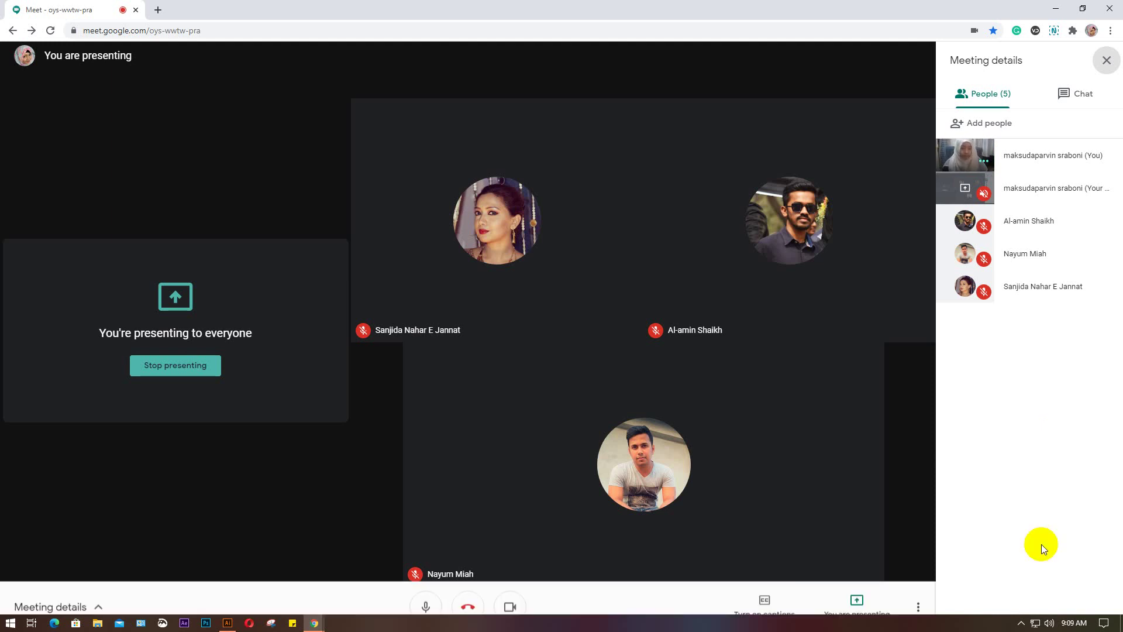
left_click(1020, 623)
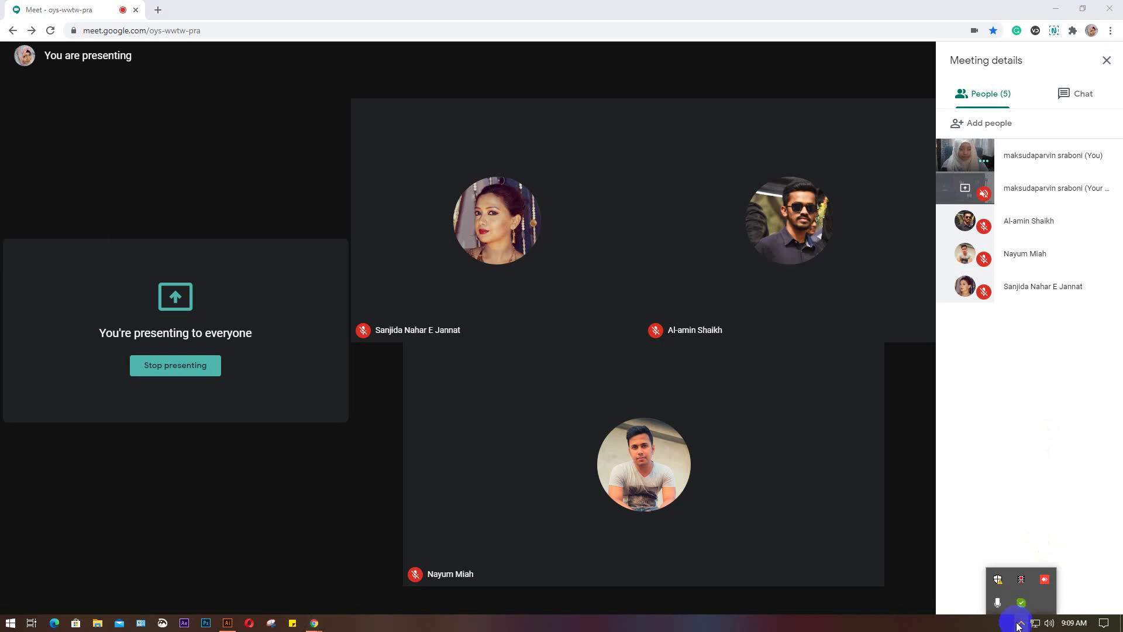
left_click(1020, 623)
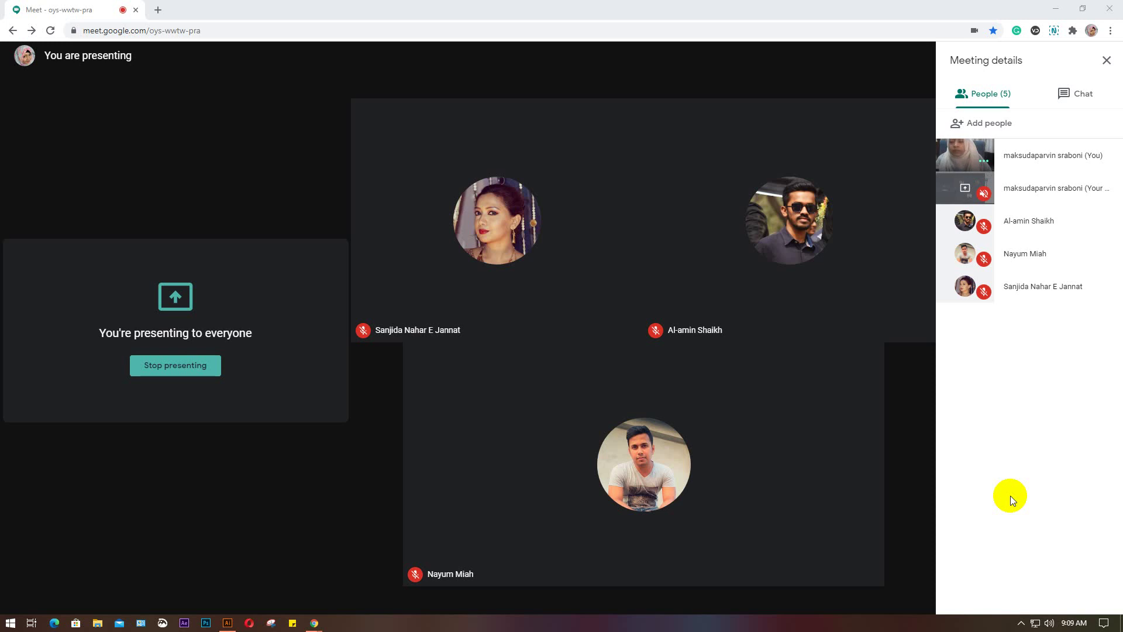
Switch to Adobe Illustrator, shrink its window so the meeting's participant list shows beside it, and fit the blank artboard in view at 200%
left_click(228, 623)
left_click(1086, 5)
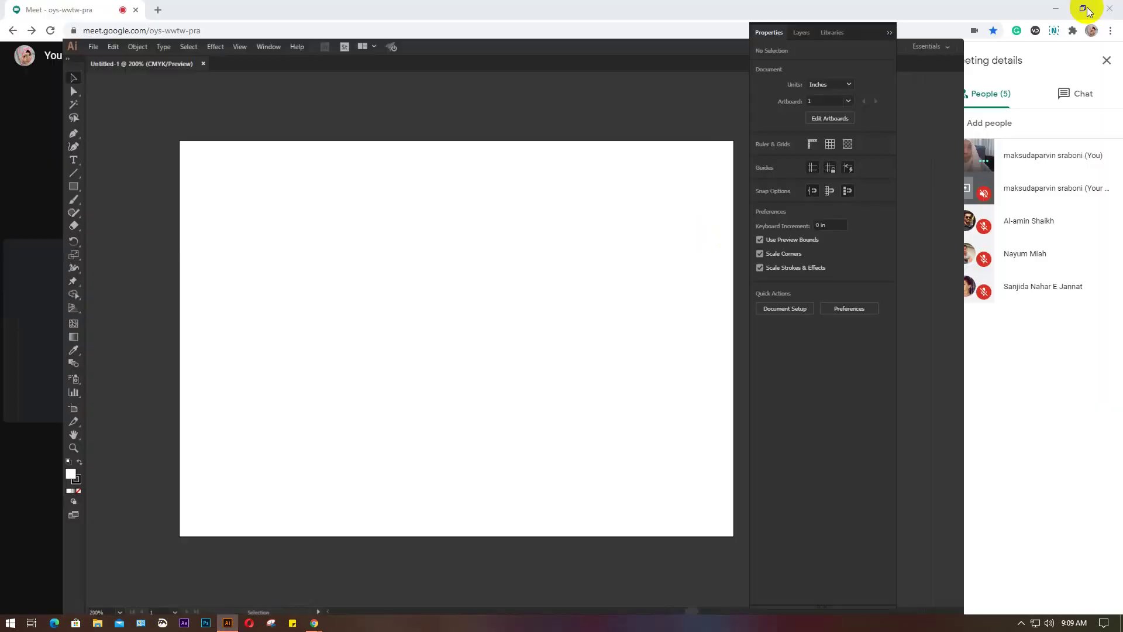
left_click(908, 529)
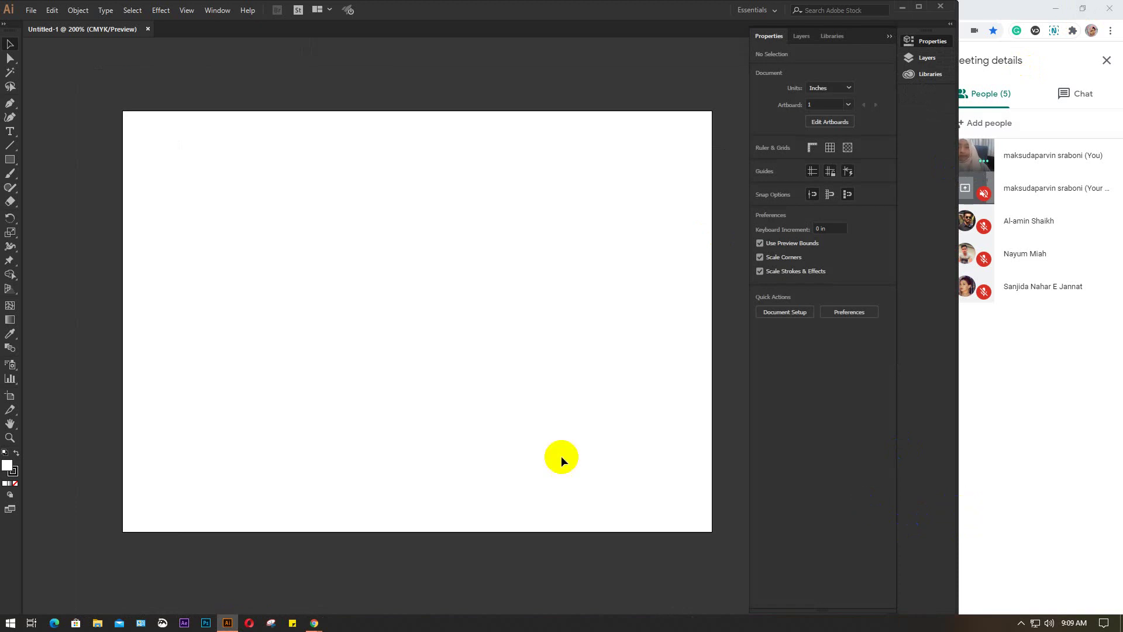
scroll(483, 419, "down", 1)
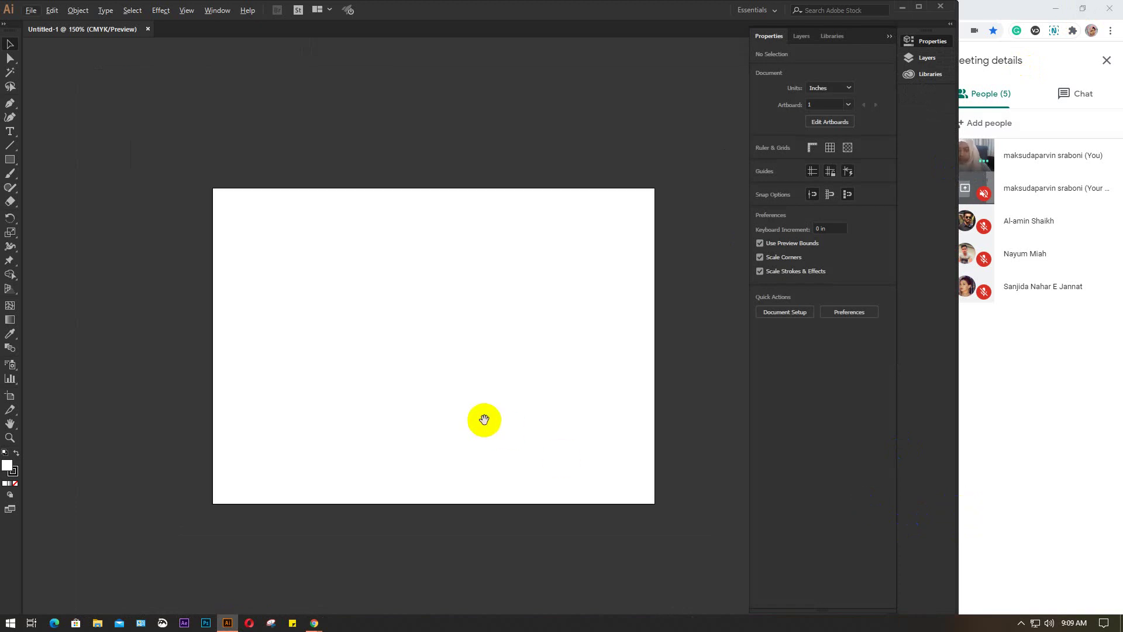
left_click_drag(483, 419, 451, 392)
scroll(415, 401, "up", 1)
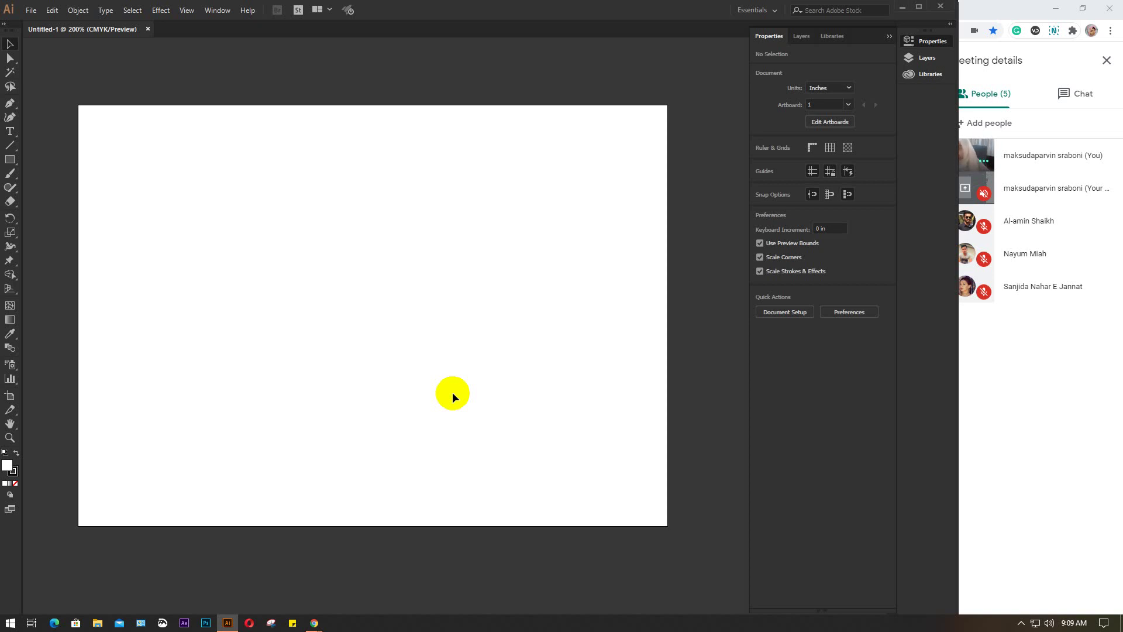
Draw a horizontal line about 4.36 in long across the upper artboard with the Line Segment Tool
left_click(11, 146)
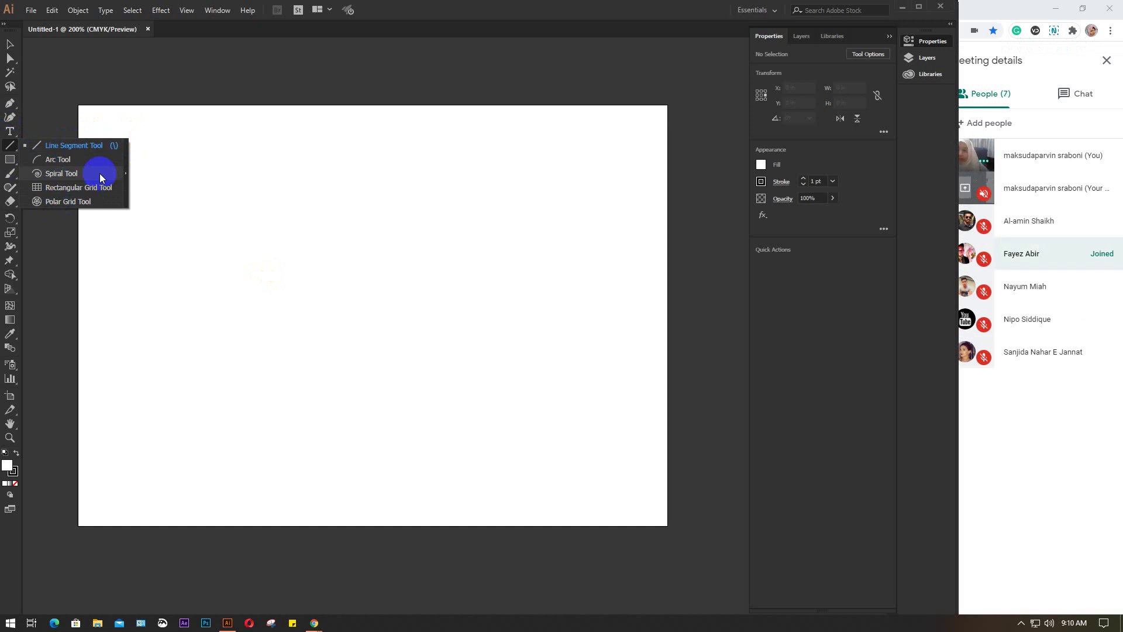
left_click(83, 146)
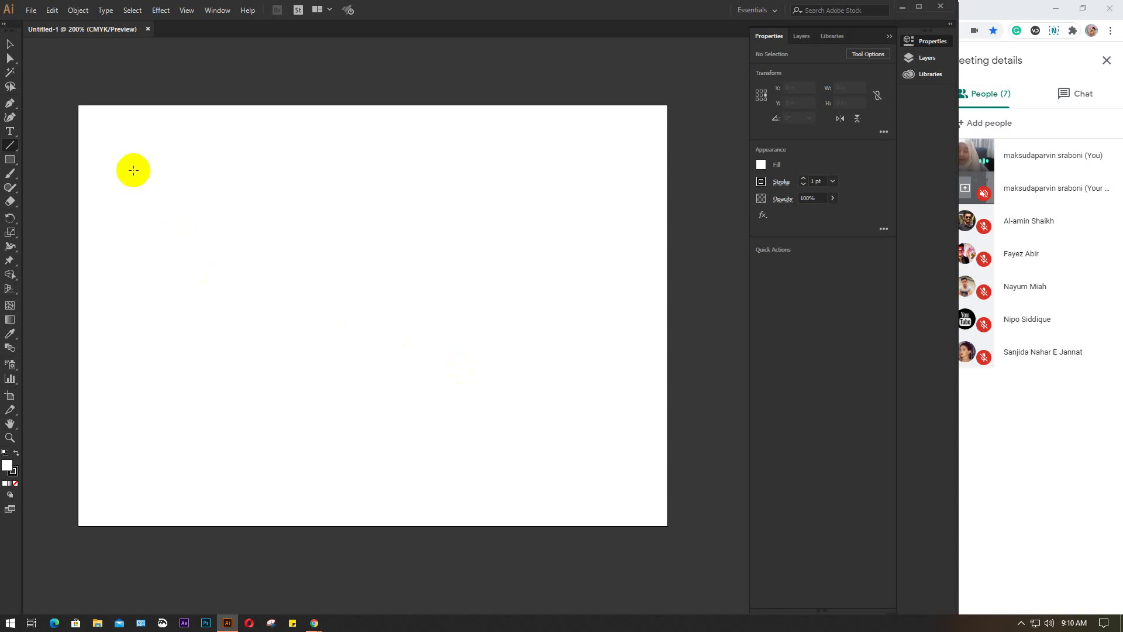
left_click_drag(133, 170, 501, 170)
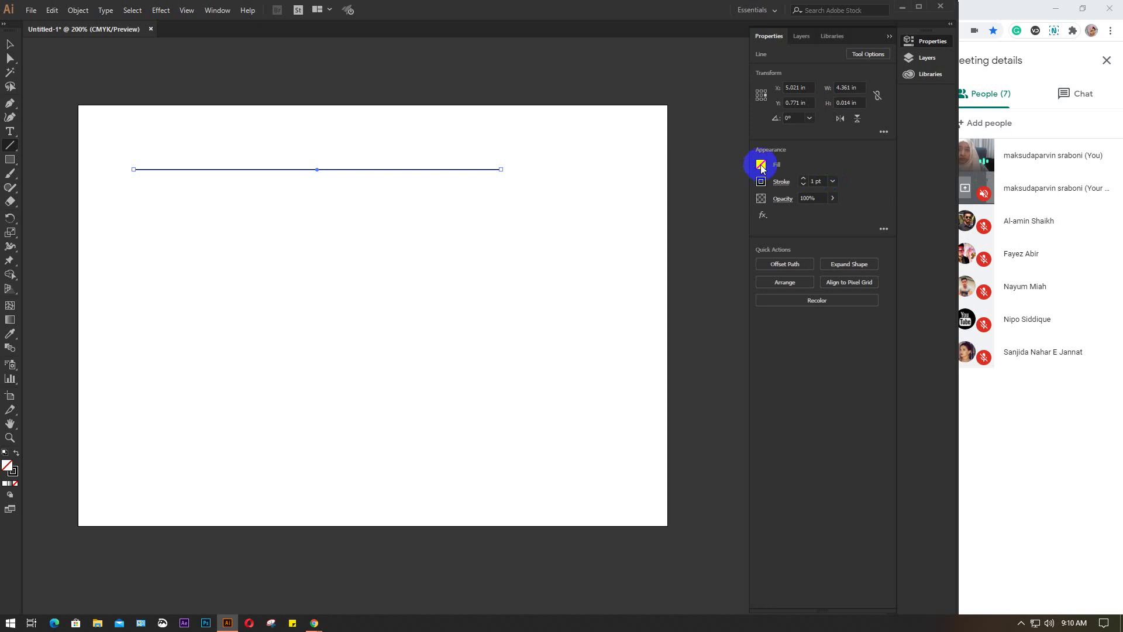
Increase the horizontal line's stroke weight to 28 pt
left_click(822, 182)
key("Up")
key("Up")
key("Up")
key("Up")
key("Up")
key("Up")
key("Up")
key("Up")
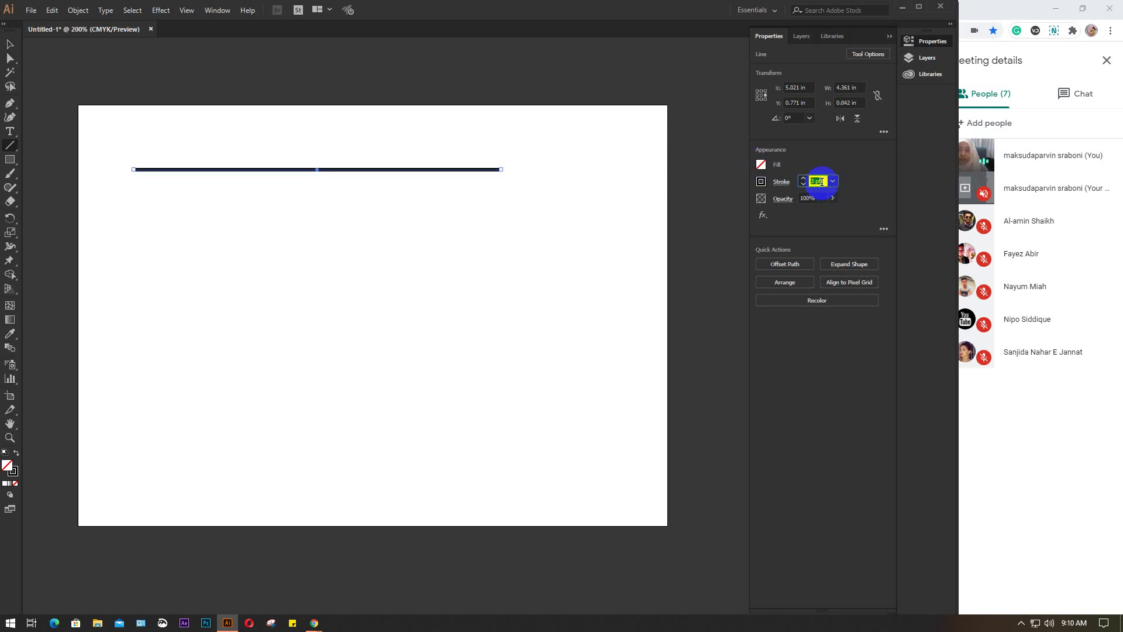
key("Up")
key("Up")
key("Up")
key("Up")
key("Up")
key("Up")
key("Up")
key("Up")
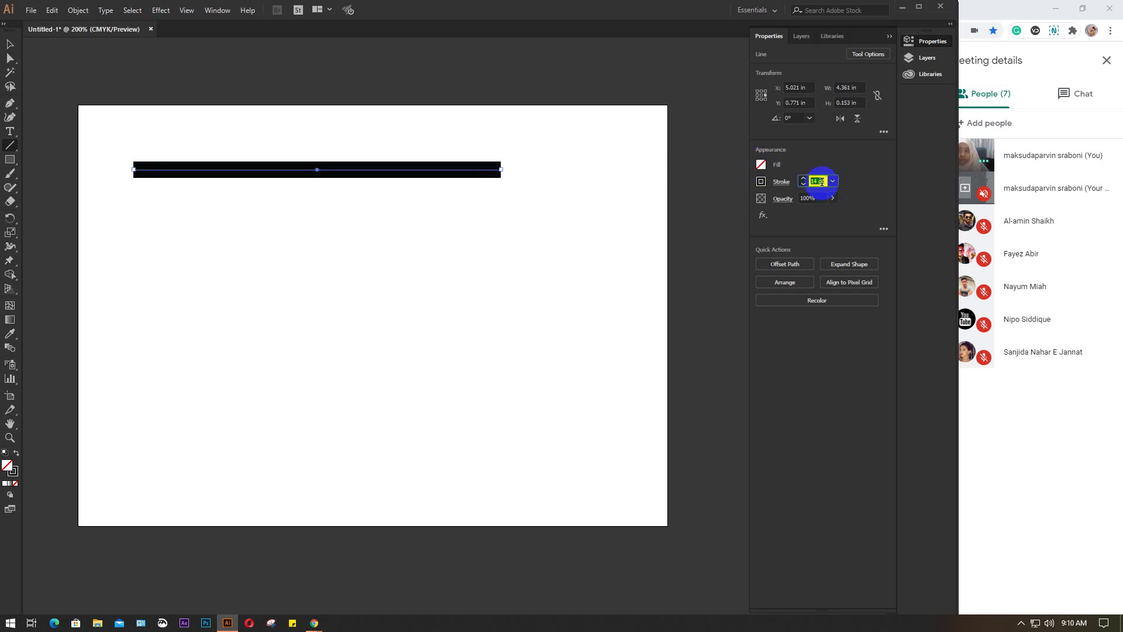
key("Up")
key("Up")
key("Up")
key("Up")
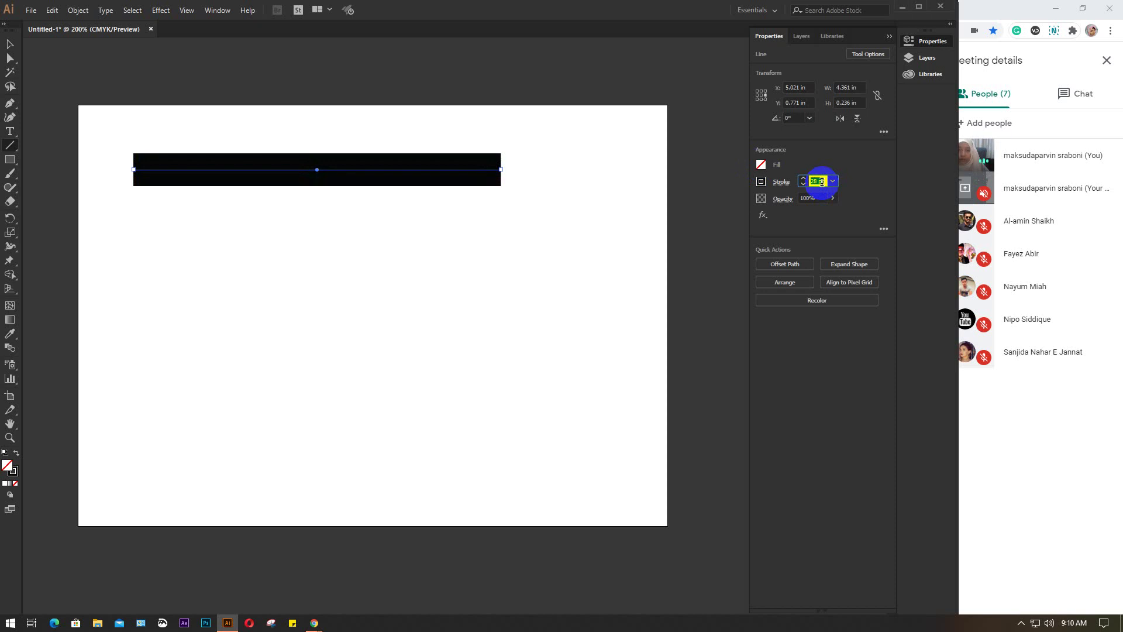
Try Width Profile 3 and then Width Profile 5 on the line's stroke, and add an arrowhead to its start
left_click(782, 182)
left_click(752, 362)
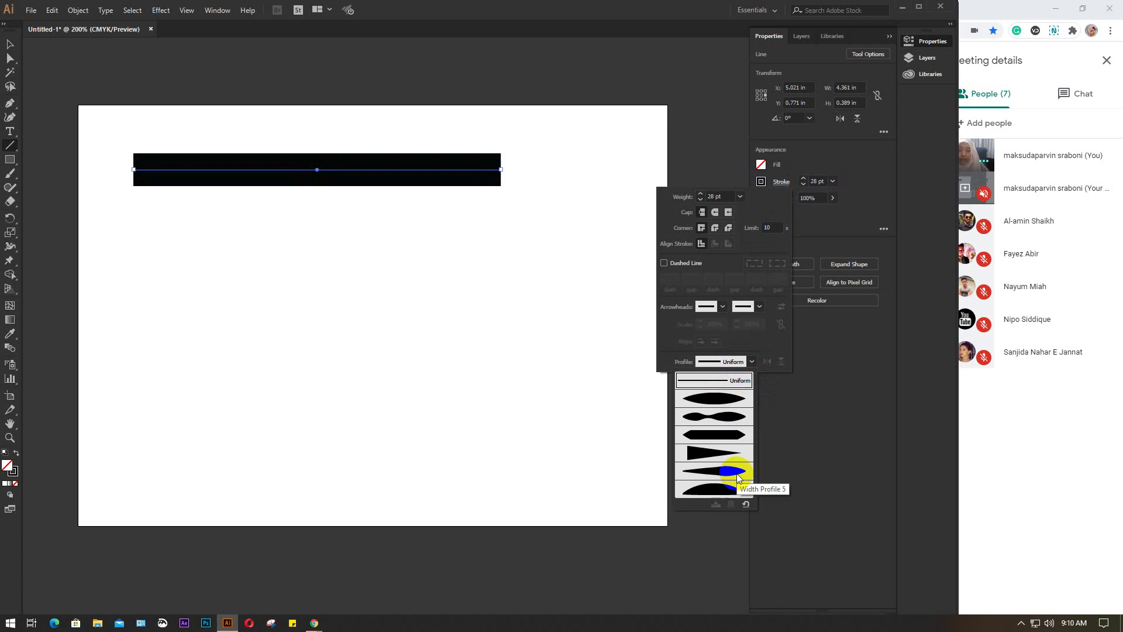
left_click(728, 434)
left_click(751, 362)
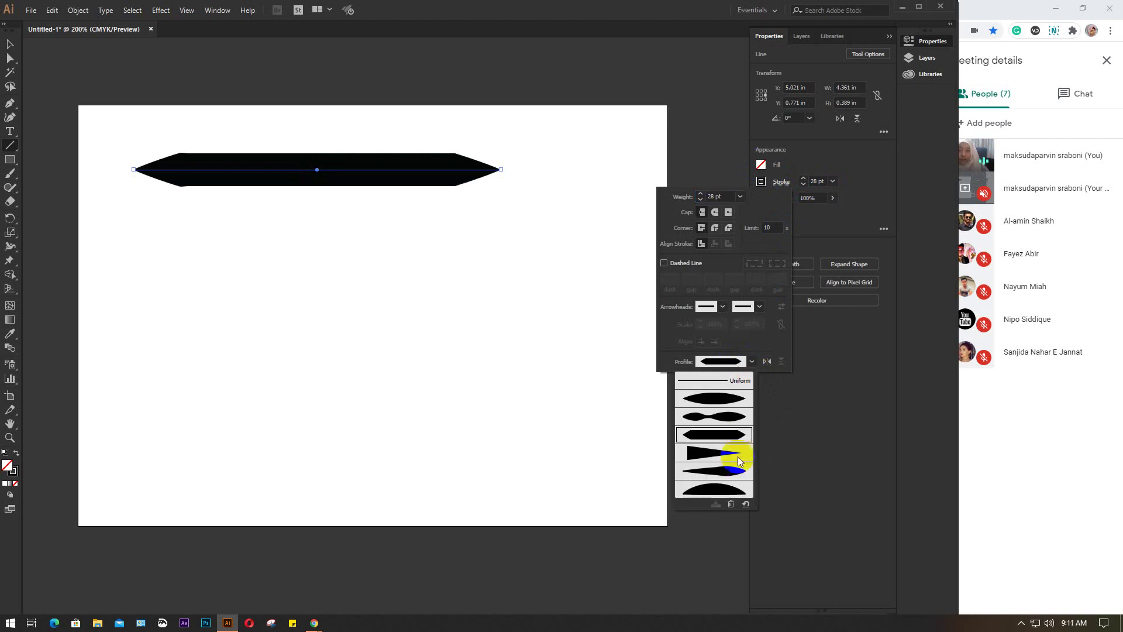
left_click(736, 464)
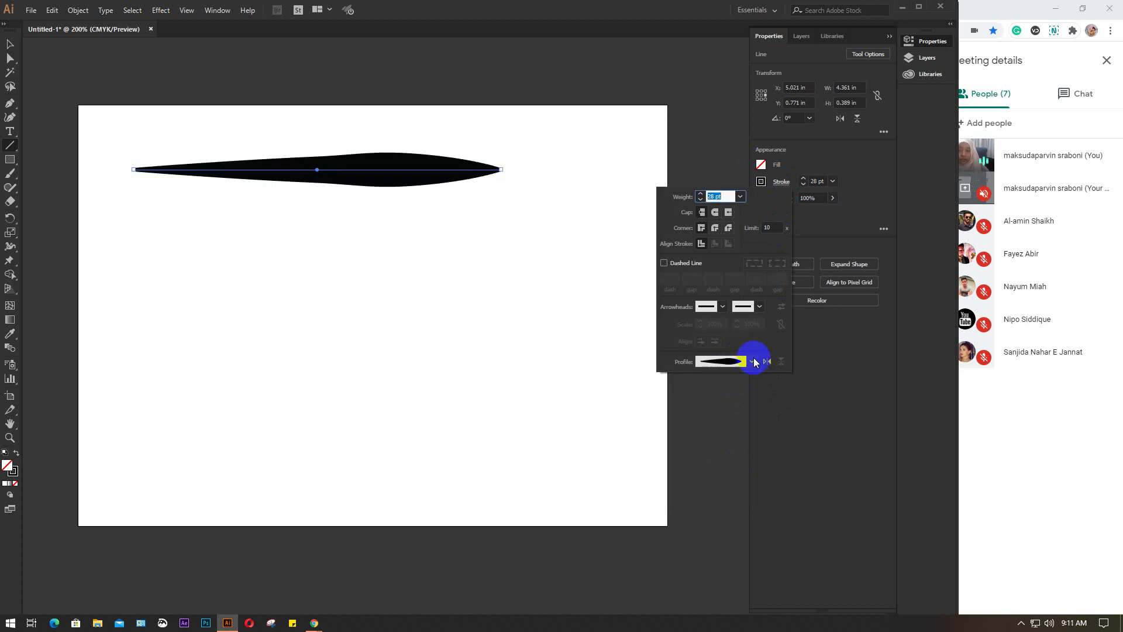
left_click(723, 306)
left_click(681, 349)
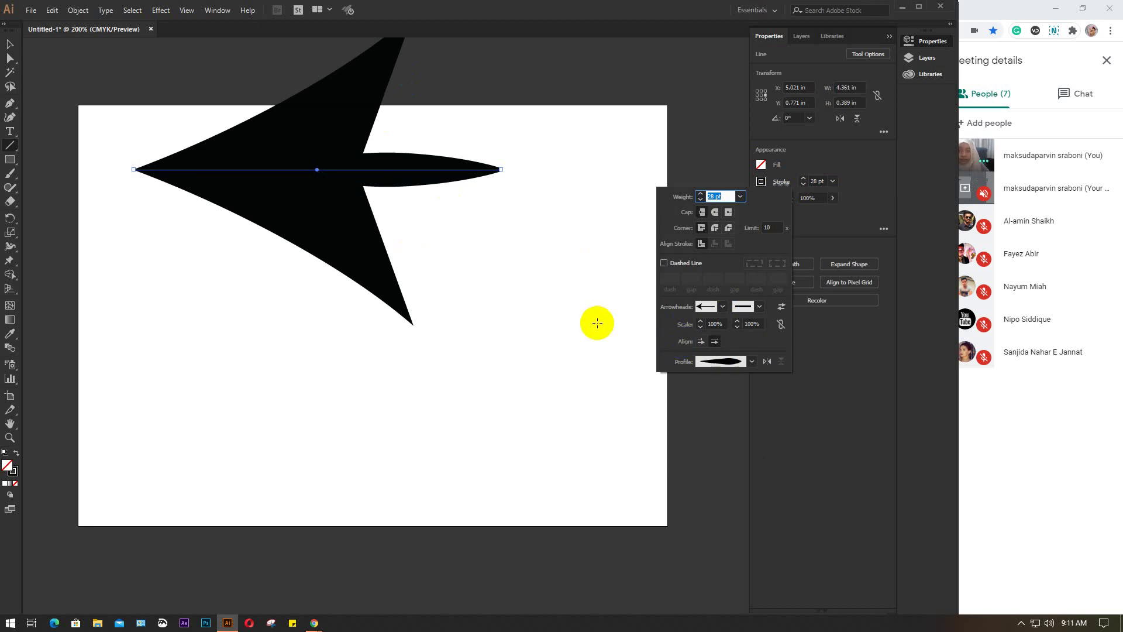
Delete the arrow-shaped line from the artboard
left_click(782, 181)
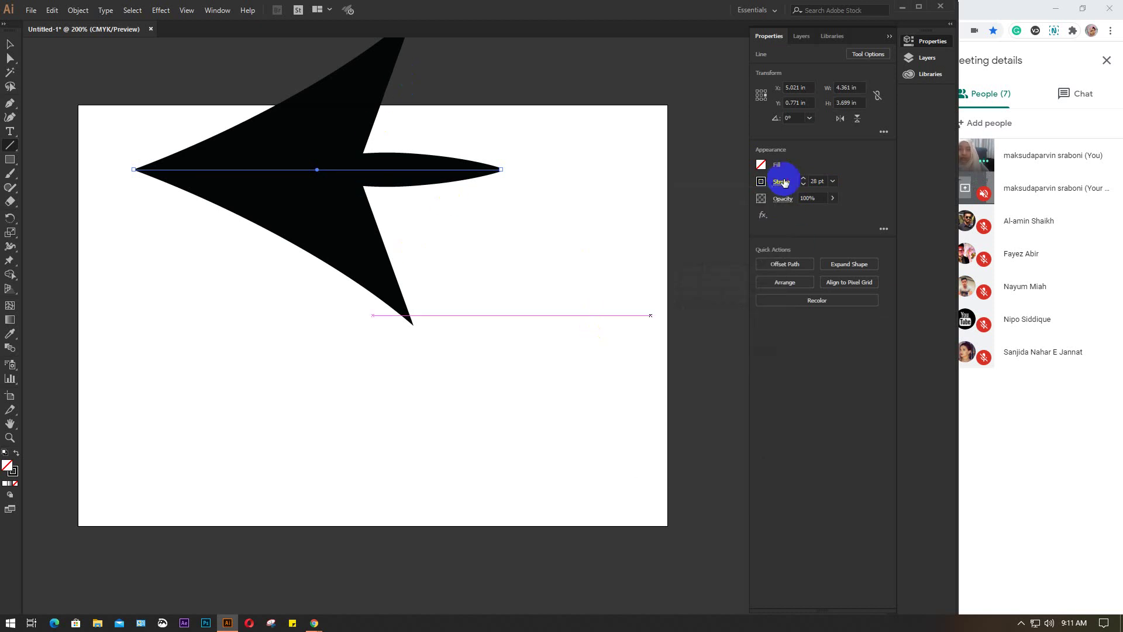
left_click(783, 182)
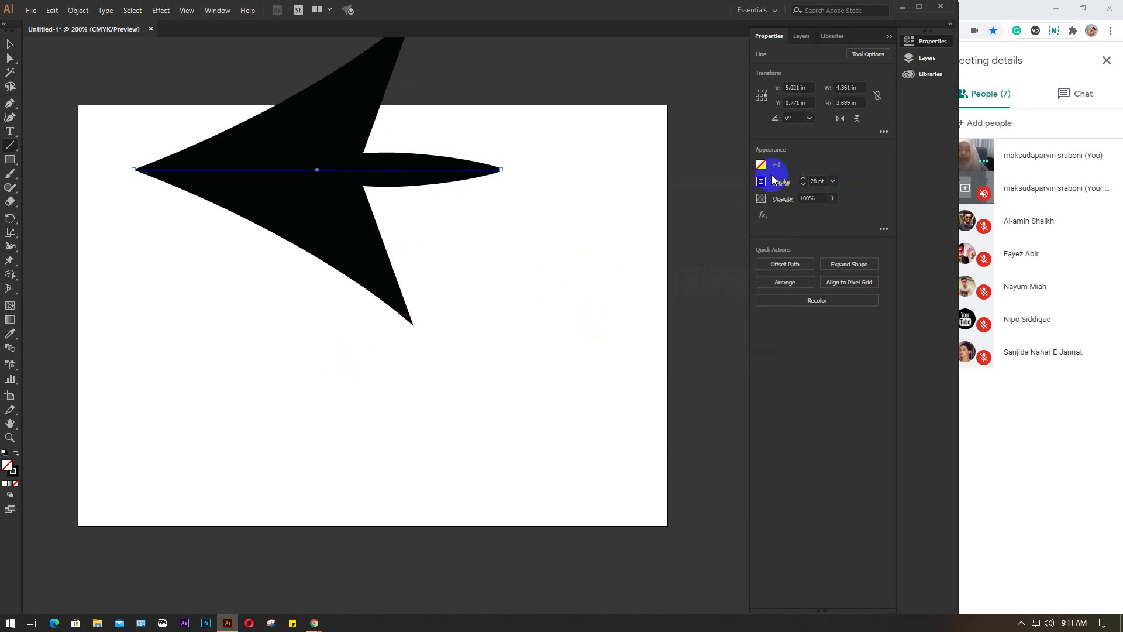
left_click(316, 200)
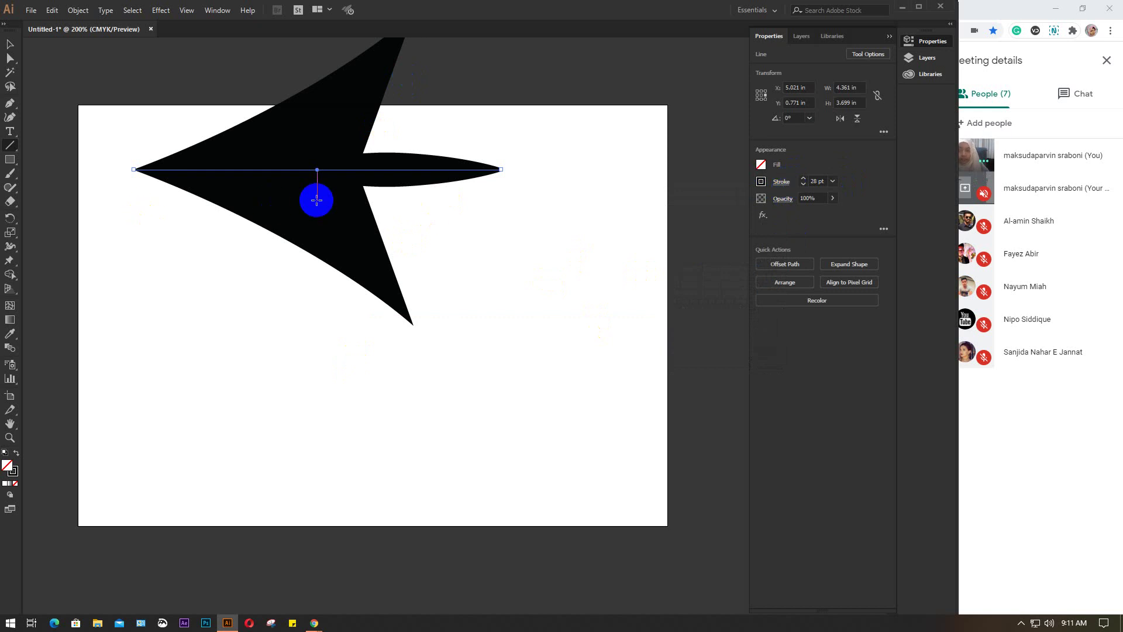
key("Delete")
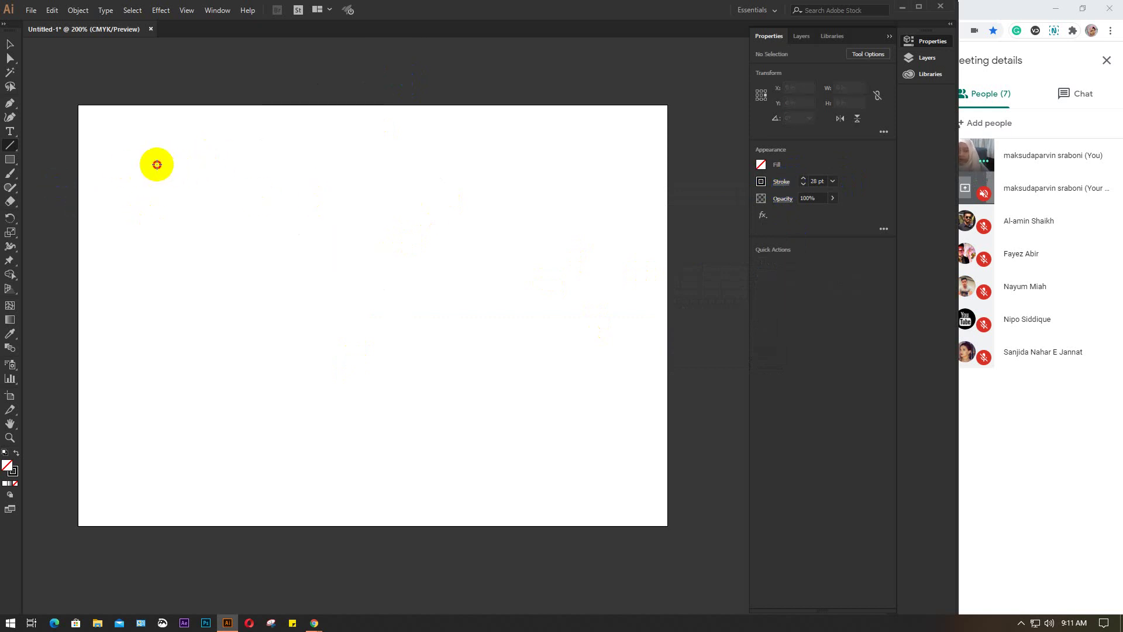
Draw four separate line segments: two slanted ones and a horizontal one on the left, plus a horizontal one about 1.44 in long at the upper right
left_click_drag(157, 165, 351, 371)
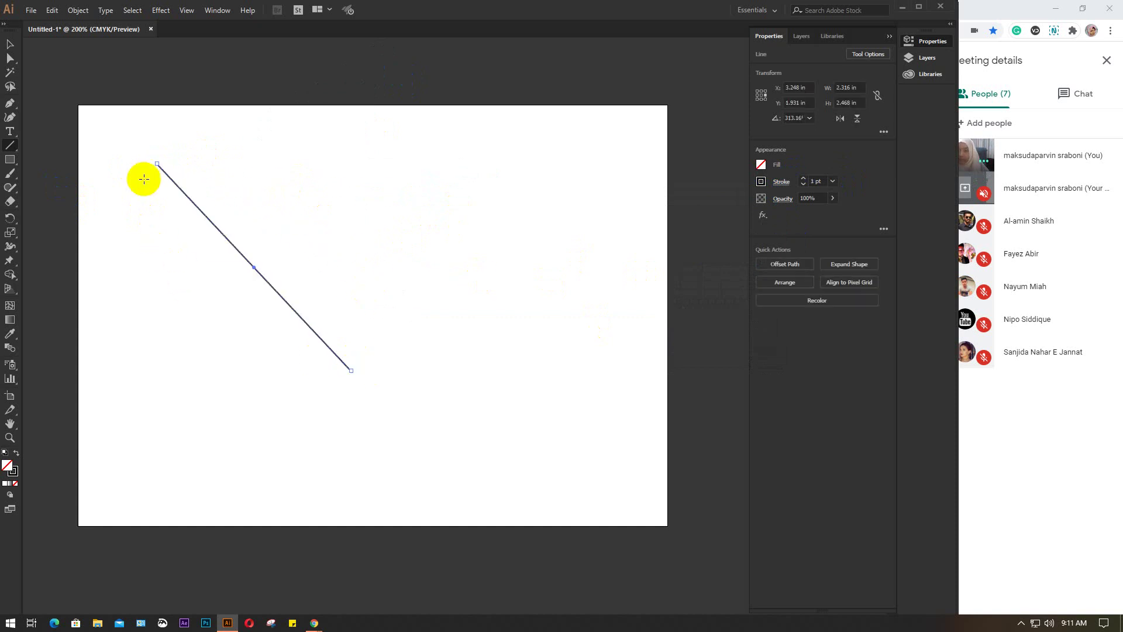
left_click_drag(144, 175, 81, 408)
left_click_drag(128, 340, 306, 338)
left_click_drag(399, 173, 520, 189)
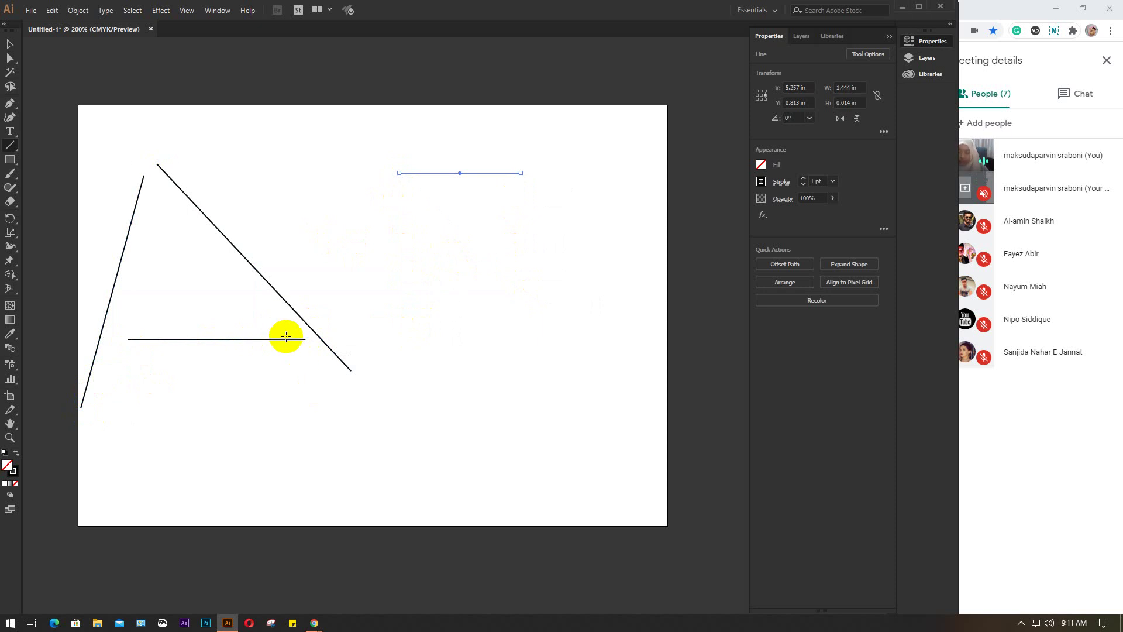
Select all four practice lines with the Selection Tool and delete them
key("v")
left_click_drag(593, 392, 112, 143)
key("Delete")
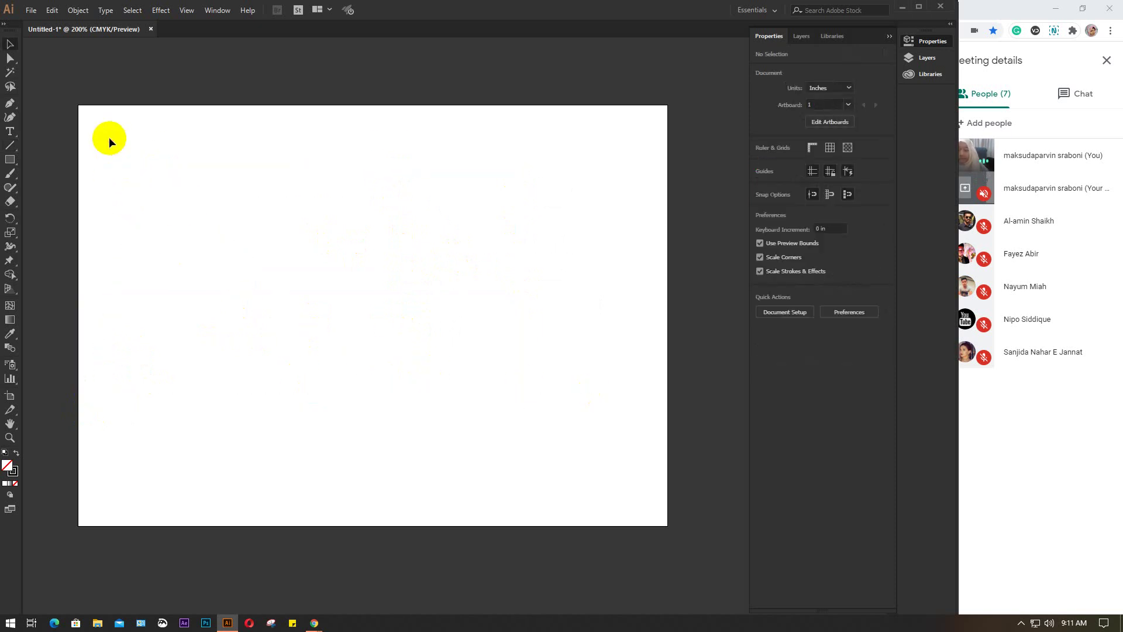
Draw a horizontal line about 4.79 in long across the upper artboard and raise its stroke weight to 30 pt
left_click(9, 147)
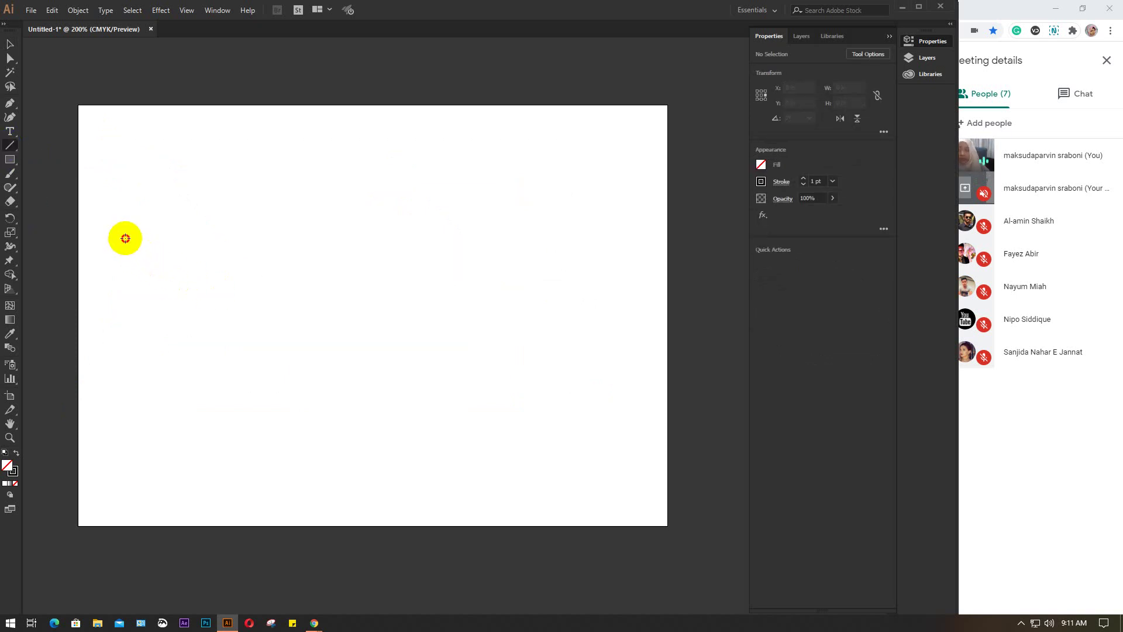
left_click_drag(125, 238, 529, 241)
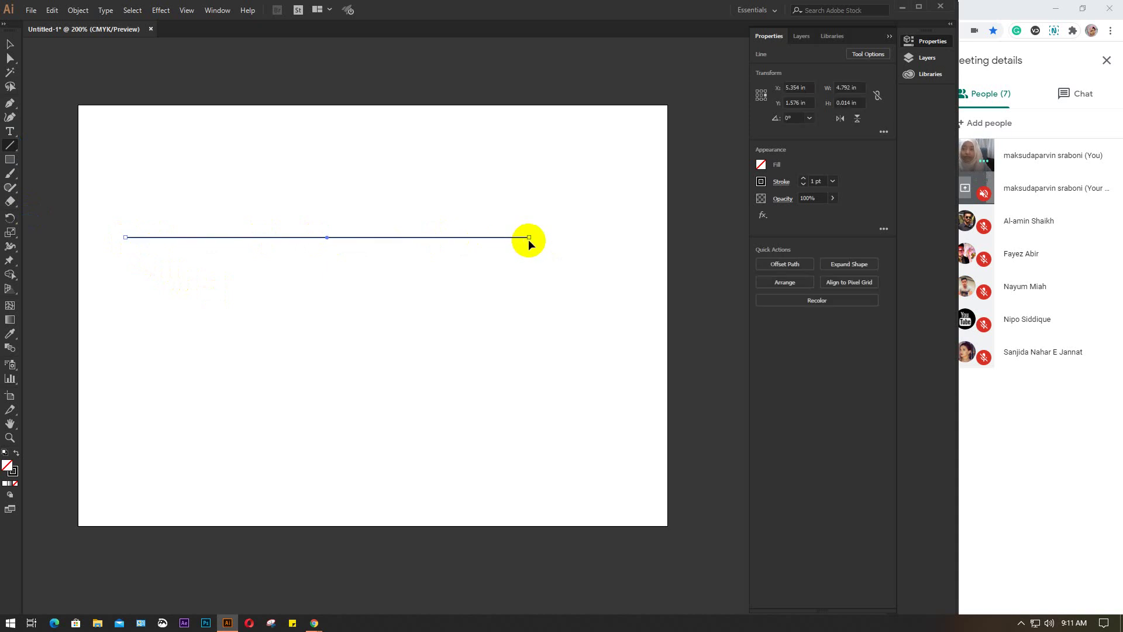
left_click(819, 180)
key("Up")
key("Up")
key("Up")
key("Up")
key("Up")
key("Up")
key("Up")
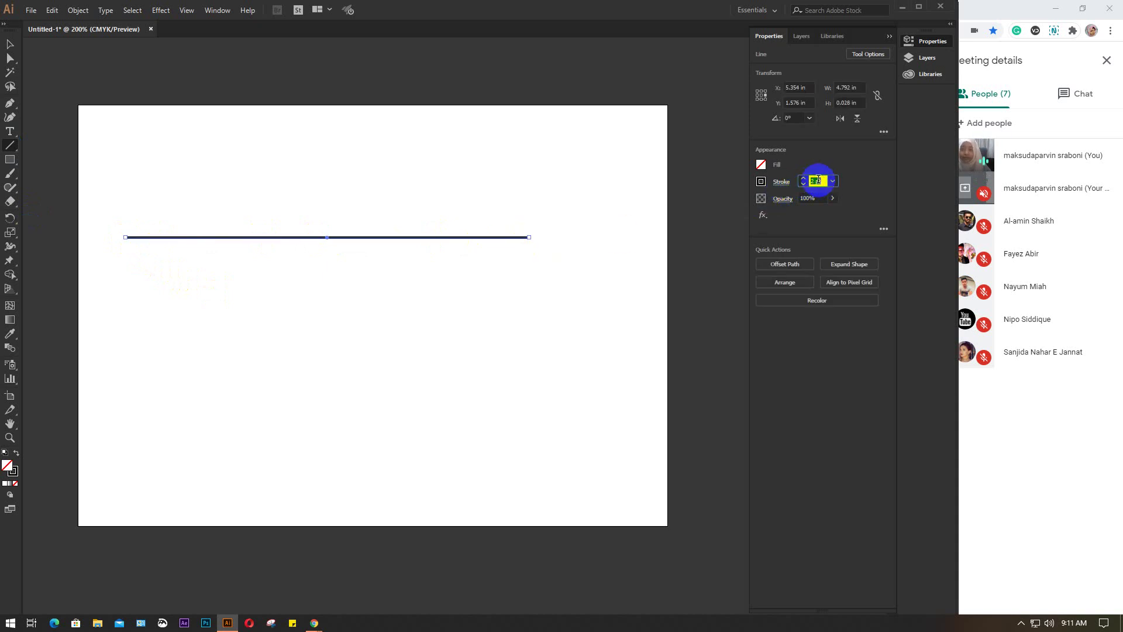
key("Up")
key("Up")
key("Up")
key("Up")
key("Up")
key("Up")
key("Up")
key("Up")
key("Up")
key("Up")
key("Up")
key("Up")
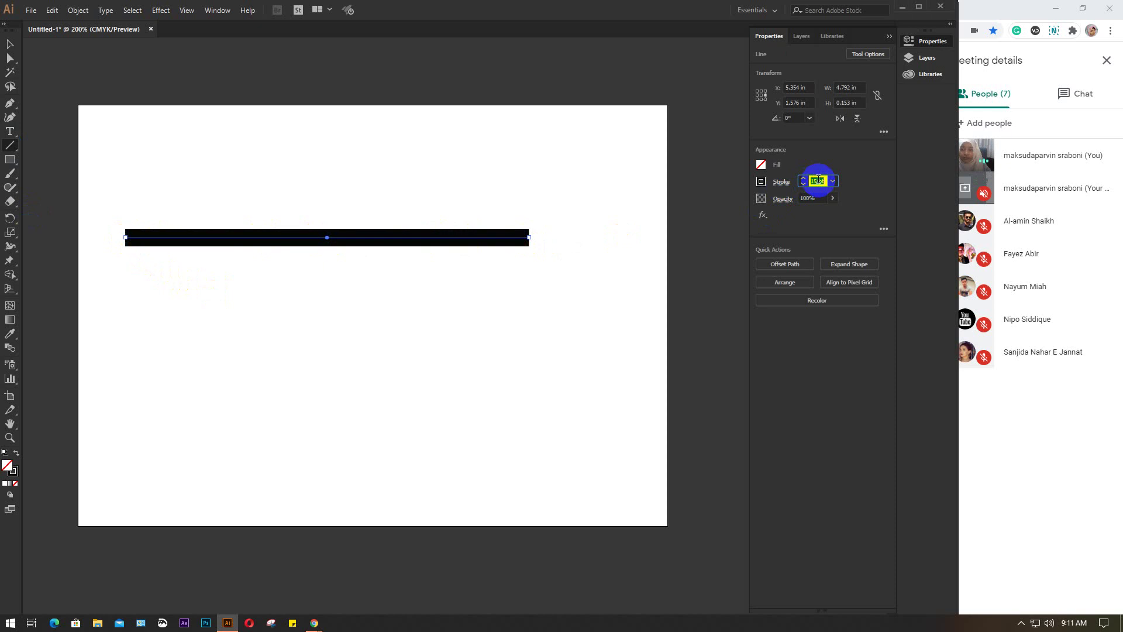
key("Down")
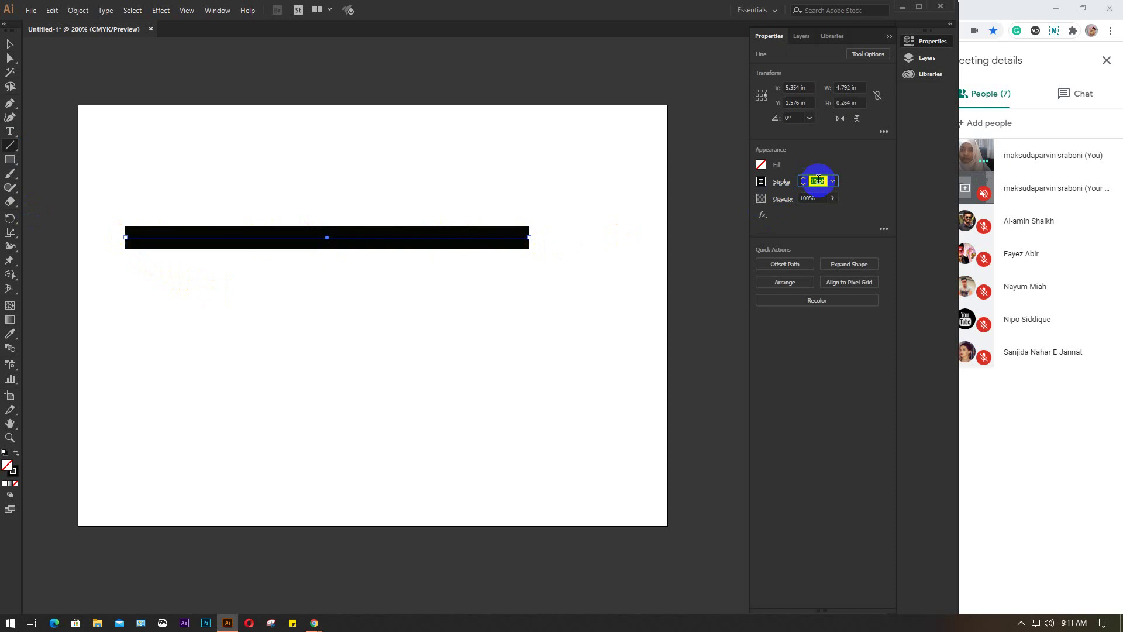
key("Up")
key("Up")
key("Up")
key("Up")
key("Up")
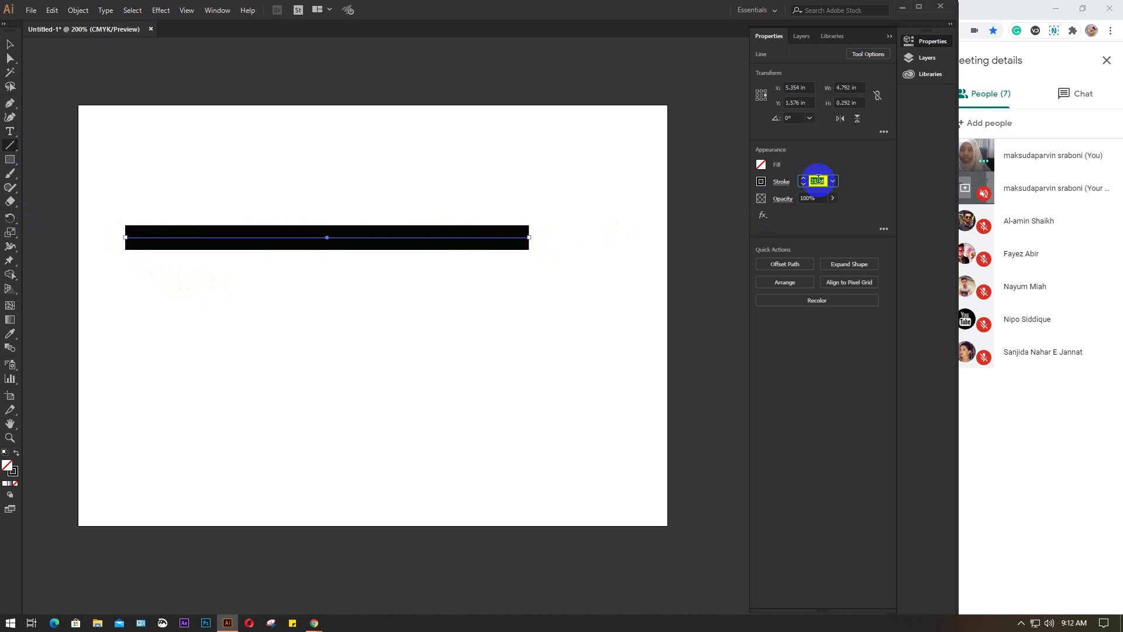
key("Up")
key("Up")
key("Up")
key("Up")
key("Up")
key("Up")
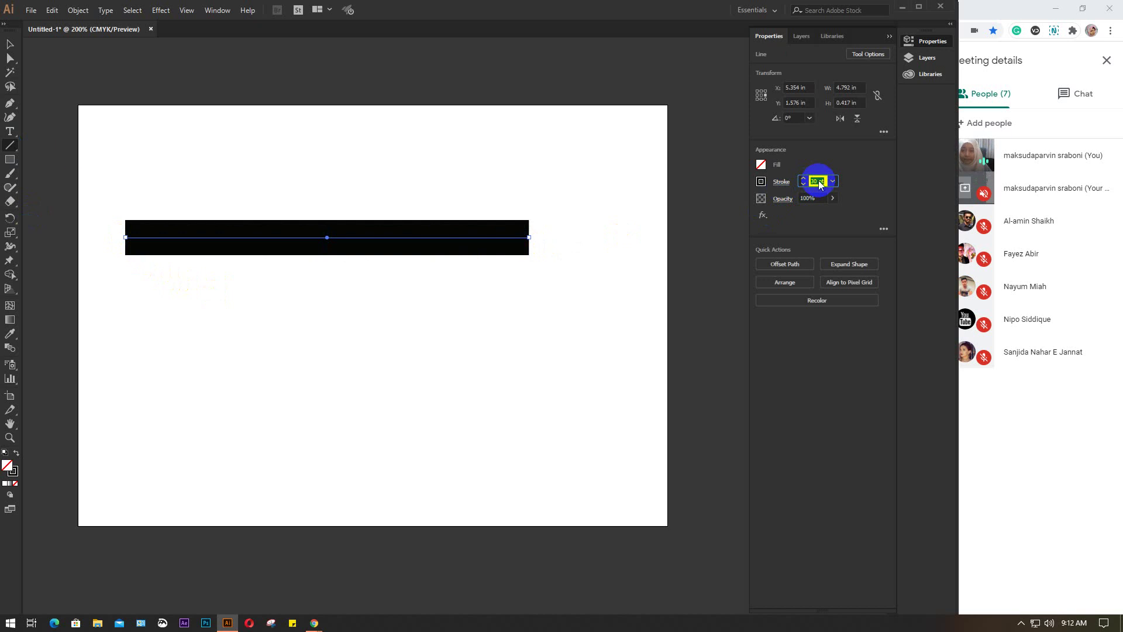
Select the thick line and move it to the lower artboard, at about X 5.82 in, Y 3.60 in
left_click(10, 44)
left_click(445, 334)
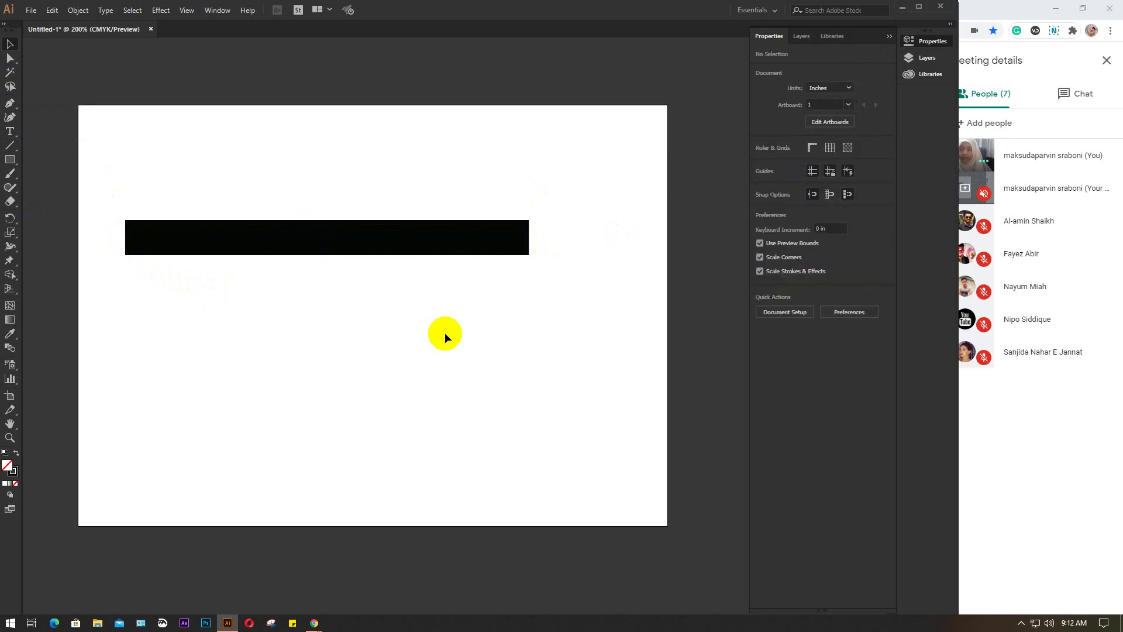
left_click_drag(348, 146, 440, 294)
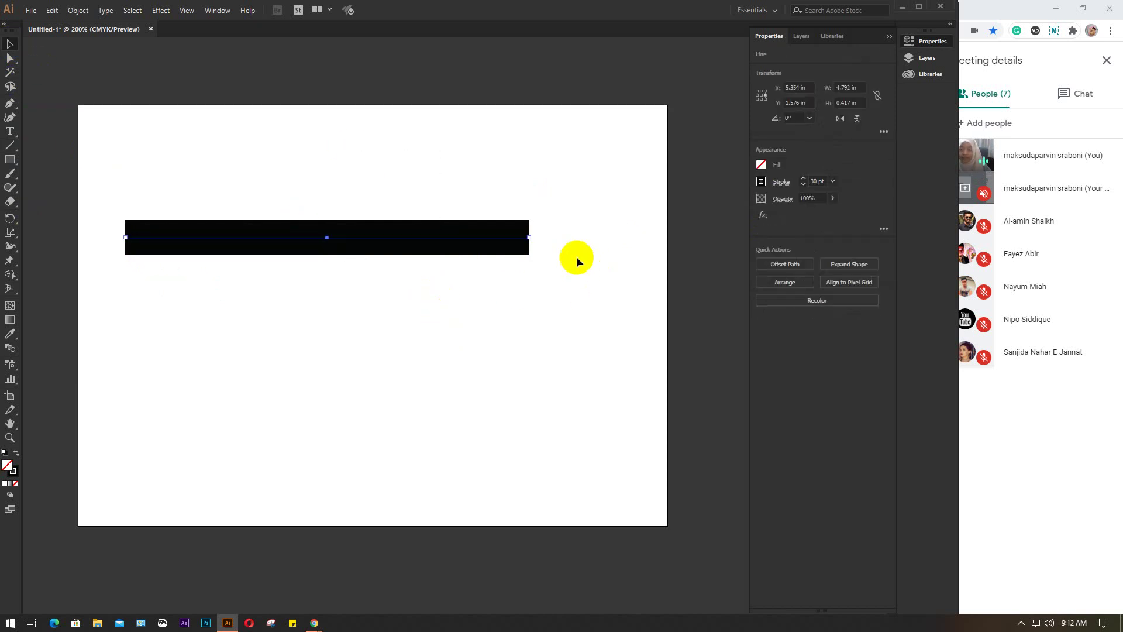
left_click_drag(381, 237, 422, 360)
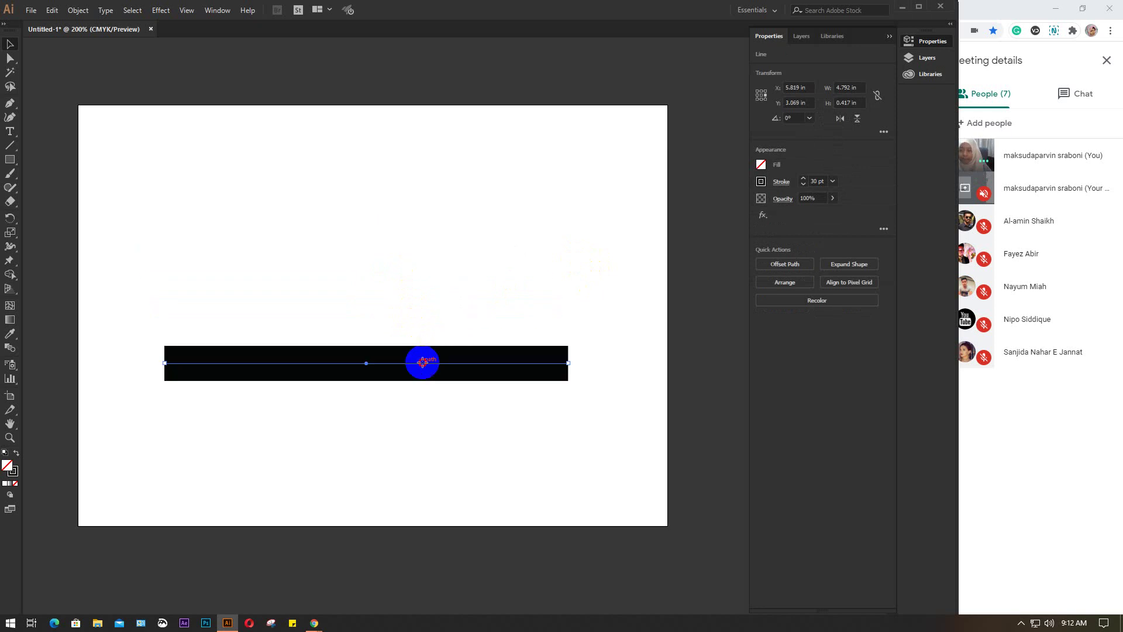
left_click_drag(422, 363, 420, 408)
left_click(7, 149)
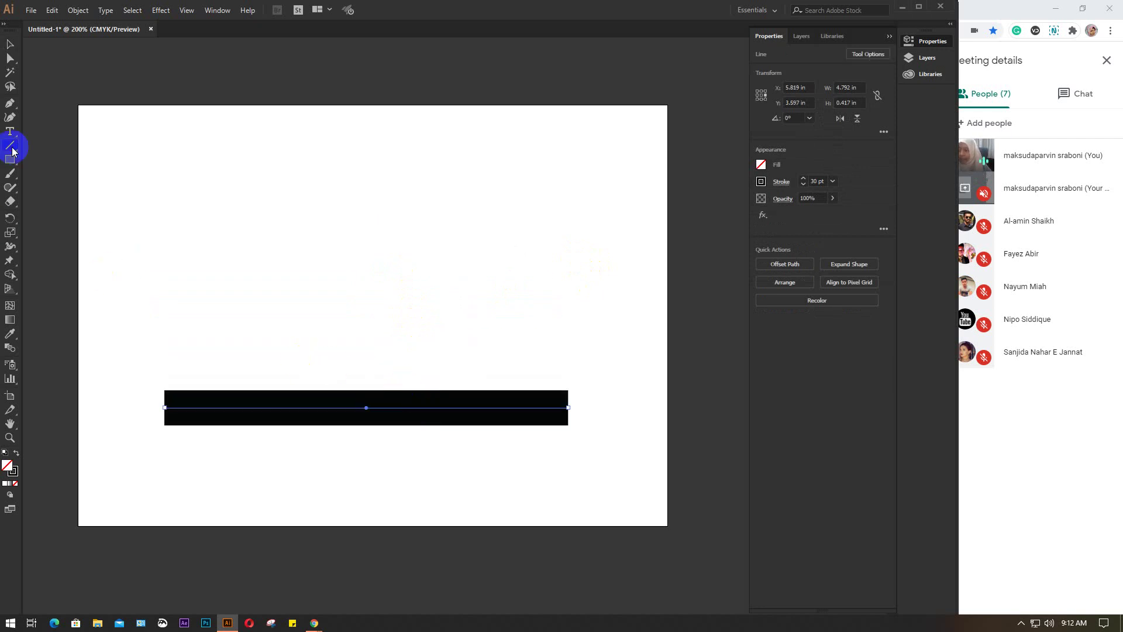
left_click(165, 408)
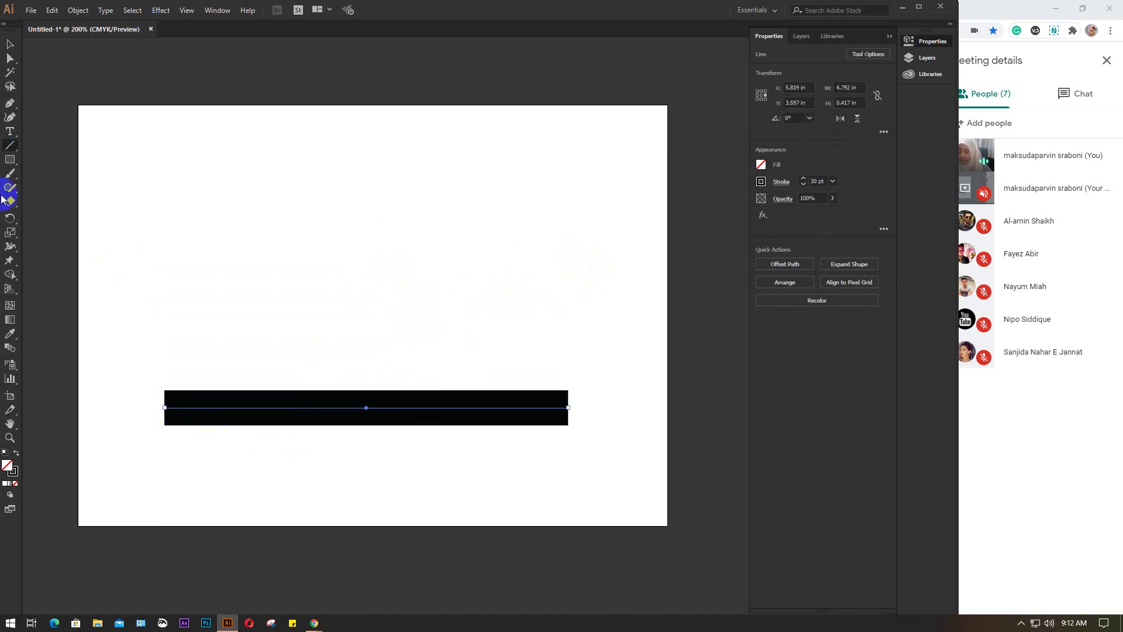
left_click(160, 406)
left_click_drag(159, 406, 168, 411)
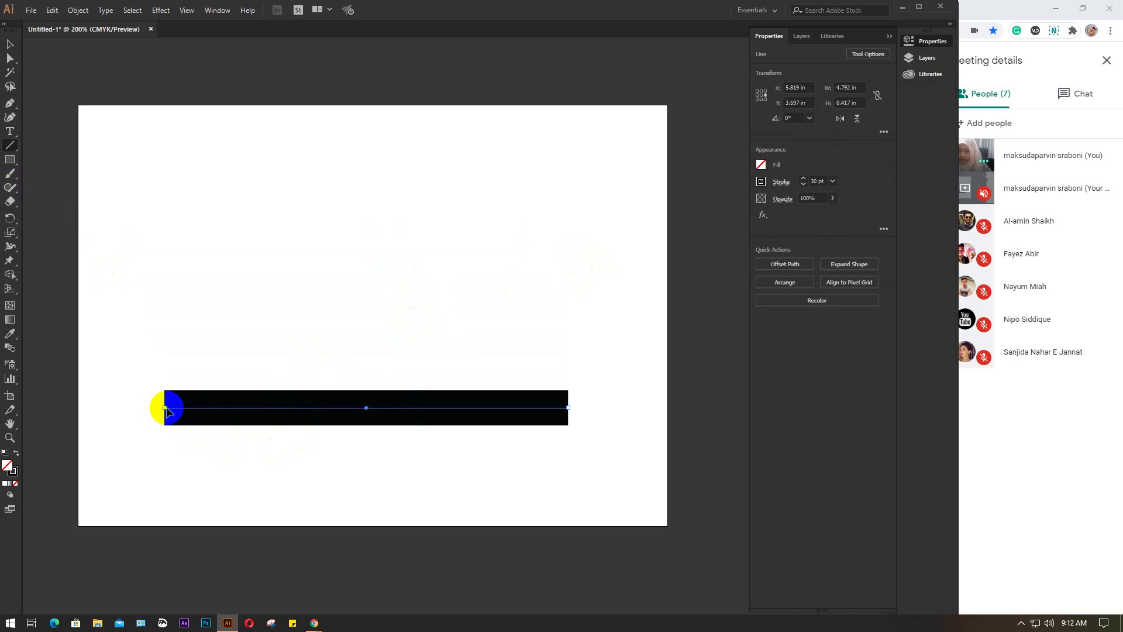
left_click(167, 190)
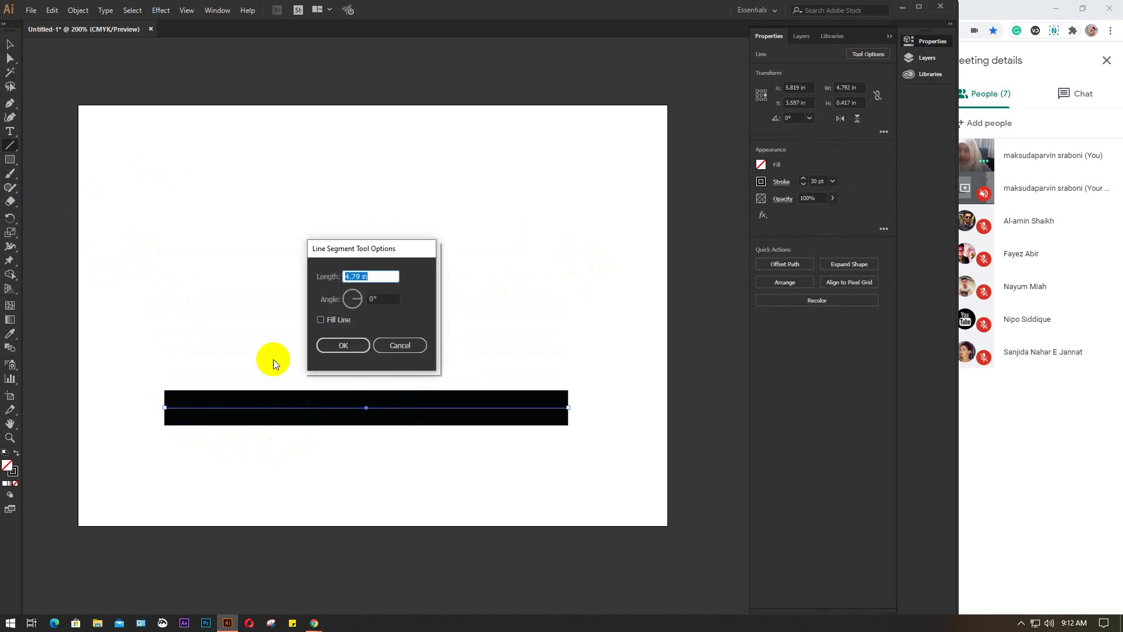
left_click(398, 345)
left_click(10, 44)
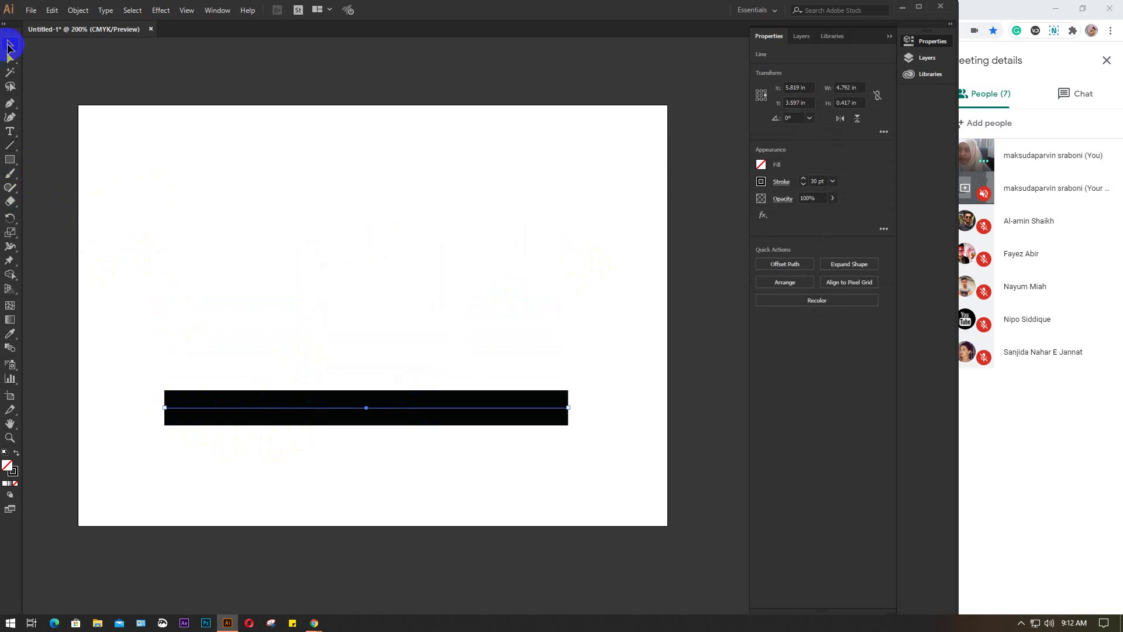
left_click(129, 265)
Draw two slanted 30 pt lines from the thick horizontal line's ends to a shared apex above it, closing a triangle
left_click(9, 145)
left_click_drag(166, 408, 362, 187)
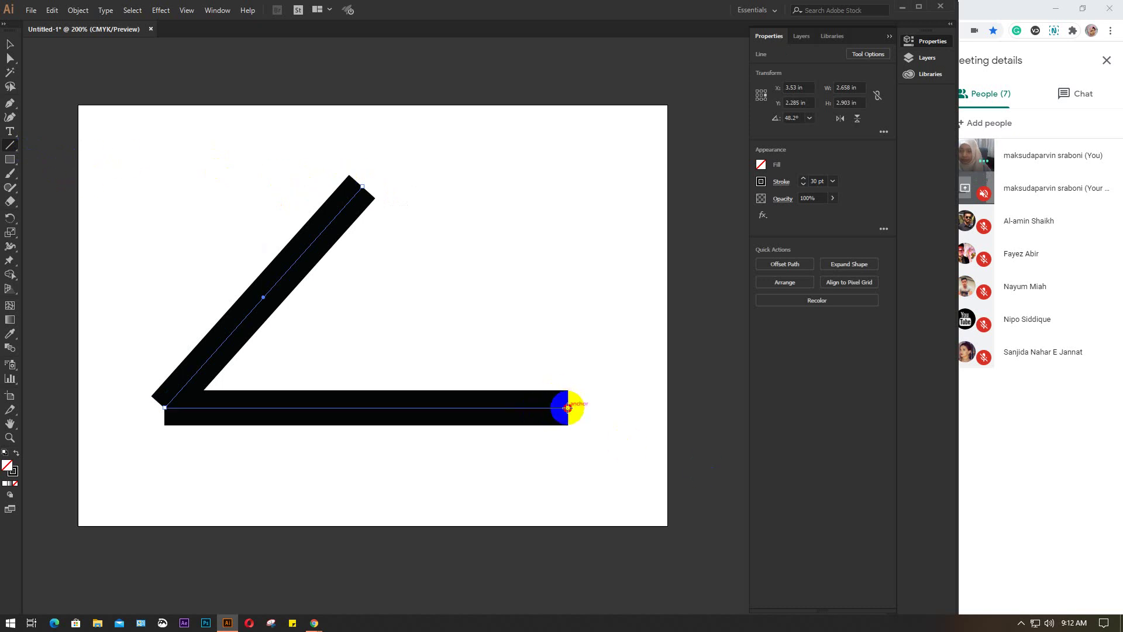
left_click_drag(568, 407, 361, 185)
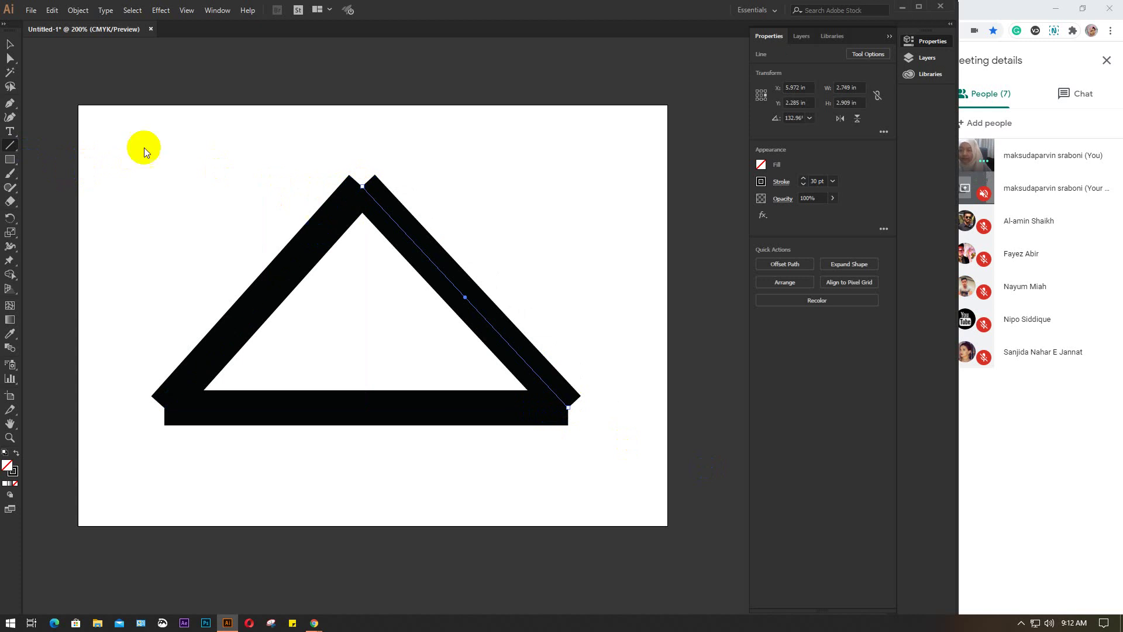
Select the triangle's three lines, scale them down about their center to about 1.48 in wide and move them to the artboard's upper-left corner
left_click(10, 44)
left_click_drag(186, 162, 515, 461)
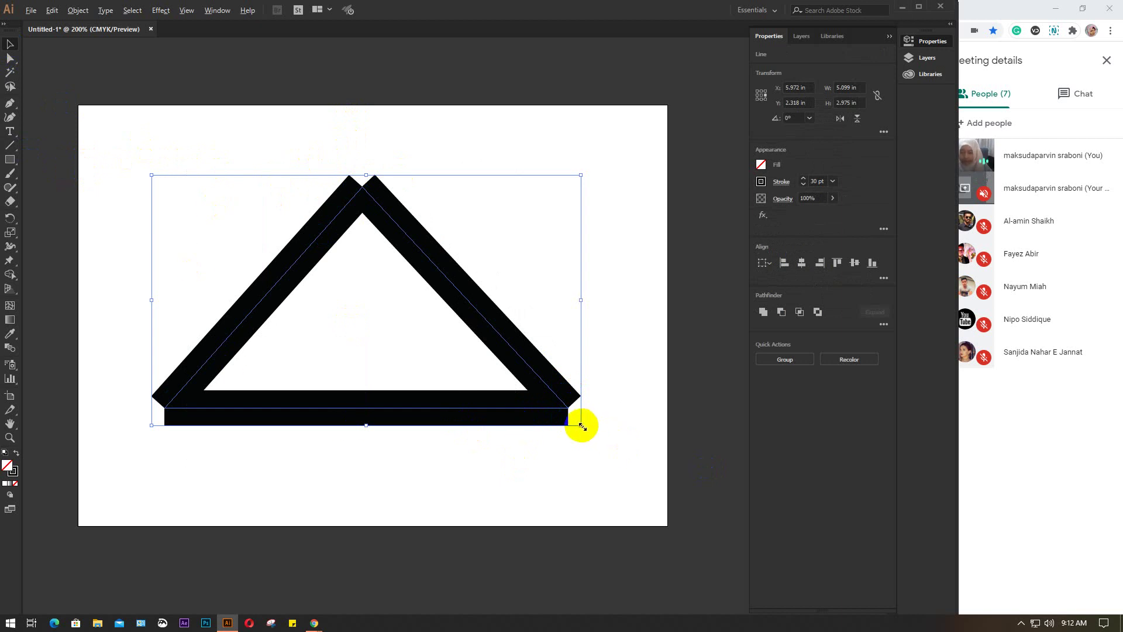
left_click_drag(581, 425, 500, 345)
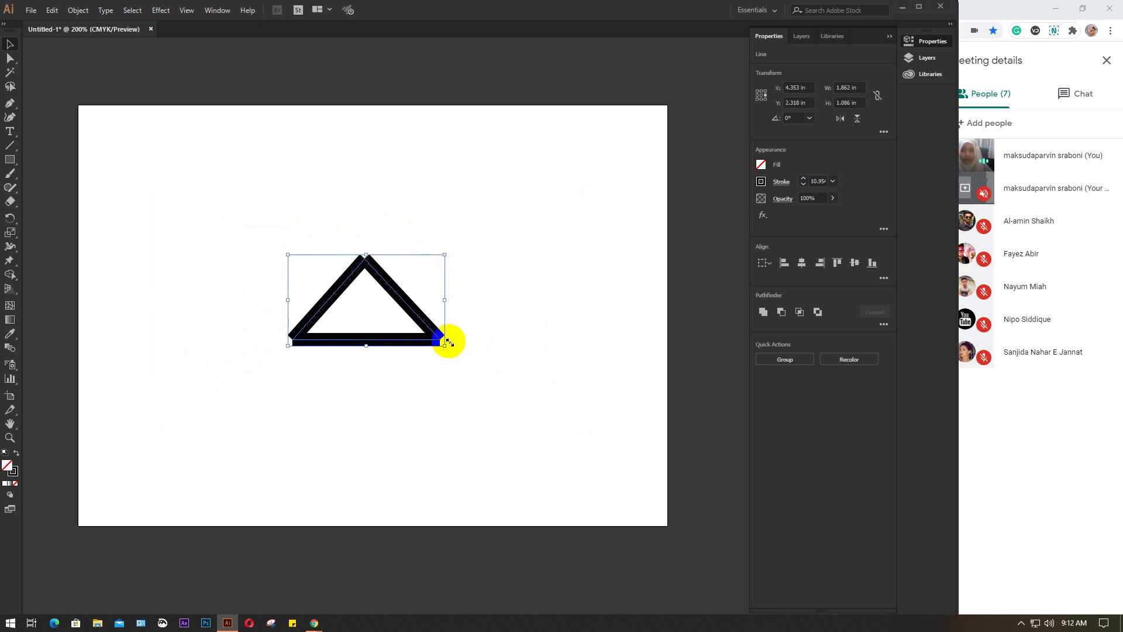
left_click_drag(444, 346, 632, 502)
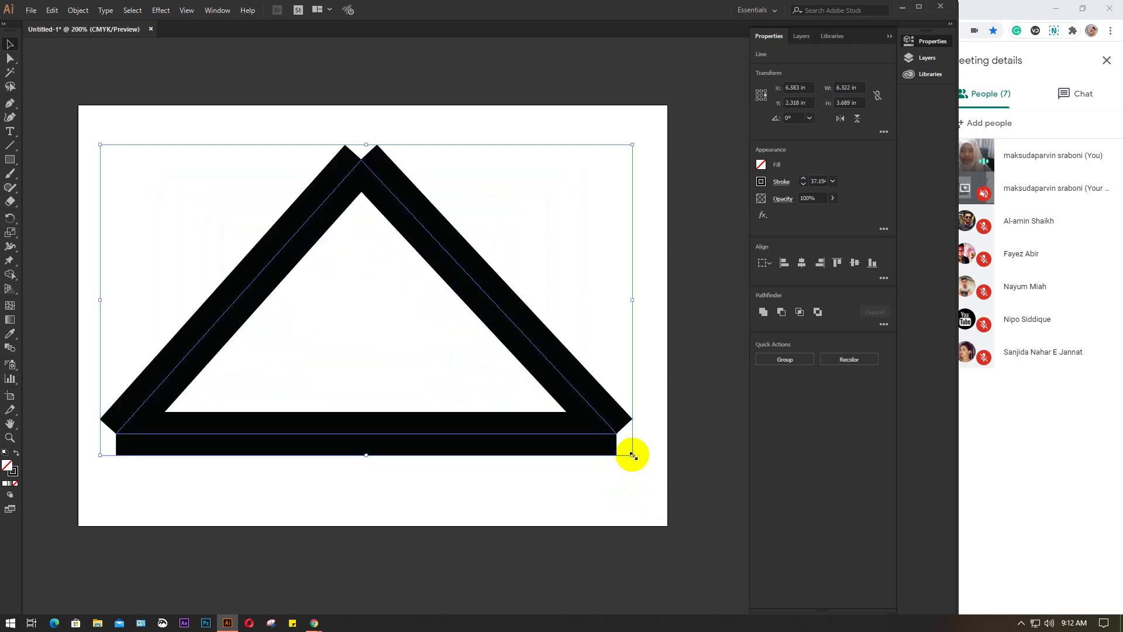
left_click_drag(632, 454, 491, 338)
left_click_drag(407, 308, 205, 155)
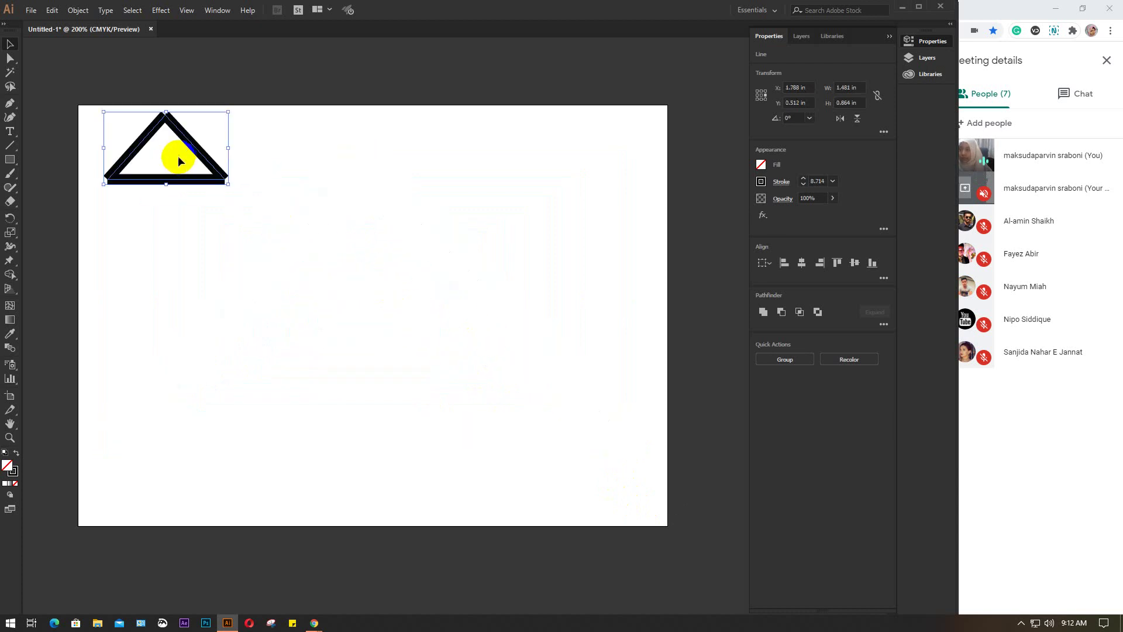
Draw an unfilled rectangle about 2.97 by 2.20 in mid-artboard and scale it about its center to about 1.01 by 0.75 in
left_click(10, 166)
left_click_drag(251, 271, 490, 447)
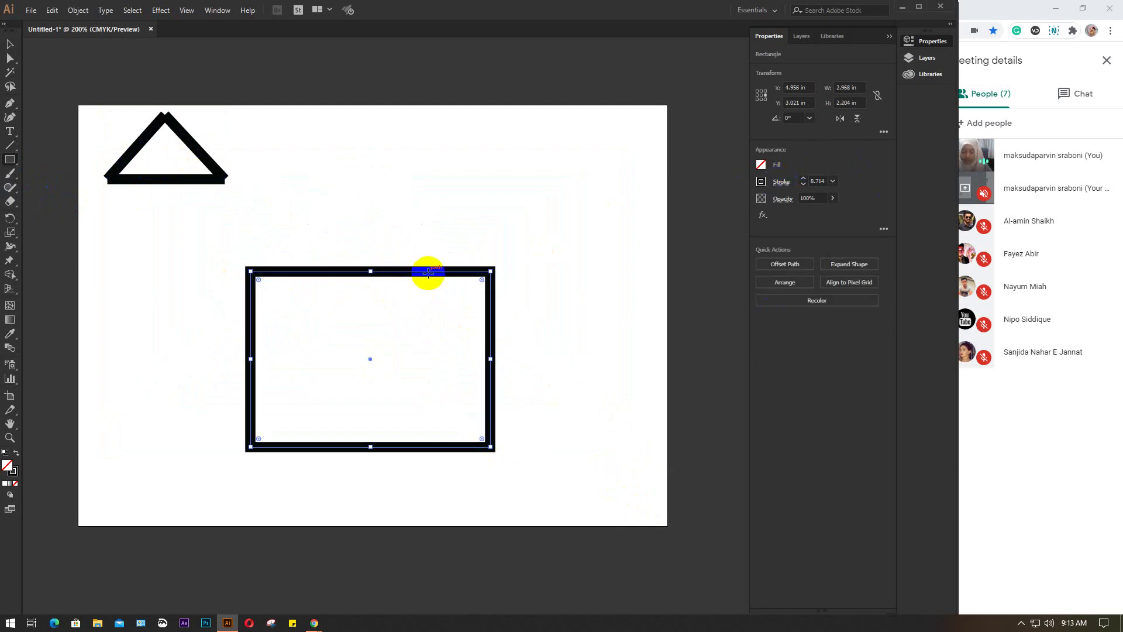
key("v")
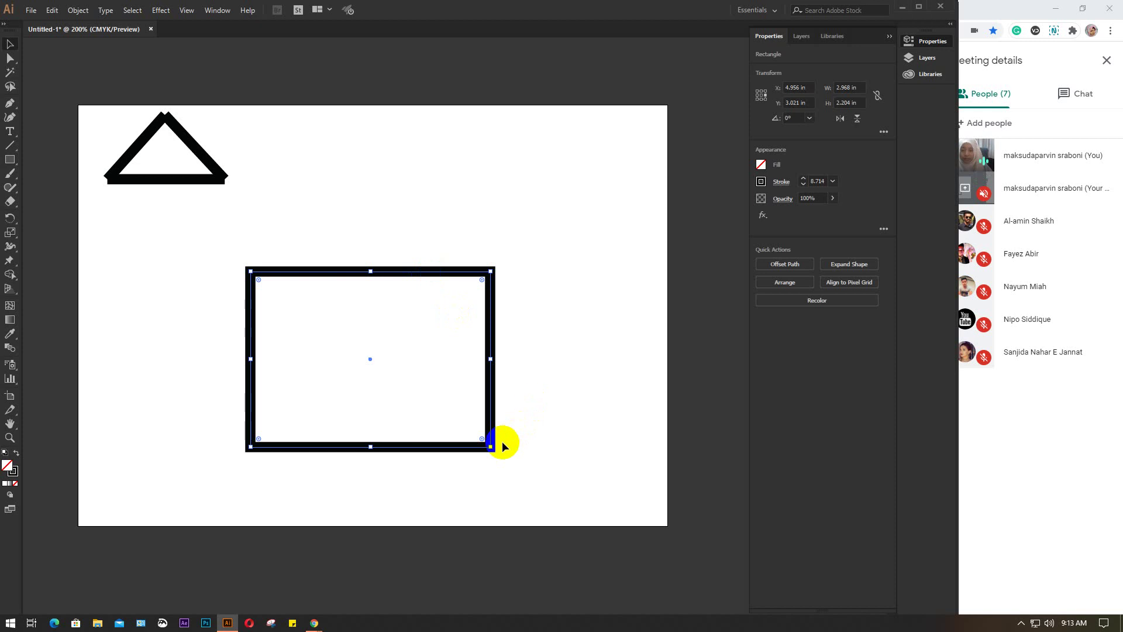
left_click_drag(490, 447, 593, 520)
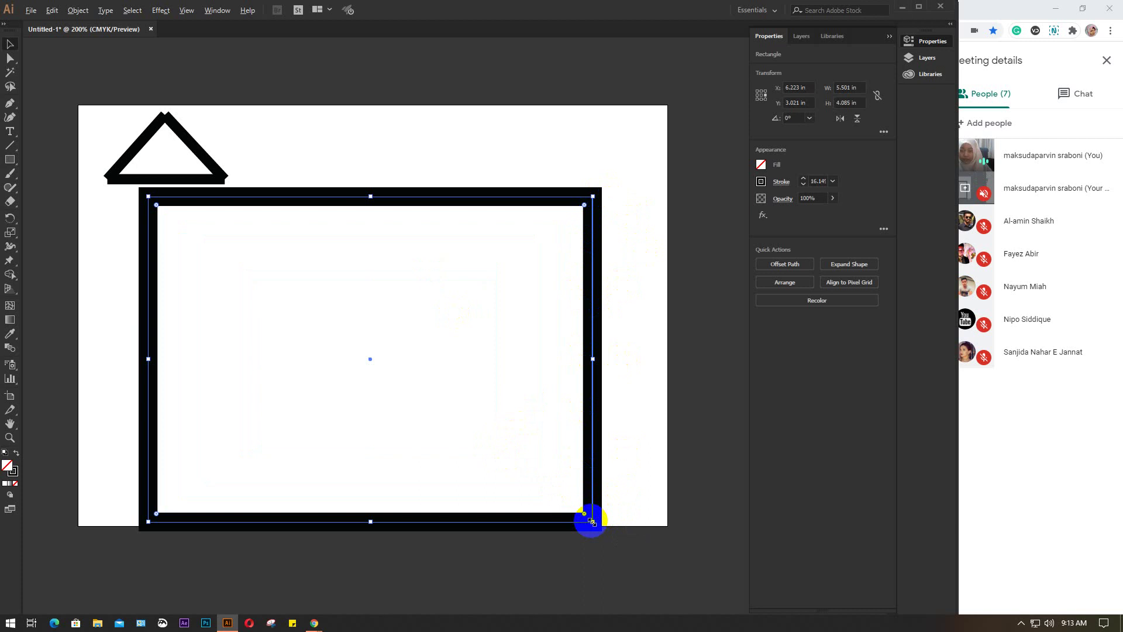
left_click_drag(593, 521, 482, 389)
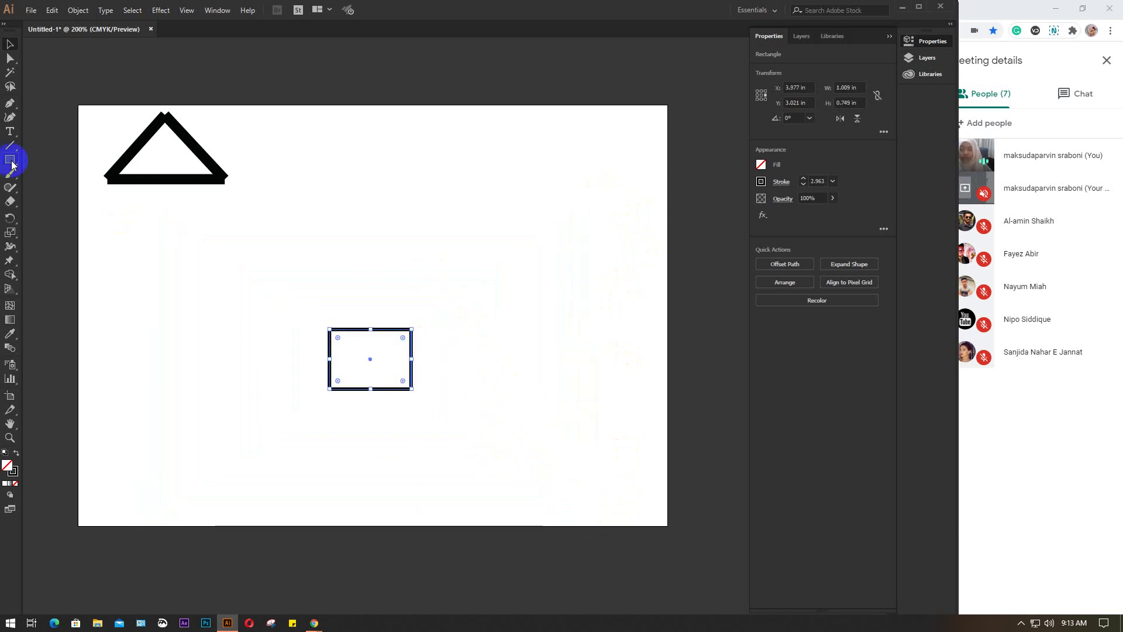
left_click_drag(92, 112, 433, 444)
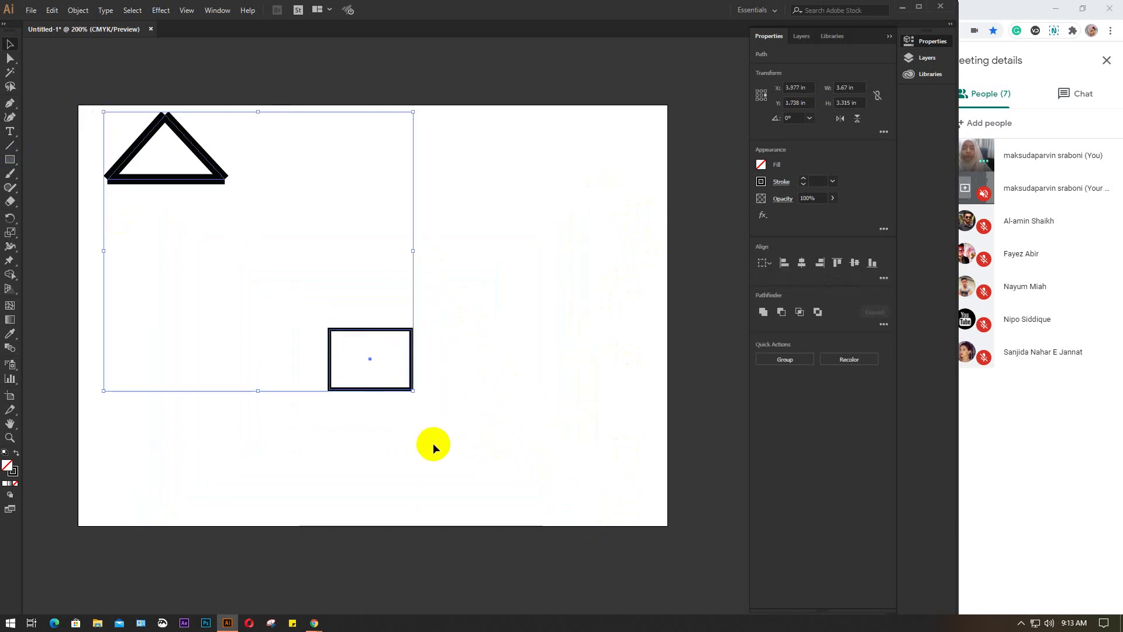
left_click(524, 335)
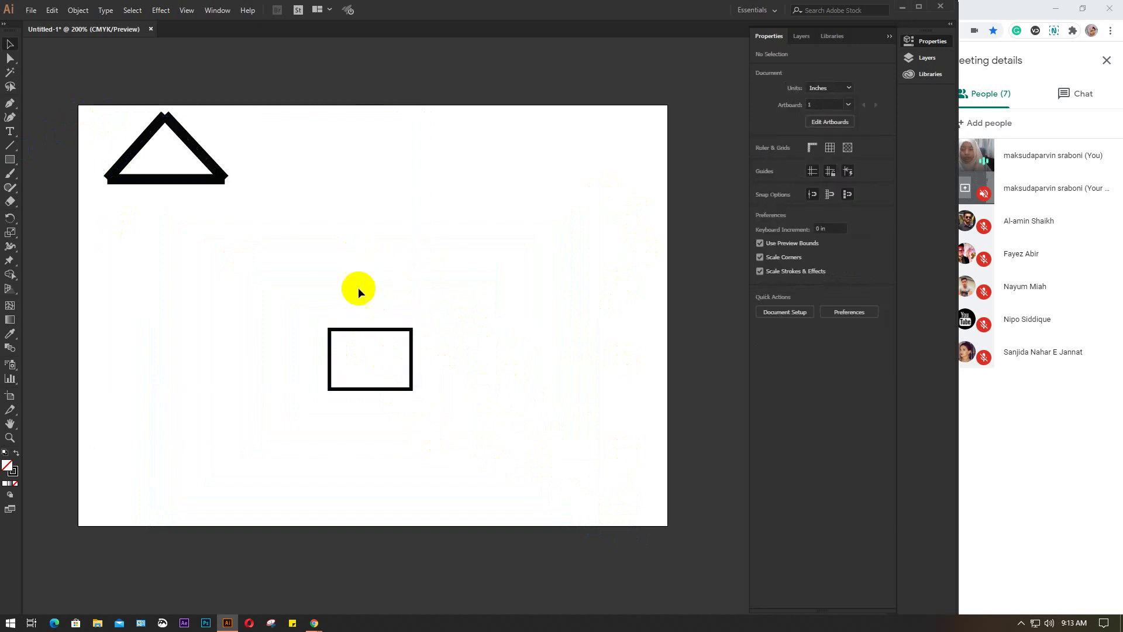
Move the triangle's base line out above the rectangle and delete the rectangle and the two slanted lines
left_click_drag(171, 178, 383, 239)
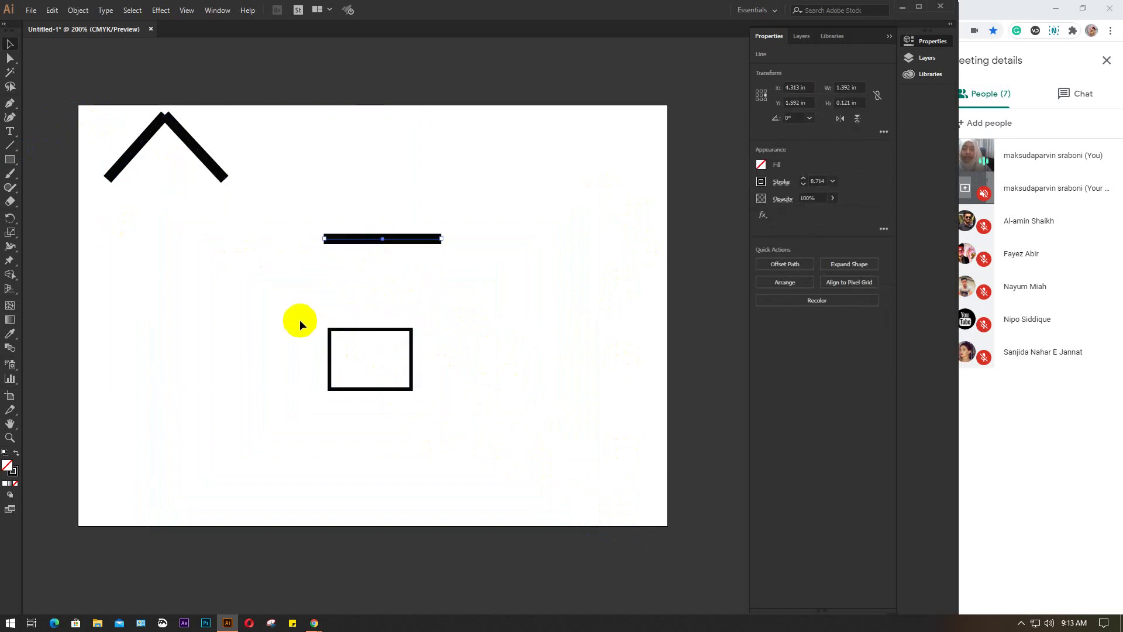
left_click_drag(300, 320, 455, 430)
key("Delete")
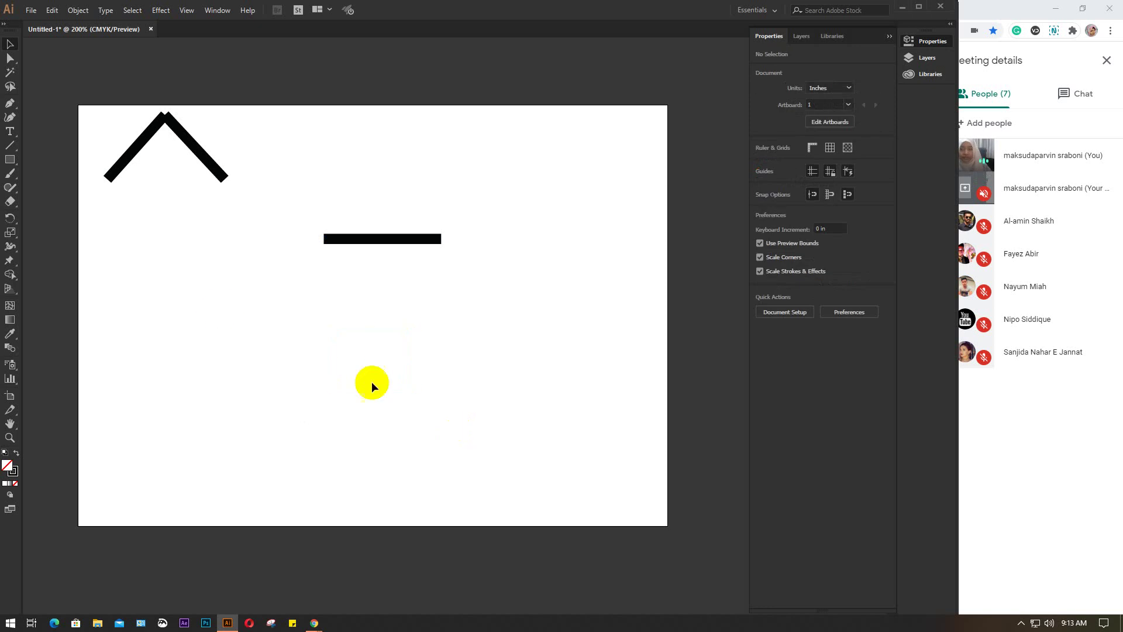
left_click_drag(213, 236, 94, 96)
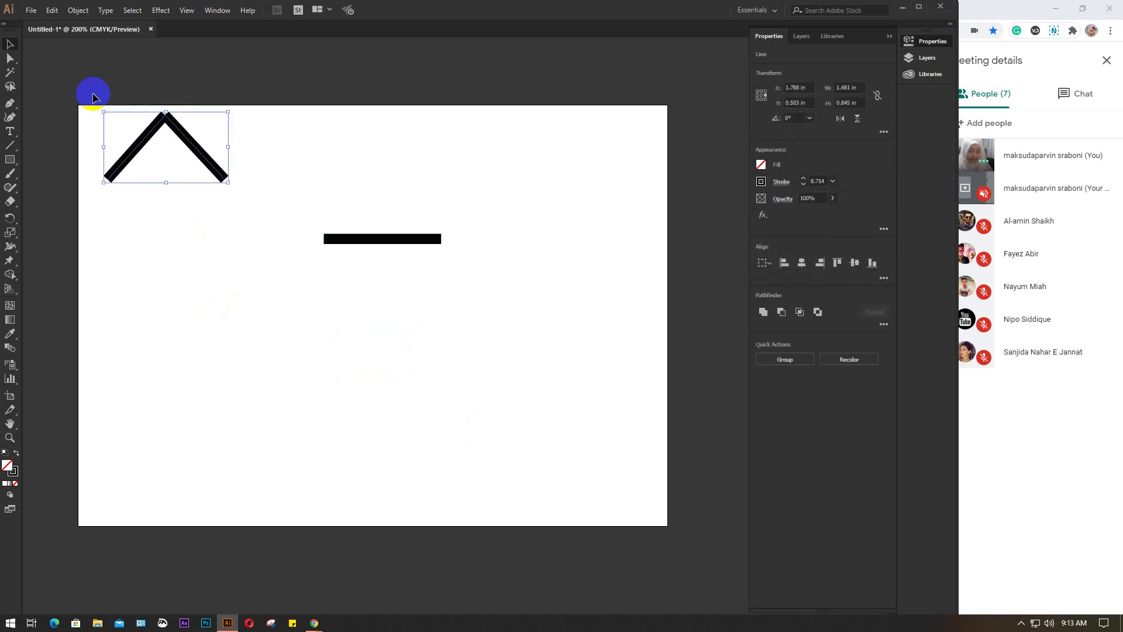
key("Delete")
Lengthen the remaining horizontal line to about 3.43 in and move it to about X 5.04 in, Y 2.16 in
left_click_drag(251, 197, 375, 248)
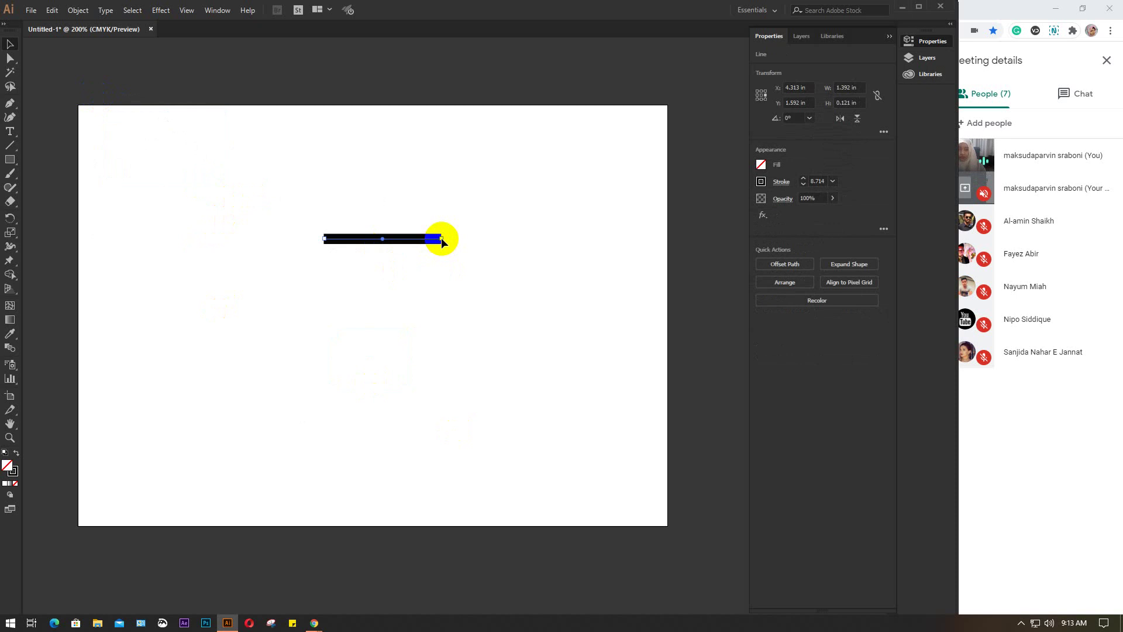
left_click_drag(441, 238, 613, 236)
left_click_drag(454, 242, 342, 290)
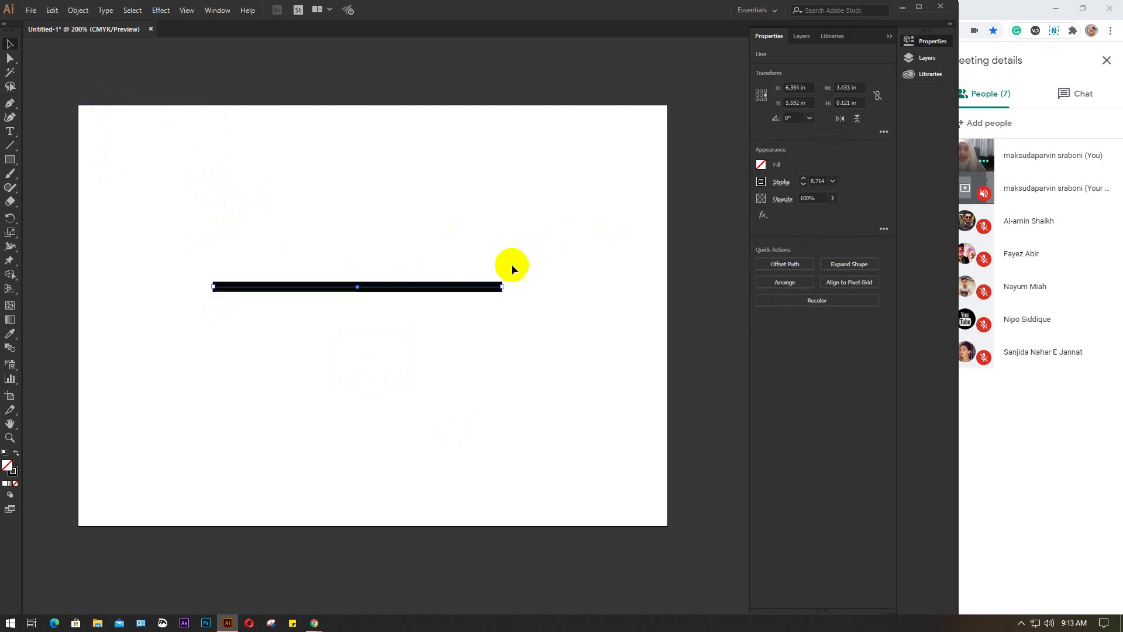
Set the horizontal line's stroke weight to 30 pt and deselect it
left_click(819, 181)
key("Up")
key("Up")
key("Up")
key("Up")
key("Up")
key("Up")
key("Up")
key("Up")
key("Up")
key("Up")
key("Up")
key("Up")
key("Up")
key("Up")
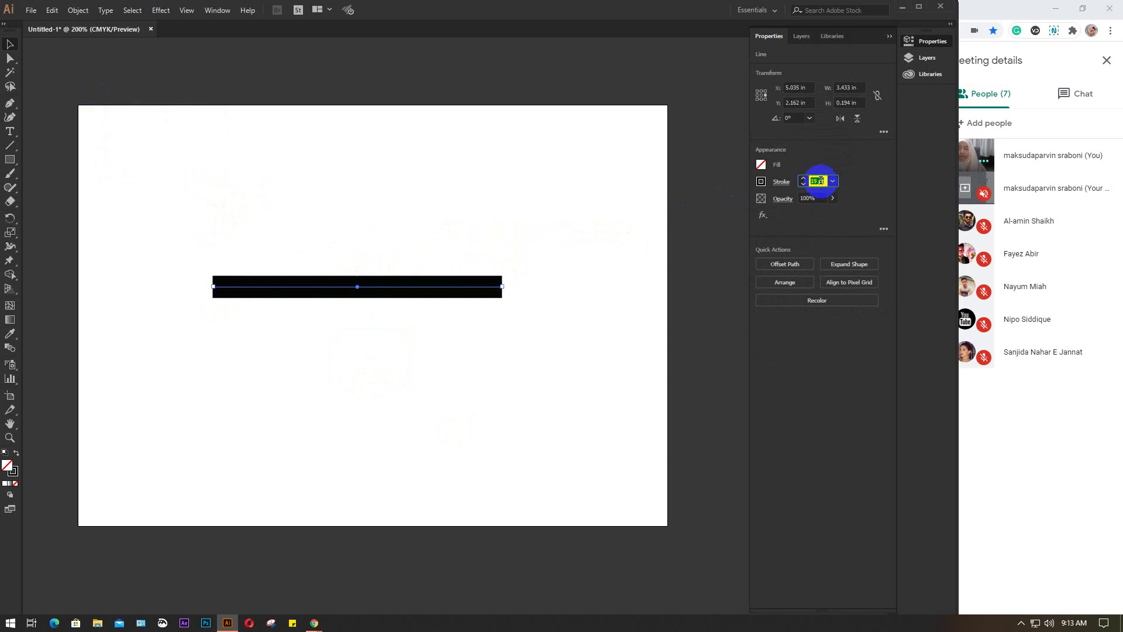
key("Up")
key("Up")
key("Up")
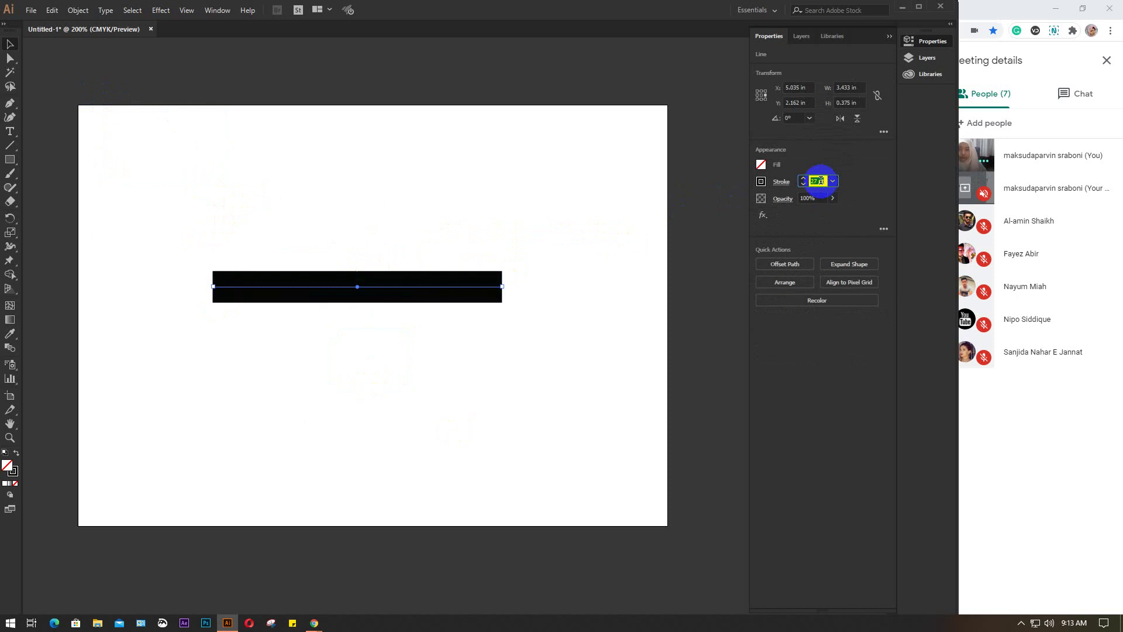
key("Up")
key("Up")
key("Up")
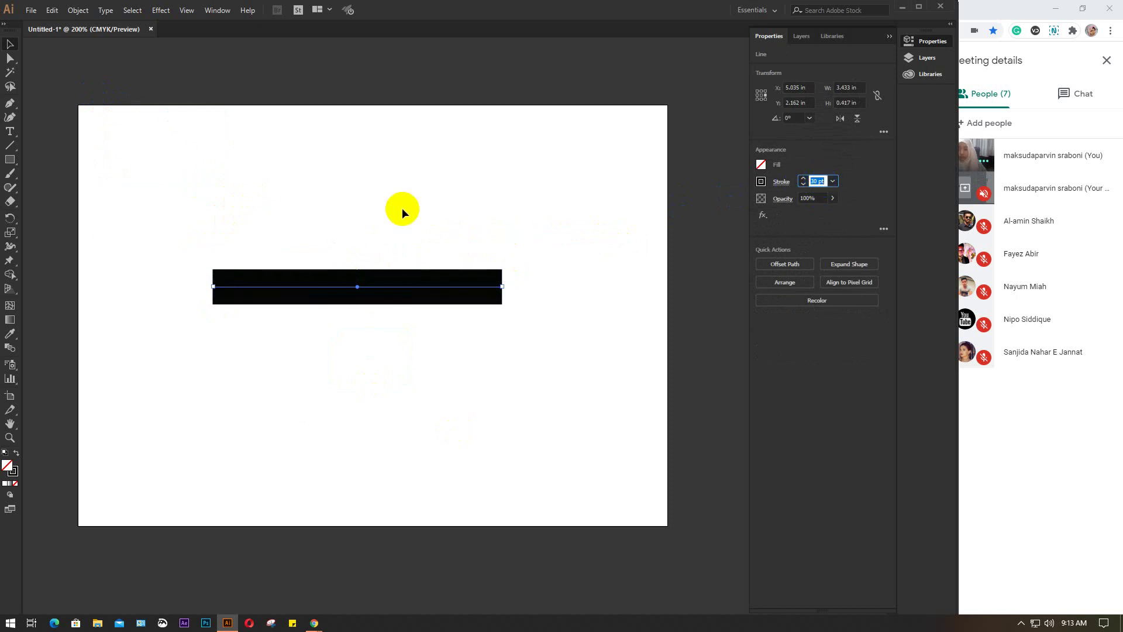
left_click(402, 208)
Select the 30 pt line and convert it to a filled shape with Outline Stroke
left_click(311, 285)
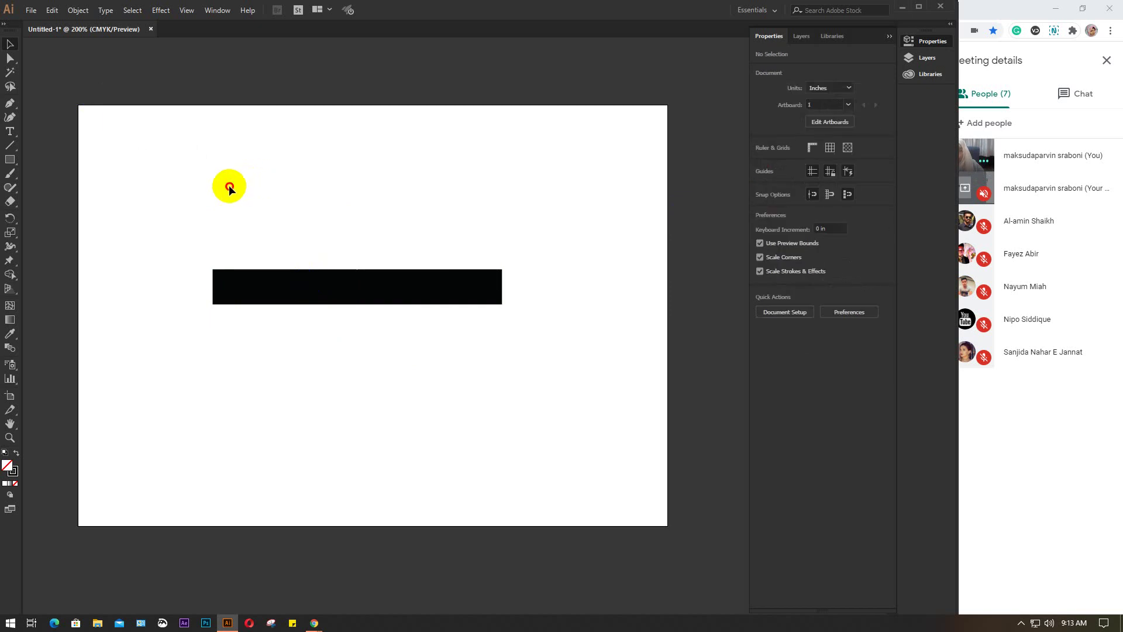
left_click_drag(229, 186, 416, 398)
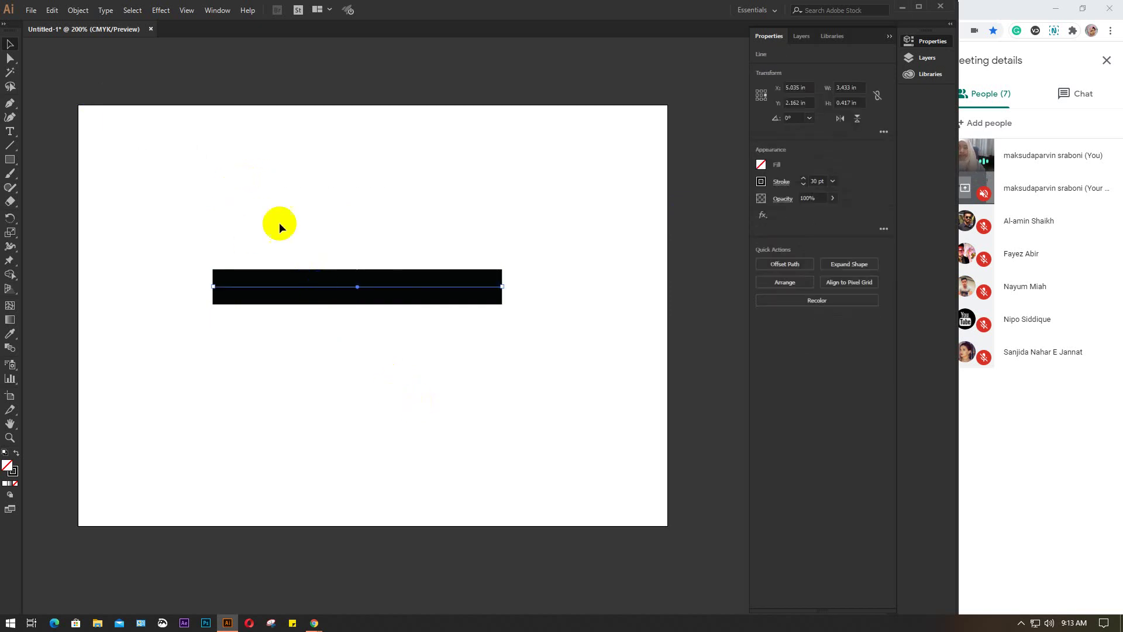
left_click(323, 270)
left_click(113, 43)
left_click(78, 9)
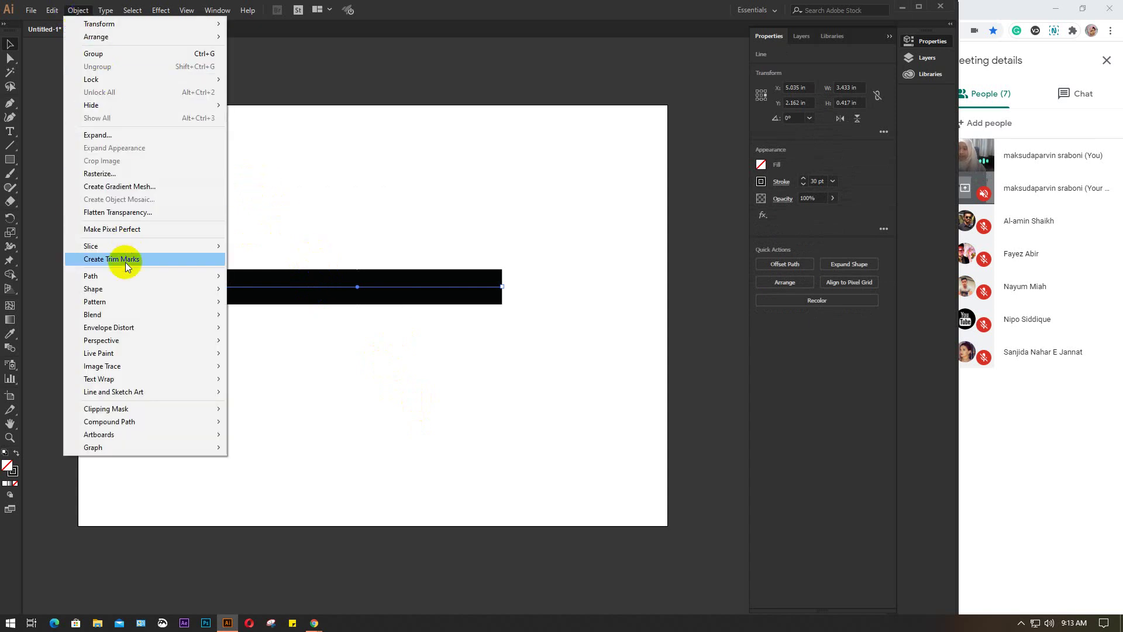
mouse_move(106, 276)
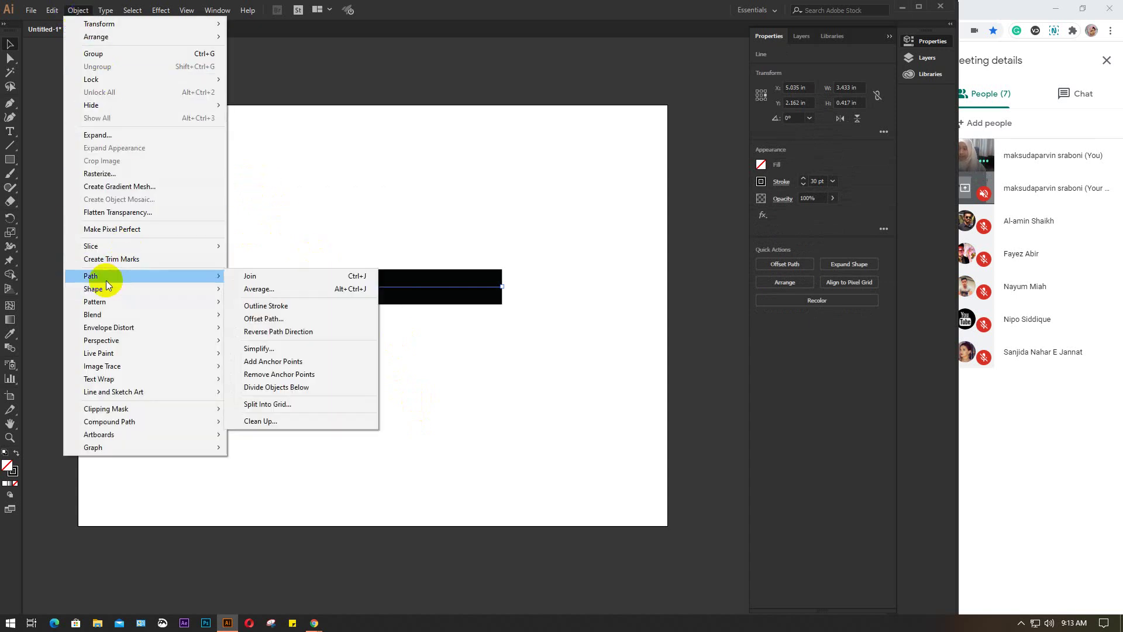
left_click(301, 307)
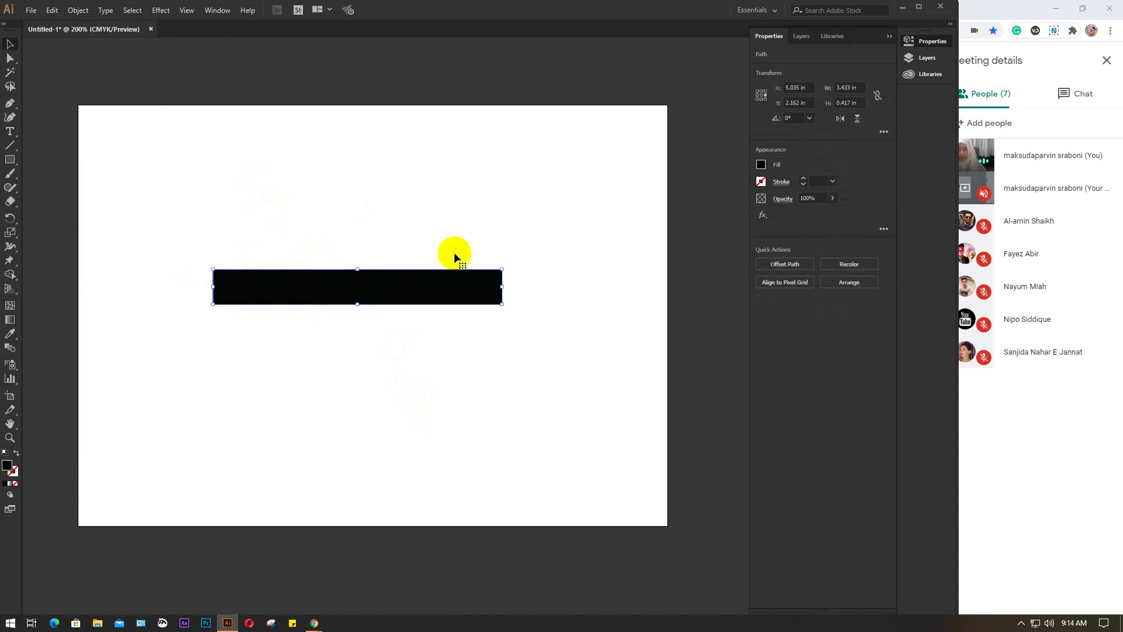
Undo and redo Outline Stroke to compare both states, and resize the outlined bar to about 3.82 by 0.98 in
left_click(451, 349)
left_click(373, 288)
left_click(276, 291)
left_click(369, 280)
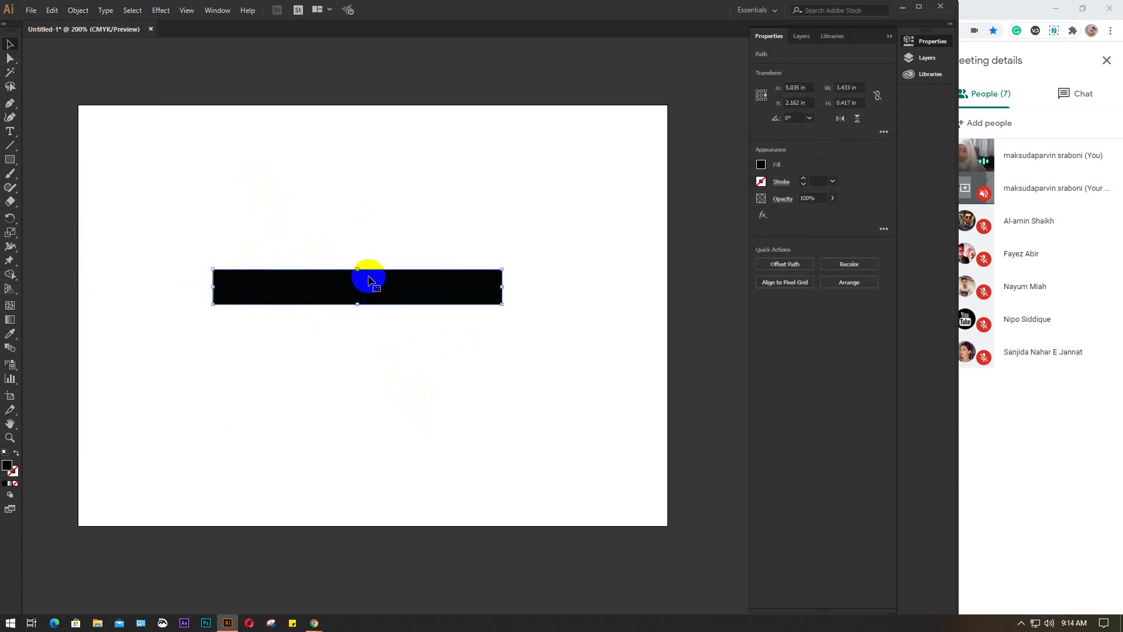
scroll(369, 280, "up", 1, "alt")
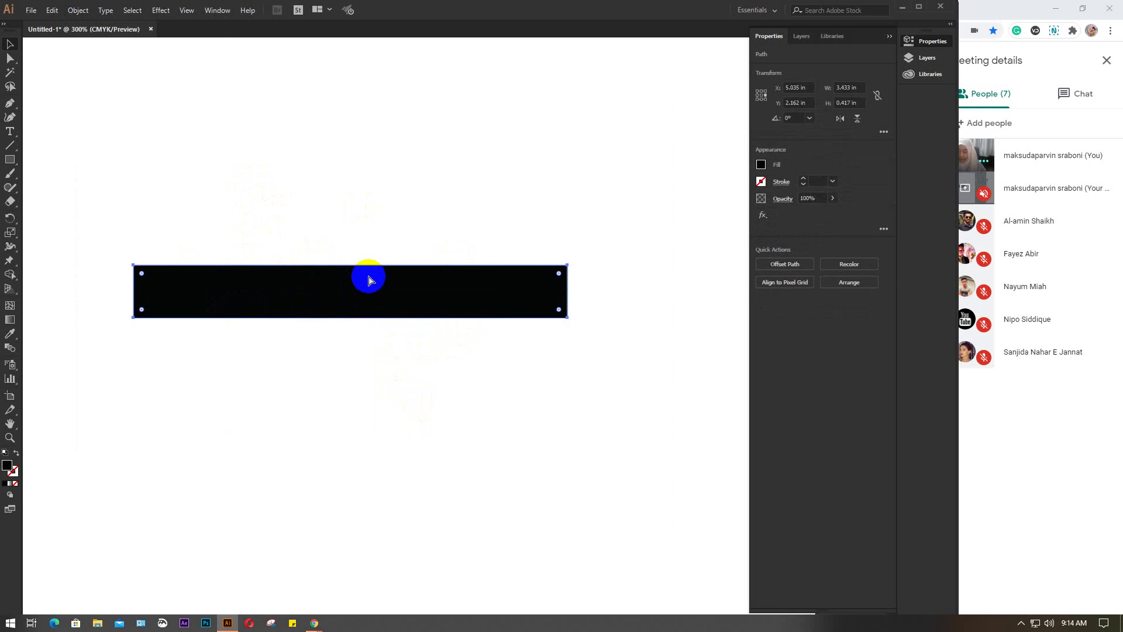
key("ctrl+z")
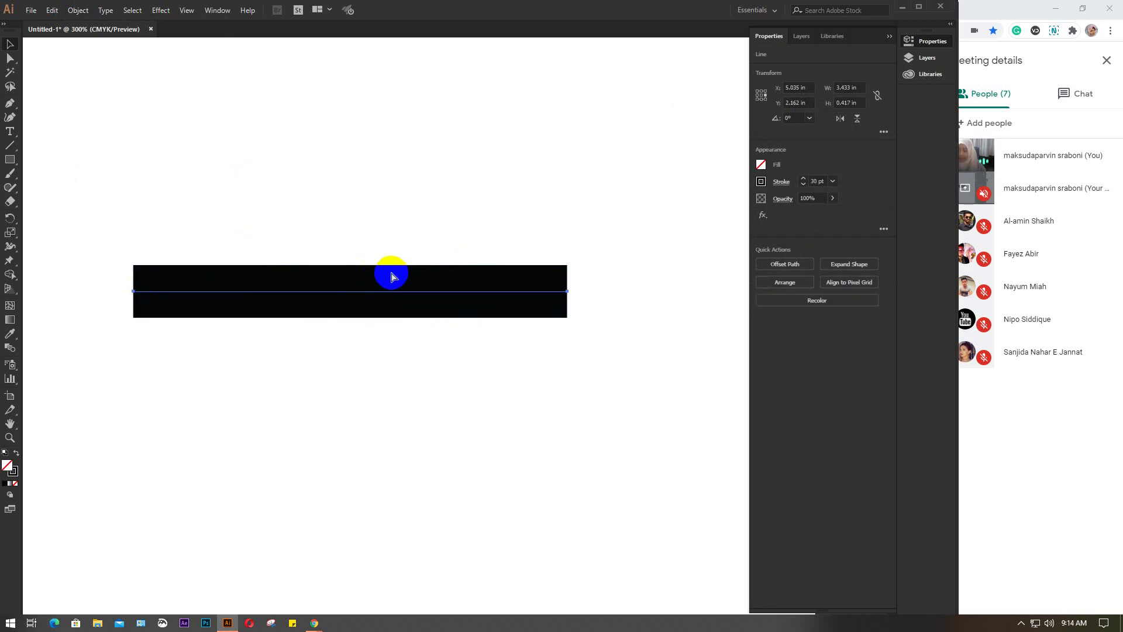
key("ctrl+shift+z")
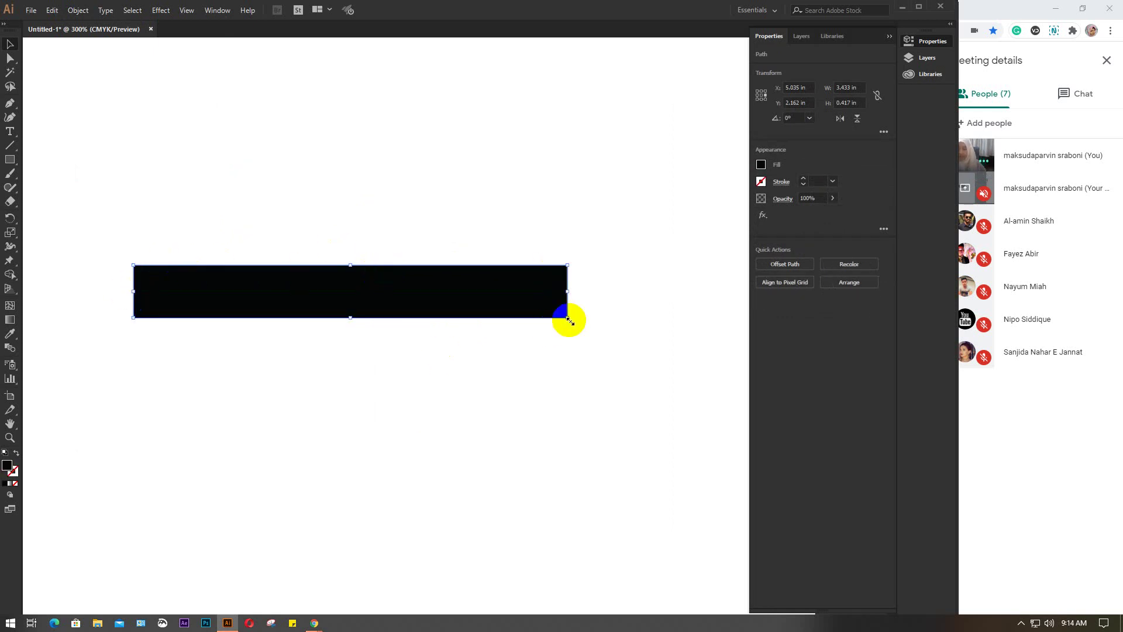
left_click_drag(569, 320, 615, 388)
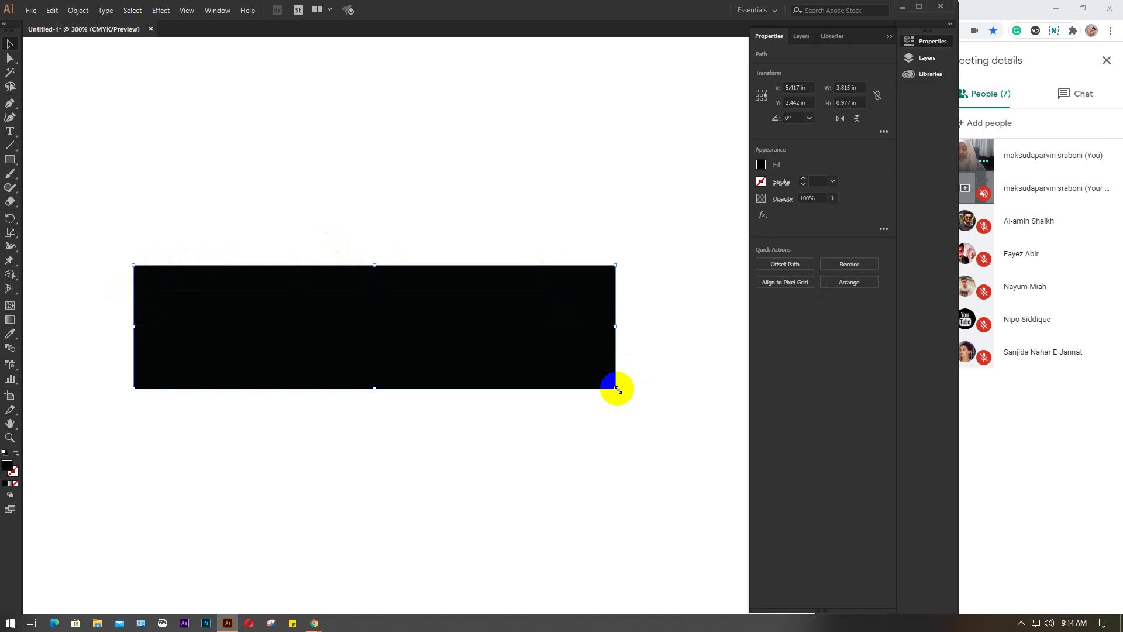
Undo the bar's resize and its Outline Stroke conversion, and keep the 30 pt line selected
key("a")
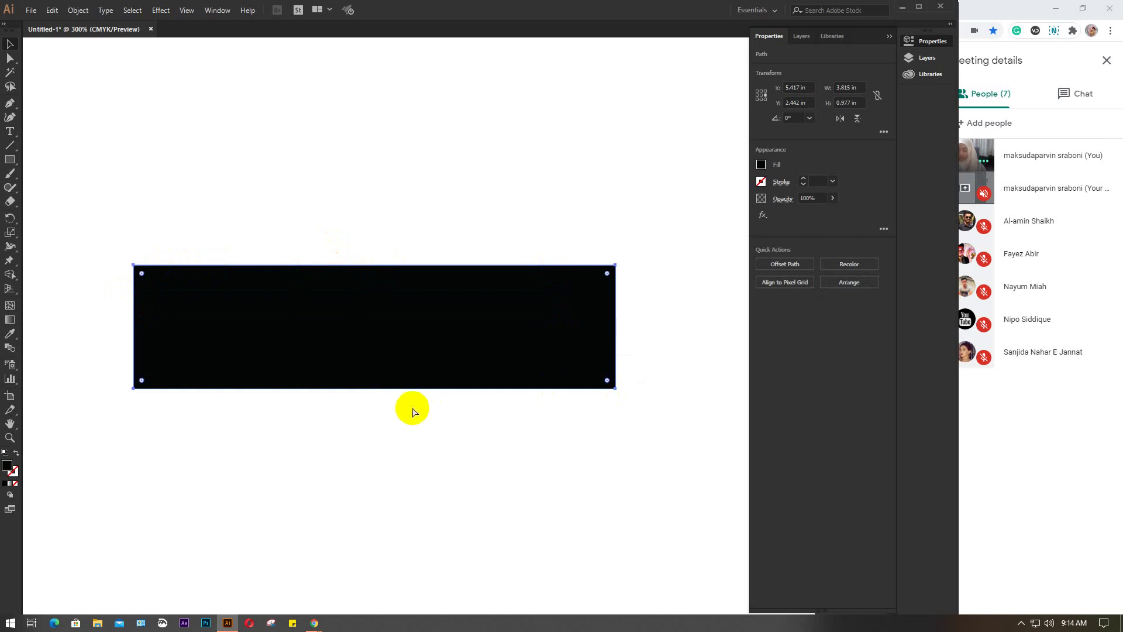
key("ctrl+z")
key("ctrl+z")
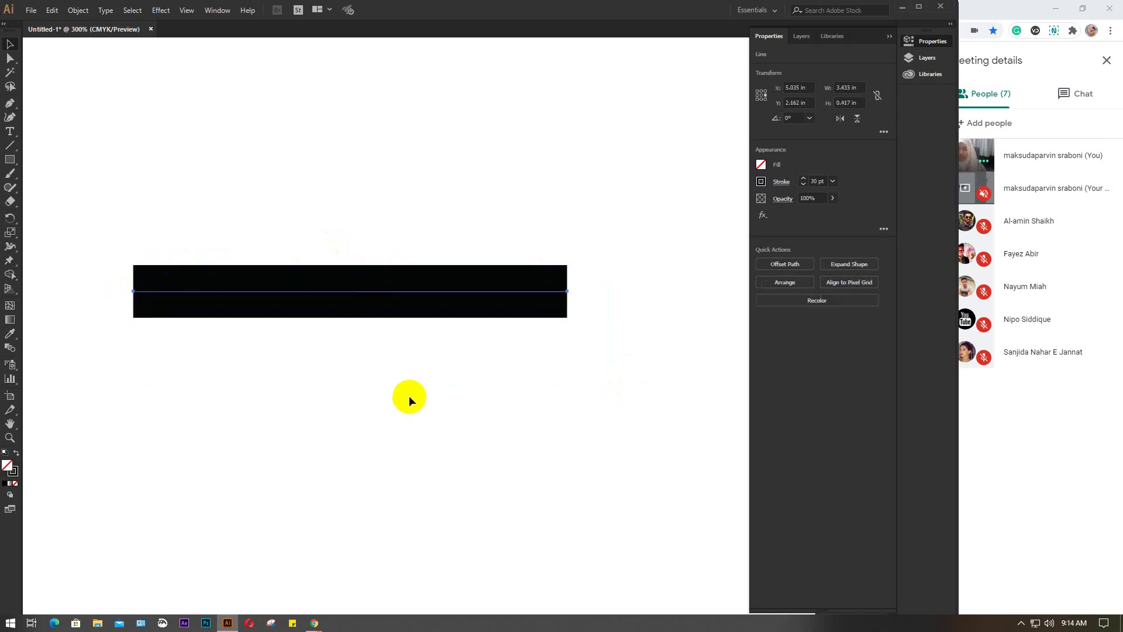
left_click(228, 303)
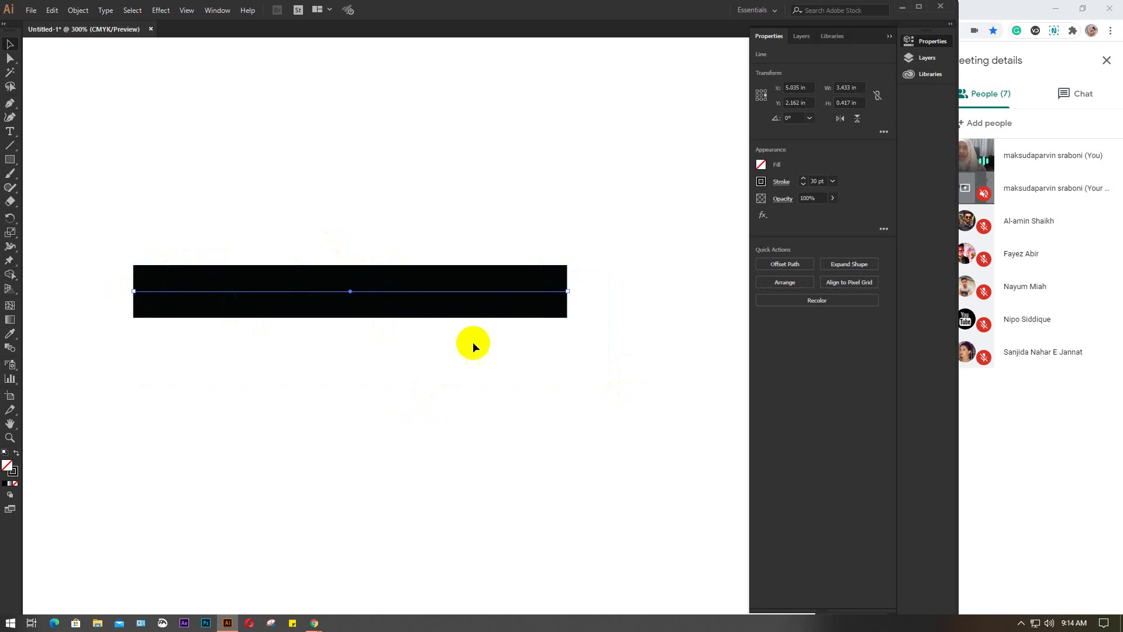
left_click(519, 286)
left_click(188, 258)
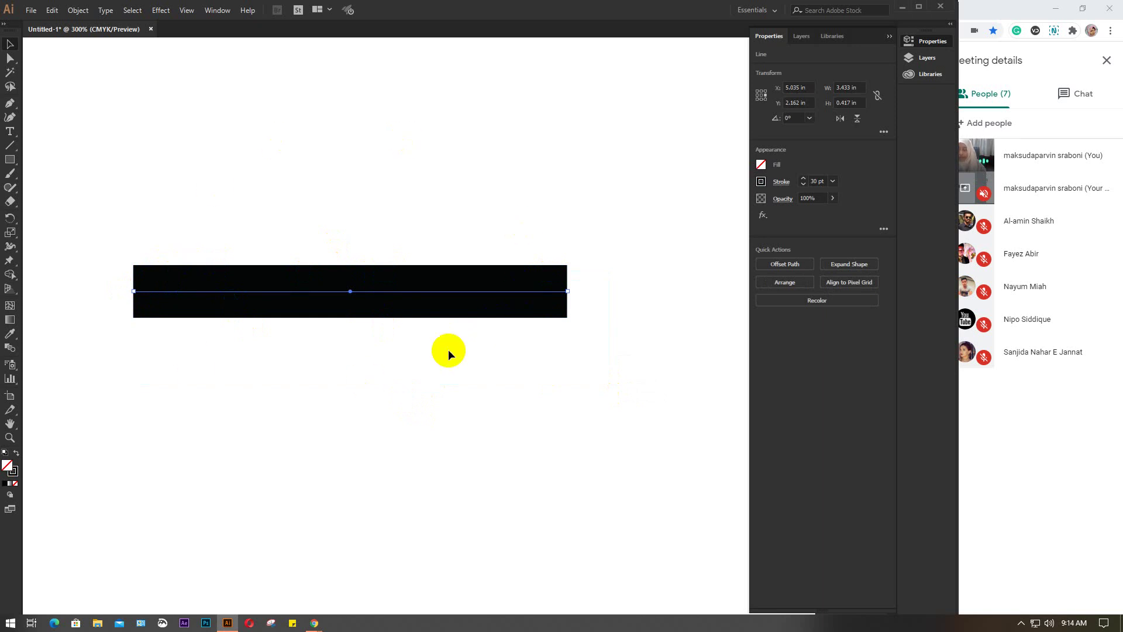
Convert the 30 pt line to a filled shape with Outline Stroke and delete it from the artboard
key("ctrl+shift+o")
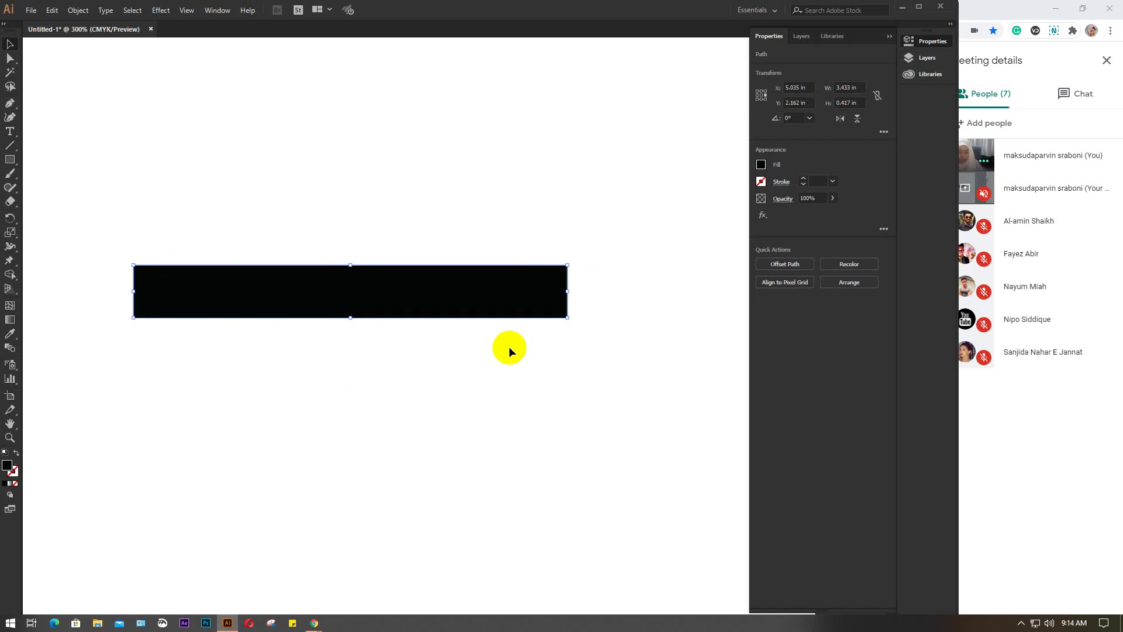
key("Delete")
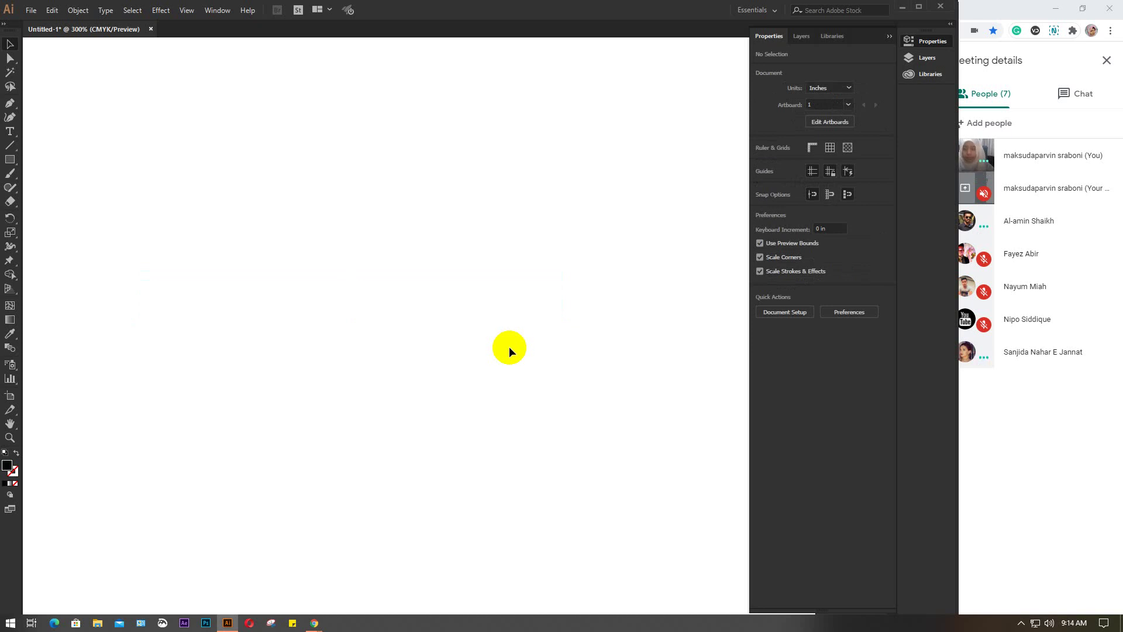
Draw an arched path with the Pen tool from about X 1.69 in, Y 3.39 in to X 3.75 in, Y 2.11 in
key("ctrl+minus")
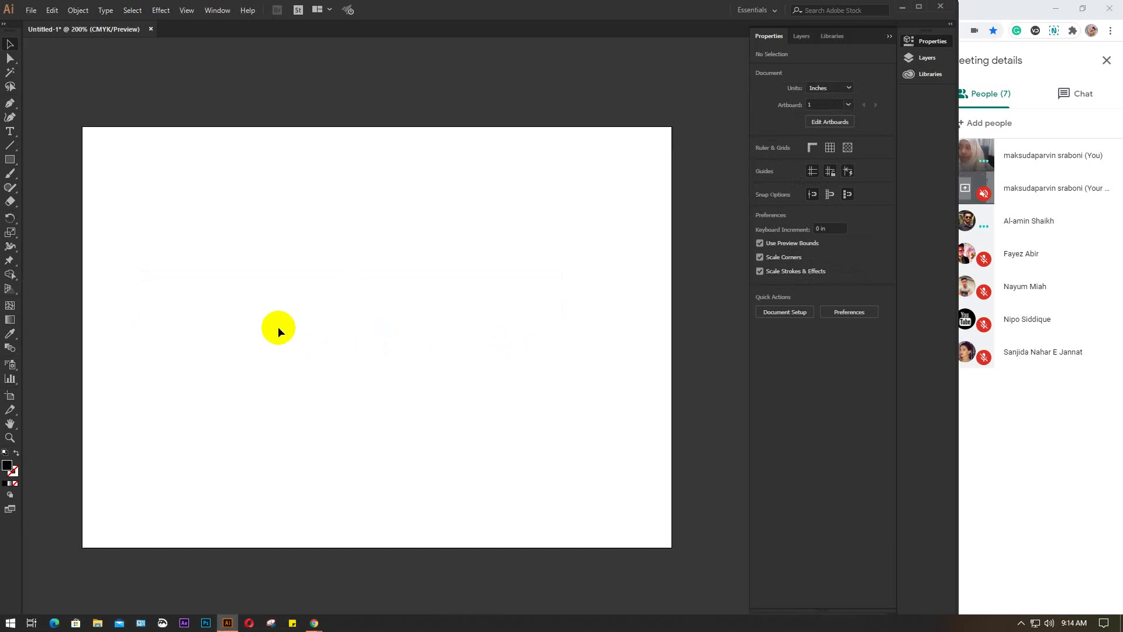
left_click_drag(9, 150, 82, 156)
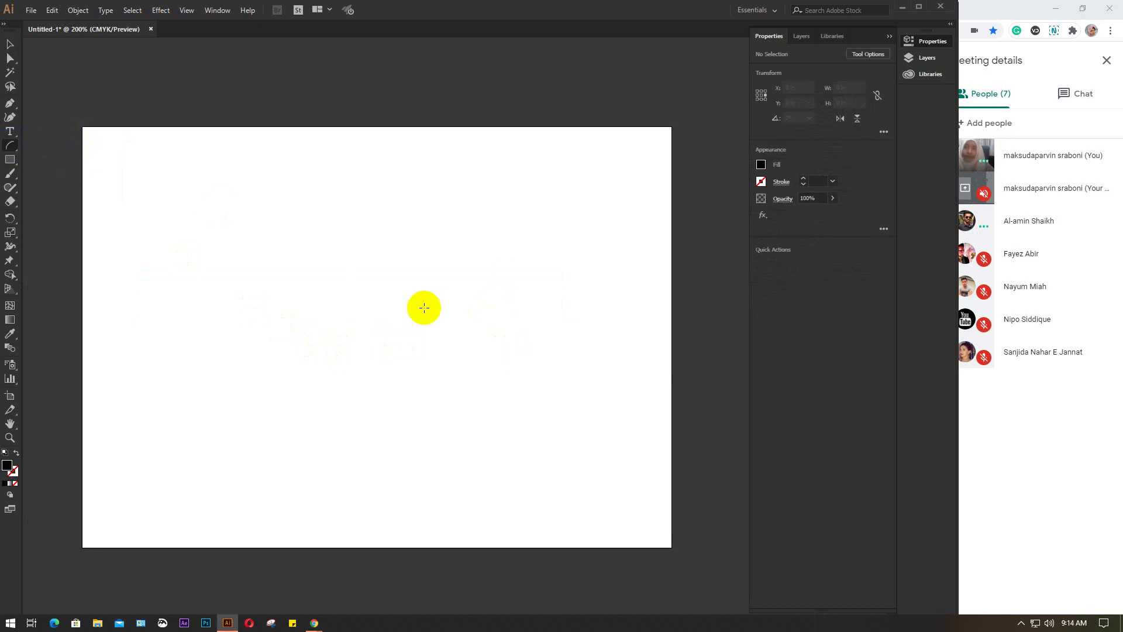
left_click(9, 103)
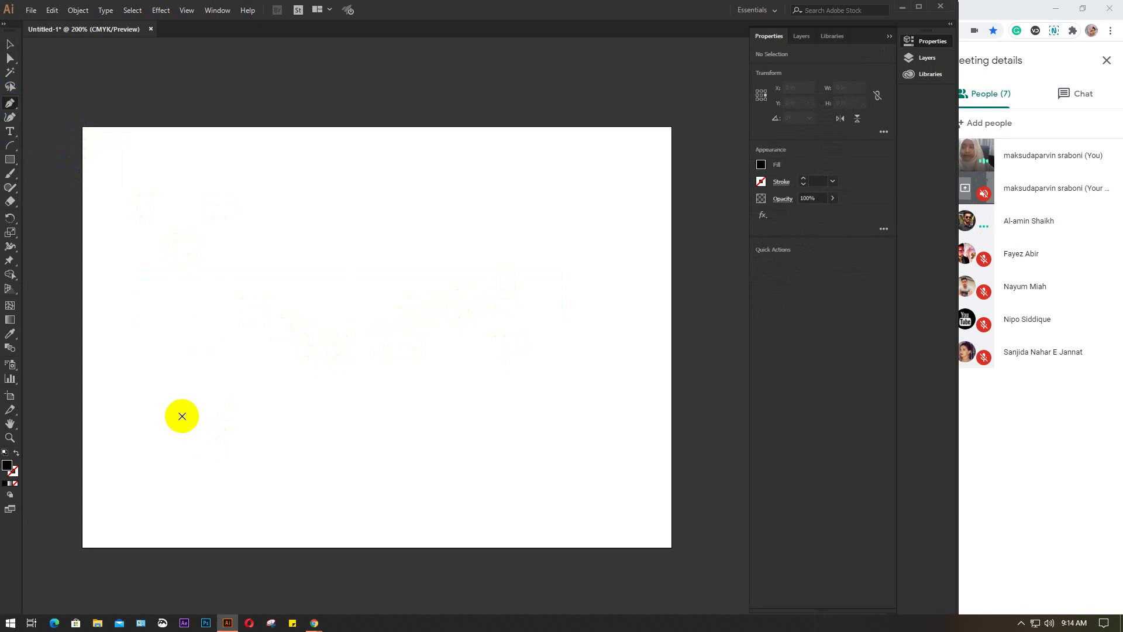
left_click(225, 412)
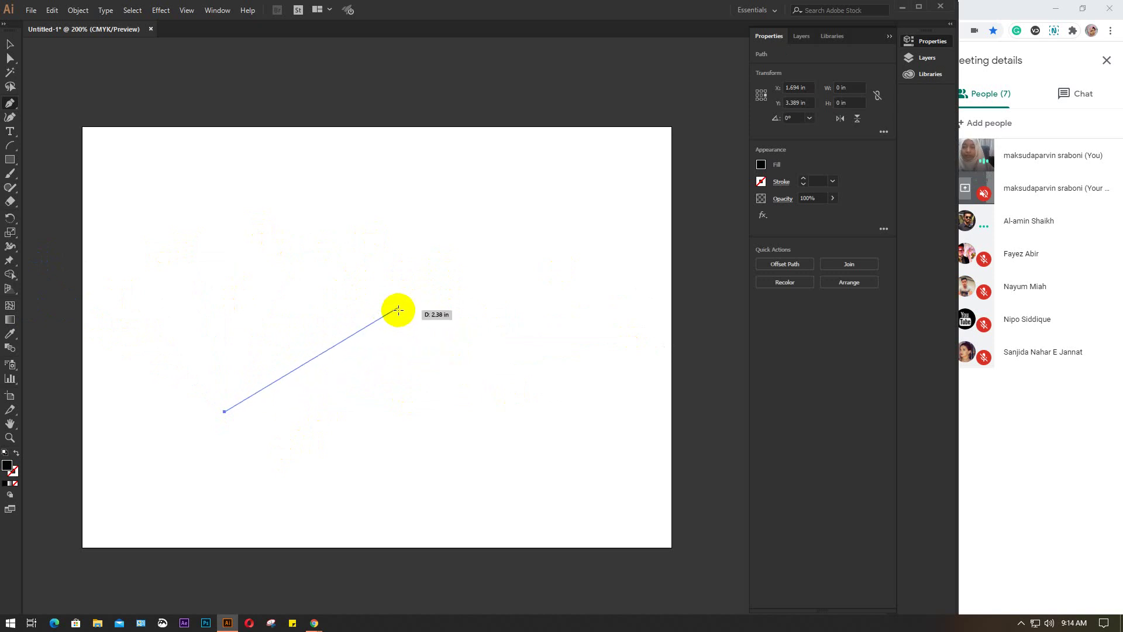
left_click_drag(399, 304, 548, 338)
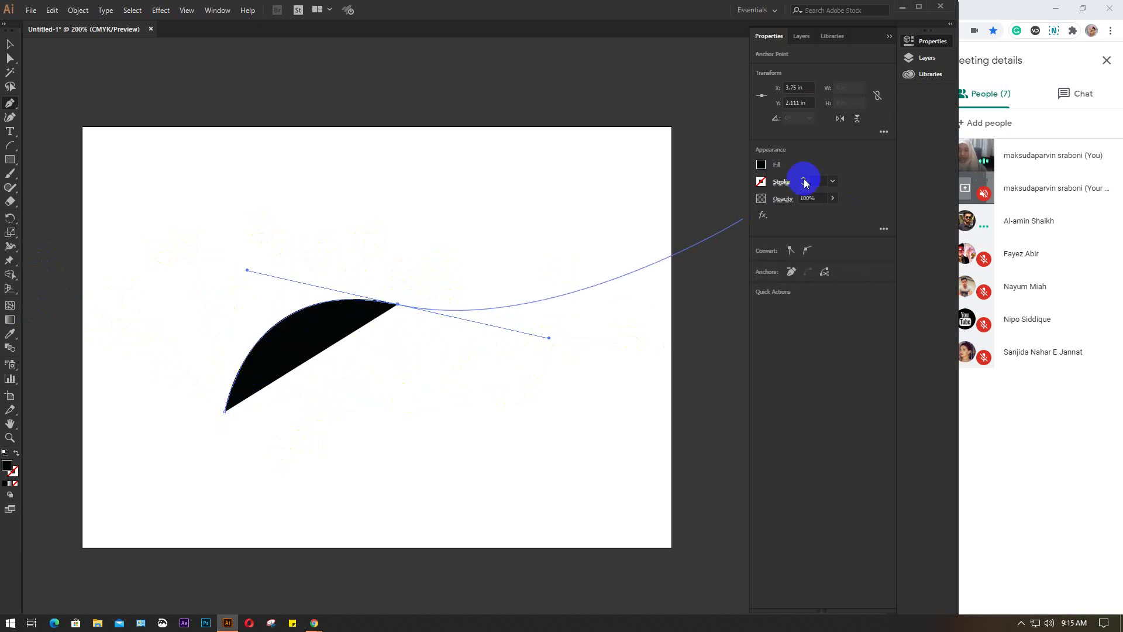
Set the arched path's fill to None and its stroke to black
left_click(761, 165)
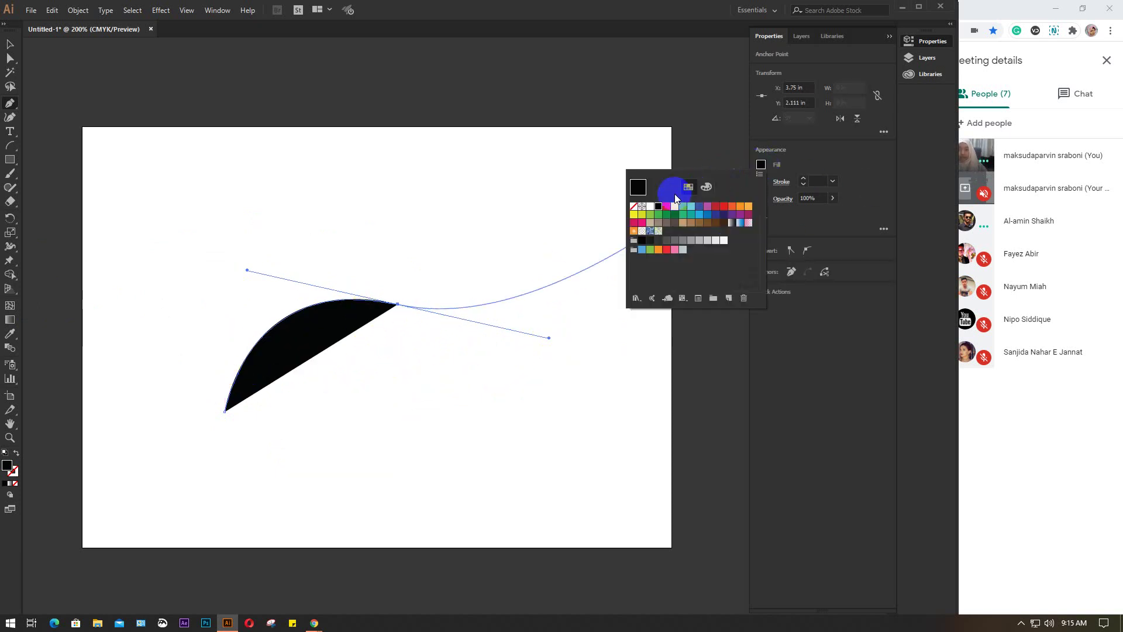
left_click(633, 207)
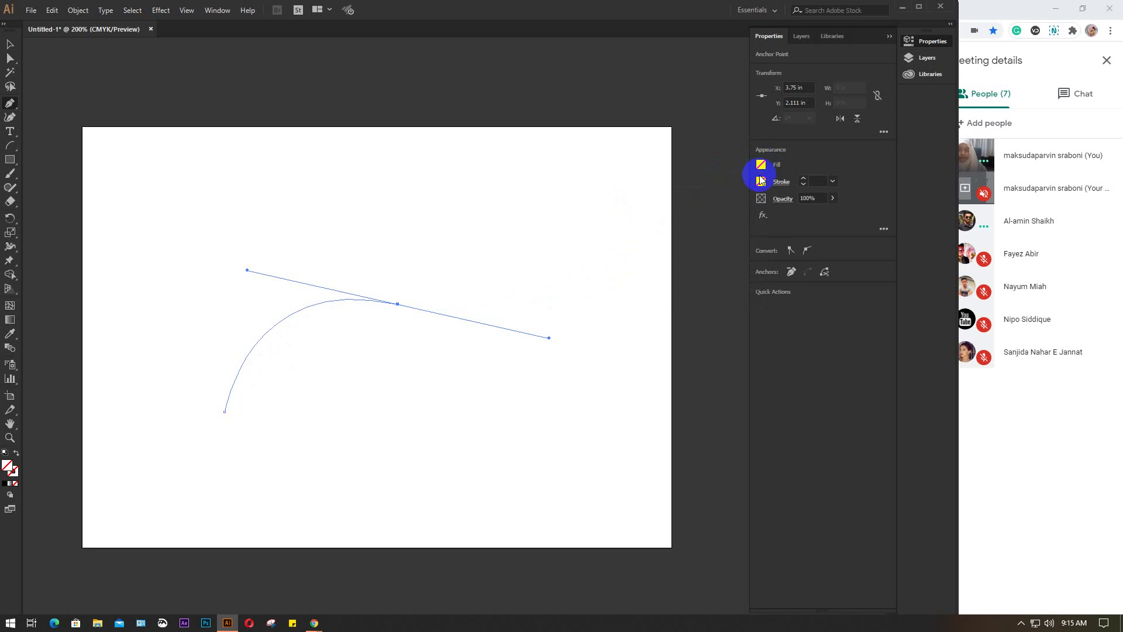
left_click(761, 182)
left_click(659, 224)
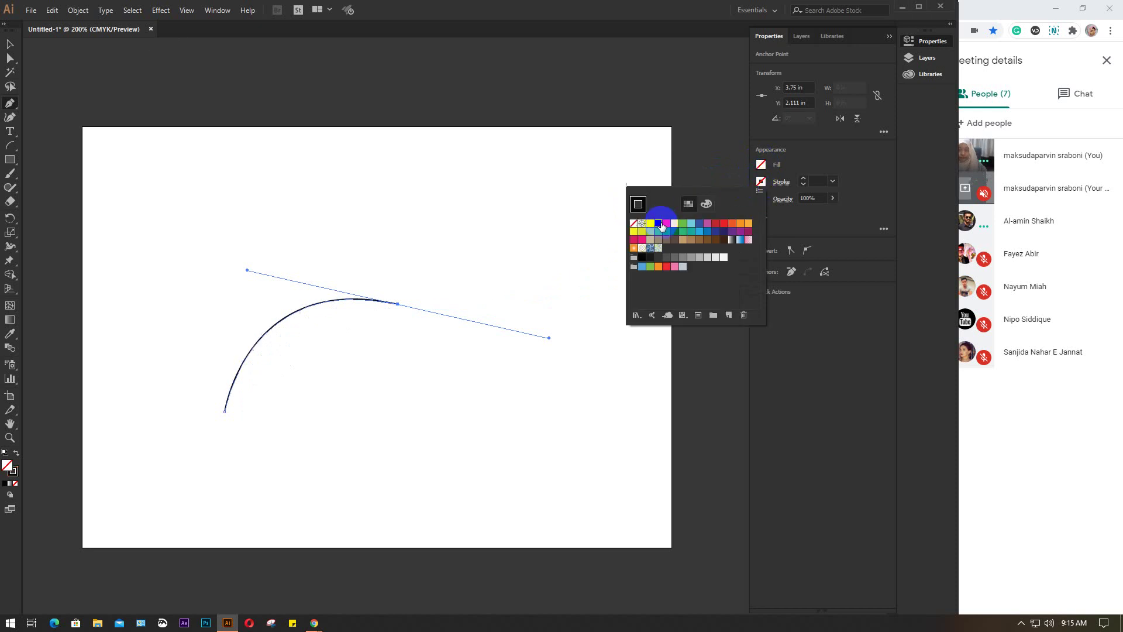
Move the arched path to the artboard's upper-left area, at about X 2.82 in, Y 1.17 in
key("v")
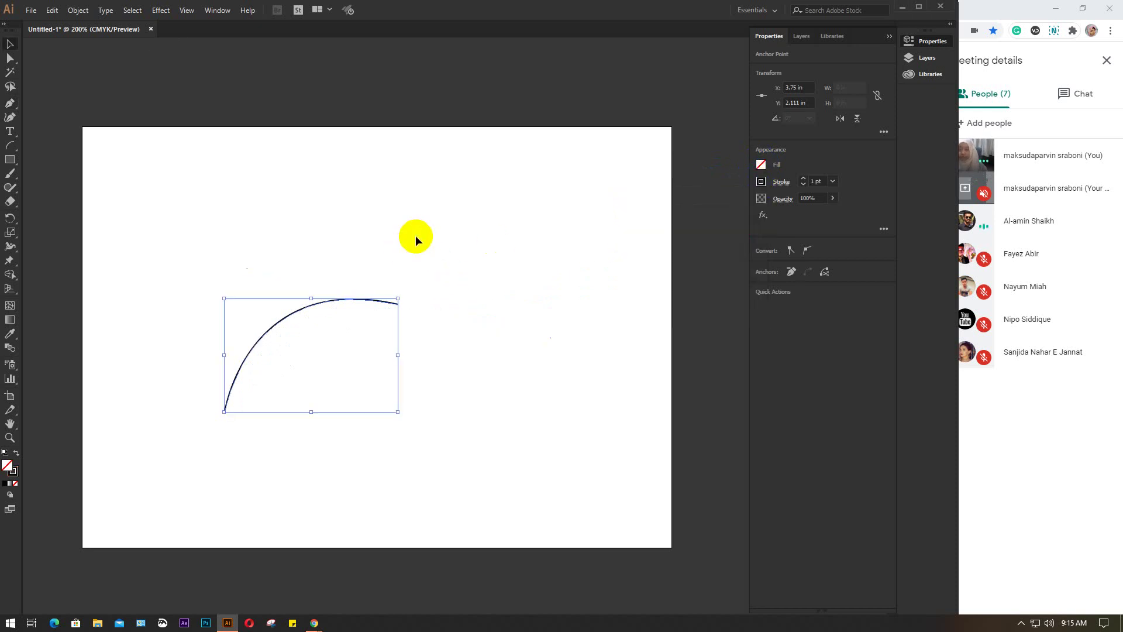
left_click(402, 300)
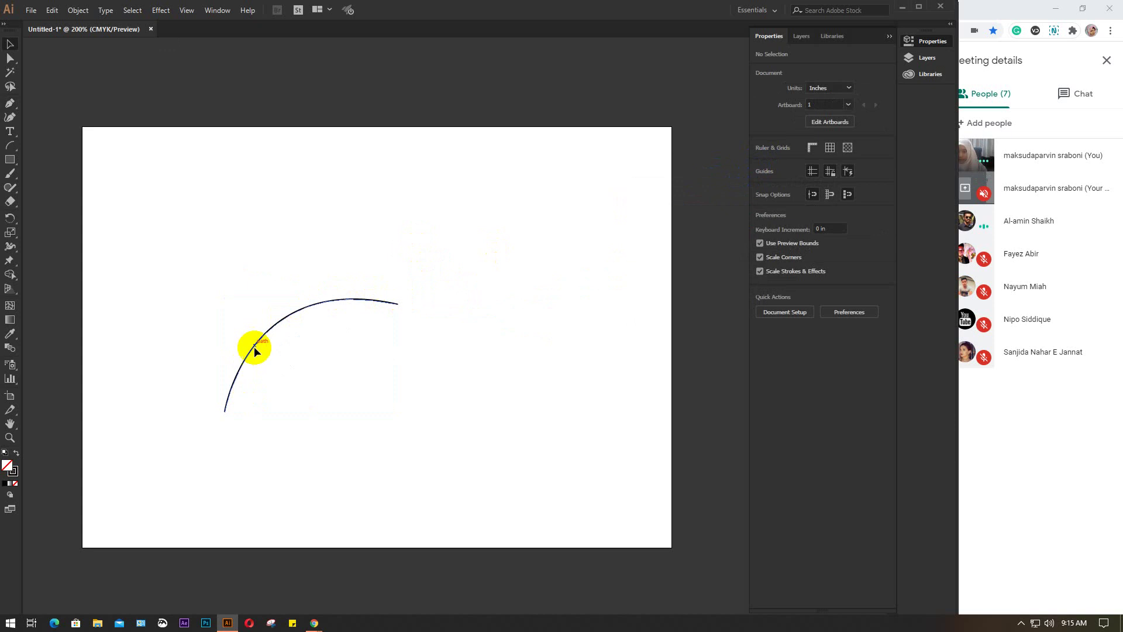
left_click_drag(289, 314, 212, 186)
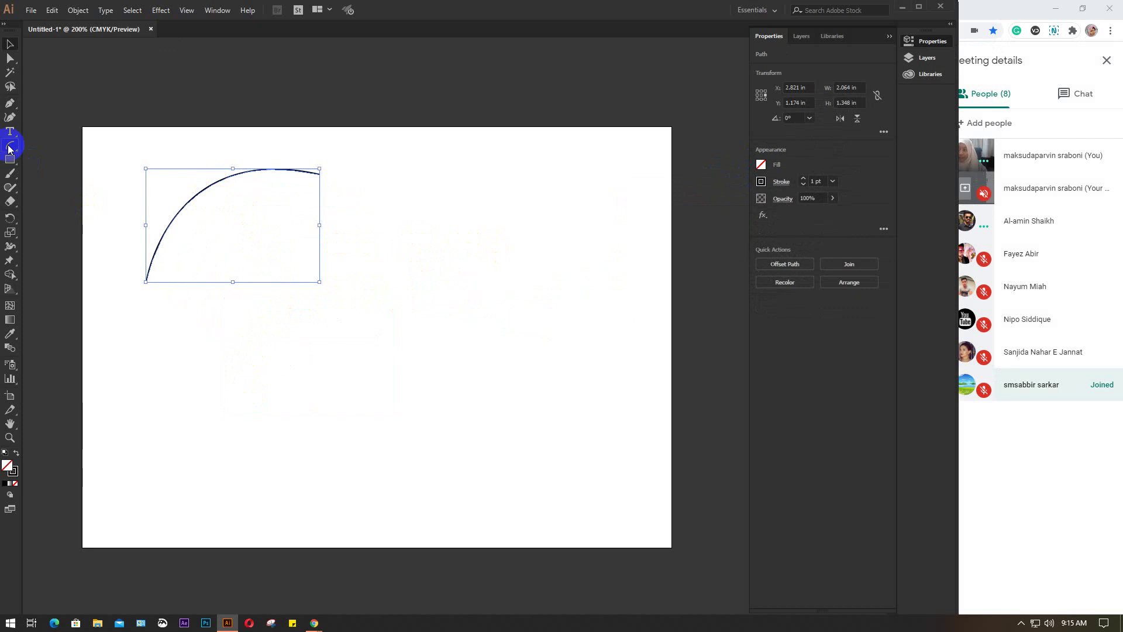
Examine the Type choices in the Arc Segment Tool options, and close them without creating an arc
left_click_drag(10, 145, 61, 165)
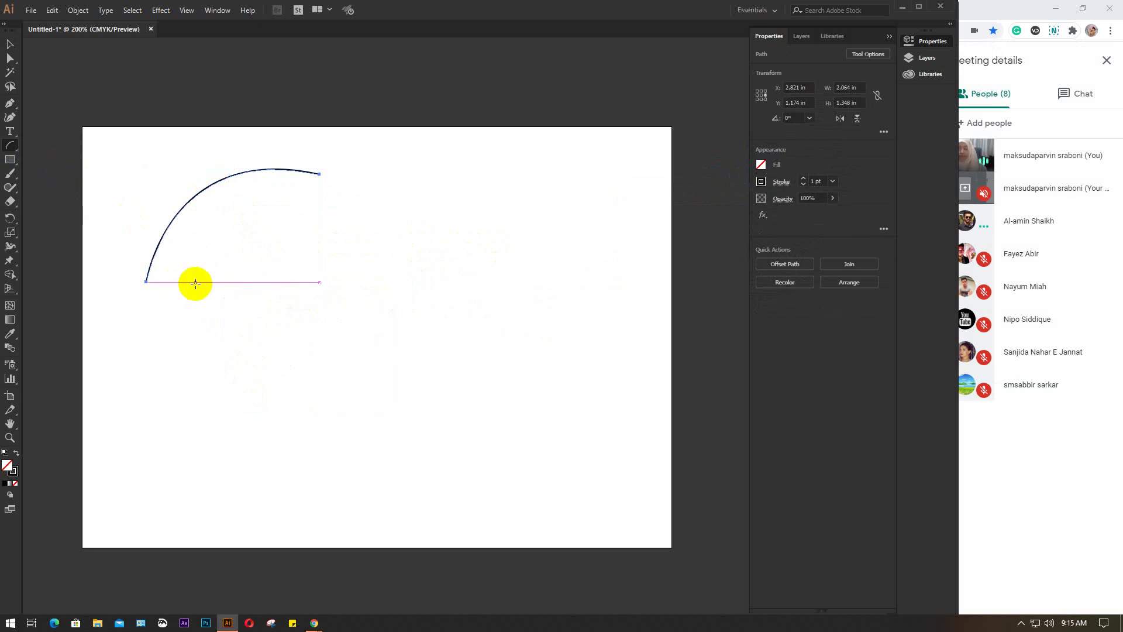
left_click(223, 441)
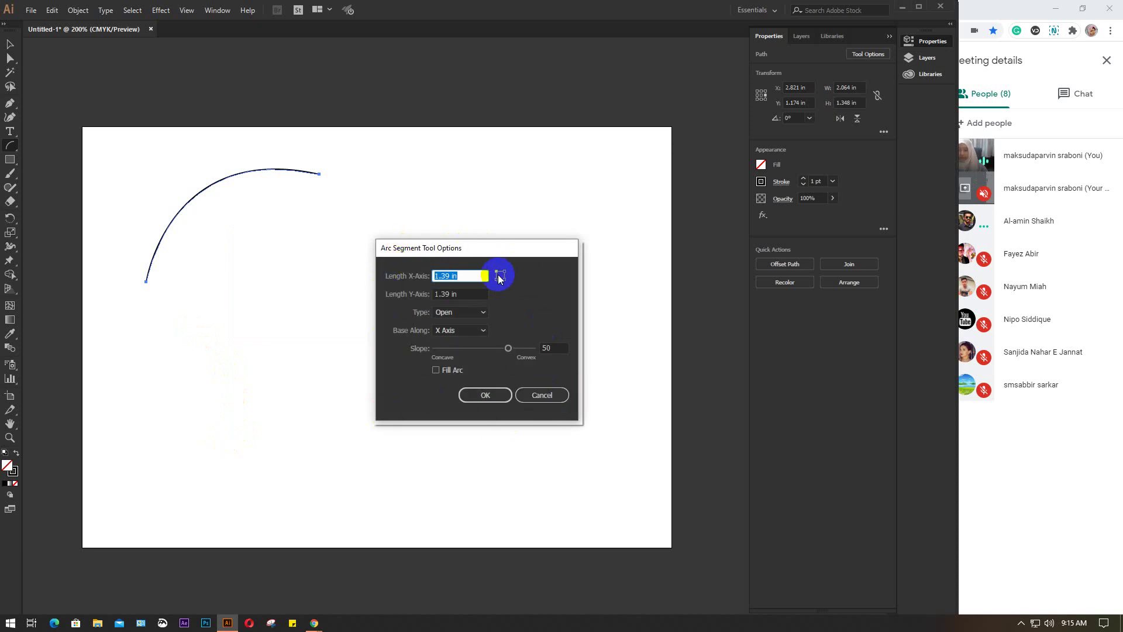
left_click(483, 313)
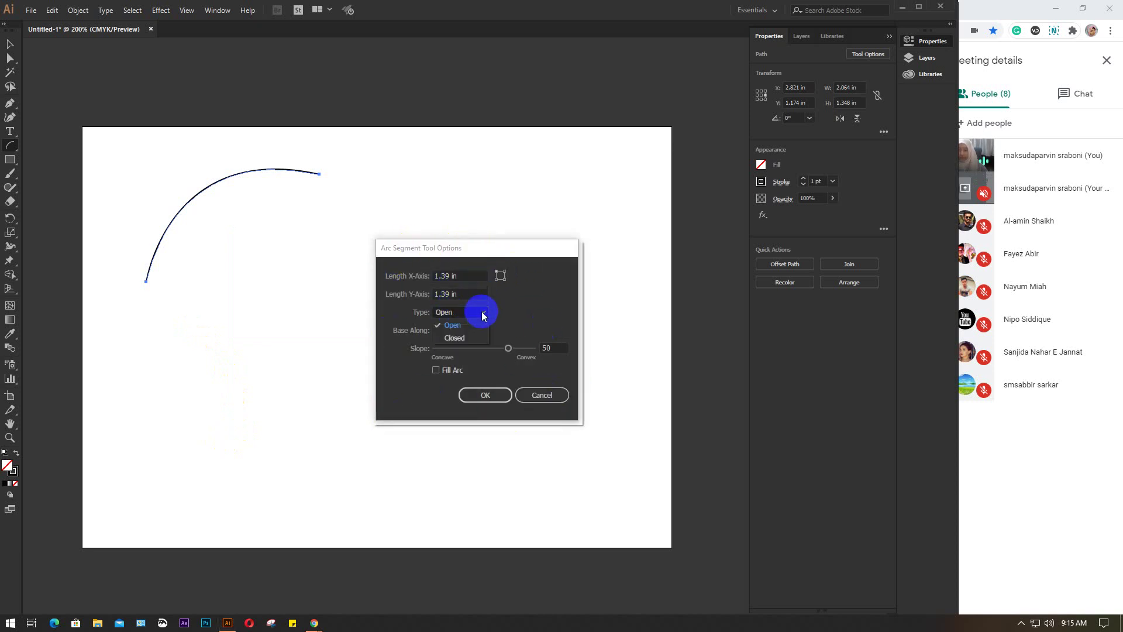
left_click(483, 314)
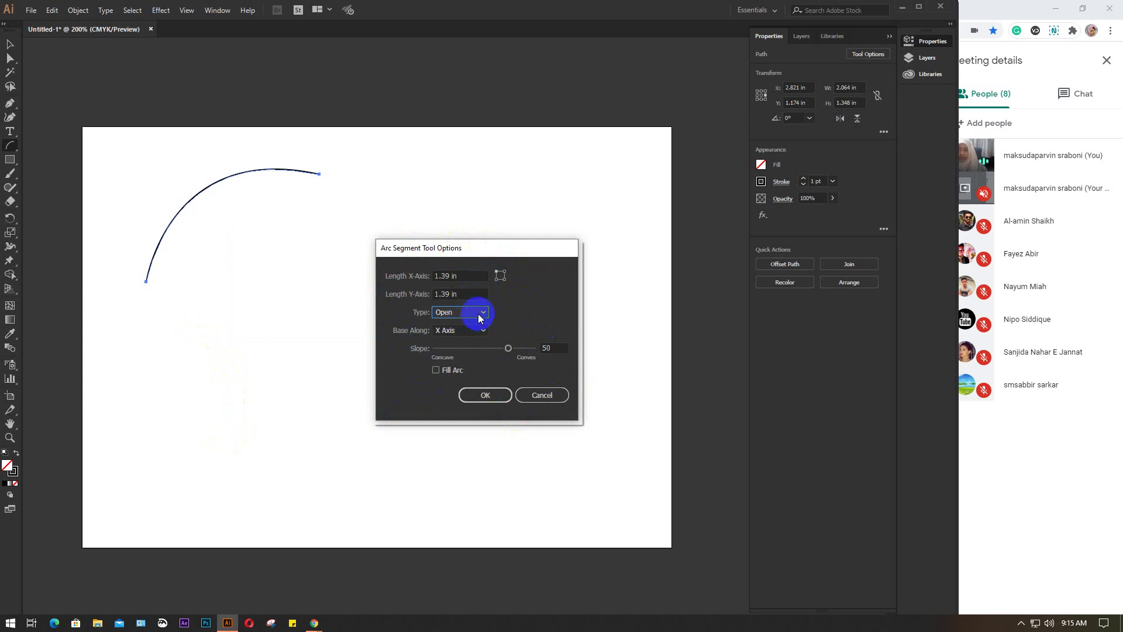
left_click(478, 314)
left_click(479, 324)
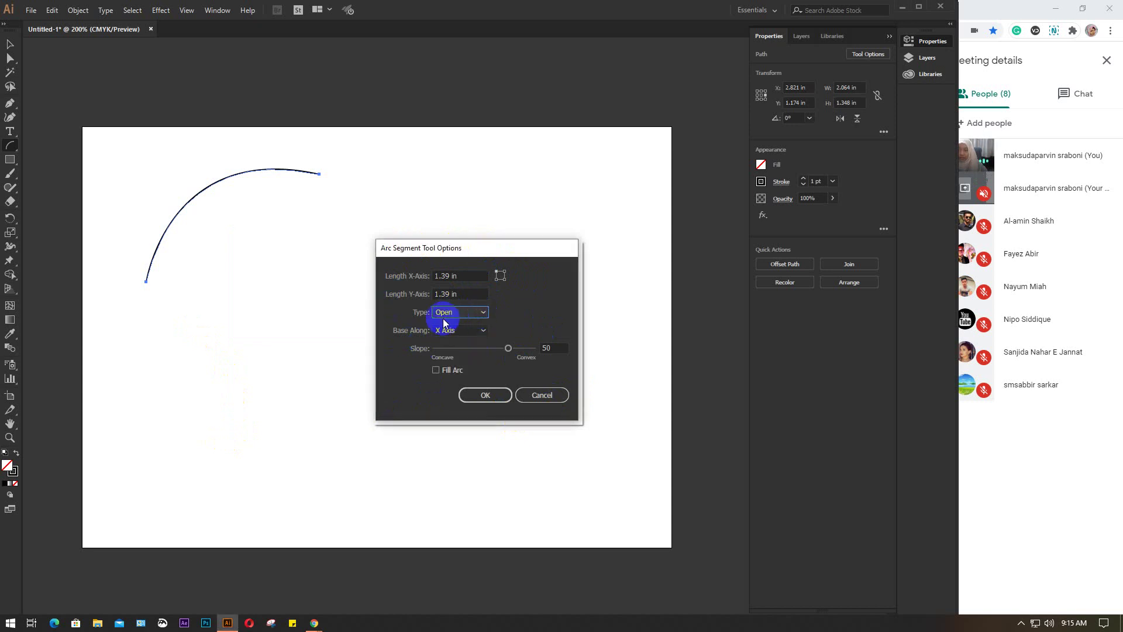
left_click(537, 396)
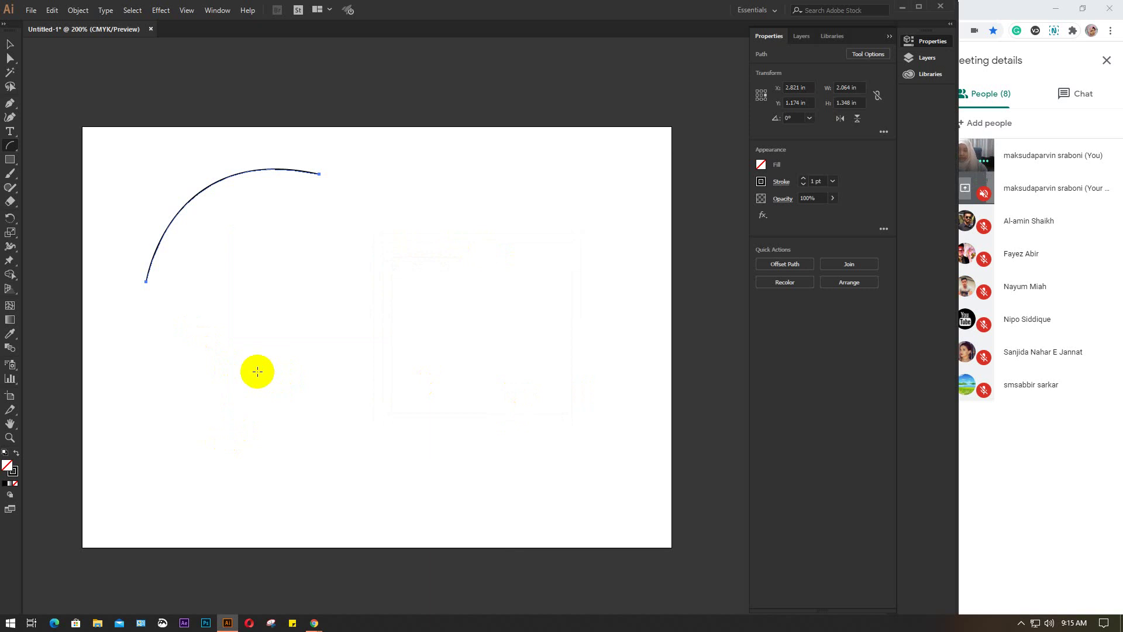
Draw three open arcs with the Arc tool, about 1.56 by 1.54 in, 1.34 by 1.58 in and 1.40 by 1.40 in, crossing the last two
mouse_move(146, 471)
left_mouse_down()
mouse_move(165, 401)
mouse_move(225, 338)
mouse_move(301, 328)
mouse_move(277, 342)
left_mouse_up()
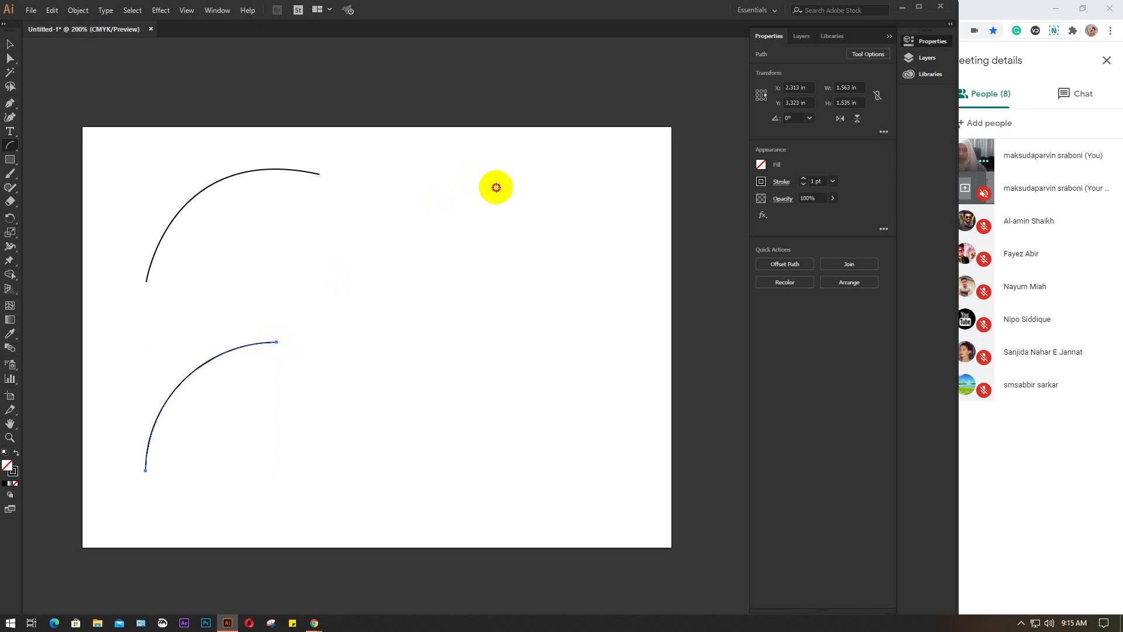
left_click_drag(496, 187, 382, 319)
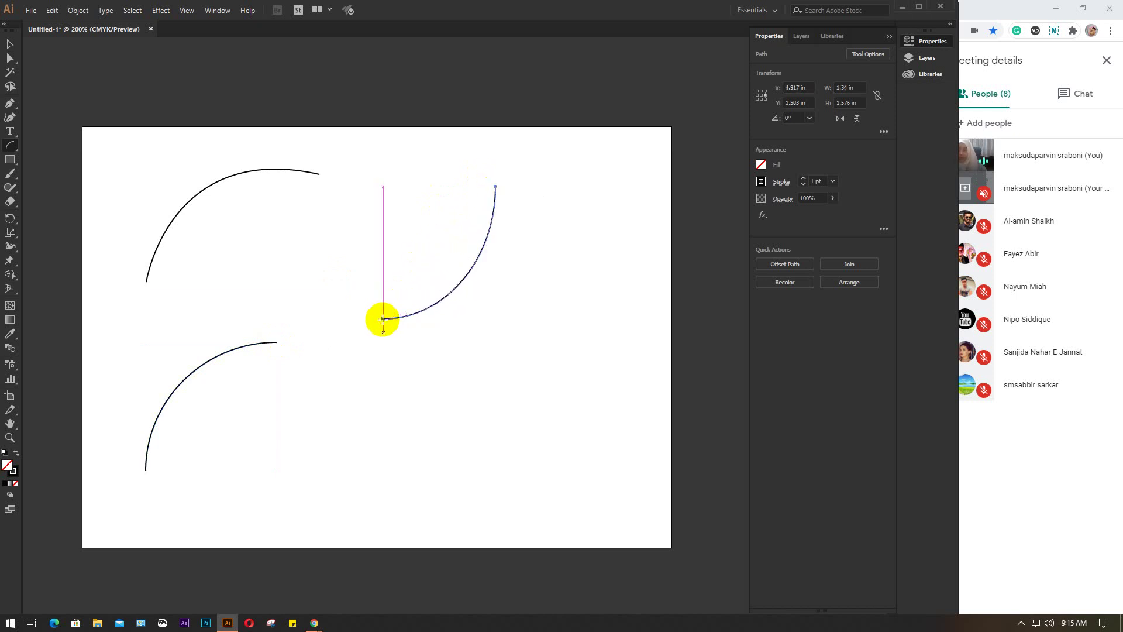
mouse_move(339, 203)
left_mouse_down()
mouse_move(328, 281)
mouse_move(393, 339)
mouse_move(453, 299)
mouse_move(457, 335)
mouse_move(456, 319)
left_mouse_up()
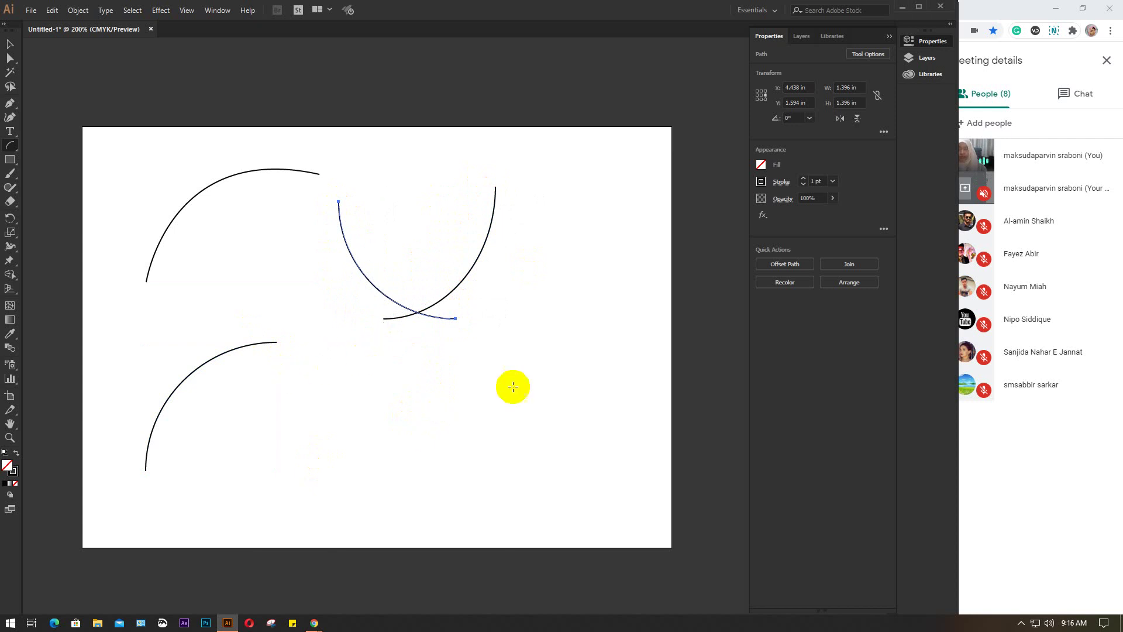
Create a closed 1.39 by 1.39 in arc below the crossing arcs, with its base along the X Axis and slope 50
left_click(329, 415)
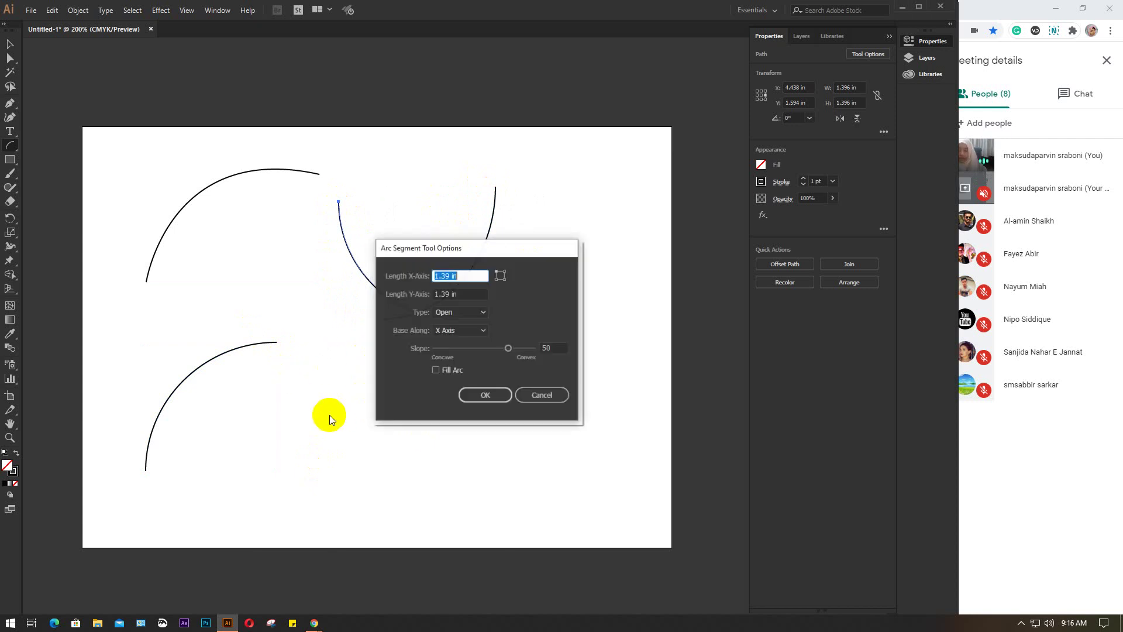
left_click_drag(496, 256, 616, 223)
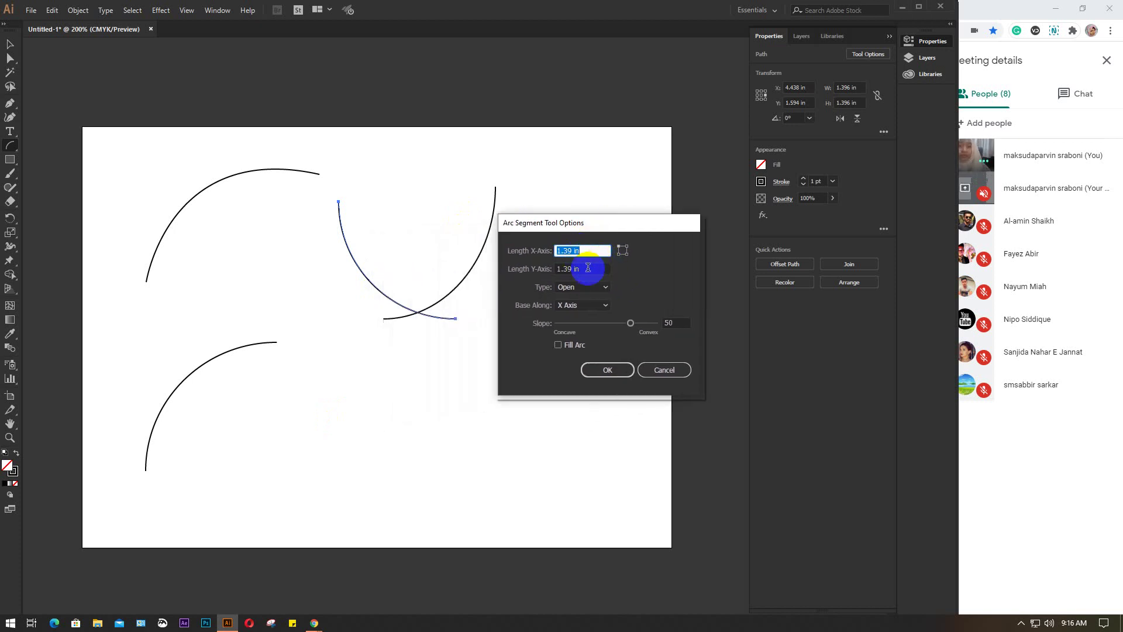
left_click(595, 288)
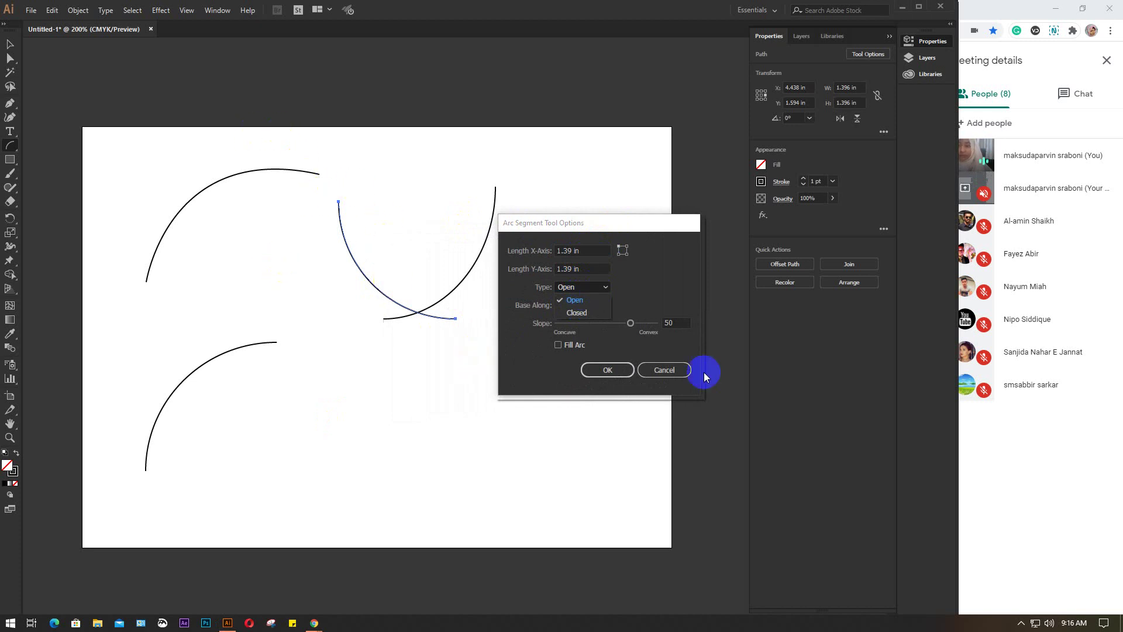
left_click(577, 313)
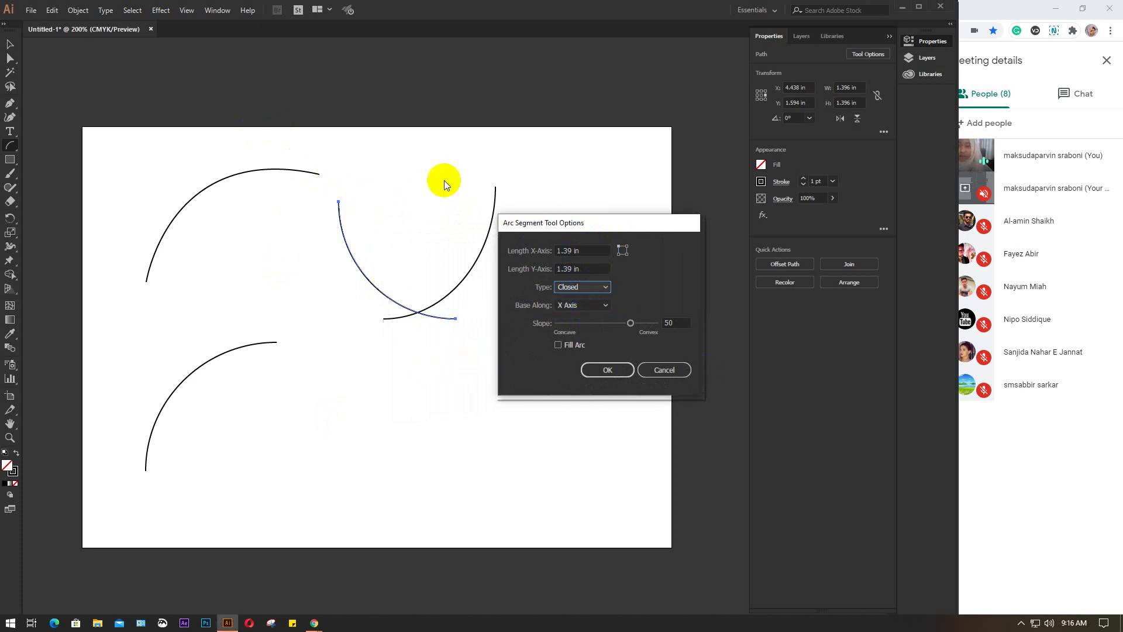
left_click(604, 305)
left_click(596, 306)
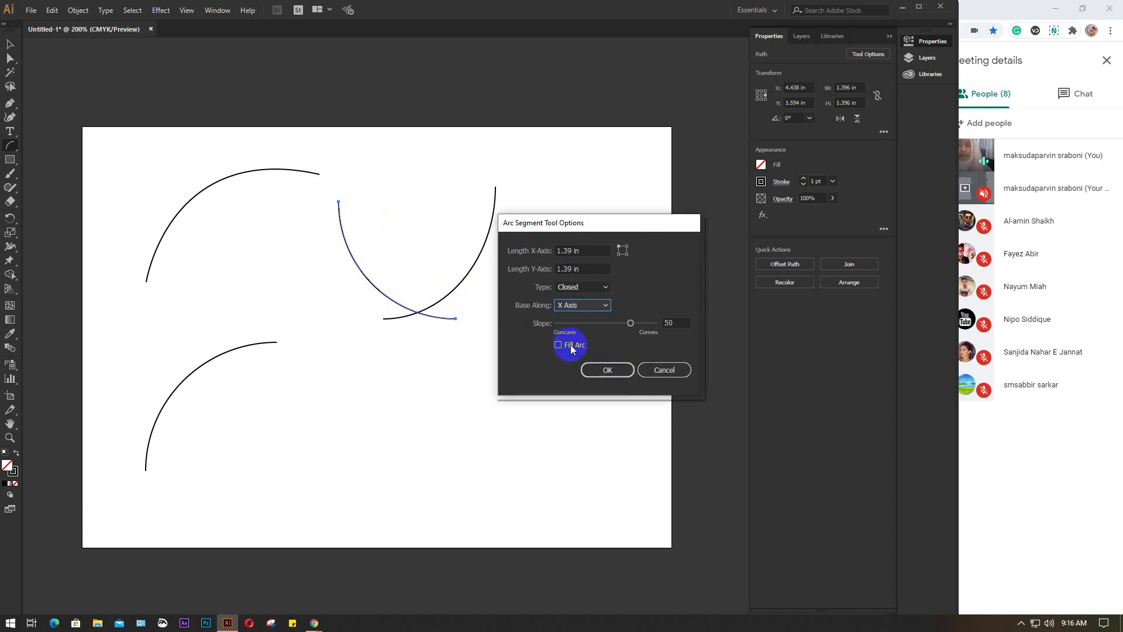
left_click(608, 372)
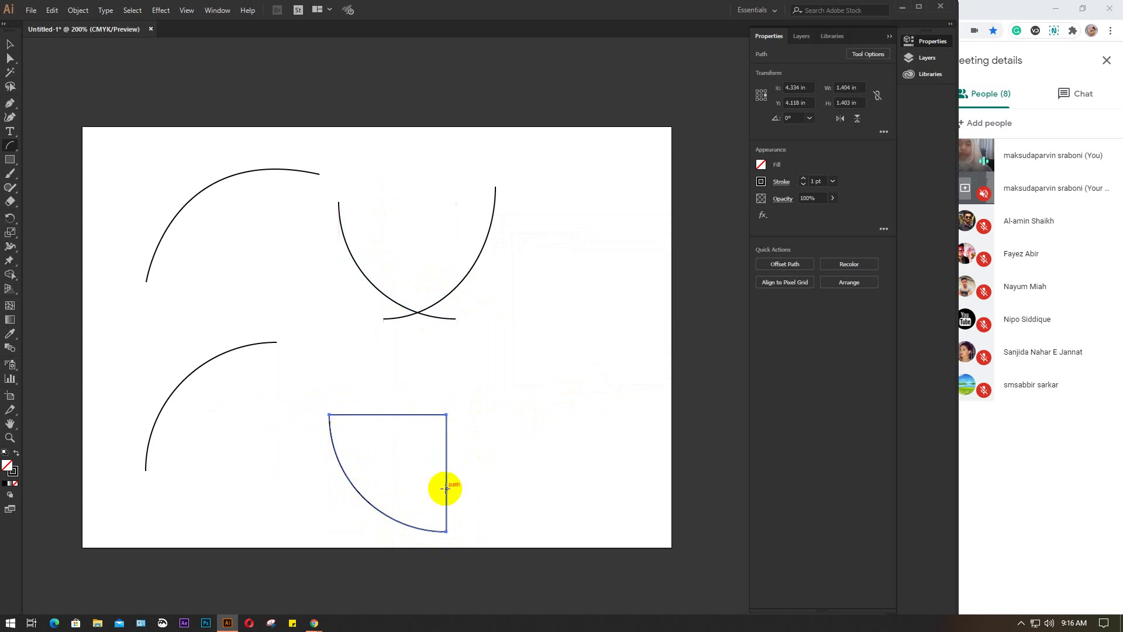
Create an open 1.39 by 1.39 in arc at the artboard's right edge, based along the X Axis with slope 50
left_click(564, 328)
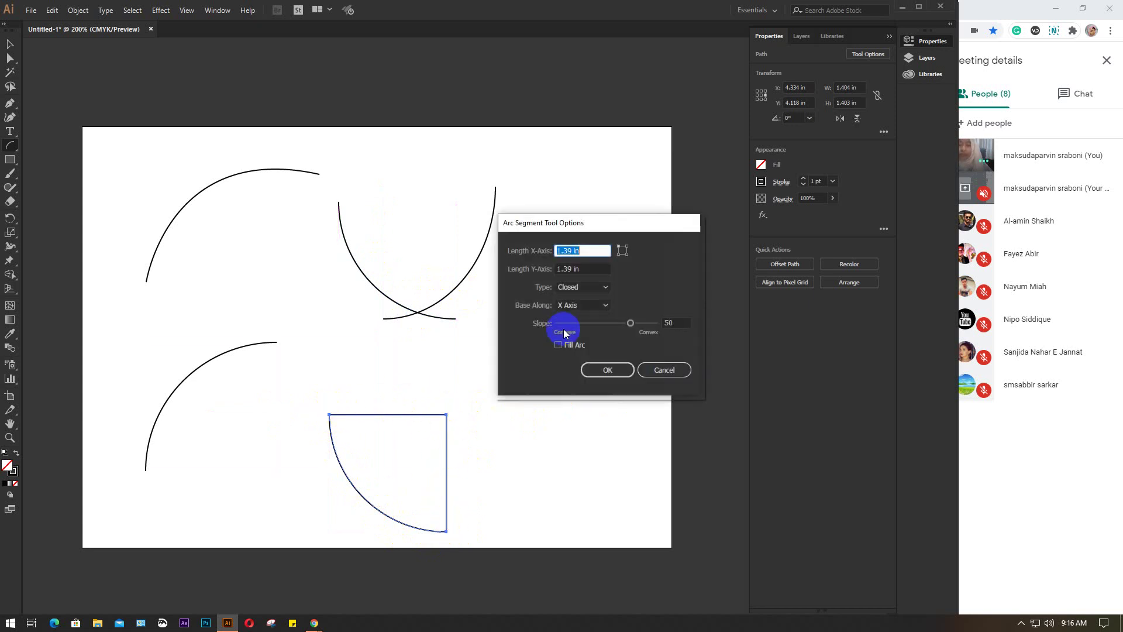
left_click(602, 287)
left_click(585, 300)
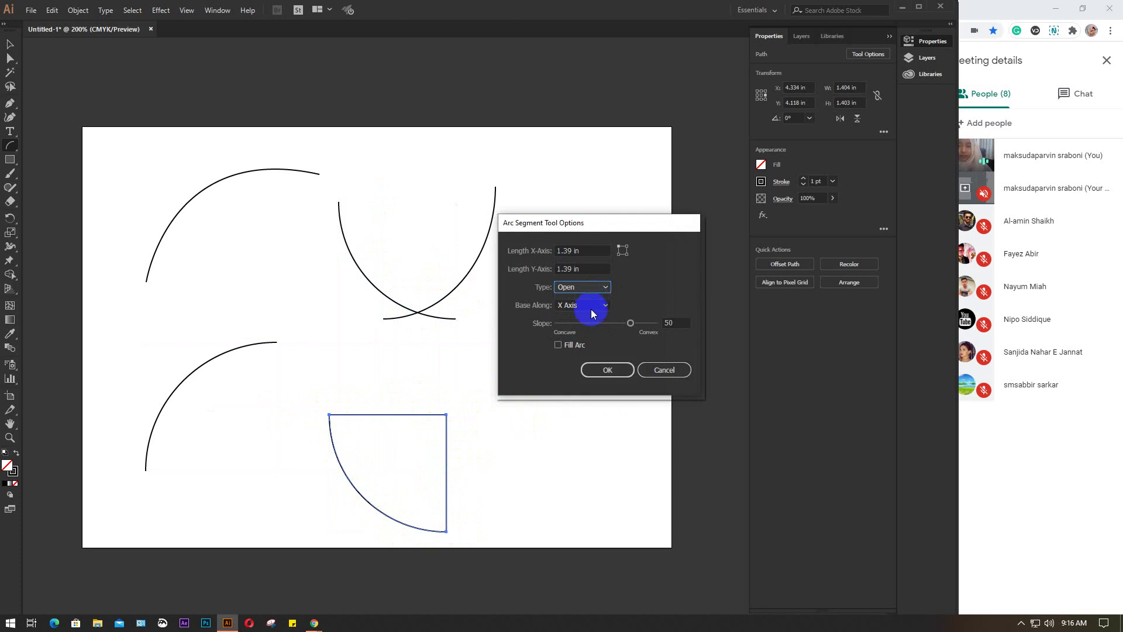
left_click(608, 370)
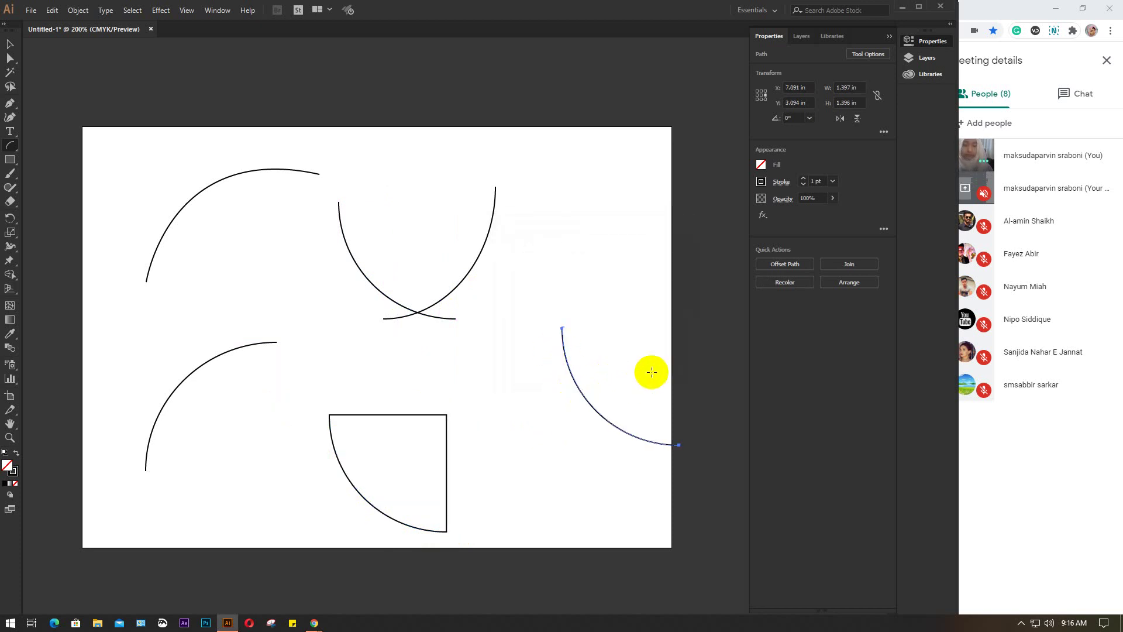
Nudge the selected open arc horizontally until it lies fully inside the artboard, with its X position at 6.452 in
key("Left")
key("Left")
key("Left")
key("Left")
key("Left")
key("Left")
key("Left")
key("Left")
key("Left")
key("Left")
key("Left")
key("Left")
key("Left")
key("Left")
key("Left")
key("Left")
key("Left")
key("Left")
key("Left")
key("Left")
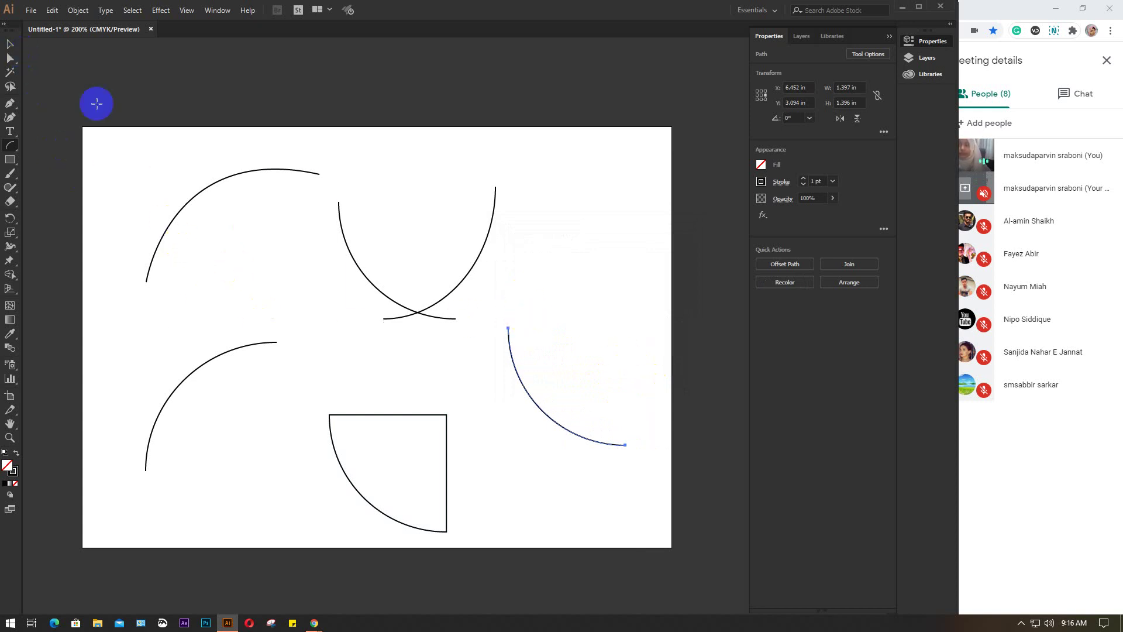
Select all the arcs on the artboard, including the closed one, and delete them
key("v")
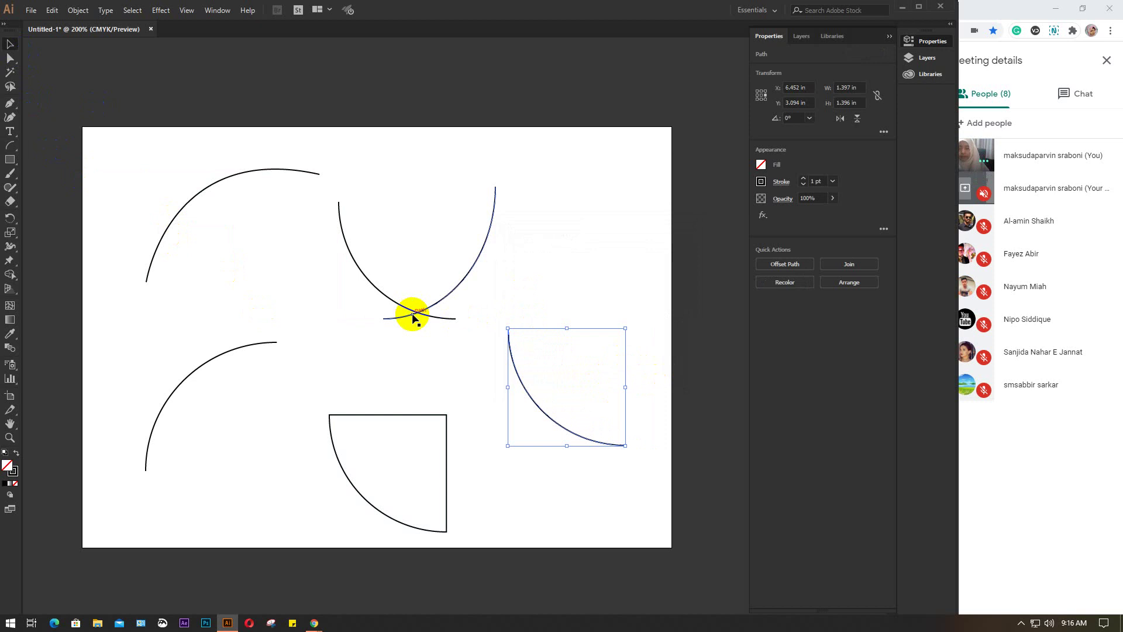
left_click(577, 251)
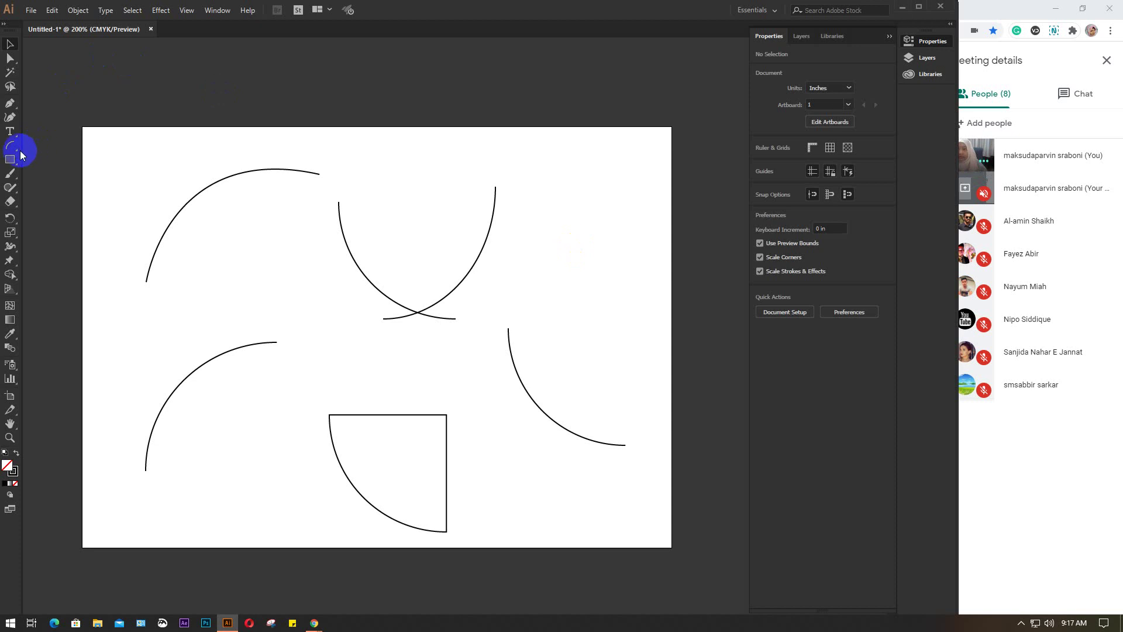
left_click_drag(141, 148, 565, 486)
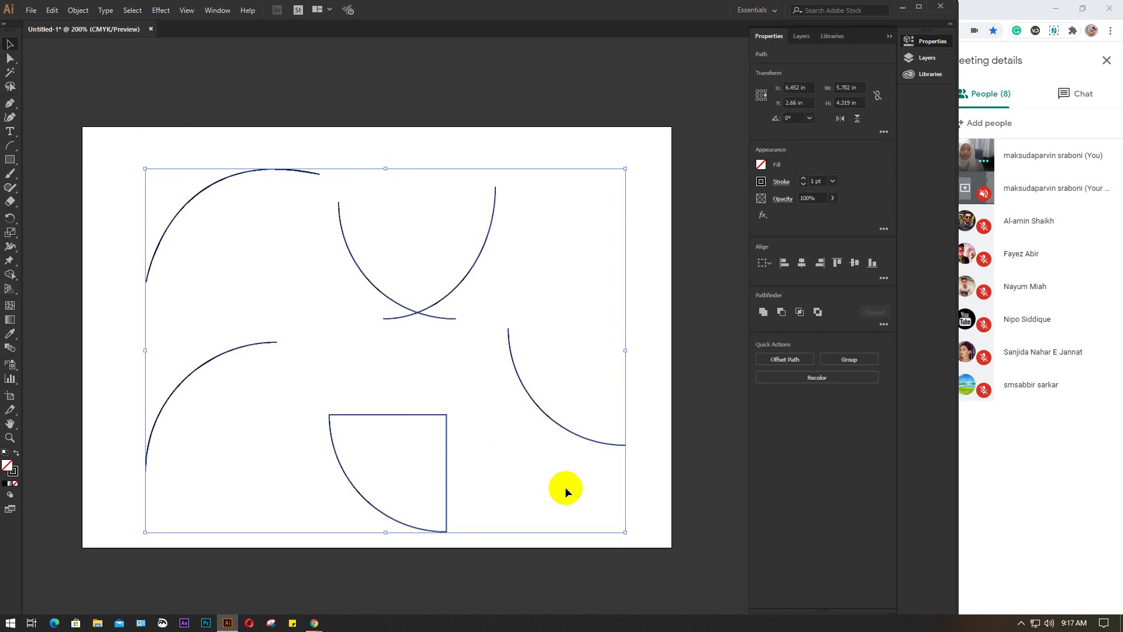
key("Delete")
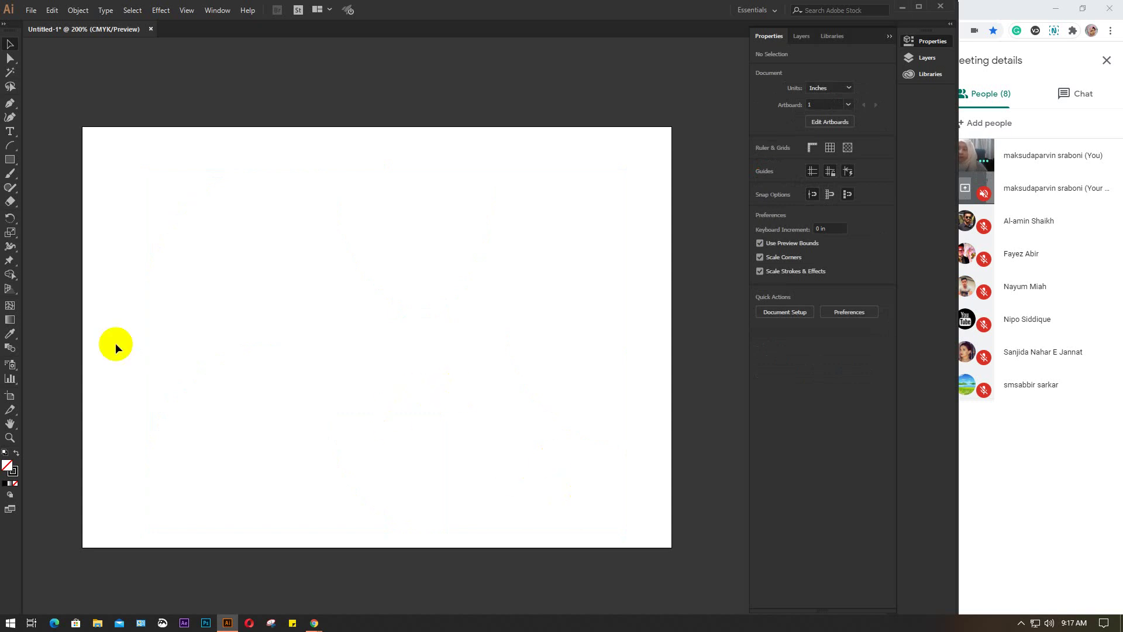
Draw a spiral about 1.09 by 1.16 in just below the artboard's centre with the Spiral tool
left_click(10, 146)
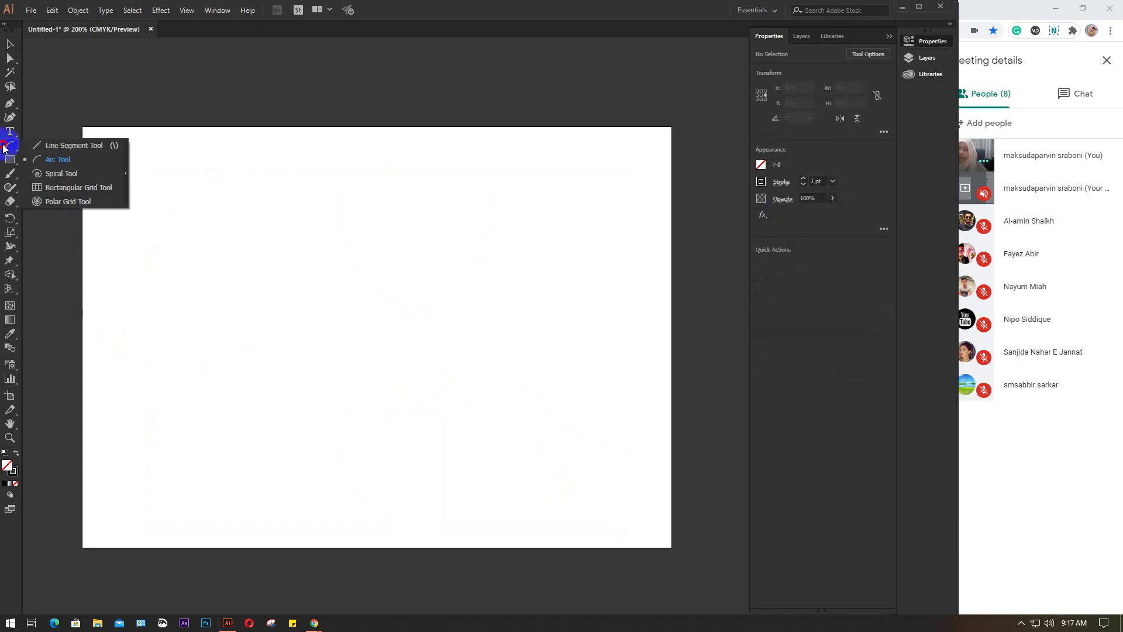
left_click(83, 173)
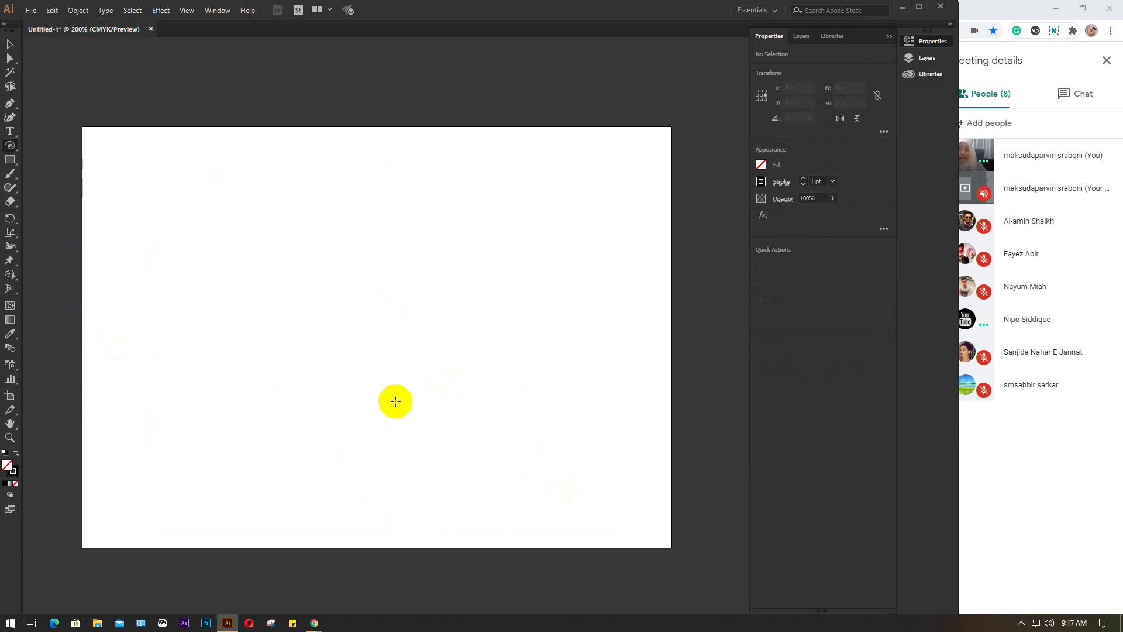
left_click_drag(395, 402, 358, 349)
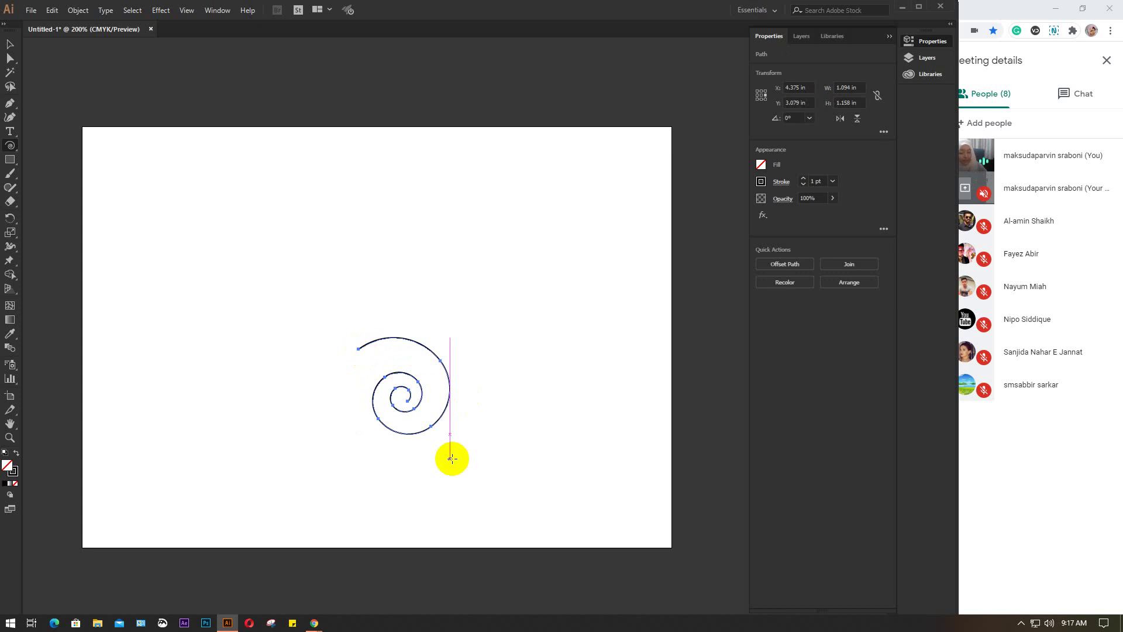
Scatter eighteen more spirals in varied sizes and directions across the artboard and over its edges
left_click_drag(383, 247, 367, 217)
left_click_drag(201, 231, 237, 258)
left_click_drag(281, 180, 271, 211)
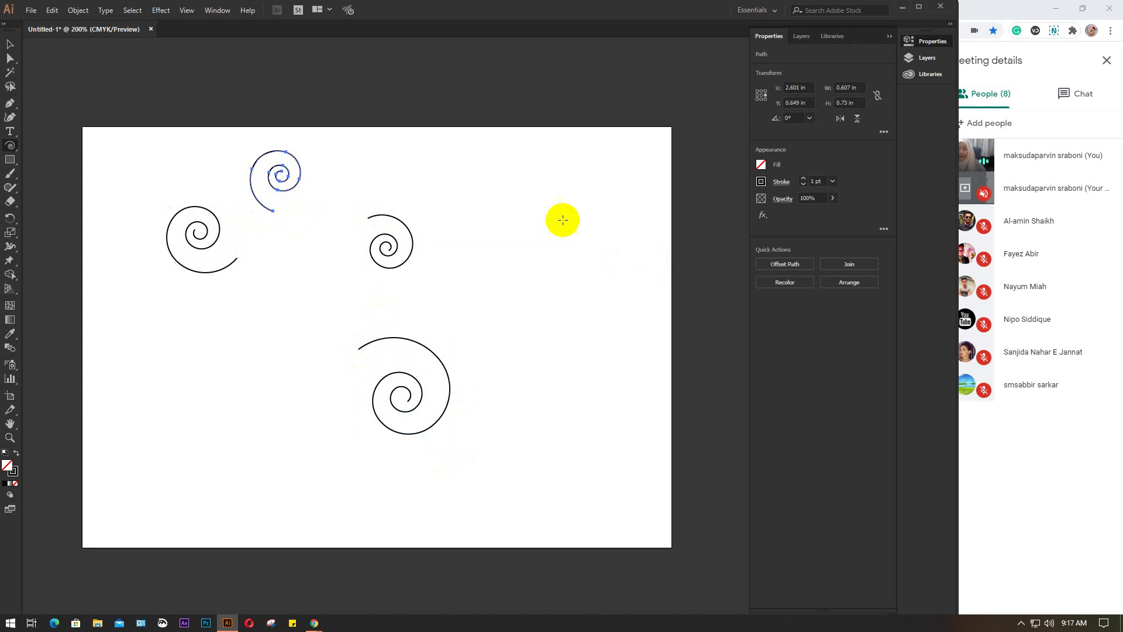
left_click_drag(563, 209, 561, 234)
left_click_drag(573, 340, 608, 381)
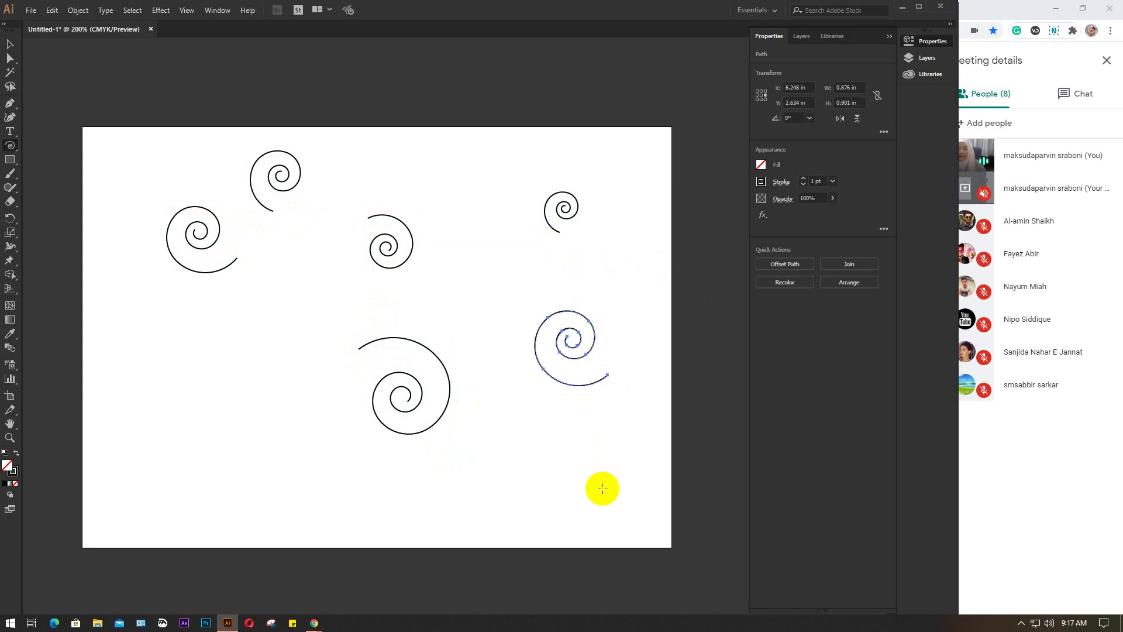
left_click_drag(606, 489, 584, 462)
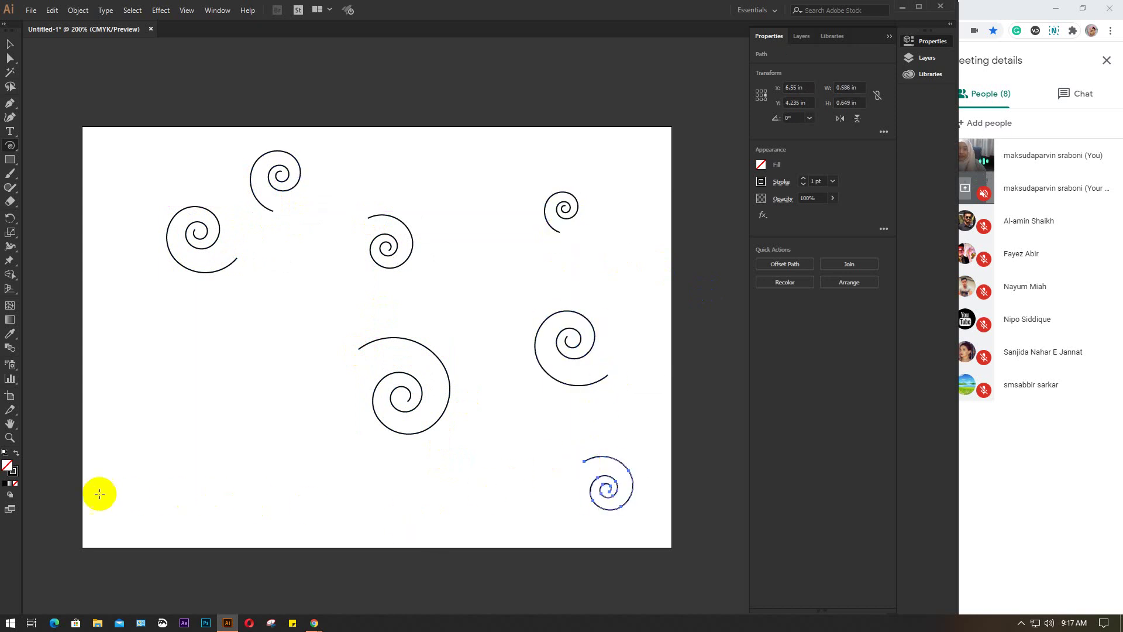
left_click_drag(117, 462, 156, 479)
left_click_drag(225, 401, 256, 376)
left_click_drag(297, 460, 319, 483)
left_click_drag(446, 525, 464, 463)
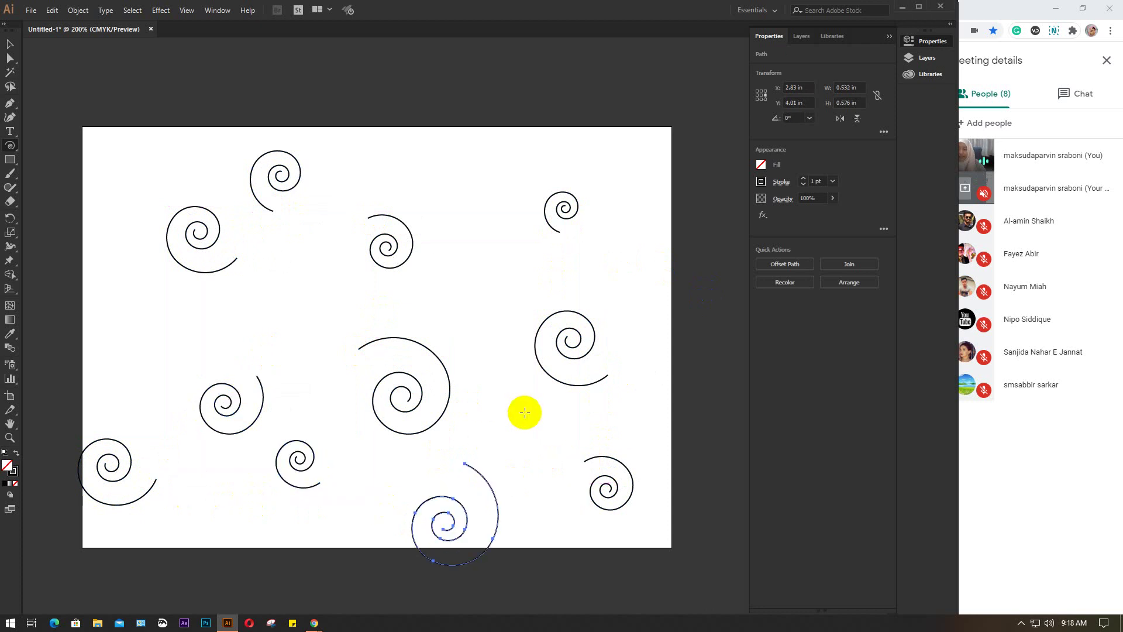
left_click_drag(457, 285, 491, 345)
left_click_drag(466, 167, 497, 192)
mouse_move(597, 188)
left_mouse_down()
mouse_move(609, 188)
mouse_move(631, 238)
left_mouse_up()
left_click_drag(75, 170, 122, 197)
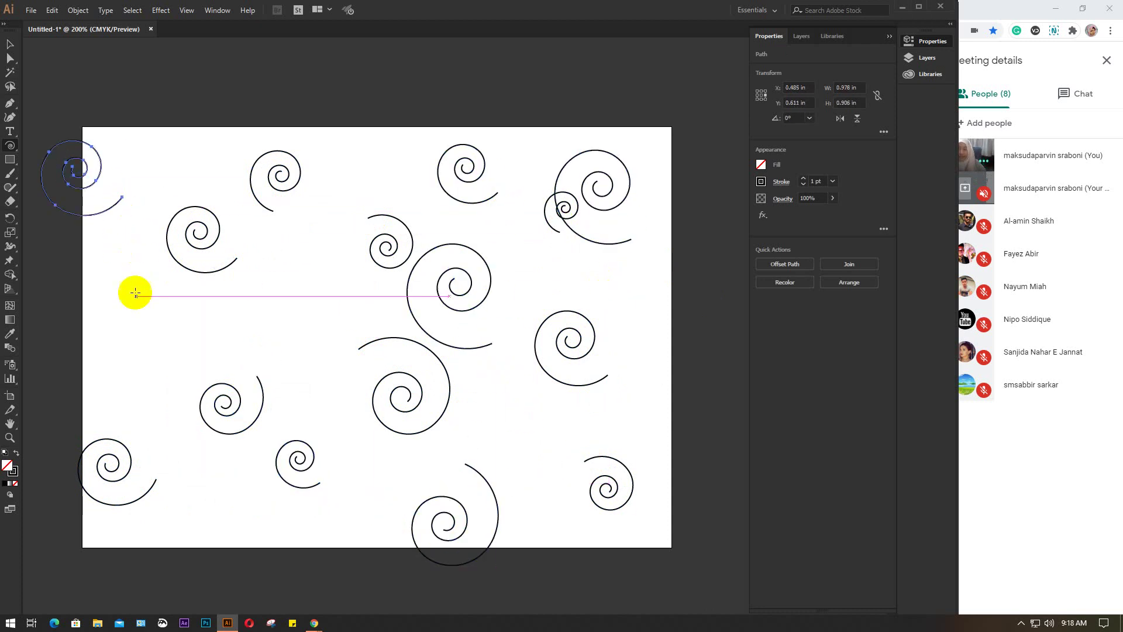
left_click_drag(122, 330, 166, 346)
left_click_drag(250, 291, 284, 312)
left_click_drag(301, 262, 338, 281)
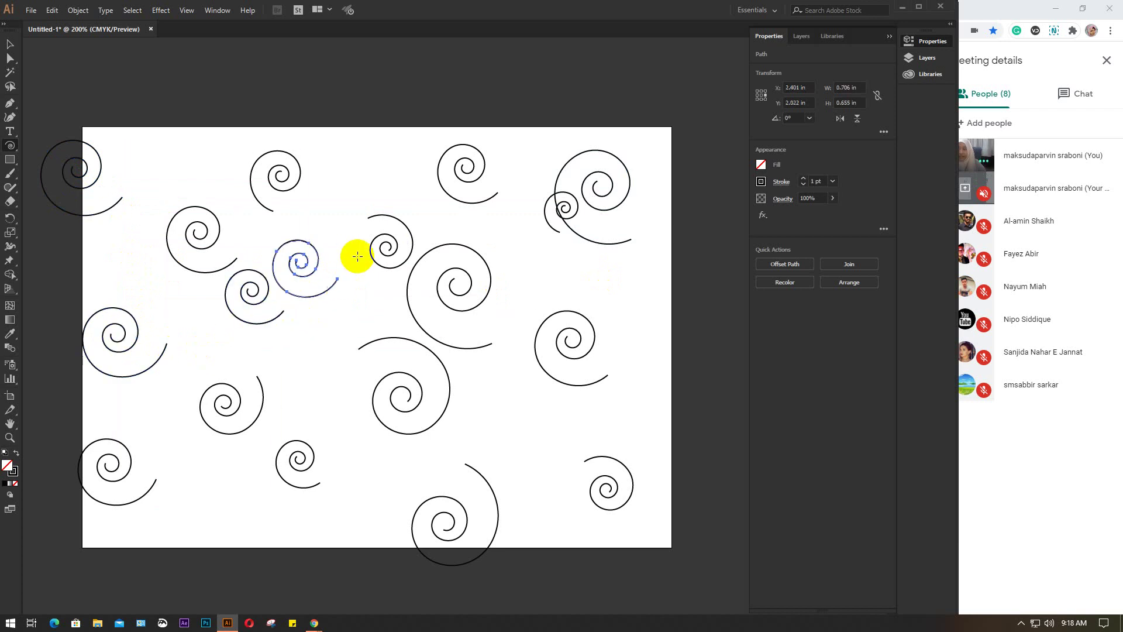
left_click_drag(384, 156, 368, 171)
Draw six larger spirals overlapping the existing ones, including one about 2.25 by 2.39 in and one about 3.91 by 4.70 in
left_click_drag(346, 389, 304, 307)
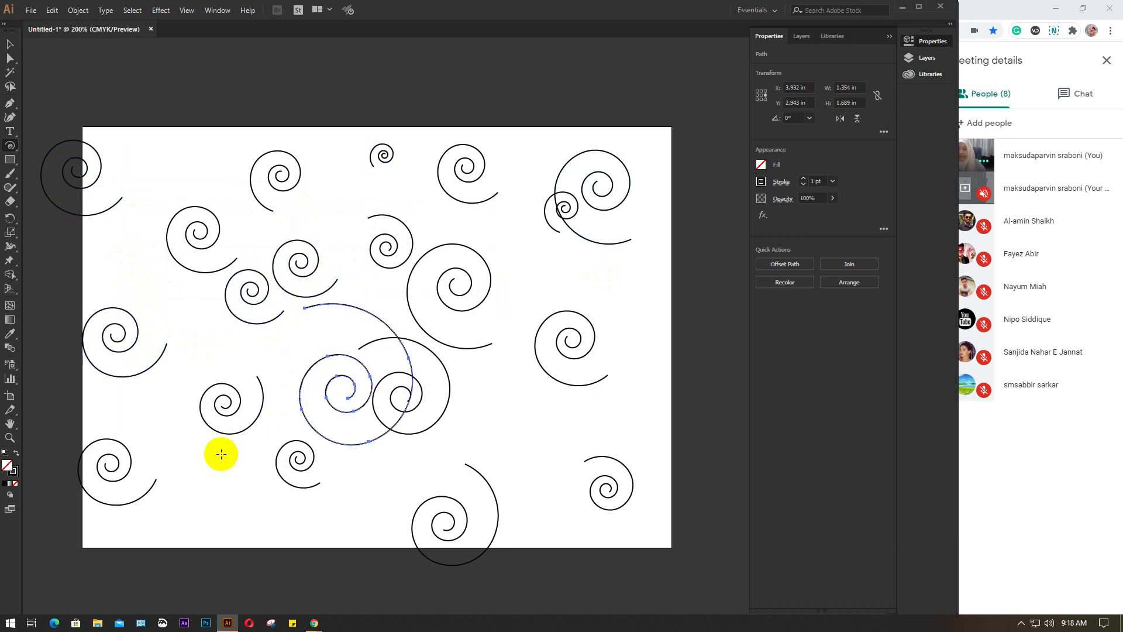
left_click_drag(197, 508, 251, 459)
left_click_drag(561, 402, 468, 307)
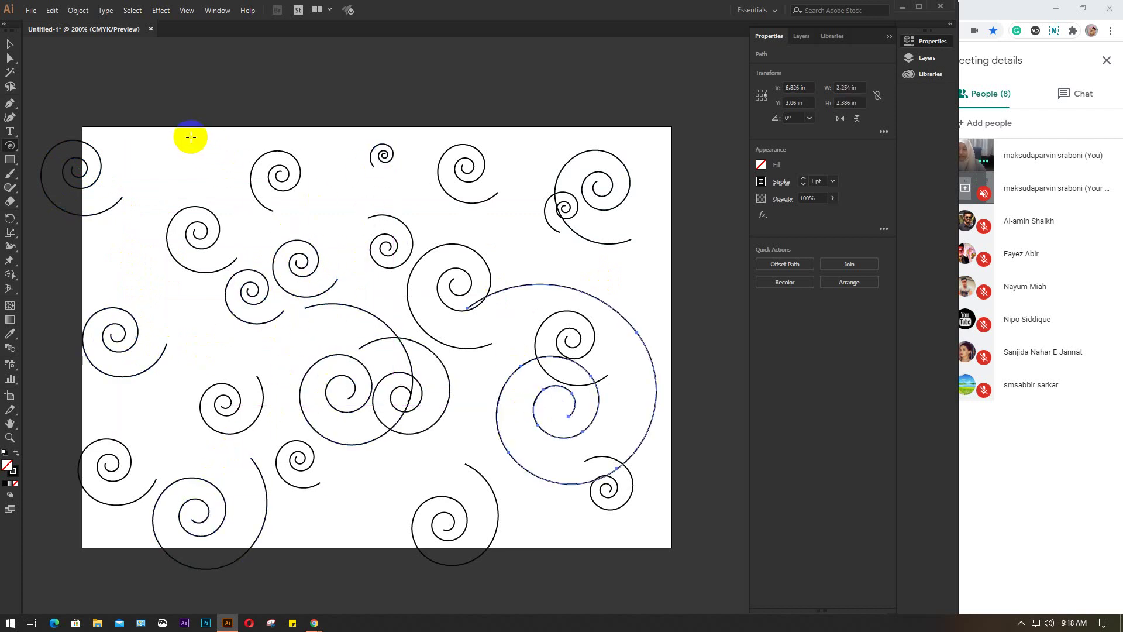
left_click_drag(176, 133, 337, 319)
left_click_drag(475, 248, 455, 319)
left_click_drag(275, 175, 420, 412)
Select all the spirals, try a red fill on them, and set the fill back to None
key("v")
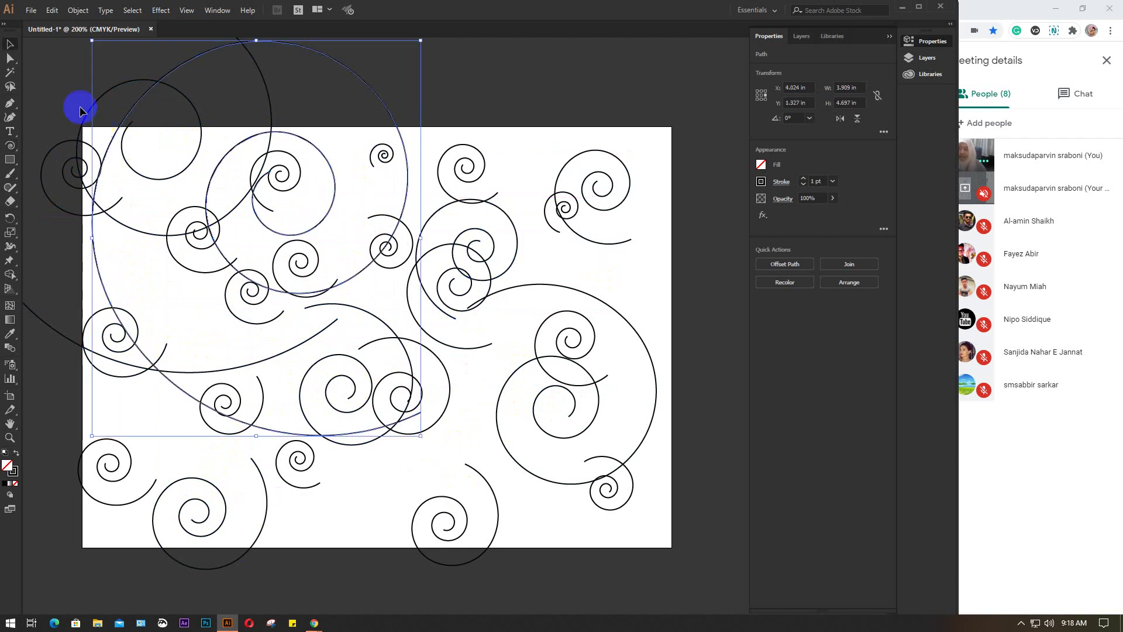
left_click_drag(42, 87, 692, 556)
left_click(762, 166)
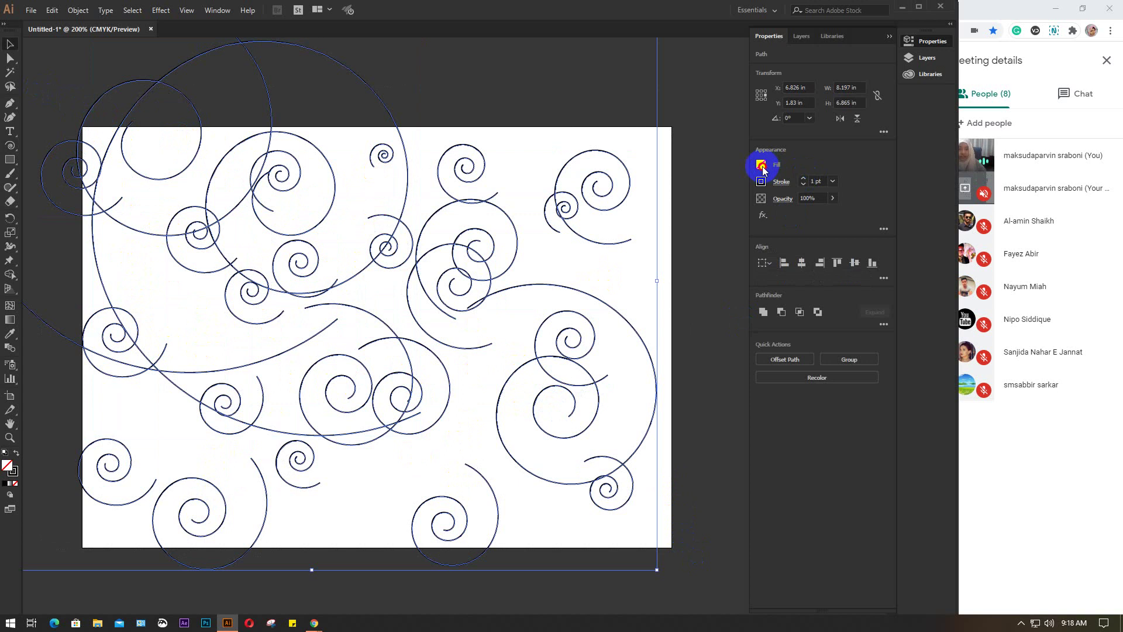
left_click(716, 207)
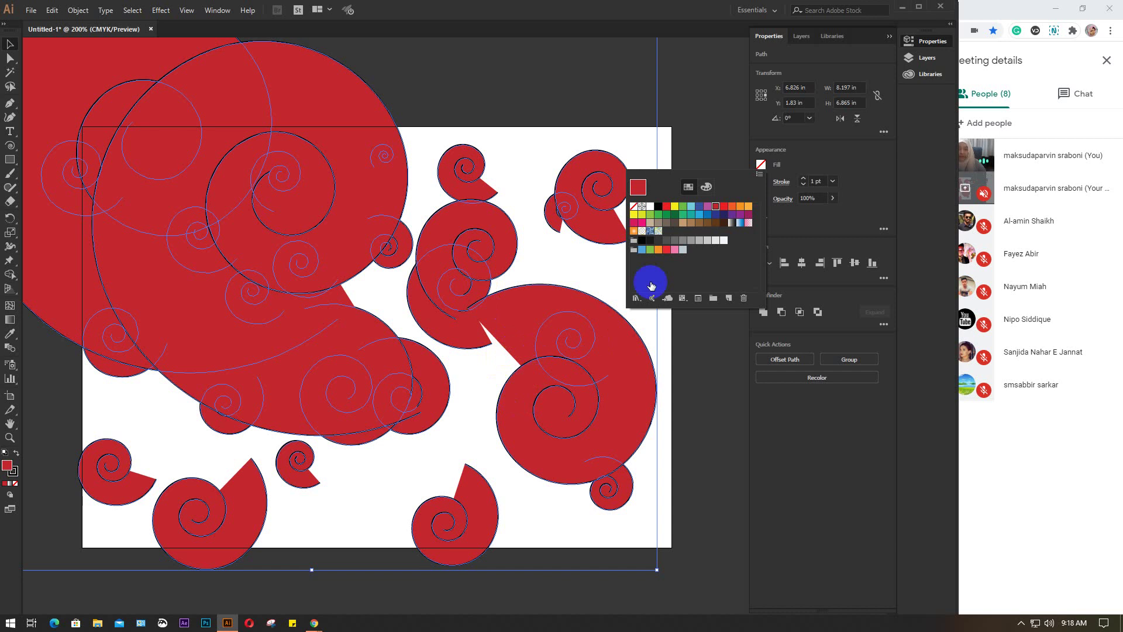
left_click(634, 207)
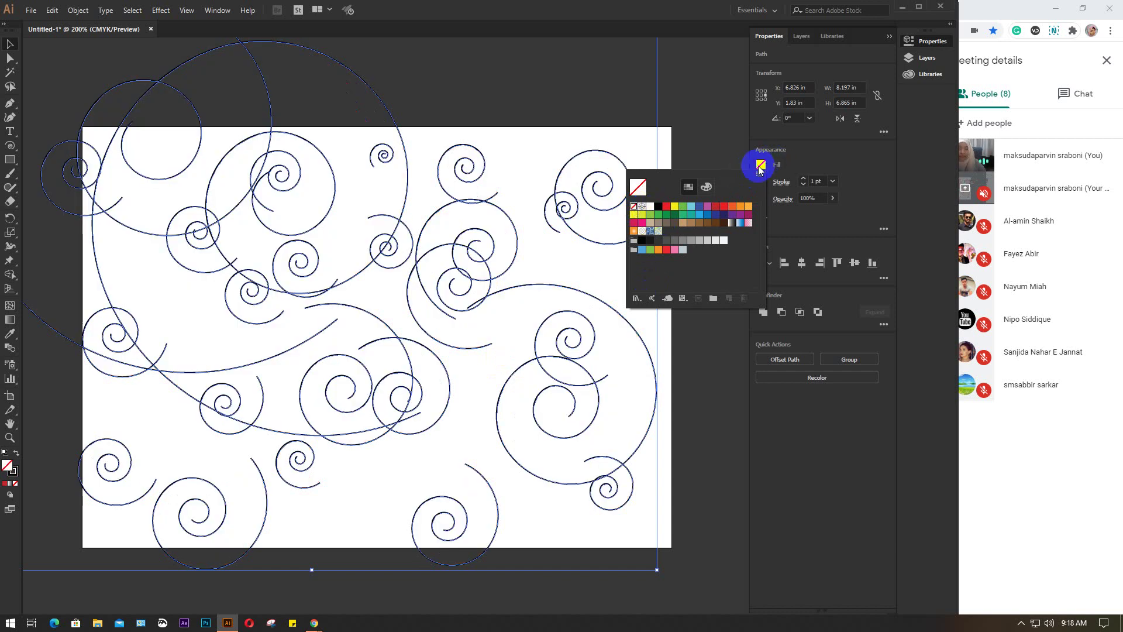
Try a dark blue stroke on all the spirals, change the stroke to magenta, and deselect them
left_click(761, 183)
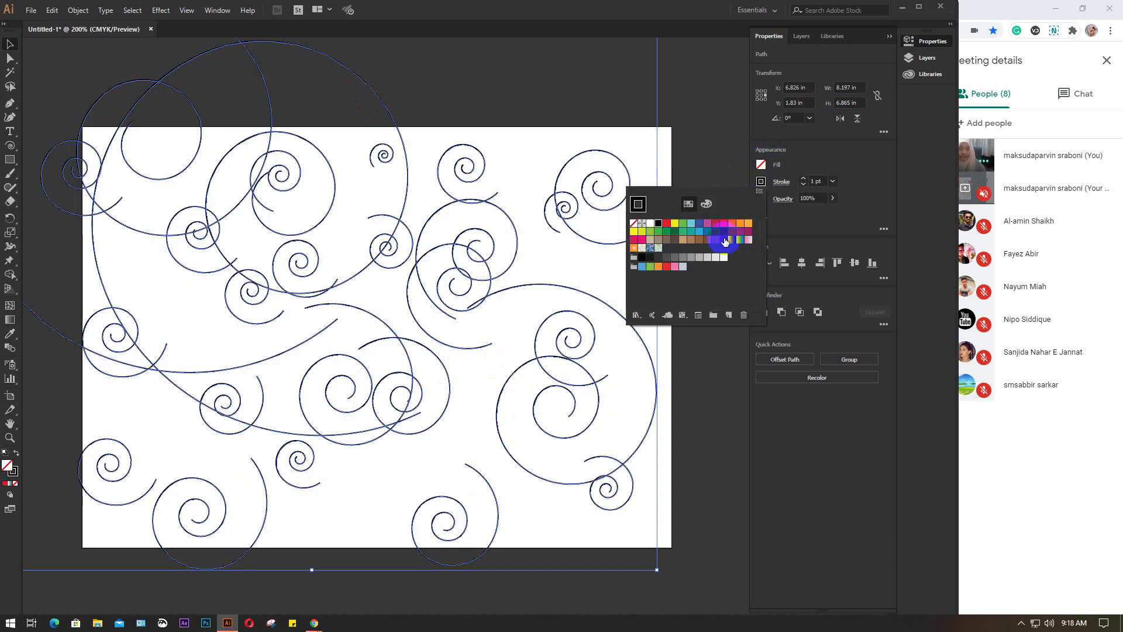
left_click(747, 226)
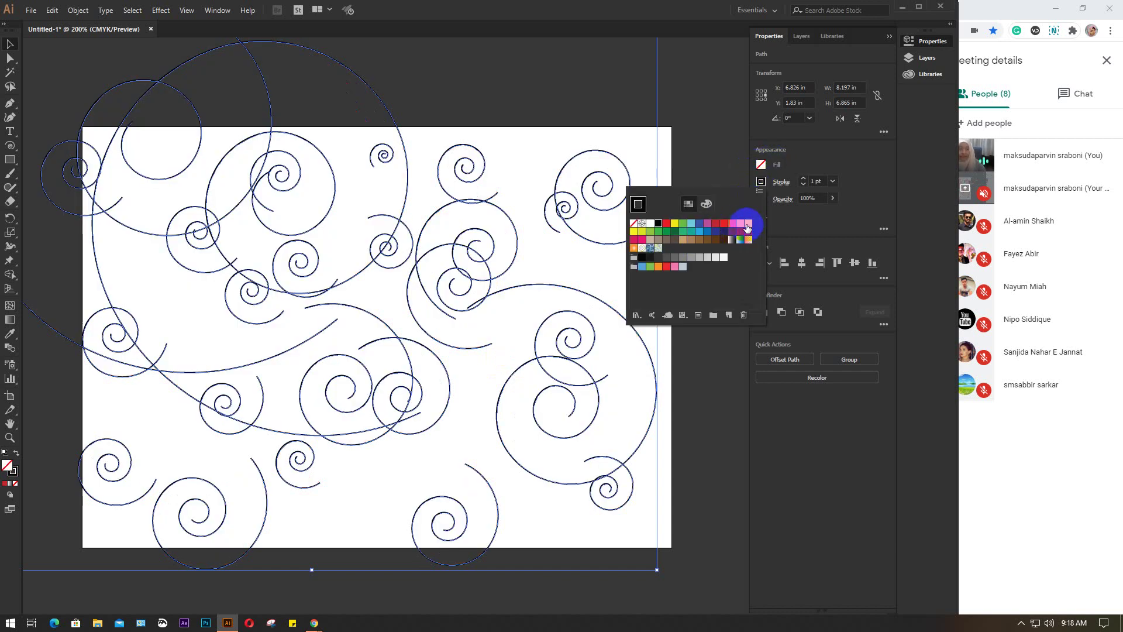
left_click(716, 232)
left_click(714, 382)
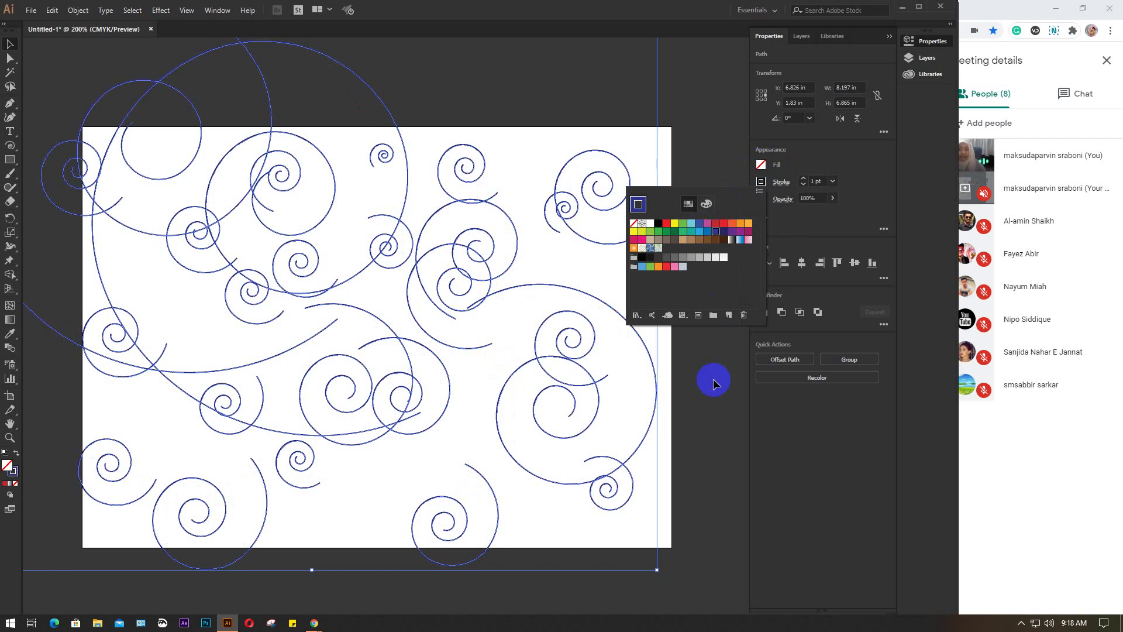
left_click(706, 227)
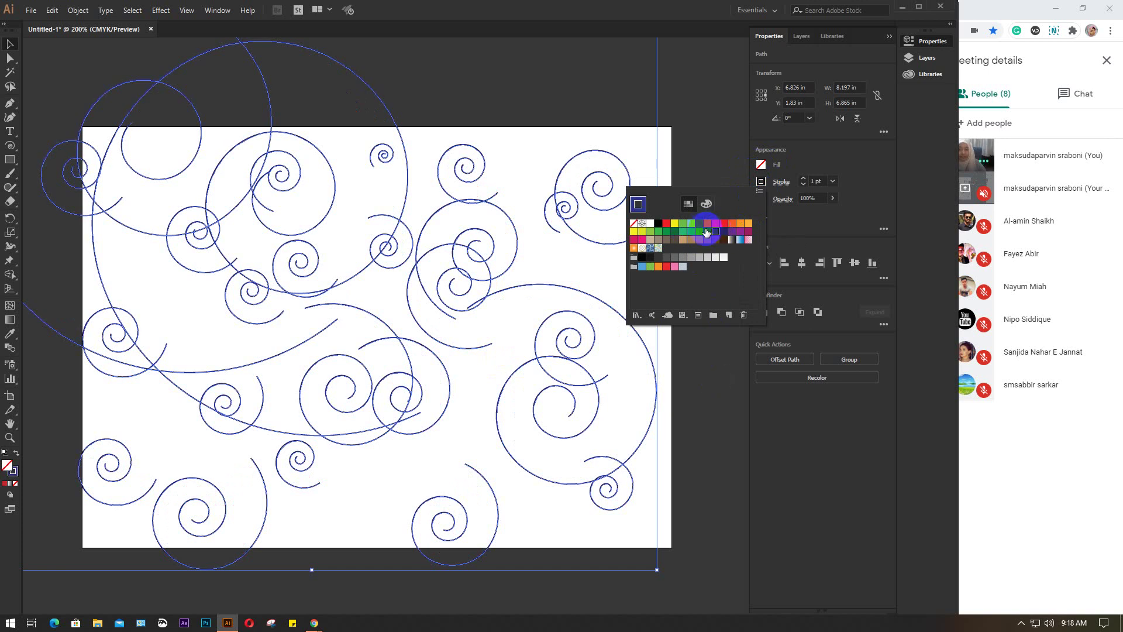
left_click(641, 239)
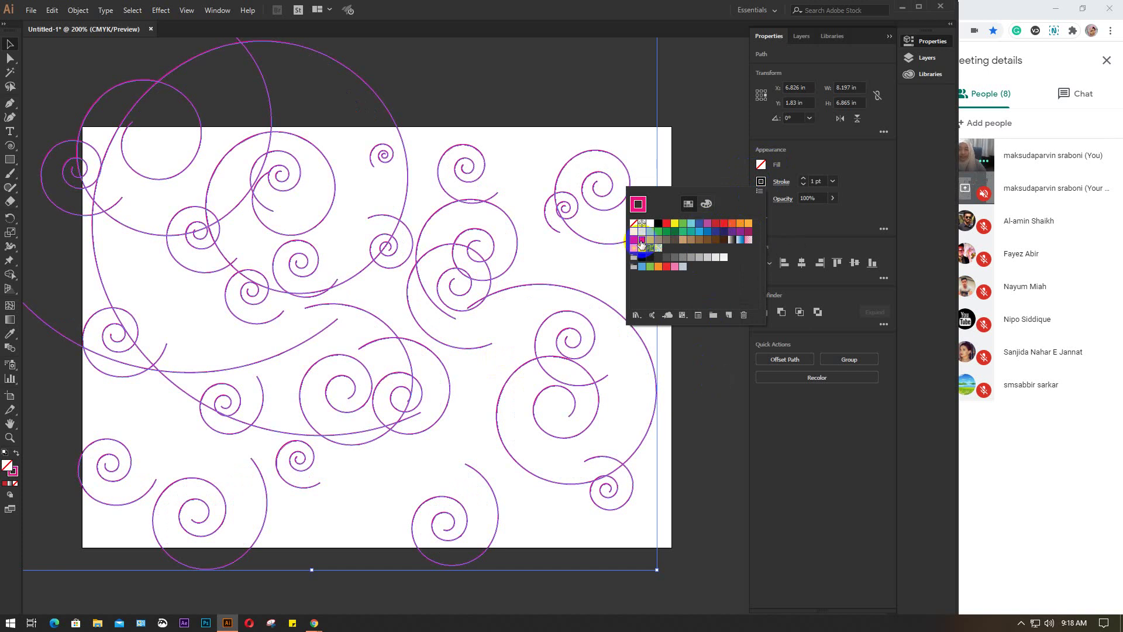
left_click(715, 364)
left_click(704, 371)
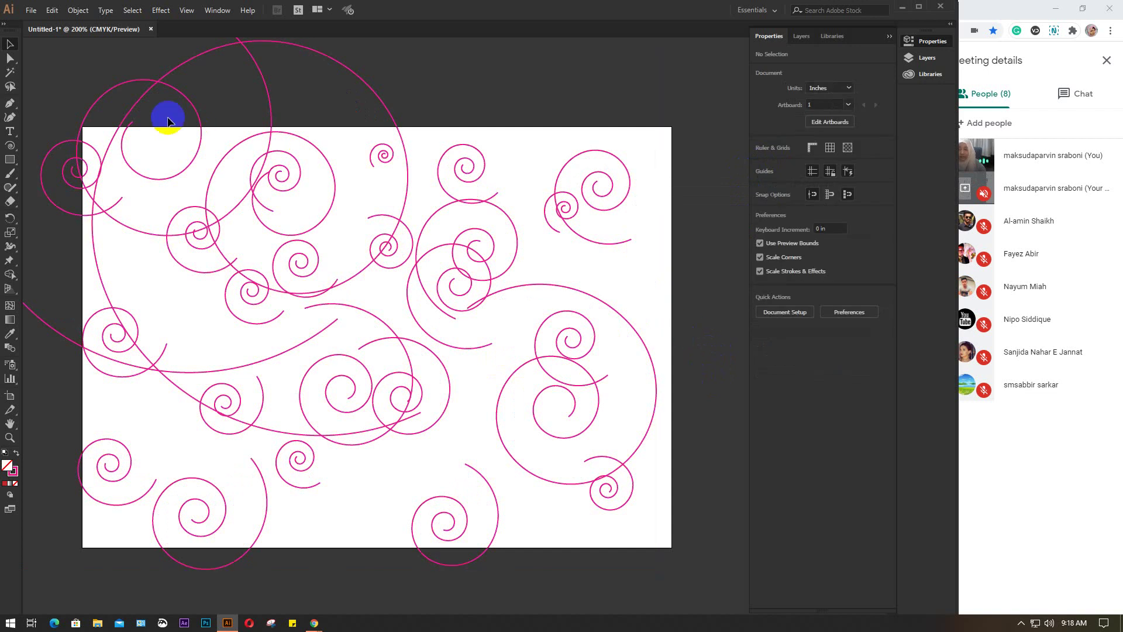
Select all the magenta spirals and lower their opacity to 33%
left_click_drag(41, 87, 694, 591)
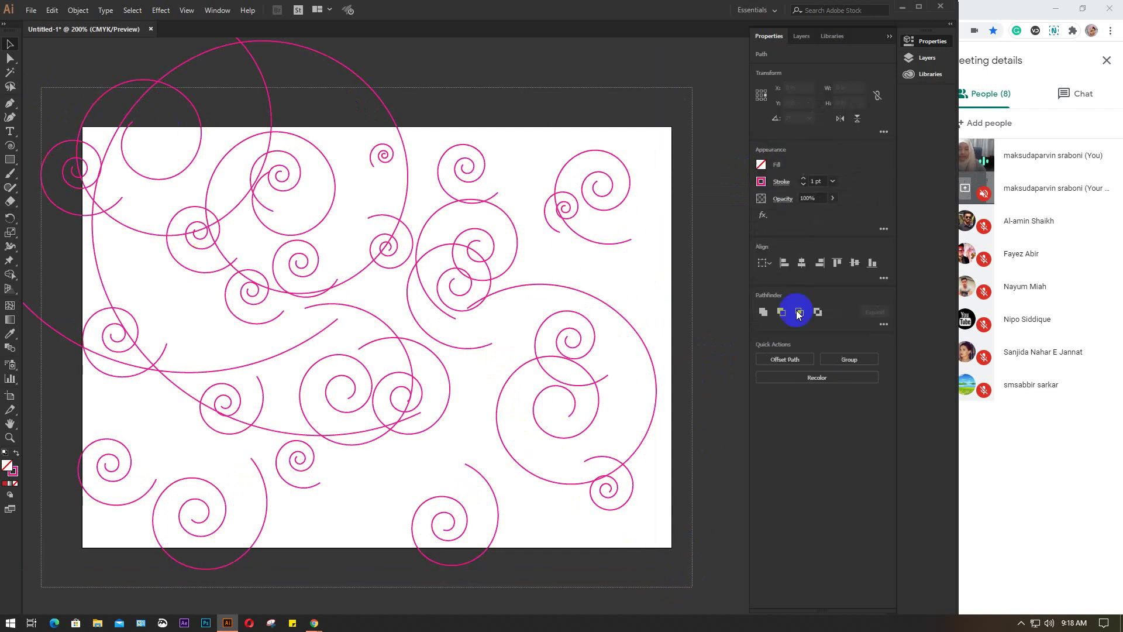
left_click(832, 199)
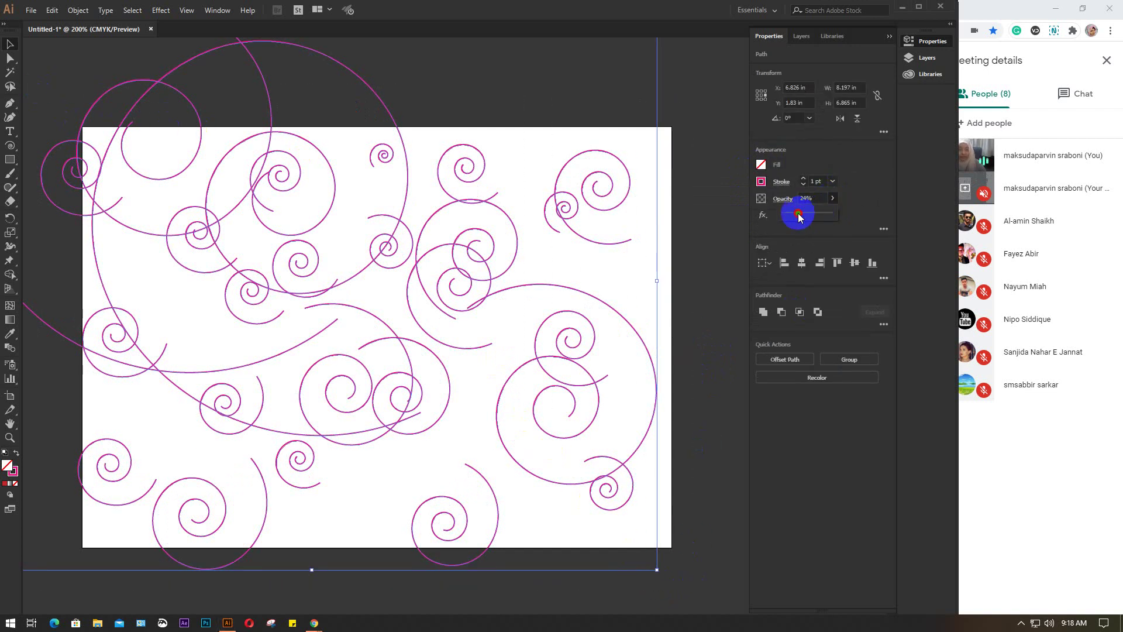
left_click_drag(800, 217, 799, 217)
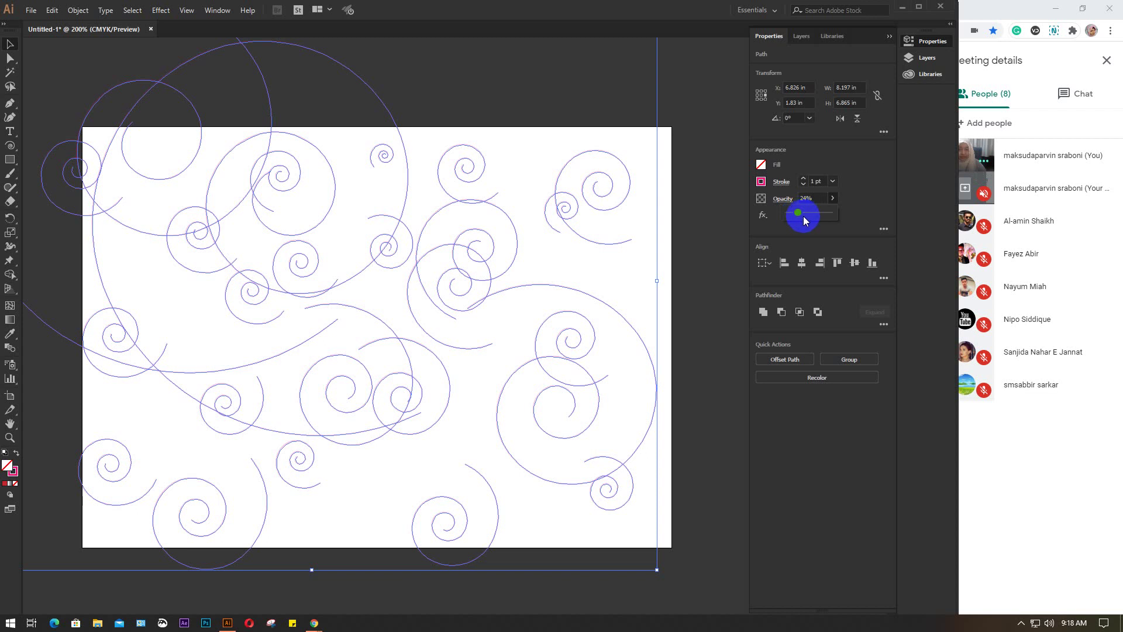
Deselect to view the faded spirals, reselect all of them, and delete them from the artboard
left_click(711, 248)
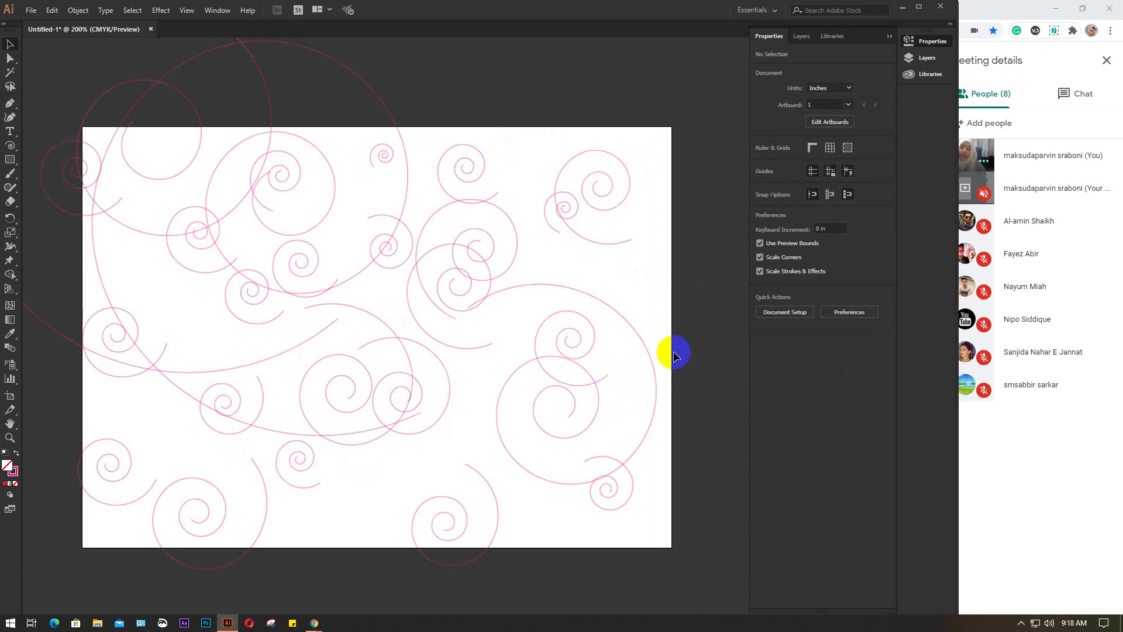
left_click_drag(686, 550, 66, 106)
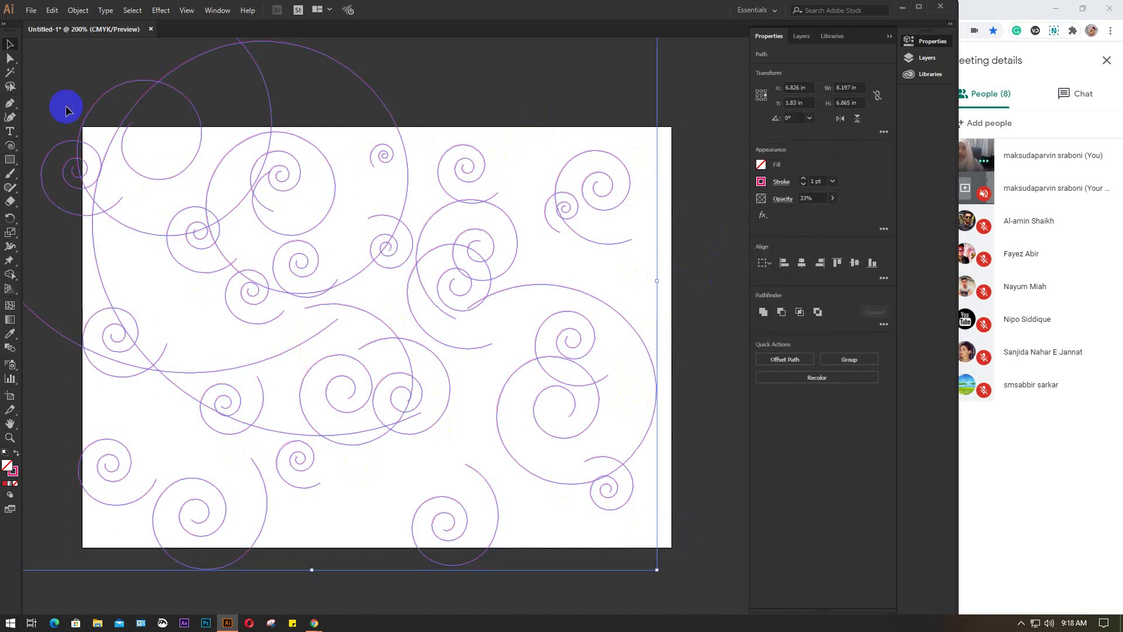
key("Delete")
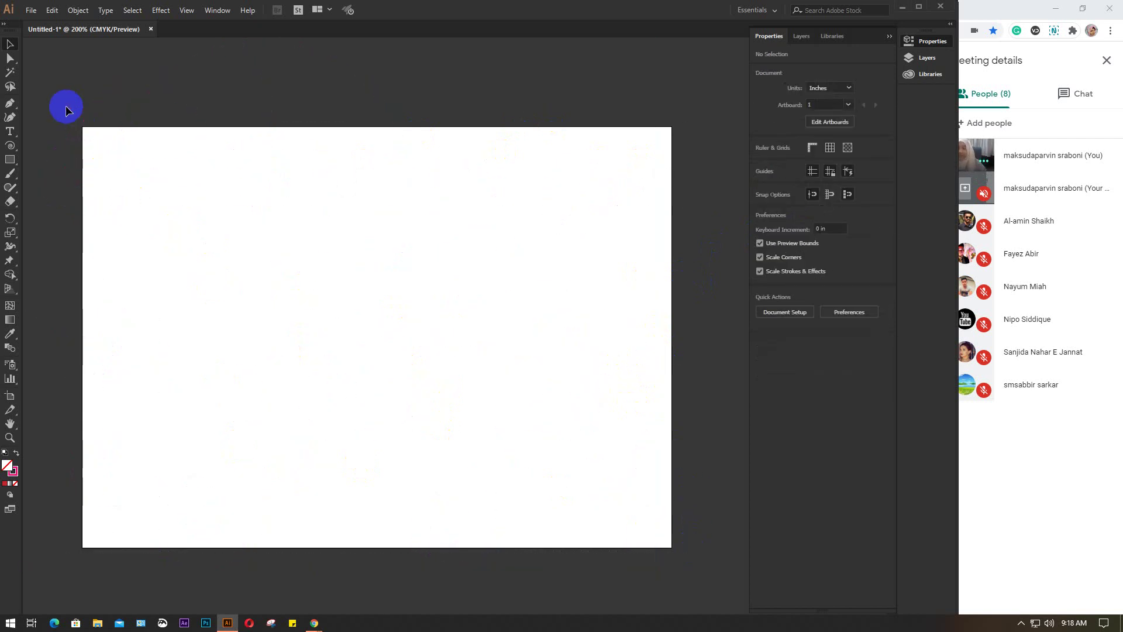
Draw a single magenta spiral about 4.26 by 3.89 in and move it to the middle of the artboard
left_click(9, 145)
left_click_drag(286, 255, 455, 379)
left_click(9, 44)
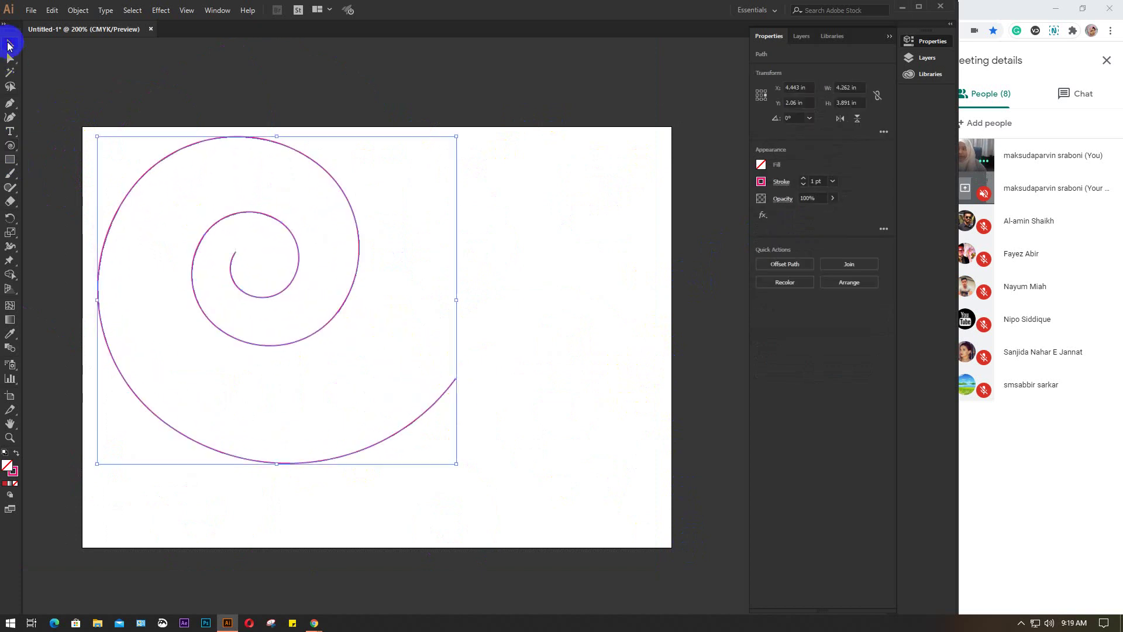
left_click_drag(289, 287, 383, 332)
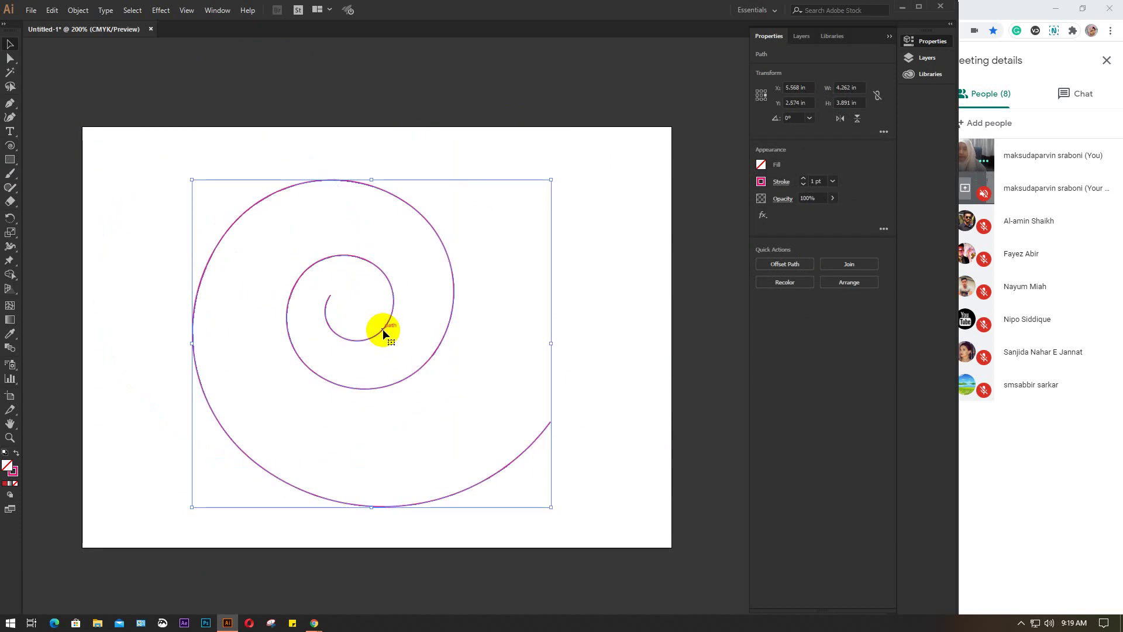
Place sample placeholder text along the magenta spiral with the Type on a Path tool, and deselect it
left_click(8, 134)
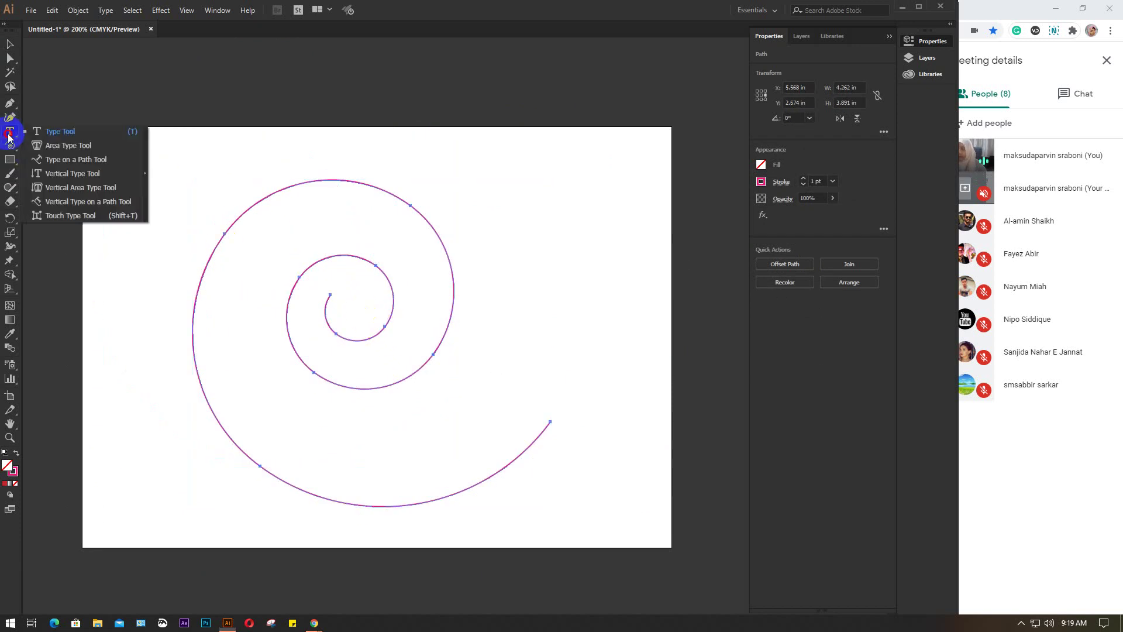
left_click(65, 159)
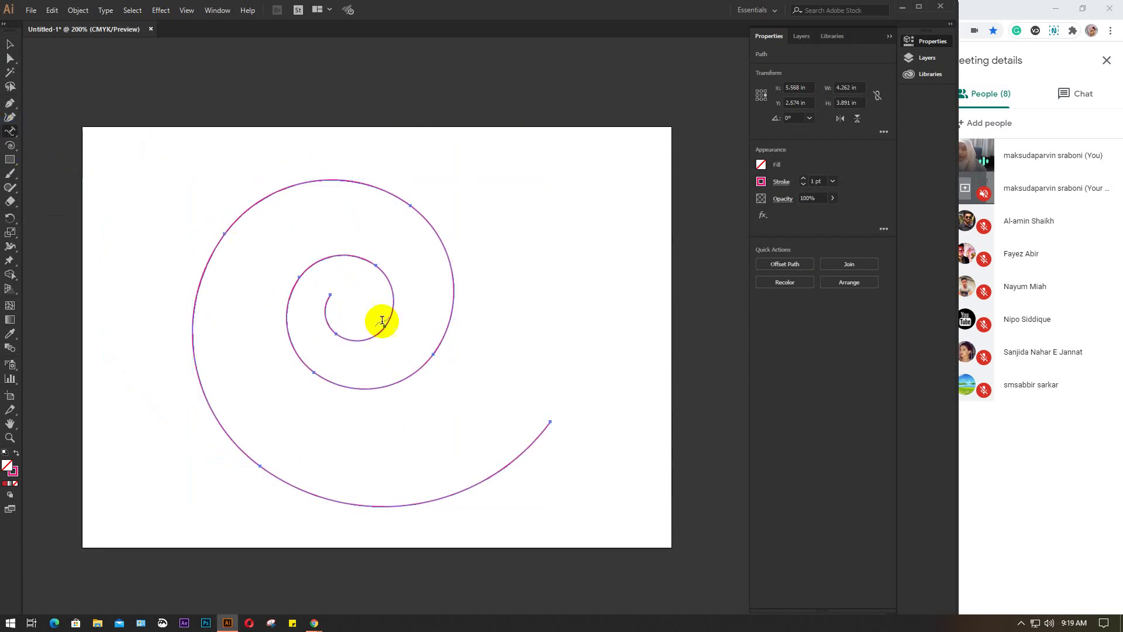
left_click(329, 295)
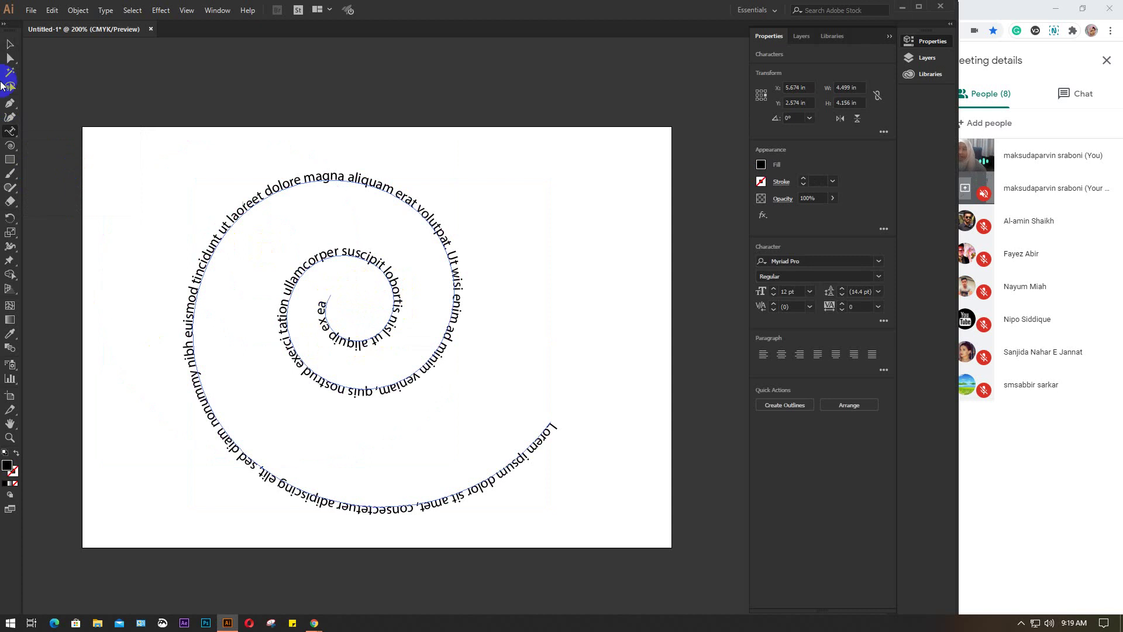
left_click(10, 44)
left_click(654, 211)
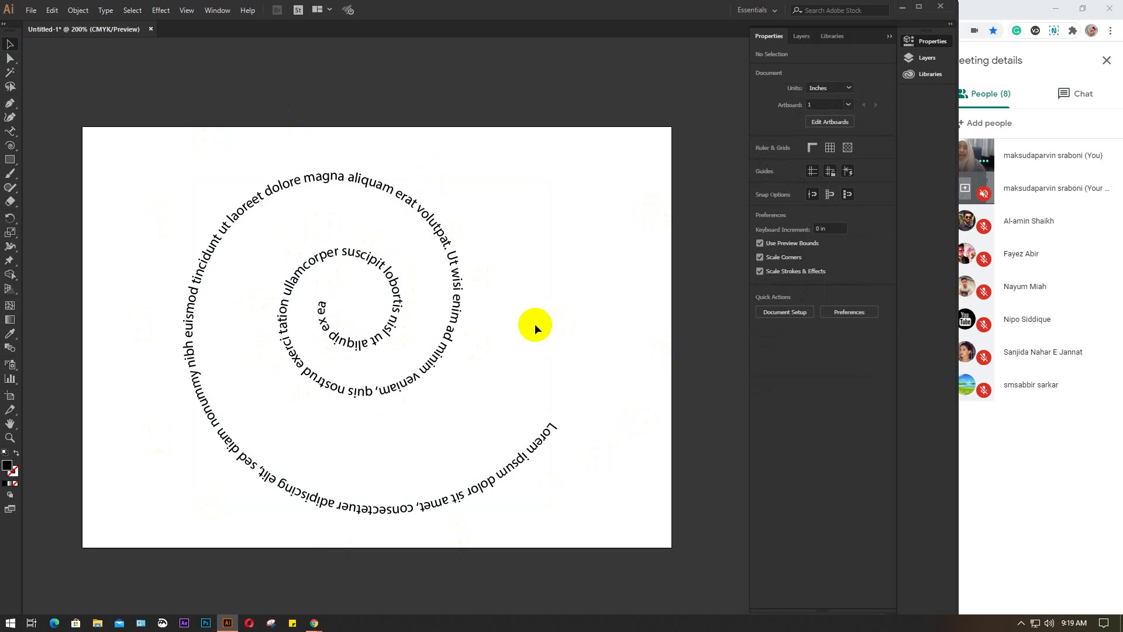
Scale the spiral text down to about 1.66 by 1.53 in, set its font size to 9 pt and raise it to 11 pt
left_click(426, 358)
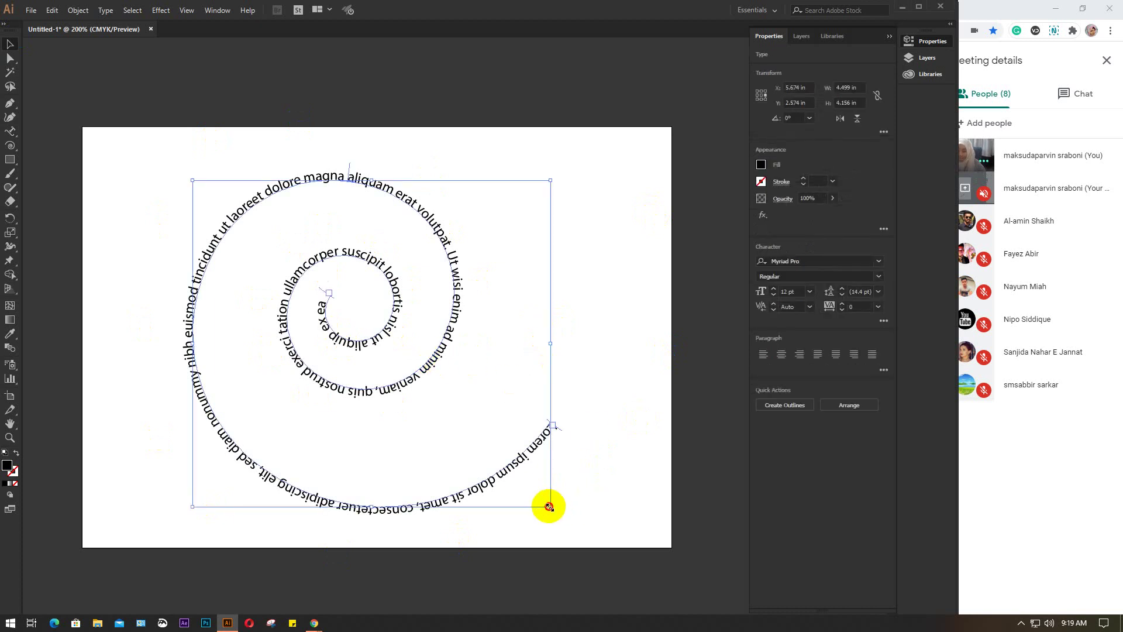
left_click_drag(549, 506, 438, 430)
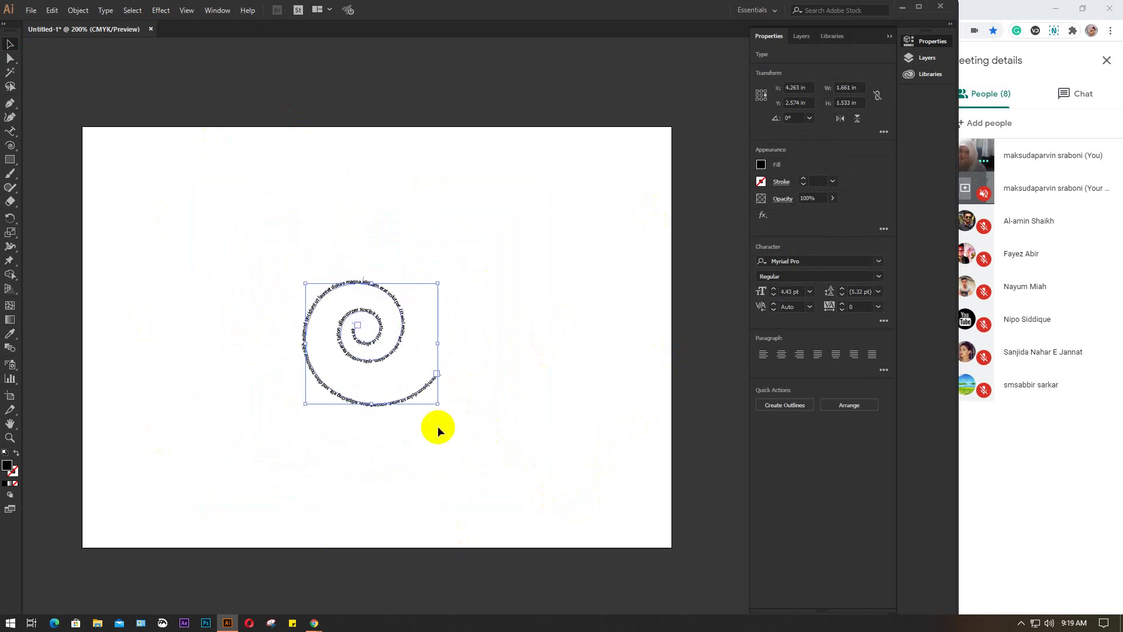
left_click(794, 296)
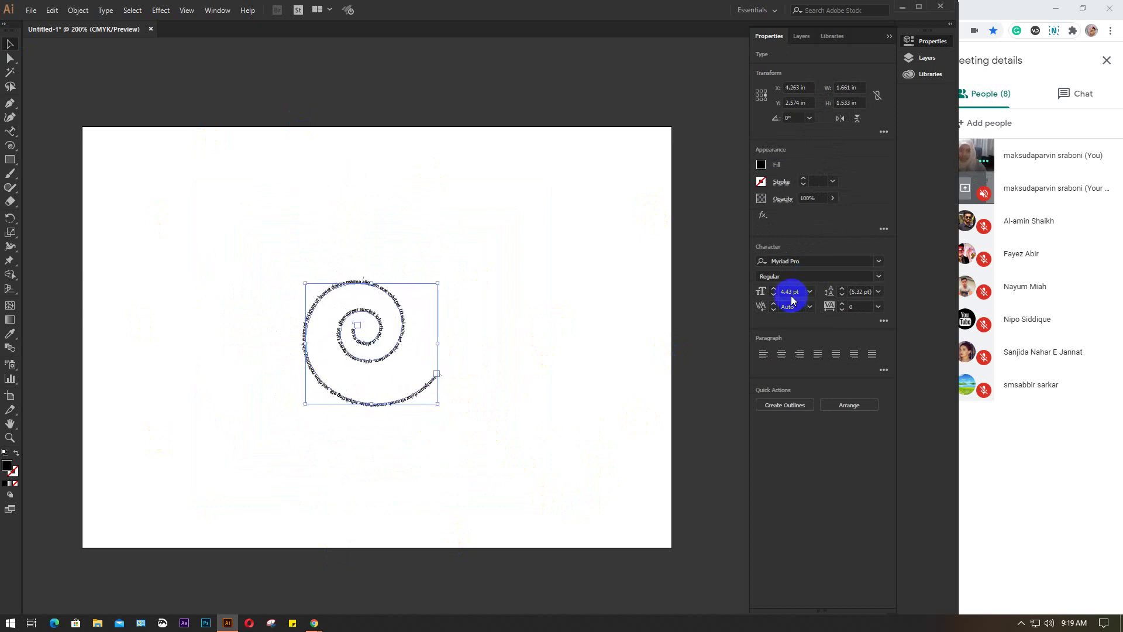
type("9")
key("Return")
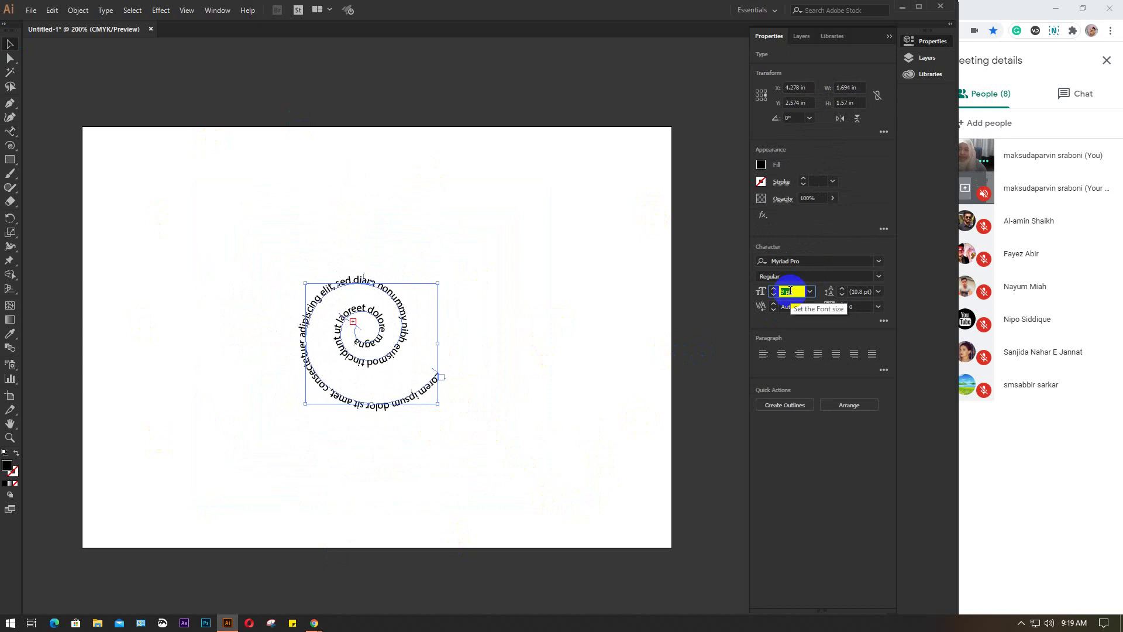
key("Up")
key("Up")
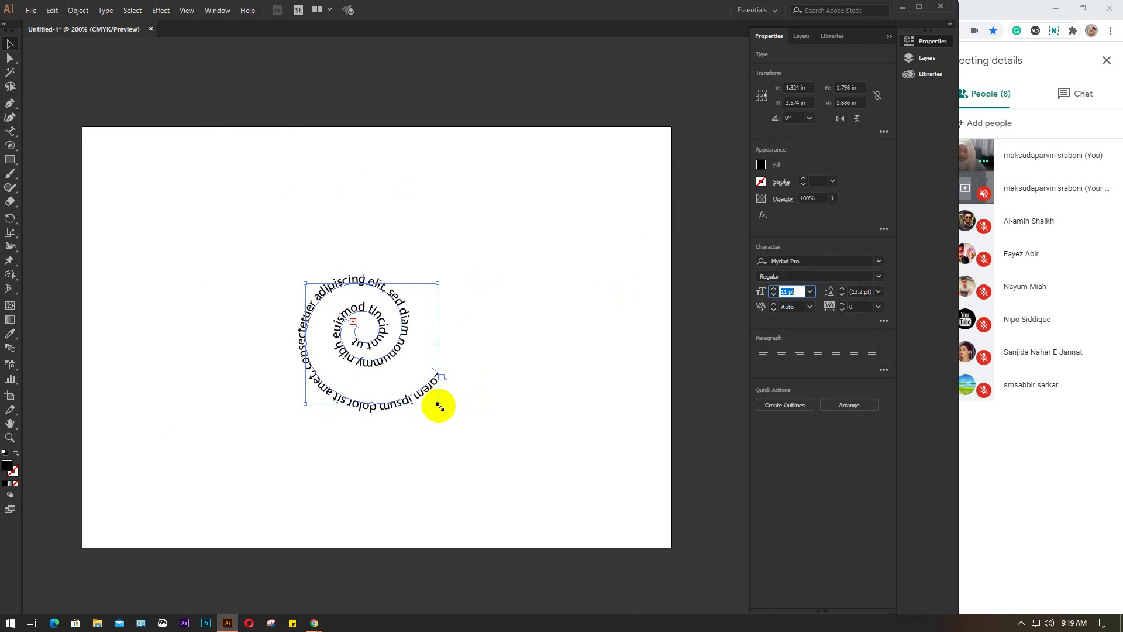
Scale the spiral text up to about 3.93 by 3.69 in and delete it from the artboard
left_click_drag(438, 404, 527, 491)
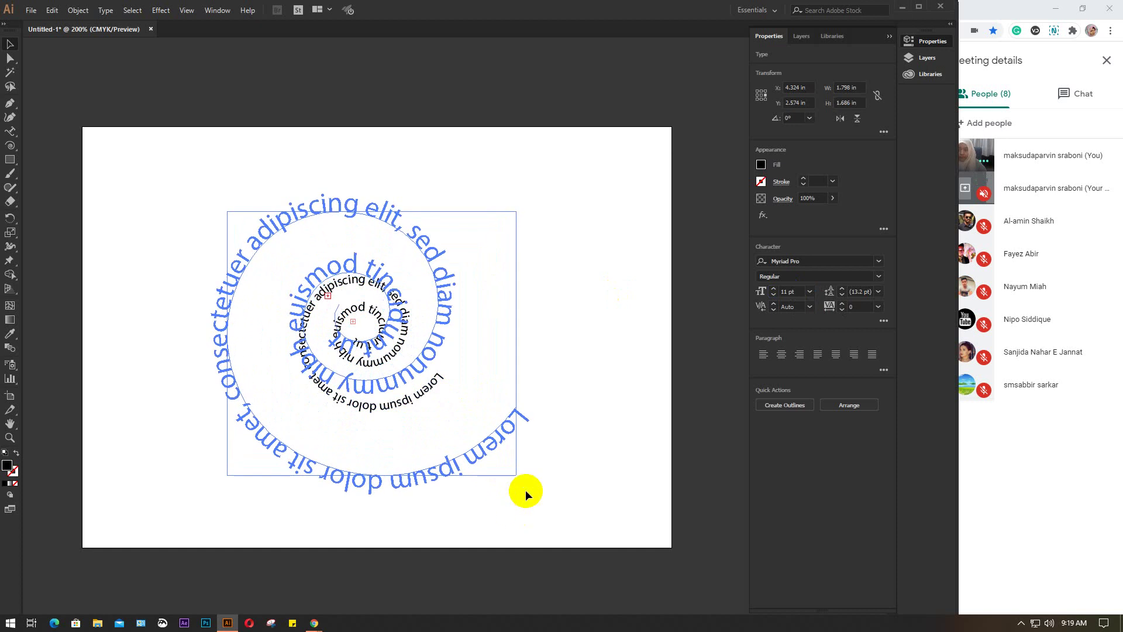
left_click(583, 352)
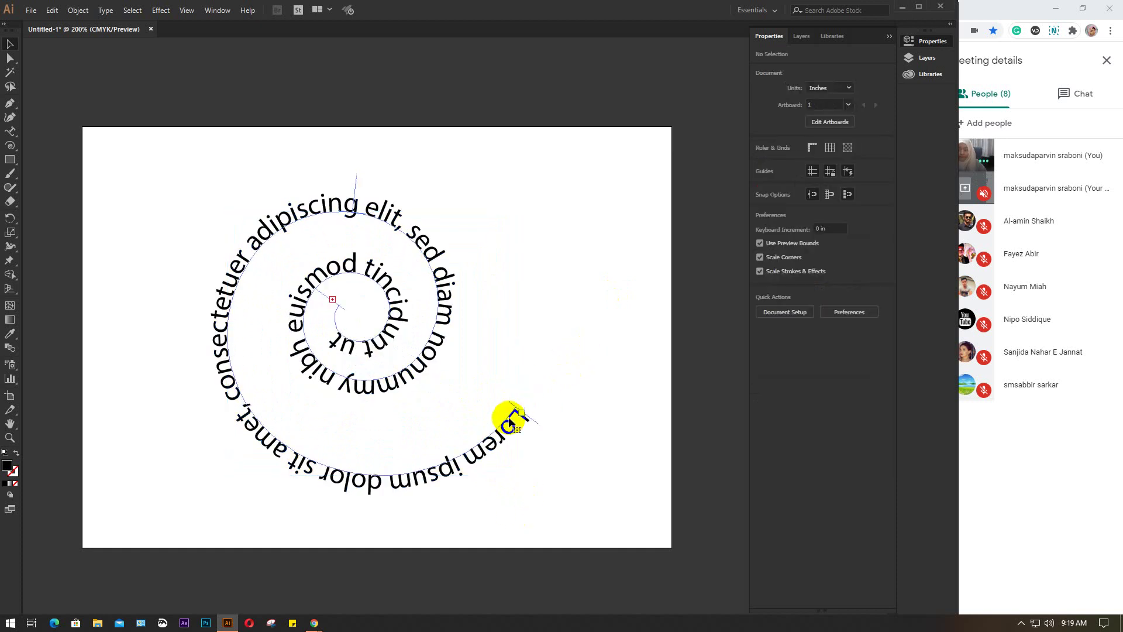
left_click(515, 404)
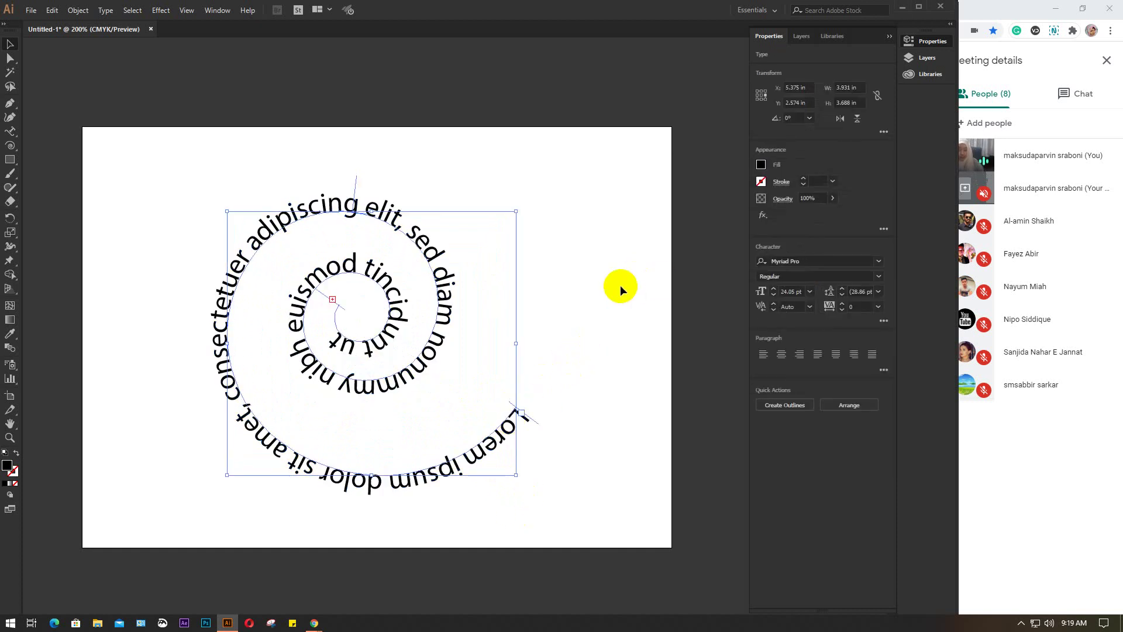
key("Delete")
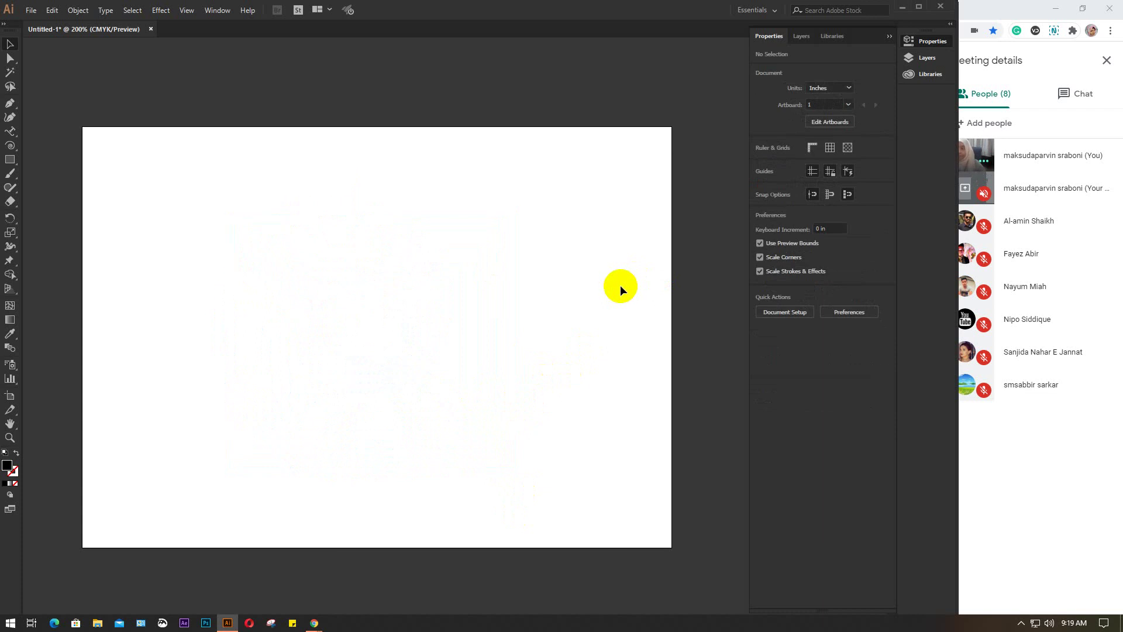
Create a spiral by exact values with a 4 in radius, 100% decay and 20 segments
left_click(10, 146)
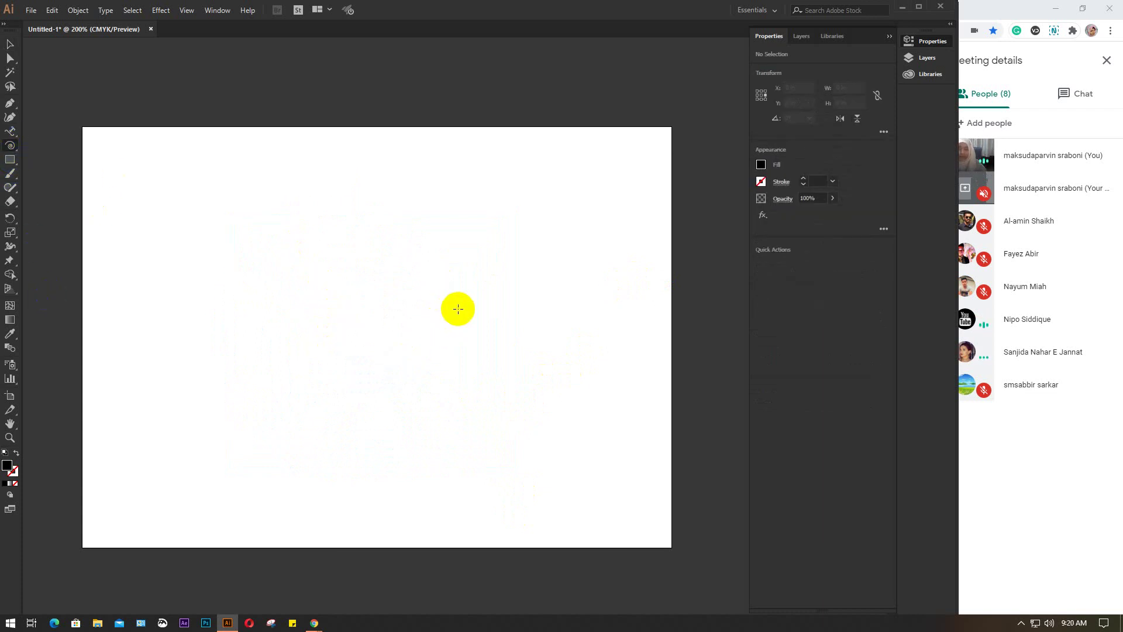
left_click(460, 351)
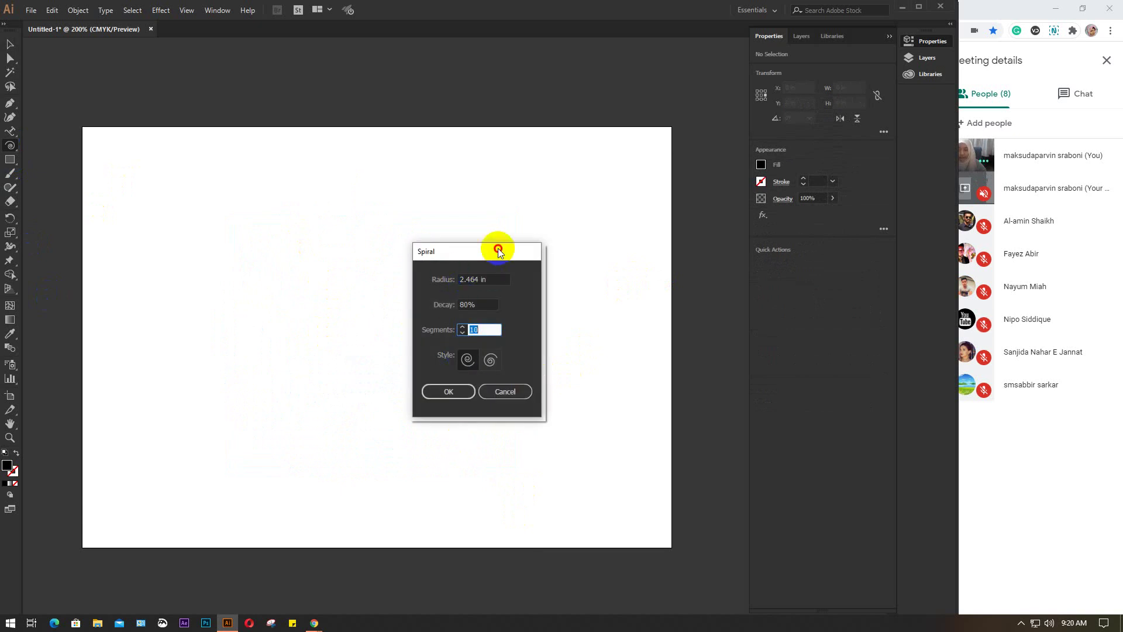
left_click_drag(497, 249, 571, 174)
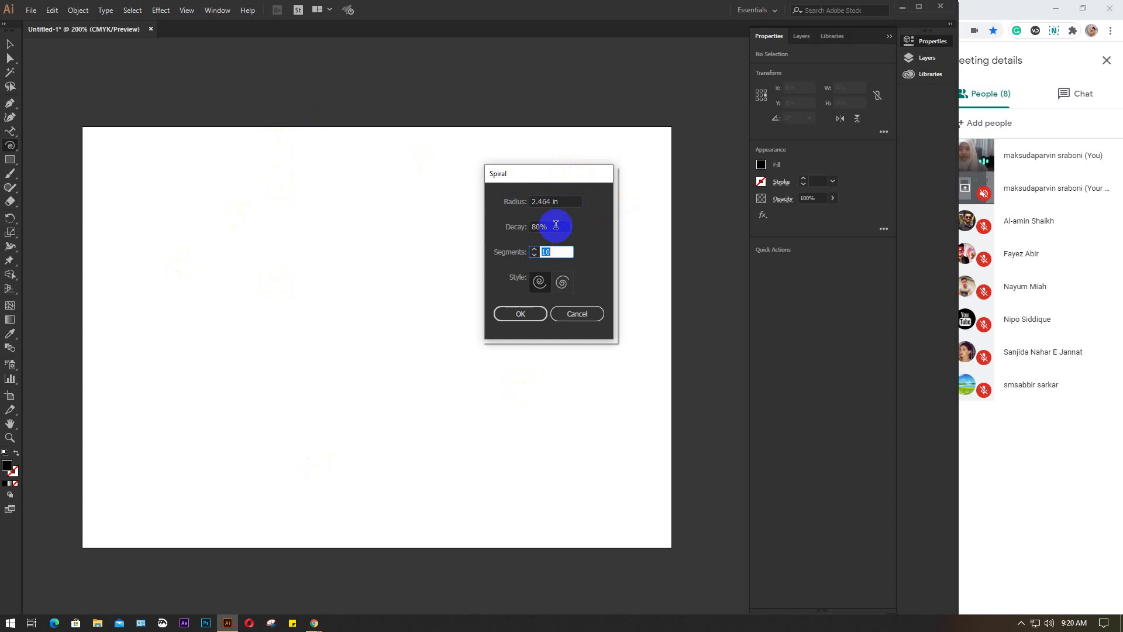
double_click(547, 252)
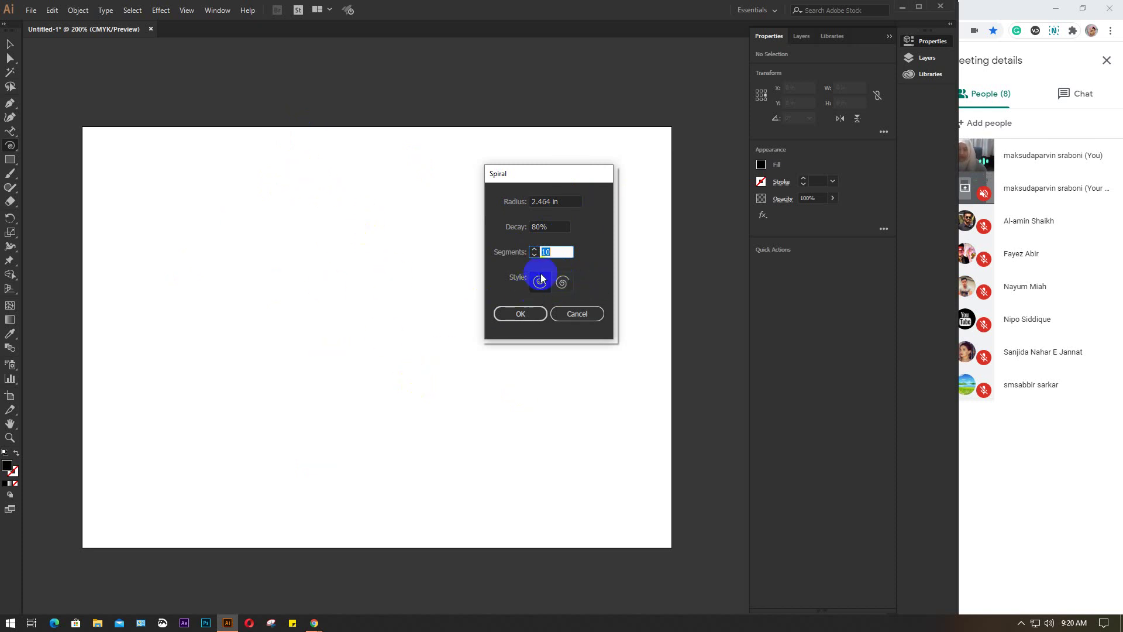
double_click(544, 206)
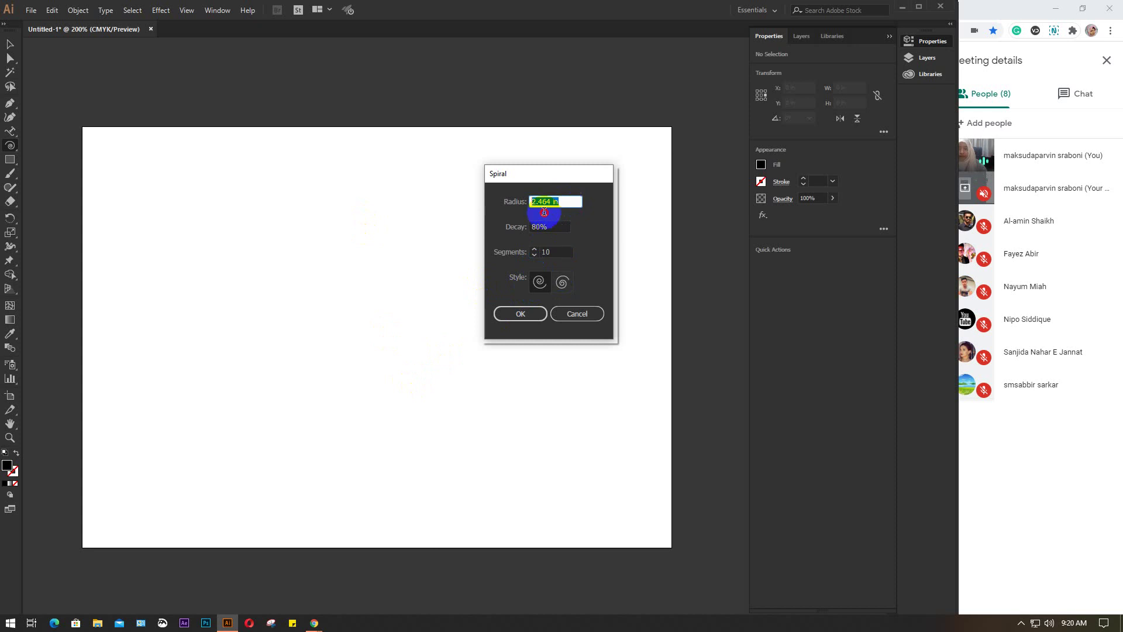
type("4")
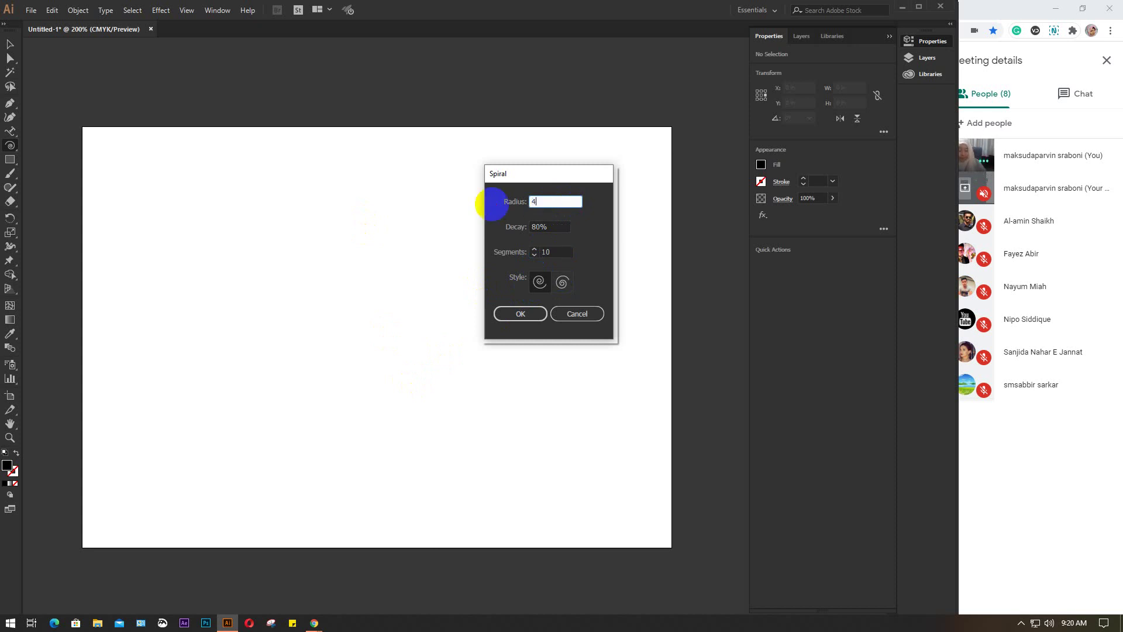
double_click(558, 227)
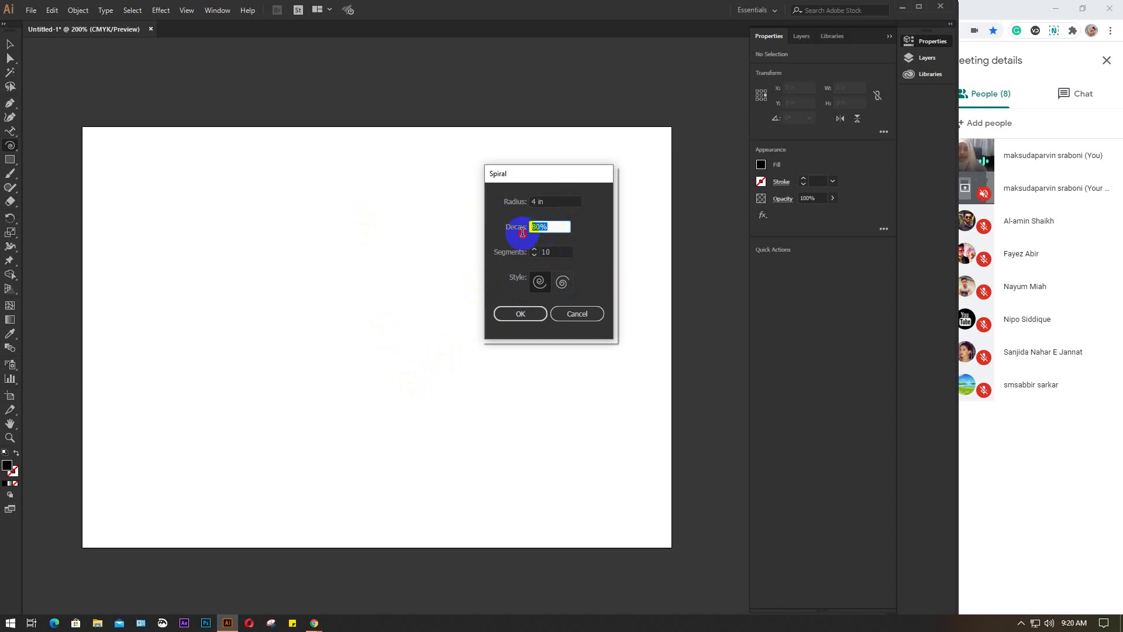
type("100")
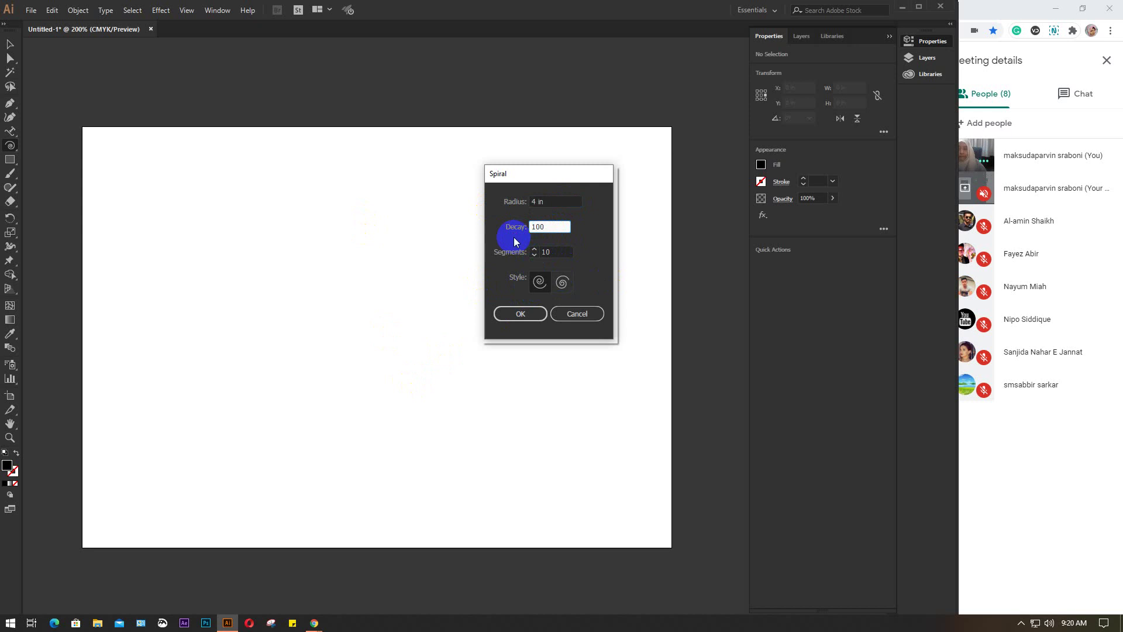
double_click(556, 252)
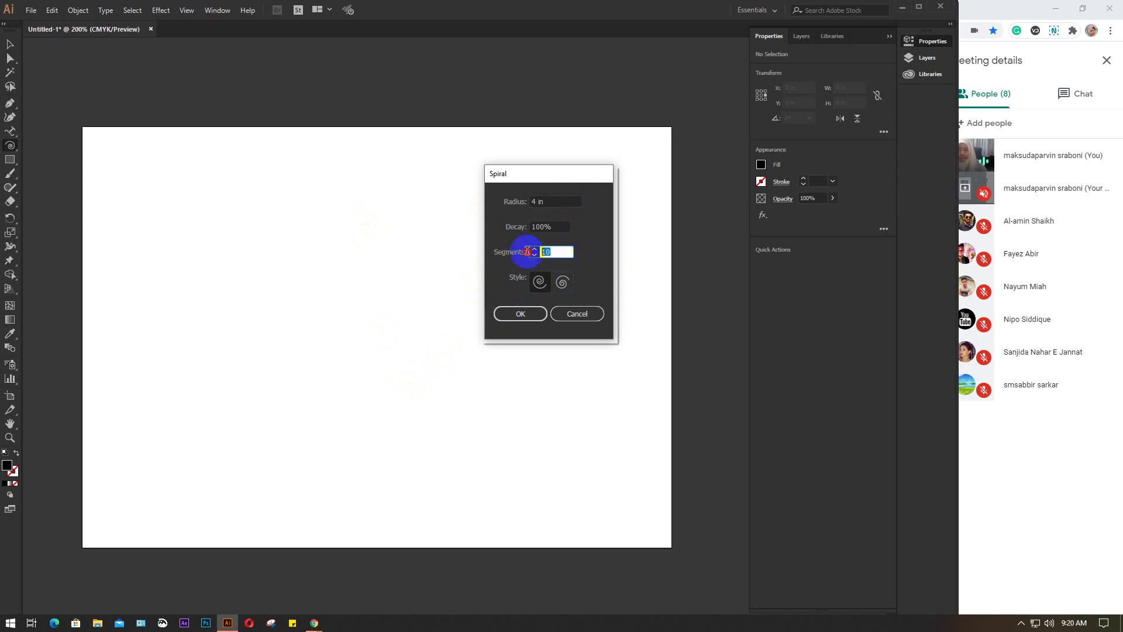
type("20")
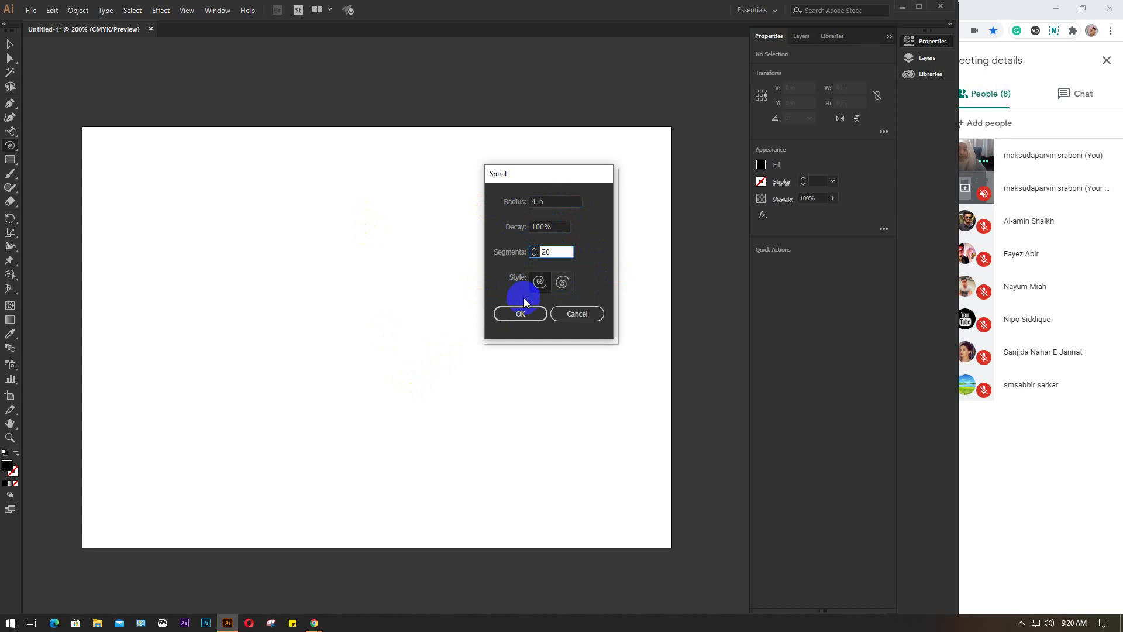
left_click(521, 313)
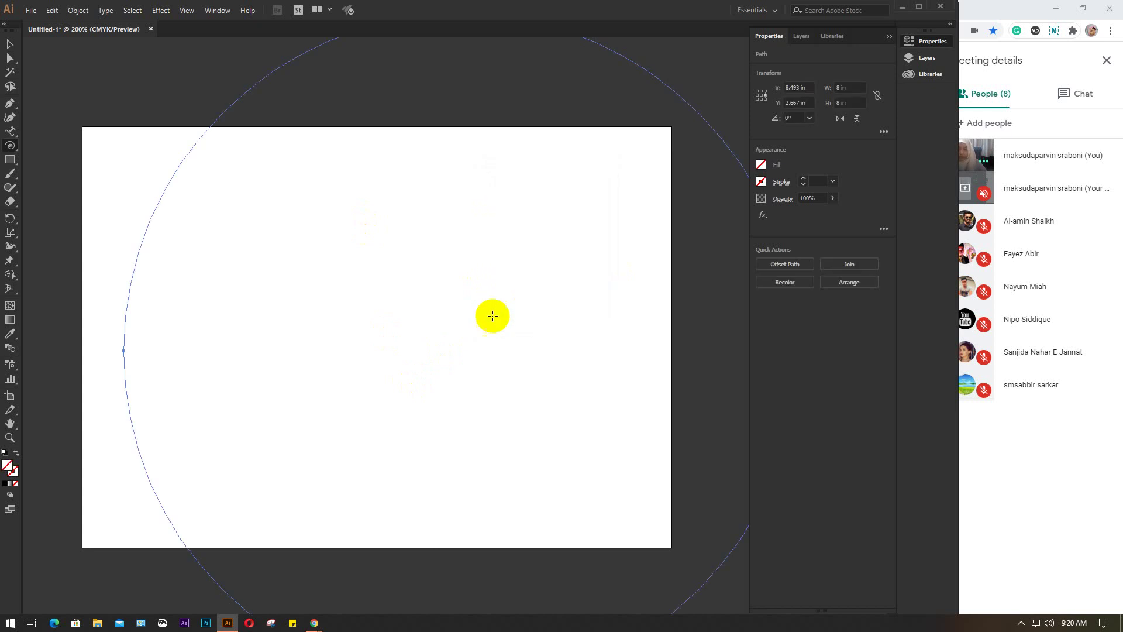
Create another spiral near the artboard's centre with a 4 in radius, 50% decay and 20 segments
scroll(427, 326, "down", 1)
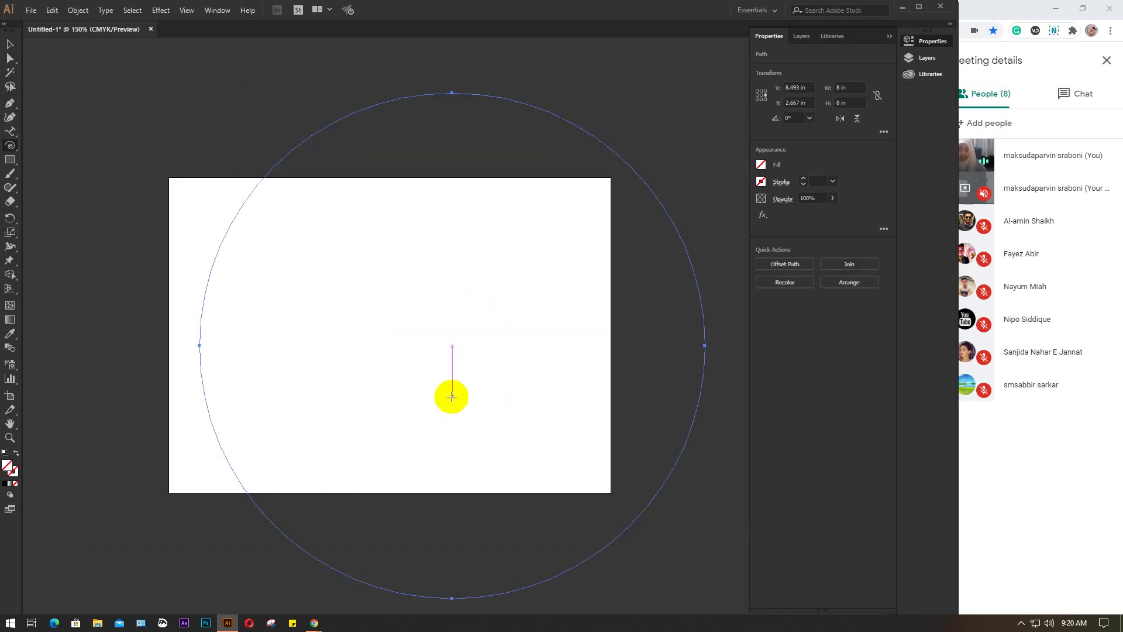
left_click(404, 337)
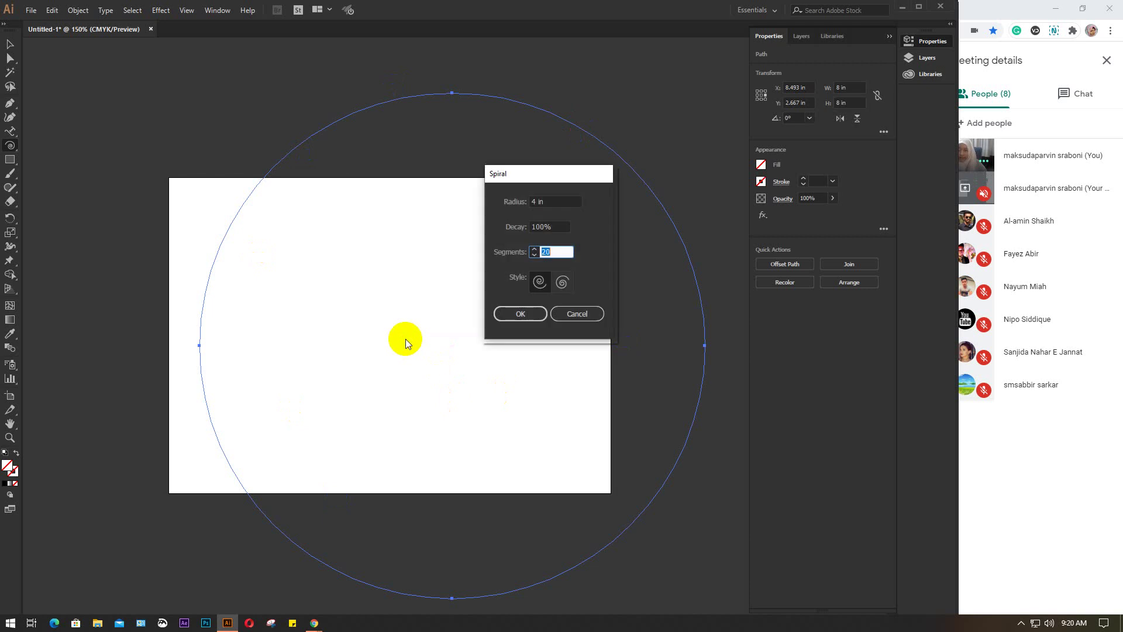
left_click(555, 225)
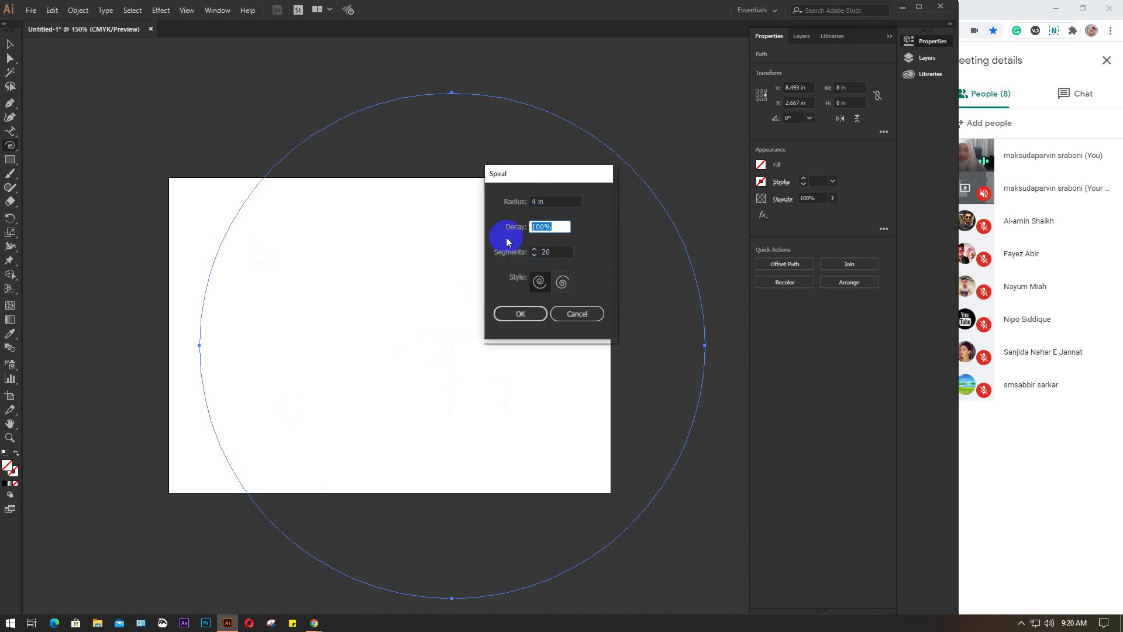
type("50")
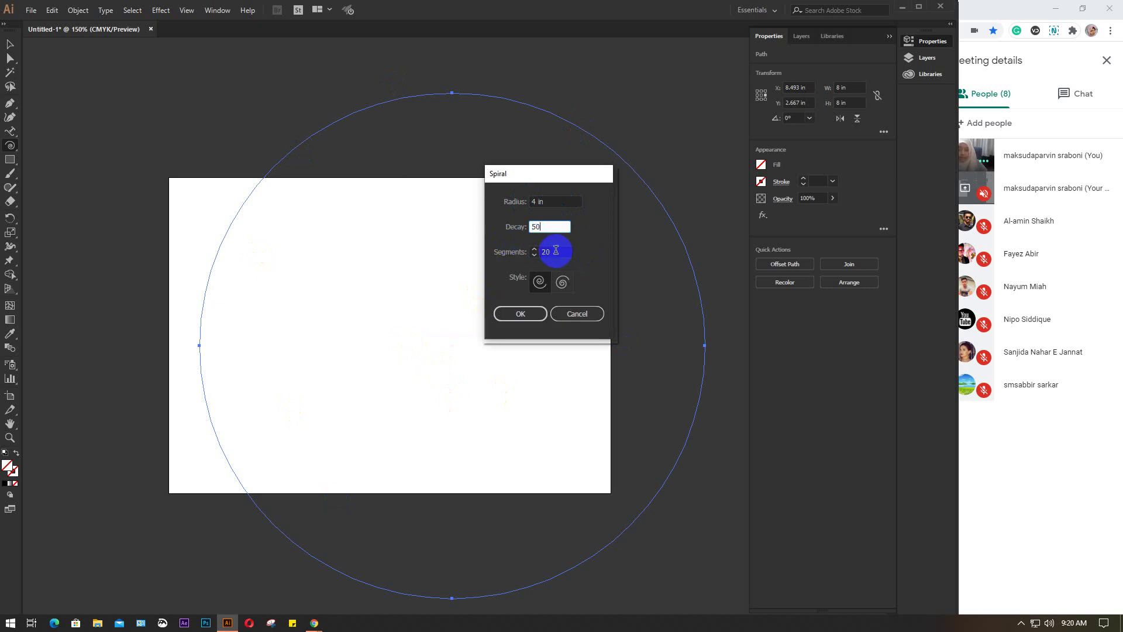
left_click(519, 313)
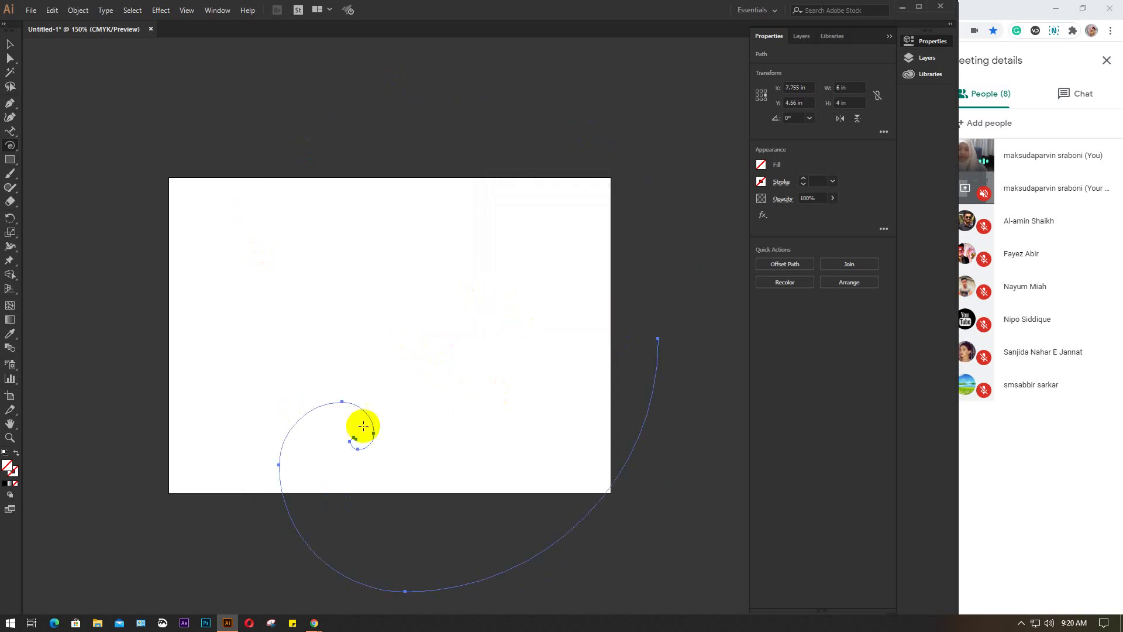
Add a spiral in the upper part of the artboard with 5 segments, keeping the 4 in radius and 50% decay
left_click(442, 263)
left_click(554, 253)
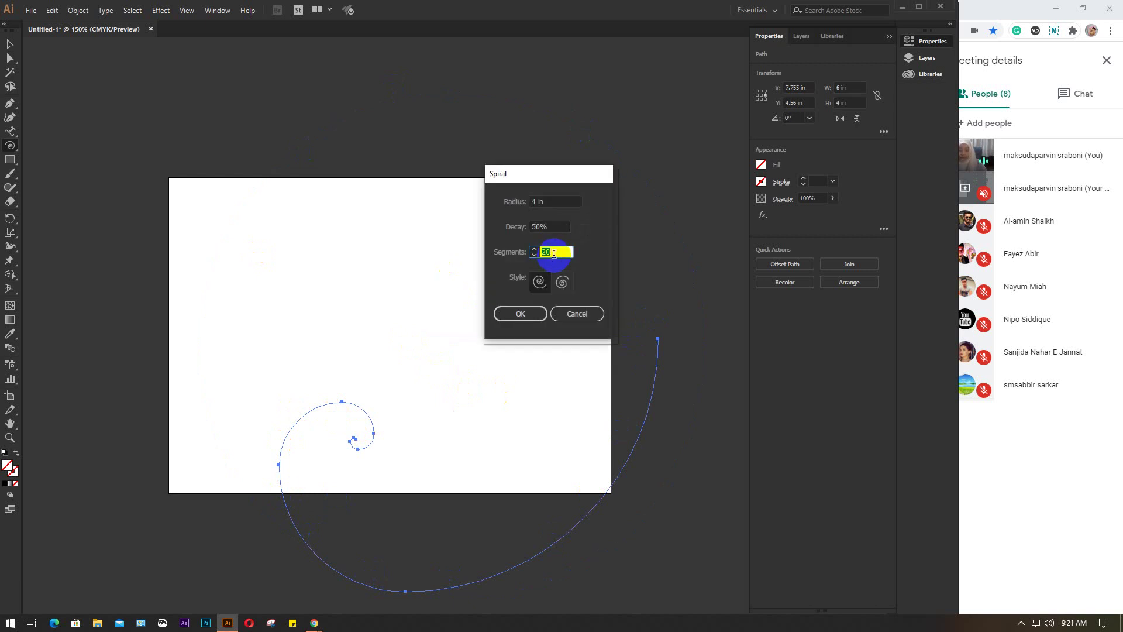
type("5")
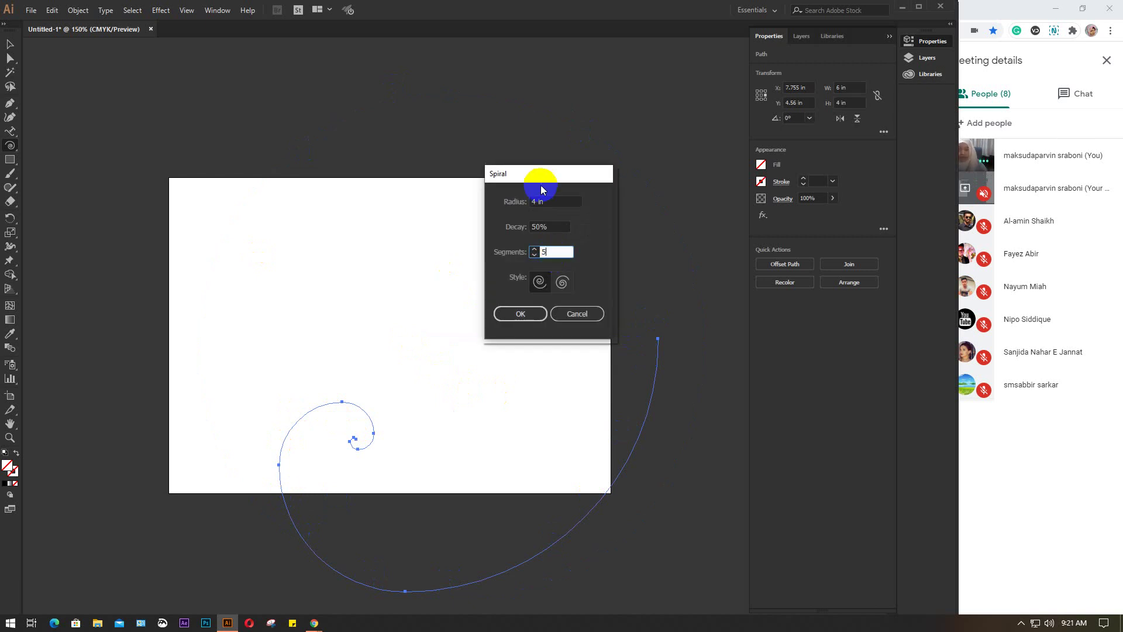
left_click(518, 316)
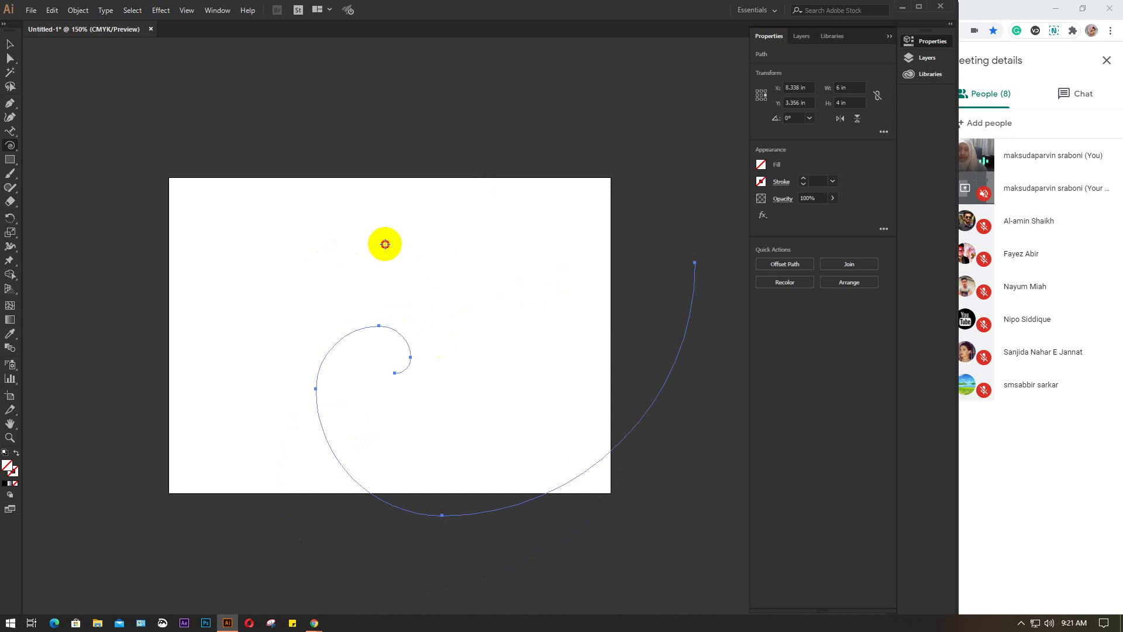
Create a spiral in the upper part of the artboard with a 2 in radius, 80% decay and 10 segments
left_click(385, 244)
double_click(554, 222)
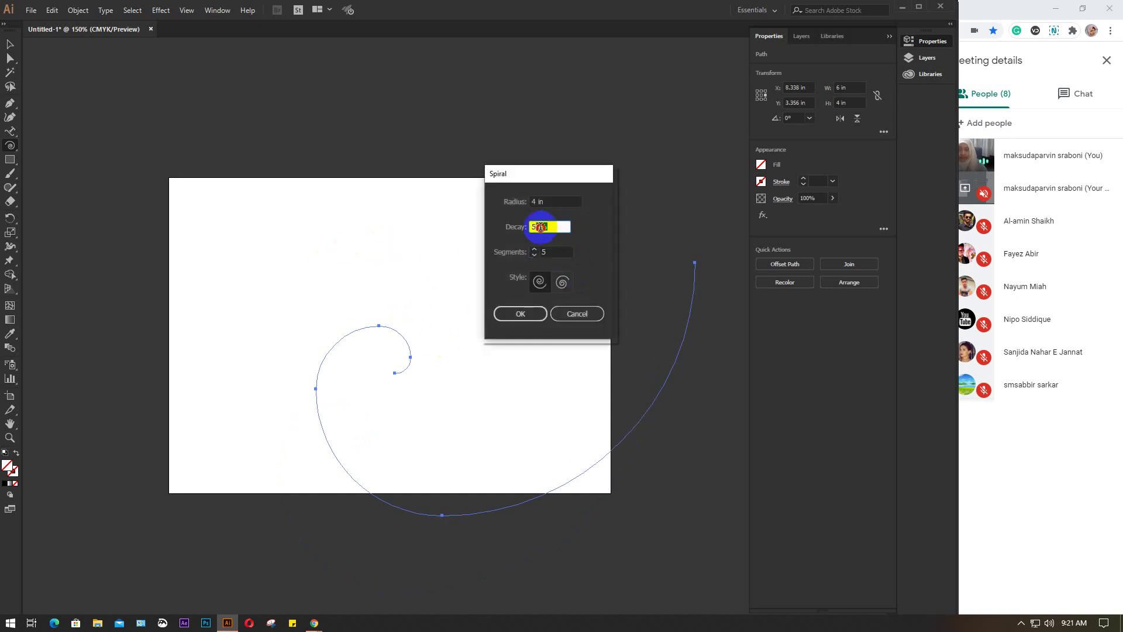
type("80")
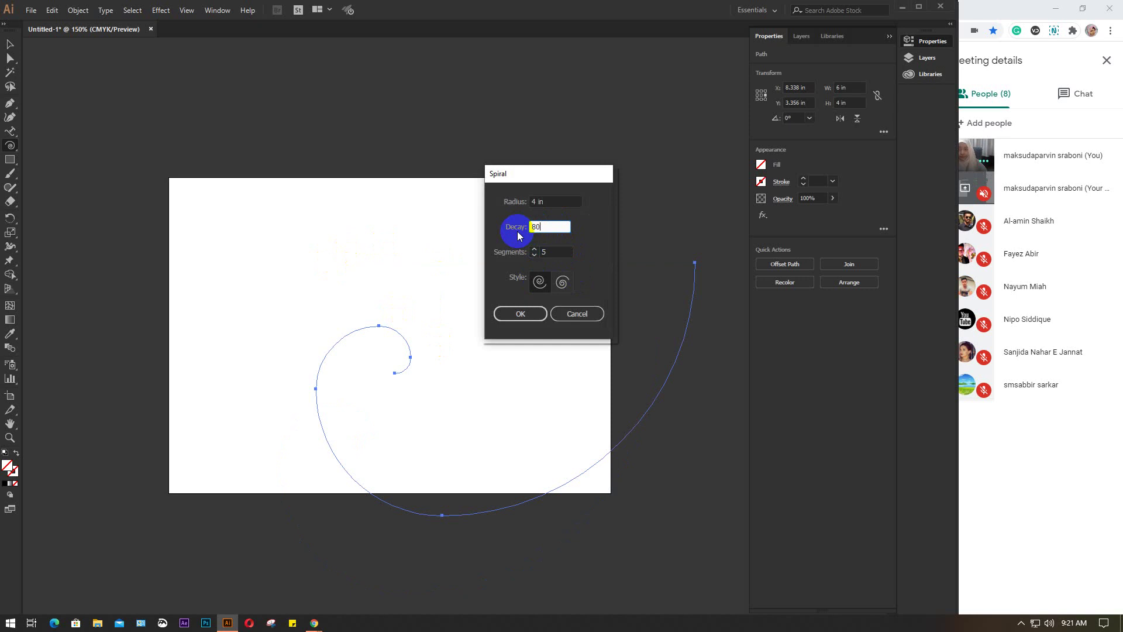
double_click(538, 201)
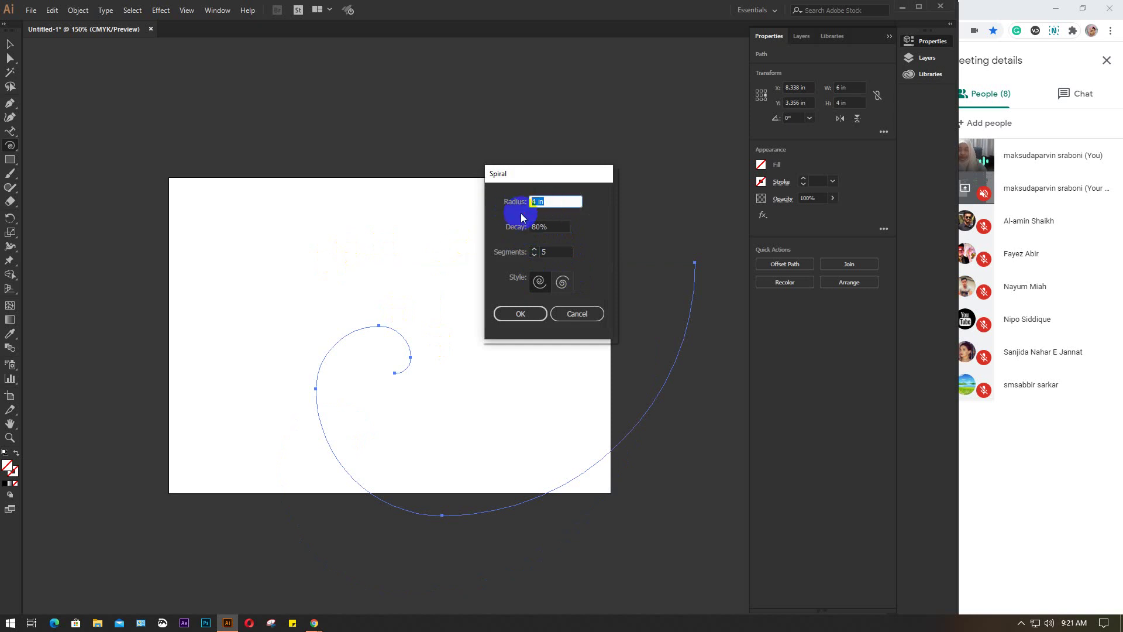
type("2")
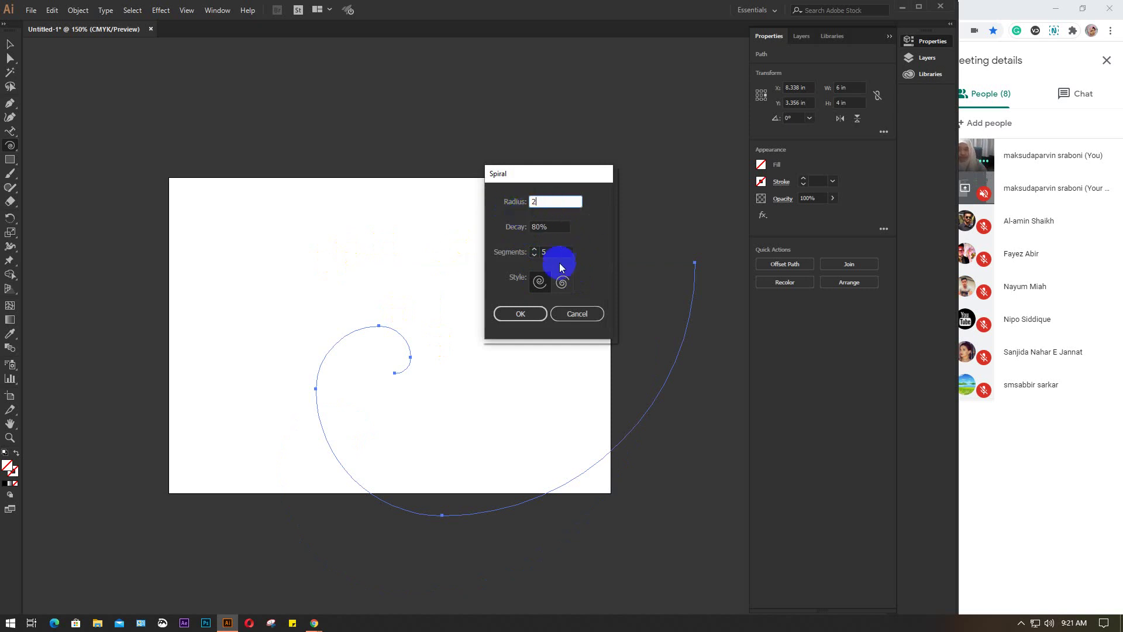
double_click(556, 254)
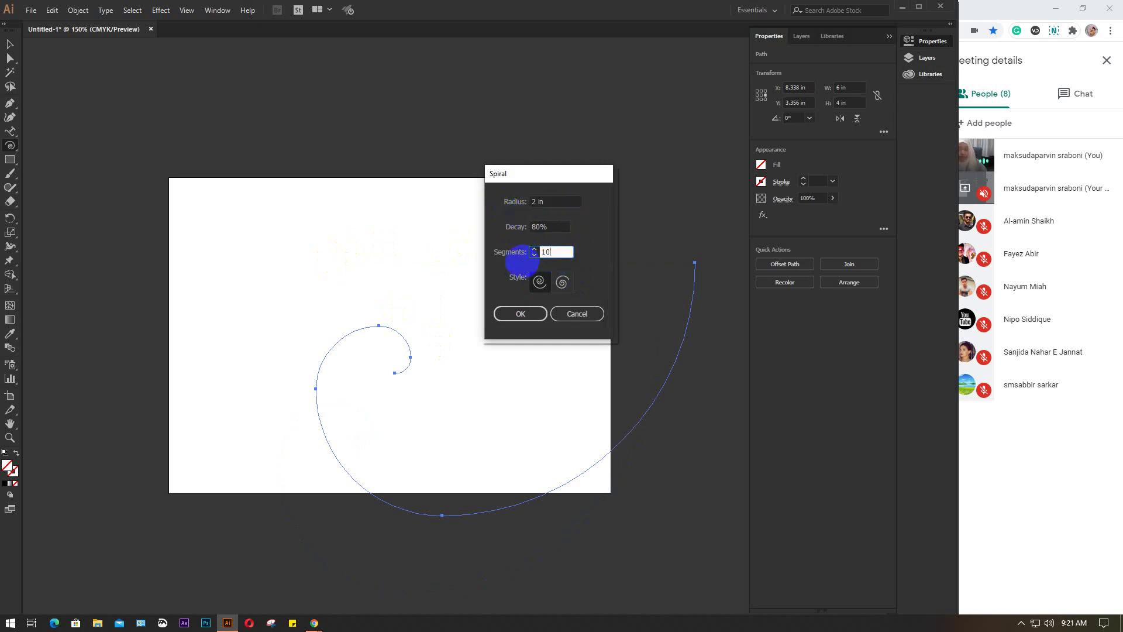
type("10")
left_click(517, 314)
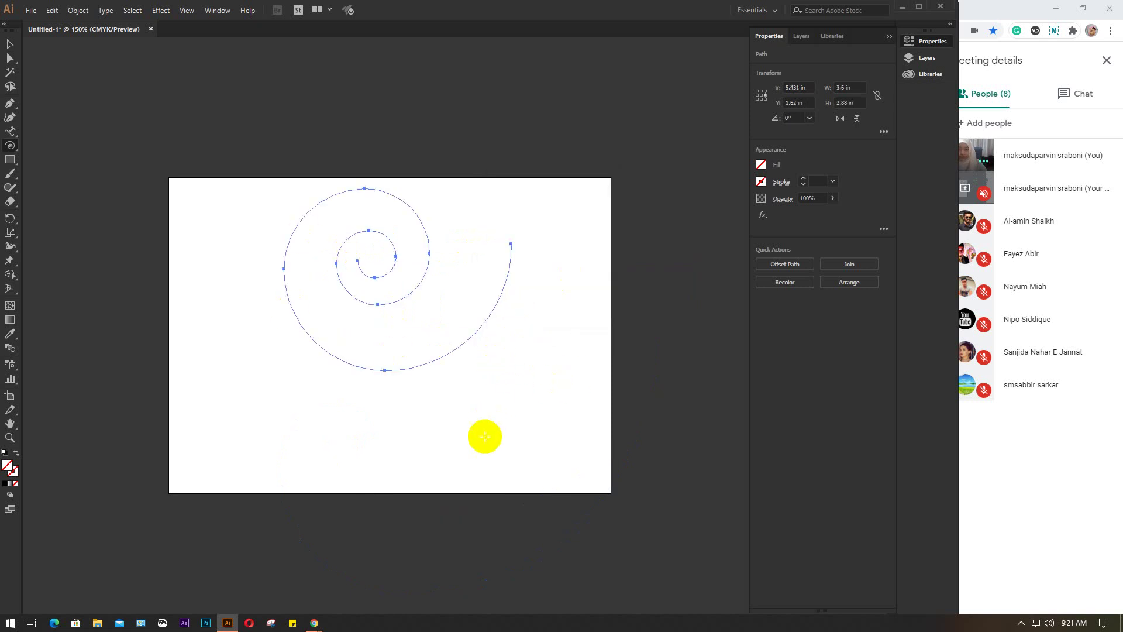
Add a smaller spiral with a 1 in radius and 20 segments, keeping the 80% decay
left_click(505, 345)
double_click(545, 251)
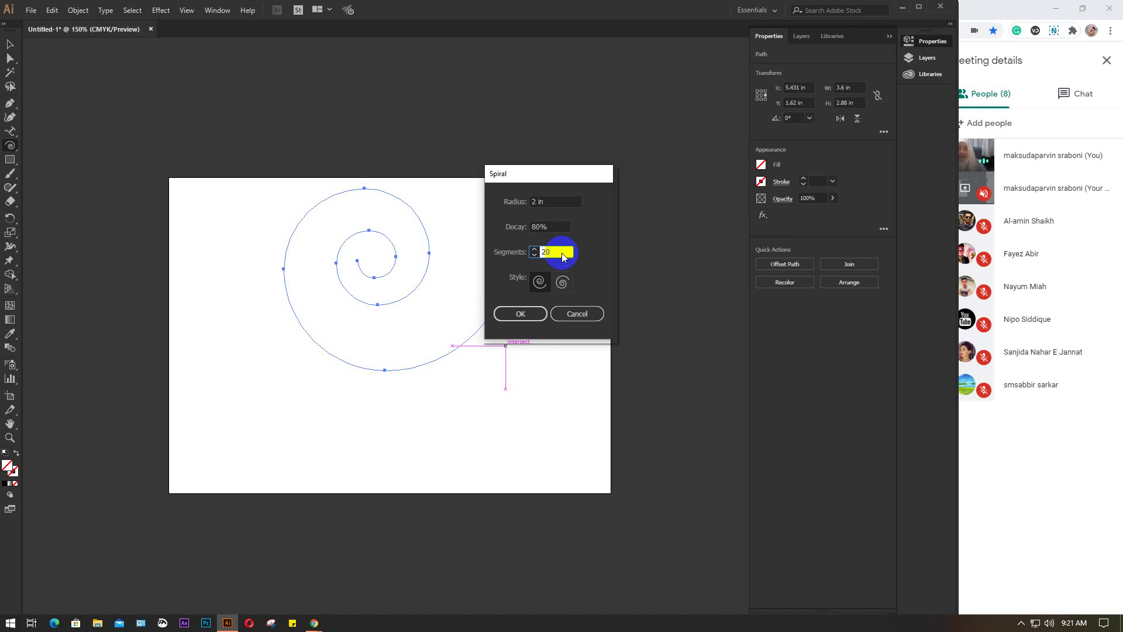
left_click(554, 203)
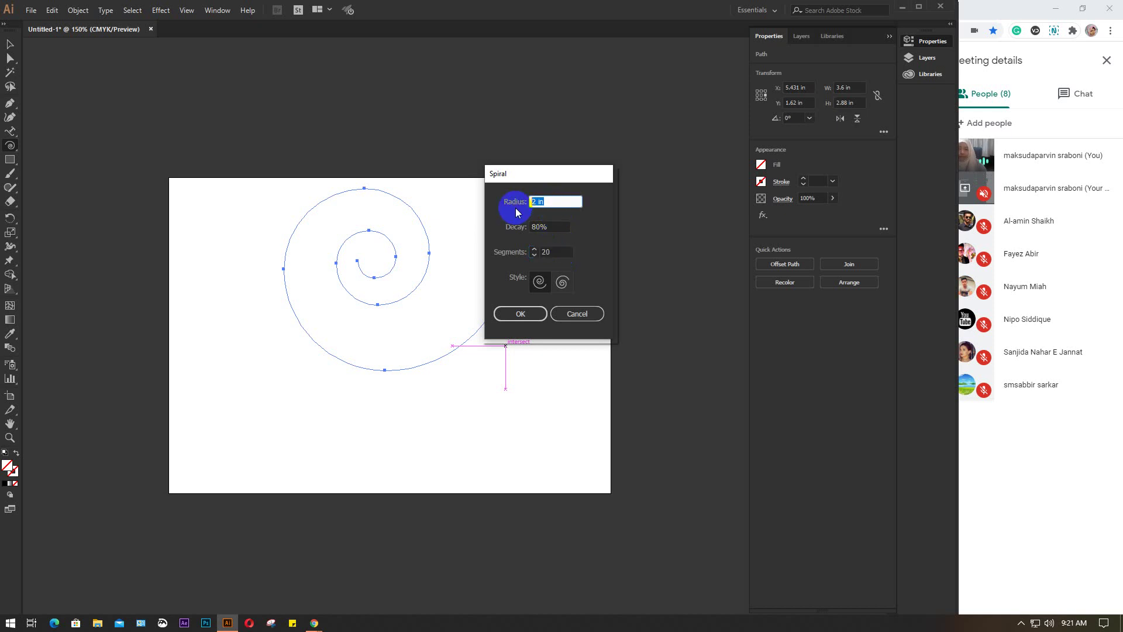
type("1")
left_click(519, 313)
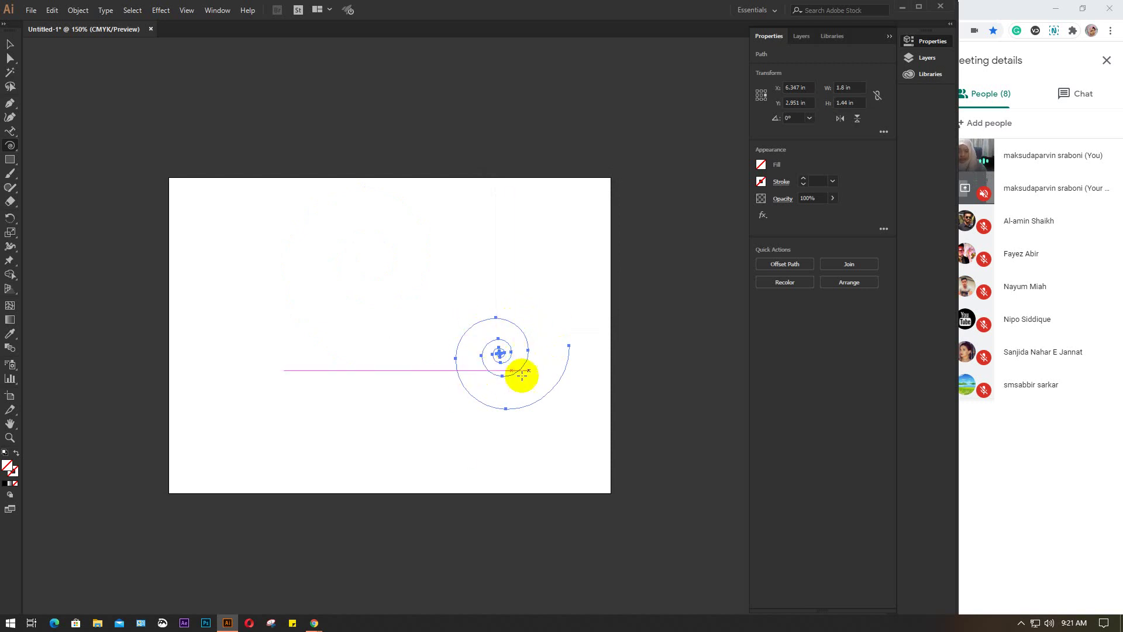
Select the 1 in spiral and give its outline a dark stroke swatch
left_click(10, 44)
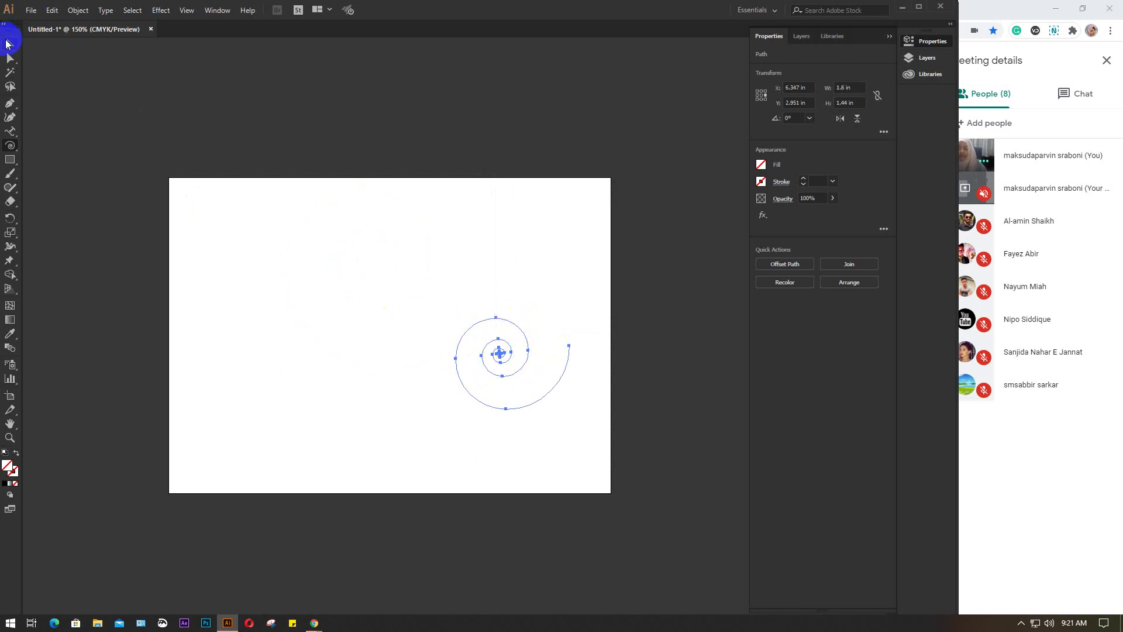
left_click(392, 313)
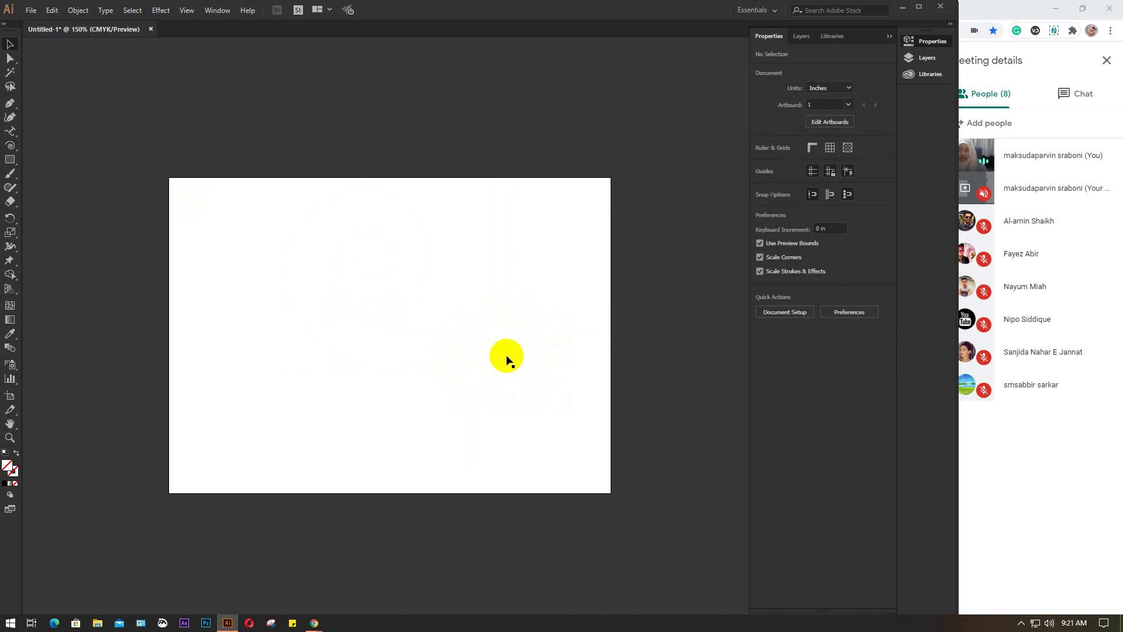
left_click(507, 354)
left_click(761, 182)
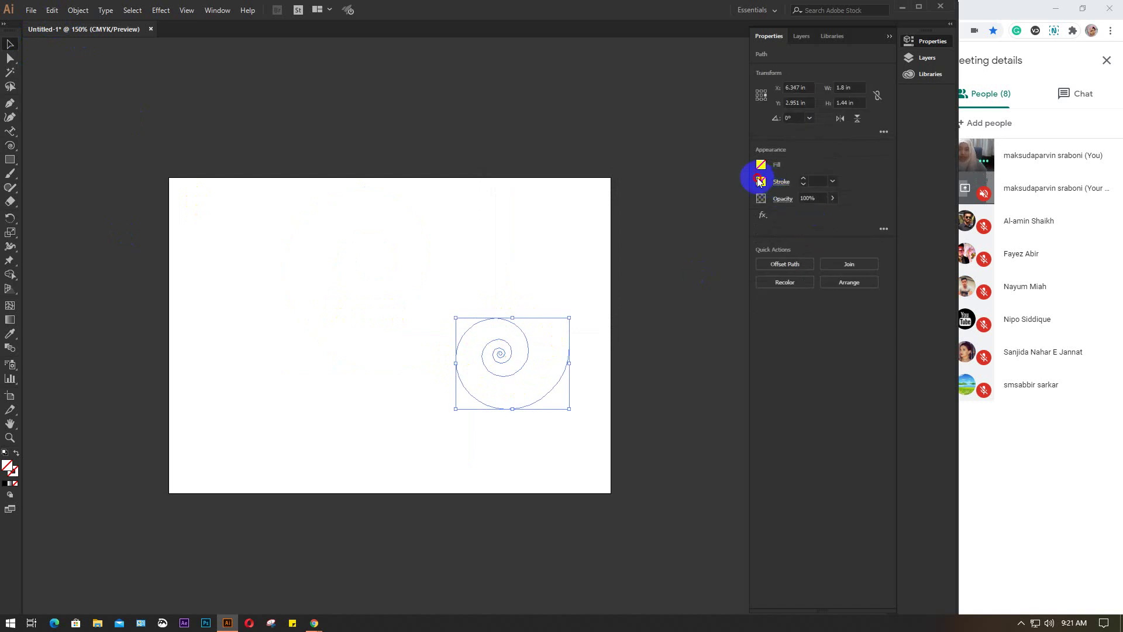
left_click(662, 225)
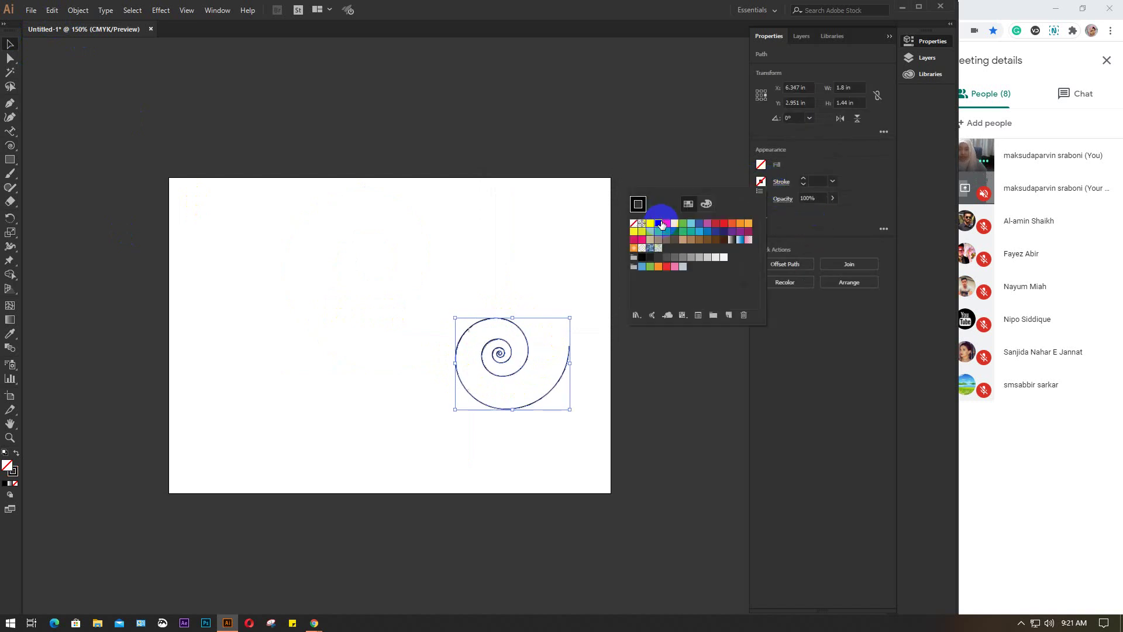
Apply a solid black 1 pt stroke to all the spirals at once, then deselect them
left_click_drag(153, 162, 710, 585)
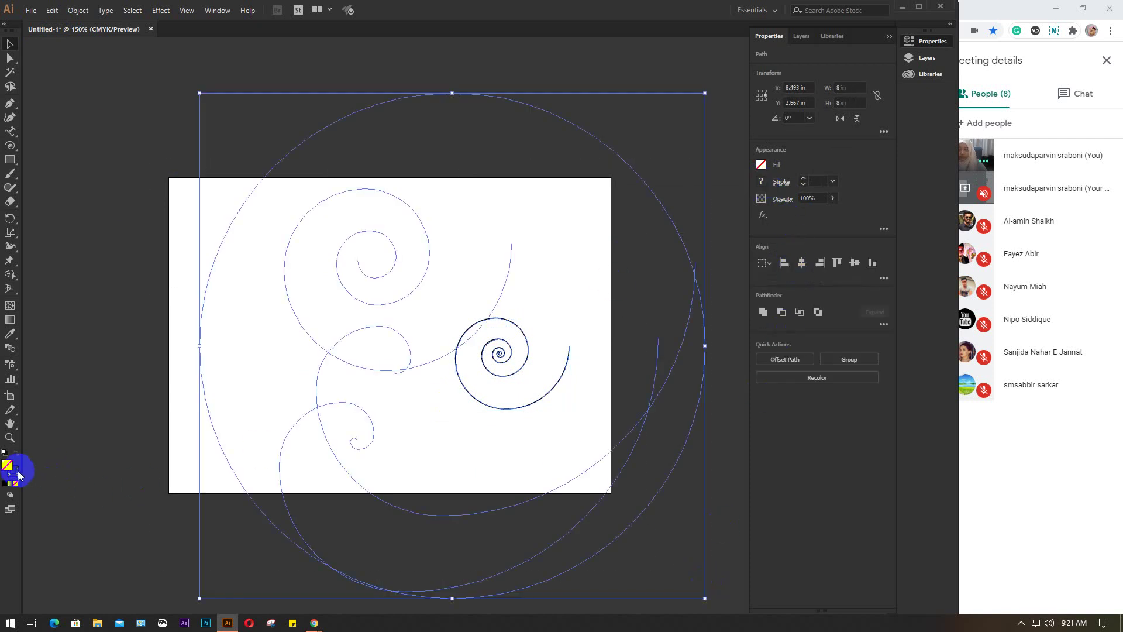
left_click(5, 484)
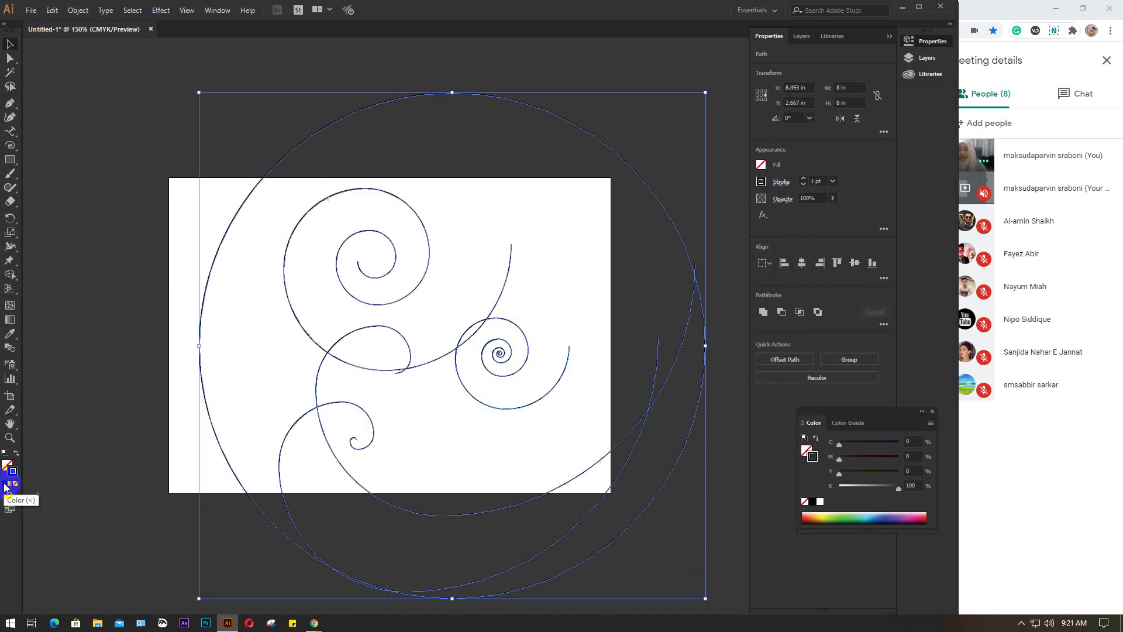
left_click(139, 368)
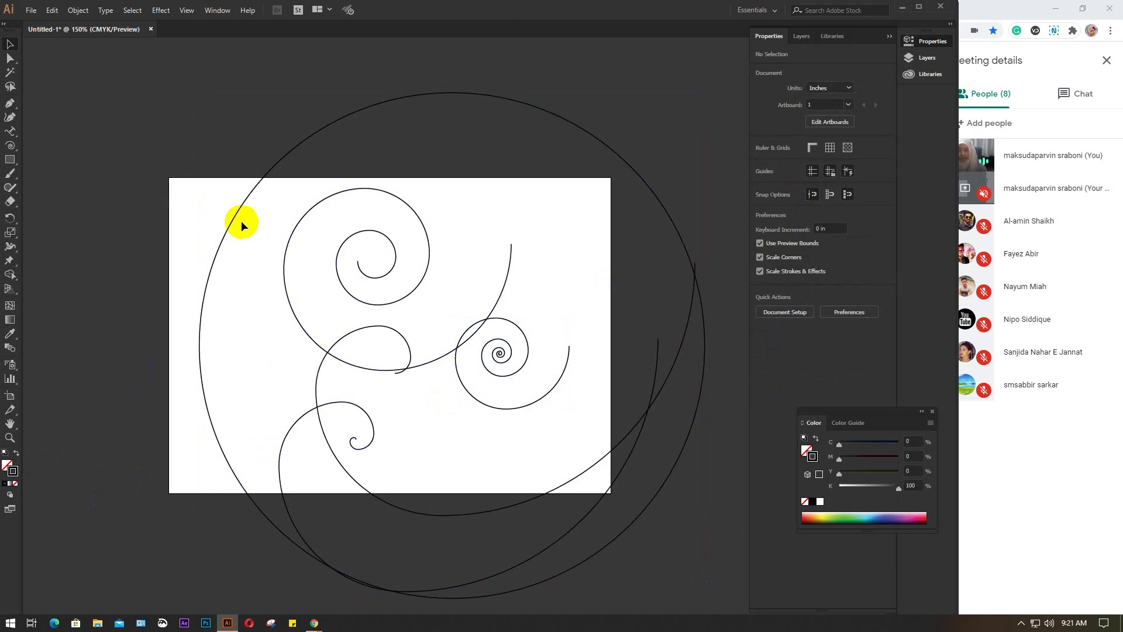
Move the large circular spiral up and to the left, partly off the artboard
left_click_drag(231, 226, 79, 168)
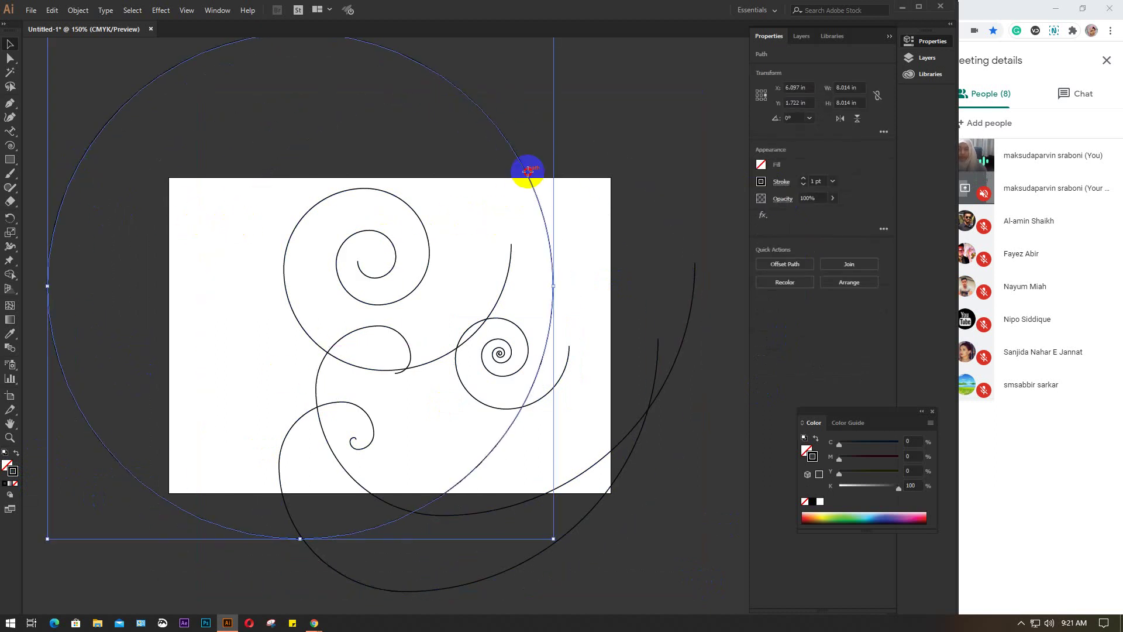
left_click_drag(527, 178, 395, 133)
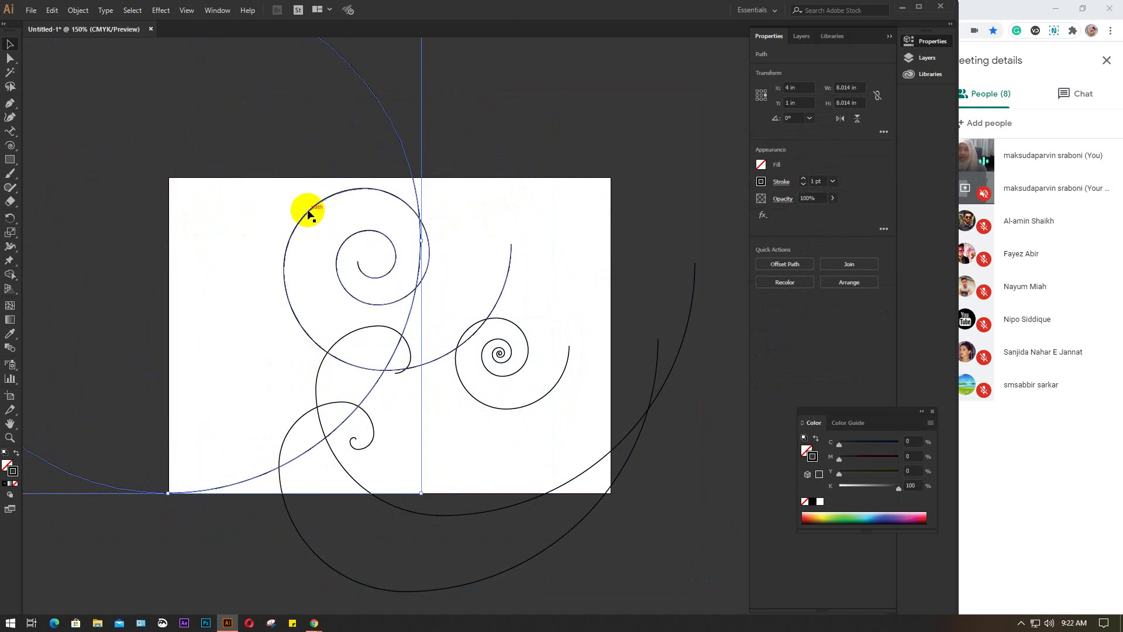
Compare the remaining spirals one by one, examining the windings of the smallest one up close
left_click(325, 563)
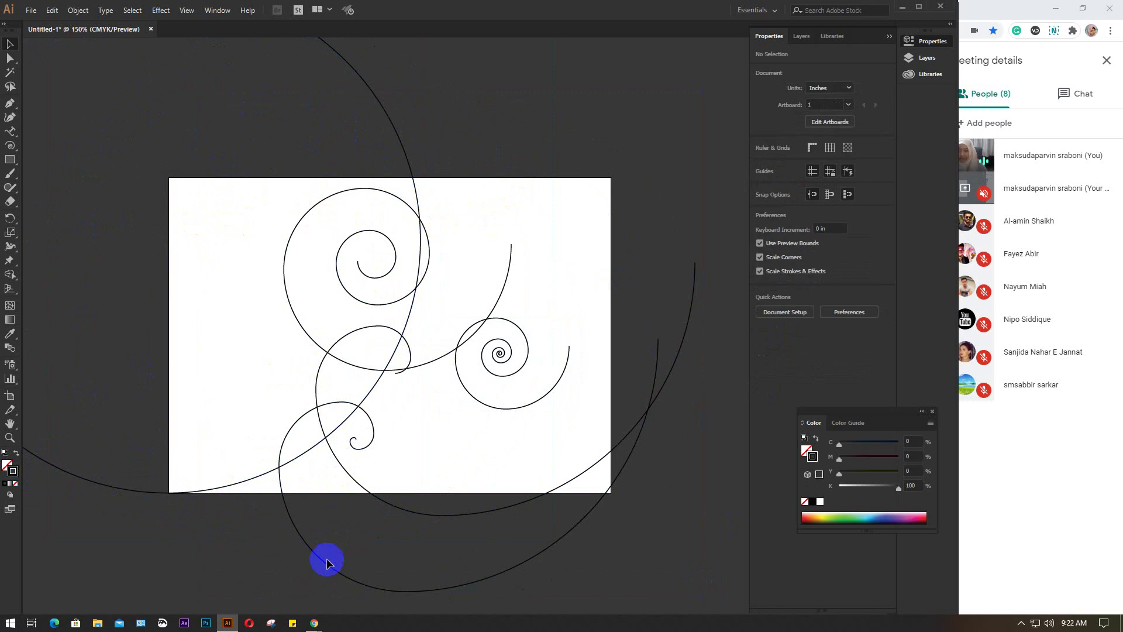
left_click(327, 564)
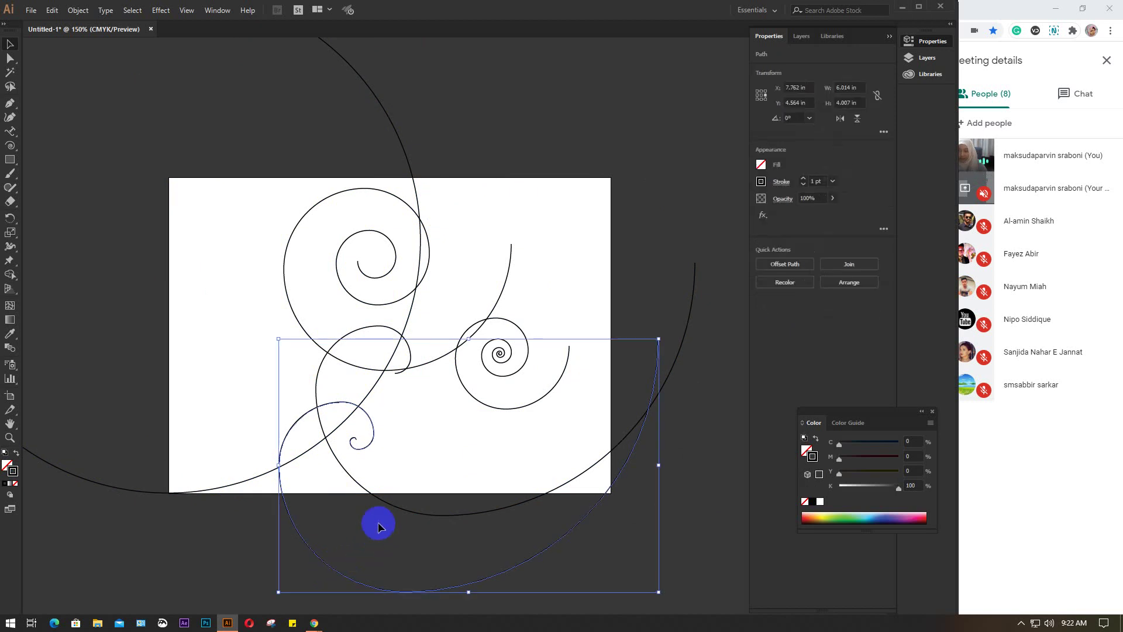
left_click(395, 513)
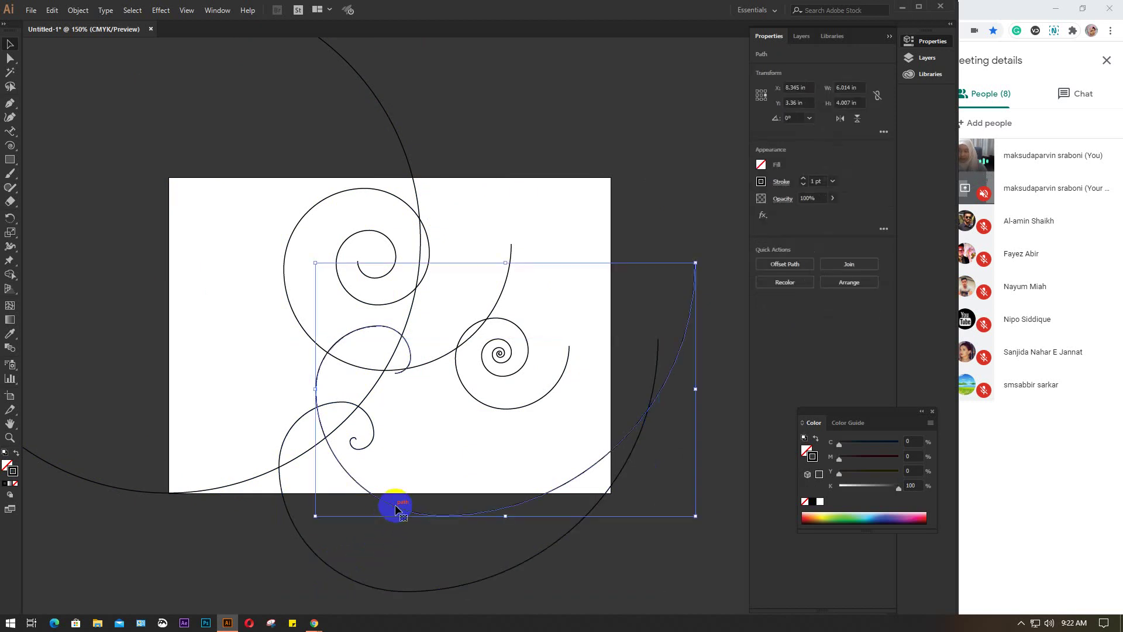
left_click(319, 203)
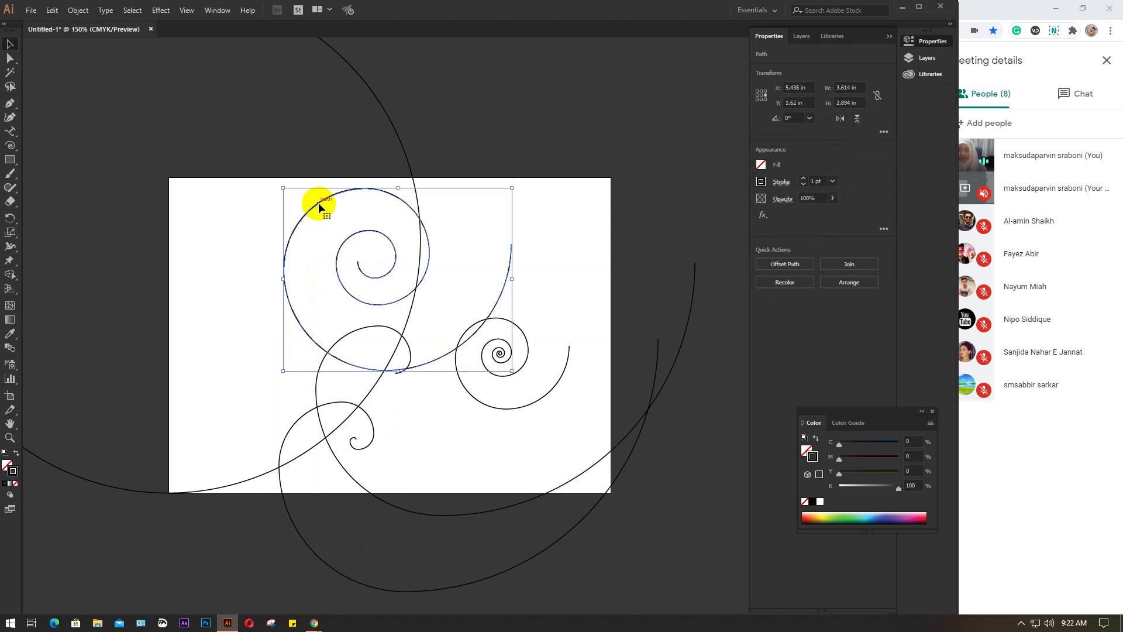
left_click(524, 409)
scroll(501, 351, "up", 4)
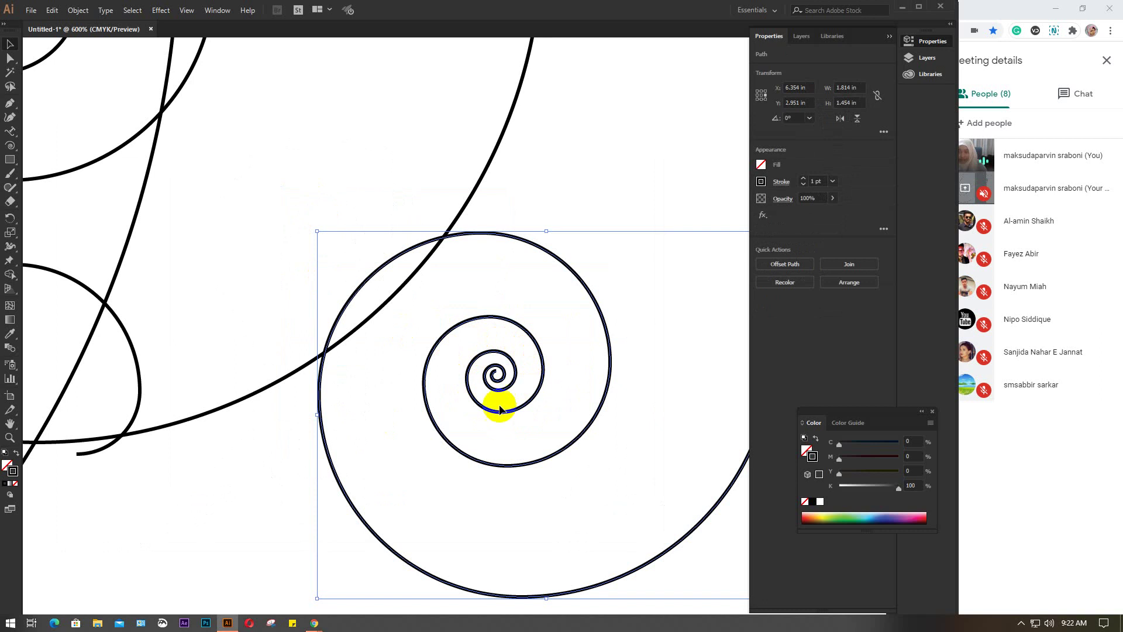
scroll(500, 408, "down", 2)
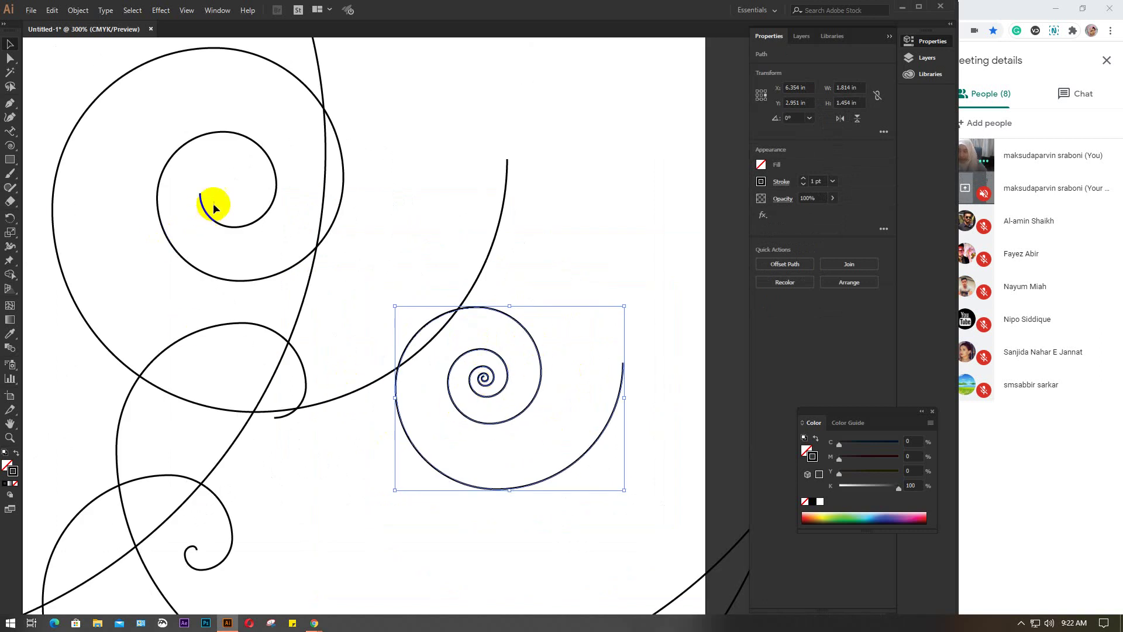
scroll(480, 386, "down", 3)
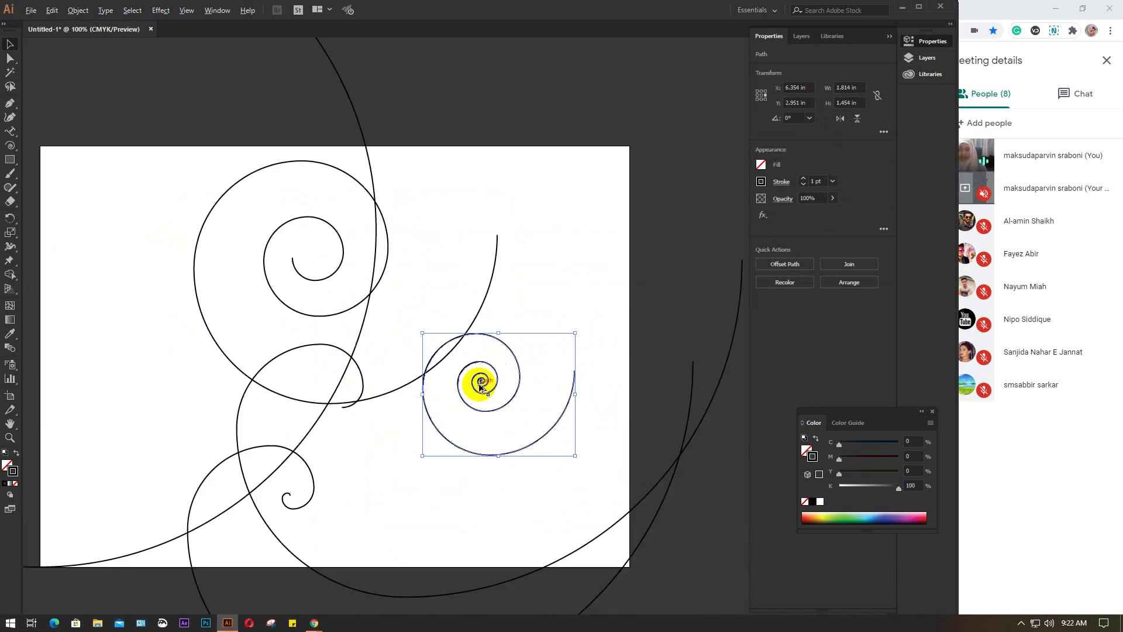
scroll(480, 387, "down", 1)
Delete all the spirals to clear the artboard
left_click_drag(258, 174, 549, 565)
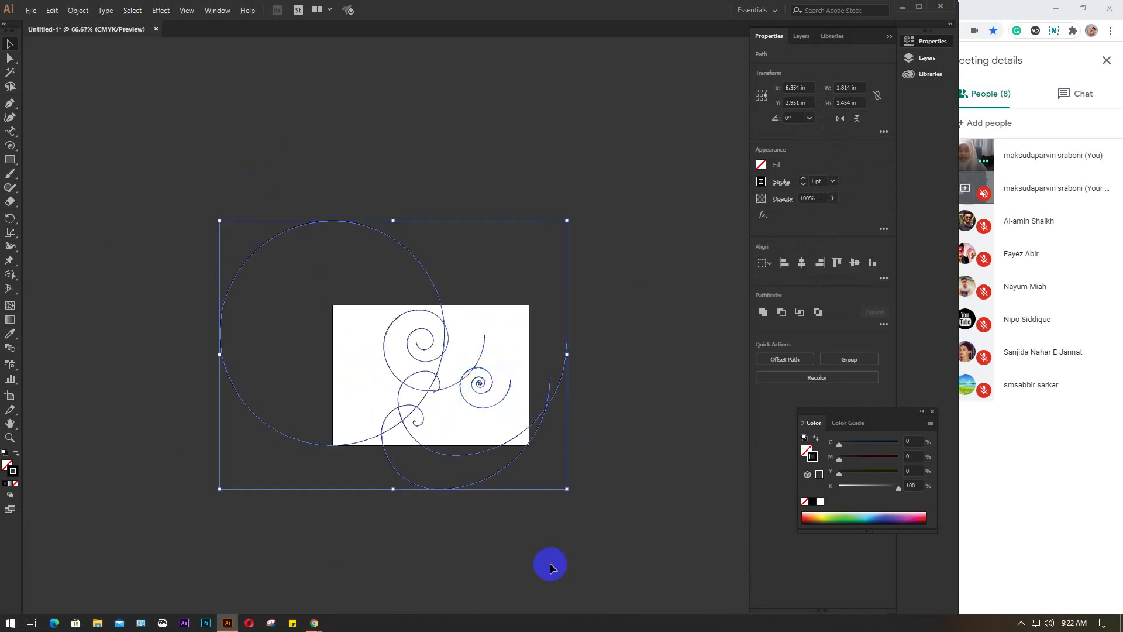
key("Delete")
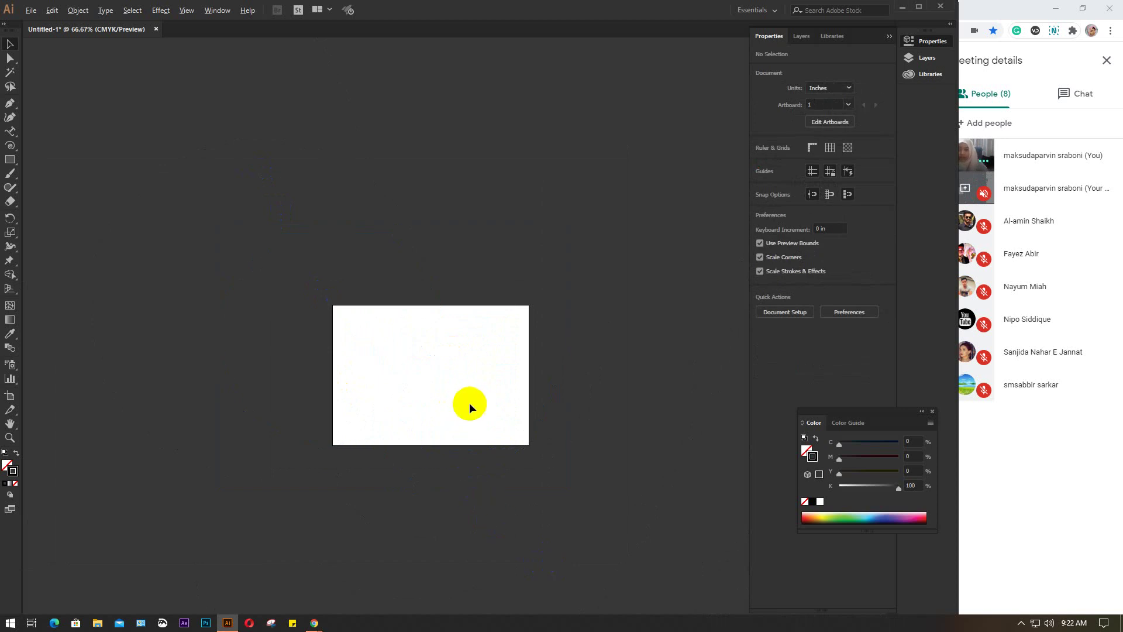
scroll(469, 403, "up", 2)
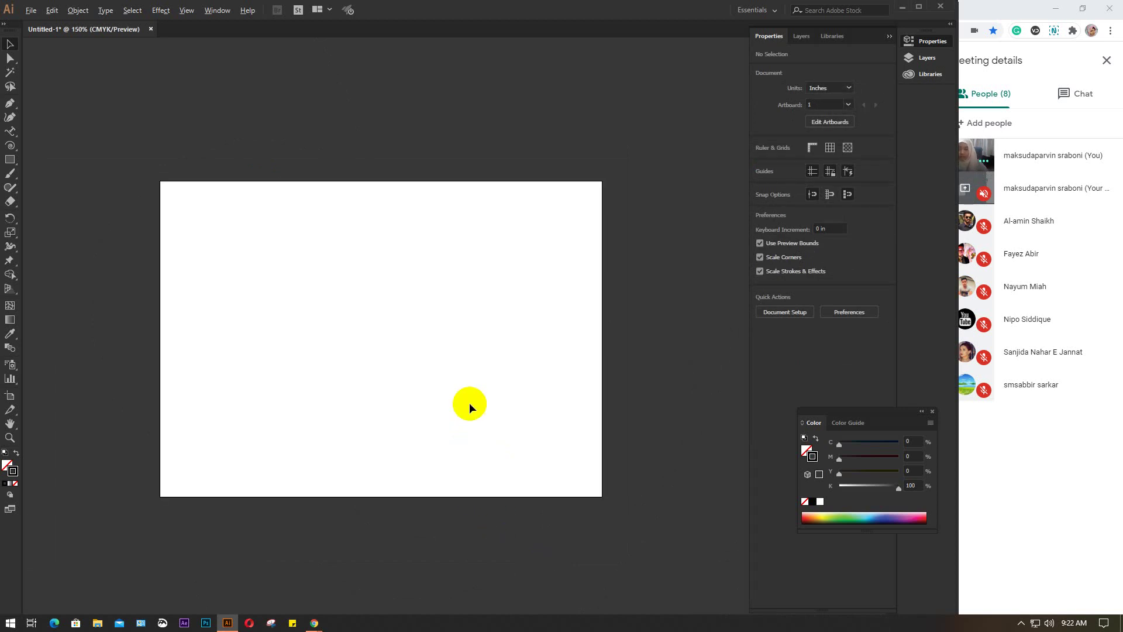
Draw a closed rectangle about 4.67 by 2.61 in from four separate straight lines with the Line Segment tool
left_click(10, 147)
left_click_drag(9, 149, 62, 190)
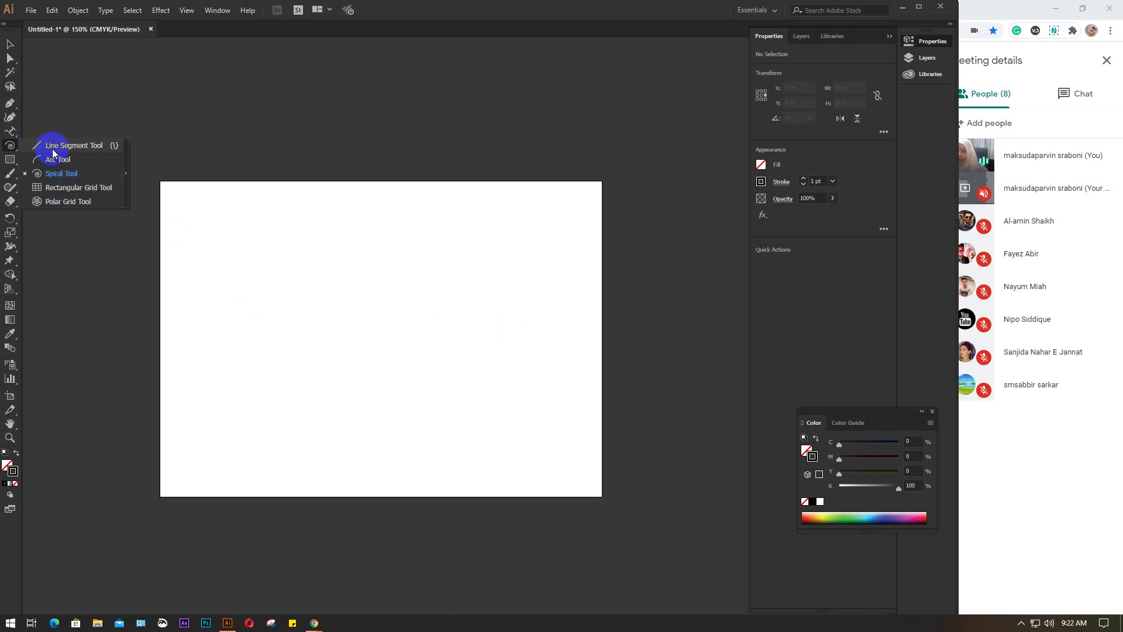
left_click(81, 147)
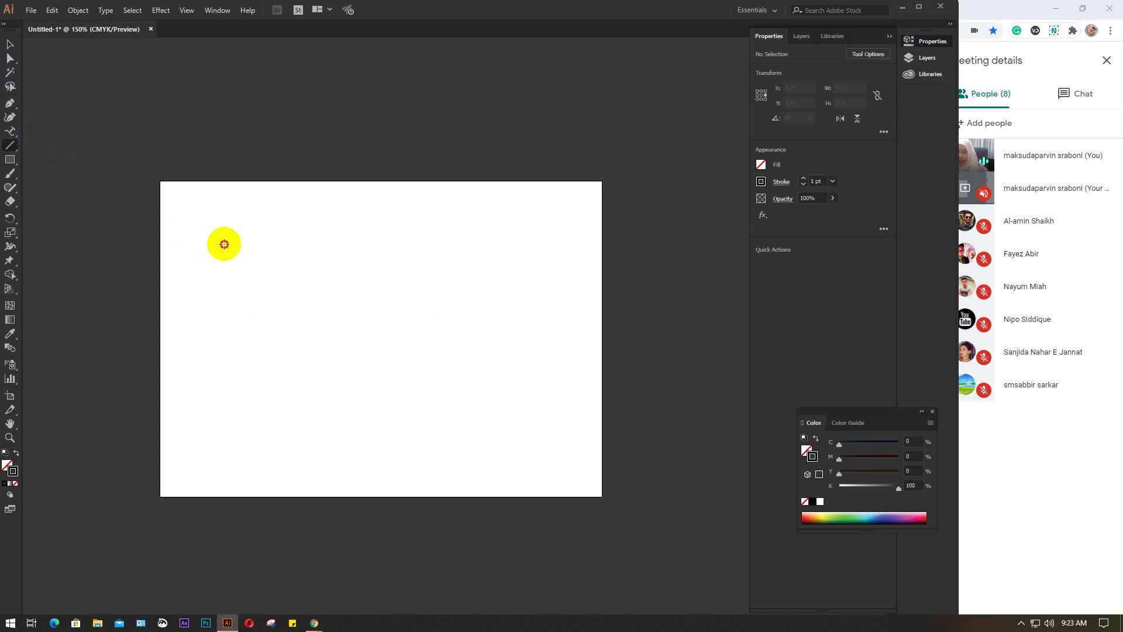
left_click_drag(224, 244, 519, 244)
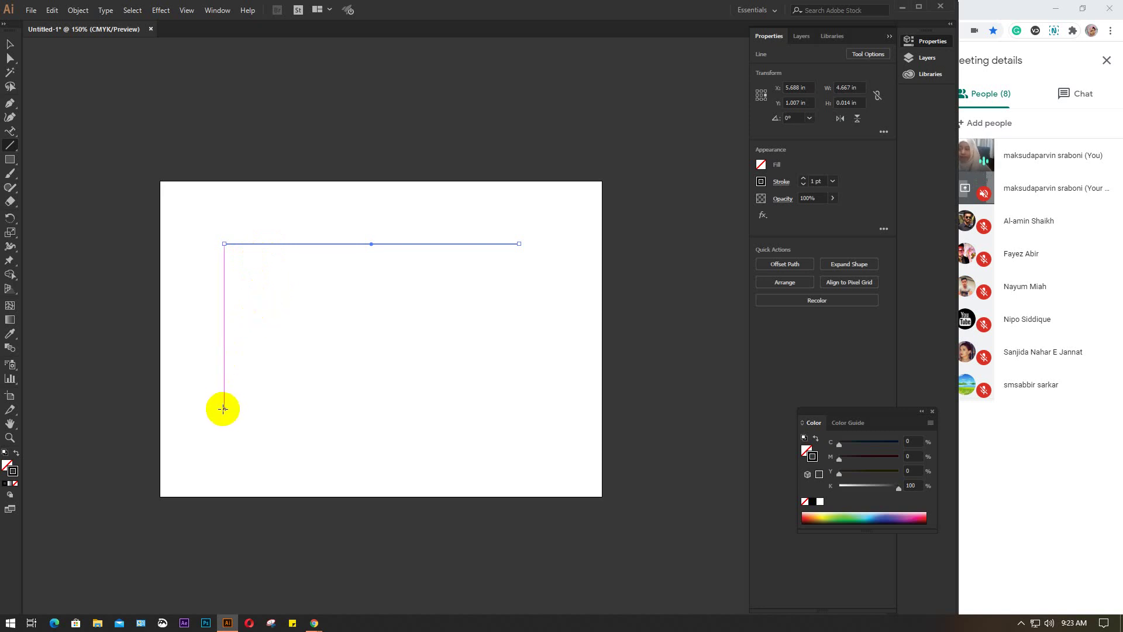
left_click_drag(222, 409, 224, 244)
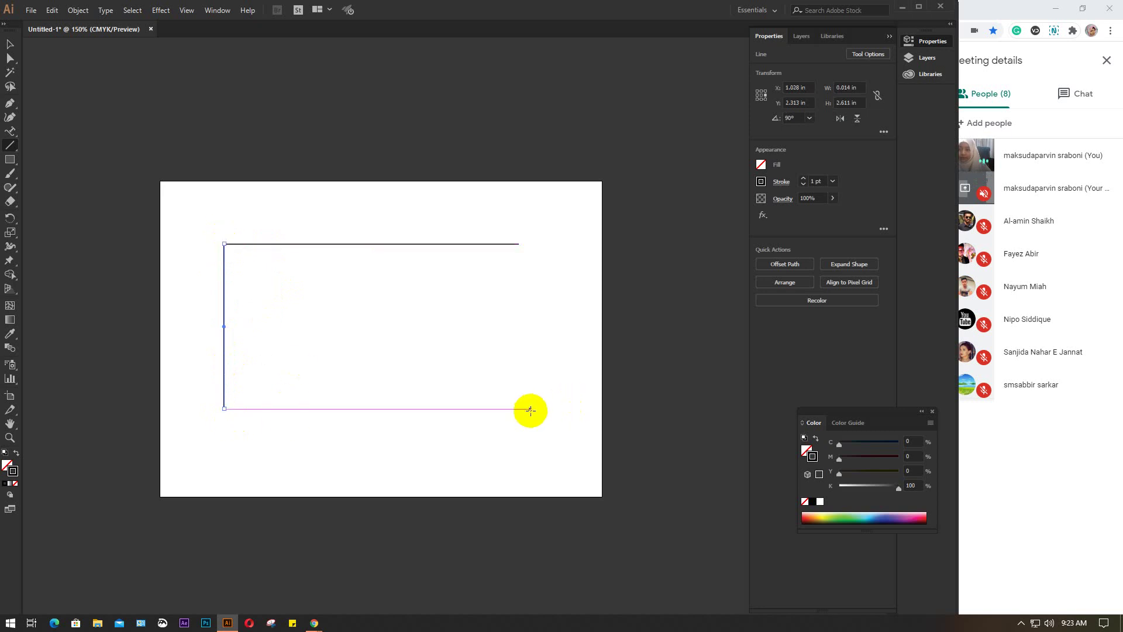
left_click_drag(518, 408, 224, 408)
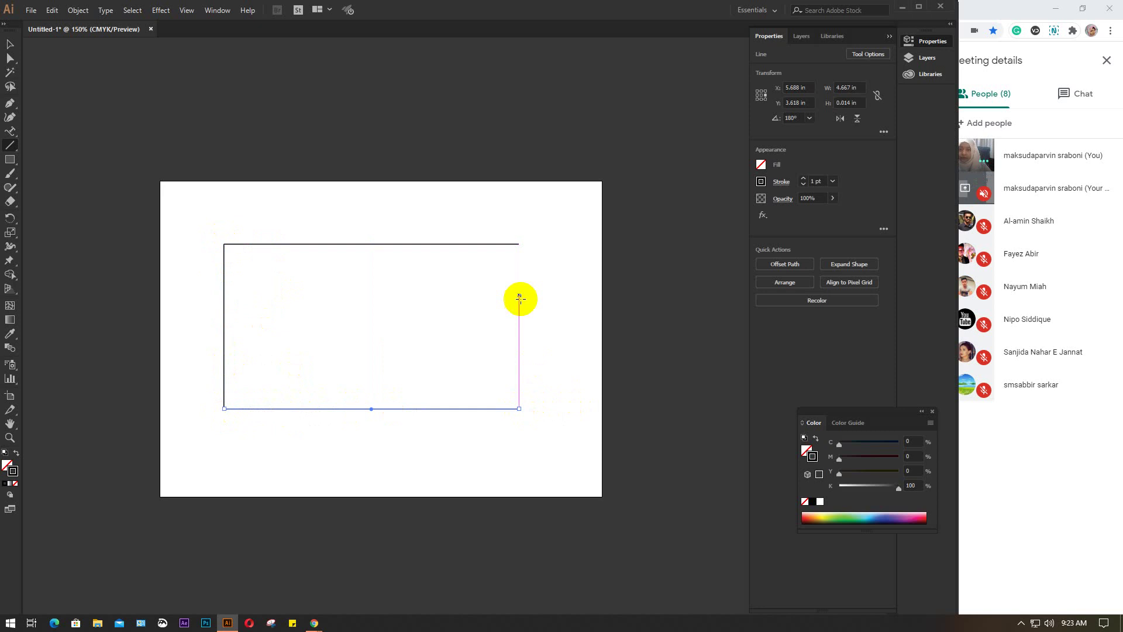
left_click_drag(518, 244, 519, 408)
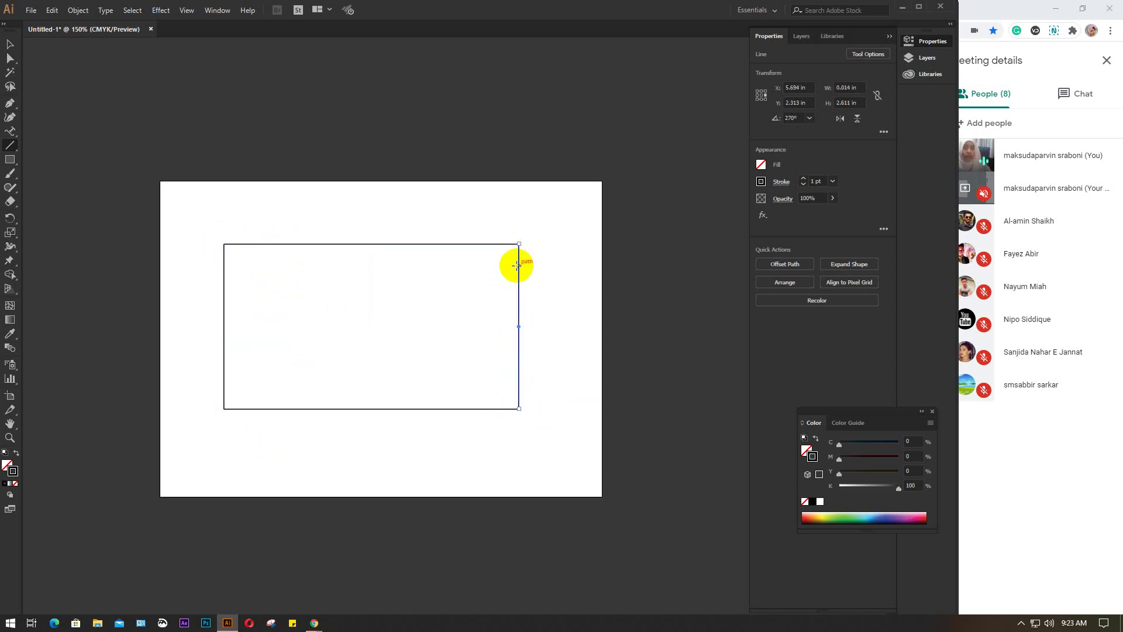
key("v")
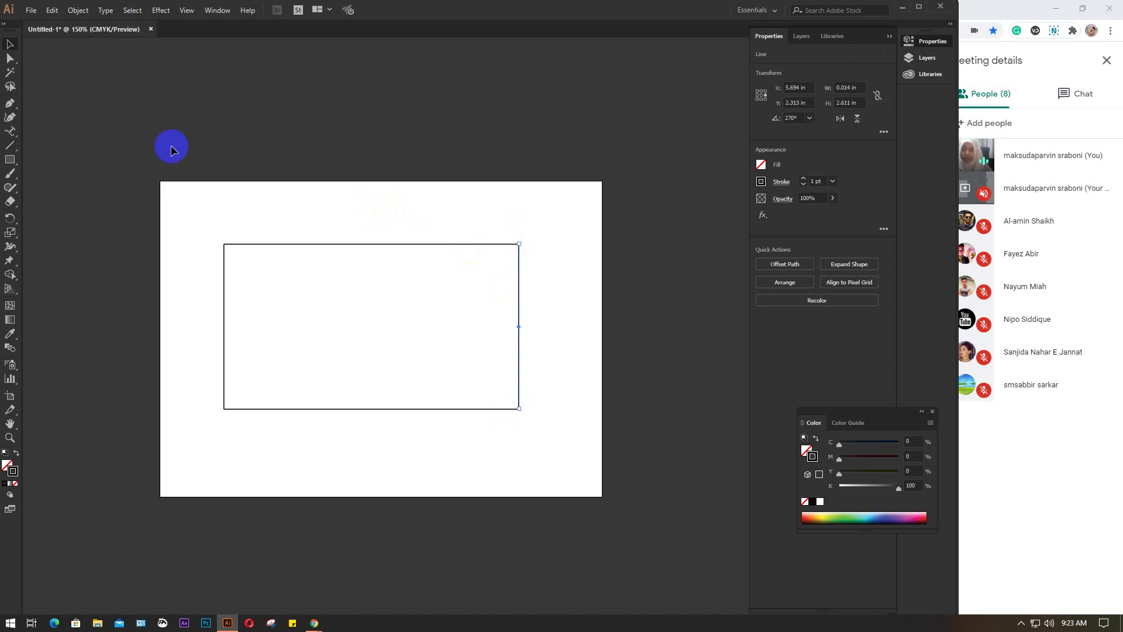
Delete the four lines forming the rectangle and pick the Rectangular Grid tool
left_click_drag(206, 213, 558, 440)
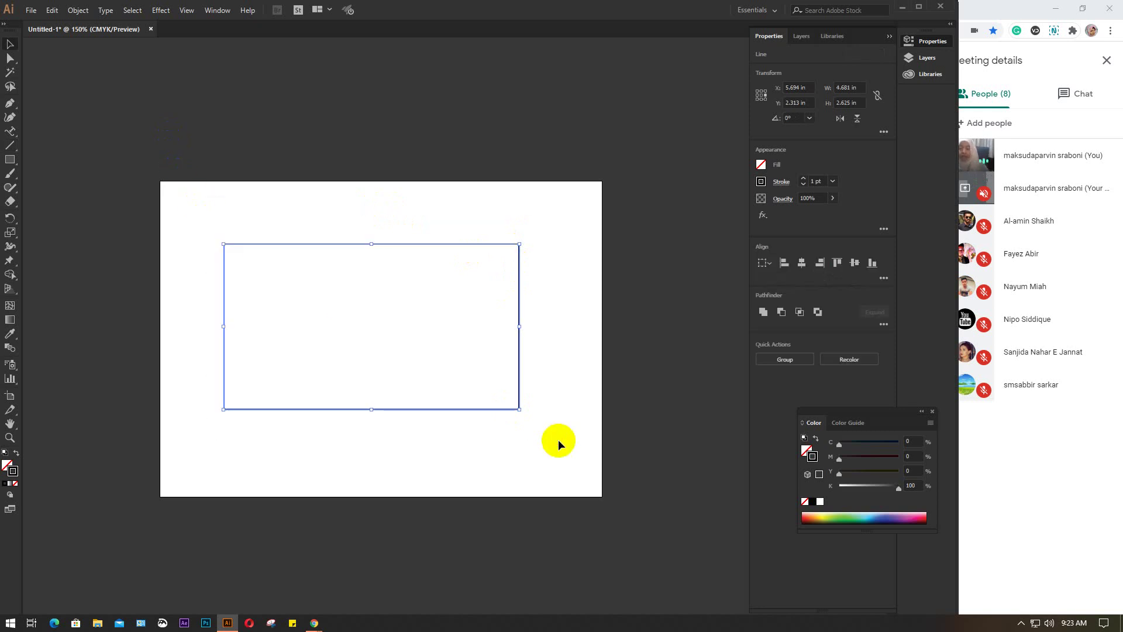
left_click(558, 440)
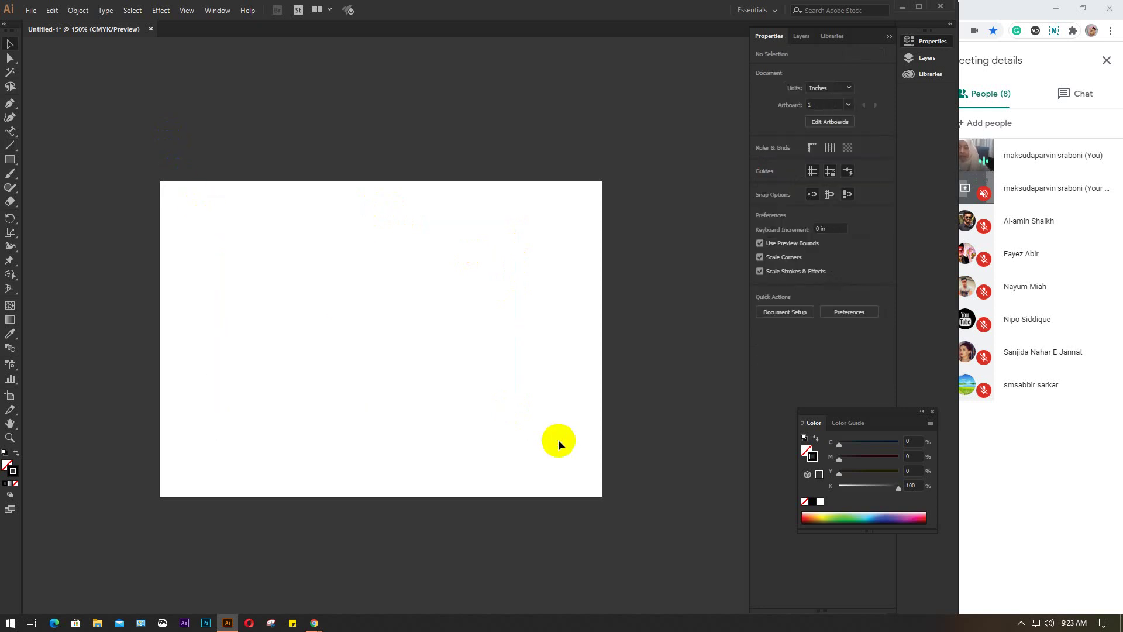
left_click(10, 145)
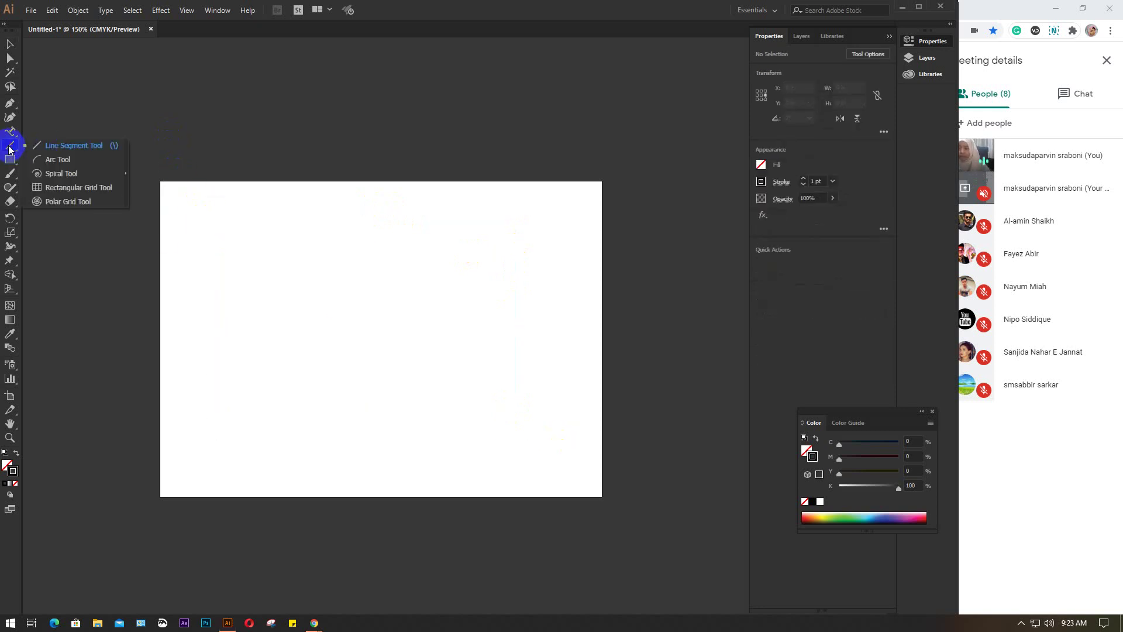
left_click(78, 191)
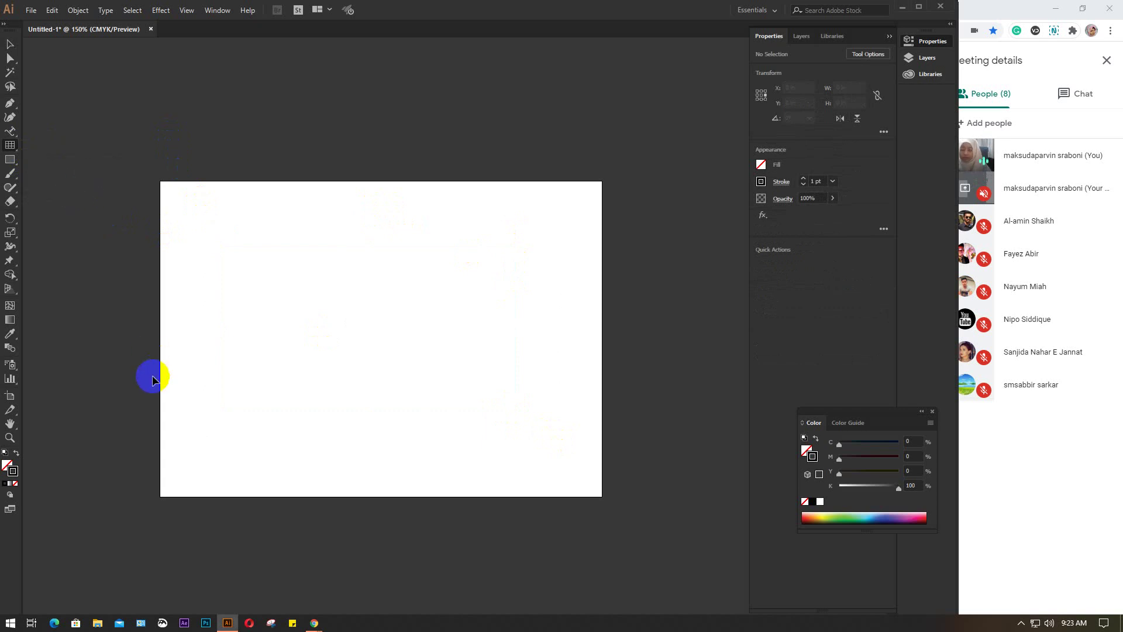
Show the rulers and place two vertical guides at about 0.99 in and 1.64 in
key("ctrl+r")
left_click_drag(25, 298, 221, 313)
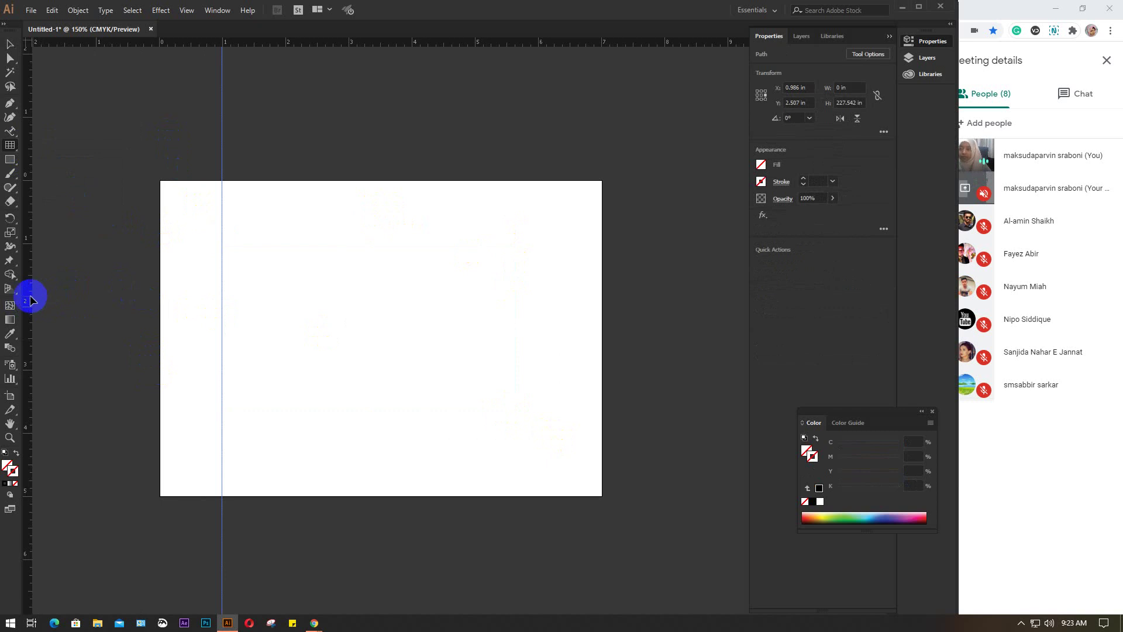
left_click_drag(31, 299, 262, 310)
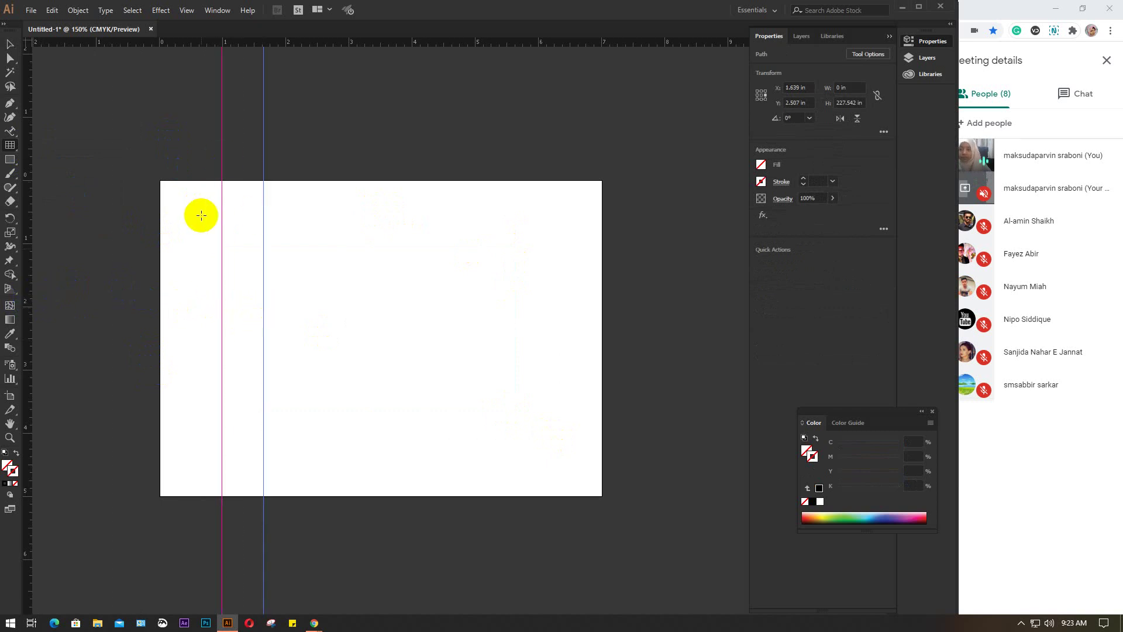
Delete both vertical guides from the document
left_click_drag(205, 125, 195, 122)
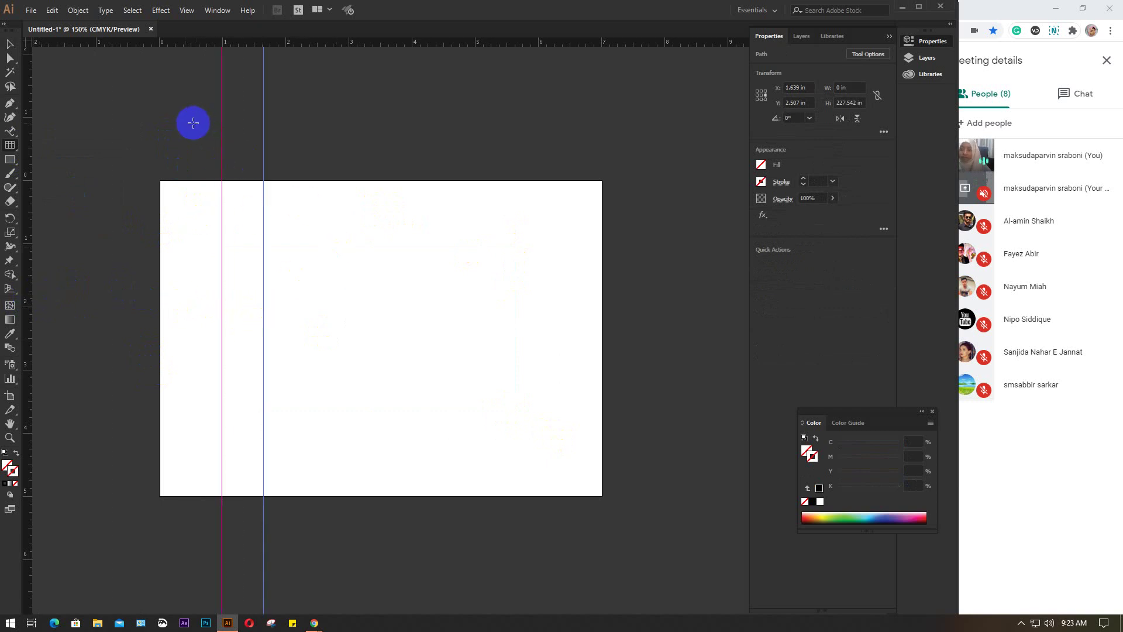
left_click(11, 44)
left_click_drag(147, 88, 306, 148)
key("Delete")
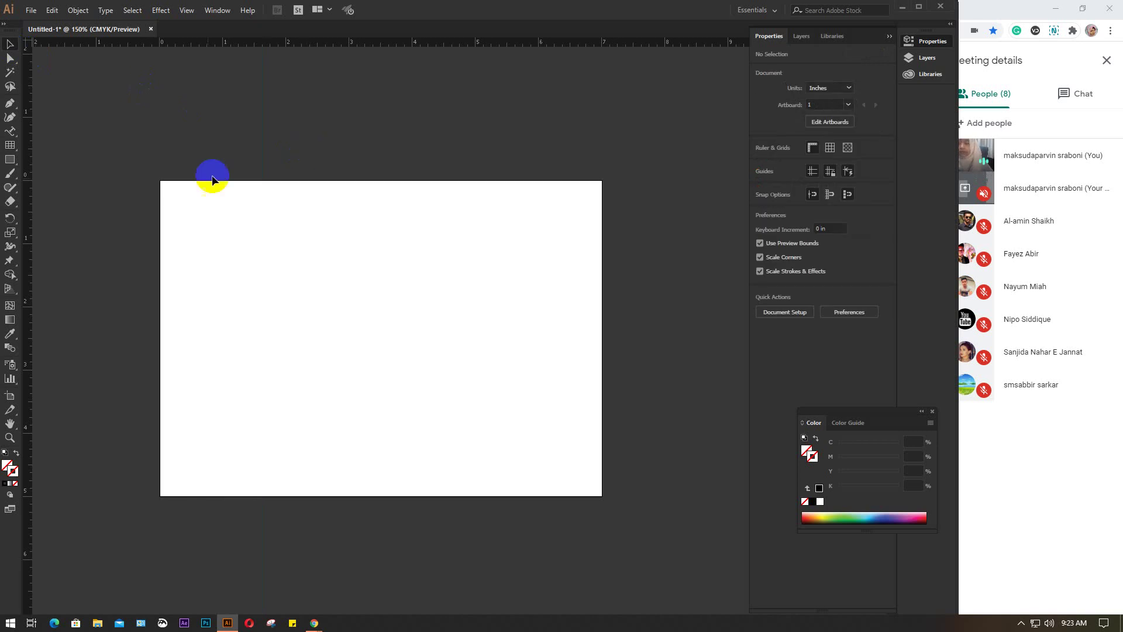
Draw a rectangular grid about 4.06 by 3.15 in near the artboard's centre and give it a solid 1 pt black stroke
left_click(8, 146)
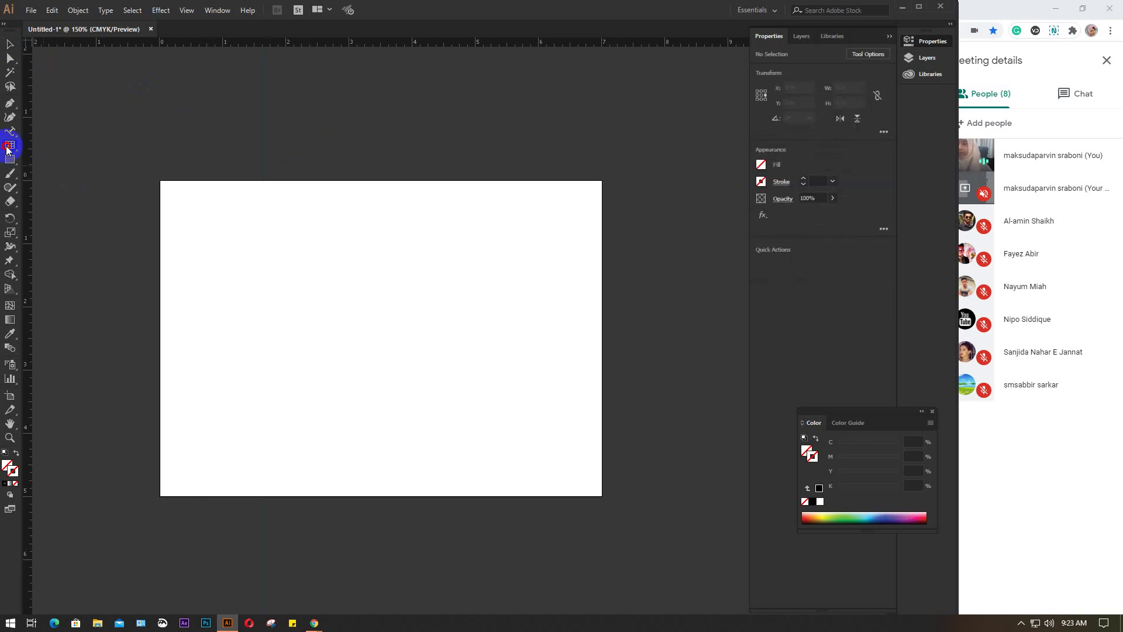
left_click_drag(6, 148, 94, 188)
left_click_drag(265, 250, 521, 449)
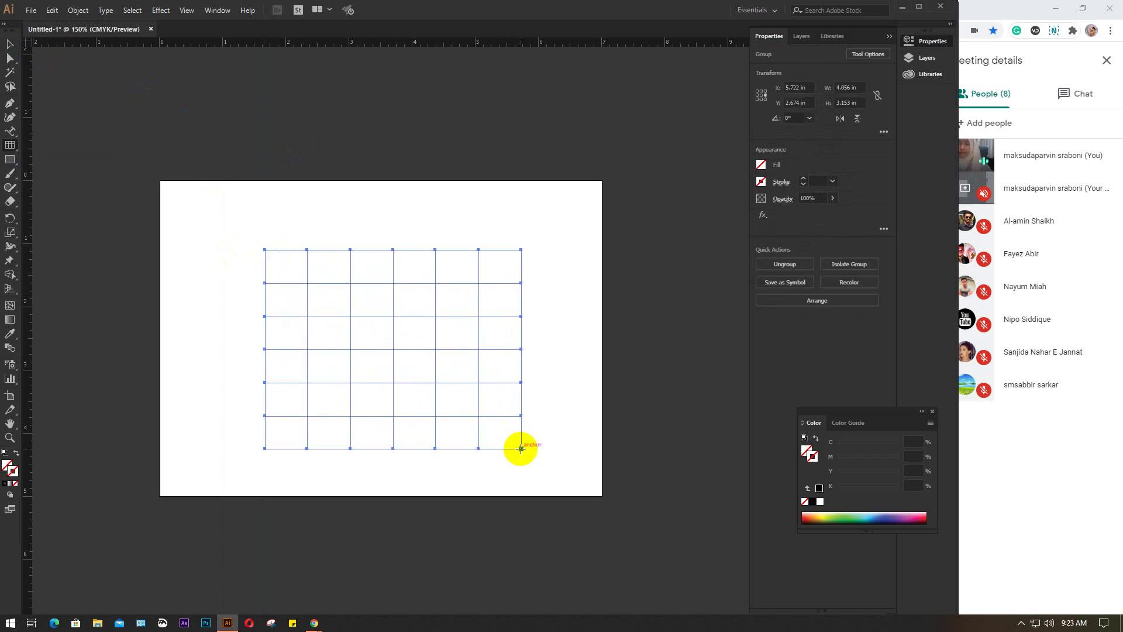
left_click(5, 485)
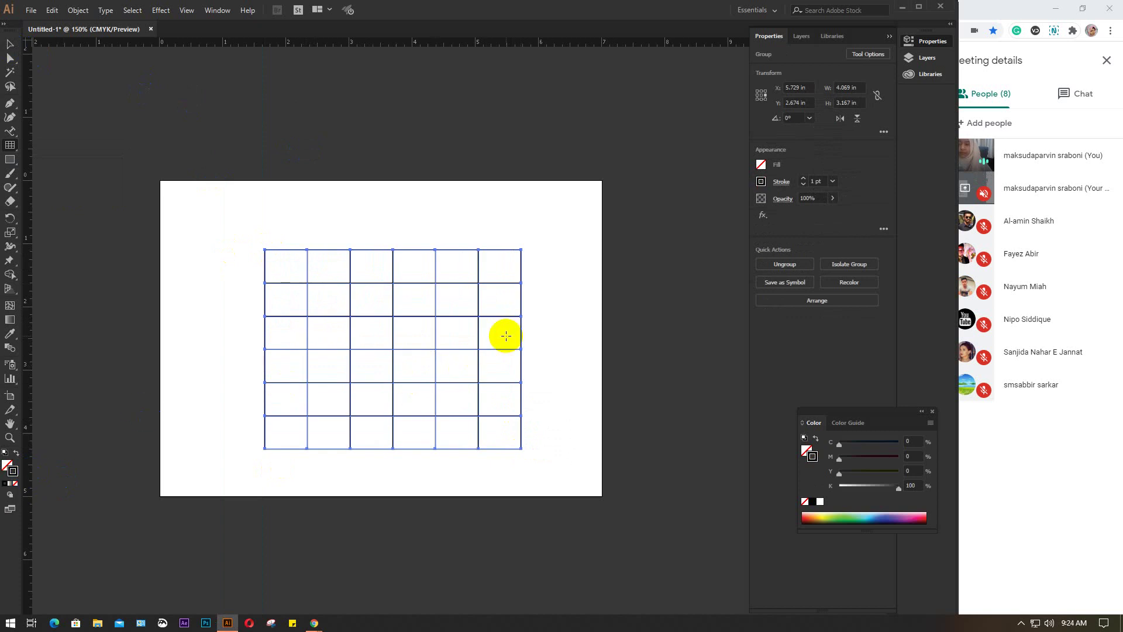
Draw a tall narrow grid about 1.03 by 3.78 in beside the first one and a wide flat grid about 4.61 by 0.85 in above it
left_click_drag(185, 204, 250, 442)
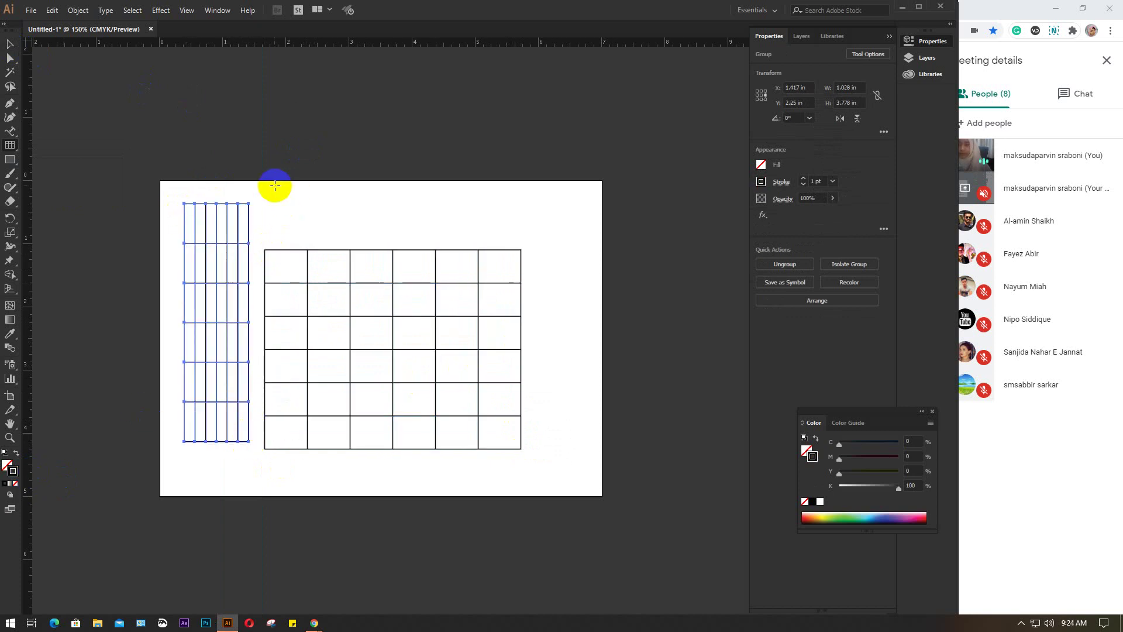
left_click_drag(273, 186, 565, 238)
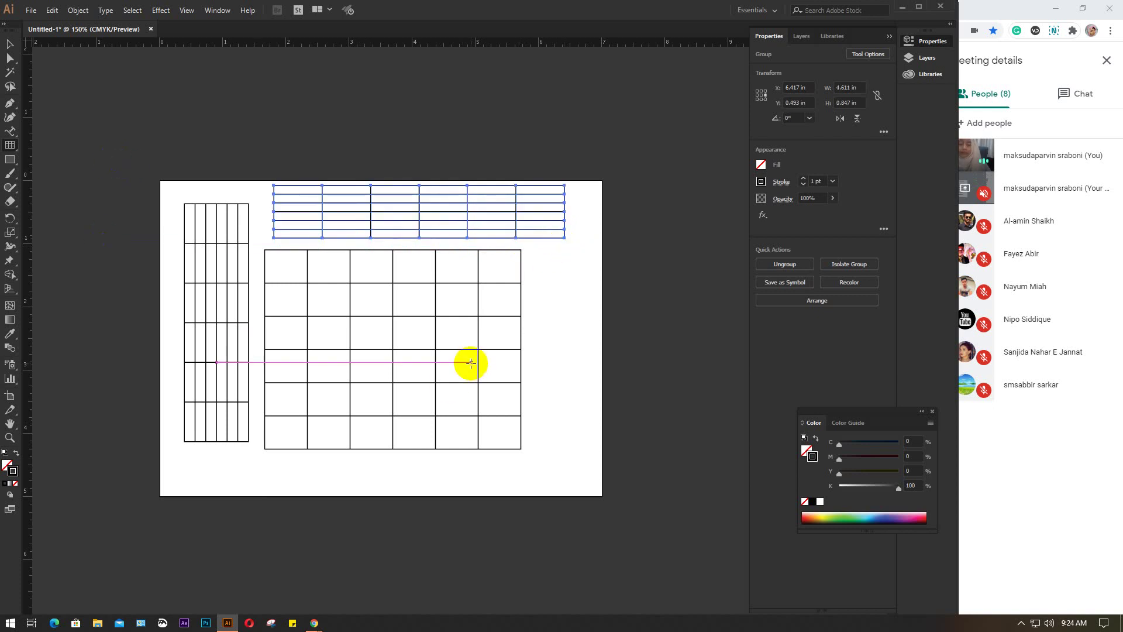
Delete all three rectangular grids to clear the artboard
key("v")
left_click_drag(158, 179, 581, 475)
key("Delete")
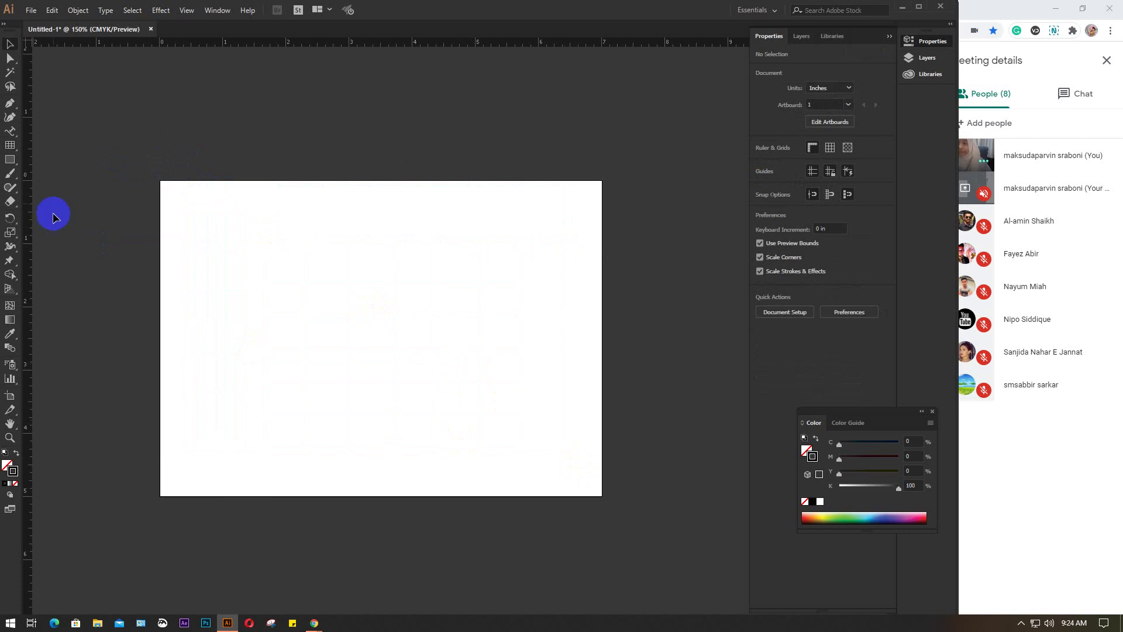
Draw a rectangular grid about 5.10 by 3.93 in across the empty artboard and delete it
left_click(10, 147)
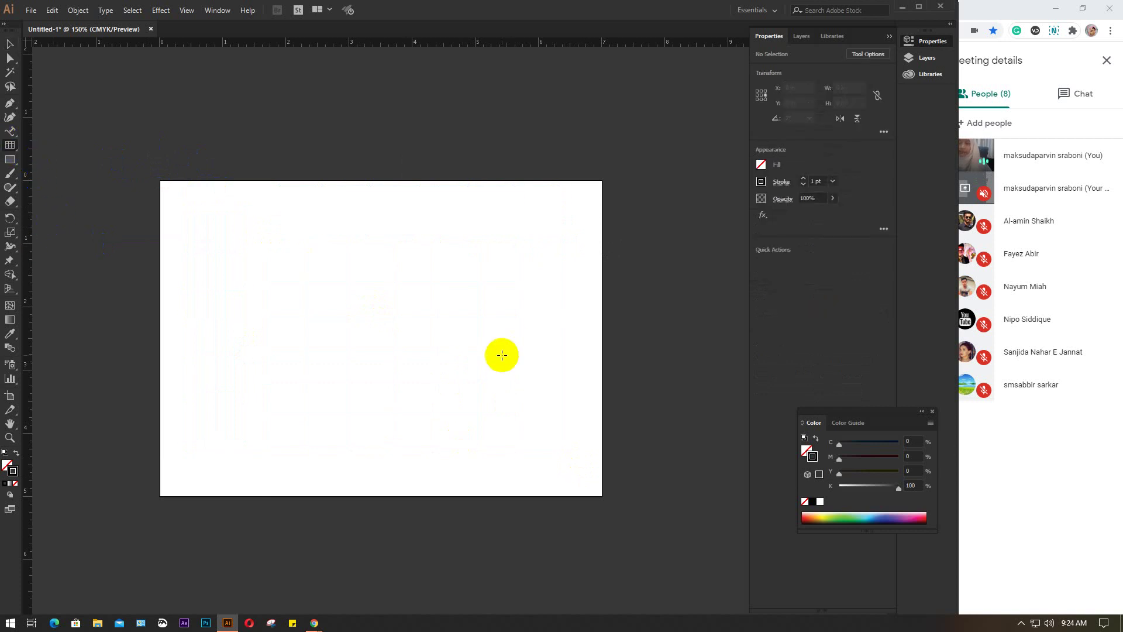
left_click(247, 226)
left_click(707, 402)
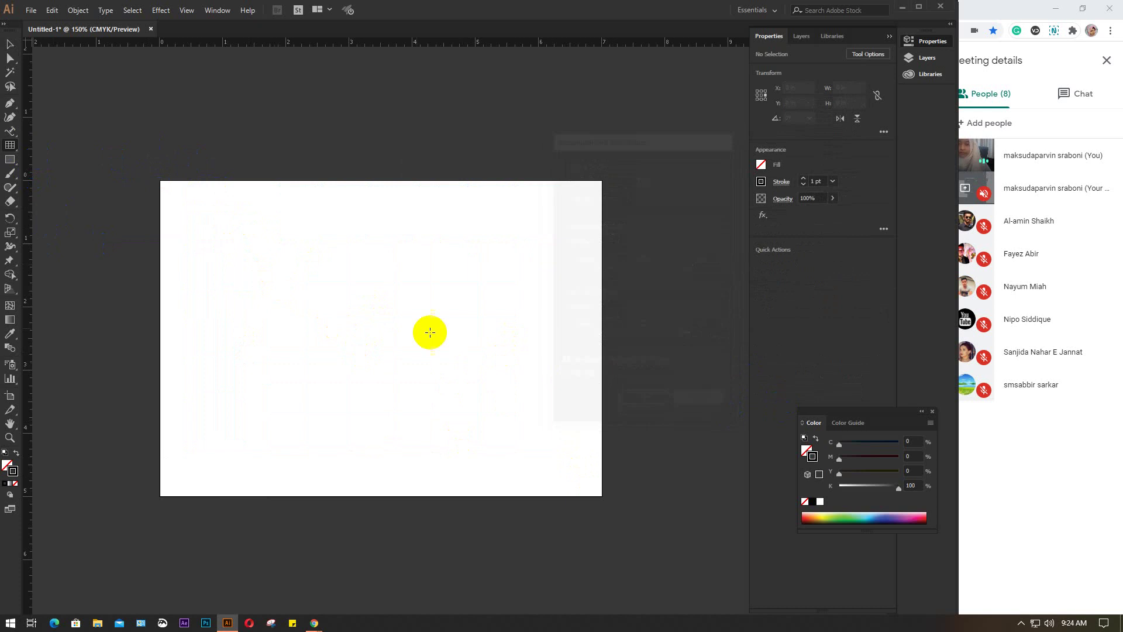
left_click_drag(230, 215, 551, 462)
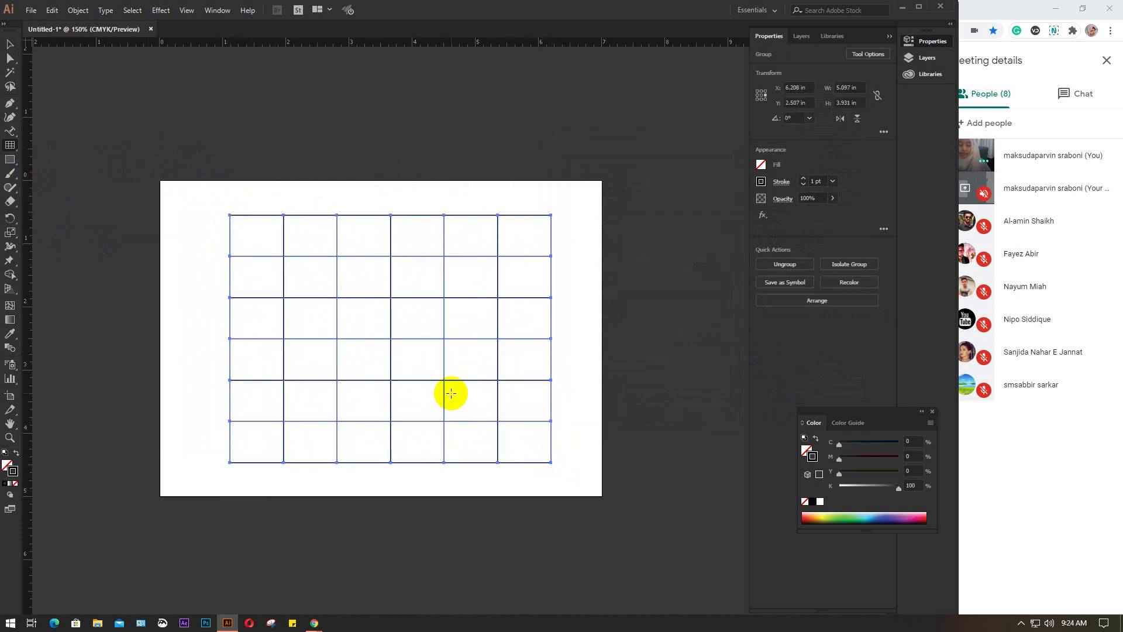
key("Delete")
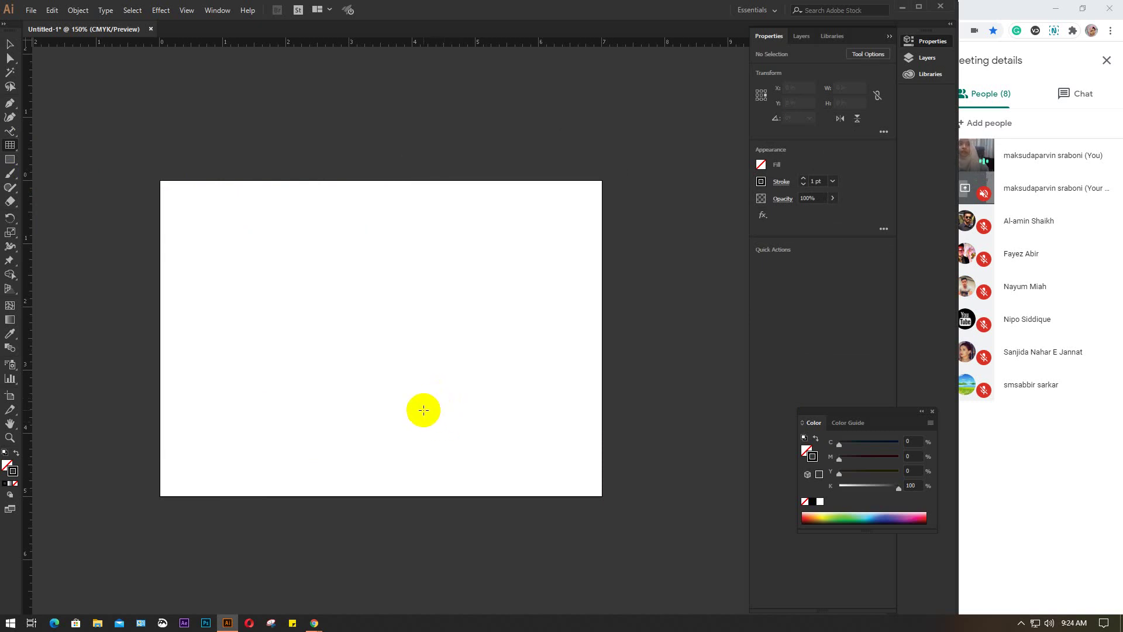
Draw another rectangular grid about 5.32 by 3.71 in and remove it again
left_click_drag(221, 223, 556, 455)
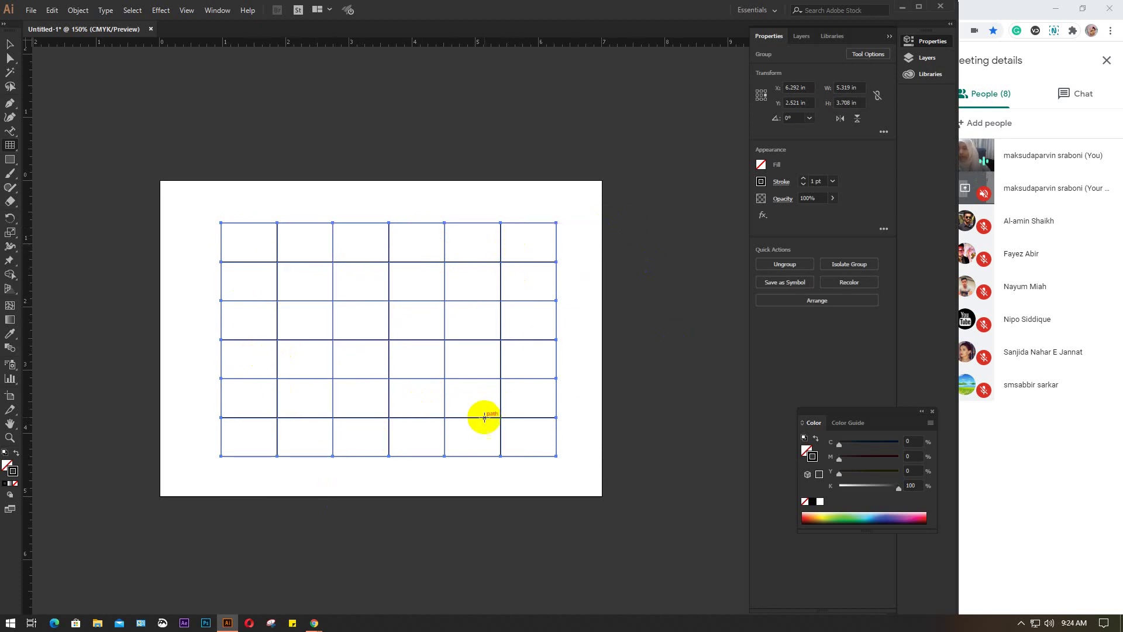
key("v")
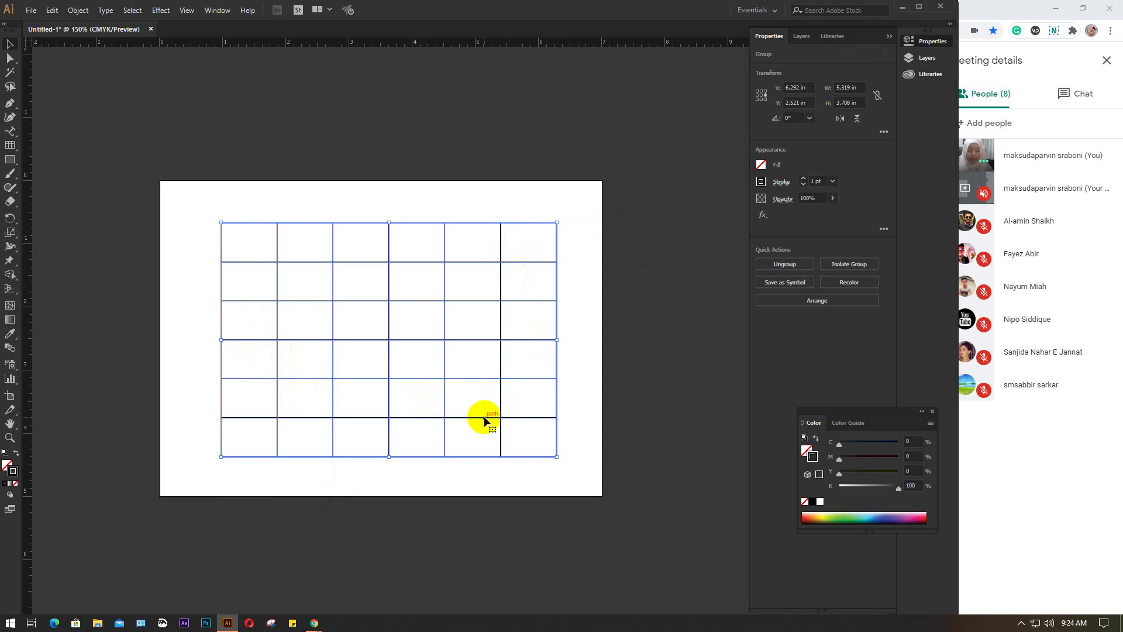
key("Delete")
Open the Rectangular Grid options and set the grid's width to 5 in and height to 4 in
left_click_drag(10, 145, 102, 185)
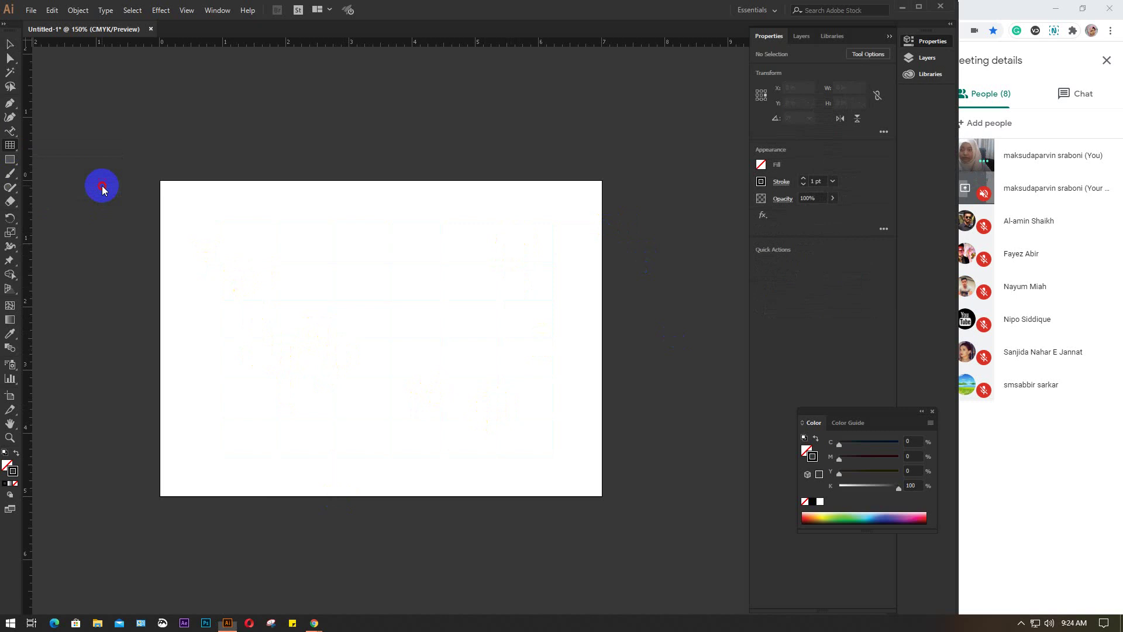
left_click(391, 353)
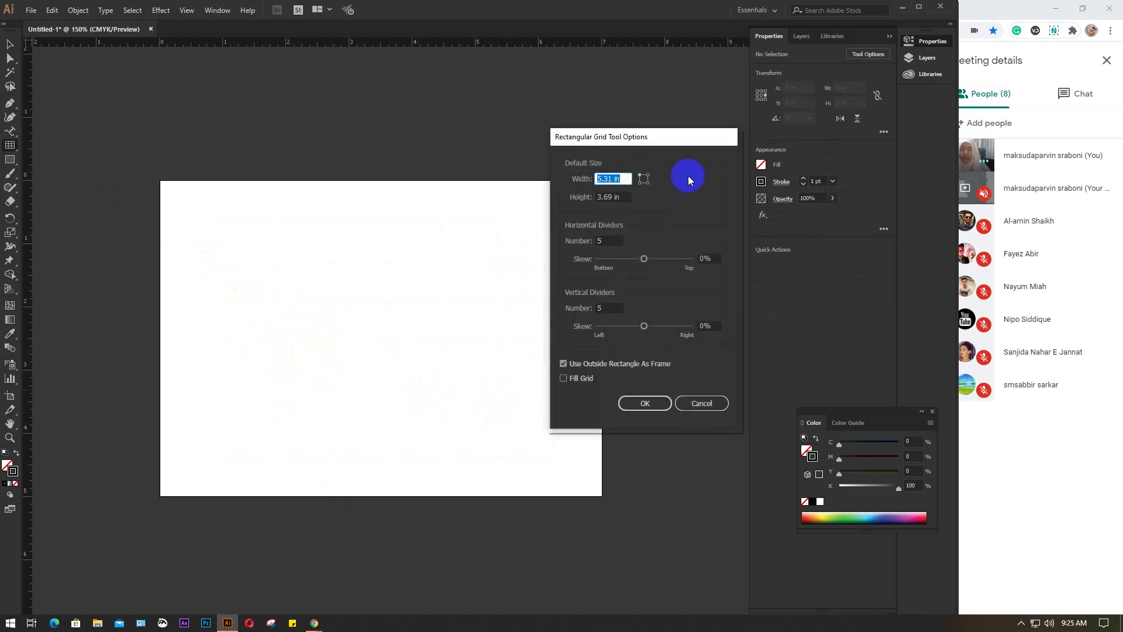
left_click_drag(702, 143, 651, 145)
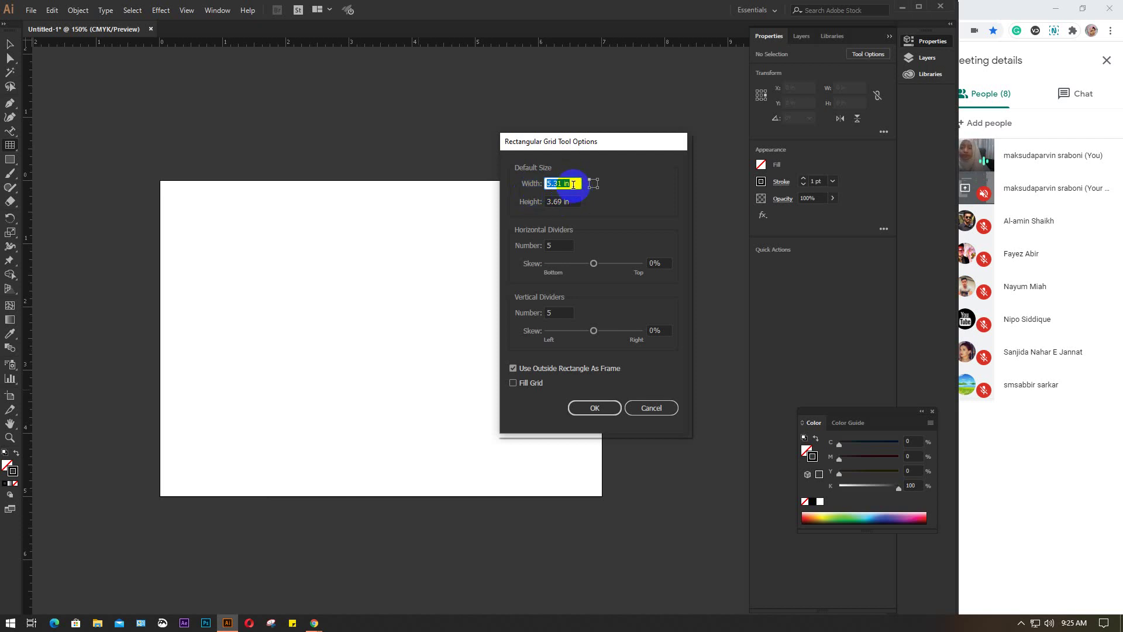
type("5")
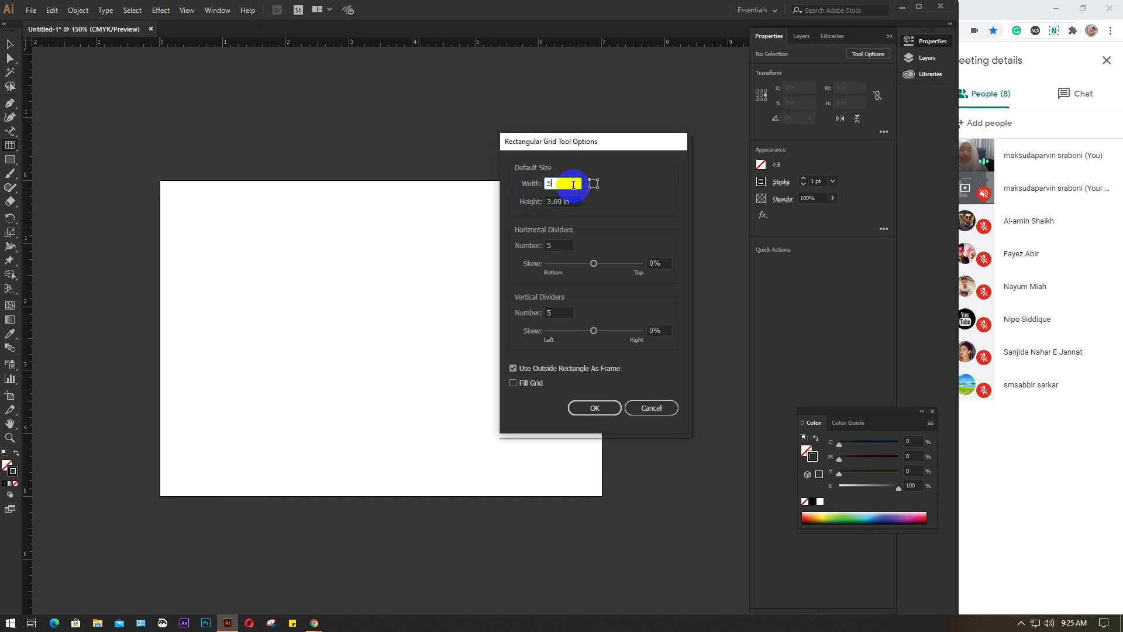
key("Tab")
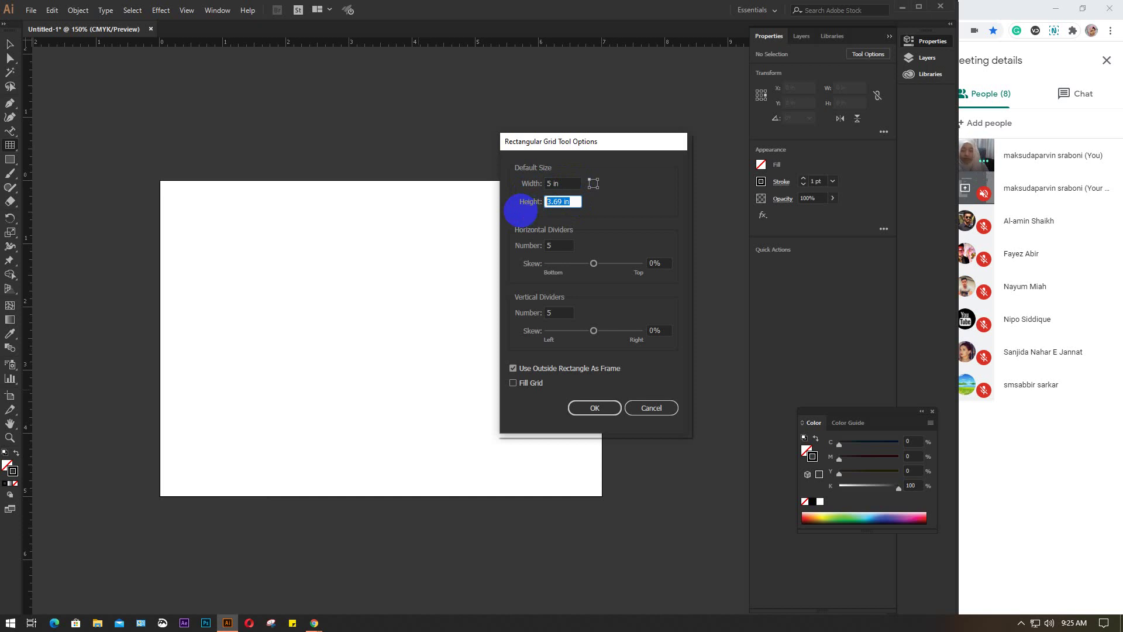
type("4")
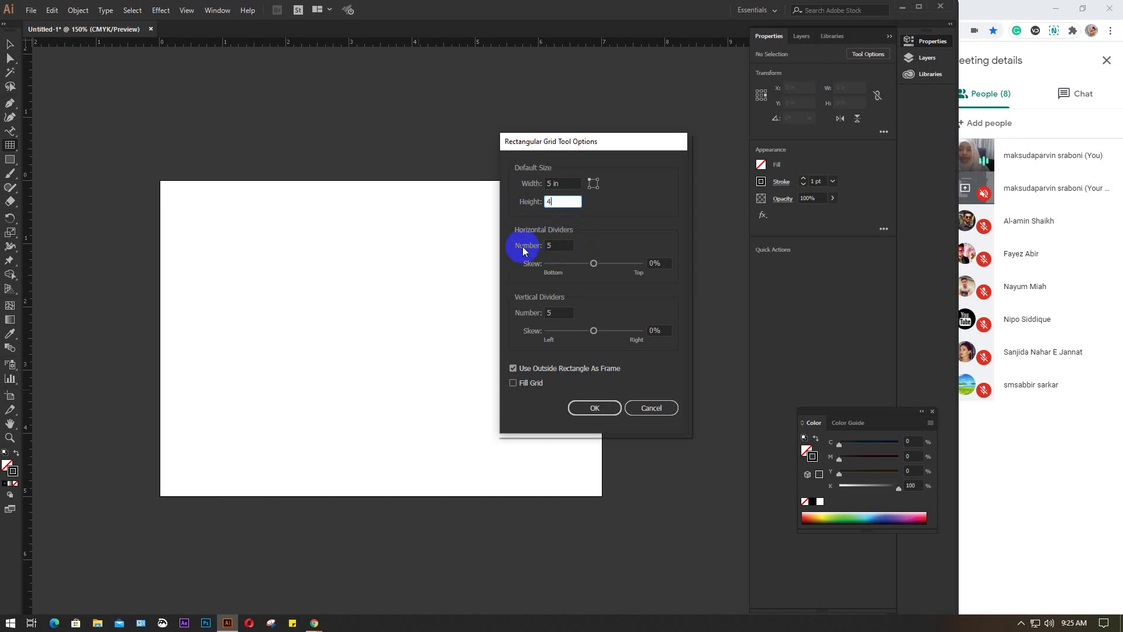
left_click(559, 244)
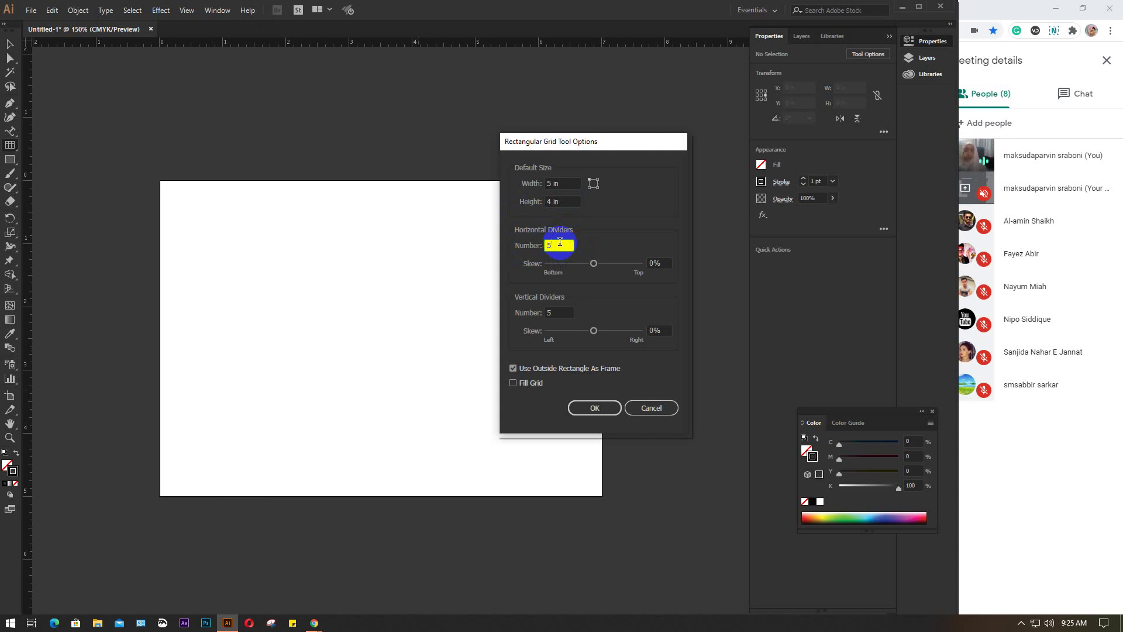
Switch to the Google Meet call to enlarge the presenter's own video, restore the participant view and return to Illustrator
double_click(1011, 17)
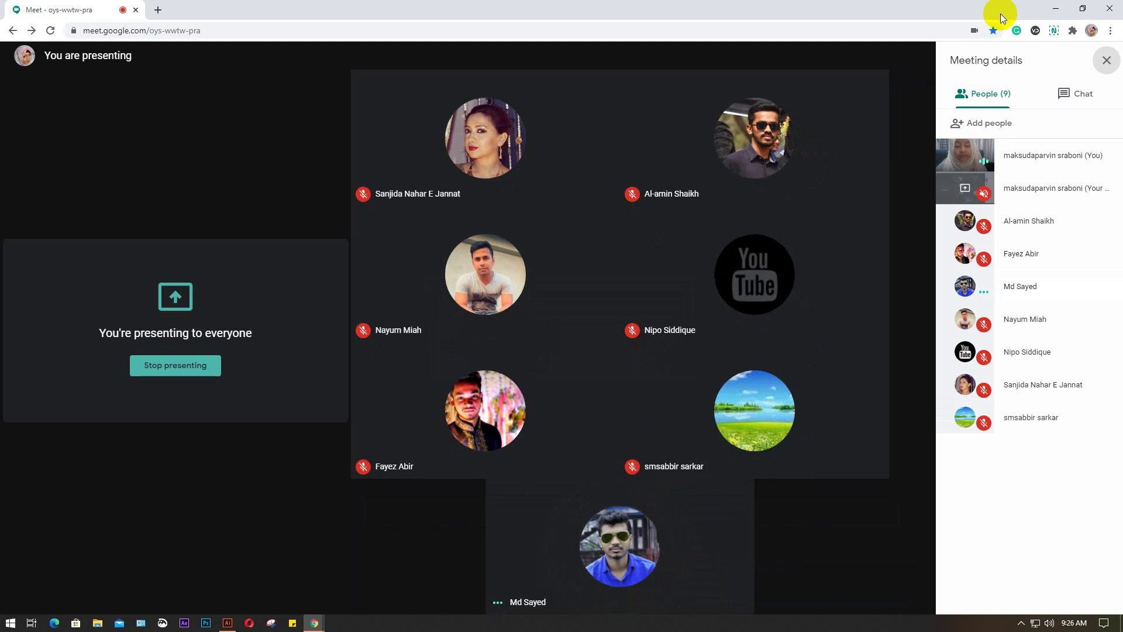
left_click(962, 155)
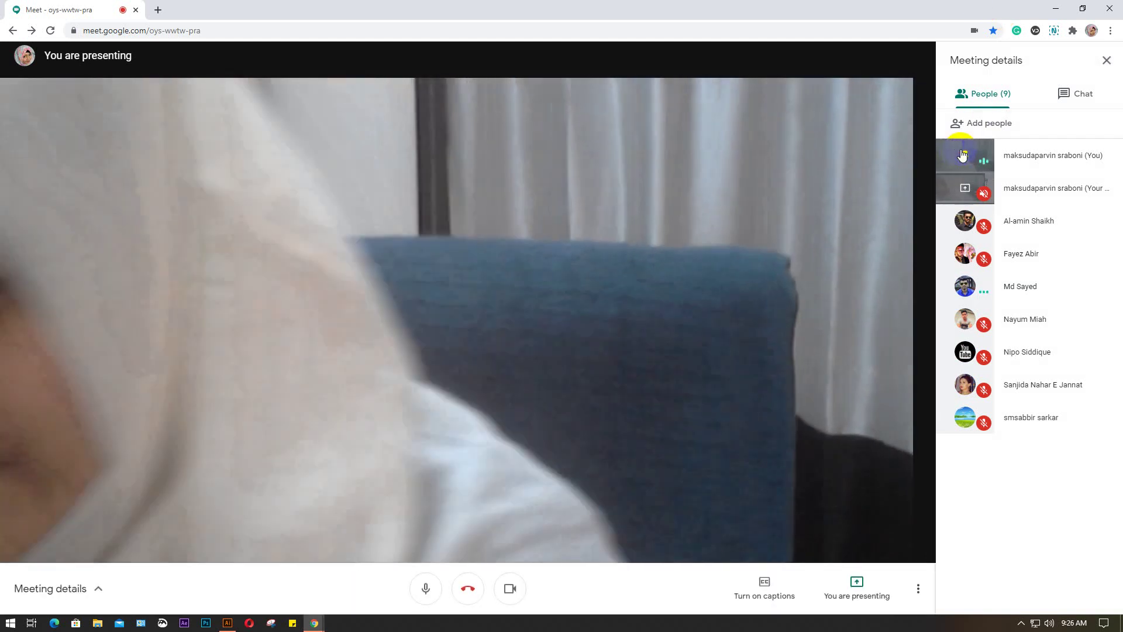
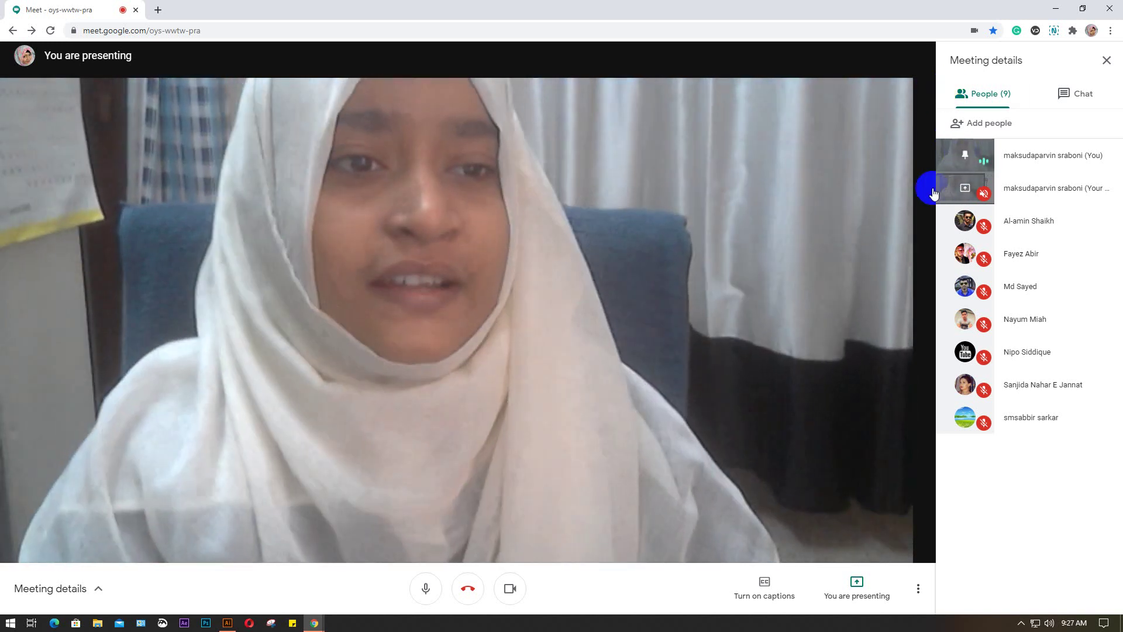
left_click(946, 162)
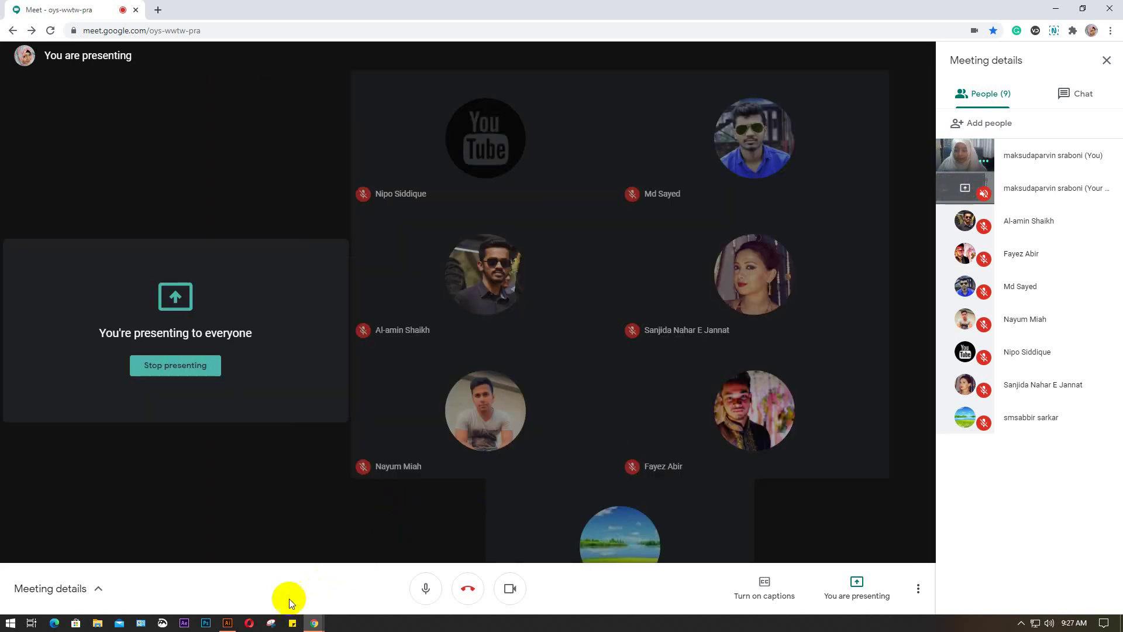
left_click(227, 622)
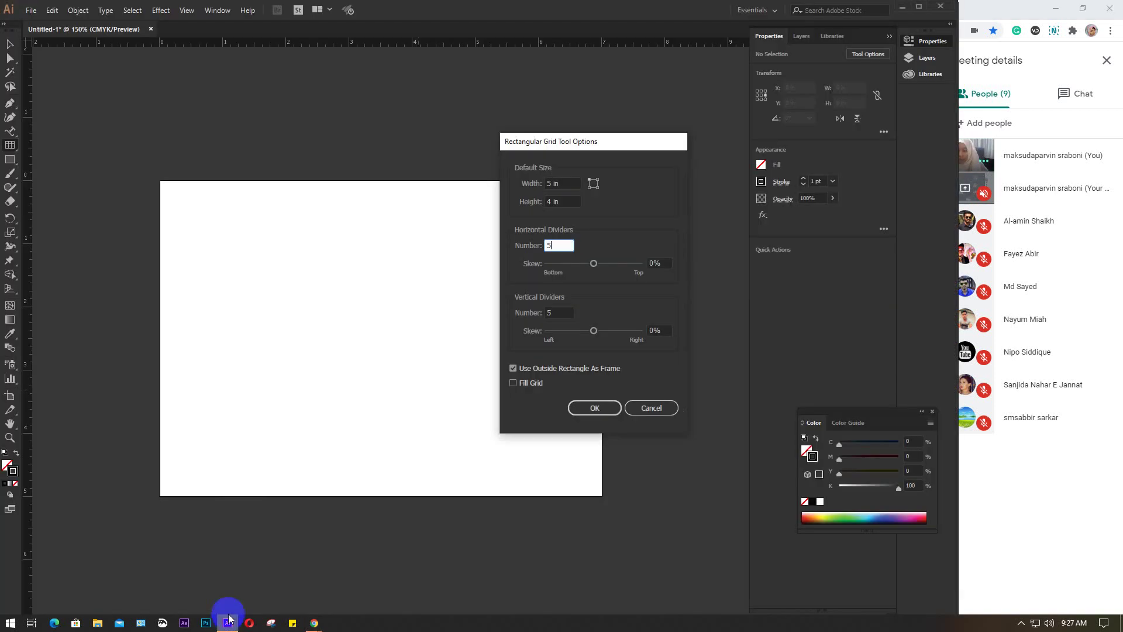
Set the number of horizontal dividers in the rectangular grid to 6
left_click(529, 258)
double_click(551, 244)
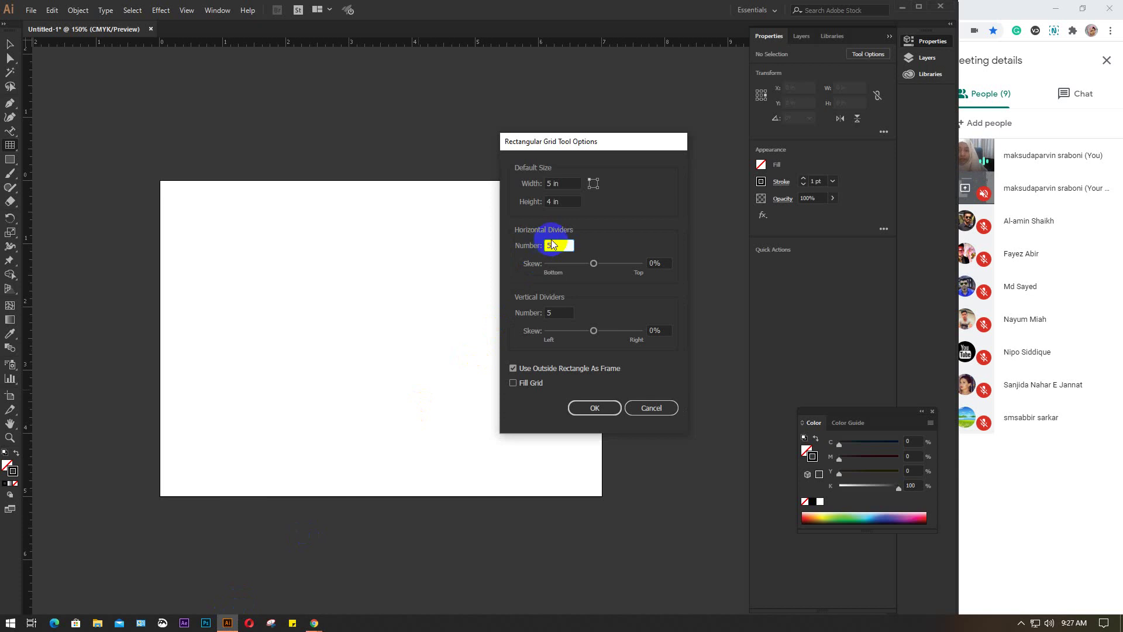
type("5")
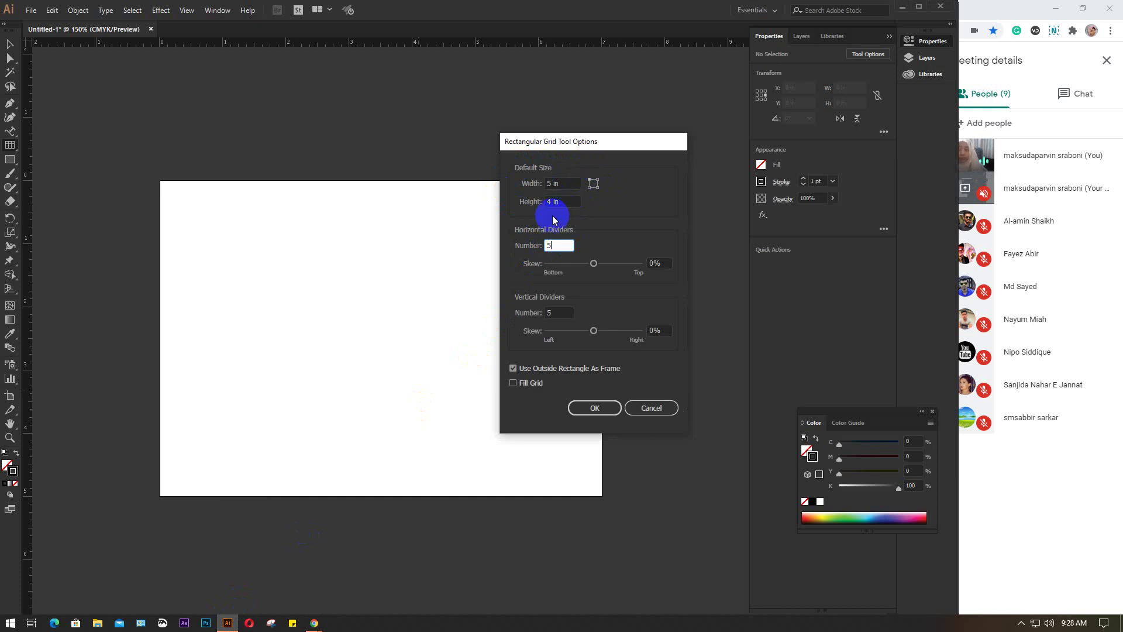
double_click(560, 241)
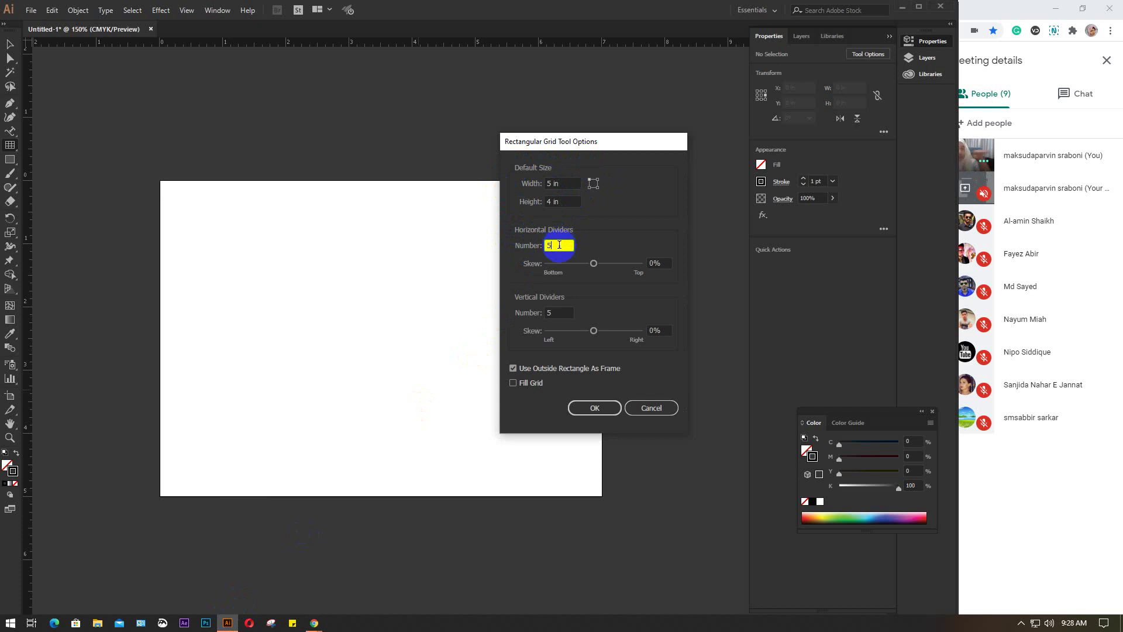
type("5")
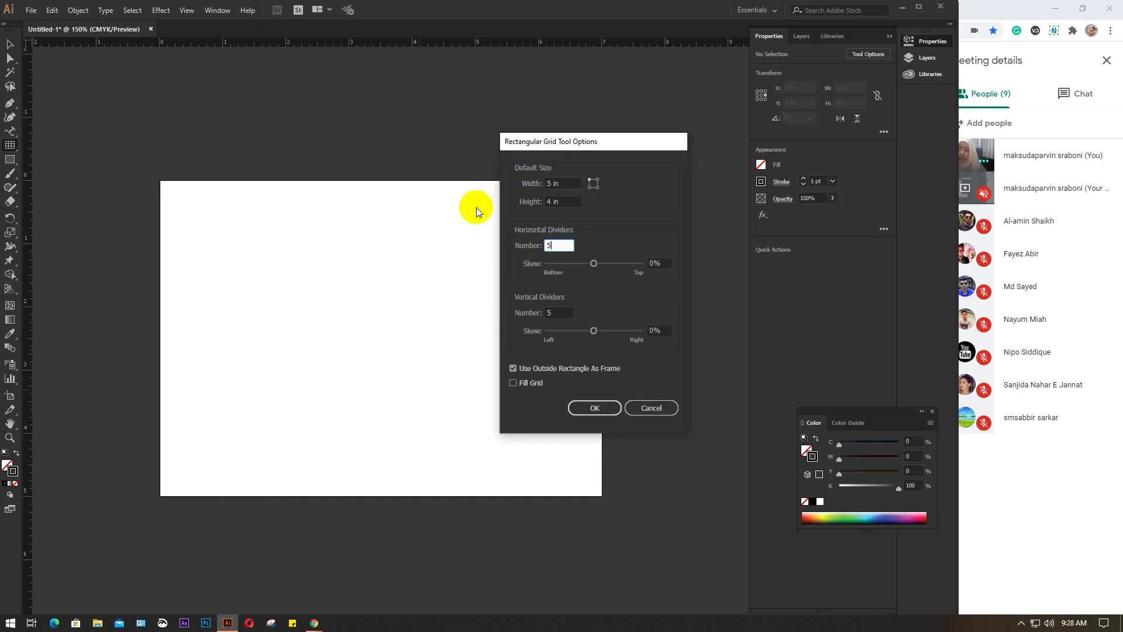
double_click(563, 246)
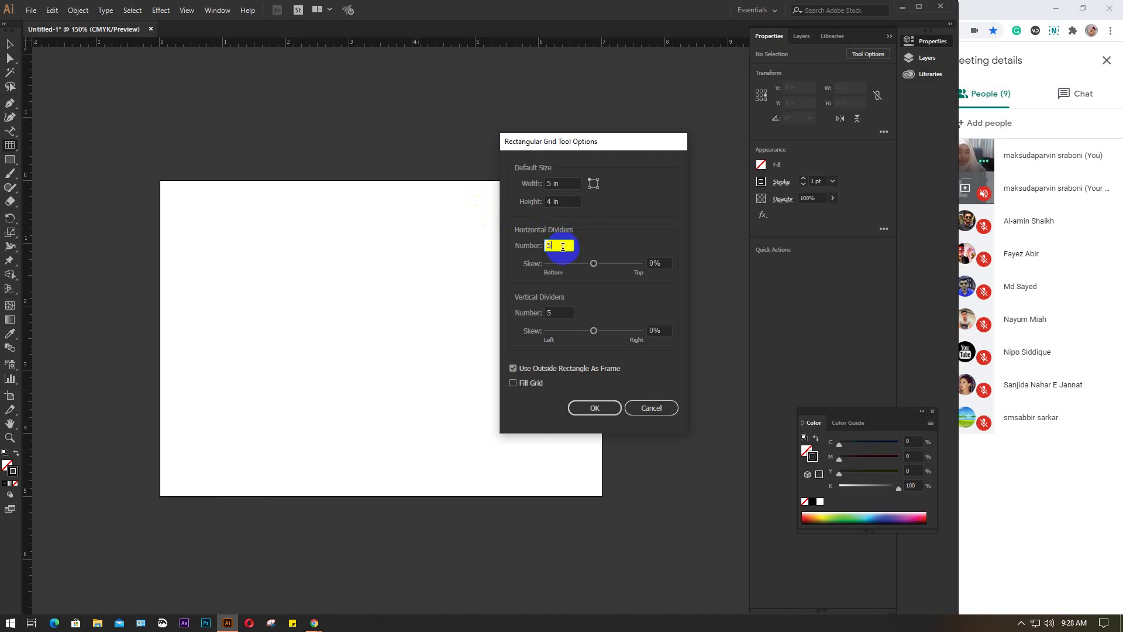
left_click_drag(563, 248, 539, 245)
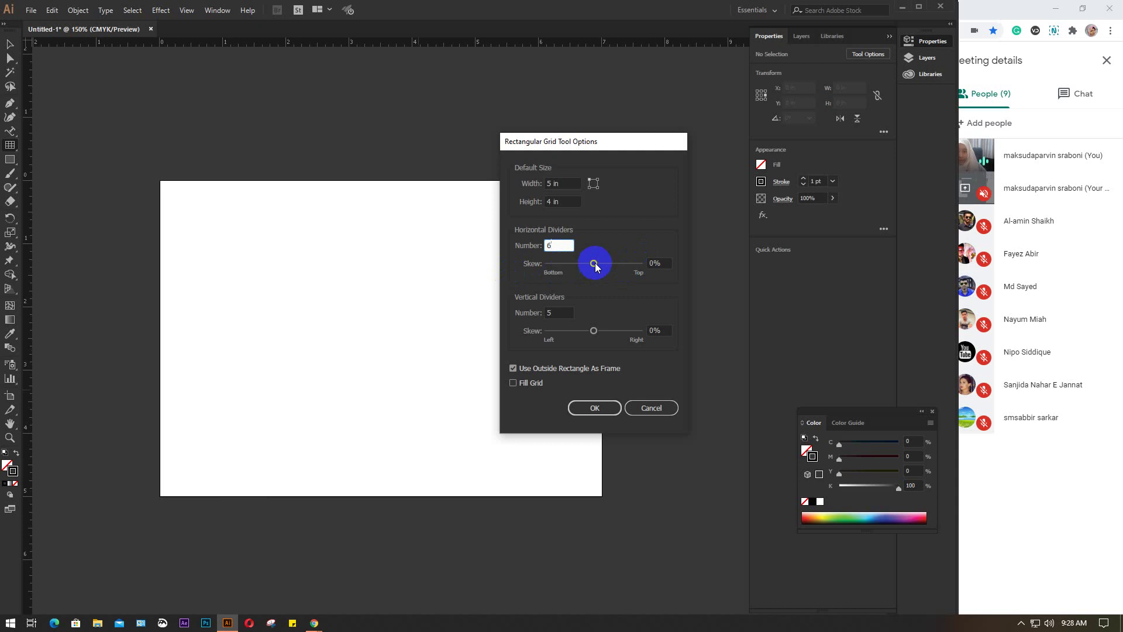
Set the number of vertical dividers to 4 and create the grid
left_click(559, 310)
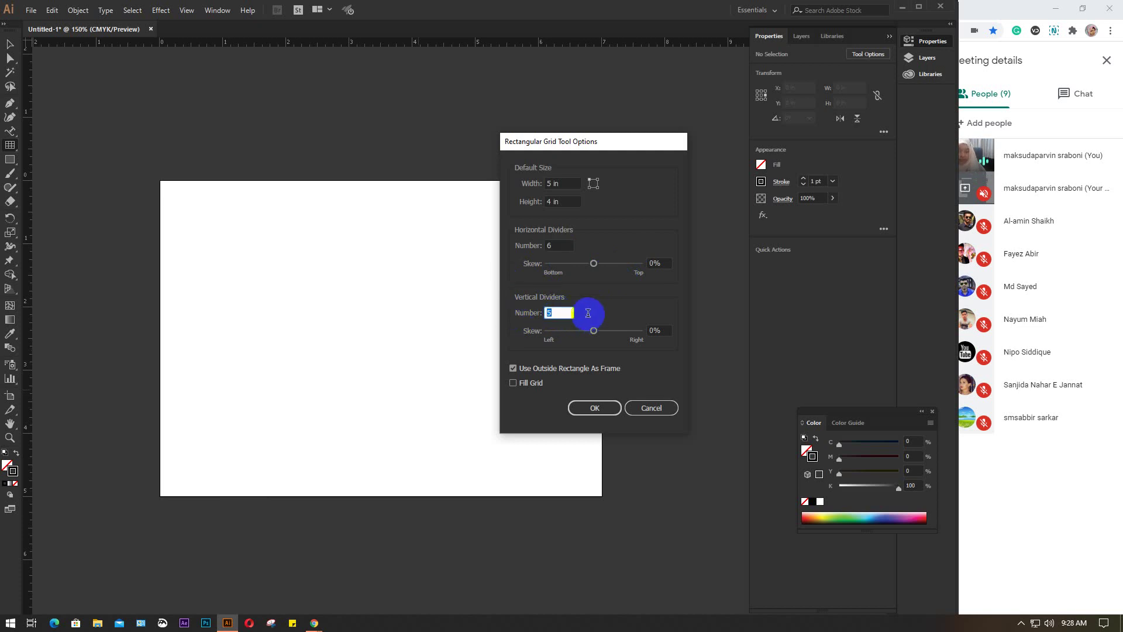
double_click(570, 313)
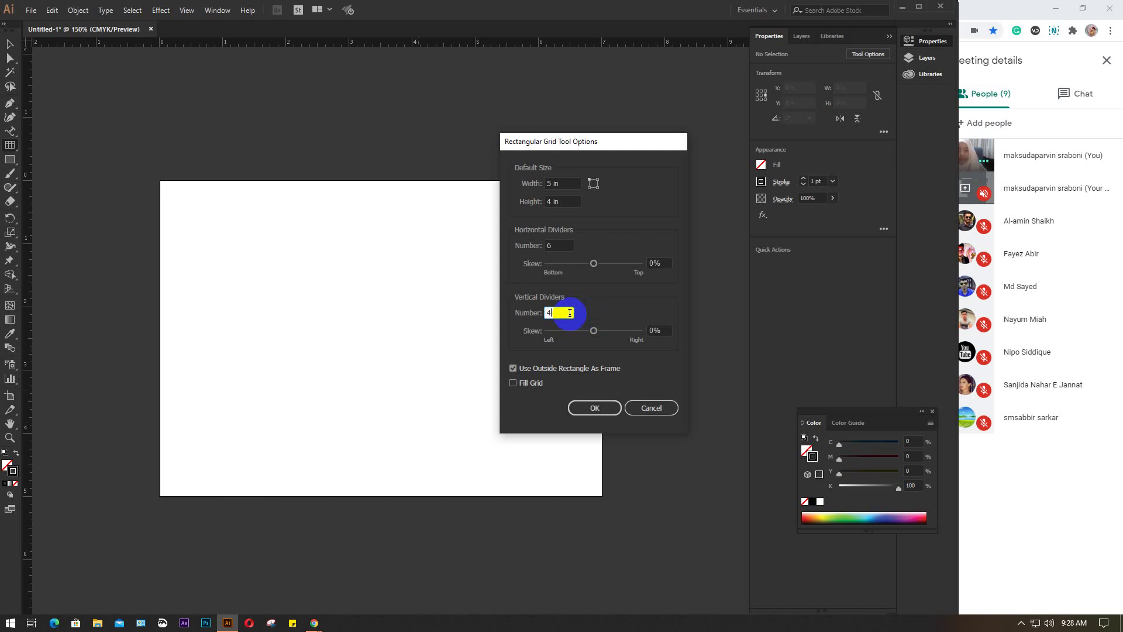
left_click(581, 405)
Move the new grid fully onto the artboard, roughly centred
key("v")
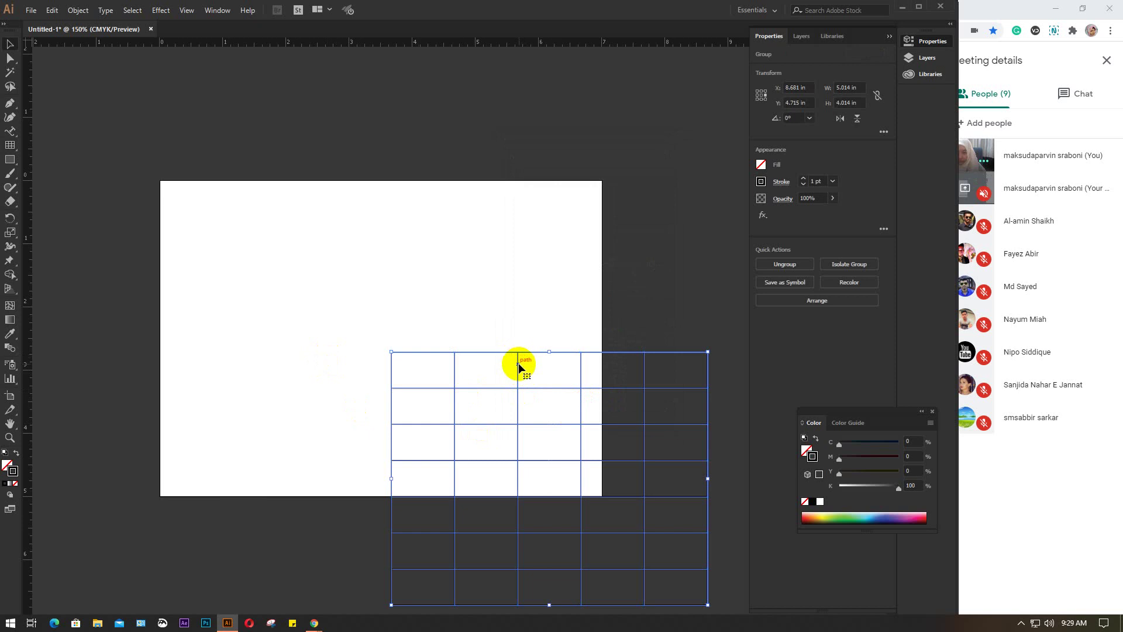
left_click_drag(515, 363, 362, 224)
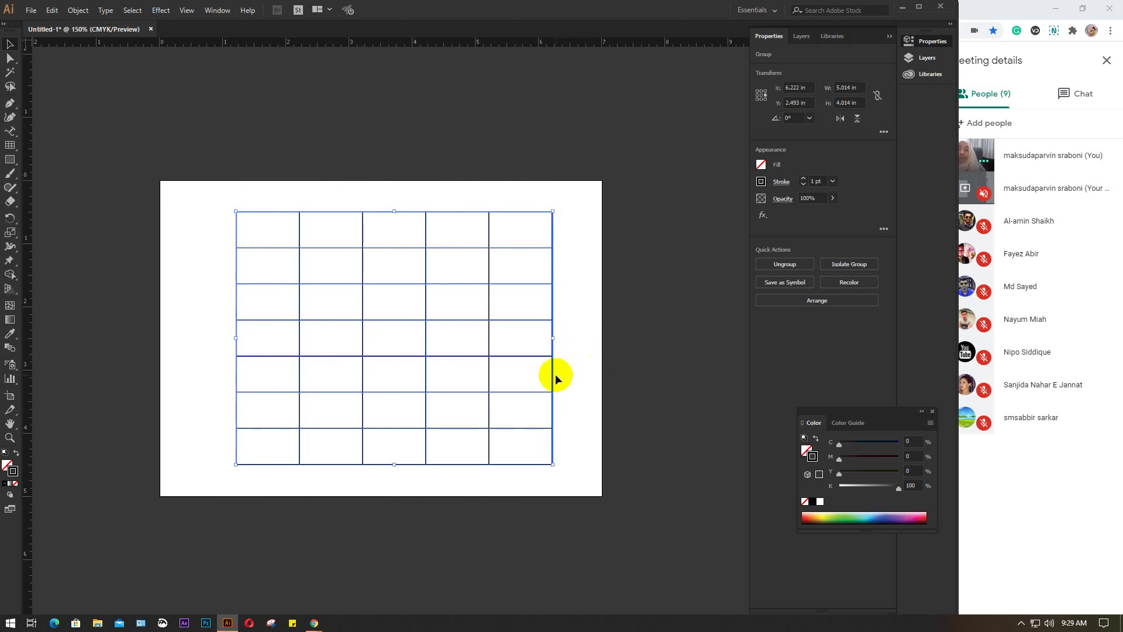
left_click_drag(554, 377, 546, 378)
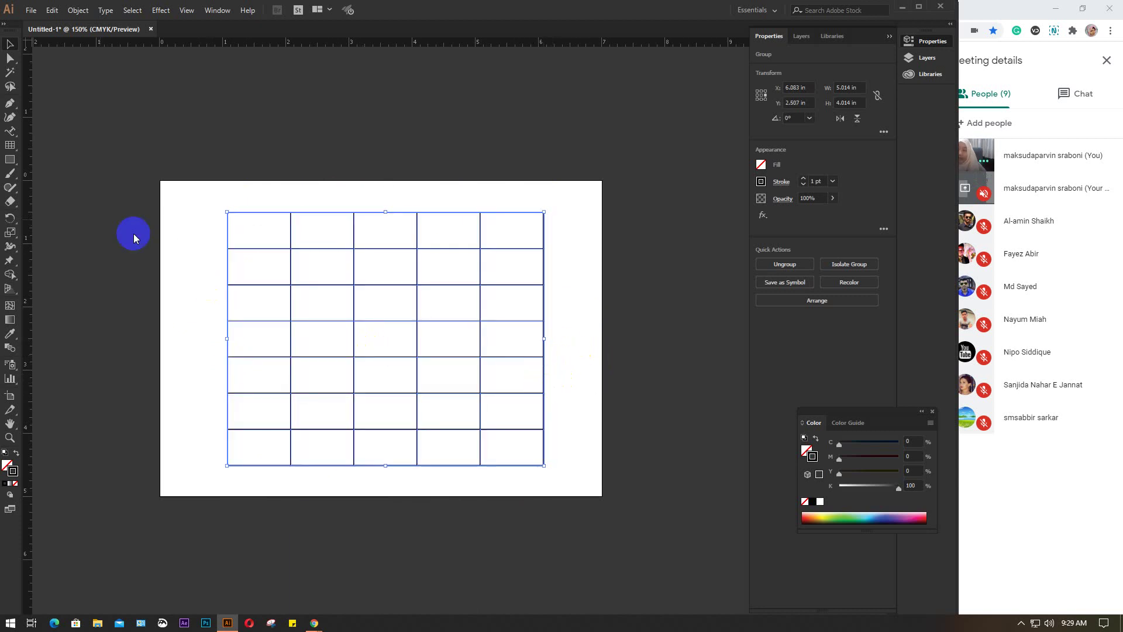
Open the Rectangular Grid options for a second grid and set the horizontal dividers' skew to 70%
left_click(10, 144)
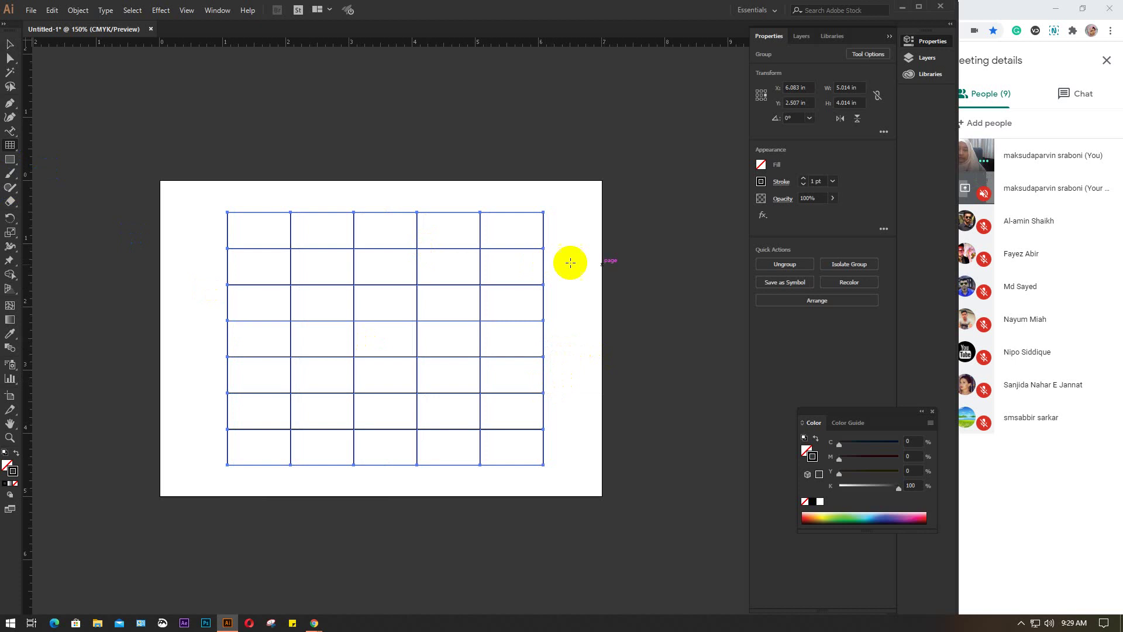
left_click(613, 264)
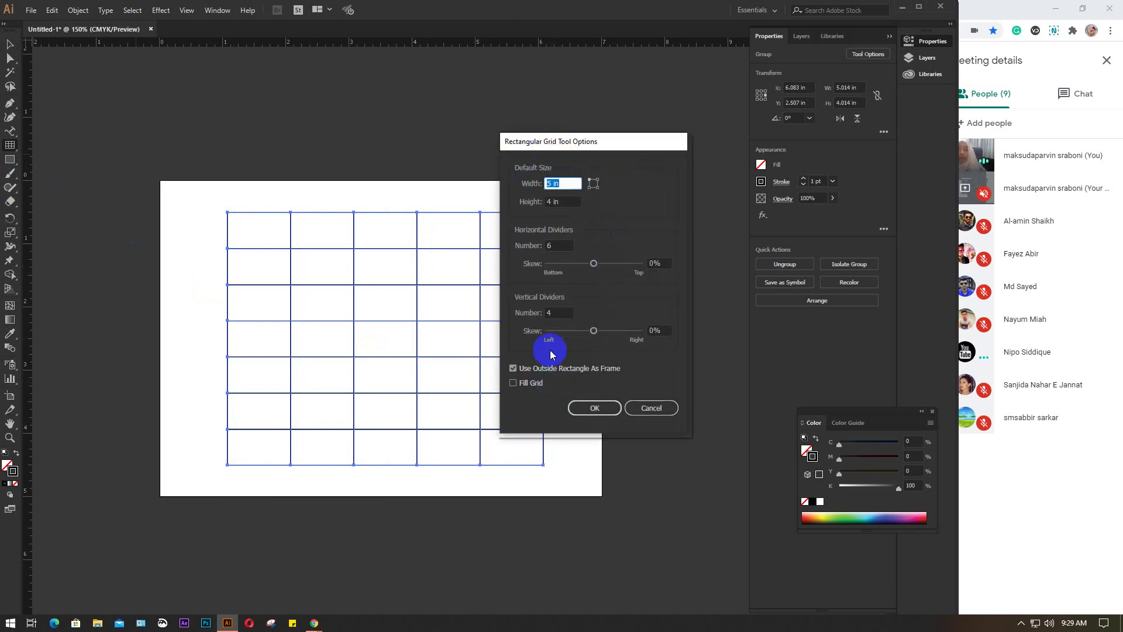
left_click(605, 263)
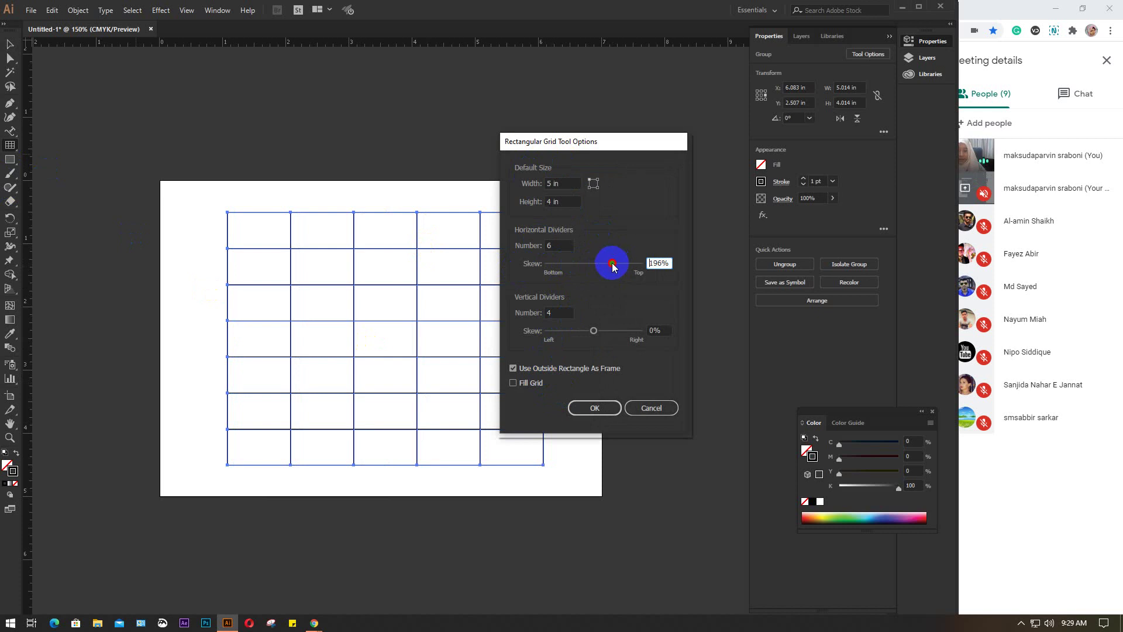
left_click(612, 264)
double_click(667, 263)
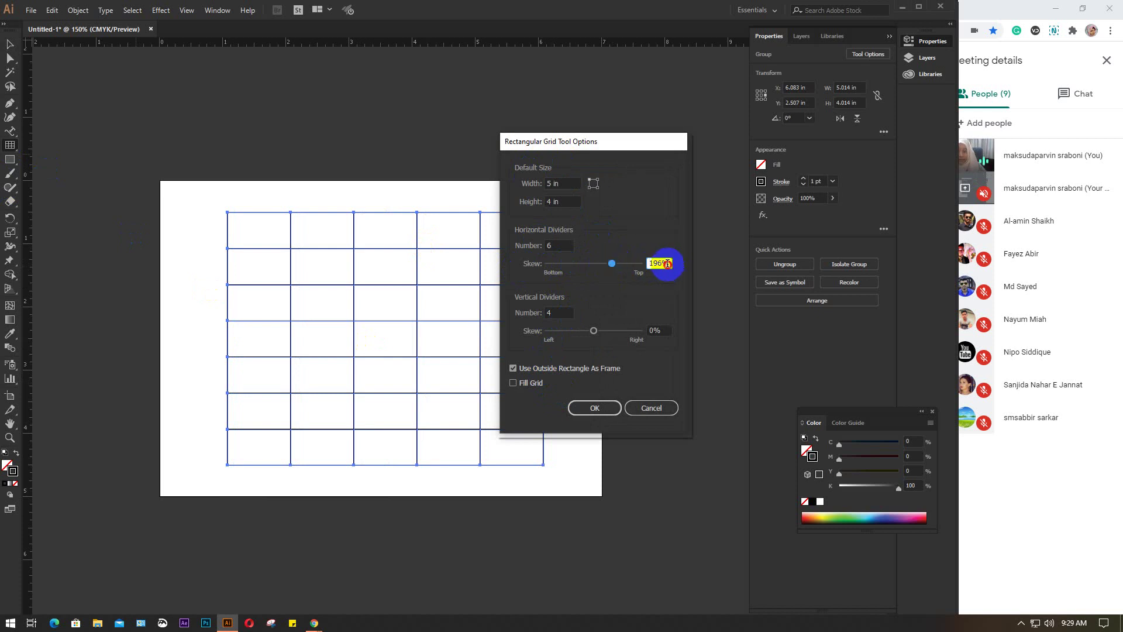
left_click(604, 264)
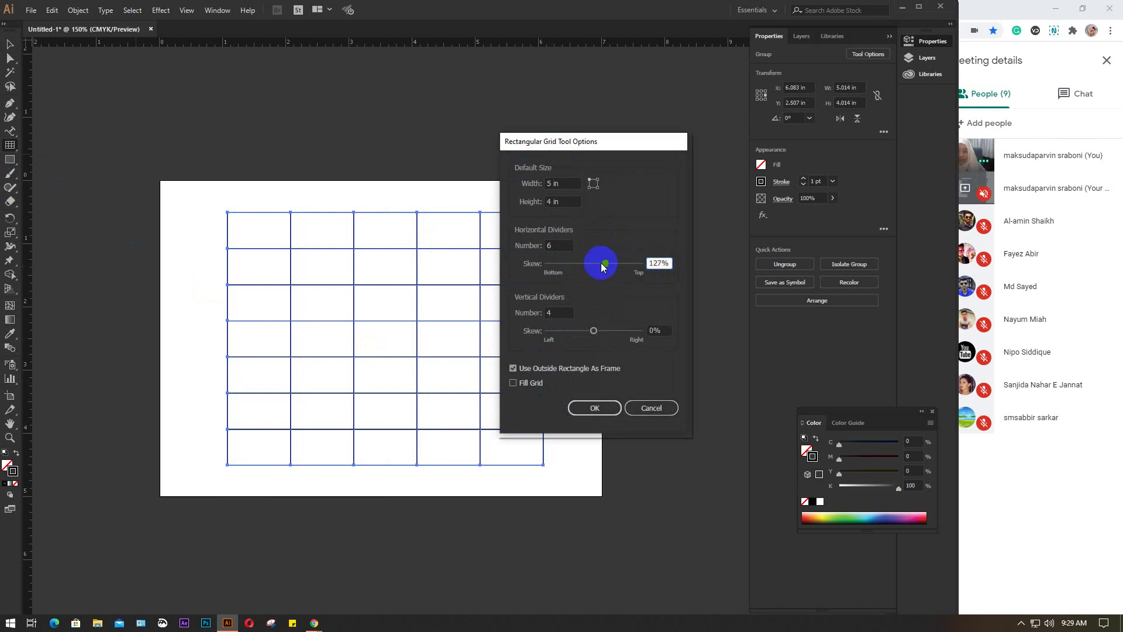
double_click(658, 263)
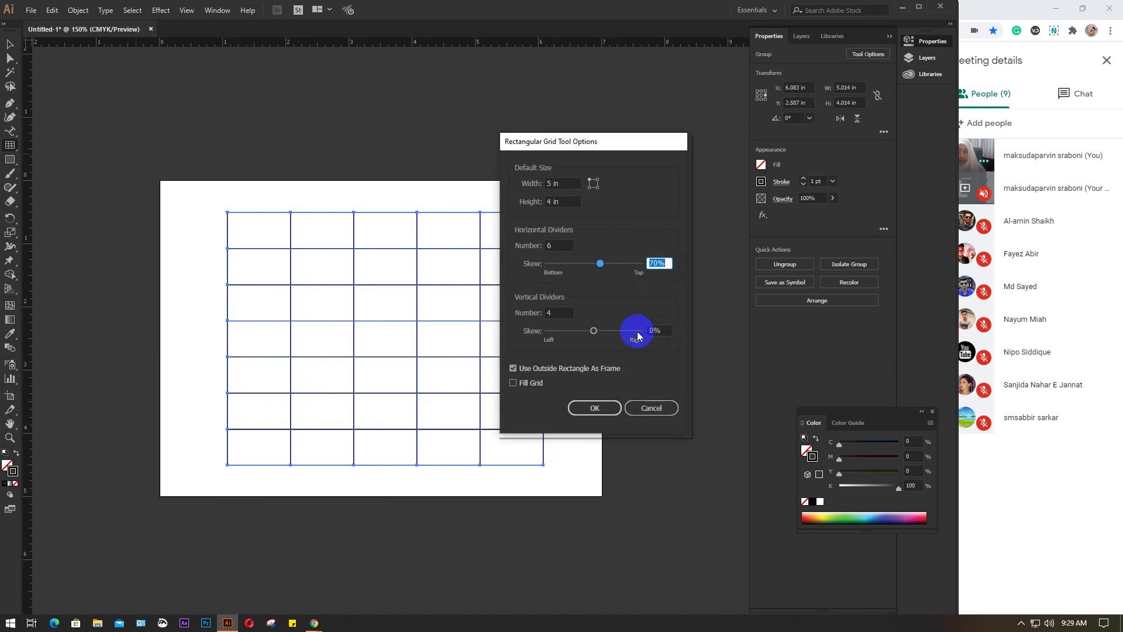
Set the vertical dividers' skew to 90% and create the skewed grid beside the artboard
left_click(661, 332)
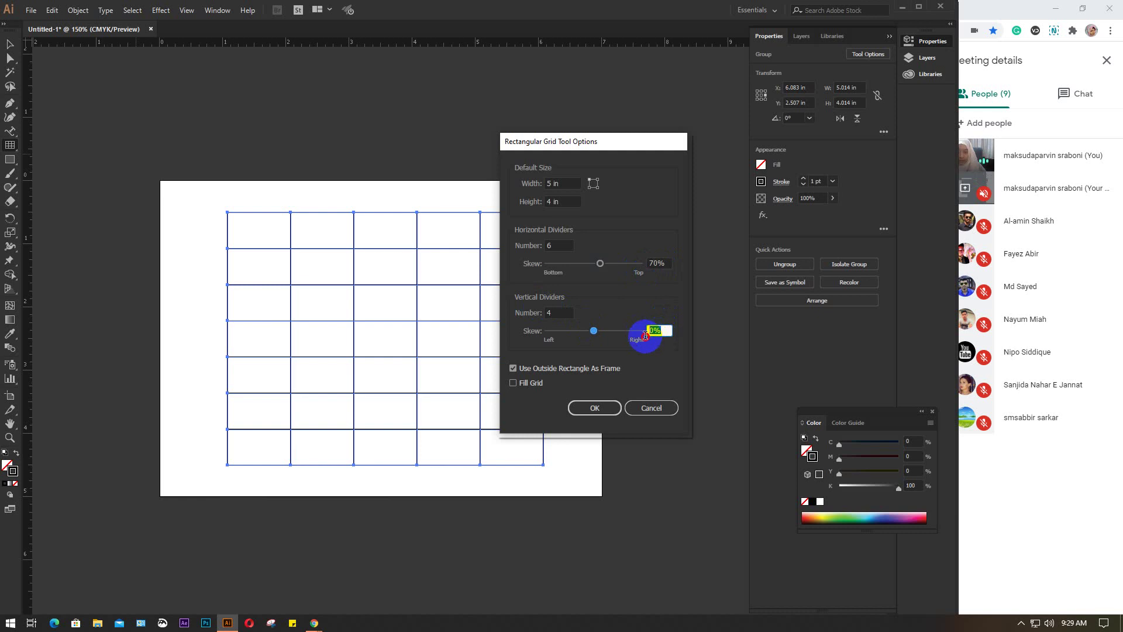
left_click_drag(647, 333, 662, 331)
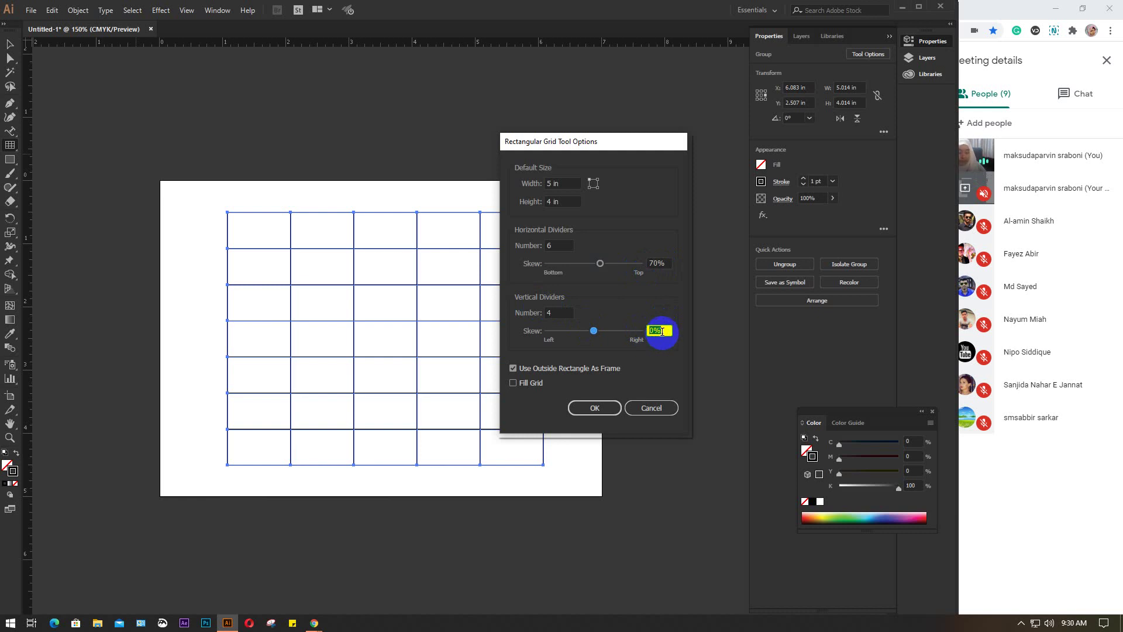
type("90")
left_click(588, 412)
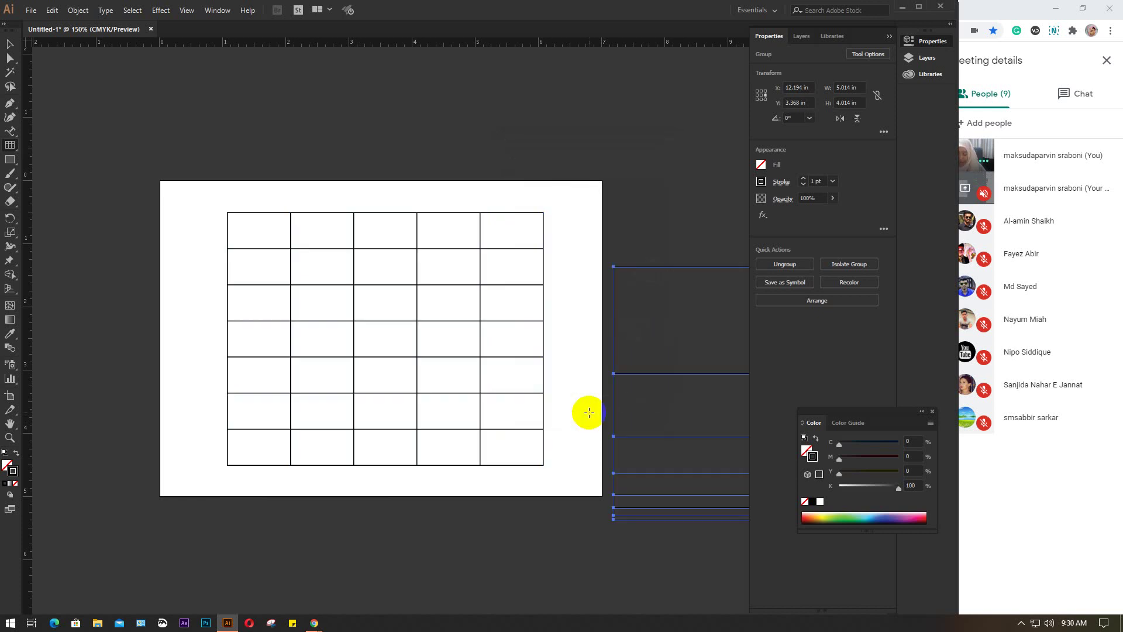
Move the skewed grid below the first grid so that most of it lies beneath the artboard
left_click_drag(649, 375, 296, 466)
scroll(296, 466, "down", 4)
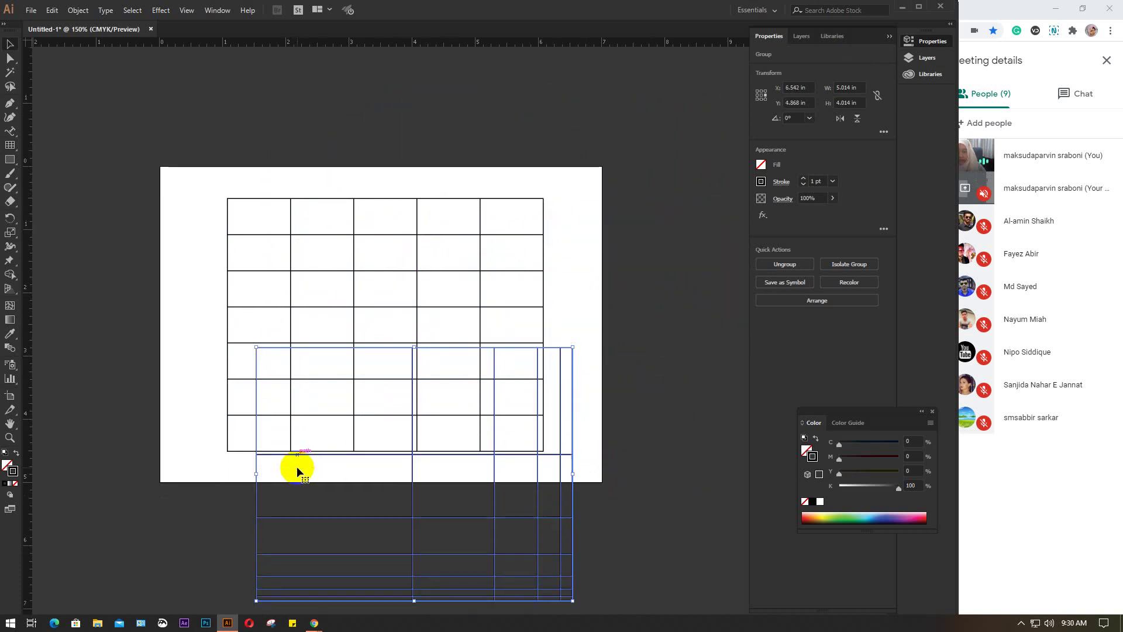
scroll(299, 466, "down", 3)
left_click_drag(367, 448, 373, 561)
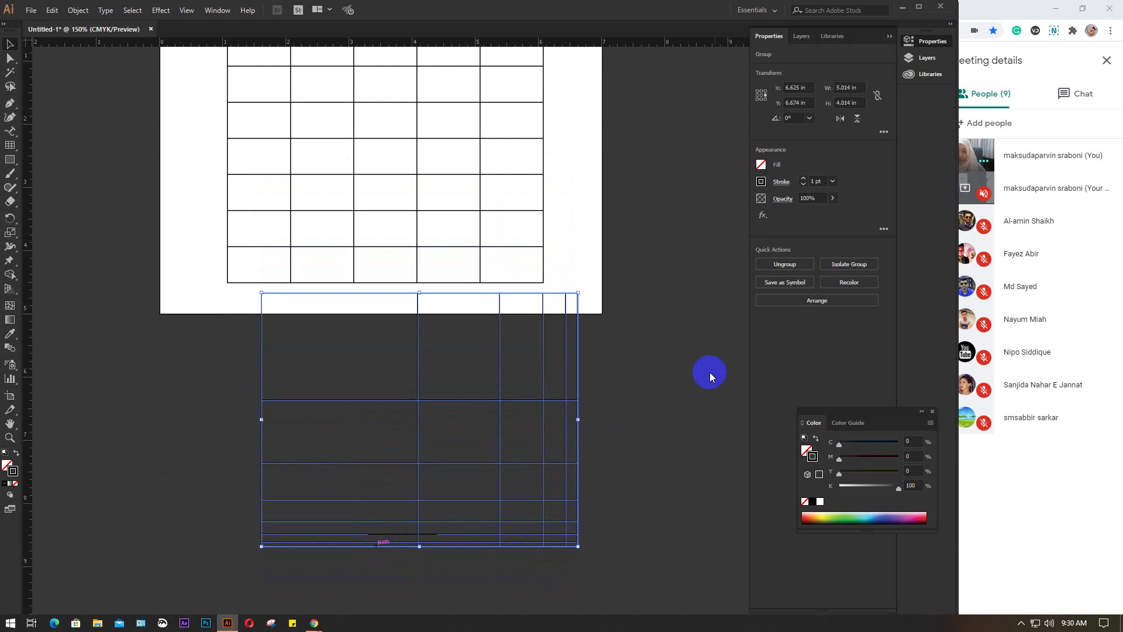
Change the skewed grid's stroke to white and shift it about 0.63 in right and 0.33 in down, clear of the artboard
left_click(760, 182)
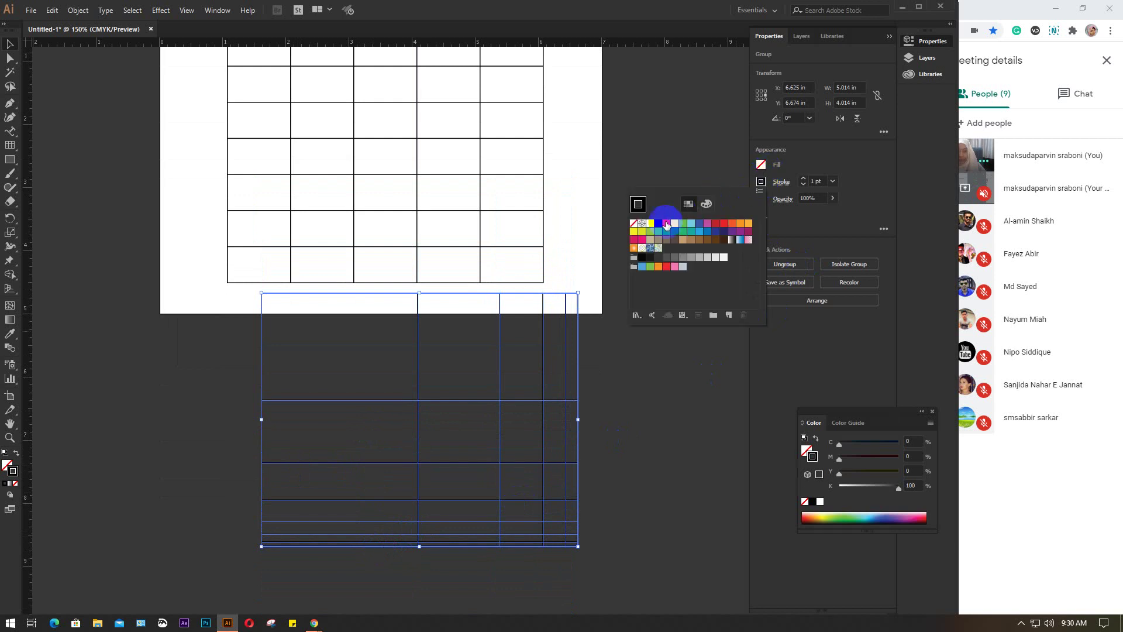
left_click(650, 224)
left_click(625, 432)
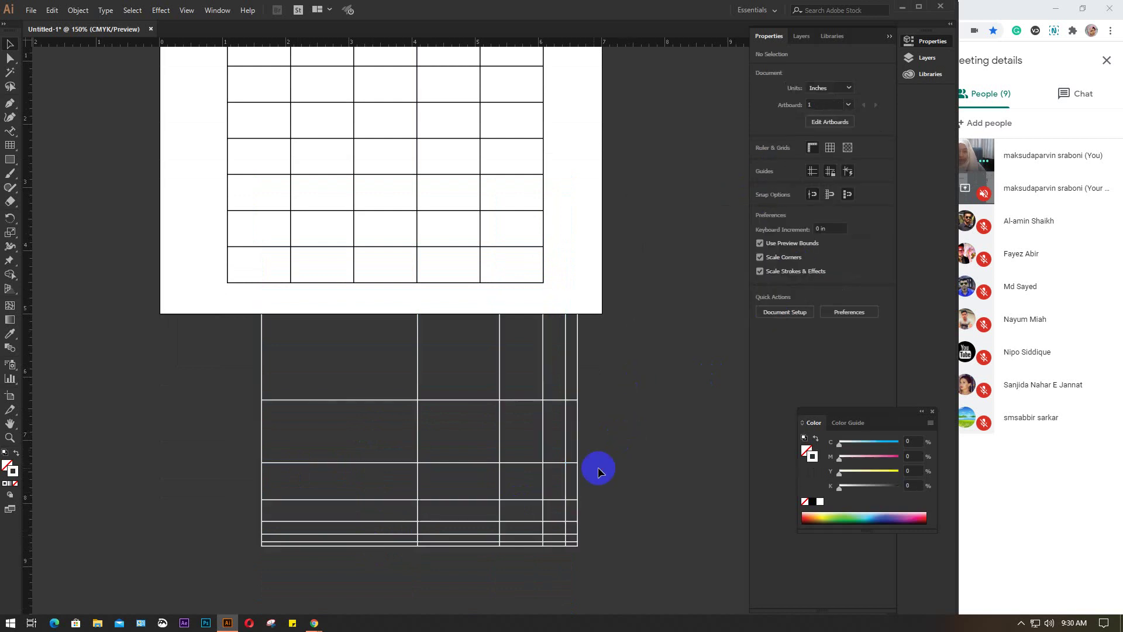
left_click_drag(556, 463, 595, 485)
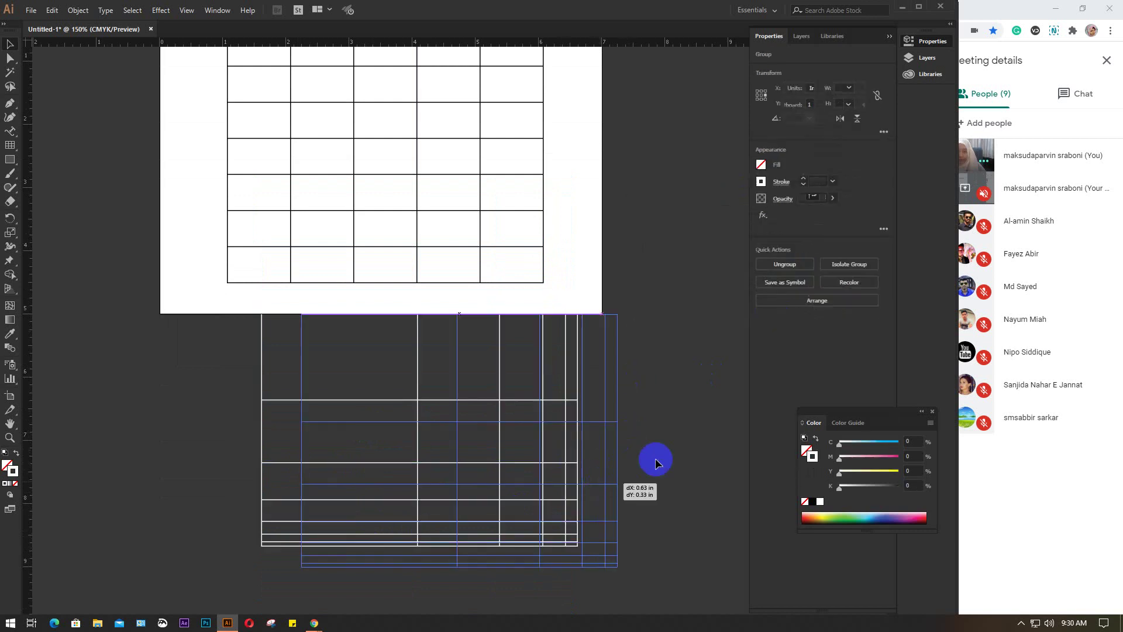
left_click(677, 414)
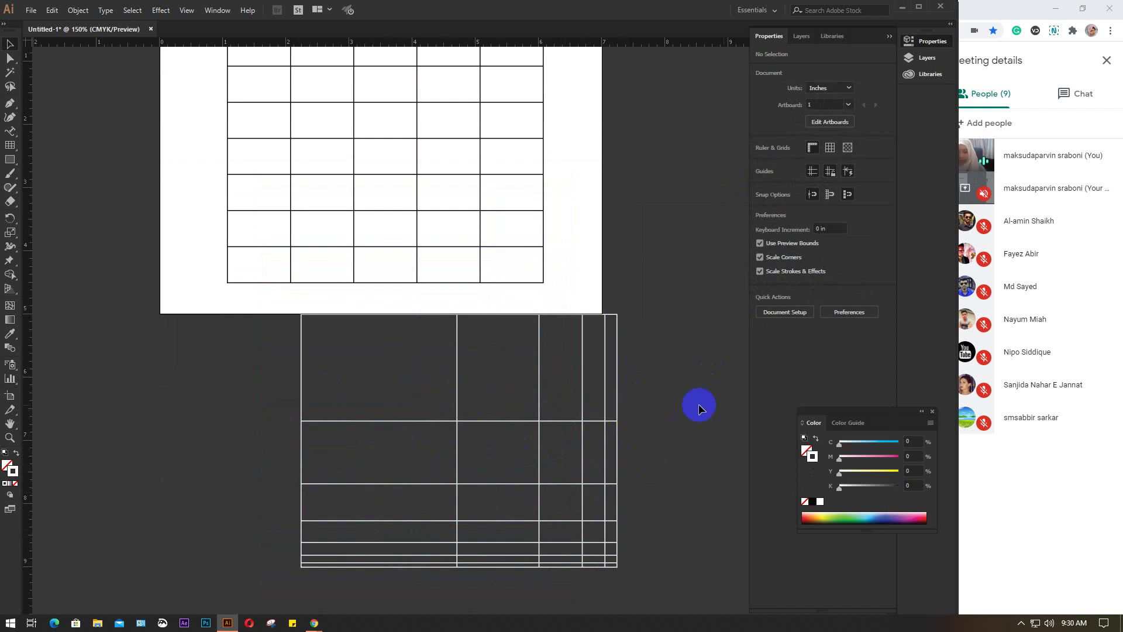
Delete the white skewed grid below the artboard
left_click_drag(639, 397, 577, 451)
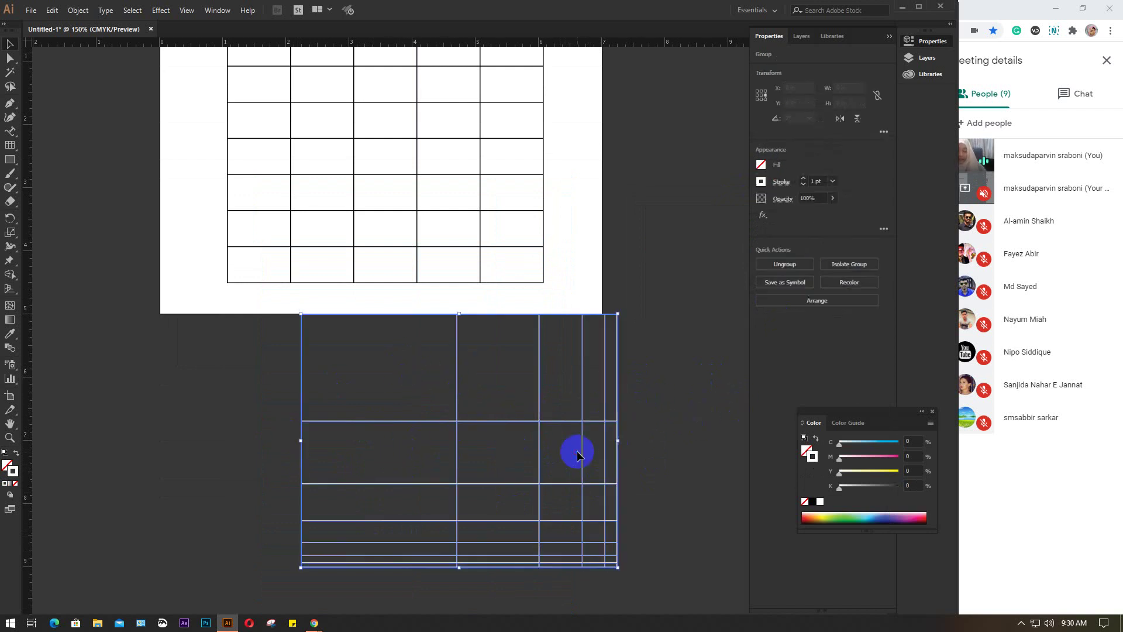
key("Delete")
scroll(556, 412, "up", 5)
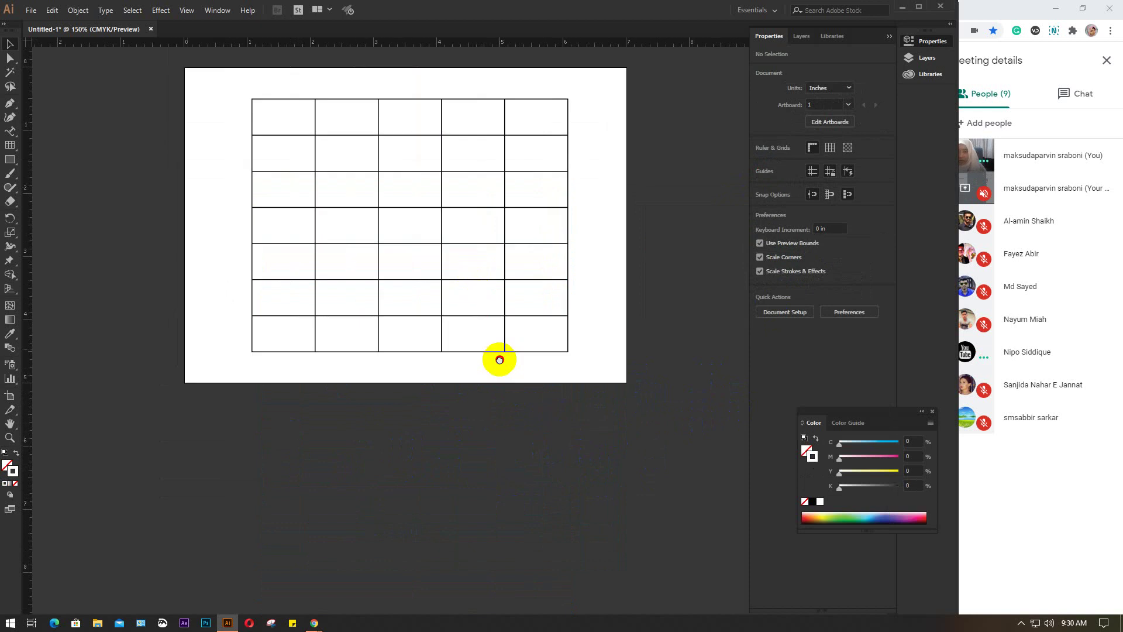
scroll(368, 358, "up", 1)
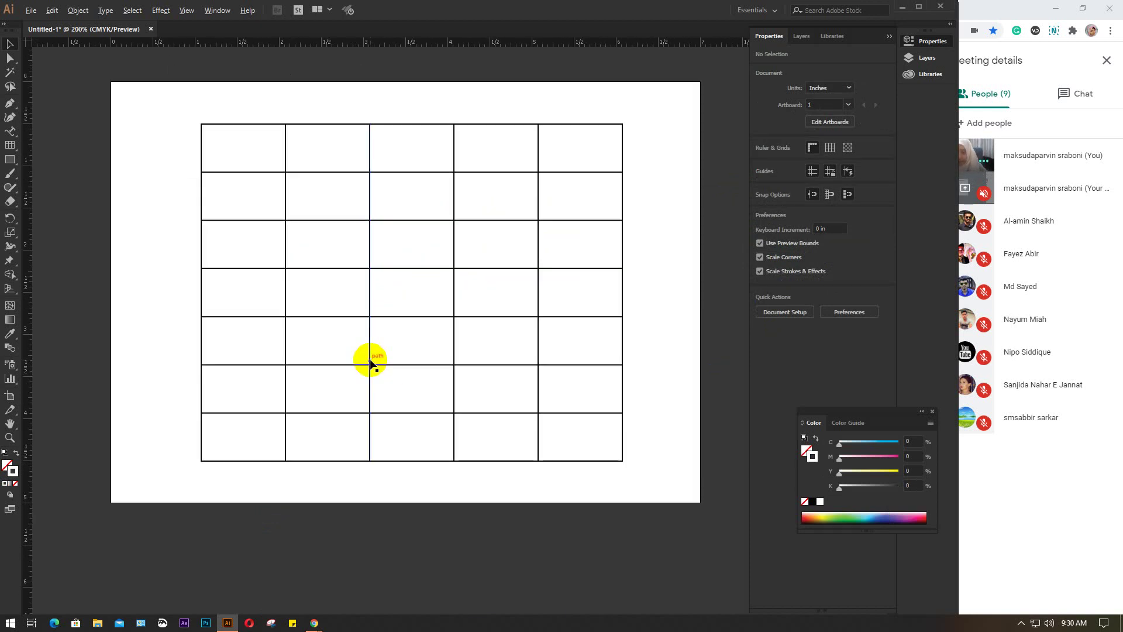
Select the whole remaining grid and switch between Direct Selection and Selection to examine its group and paths
left_click_drag(443, 314, 427, 351)
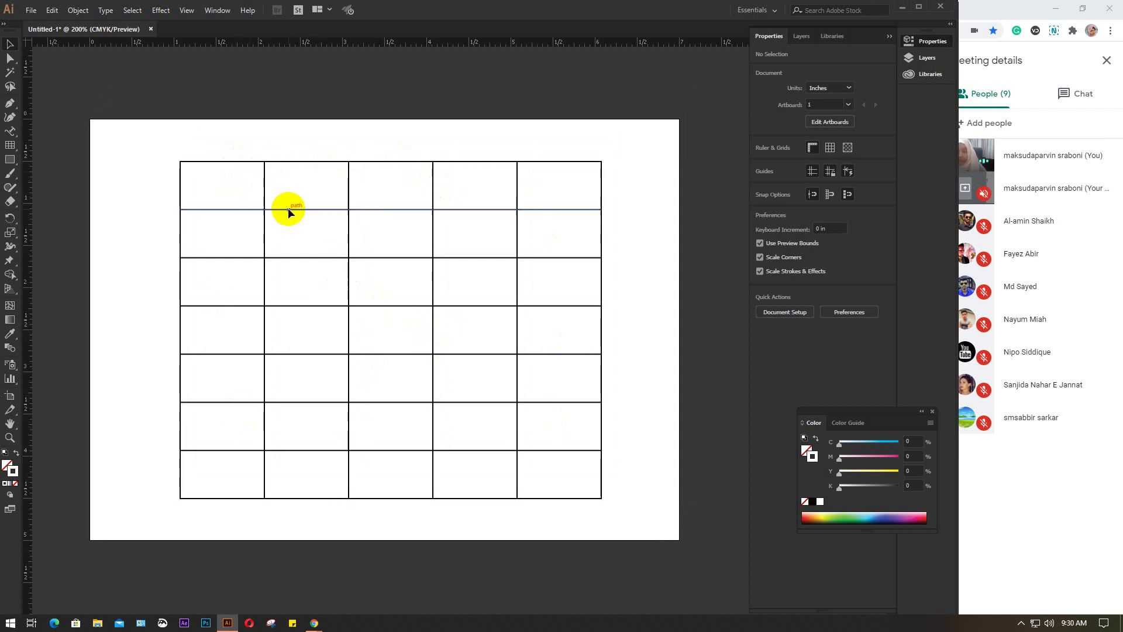
left_click(269, 209)
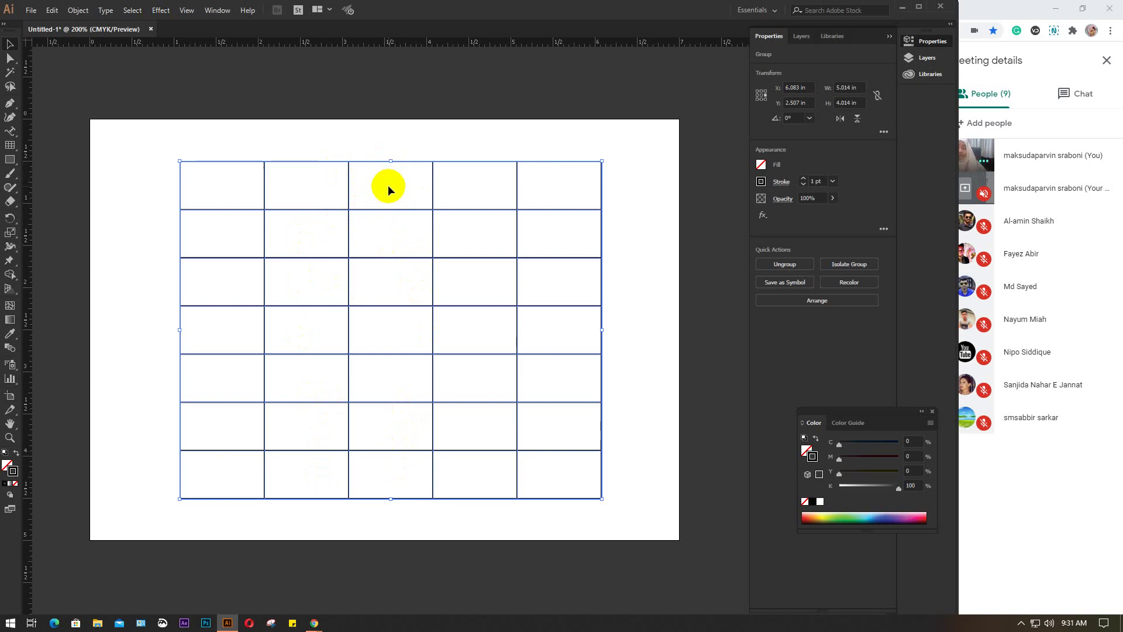
left_click(344, 115)
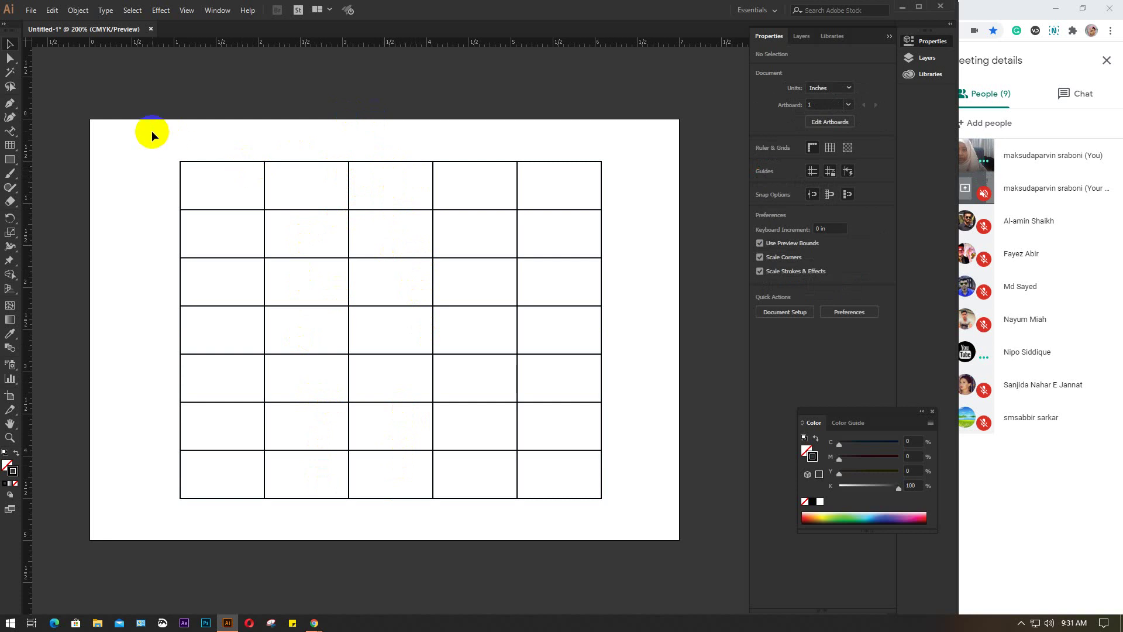
left_click_drag(152, 136, 671, 462)
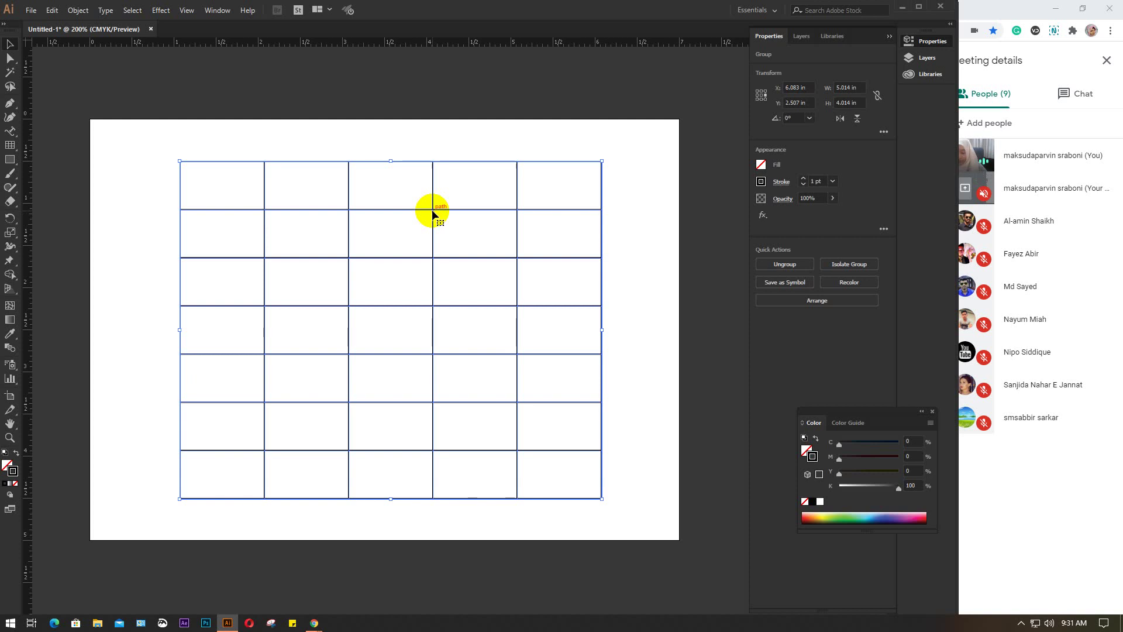
key("a")
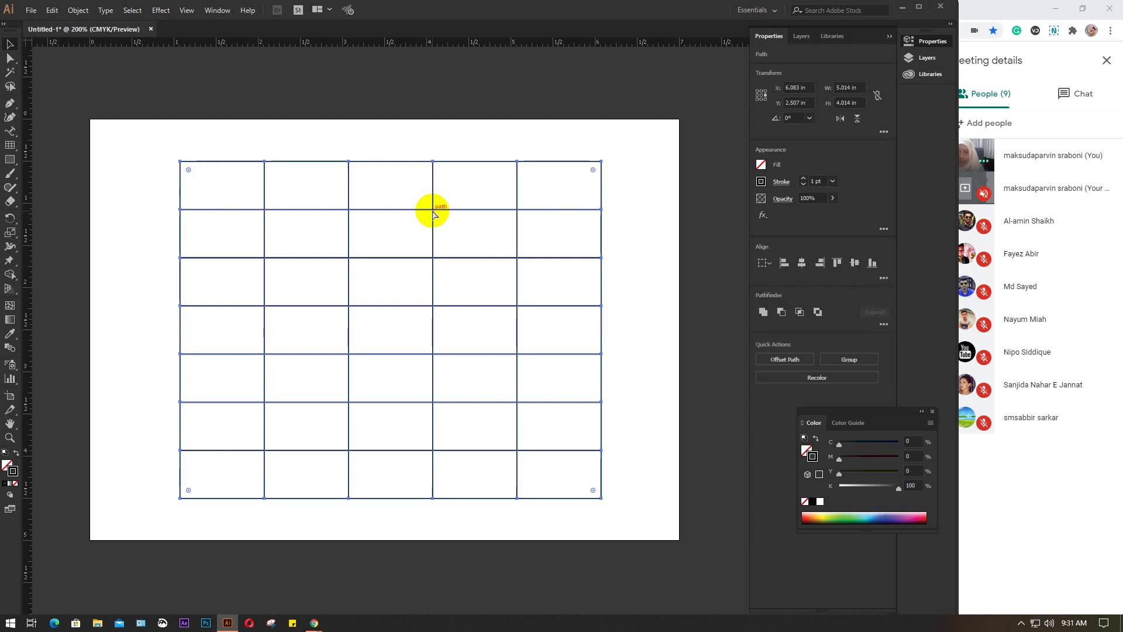
key("v")
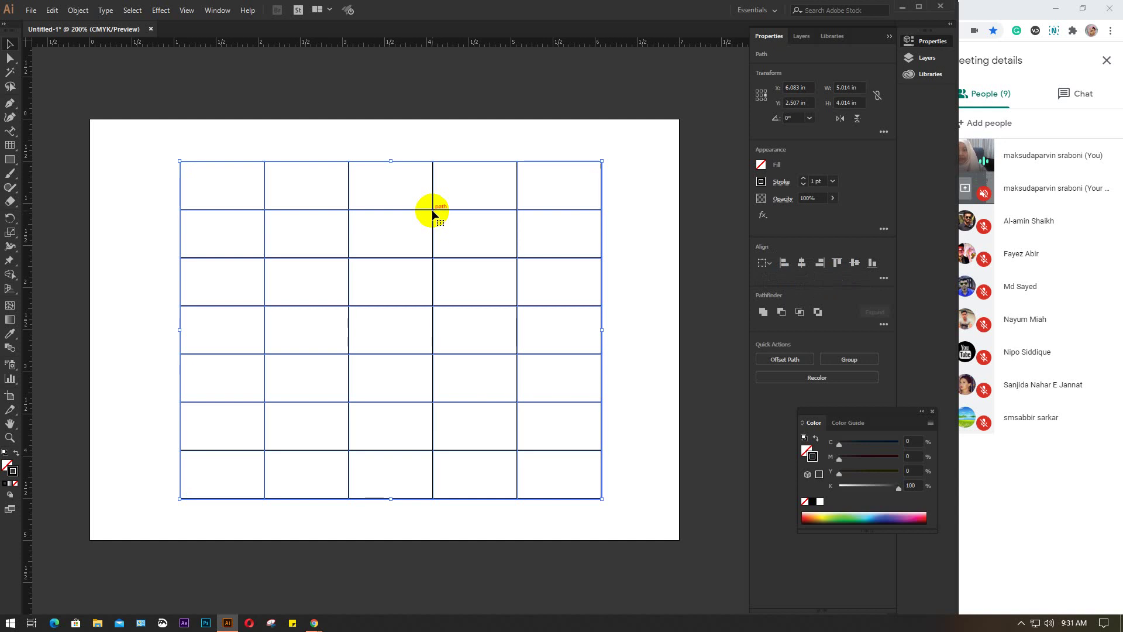
Deselect the grid and select several of its vertical divider lines individually to examine them as separate paths
left_click(629, 196)
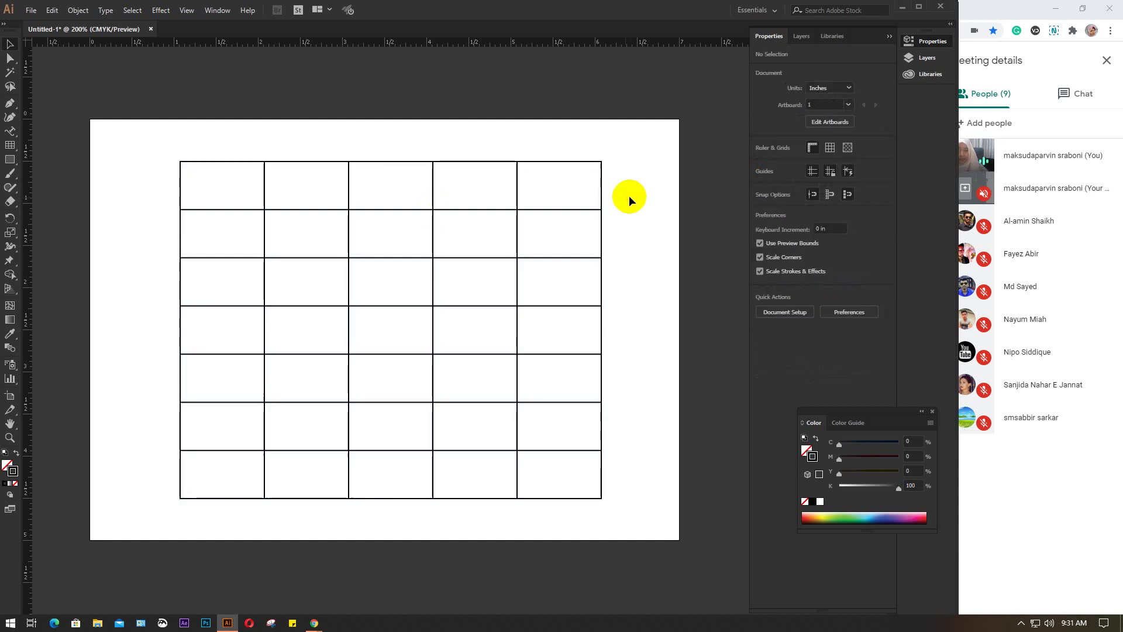
left_click(431, 195)
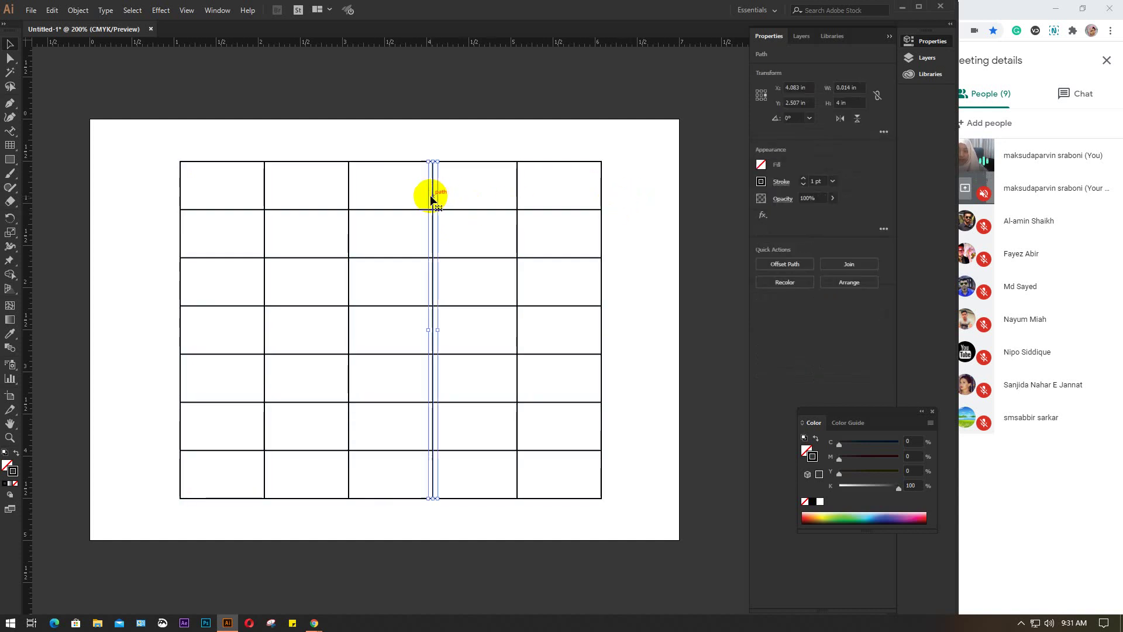
left_click(348, 196)
left_click(264, 189)
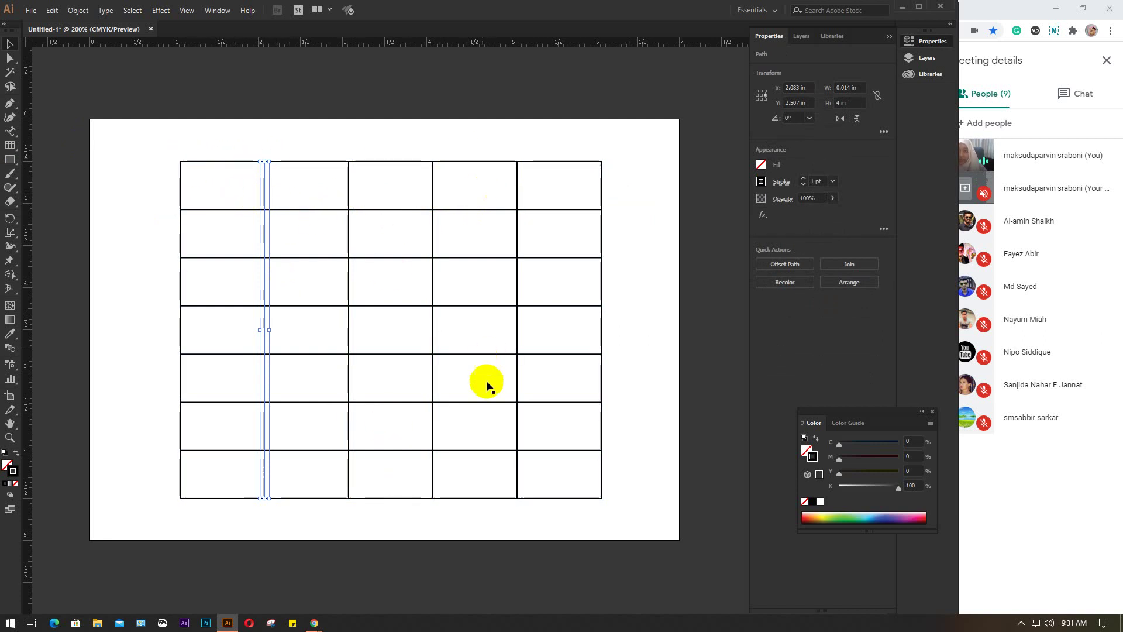
left_click(472, 233)
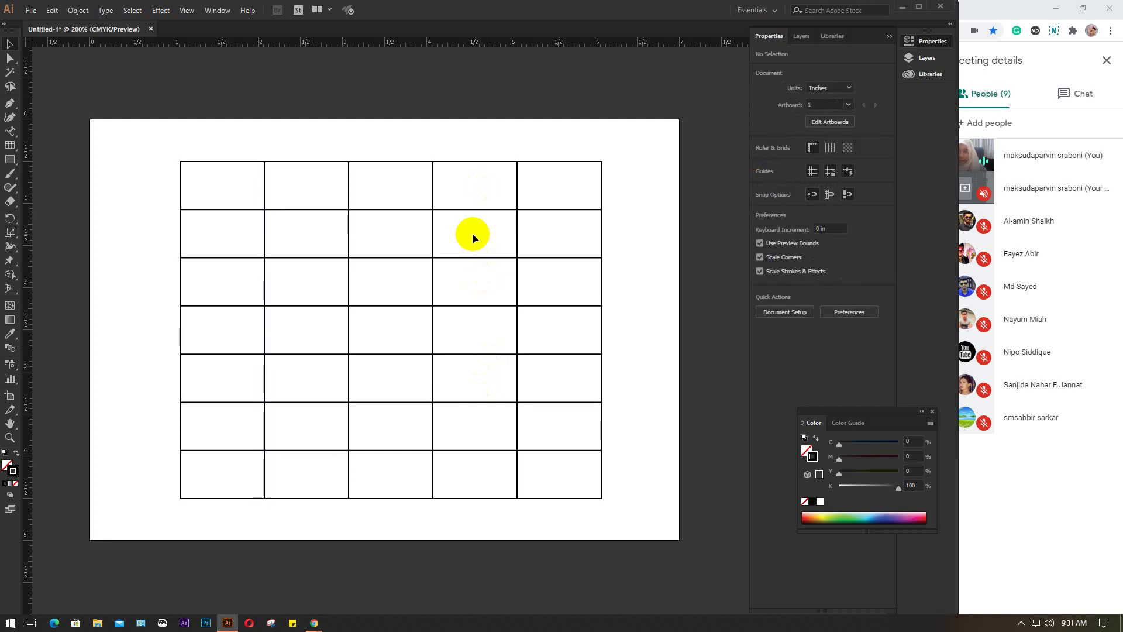
left_click(264, 193)
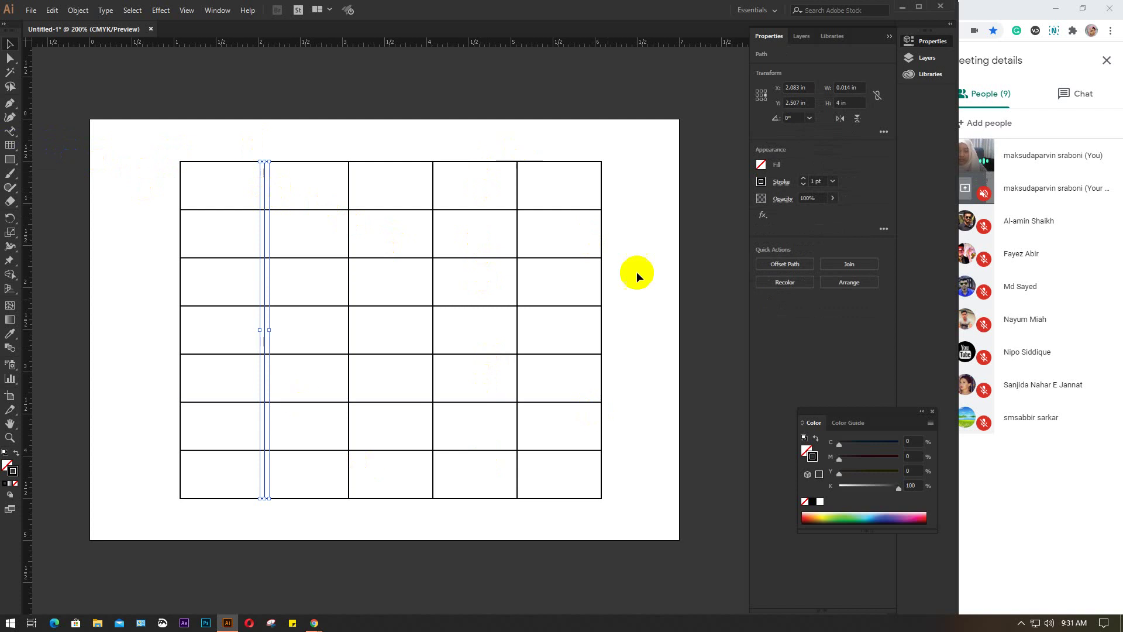
Move the grid's topmost horizontal divider down about 0.13 in
left_click(315, 209)
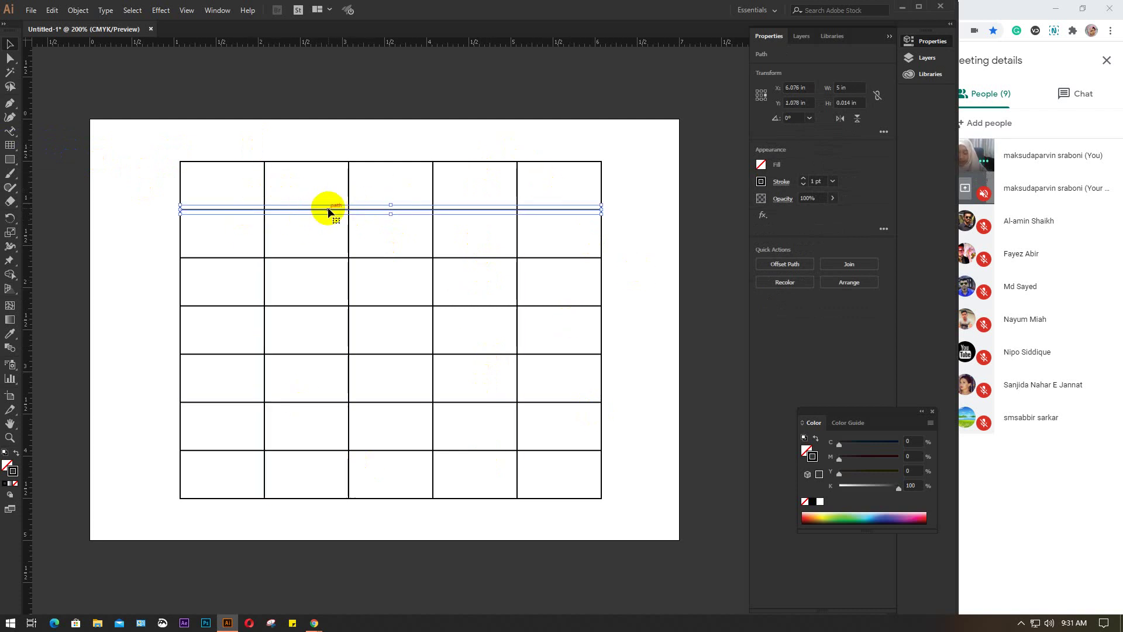
left_click_drag(328, 207, 327, 208)
key("Down")
key("Down")
key("Down")
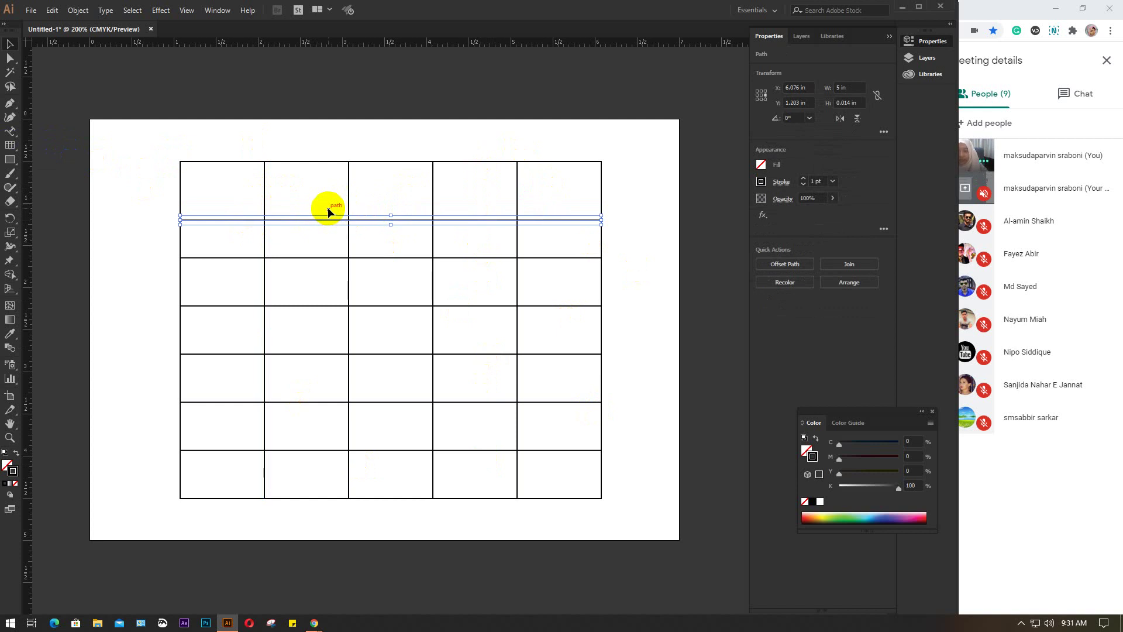
Move the grid's lowest horizontal divider down about 0.13 in
left_click(305, 257)
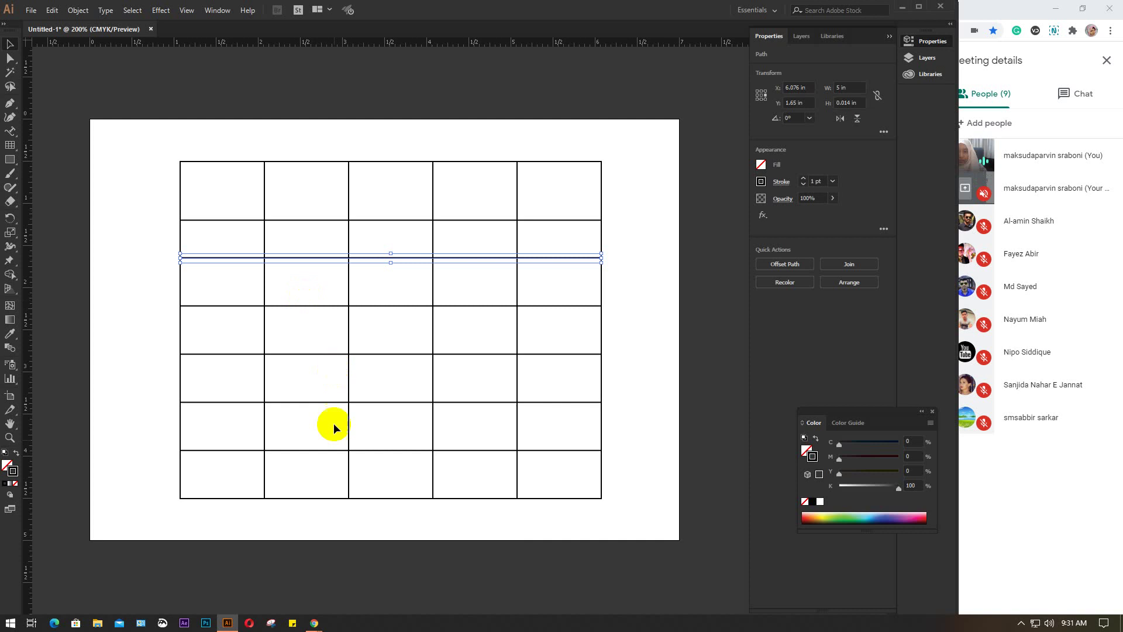
left_click(310, 450)
key("Down")
key("Down")
key("Down")
key("Down")
key("Down")
key("Down")
key("Down")
key("Down")
key("Down")
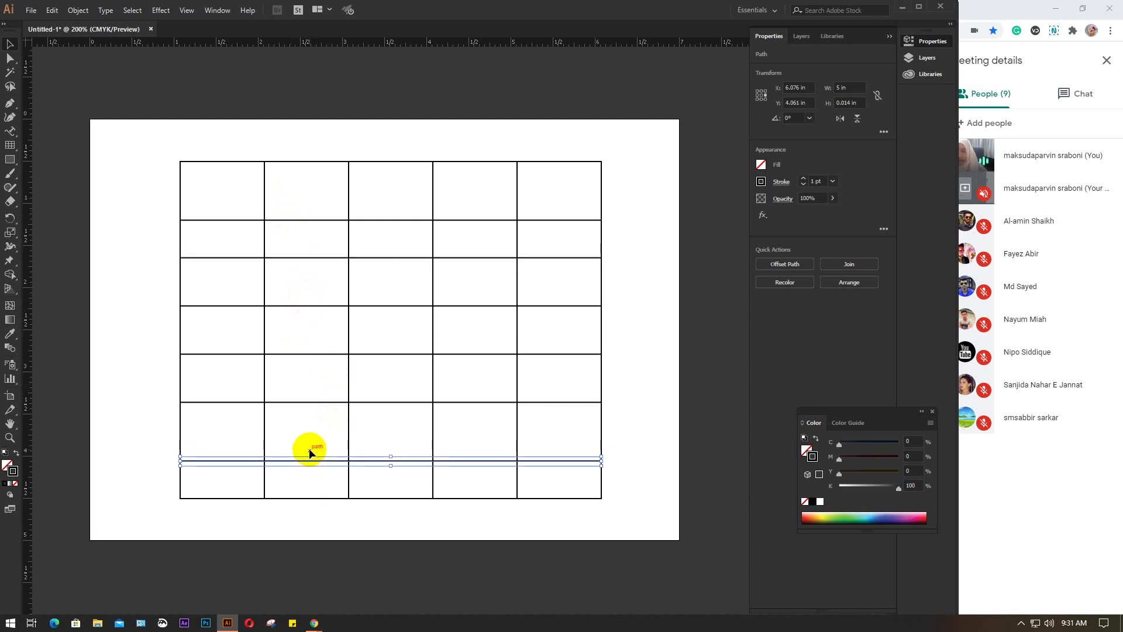
Distribute all inner horizontal dividers evenly by their vertical centers and shift them down about 0.06 in
left_click_drag(301, 198, 316, 470)
left_click(884, 278)
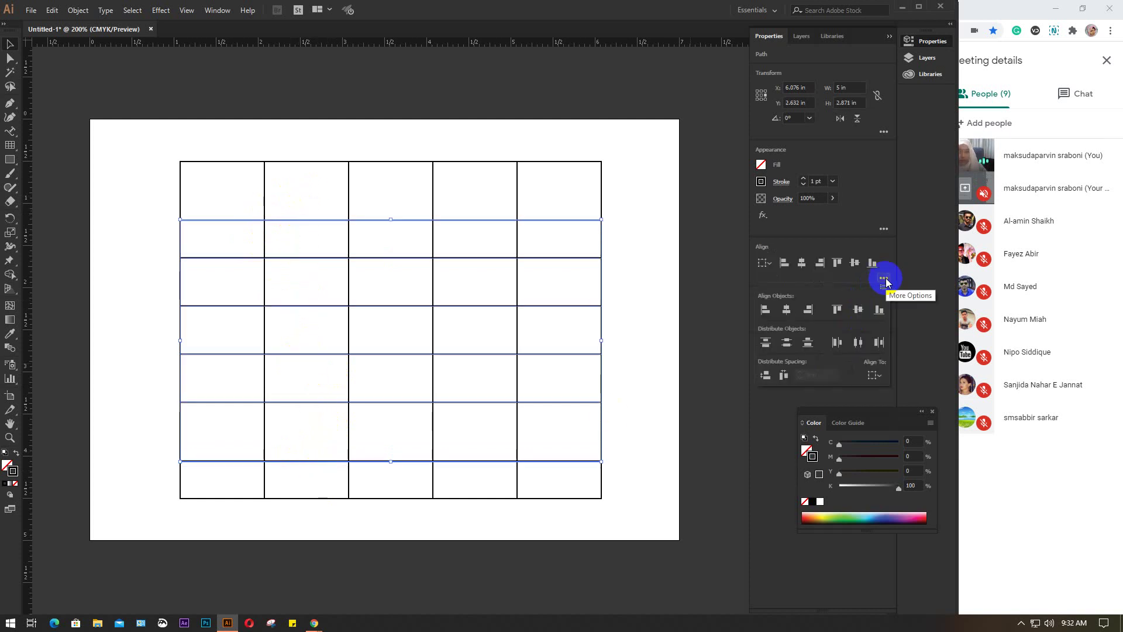
left_click(787, 343)
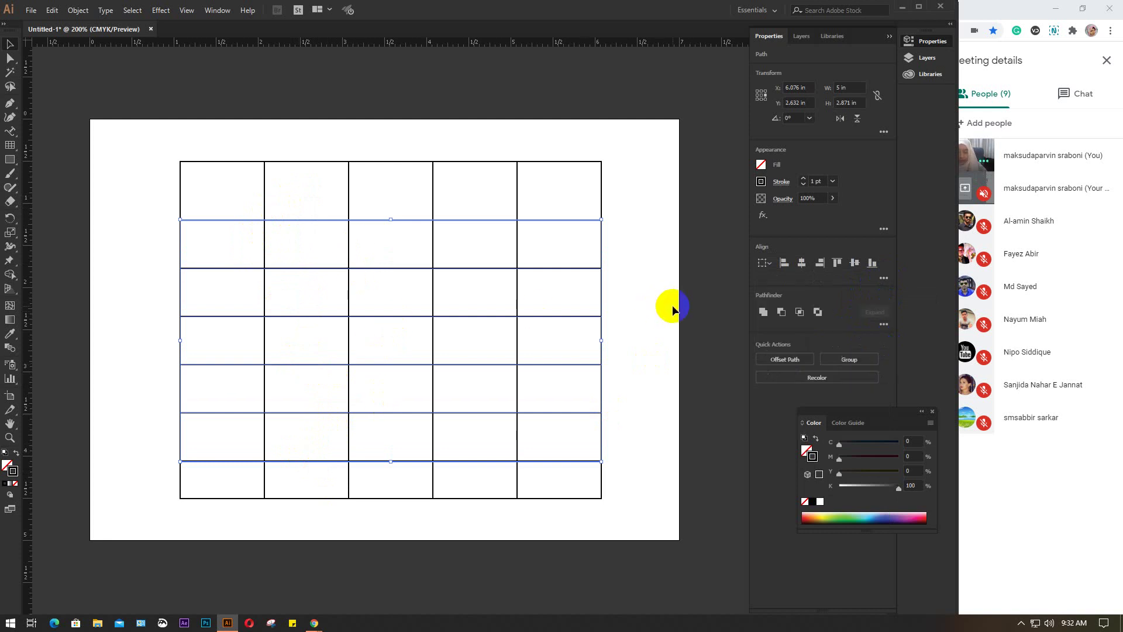
key("Down")
key("Down")
key("Down")
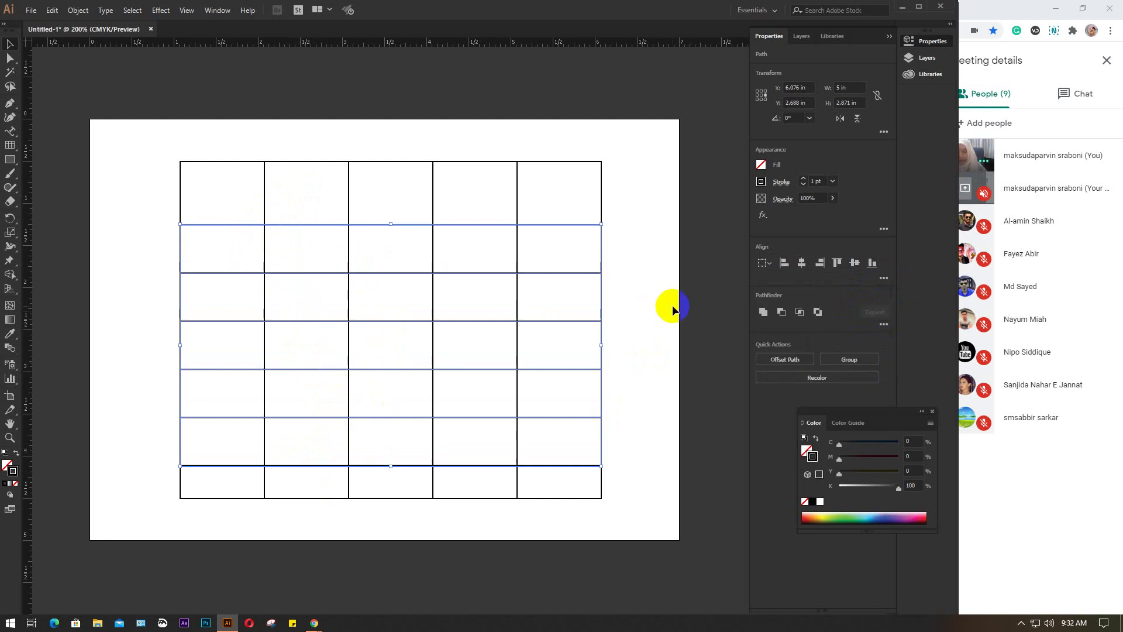
Lower the topmost horizontal divider about 0.15 in, then redistribute all horizontal dividers evenly by vertical center
left_click(655, 290)
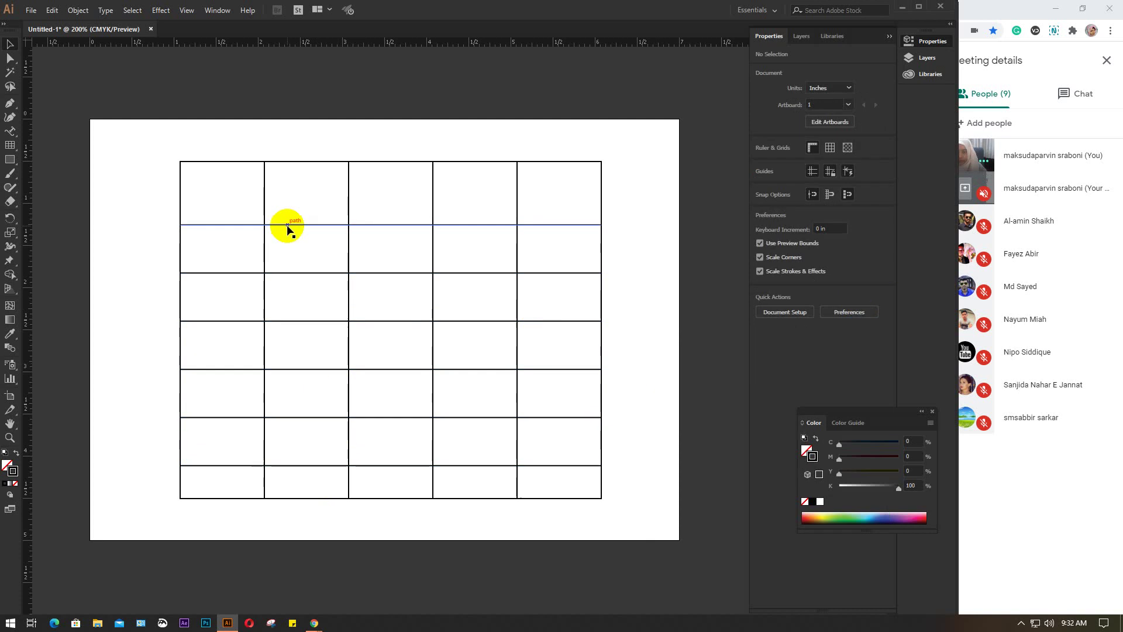
left_click_drag(287, 225, 290, 241)
left_click_drag(295, 202, 320, 477)
left_click(883, 278)
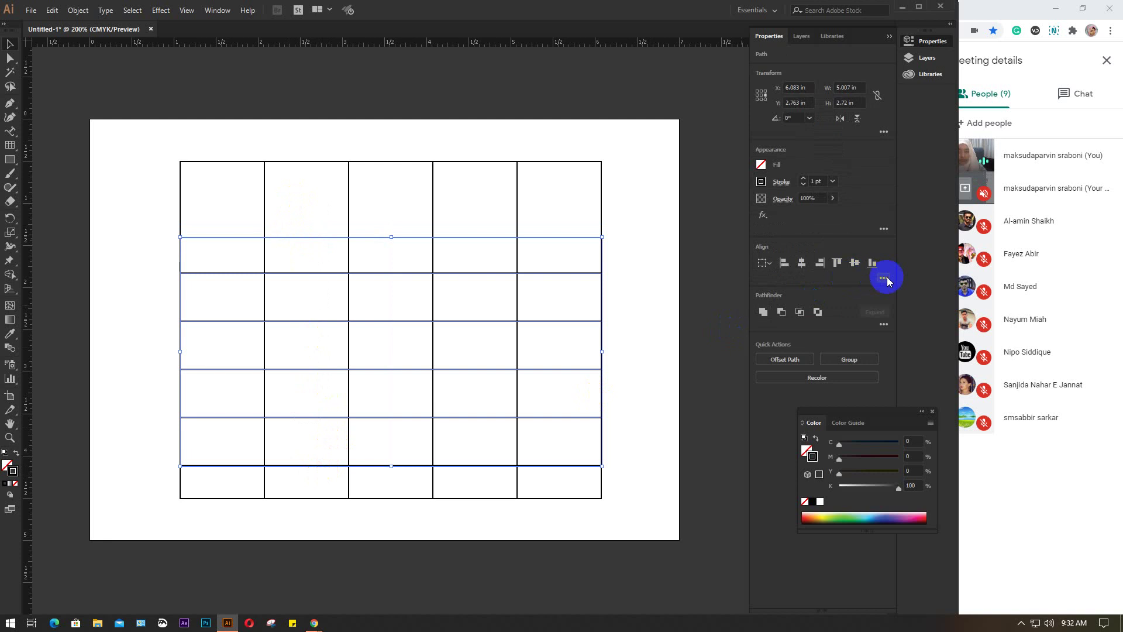
left_click(788, 346)
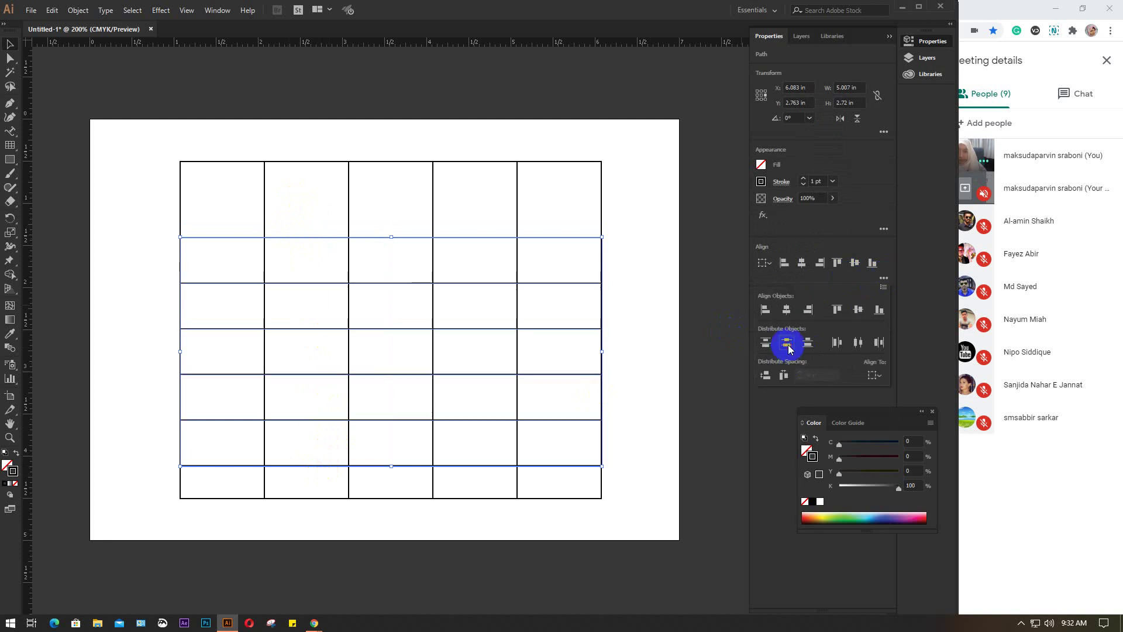
left_click(673, 326)
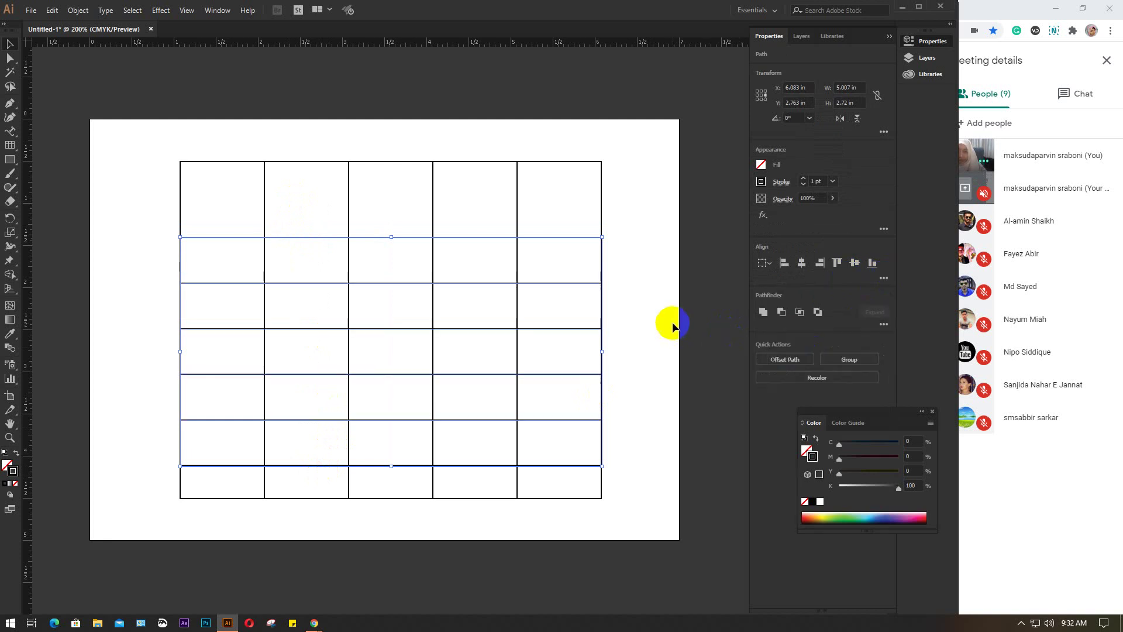
Nudge the distributed horizontal dividers up about 0.07 in and deselect them
key("Up")
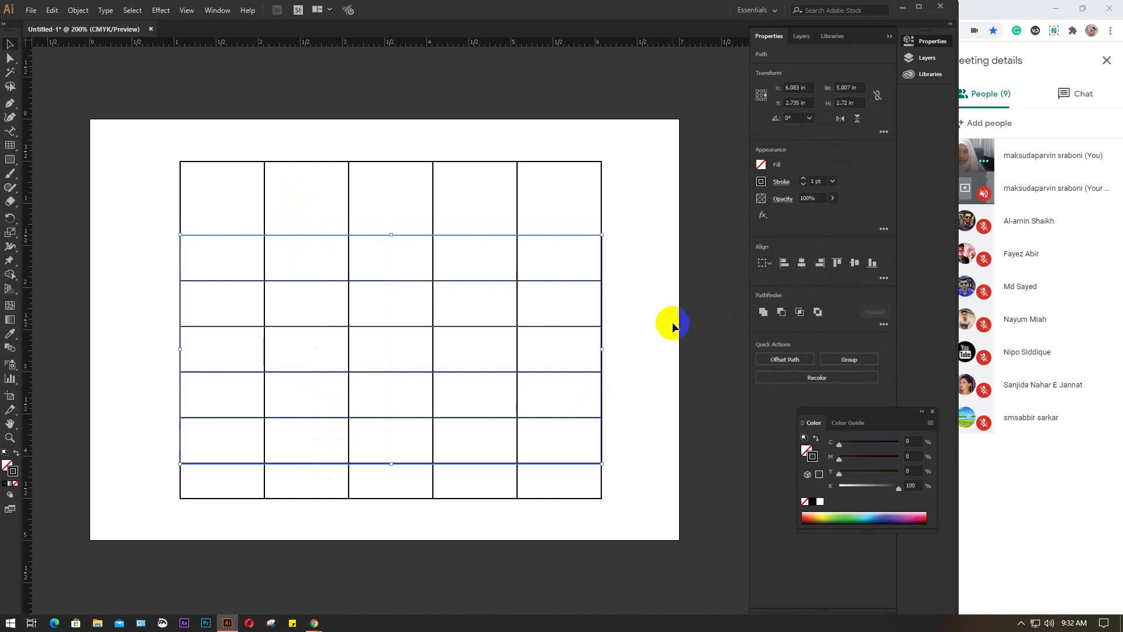
key("Up")
key("Up")
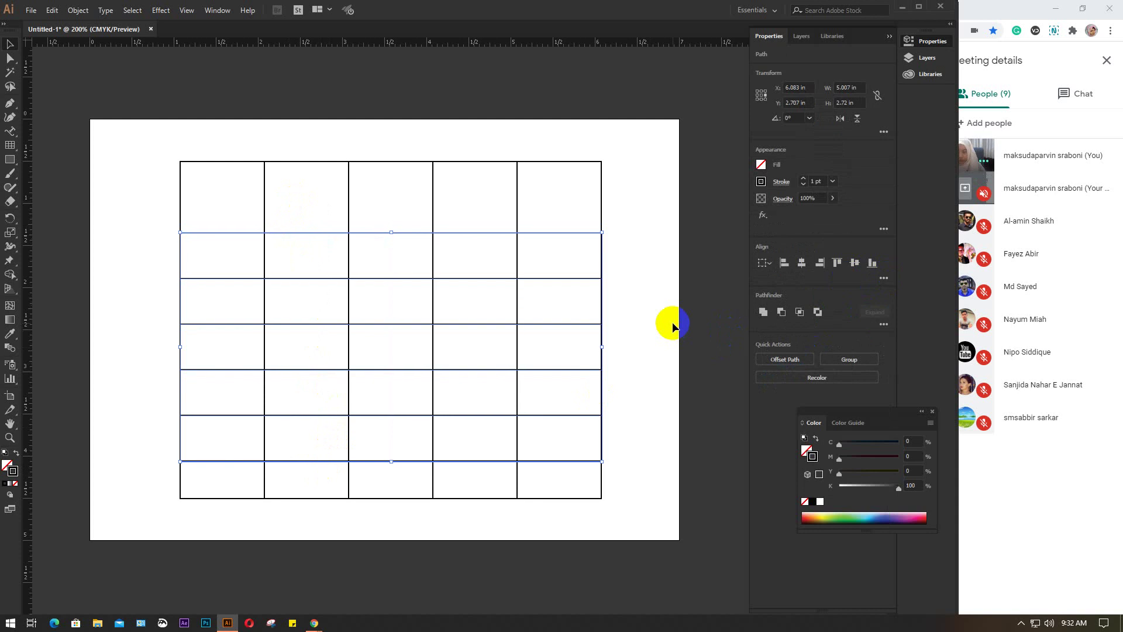
key("Up")
left_click(673, 326)
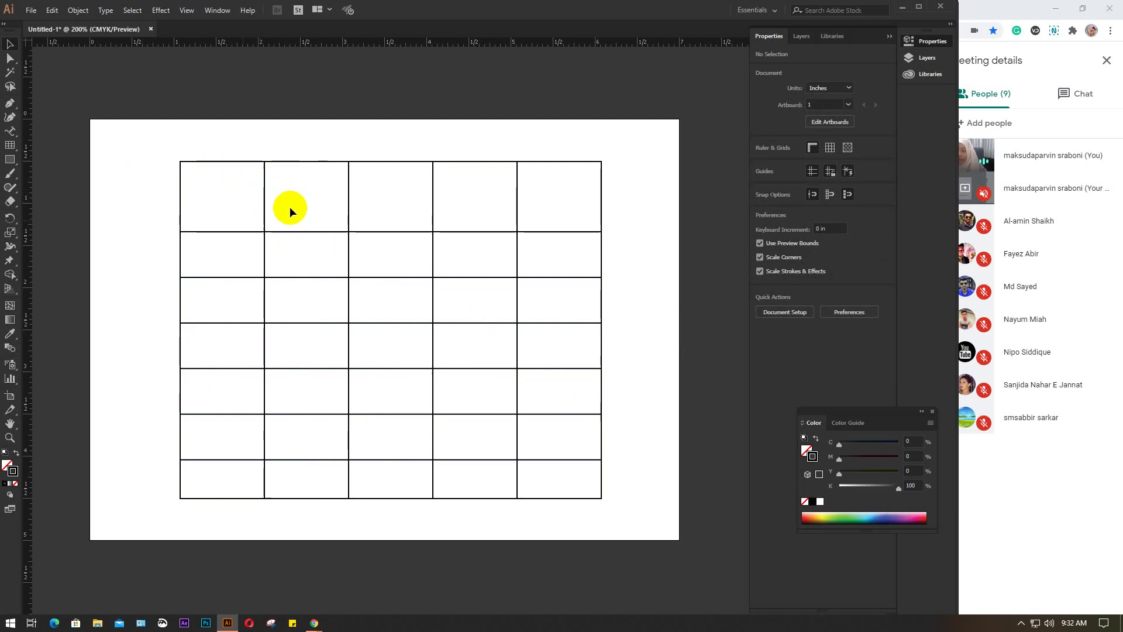
With the Line Segment tool, draw 1 in horizontal lines across the top-row cells of the third and first columns
left_click_drag(9, 140, 83, 147)
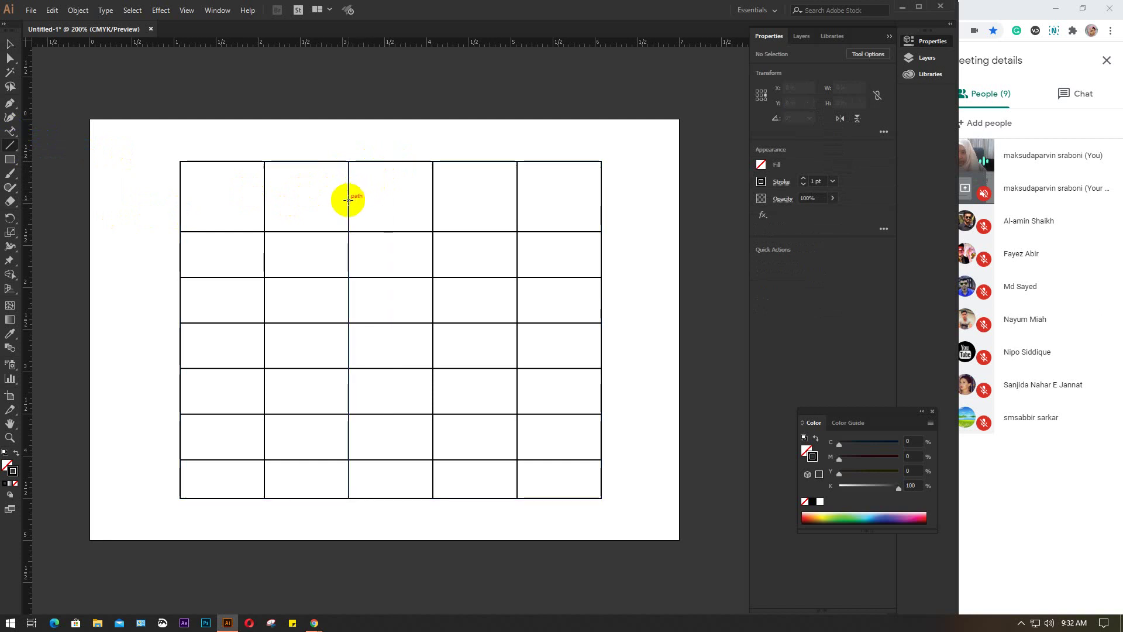
left_click_drag(349, 200, 433, 201)
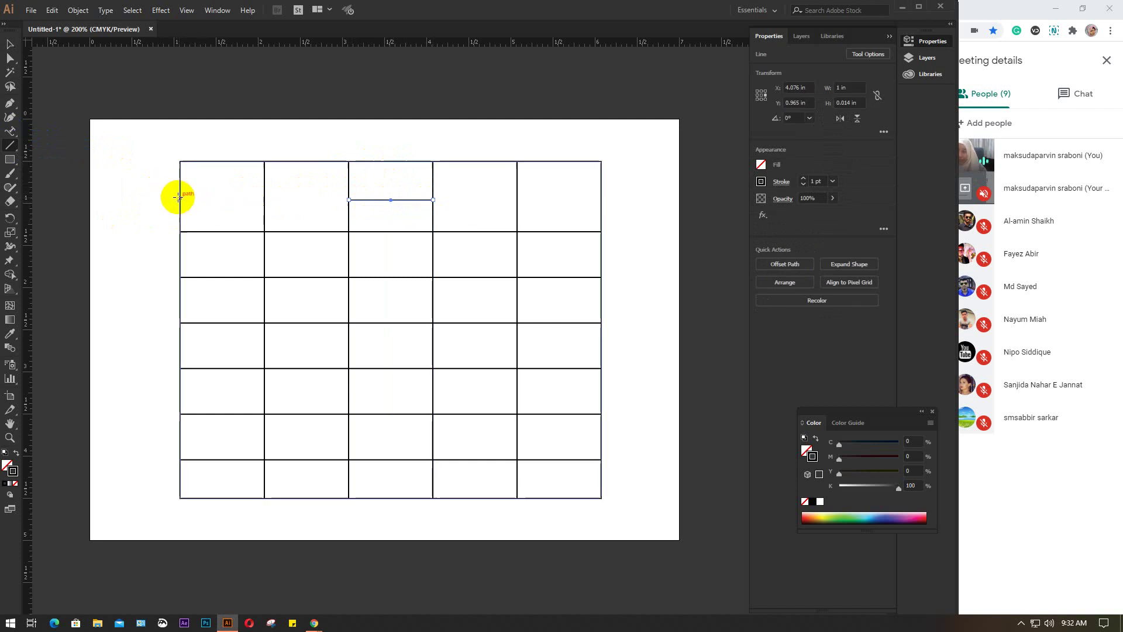
left_click_drag(182, 200, 265, 200)
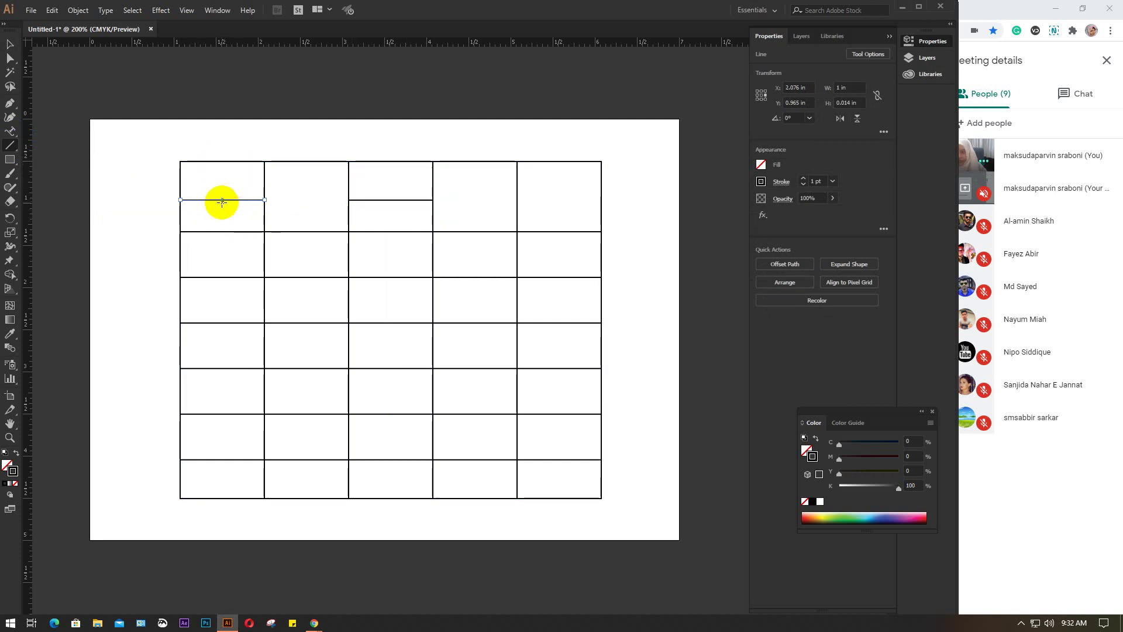
Draw vertical lines below the new horizontals: about 3.51 in to the grid's bottom in column one, about 0.38 in within column three's top cell
left_click_drag(221, 200, 209, 494)
left_click_drag(384, 329, 392, 232)
mouse_move(392, 232)
left_mouse_down()
mouse_move(394, 194)
mouse_move(391, 231)
left_mouse_up()
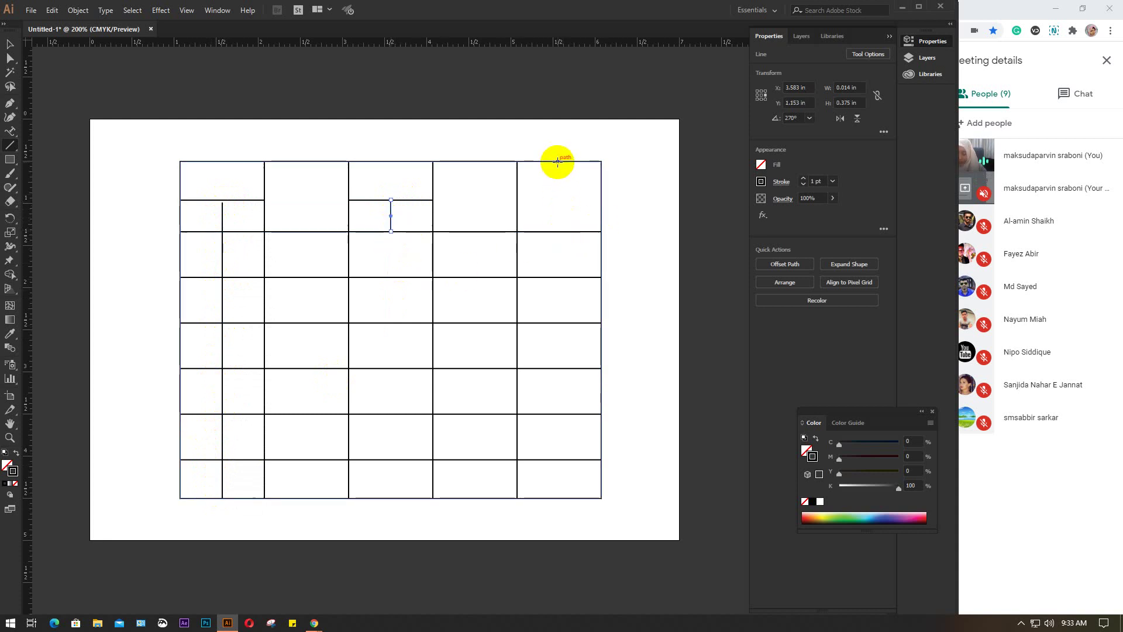
Draw a 4 in vertical line through the last column and a 1 in horizontal line across its top cell, then deselect
left_click_drag(557, 162, 579, 498)
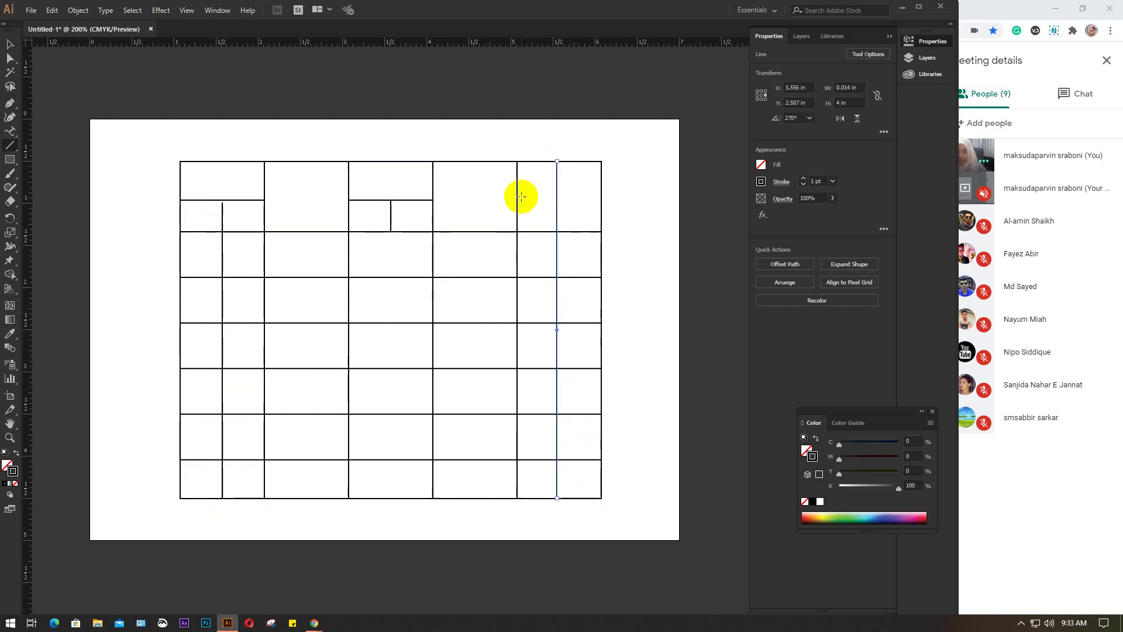
left_click_drag(517, 197, 602, 197)
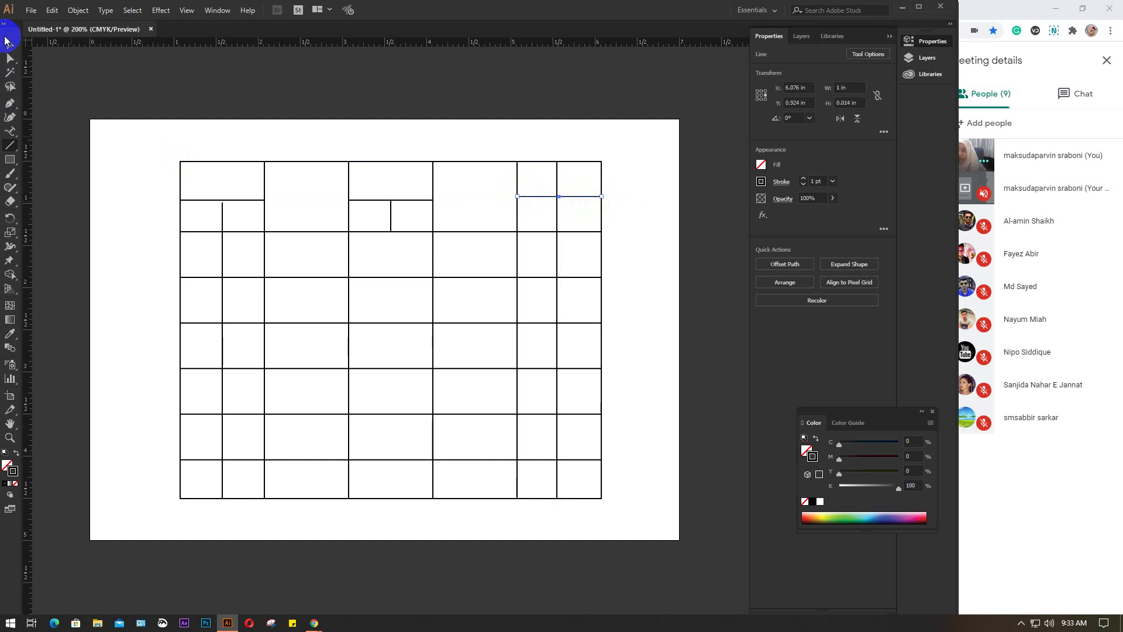
left_click(10, 44)
left_click(293, 111)
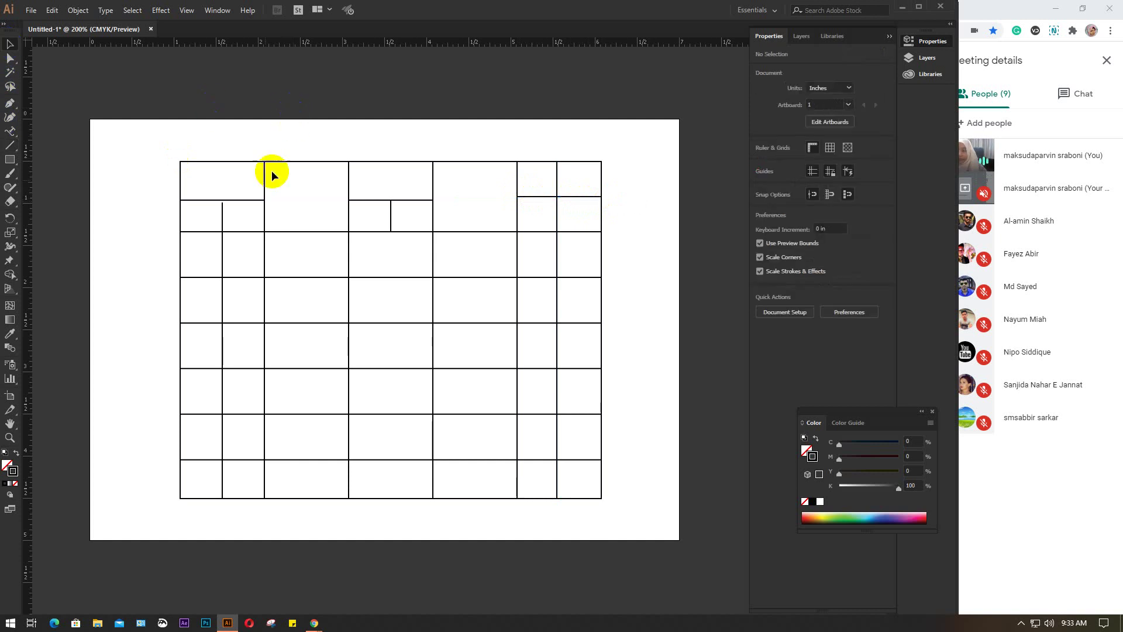
Select the whole grid with all the added line segments and group everything
left_click(222, 214)
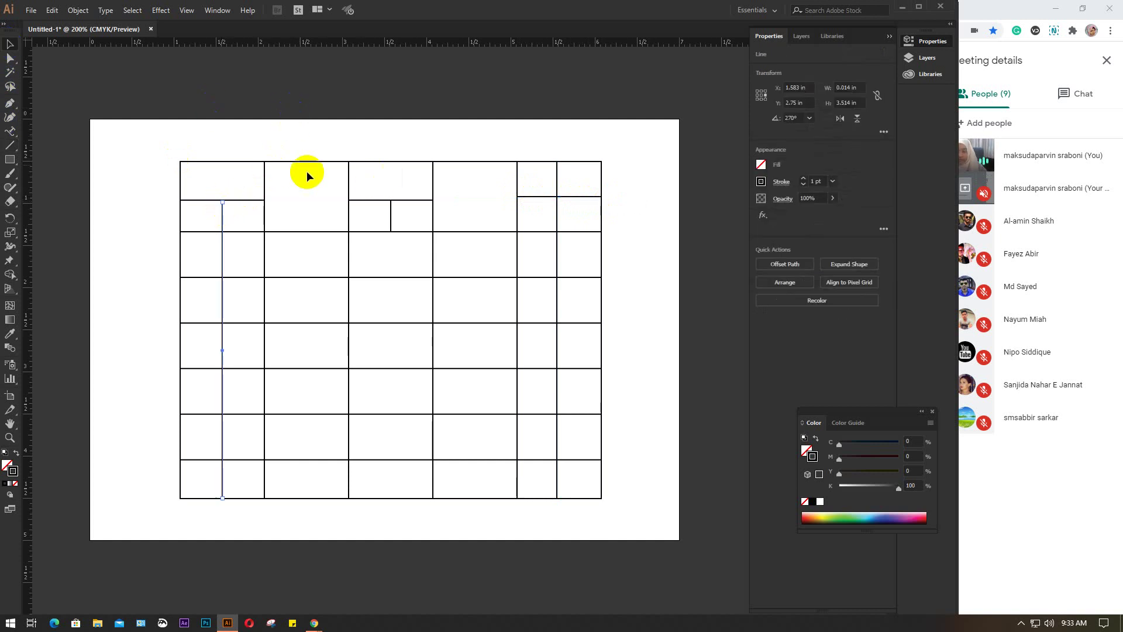
left_click(171, 107)
left_click_drag(117, 92, 652, 507)
key("ctrl+g")
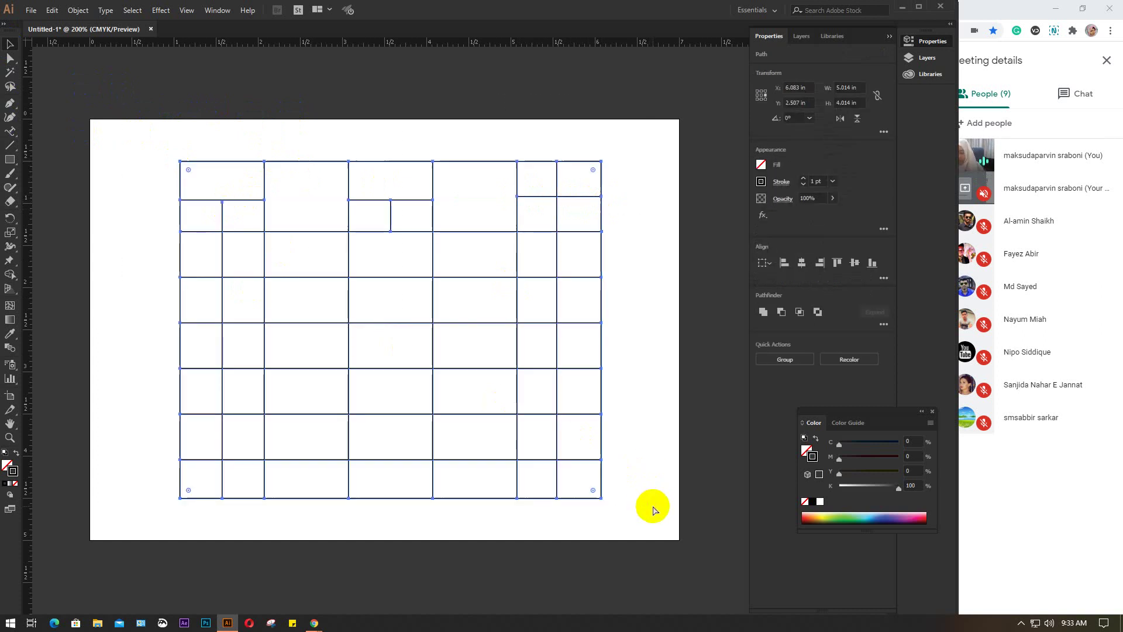
Delete the grouped grid from the artboard and close the floating Color panel
left_click(657, 363)
left_click(556, 204)
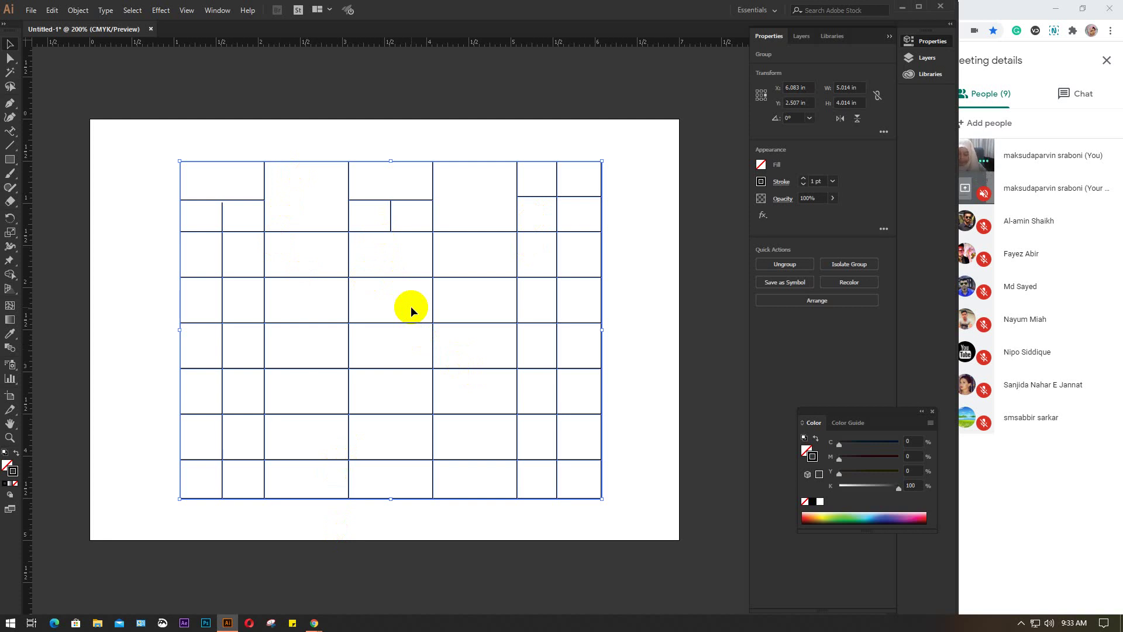
key("Delete")
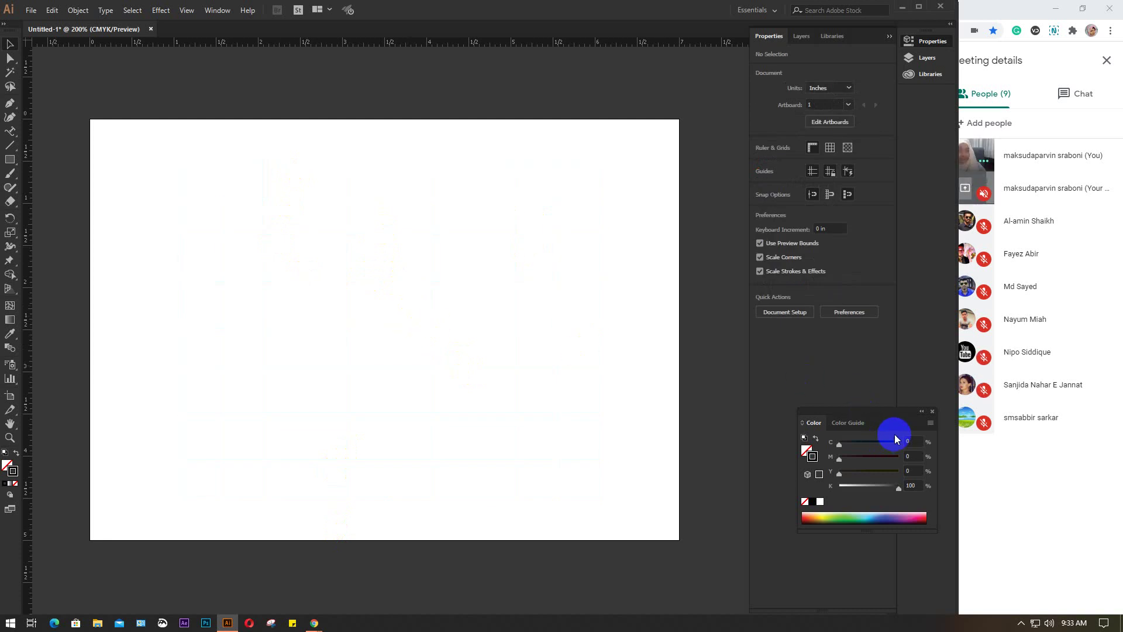
left_click(933, 412)
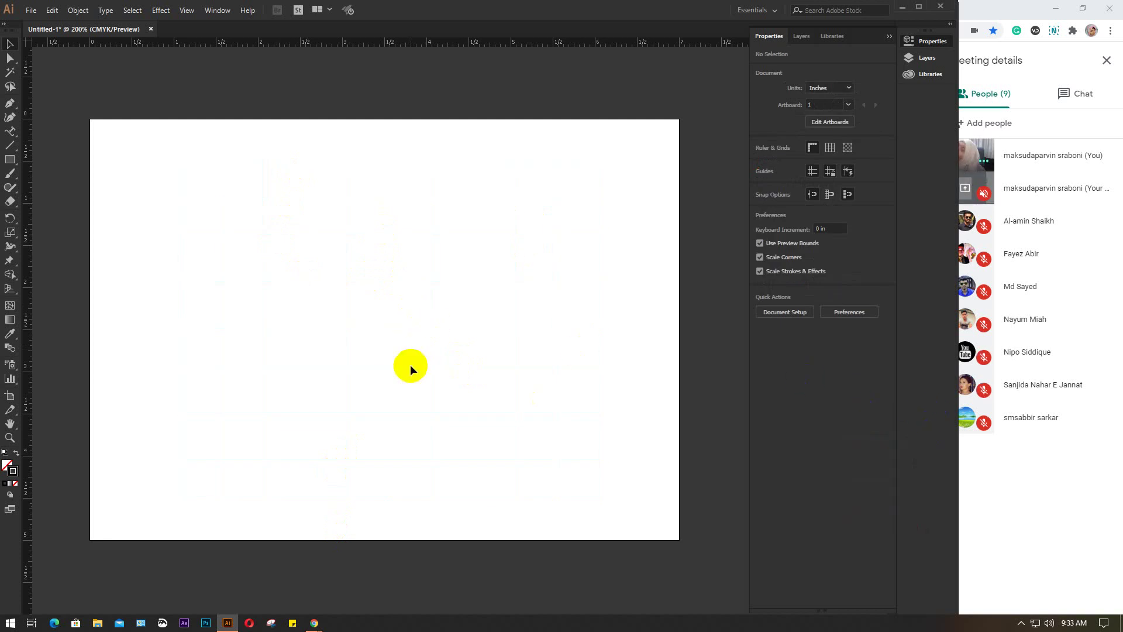
Draw a circular polar grid about 2.72 in across on the empty artboard with the Polar Grid tool
left_click(8, 151)
left_click_drag(8, 154, 86, 205)
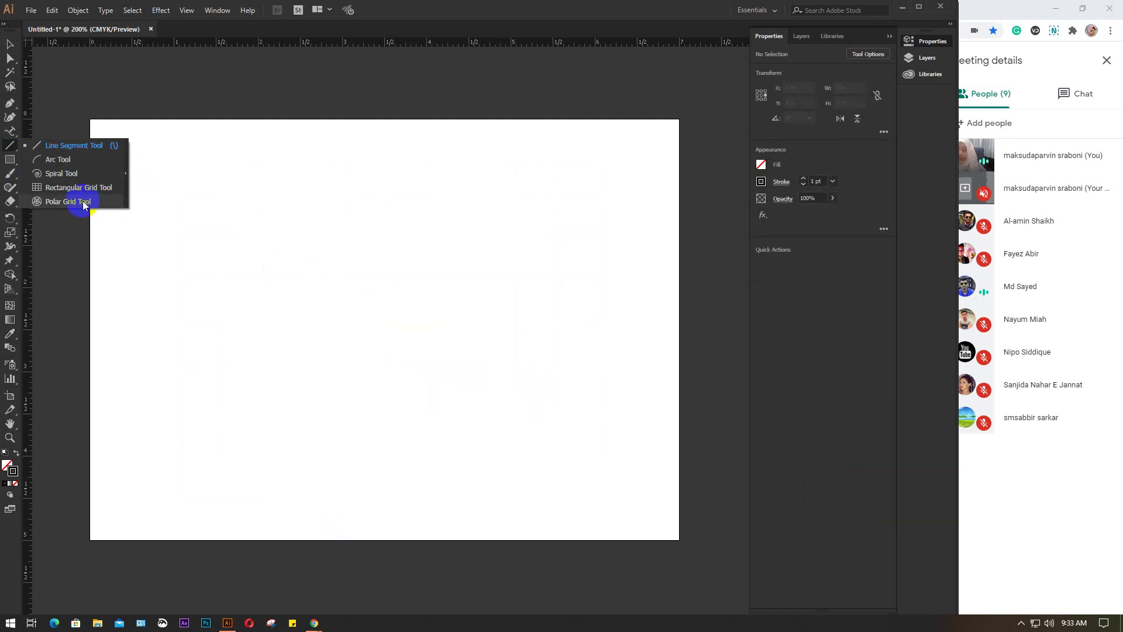
left_click(65, 202)
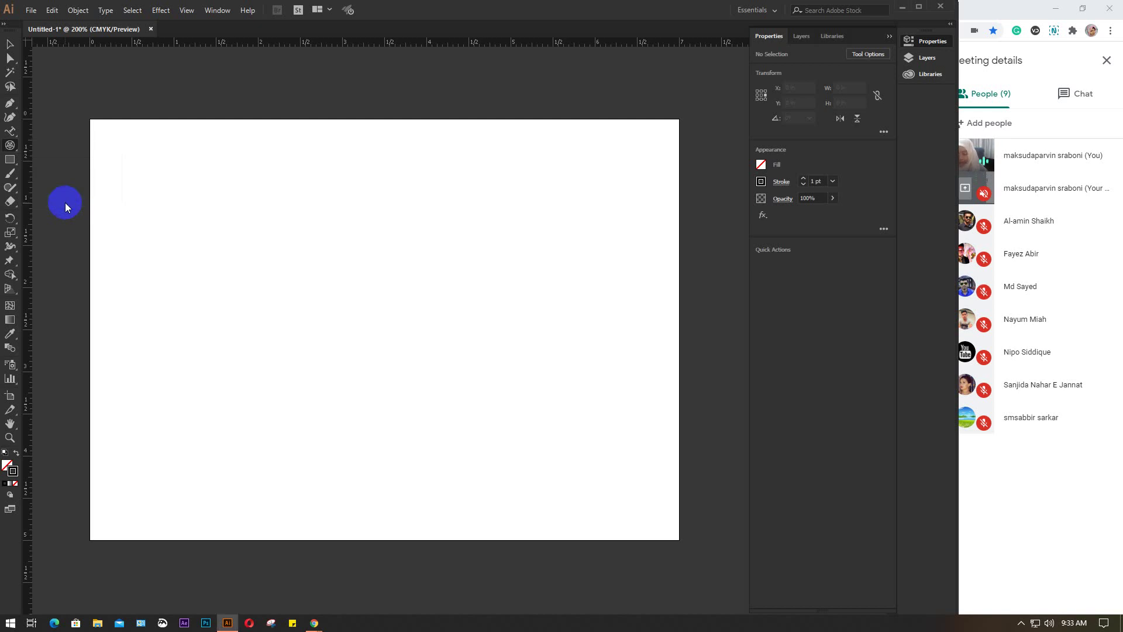
left_click(939, 275)
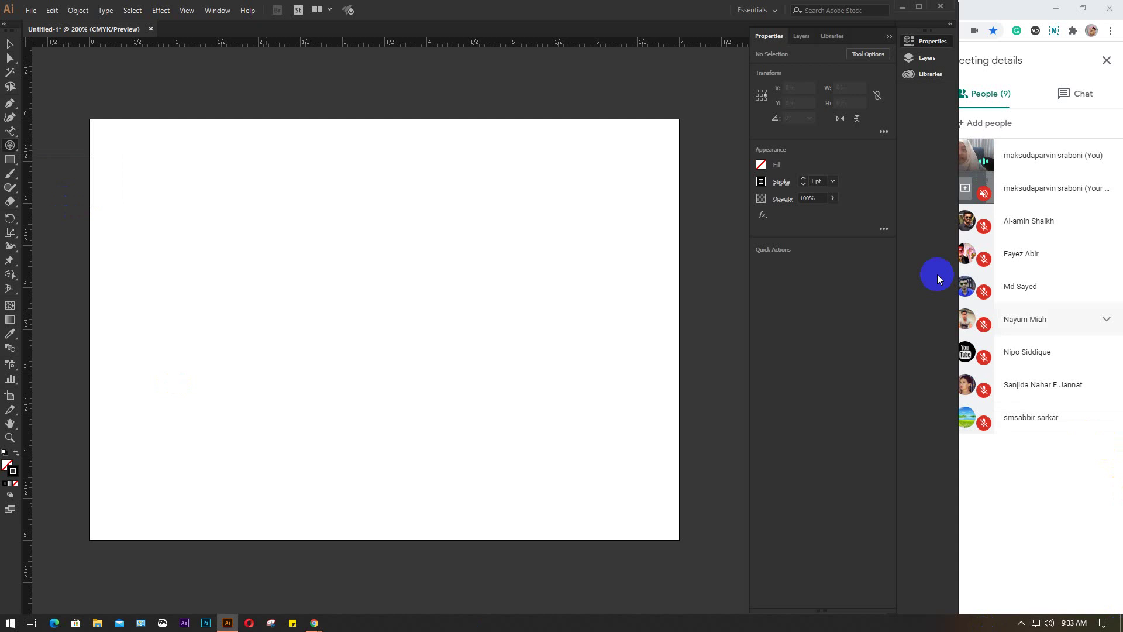
mouse_move(254, 250)
left_mouse_down()
mouse_move(353, 377)
mouse_move(479, 414)
mouse_move(471, 438)
mouse_move(482, 440)
left_mouse_up()
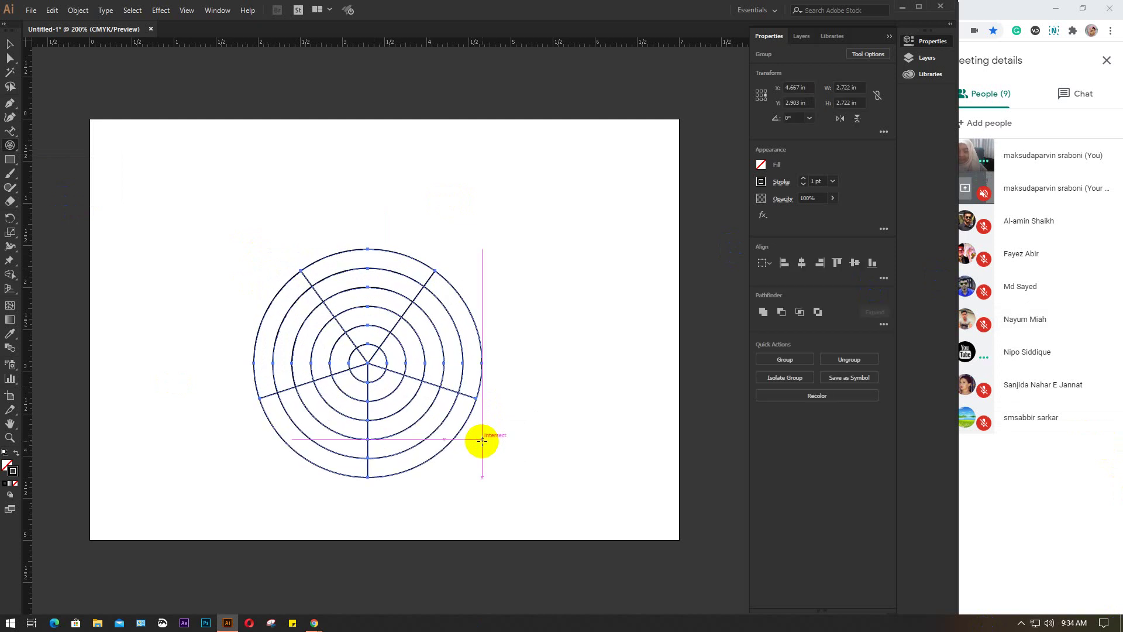
Move the circular polar grid higher on the artboard and deselect it
key("v")
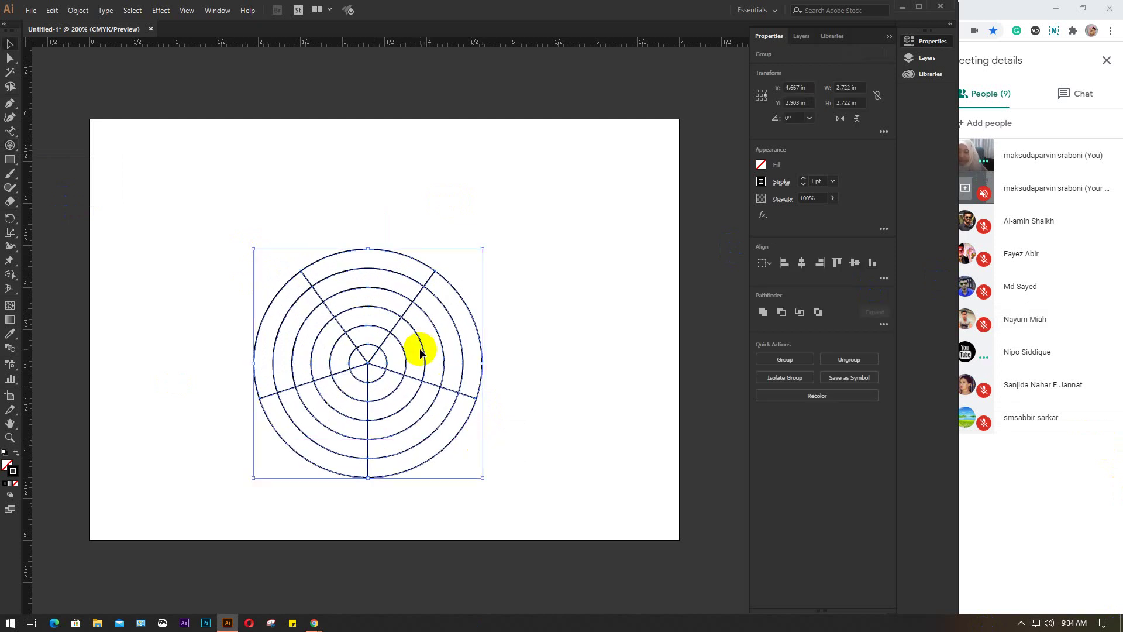
left_click_drag(424, 350, 417, 294)
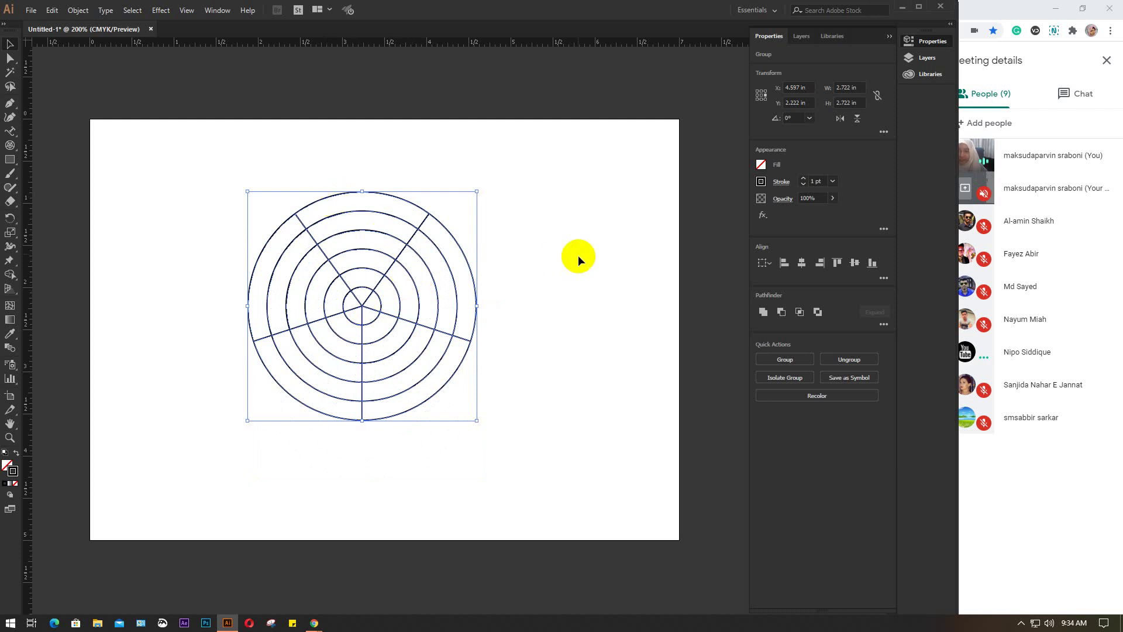
left_click(576, 251)
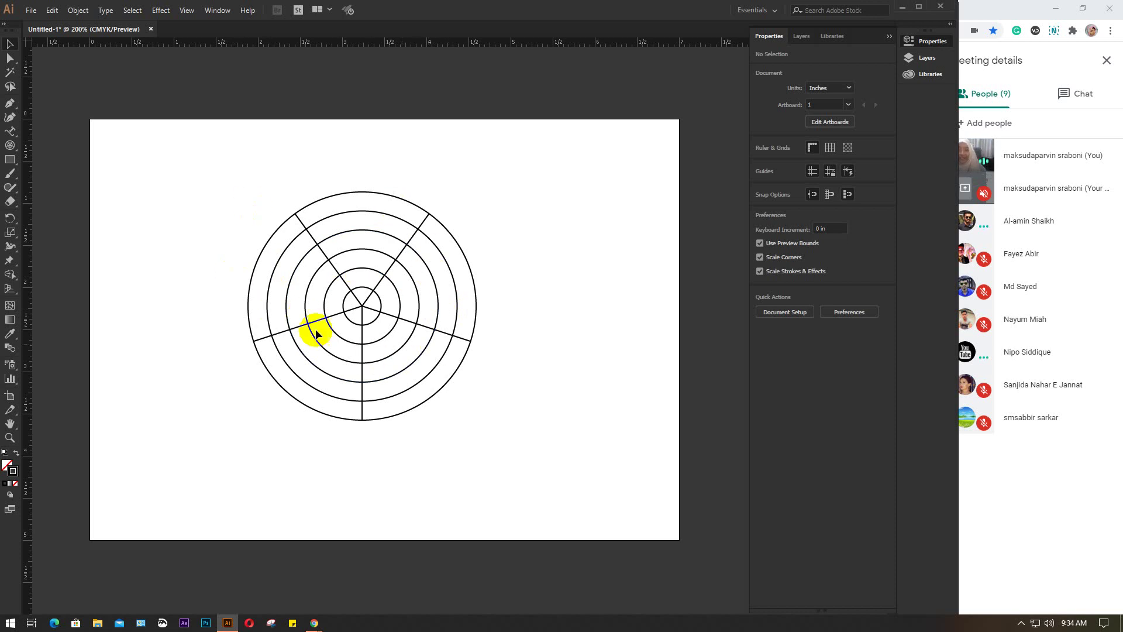
Enlarge the polar grid proportionally from its center to about 4.08 in across, reposition it slightly lower, and deselect it
left_click(475, 304)
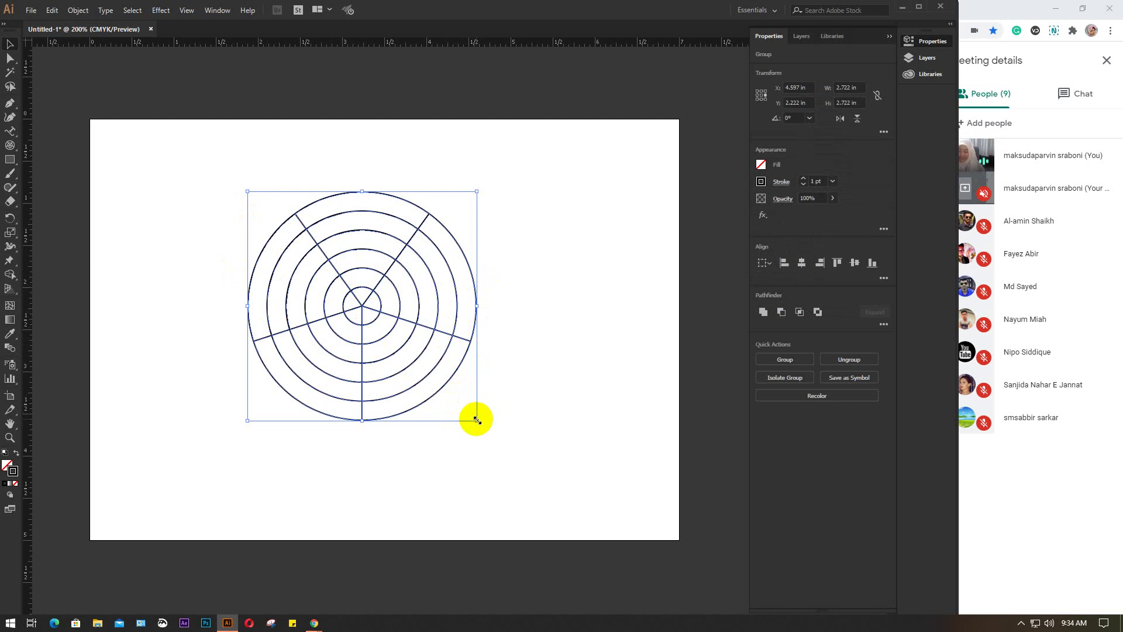
left_click_drag(477, 420, 534, 477)
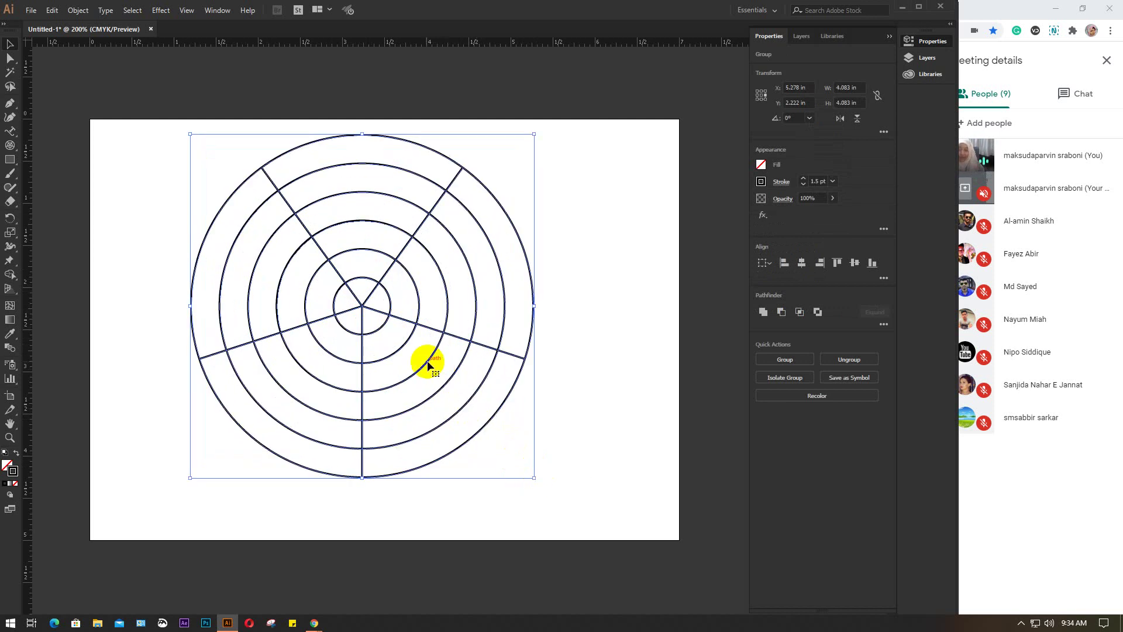
left_click_drag(427, 366, 431, 380)
left_click(608, 347)
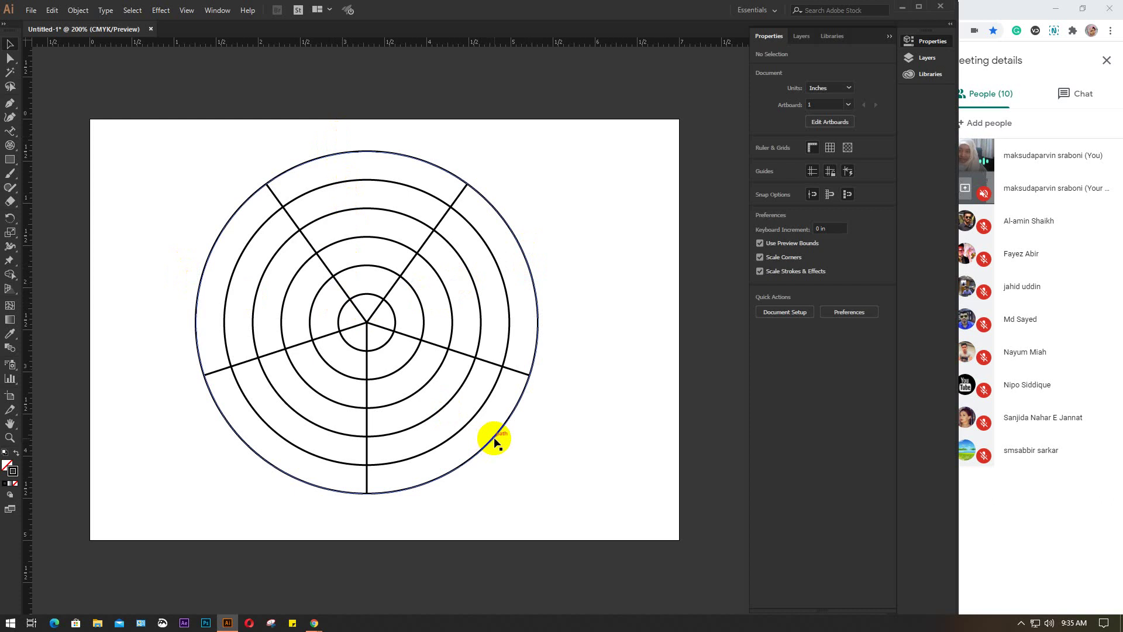
Delete the enlarged polar grid from the artboard and activate the Polar Grid tool
left_click(229, 217)
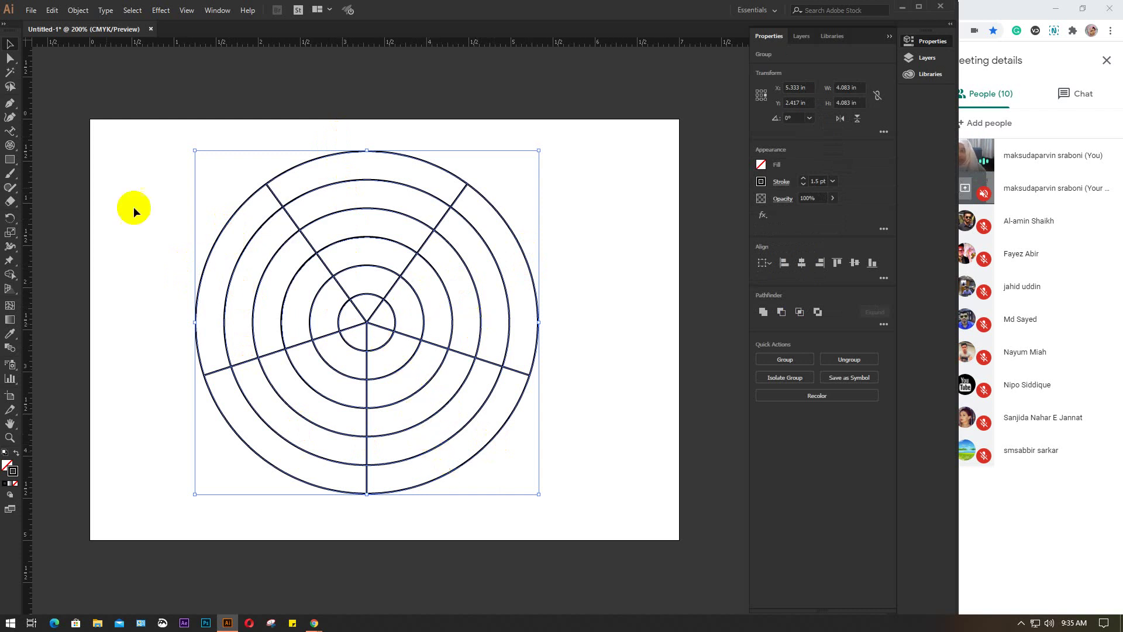
left_click(10, 145)
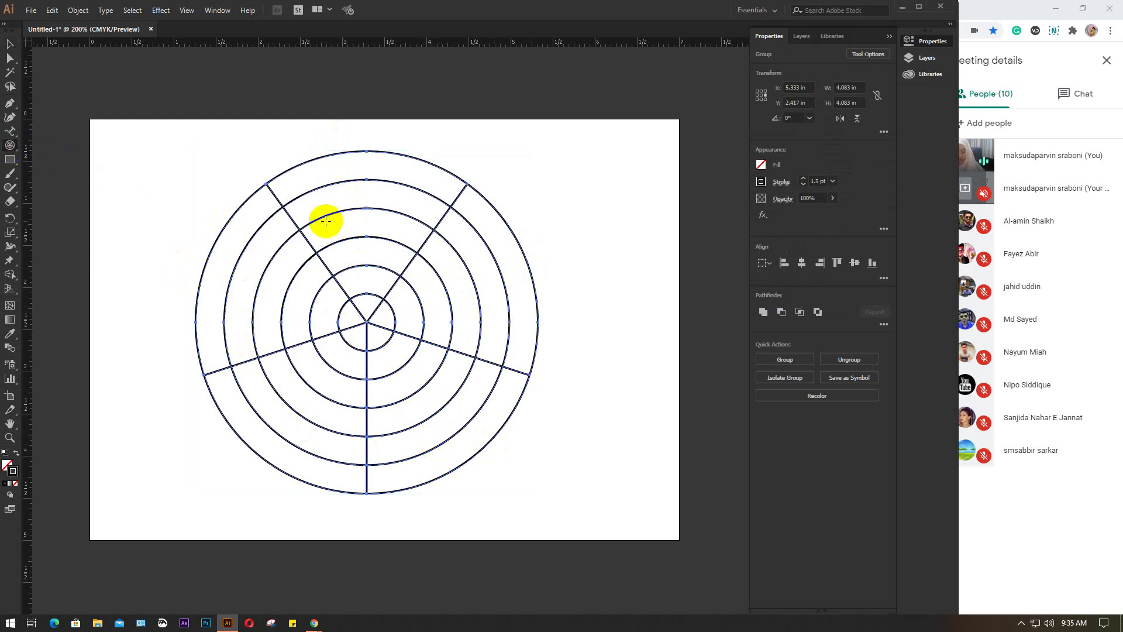
key("Delete")
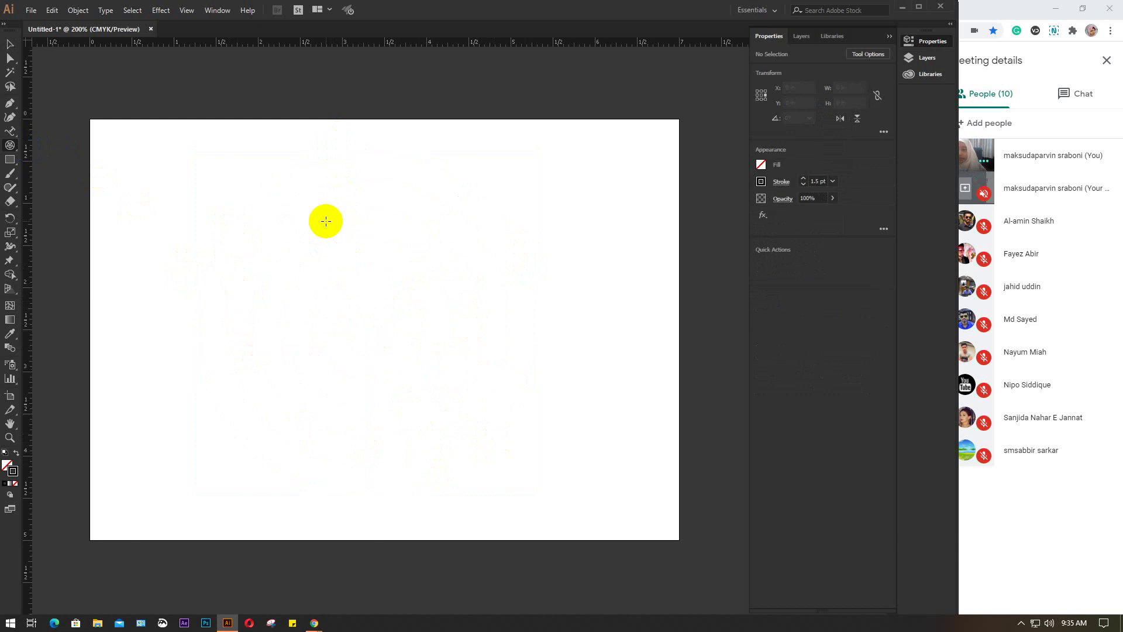
Draw two elliptical polar grids, a tall one about 0.95 by 2.31 in and a wide one about 1.99 by 0.69 in
left_click_drag(197, 209, 276, 401)
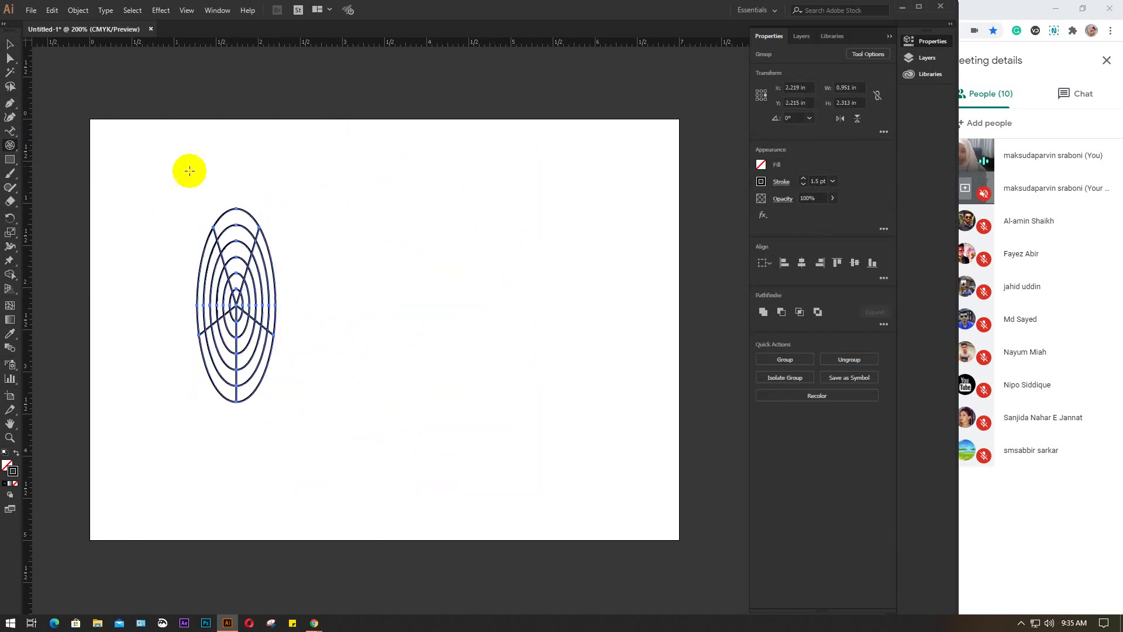
left_click_drag(173, 162, 340, 220)
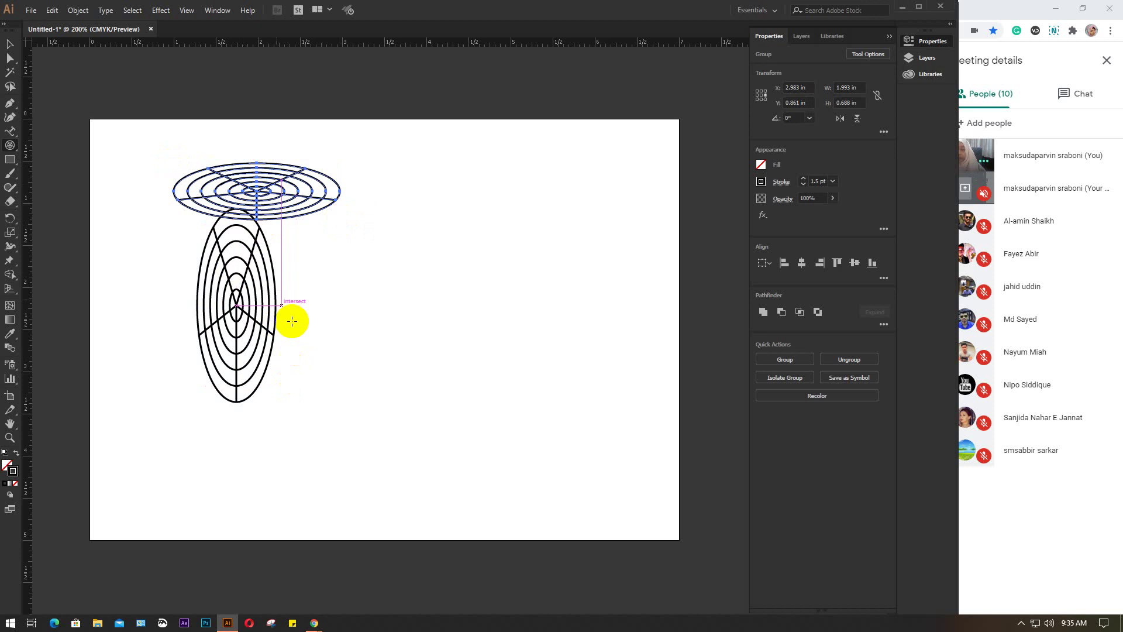
left_click(534, 272)
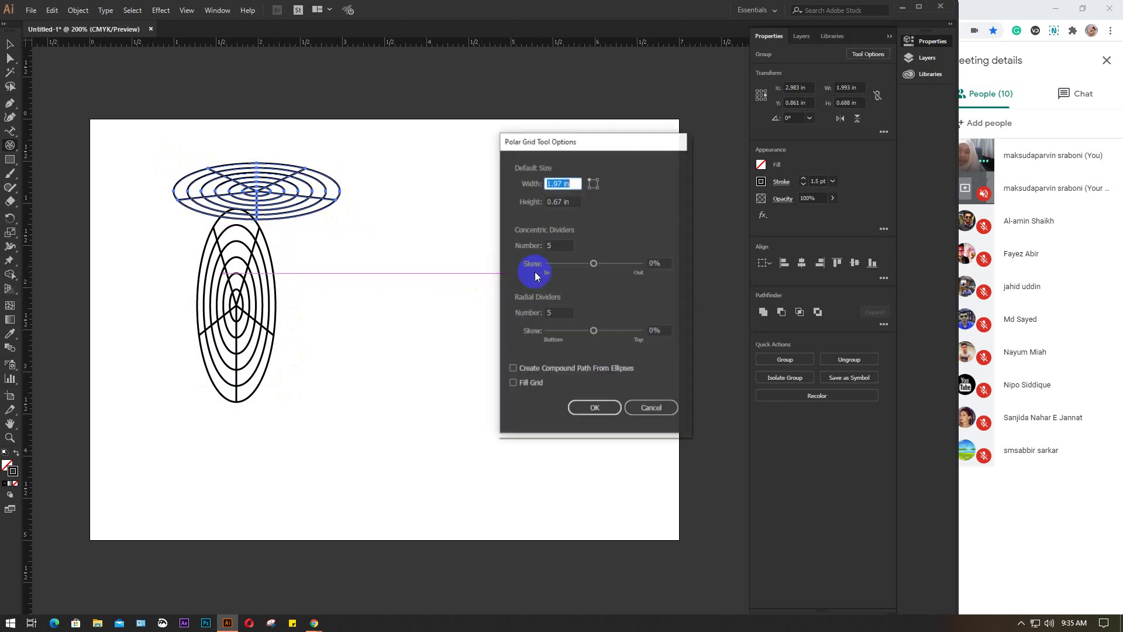
left_click_drag(592, 142, 563, 124)
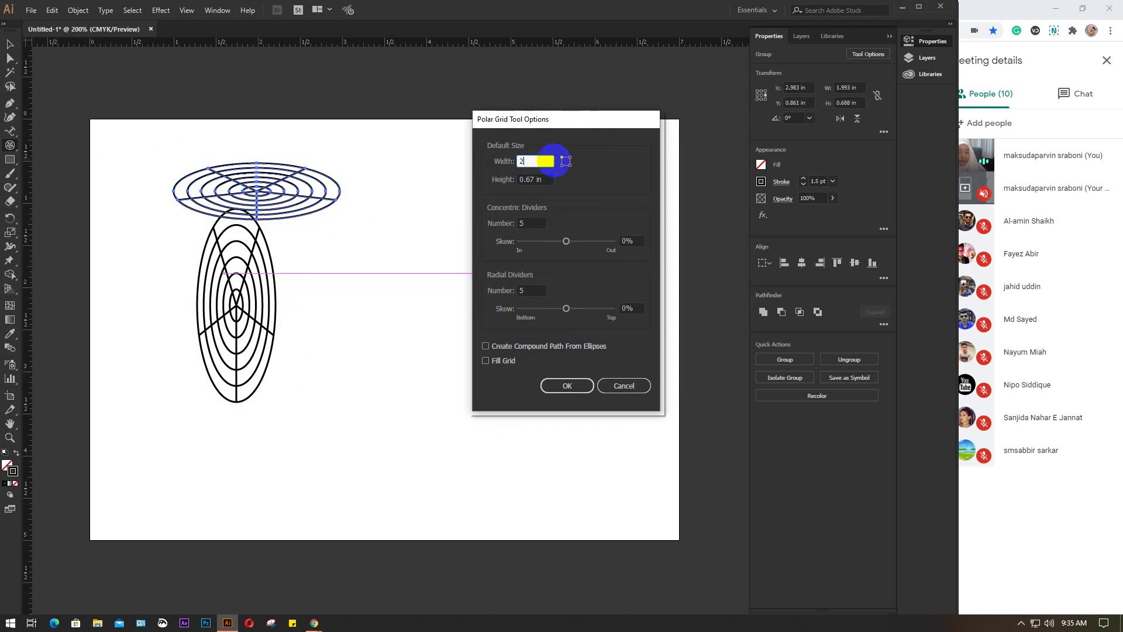
type("2")
key("Tab")
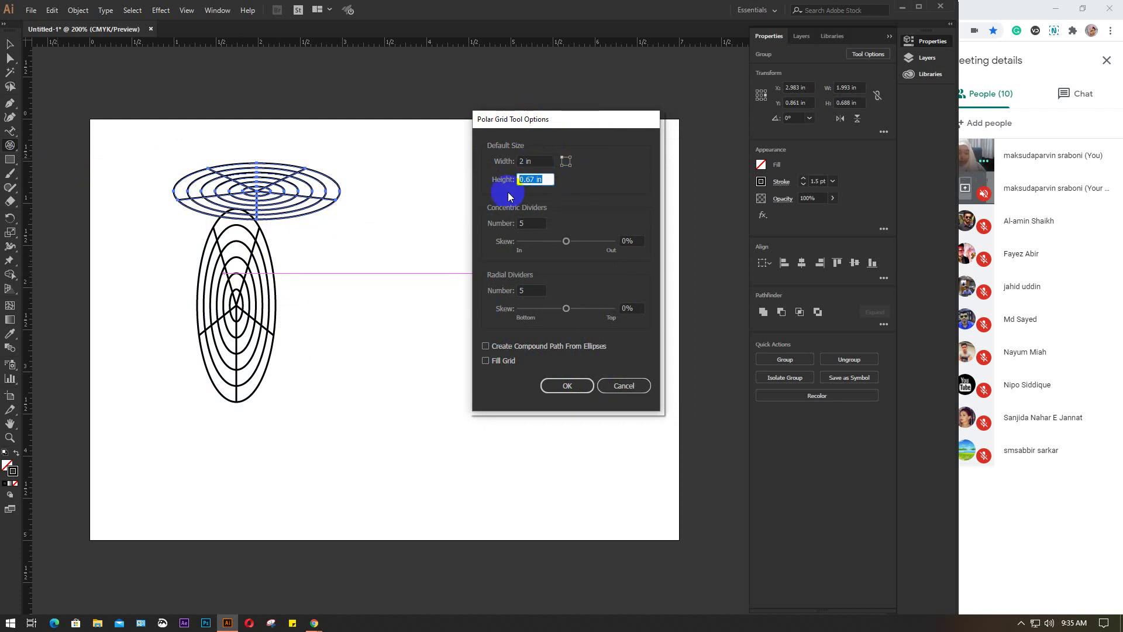
type("2")
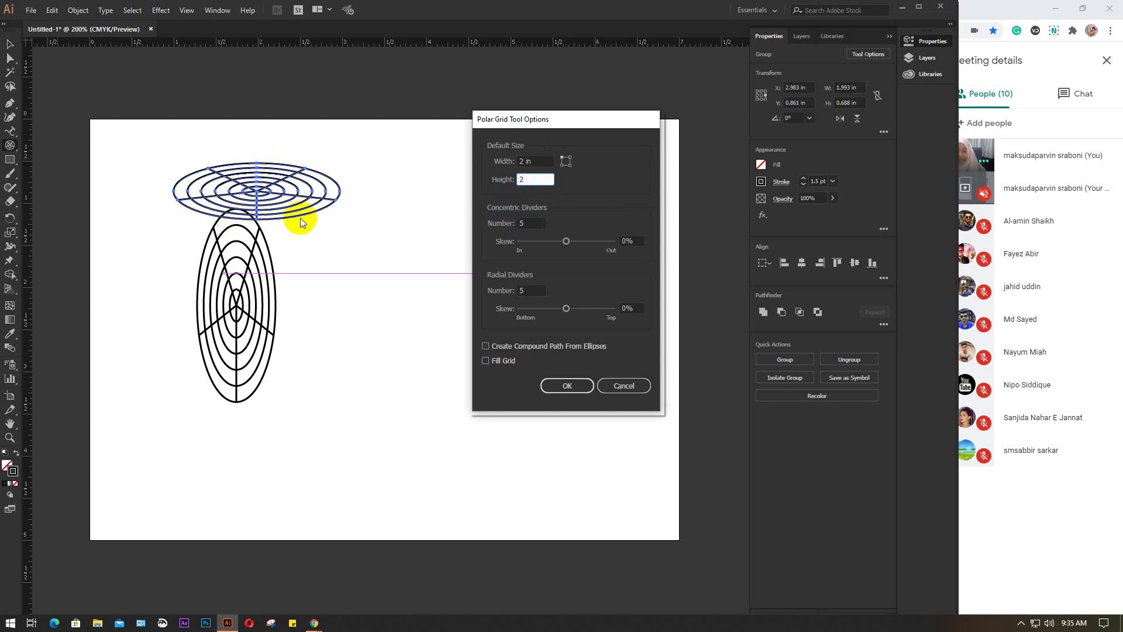
left_click(536, 223)
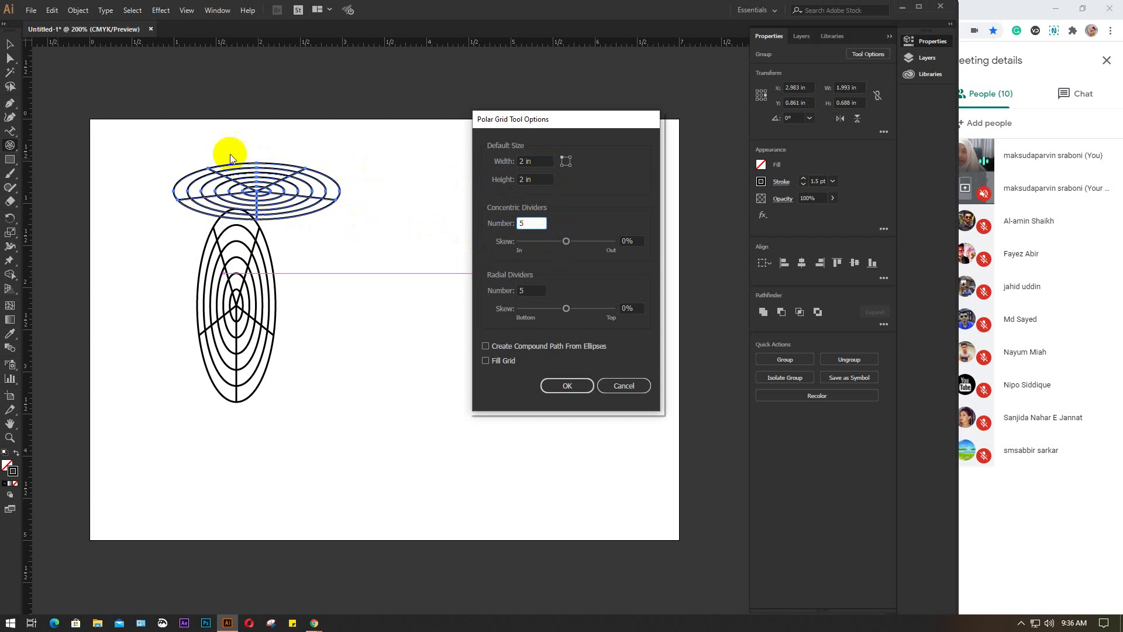
left_click(625, 386)
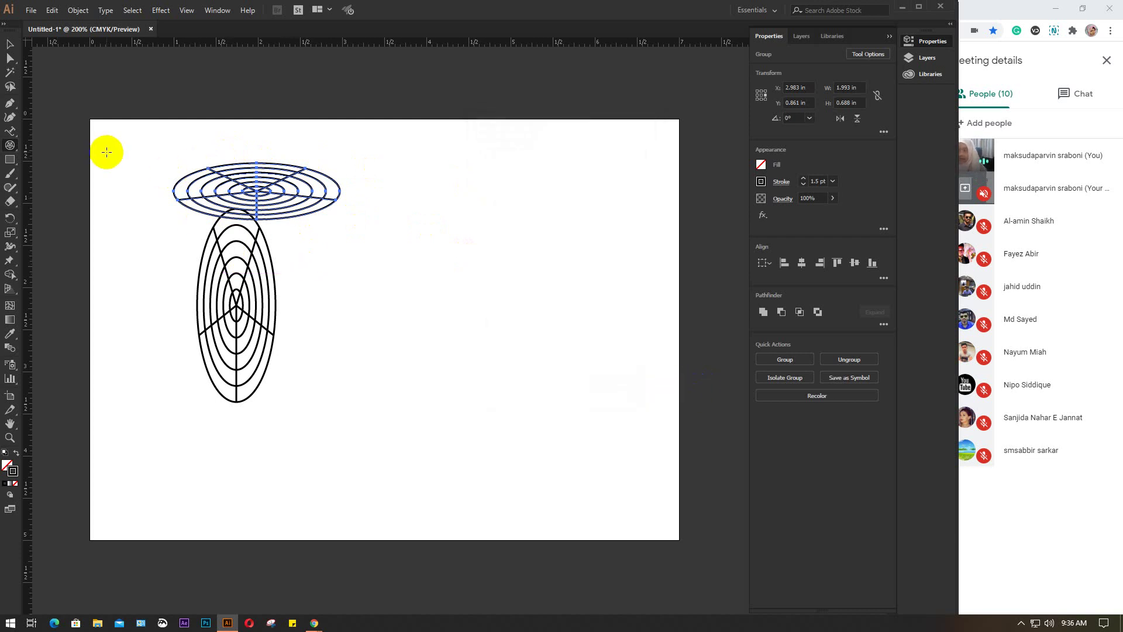
Delete both elliptical polar grids and draw a circular polar grid about 2.84 in across near the artboard's upper-left corner
key("v")
left_click_drag(149, 144, 317, 364)
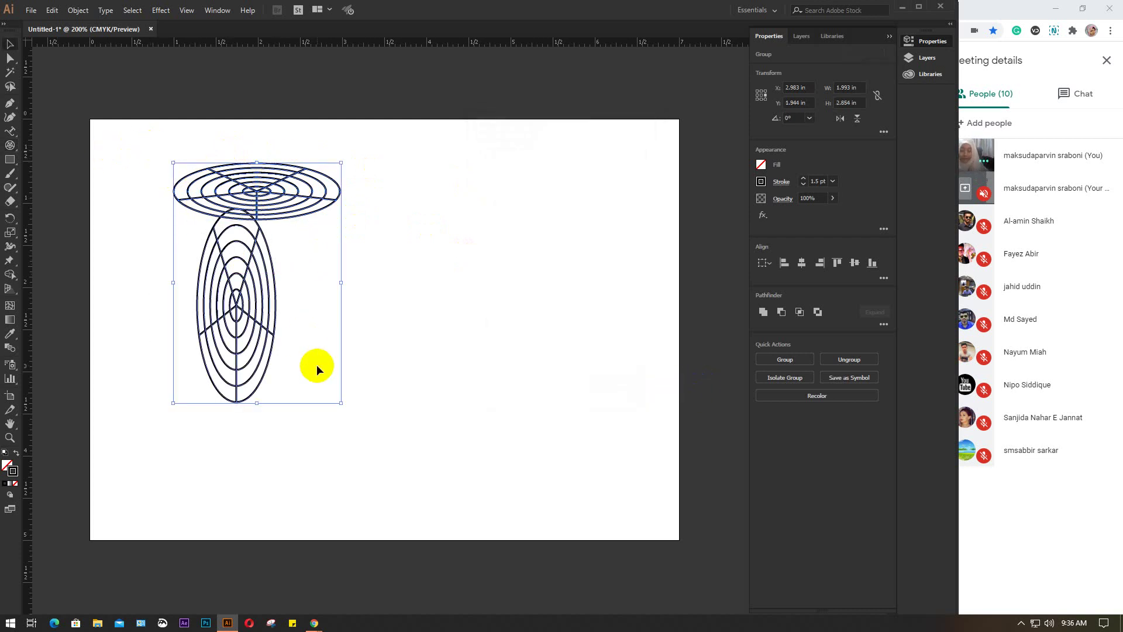
key("Delete")
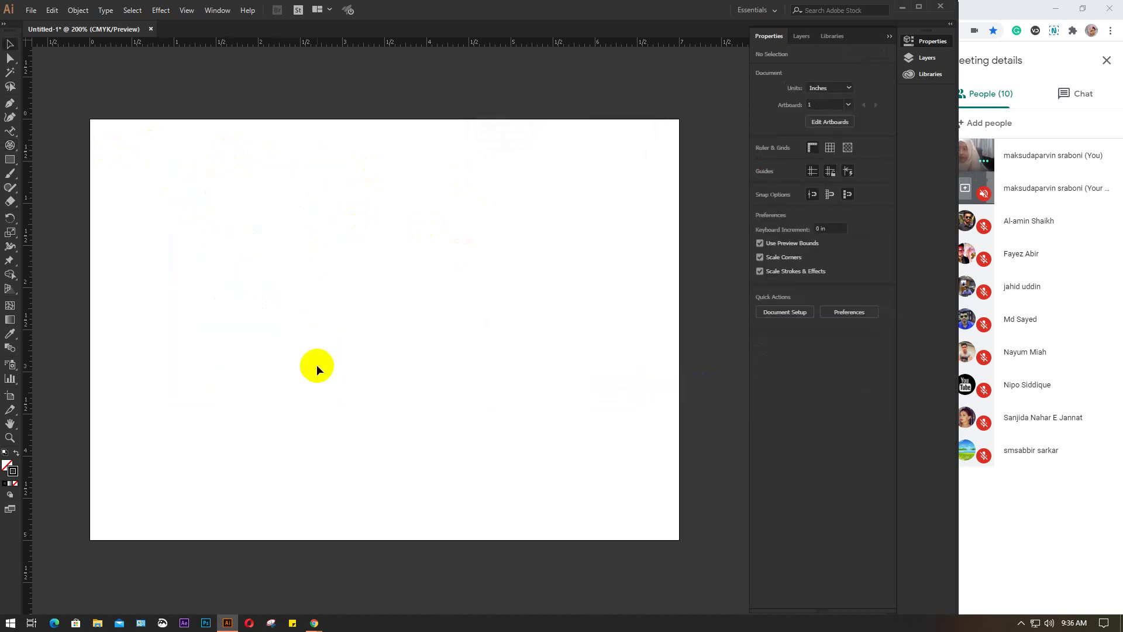
left_click(10, 145)
left_click_drag(123, 159, 330, 396)
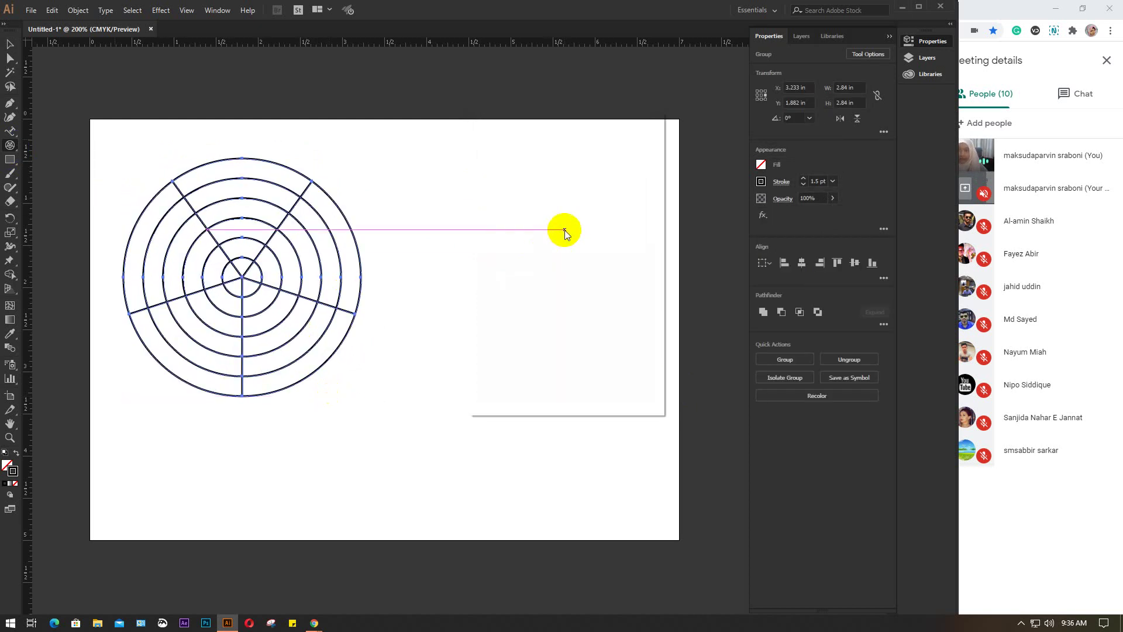
Create a second polar grid 2.82 in wide and high with 7 concentric dividers and 9 radial dividers
left_click(564, 230)
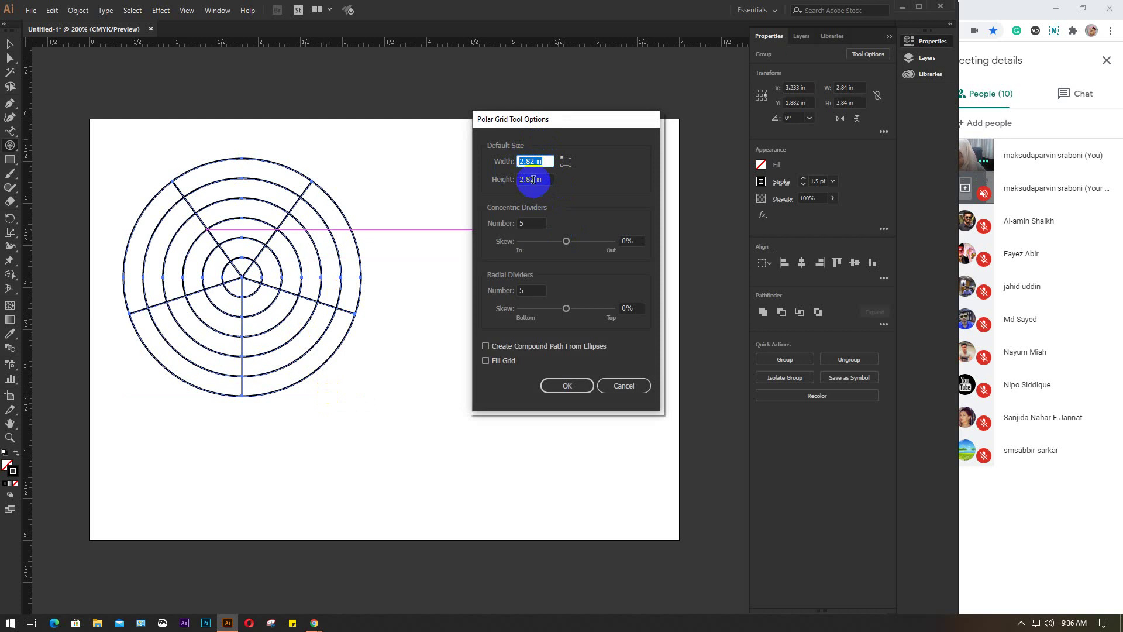
left_click(535, 170)
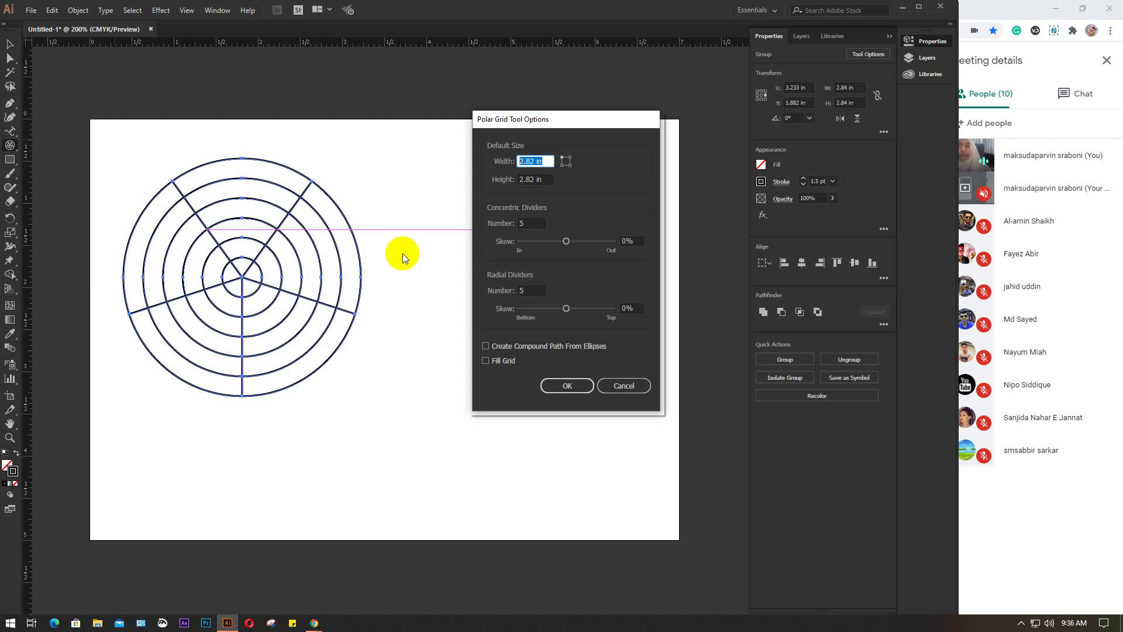
mouse_move(515, 228)
left_mouse_down()
mouse_move(526, 218)
mouse_move(512, 250)
left_mouse_up()
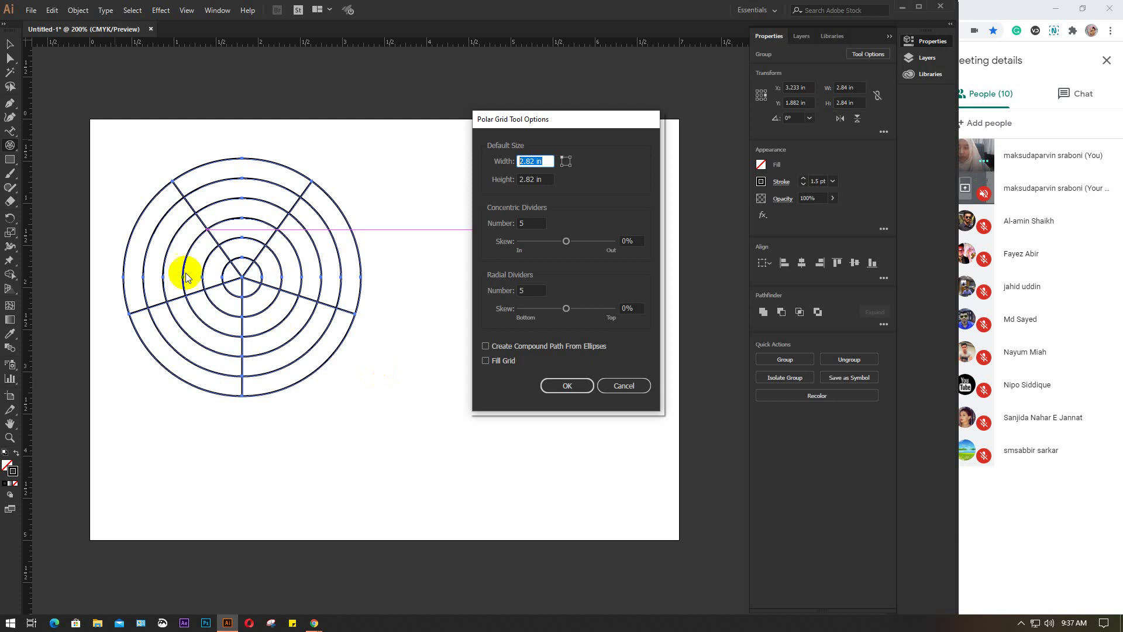
double_click(529, 223)
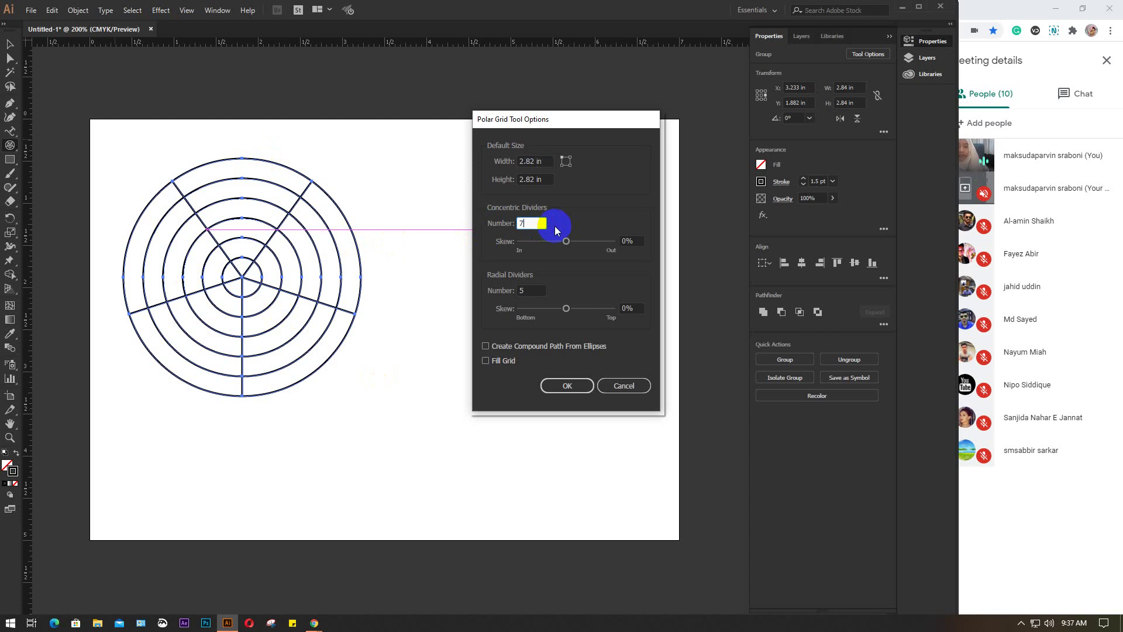
double_click(532, 291)
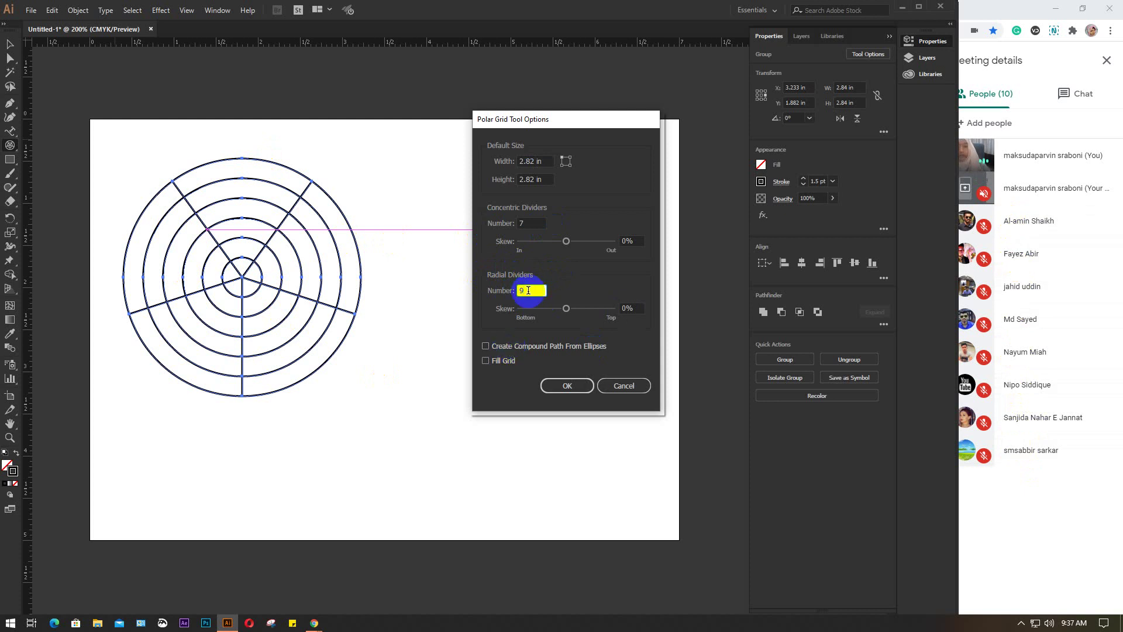
left_click(567, 385)
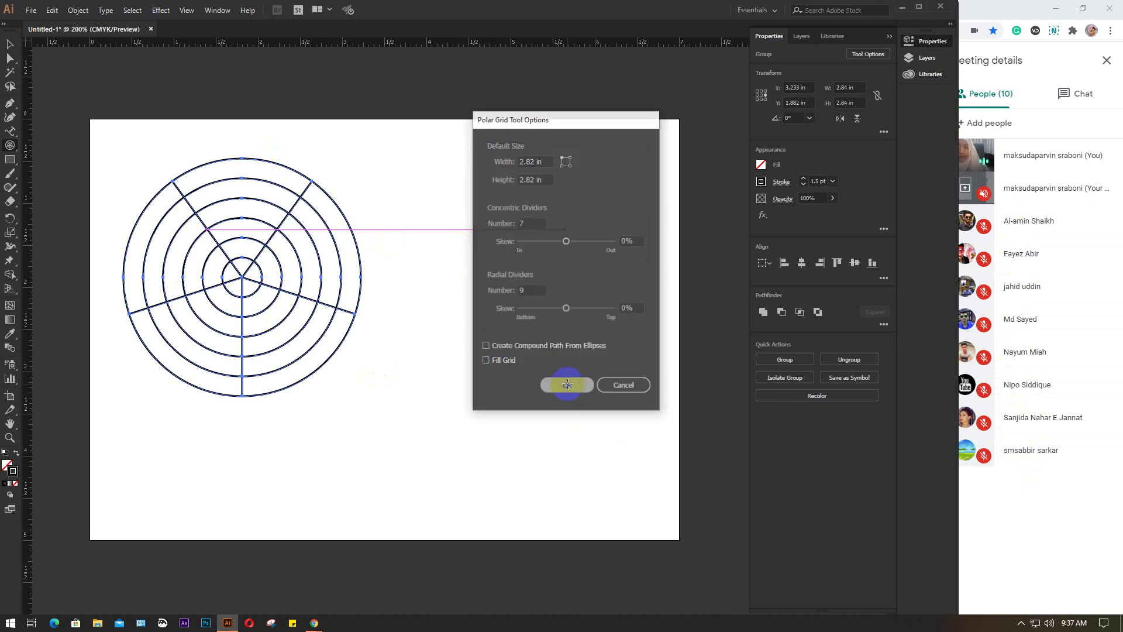
Move the new nine-spoke polar grid fully onto the artboard beside the first grid and deselect it
key("v")
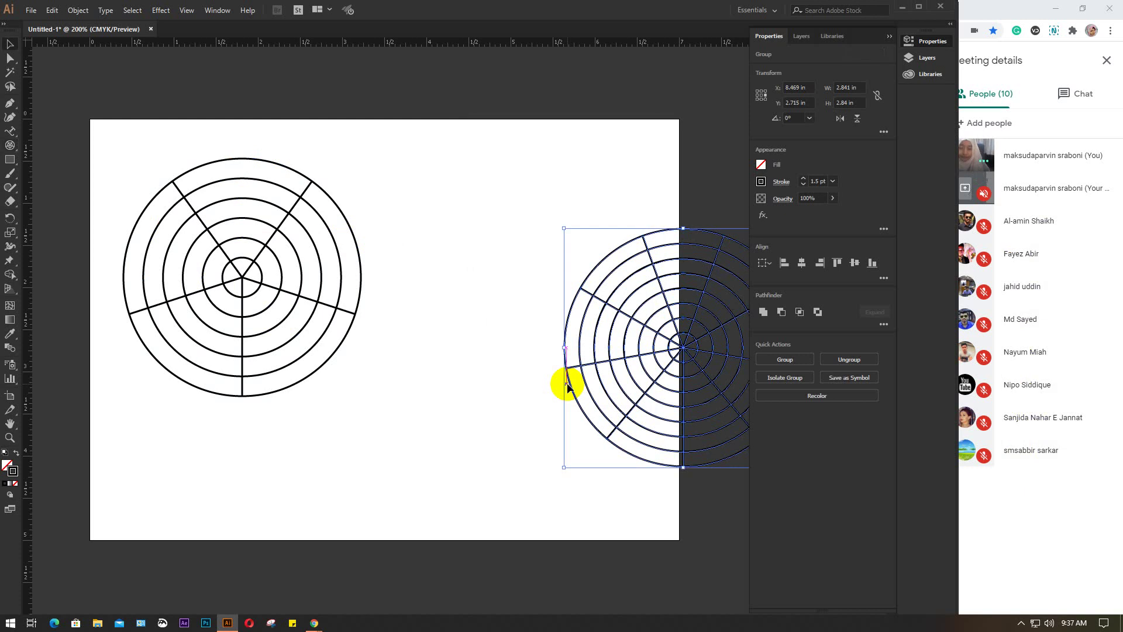
left_click_drag(609, 361, 418, 369)
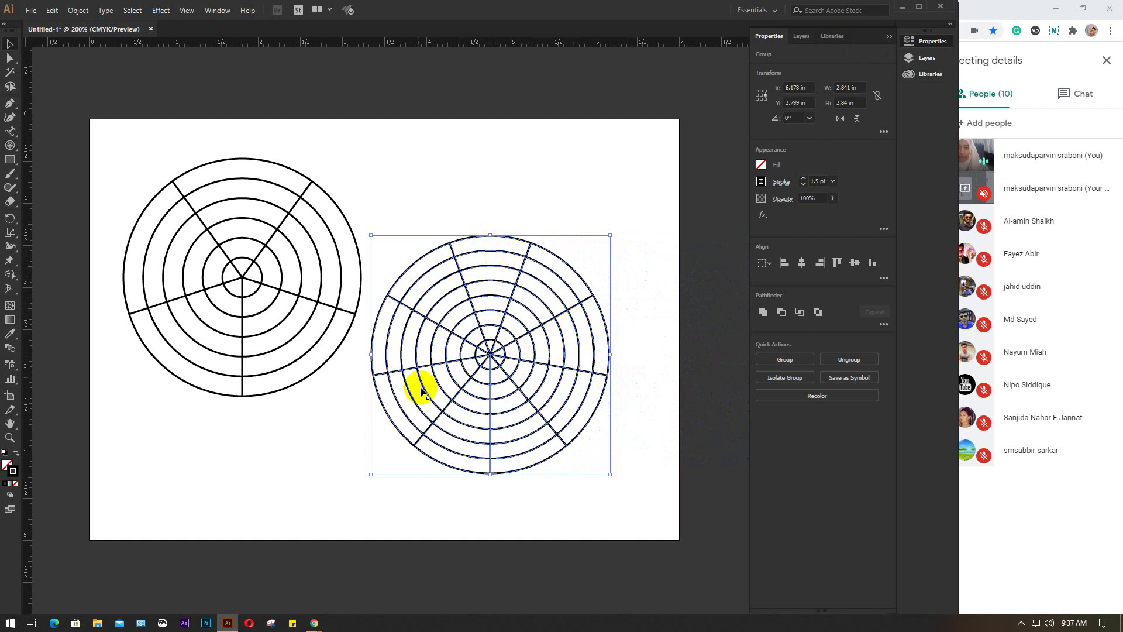
left_click(538, 155)
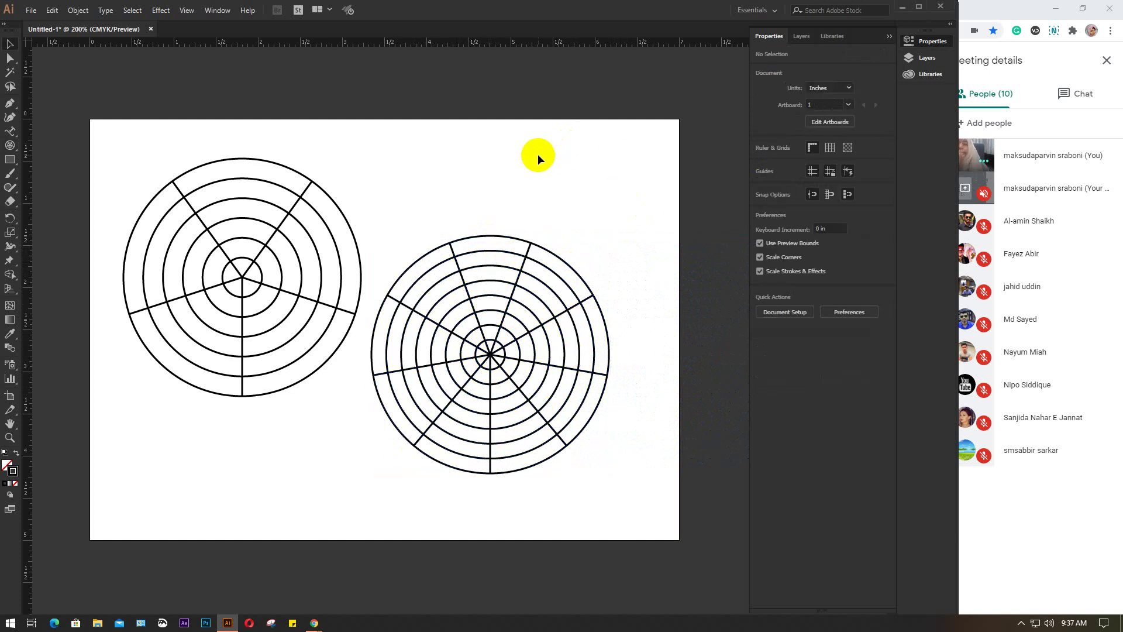
Shift the nine-spoke polar grid slightly up and to the right, ungroup it, and deselect its parts
left_click(511, 238)
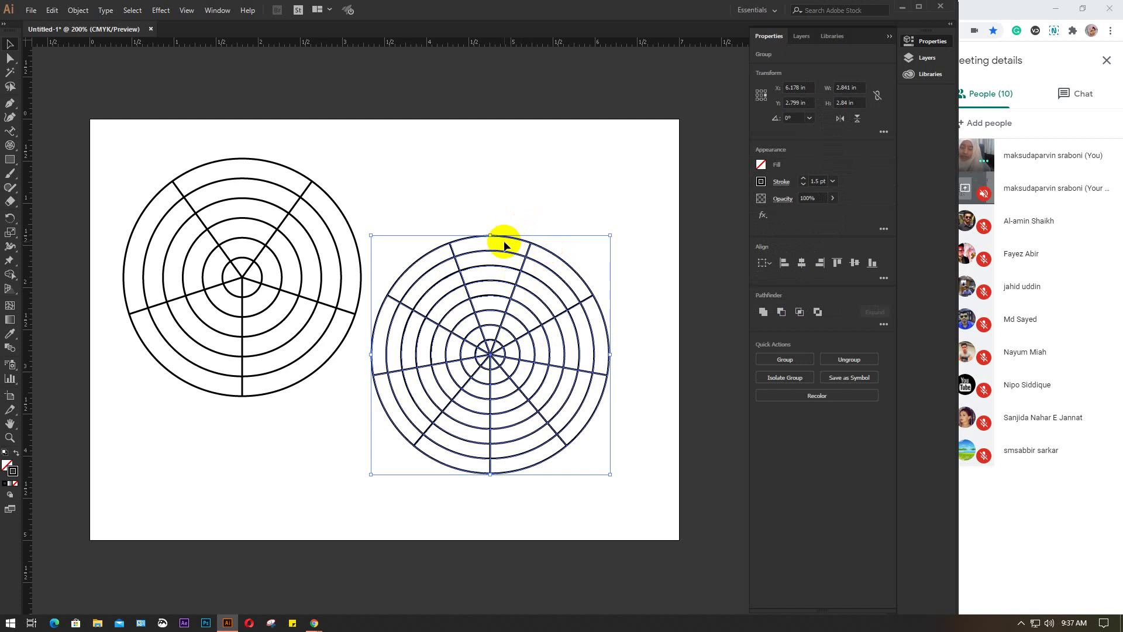
left_click_drag(517, 241, 548, 224)
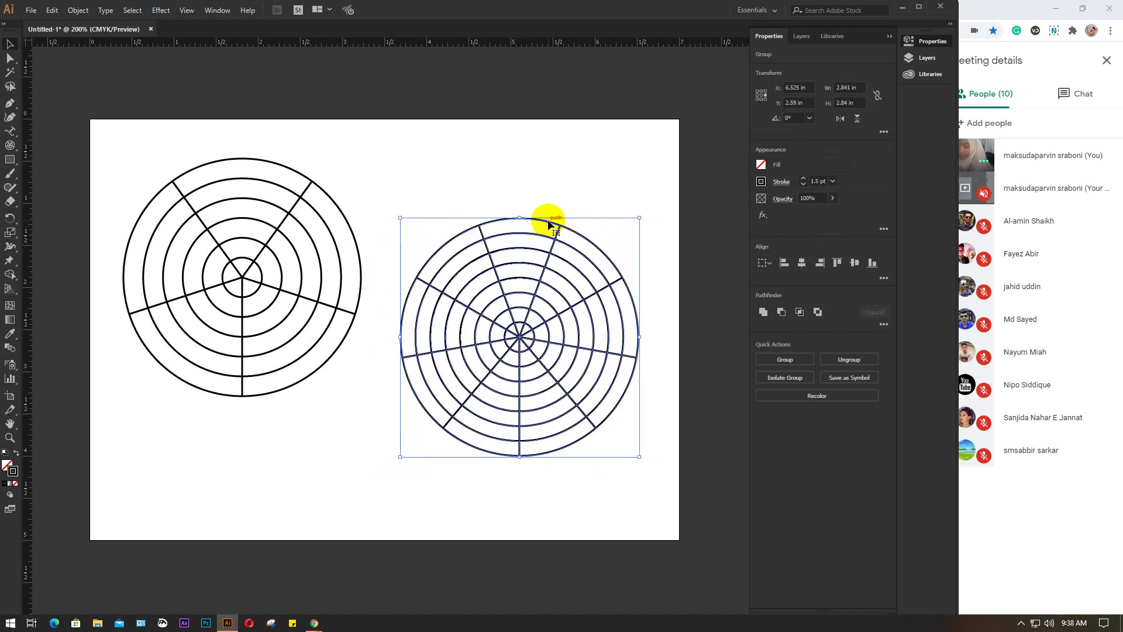
left_click(548, 223)
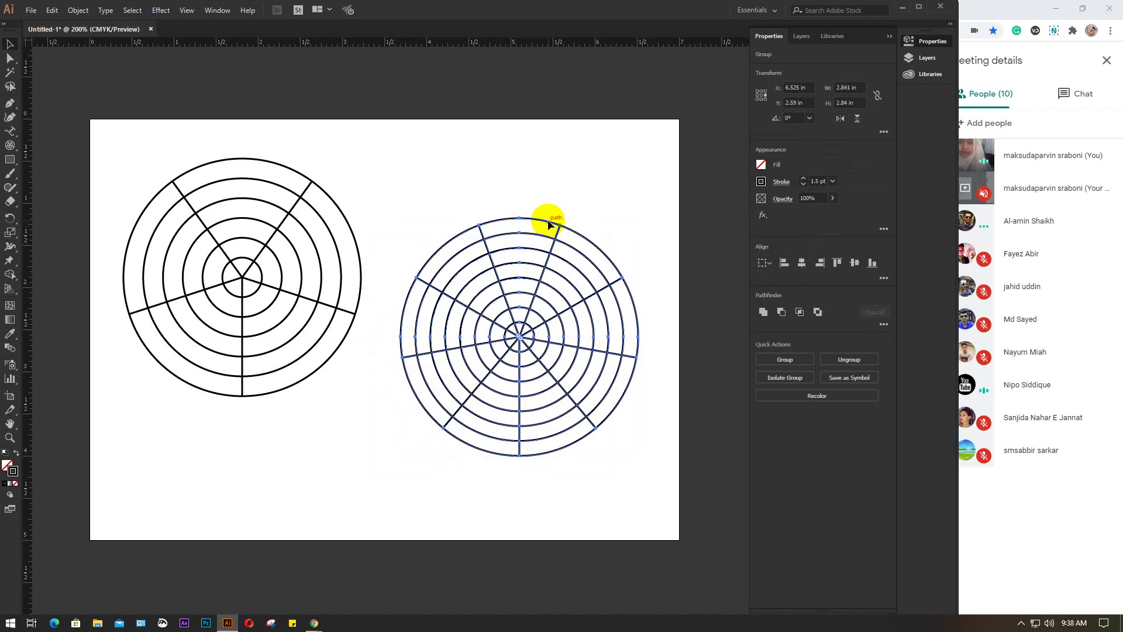
left_click(548, 224)
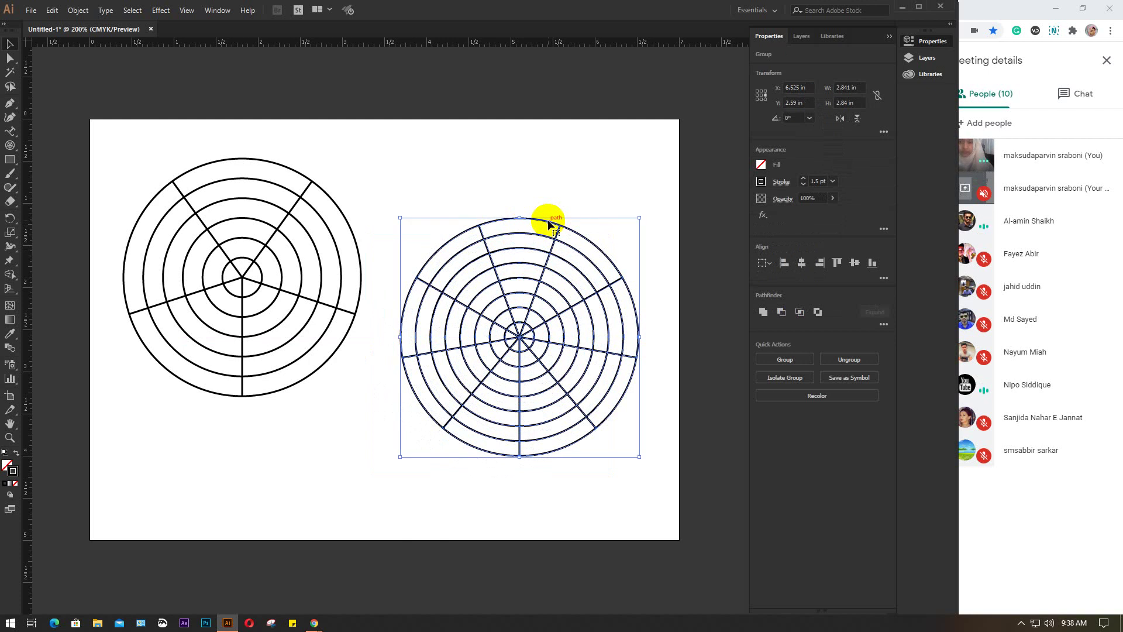
left_click(542, 183)
Ungroup the concentric circles of the nine-spoke polar grid and deselect them
left_click(504, 235)
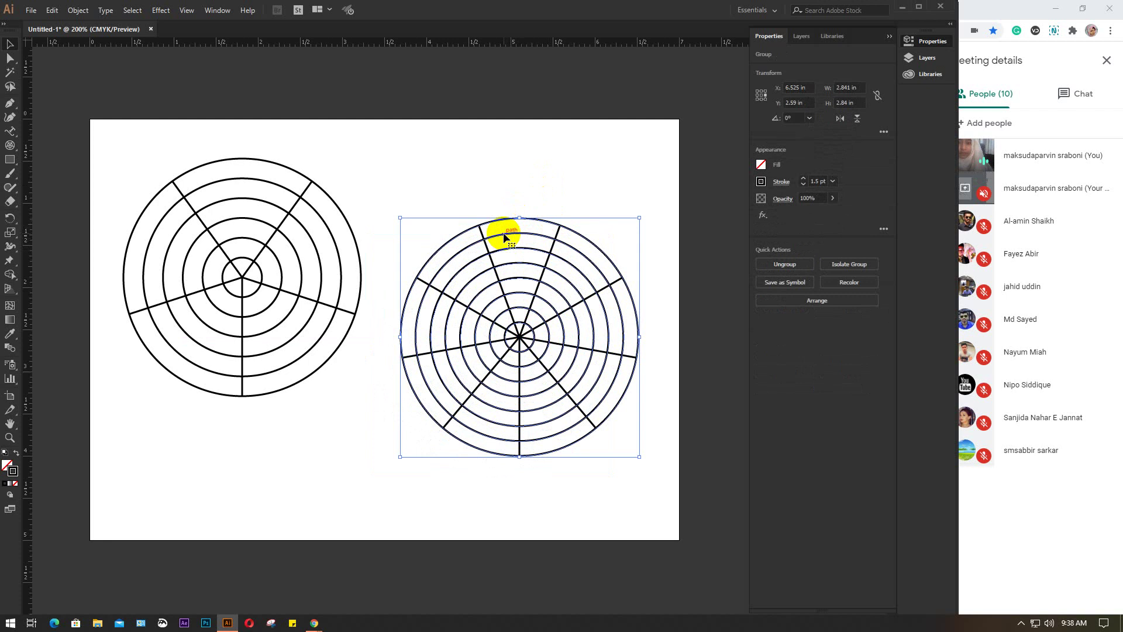
right_click(503, 233)
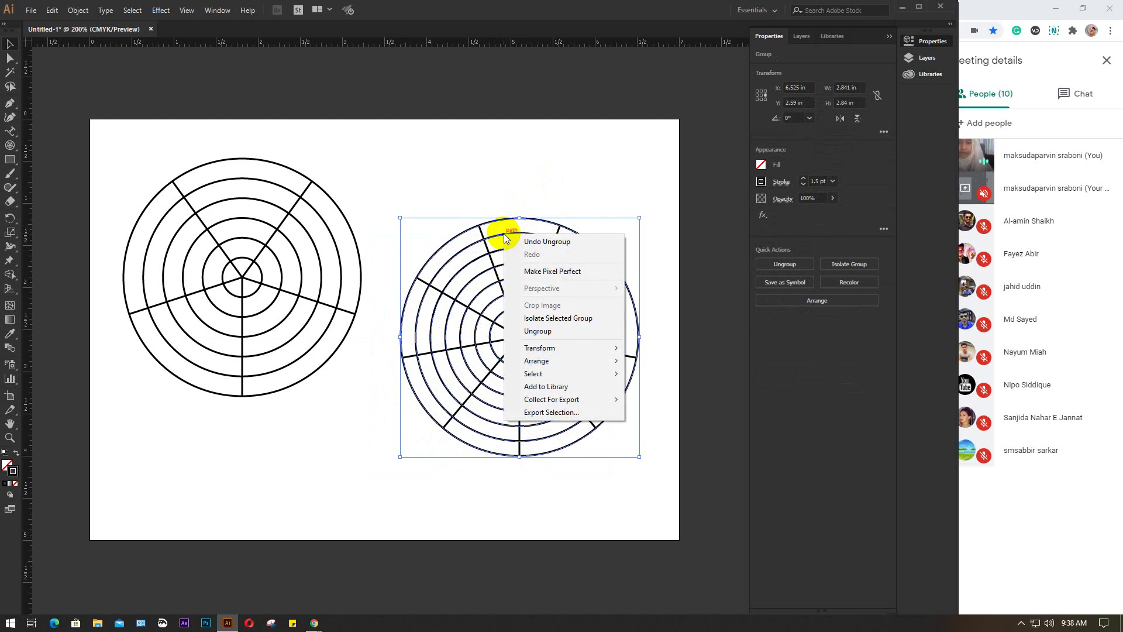
left_click(537, 331)
left_click(490, 128)
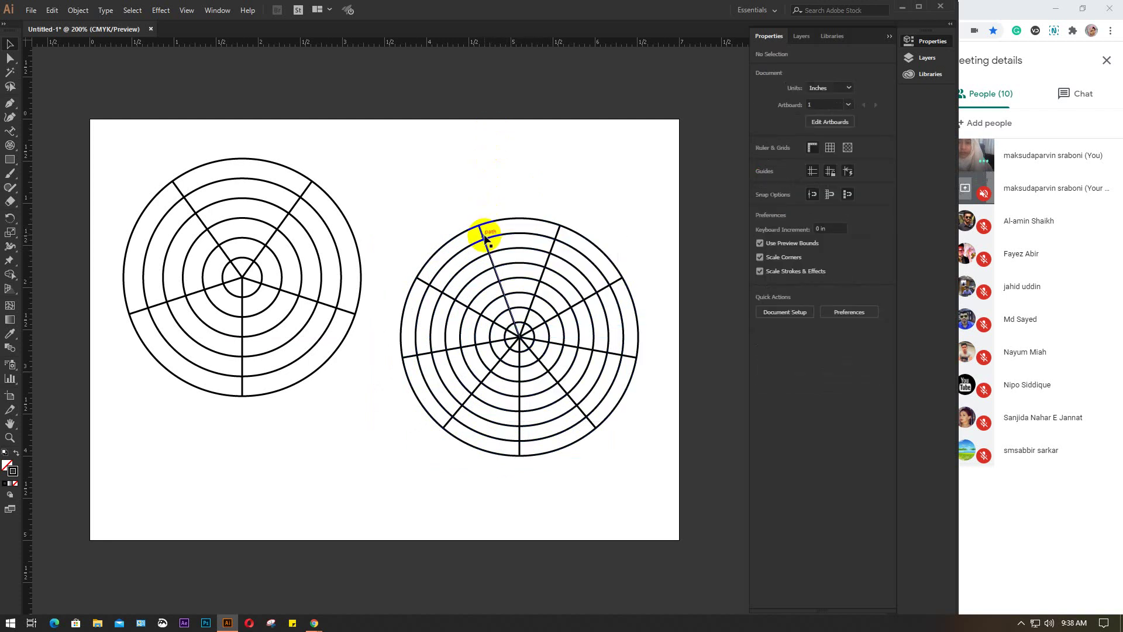
Ungroup the radial dividers of the nine-spoke polar grid and deselect them
left_click(480, 236)
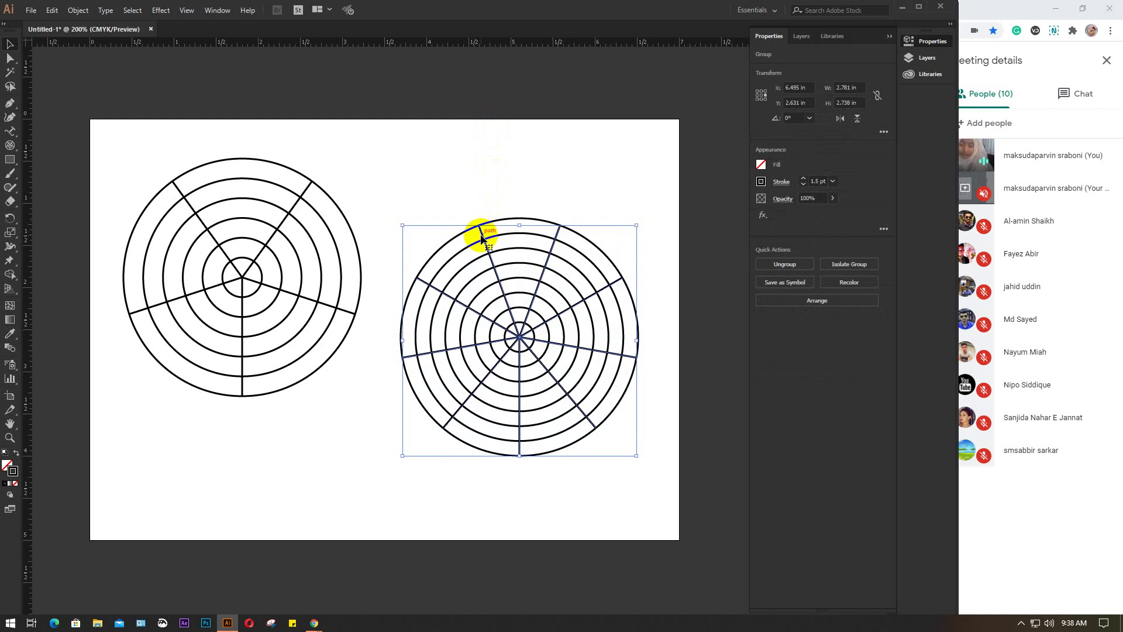
left_click(481, 236)
left_click(480, 236)
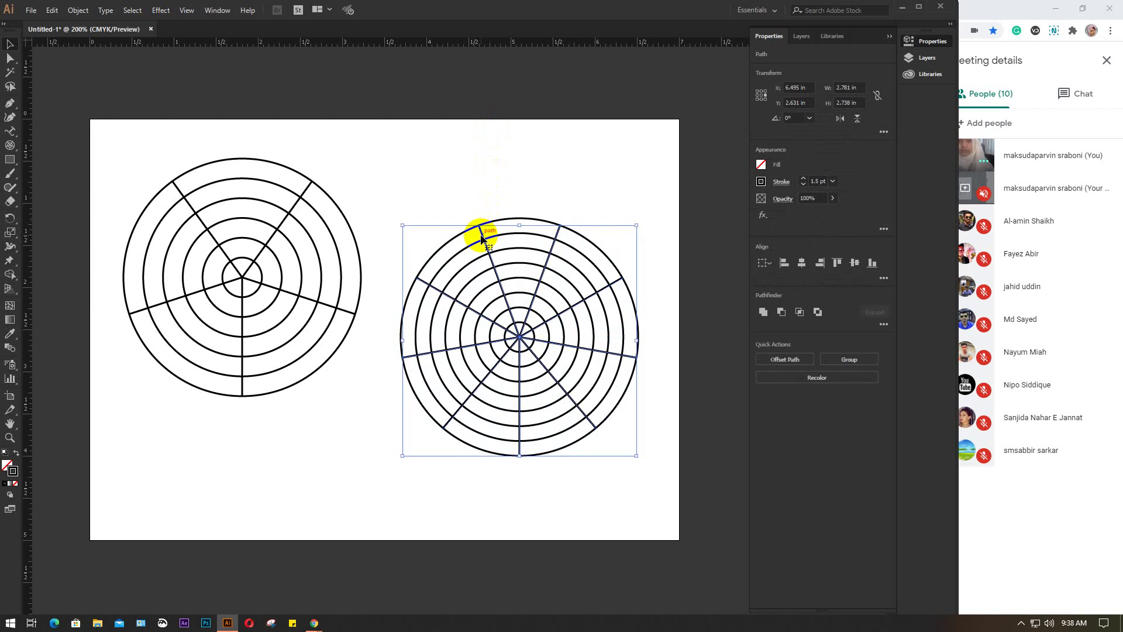
left_click(481, 176)
Select individual dividers of the nine-spoke grid, and delete its third and sixth circles counted from the outside
left_click(483, 234)
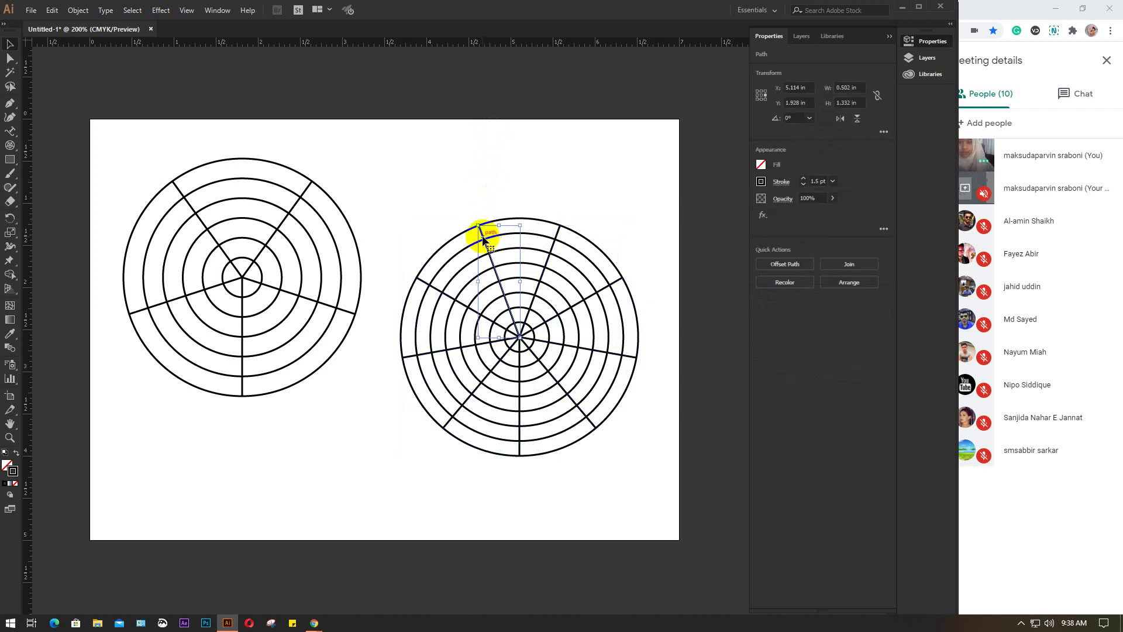
left_click(544, 236)
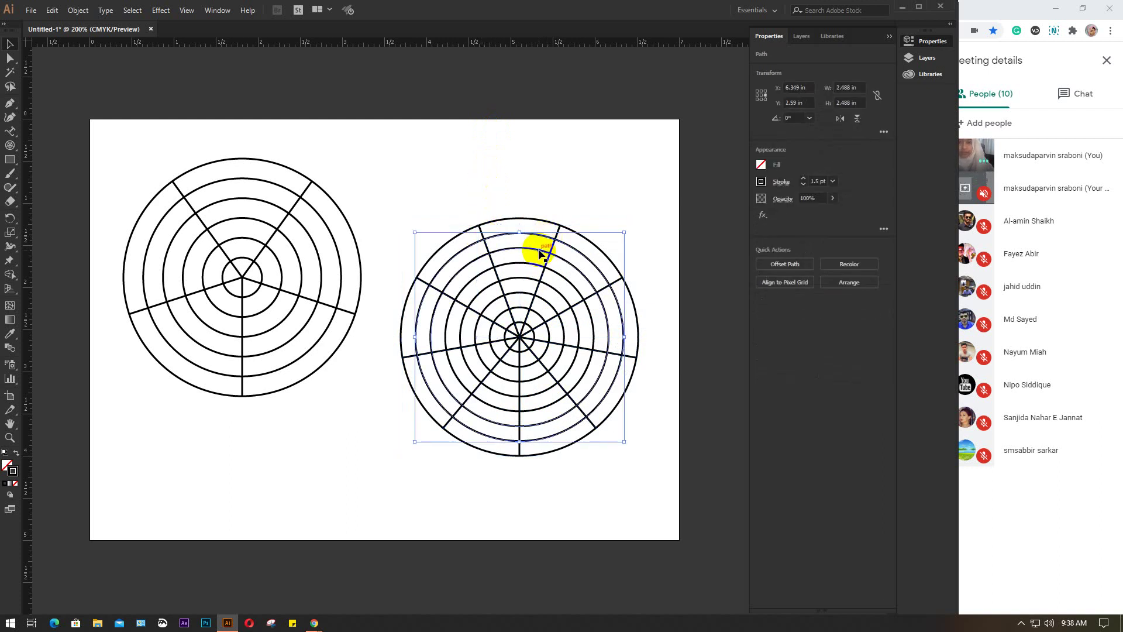
left_click(532, 262)
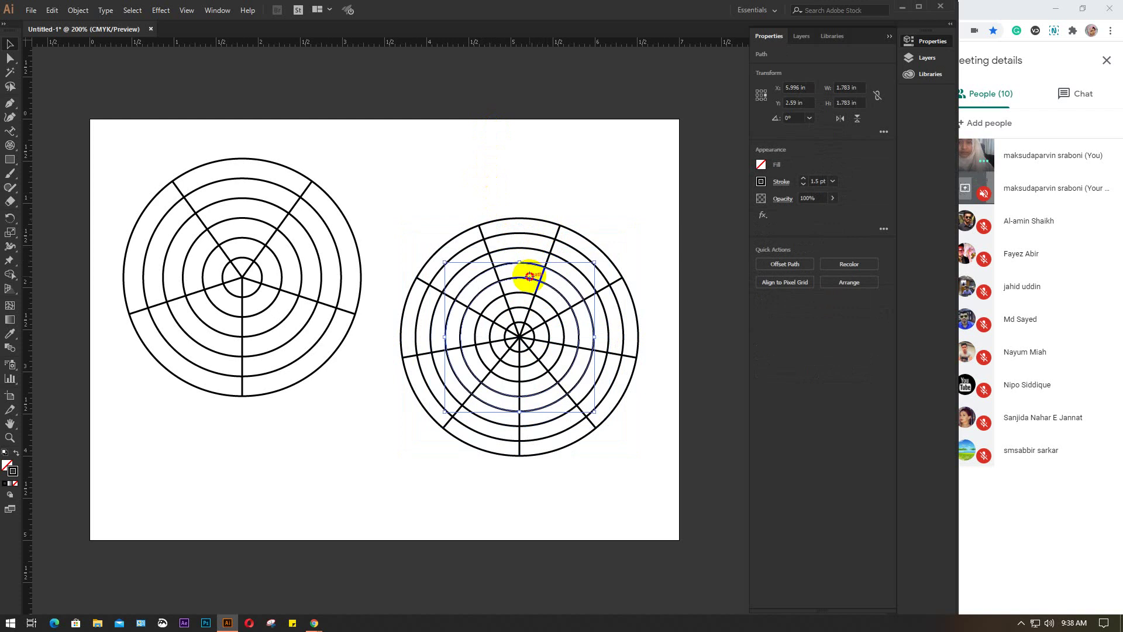
left_click(529, 276)
left_click(515, 247)
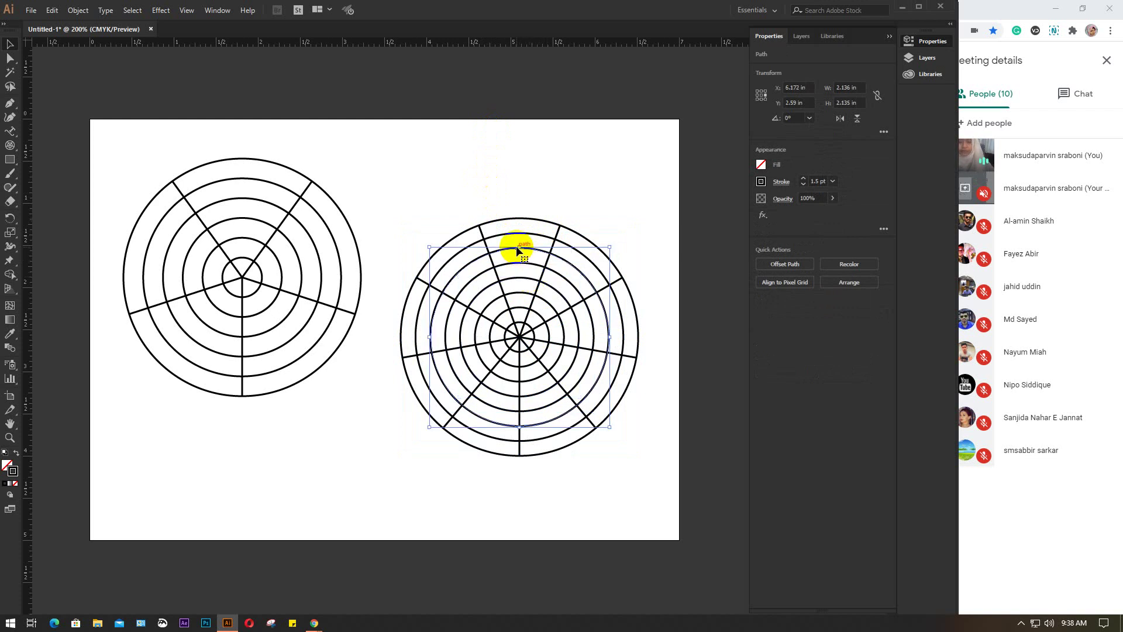
key("Delete")
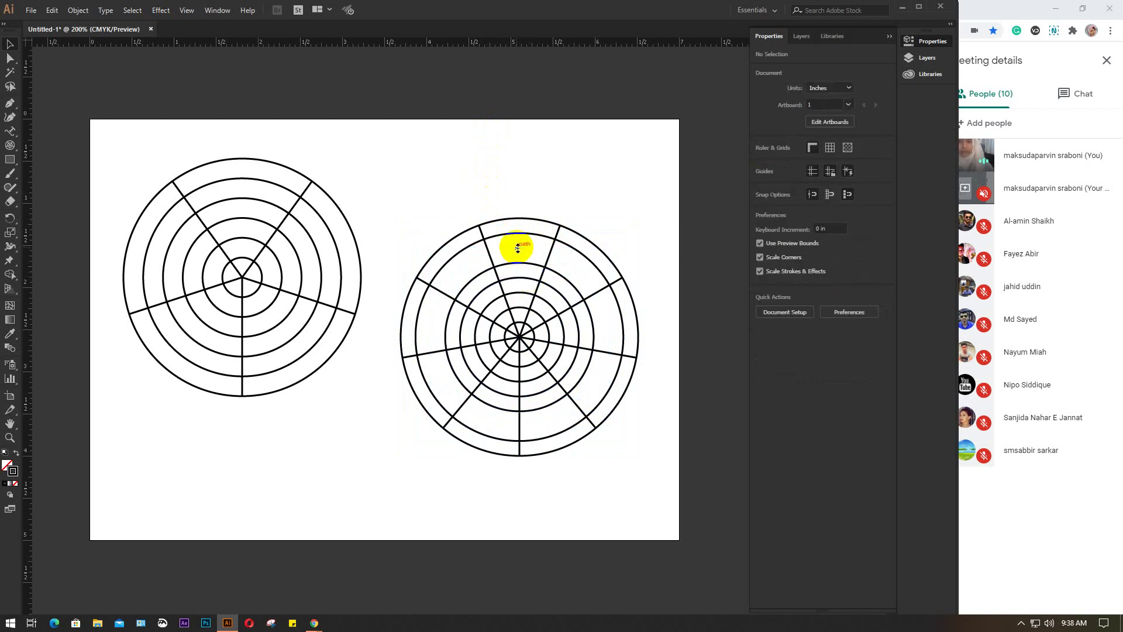
left_click(513, 292)
key("Delete")
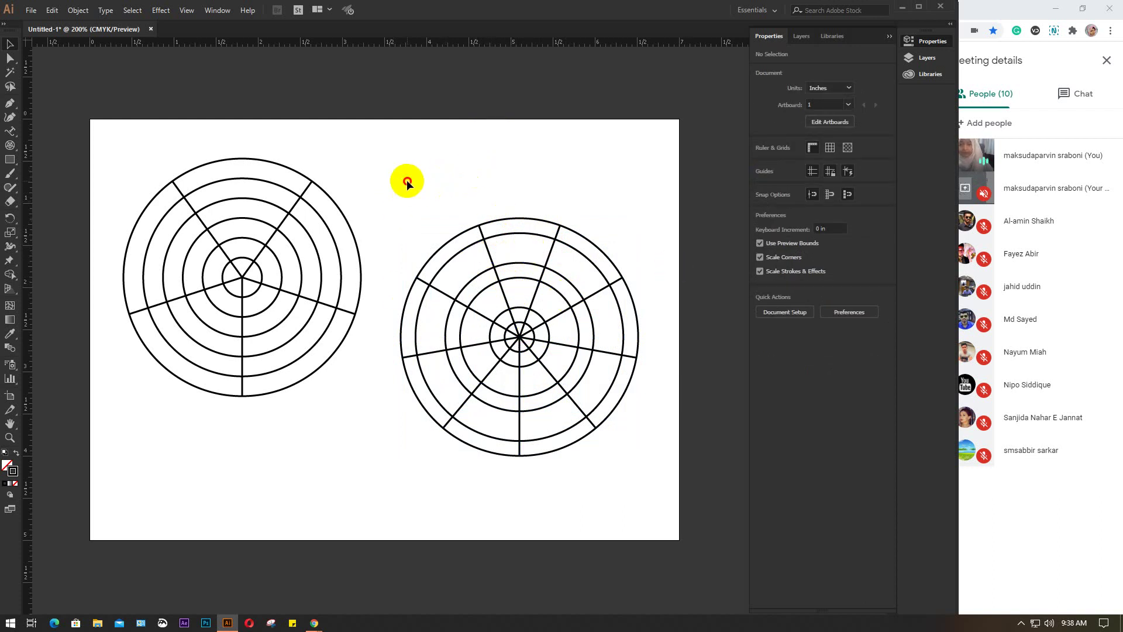
Group the remaining parts of the nine-spoke grid, and delete both polar grids from the artboard
left_click_drag(408, 181, 647, 482)
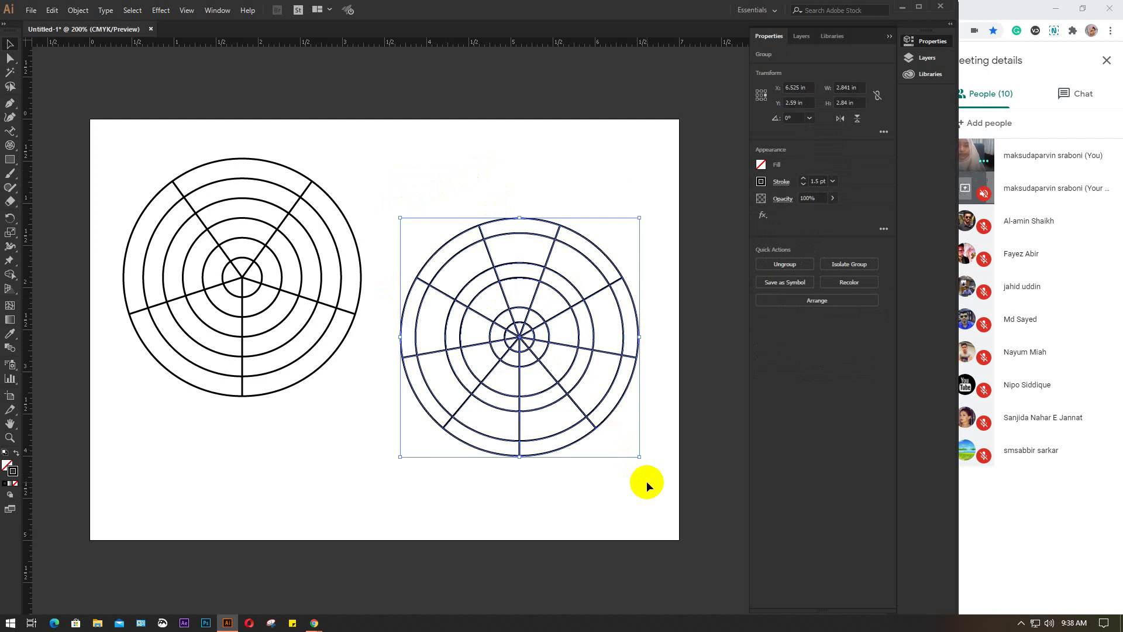
left_click(10, 145)
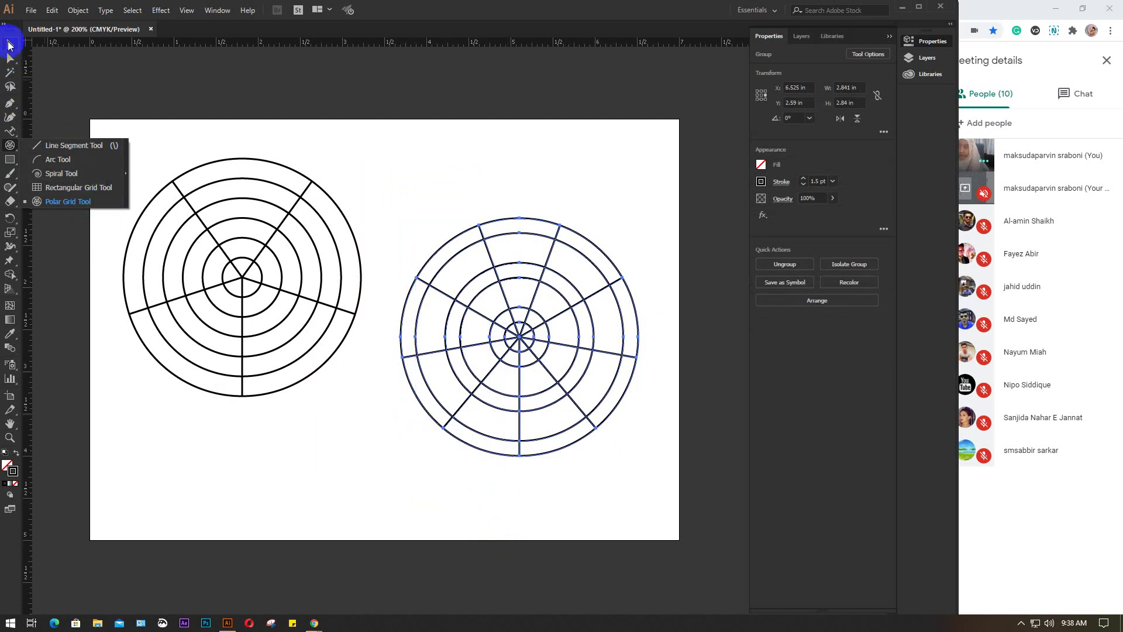
left_click(10, 44)
left_click_drag(145, 119, 511, 402)
key("Delete")
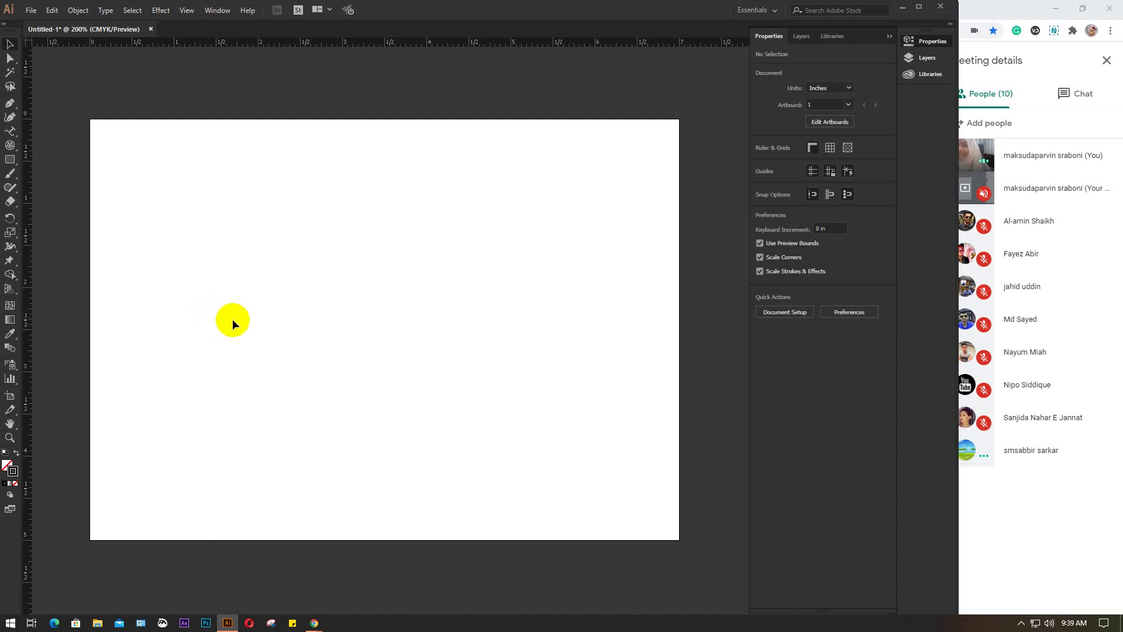
Draw a horizontal rectangle about 1.3 in wide and 0.81 in high near the artboard's upper-left corner with the Rectangle tool
left_click(9, 145)
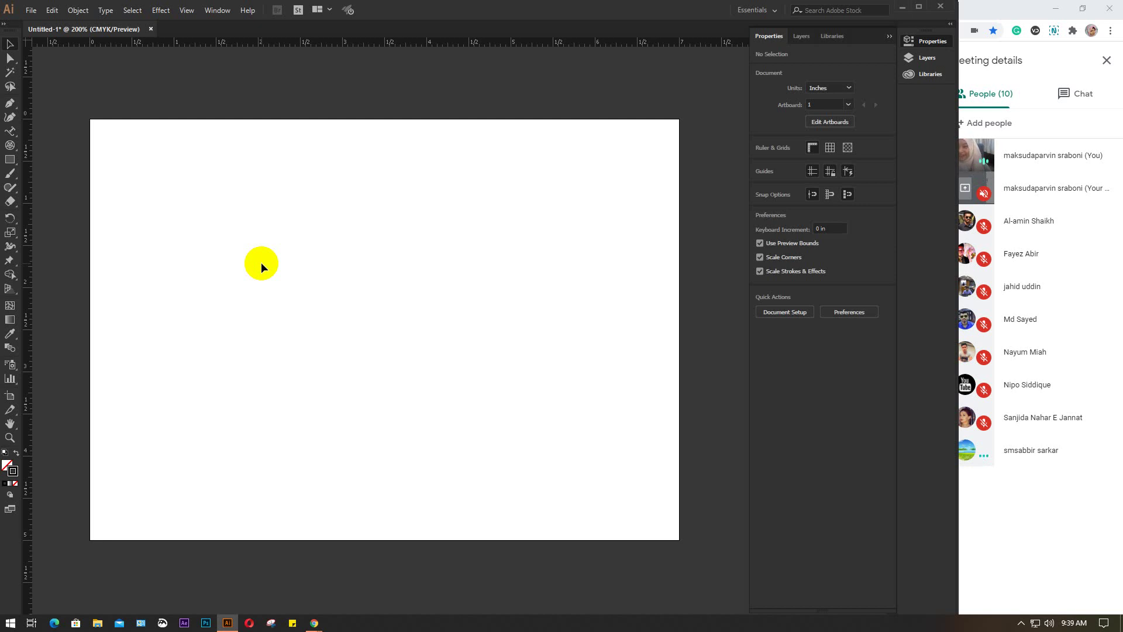
left_click(10, 164)
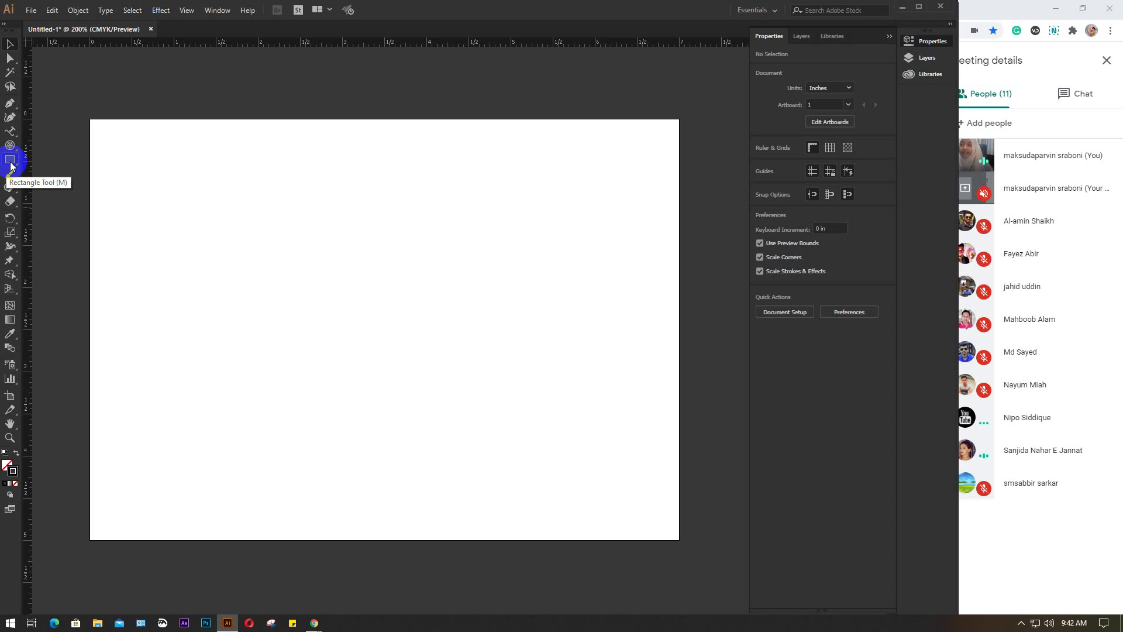
left_click(10, 167)
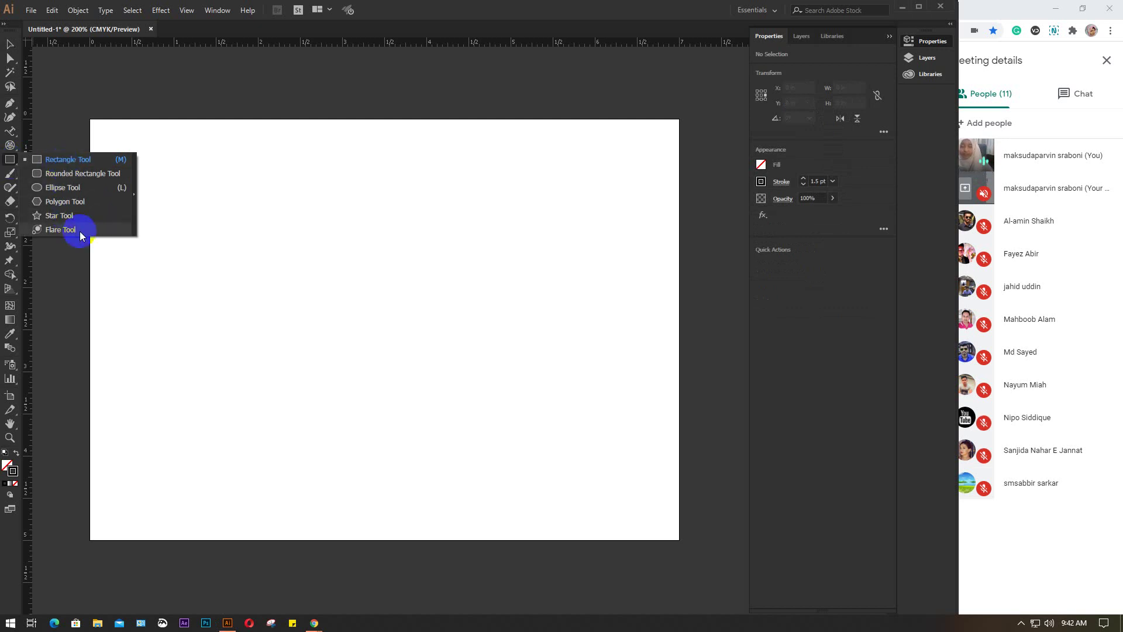
left_click(69, 160)
left_click_drag(128, 146, 236, 213)
Fill the new horizontal rectangle with the orange swatch
left_click(761, 164)
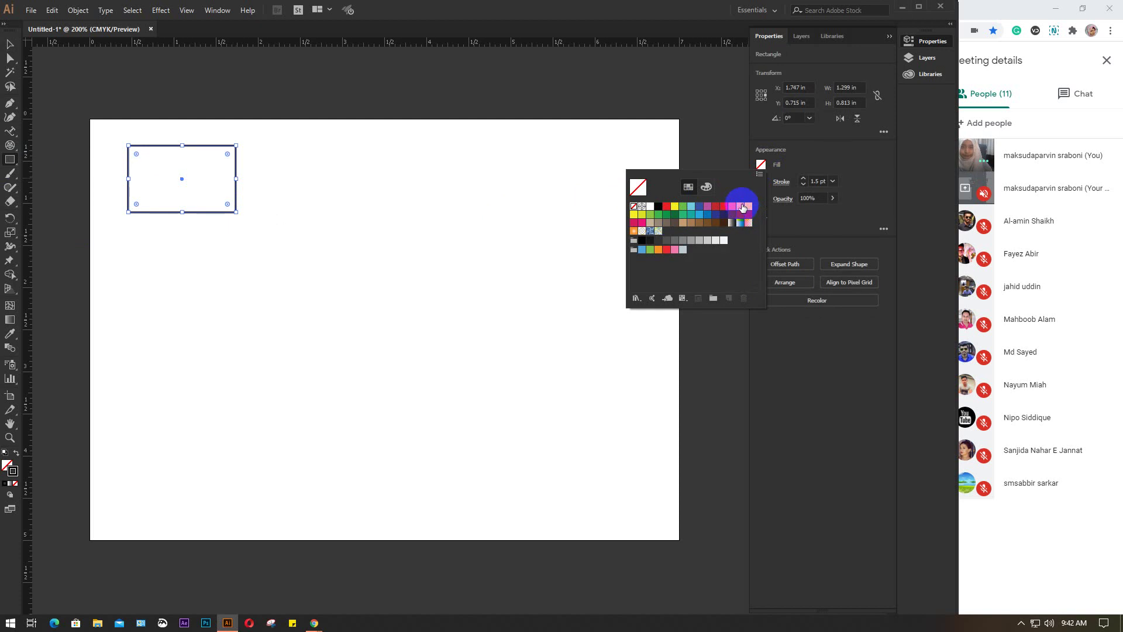
left_click(740, 207)
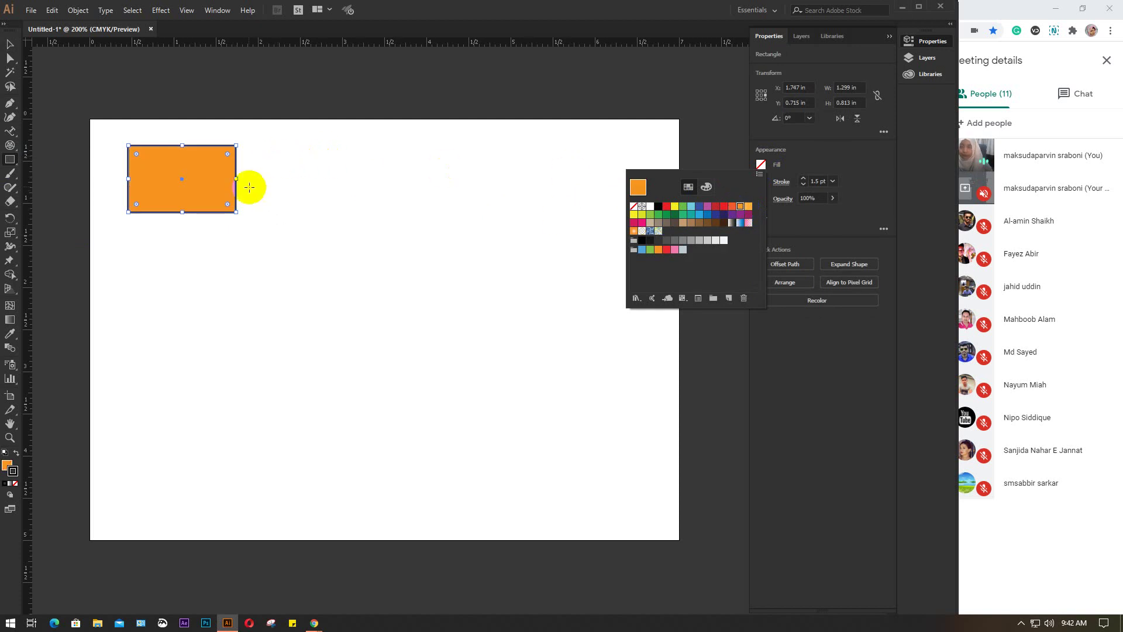
left_click(272, 151)
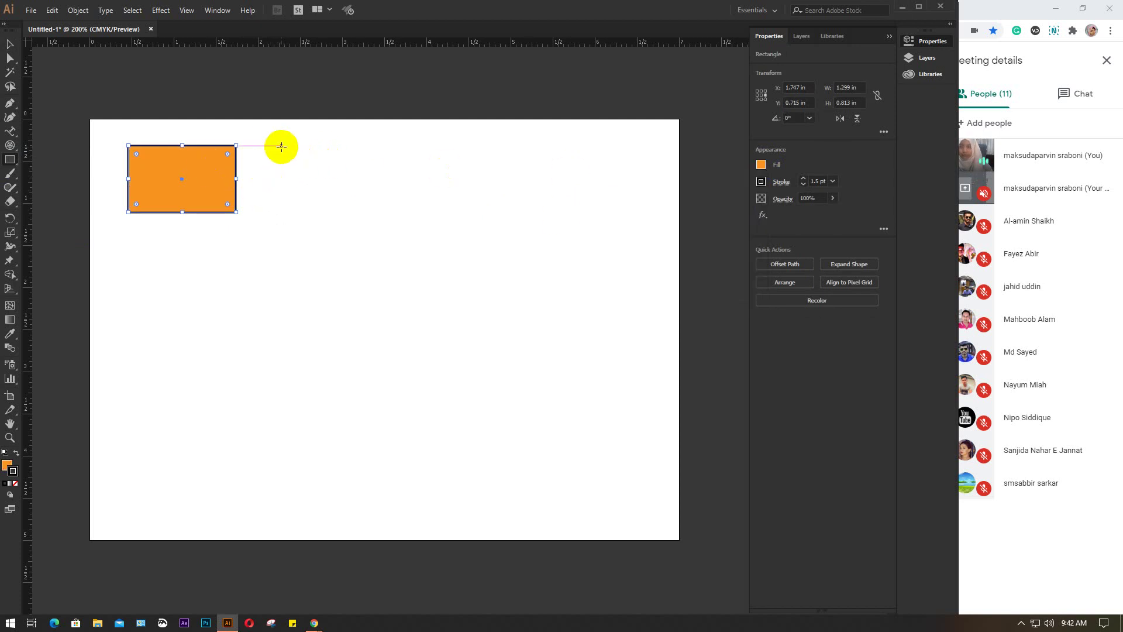
Draw a tall rectangle about 0.47 by 1.26 in without a stroke, and a square about 0.85 in wide beside it
left_click_drag(271, 138, 311, 245)
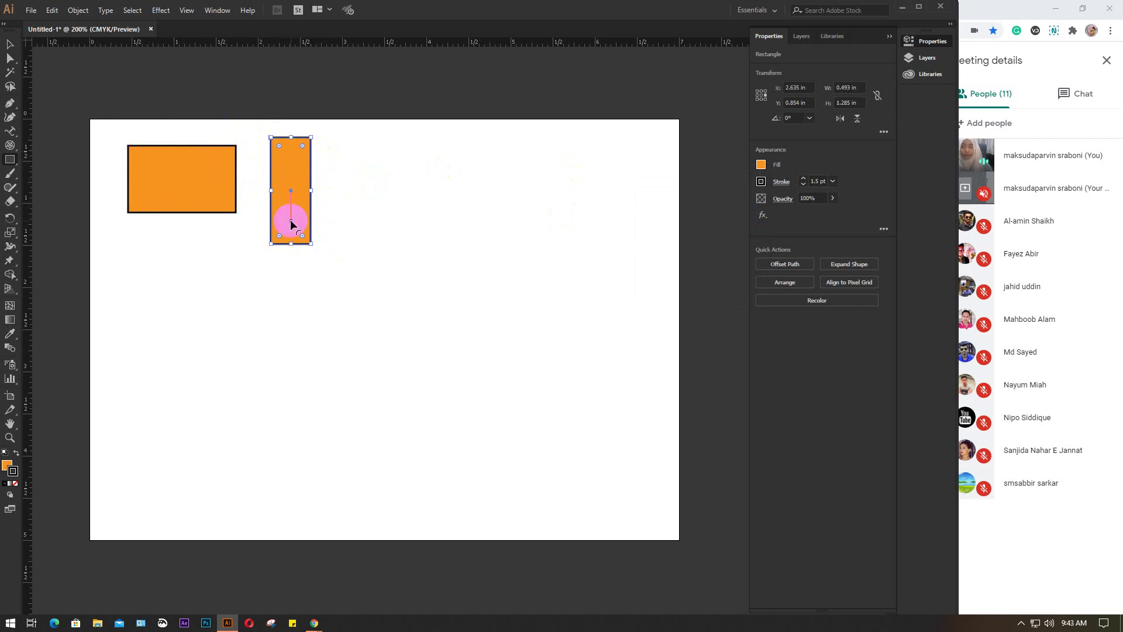
left_click(15, 483)
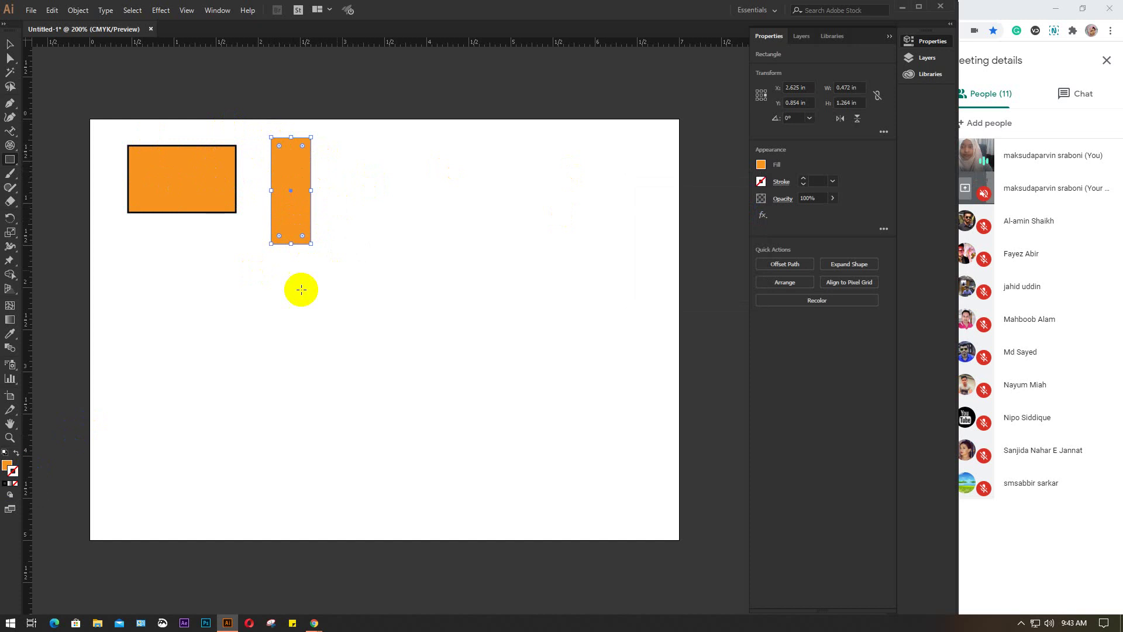
left_click_drag(350, 145, 422, 217)
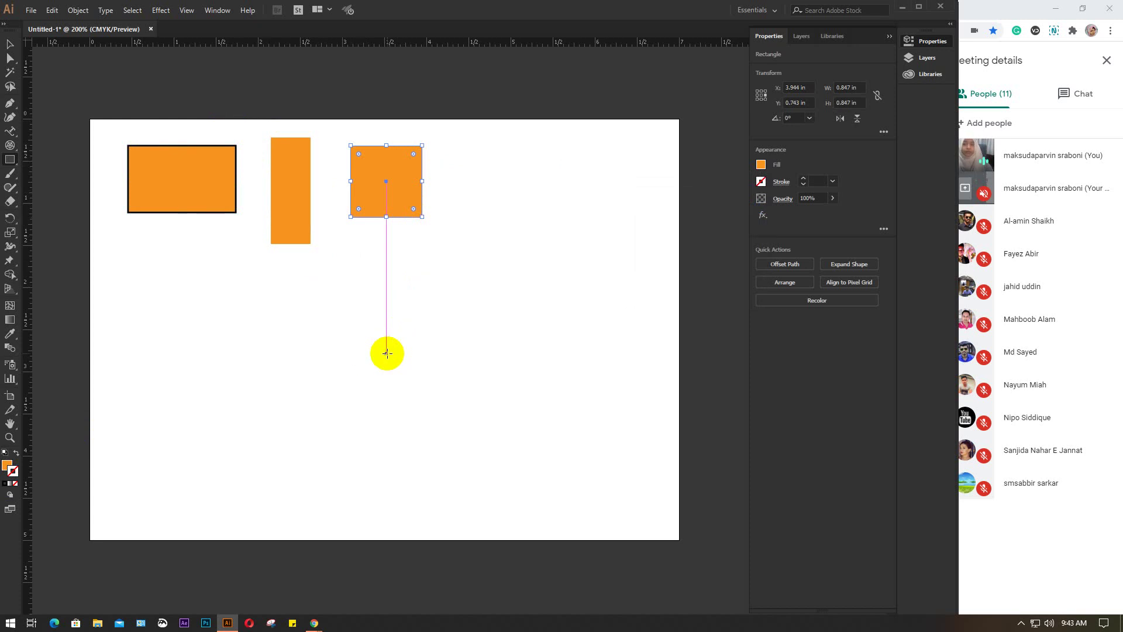
Open the Rectangle size options for a new shape in the empty area below the square
left_click(458, 378)
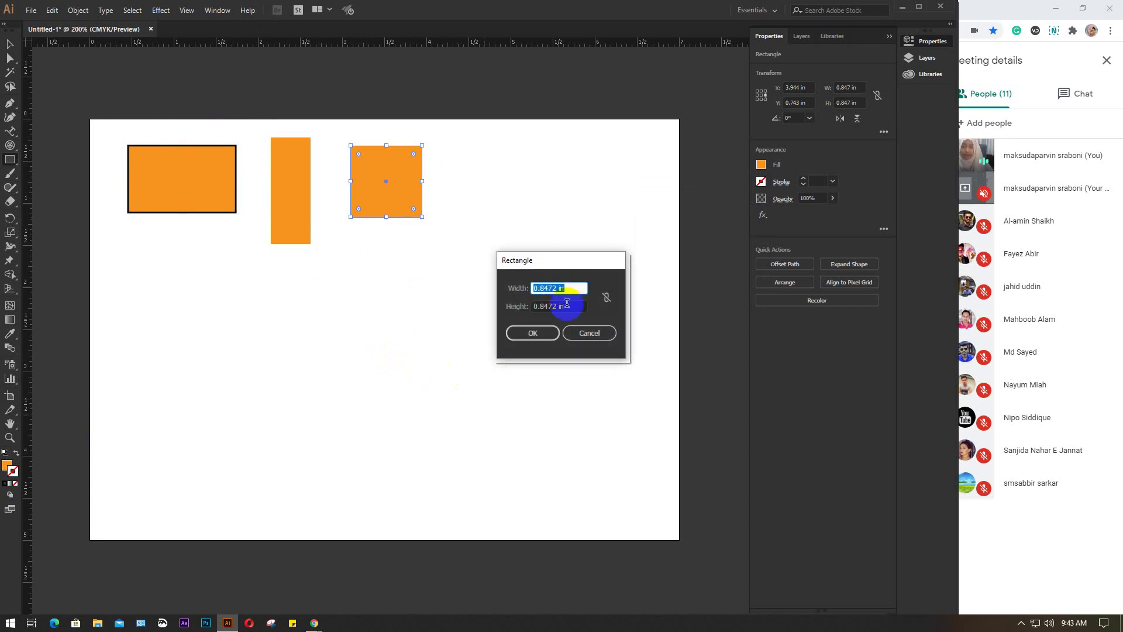
Create a 0.8472 in by 0.8472 in square and move it into the top row beside the existing square
left_click(536, 332)
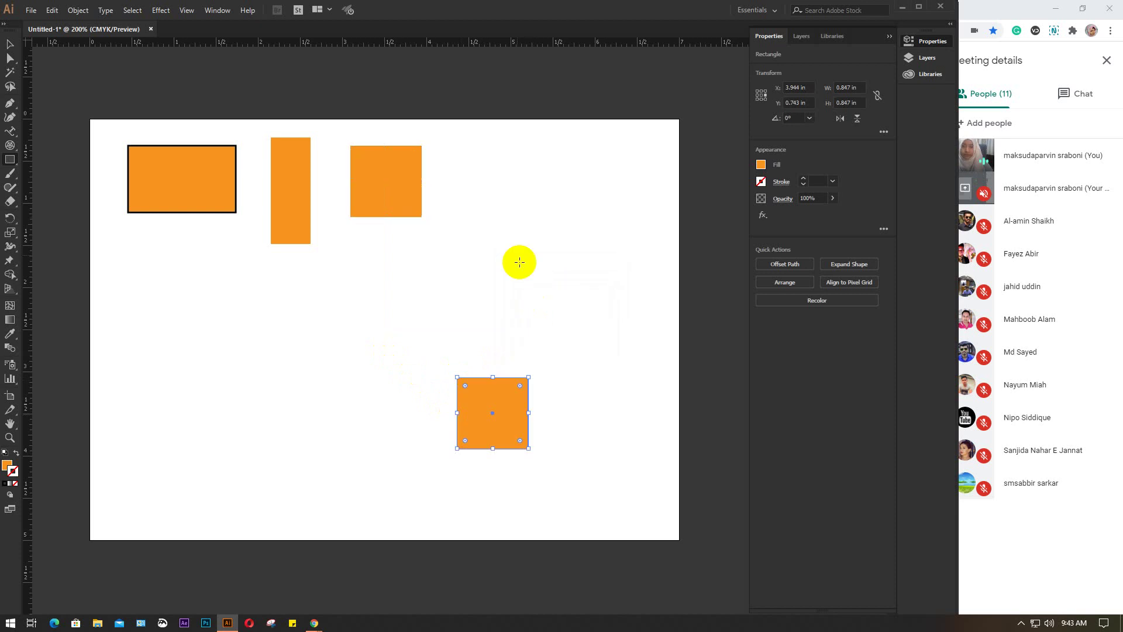
key("v")
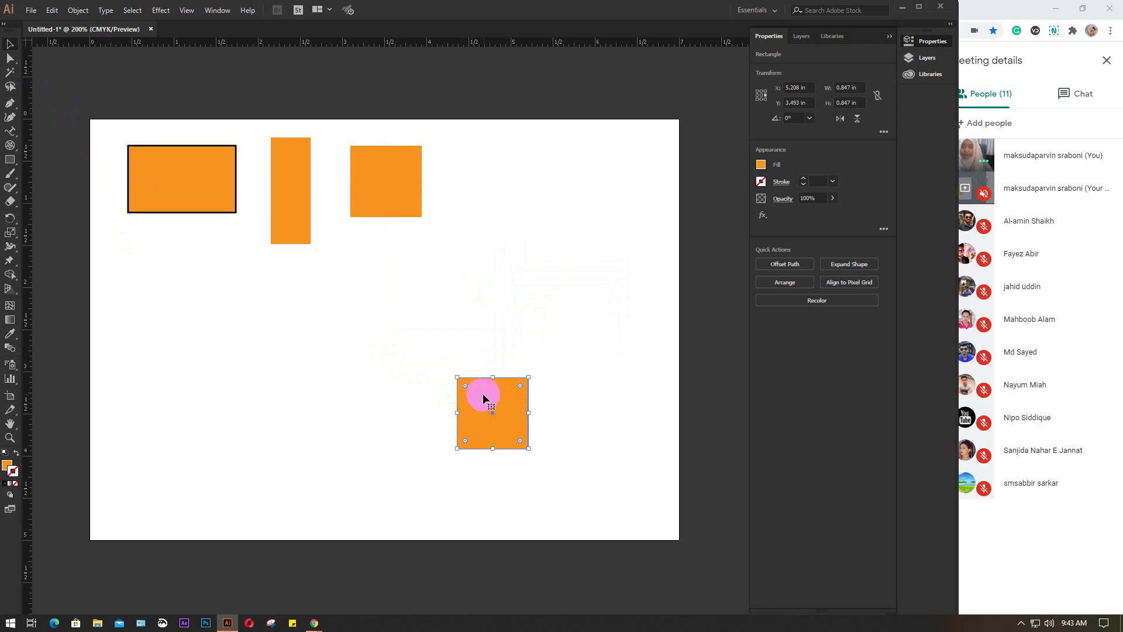
left_click_drag(490, 407, 481, 172)
Draw a wide rounded rectangle, a tall one about 0.5 by 1.24 in and a rounded square about 1.03 in below the first row
left_click(10, 159)
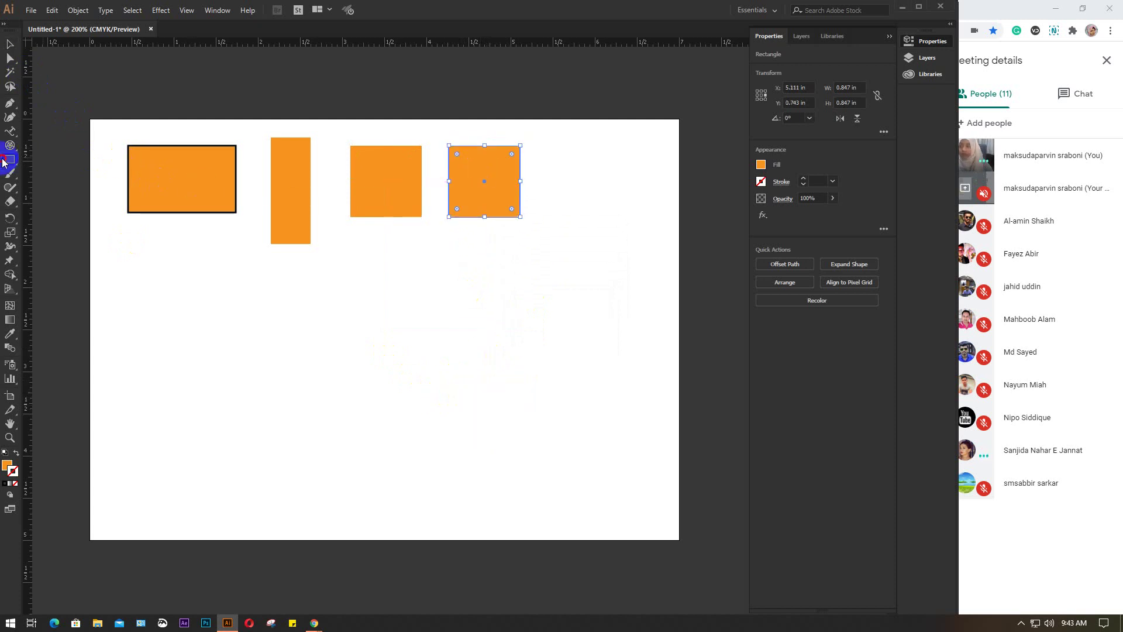
left_click(69, 175)
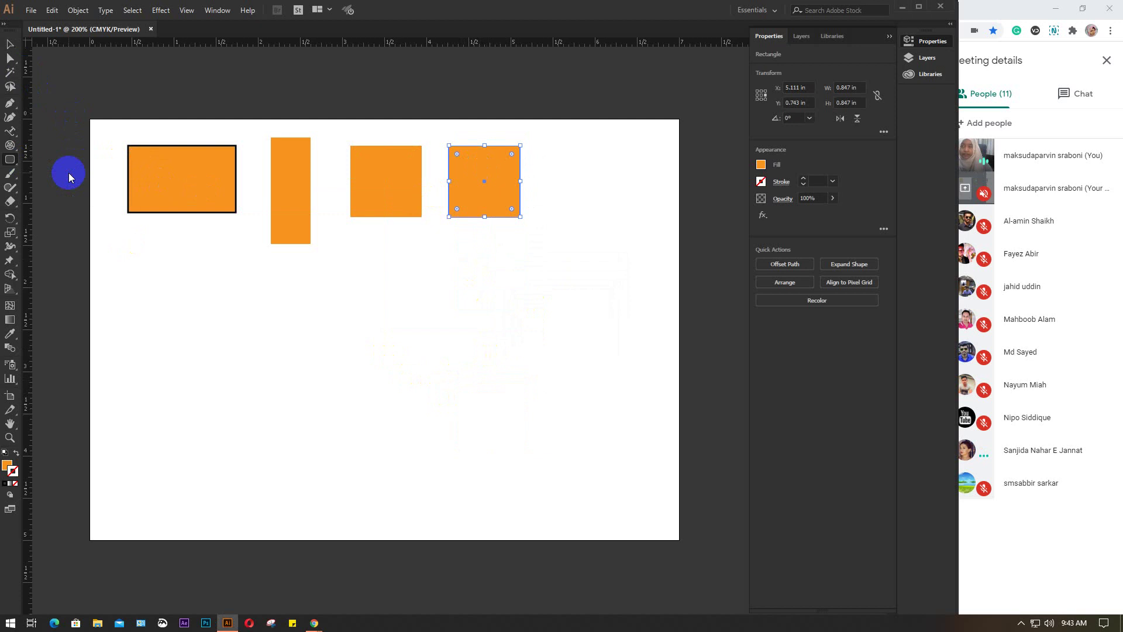
left_click_drag(116, 275, 222, 328)
left_click_drag(271, 266, 314, 370)
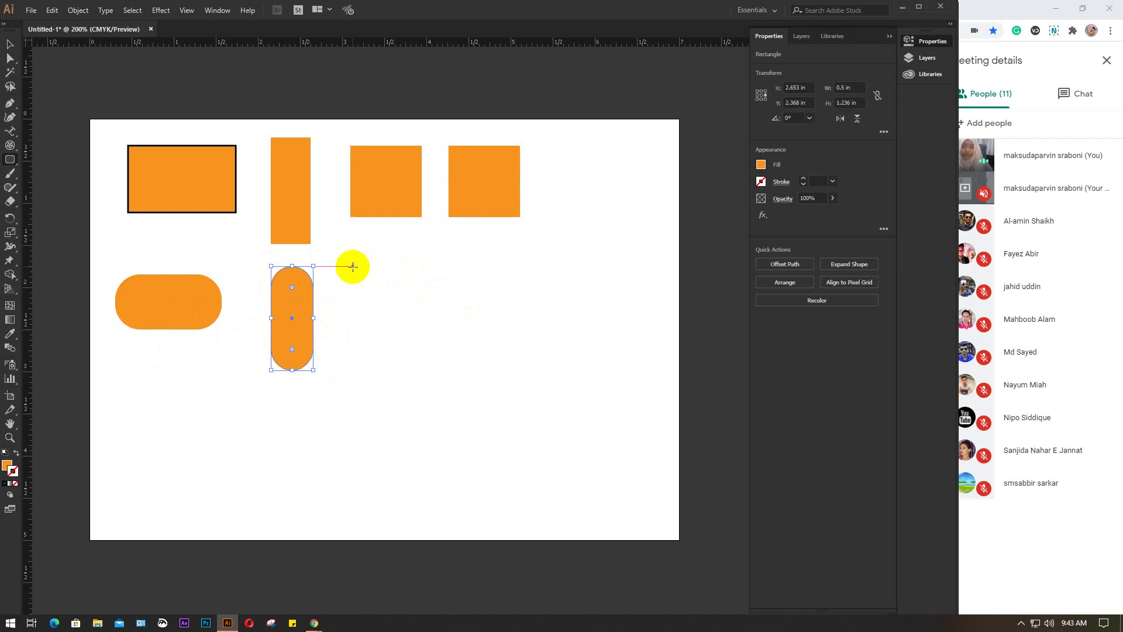
left_click_drag(354, 266, 409, 351)
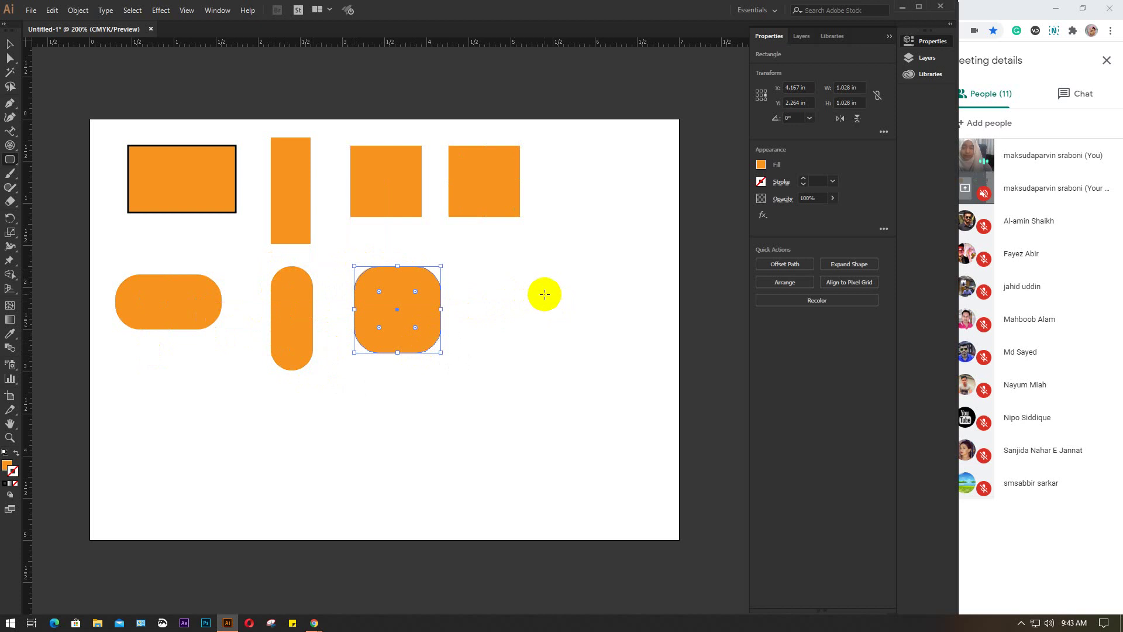
Create another rounded square by exact size, 1.0278 in wide and high with a 0.2 in corner radius
left_click(545, 294)
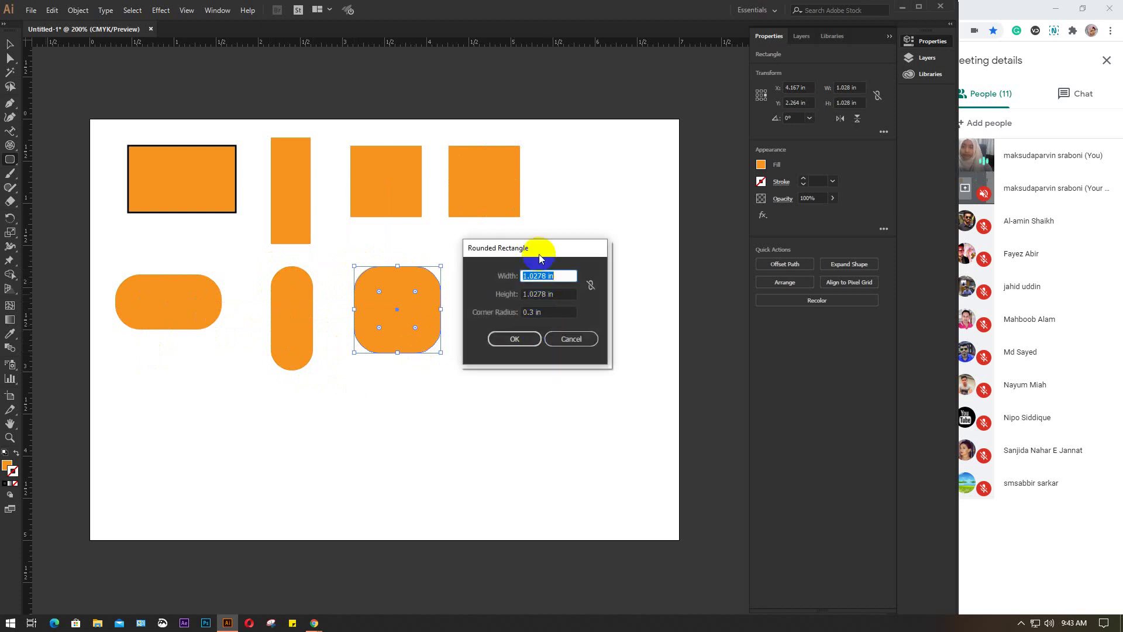
left_click_drag(538, 255, 628, 236)
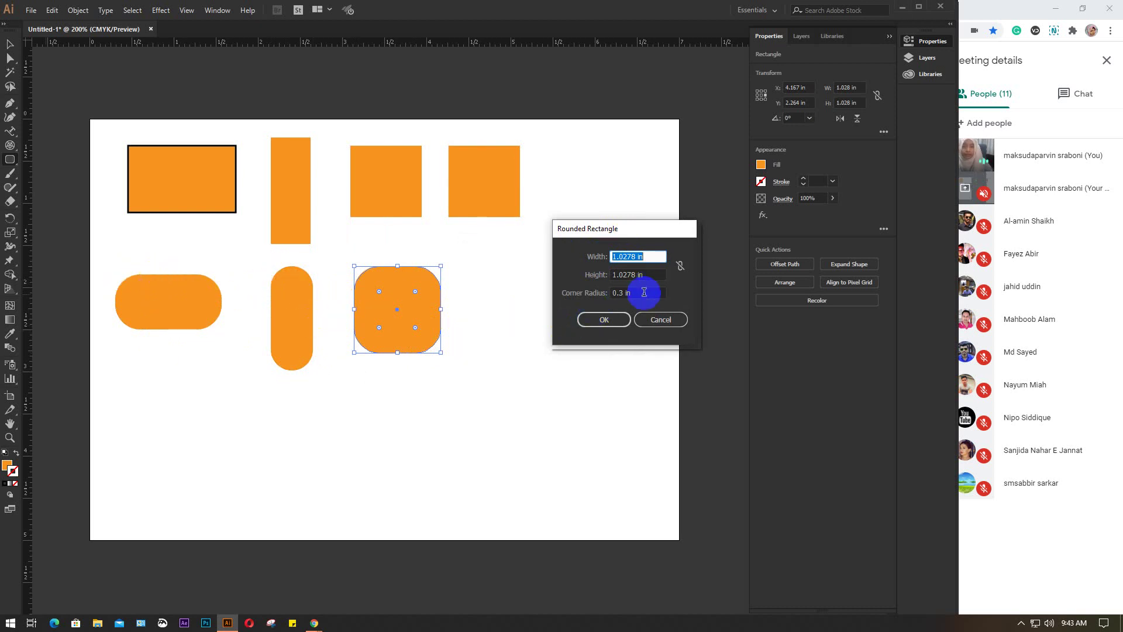
left_click(621, 293)
left_click(617, 320)
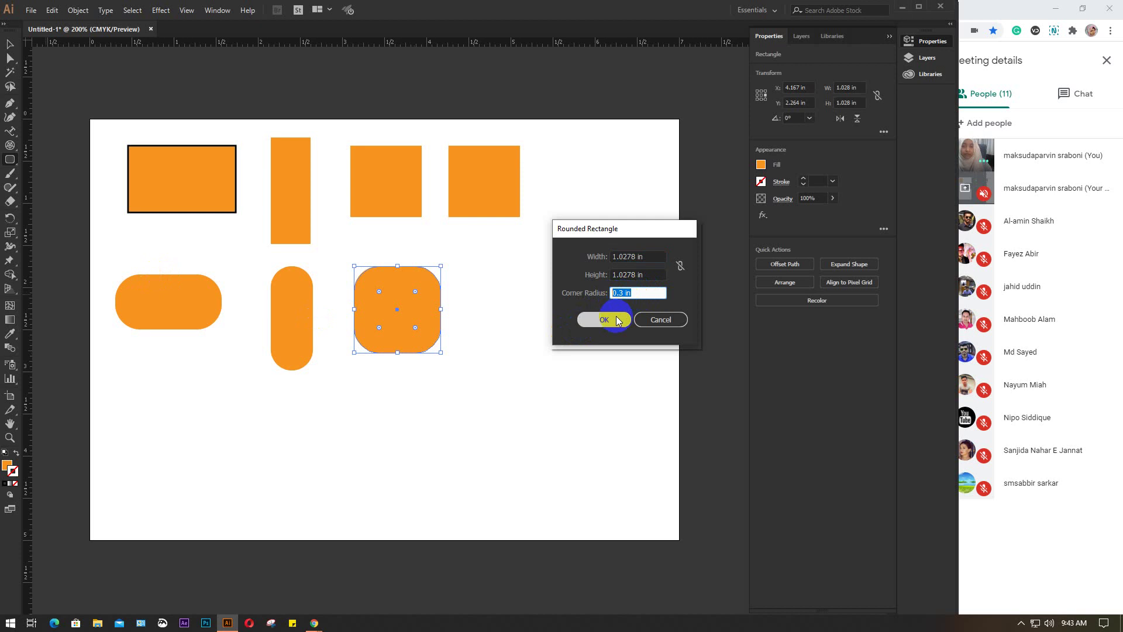
left_click(647, 291)
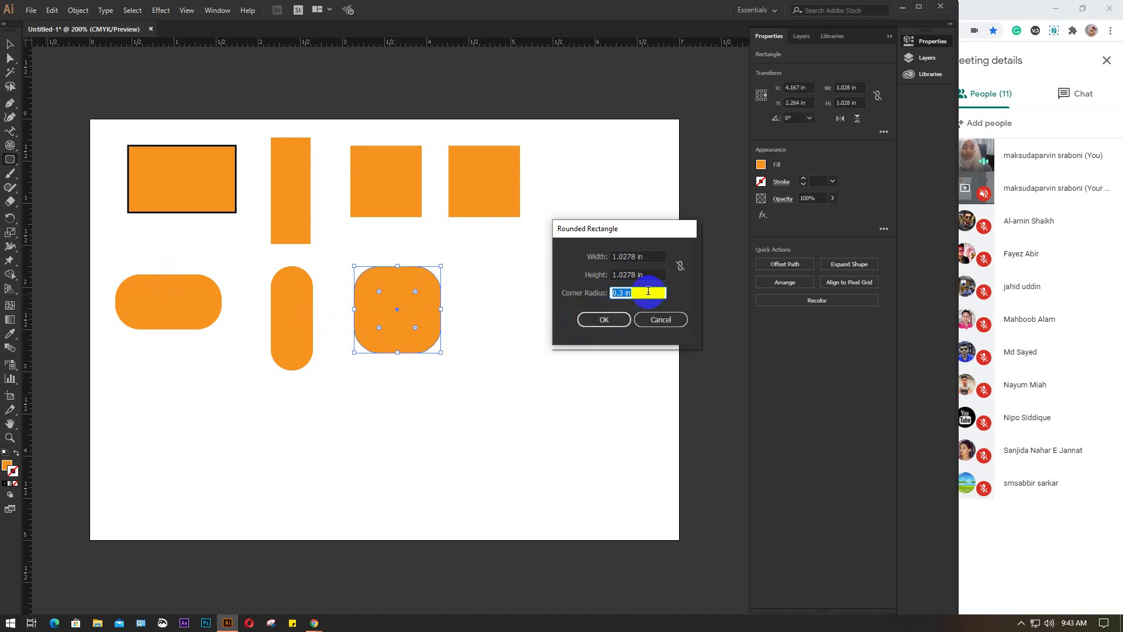
type(".0")
type("2")
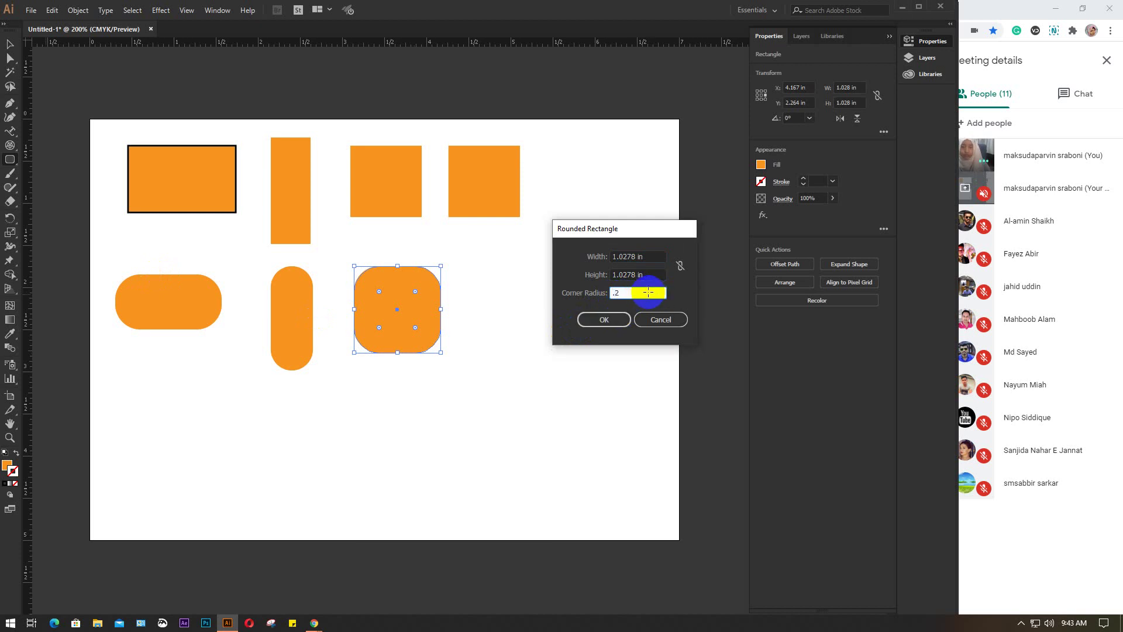
key("Return")
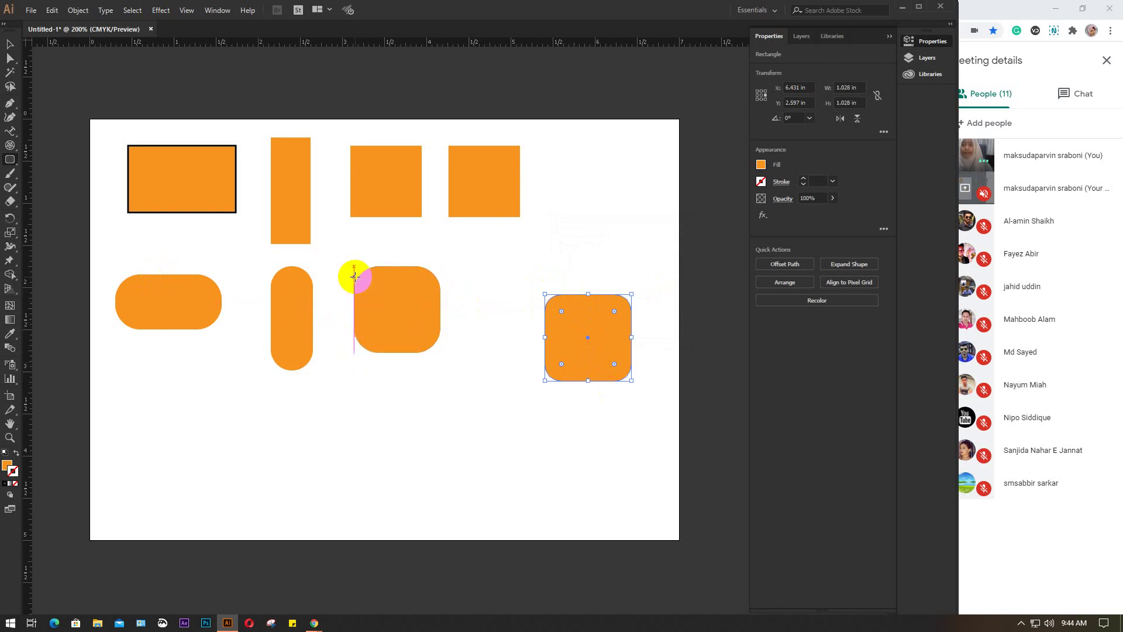
Move the new rounded square up beside the other rounded shapes, then select the whole second row and deselect it
left_click(9, 46)
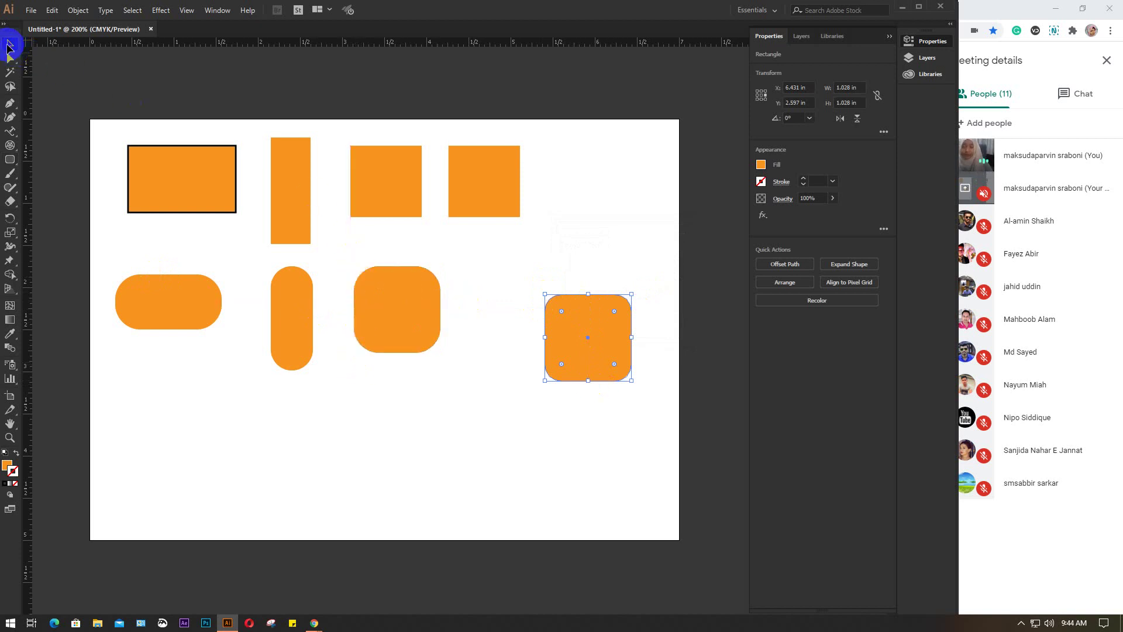
left_click_drag(575, 327, 515, 285)
left_click_drag(587, 364, 121, 255)
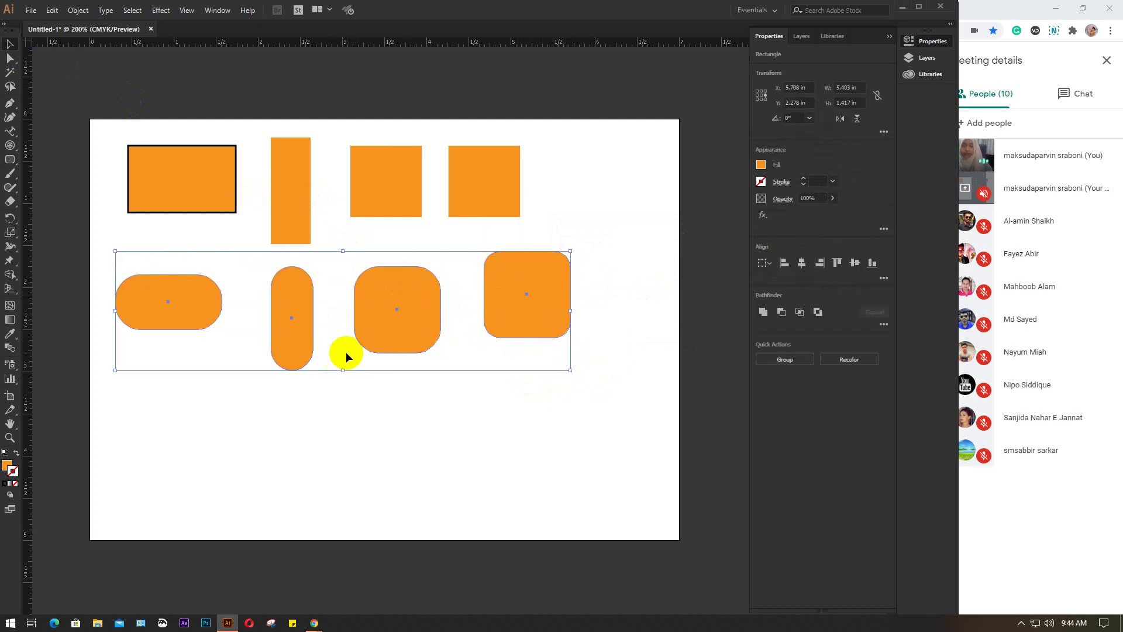
left_click(416, 485)
Draw a large plain rectangle about 3.1 by 1.58 in below the rounded shapes
left_click(10, 159)
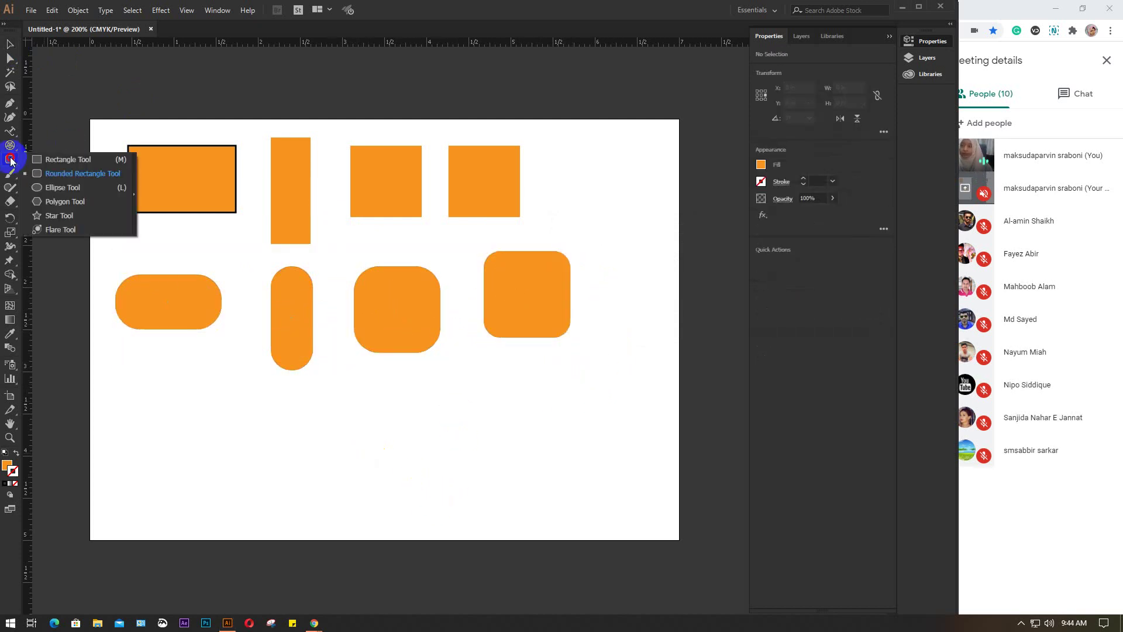
left_click(64, 159)
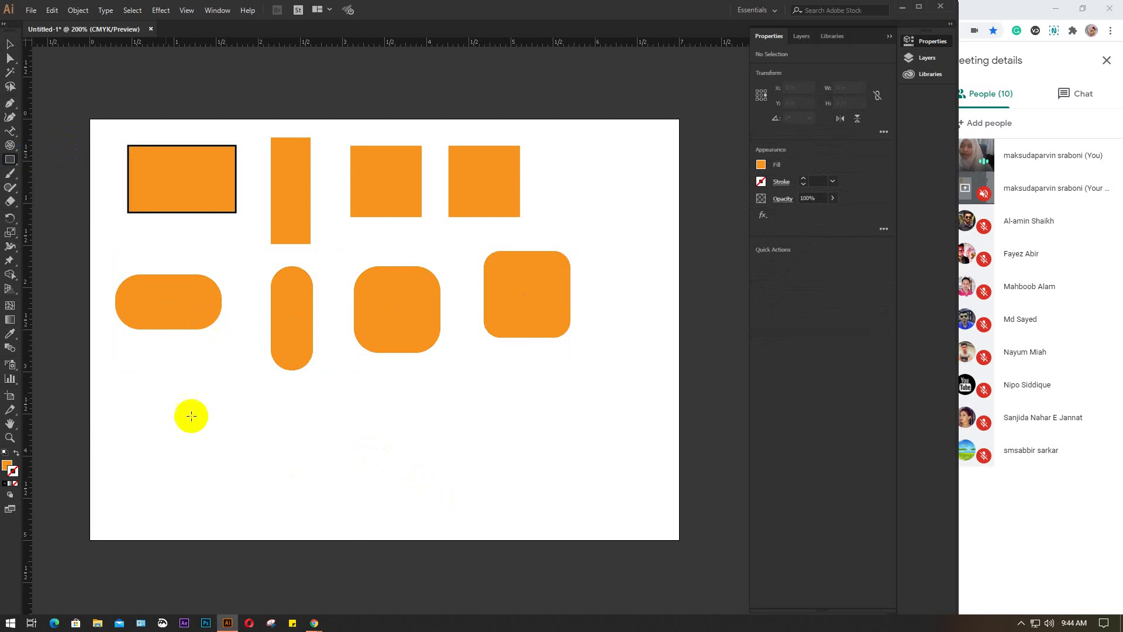
left_click_drag(157, 393, 417, 527)
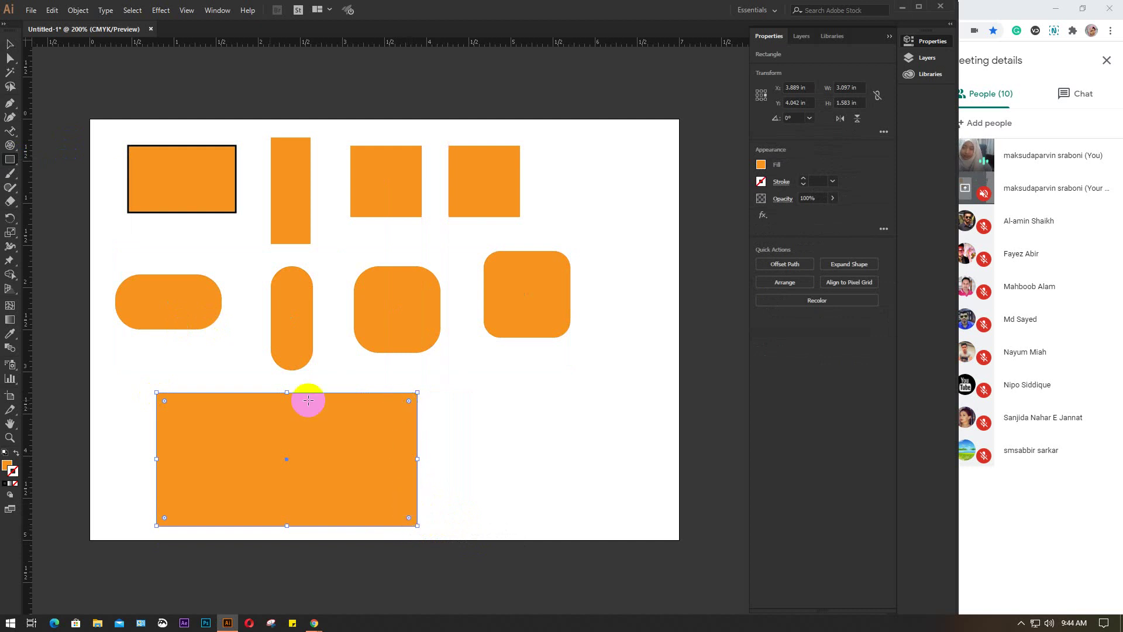
scroll(221, 457, "up", 2)
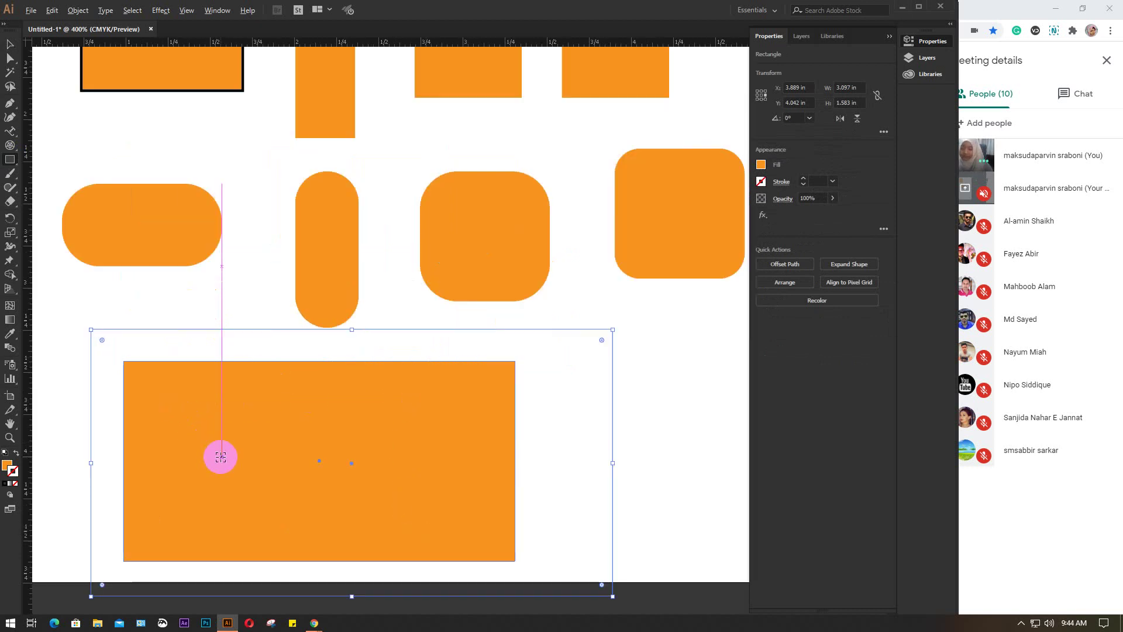
left_click_drag(362, 474, 393, 348)
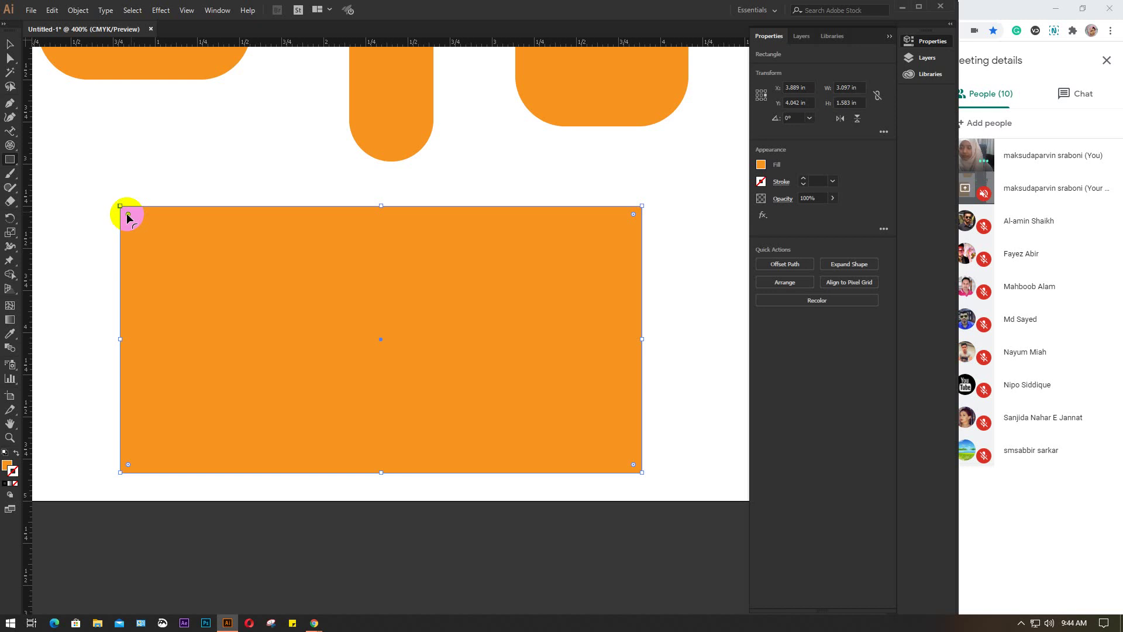
Try rounding all four corners of the large rectangle together and undo it
left_click_drag(127, 216, 136, 256)
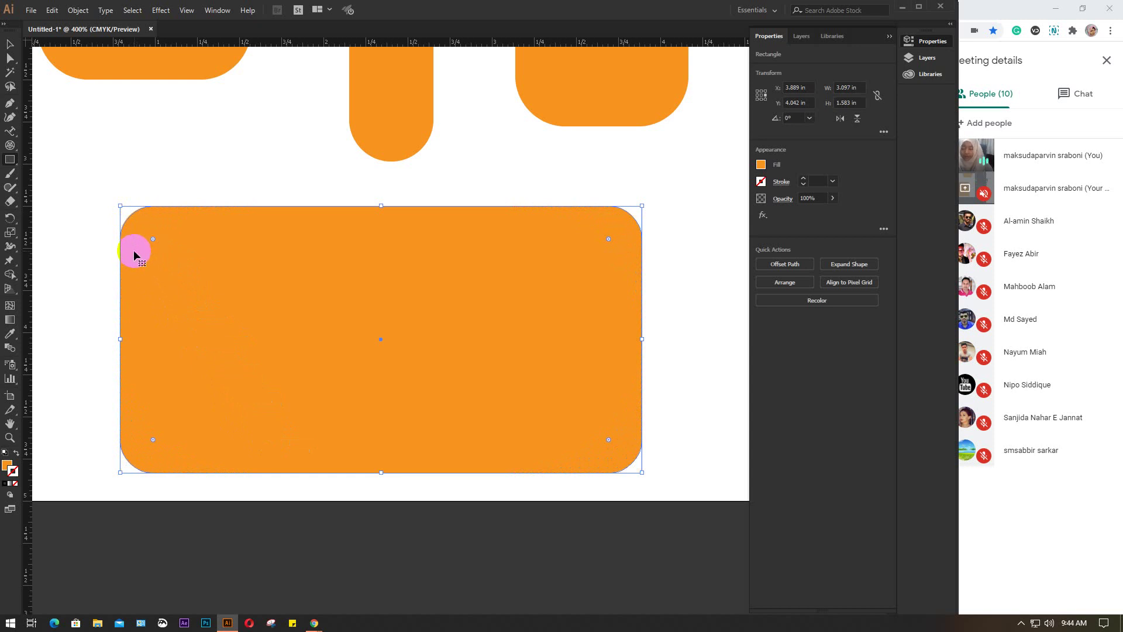
key("ctrl+z")
left_click(121, 208)
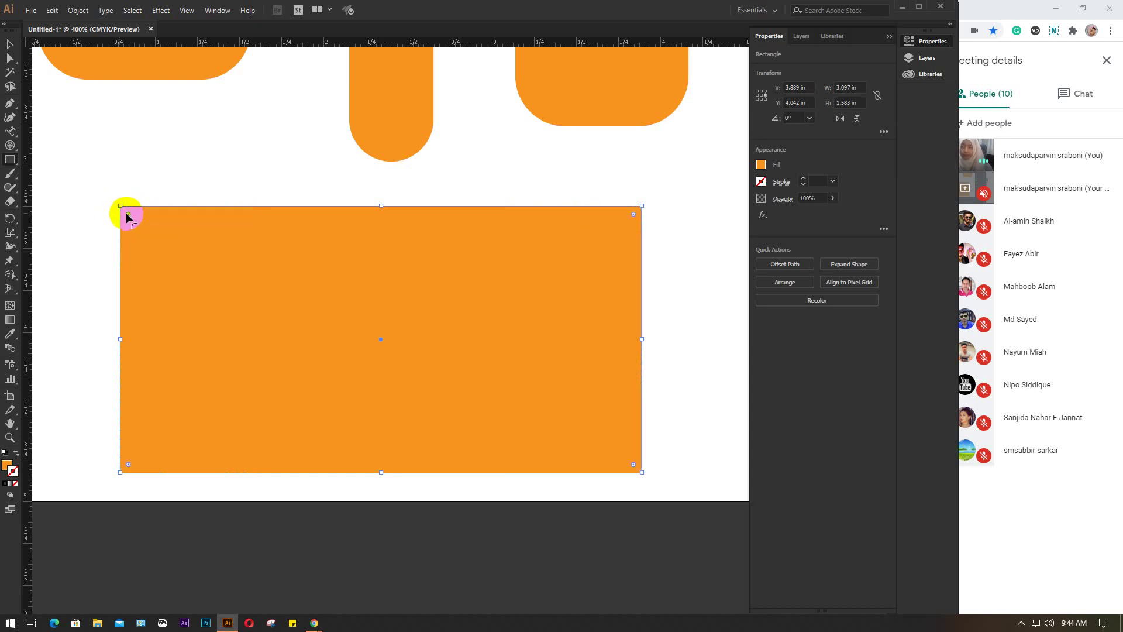
Round only the bottom-left corner of the large rectangle
left_click(173, 435)
left_click(129, 466)
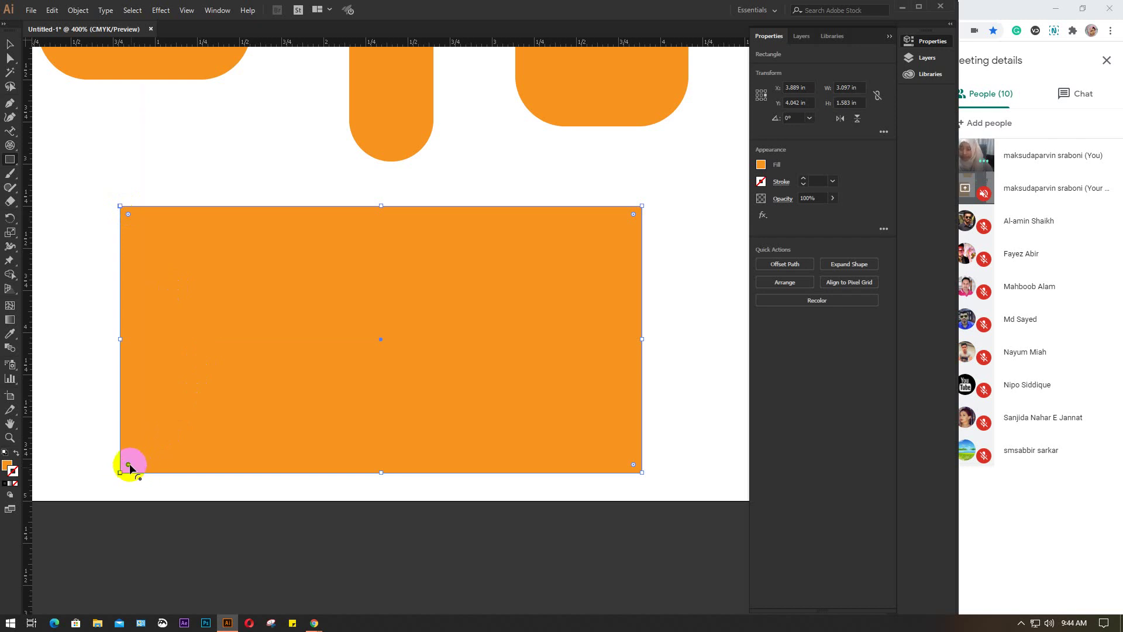
left_click(128, 464)
left_click_drag(129, 464, 168, 424)
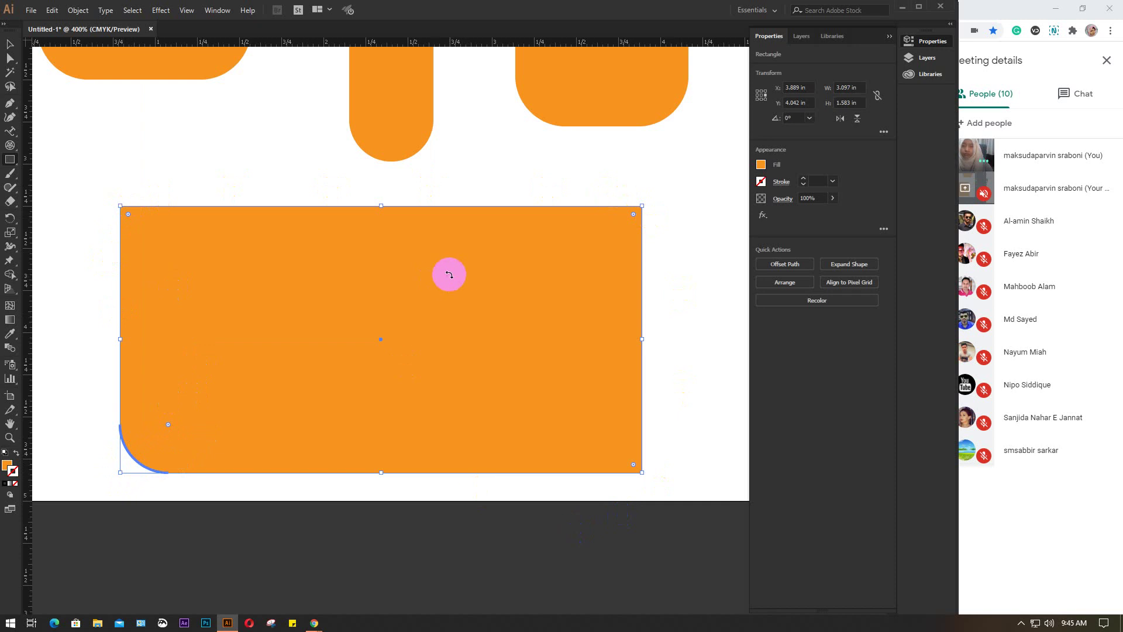
left_click(167, 425)
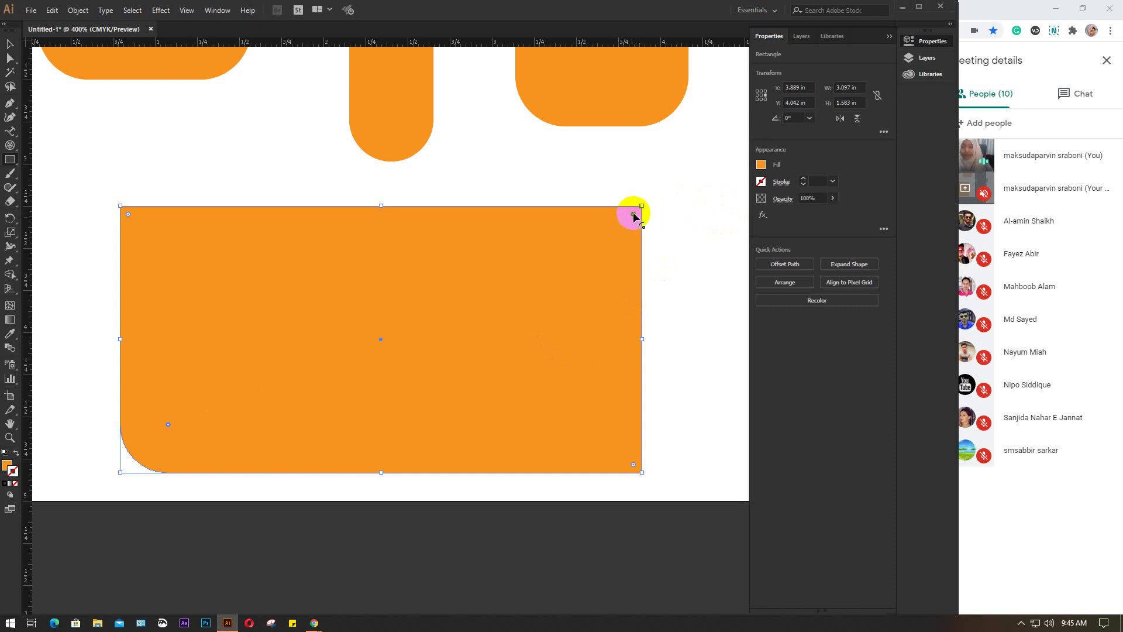
Round the large rectangle's top-right and bottom-right corners and enlarge the bottom-left curve, keeping the top-left corner sharp, then deselect
left_click_drag(633, 214, 546, 303)
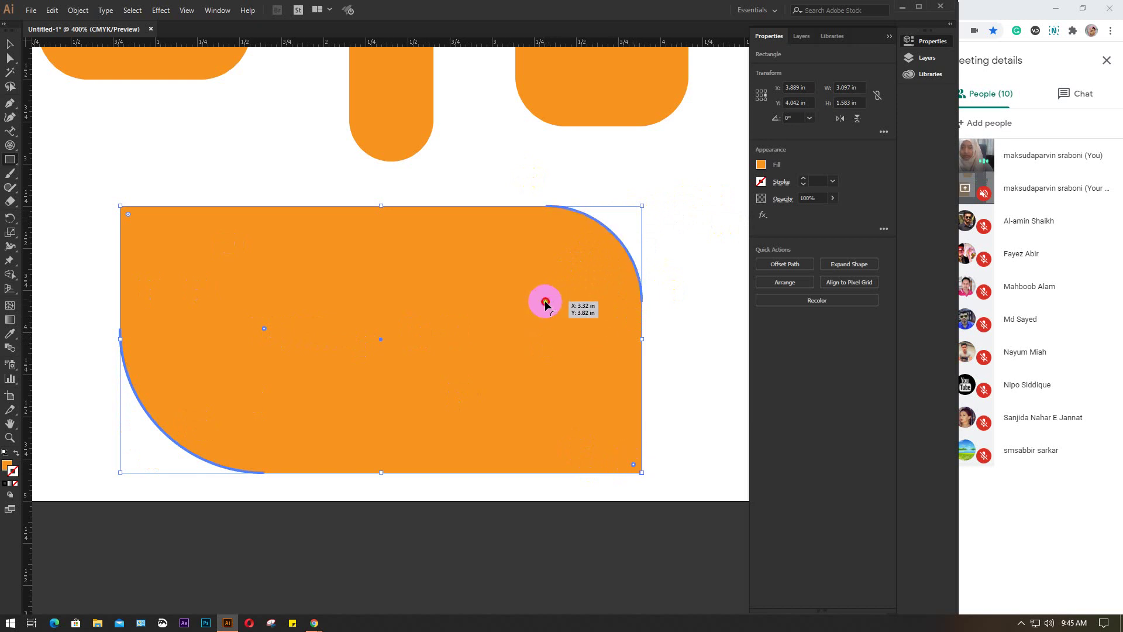
left_click(545, 303)
left_click_drag(544, 304, 376, 282)
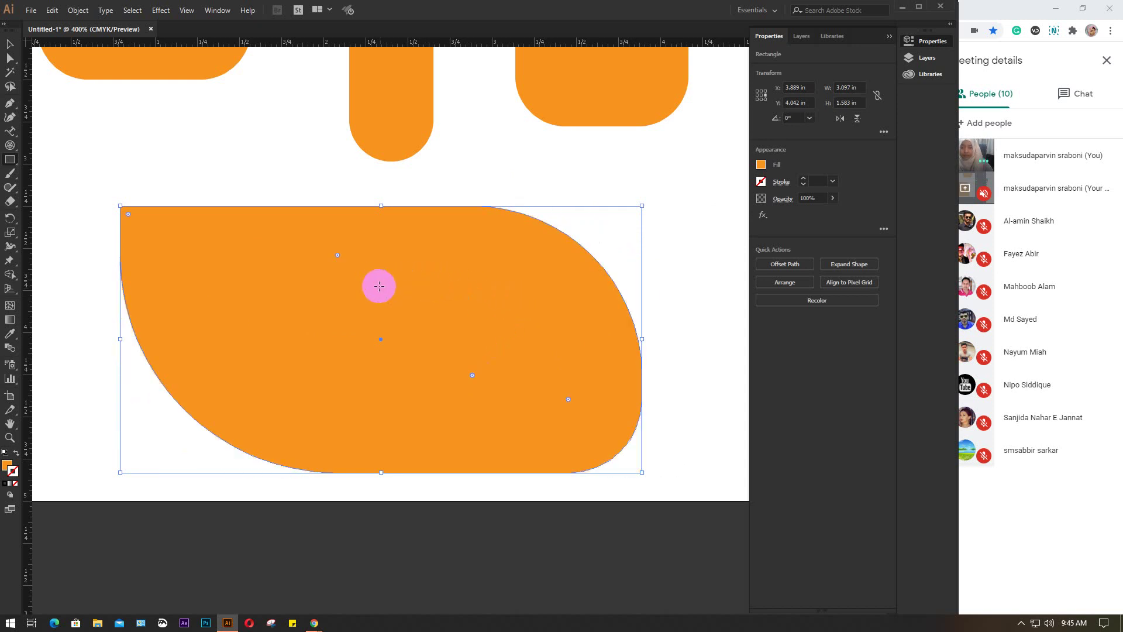
key("v")
left_click(672, 304)
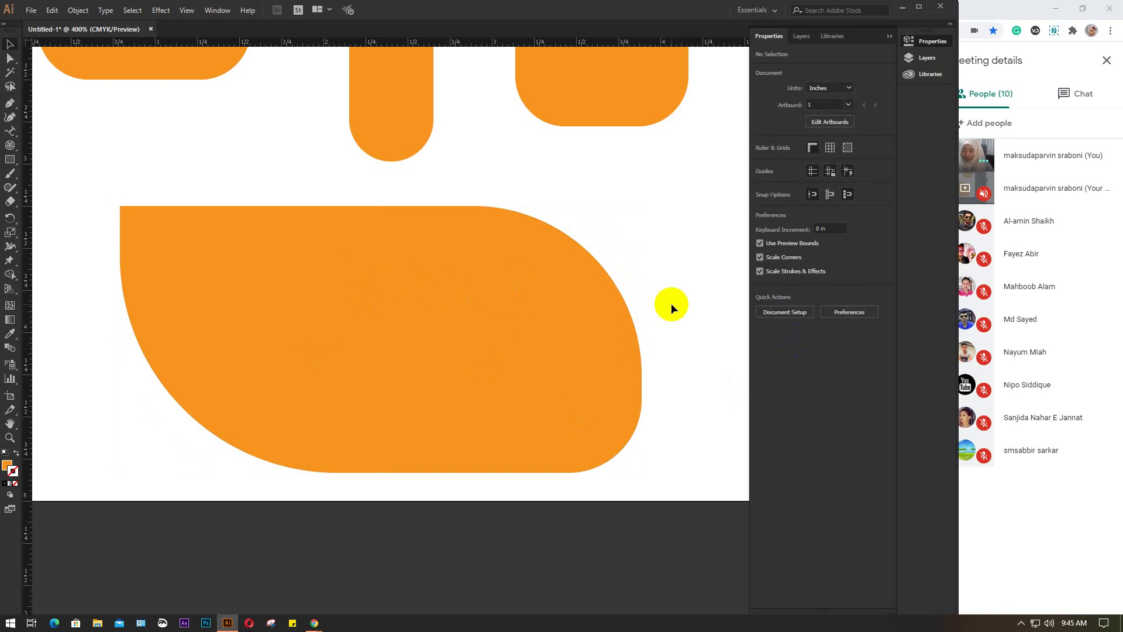
Delete all the shapes from the artboard
scroll(671, 304, "down", 2)
left_click_drag(692, 303, 484, 414)
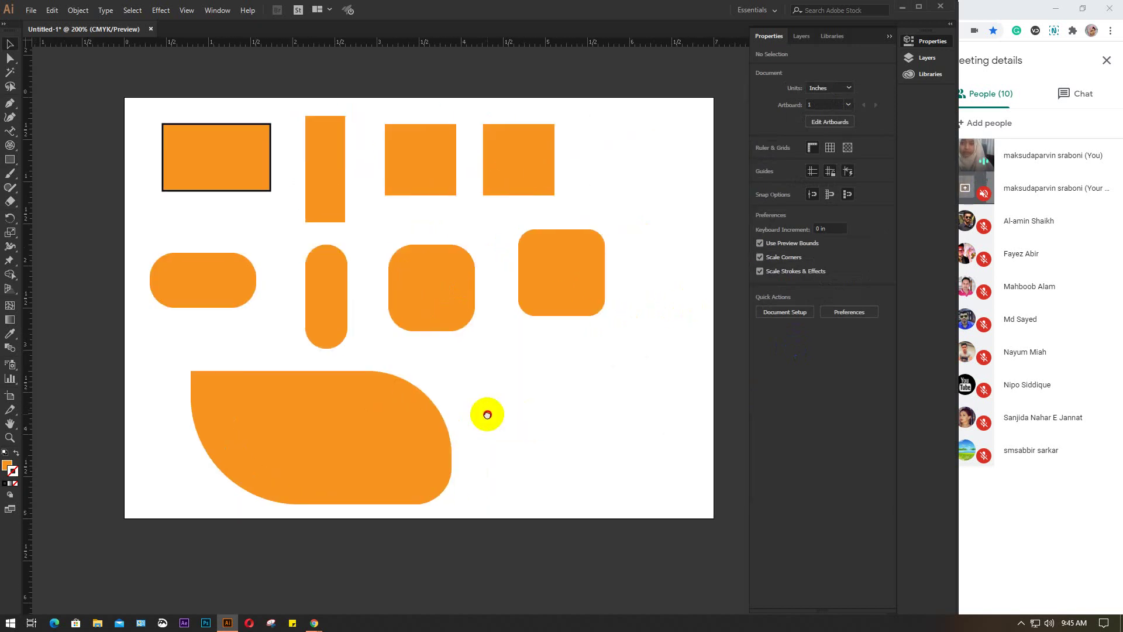
left_click_drag(607, 493, 187, 114)
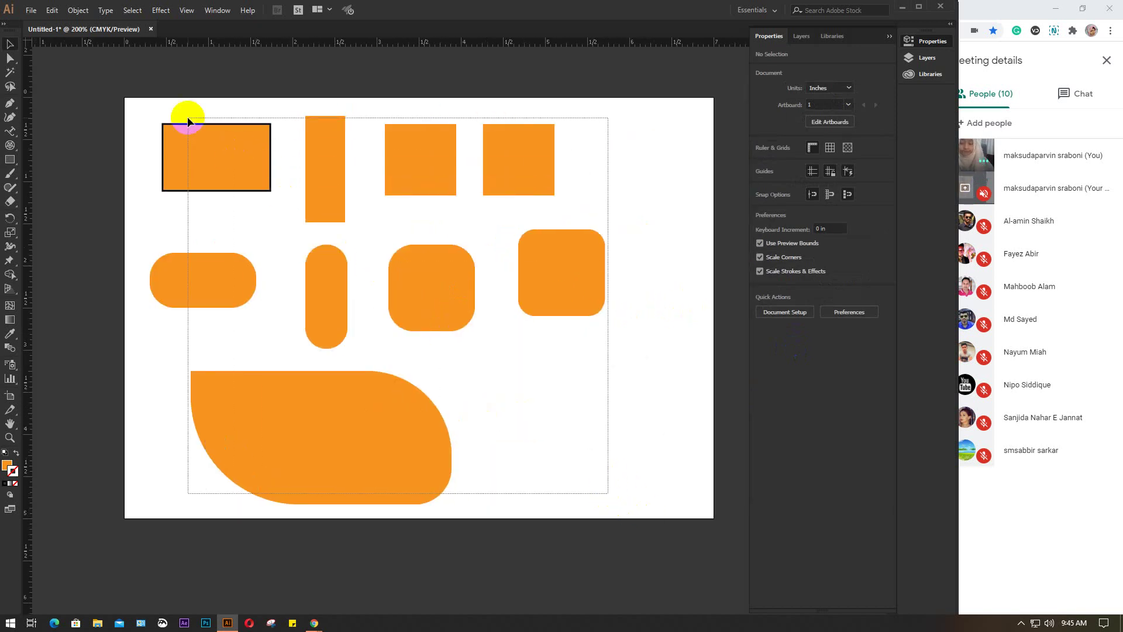
key("Delete")
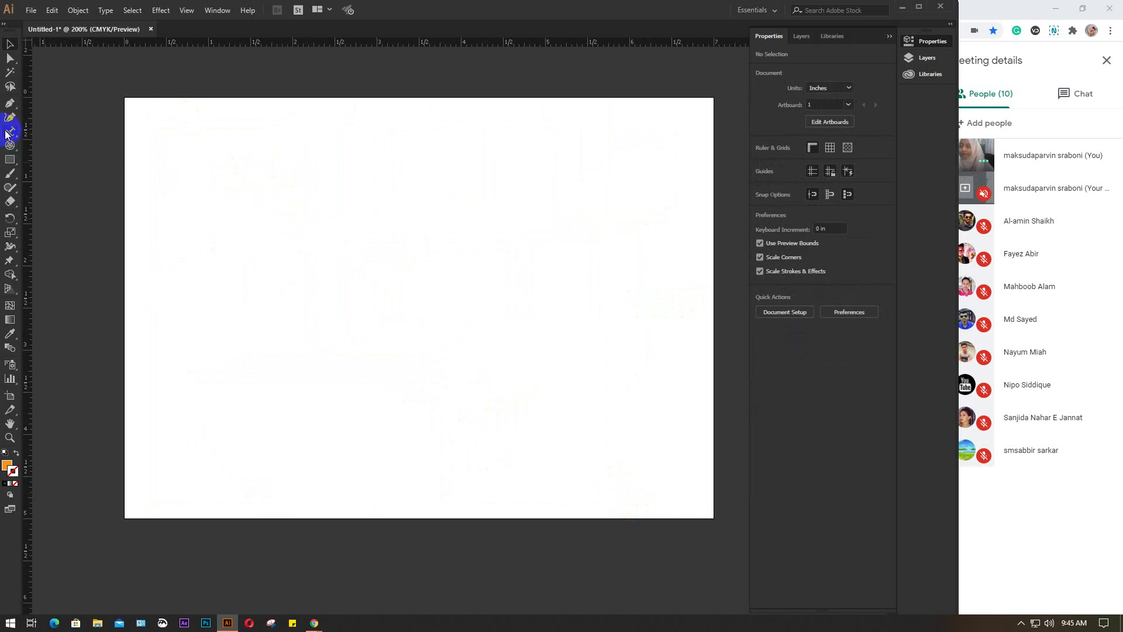
left_click(11, 161)
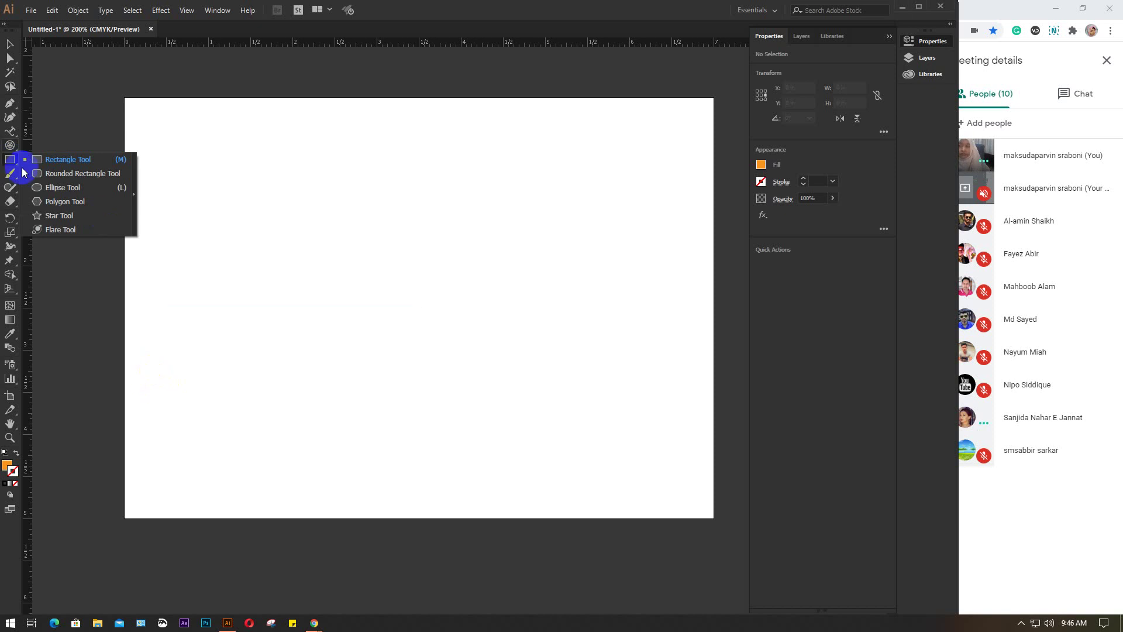
left_click(4, 57)
left_click(32, 11)
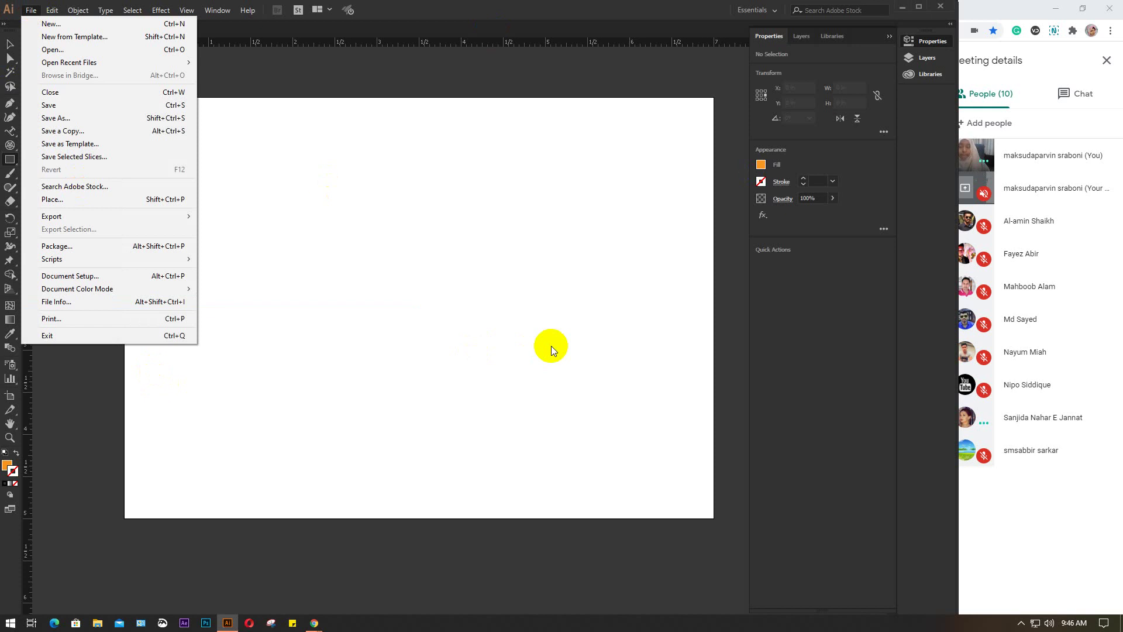
left_click(221, 9)
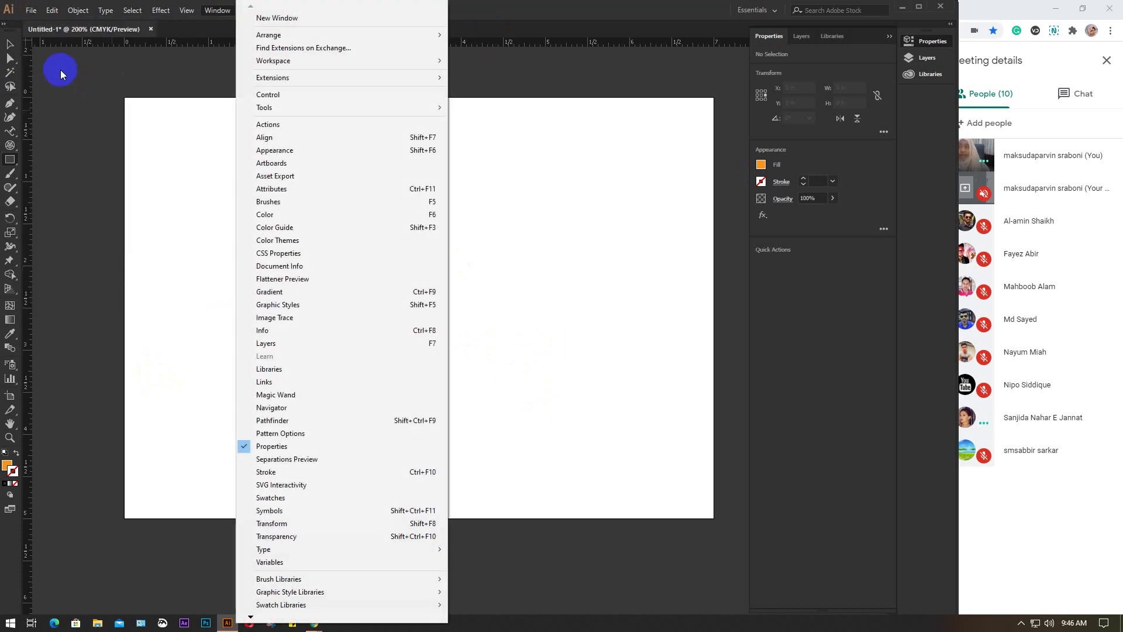
left_click(107, 205)
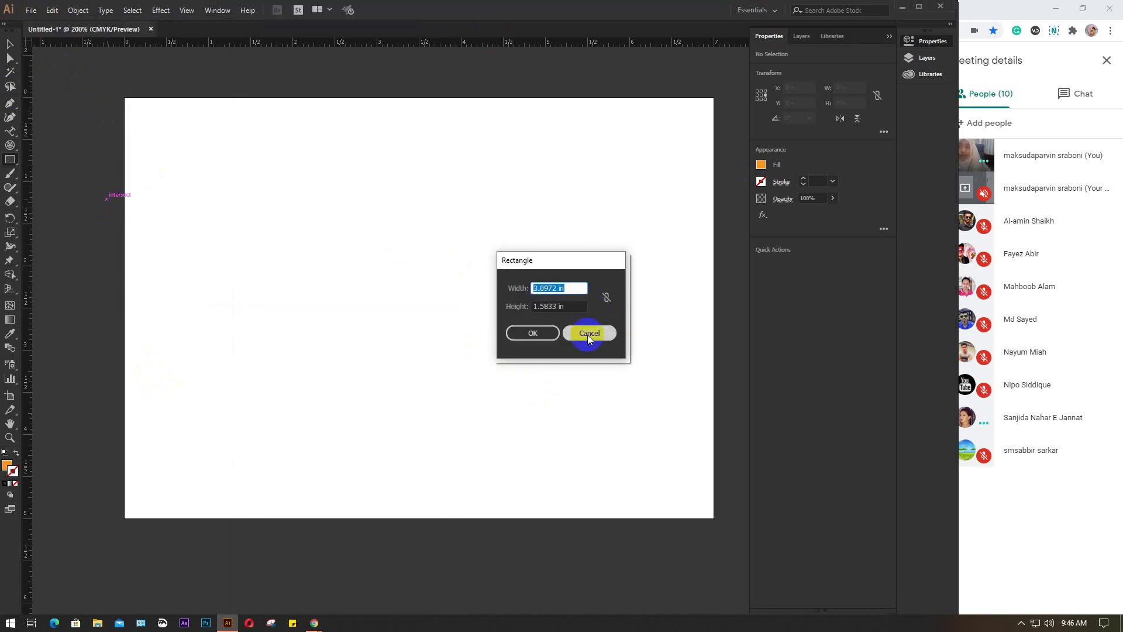
left_click(613, 339)
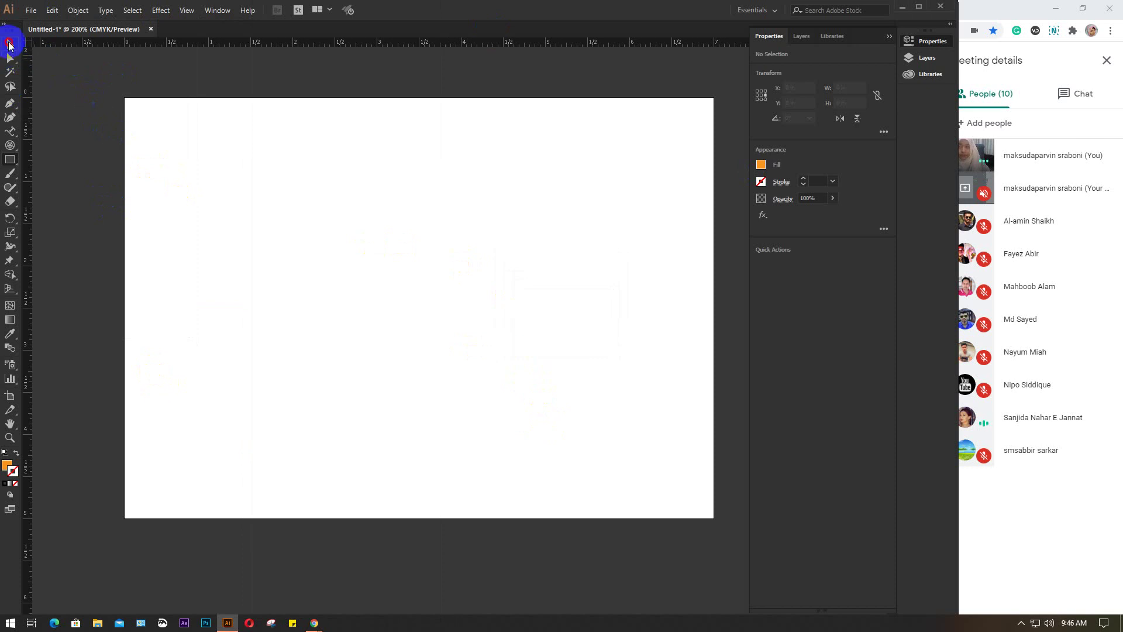
Draw a circle about 1.26 in in diameter near the artboard's upper-left corner with the Ellipse tool
left_click(10, 44)
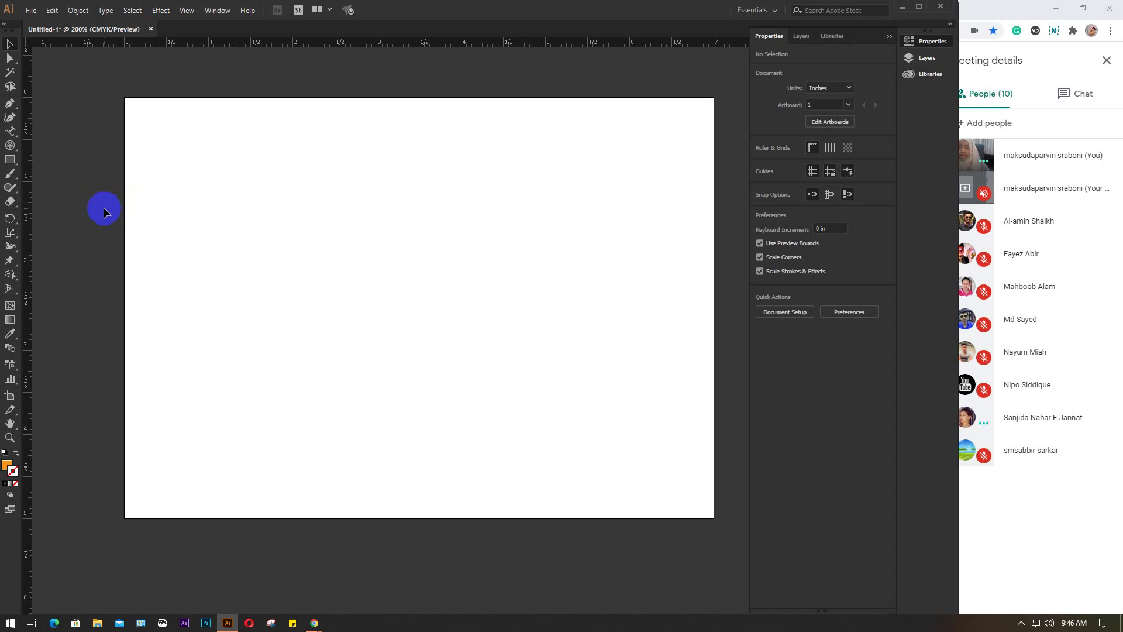
left_click(9, 161)
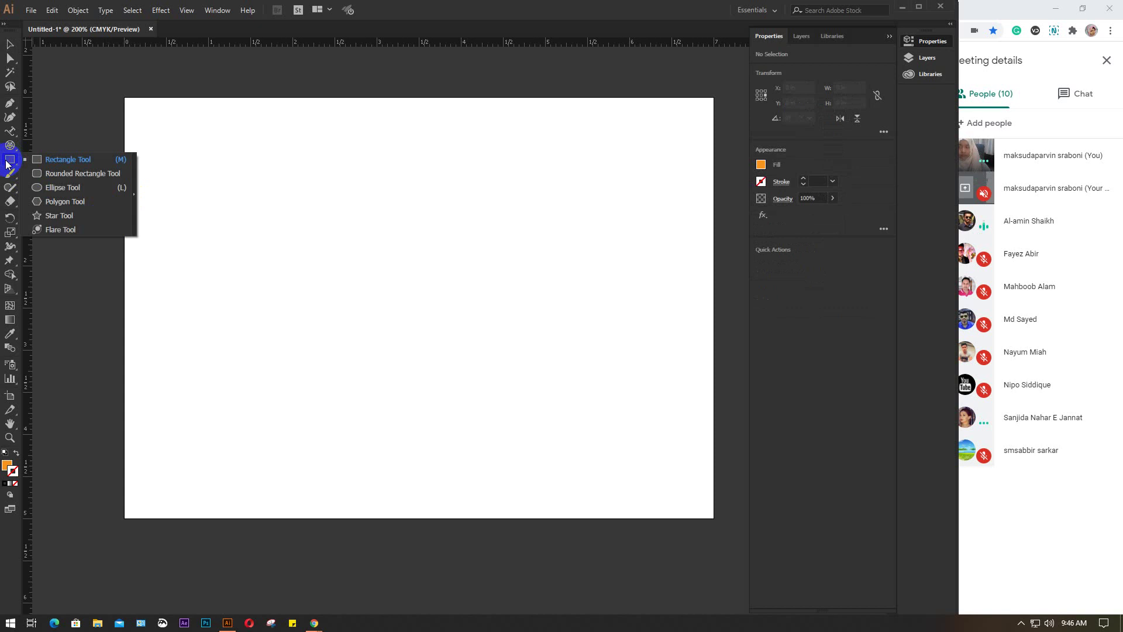
left_click(90, 190)
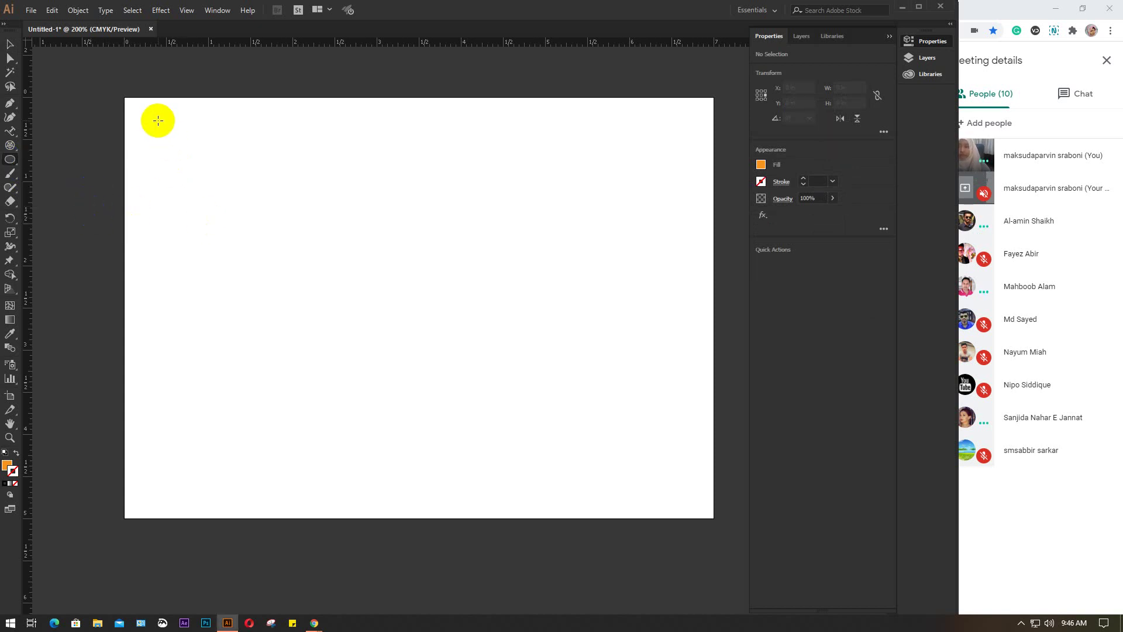
left_click_drag(153, 120, 259, 227)
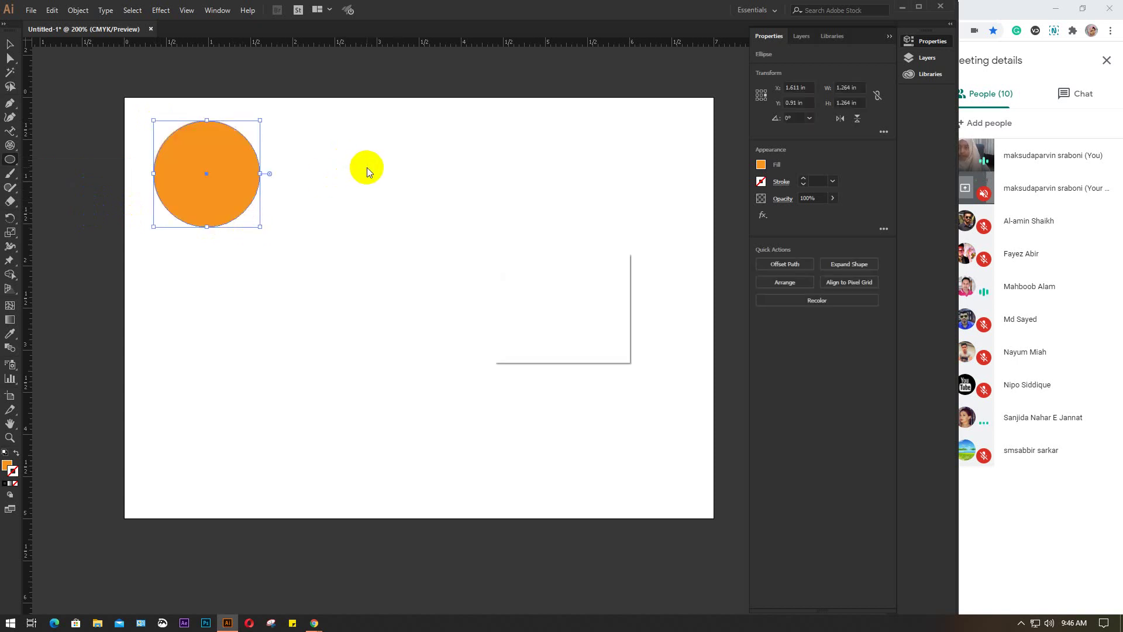
Create a second circle by exact size, 1.264 in wide and high, right of the first circle, and deselect it
left_click(544, 336)
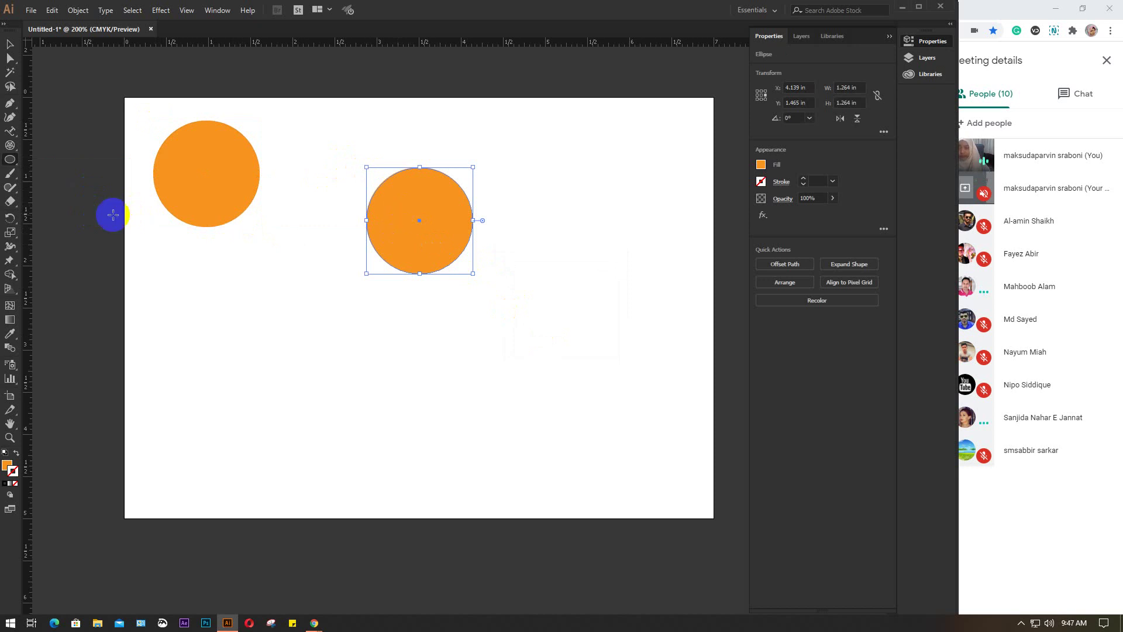
left_click_drag(10, 159, 85, 208)
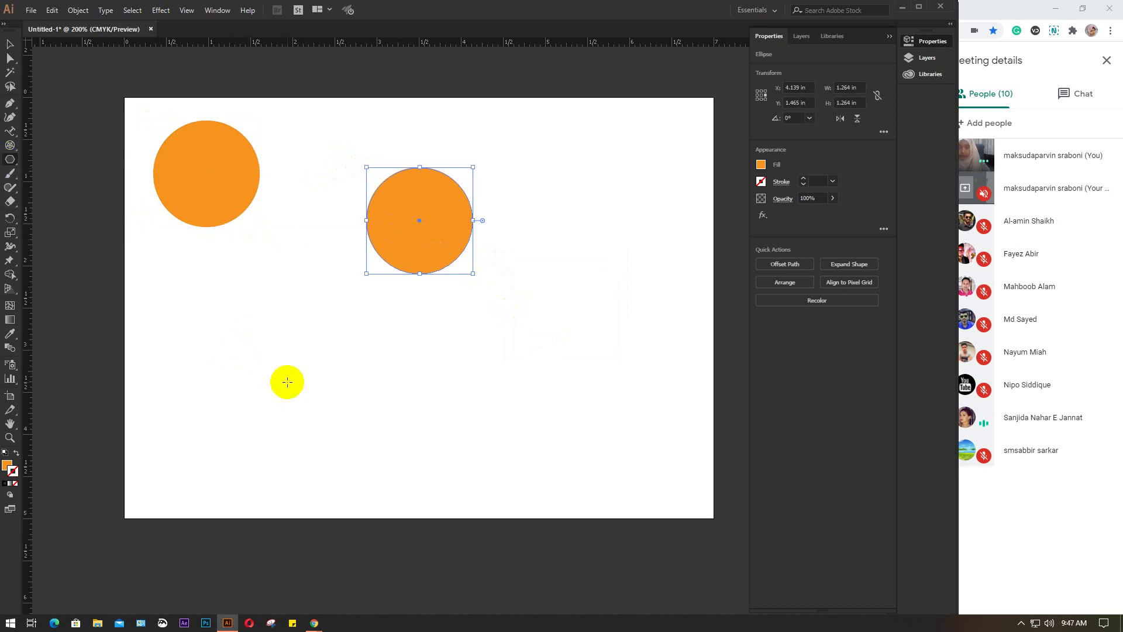
left_click(10, 44)
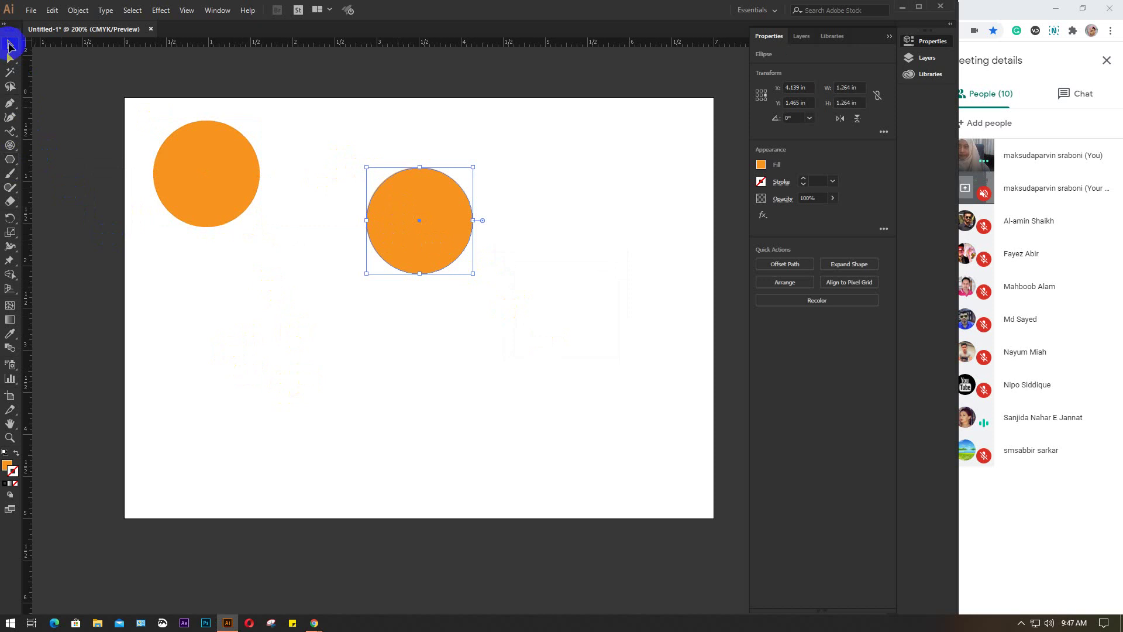
left_click(286, 317)
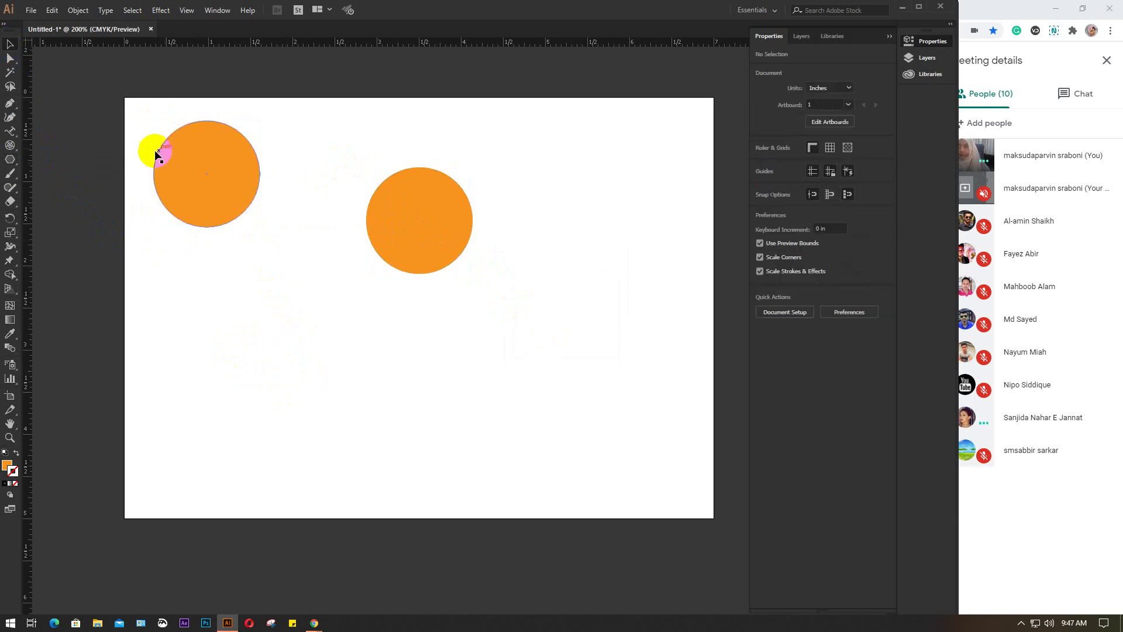
Start saving the document to the Desktop as Untitled-1 in Adobe Illustrator (*.AI) format, reviewing the available file types
left_click(31, 11)
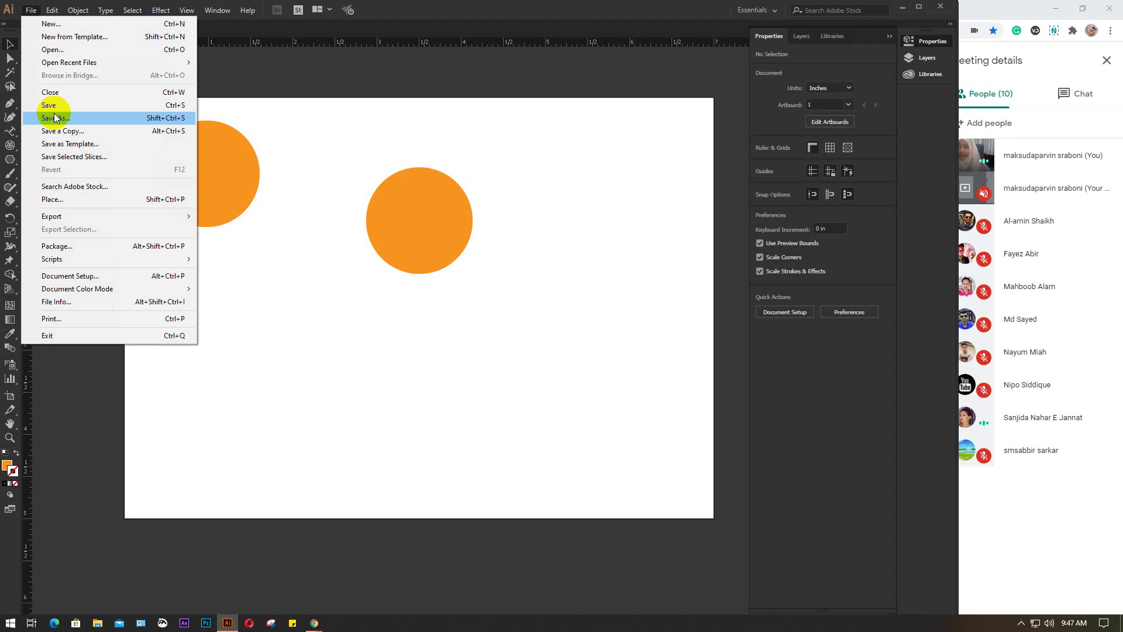
left_click(75, 117)
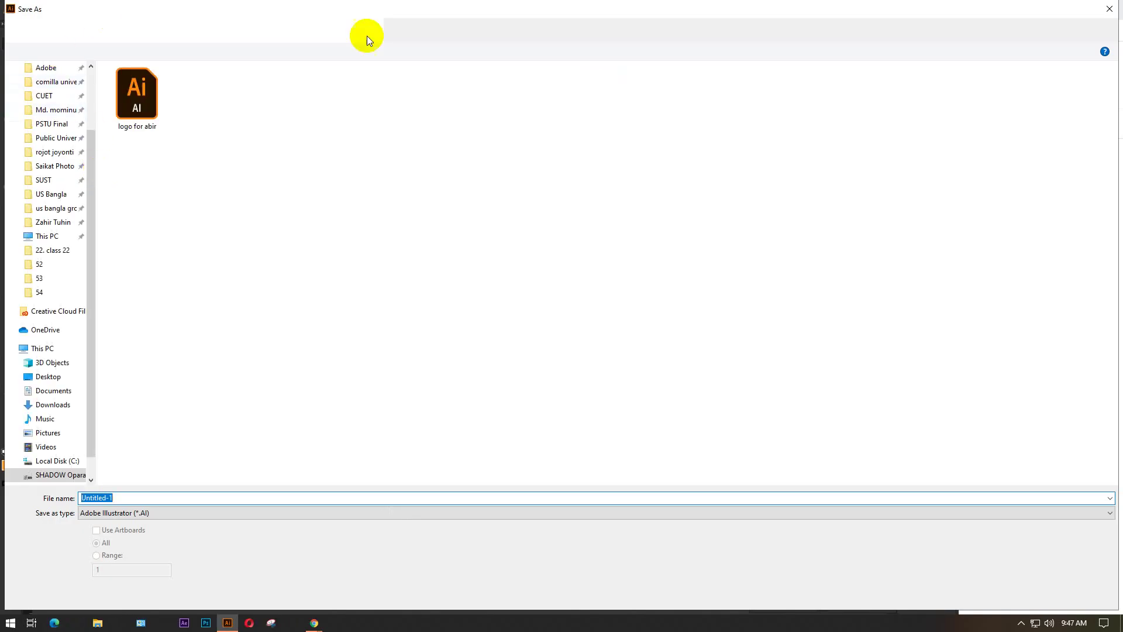
scroll(75, 117, "up", 2)
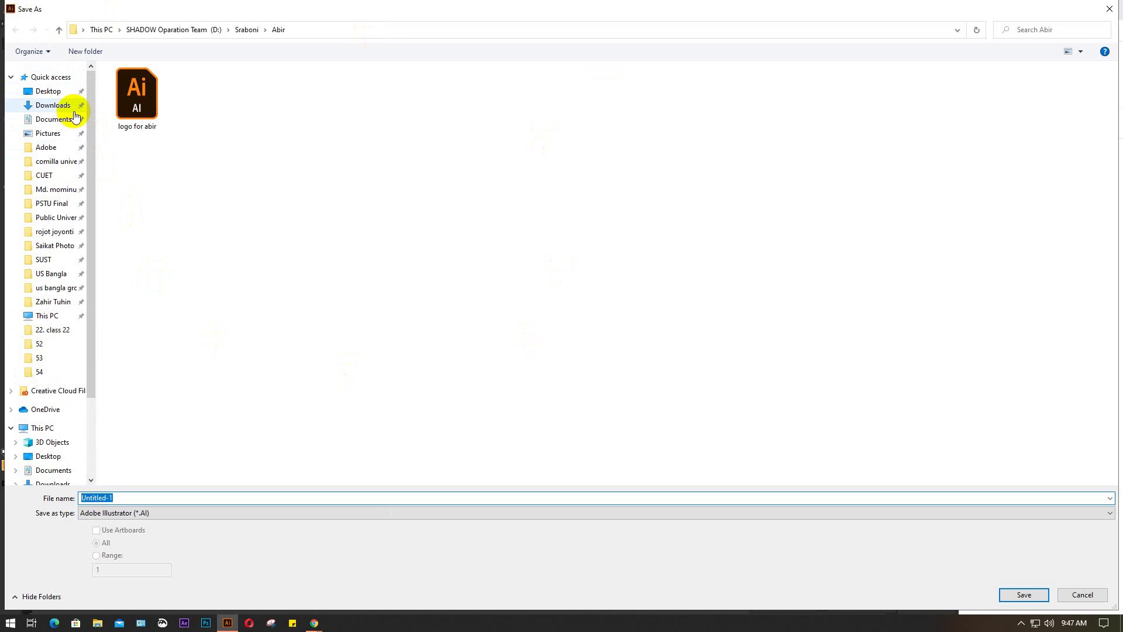
left_click(44, 91)
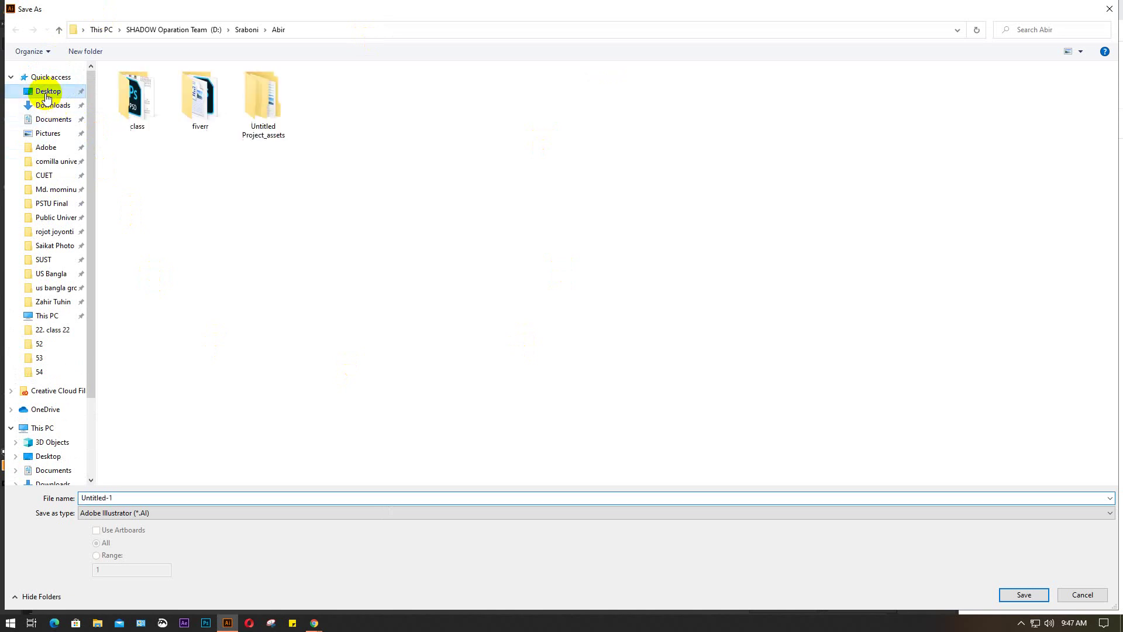
left_click(143, 495)
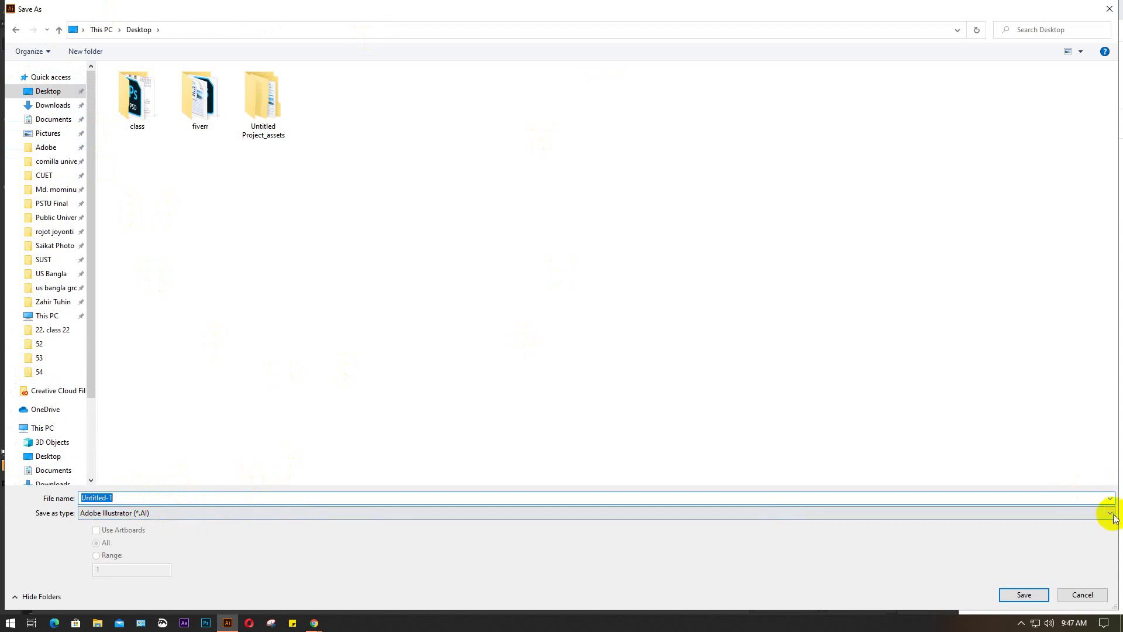
left_click(171, 513)
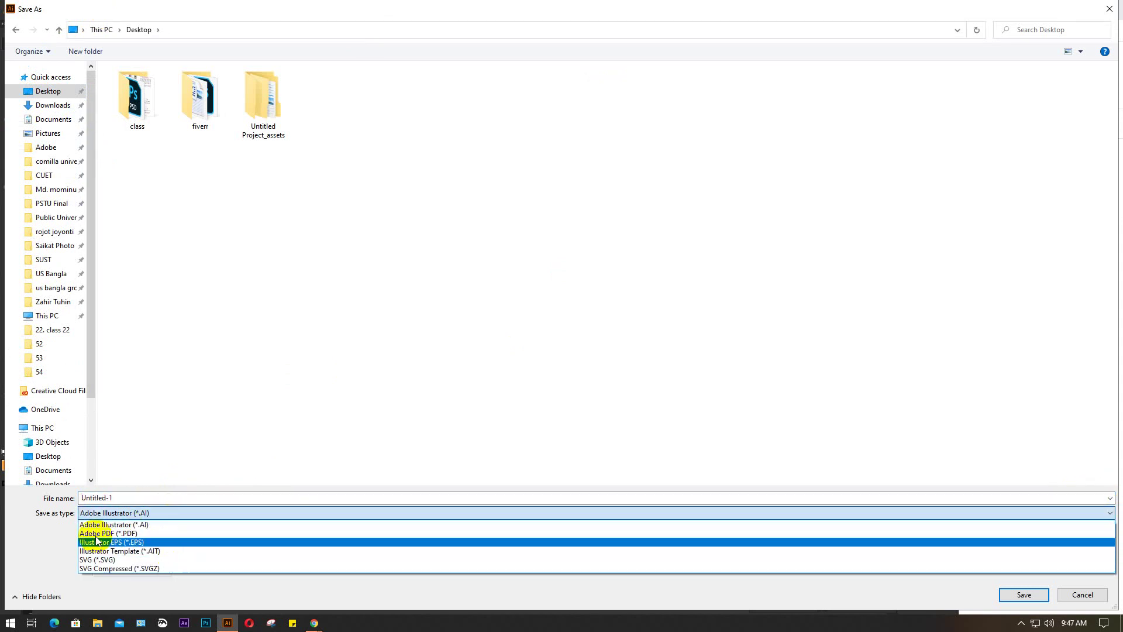
left_click(165, 525)
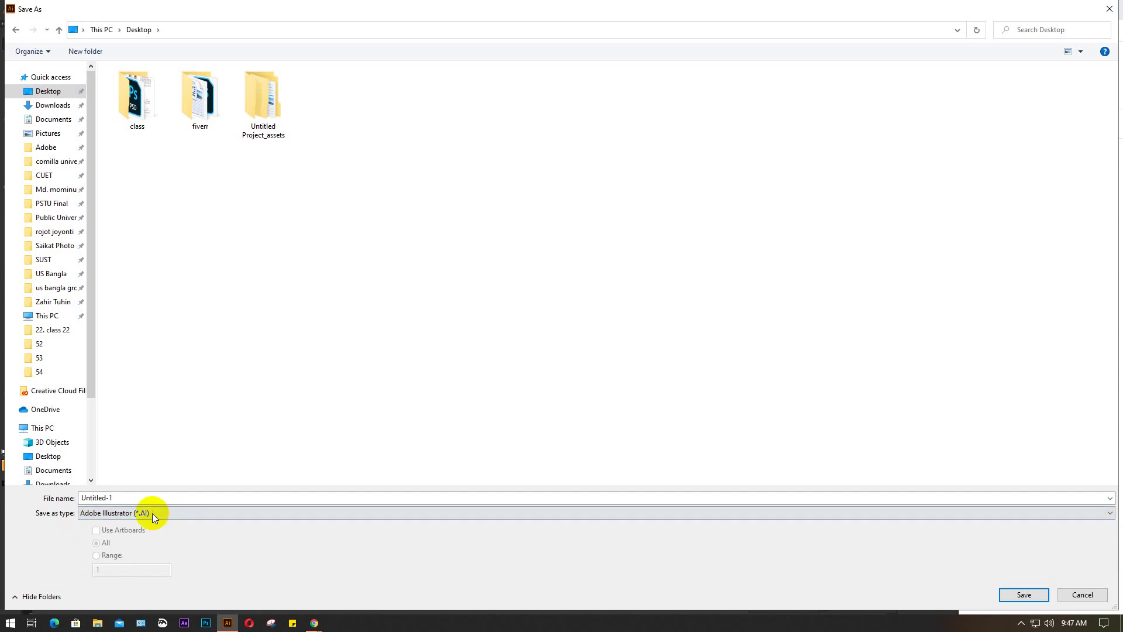
left_click(174, 513)
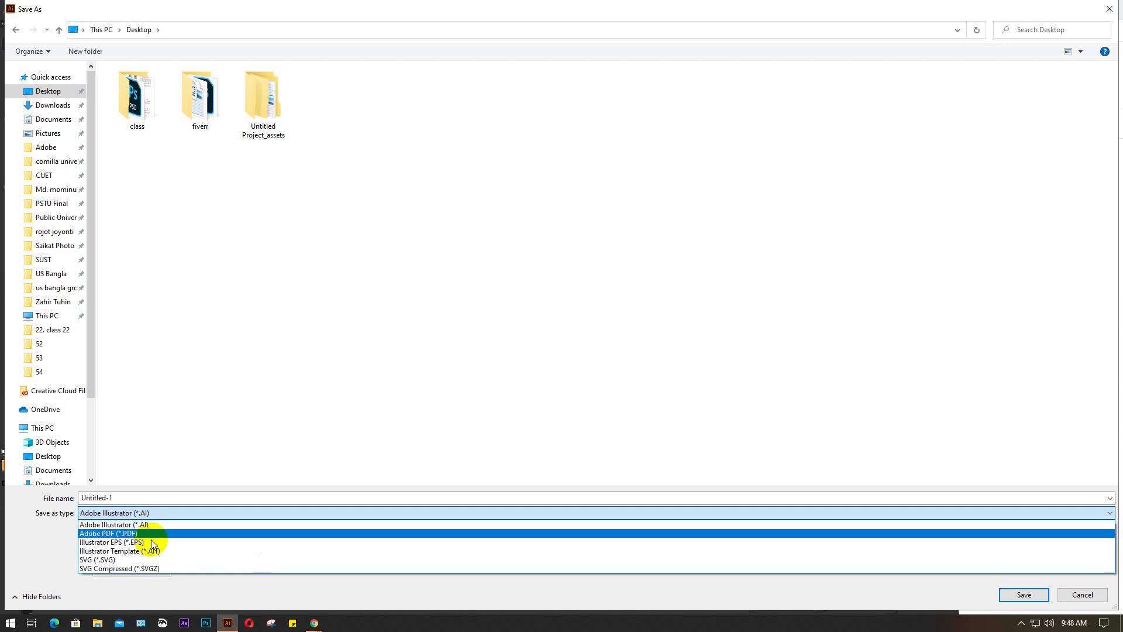
left_click(173, 514)
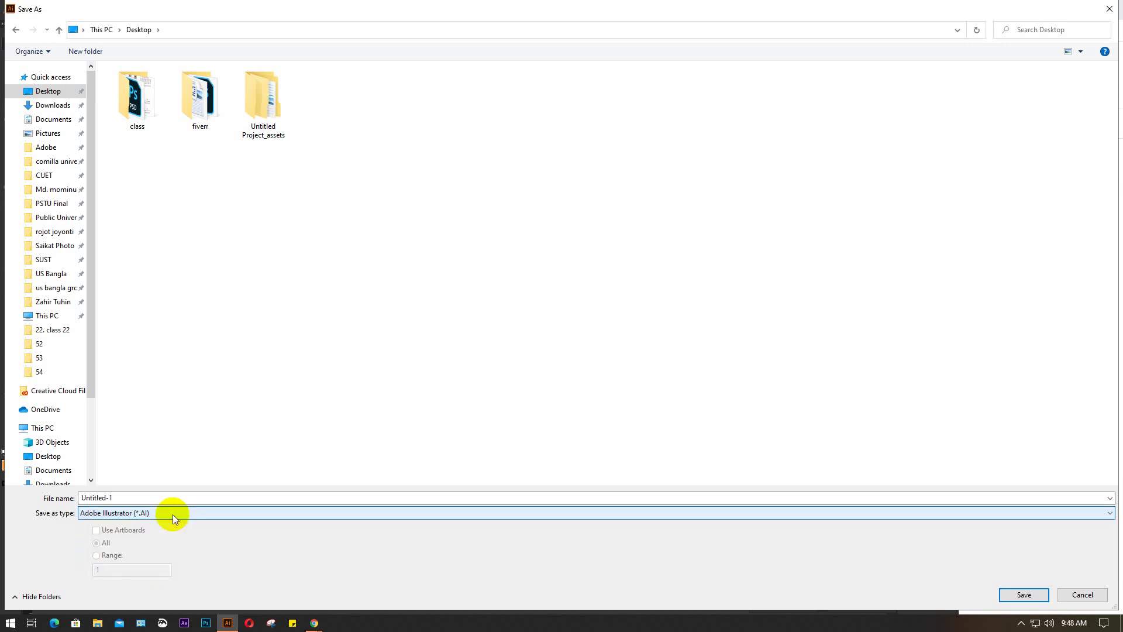
left_click(1011, 593)
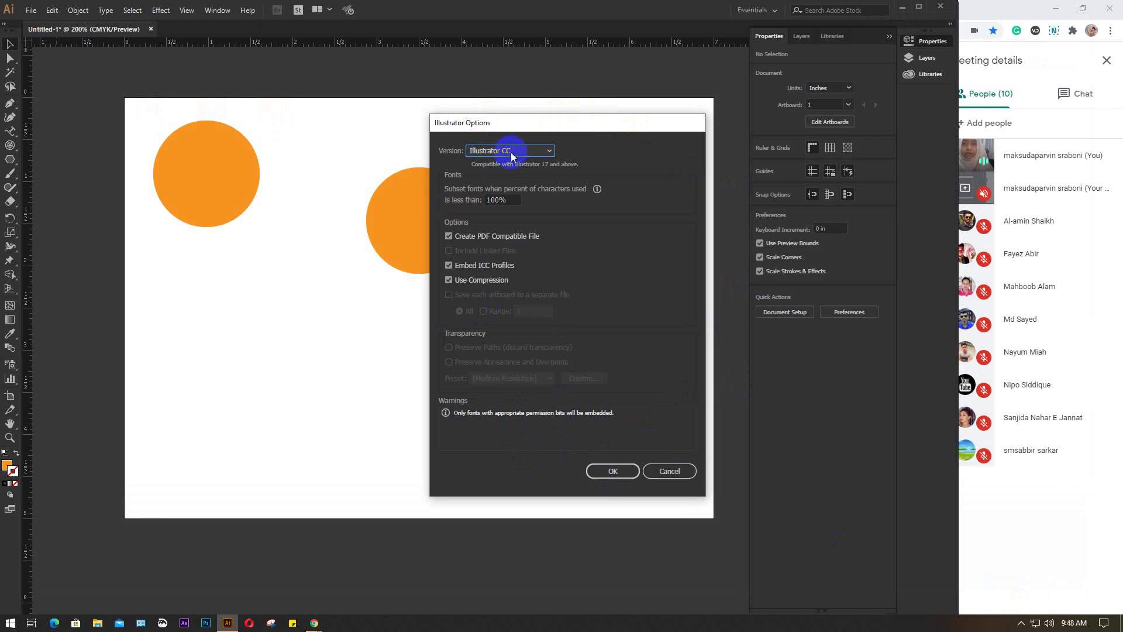
Review the compatibility versions for the saved file and choose Illustrator 10
left_click(597, 472)
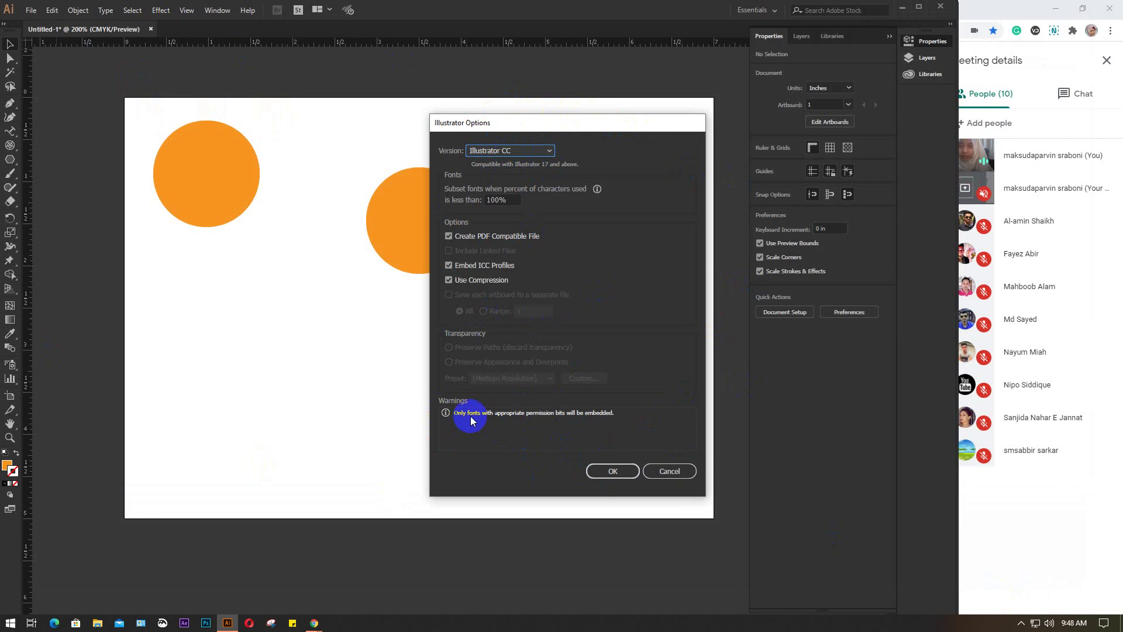
left_click(543, 150)
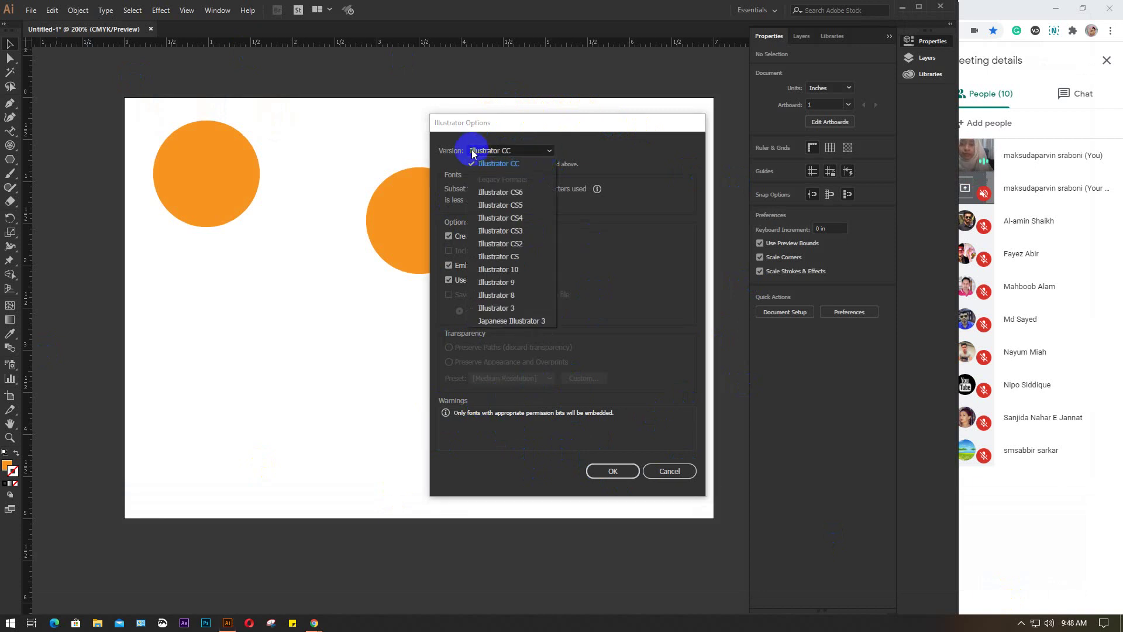
left_click(532, 151)
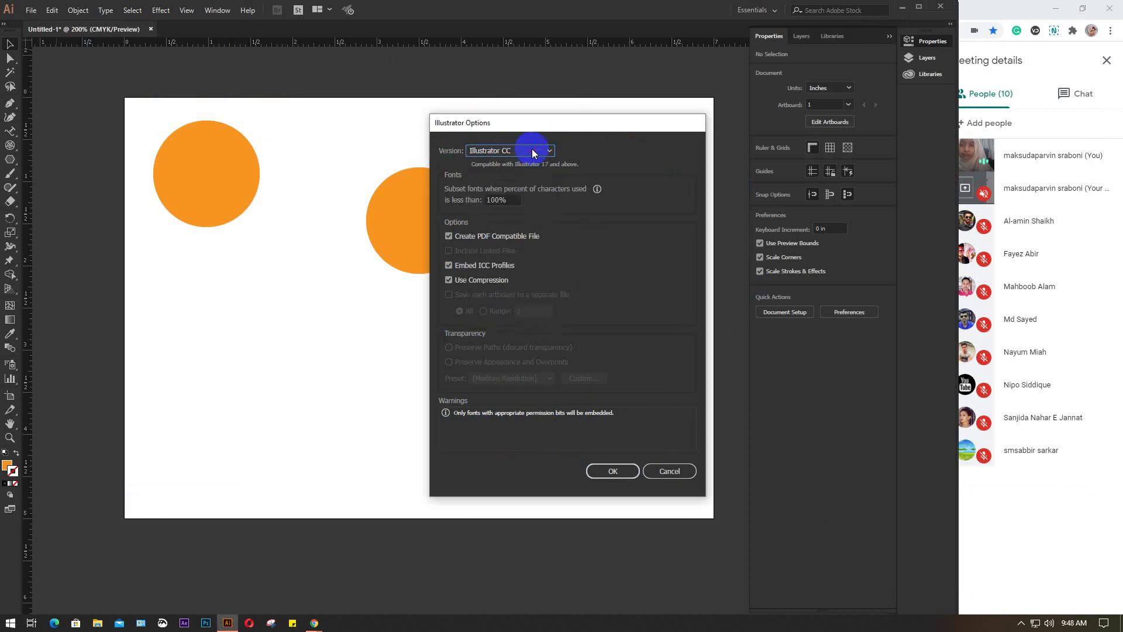
left_click(532, 151)
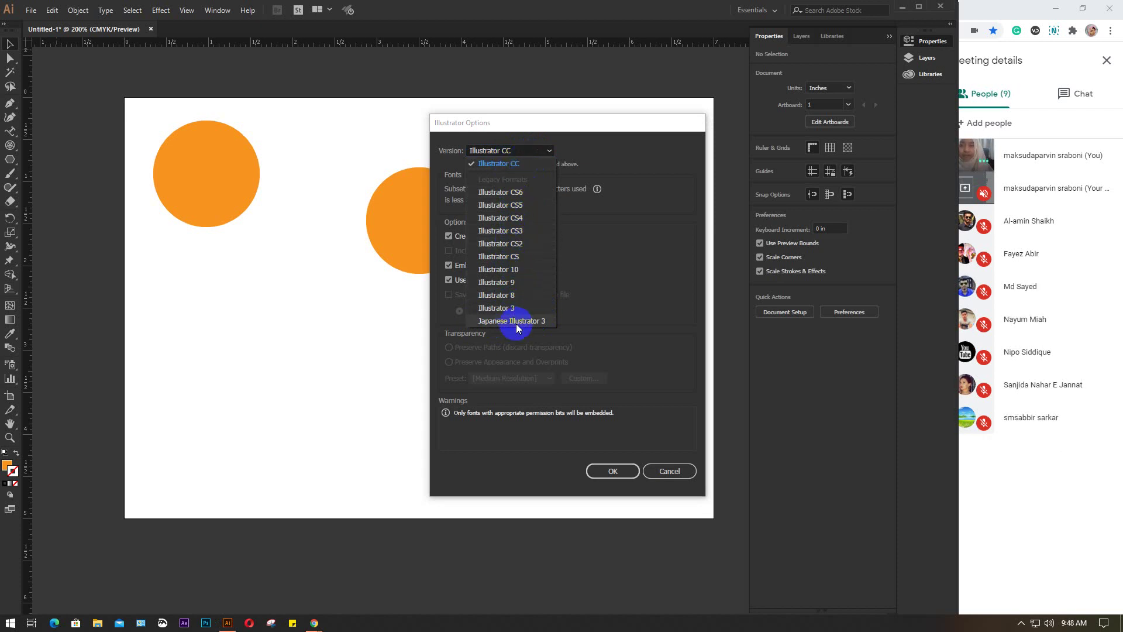
left_click(508, 272)
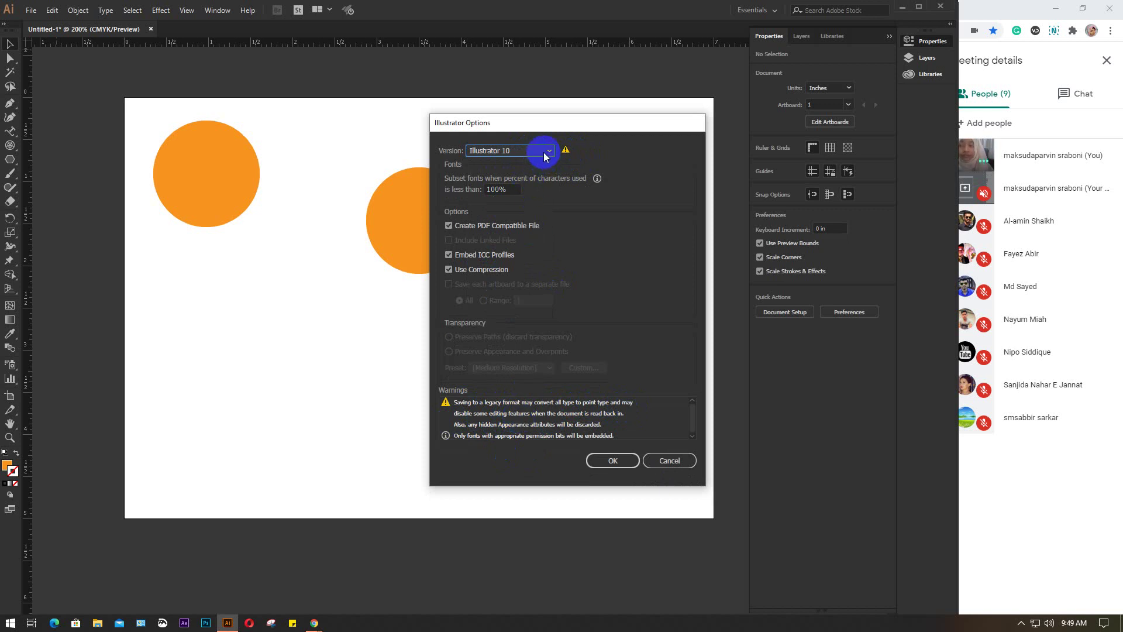
left_click(157, 177)
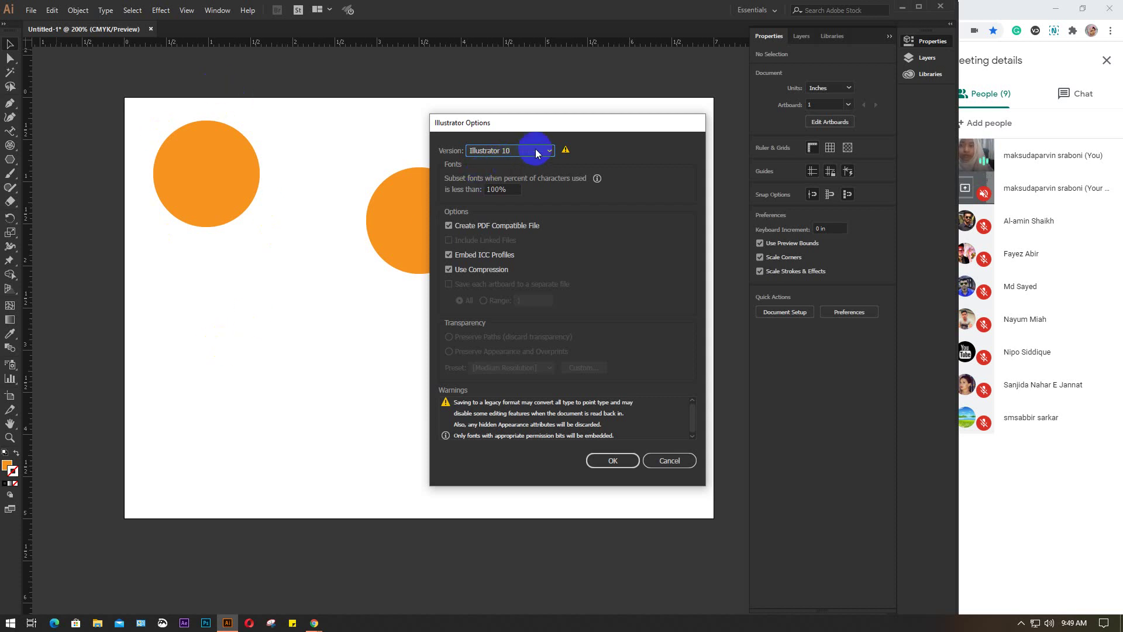
left_click(614, 462)
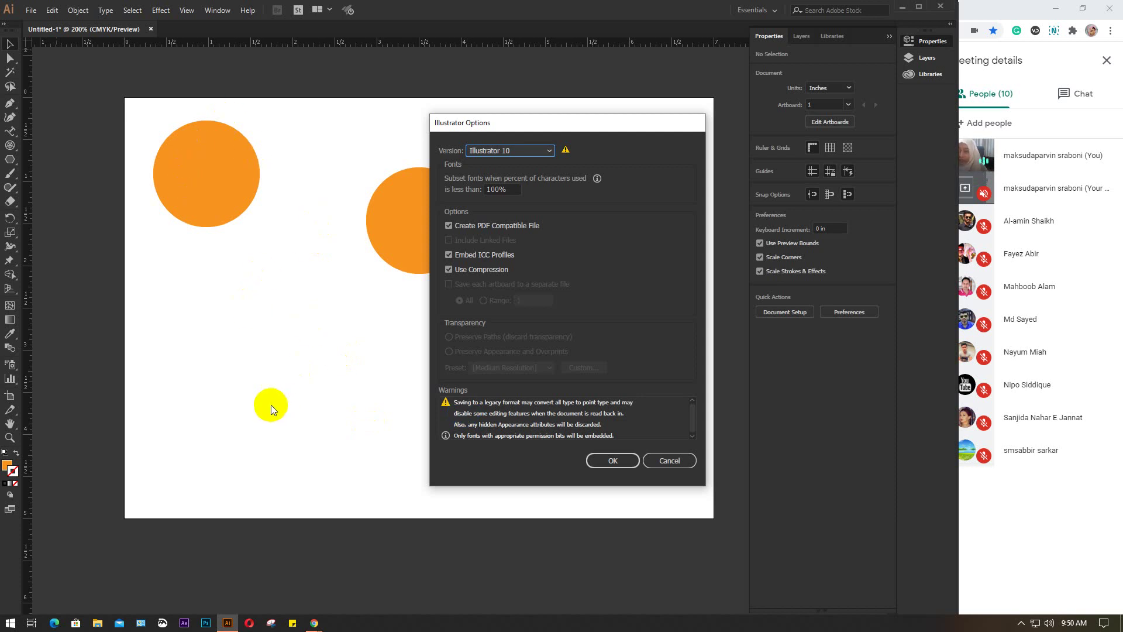
left_click(540, 435)
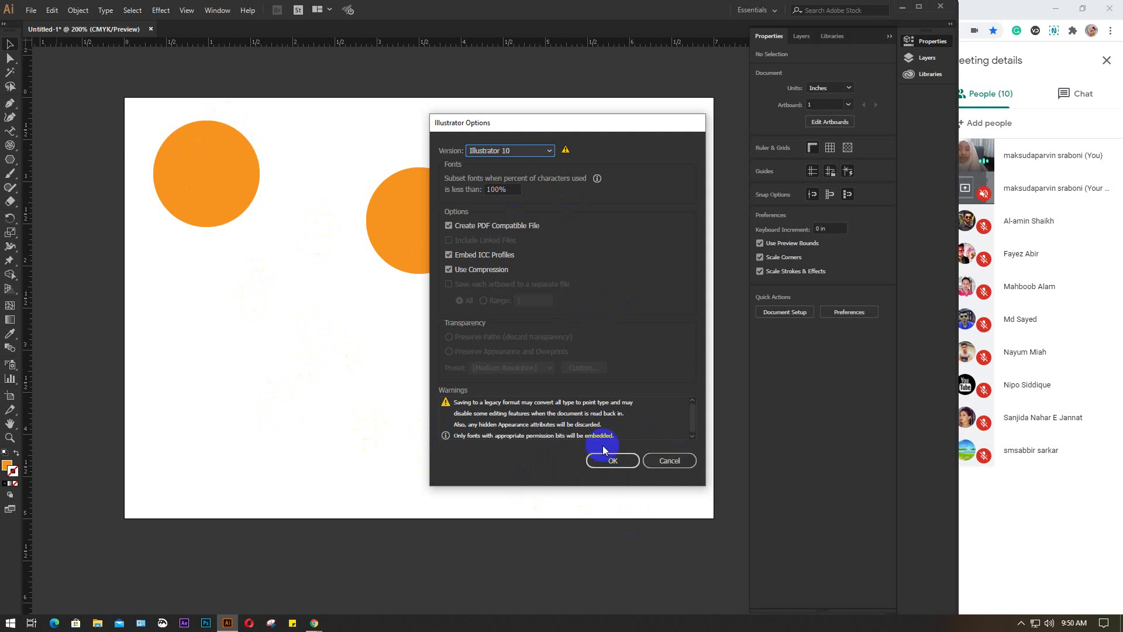
Try Illustrator 3 as the file version, switch it to Illustrator CC, and cancel the save
left_click(548, 152)
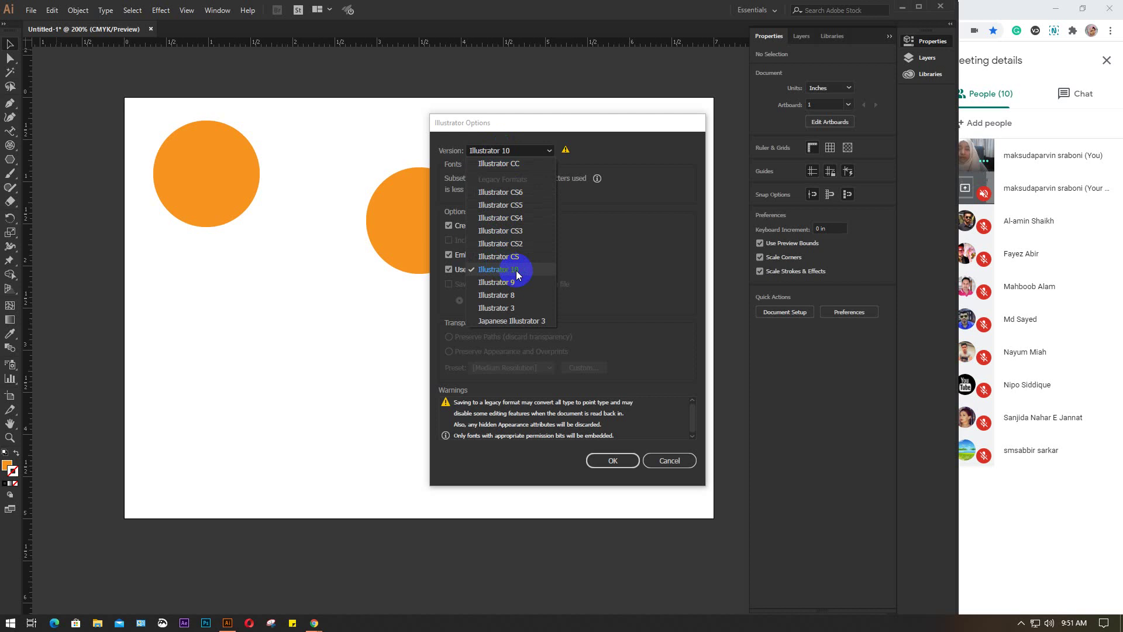
left_click(501, 306)
left_click(531, 150)
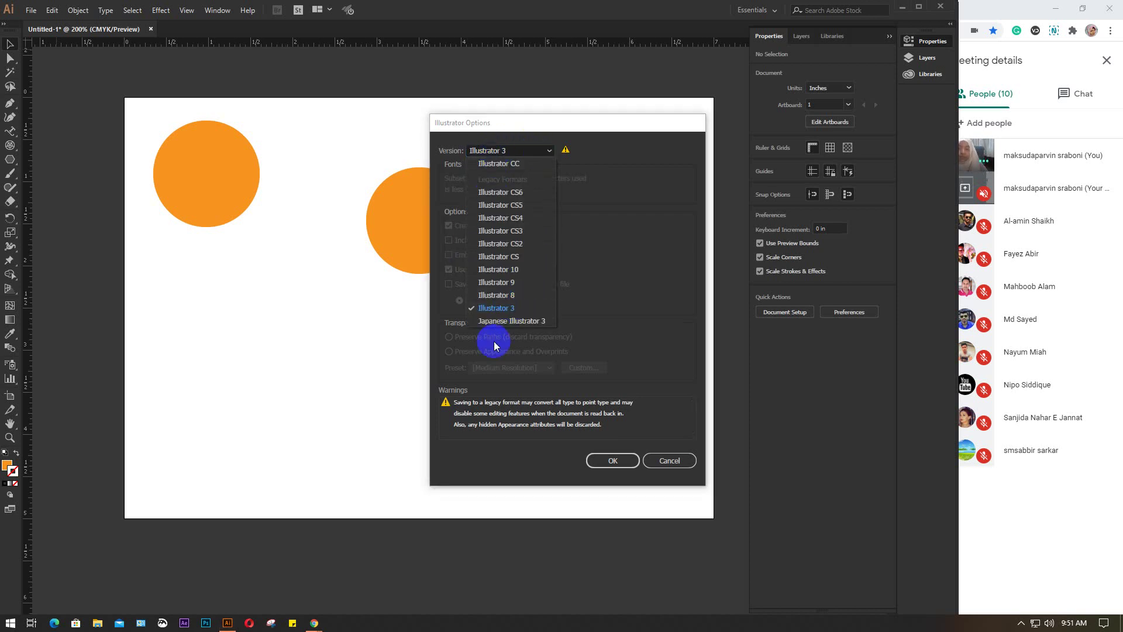
left_click(514, 163)
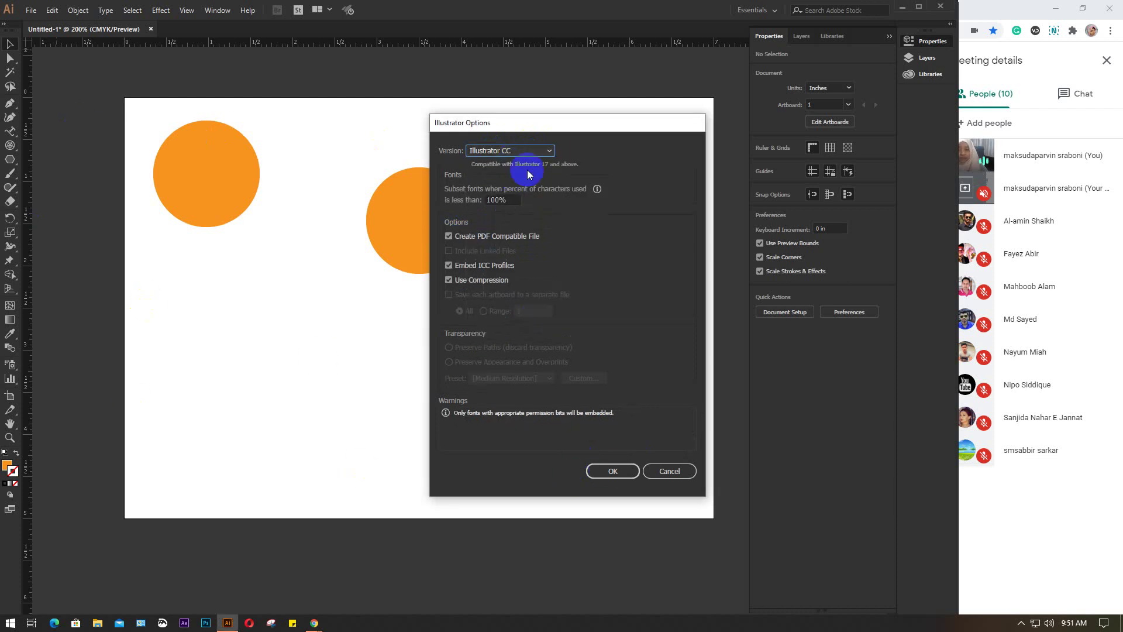
left_click(677, 470)
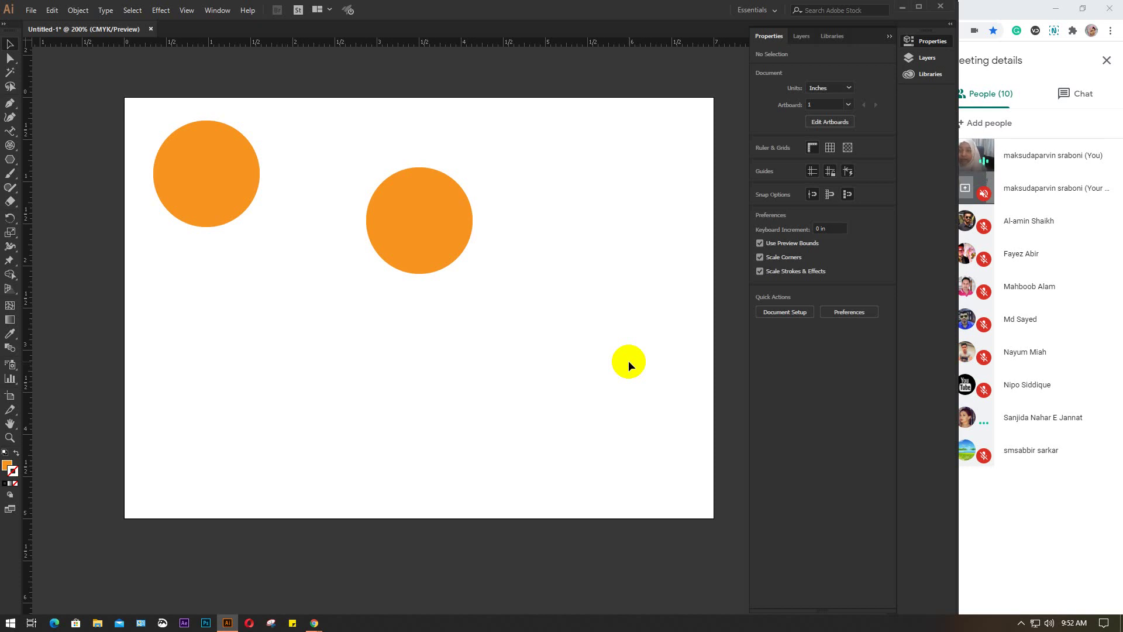
Draw a rectangle about 3.11 by 1.90 in below the two circles and return to the Selection tool
left_click(10, 166)
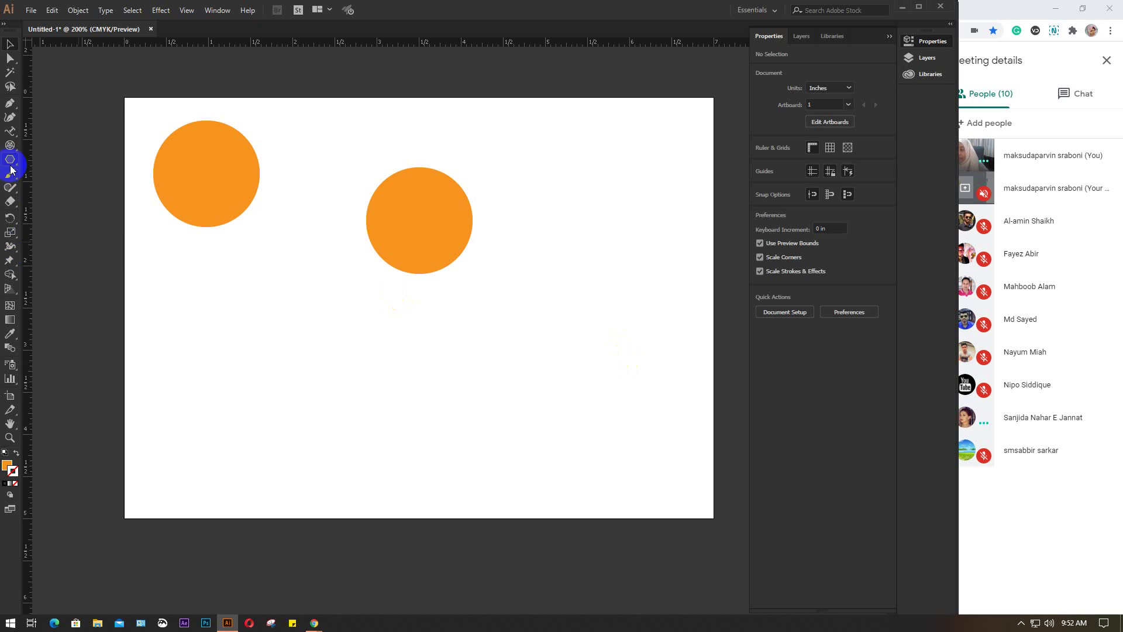
left_click_drag(10, 164, 68, 155)
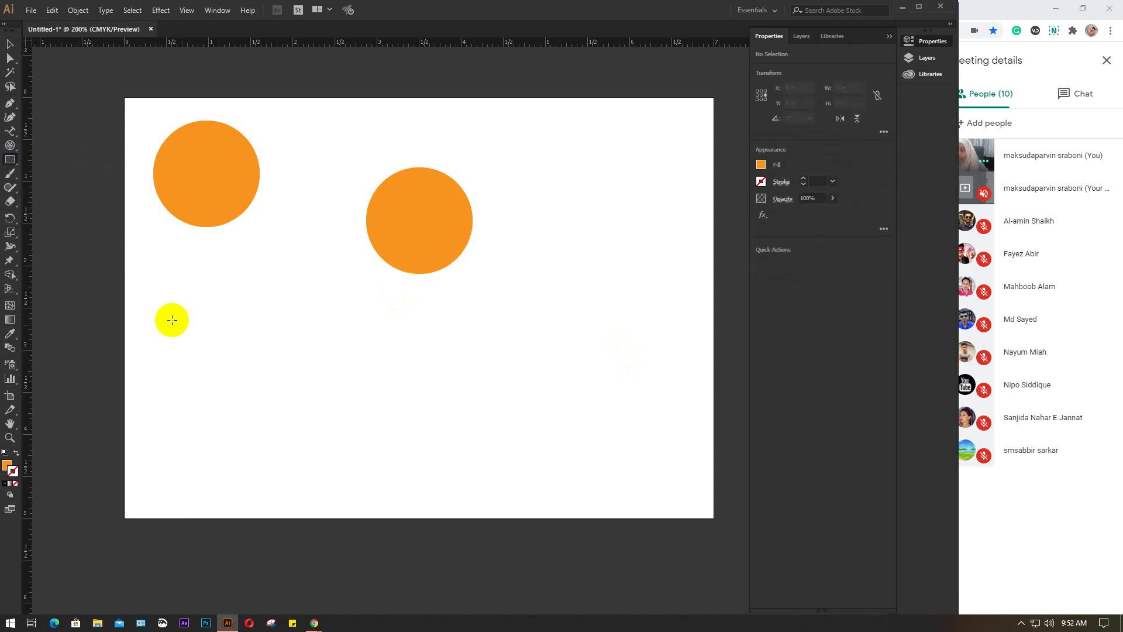
left_click_drag(214, 331, 475, 492)
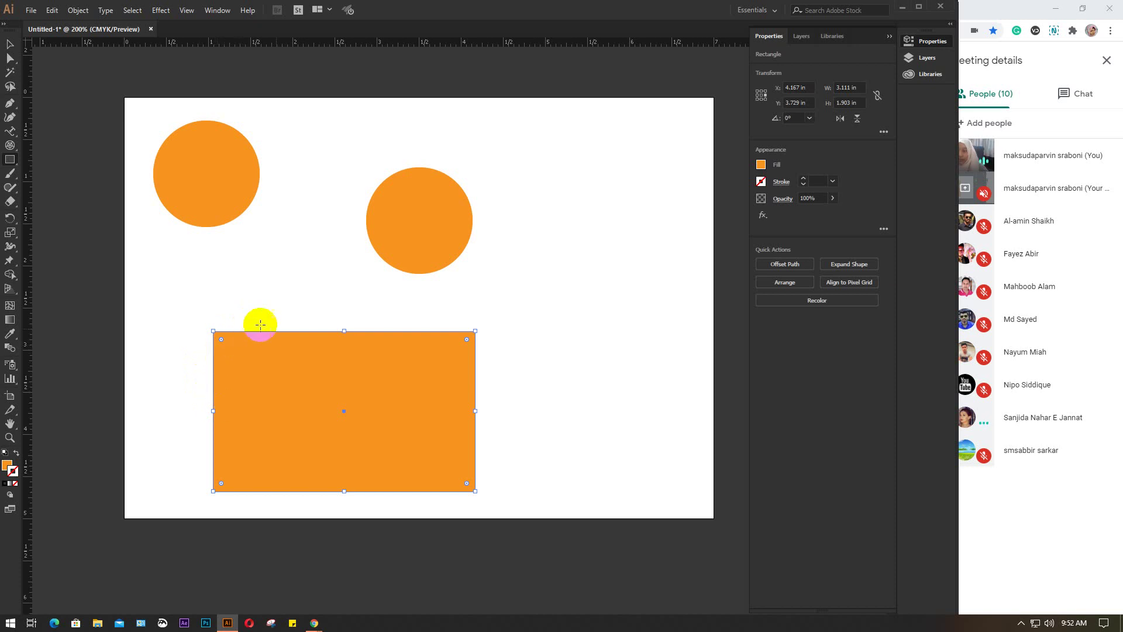
left_click(10, 105)
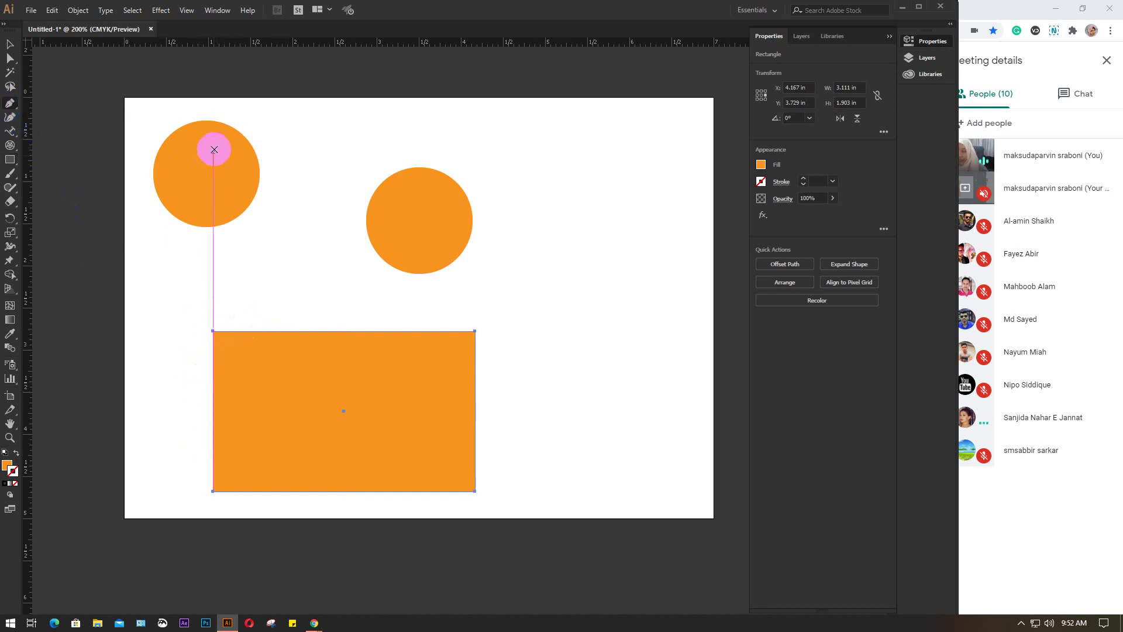
left_click(10, 56)
left_click(10, 46)
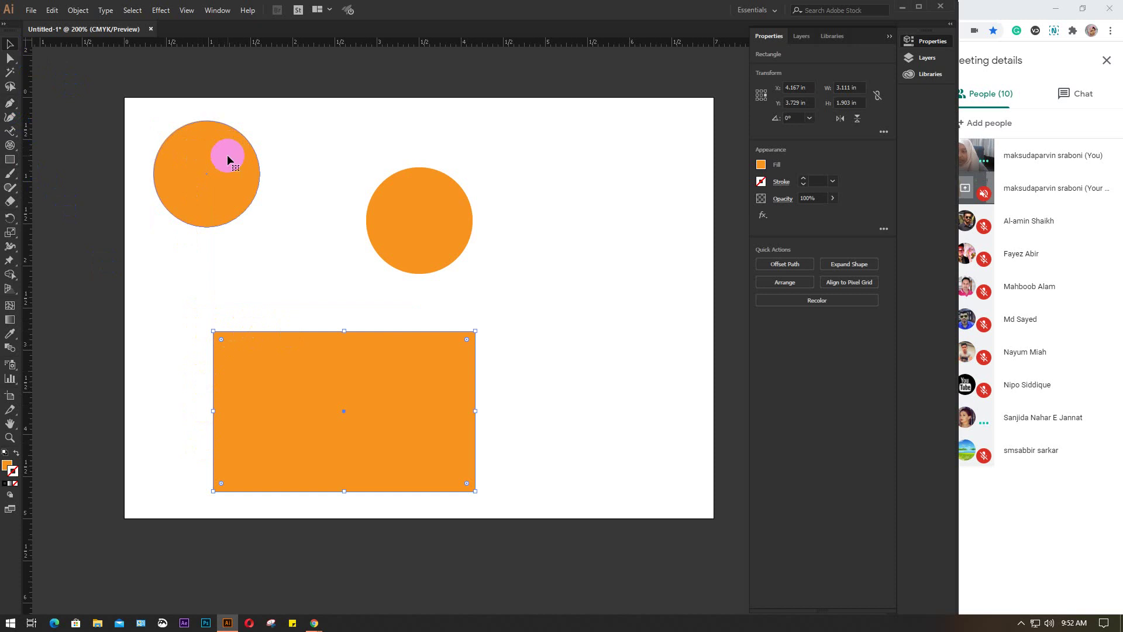
Move the upper-left circle into the rectangle's upper-left corner, touching both edges, and divide the two shapes with Pathfinder
left_click_drag(227, 154, 287, 367)
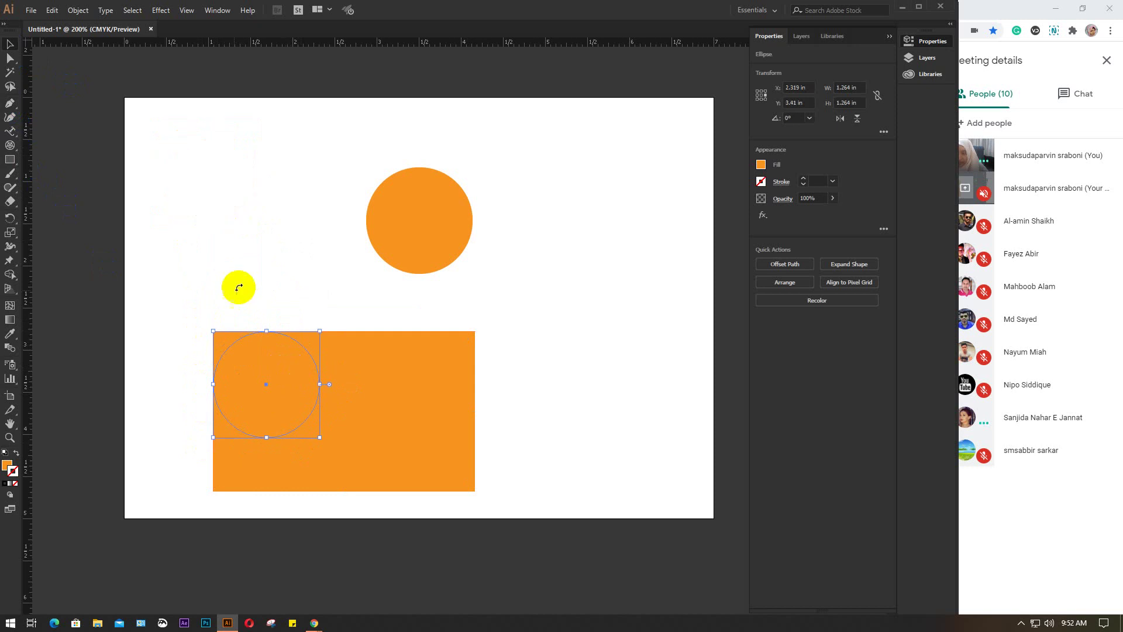
left_click_drag(182, 315, 258, 395)
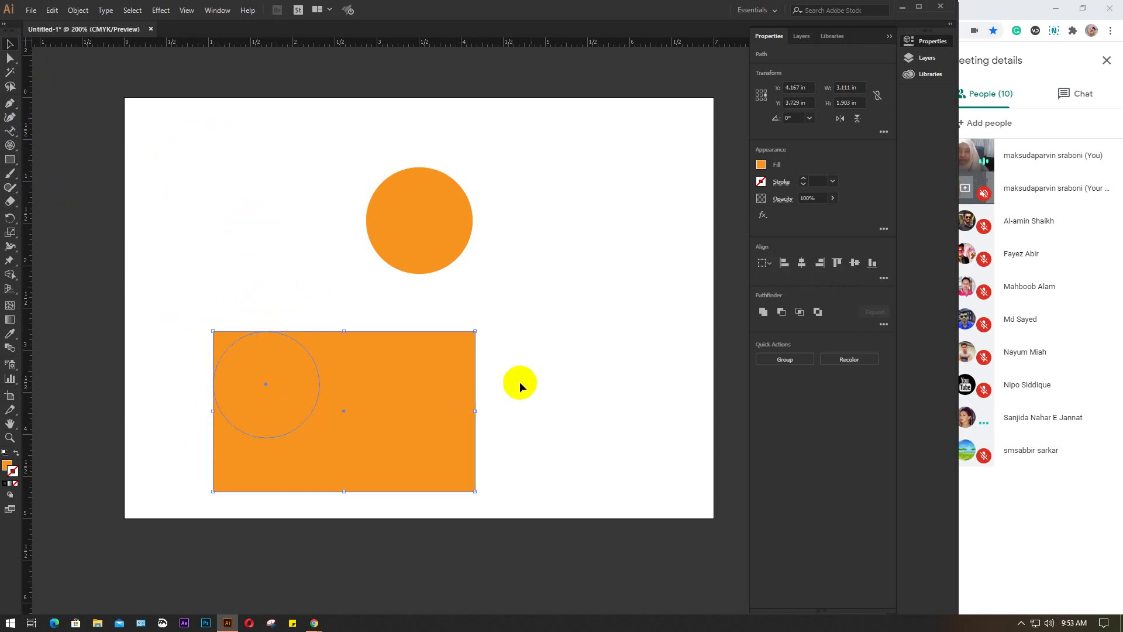
left_click(883, 324)
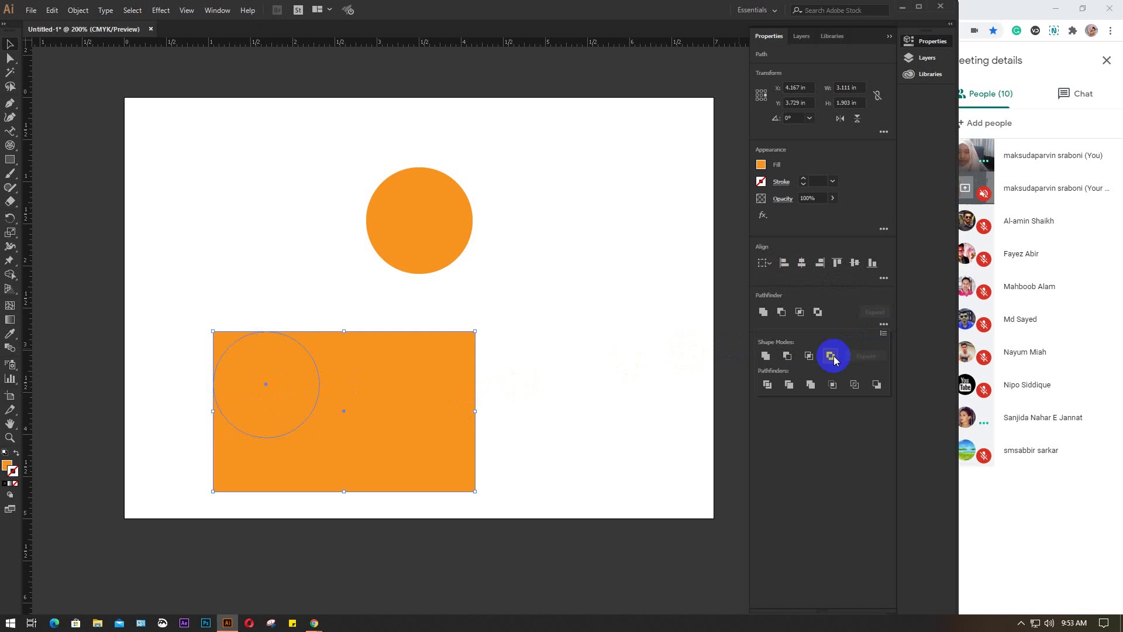
left_click(769, 384)
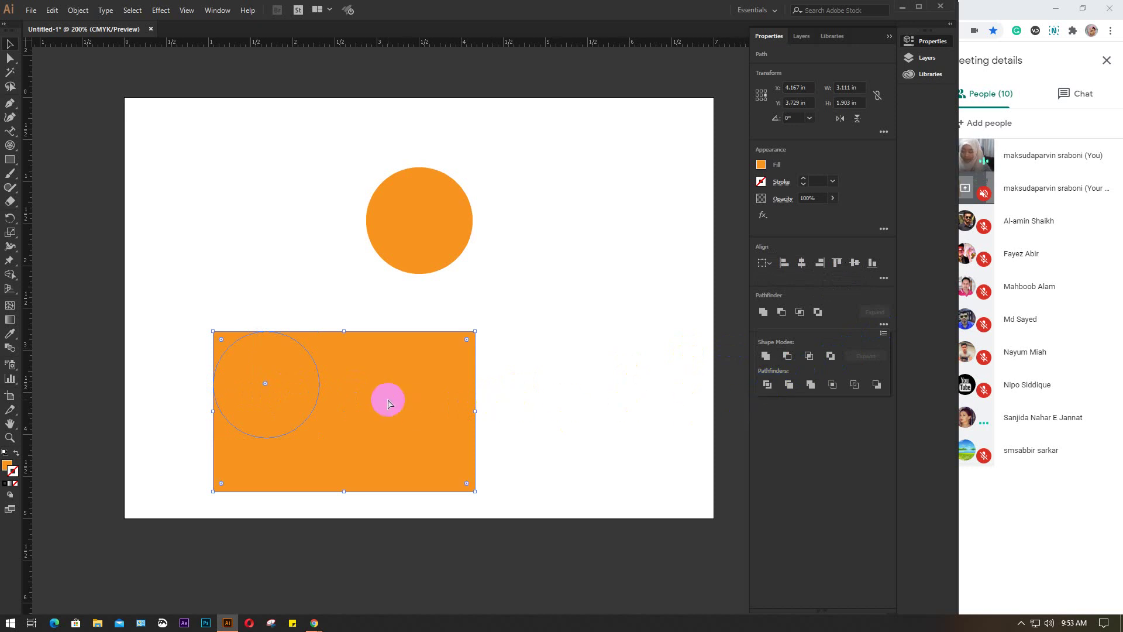
Delete the corner piece outside the circle and unite the circle with the rest of the rectangle into one shape
left_click(515, 355)
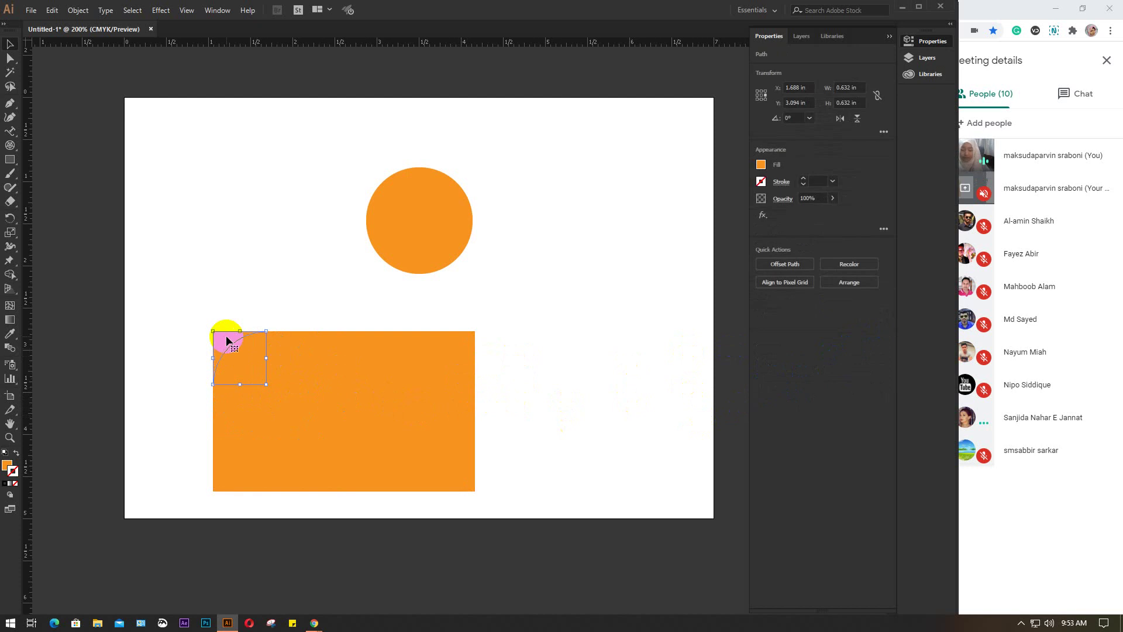
key("Delete")
left_click_drag(233, 325, 322, 412)
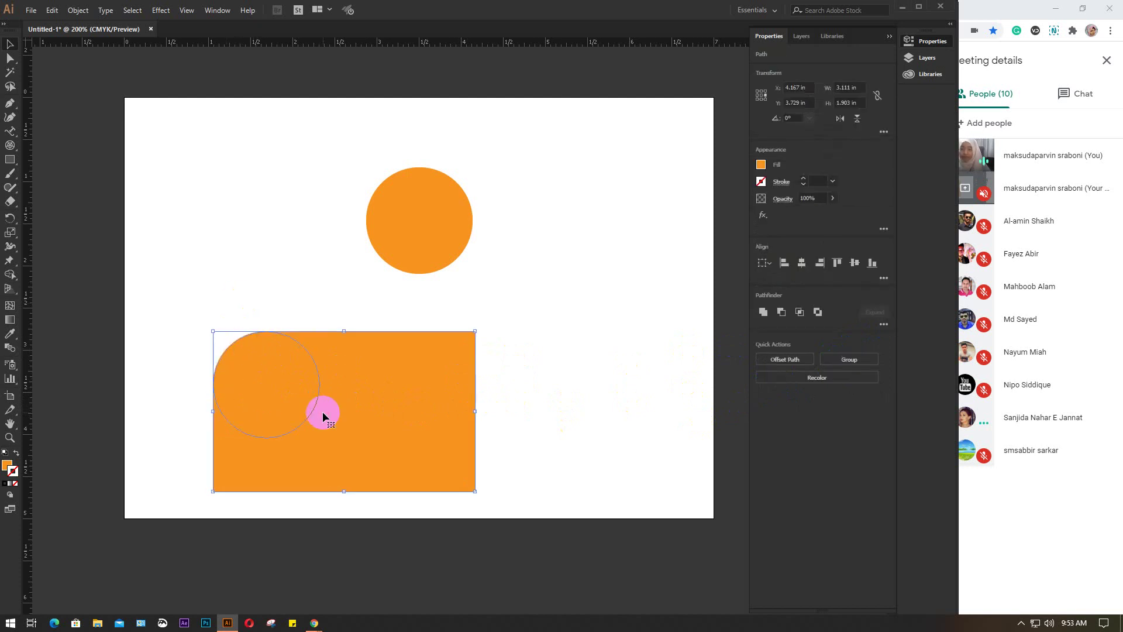
left_click(762, 312, "alt")
left_click(870, 313)
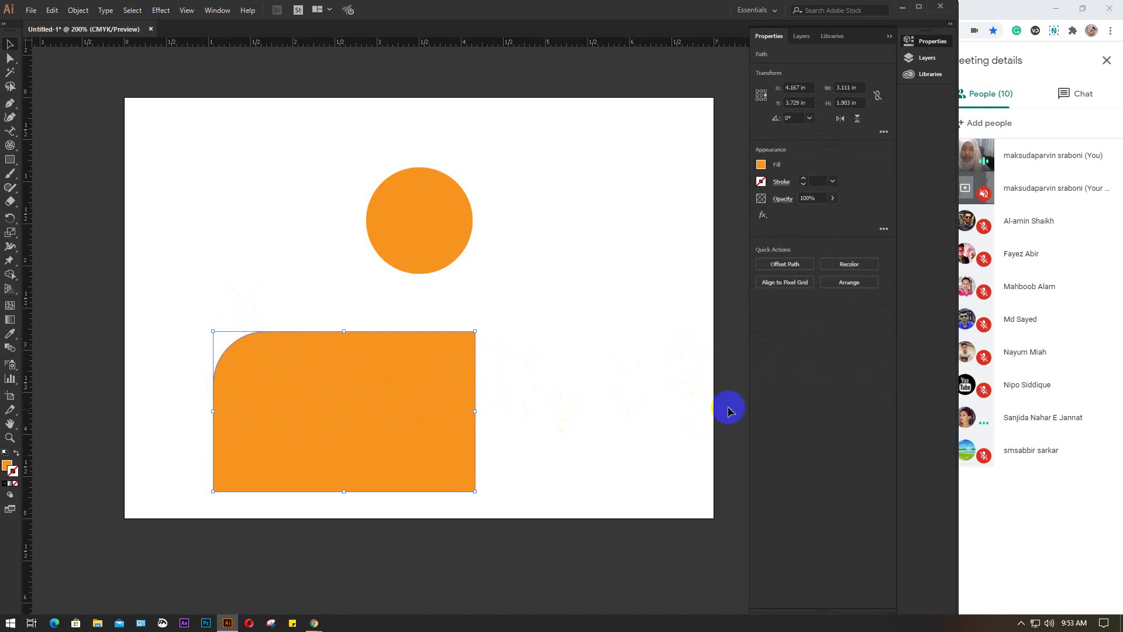
Move the shape with the single rounded corner slightly up and to the left, to about X 3.83 in, Y 3.40 in
left_click(567, 381)
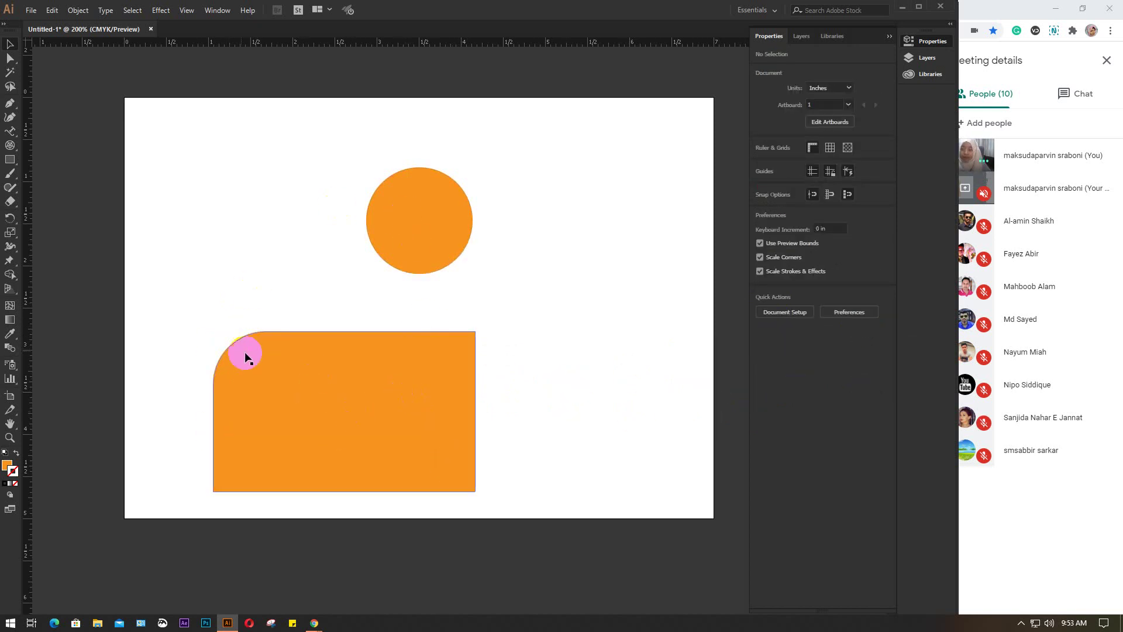
left_click_drag(408, 414, 380, 386)
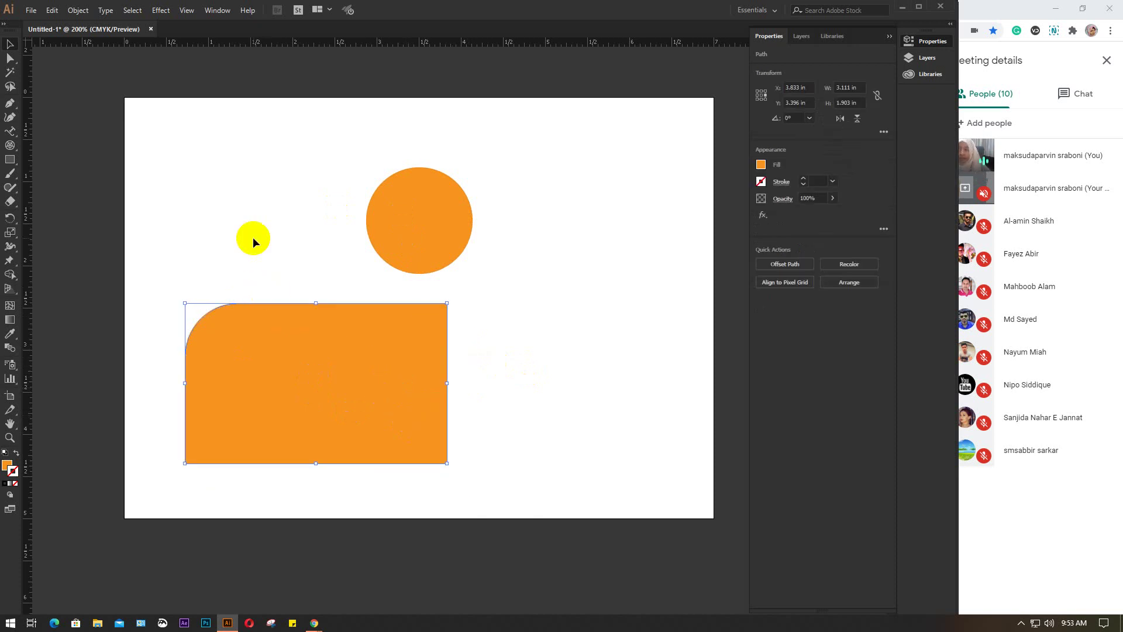
Review the size options of the Spiral and Rectangular Grid tools without drawing either, and return to the Selection tool
left_click_drag(10, 145, 62, 173)
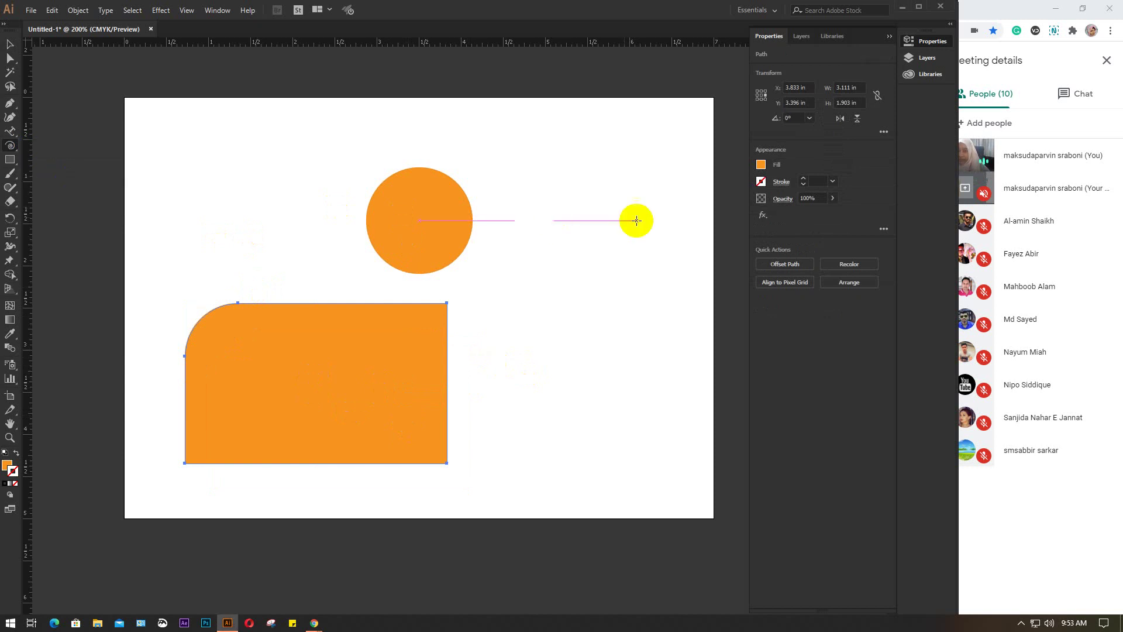
left_click(580, 206)
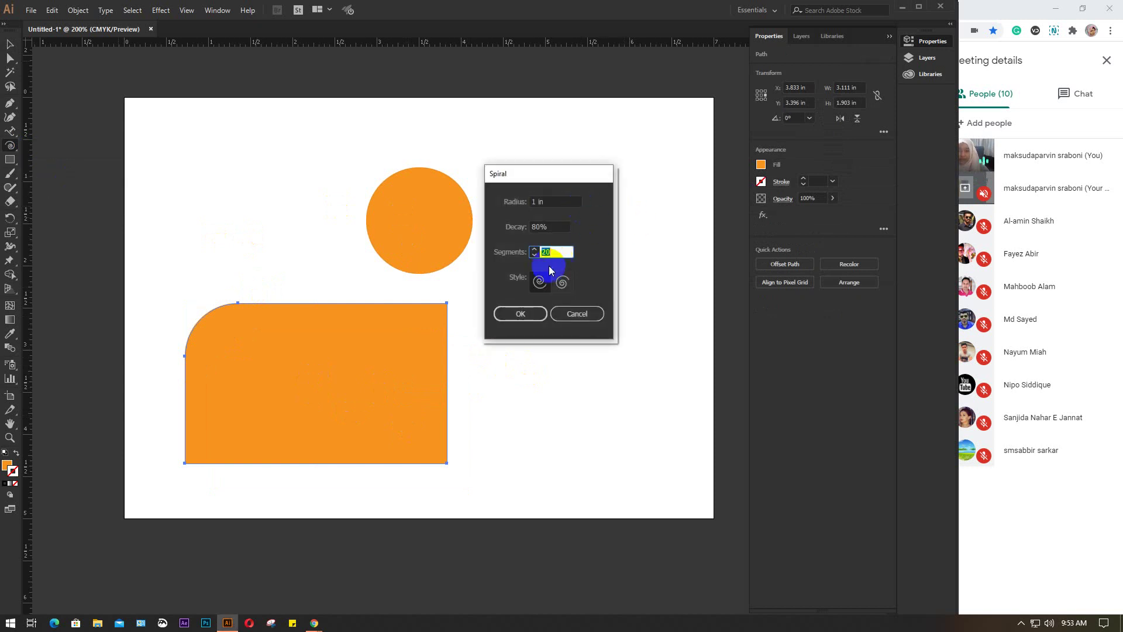
left_click(577, 314)
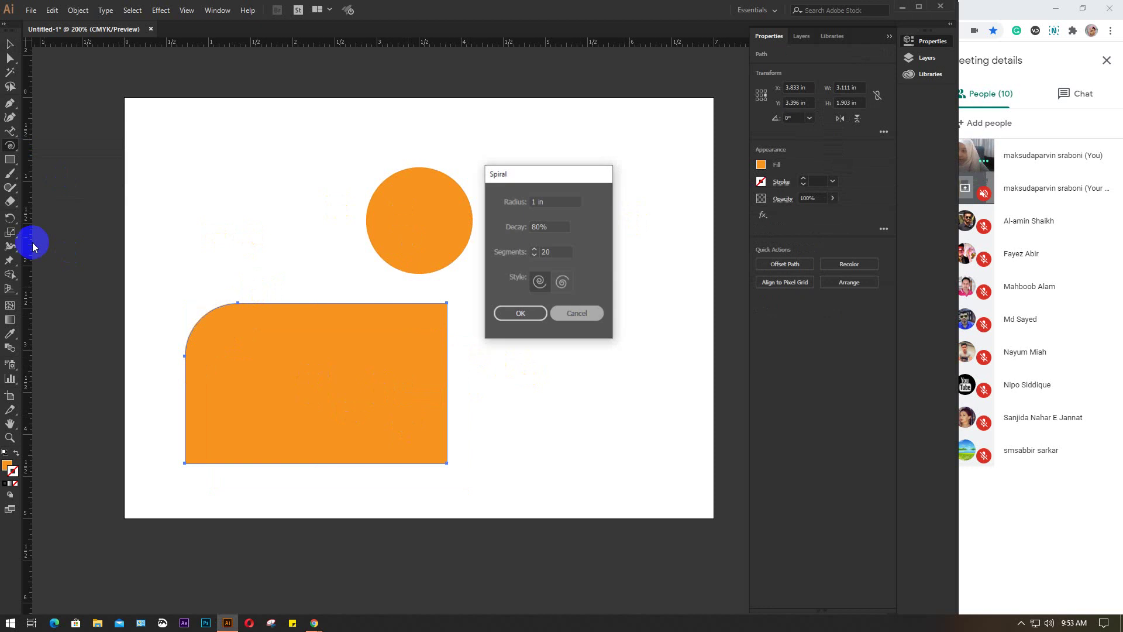
left_click_drag(10, 144, 61, 183)
left_click(581, 242)
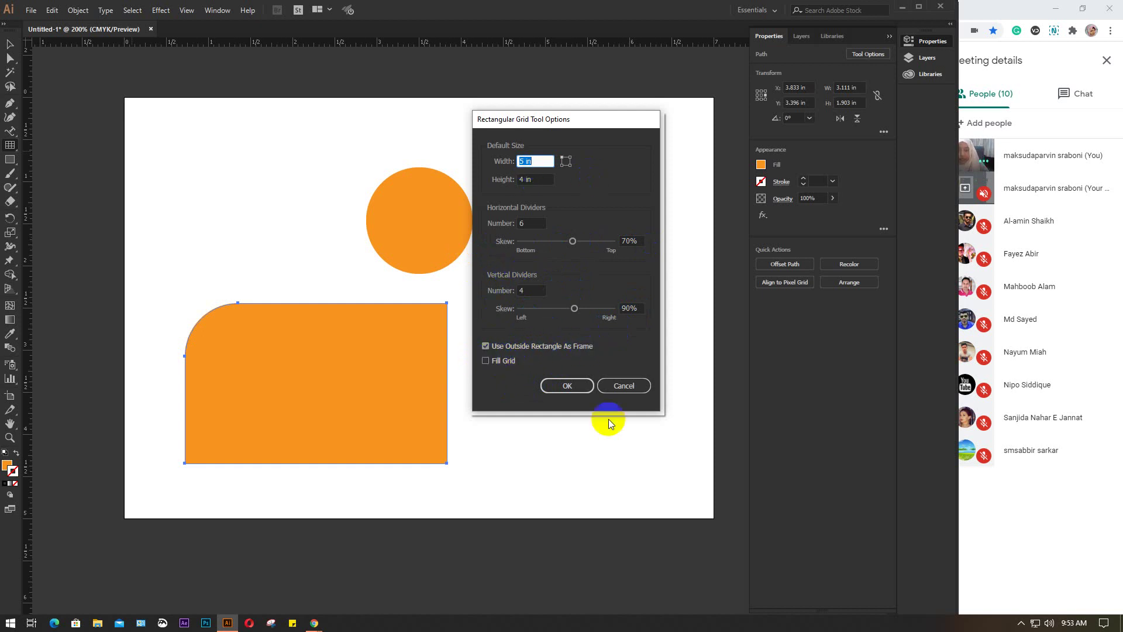
left_click(636, 386)
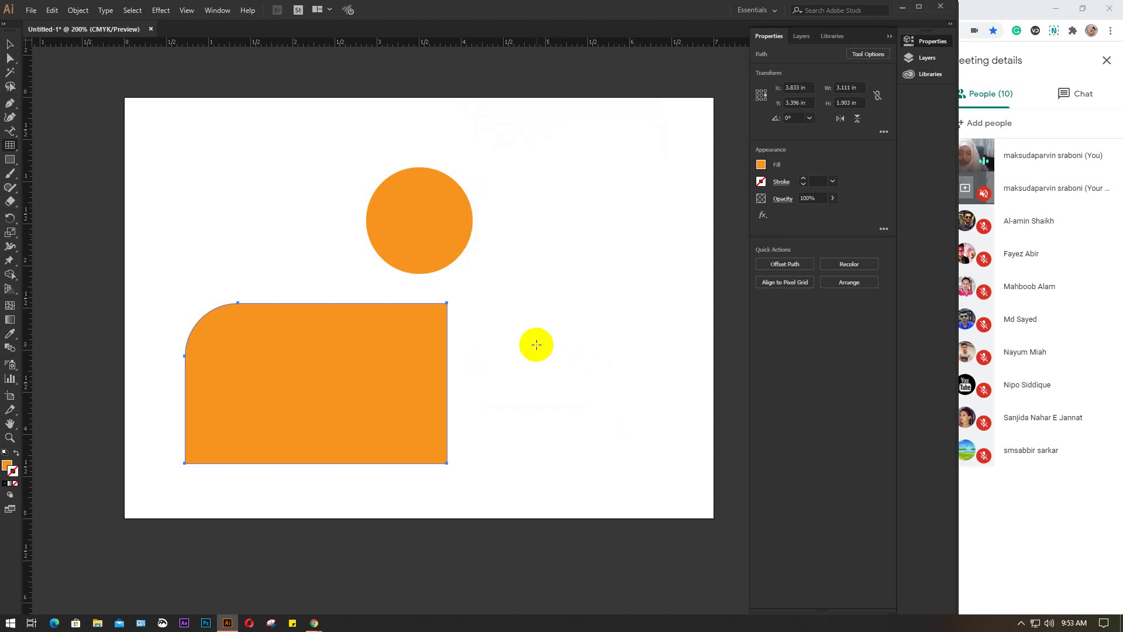
left_click(10, 44)
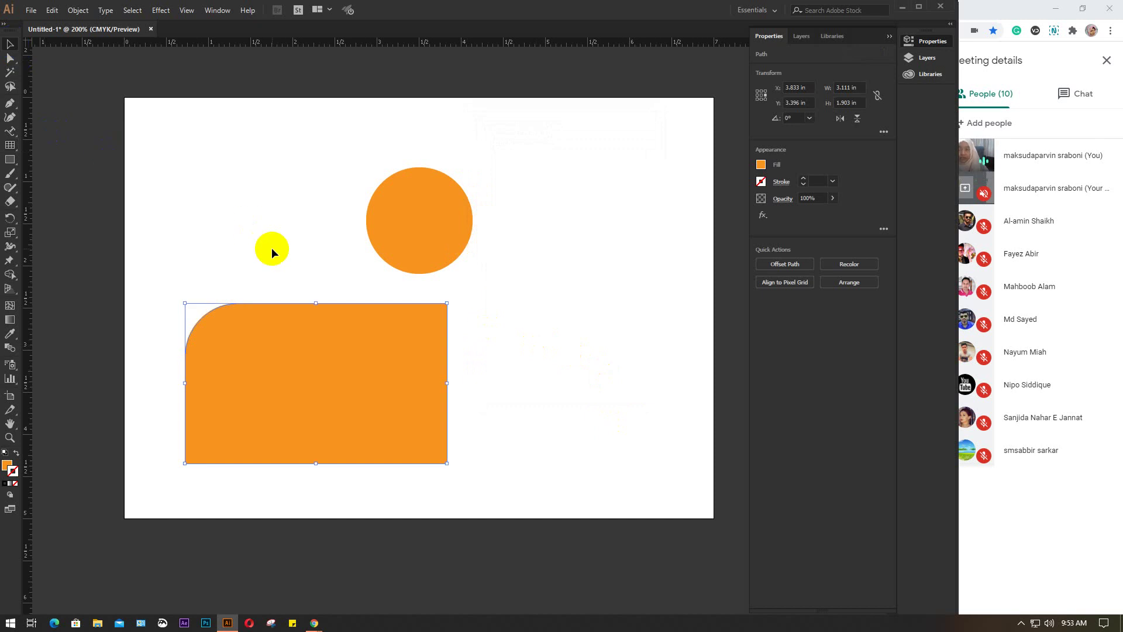
left_click(8, 132)
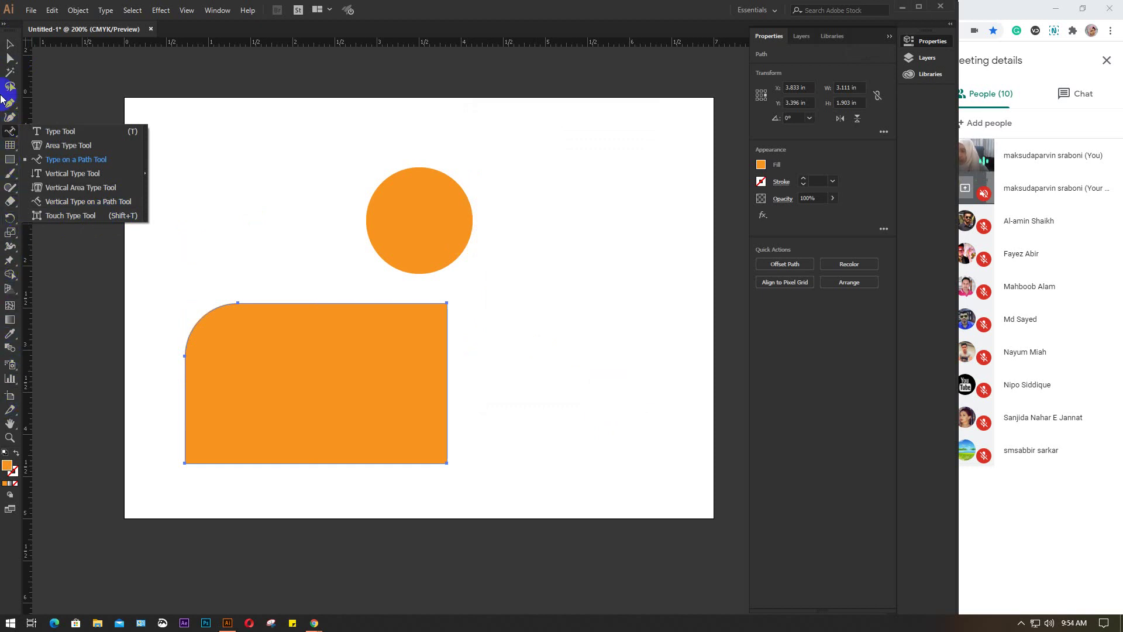
left_click(9, 45)
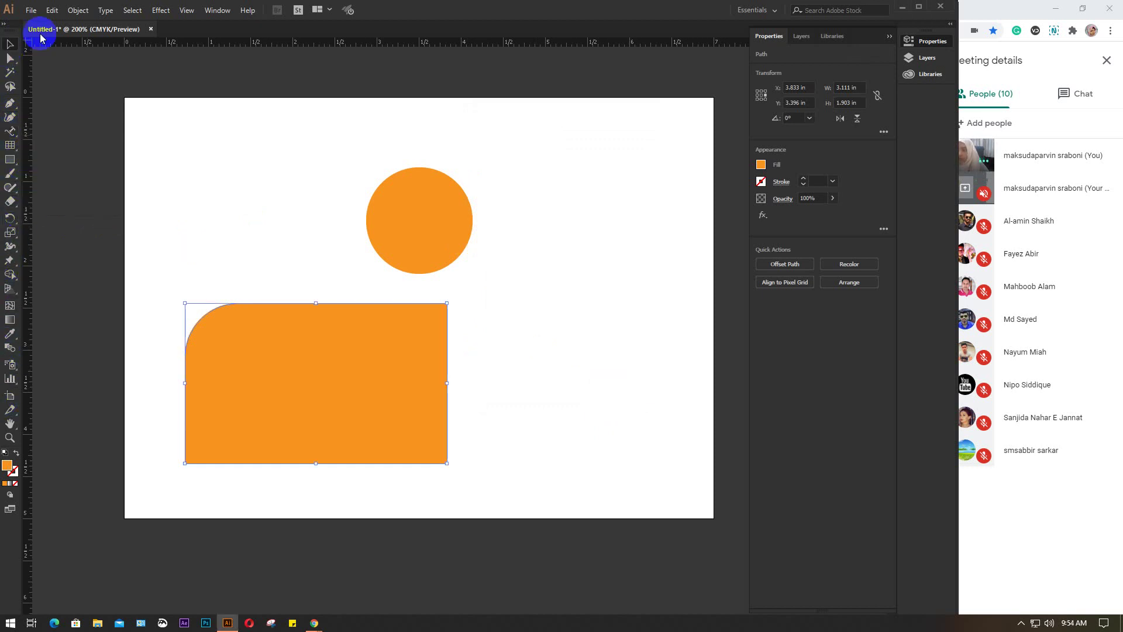
left_click(156, 11)
left_click(154, 13)
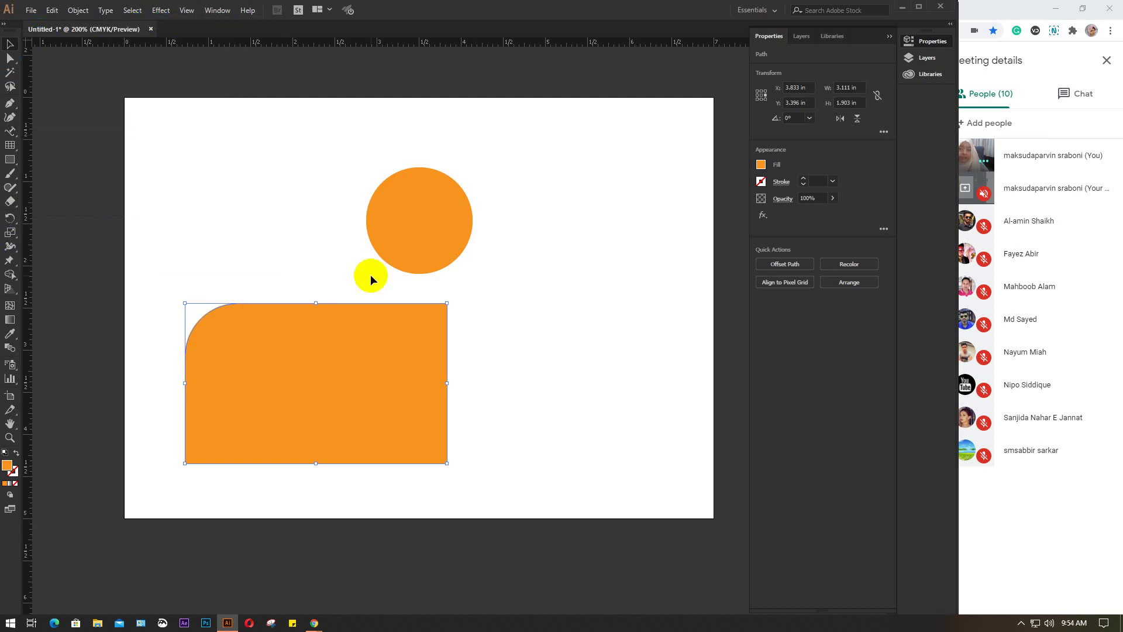
left_click(538, 323)
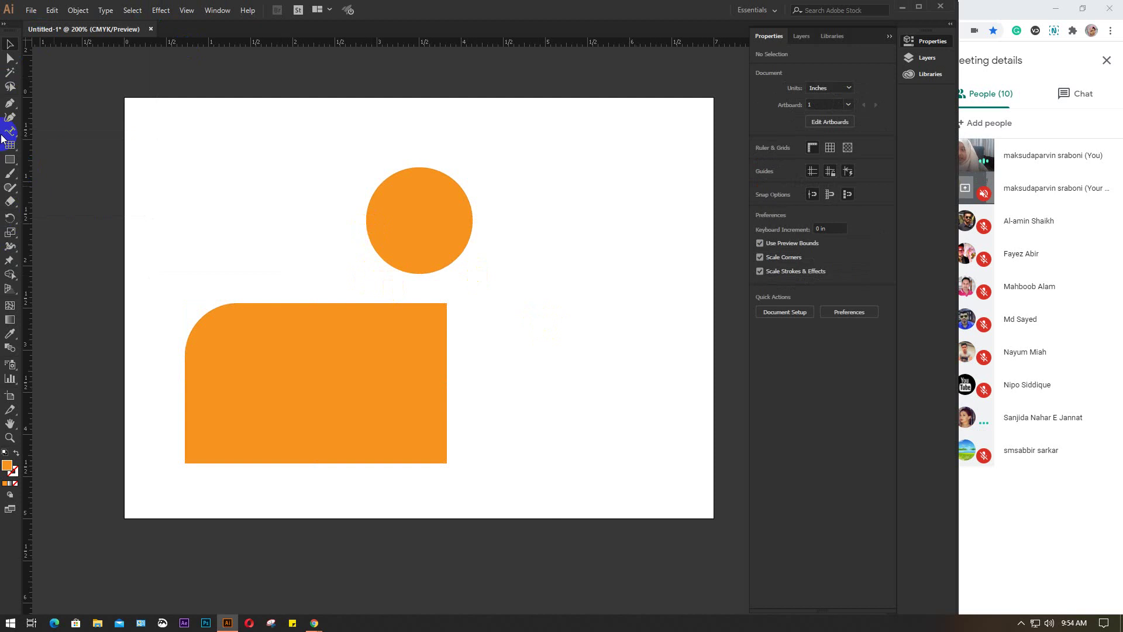
Place a "Lorem ipsum" placeholder text with the Type tool in the empty area above the rounded-corner shape
left_click_drag(7, 135, 68, 133)
left_click(210, 158)
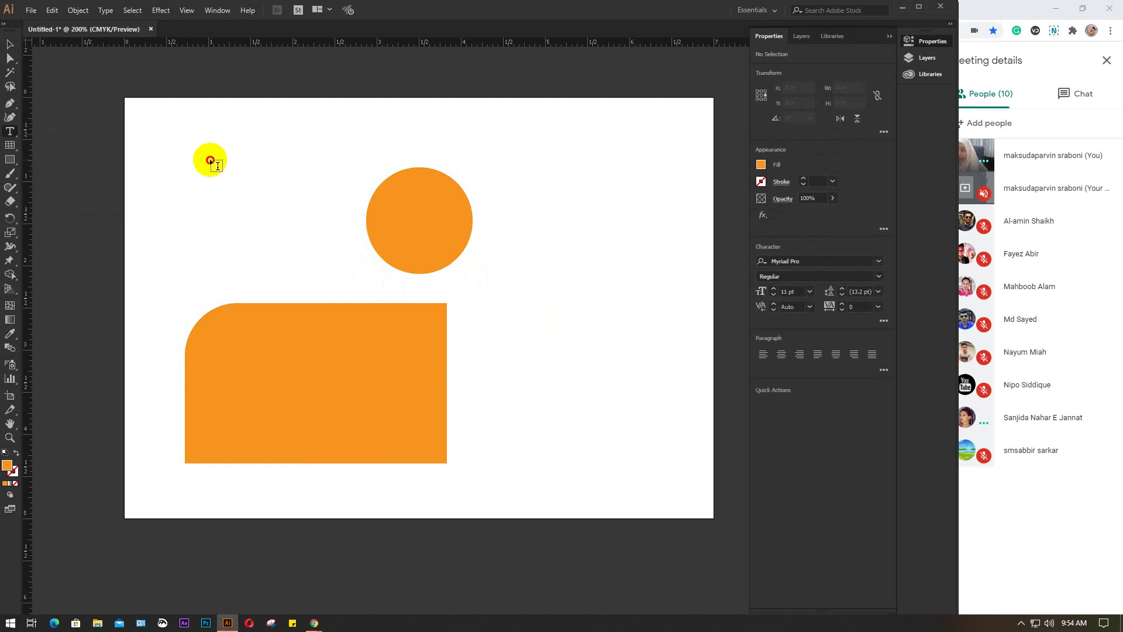
left_click(263, 154)
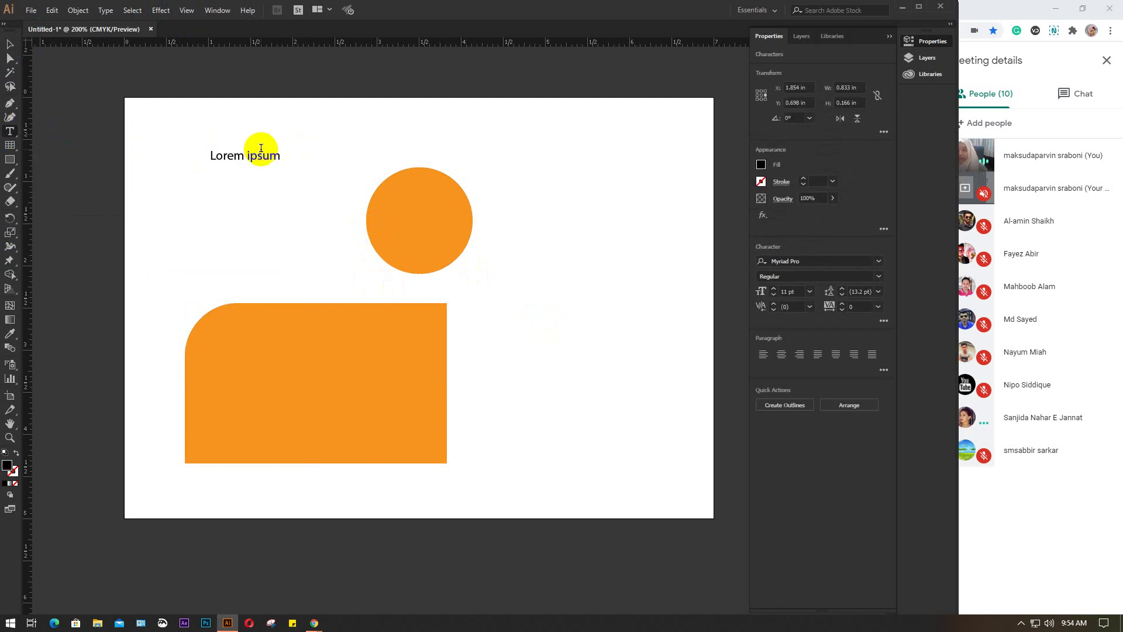
left_click(10, 45)
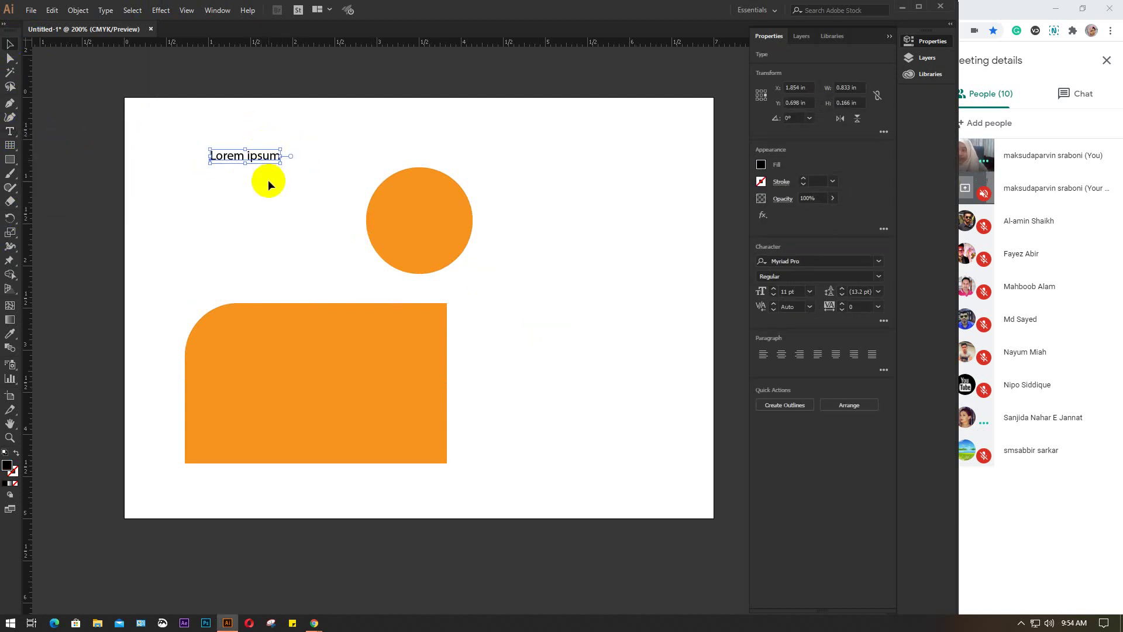
left_click(233, 209)
left_click(241, 158)
scroll(241, 155, "up", 3)
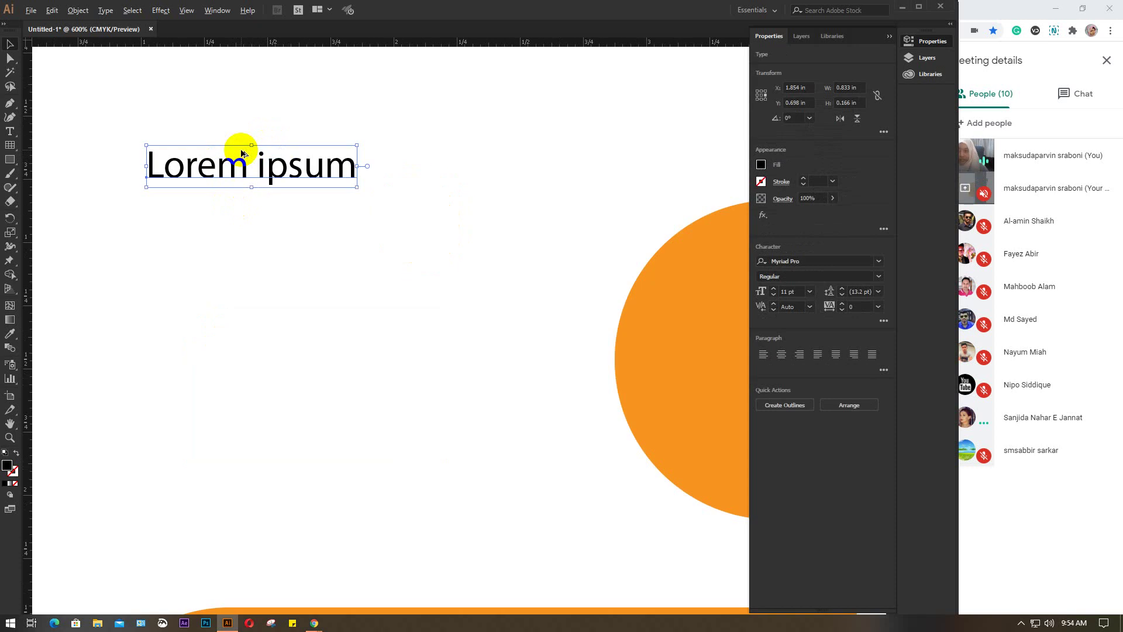
Draw a rectangle about 0.82 by 0.15 in over the "Lorem ipsum" text
left_click(222, 217)
left_click(10, 144)
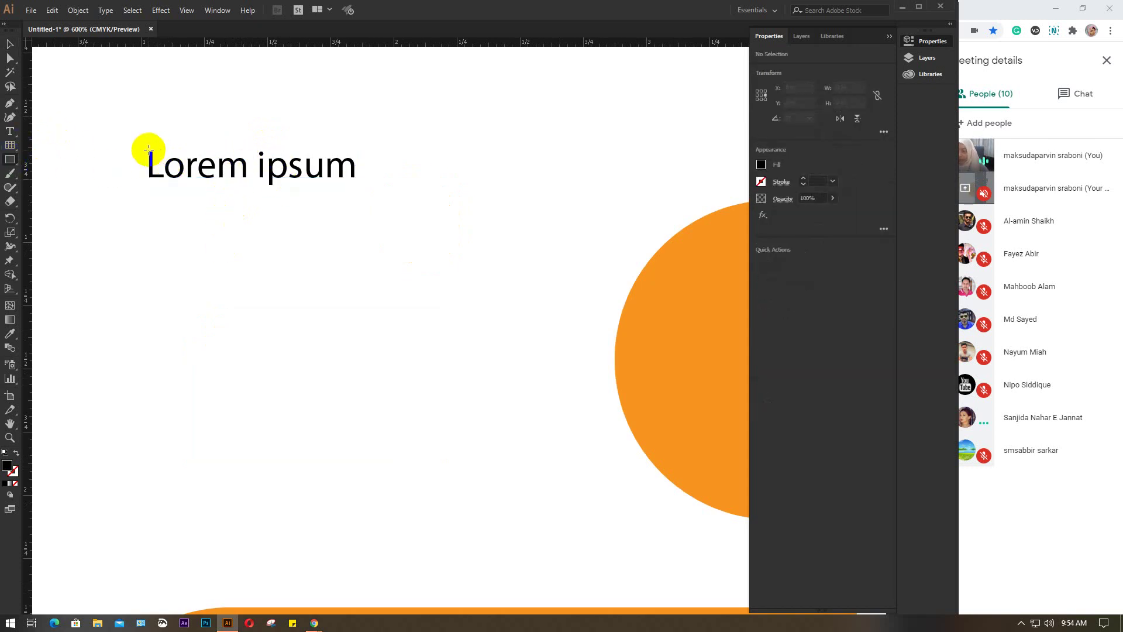
mouse_move(148, 150)
left_mouse_down()
mouse_move(230, 181)
mouse_move(344, 170)
mouse_move(355, 190)
left_mouse_up()
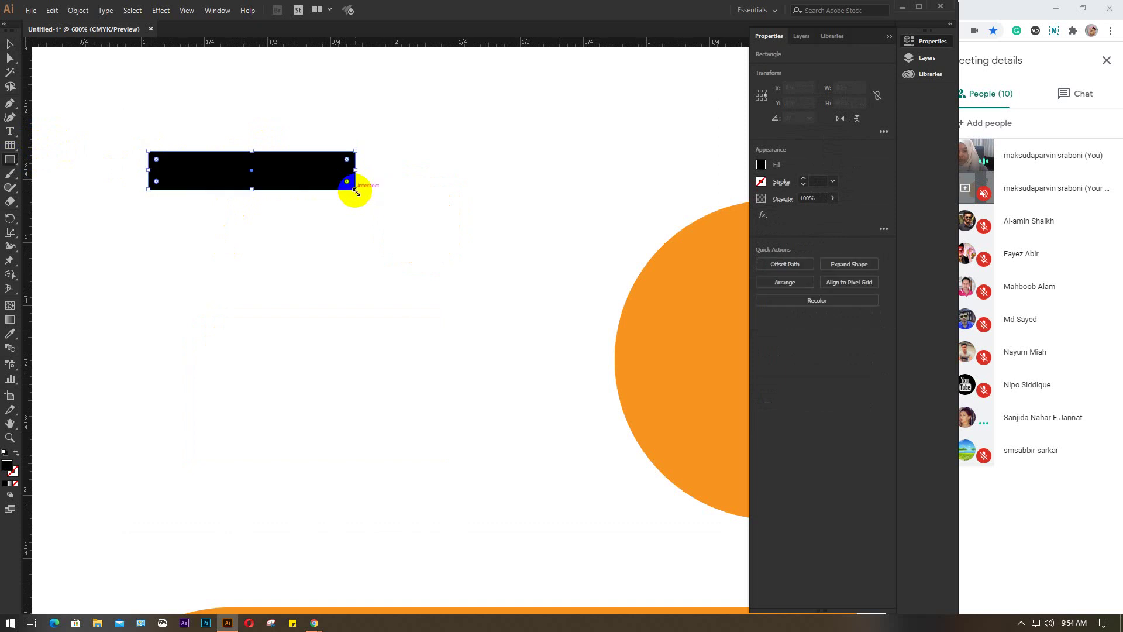
Change the fill of the rectangle over the text to the pink swatch
left_click(761, 165)
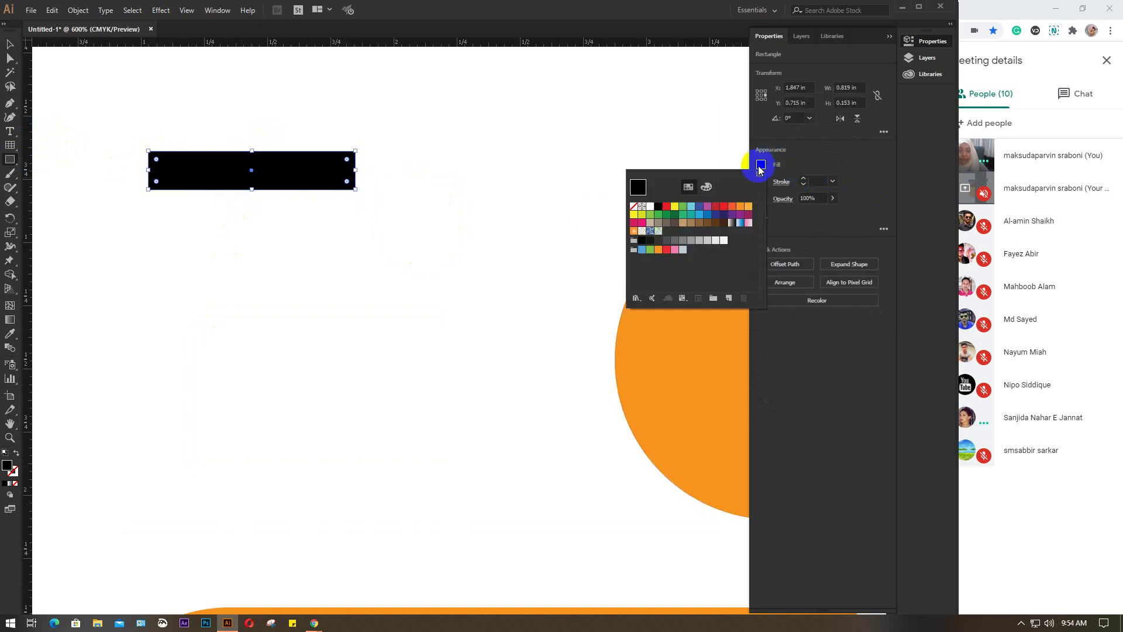
left_click(650, 223)
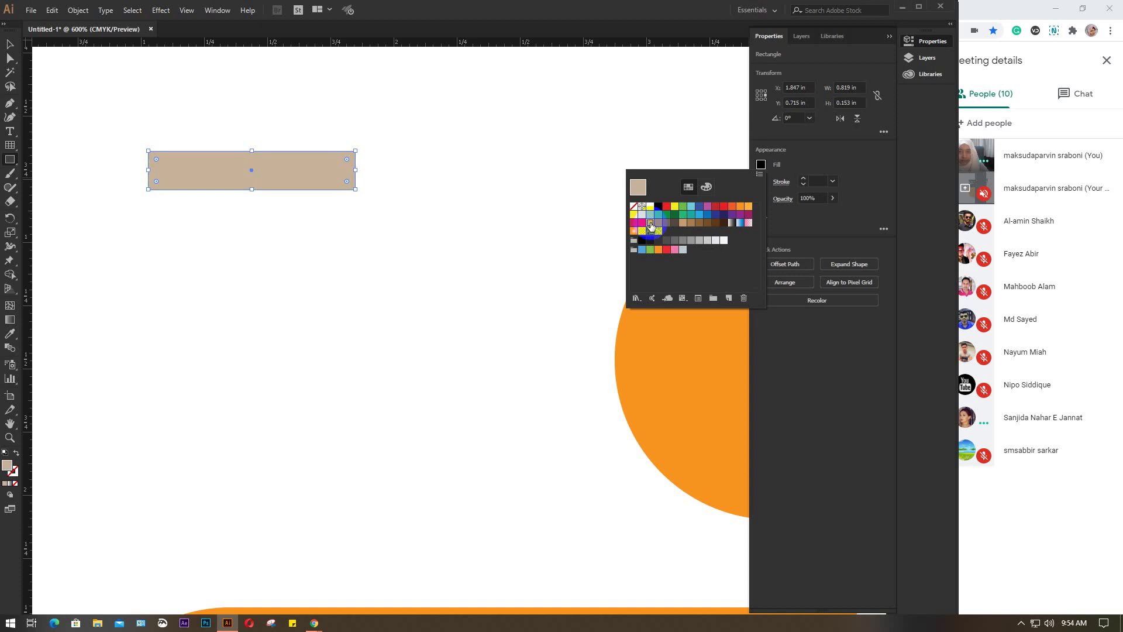
left_click(675, 250)
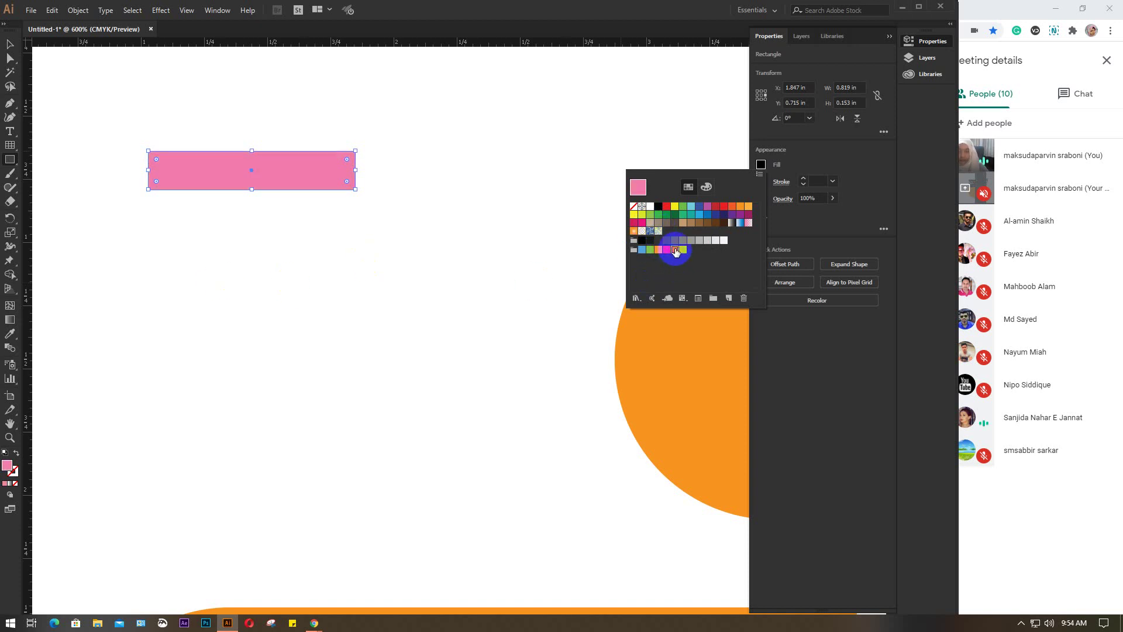
left_click(767, 167)
Send the pink rectangle to the back so it lies behind the text, and deselect it with the Selection tool
right_click(268, 170)
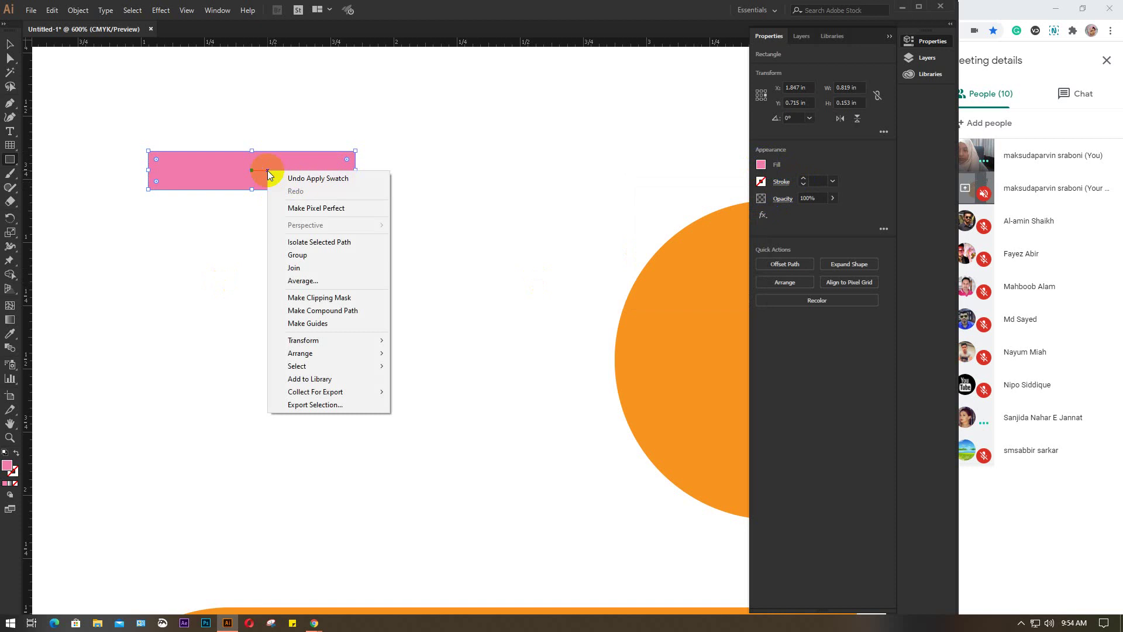
mouse_move(300, 355)
left_click(420, 390)
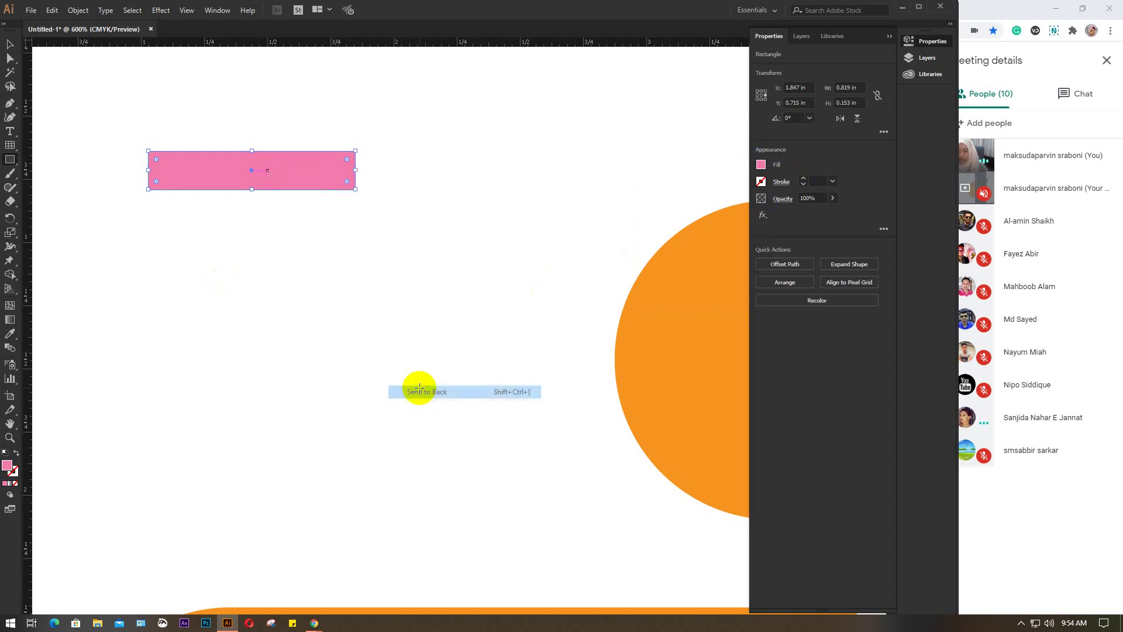
left_click(11, 64)
left_click(10, 44)
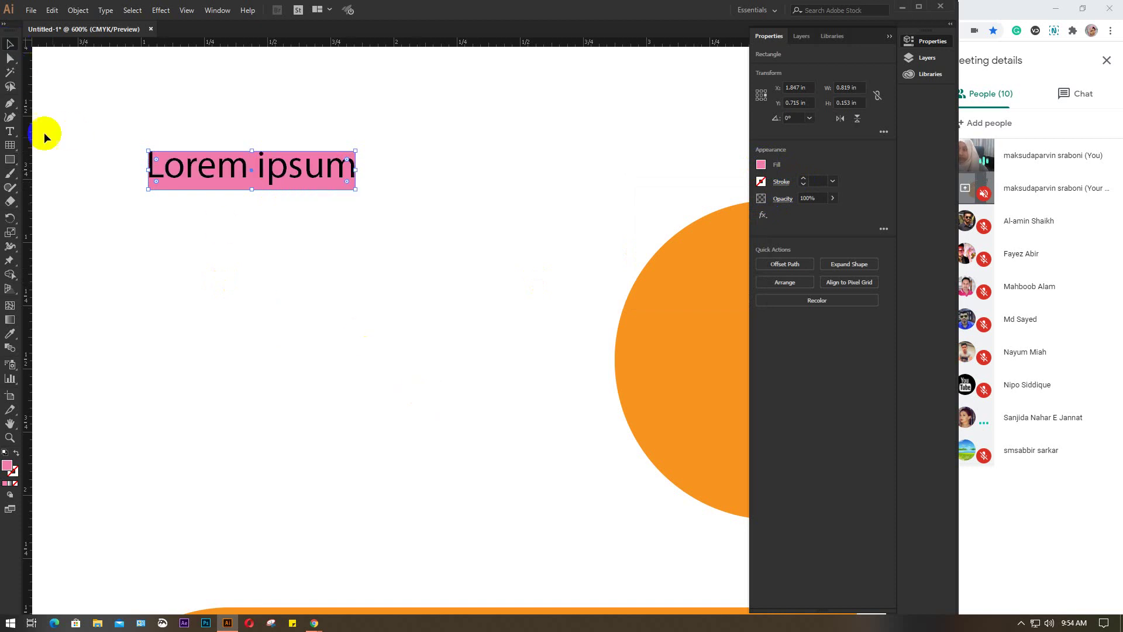
left_click(235, 299)
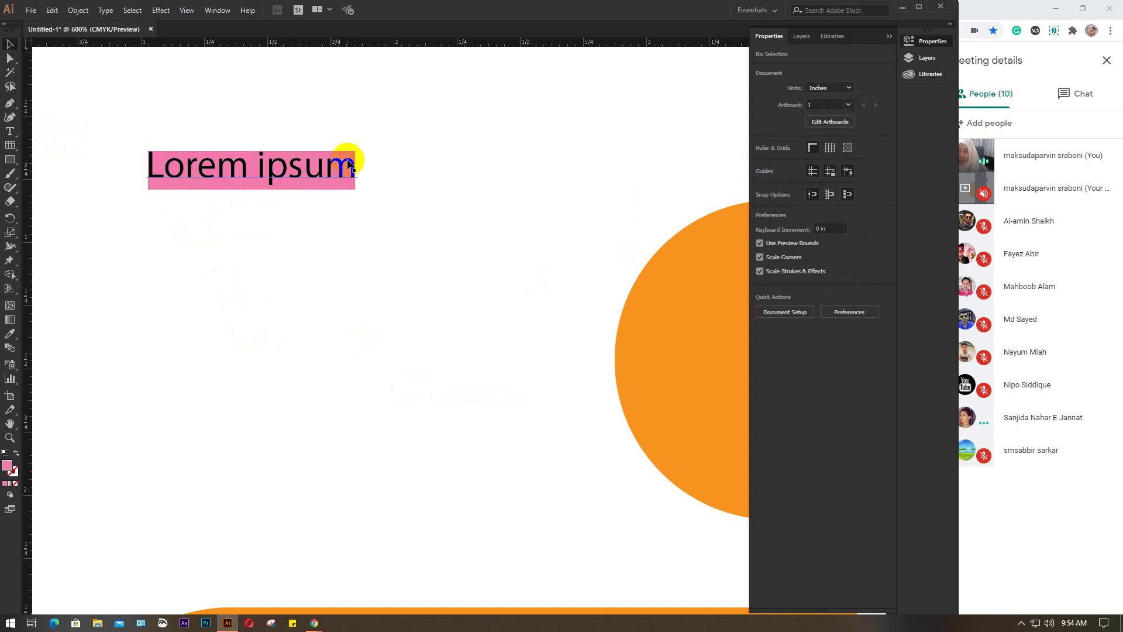
Draw diagonal lines between the pink rectangle's opposite corners and select them together with the rectangle and text
left_click(10, 132)
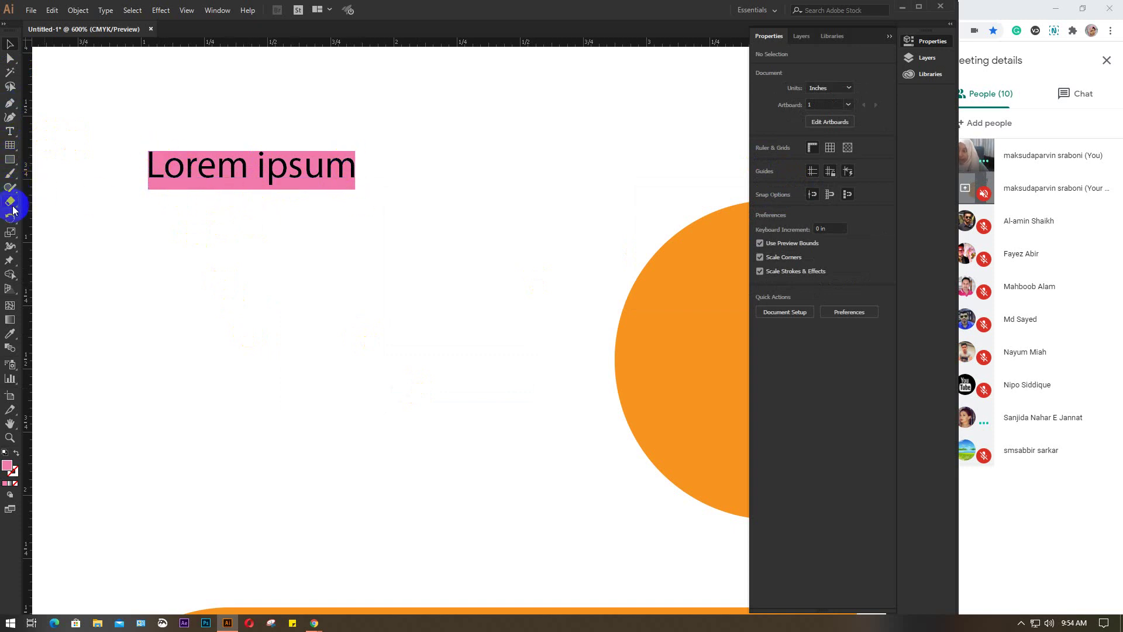
left_click_drag(10, 145, 149, 189)
left_click(8, 39)
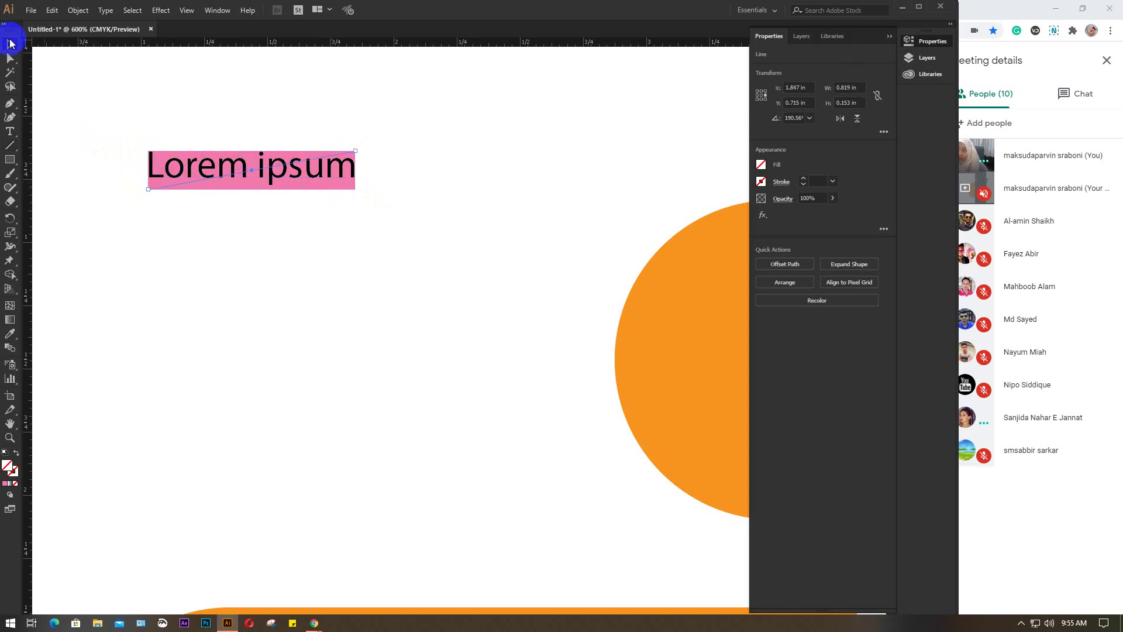
left_click_drag(97, 118, 372, 217)
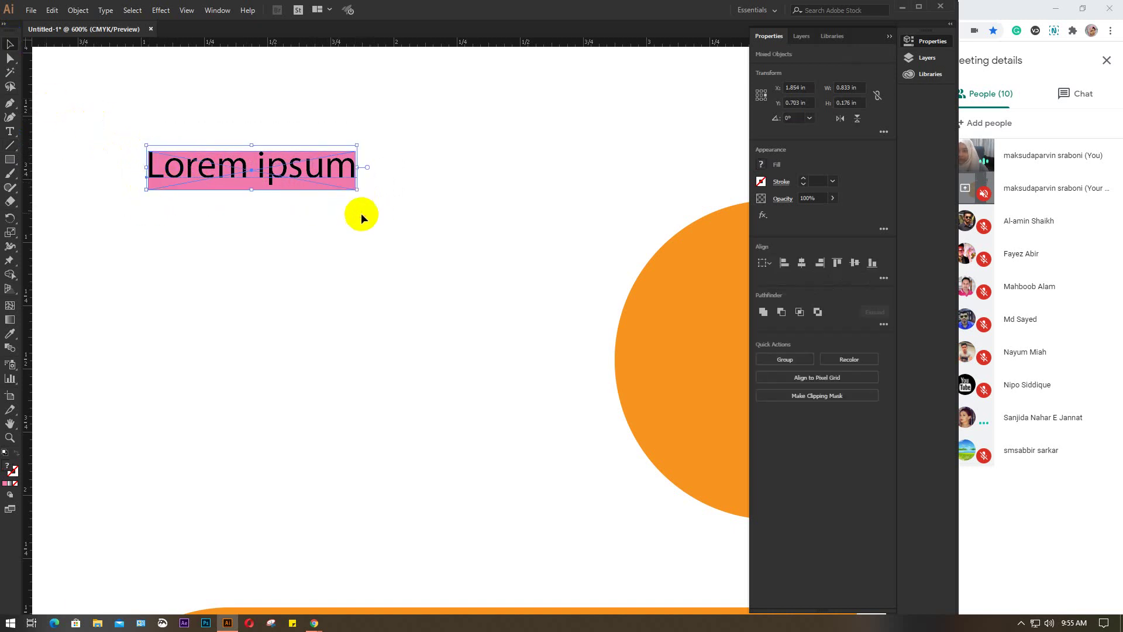
Delete the "Lorem ipsum" text together with the pink rectangle and its diagonal lines
left_click(213, 159, "ctrl")
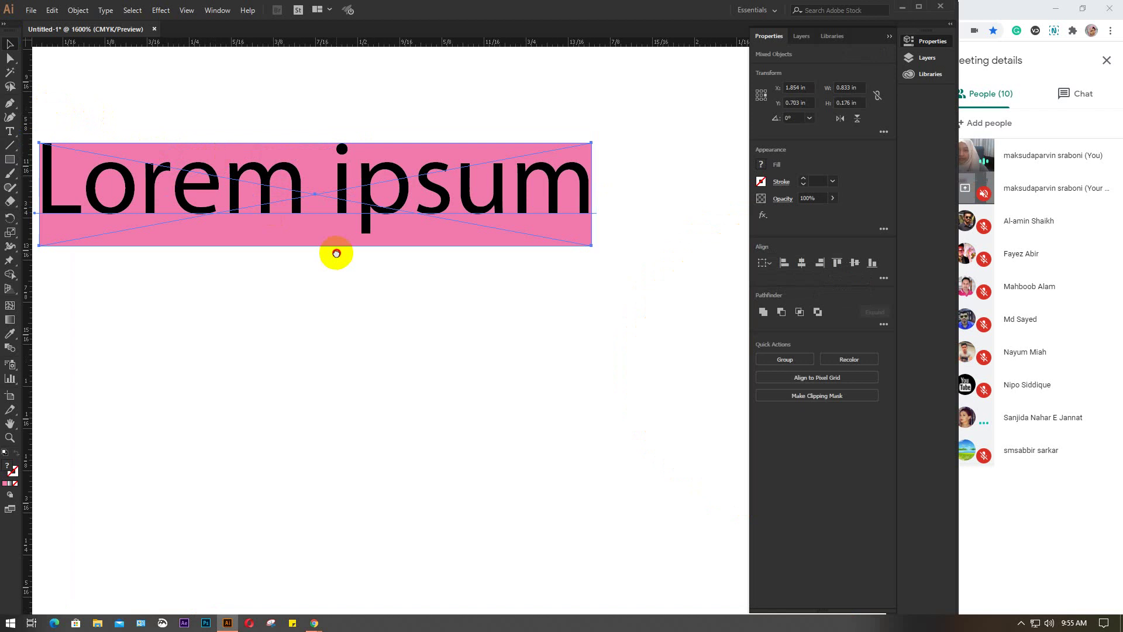
left_click_drag(334, 253, 446, 336)
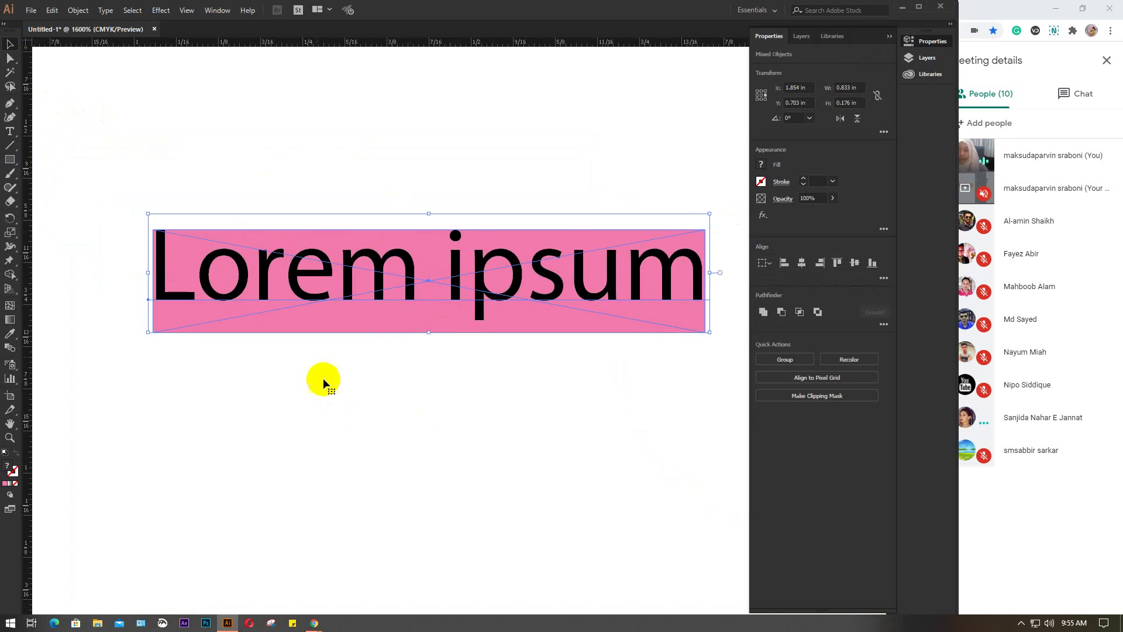
left_click(447, 314)
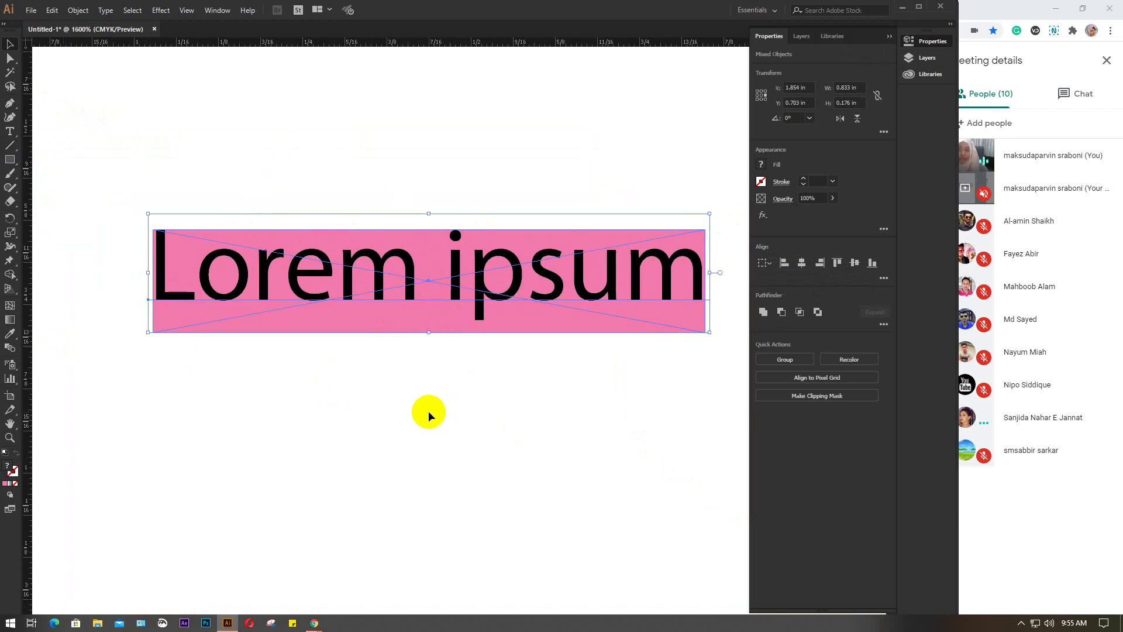
left_click(440, 433)
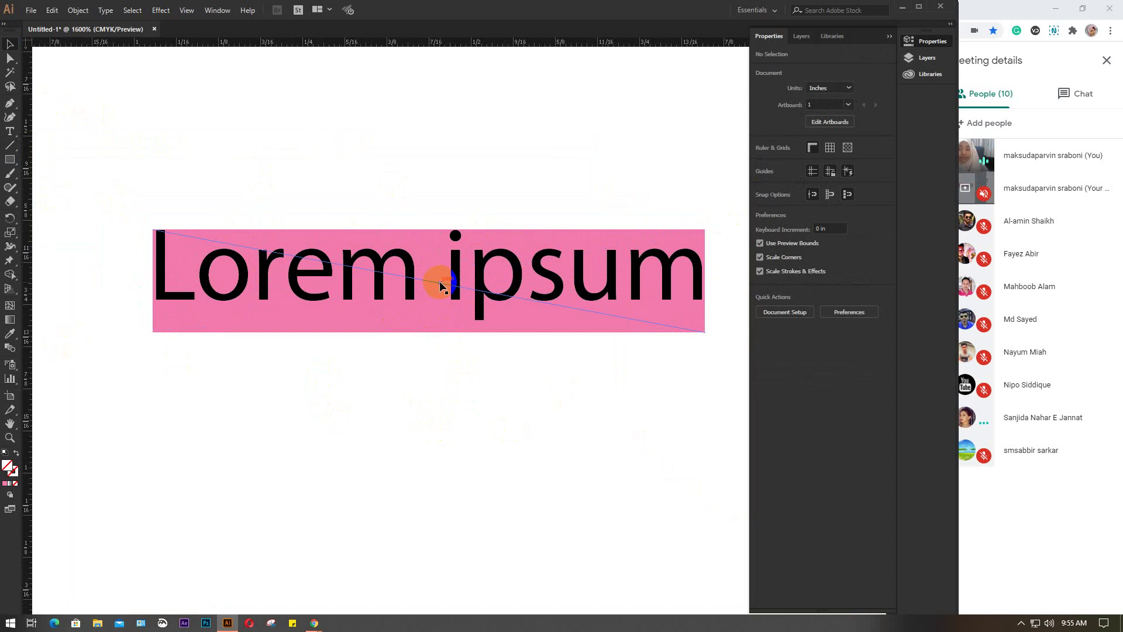
left_click_drag(399, 235, 550, 464)
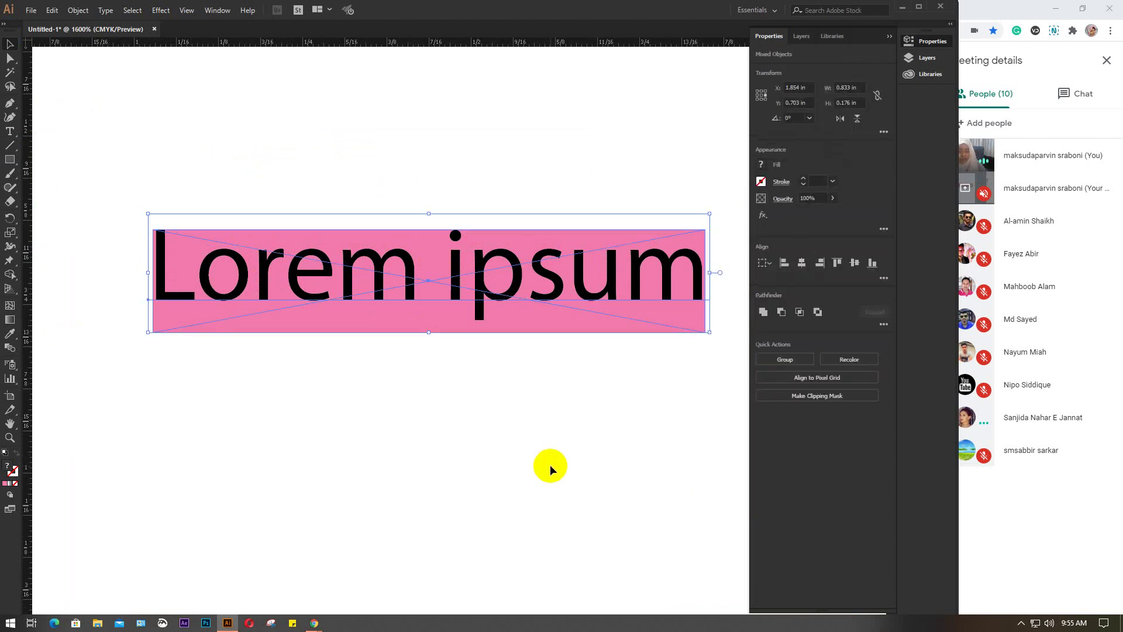
key("Delete")
scroll(550, 464, "down", 5)
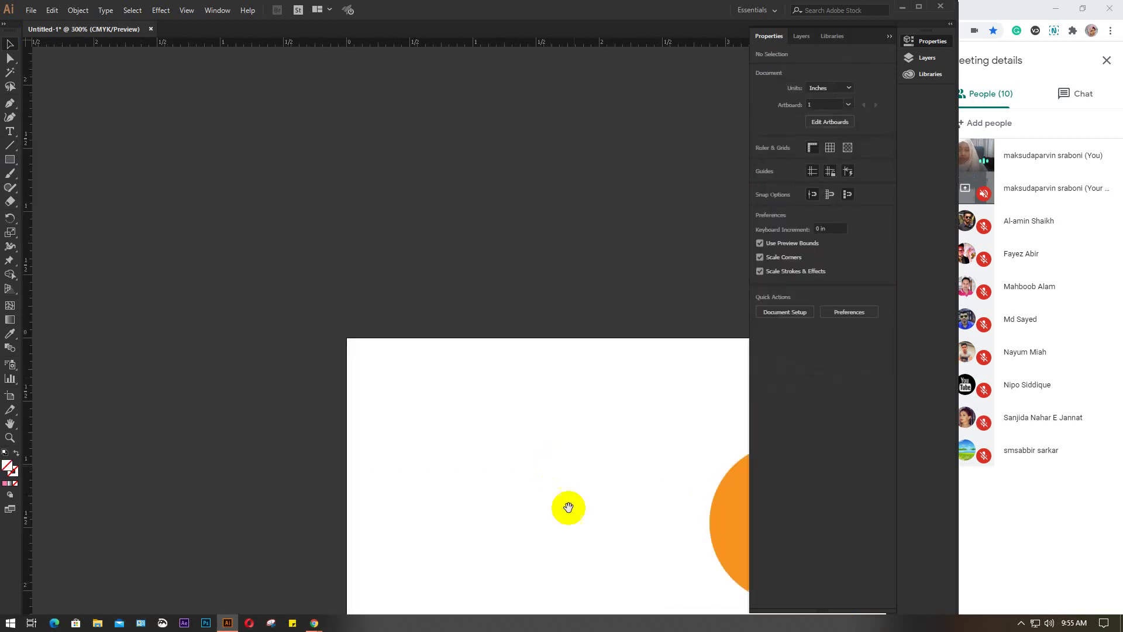
Select the orange circle and the orange rectangle with the rounded corner together and delete both
left_click_drag(568, 508, 296, 328)
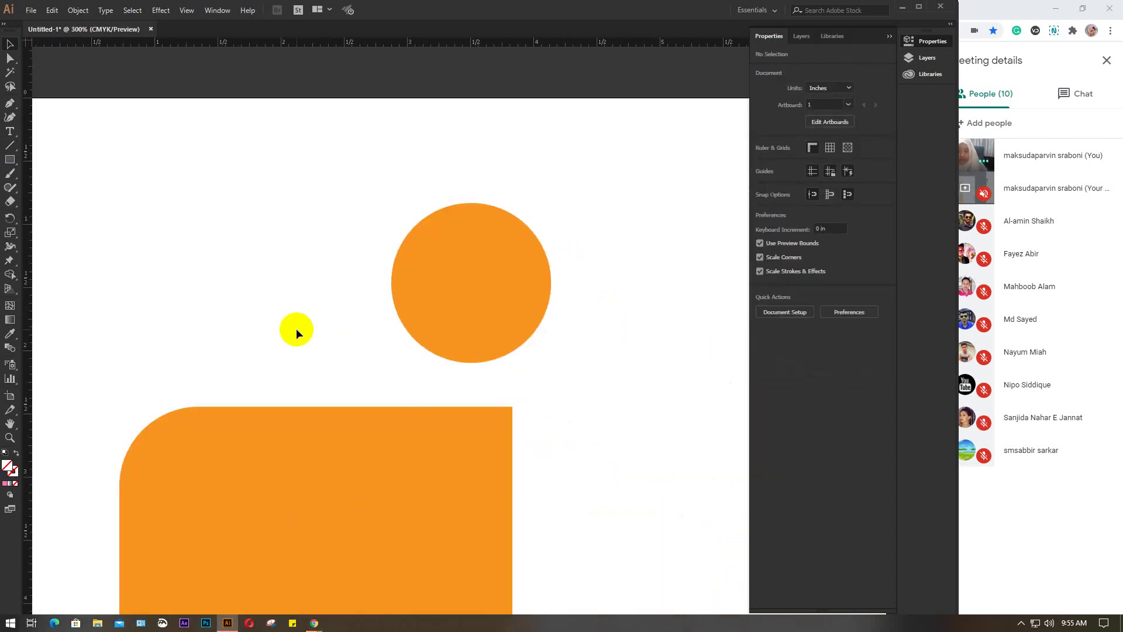
scroll(296, 329, "down", 1)
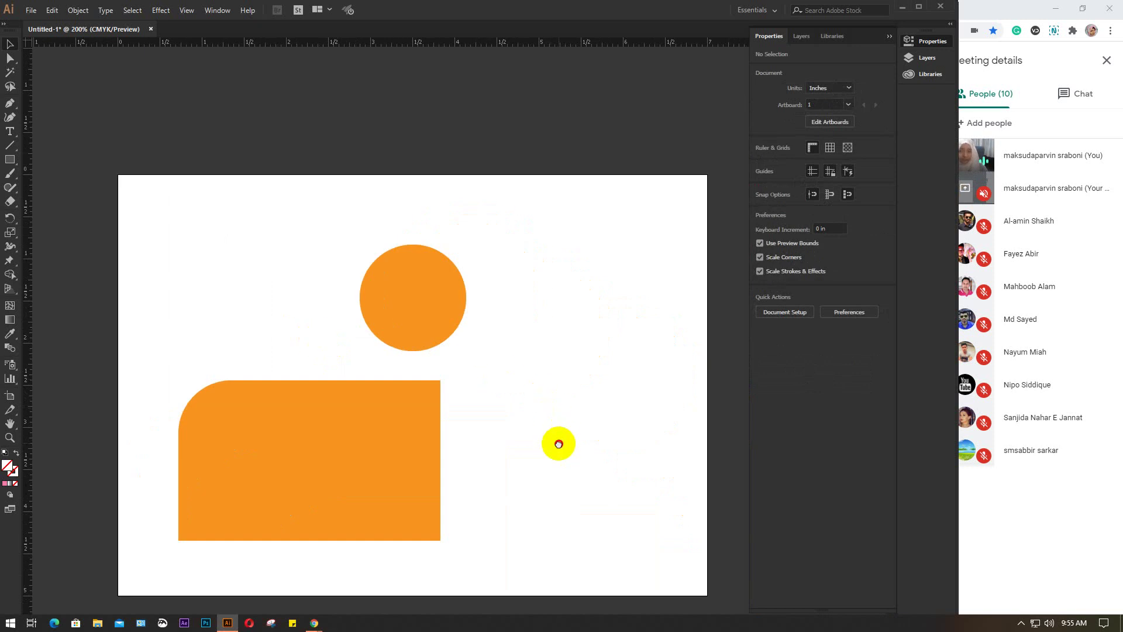
left_click_drag(556, 444, 525, 362)
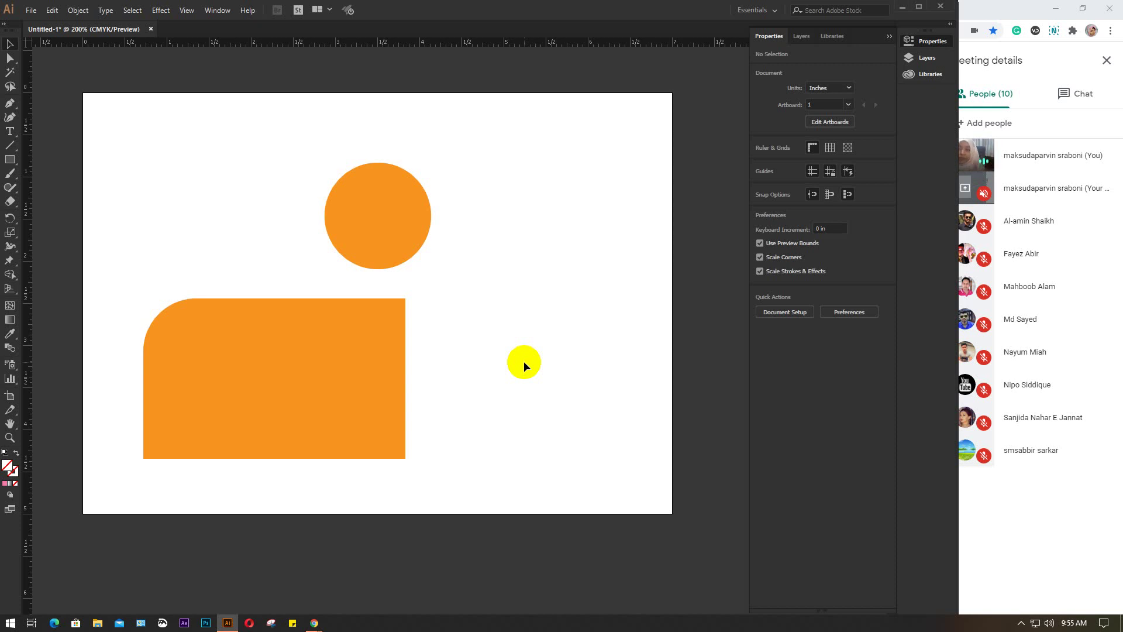
left_click(396, 216)
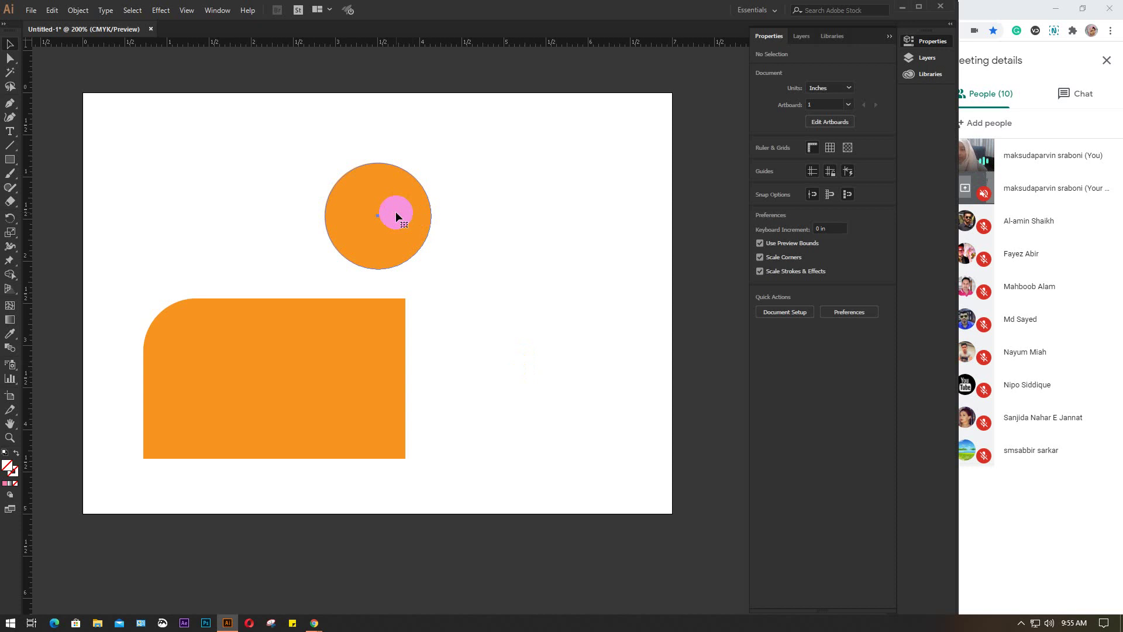
left_click_drag(124, 88, 653, 533)
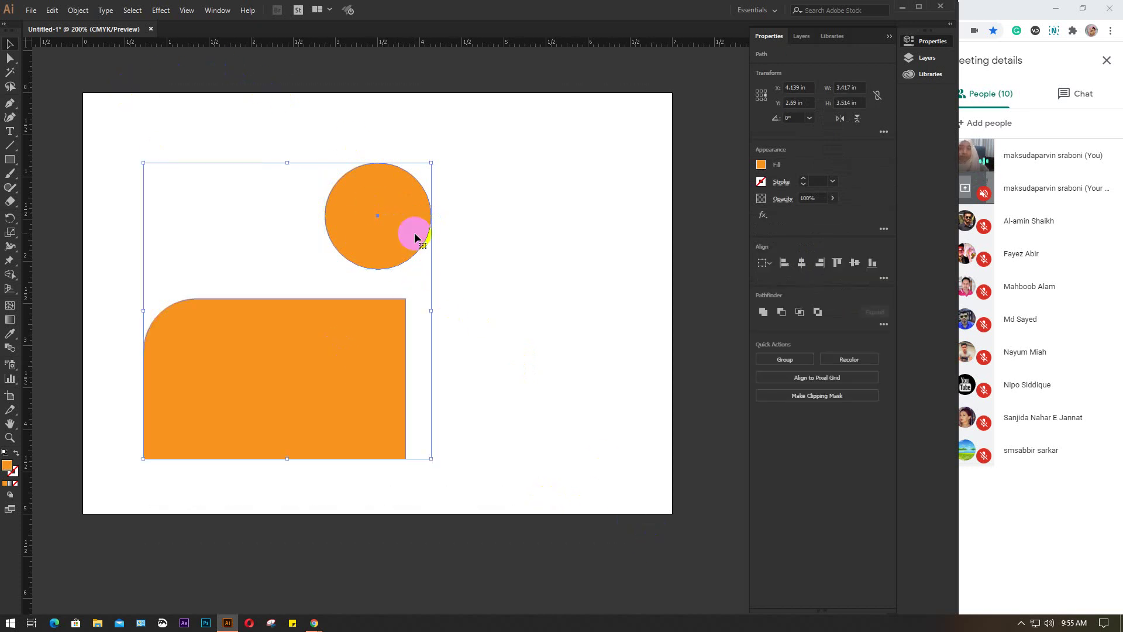
left_click(539, 256)
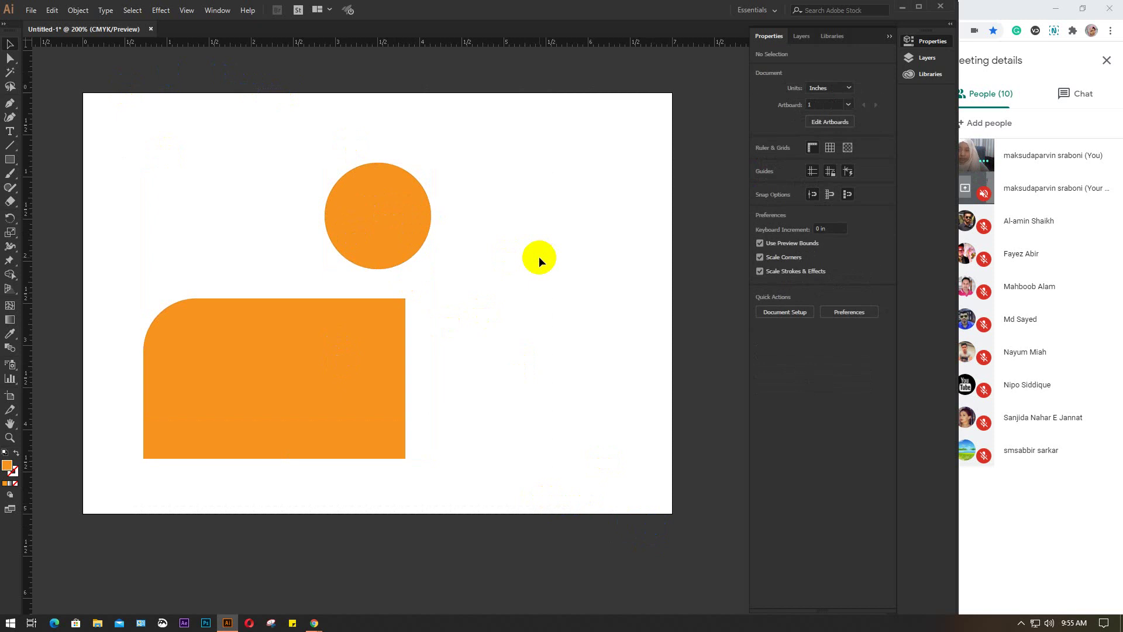
left_click(367, 189)
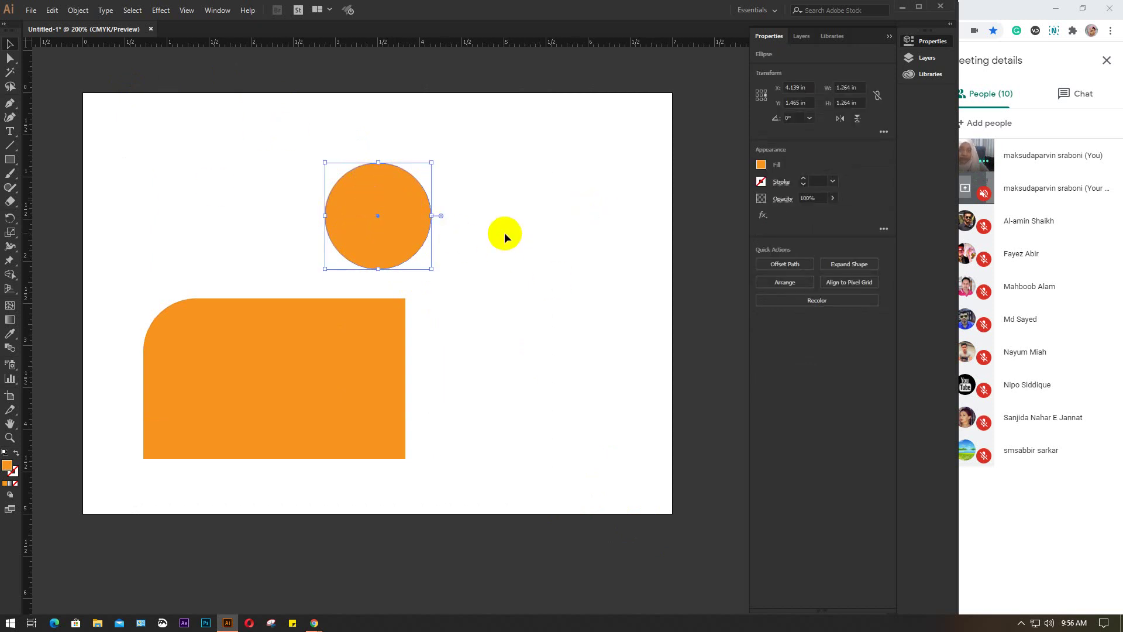
left_click_drag(136, 111, 653, 509)
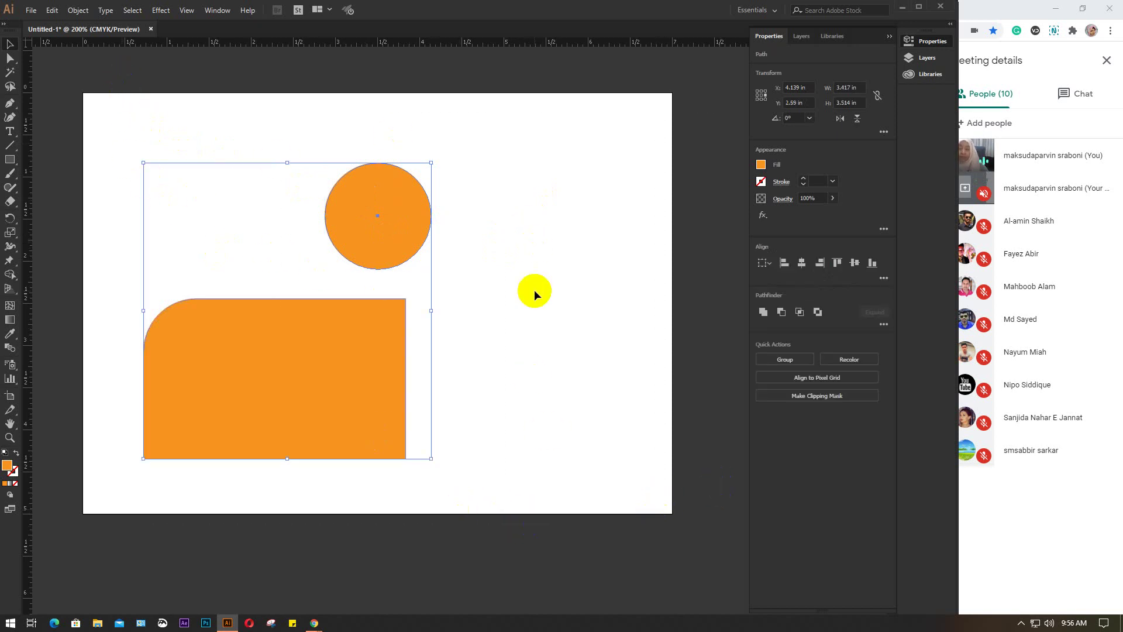
key("Delete")
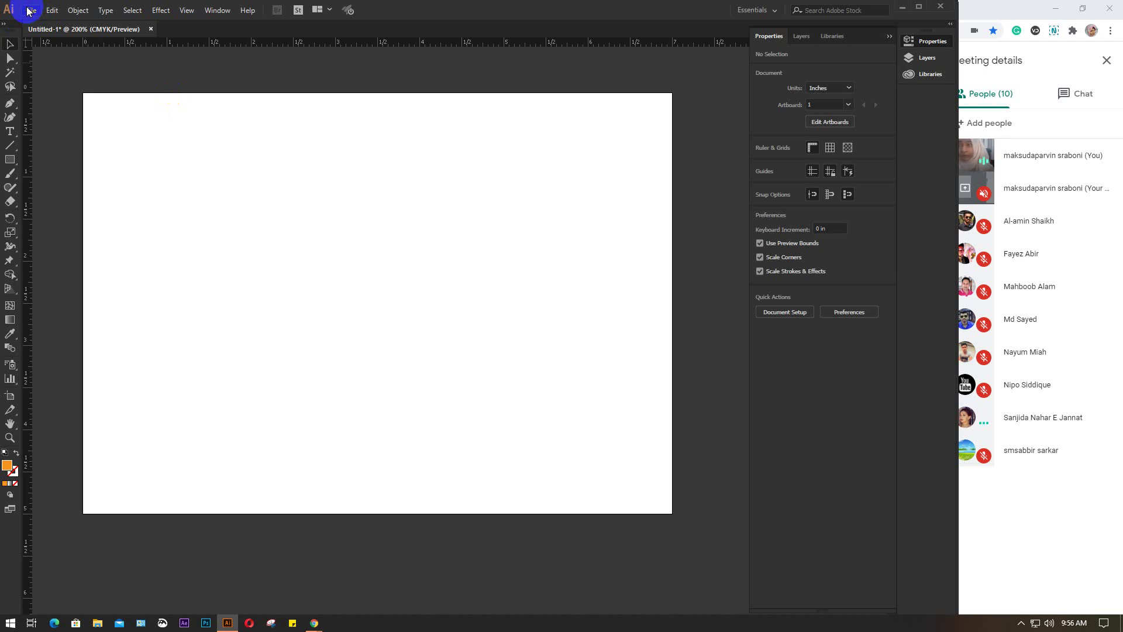
Start a Save for Web (Legacy) export of the empty artboard and choose the JPEG High preset
left_click(30, 10)
left_click(74, 217)
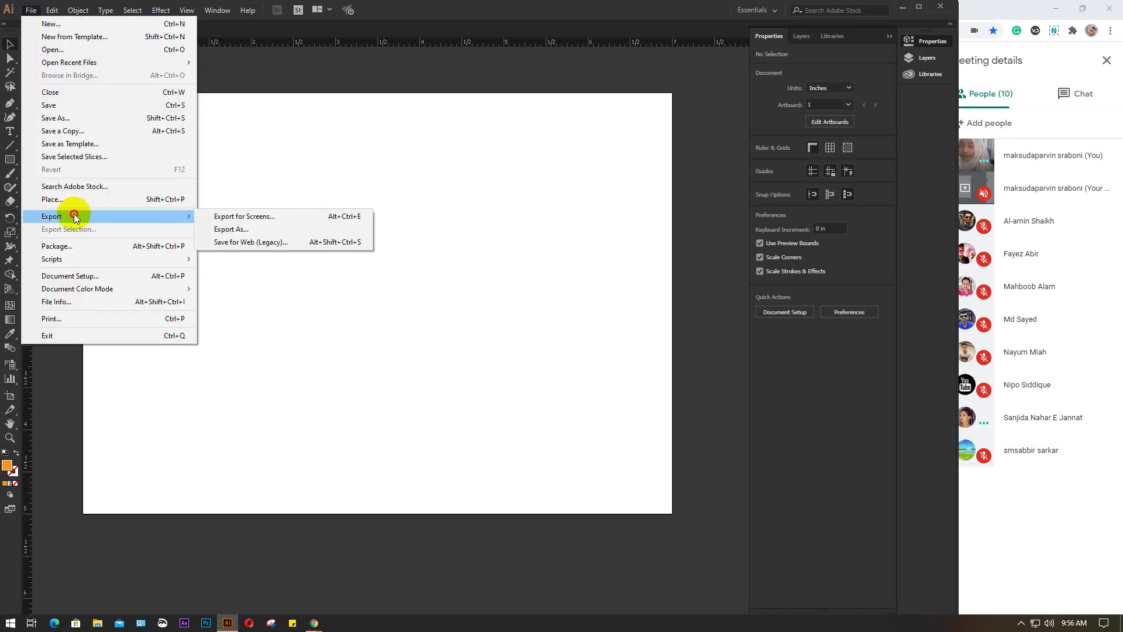
left_click(260, 242)
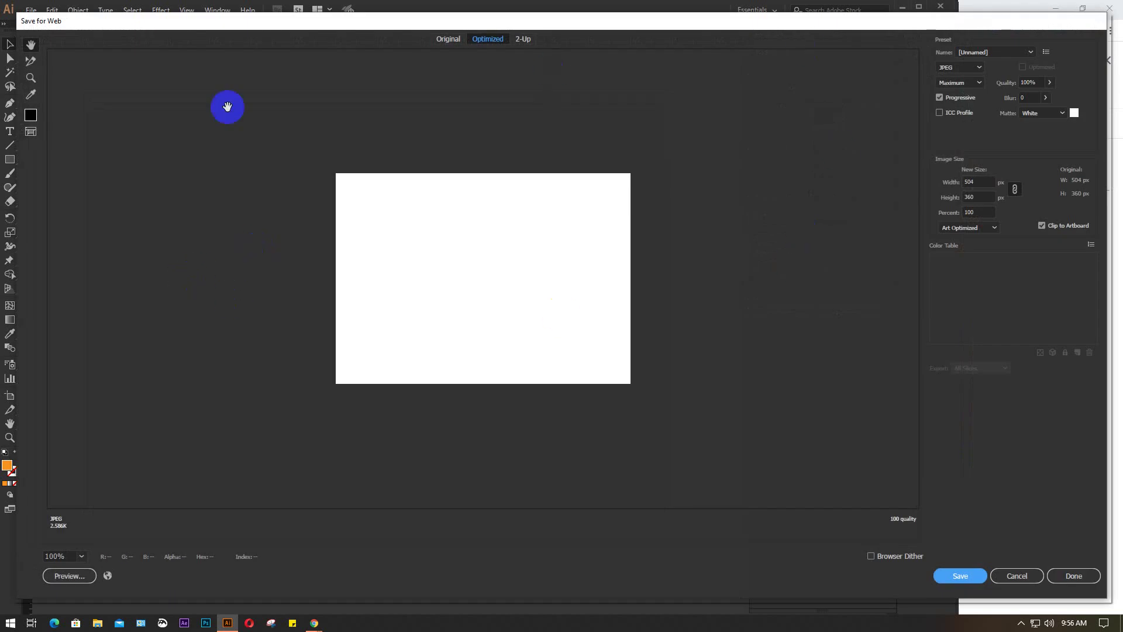
left_click(1032, 52)
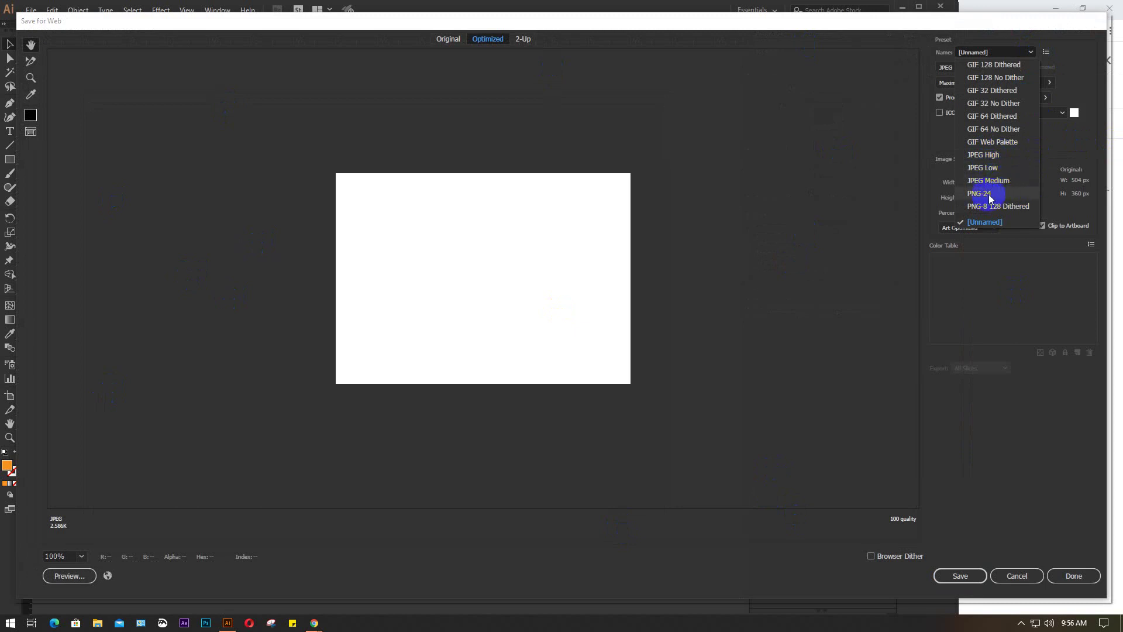
left_click(985, 156)
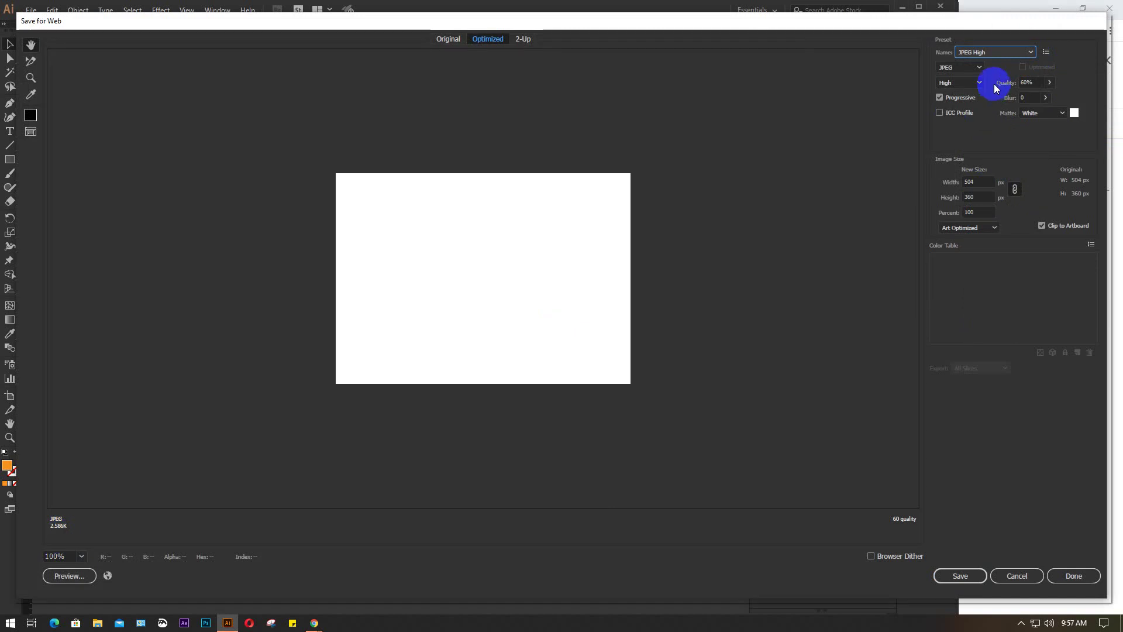
Try the JPEG Low and JPEG Medium export presets, and return to JPEG High
left_click(1022, 52)
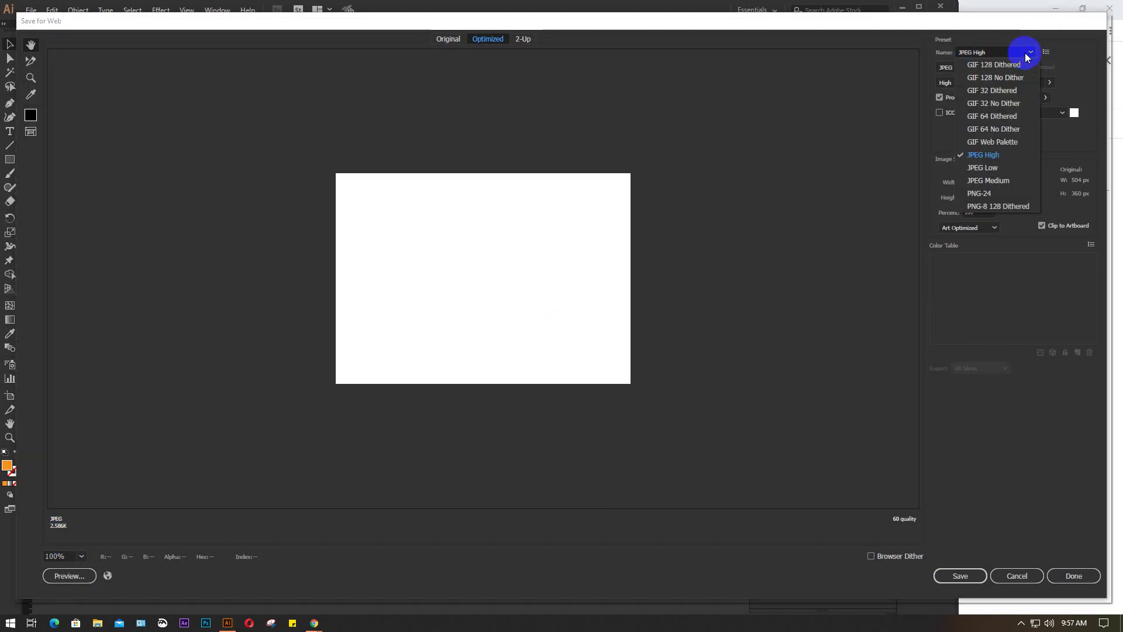
left_click(988, 168)
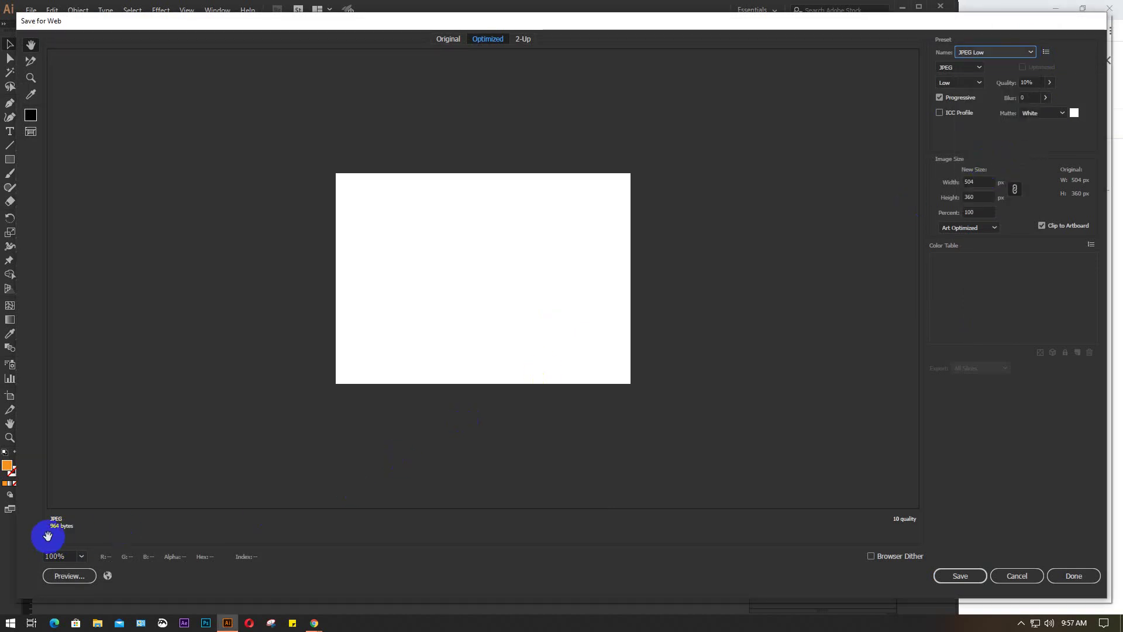
left_click(1019, 52)
left_click(997, 180)
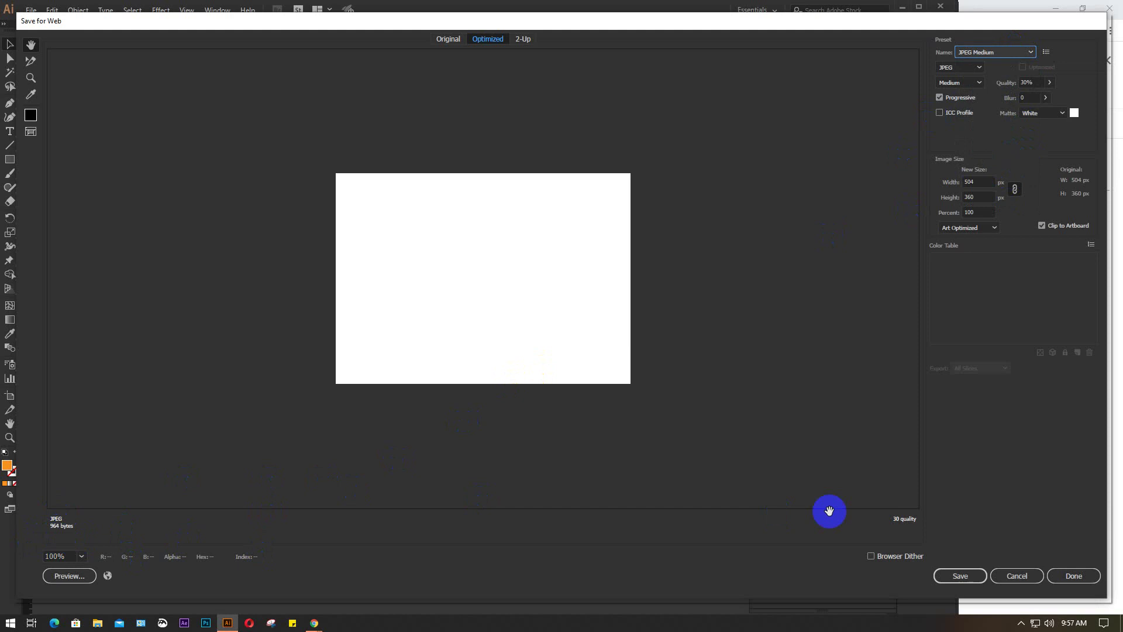
left_click(1031, 52)
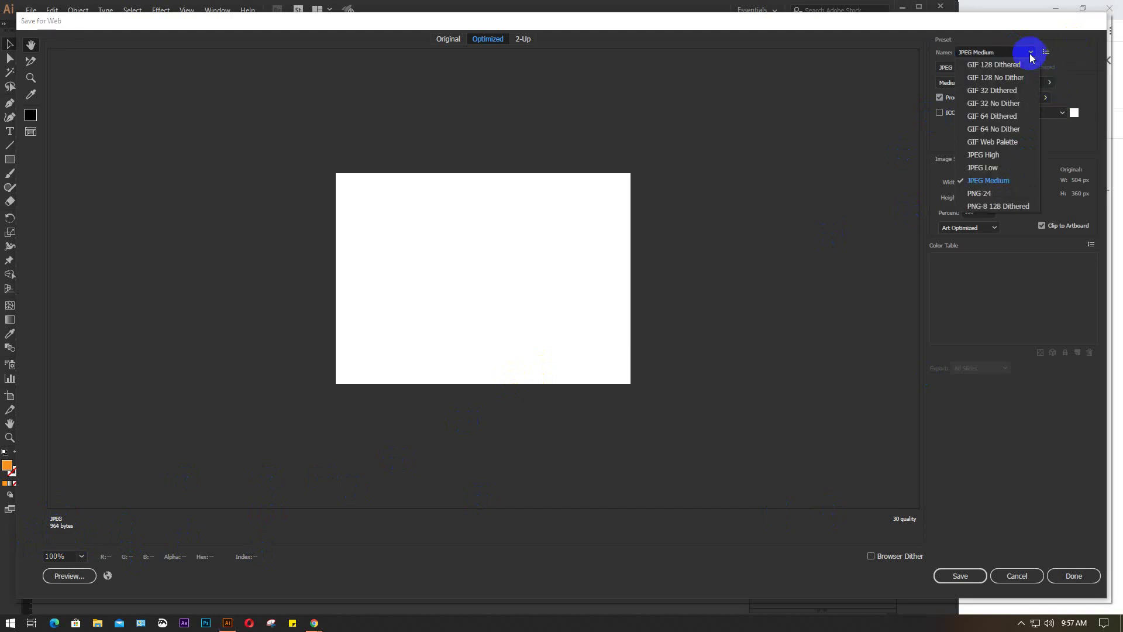
left_click(995, 155)
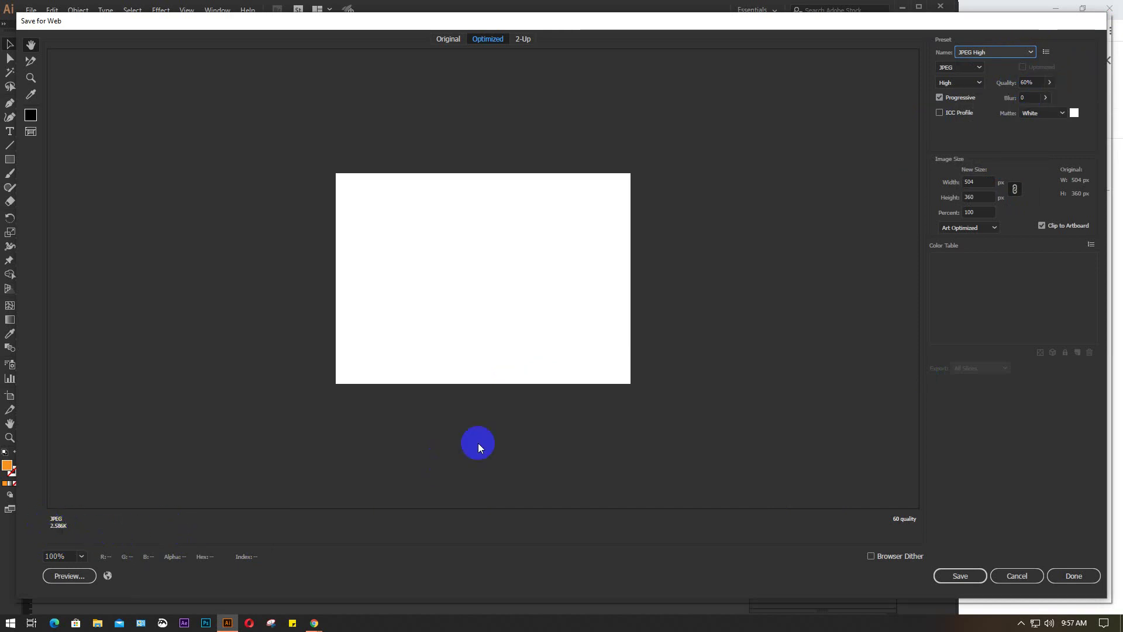
Try JPEG quality values of 100%, 39% and 60%, and set the quality back to 100%
left_click(1050, 83)
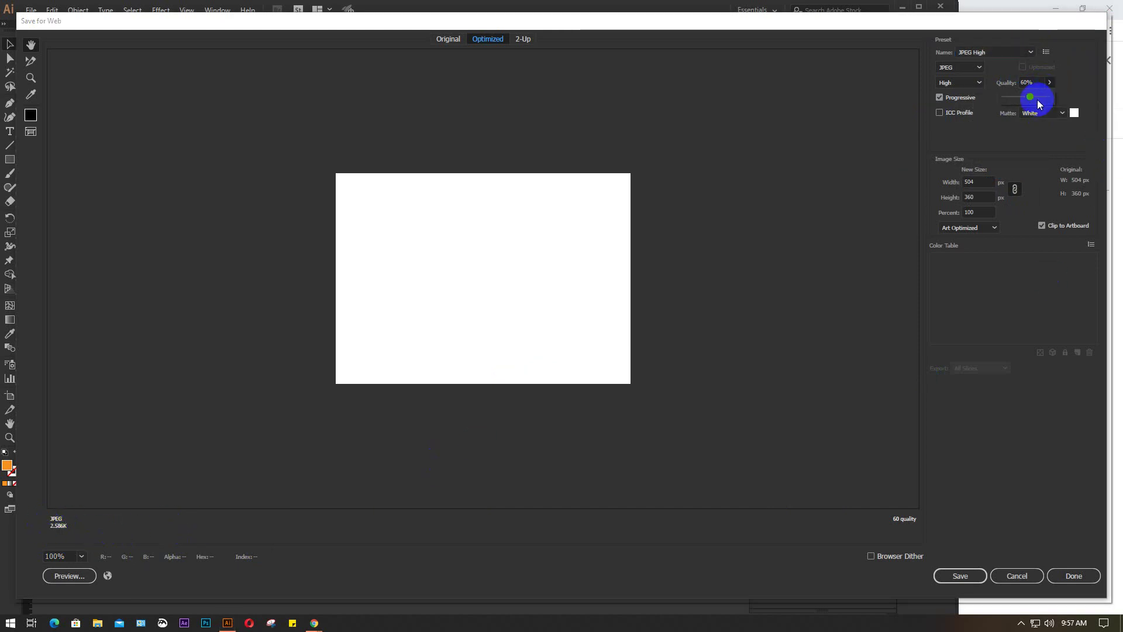
left_click_drag(1031, 97, 1059, 103)
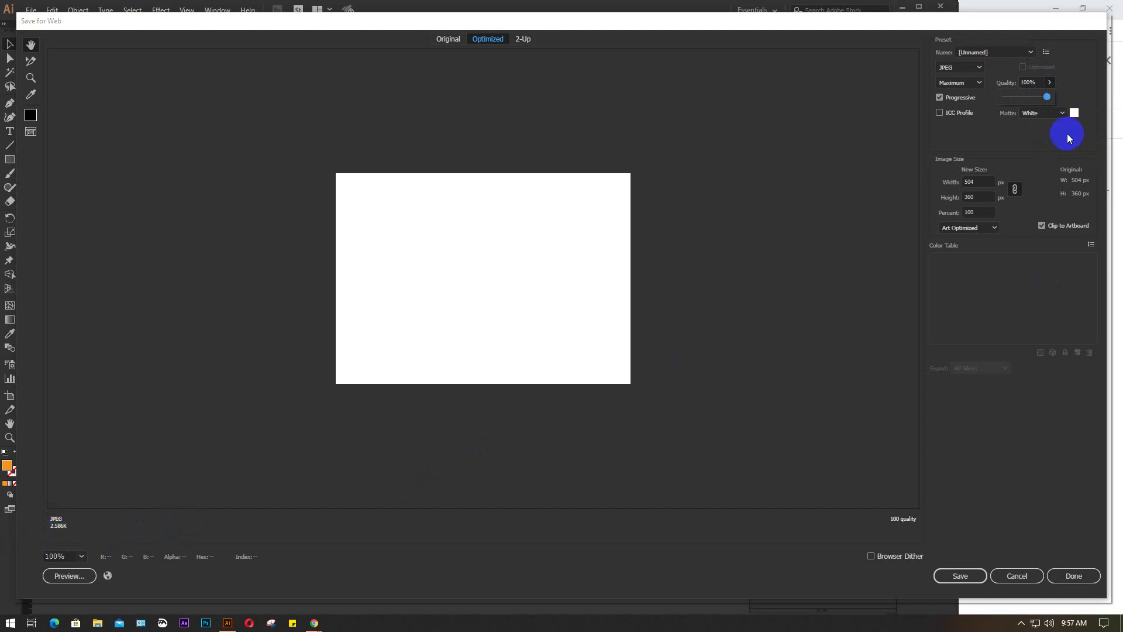
left_click(1022, 99)
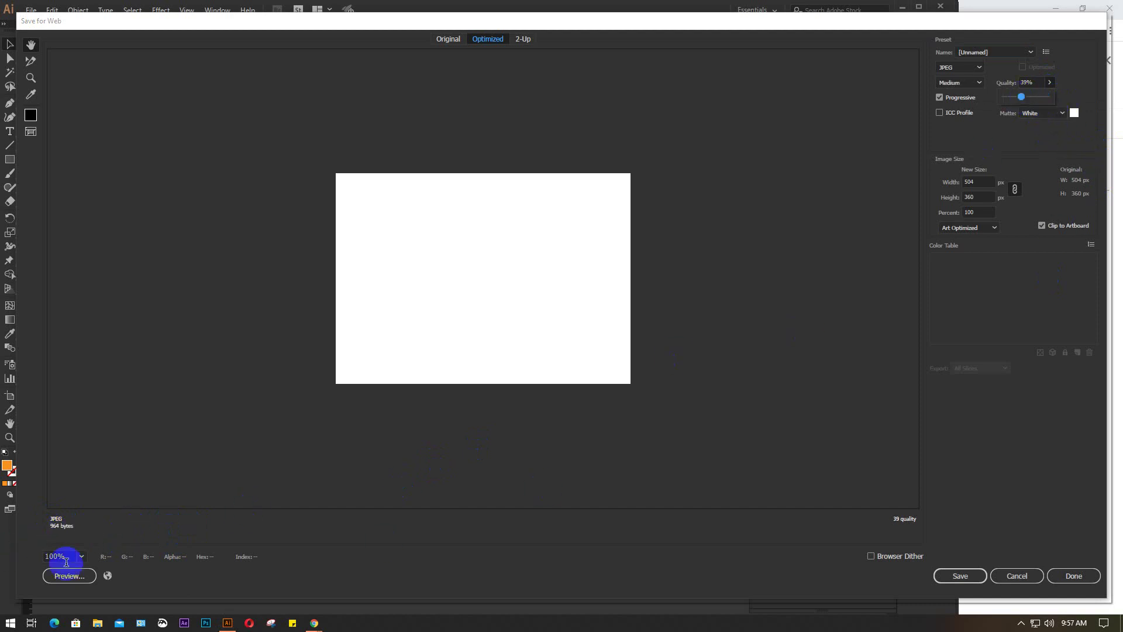
left_click_drag(1023, 97, 1030, 97)
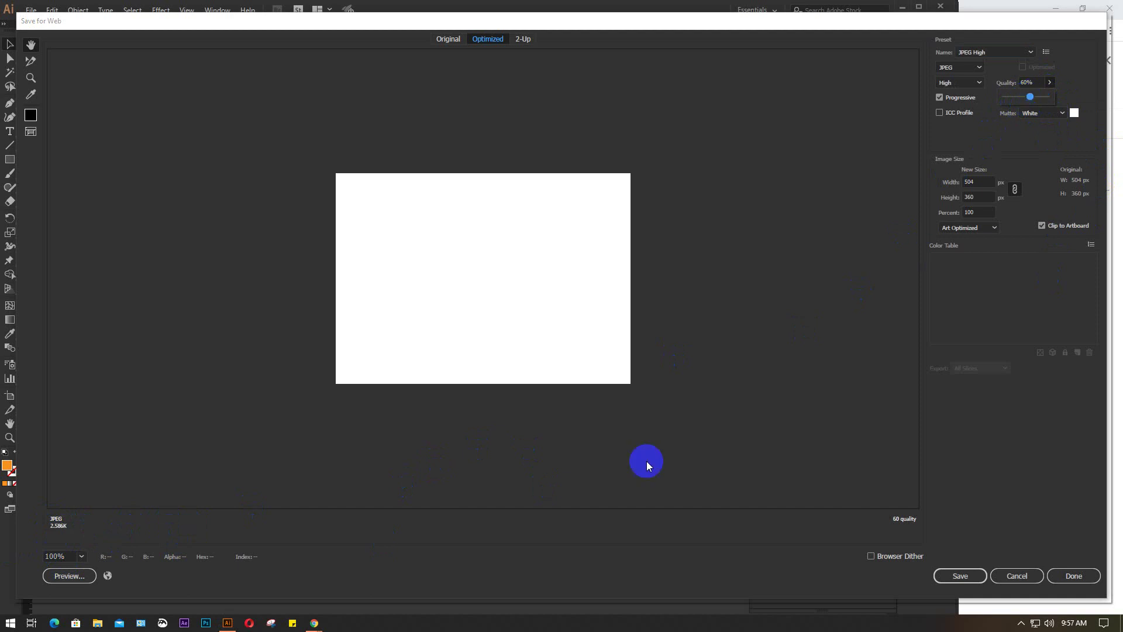
left_click(1041, 97)
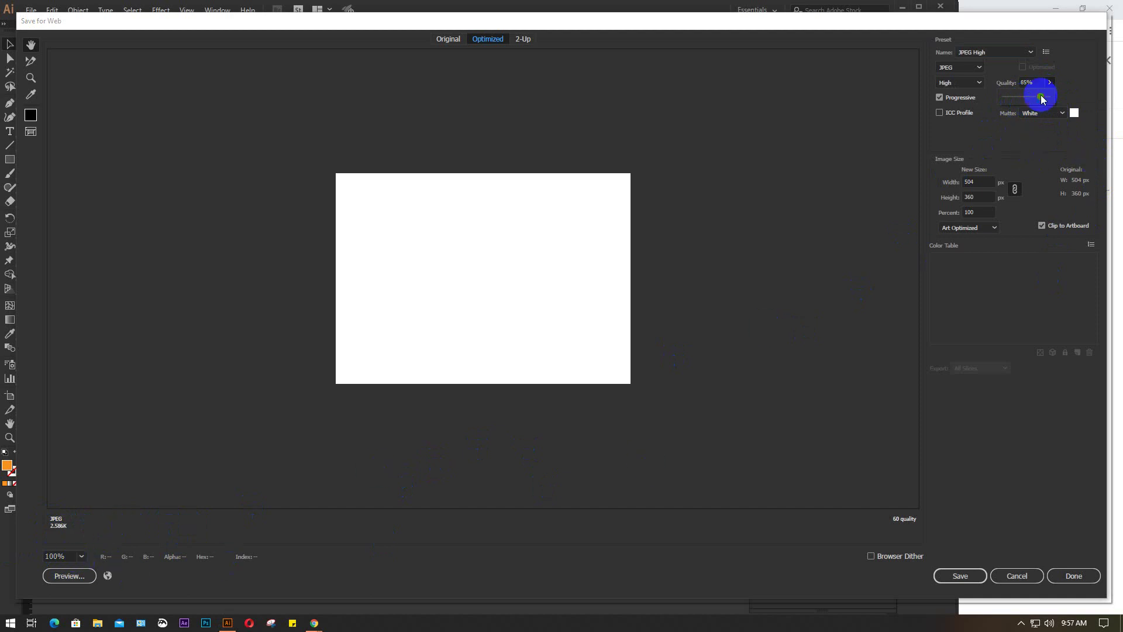
left_click_drag(1042, 97, 1071, 95)
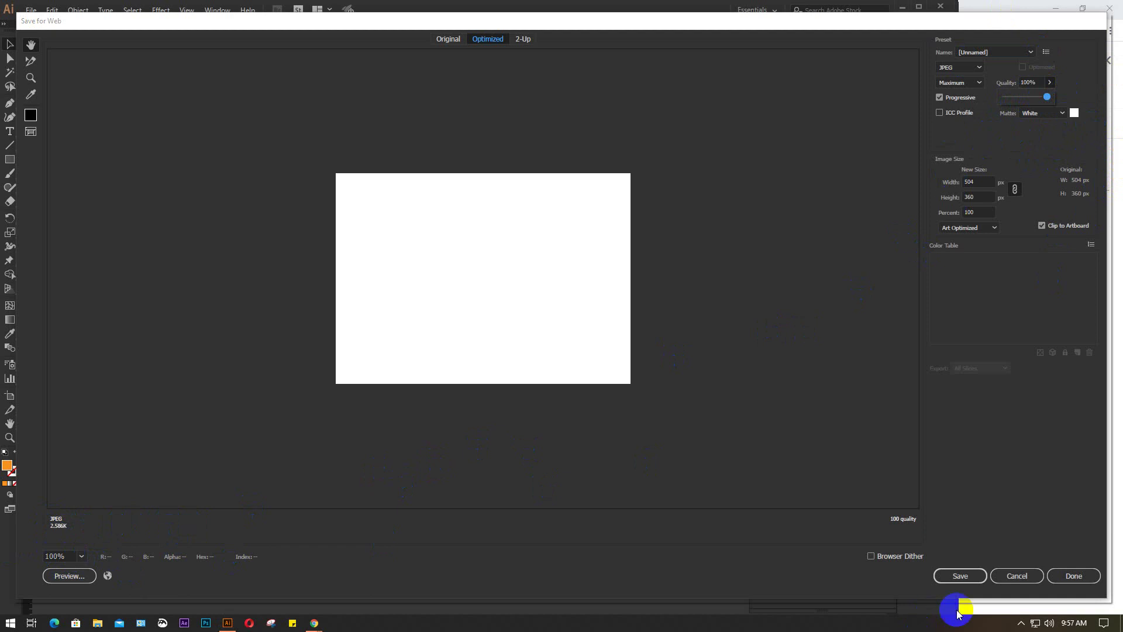
Try to save the JPEG, look through the available export file formats, and cancel the Save for Web export
left_click(960, 576)
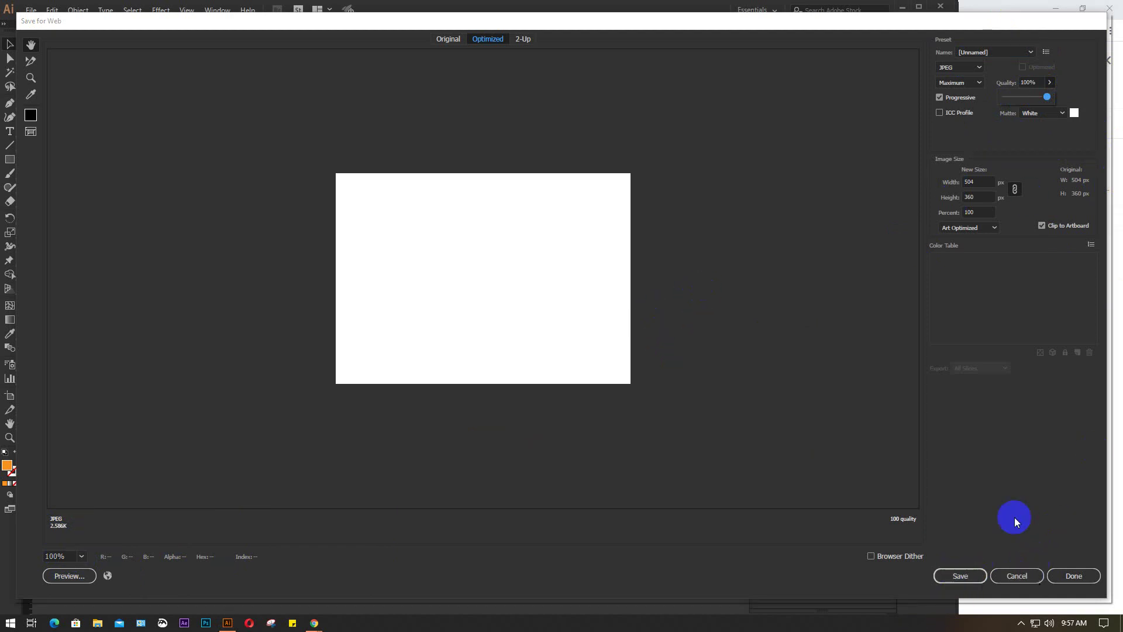
left_click(979, 68)
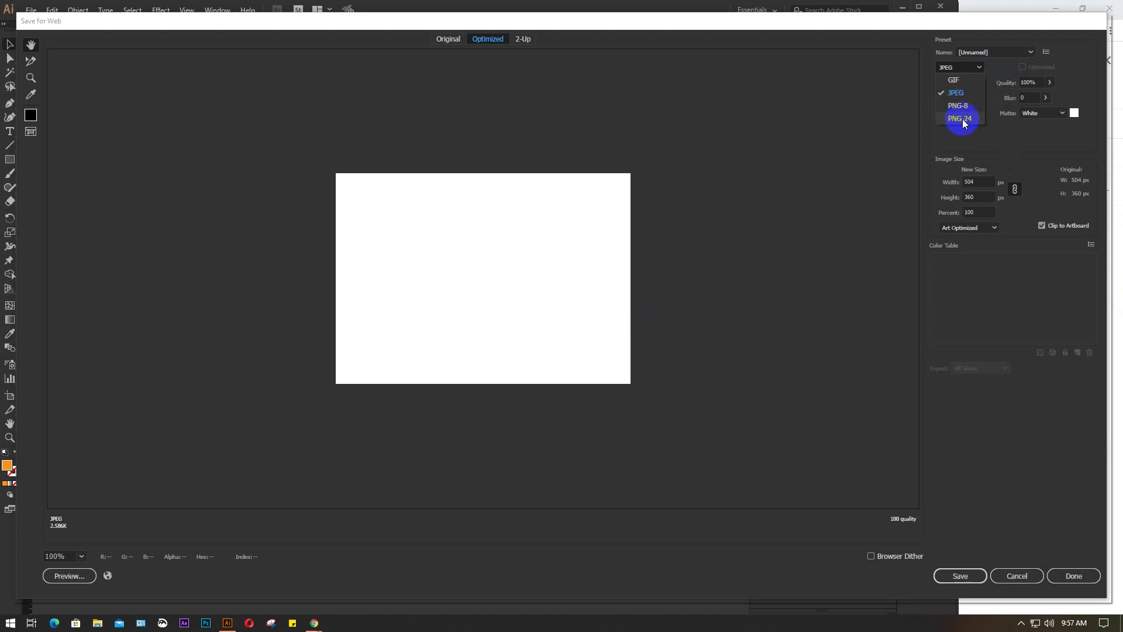
left_click(1011, 575)
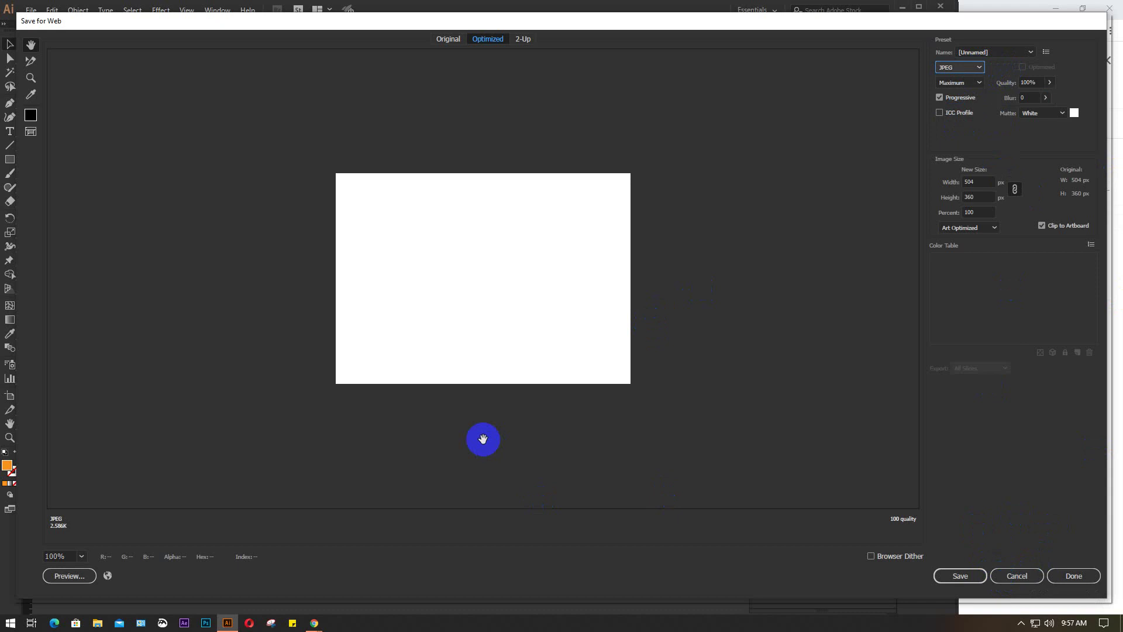
left_click(1017, 576)
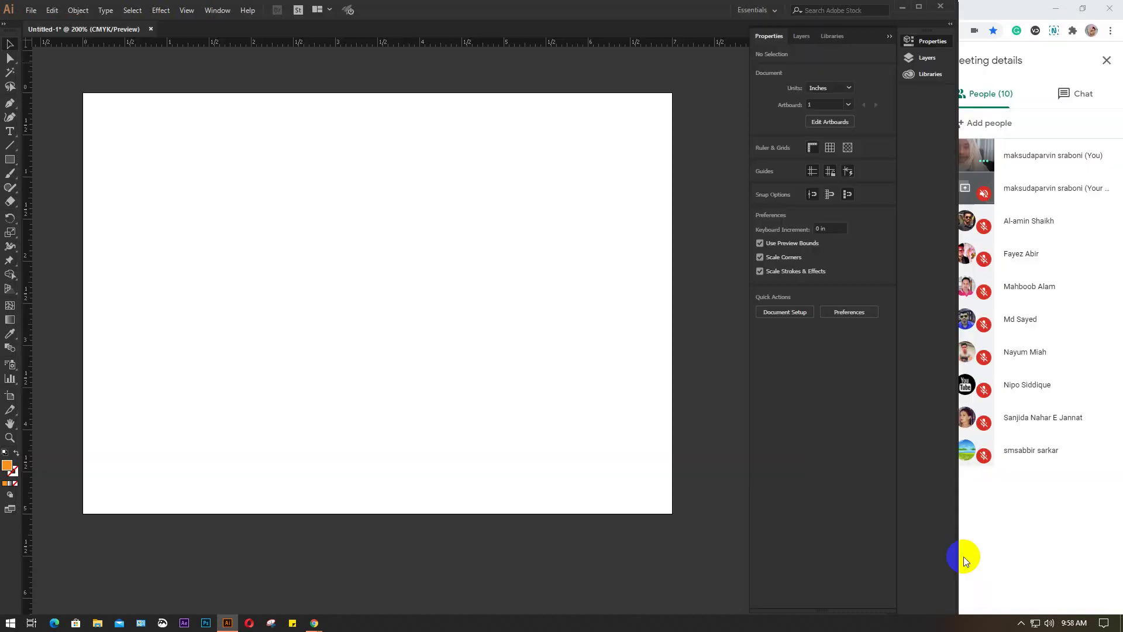
Open the Export As dialog, look through the available file formats, and cancel the export
left_click(31, 10)
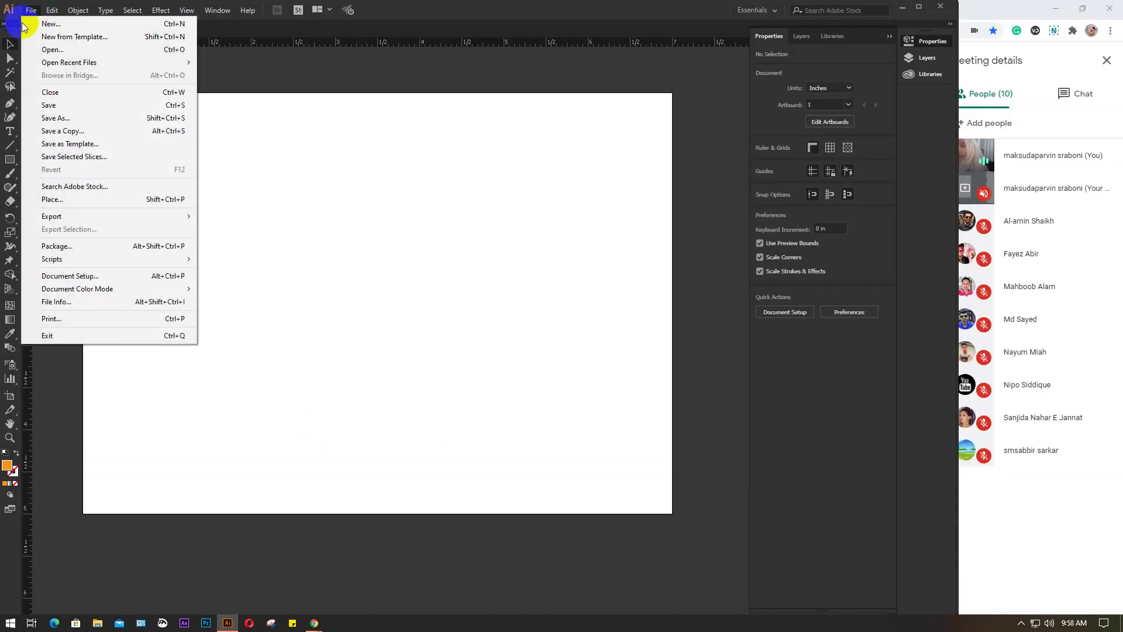
mouse_move(82, 216)
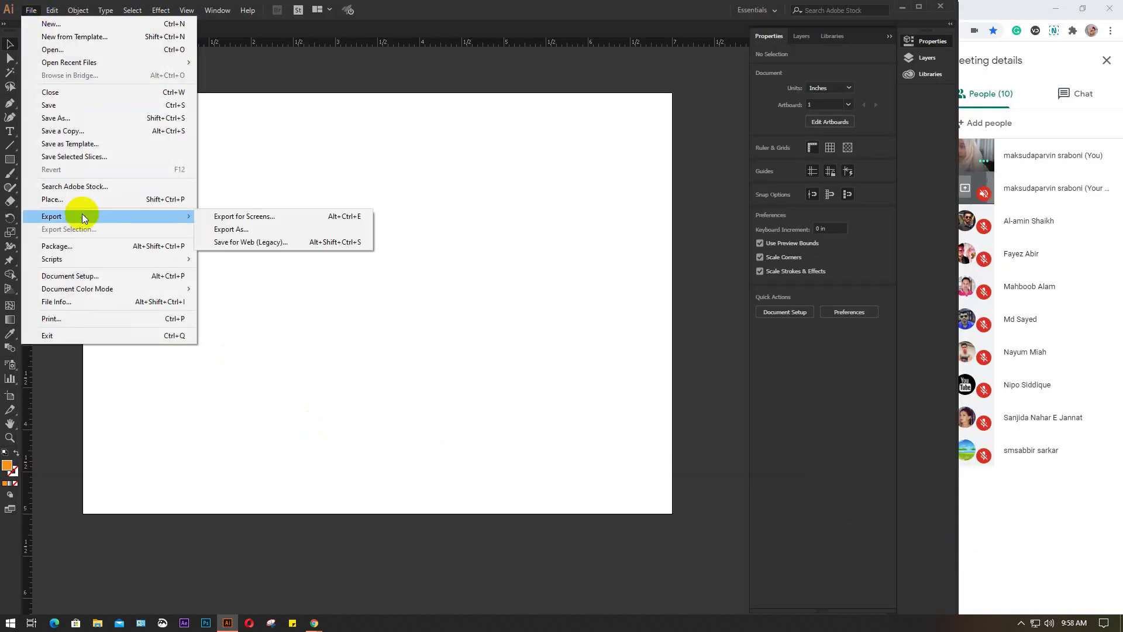
left_click(227, 230)
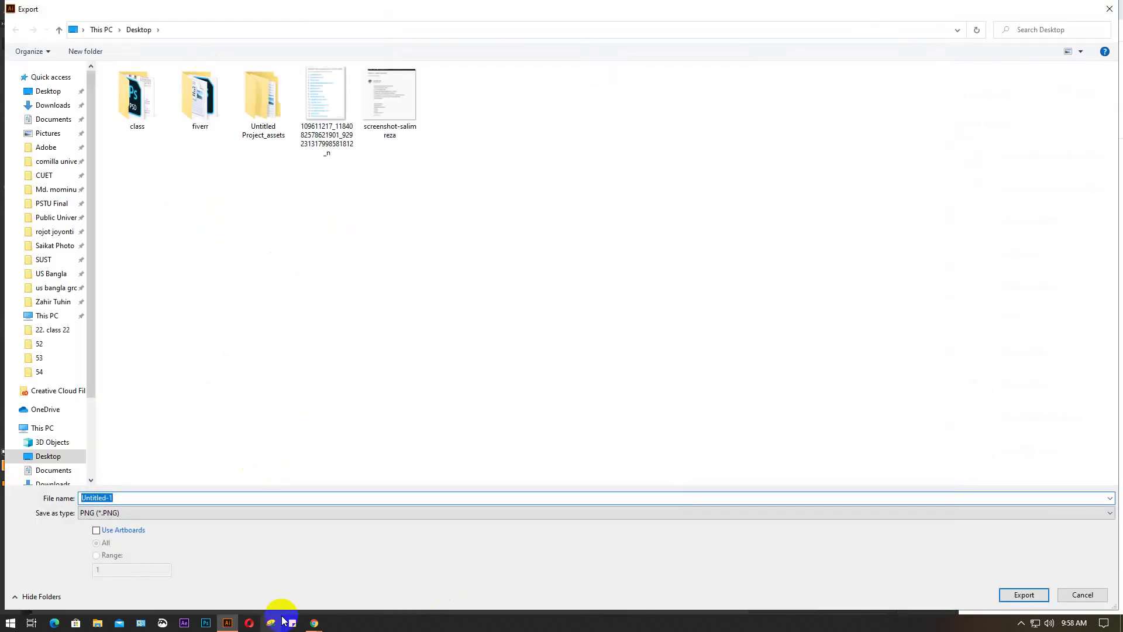
left_click(155, 515)
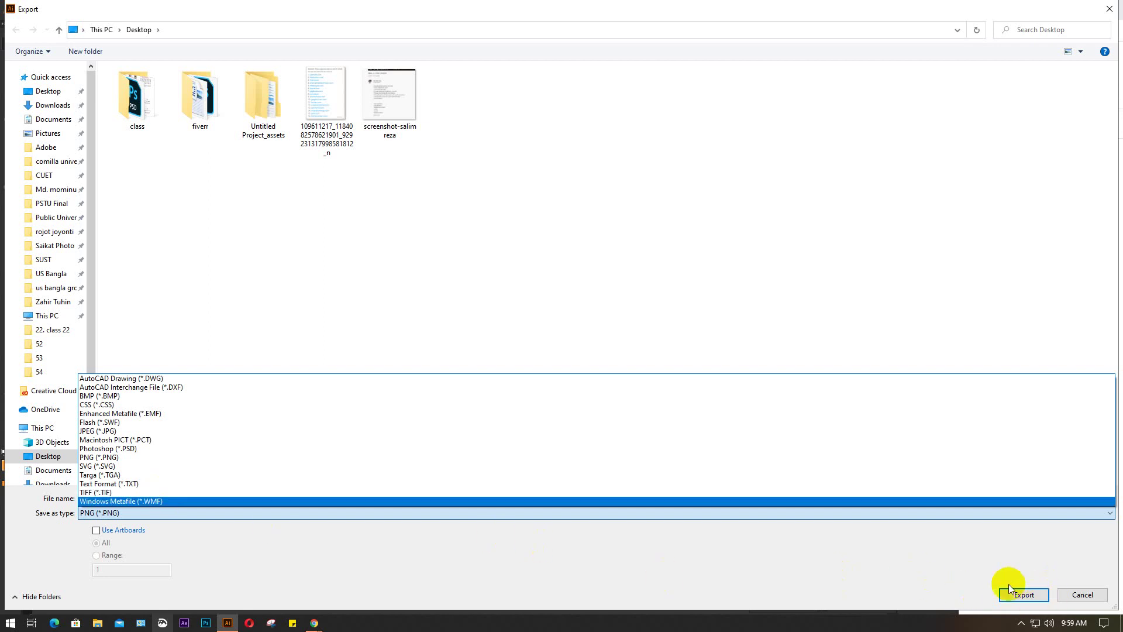
left_click(1111, 11)
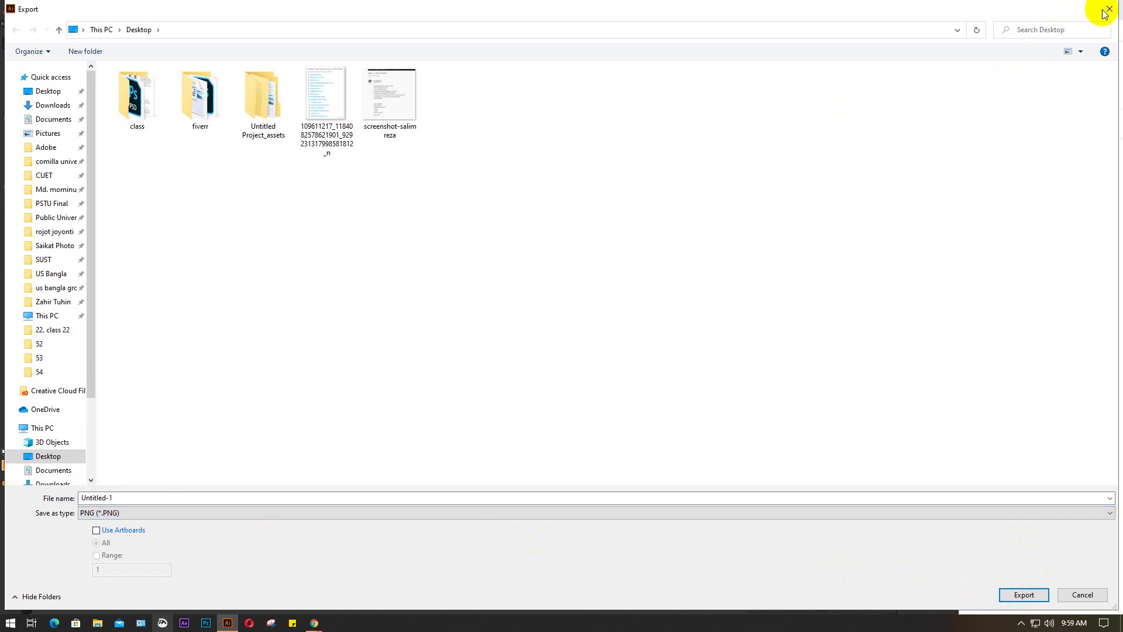
left_click(1111, 10)
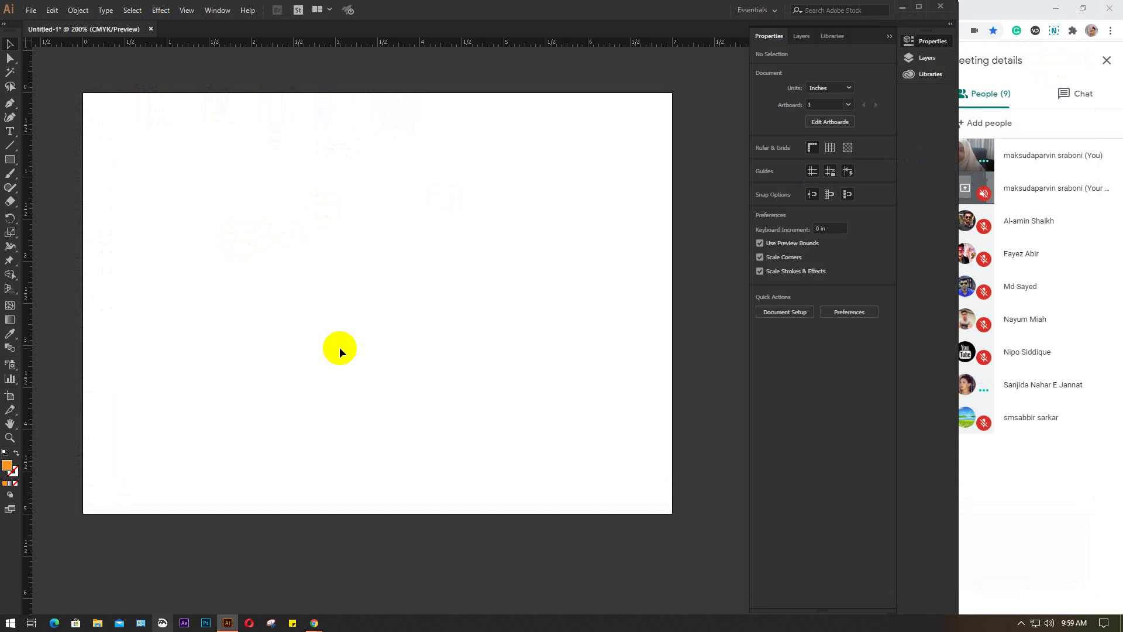
Draw three orange hexagons in a row along the artboard's upper edge, the last about 0.98 by 0.85 in and unrotated
left_click(18, 185)
left_click_drag(10, 160, 64, 202)
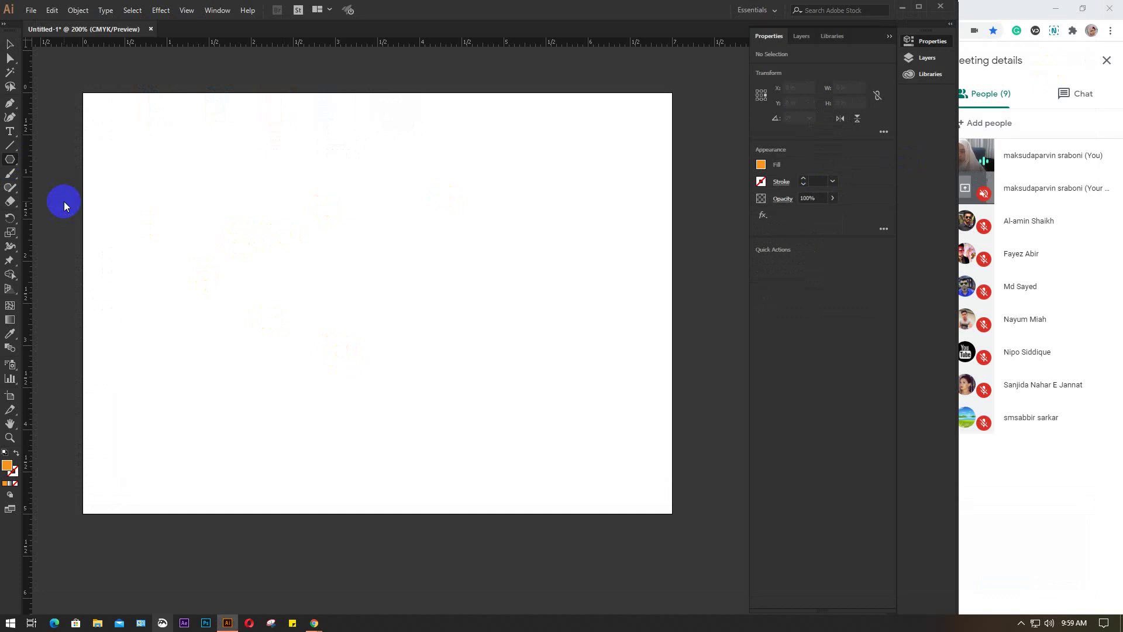
left_click_drag(163, 135, 207, 153)
left_click_drag(297, 127, 326, 155)
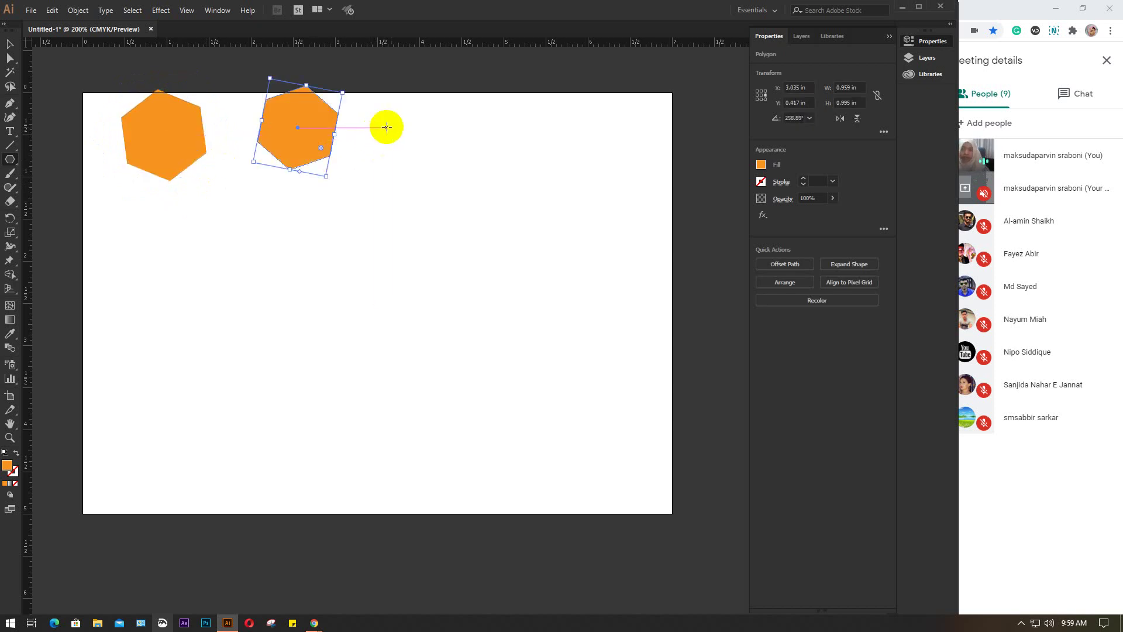
left_click_drag(404, 120, 431, 152)
key("Down")
key("Down")
key("Down")
key("Down")
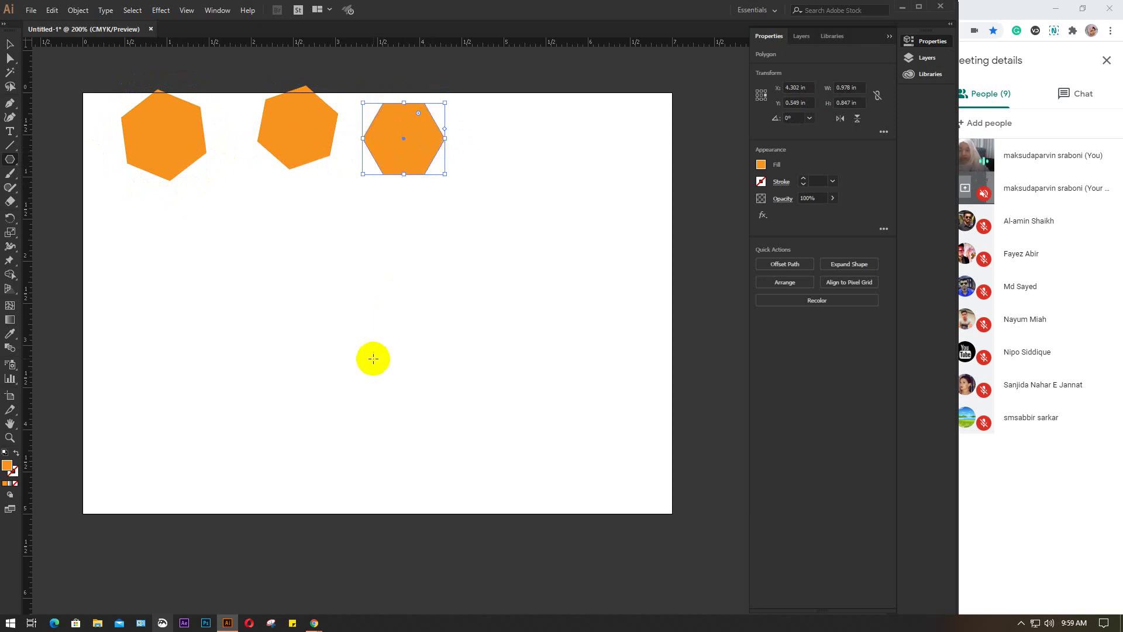
Create a 15-sided polygon with a 1 in radius below the hexagons, using exact Polygon values
left_click(373, 359)
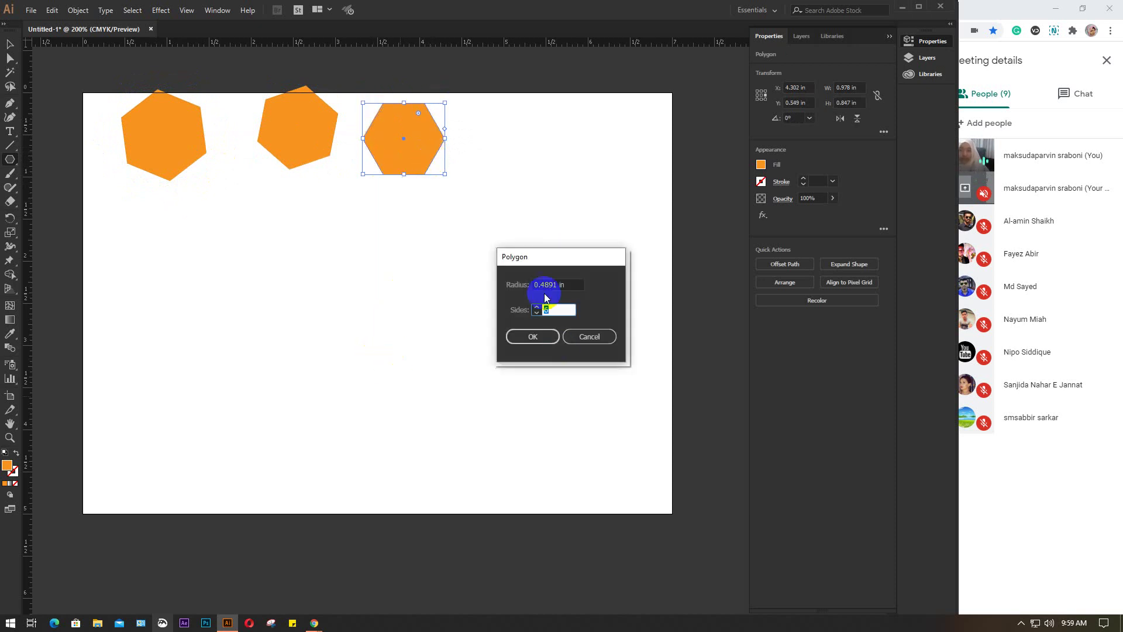
left_click_drag(566, 284, 533, 287)
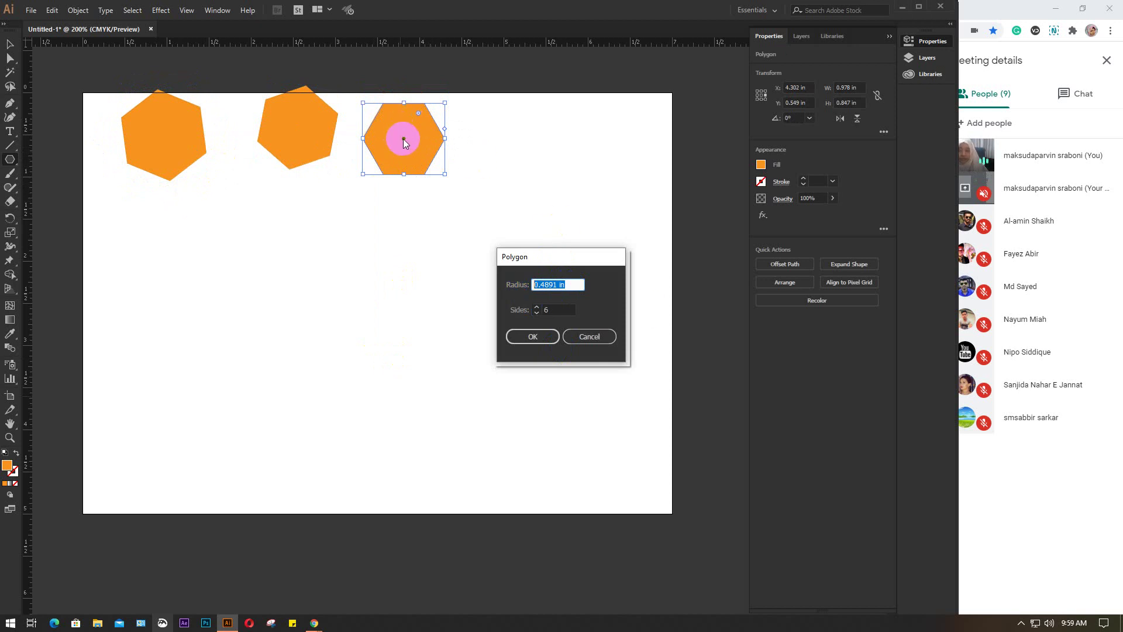
left_click(438, 138)
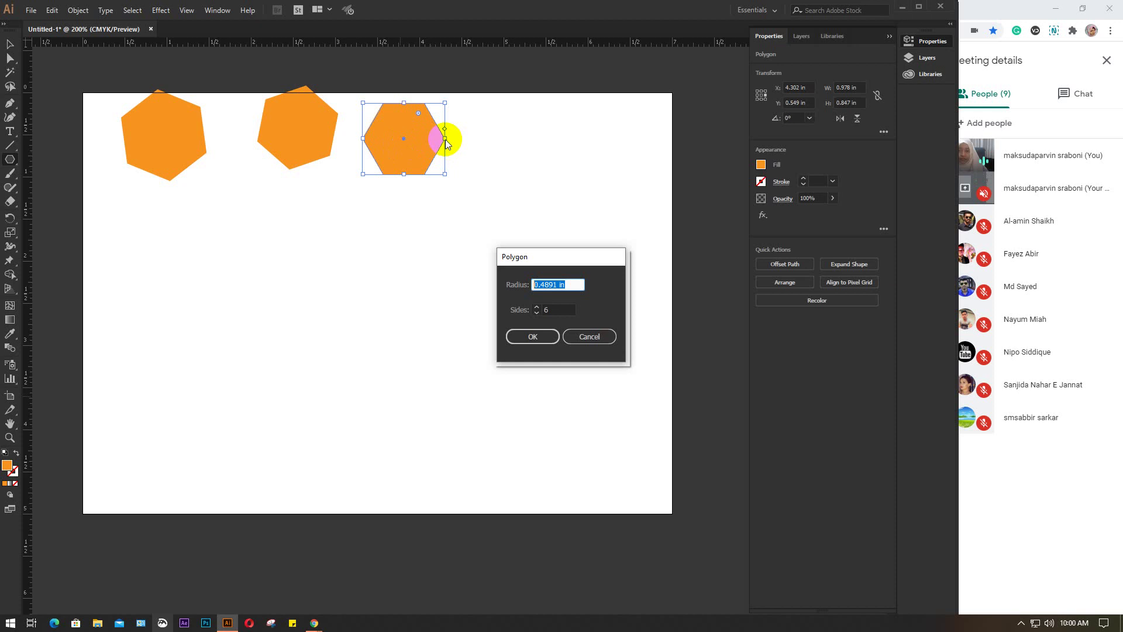
left_click(423, 111)
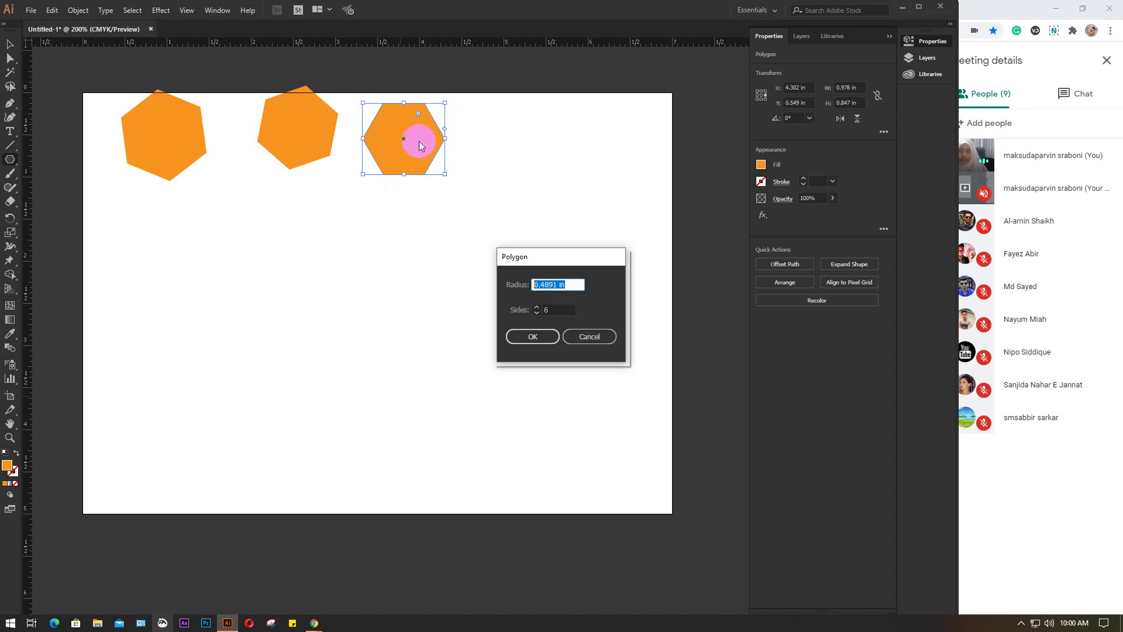
left_click_drag(527, 286, 581, 285)
type("1.125")
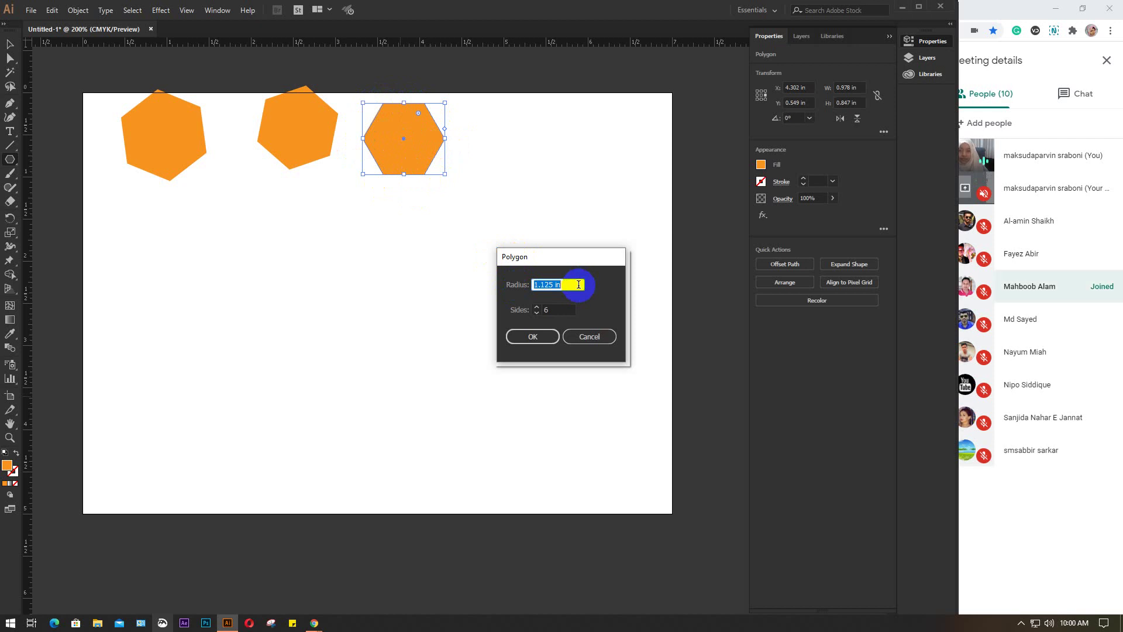
type("1")
left_click(558, 309)
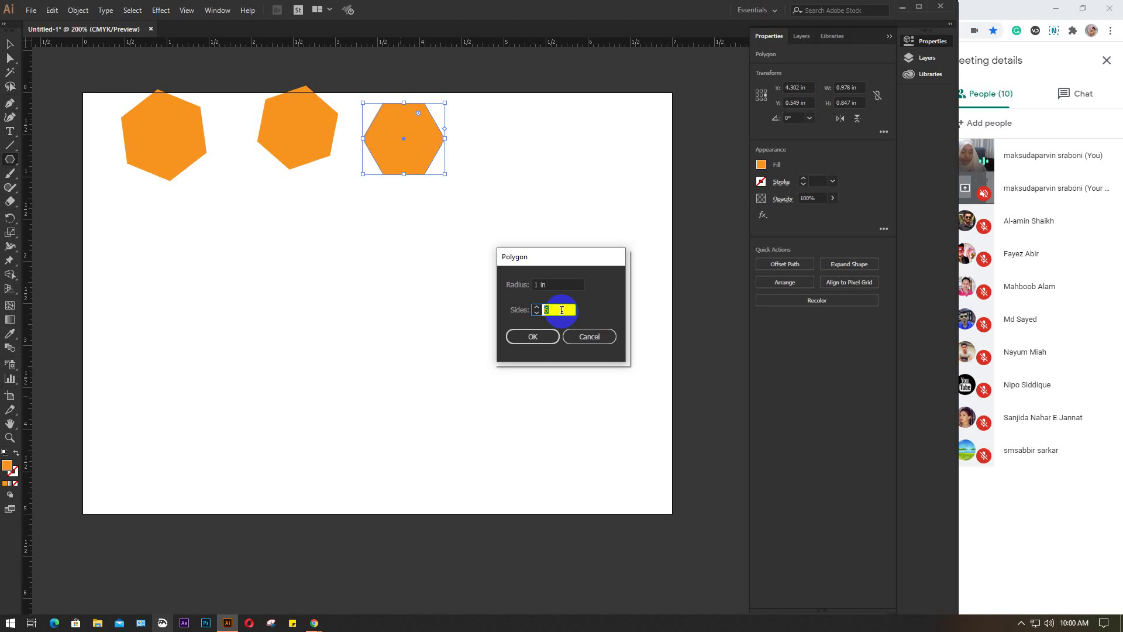
type("15")
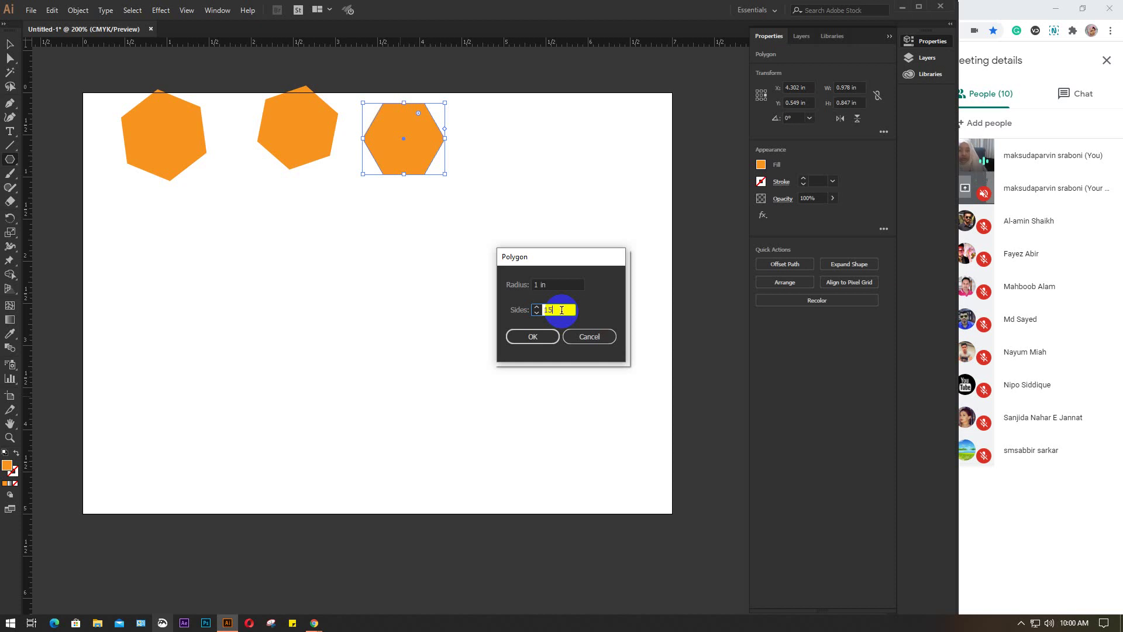
left_click(522, 342)
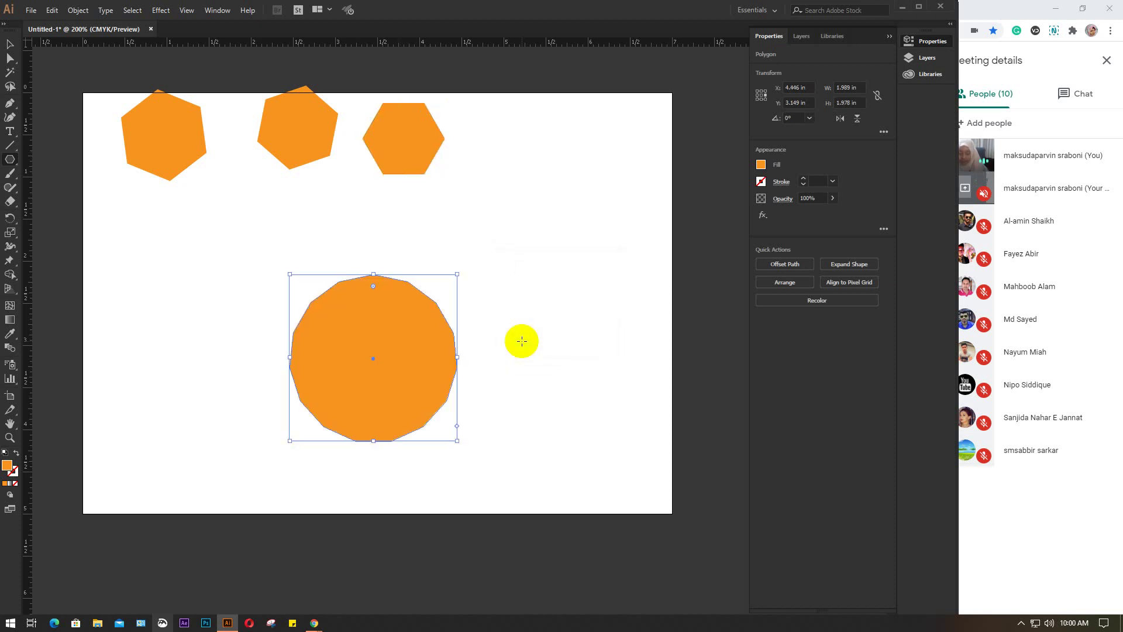
Move the 15-sided polygon slightly upward, and delete all four polygons from the artboard
key("v")
left_click(528, 293)
left_click_drag(362, 309, 397, 326)
left_click(528, 306)
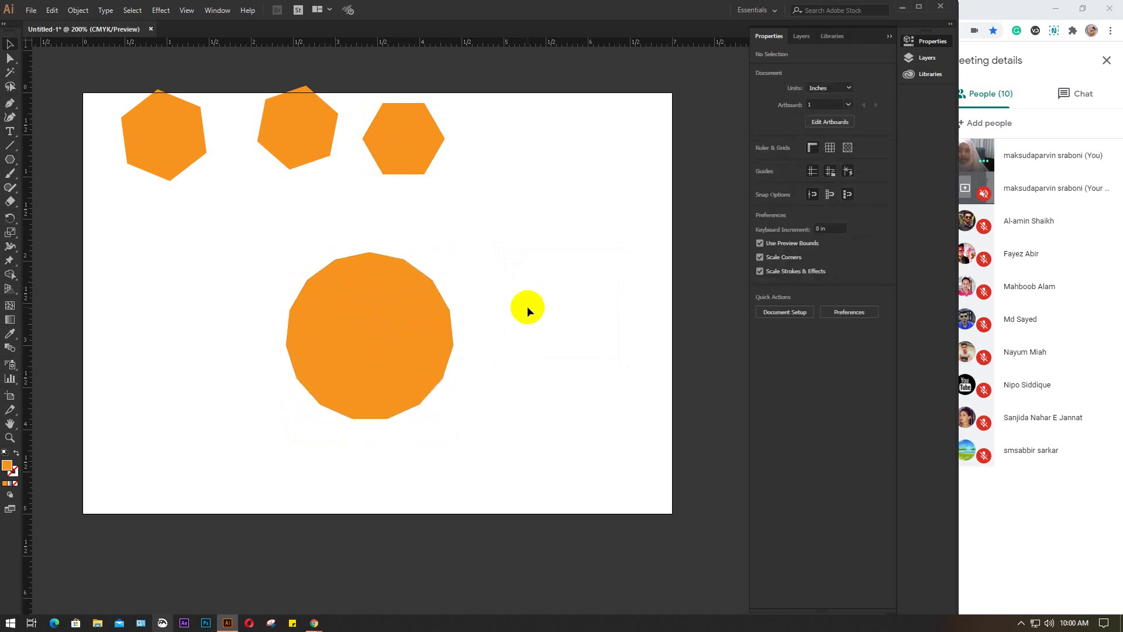
left_click_drag(545, 365, 146, 127)
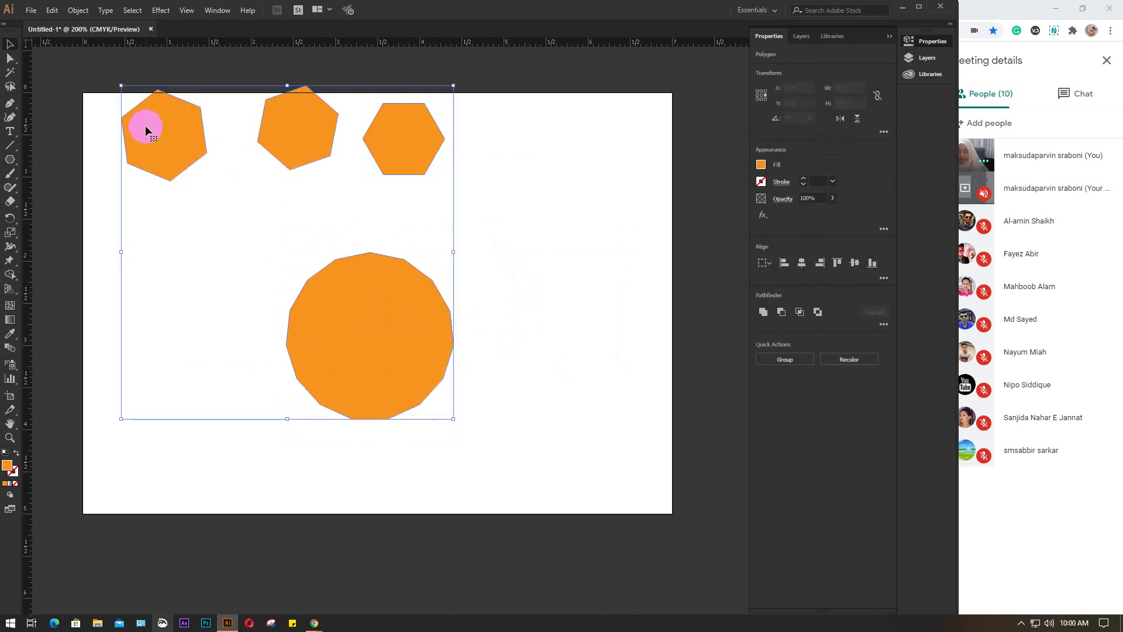
key("Delete")
Draw three five-pointed orange stars across the upper half of the artboard, the last about 0.81 in wide
left_click(10, 158)
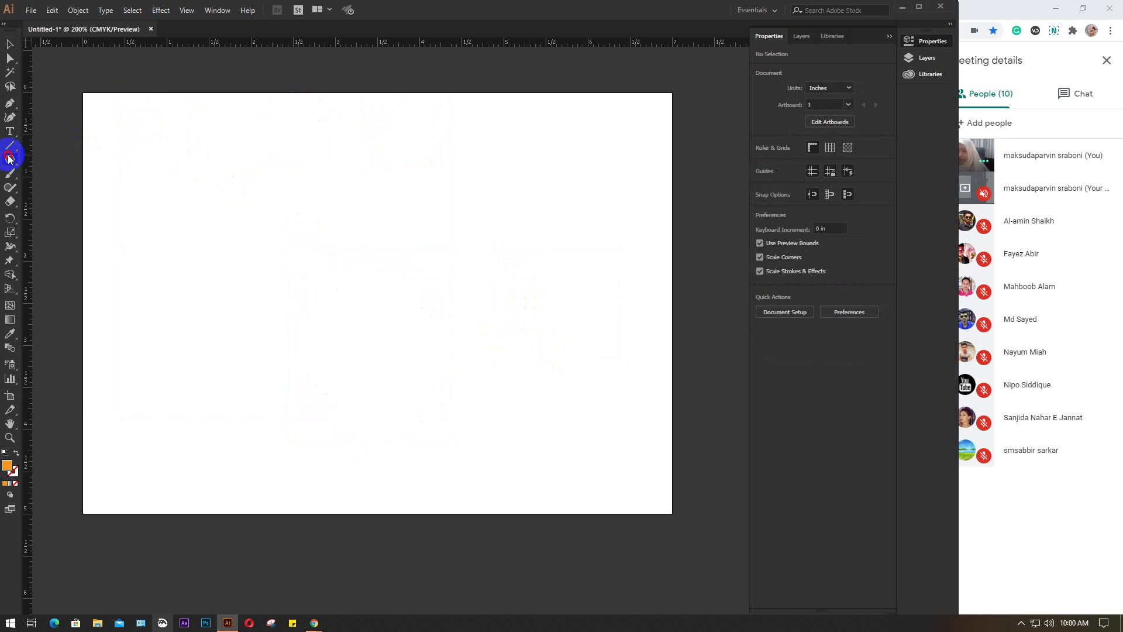
left_click(62, 216)
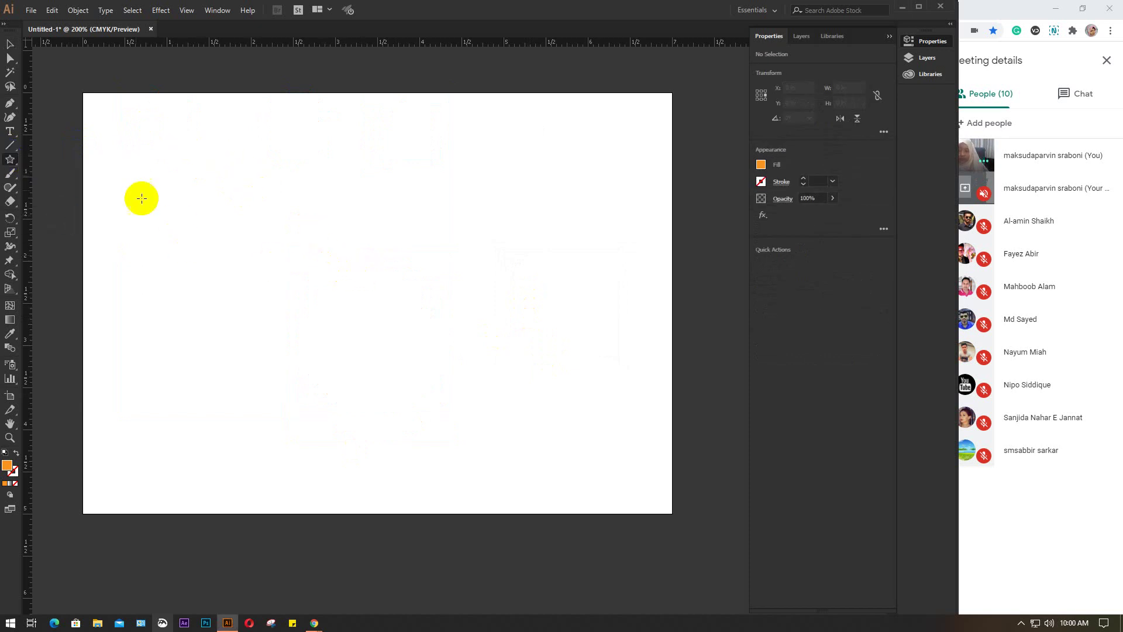
left_click_drag(135, 190, 171, 226)
left_click_drag(363, 216, 372, 156)
left_click_drag(534, 141, 559, 166)
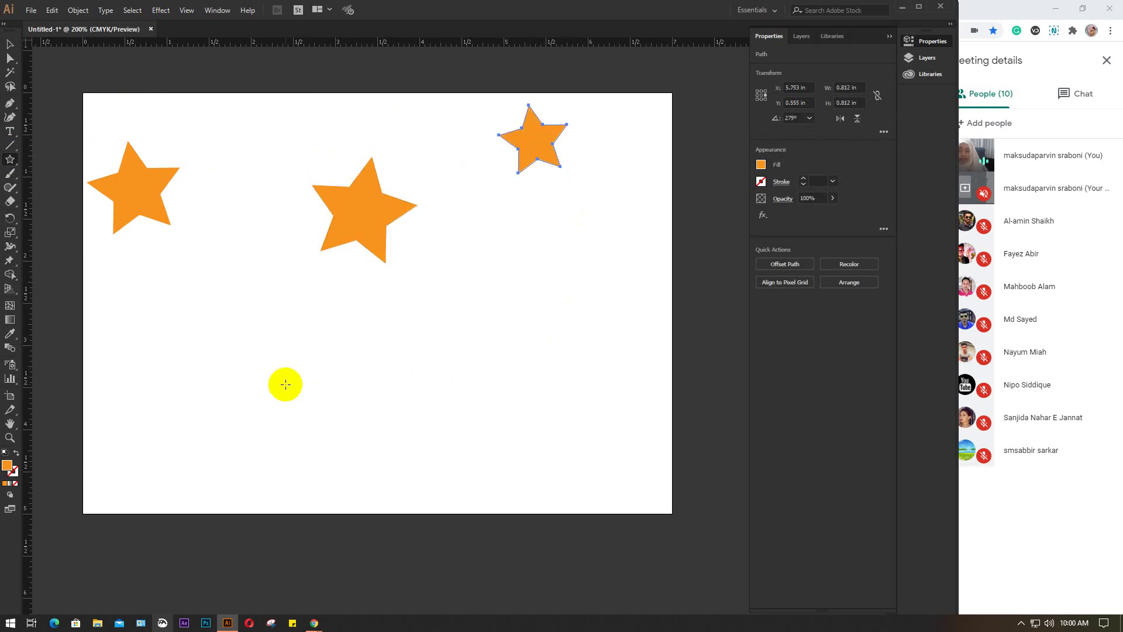
Start a new star by exact values in the artboard's lower area, with Radius 1 of 1 in and Radius 2 of 0.5 in
left_click(286, 385)
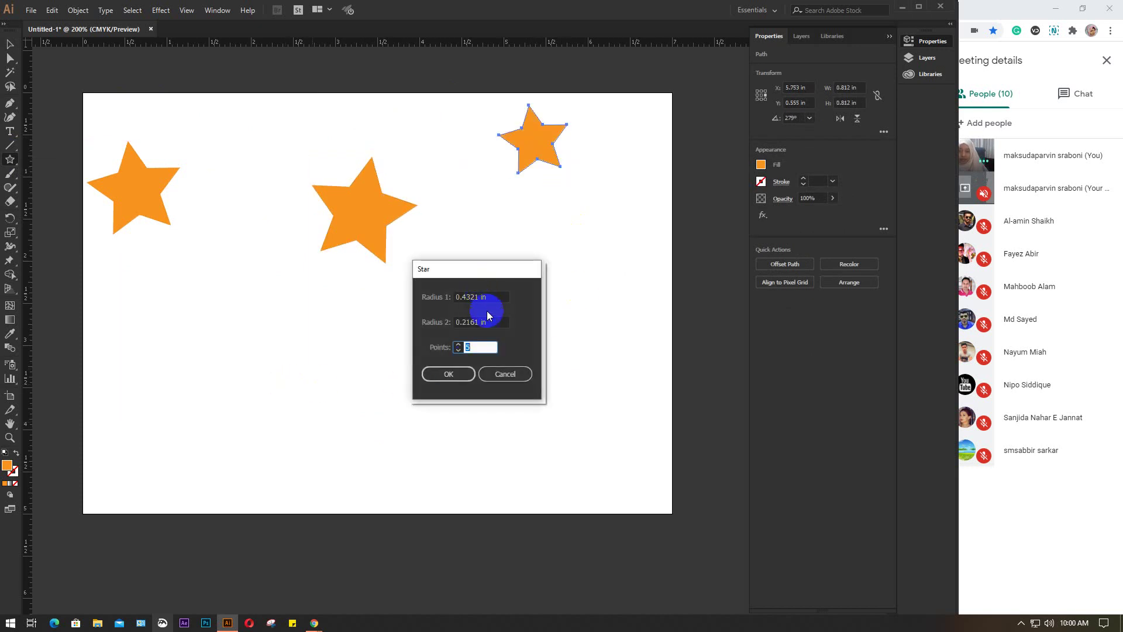
left_click(364, 213)
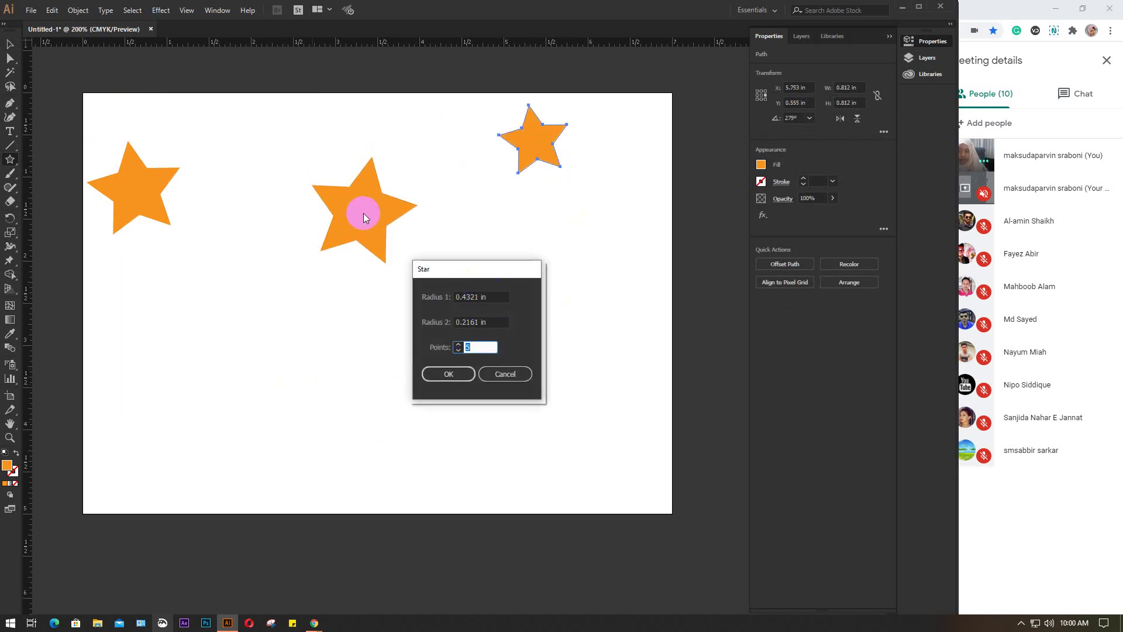
left_click(514, 153)
left_click(347, 203)
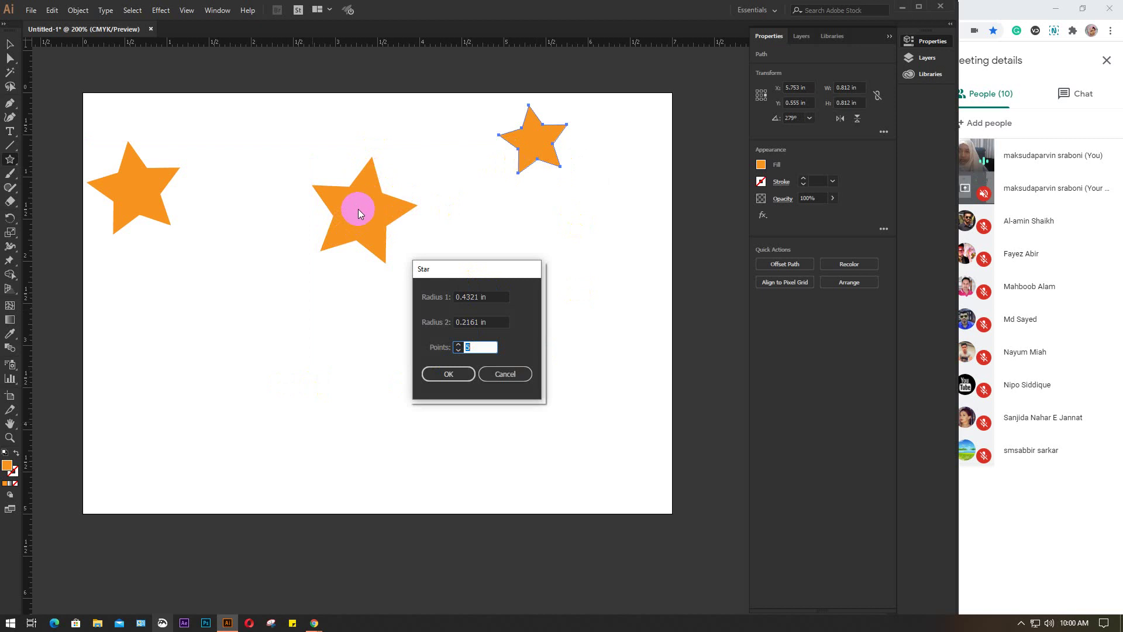
left_click(367, 163)
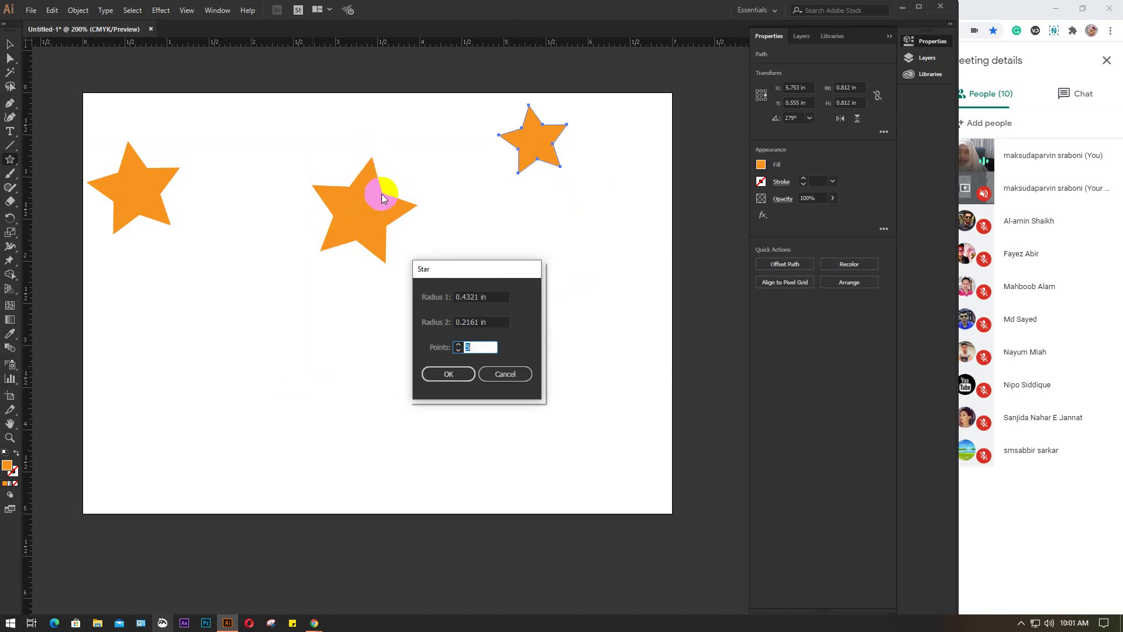
left_click(485, 296)
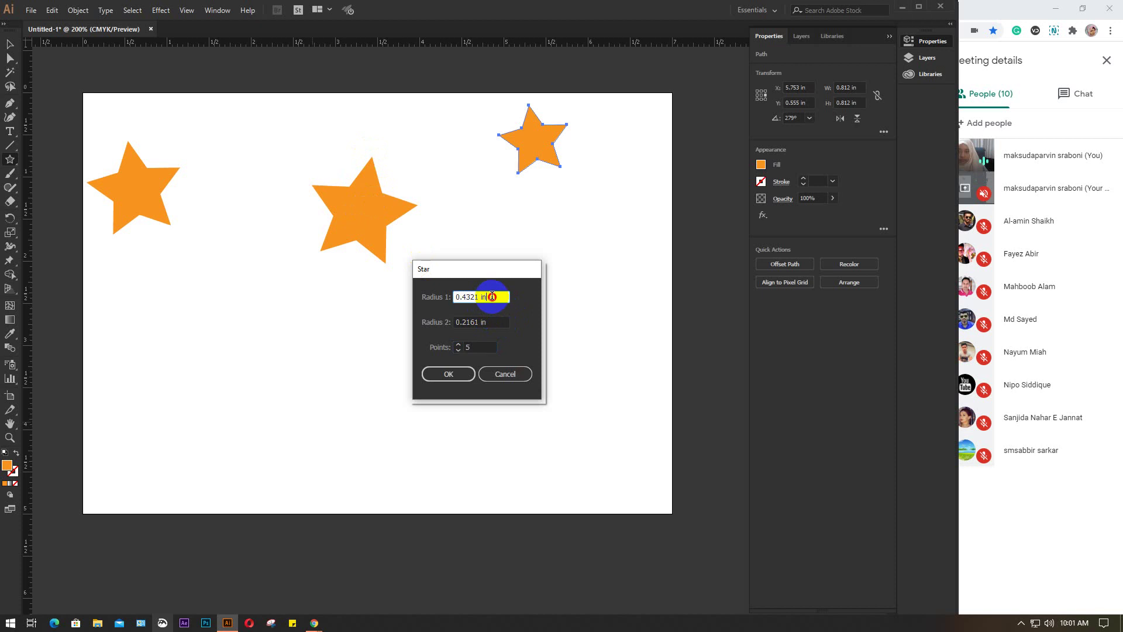
type("1")
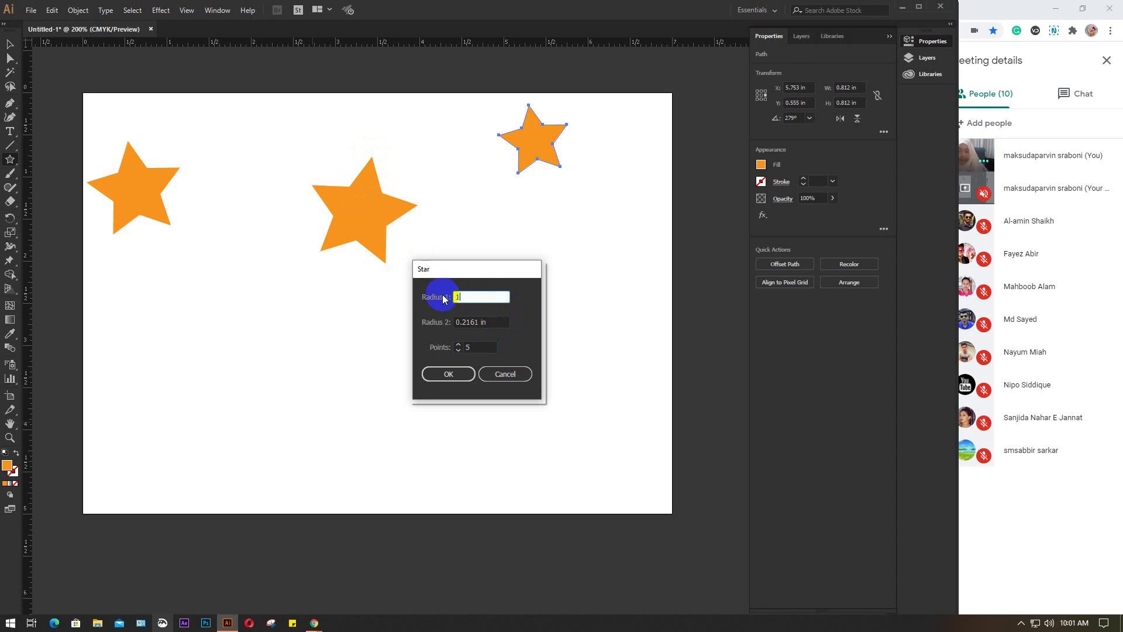
left_click(494, 321)
left_click_drag(494, 321, 424, 333)
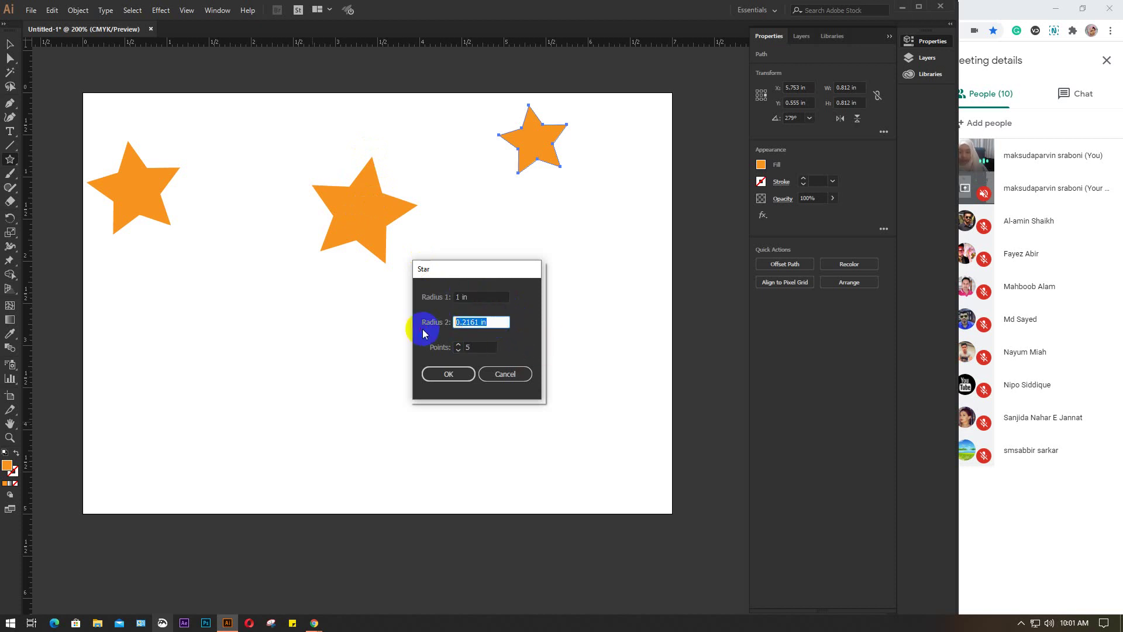
type("0.")
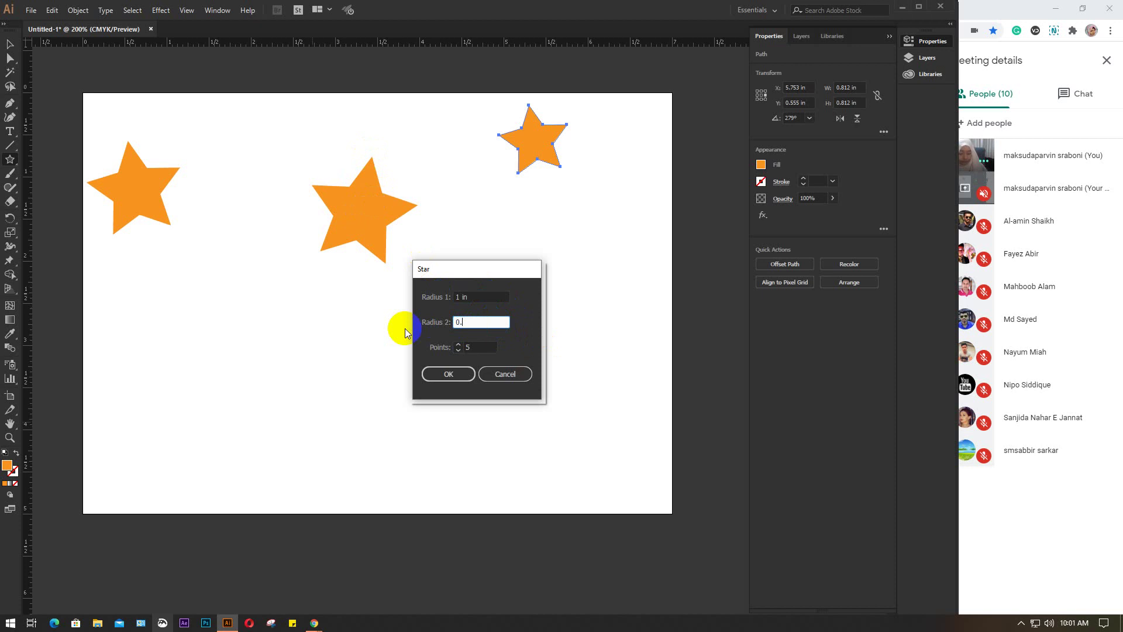
type("5")
Set the new star's number of points to 7 and create it
left_click(478, 348)
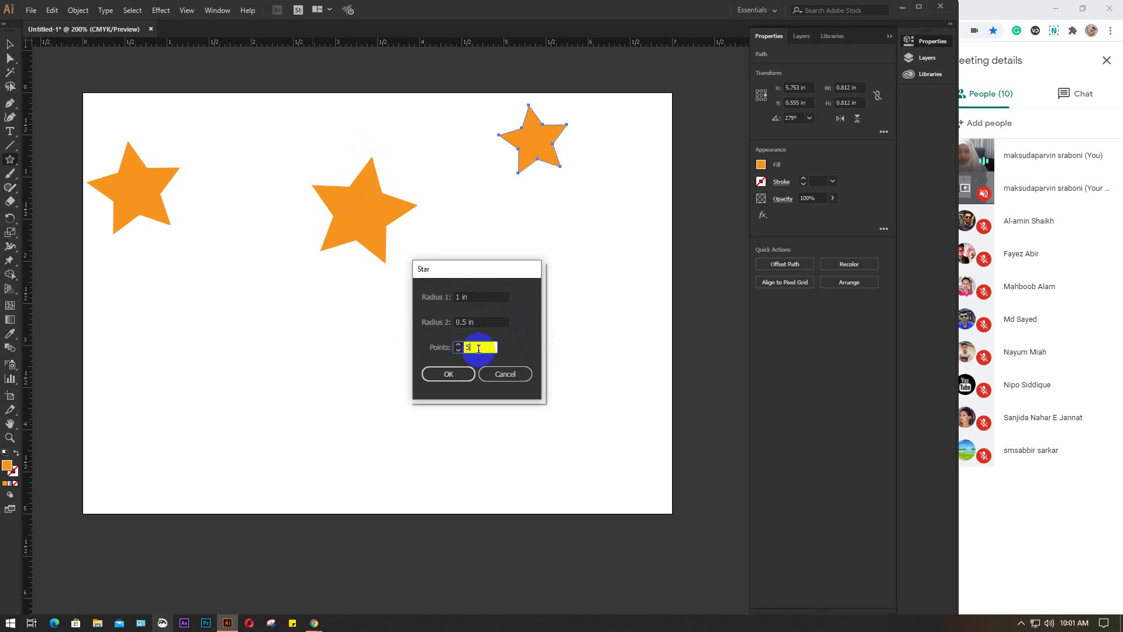
left_click_drag(477, 349, 454, 356)
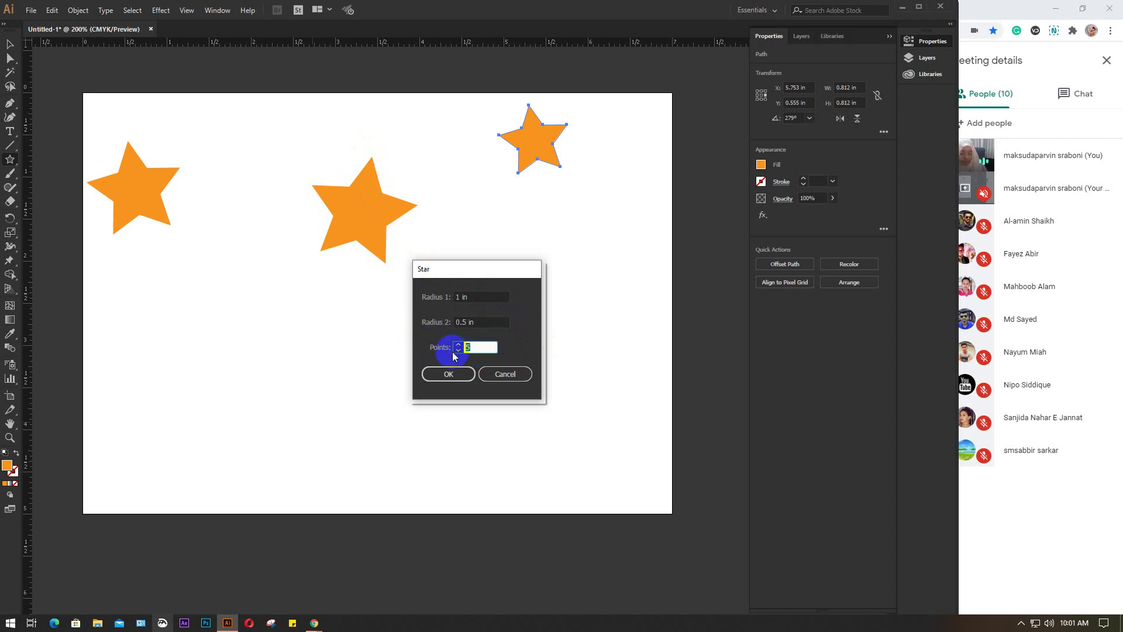
type("7")
left_click(443, 381)
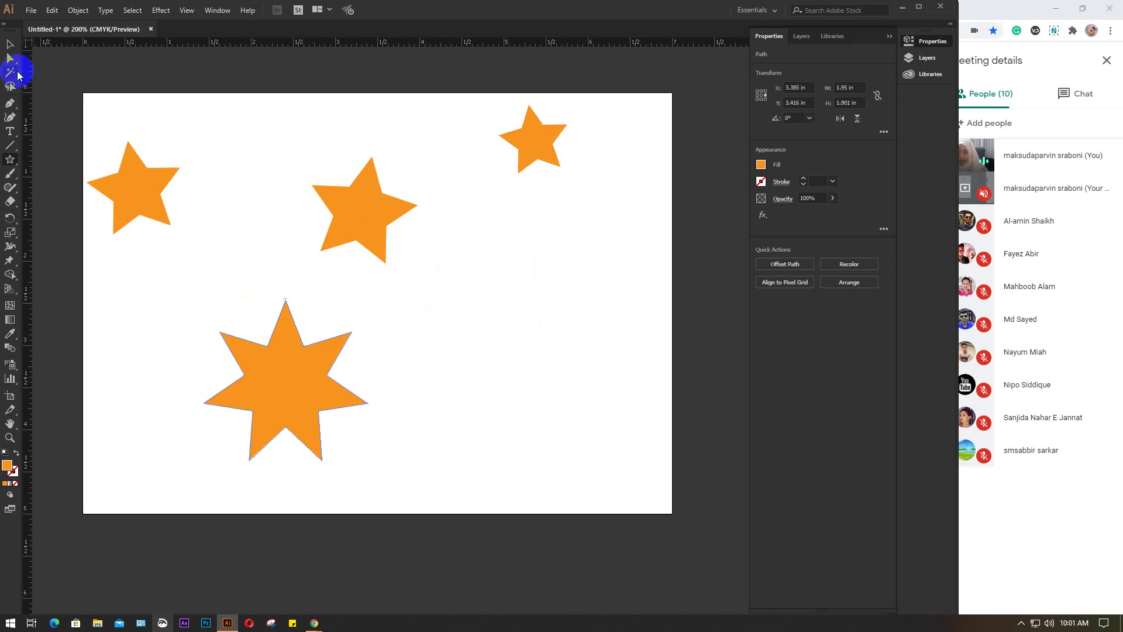
Draw a nearly vertical line about 1 in long from the seven-pointed star's centre to its top point
left_click(10, 145)
left_click_drag(301, 388, 286, 302)
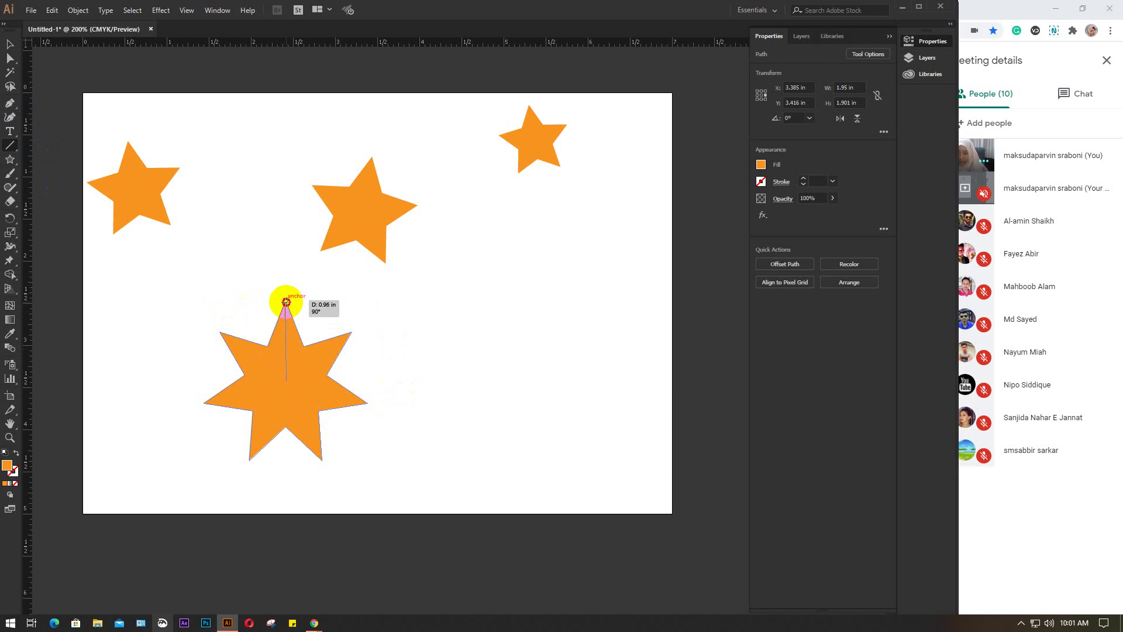
left_click_drag(286, 302, 286, 297)
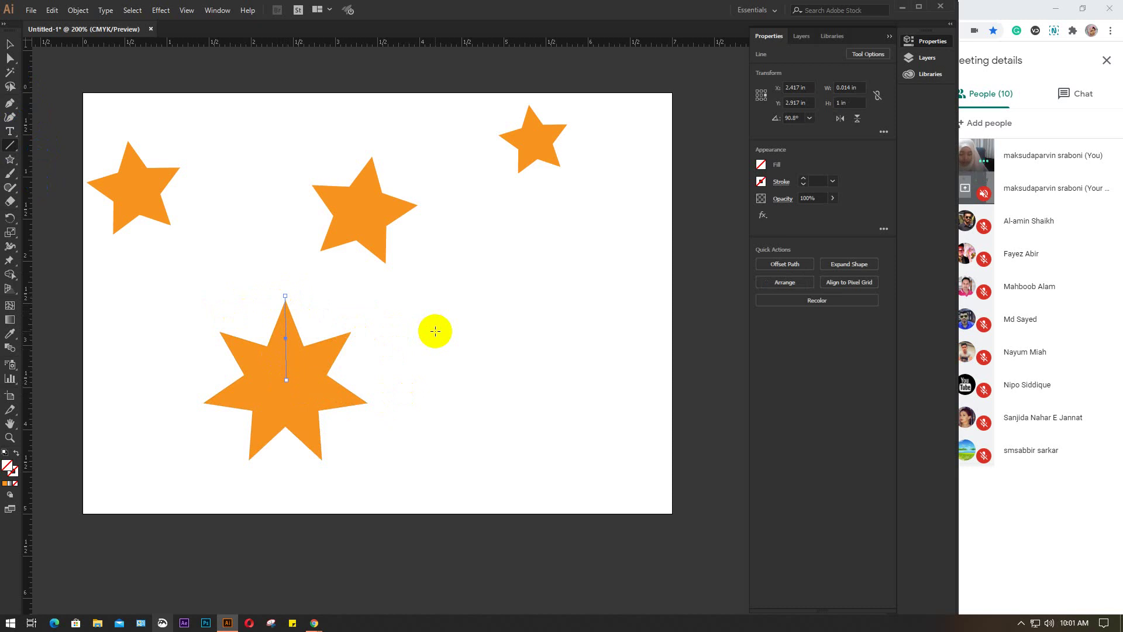
Shift the vertical line slightly right and down on the seven-pointed star and give it a black 1 pt stroke
key("Right")
left_click_drag(296, 371, 295, 381)
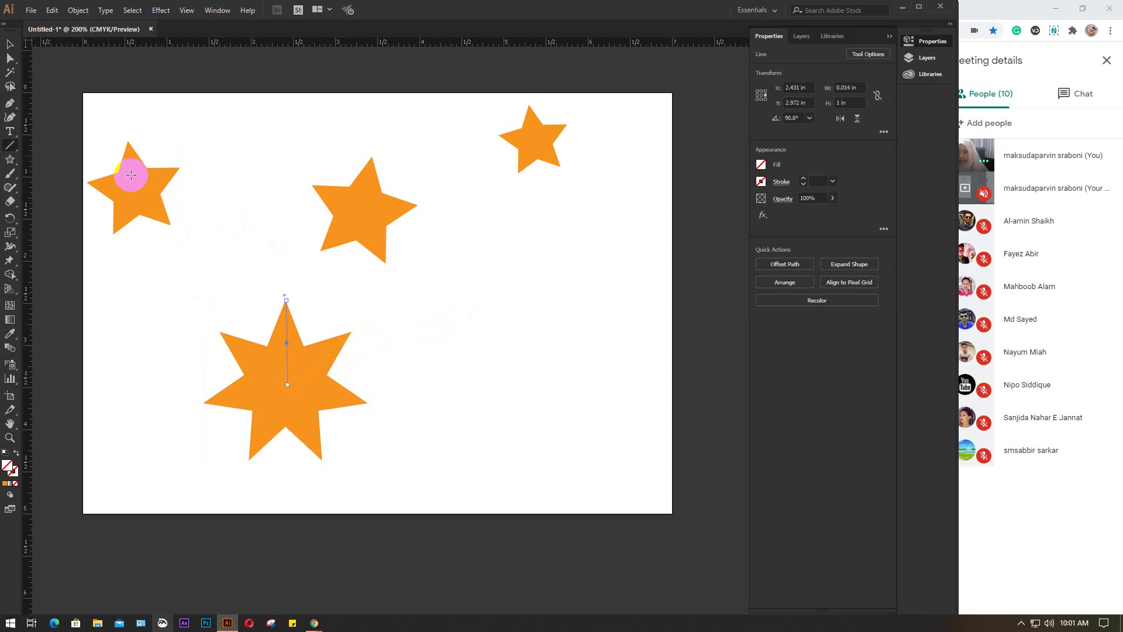
left_click(10, 45)
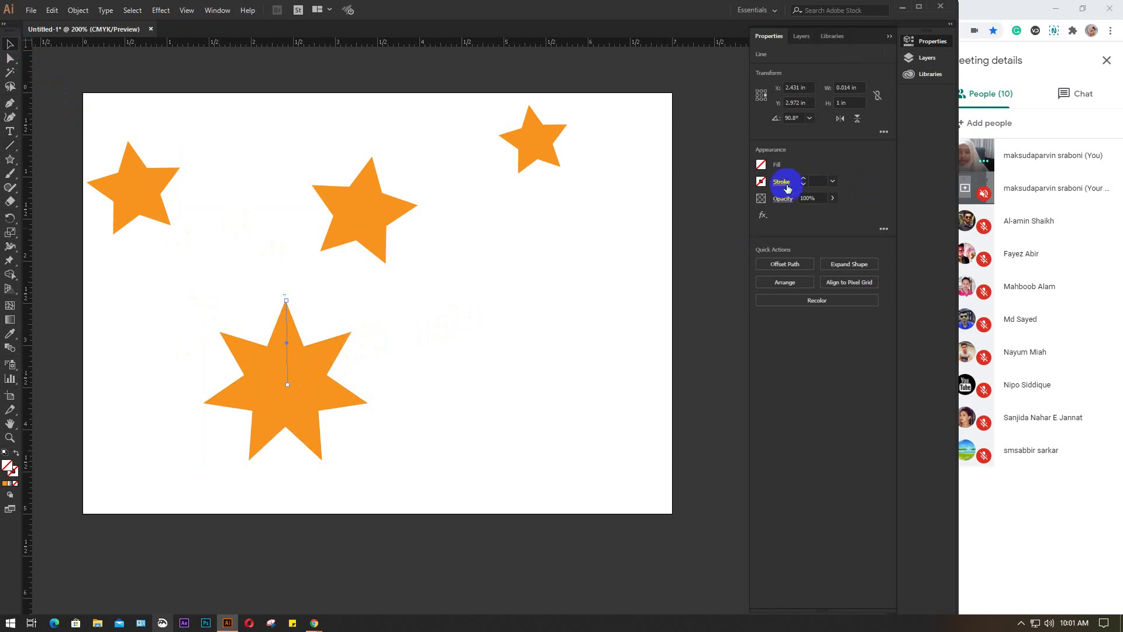
left_click(14, 483)
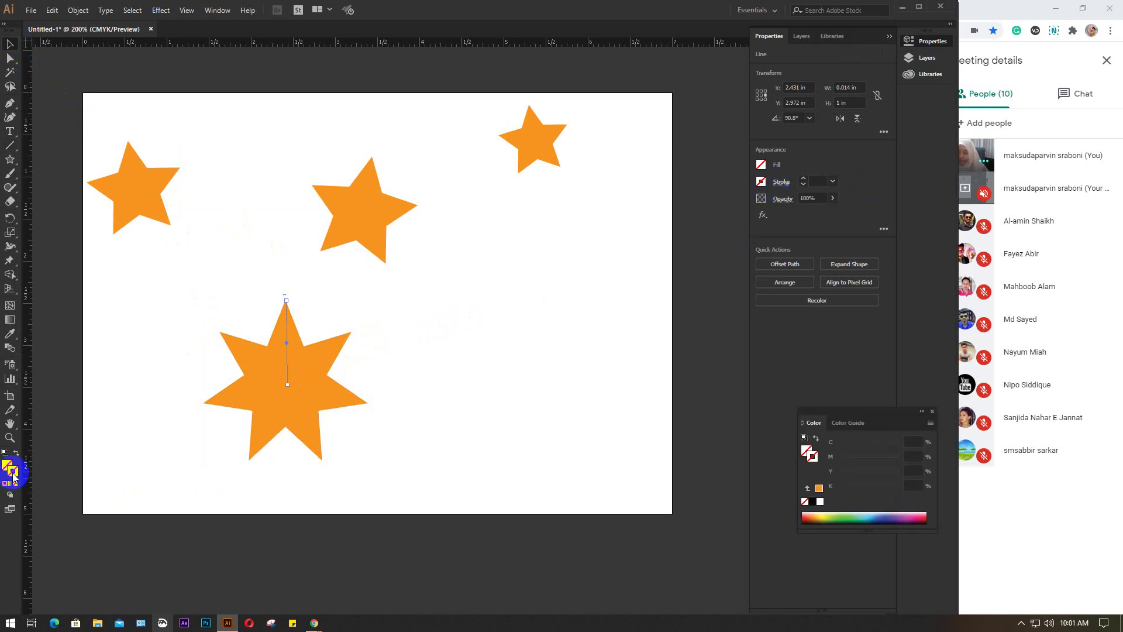
left_click(810, 504)
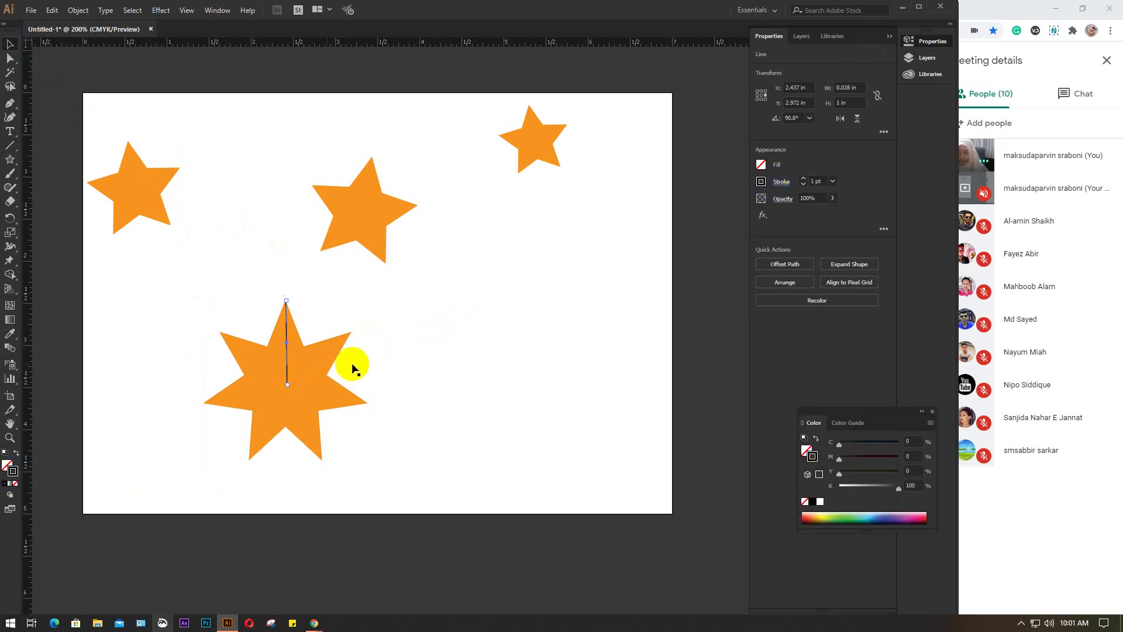
Draw a line about 0.49 in long from the inner notch beside the star's top point to its centre, and deselect it
left_click(10, 144)
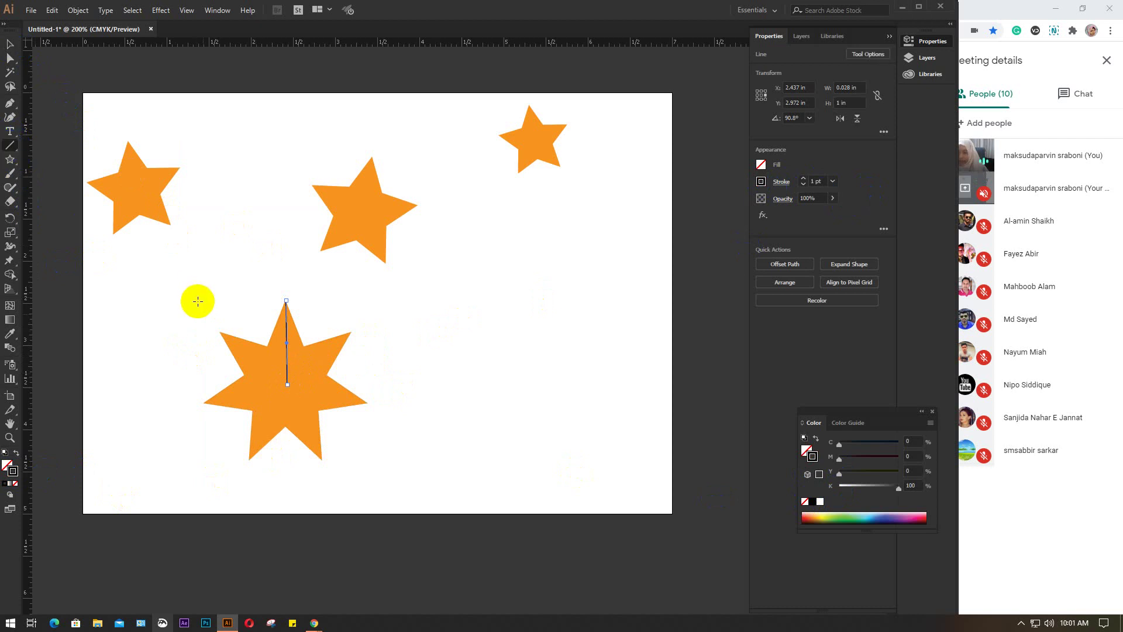
left_click_drag(303, 346, 288, 385)
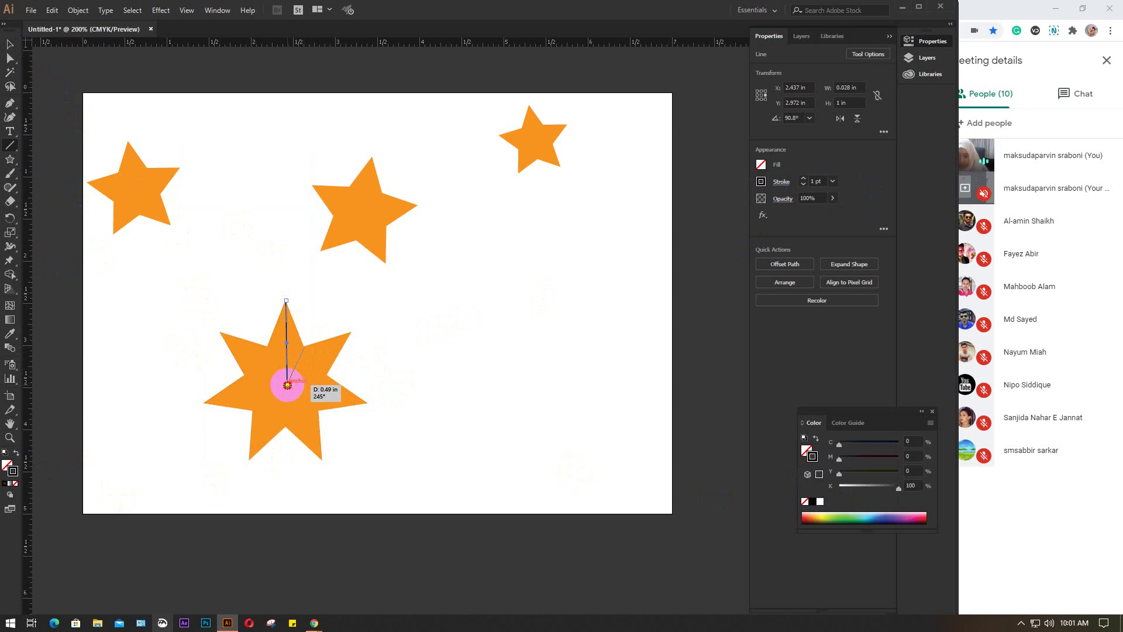
left_click_drag(287, 385, 287, 384)
left_click(9, 44)
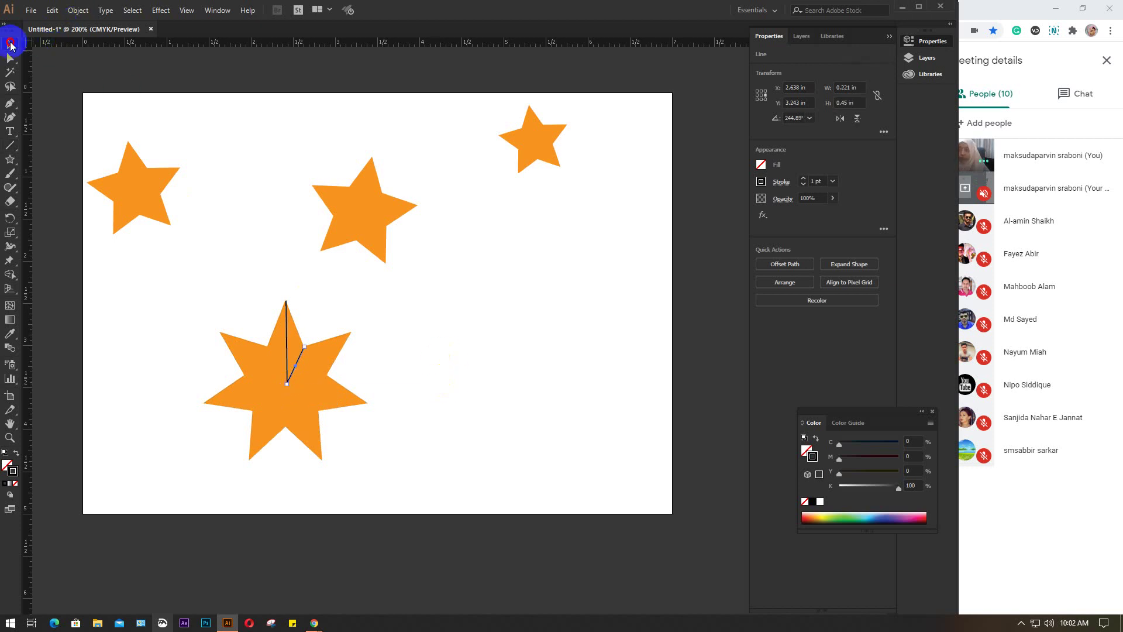
left_click(521, 353)
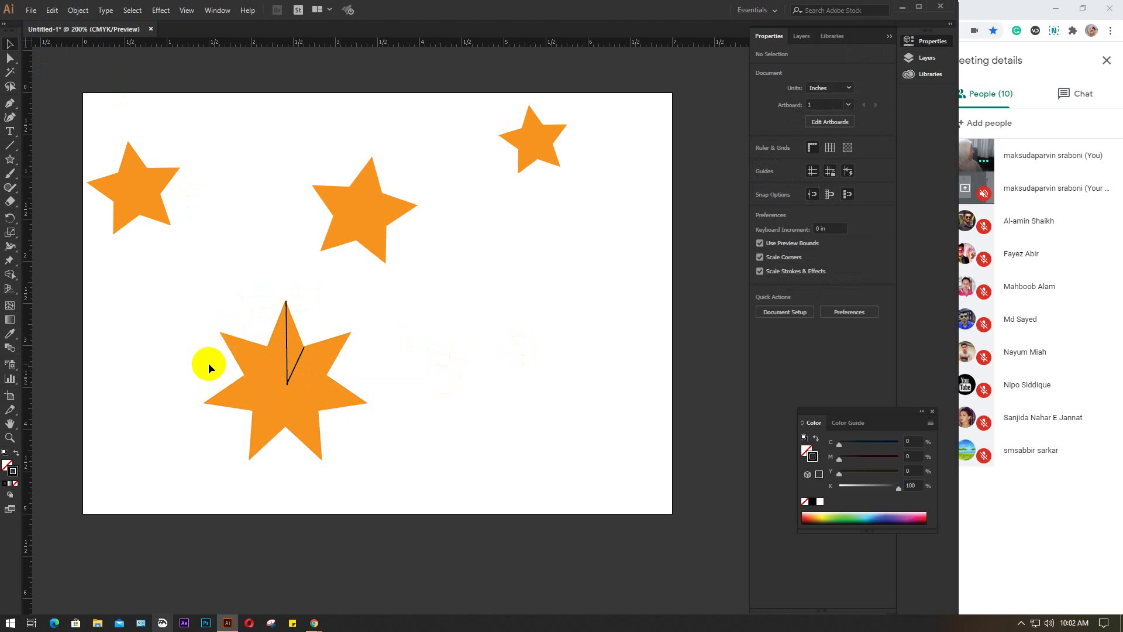
Delete all the stars and lines from the artboard and dismiss the floating color controls
left_click_drag(85, 112, 556, 494)
key("Delete")
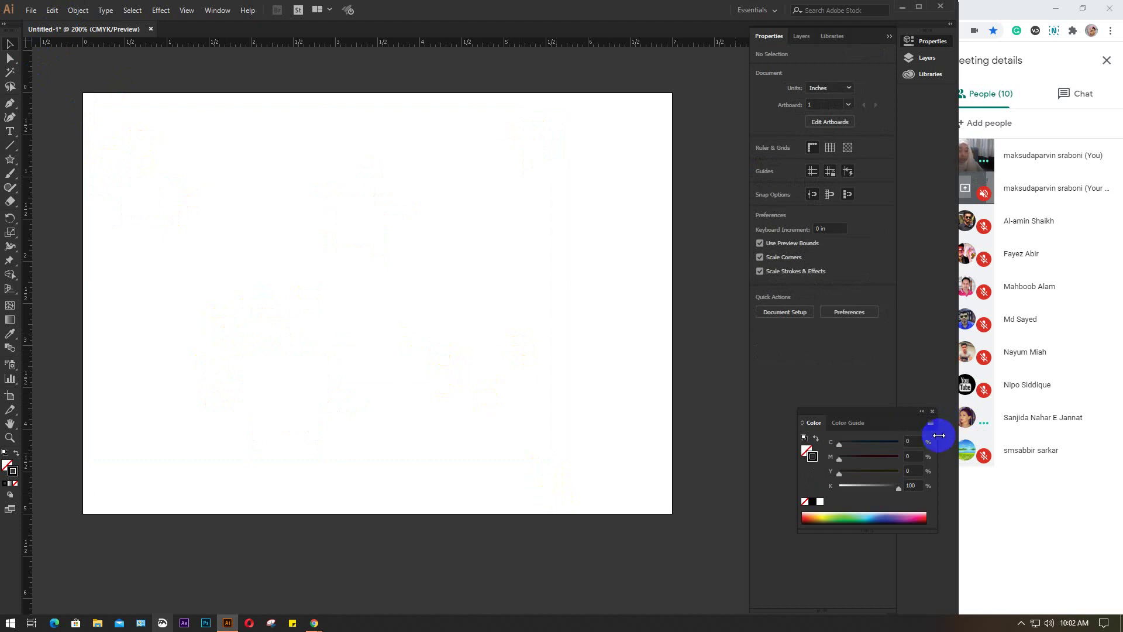
left_click(933, 412)
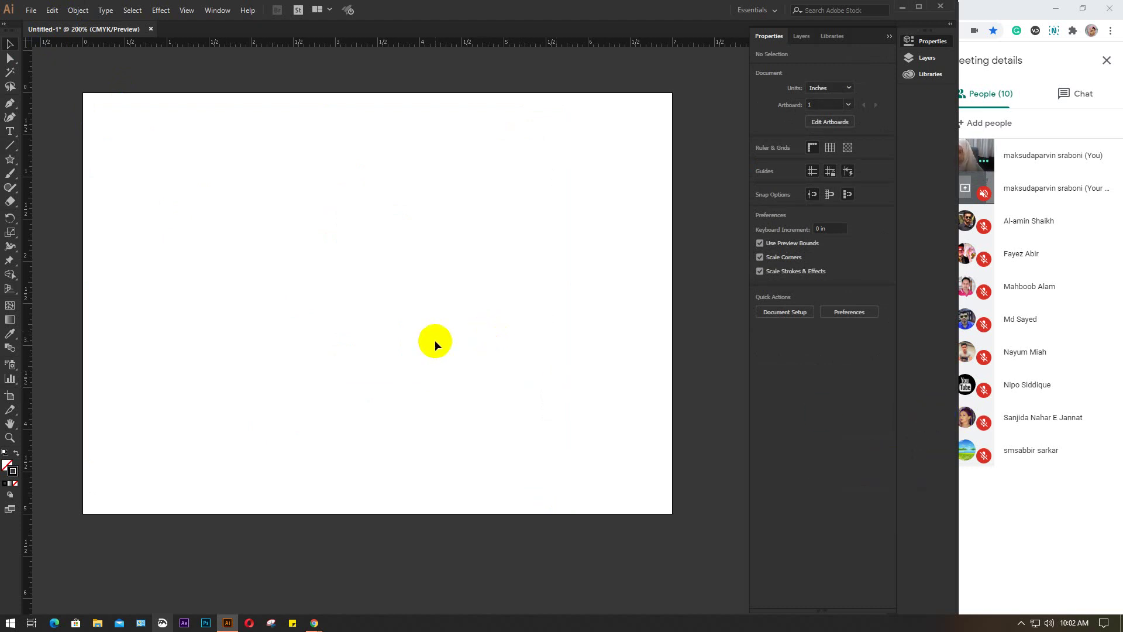
Draw a lens flare about 2.65 in wide in the artboard's left half, with its rings trailing toward the upper right
left_click(8, 160)
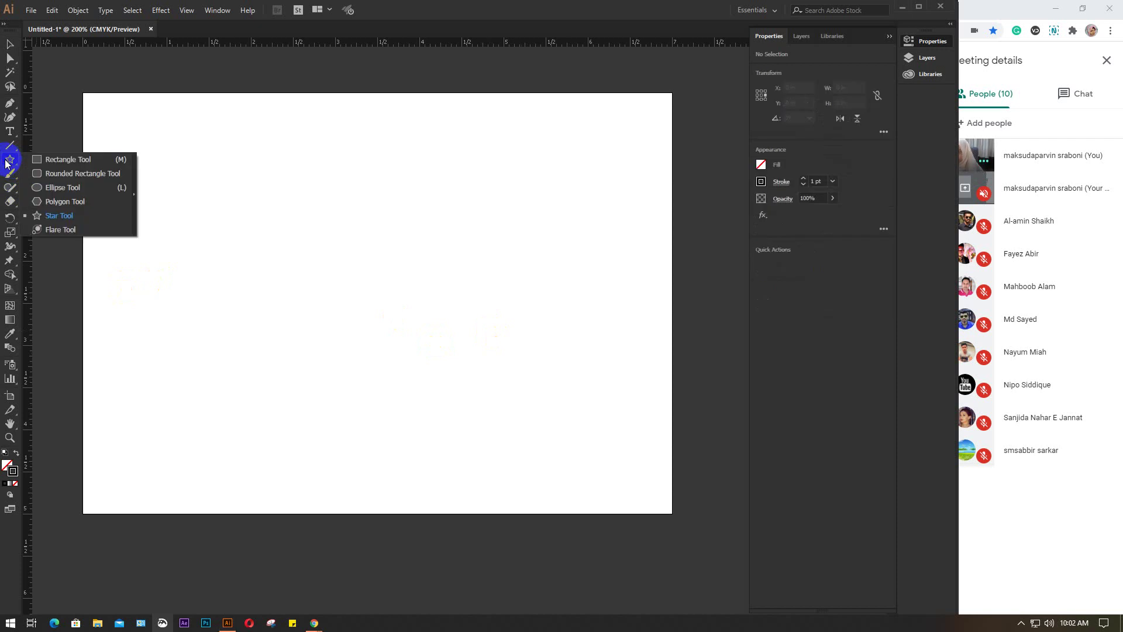
left_click(71, 230)
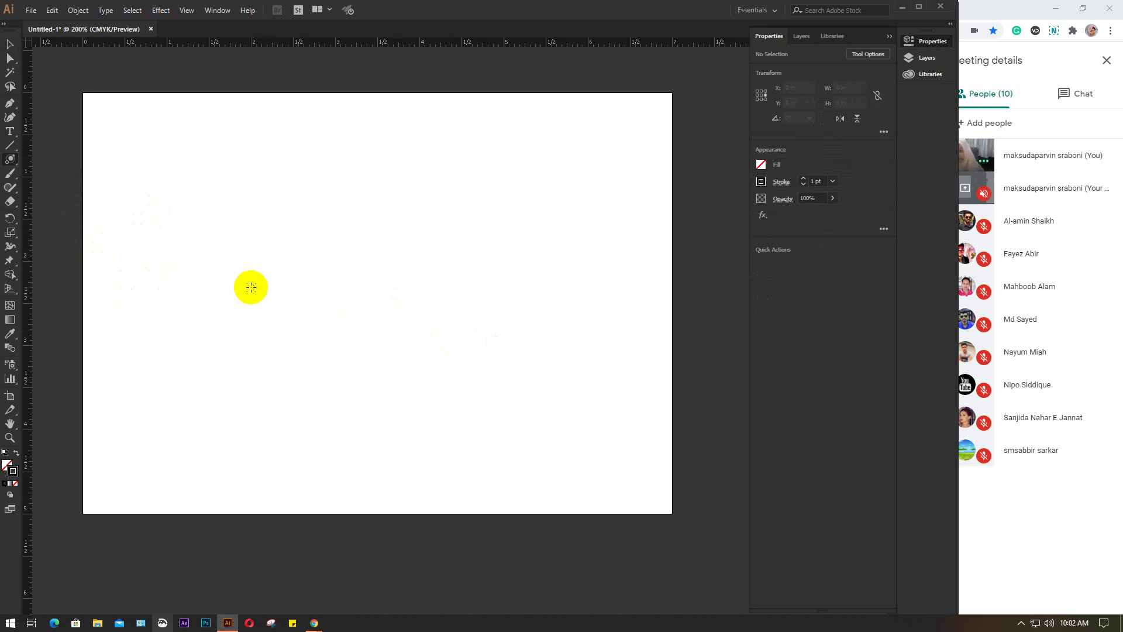
left_click_drag(251, 288, 272, 297)
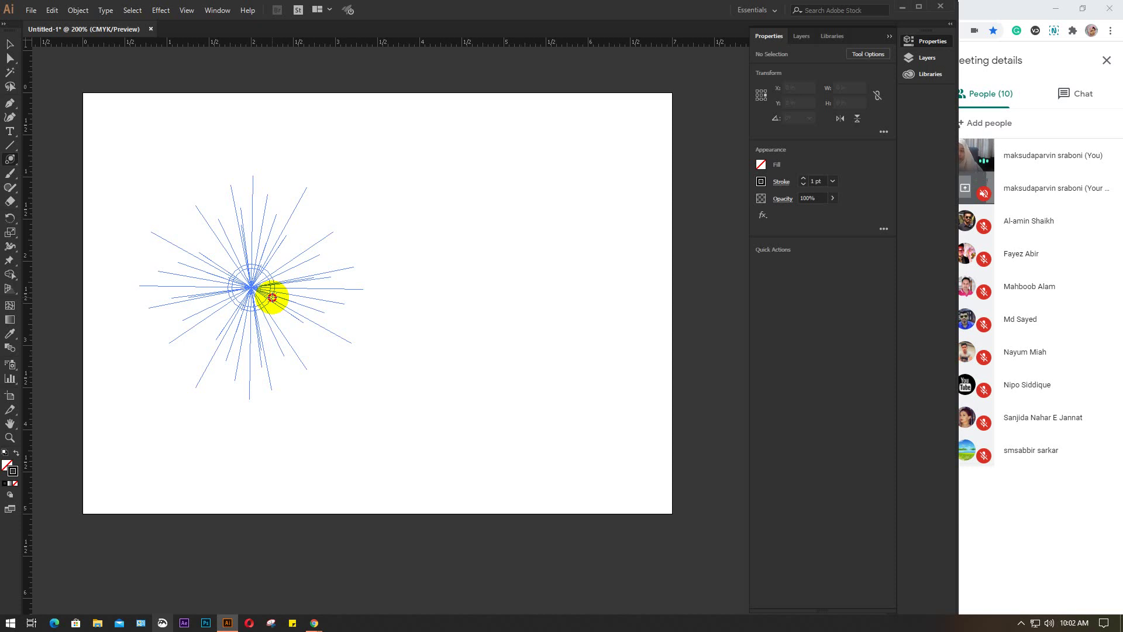
left_click_drag(272, 297, 283, 296)
left_click_drag(459, 200, 452, 207)
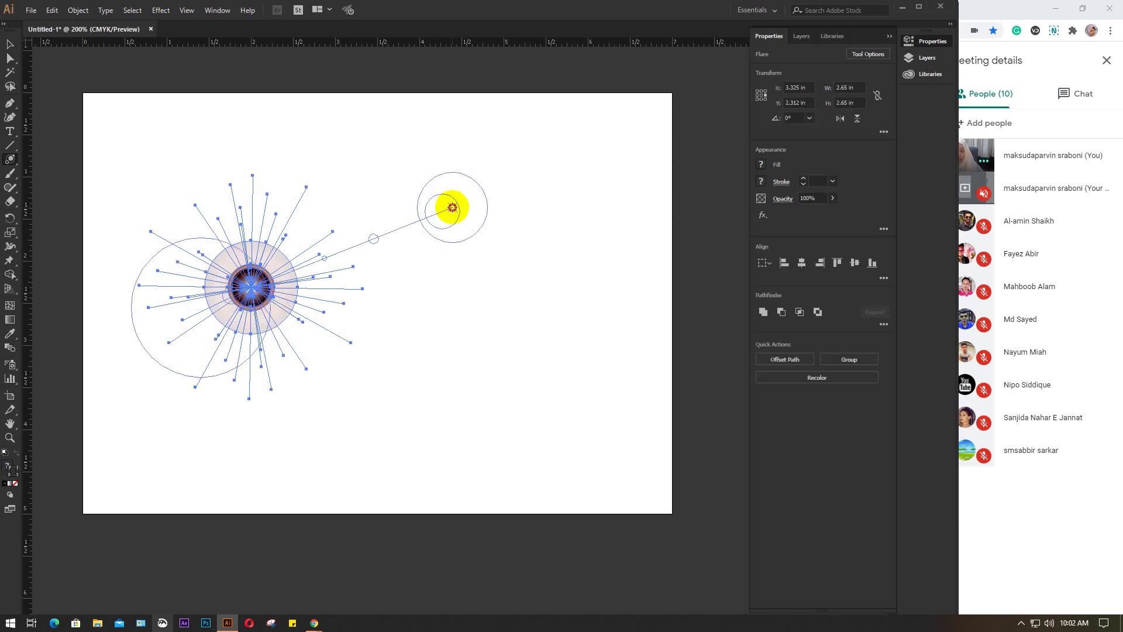
left_click_drag(617, 235, 619, 206)
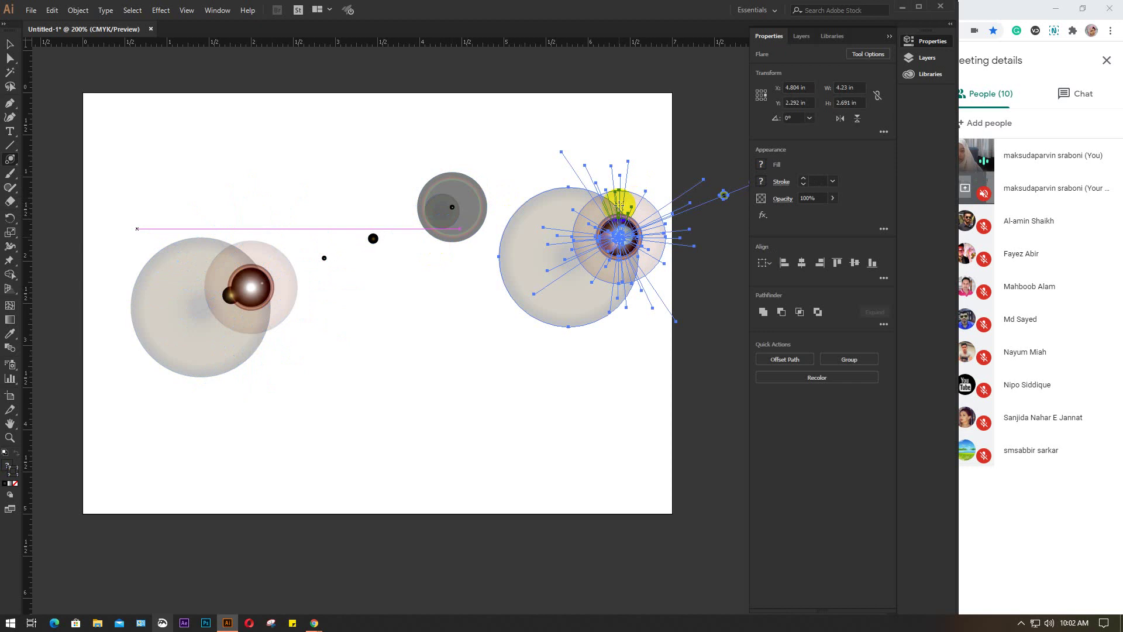
left_click(409, 458)
left_click(562, 434)
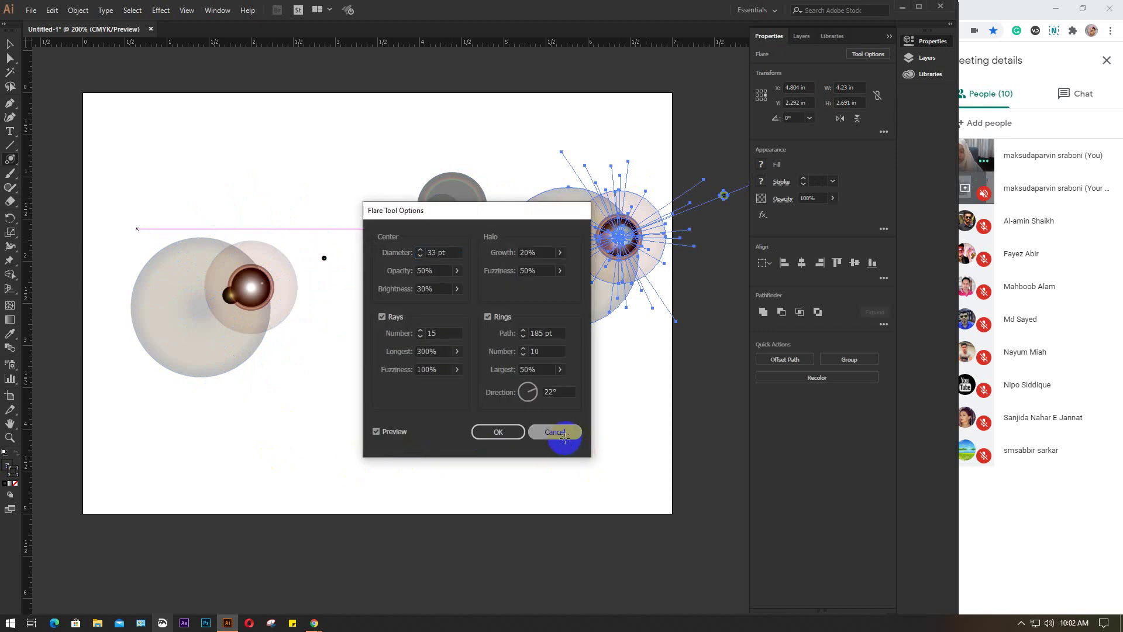
Draw a large flare at the artboard's lower-right corner with rings reaching the upper-left corner, and a flare about 2.43 in wide near the upper-right corner
left_click_drag(613, 488, 395, 386)
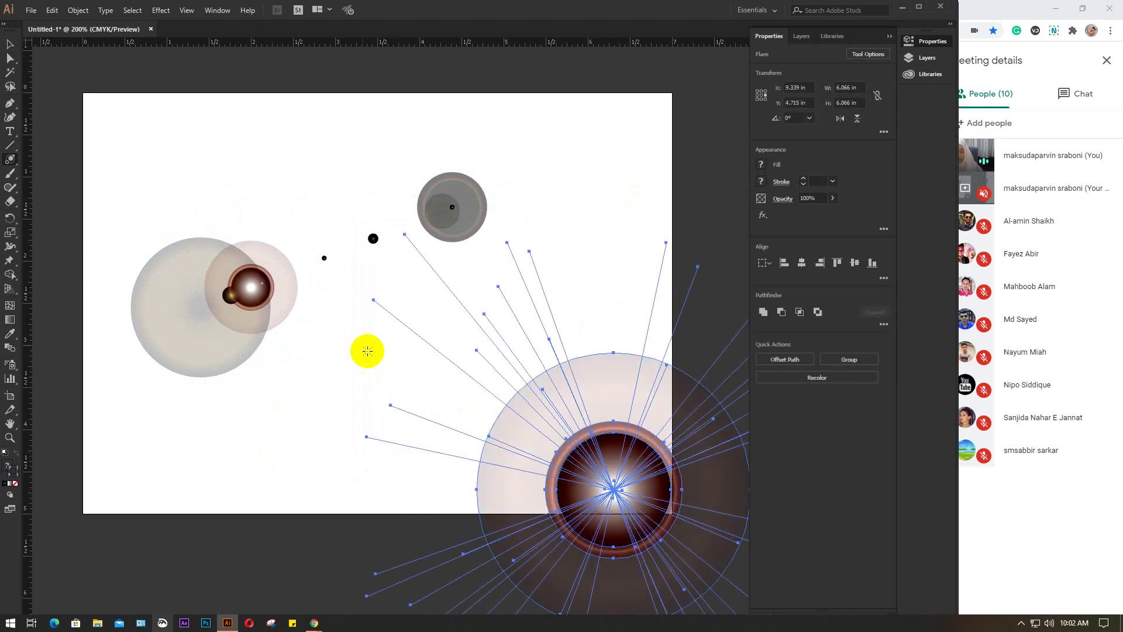
left_click_drag(100, 117, 111, 131)
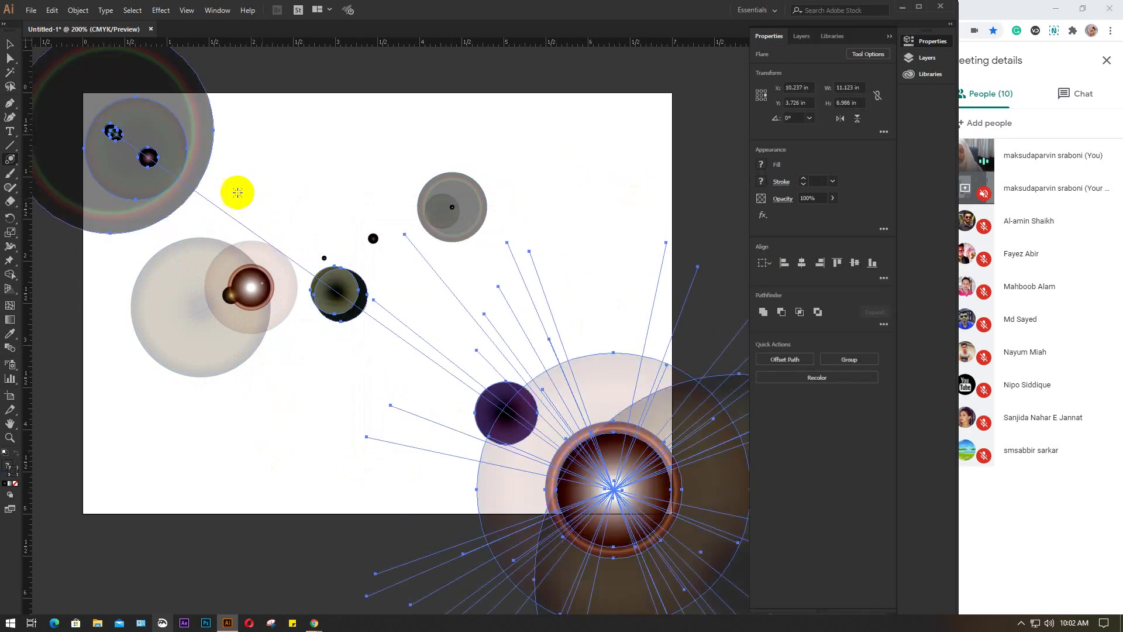
left_click(581, 173, "alt")
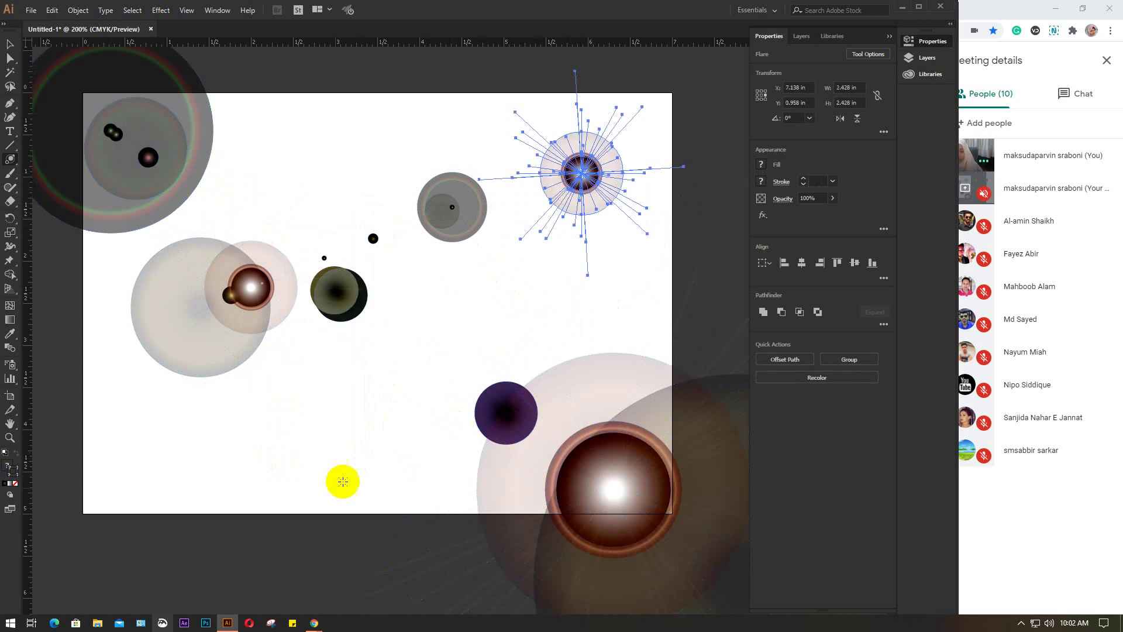
left_click(5, 46)
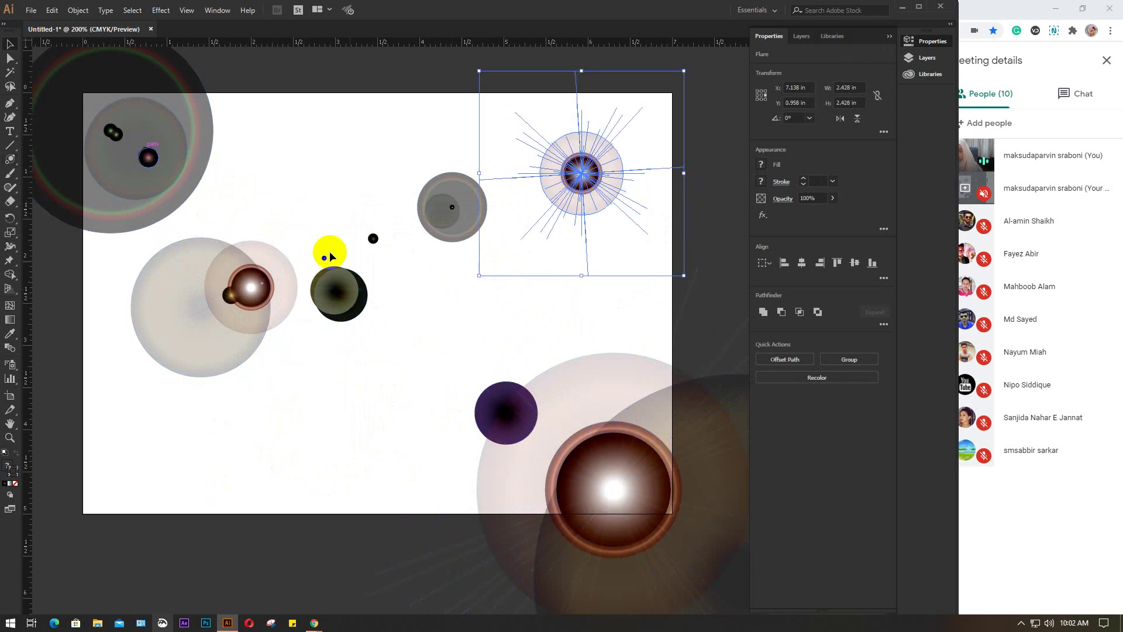
left_click(257, 387)
Set the opacity of all the flares to 60% and deselect them
scroll(258, 388, "down", 1)
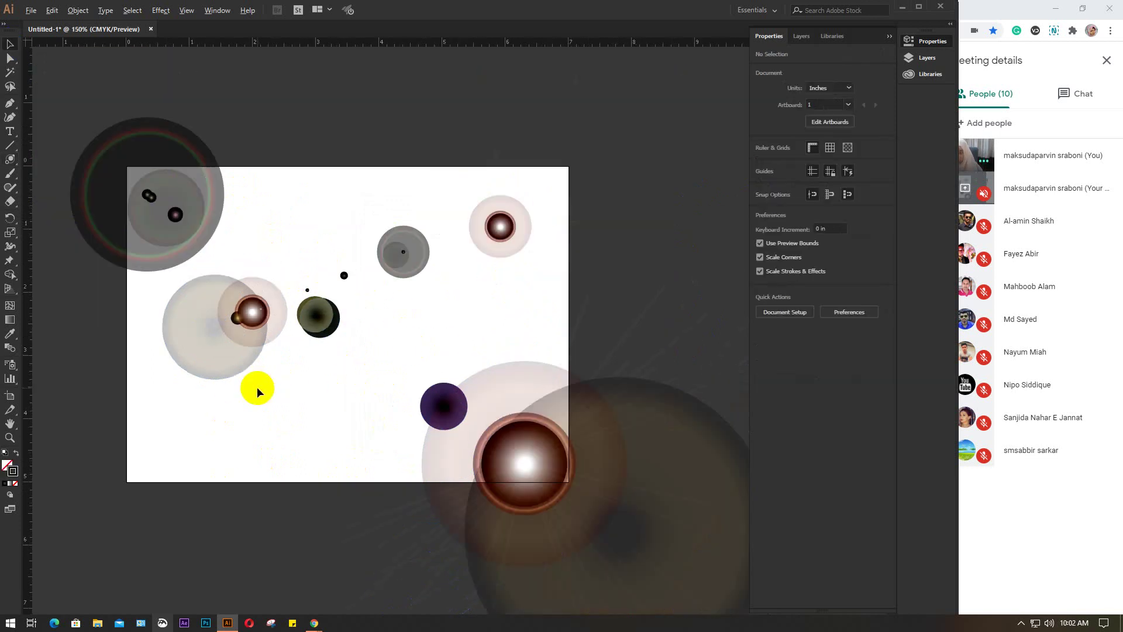
scroll(257, 387, "down", 1)
left_click_drag(118, 168, 509, 470)
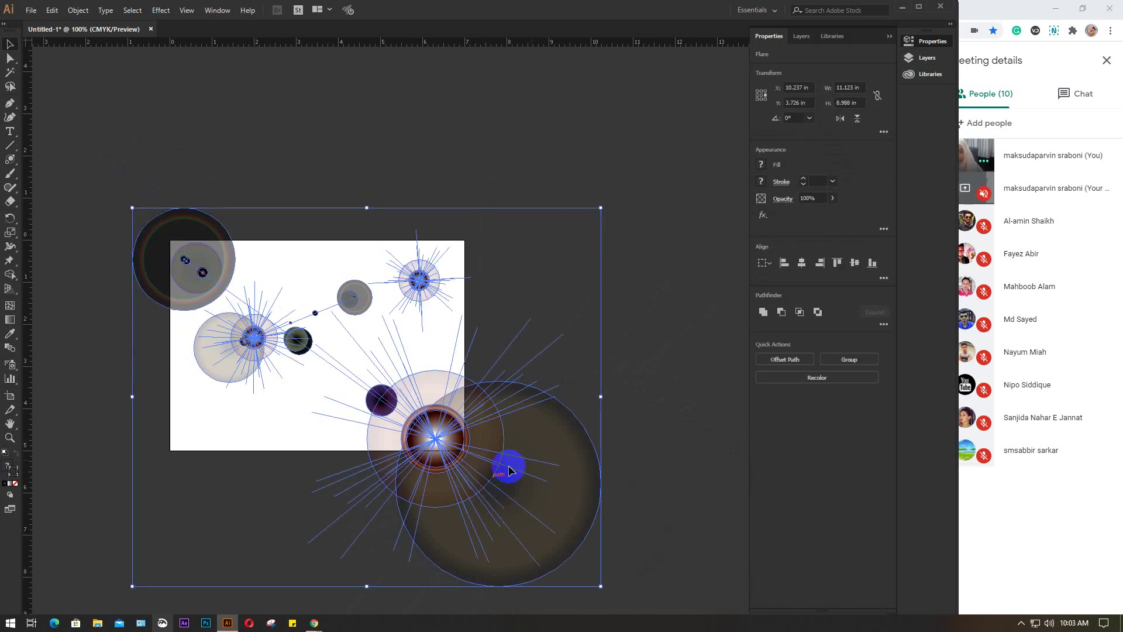
left_click(810, 199)
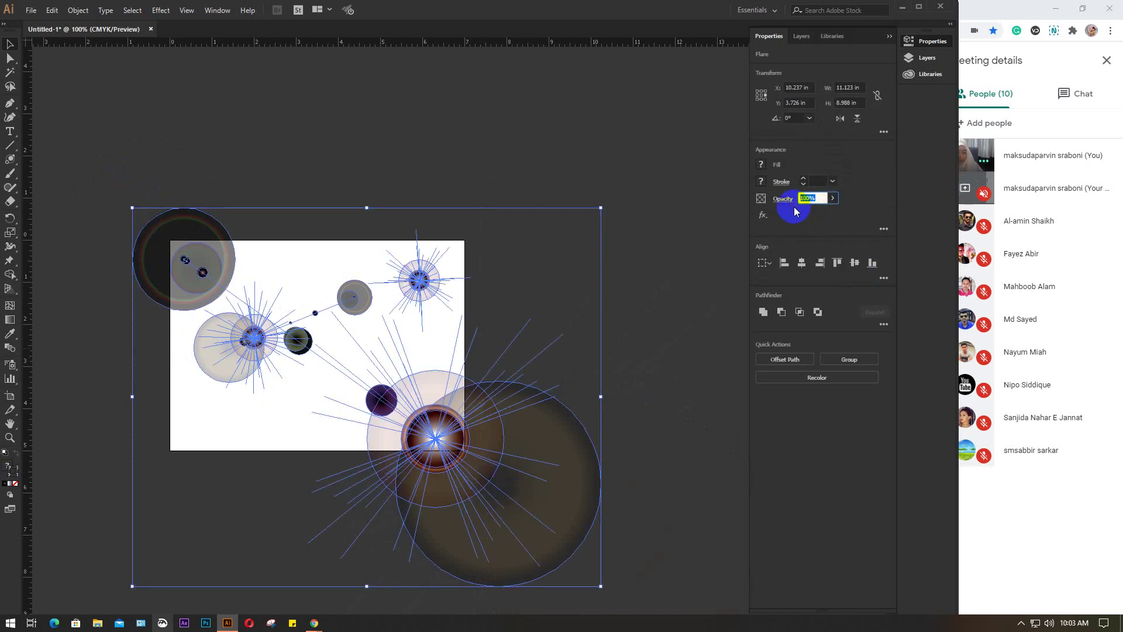
key("Return")
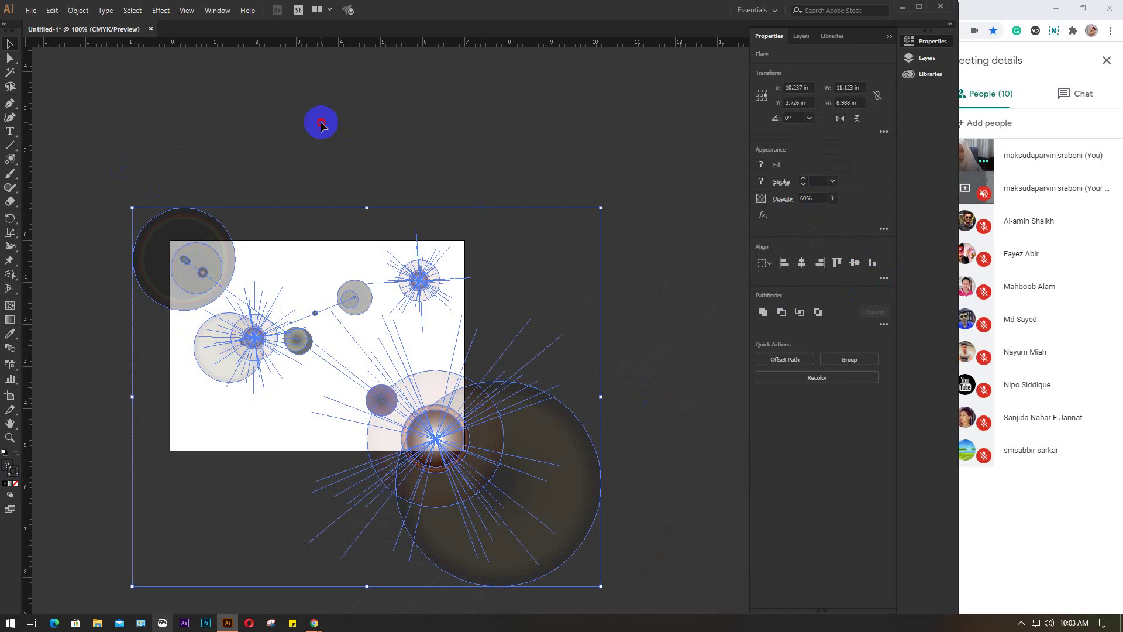
left_click(321, 124)
left_click(416, 303)
left_click(146, 191)
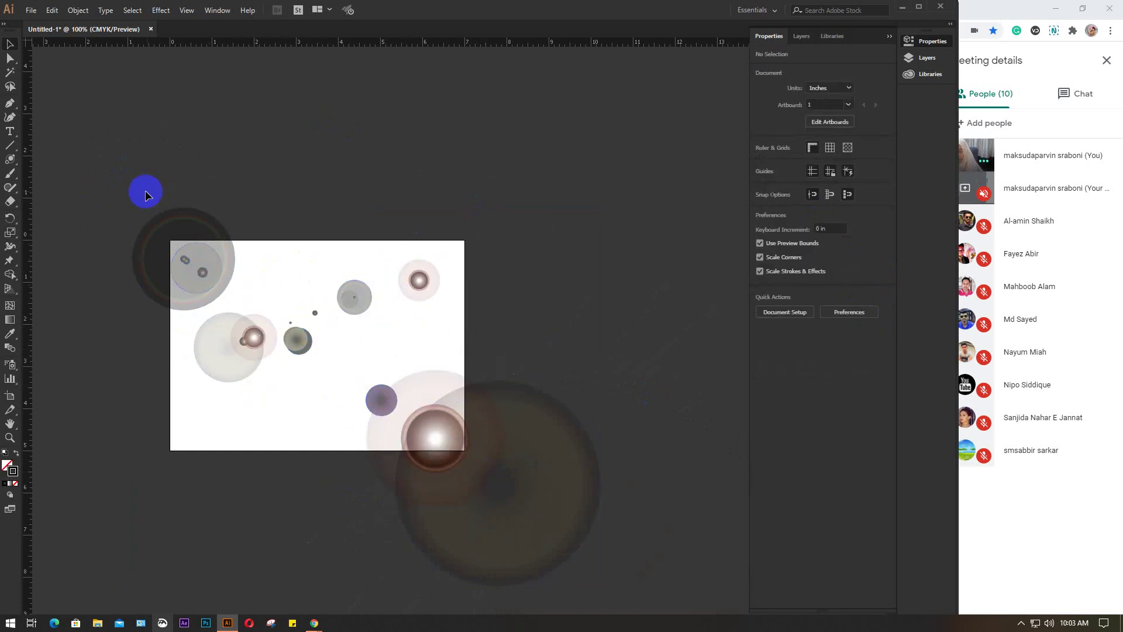
Review the center, halo, rays and rings options for a new flare beyond the artboard's upper-right corner, and cancel it
left_click(10, 158)
left_click(484, 220)
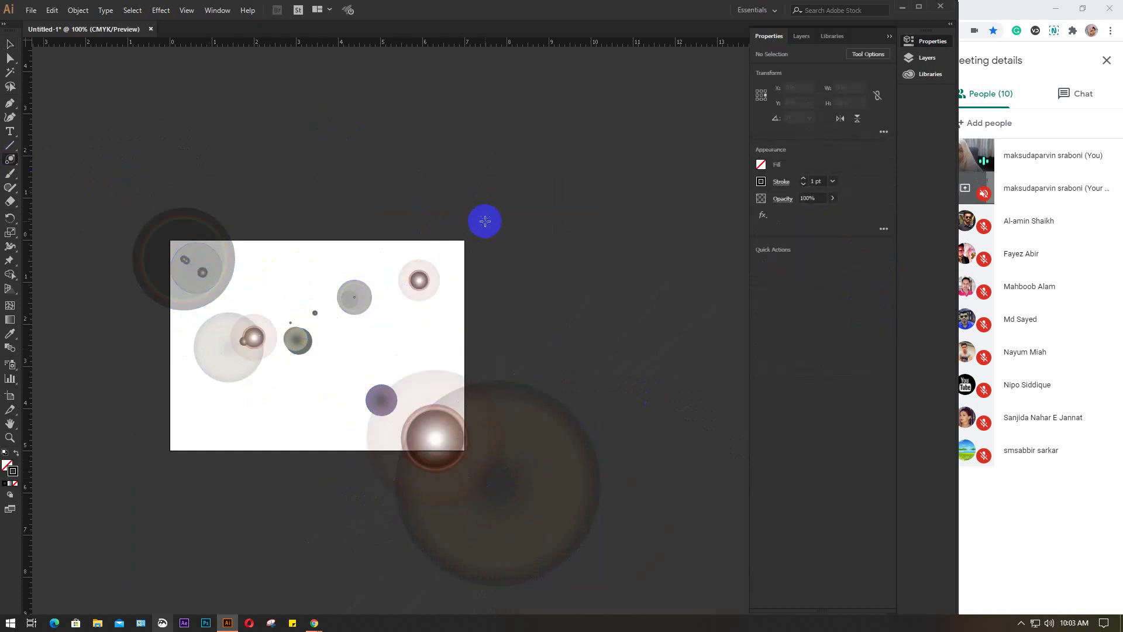
left_click(485, 223)
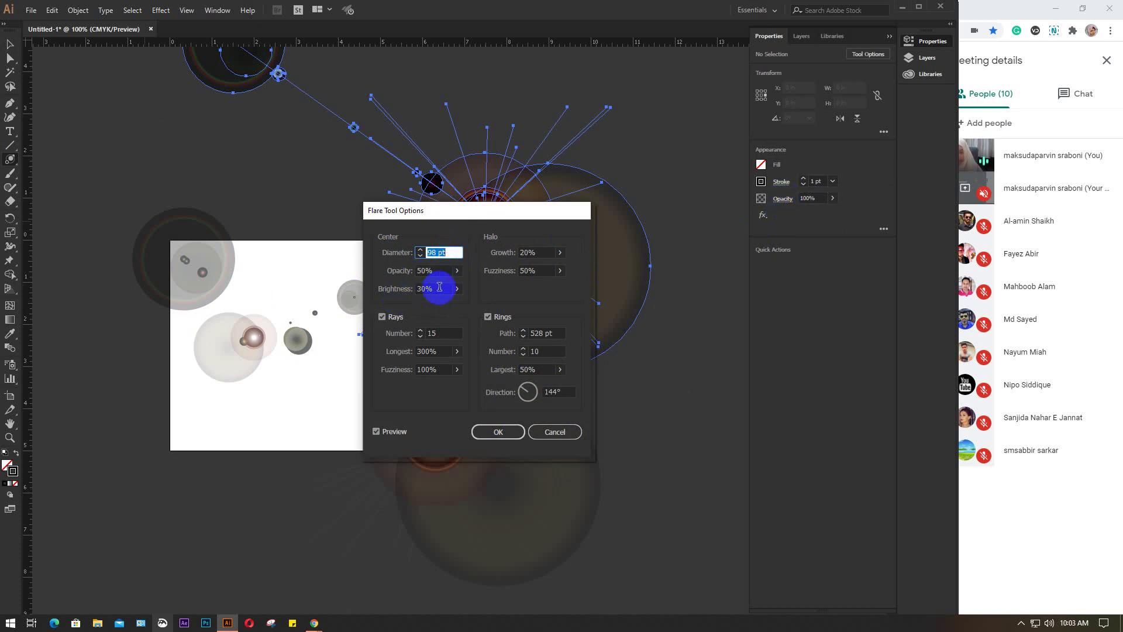
left_click(580, 210)
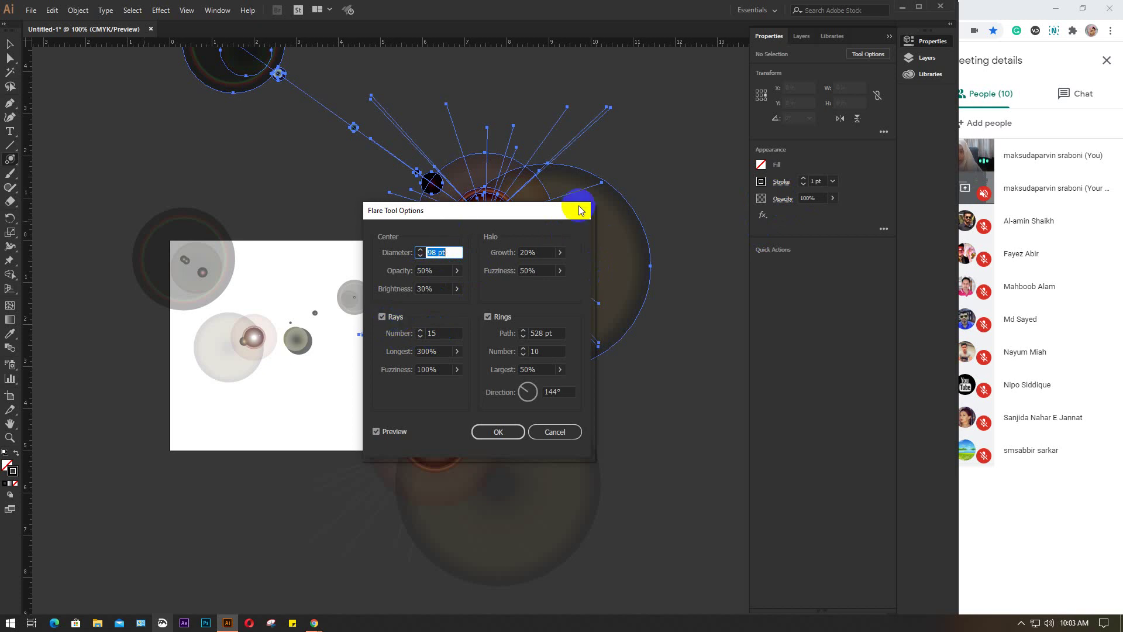
left_click(458, 271)
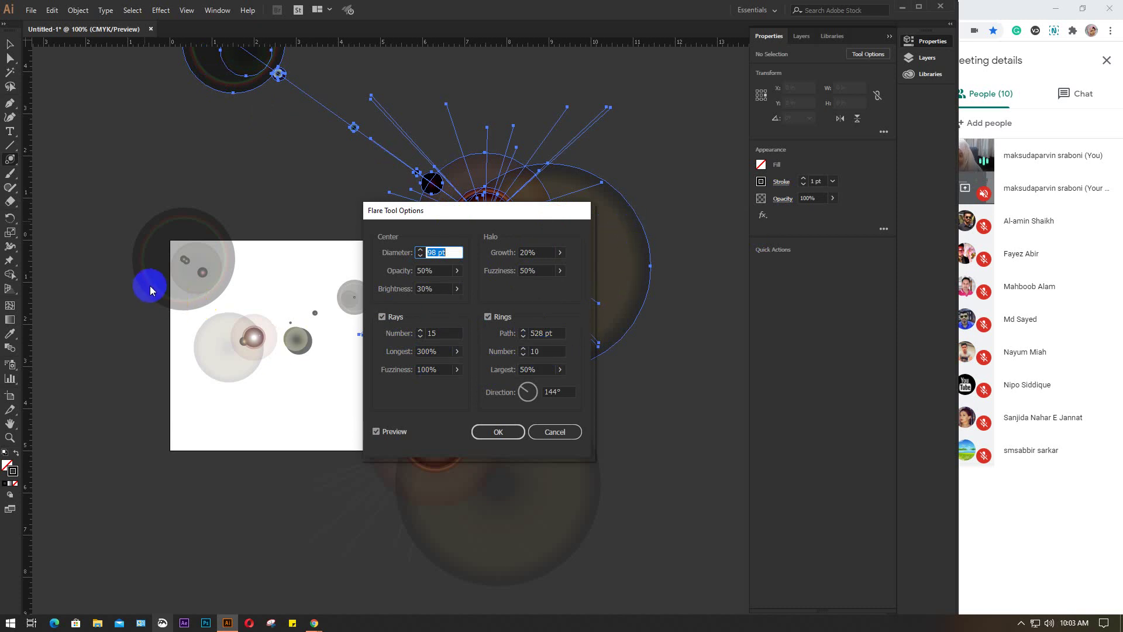
left_click(263, 384)
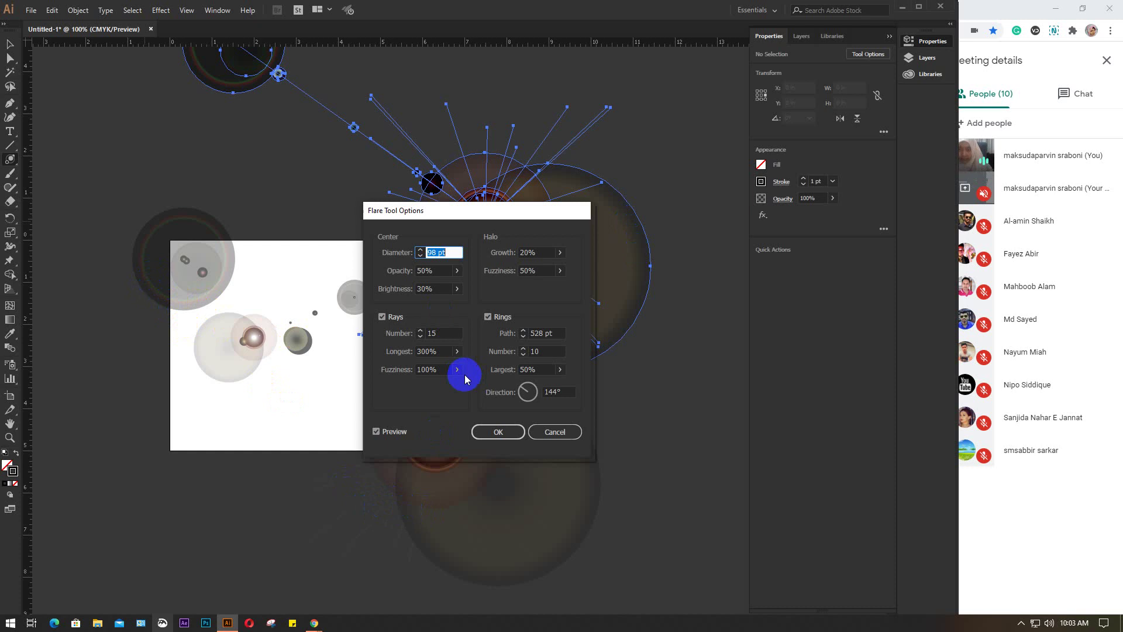
left_click(550, 432)
left_click(311, 288)
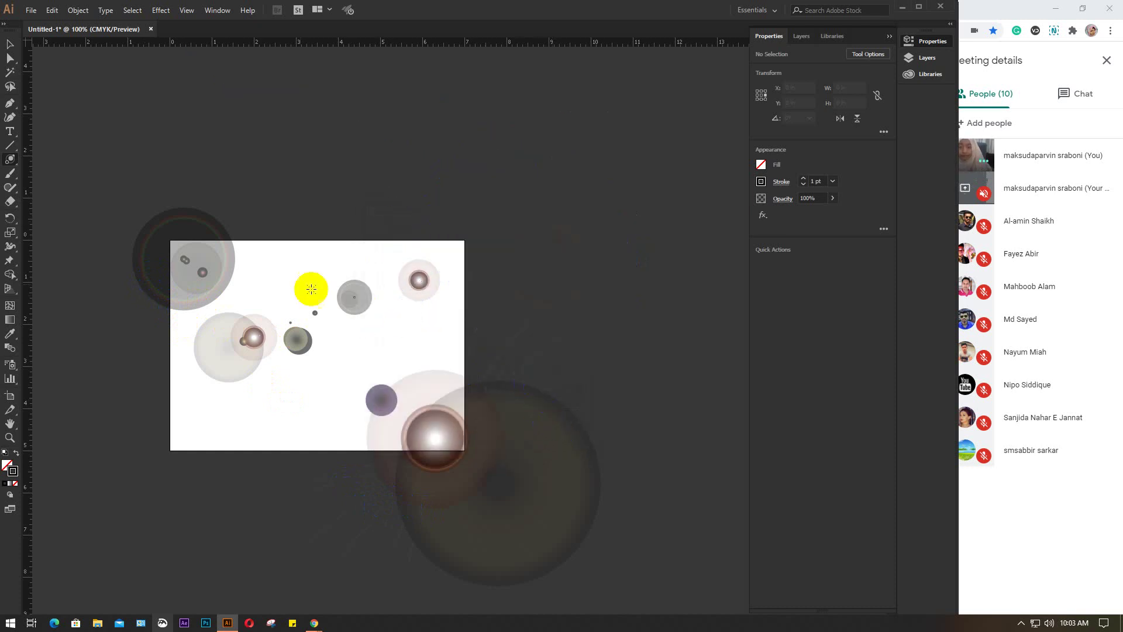
Set the opacity of all the flares to 100% and deselect them
key("v")
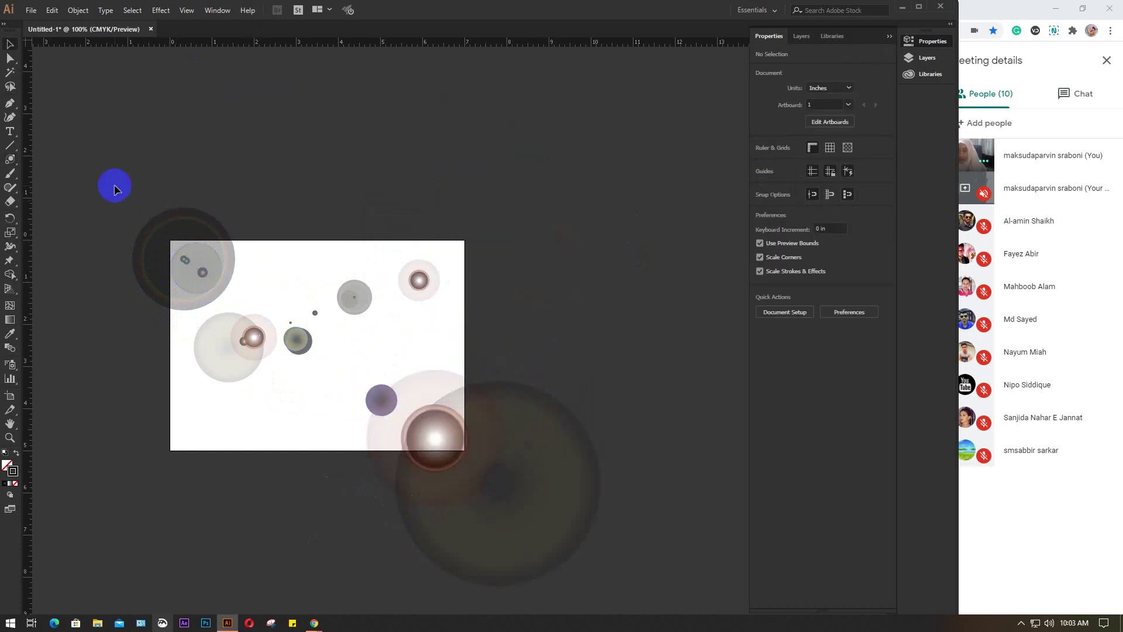
left_click_drag(115, 185, 665, 421)
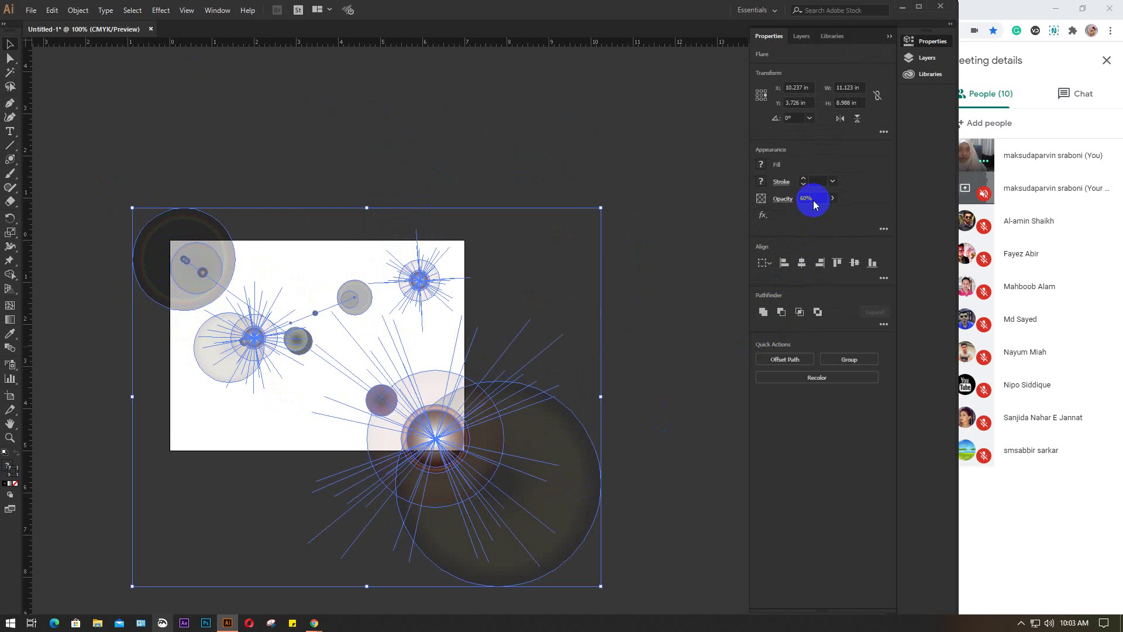
left_click(833, 198)
left_click_drag(811, 218, 860, 213)
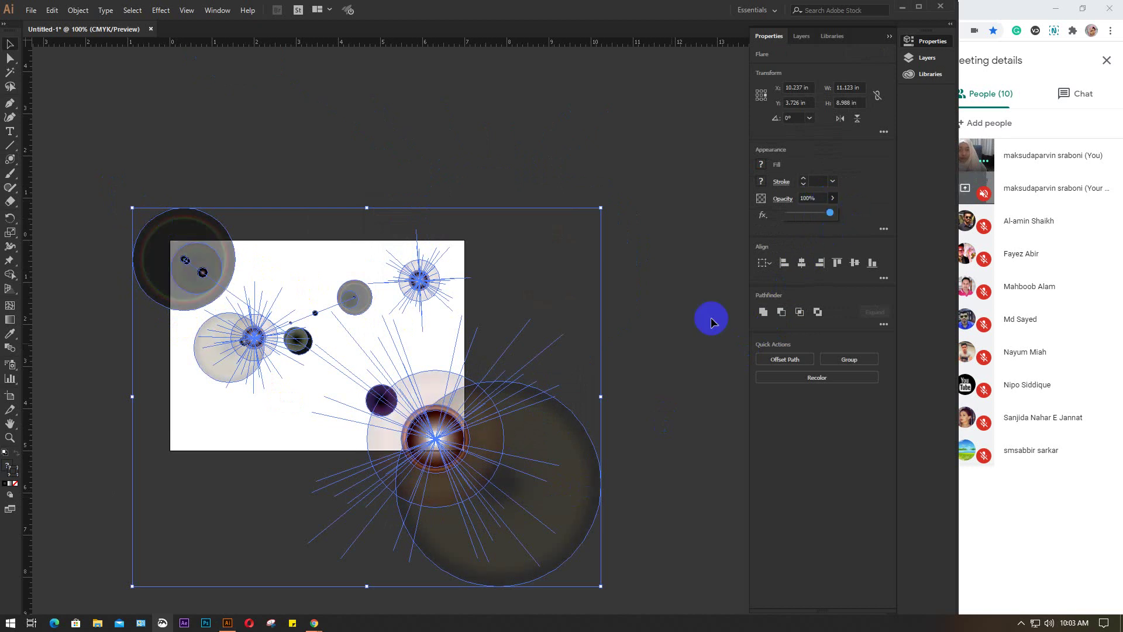
left_click(622, 398)
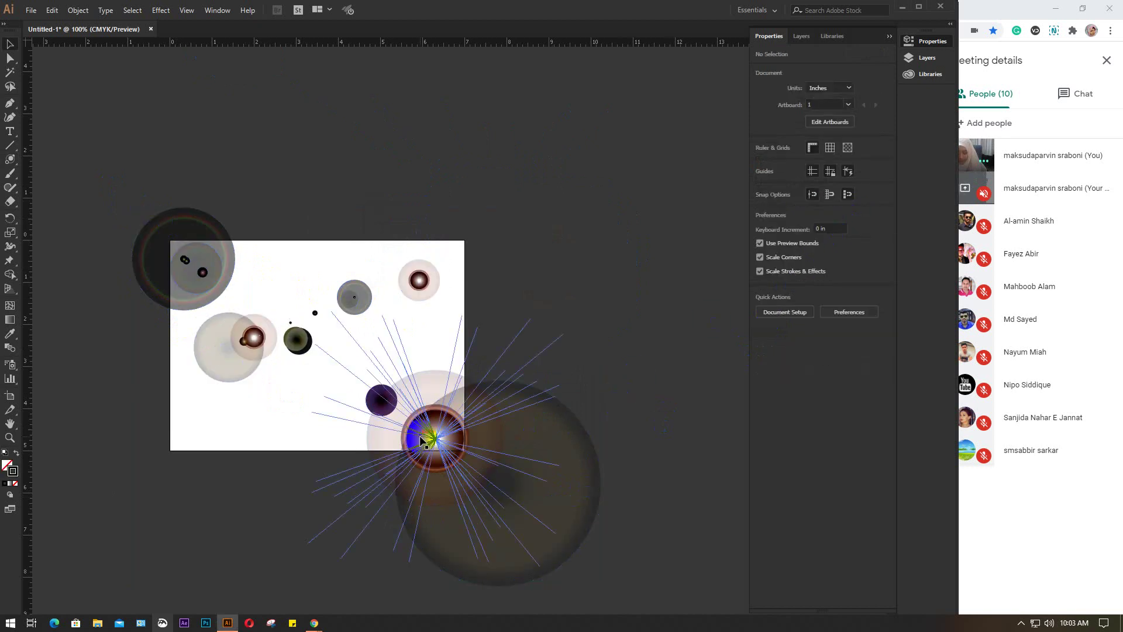
Try a new flare beyond the artboard's right edge, switch its preview off and on, and cancel it
scroll(491, 479, "up", 2)
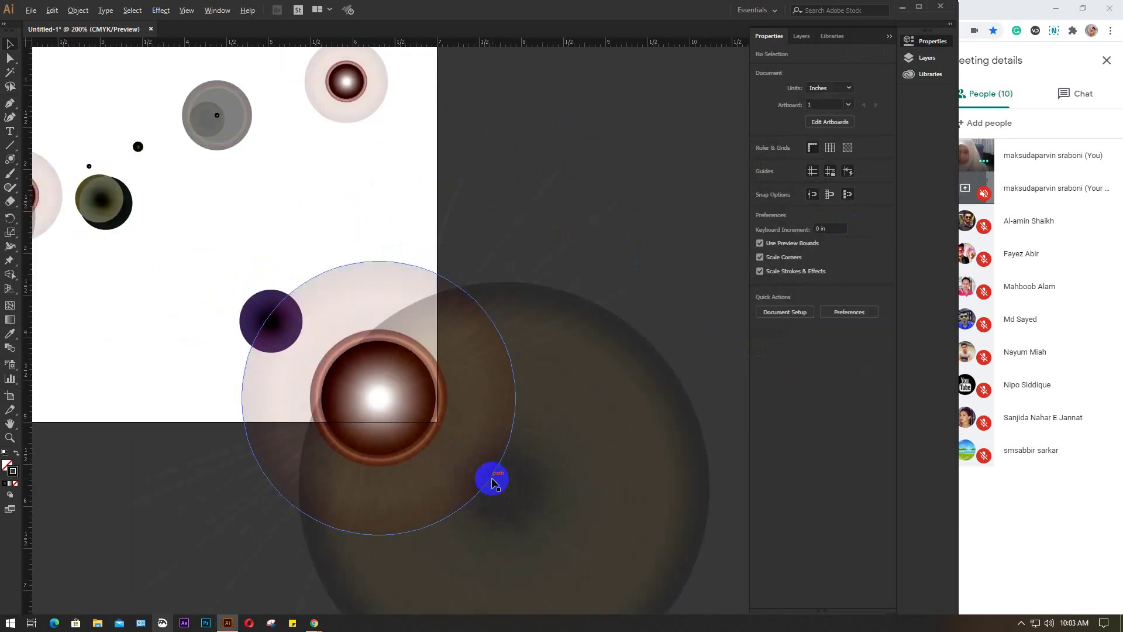
left_click(491, 486)
left_click_drag(492, 486, 404, 397)
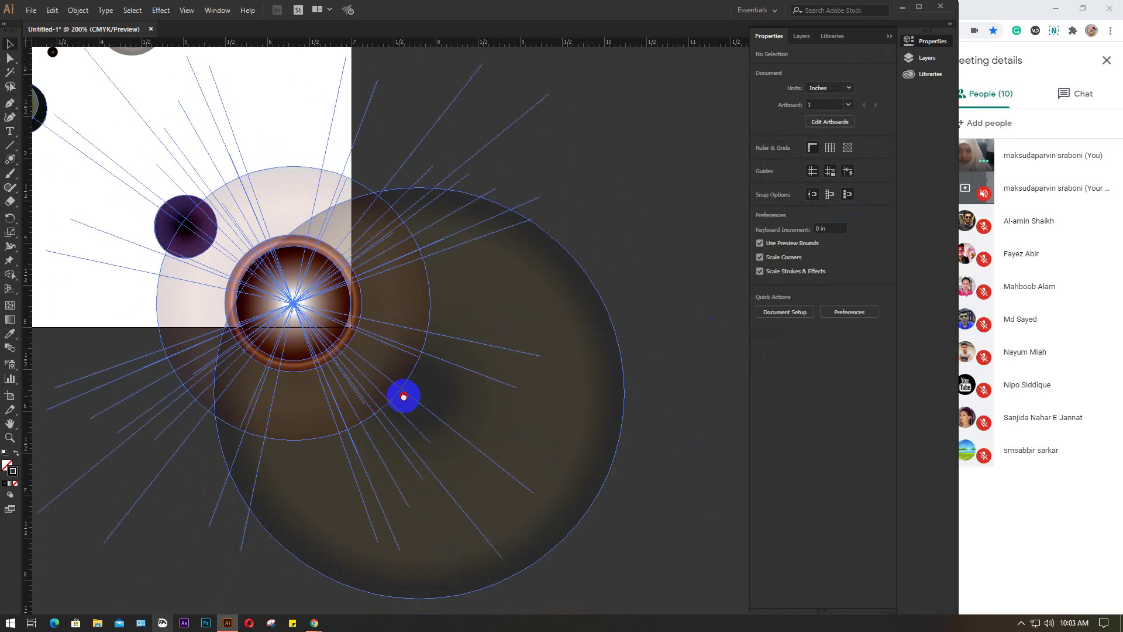
left_click(266, 431)
left_click(10, 159)
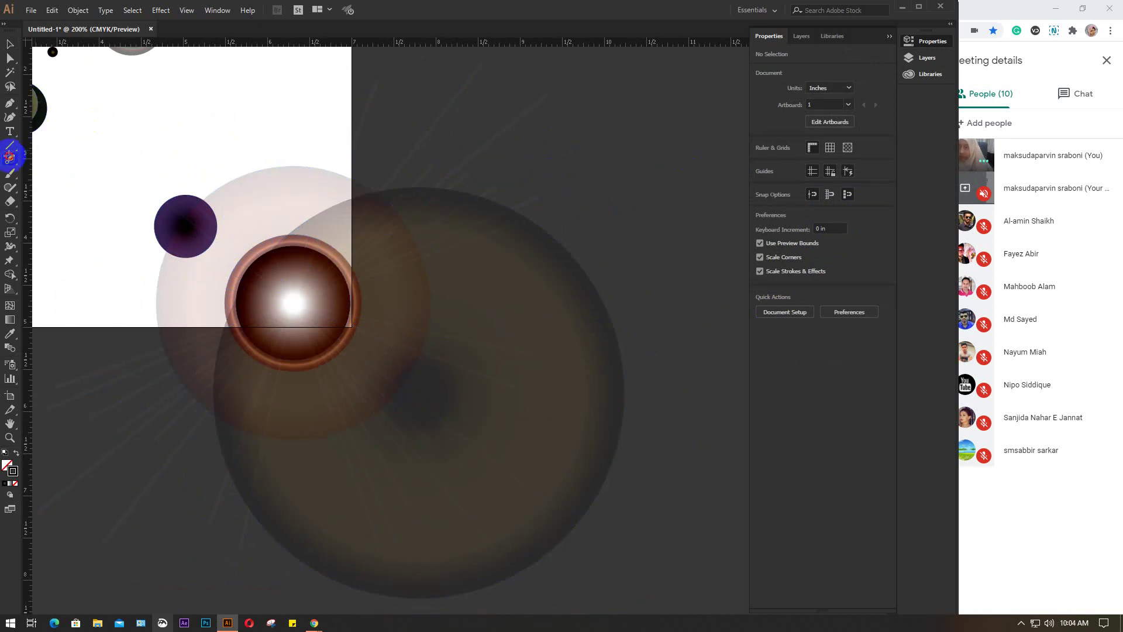
left_click(641, 158)
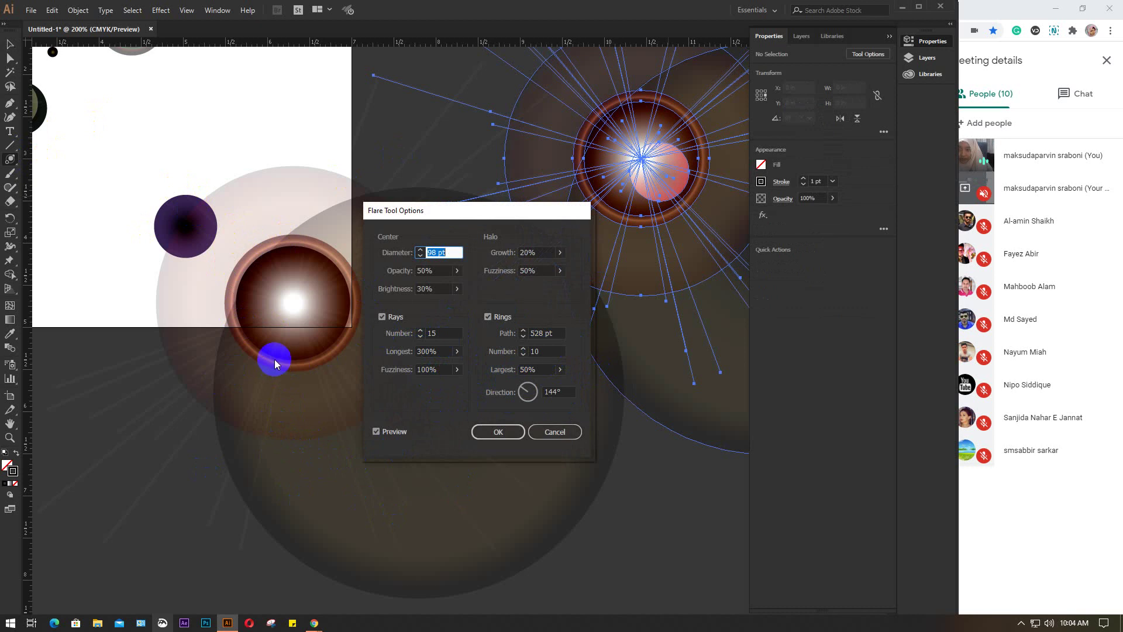
left_click(283, 311)
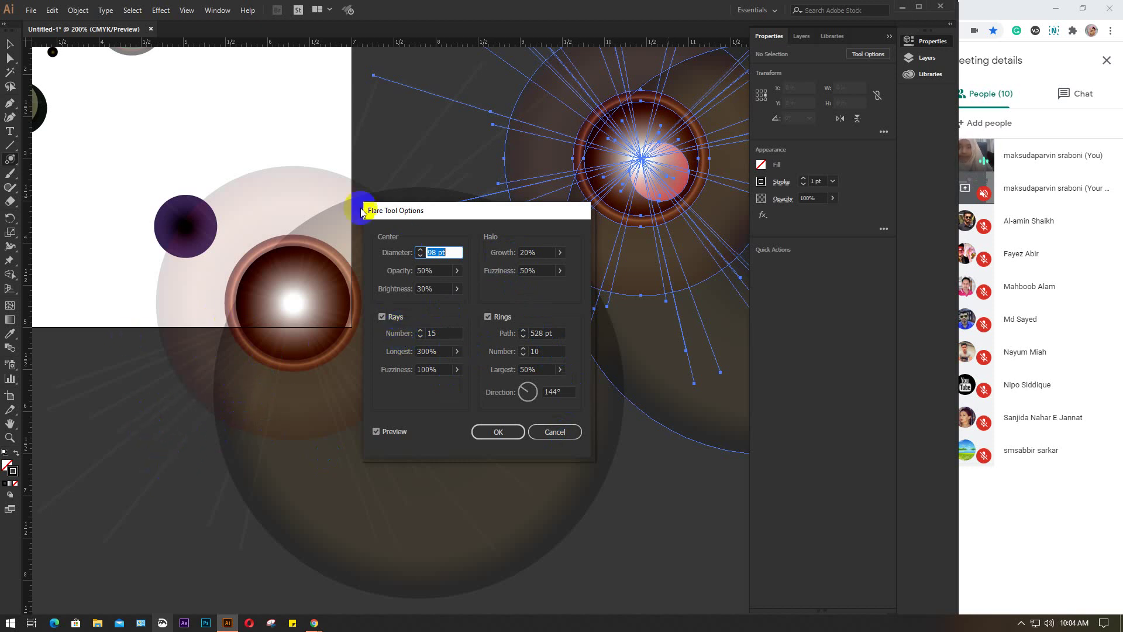
left_click(386, 431)
left_click(384, 431)
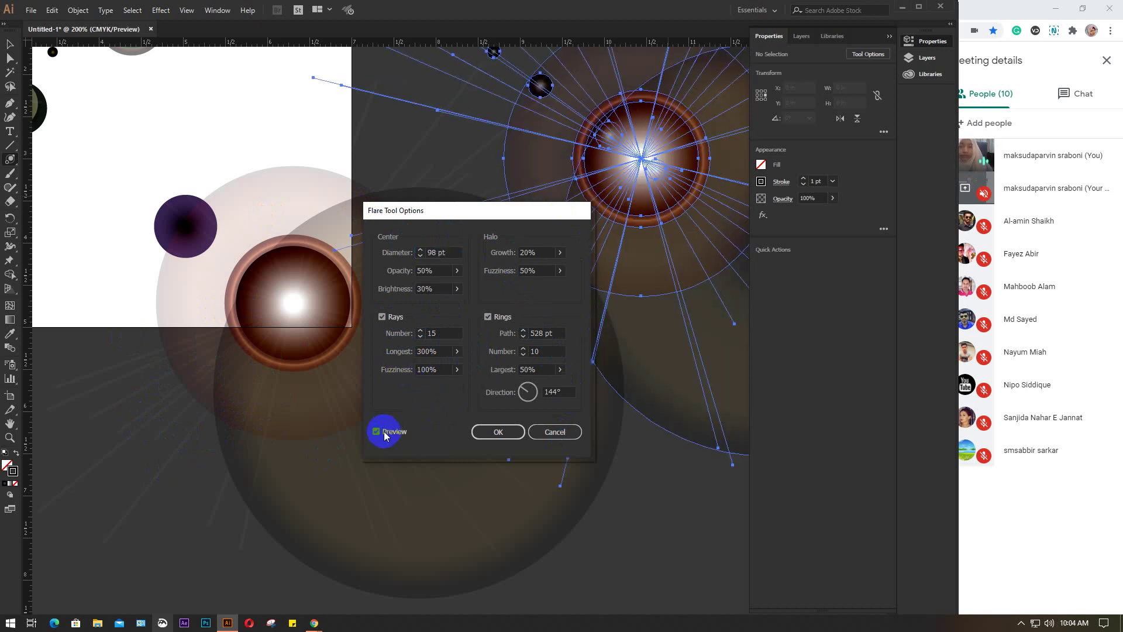
left_click_drag(530, 209, 426, 283)
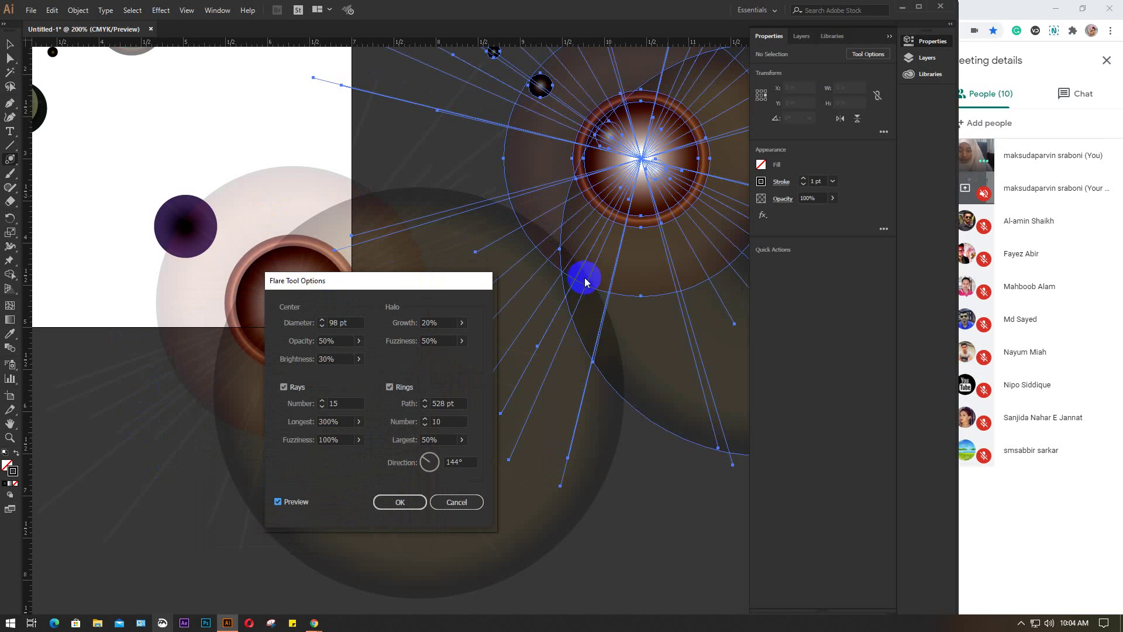
left_click(457, 502)
Start a new flare by its options on the empty canvas far right of the artboard, keeping the preview unobstructed
scroll(487, 380, "up", 10)
scroll(537, 304, "right", 10)
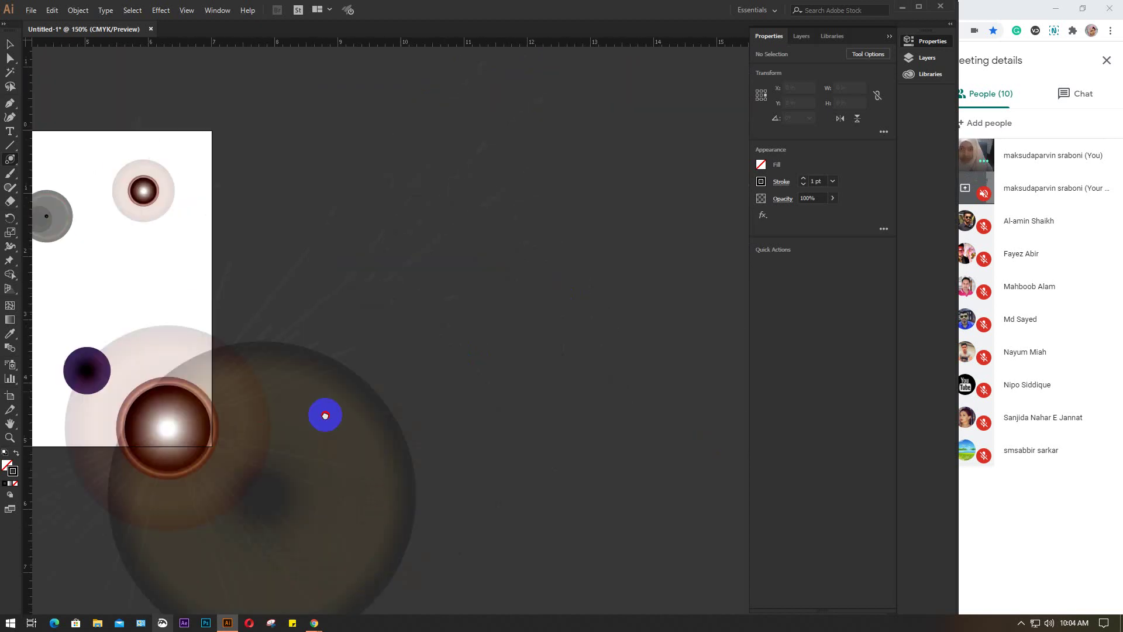
scroll(472, 466, "right", 2)
scroll(472, 466, "up", 1)
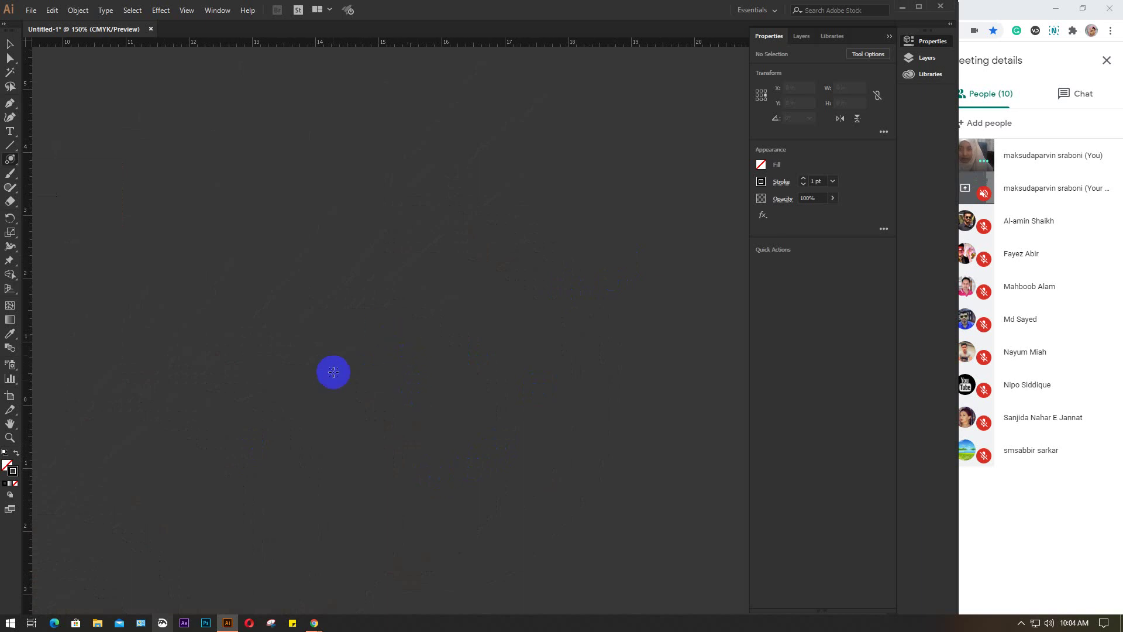
left_click(350, 324)
left_click_drag(459, 276, 777, 178)
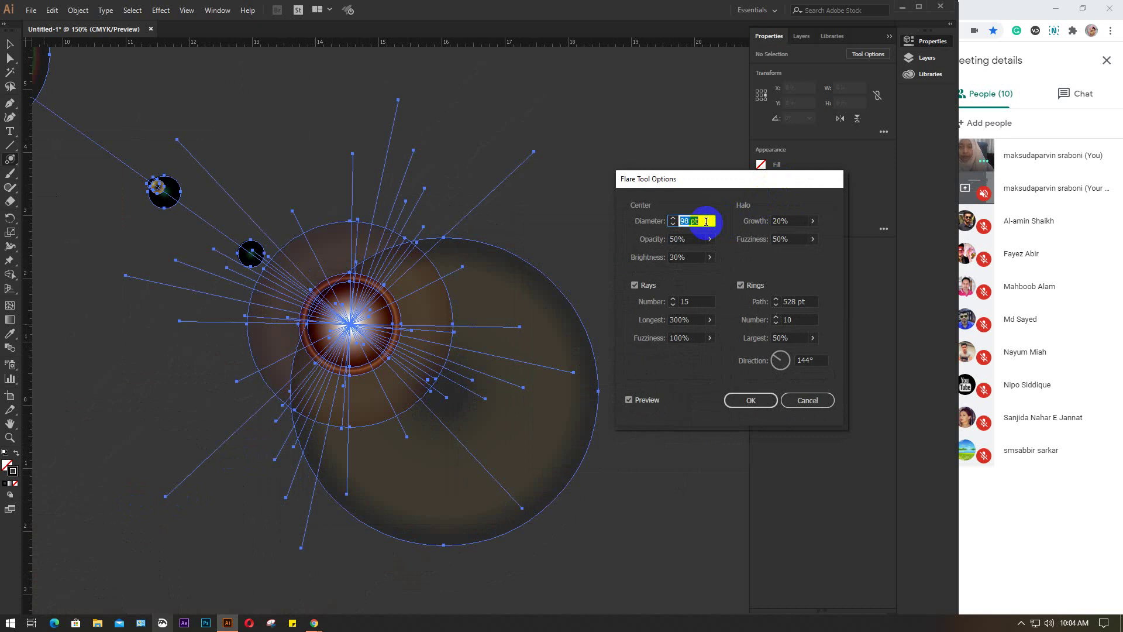
Try center diameters of 115 pt and 60 pt for the new flare and settle on 71 pt
key("Up")
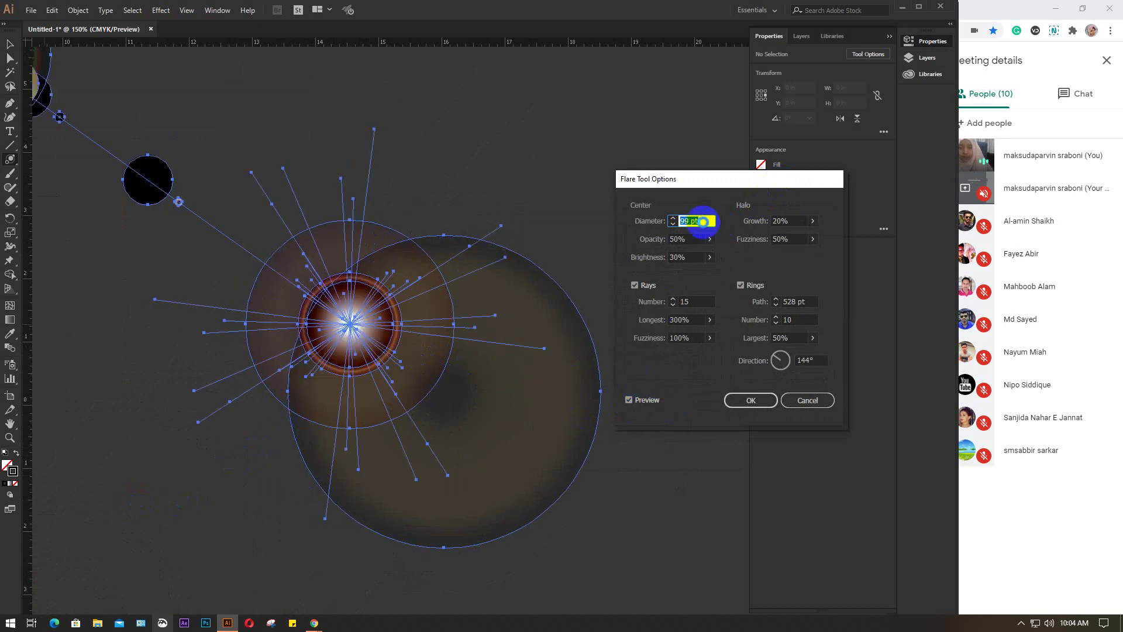
key("Up")
key("Up")
key("Up")
key("Up")
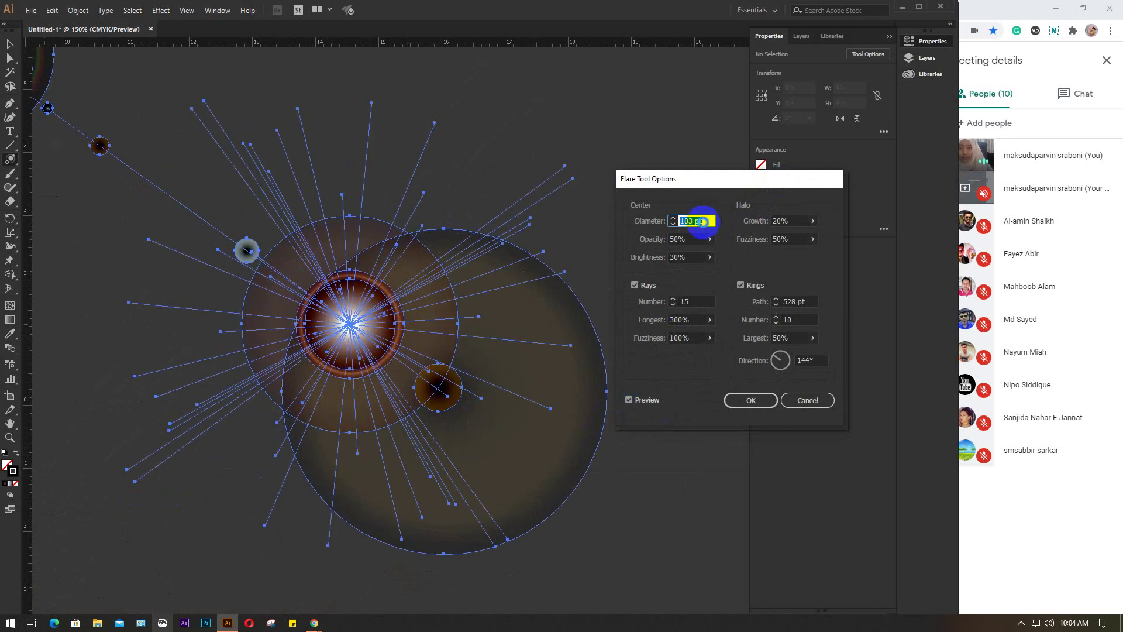
key("Up")
key("Up")
key("Up")
key("Up")
key("Up")
key("Up")
key("Up")
key("Up")
key("Up")
key("Up")
key("Up")
key("Up")
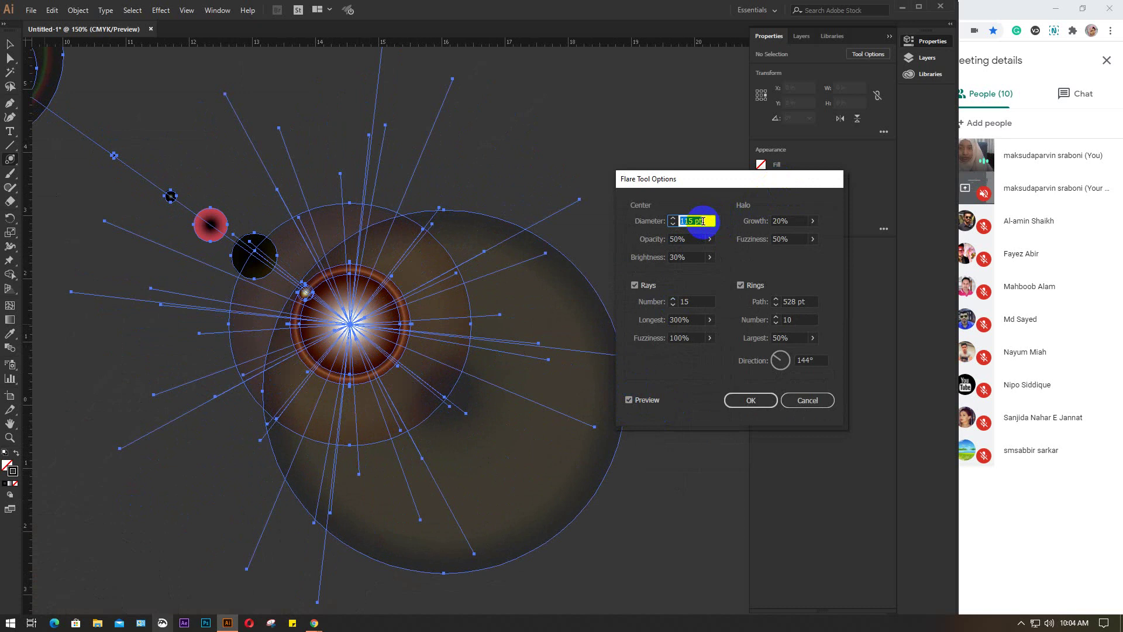
key("Down")
key("Down")
key("Down")
key("Down")
key("Down")
key("Down")
key("Down")
key("Down")
key("Down")
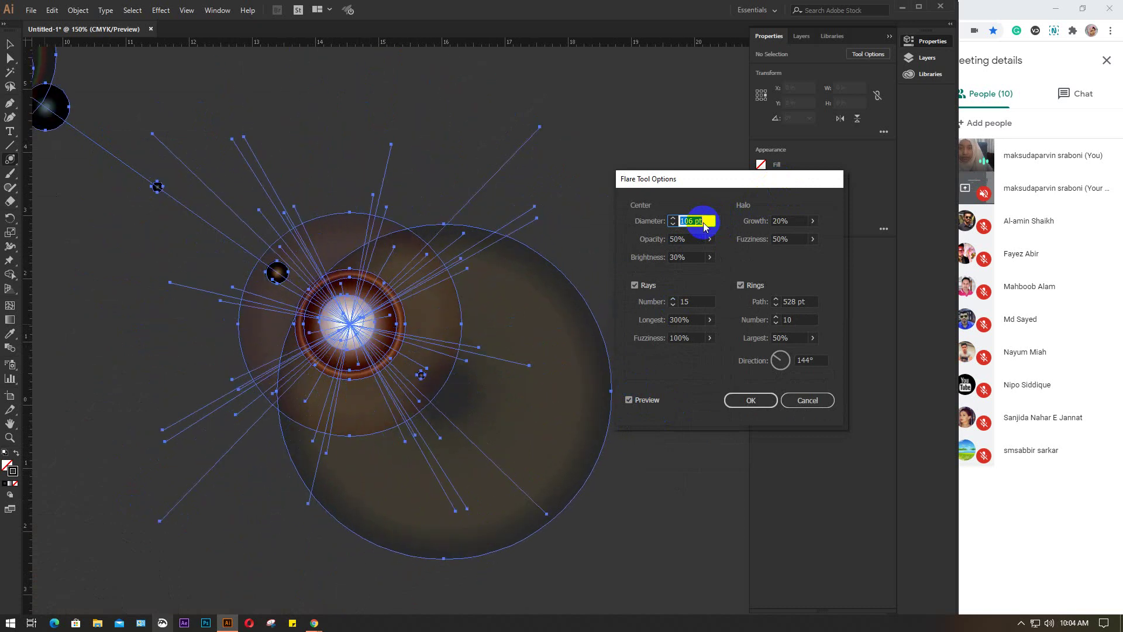
key("Down")
key("Down")
key("Down")
key("Down")
key("Down")
key("Down")
key("Down")
key("Down")
key("Down")
key("Down")
key("Down")
key("Down")
key("Down")
key("Down")
key("Down")
key("Down")
key("Down")
key("Down")
key("Down")
key("Down")
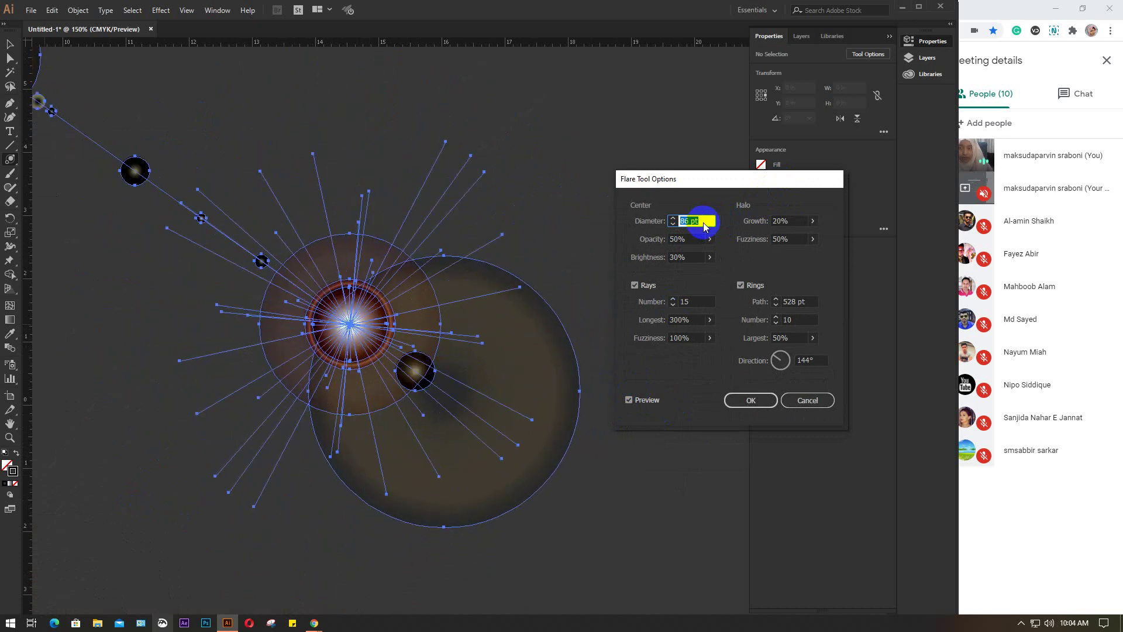
key("Down")
key("Down")
key("Down")
key("Down")
key("Down")
key("Down")
key("Down")
key("Down")
key("Down")
key("Down")
key("Down")
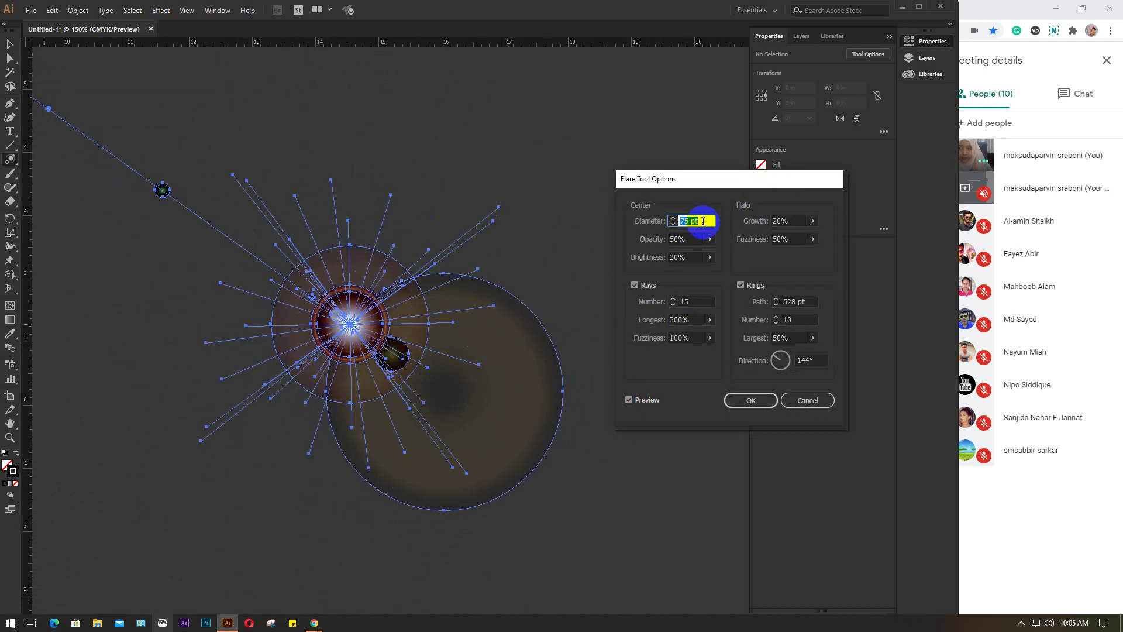
key("Down")
key("Down")
key("Down")
key("Down")
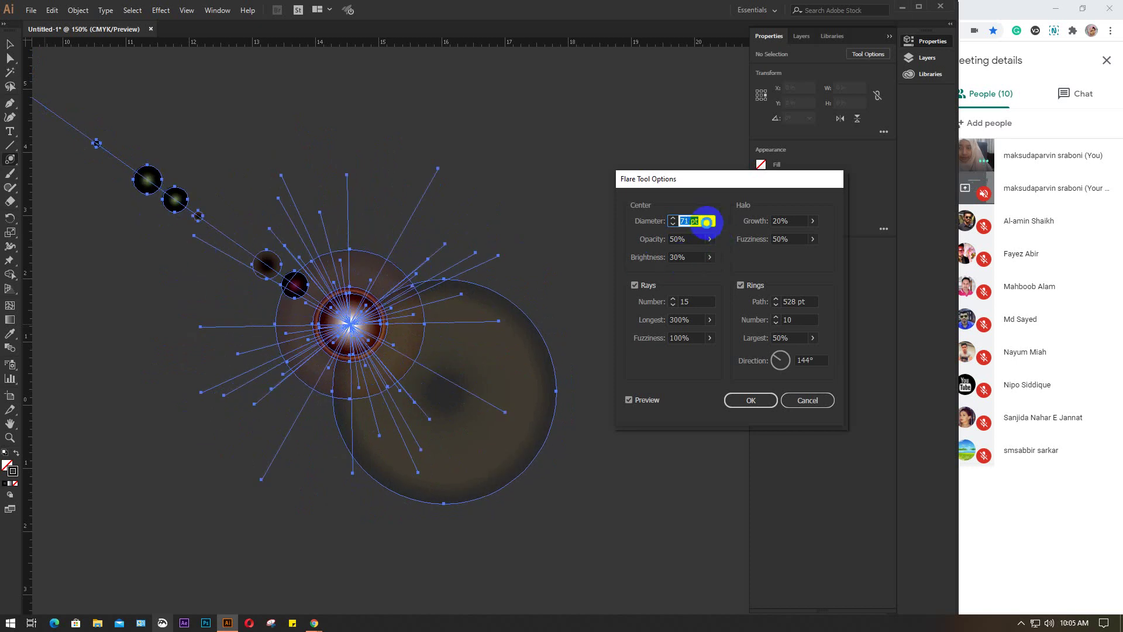
key("Down")
key("Down")
key("Down")
key("Down")
key("Down")
key("Down")
key("Down")
key("Down")
key("Down")
key("Down")
key("Down")
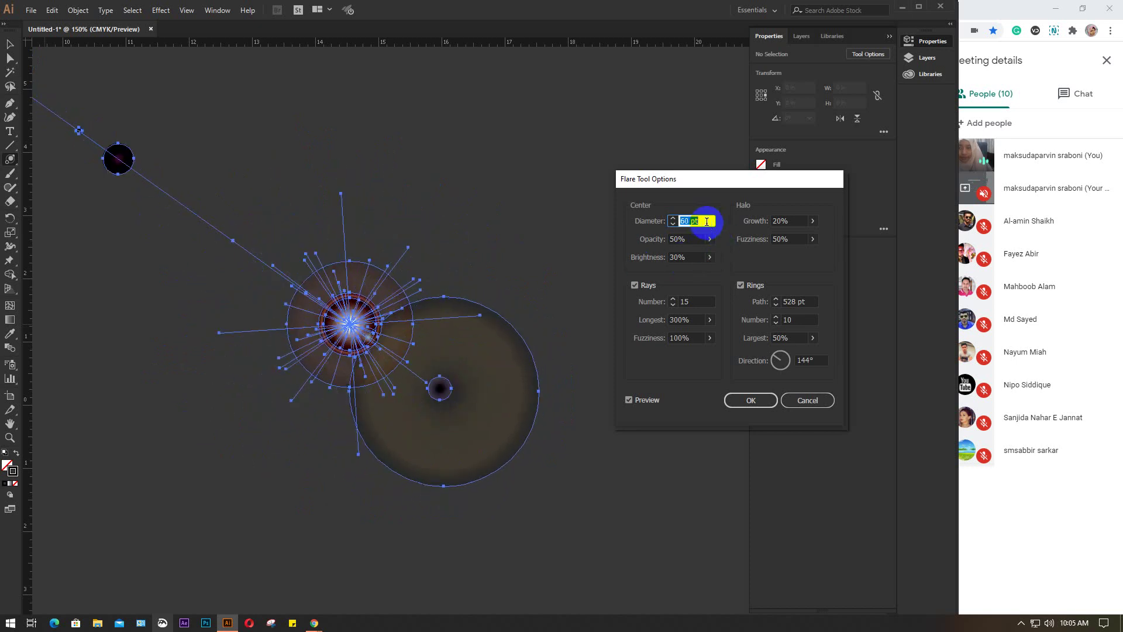
key("Up")
key("Up")
key("Up")
key("Up")
key("Up")
key("Up")
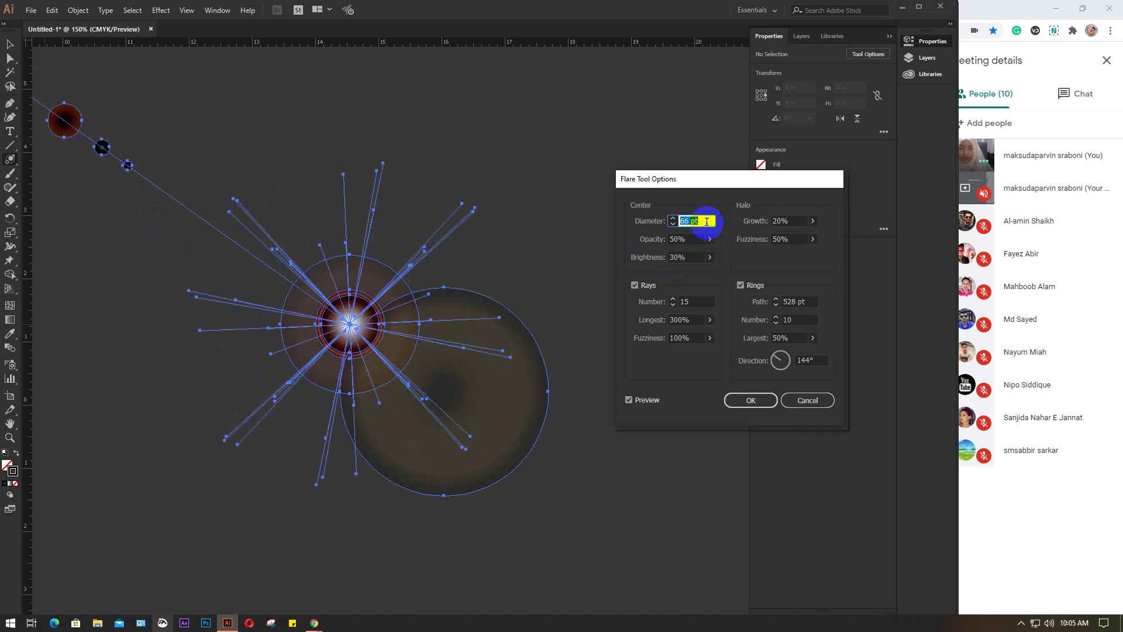
key("Up")
key("Up")
key("Up")
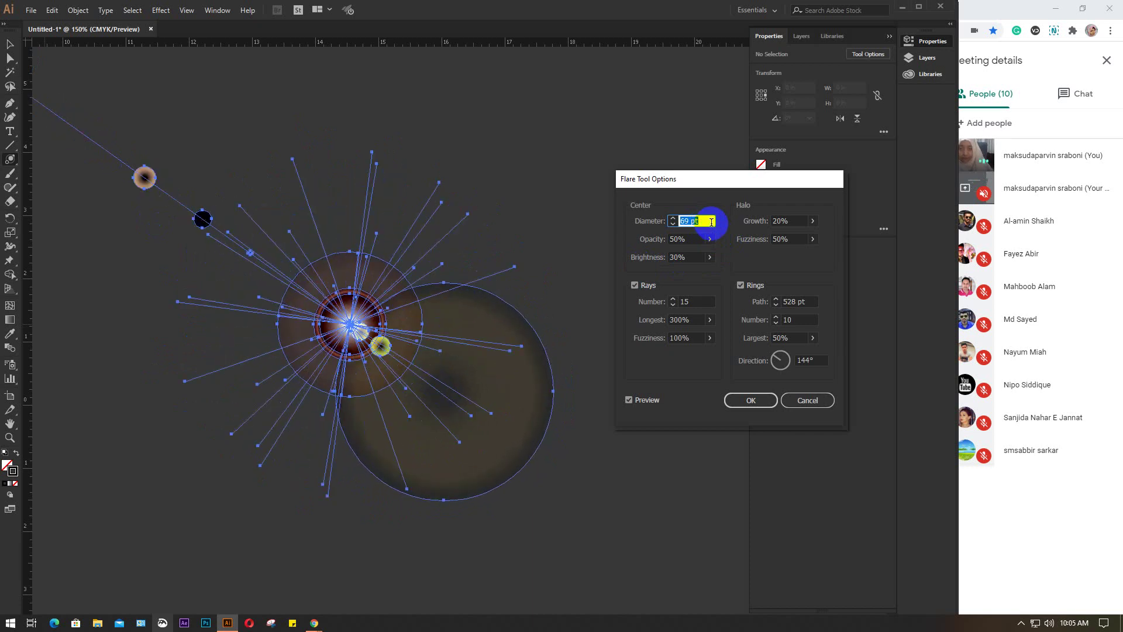
key("Up")
key("Up")
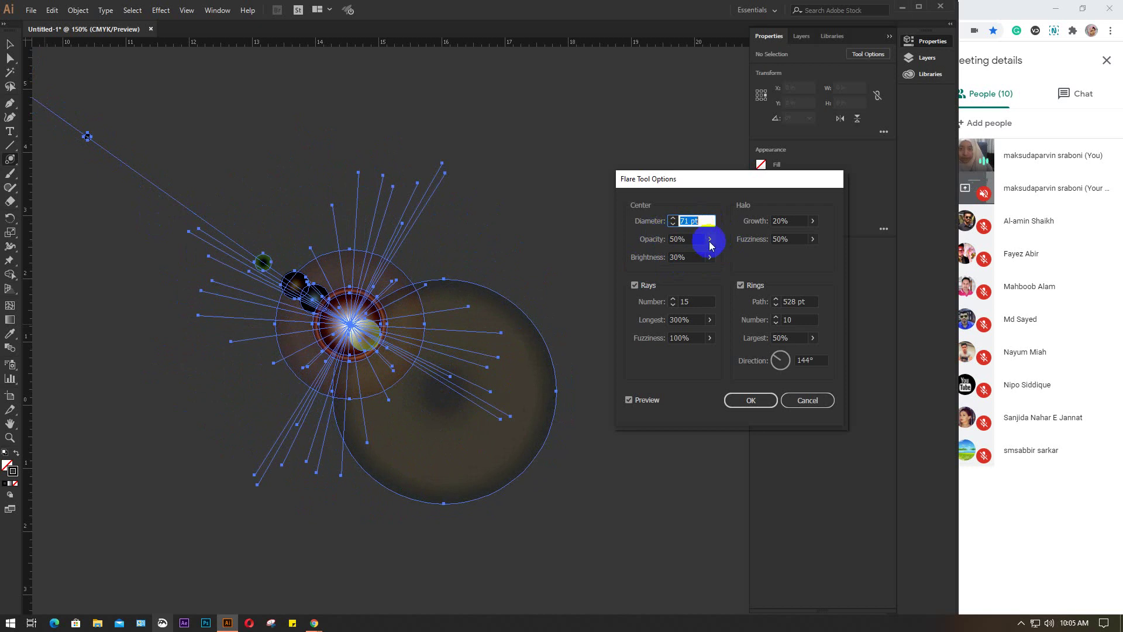
Compare the flare center's opacity at 100% and 18%, and return it to 100%
left_click(710, 240)
left_click_drag(693, 253, 753, 251)
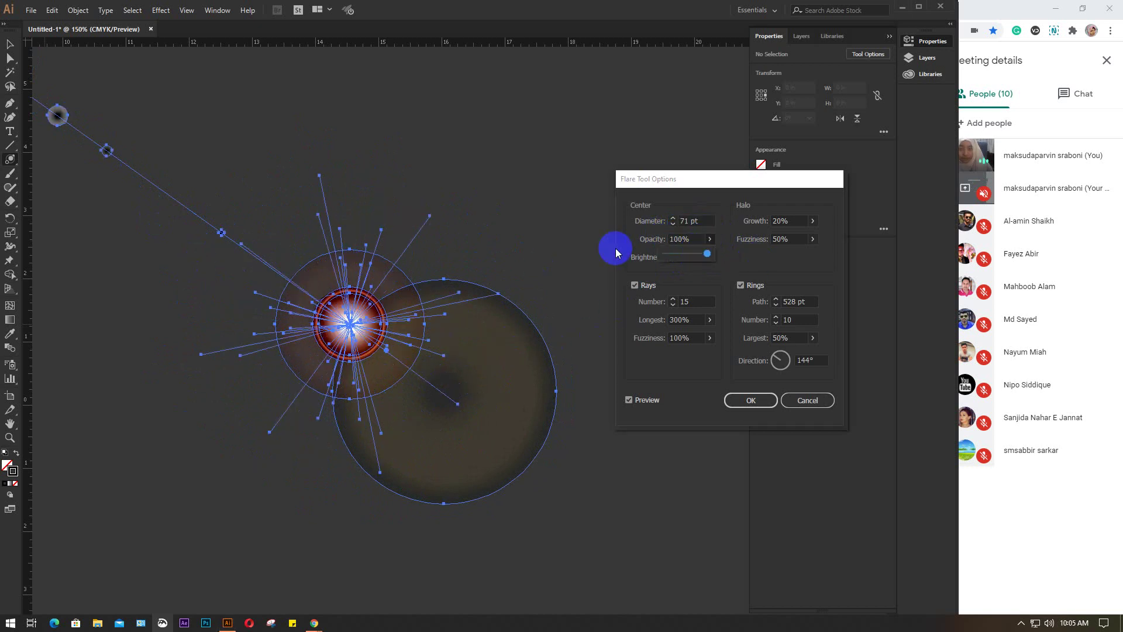
left_click(673, 254)
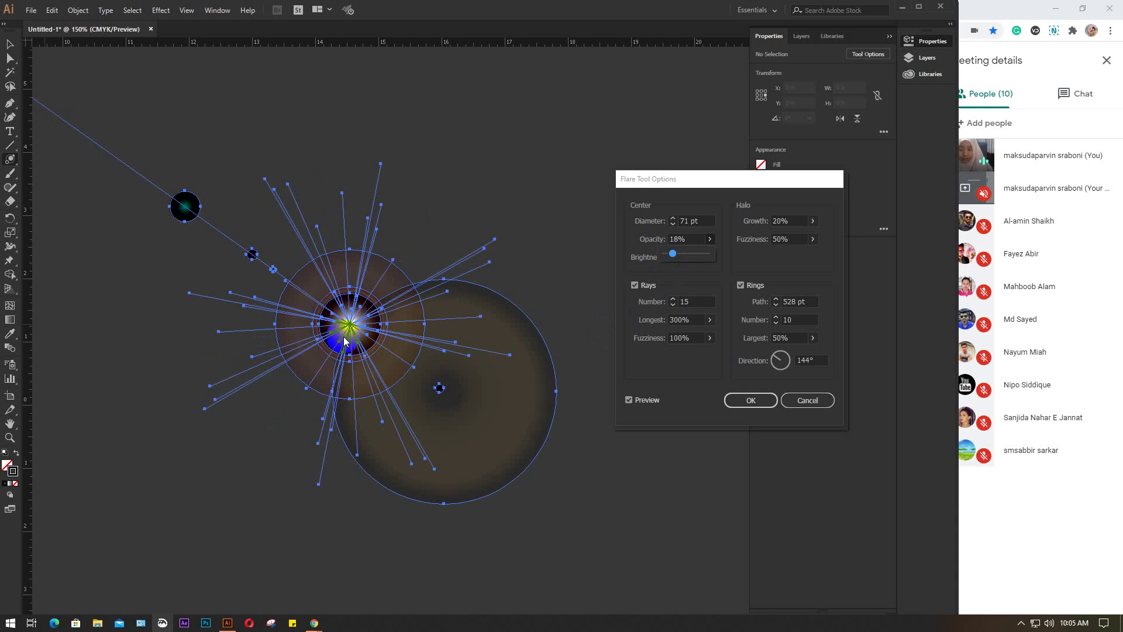
left_click(672, 257)
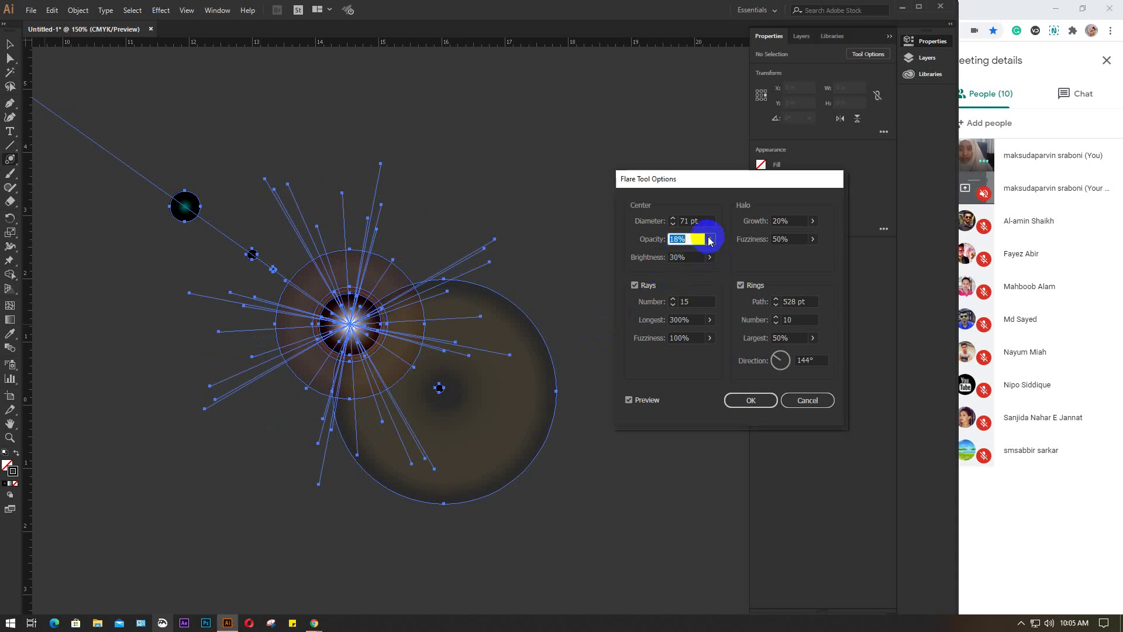
left_click(710, 241)
left_click_drag(699, 249, 735, 247)
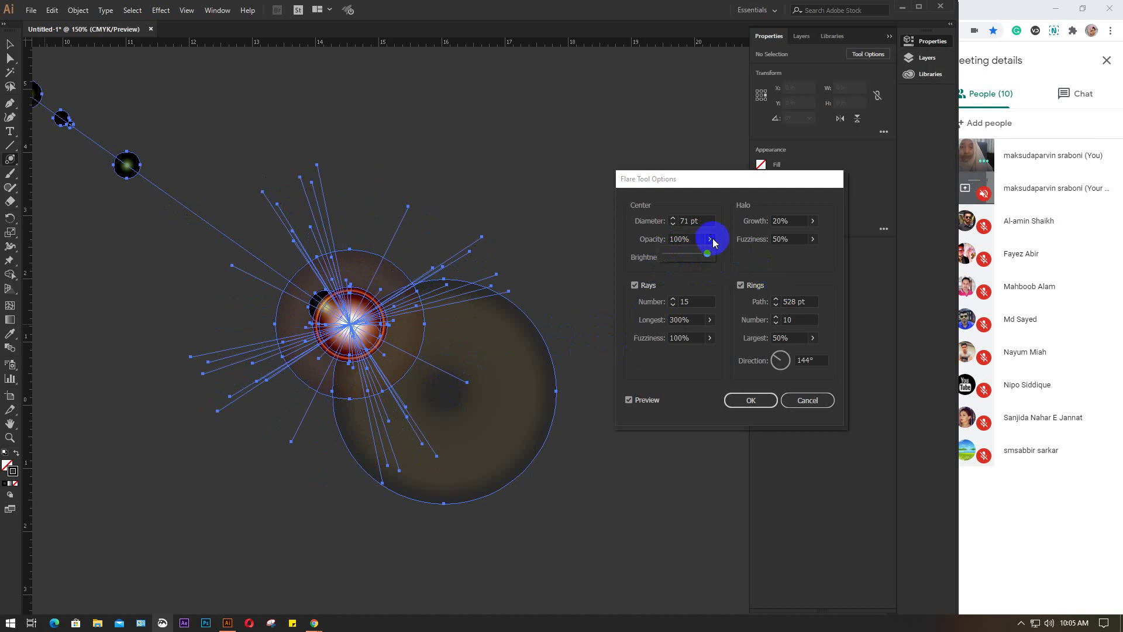
double_click(691, 238)
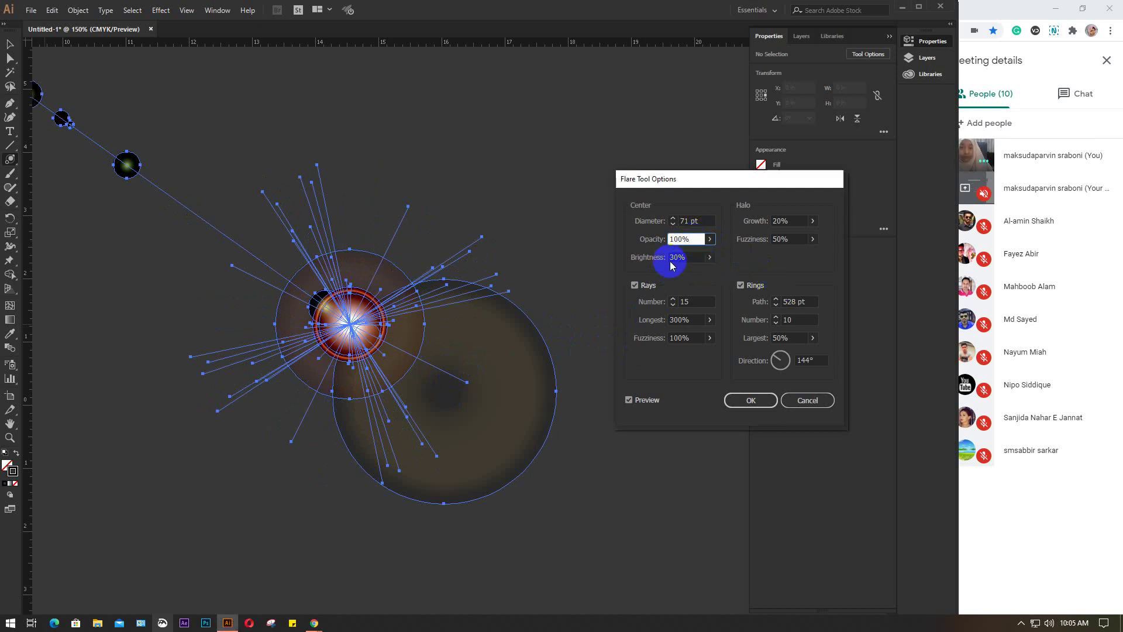
Set the flare center's brightness to 13% and its opacity to 72%
left_click(709, 257)
mouse_move(676, 270)
left_mouse_down()
mouse_move(719, 270)
mouse_move(670, 273)
left_mouse_up()
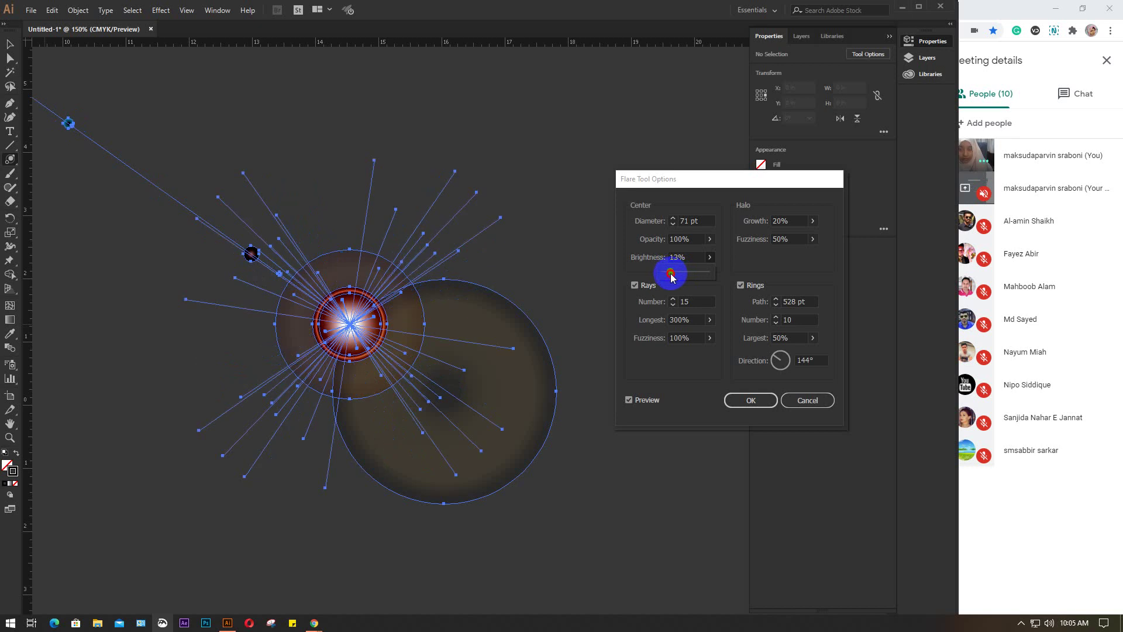
left_click(710, 238)
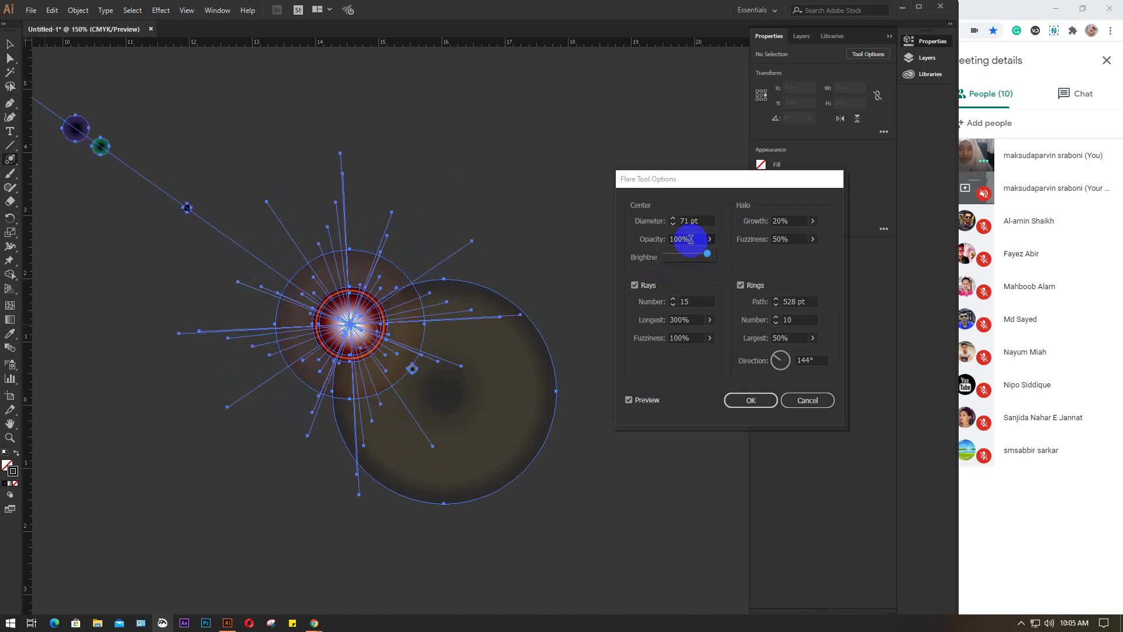
left_click_drag(683, 256, 697, 255)
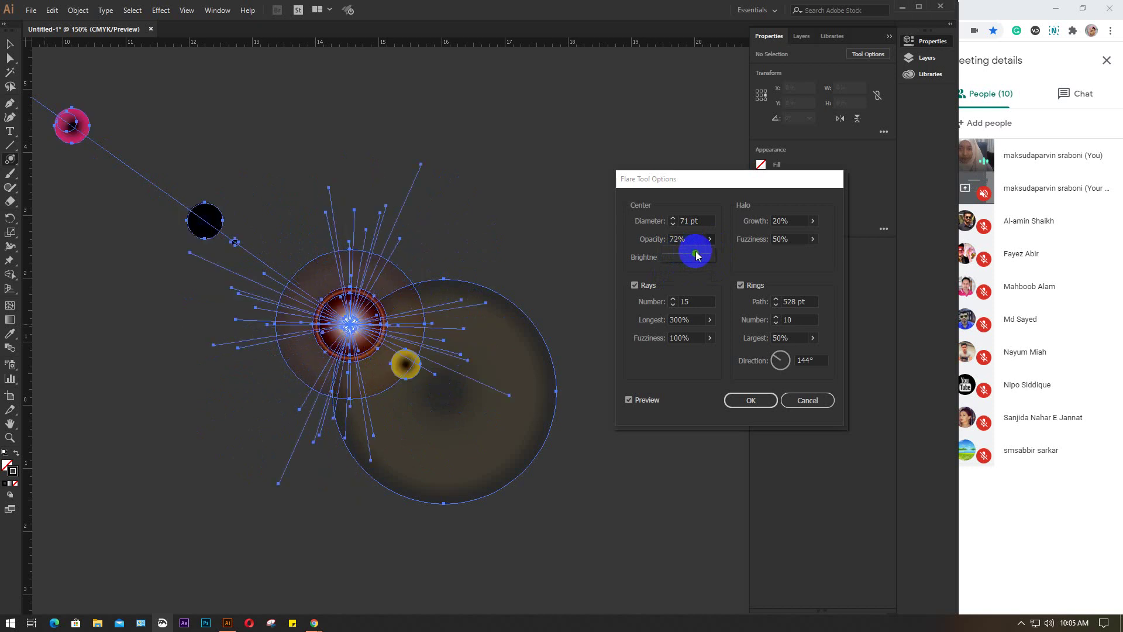
Try ray numbers of 21, 25 and 40 for the new flare and settle on 30
left_click(702, 301)
scroll(701, 301, "up", 4)
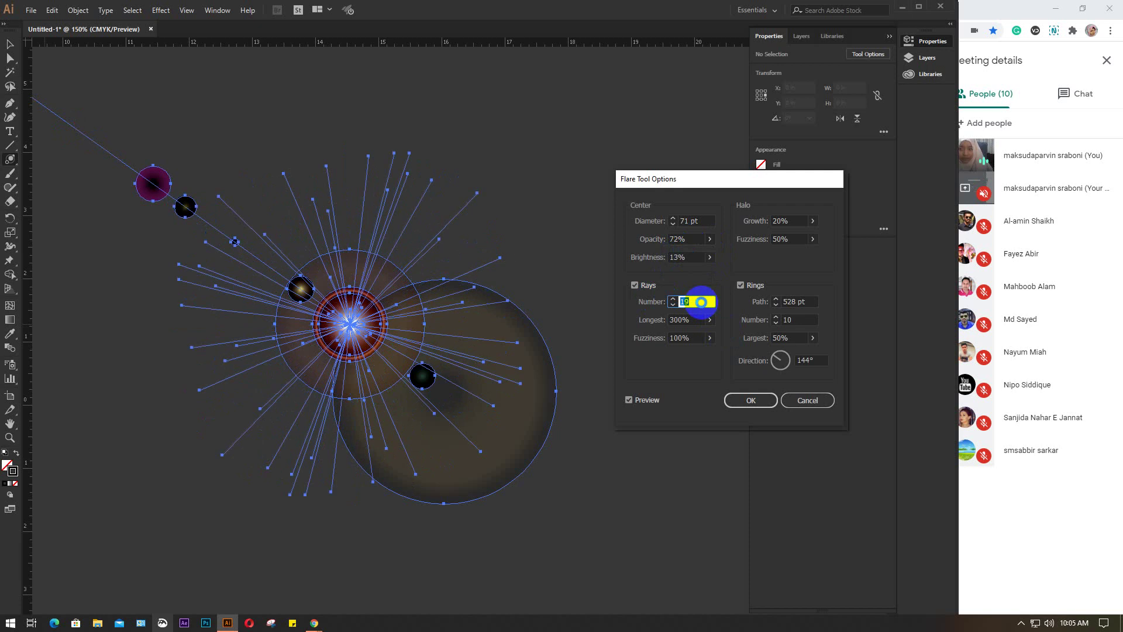
scroll(702, 301, "up", 2)
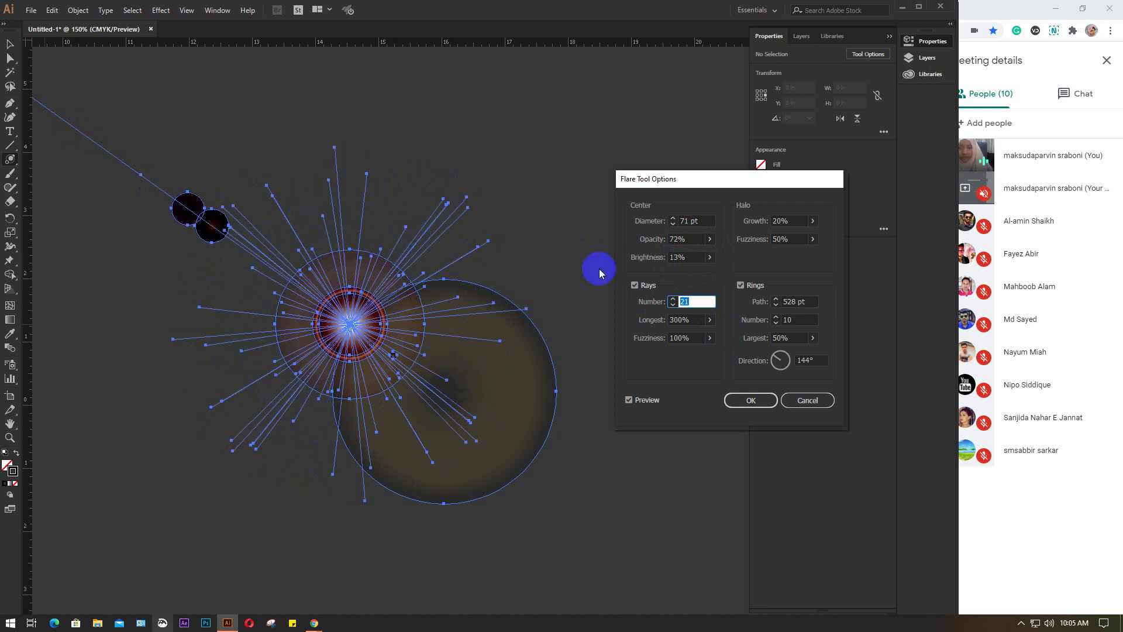
left_click(696, 303)
scroll(696, 302, "up", 4)
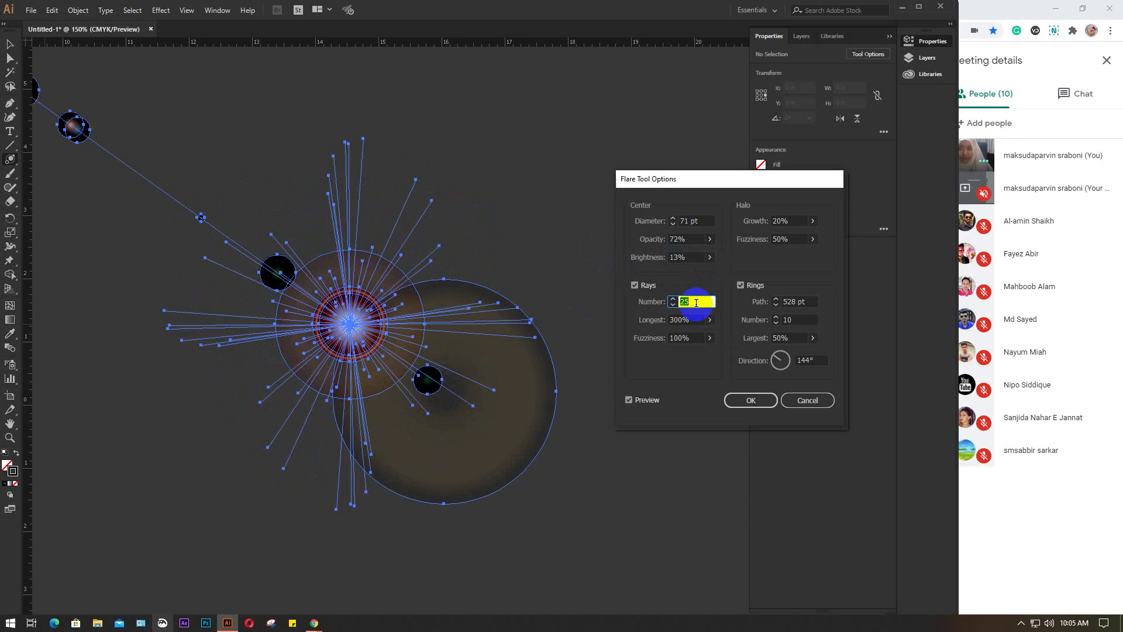
scroll(697, 302, "up", 7)
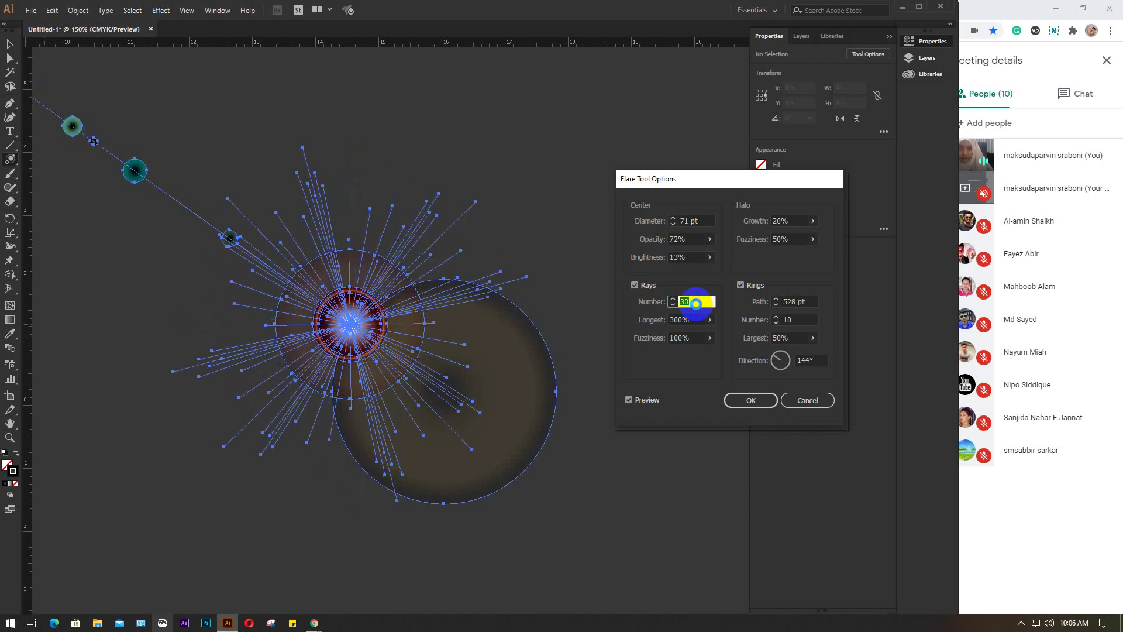
scroll(697, 302, "up", 8)
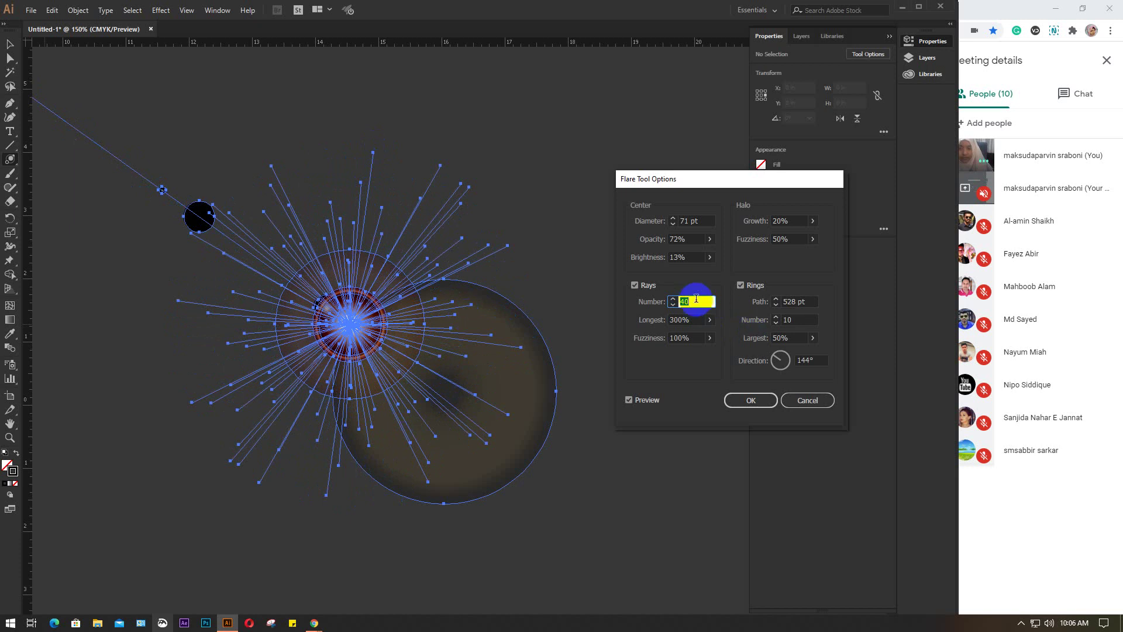
scroll(696, 300, "down", 13)
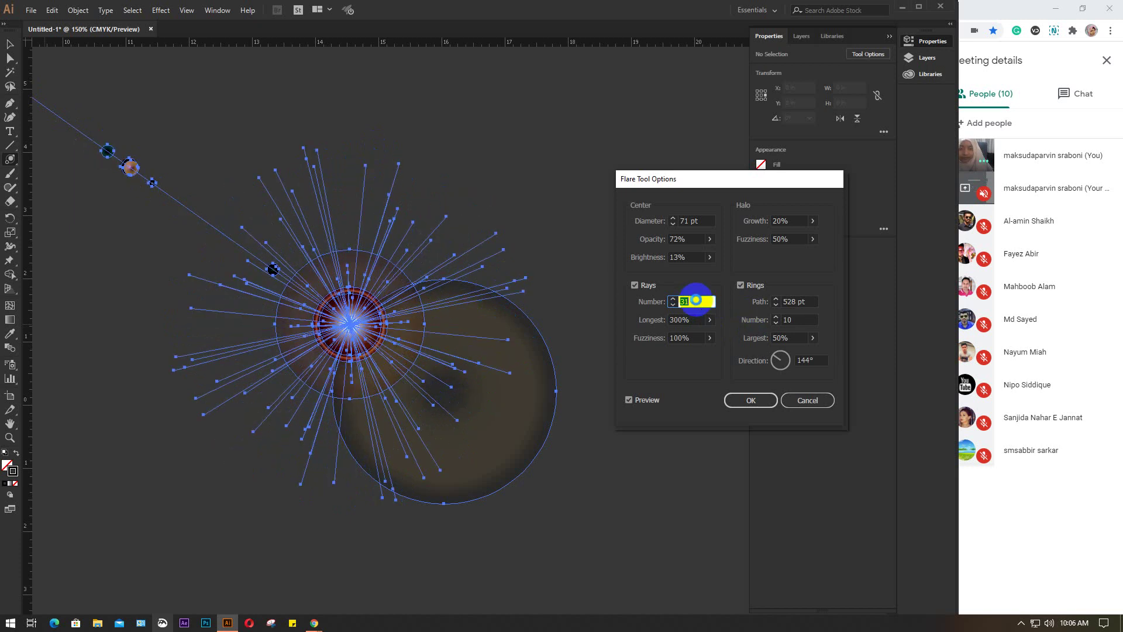
scroll(696, 300, "up", 1)
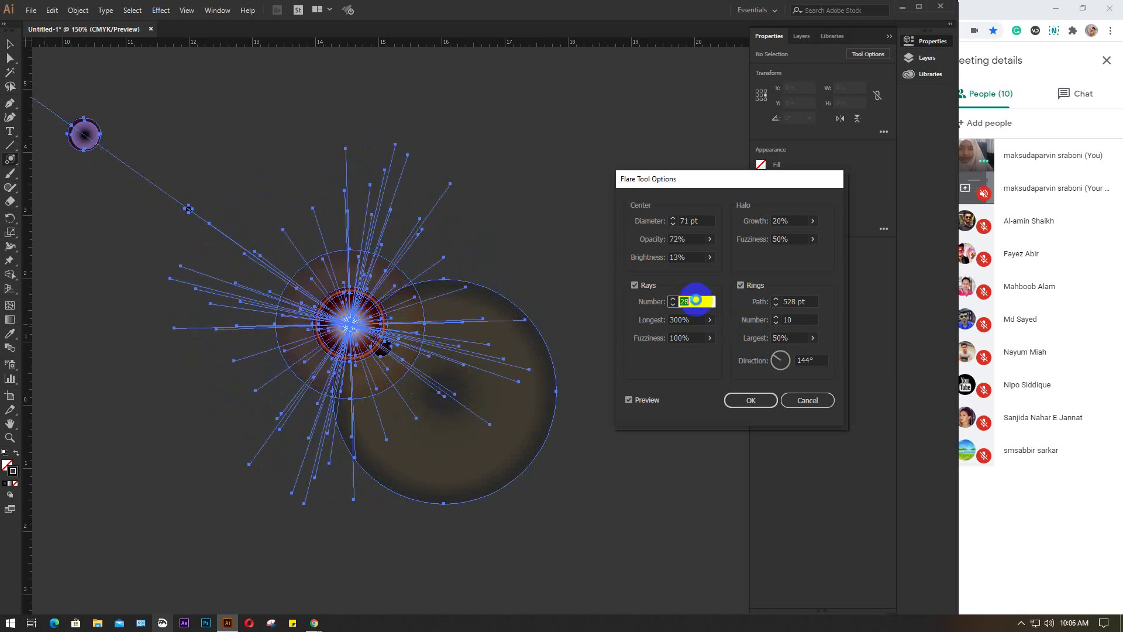
scroll(696, 300, "up", 1)
scroll(696, 300, "up", 1)
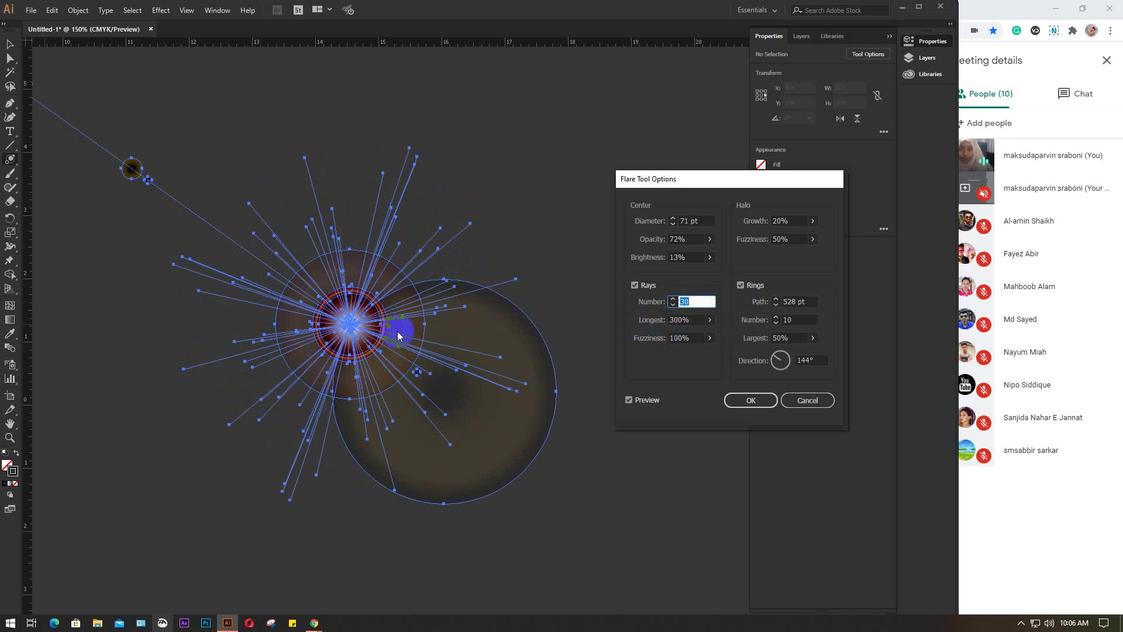
left_click(702, 303)
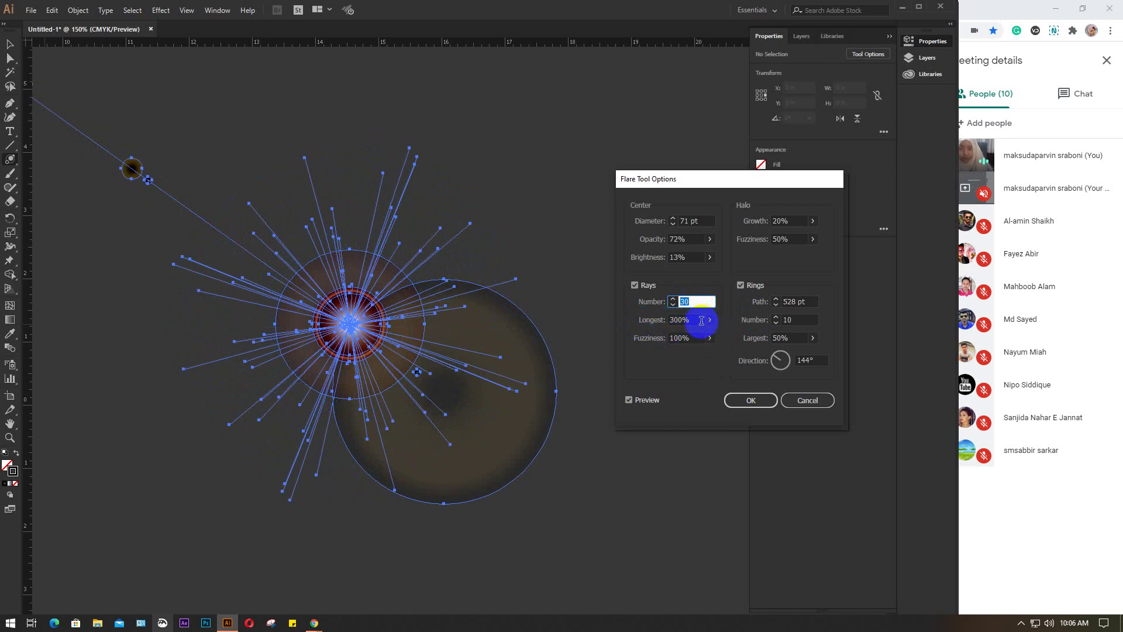
Try longest-ray values of 314% and 256% for the flare and bring the value down to 100%
left_click(702, 321)
scroll(702, 321, "up", 5)
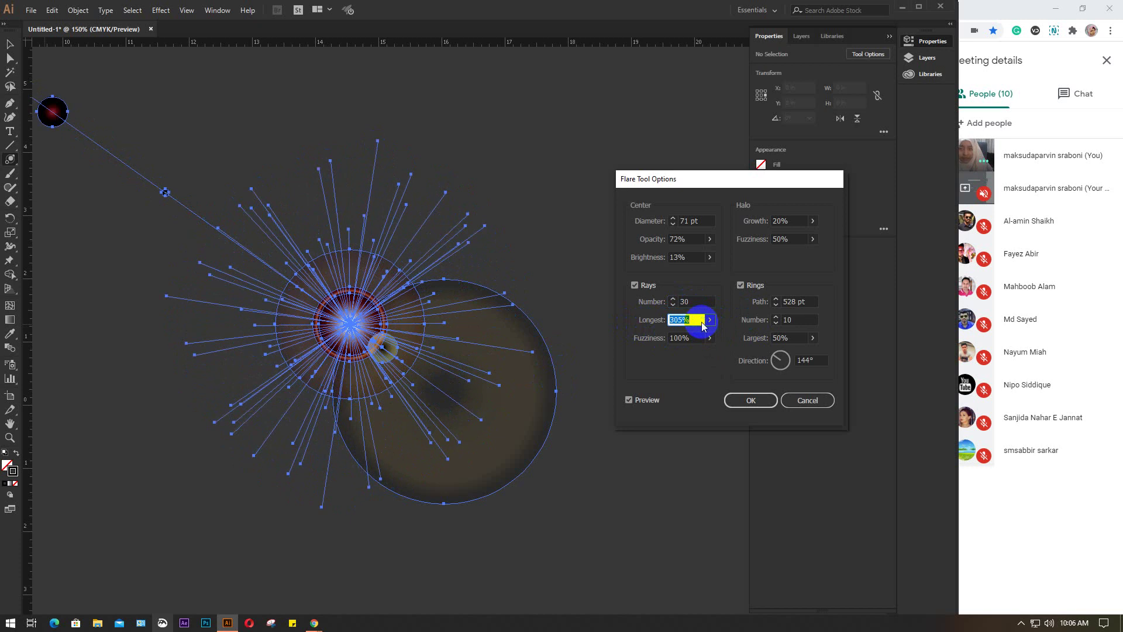
scroll(702, 320, "up", 5)
scroll(702, 320, "up", 4)
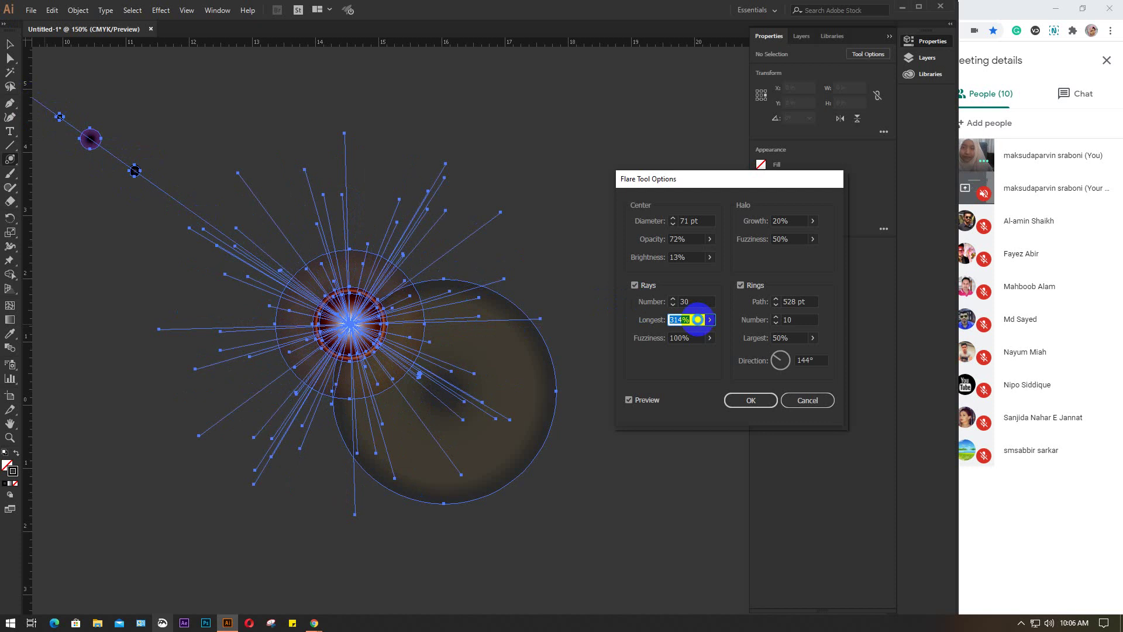
scroll(698, 319, "down", 17)
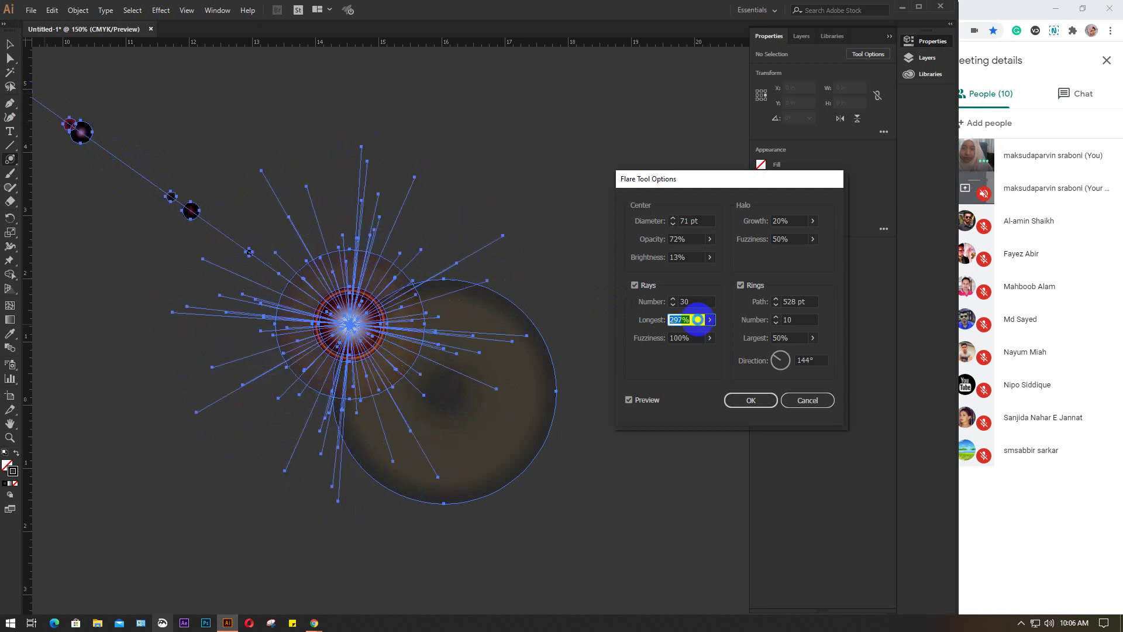
scroll(697, 320, "down", 17)
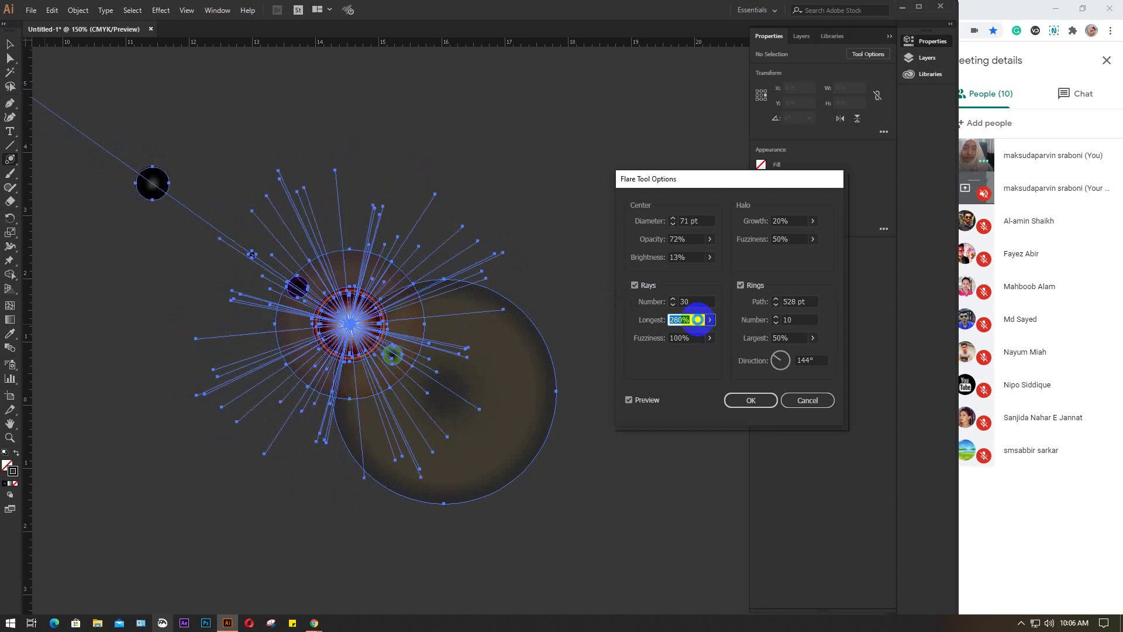
scroll(697, 320, "down", 15)
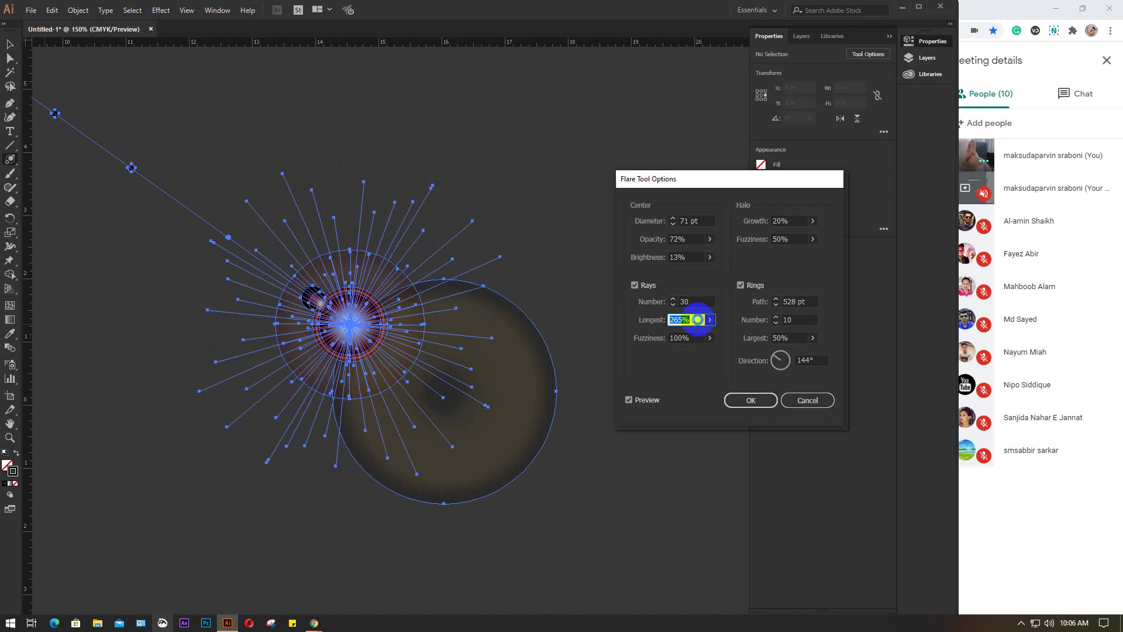
scroll(698, 319, "down", 8)
scroll(698, 319, "down", 9)
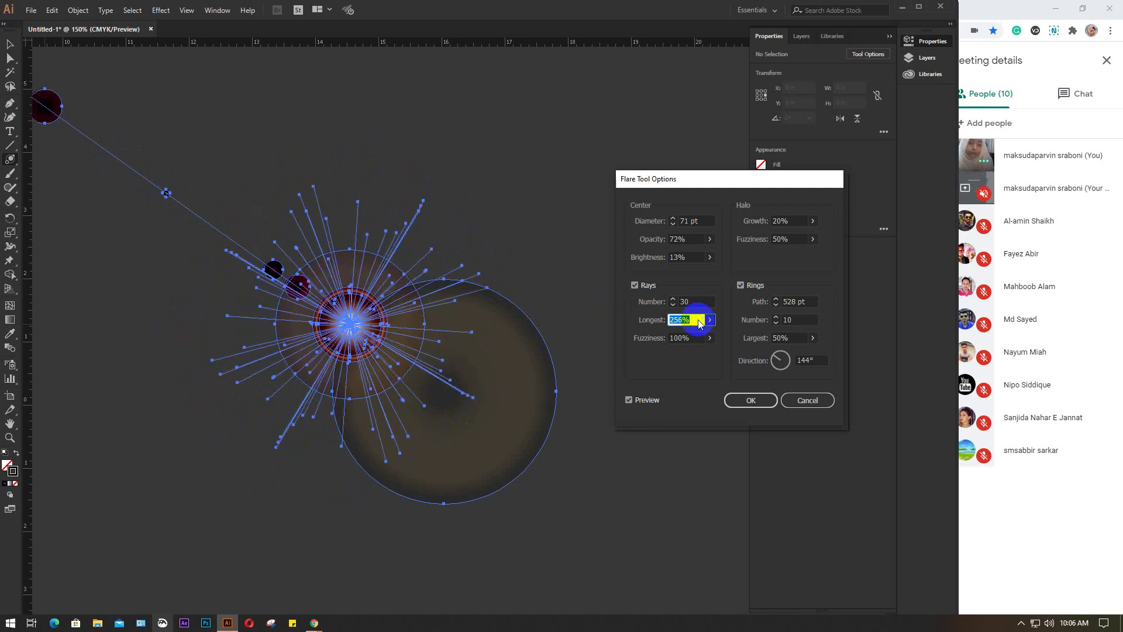
scroll(701, 322, "down", 5)
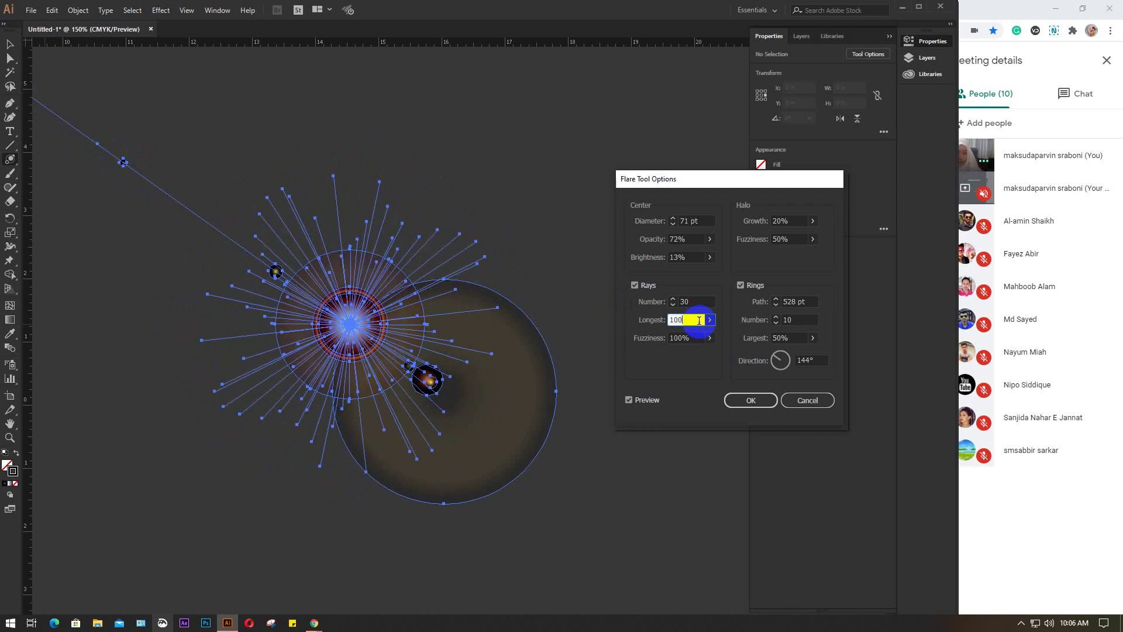
key("Return")
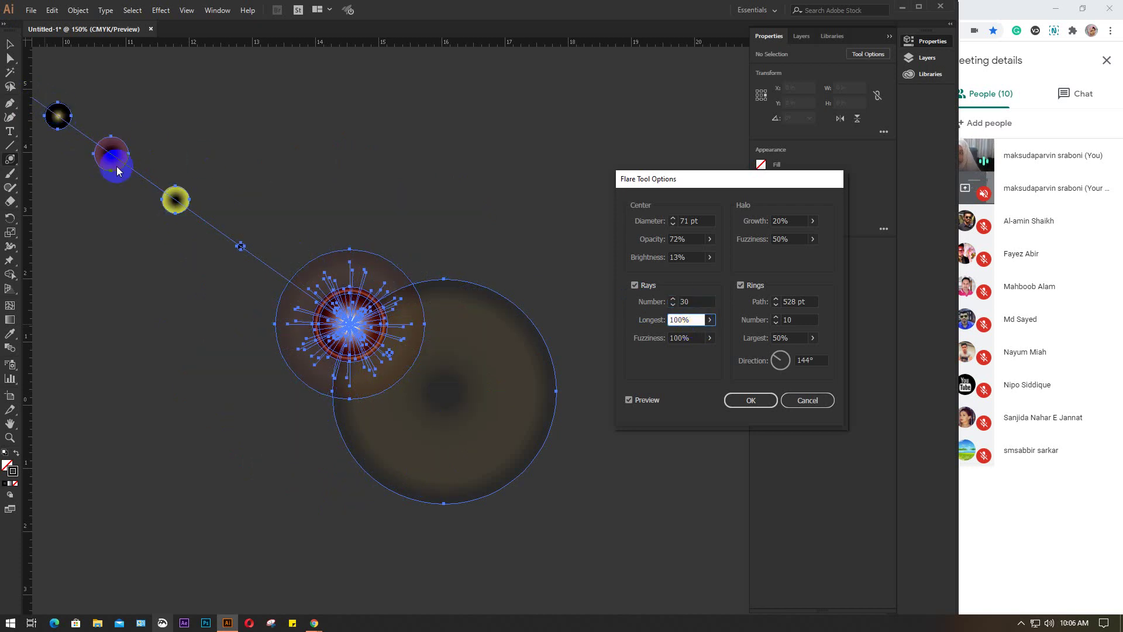
Shorten the flare's longest ray to 50%
left_click_drag(701, 319, 670, 321)
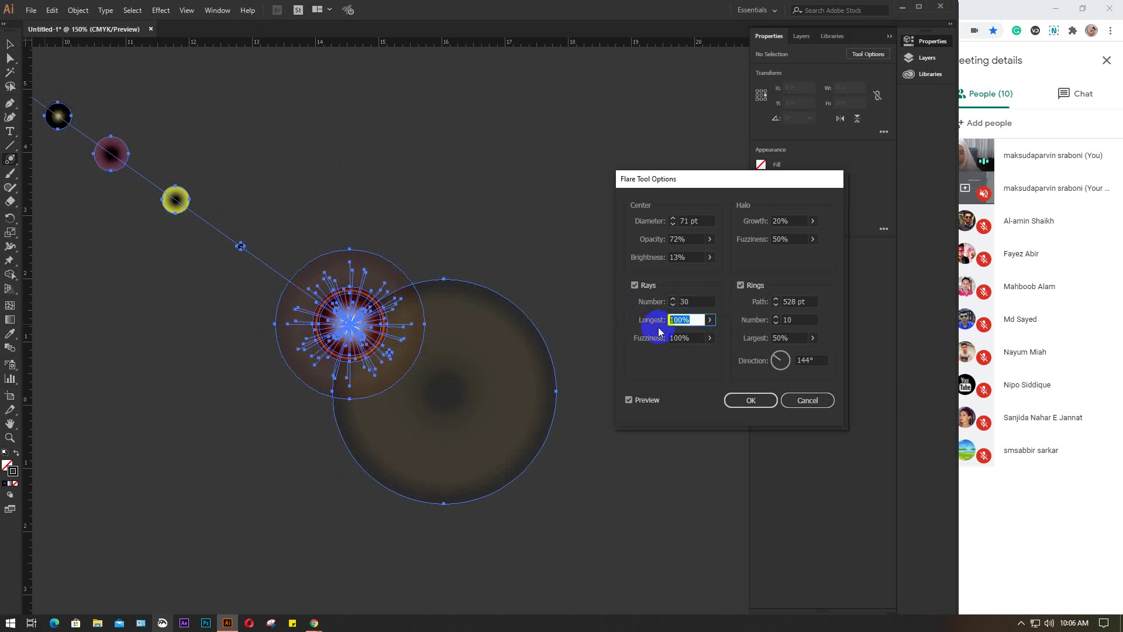
type("50")
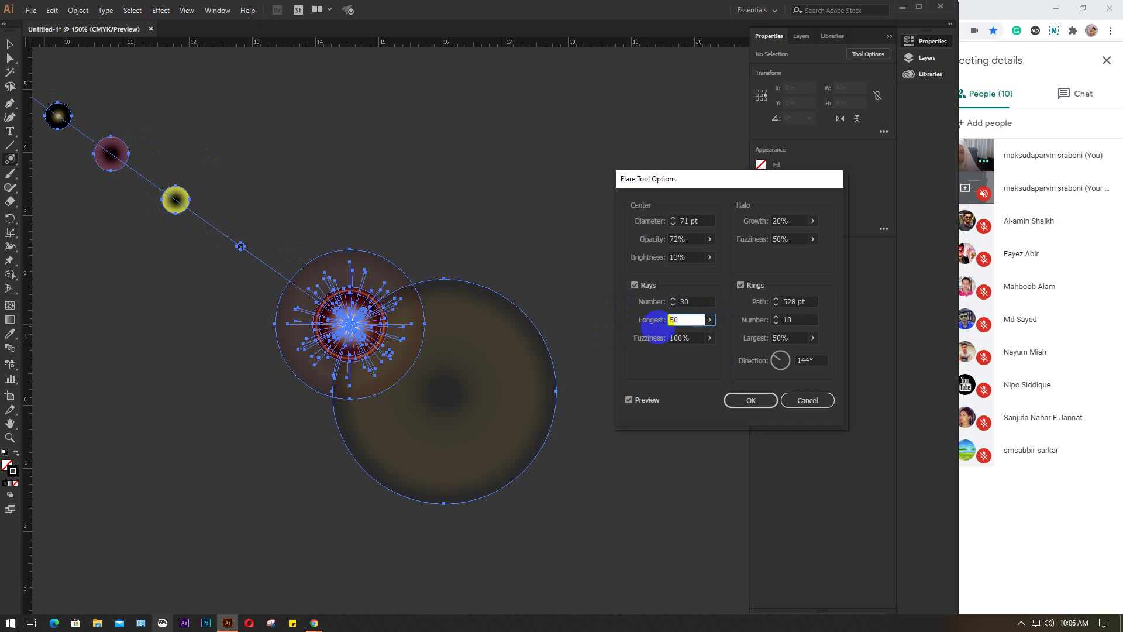
left_click(691, 302)
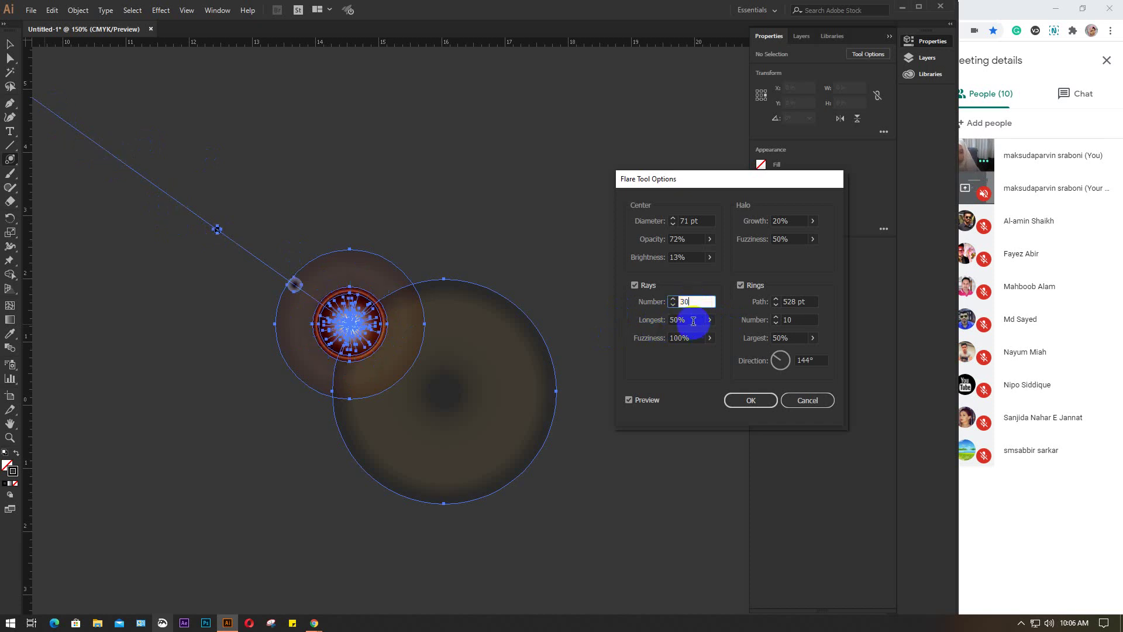
Lengthen the flare's longest ray, trying 347% and settling on 569%
left_click(692, 320)
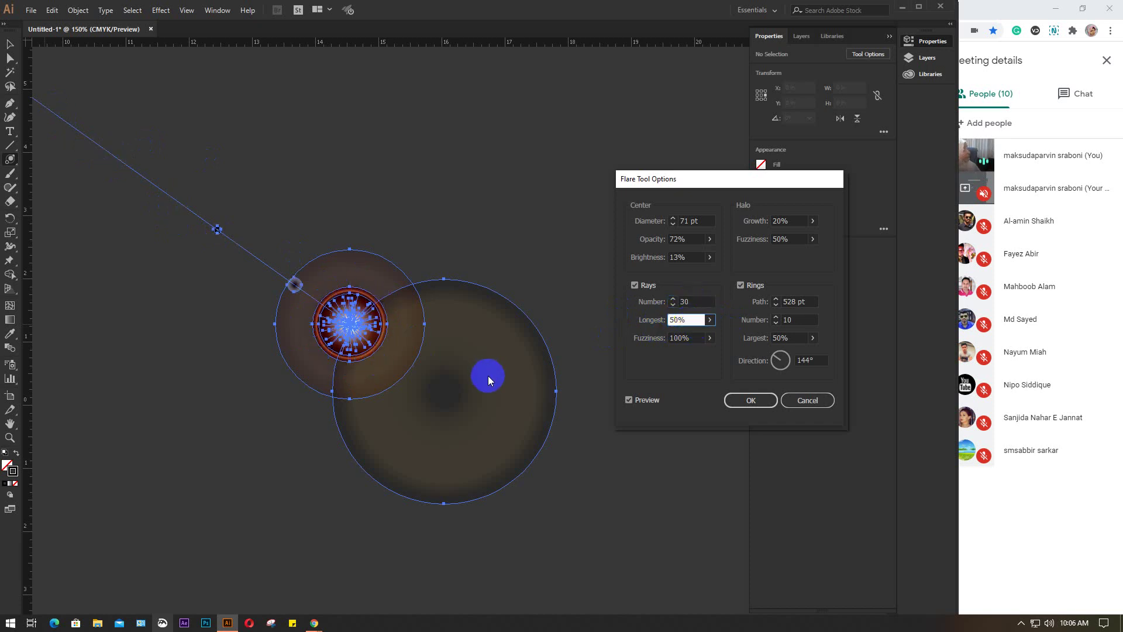
left_click(710, 320)
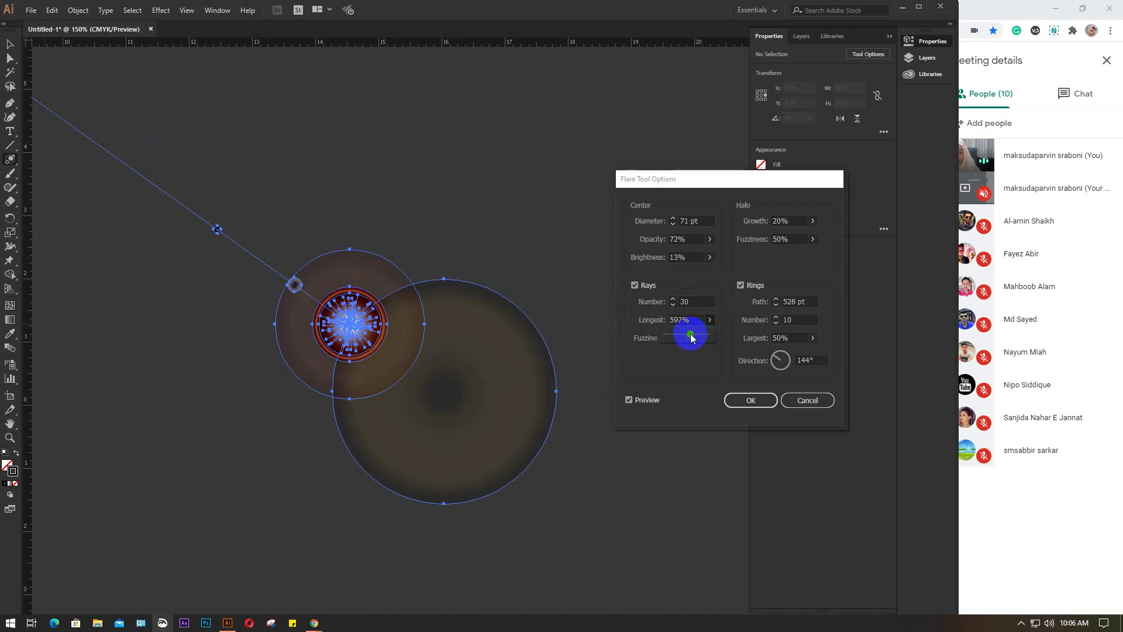
left_click_drag(691, 337, 681, 339)
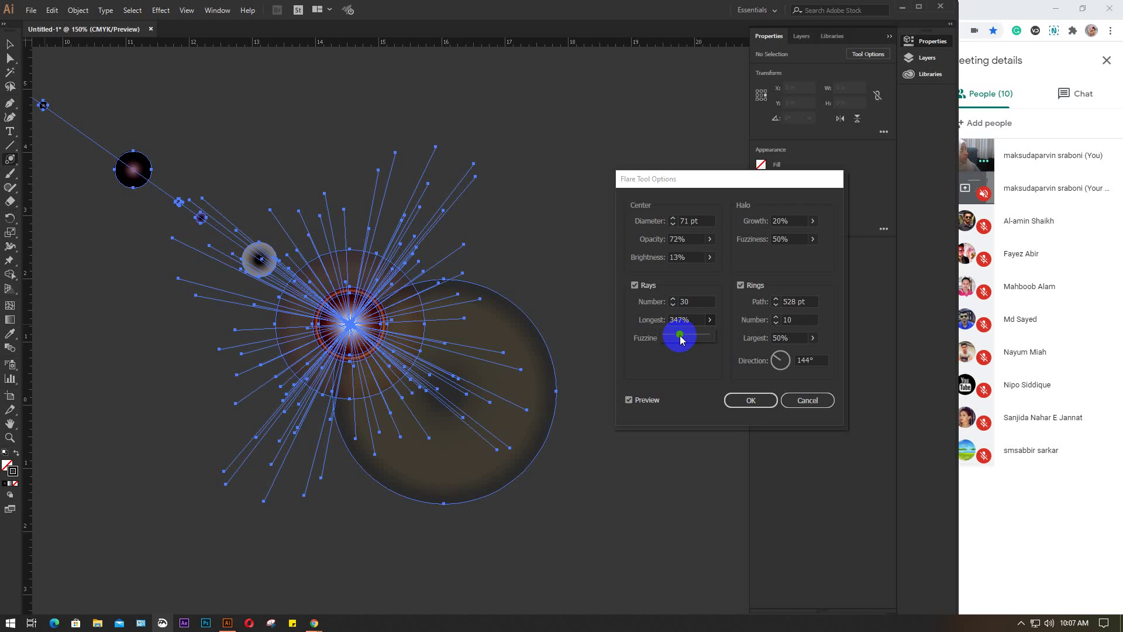
left_click_drag(681, 340, 690, 342)
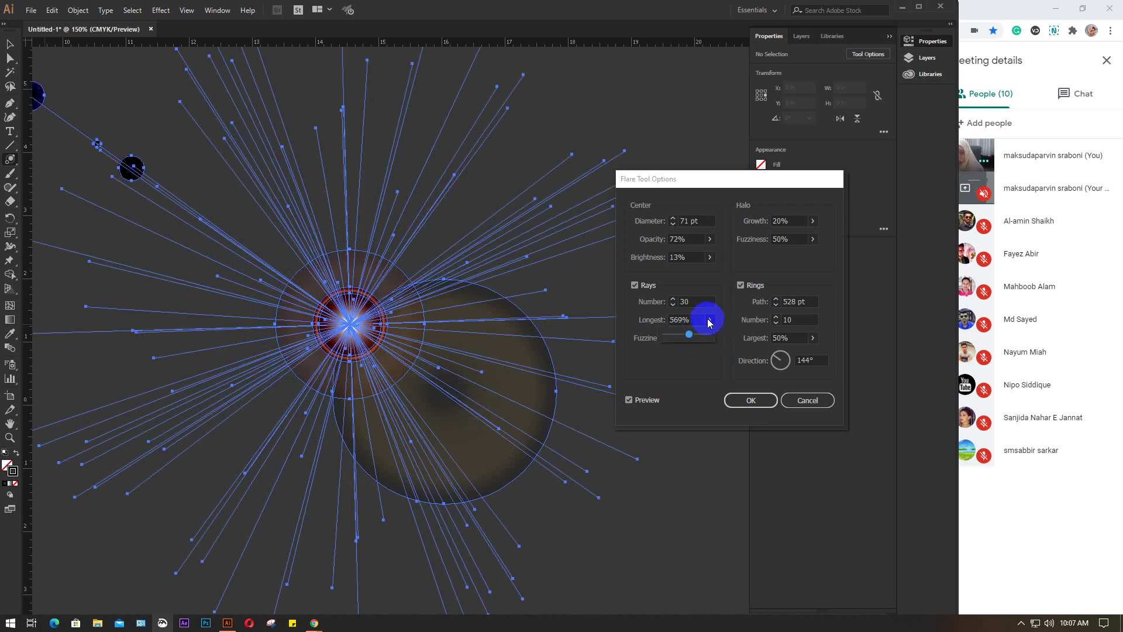
left_click(690, 319)
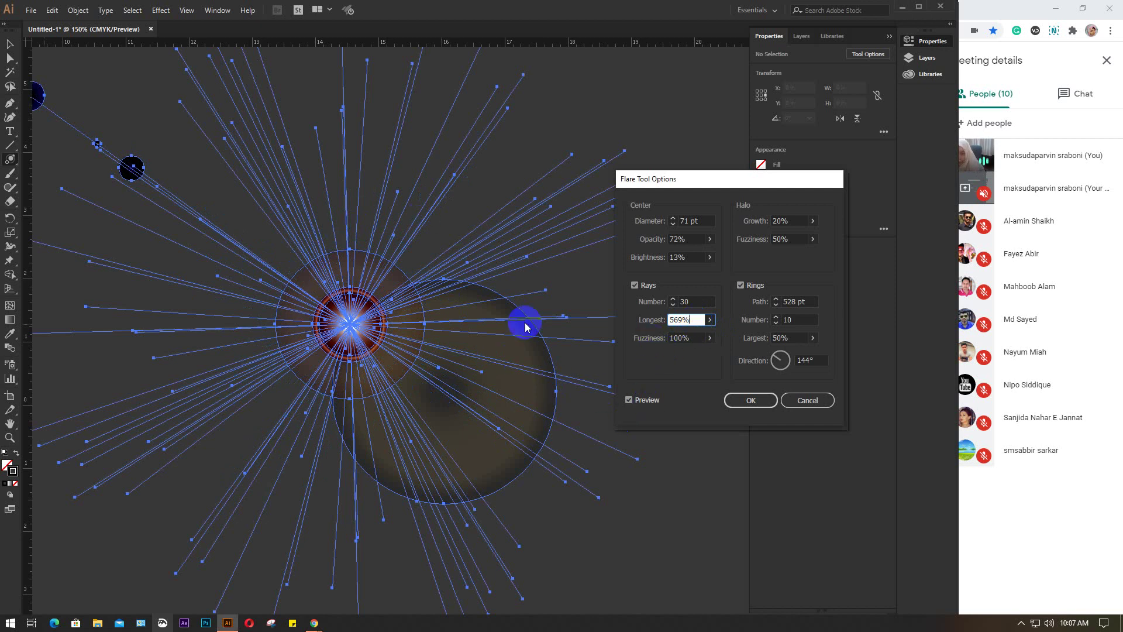
Compare the ray fuzziness at 31% and 17%, return it to 100%, and create the flare with these options
left_click(709, 338)
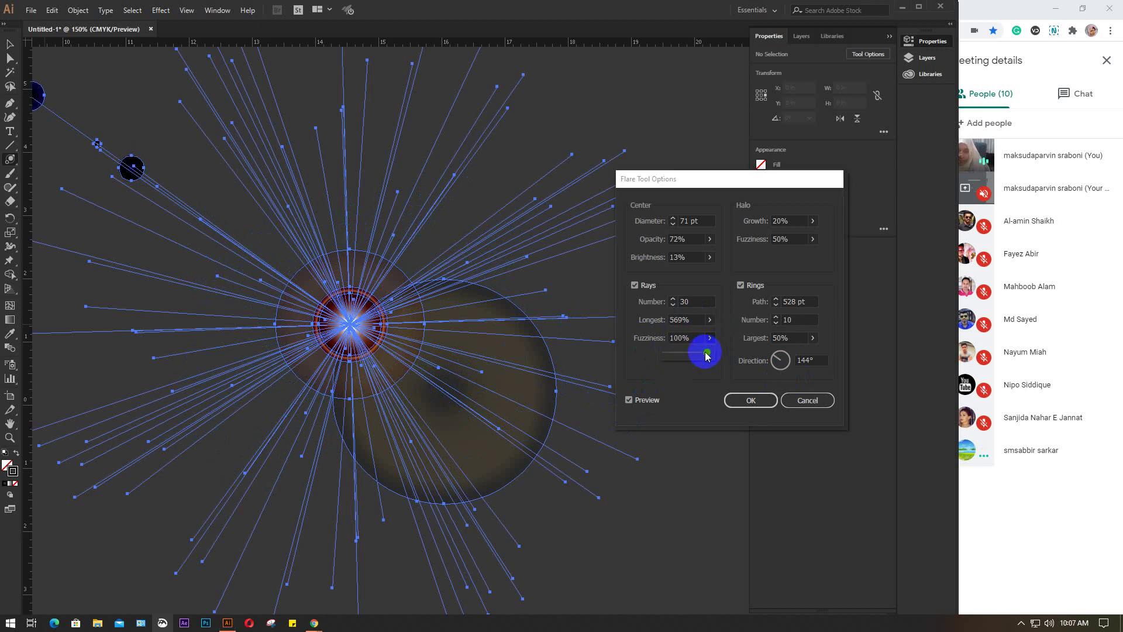
left_click_drag(707, 349, 677, 362)
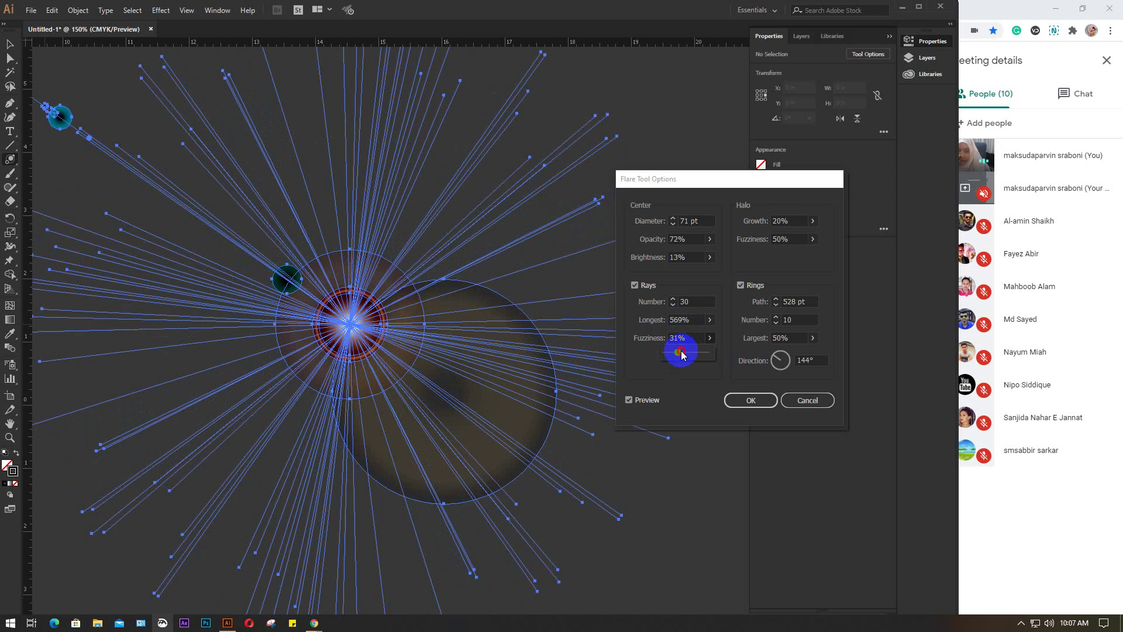
mouse_move(678, 351)
left_mouse_down()
mouse_move(735, 352)
mouse_move(673, 356)
mouse_move(680, 370)
left_mouse_up()
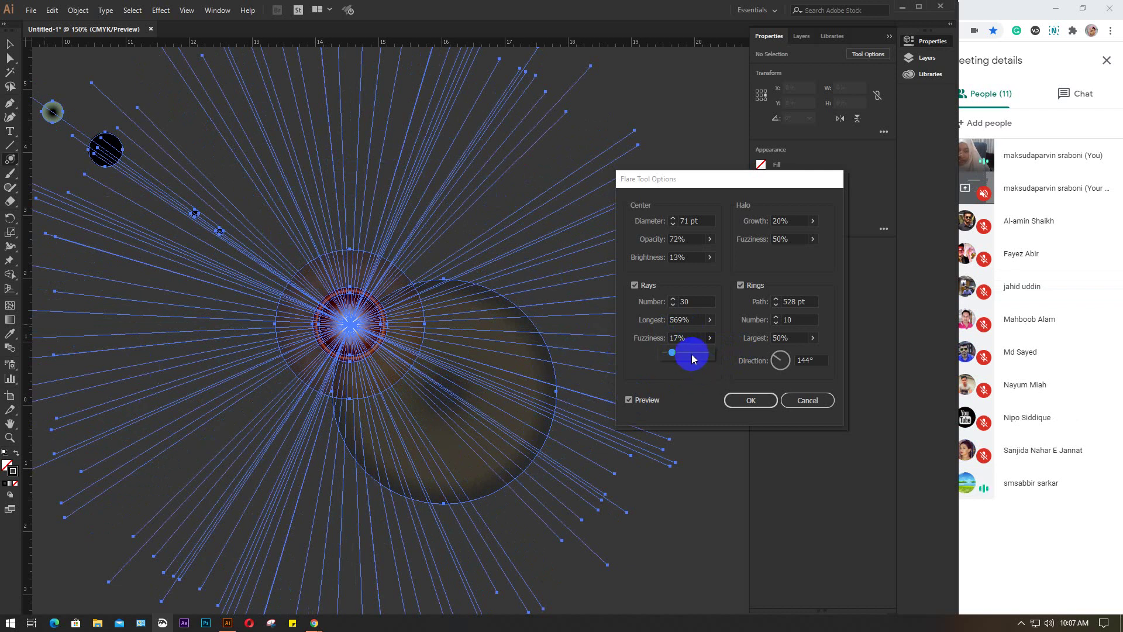
left_click_drag(693, 353, 709, 354)
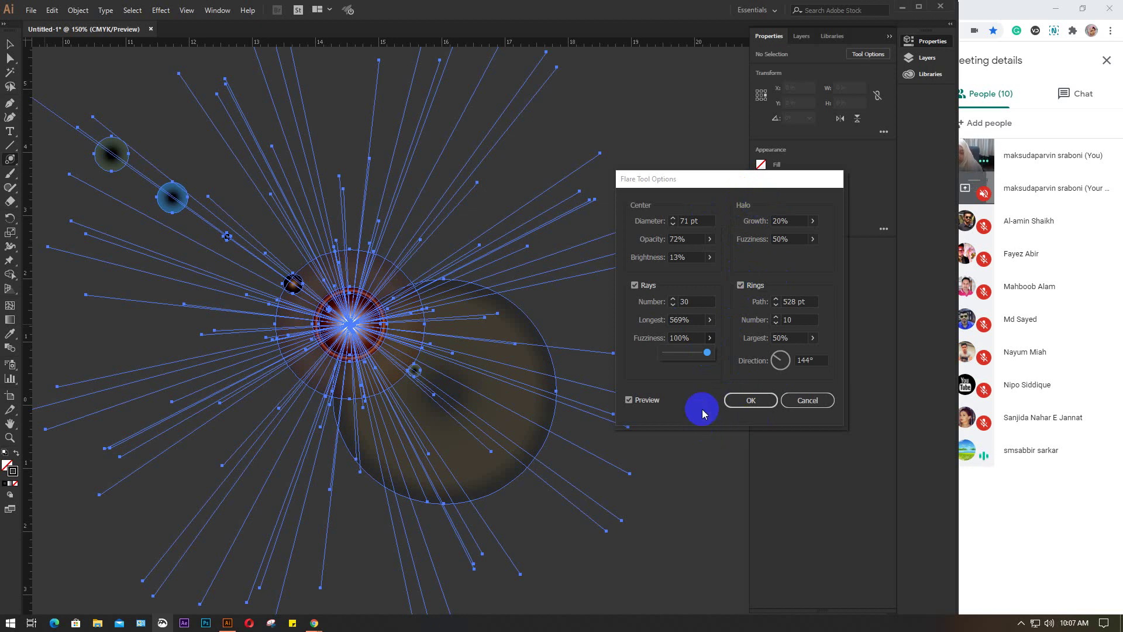
left_click(751, 401)
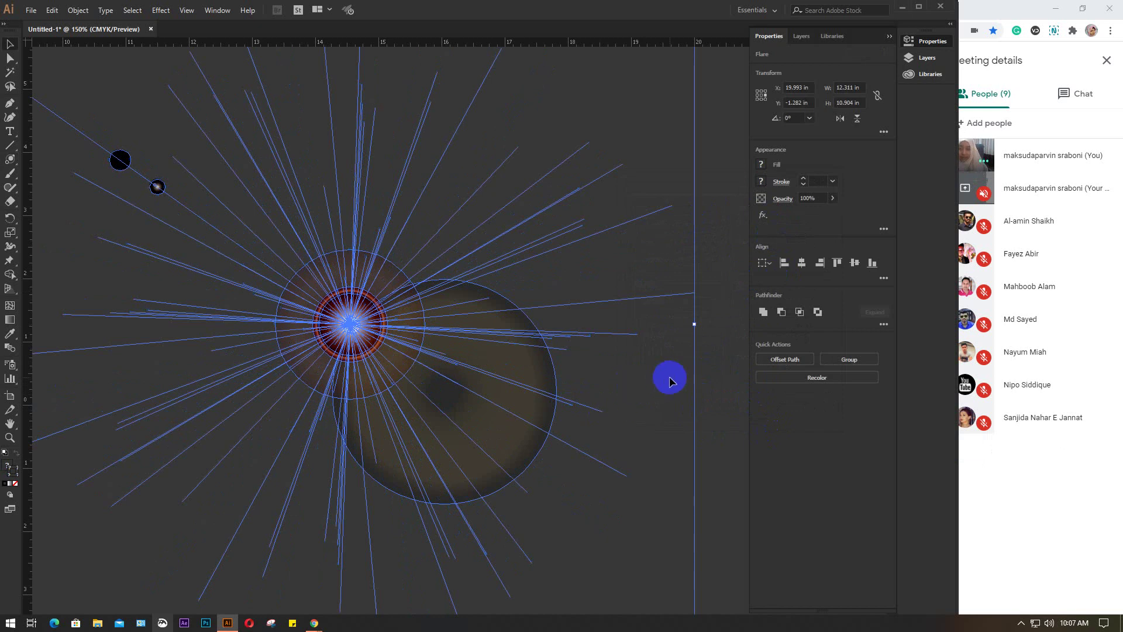
left_click(682, 379)
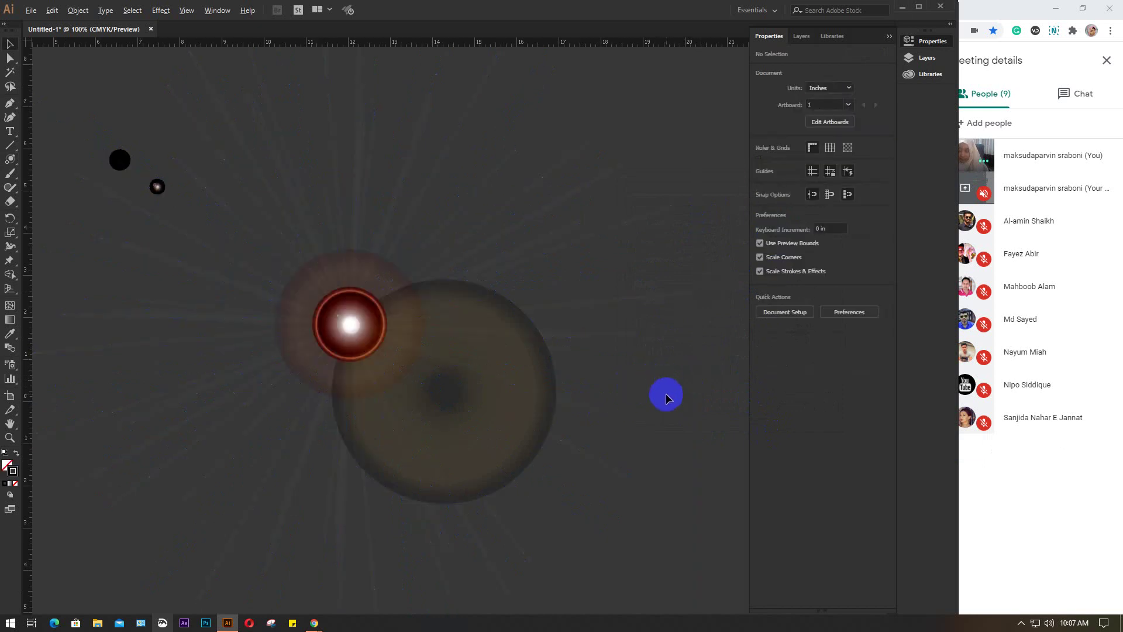
Move the large flare from the artboard's lower-right corner to beside its upper-right corner, near the new flare, and deselect it for comparison
scroll(667, 395, "down", 1, "alt")
scroll(666, 395, "down", 1, "alt")
scroll(521, 527, "down", 1)
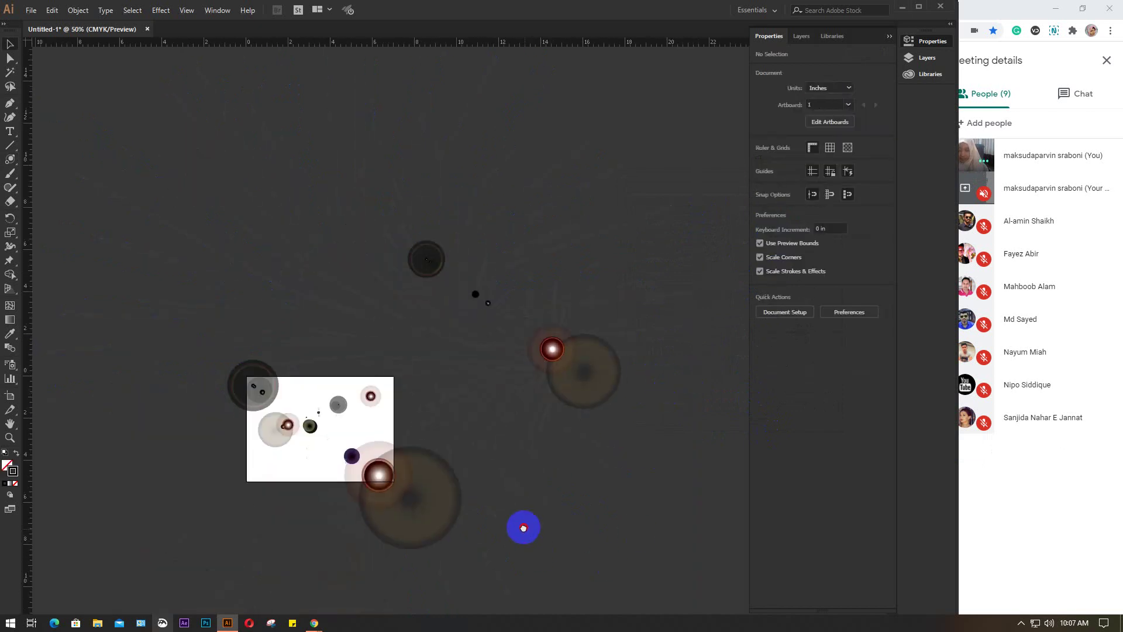
left_click(408, 510)
left_click_drag(388, 485, 428, 377)
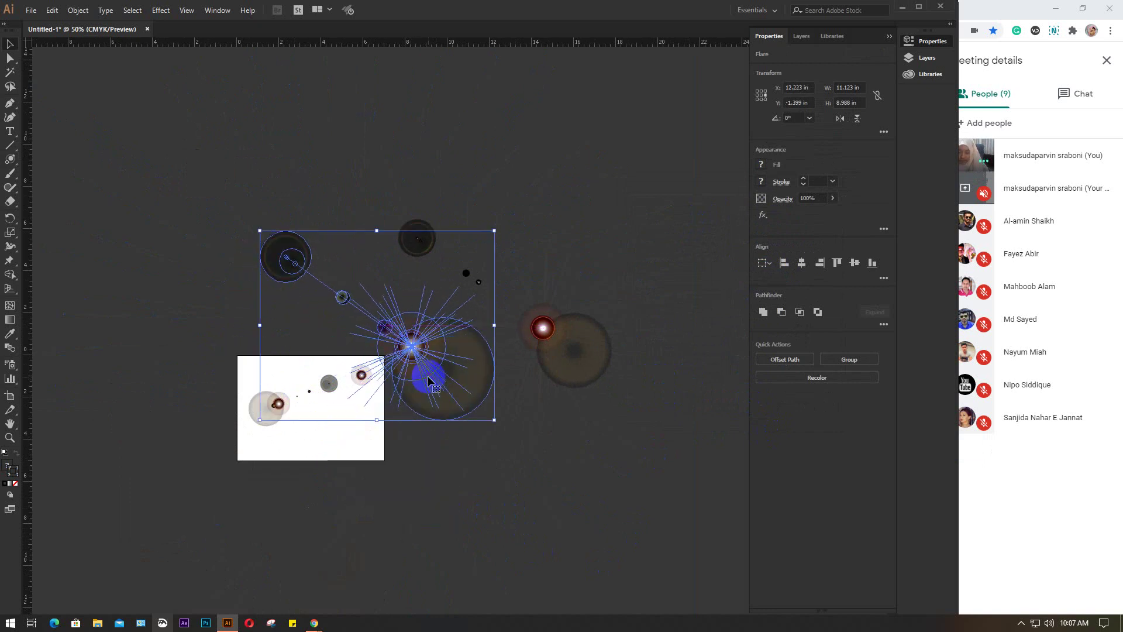
scroll(428, 377, "up", 2, "alt")
key("a")
left_click_drag(520, 420, 394, 406)
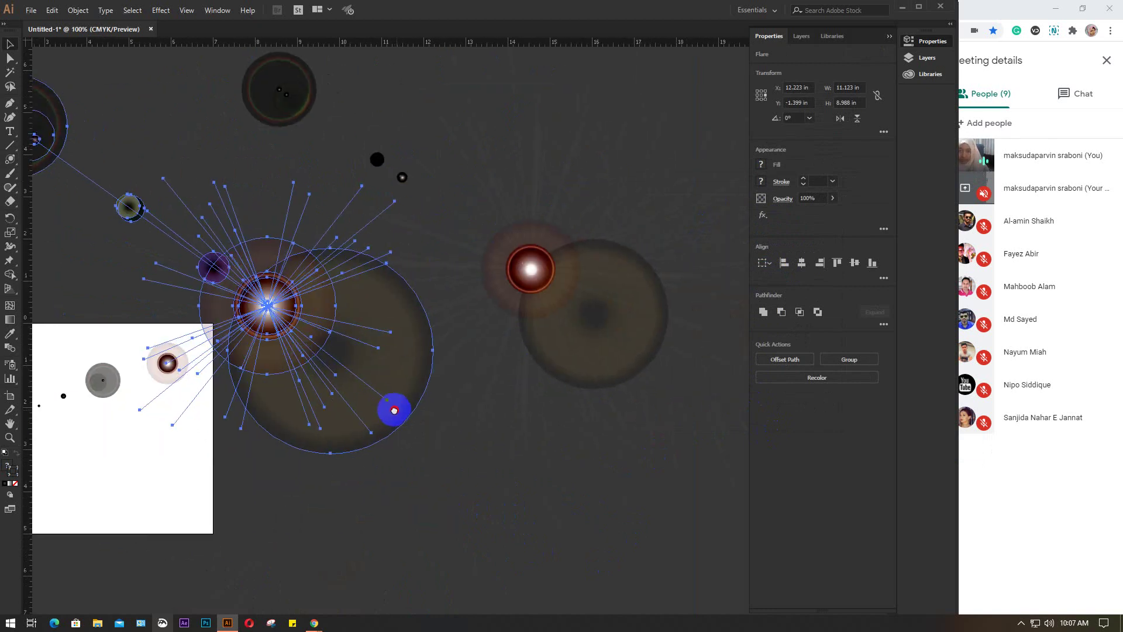
key("v")
left_click(272, 466)
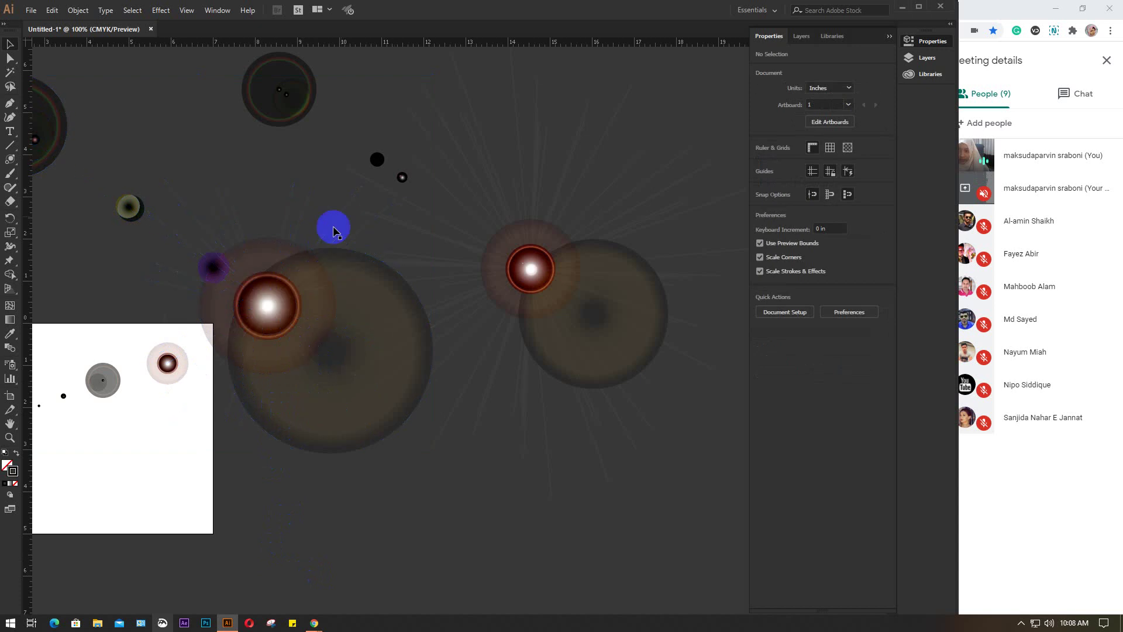
Compare the rays, halos and rings of the two large flares beside the artboard, highlighting and deselecting them
left_click(555, 203)
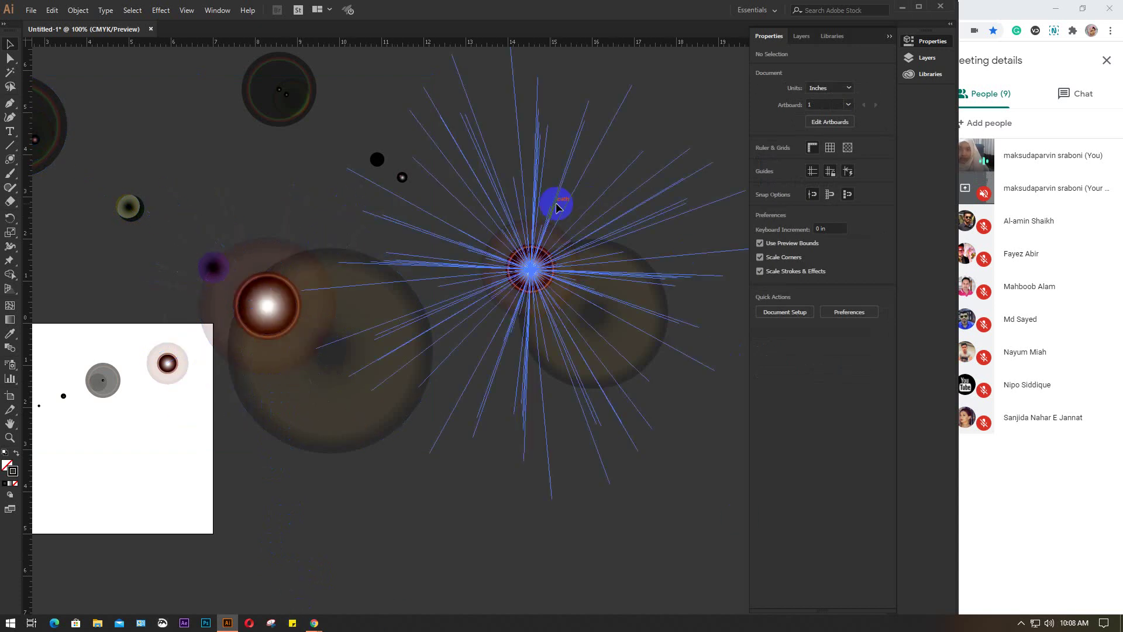
left_click(558, 90)
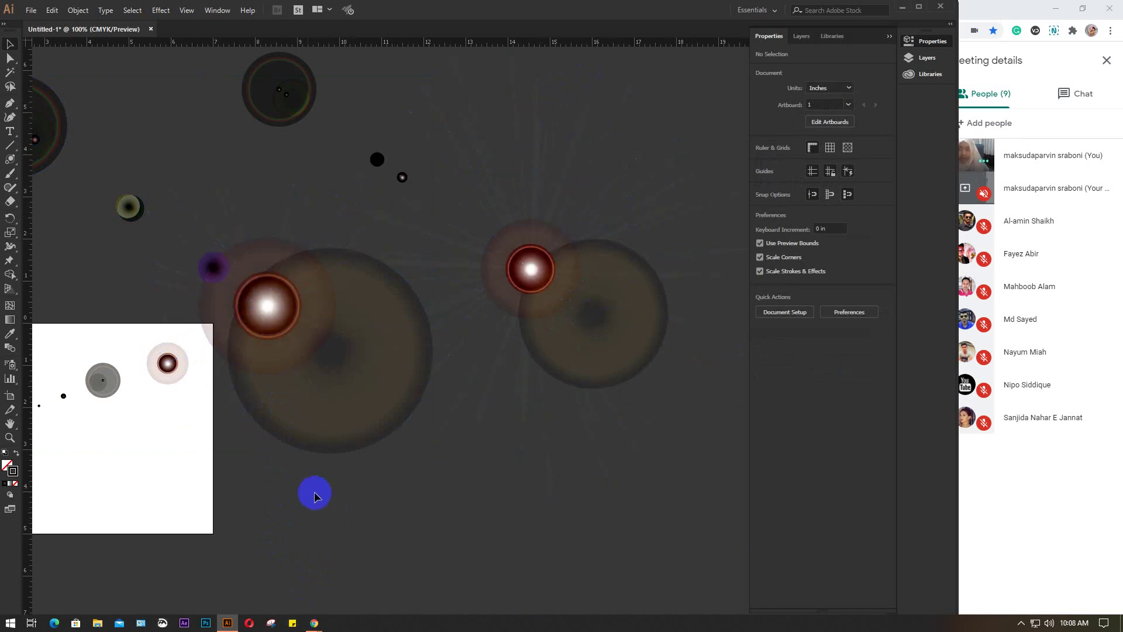
left_click(268, 306)
left_click(519, 243)
left_click(509, 382)
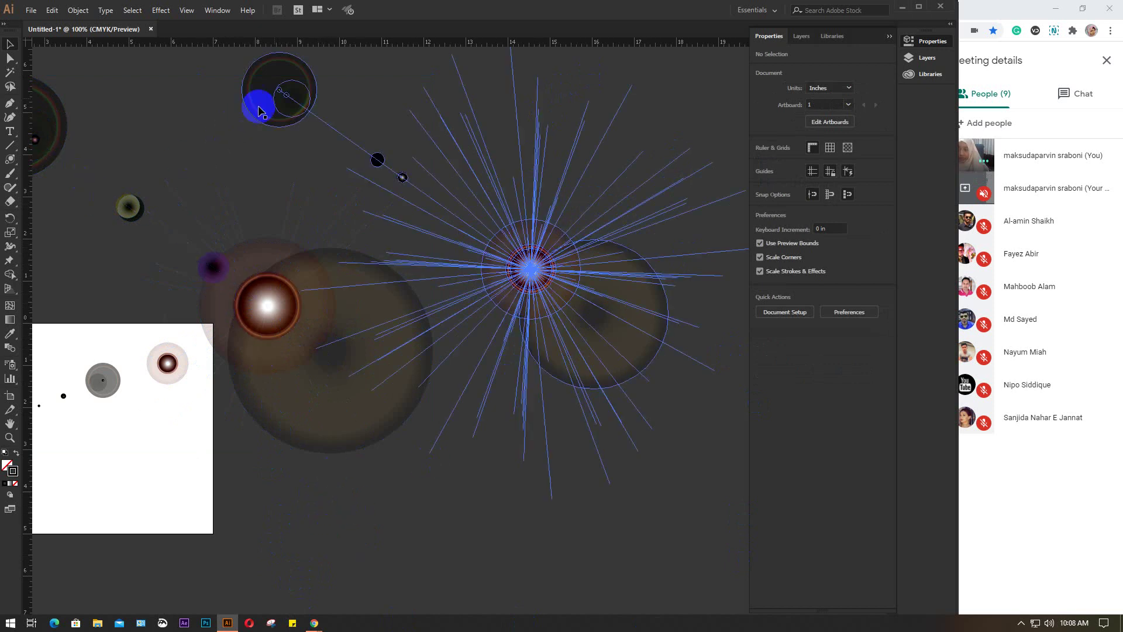
left_click_drag(264, 172, 311, 181)
left_click(321, 93)
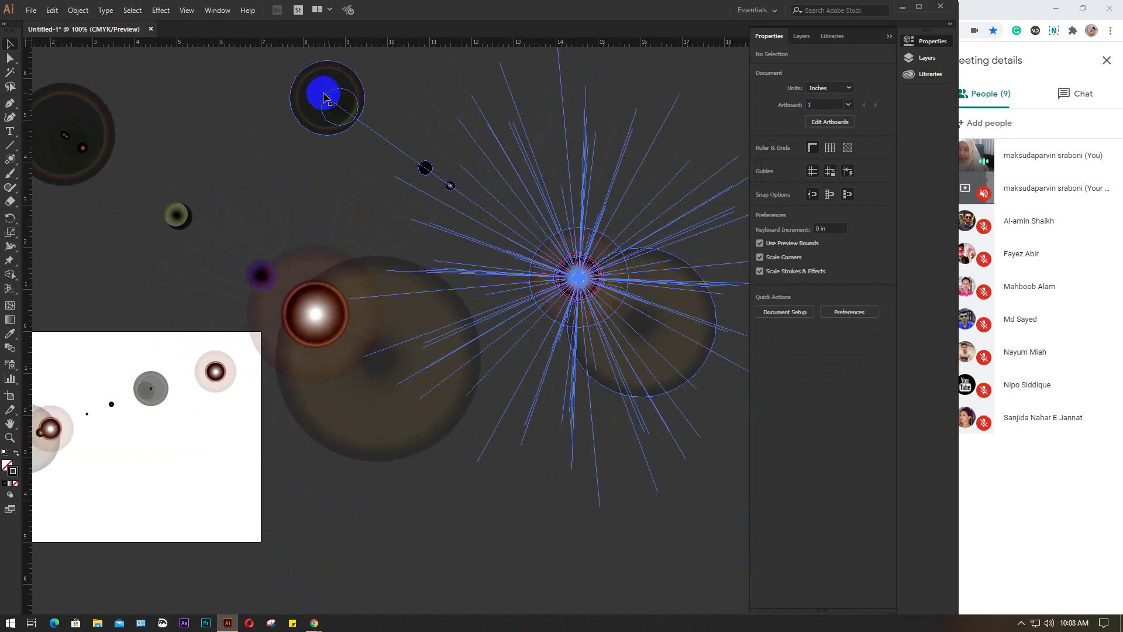
left_click(372, 88)
left_click(328, 93)
left_click_drag(329, 92, 485, 449)
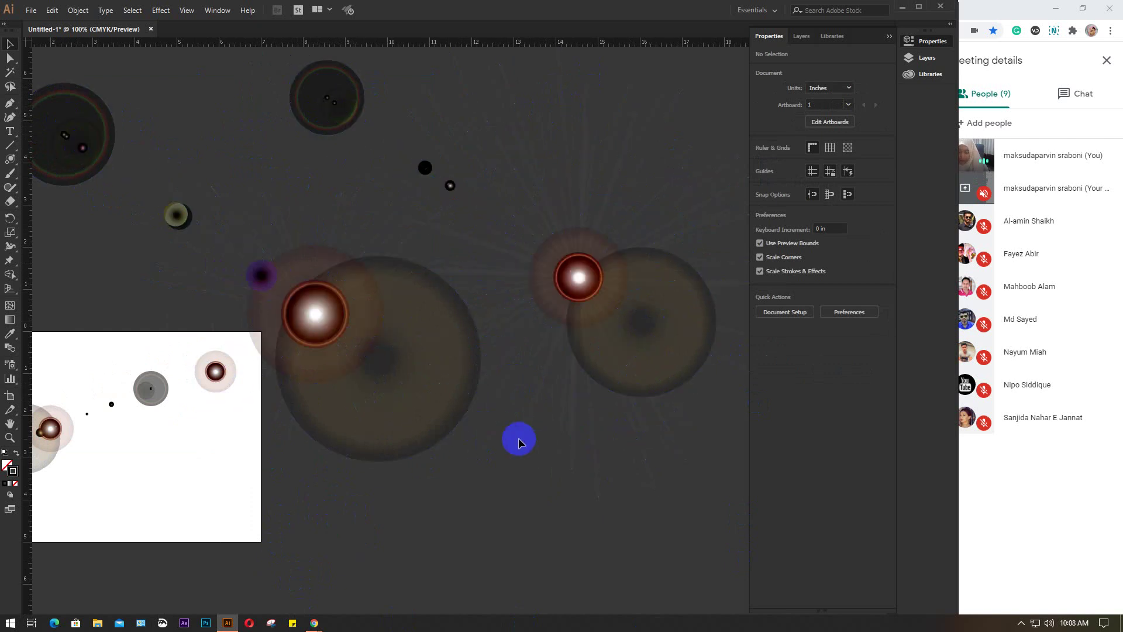
Delete all the flares on and around the artboard together
scroll(518, 439, "down", 2)
scroll(517, 441, "down", 1)
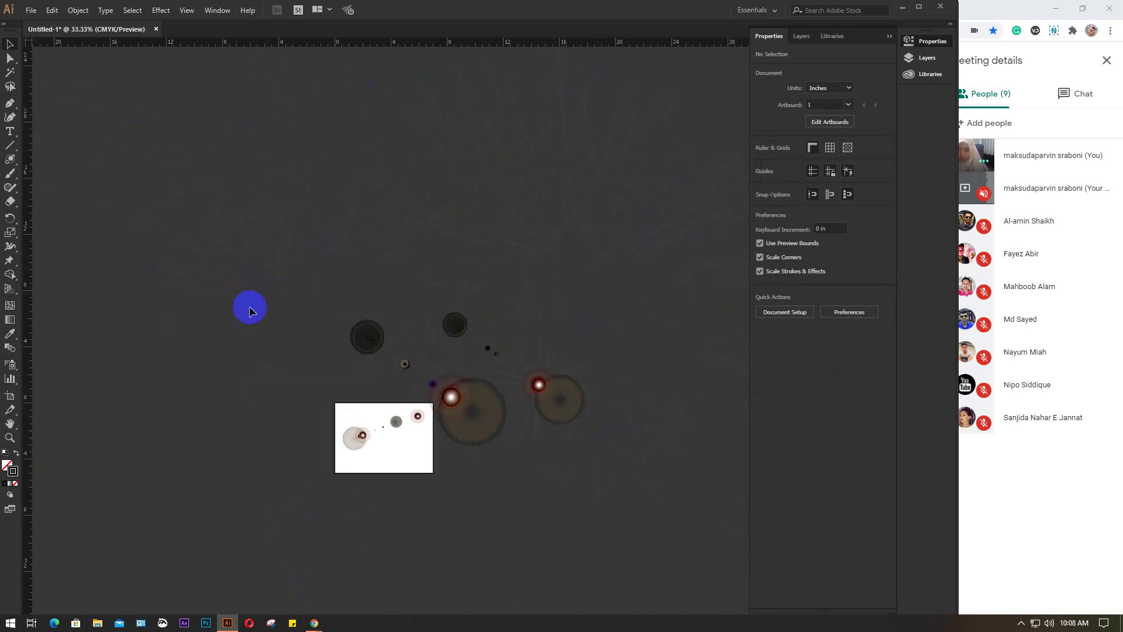
left_click_drag(231, 258, 607, 486)
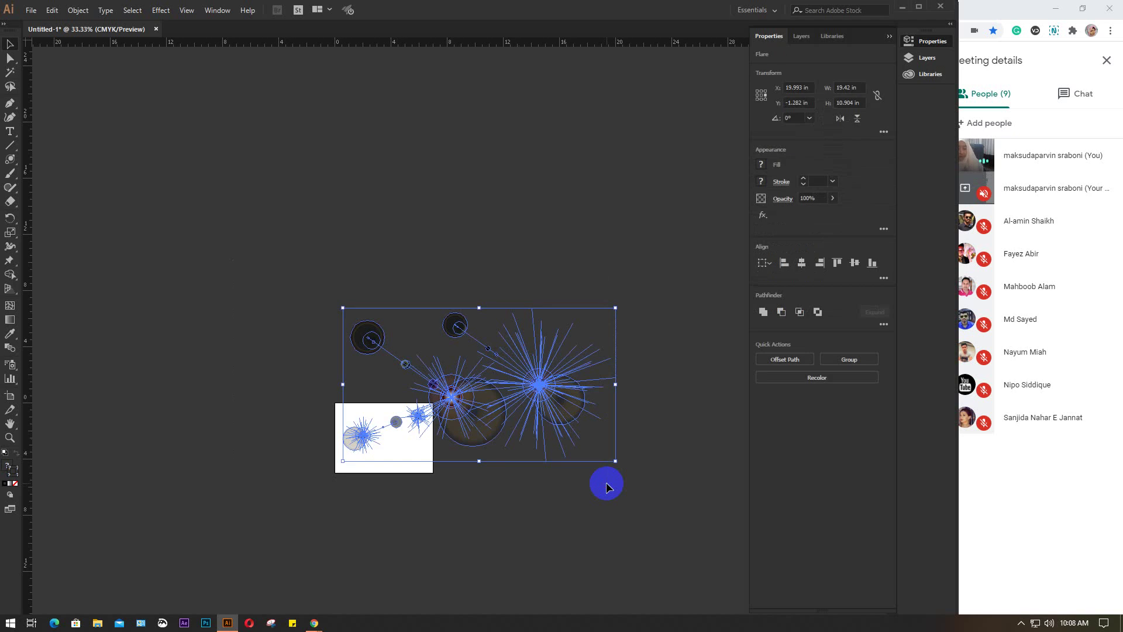
key("Delete")
Hide the rulers around the empty artboard and activate the Paintbrush tool
scroll(430, 448, "up", 2)
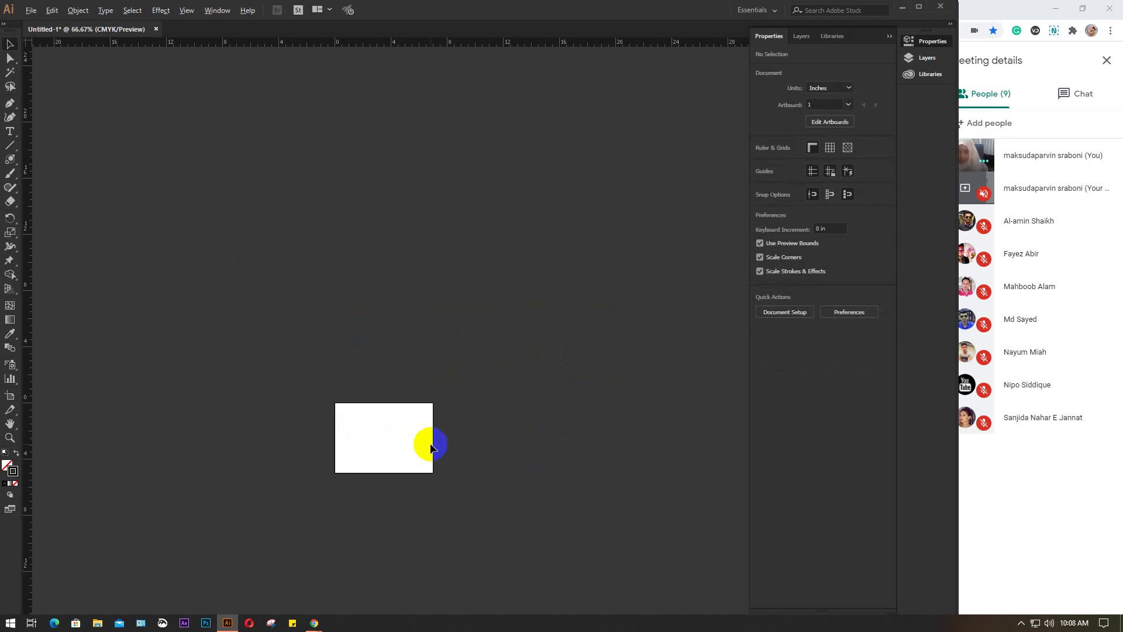
scroll(334, 454, "up", 2)
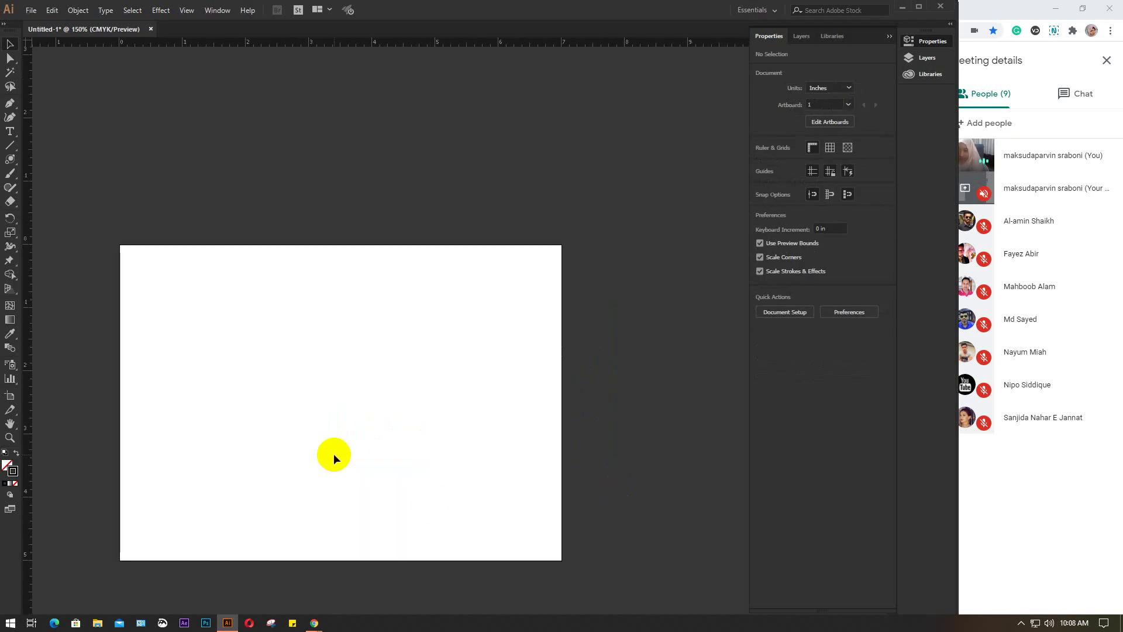
left_click_drag(431, 501, 451, 418)
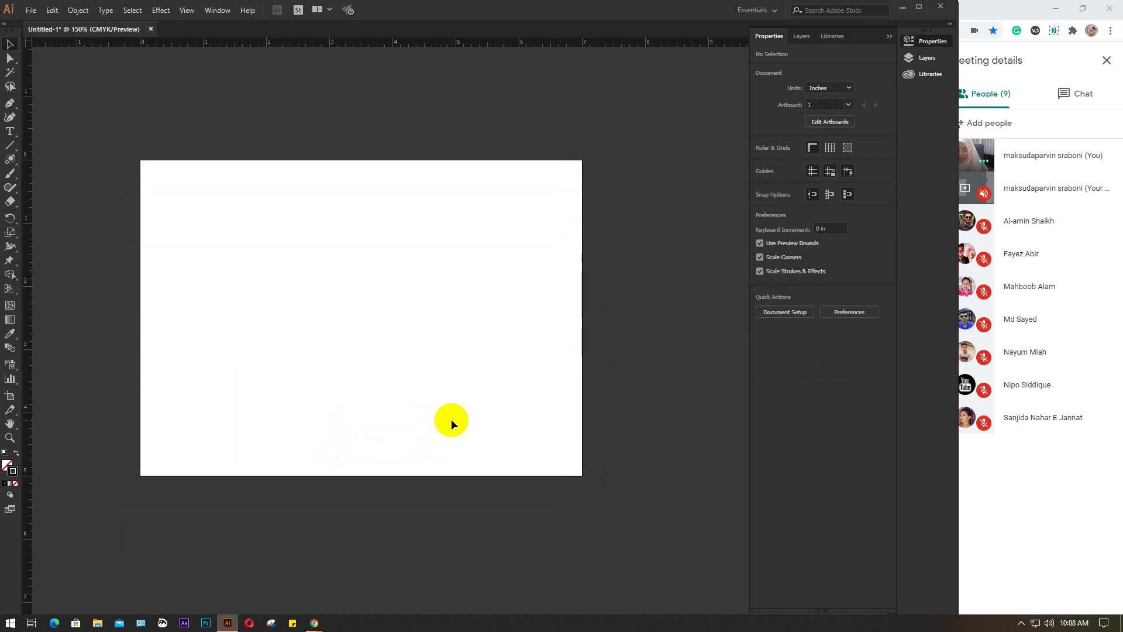
scroll(432, 392, "up", 1)
left_click_drag(451, 371, 497, 419)
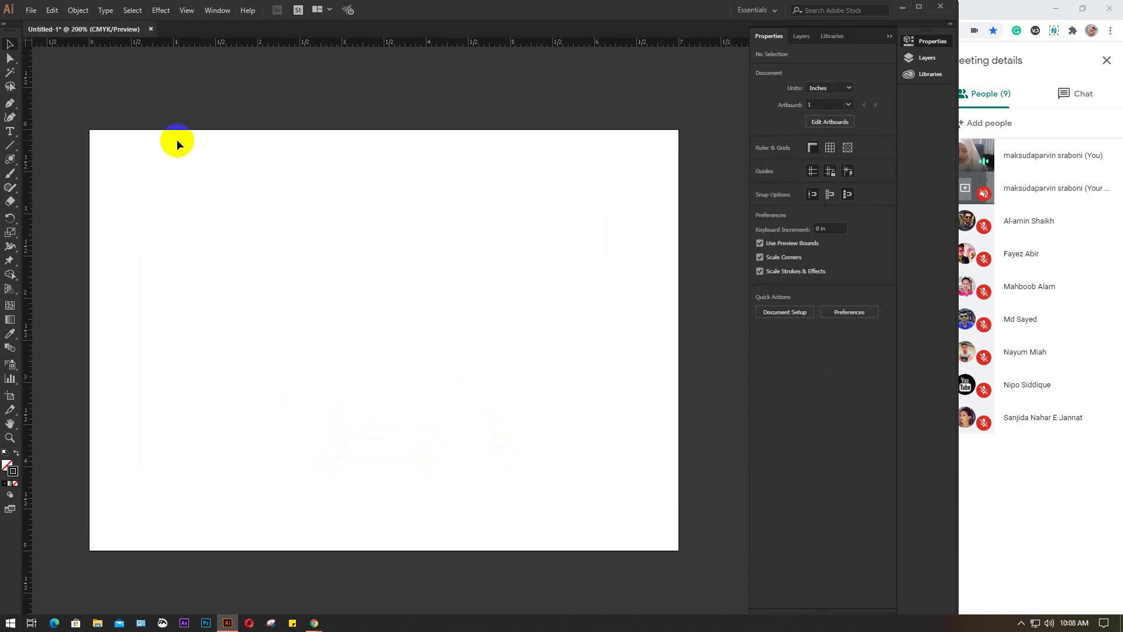
key("ctrl+r")
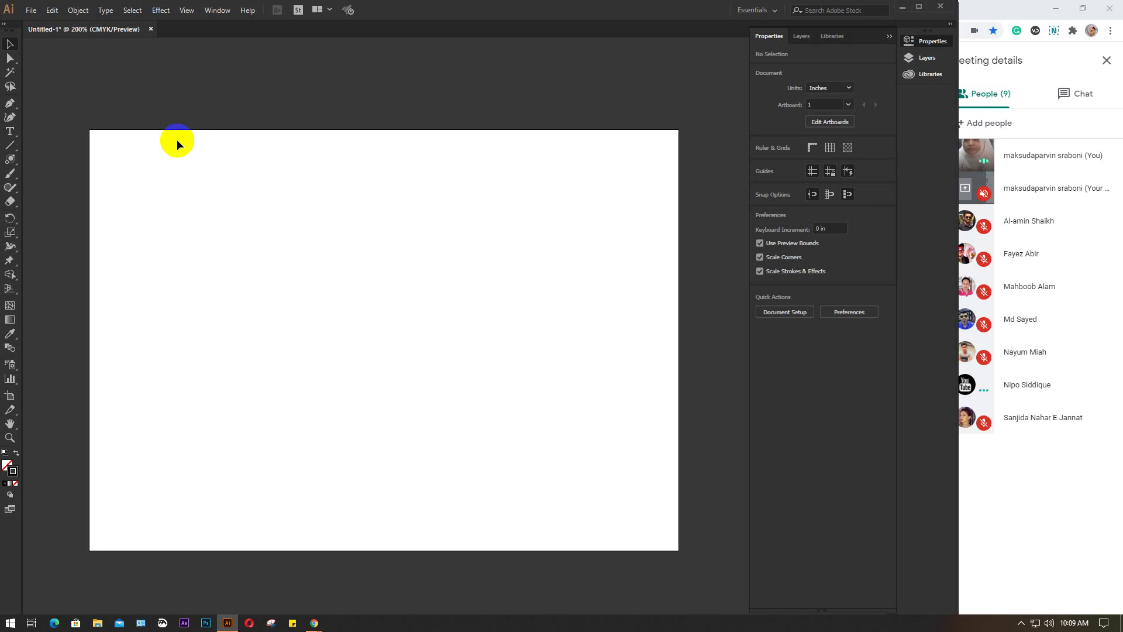
left_click(7, 176)
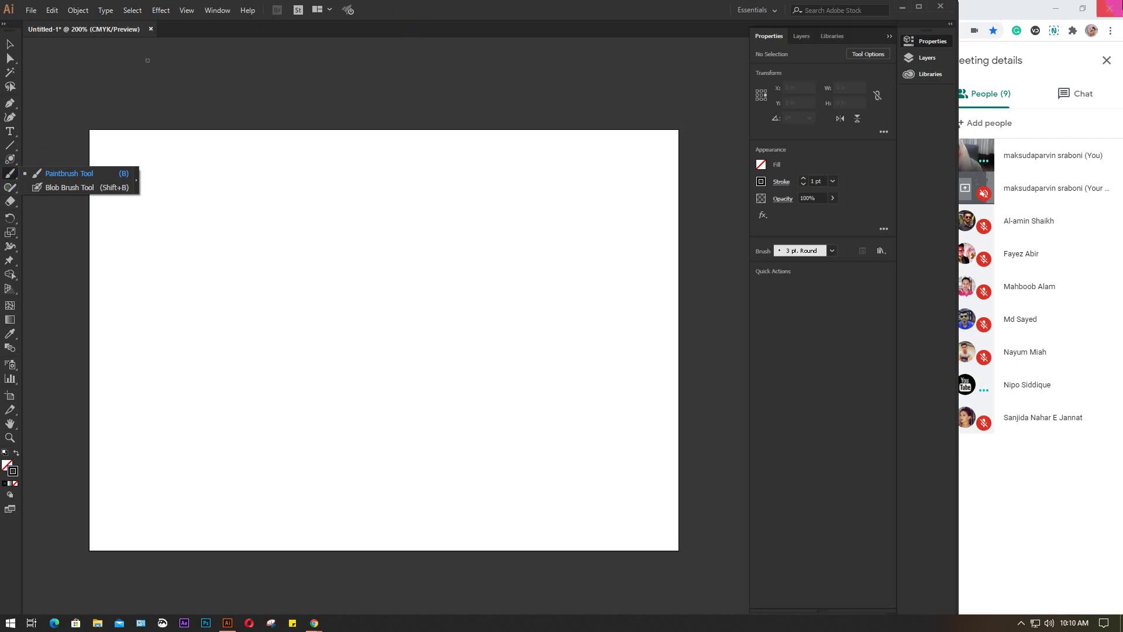
Switch to Chrome and run a Google image search for "webtab" in a new tab
left_click(974, 12)
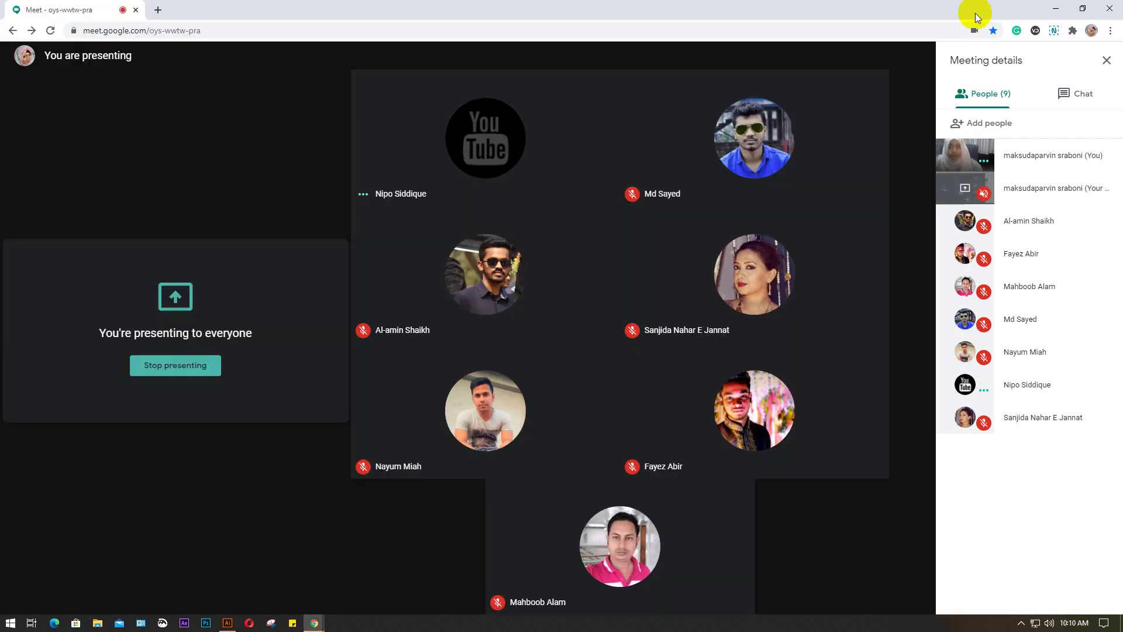
left_click(157, 10)
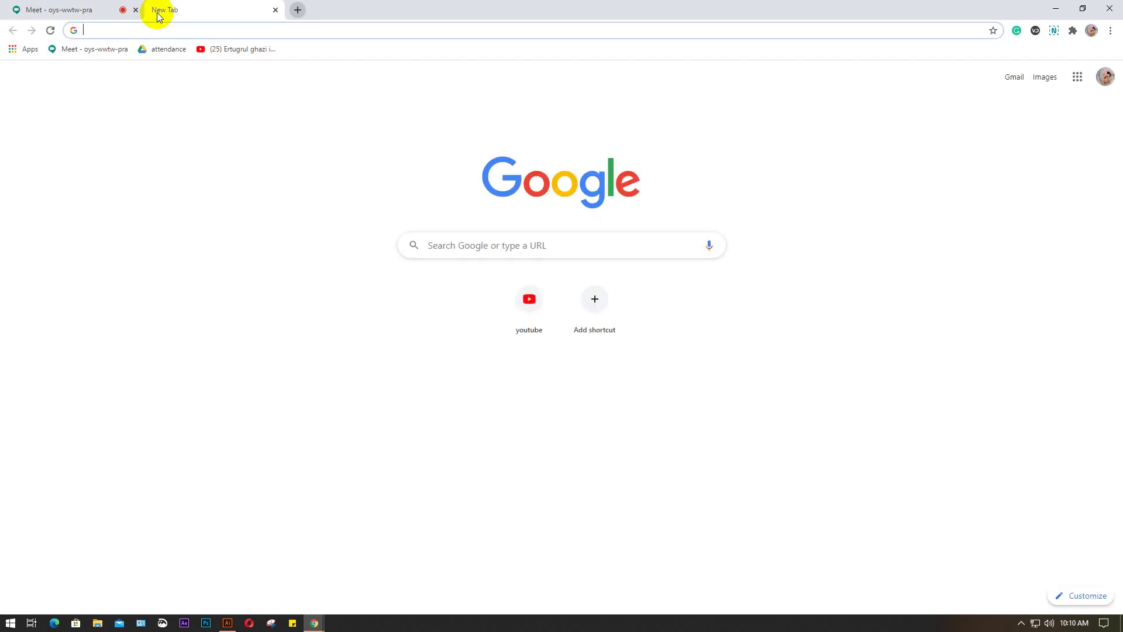
type("web")
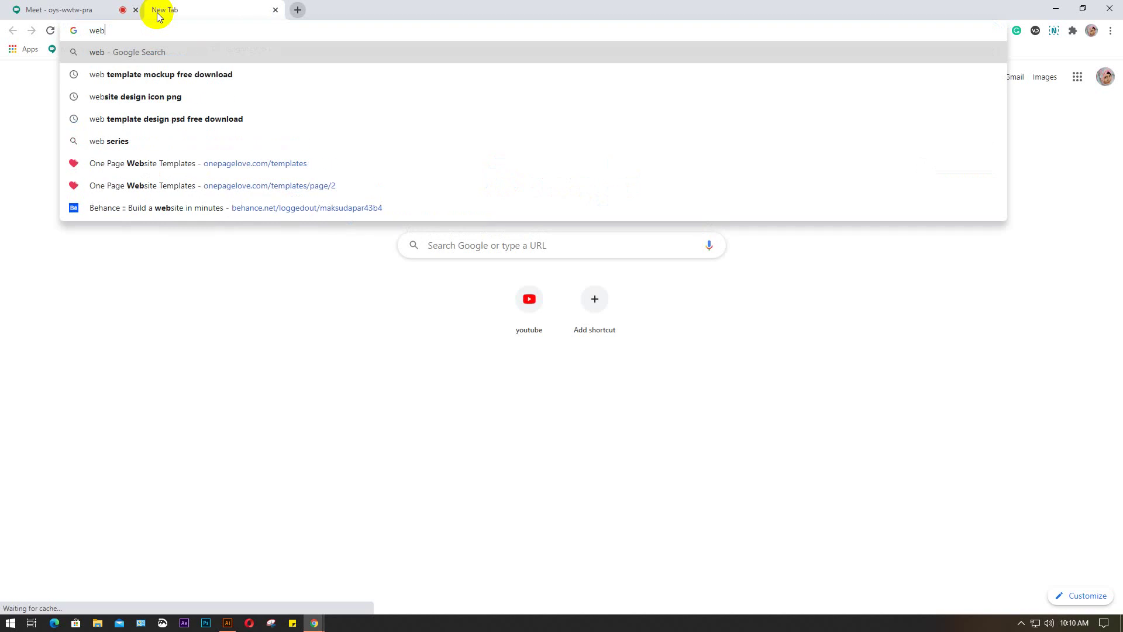
type("tav")
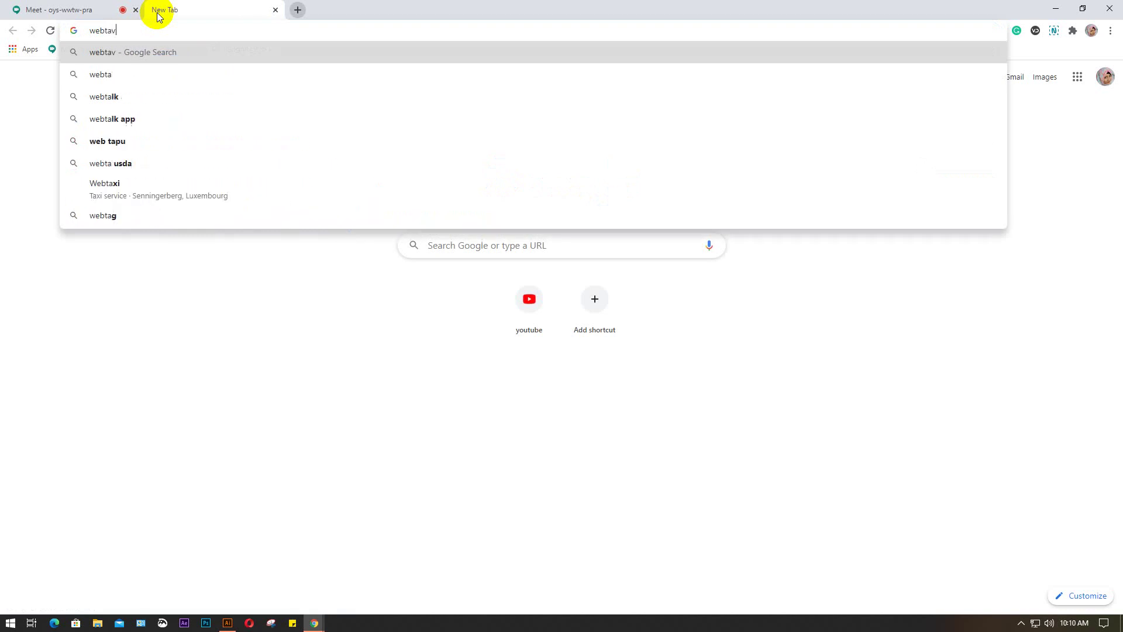
key("BackSpace")
type("b")
key("Return")
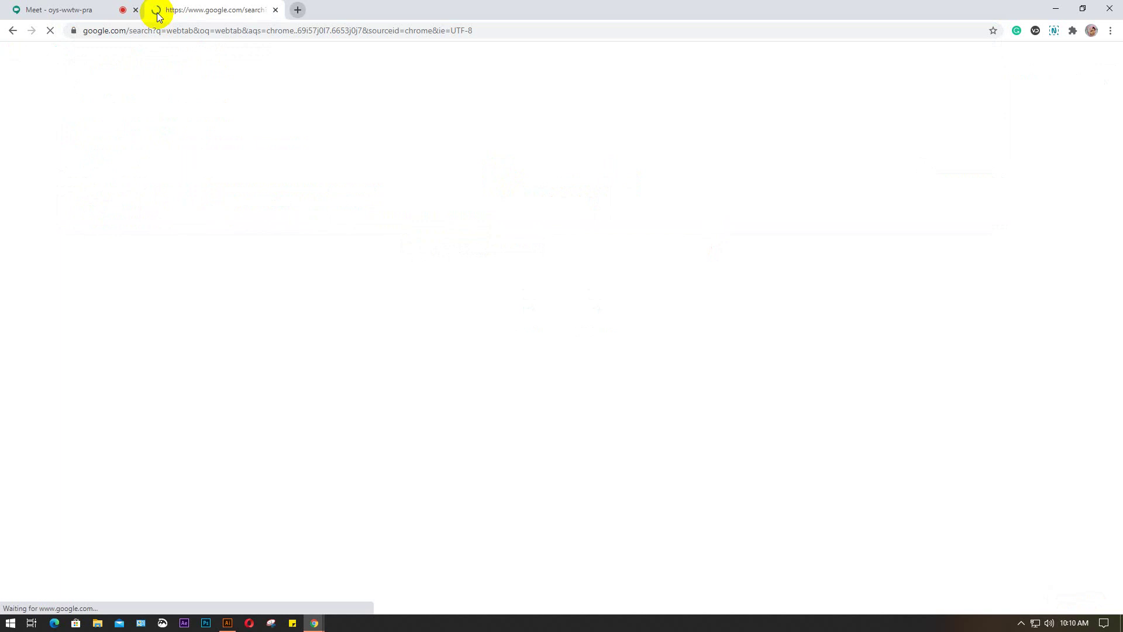
left_click(167, 100)
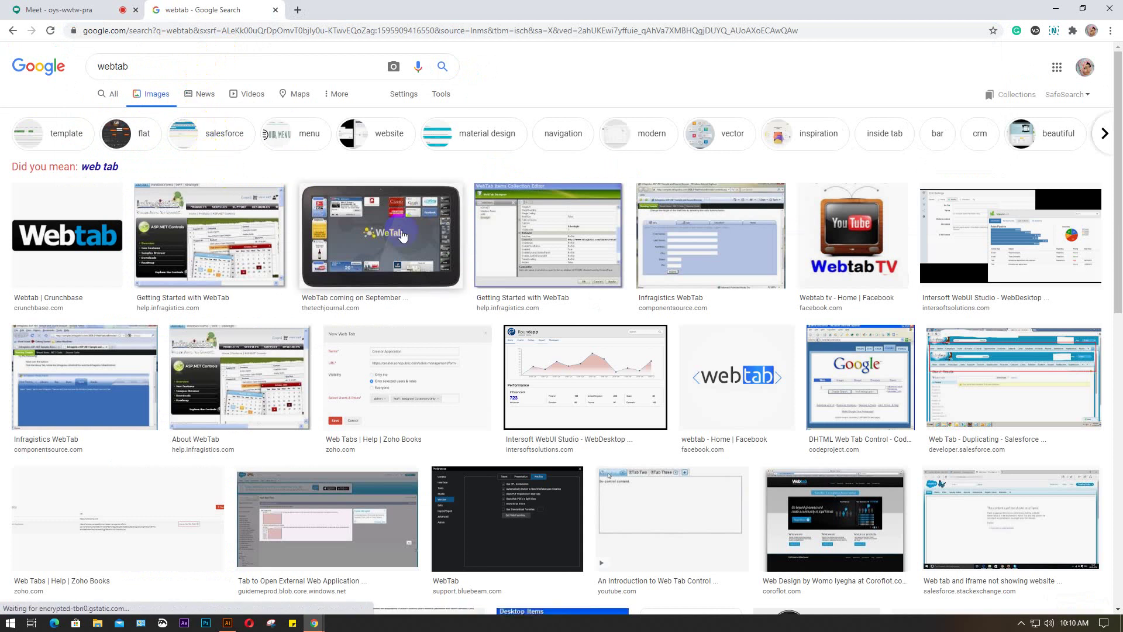
Browse the image results and examine the enlarged preview of the WeTab tablet from The Tech Journal
scroll(404, 236, "down", 3)
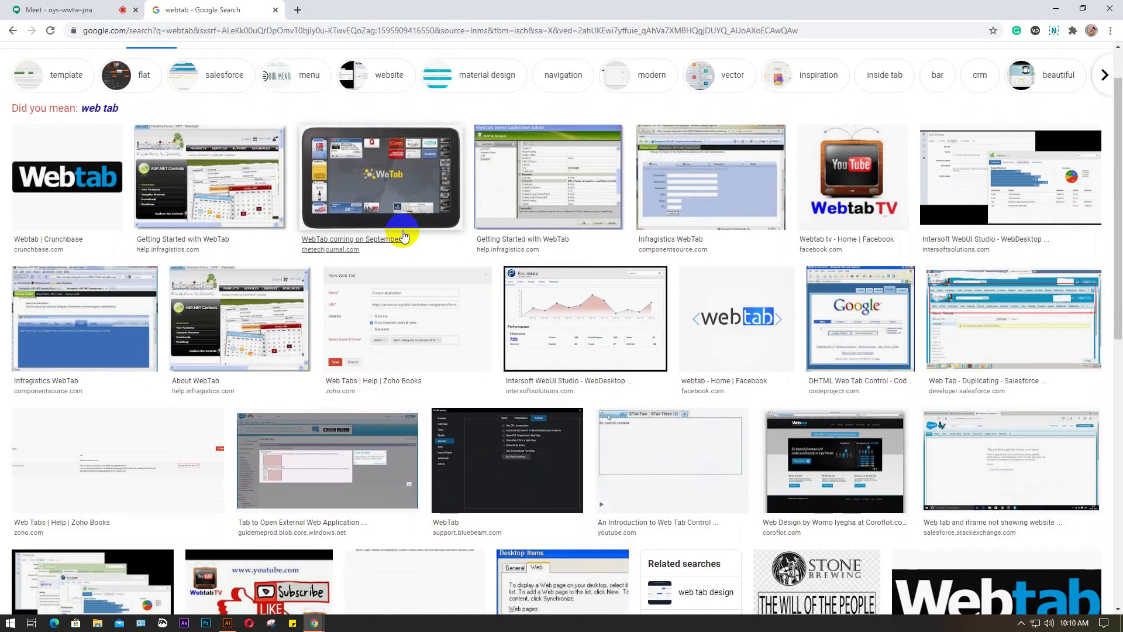
scroll(403, 236, "up", 3)
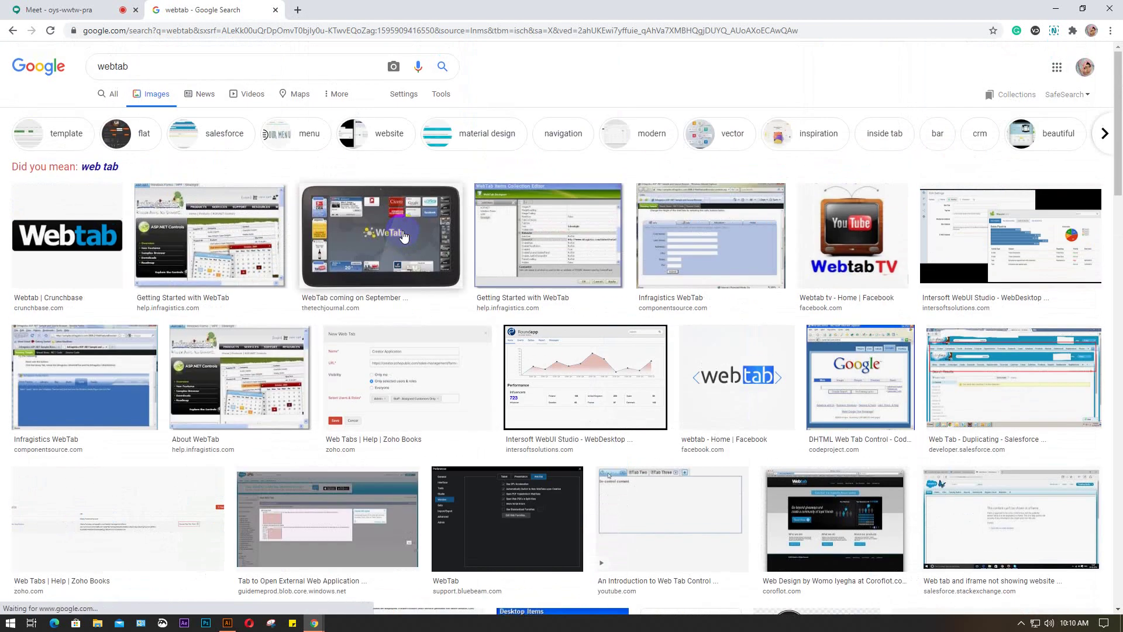
left_click(404, 237)
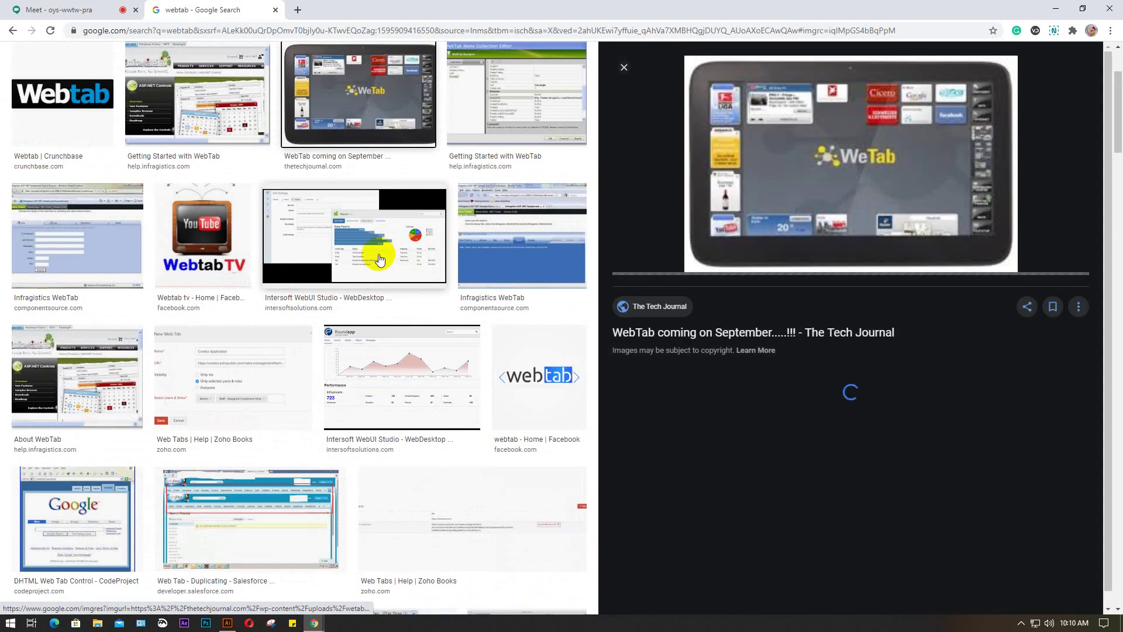
left_click(757, 332)
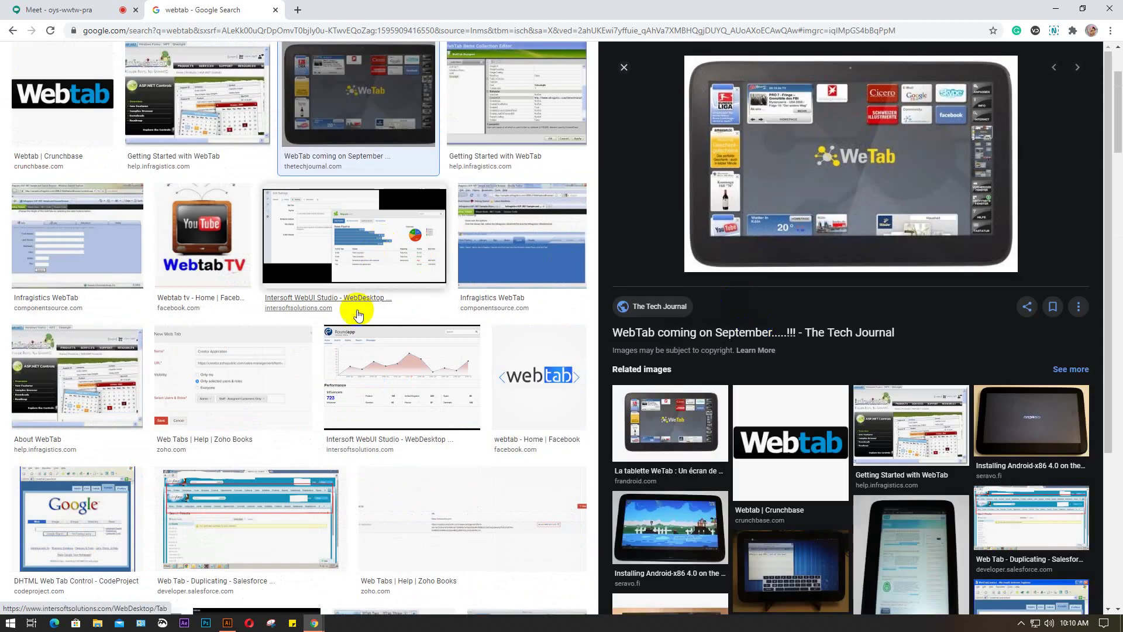
scroll(741, 354, "down", 2)
scroll(413, 351, "up", 3)
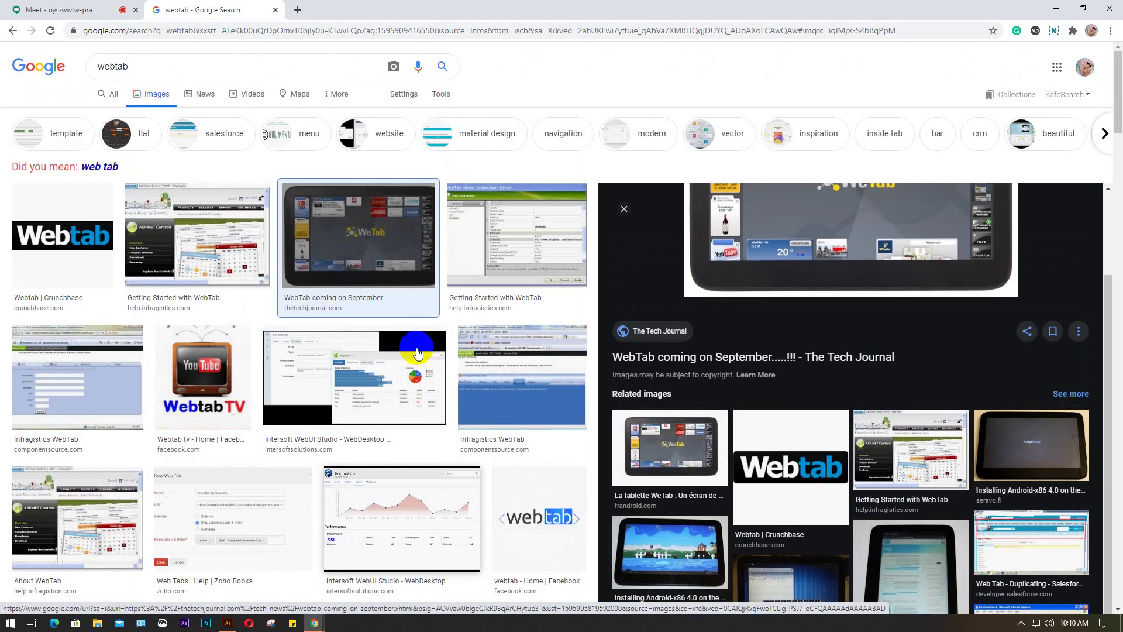
left_click(145, 66)
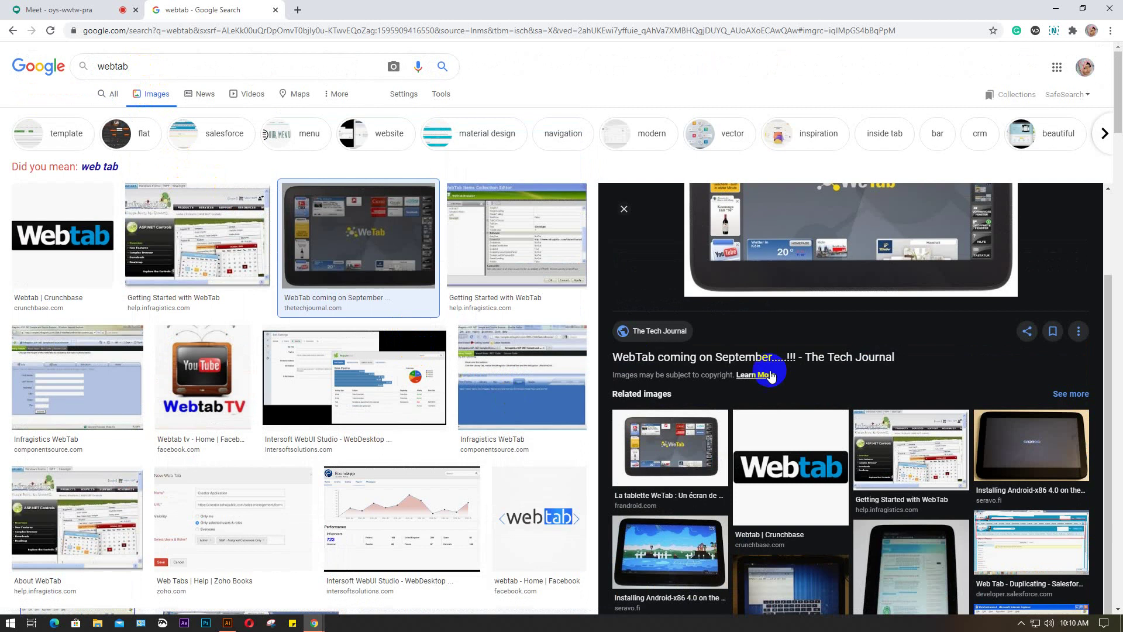
scroll(748, 369, "up", 2)
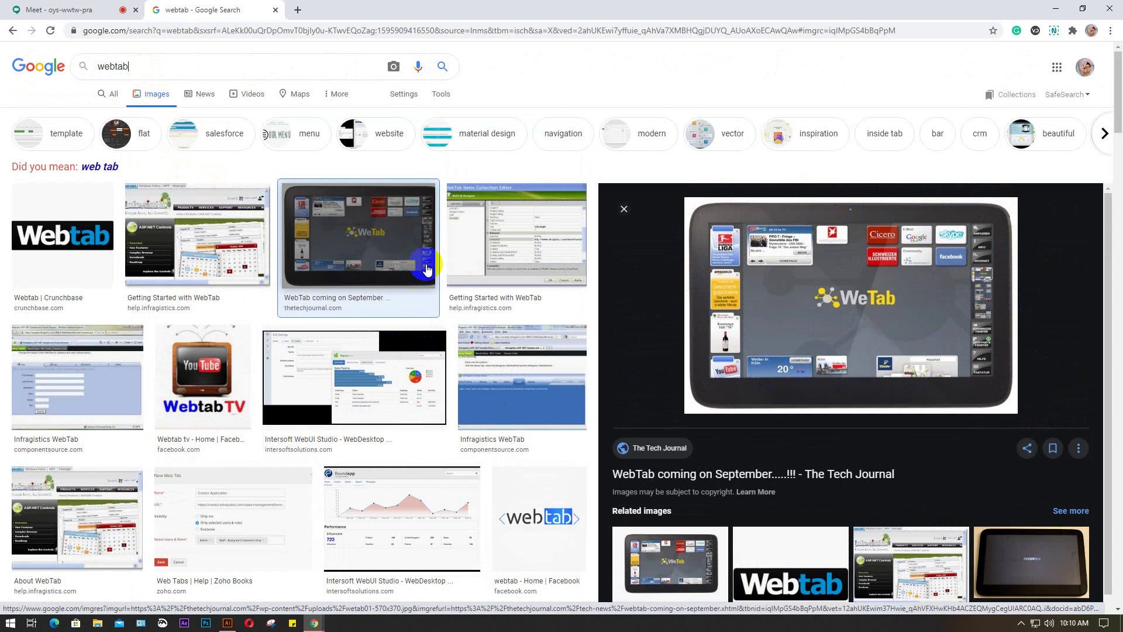
Switch back to Illustrator and paint a short wavy stroke and a tall closed outline on the artboard's left half with the Paintbrush tool
left_click(75, 10)
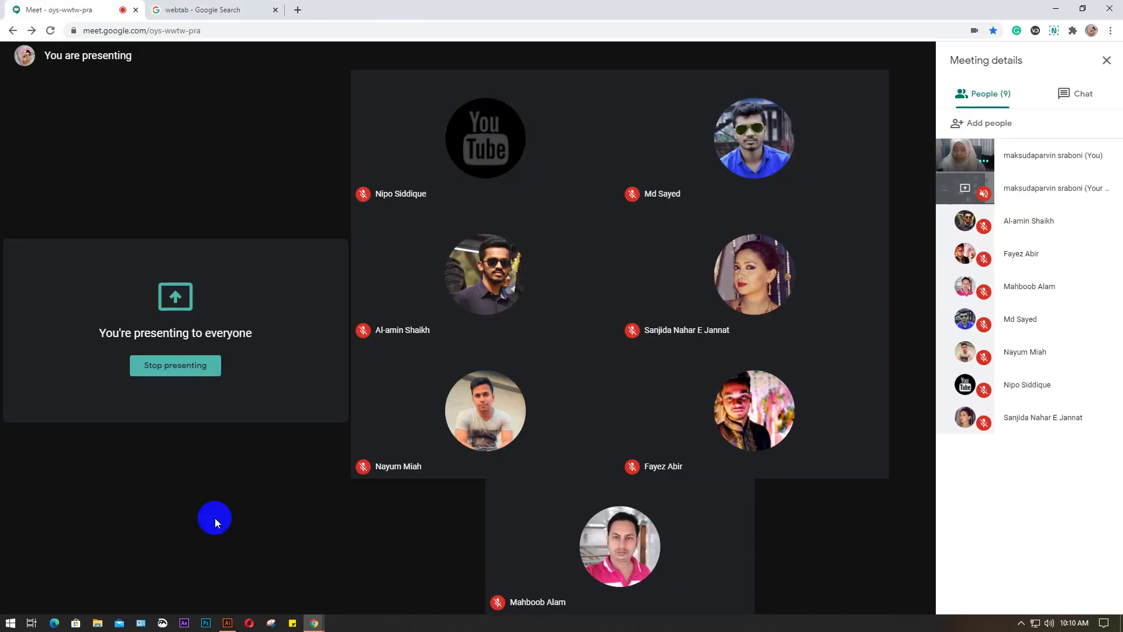
left_click(228, 623)
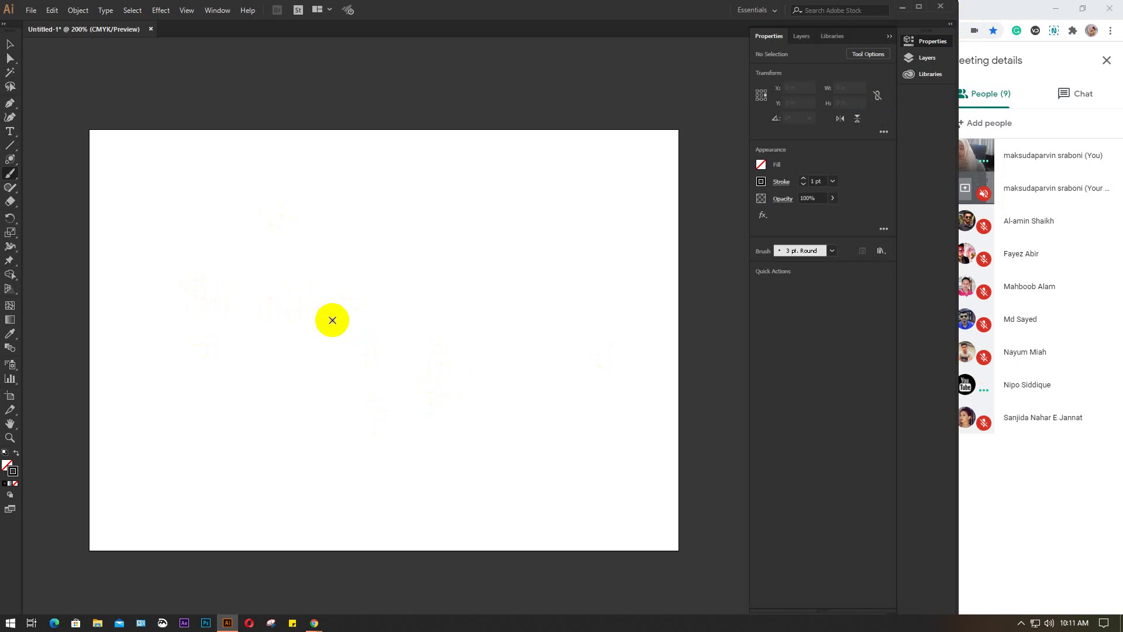
left_click(10, 175)
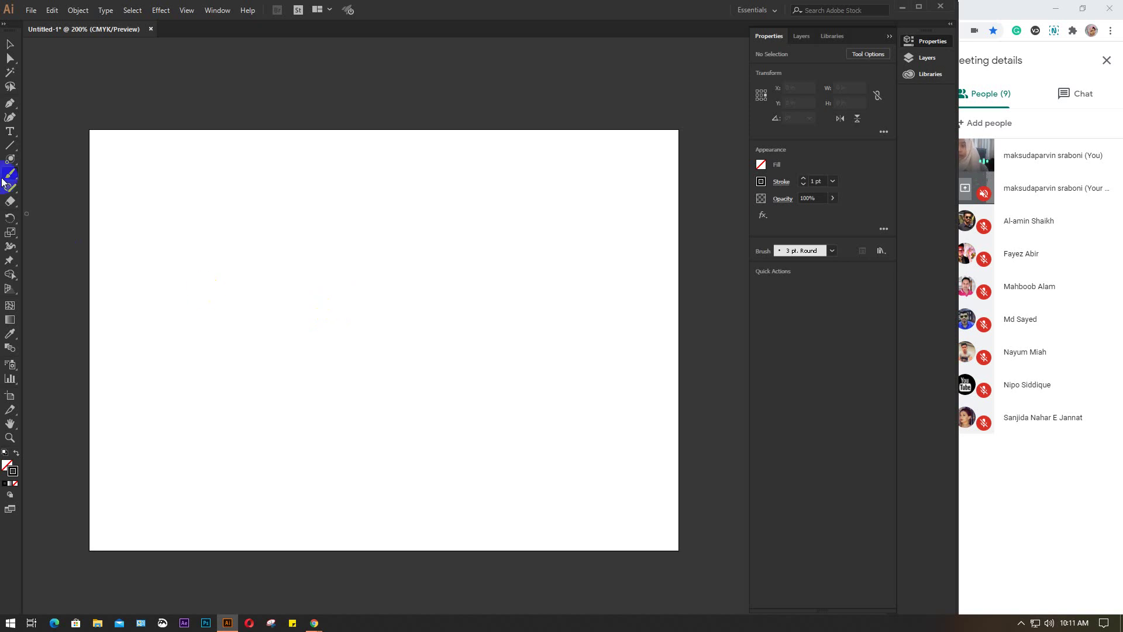
mouse_move(245, 222)
left_mouse_down()
mouse_move(298, 195)
mouse_move(330, 209)
mouse_move(285, 244)
mouse_move(243, 341)
mouse_move(273, 403)
mouse_move(327, 377)
mouse_move(328, 208)
left_mouse_up()
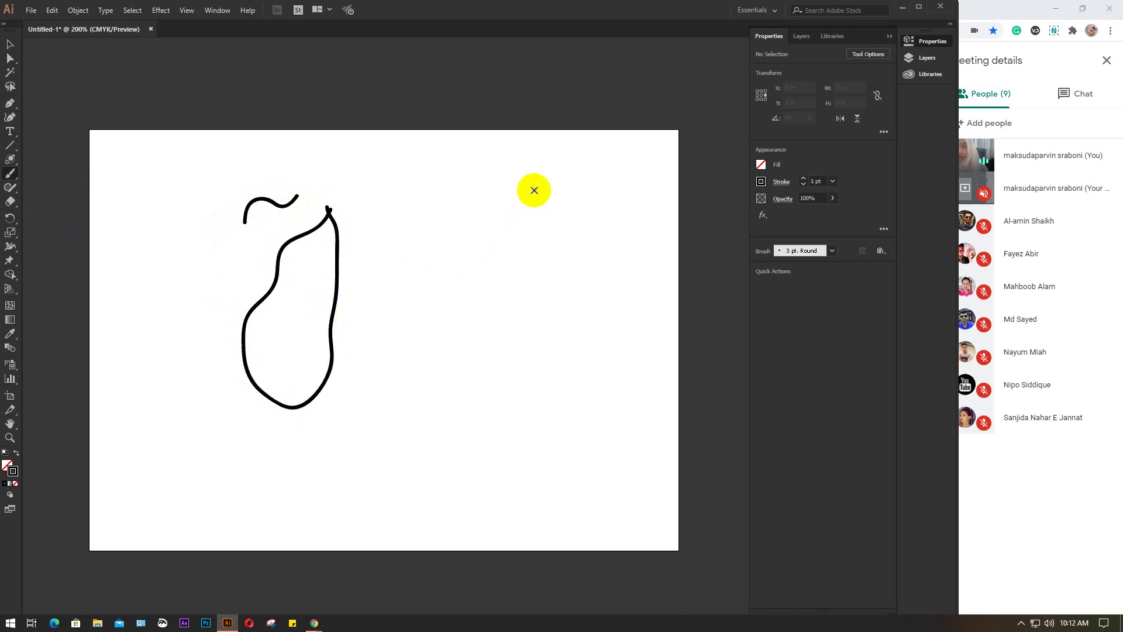
Paint a simple face to the right of the tall outline, with an oval head, eyebrows, eyes, nose and mouth
mouse_move(534, 190)
left_mouse_down()
mouse_move(516, 174)
mouse_move(467, 185)
mouse_move(414, 223)
mouse_move(434, 311)
mouse_move(518, 354)
mouse_move(564, 301)
mouse_move(551, 222)
mouse_move(531, 189)
mouse_move(459, 221)
mouse_move(439, 244)
mouse_move(542, 242)
left_mouse_up()
mouse_move(524, 247)
left_mouse_down()
mouse_move(524, 261)
mouse_move(523, 246)
mouse_move(463, 242)
left_mouse_up()
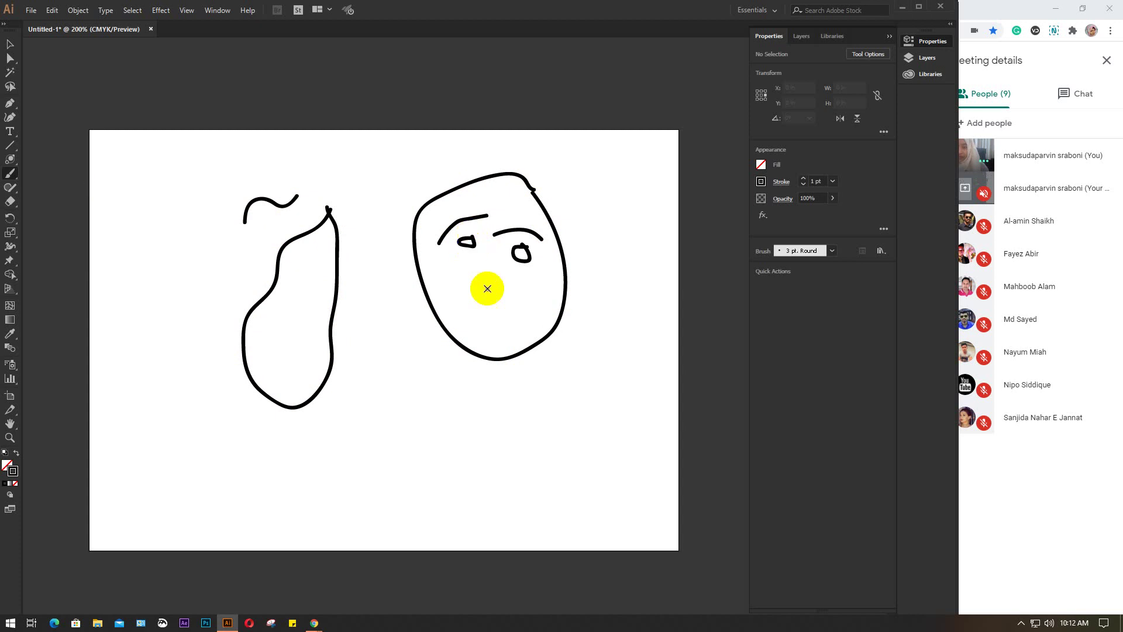
mouse_move(458, 281)
left_mouse_down()
mouse_move(482, 262)
mouse_move(504, 269)
mouse_move(508, 298)
mouse_move(475, 322)
mouse_move(471, 301)
mouse_move(516, 284)
left_mouse_up()
left_click_drag(522, 246, 507, 268)
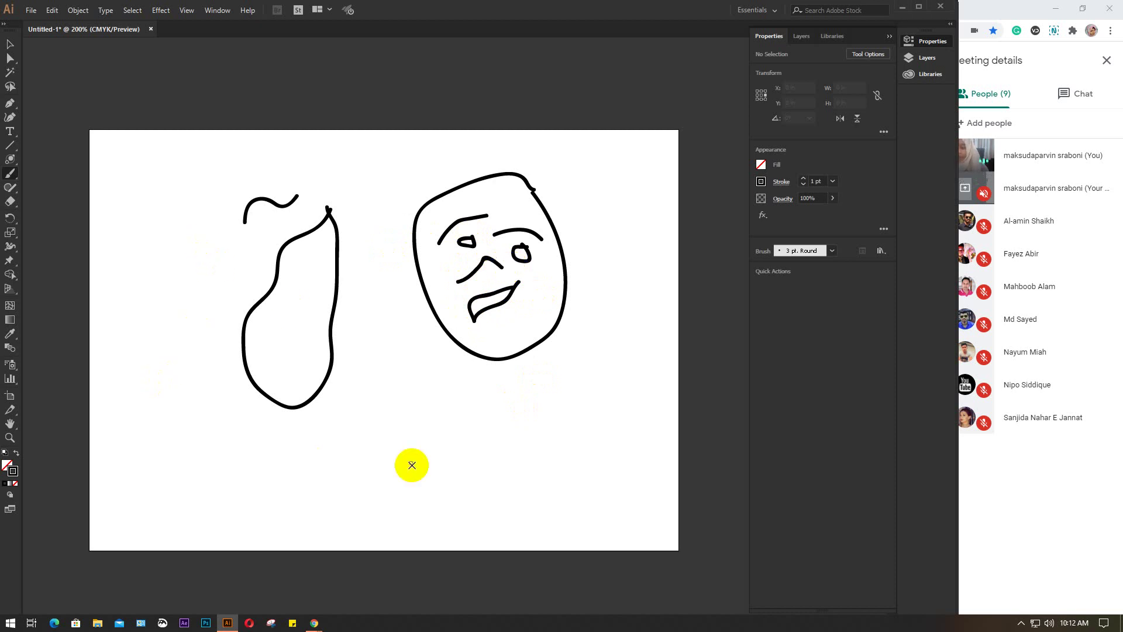
Paint two signature-like scribbles along the artboard's lower part and a curved stroke near its left edge, ending with the Selection tool active
mouse_move(409, 500)
left_mouse_down()
mouse_move(329, 464)
mouse_move(353, 399)
mouse_move(334, 423)
mouse_move(390, 439)
mouse_move(333, 476)
mouse_move(367, 478)
mouse_move(389, 458)
mouse_move(492, 443)
mouse_move(542, 419)
left_mouse_up()
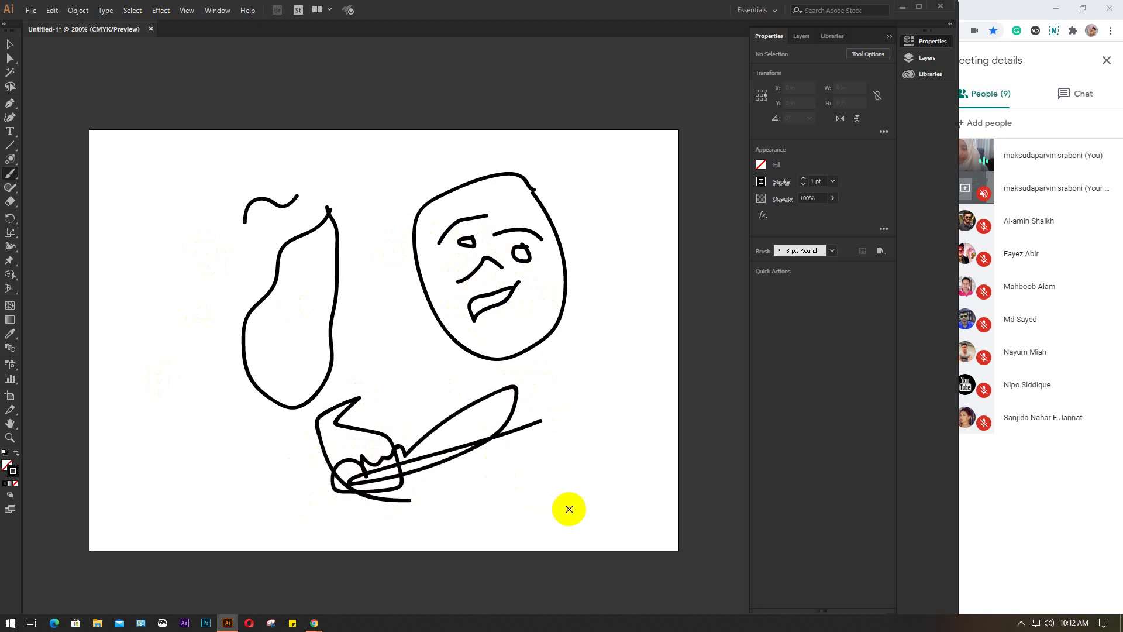
mouse_move(570, 509)
left_mouse_down()
mouse_move(536, 461)
mouse_move(561, 452)
mouse_move(562, 482)
mouse_move(548, 486)
mouse_move(664, 434)
mouse_move(577, 492)
mouse_move(608, 445)
left_mouse_up()
left_click(13, 188)
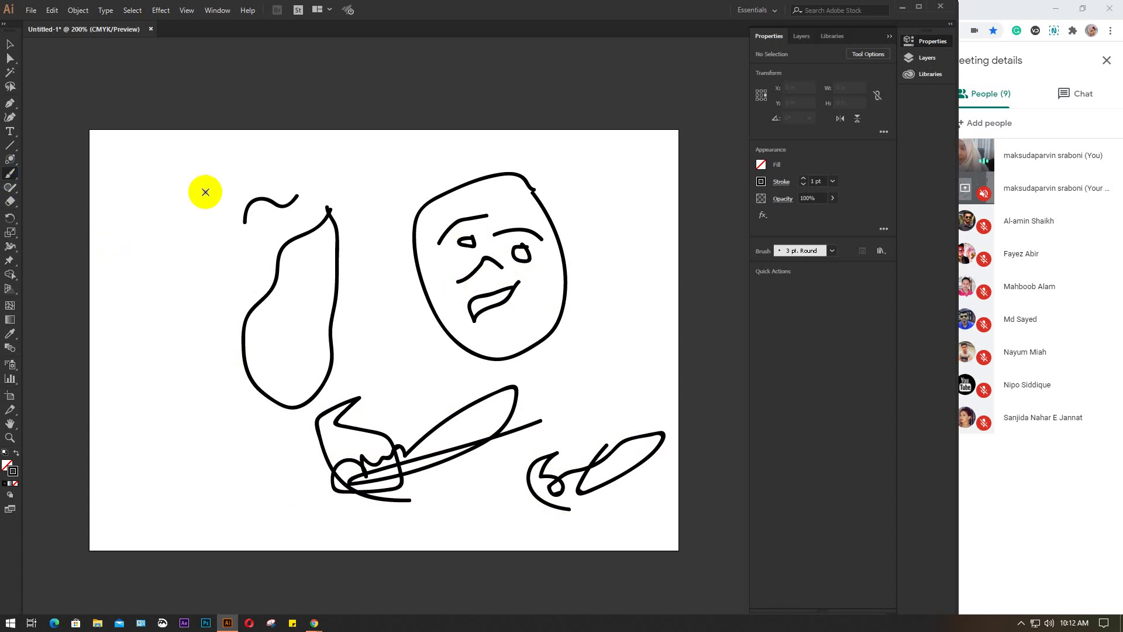
mouse_move(206, 191)
left_mouse_down()
mouse_move(174, 236)
mouse_move(169, 320)
left_mouse_up()
left_click(777, 220)
left_click(38, 181)
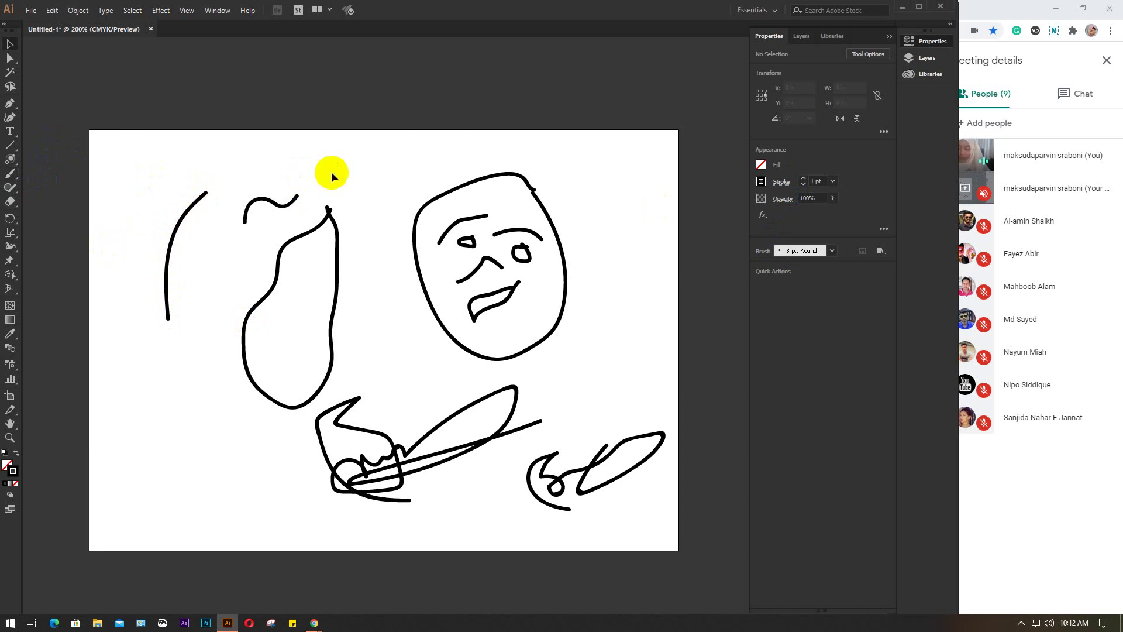
Clear all painted strokes from the artboard and paint a thick C-shaped curve about 2.7 in tall near its centre
key("v")
mouse_move(166, 160)
left_mouse_down()
mouse_move(609, 444)
mouse_move(644, 497)
left_mouse_up()
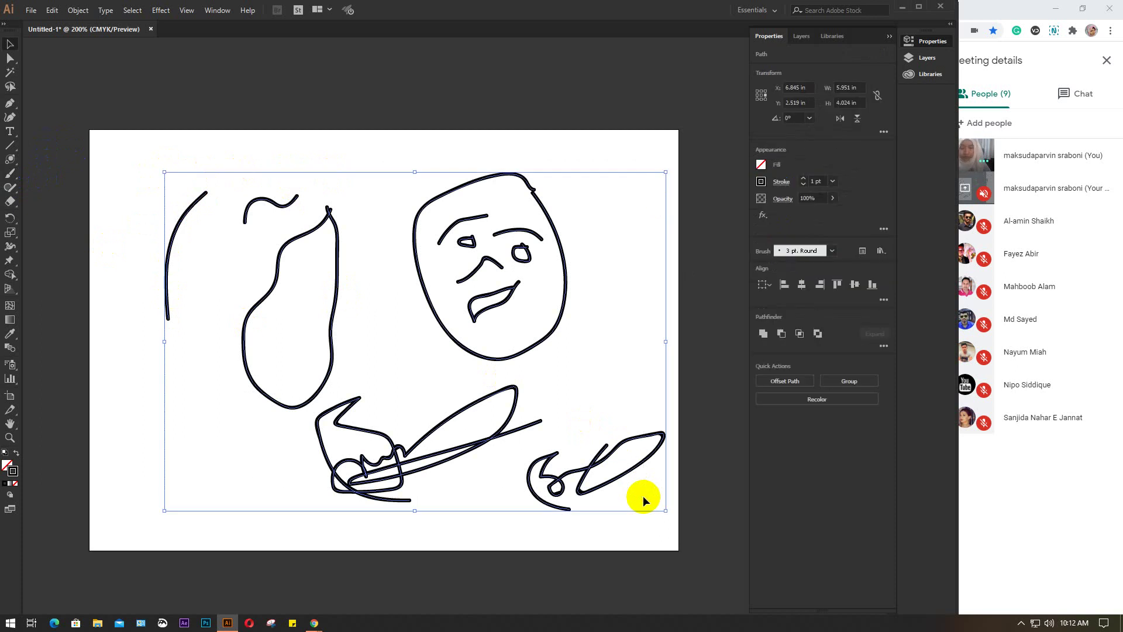
key("Delete")
left_click(12, 181)
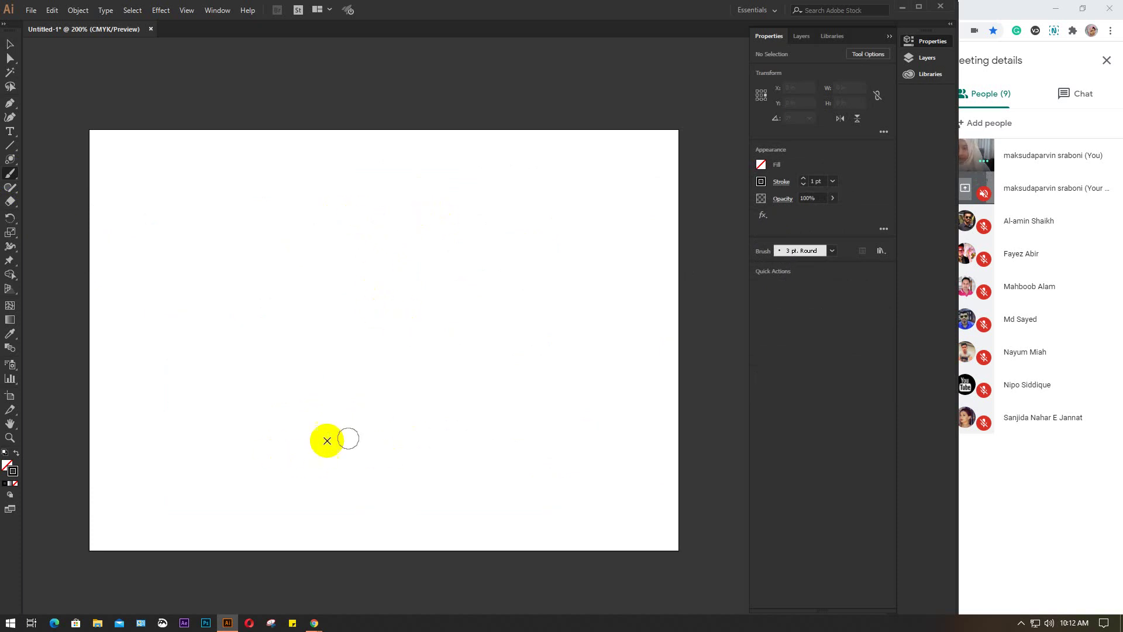
mouse_move(431, 455)
left_mouse_down()
mouse_move(304, 372)
mouse_move(305, 278)
mouse_move(408, 258)
left_mouse_up()
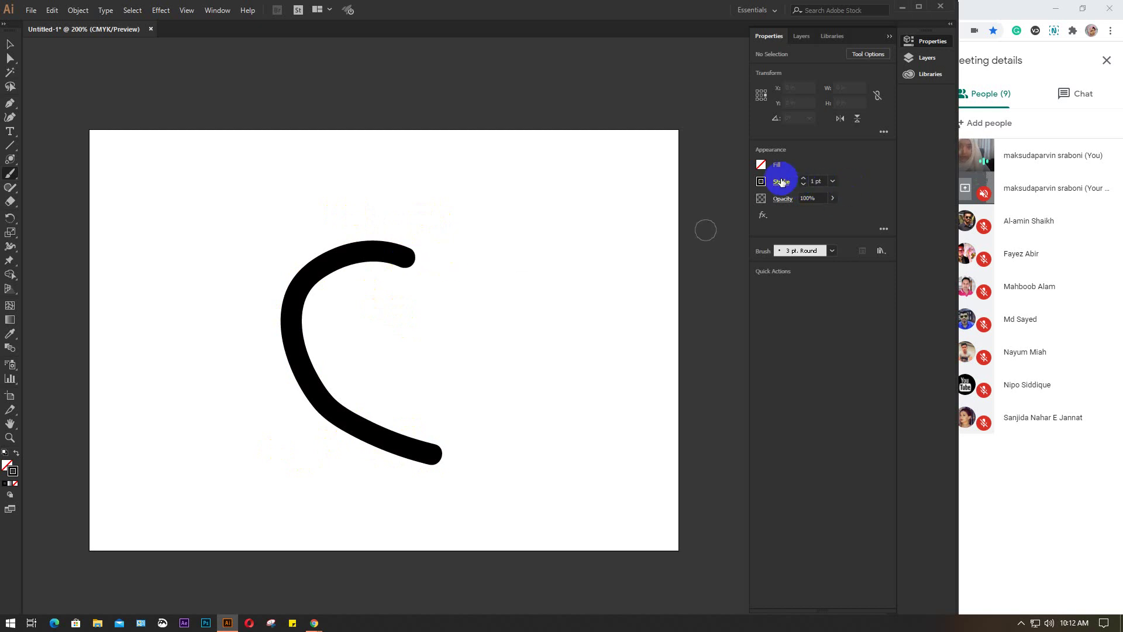
Try the Arrow 1 start arrowhead in the stroke options with nothing selected, and reset it to None
left_click(723, 305)
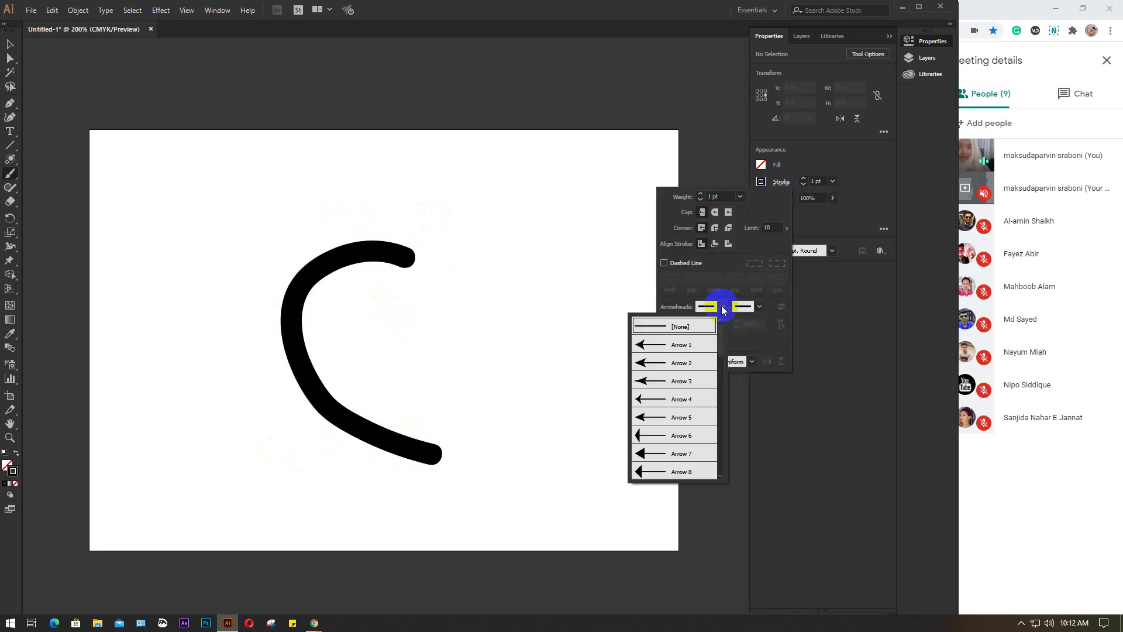
left_click(676, 343)
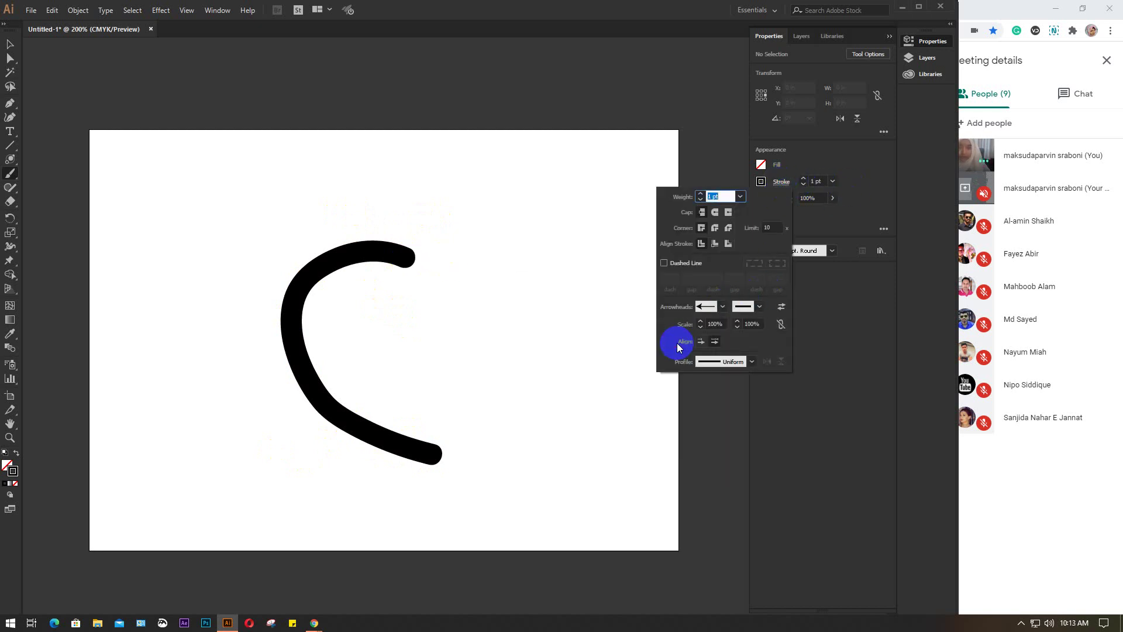
left_click(723, 305)
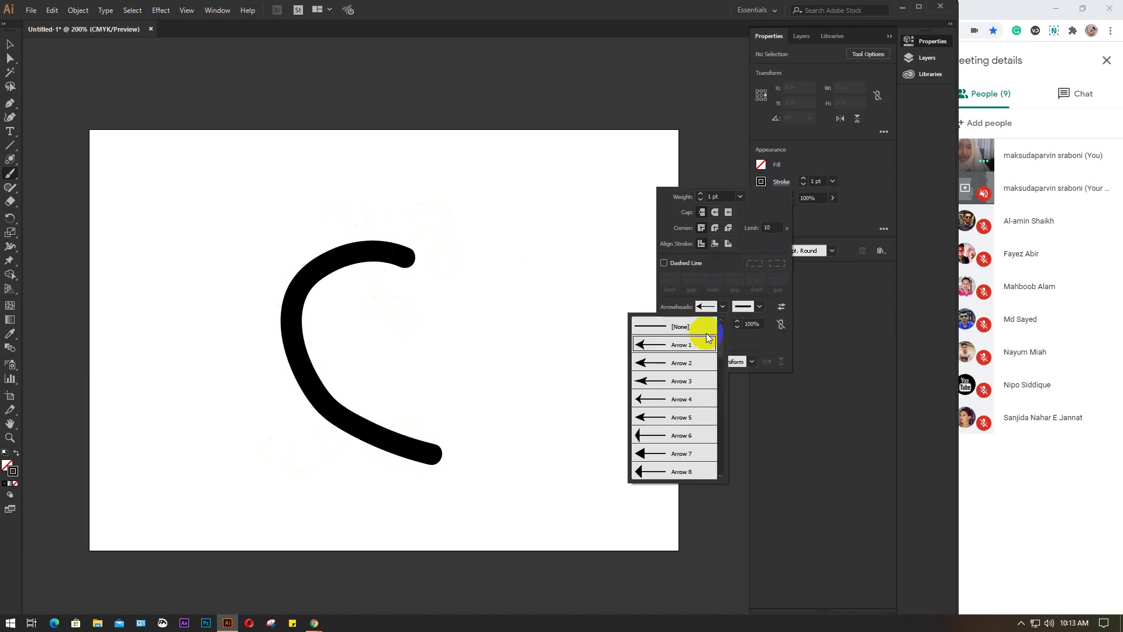
left_click(677, 327)
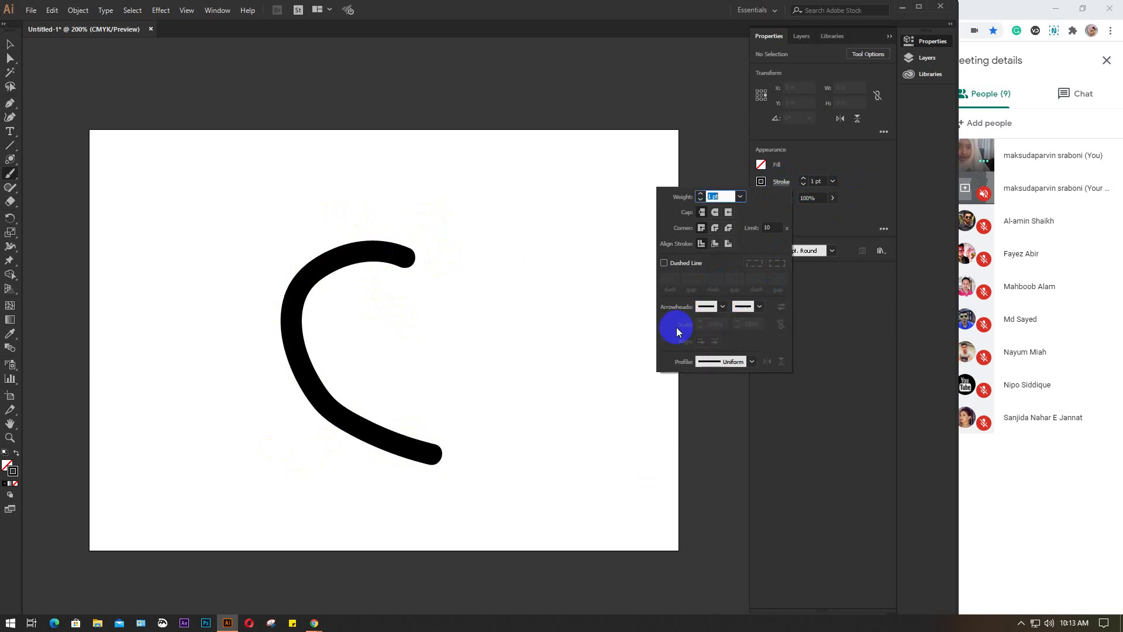
Select the C-shaped curve and apply the Arrow 1 arrowhead to the start of its stroke
left_click(8, 44)
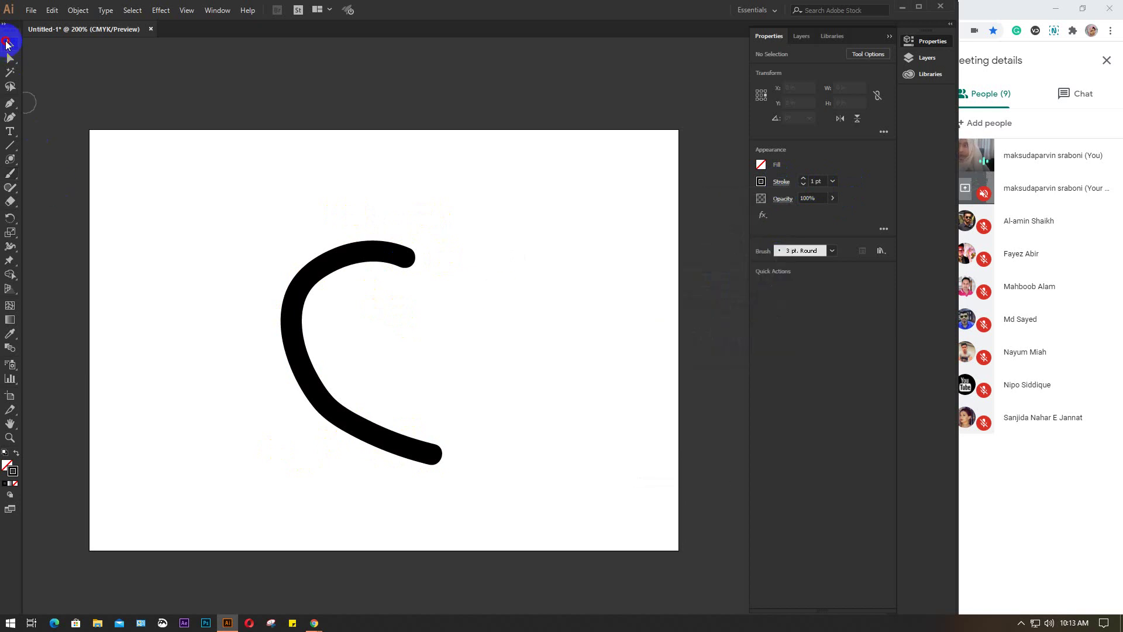
left_click(326, 269)
left_click(783, 182)
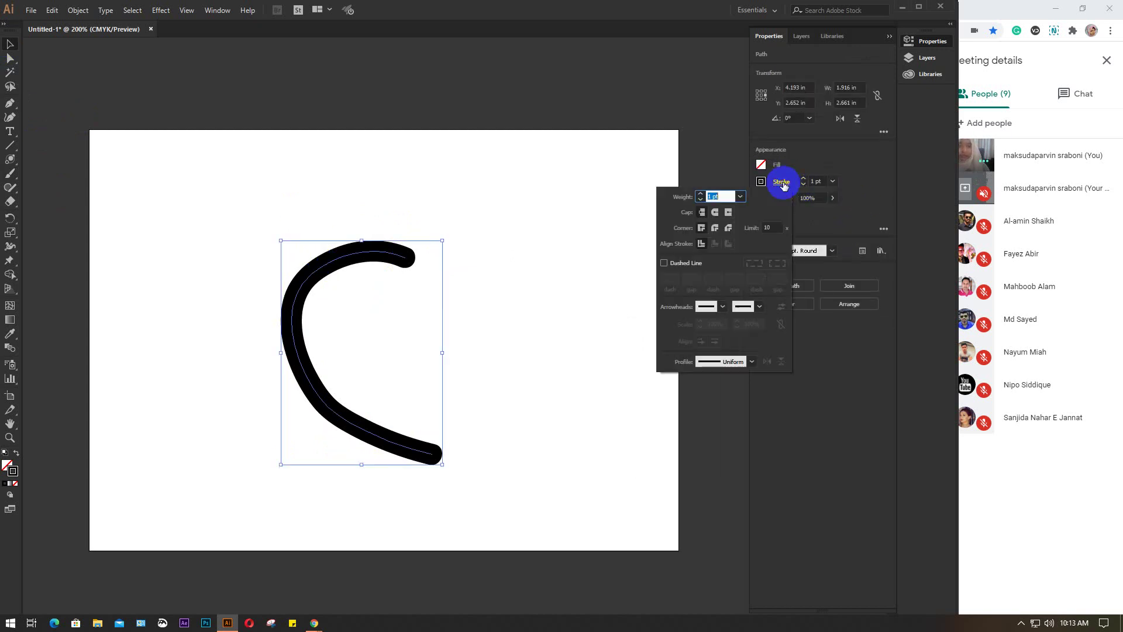
left_click(723, 307)
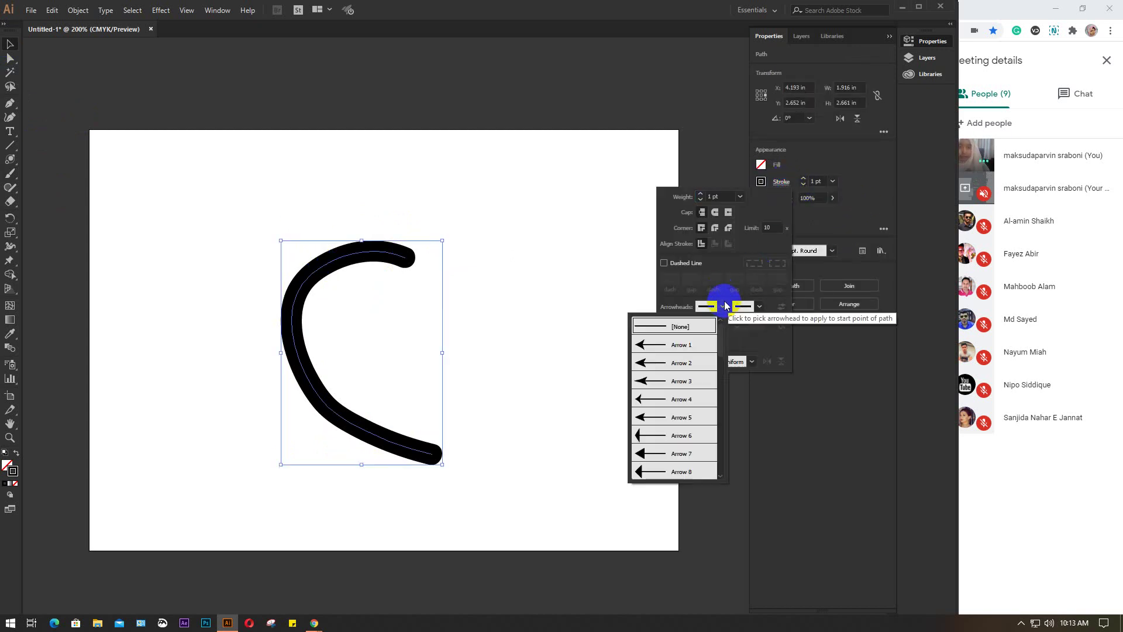
left_click(677, 350)
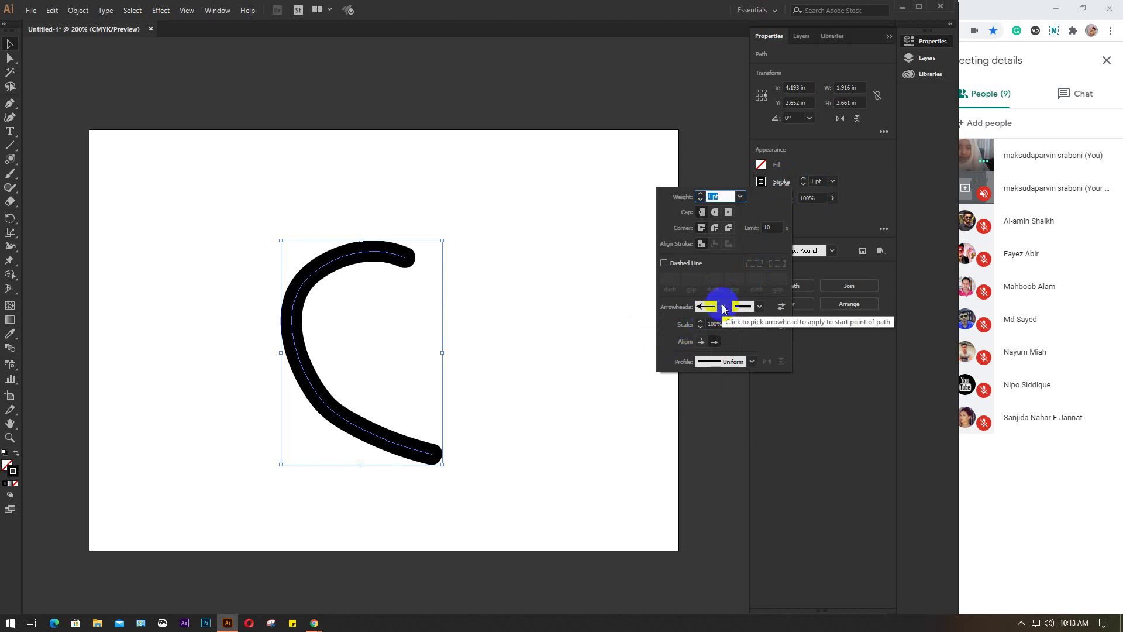
Try the lens-shaped width profile on the curve's stroke, and replace it with the wedge profile that tapers to a point
left_click(752, 362)
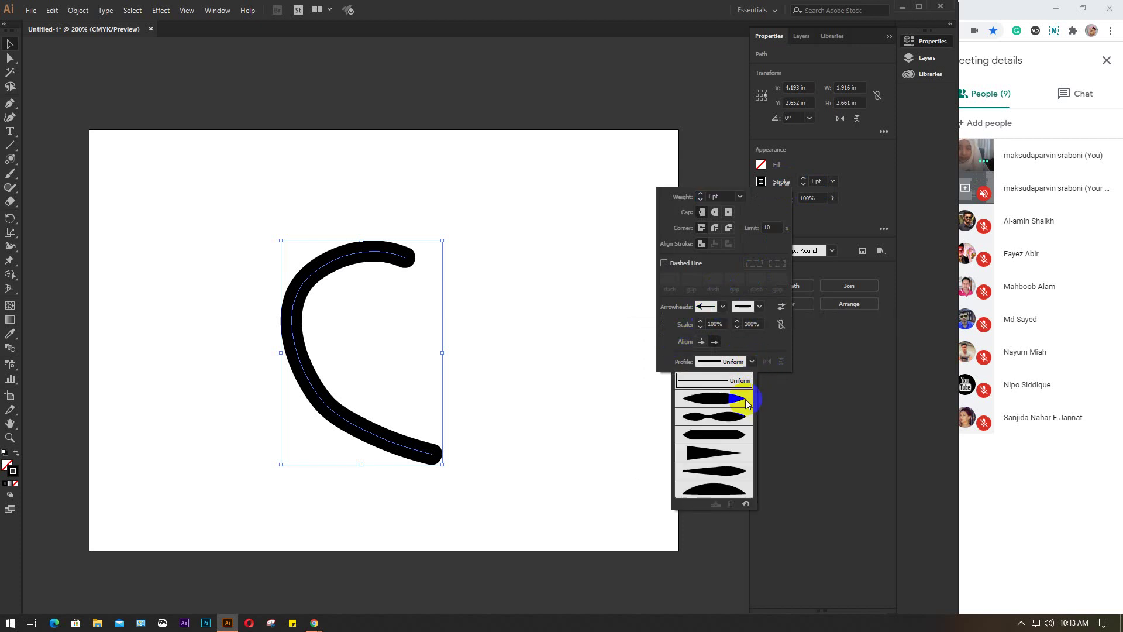
left_click(715, 399)
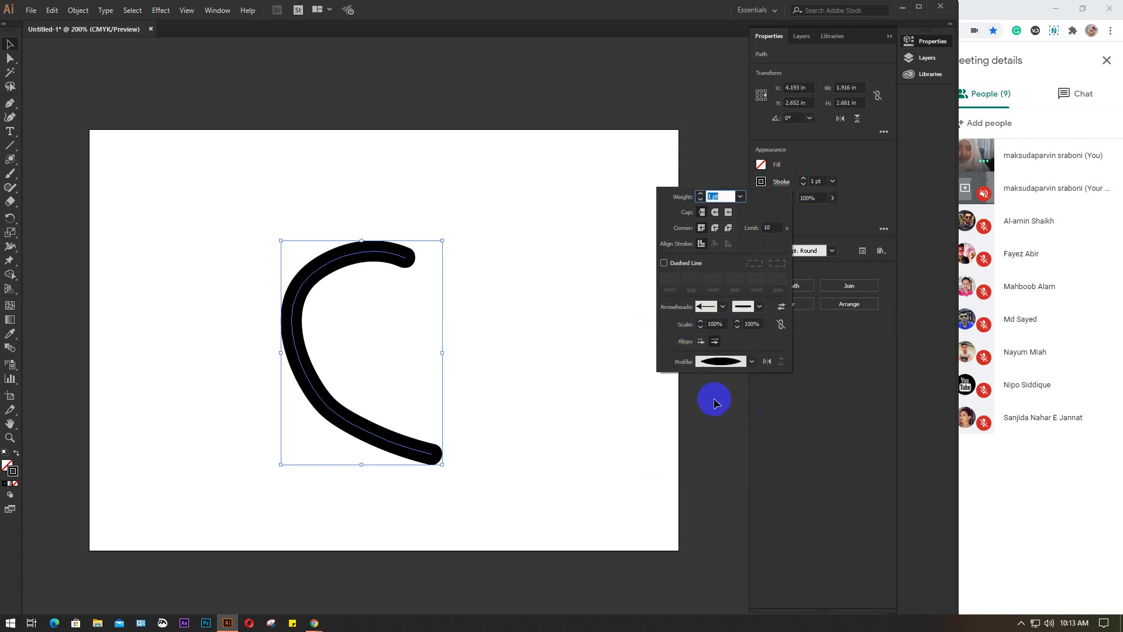
left_click(752, 361)
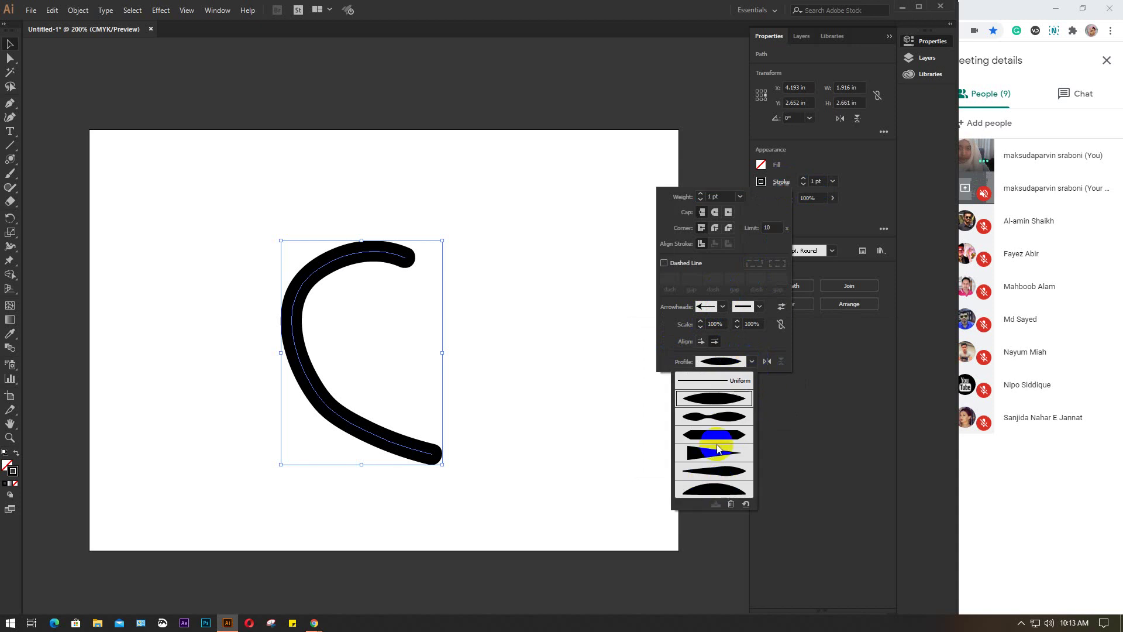
left_click(731, 459)
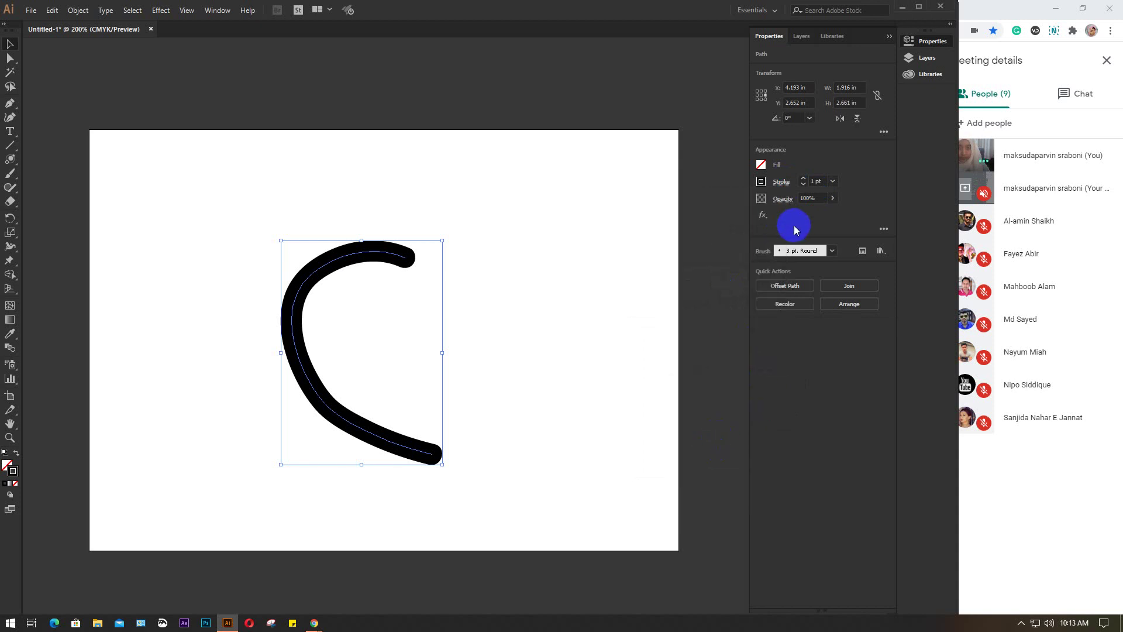
Turn on a dashed line for the curve's stroke with a 12 pt dash and a 7 pt gap
left_click(781, 181)
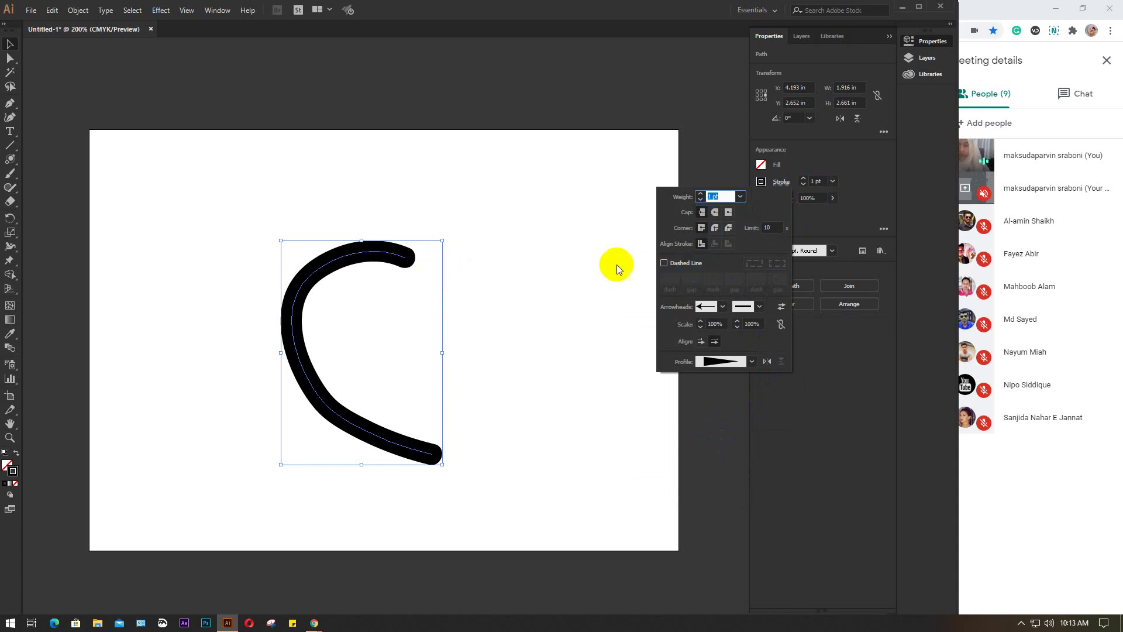
left_click(672, 266)
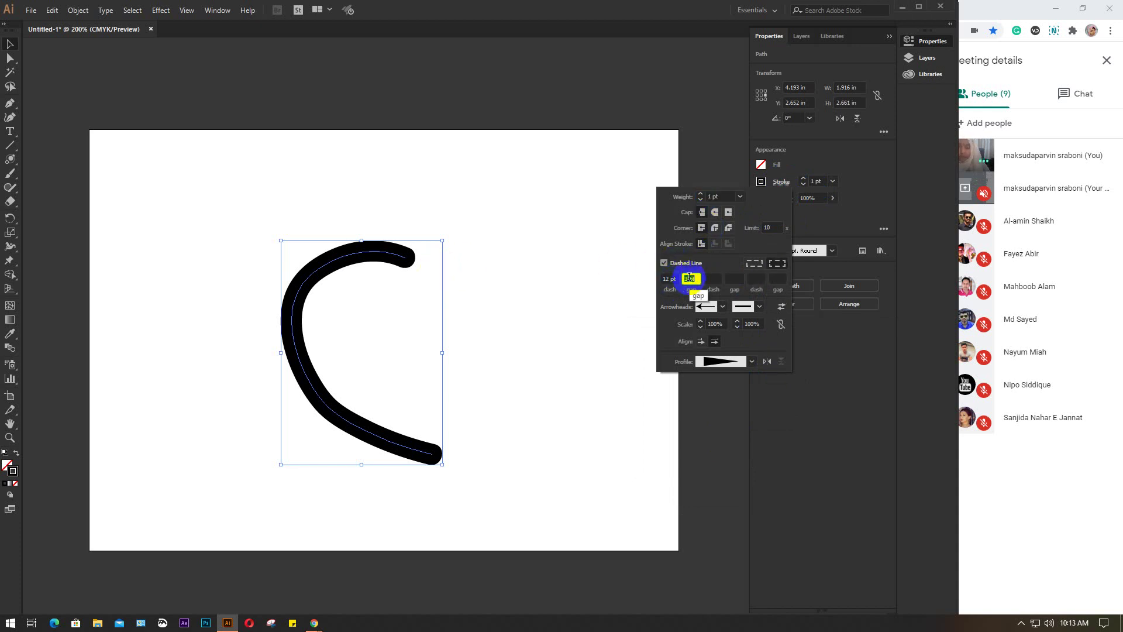
left_click(733, 196)
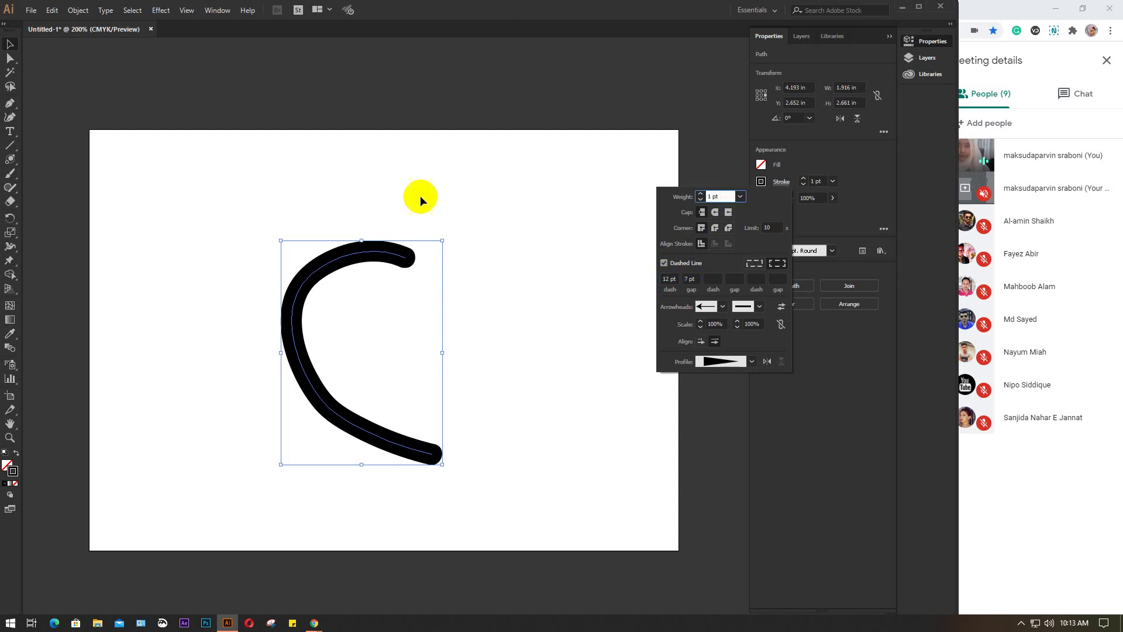
Deselect and reselect the C-shaped curve, and delete it from the artboard
left_click(10, 45)
left_click(476, 197)
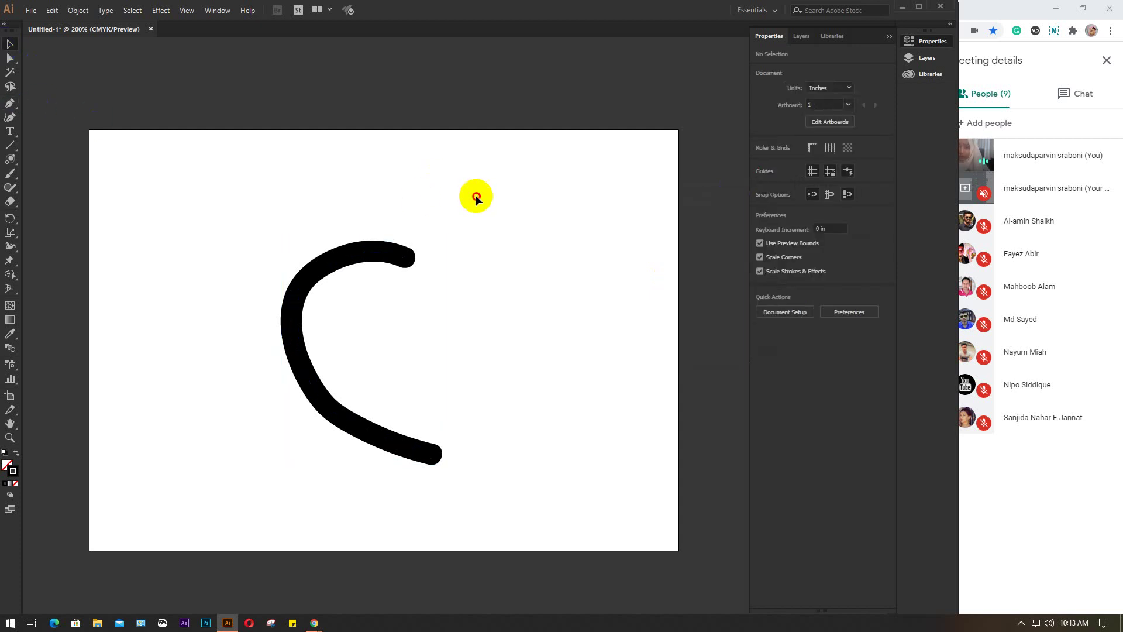
left_click(370, 251)
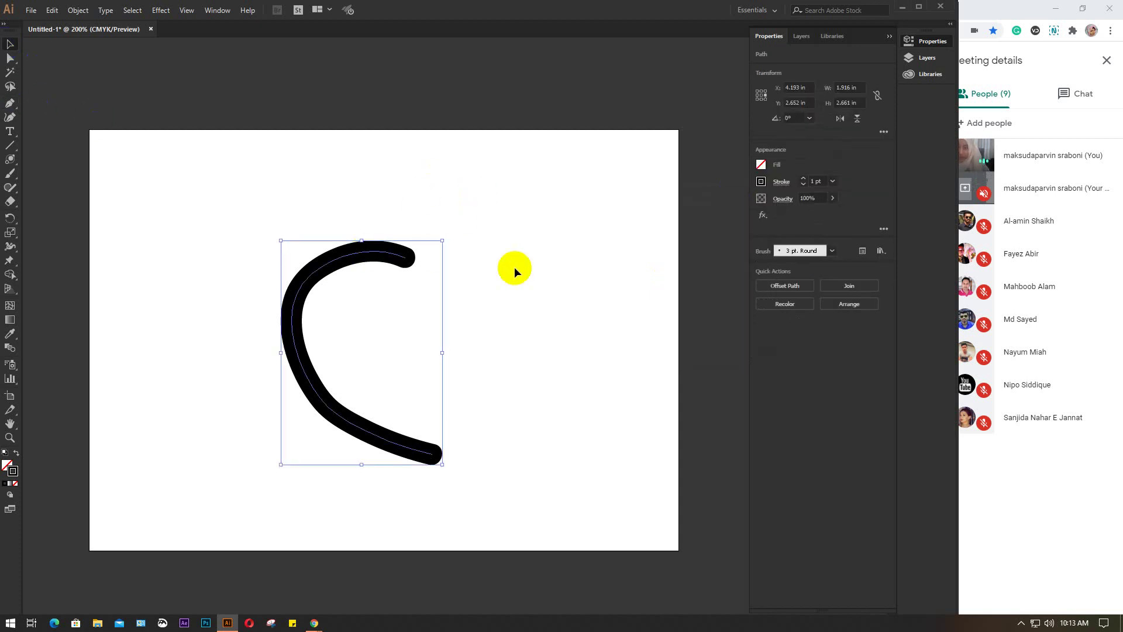
left_click(300, 283)
left_click(438, 451)
left_click(314, 398)
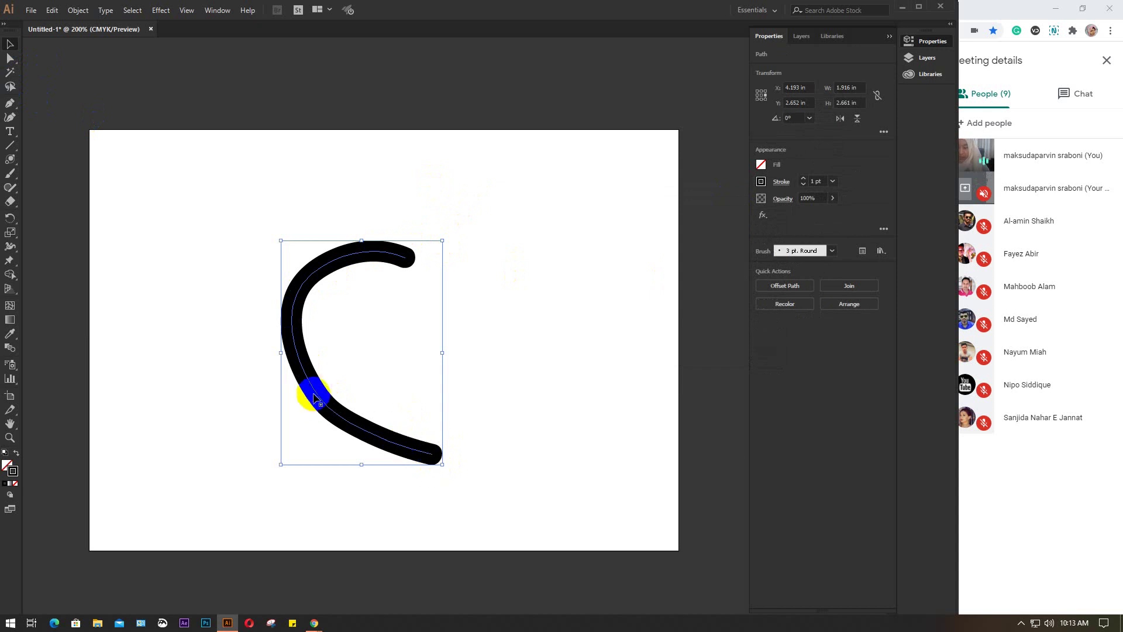
left_click(311, 379)
key("Delete")
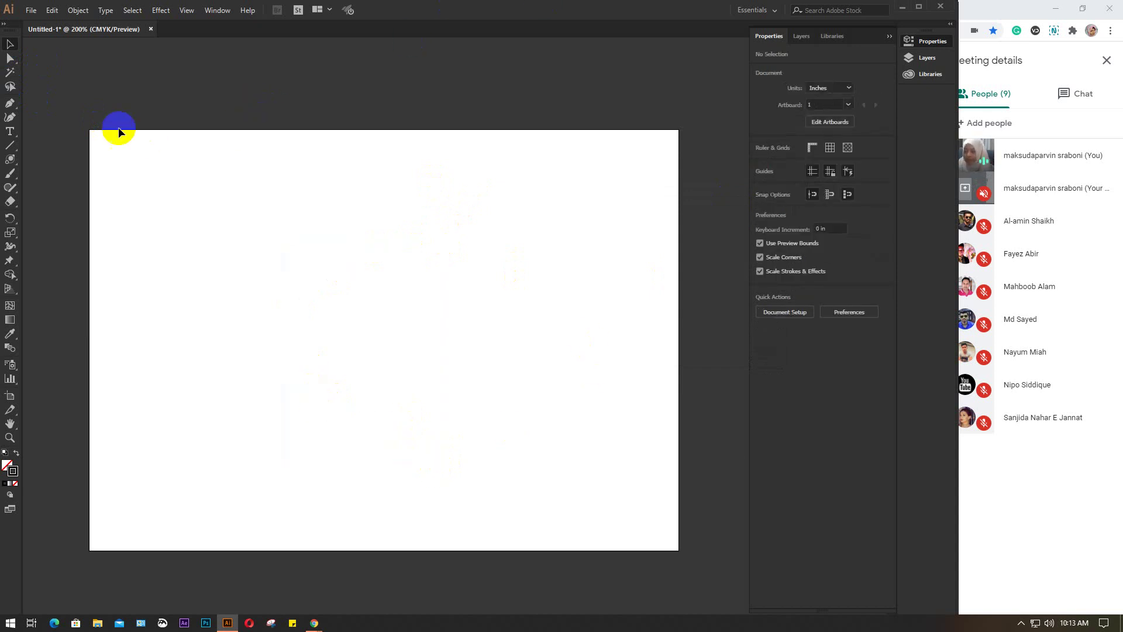
Paint a thick wavy, hooked stroke in the artboard's upper-left area with the Paintbrush tool
left_click(10, 174)
left_click(12, 174)
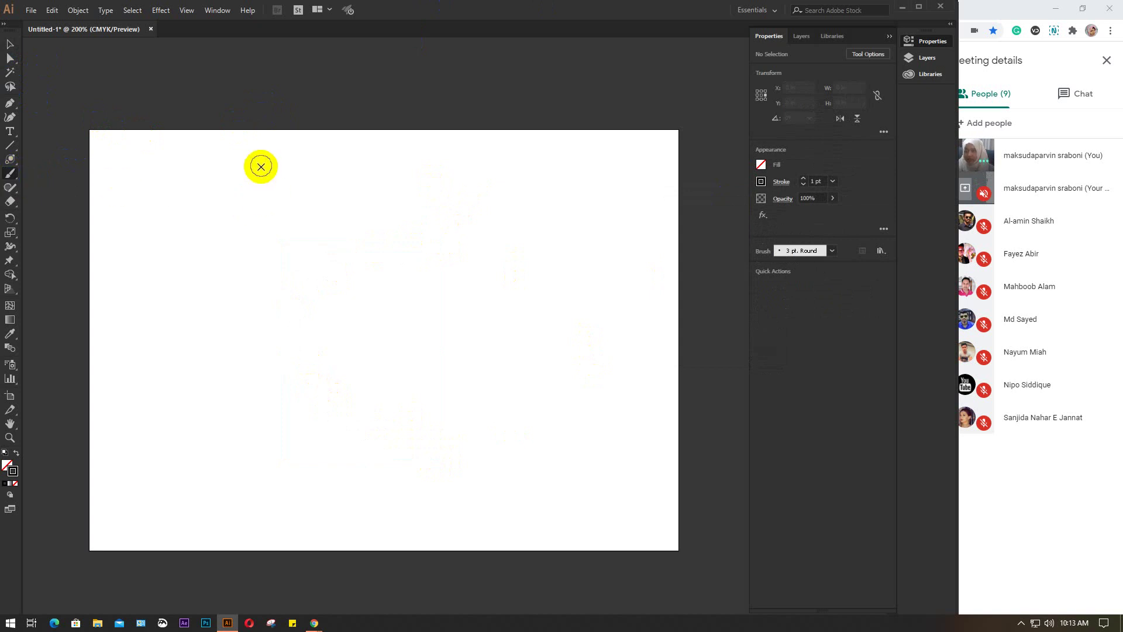
mouse_move(259, 157)
left_mouse_down()
mouse_move(213, 192)
mouse_move(160, 198)
mouse_move(153, 235)
mouse_move(177, 256)
mouse_move(198, 247)
left_mouse_up()
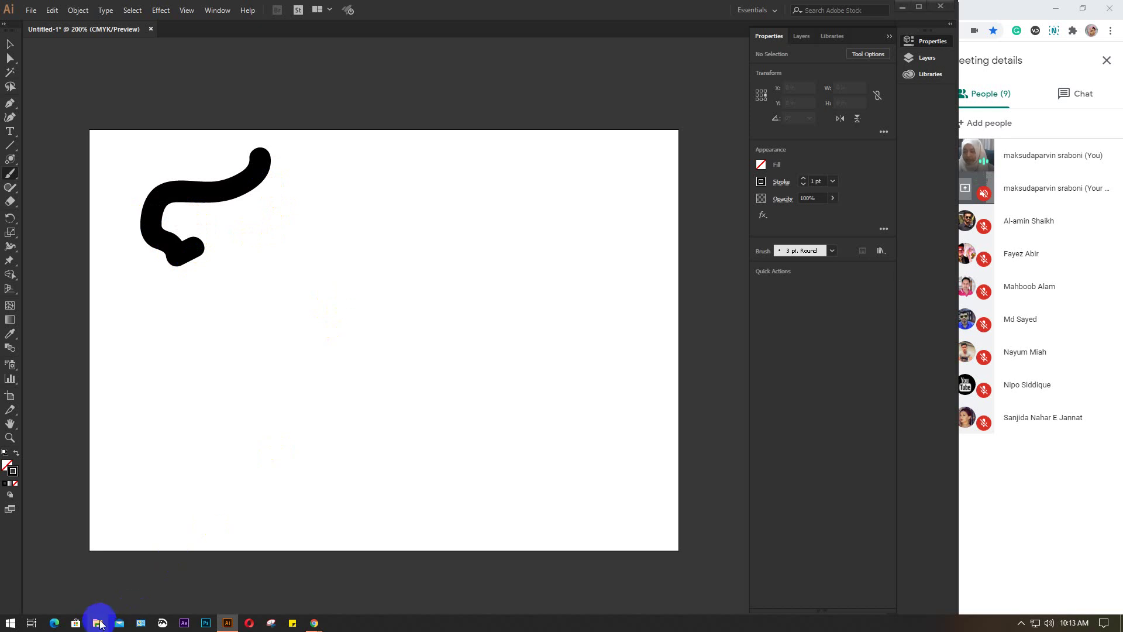
Switch to File Explorer, look through the Desktop's class folder for an image, and return to the Desktop
left_click(98, 623)
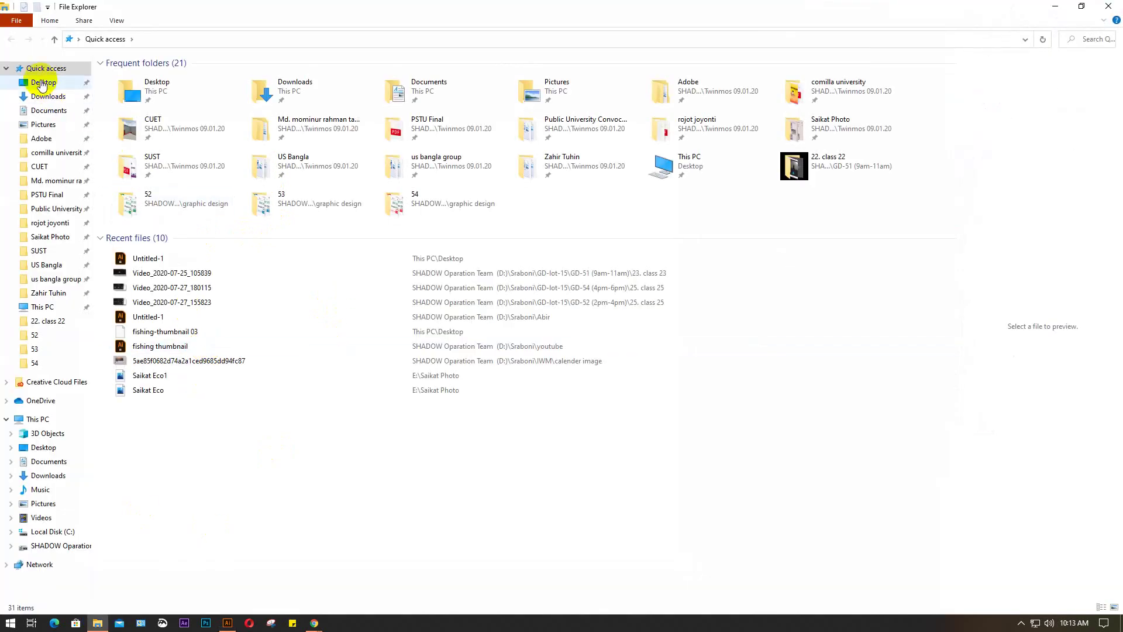
left_click(43, 83)
left_click_drag(170, 132, 146, 90)
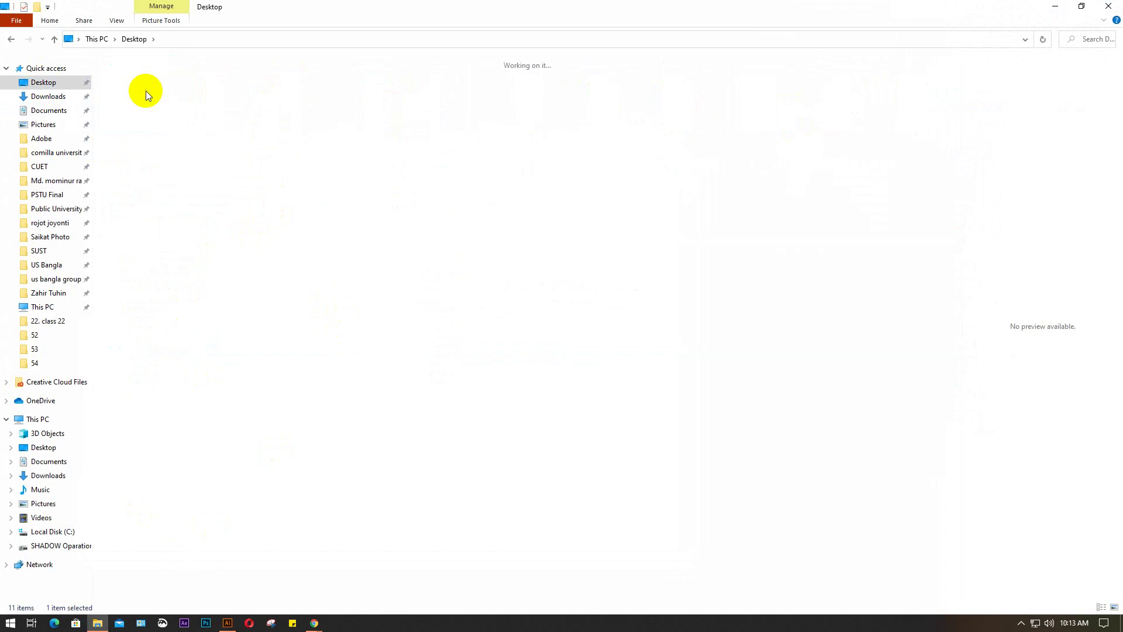
double_click(146, 90)
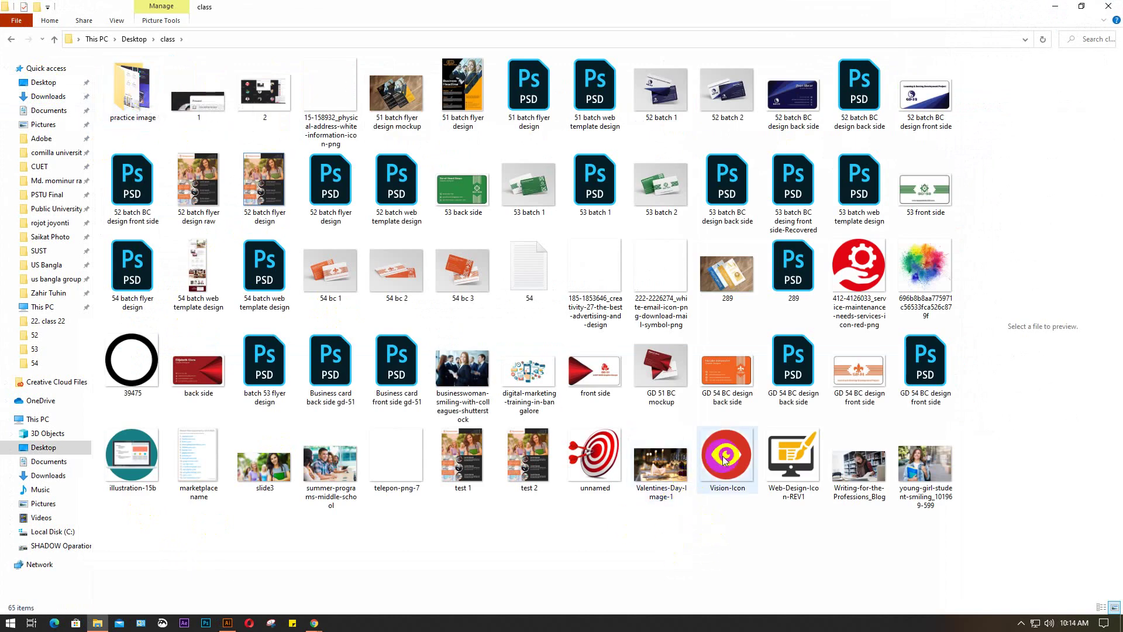
left_click(11, 39)
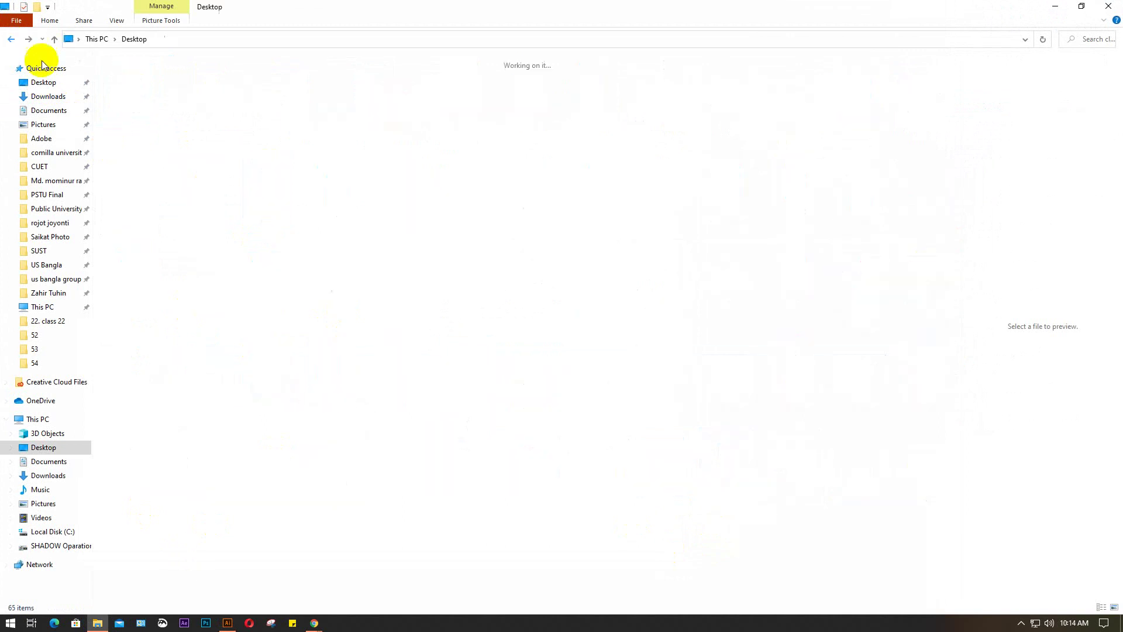
Place the snowman image from the Desktop's fiverr folder in the Illustrator document and embed it
left_click(229, 100)
double_click(228, 100)
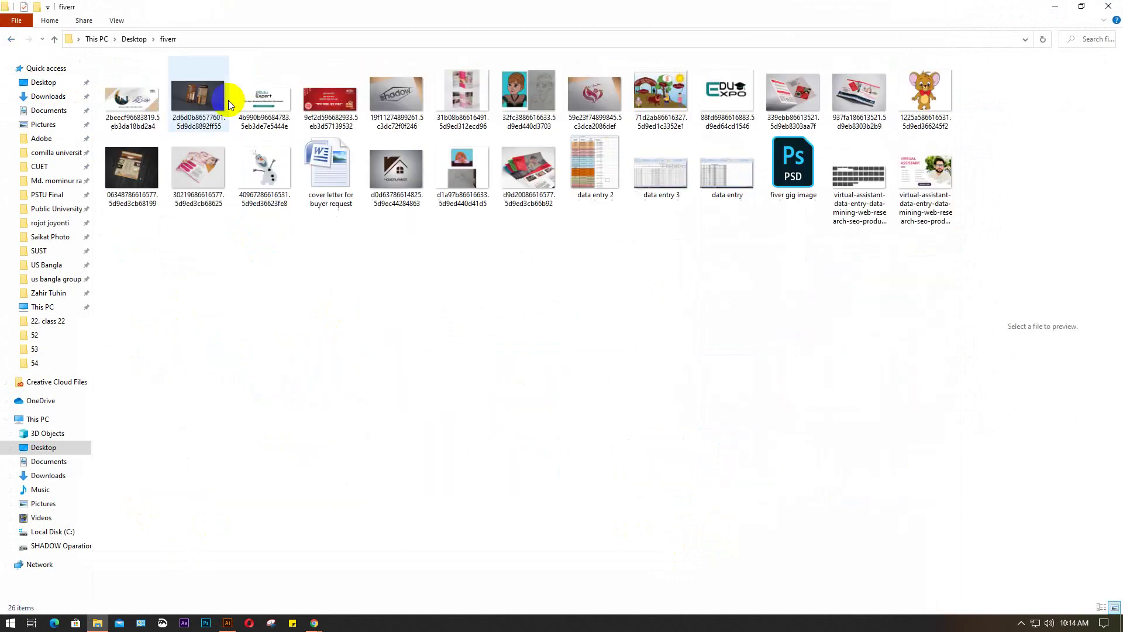
left_click(267, 160)
left_click_drag(267, 159, 336, 458)
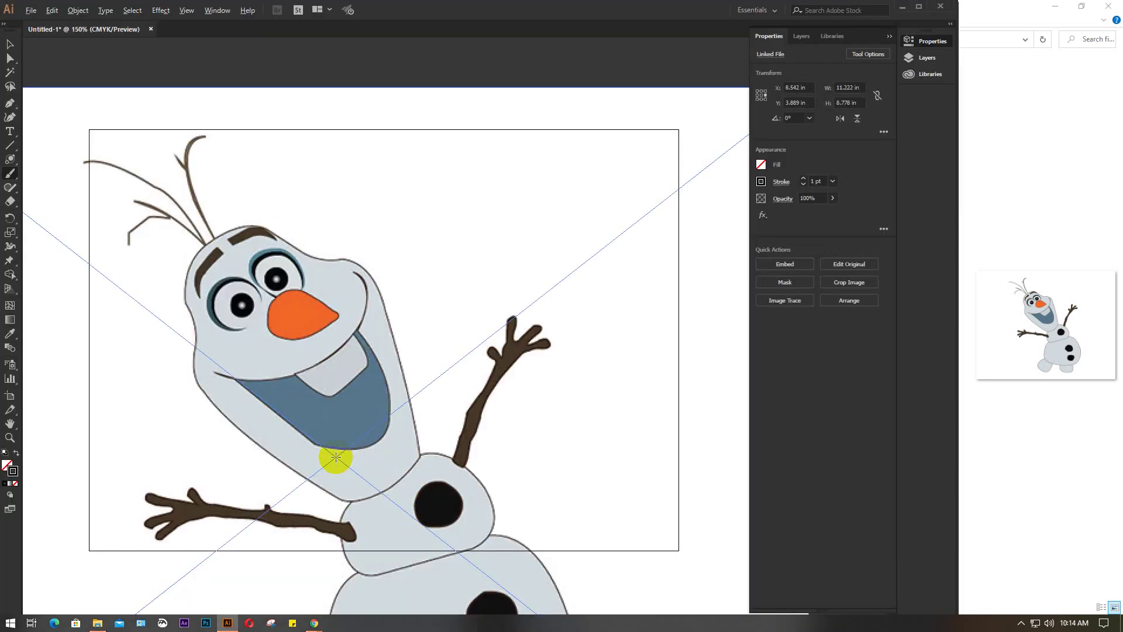
scroll(336, 457, "down", 4)
left_click(785, 264)
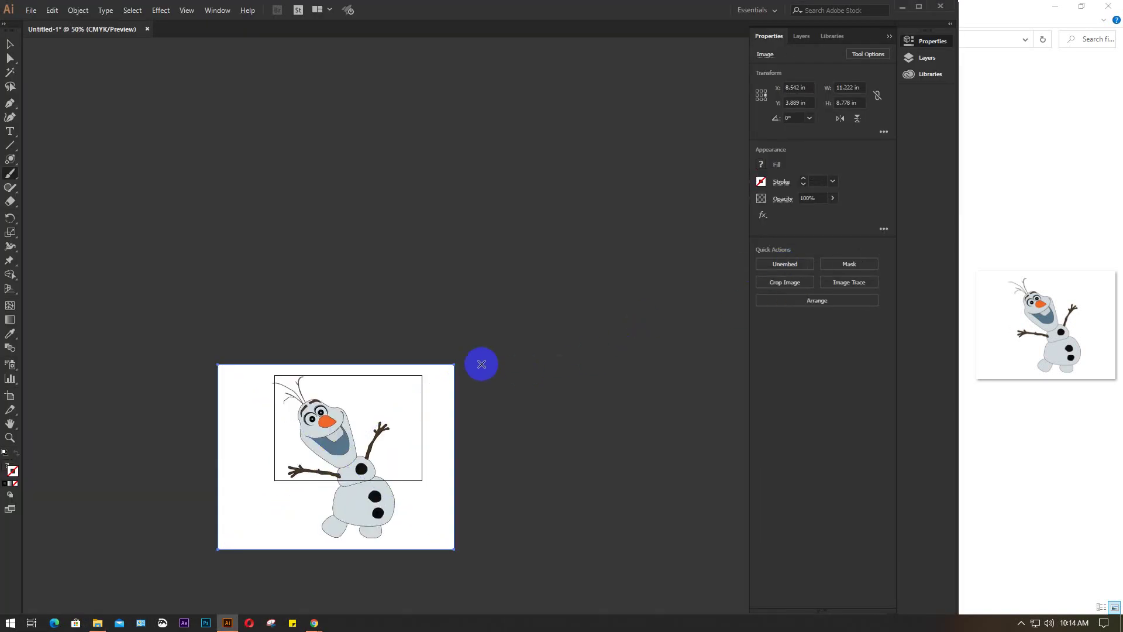
Scale the snowman image proportionally to about 3.76 by 2.94 in and position it near the artboard's centre
key("v")
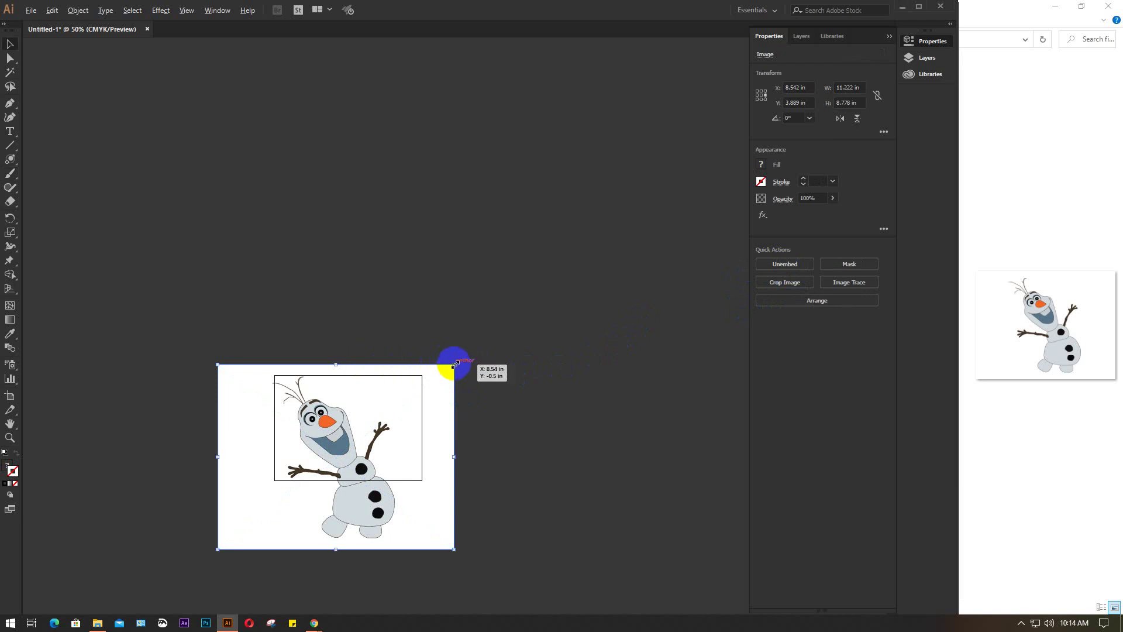
mouse_move(456, 365)
left_mouse_down()
mouse_move(394, 437)
mouse_move(345, 448)
mouse_move(353, 432)
left_mouse_up()
scroll(354, 433, "up", 3)
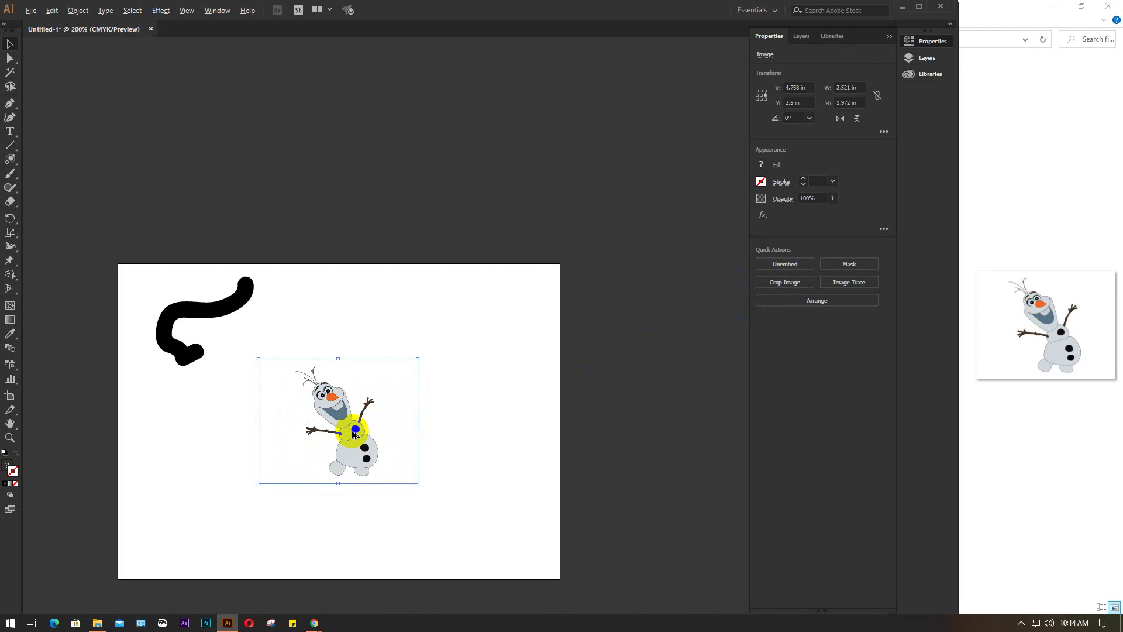
scroll(354, 433, "up", 1)
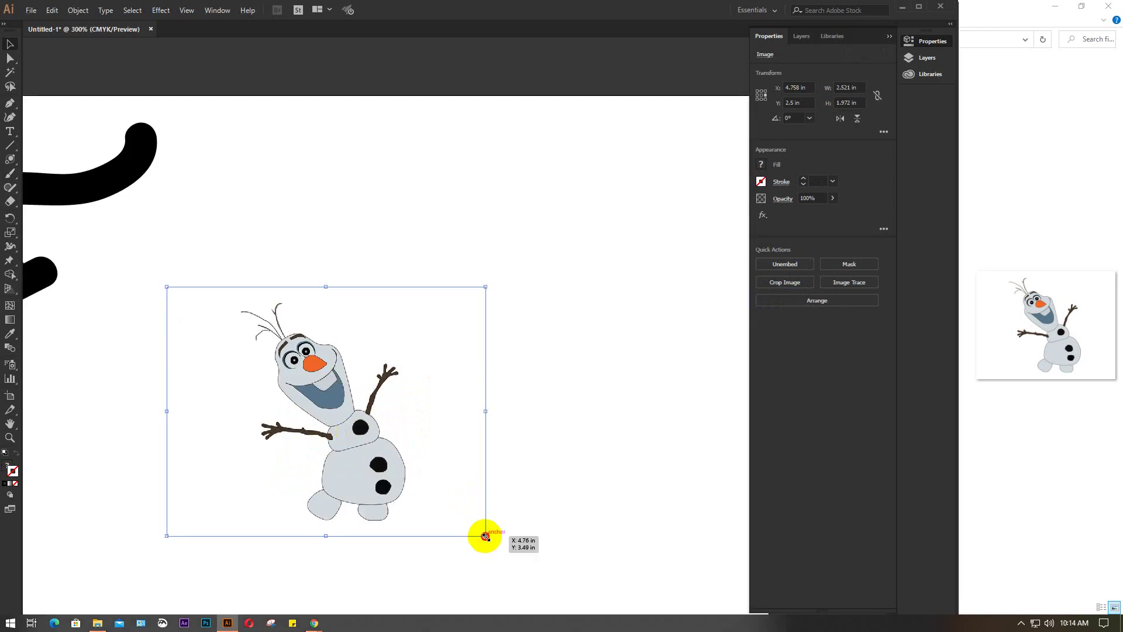
left_click_drag(486, 536, 564, 597)
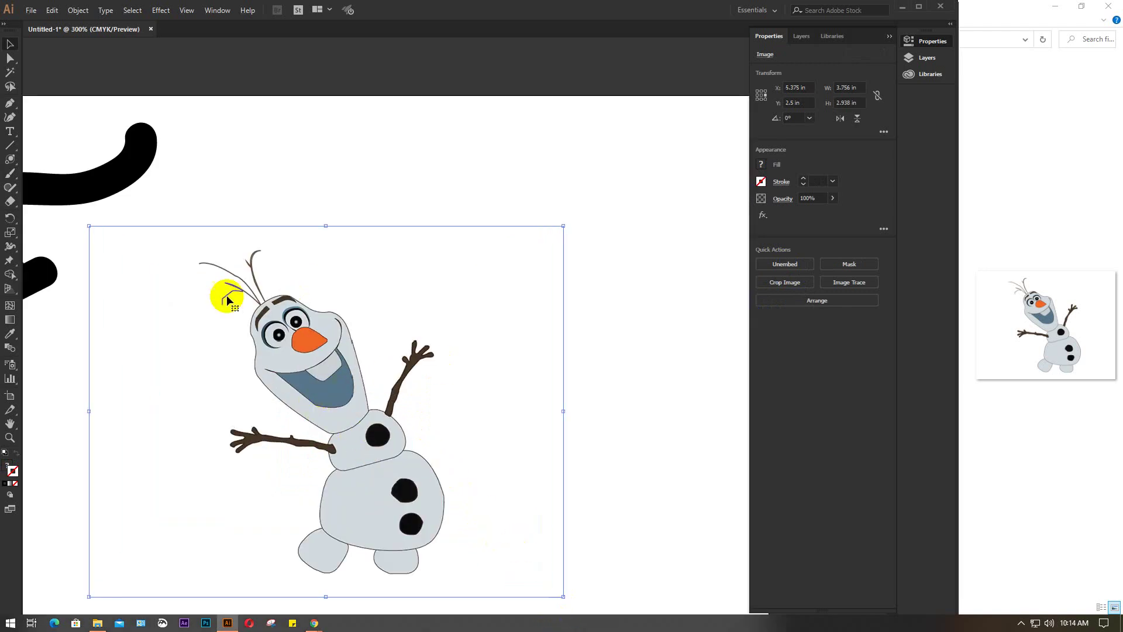
Activate the Paintbrush tool over the snowman's head and try to change the brush's options, cancelling the change
scroll(310, 345, "up", 4)
scroll(433, 325, "down", 2)
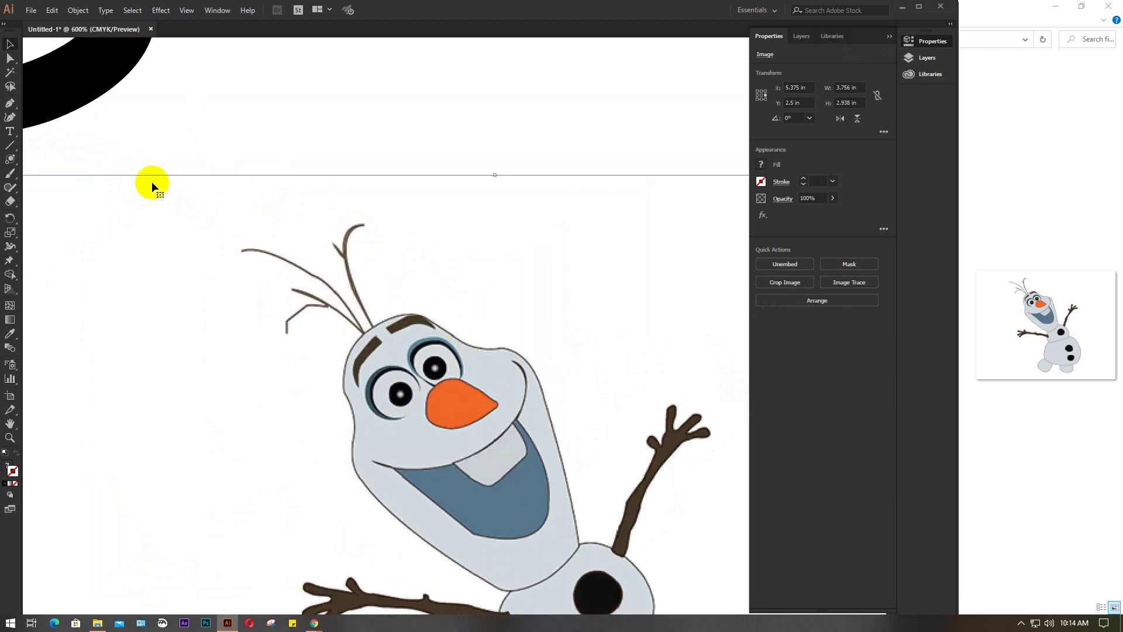
left_click(7, 173)
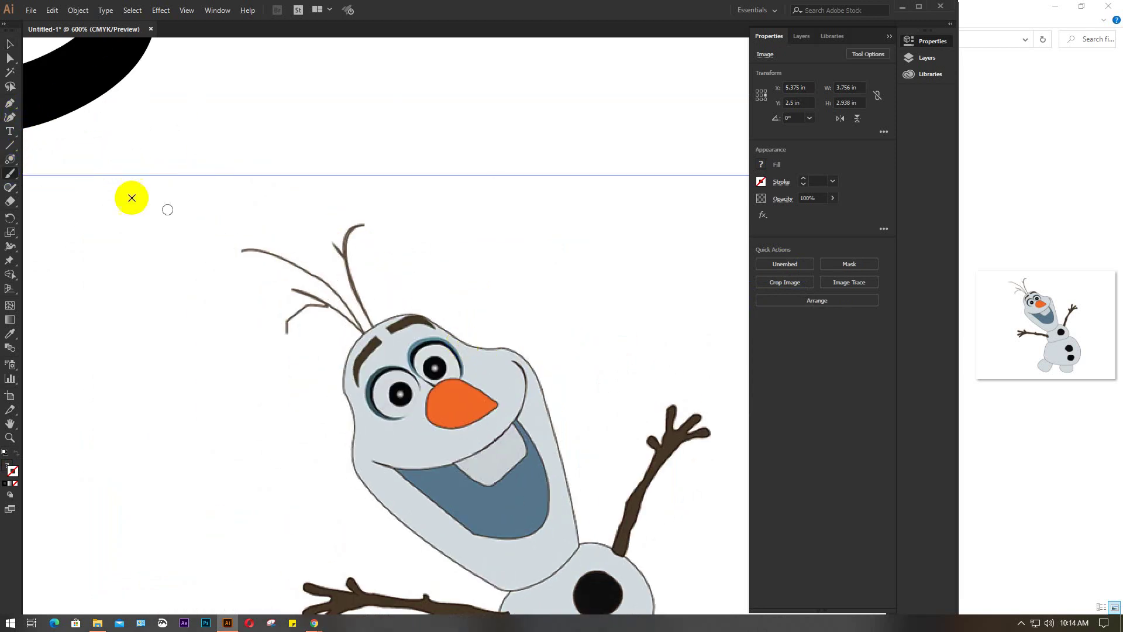
left_click(290, 244)
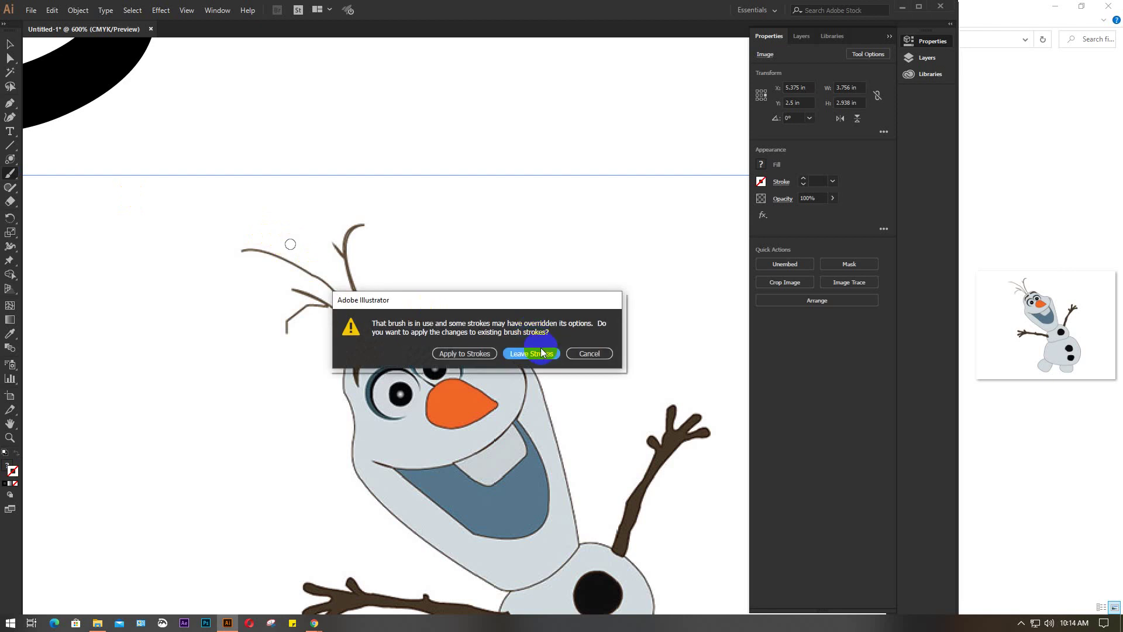
left_click(581, 354)
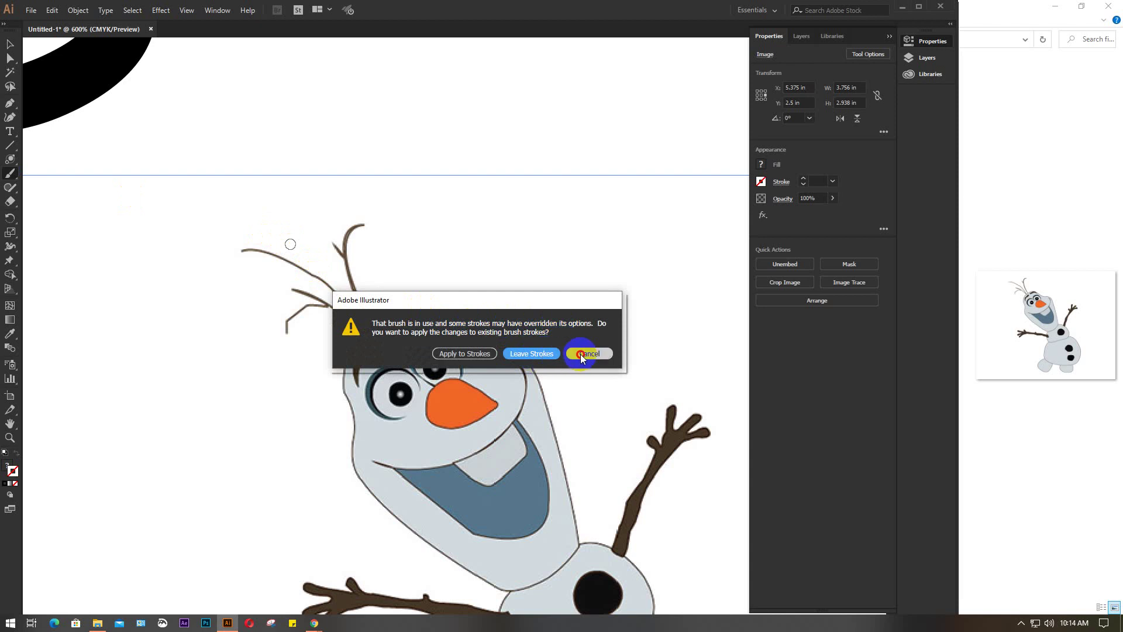
left_click(327, 272)
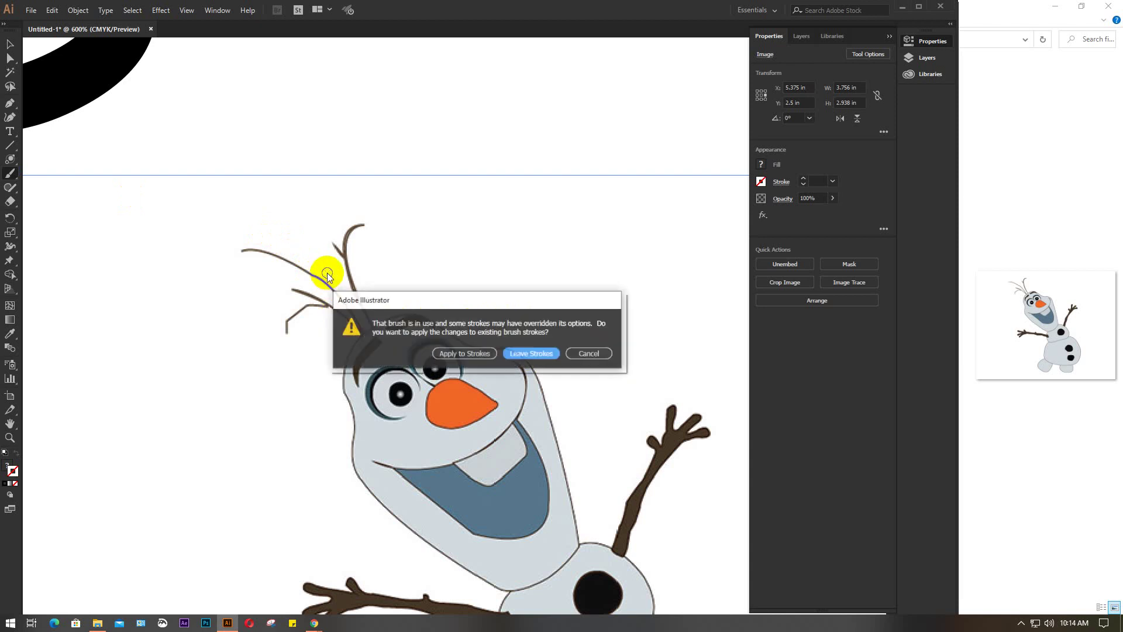
left_click(588, 354)
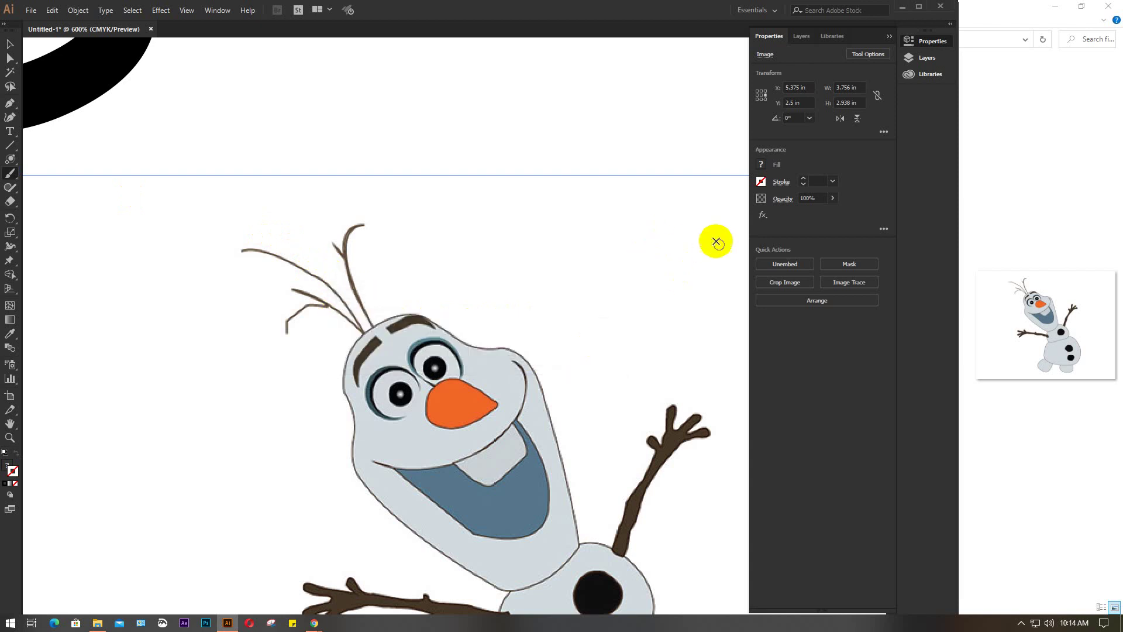
Paint a short wavy stroke above the snowman's head and trace its twig hairs in black with the 3 pt. Round brush
left_click(4, 485)
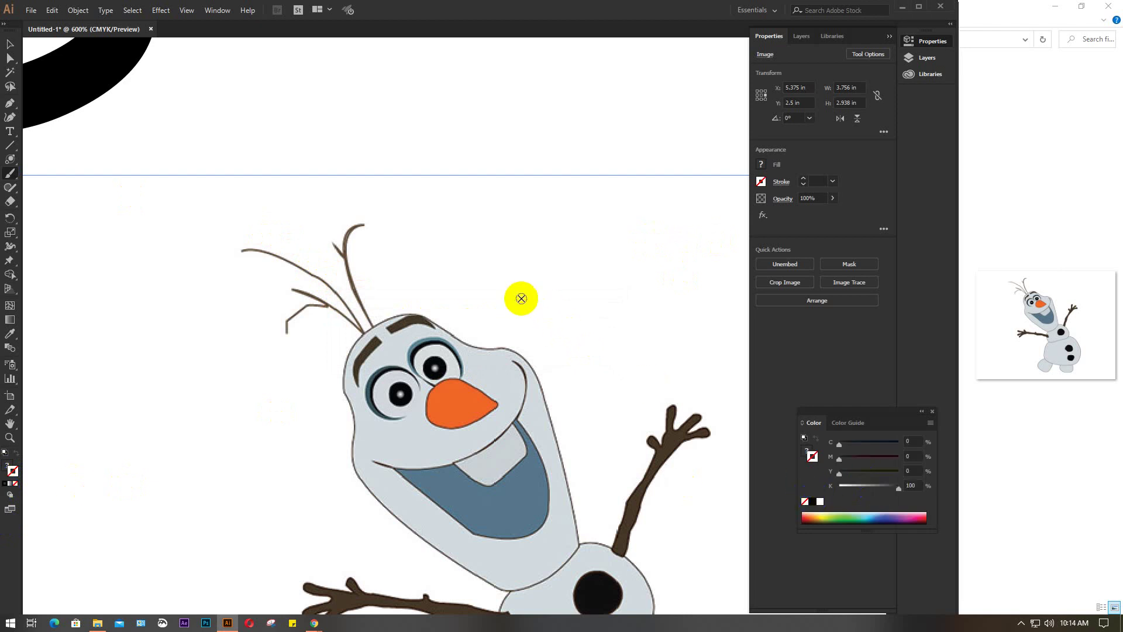
left_click(587, 354)
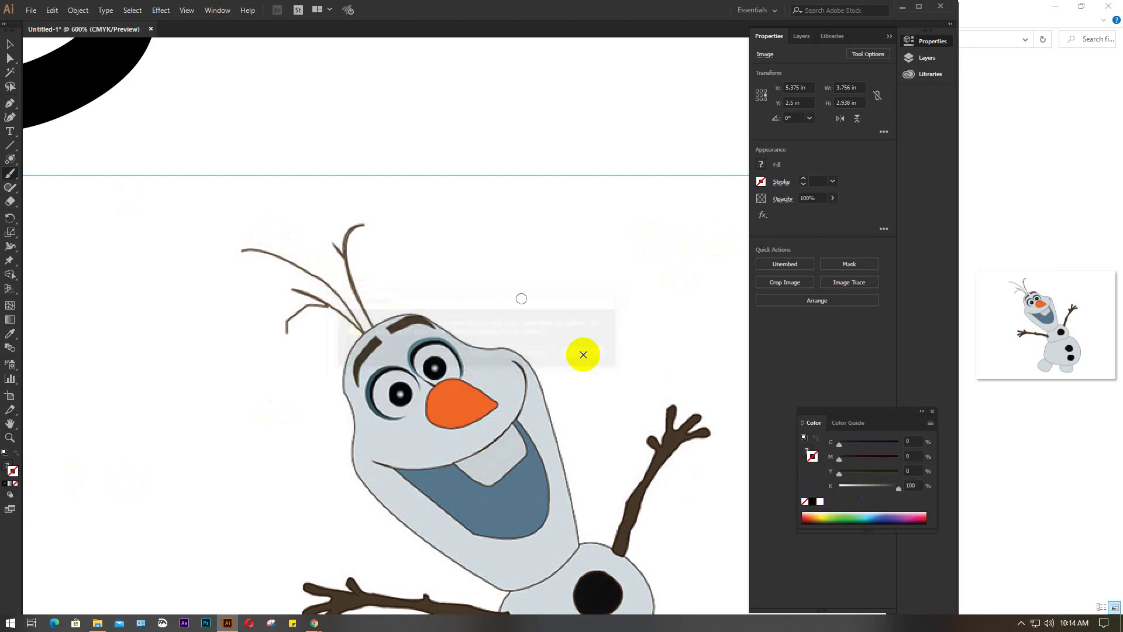
mouse_move(451, 322)
left_mouse_down()
mouse_move(471, 285)
mouse_move(501, 261)
left_mouse_up()
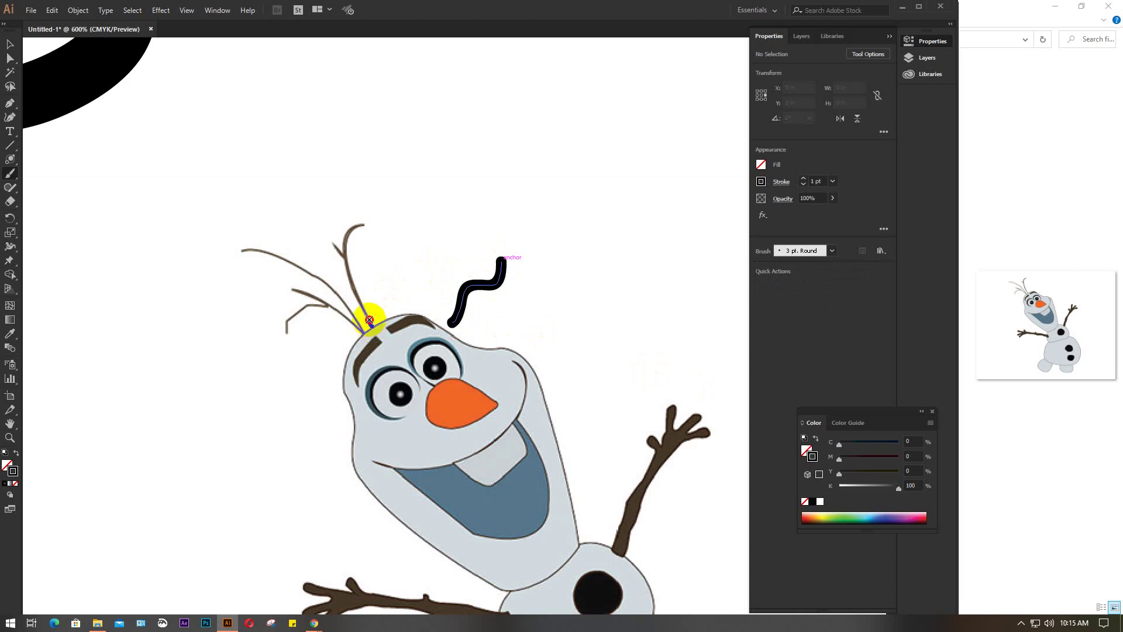
mouse_move(369, 320)
left_mouse_down()
mouse_move(352, 225)
mouse_move(371, 220)
left_mouse_up()
mouse_move(379, 325)
left_mouse_down()
mouse_move(361, 336)
mouse_move(316, 276)
mouse_move(276, 250)
mouse_move(240, 253)
left_mouse_up()
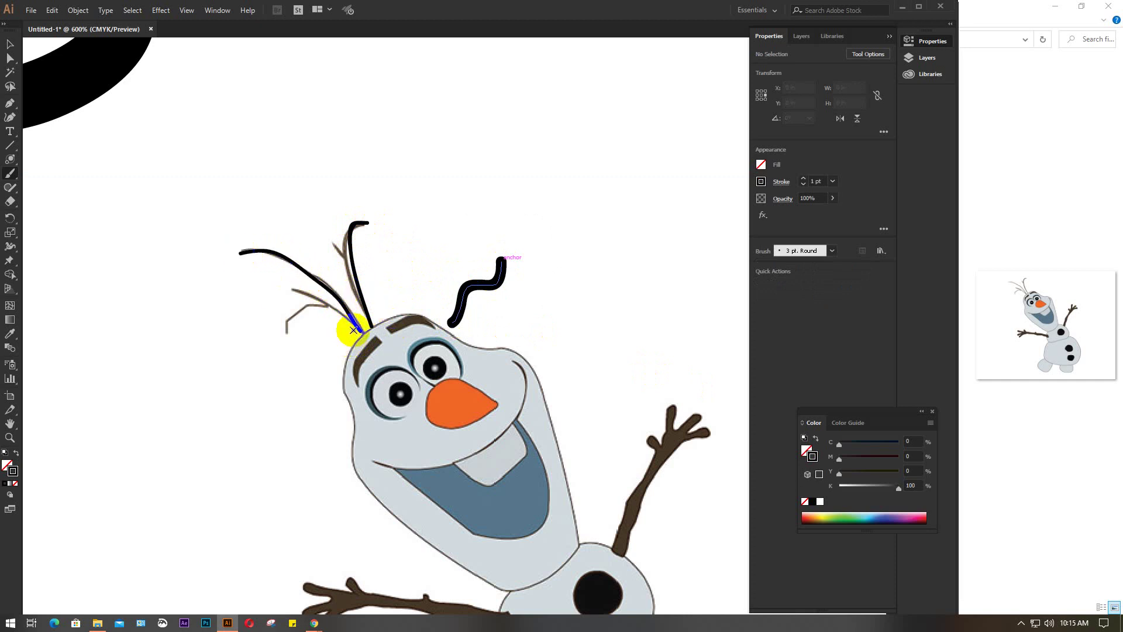
mouse_move(362, 334)
left_mouse_down()
mouse_move(289, 294)
mouse_move(377, 347)
mouse_move(329, 302)
mouse_move(283, 335)
left_mouse_up()
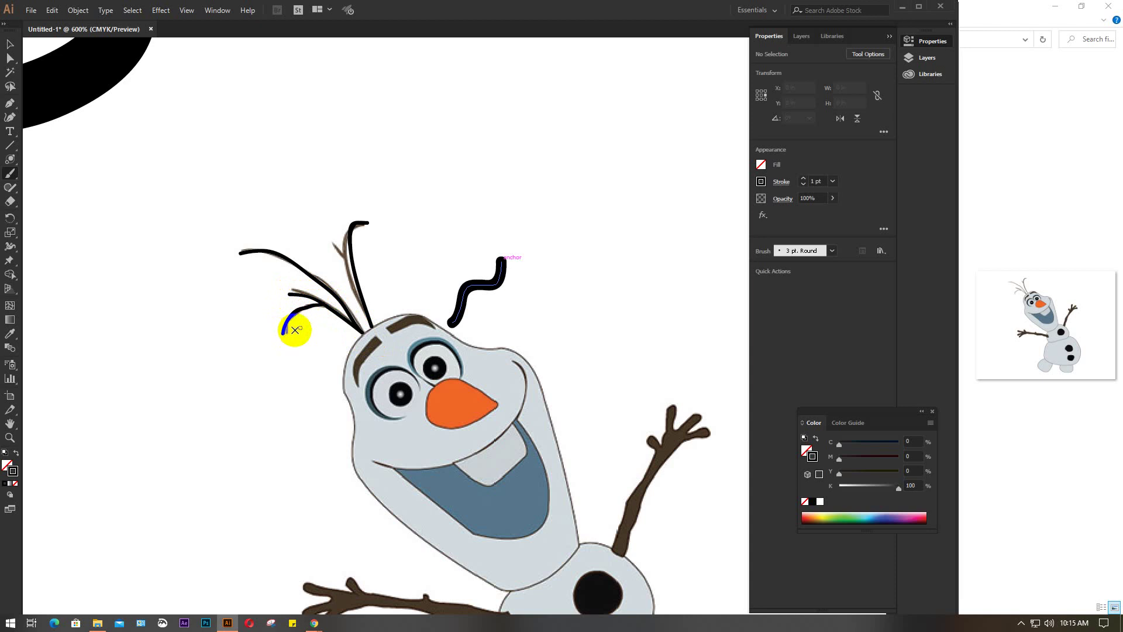
left_click_drag(358, 286, 326, 231)
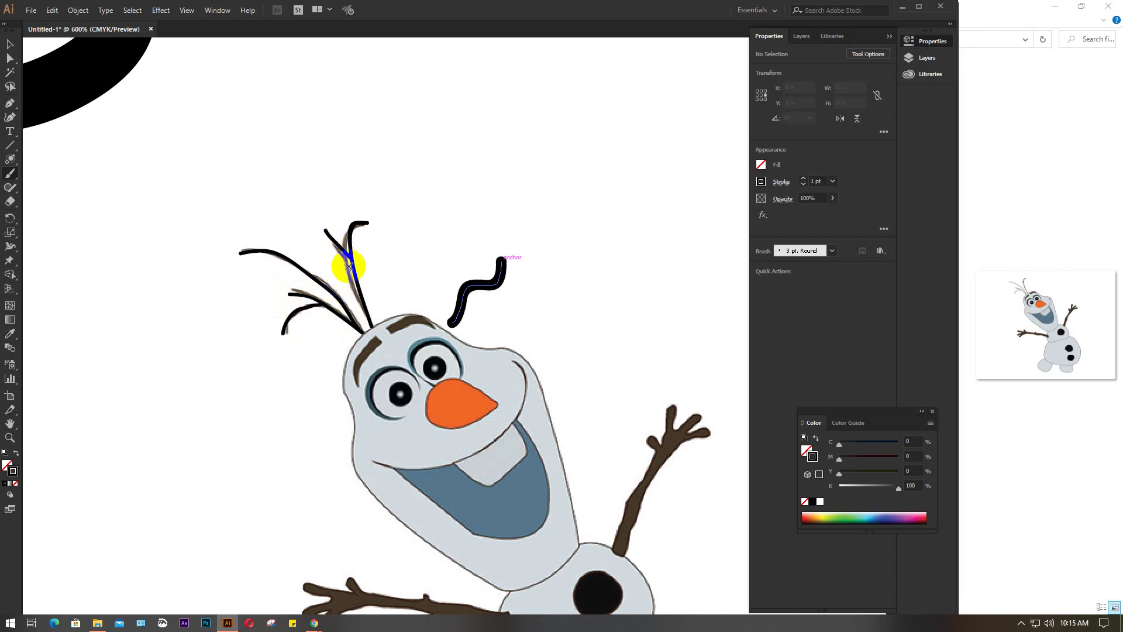
Trace the outline of the snowman's head with a closed brush stroke starting and ending at the base of the hair
left_click_drag(536, 381, 486, 317)
left_click_drag(486, 317, 431, 244)
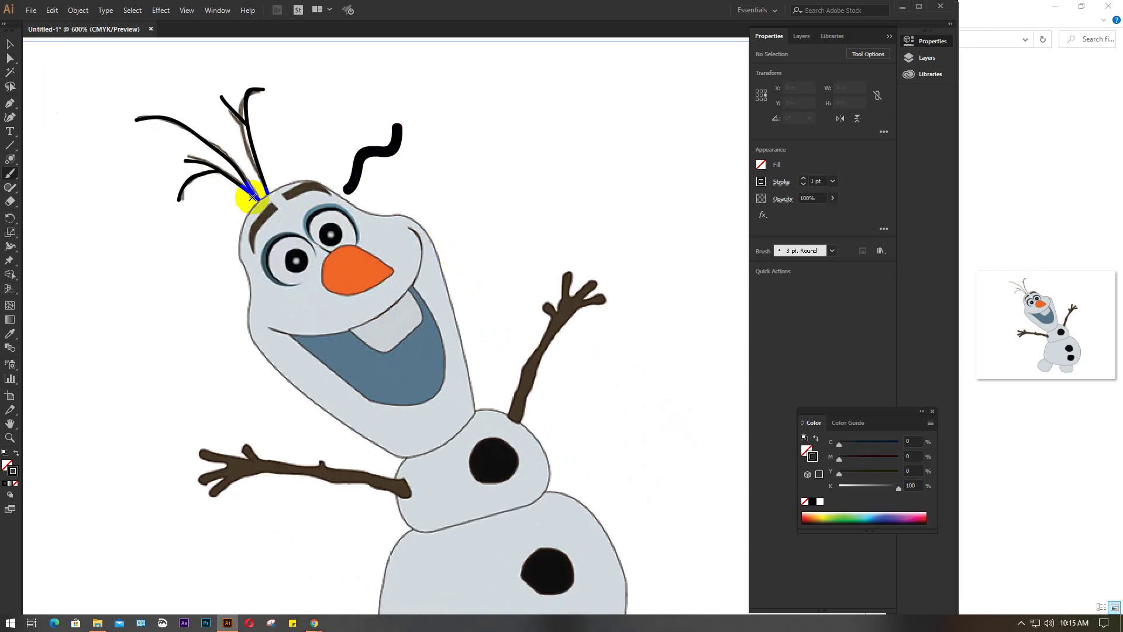
left_click_drag(264, 189, 255, 200)
mouse_move(245, 220)
left_mouse_down()
mouse_move(234, 247)
mouse_move(258, 350)
mouse_move(276, 376)
mouse_move(405, 454)
mouse_move(459, 434)
mouse_move(476, 402)
mouse_move(429, 215)
mouse_move(335, 181)
mouse_move(296, 176)
mouse_move(262, 193)
left_mouse_up()
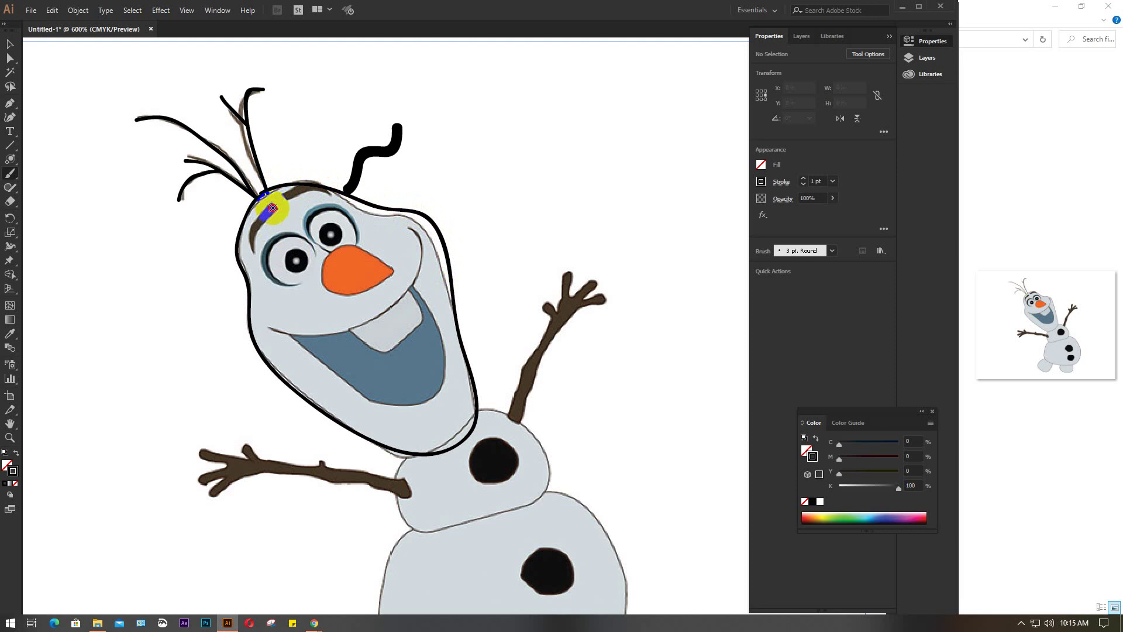
Trace the snowman's eyebrows, pupils, eye contours and carrot nose with black brush strokes
left_click_drag(266, 214, 252, 249)
mouse_move(283, 195)
left_mouse_down()
mouse_move(283, 186)
mouse_move(327, 190)
left_mouse_up()
mouse_move(337, 225)
left_mouse_down()
mouse_move(316, 255)
mouse_move(292, 258)
mouse_move(316, 262)
left_mouse_up()
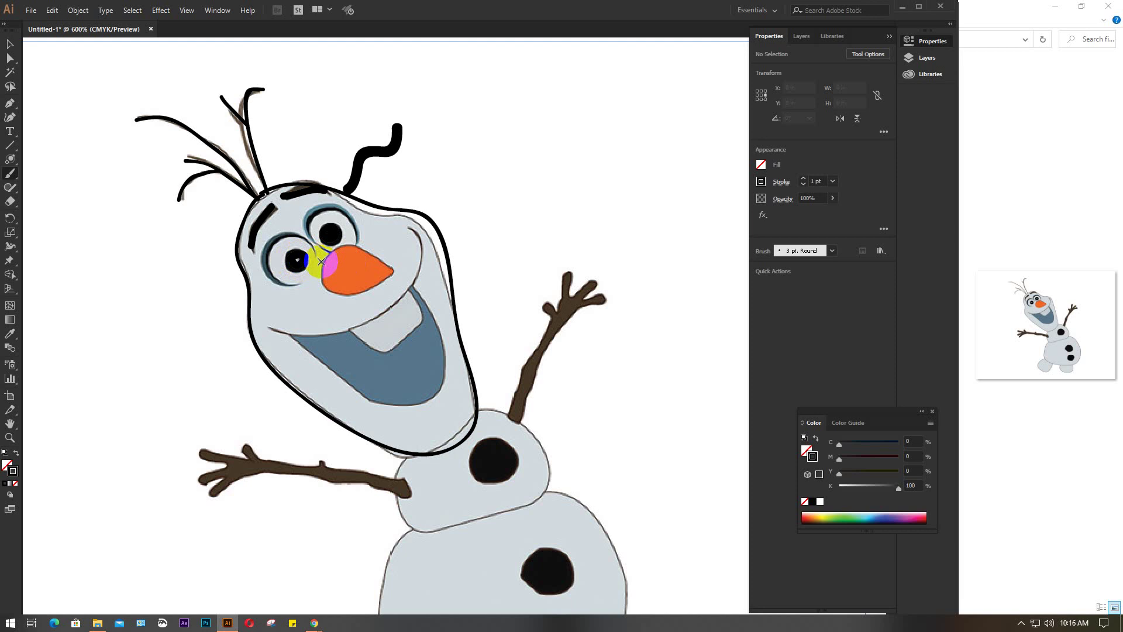
mouse_move(321, 261)
left_mouse_down()
mouse_move(358, 291)
mouse_move(398, 275)
mouse_move(351, 250)
mouse_move(327, 252)
mouse_move(323, 266)
mouse_move(295, 236)
mouse_move(276, 237)
mouse_move(264, 258)
mouse_move(298, 286)
left_mouse_up()
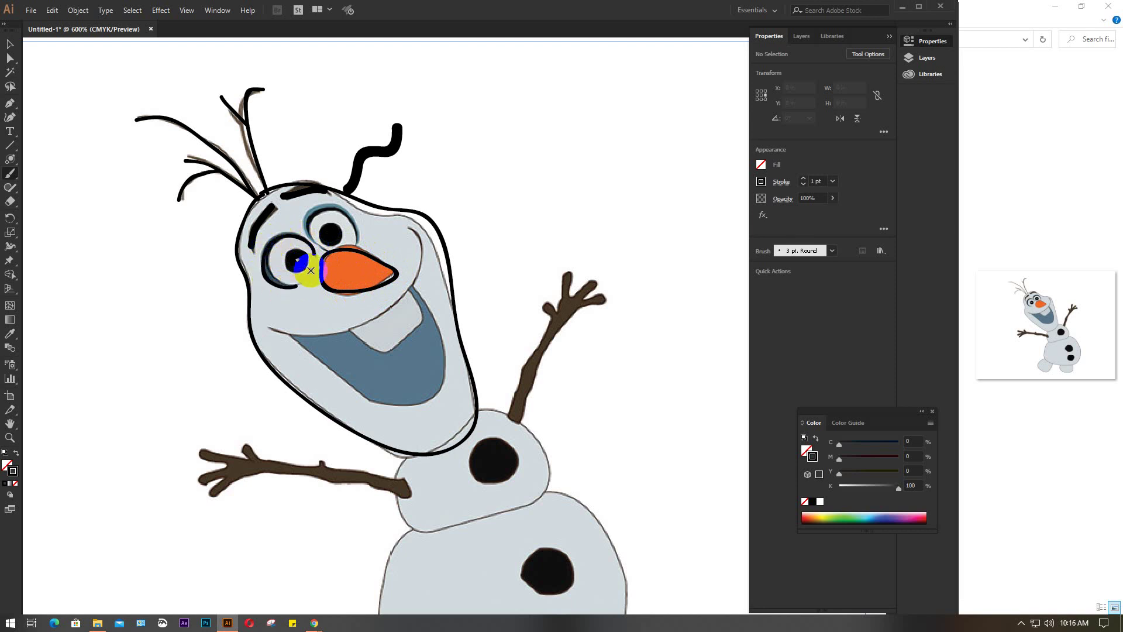
mouse_move(319, 235)
left_mouse_down()
mouse_move(326, 250)
mouse_move(306, 215)
mouse_move(320, 202)
mouse_move(347, 217)
mouse_move(354, 241)
left_mouse_up()
Trace the snowman's smile line, open mouth and tooth with black brush strokes
mouse_move(266, 329)
left_mouse_down()
mouse_move(315, 336)
mouse_move(377, 322)
mouse_move(421, 276)
mouse_move(412, 233)
mouse_move(302, 337)
left_mouse_up()
mouse_move(297, 340)
left_mouse_down()
mouse_move(316, 367)
mouse_move(406, 409)
mouse_move(435, 387)
mouse_move(447, 351)
mouse_move(420, 273)
left_mouse_up()
mouse_move(420, 274)
left_mouse_down()
mouse_move(350, 335)
mouse_move(367, 351)
mouse_move(404, 336)
mouse_move(418, 299)
mouse_move(422, 319)
left_mouse_up()
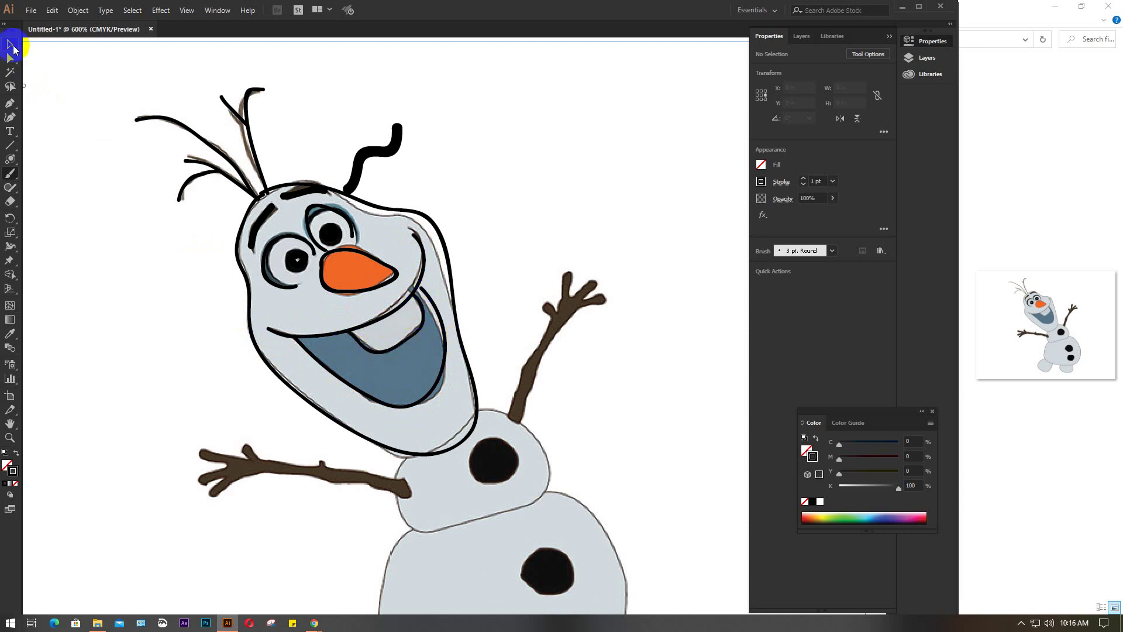
Move the snowman image away from the traced face to the artboard's lower-right corner and inspect the line drawing
left_click(12, 46)
scroll(190, 150, "down", 3)
scroll(381, 220, "down", 2)
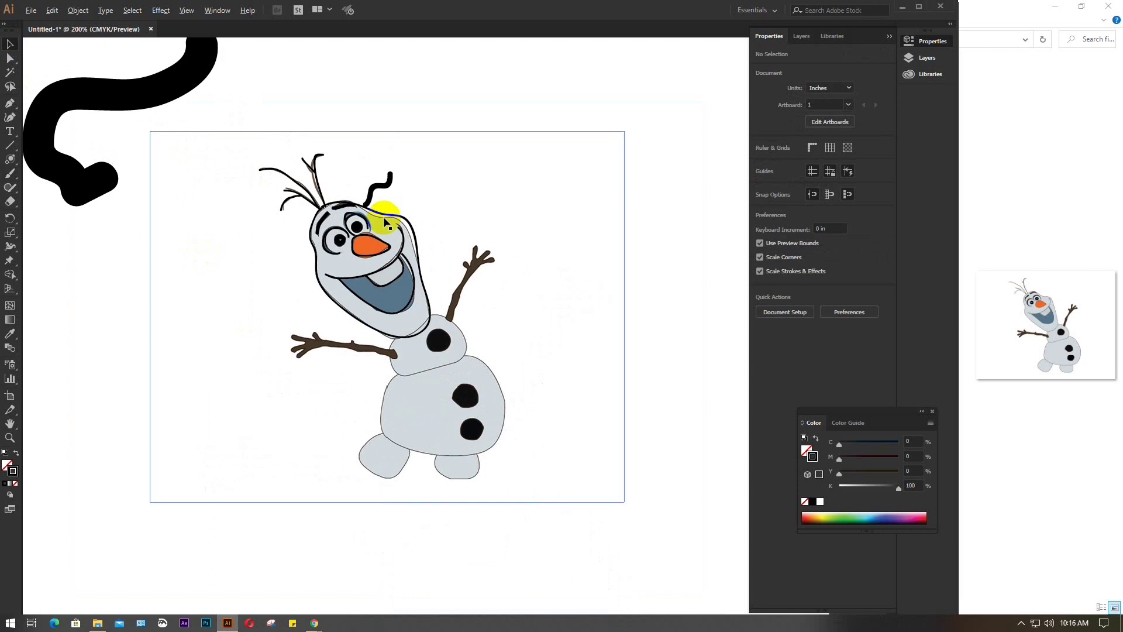
scroll(384, 222, "down", 1)
left_click_drag(301, 275, 573, 387)
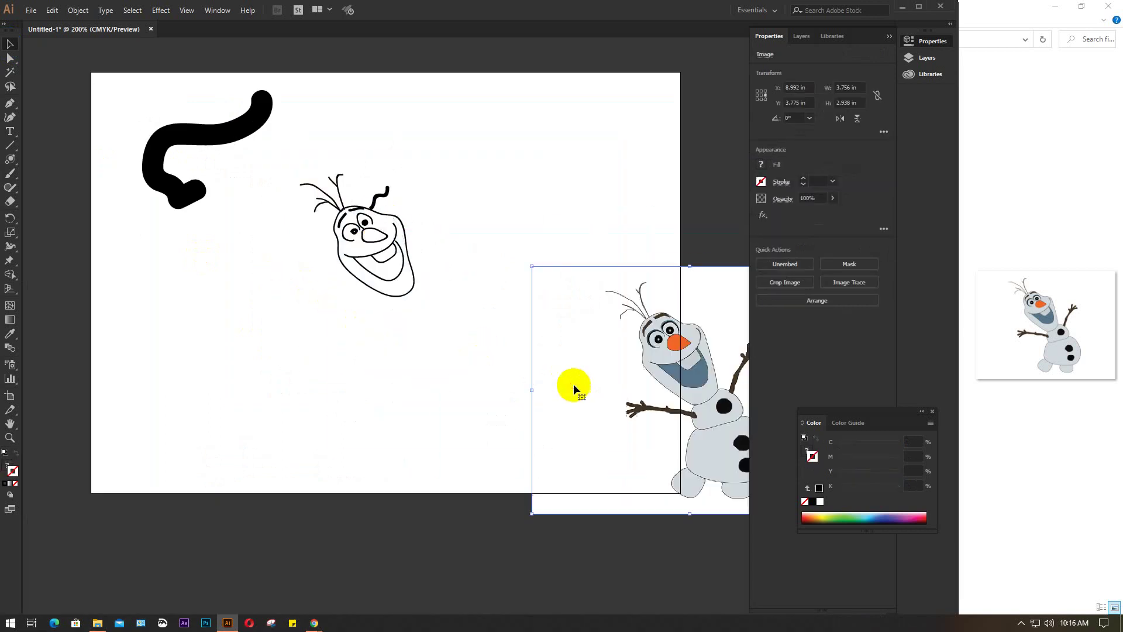
scroll(371, 238, "up", 3)
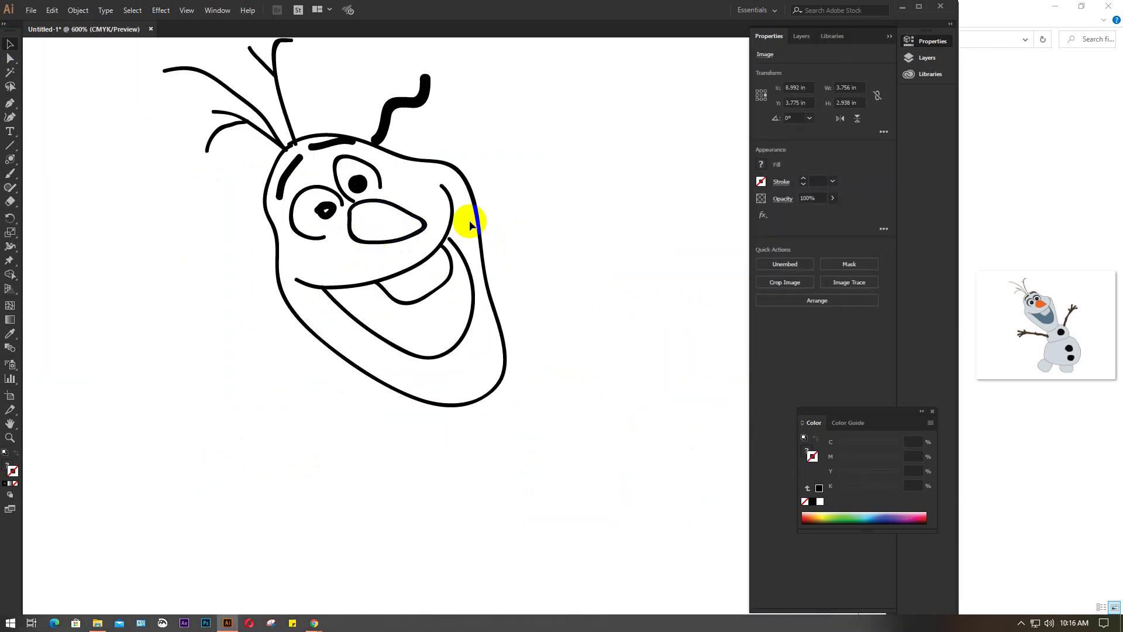
Fill the snowman's nose with orange and set its stroke weight to 0.5 pt
scroll(526, 284, "up", 1)
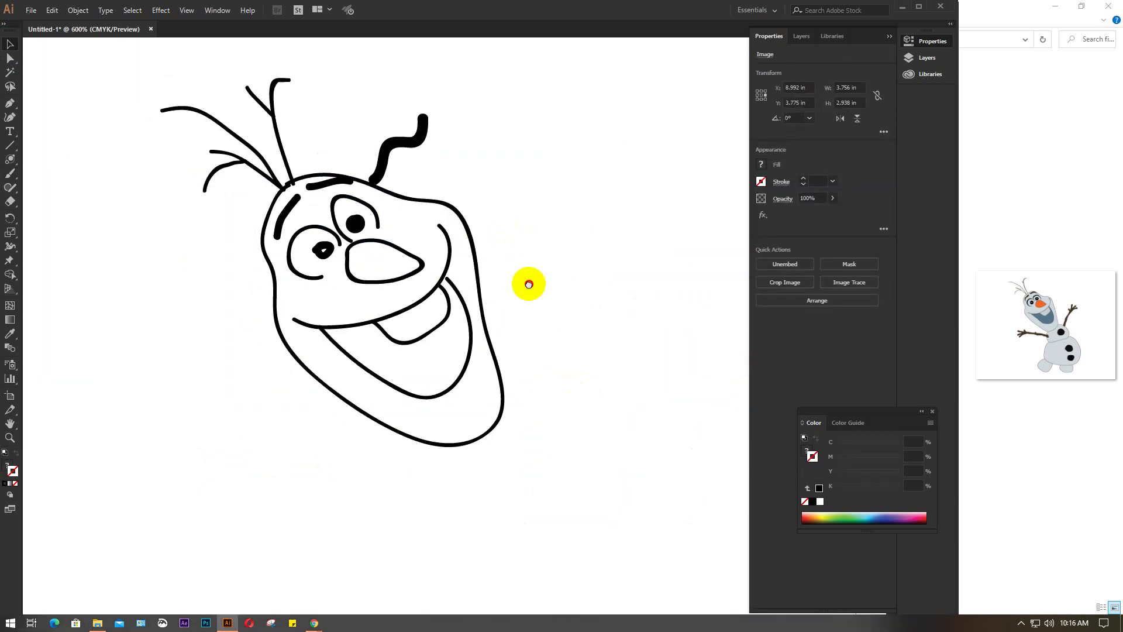
left_click(389, 285)
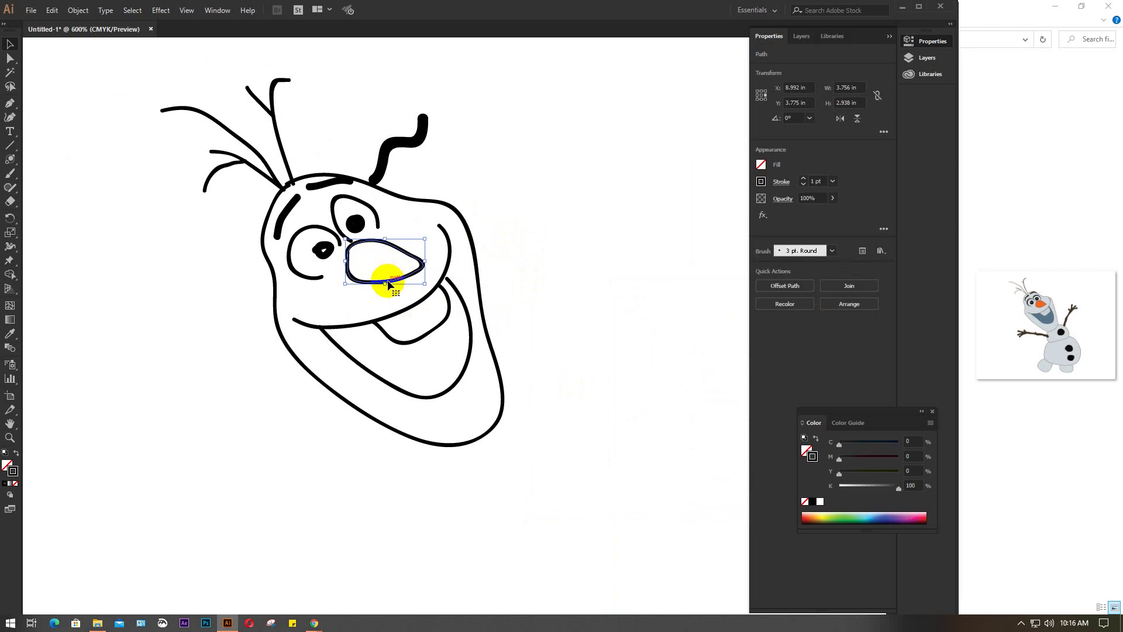
left_click(761, 164)
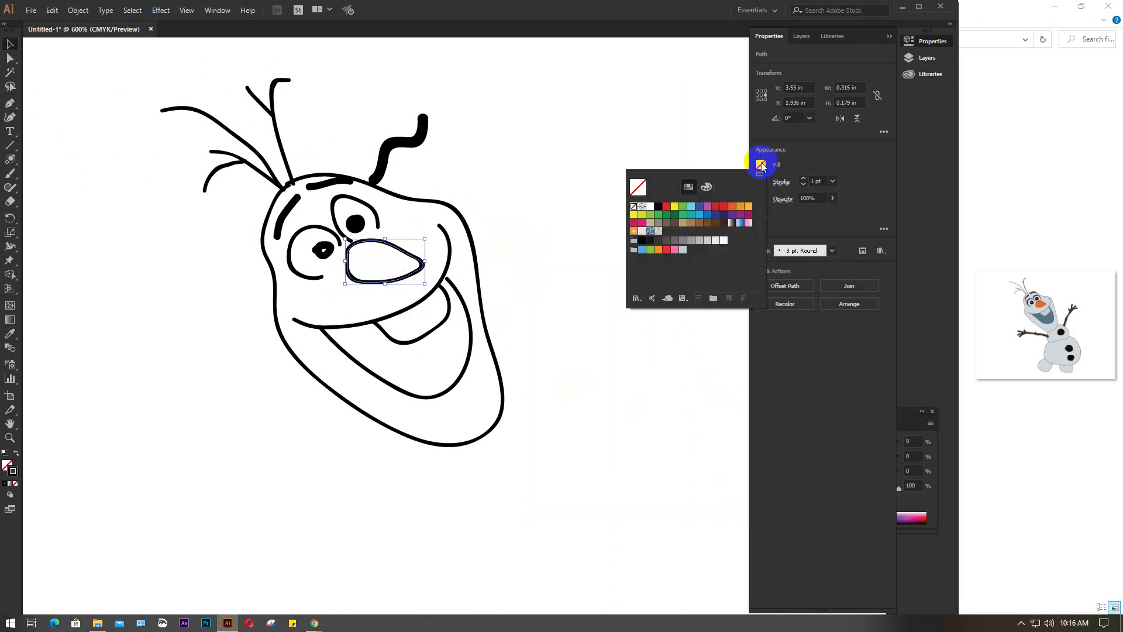
left_click(738, 208)
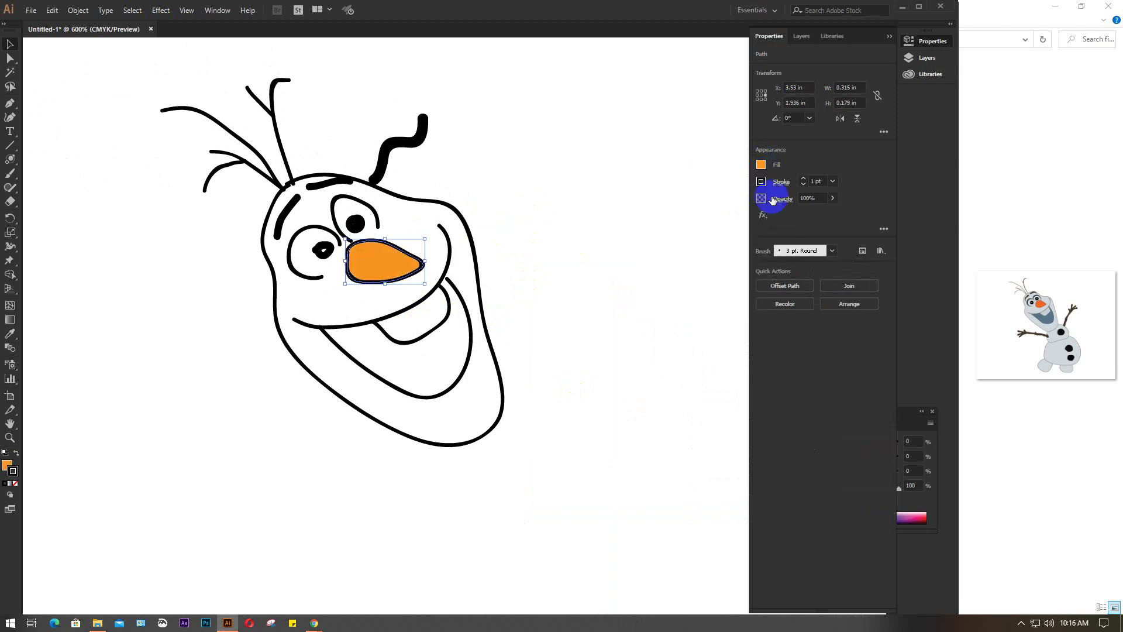
left_click(832, 181)
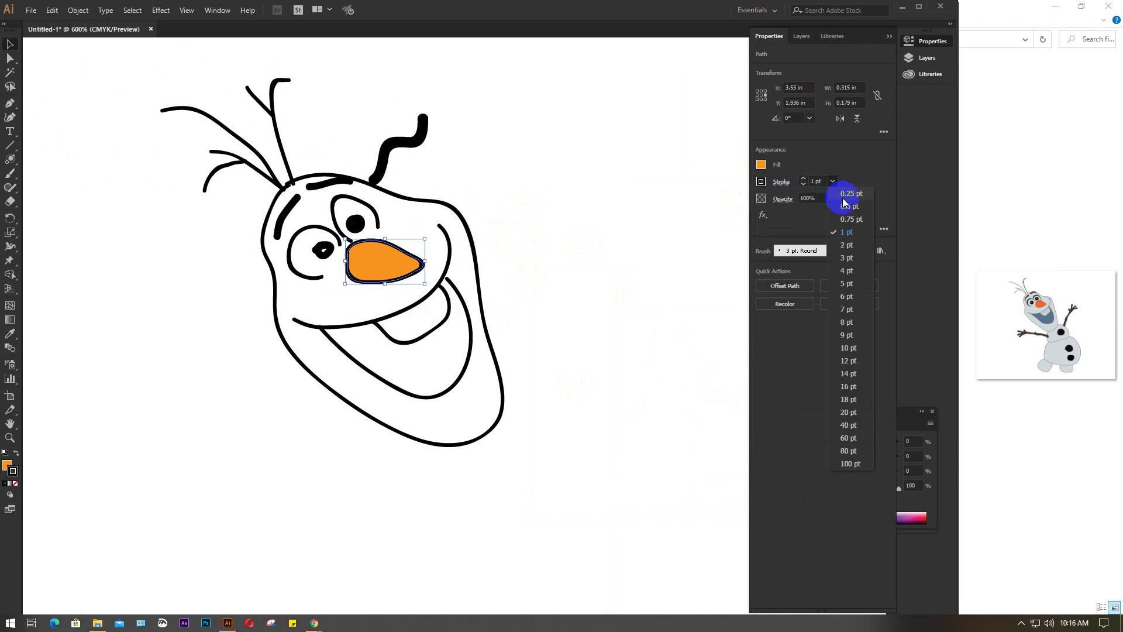
left_click(846, 204)
left_click(590, 224)
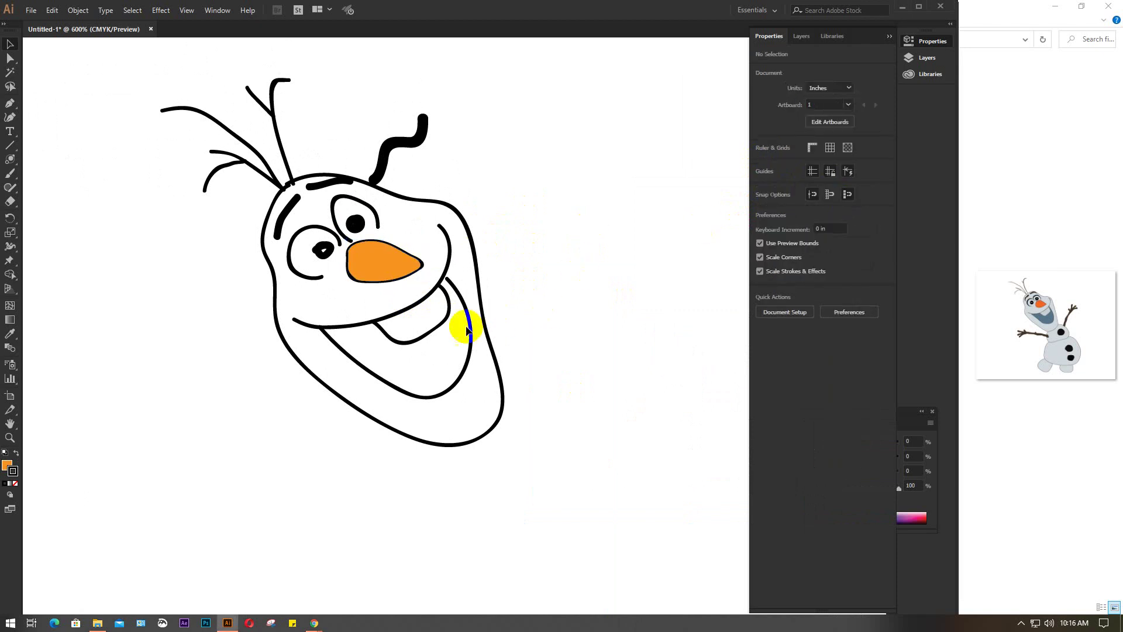
Fill the tooth shape under the smile line with the light blue swatch
left_click(432, 330)
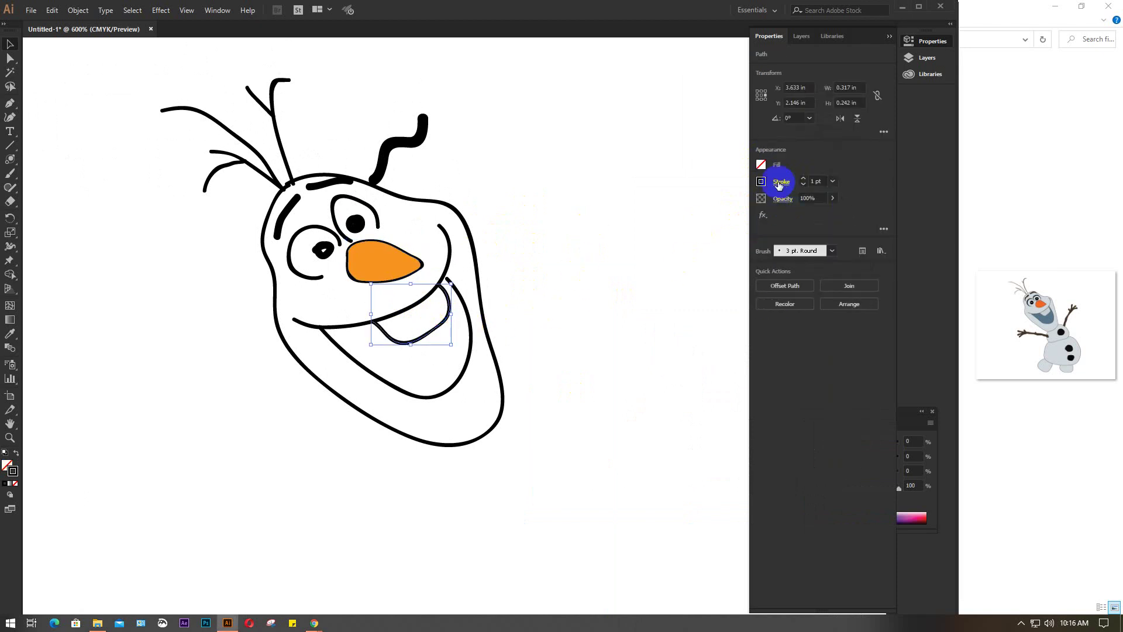
left_click(761, 165)
left_click(667, 245)
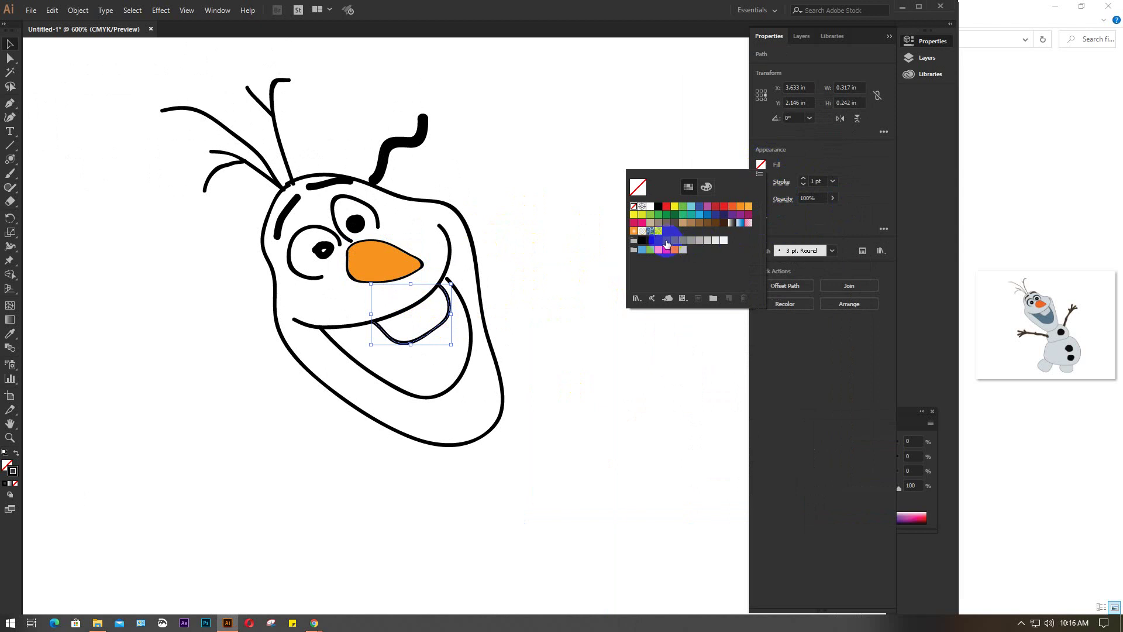
left_click(692, 207)
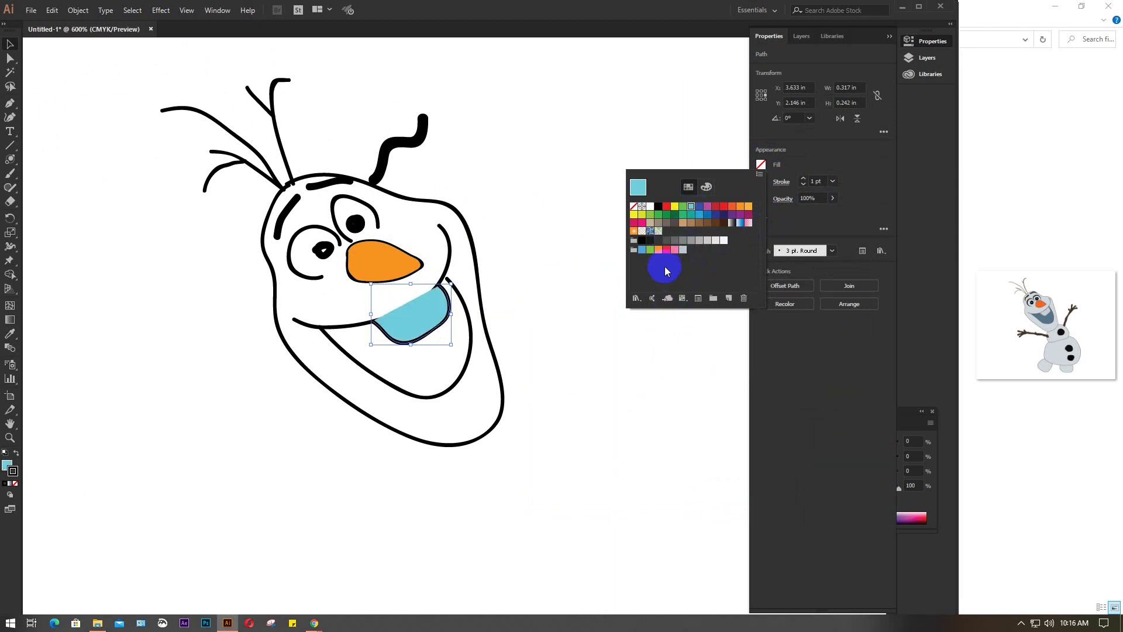
left_click(687, 206)
left_click(549, 296)
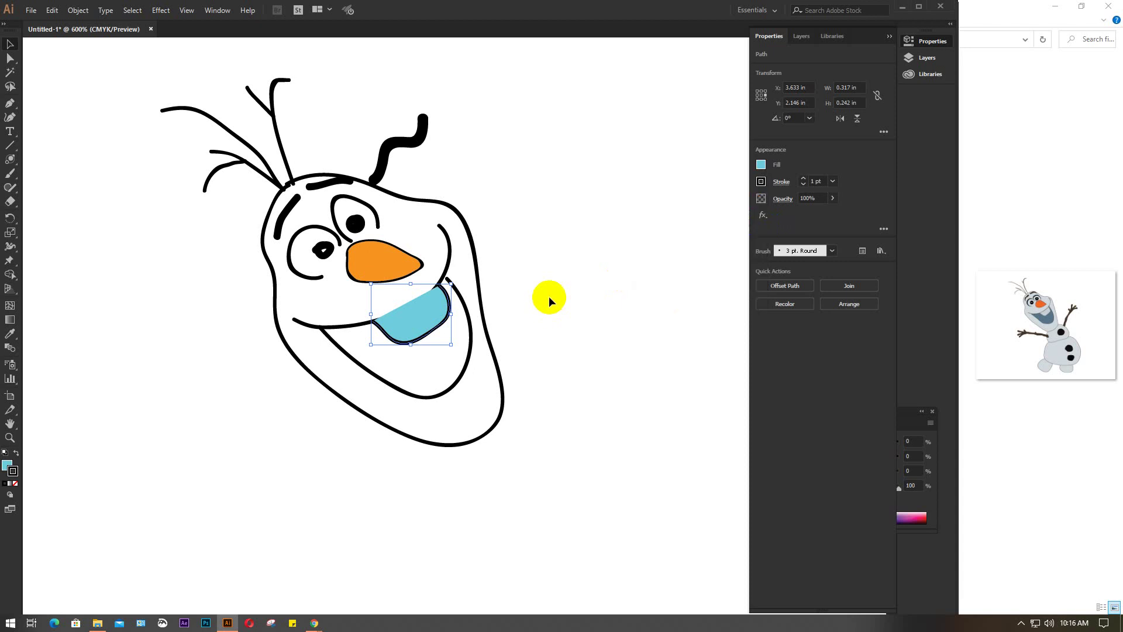
Bring the smile line to the front of the tooth fill and check the overlap up close
left_click(548, 296)
right_click(446, 267)
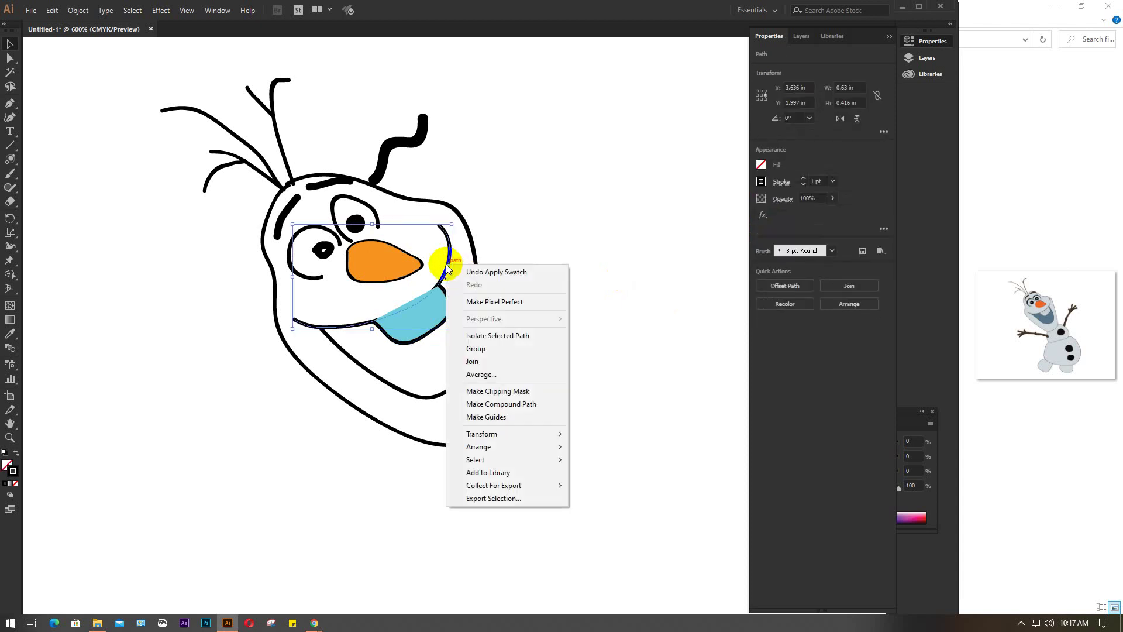
left_click(571, 448)
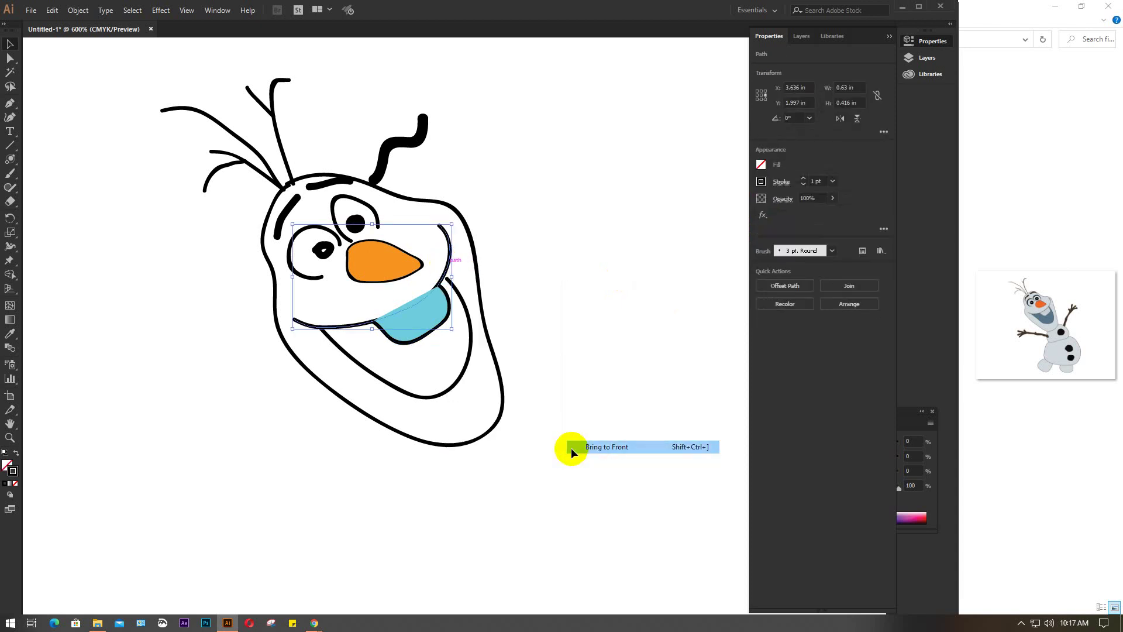
left_click(569, 319)
left_click(426, 314)
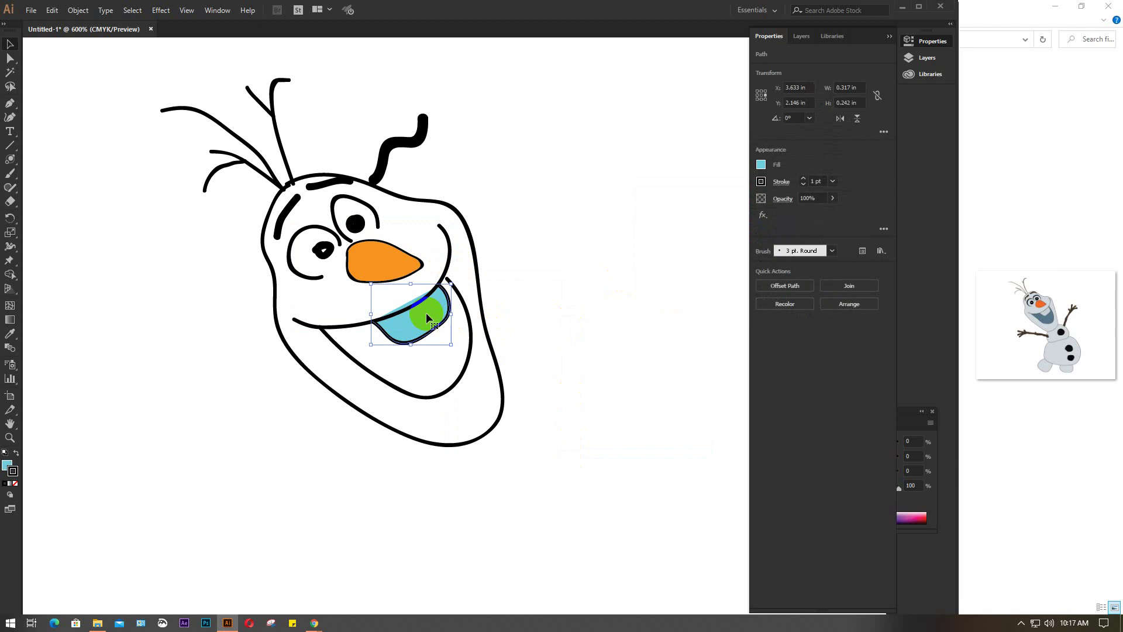
scroll(402, 300, "up", 3)
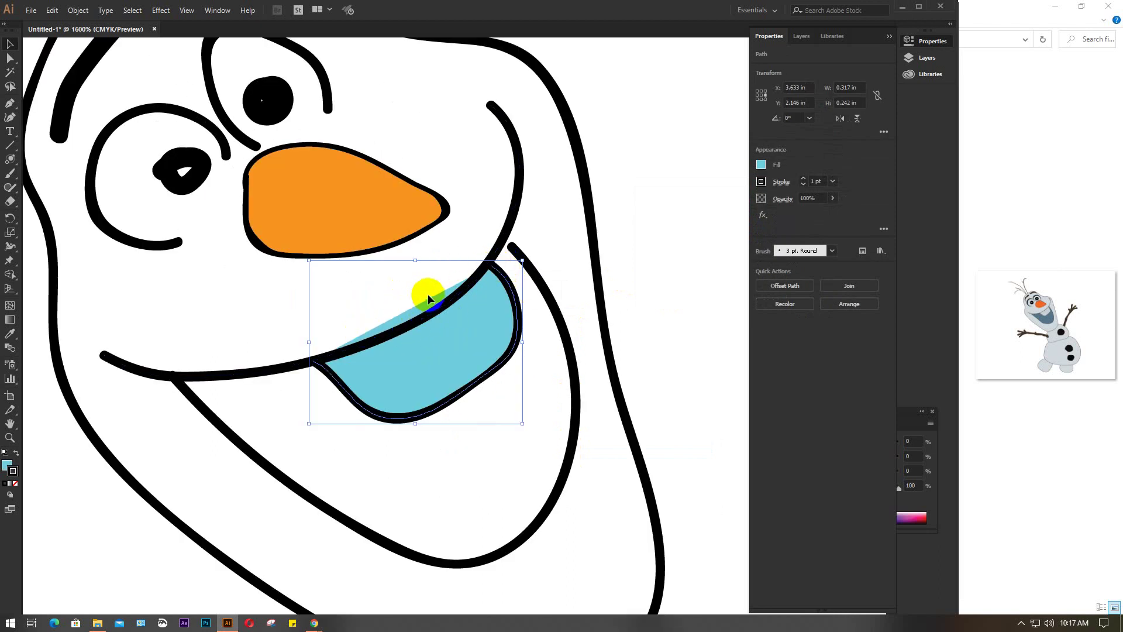
left_click(622, 254)
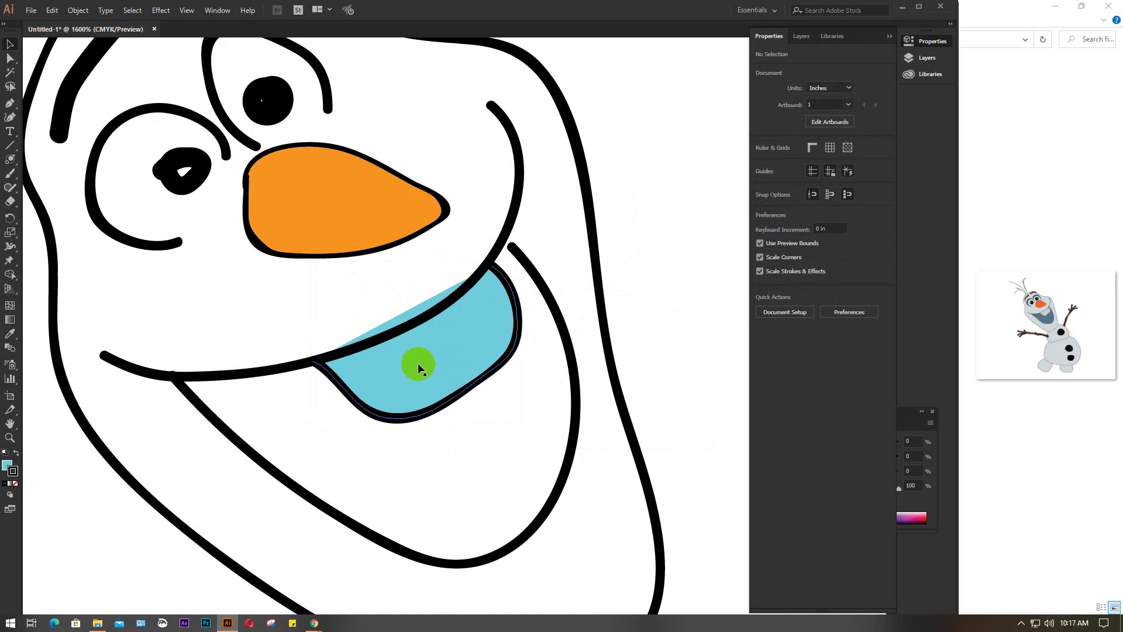
left_click(432, 353)
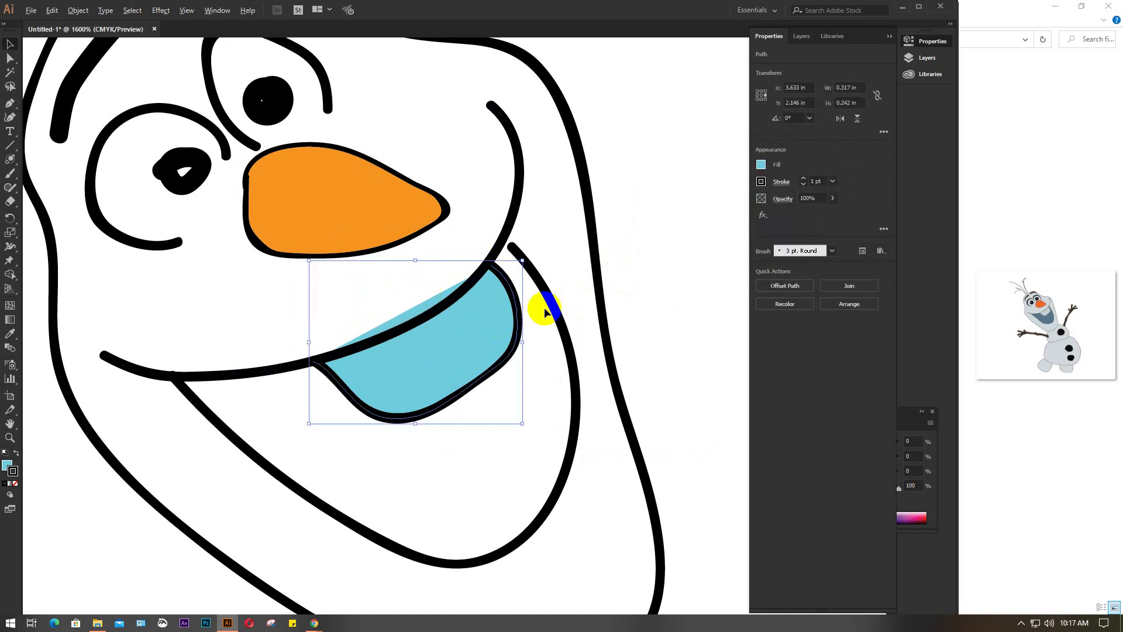
Delete the whole practice drawing, including the snowman's head sketch and the thick curved stroke beside it
scroll(544, 308, "down", 2)
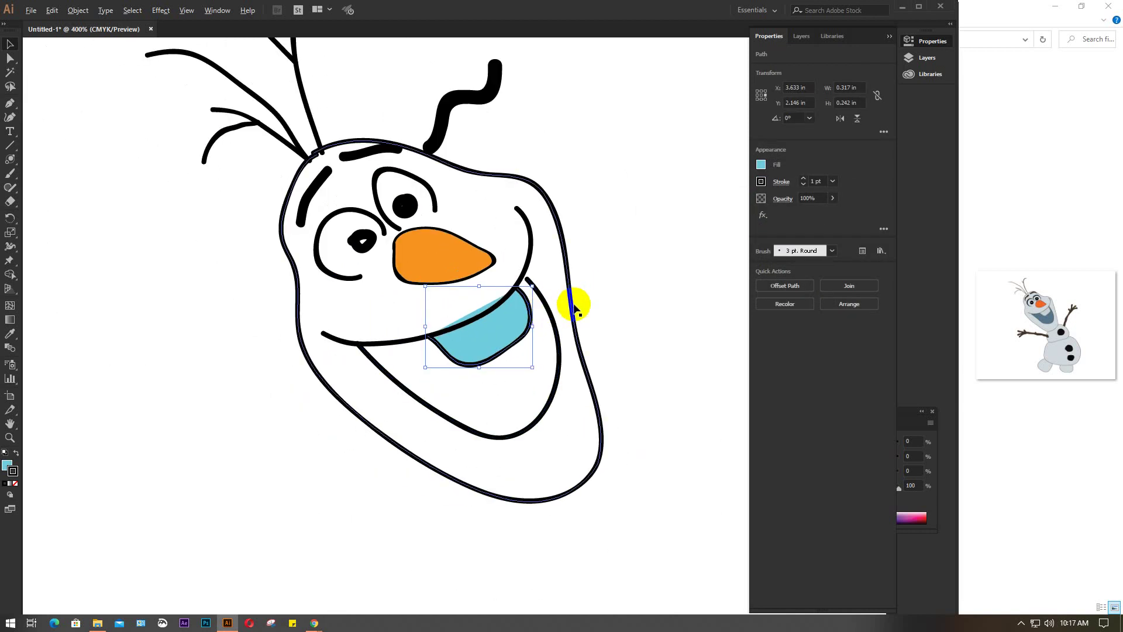
scroll(575, 309, "down", 2)
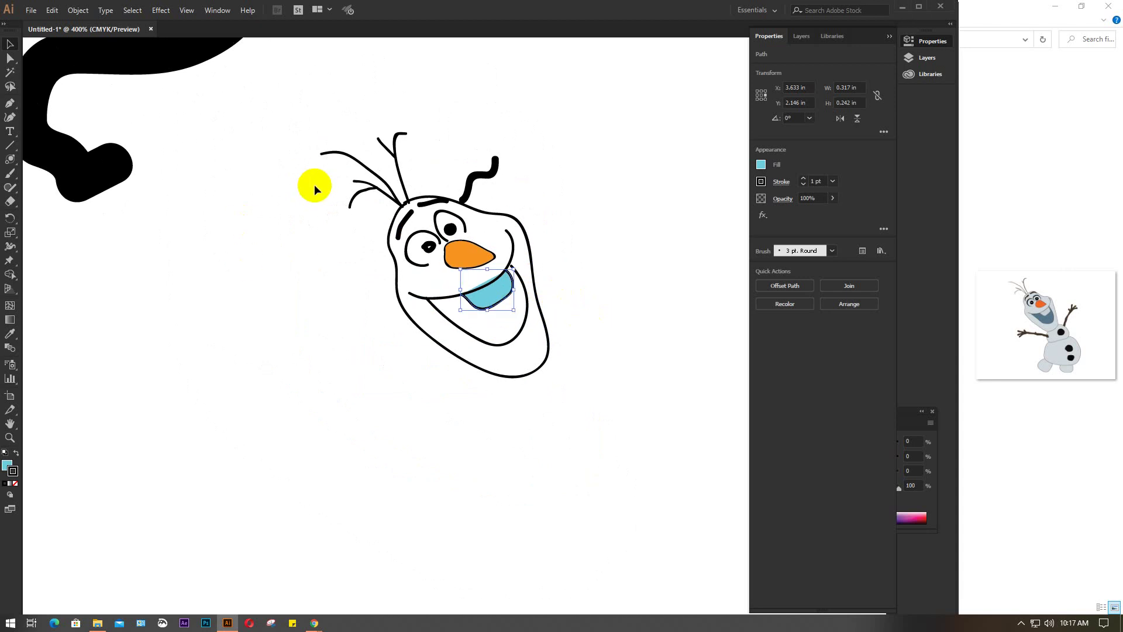
left_click_drag(198, 177, 273, 306)
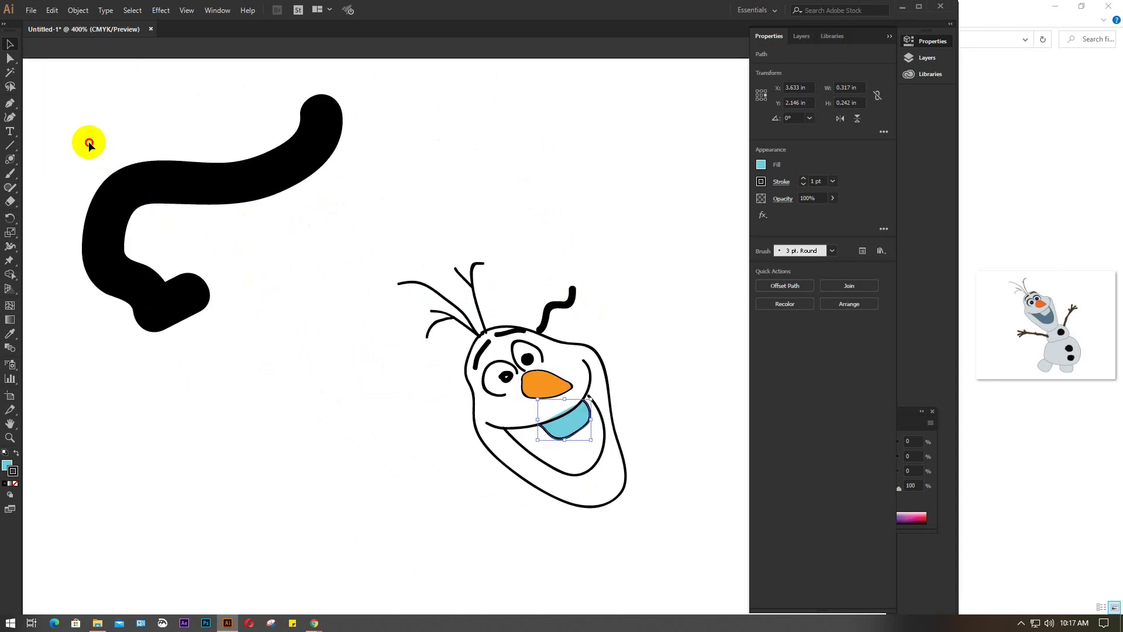
mouse_move(89, 143)
left_mouse_down()
mouse_move(570, 408)
mouse_move(626, 517)
left_mouse_up()
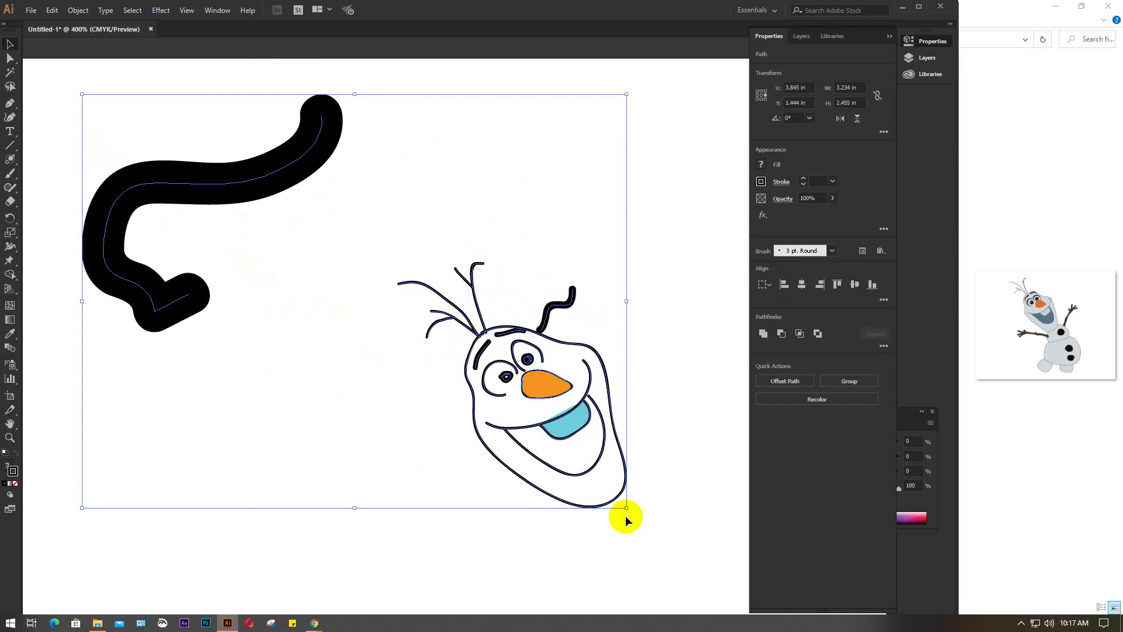
key("Delete")
Paint a wavy line and four closed loops of different sizes on the empty artboard with the Blob Brush tool
scroll(376, 503, "down", 3)
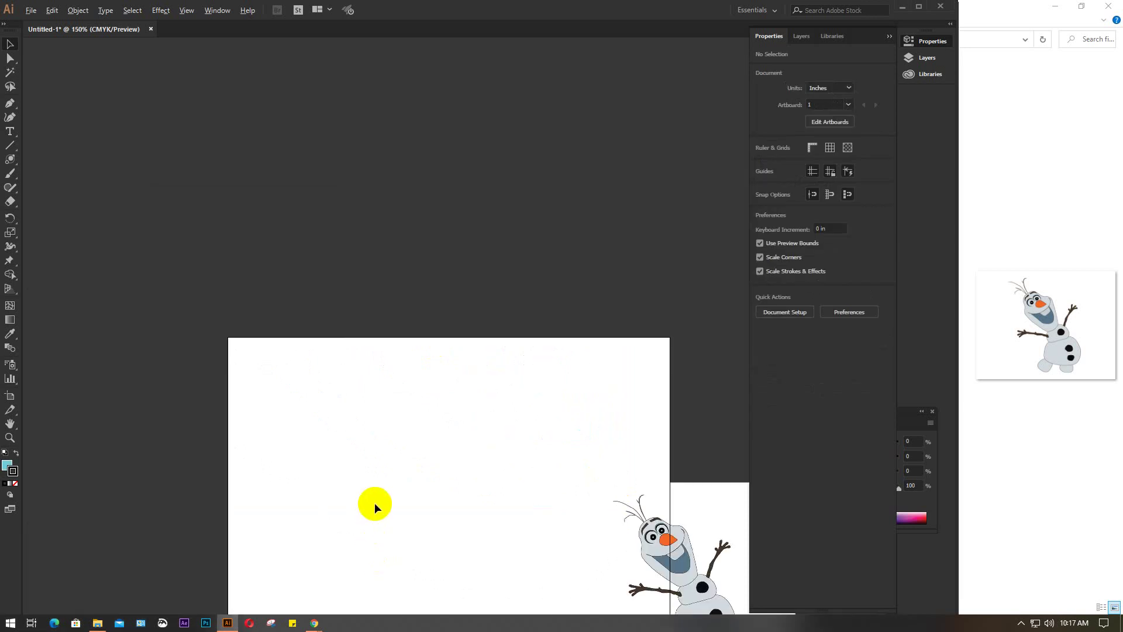
left_click_drag(395, 486, 321, 303)
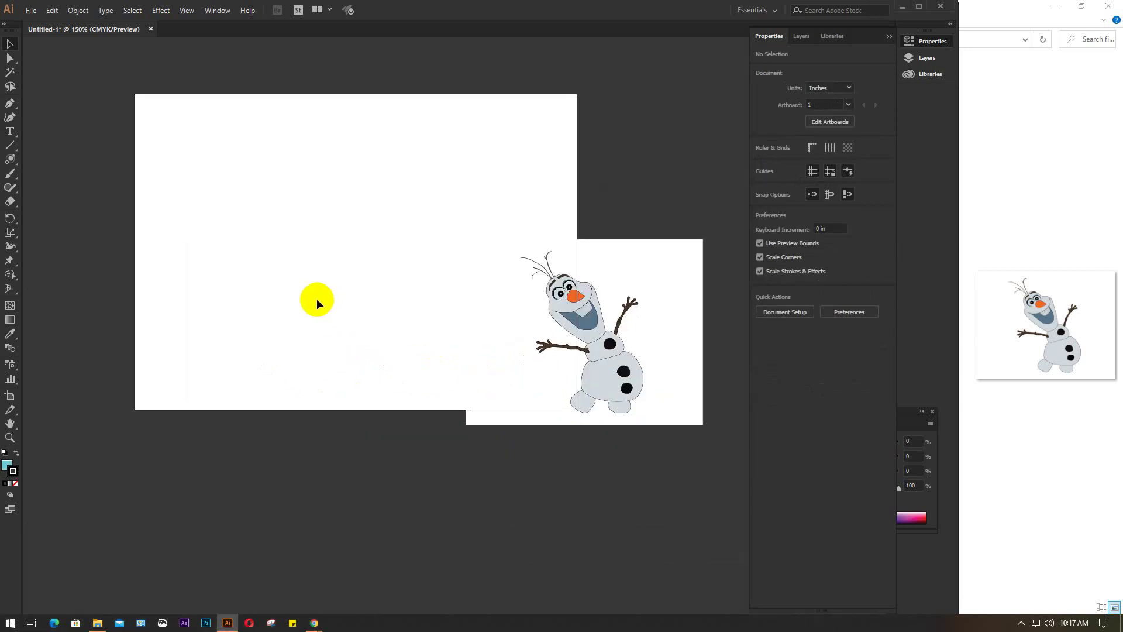
scroll(270, 193, "up", 2)
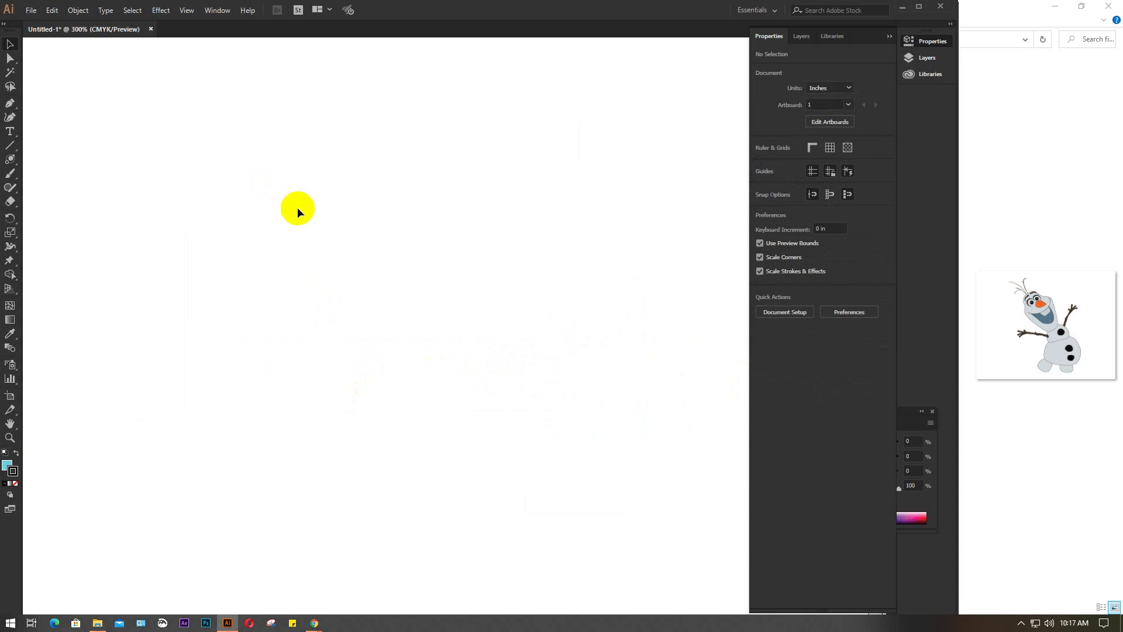
scroll(297, 207, "down", 1)
scroll(297, 207, "up", 1)
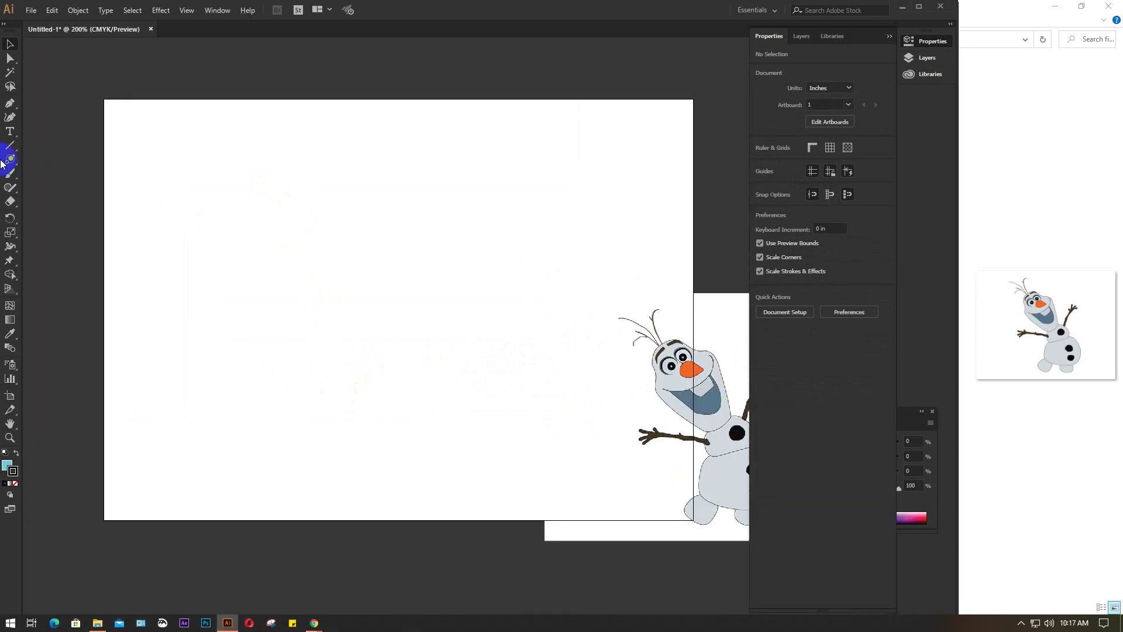
left_click_drag(10, 173, 54, 190)
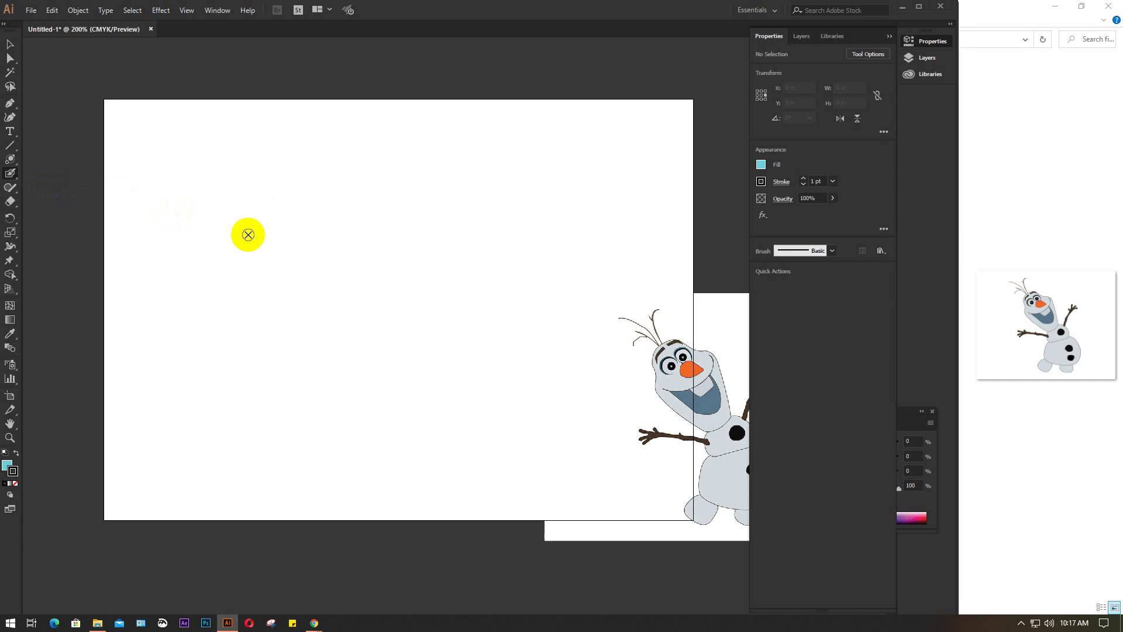
mouse_move(249, 234)
left_mouse_down()
mouse_move(277, 206)
mouse_move(375, 243)
mouse_move(411, 227)
left_mouse_up()
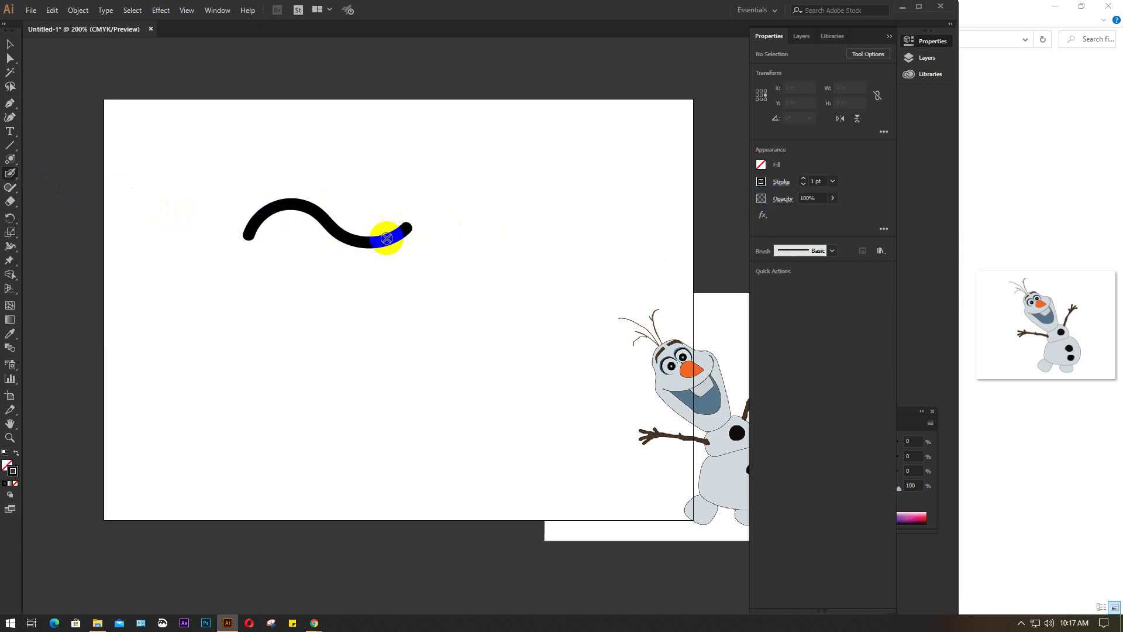
mouse_move(283, 320)
left_mouse_down()
mouse_move(270, 382)
mouse_move(288, 412)
mouse_move(341, 405)
mouse_move(368, 384)
mouse_move(359, 326)
mouse_move(341, 302)
mouse_move(281, 319)
left_mouse_up()
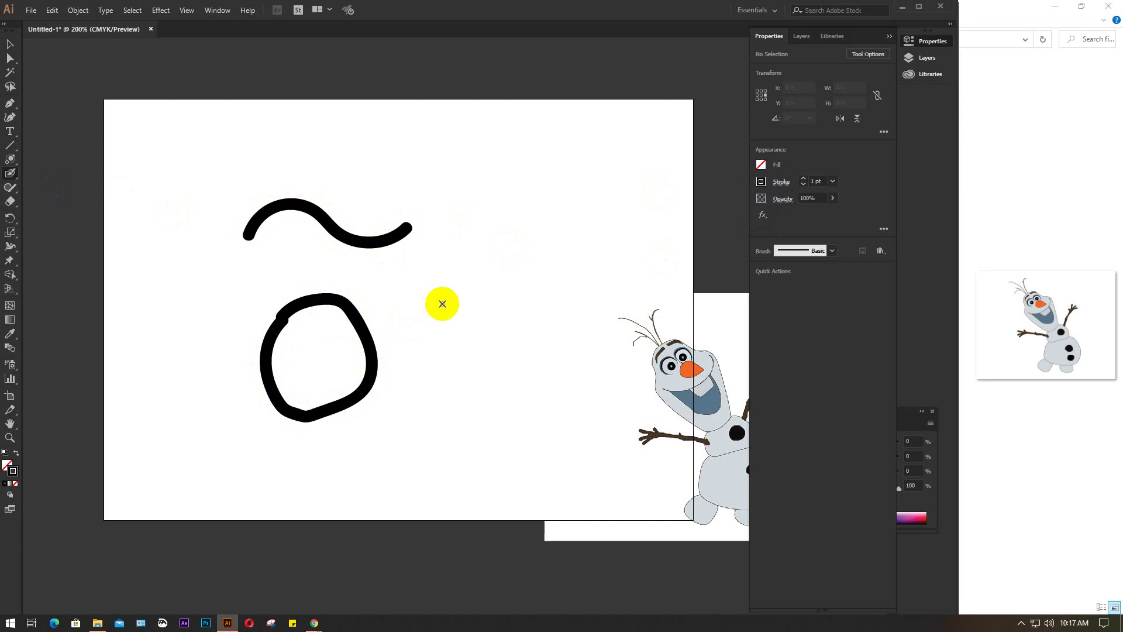
mouse_move(432, 289)
left_mouse_down()
mouse_move(471, 319)
mouse_move(457, 364)
mouse_move(398, 320)
mouse_move(408, 286)
mouse_move(431, 291)
left_mouse_up()
mouse_move(516, 203)
left_mouse_down()
mouse_move(504, 269)
mouse_move(531, 295)
mouse_move(570, 267)
mouse_move(604, 182)
mouse_move(570, 165)
mouse_move(516, 200)
left_mouse_up()
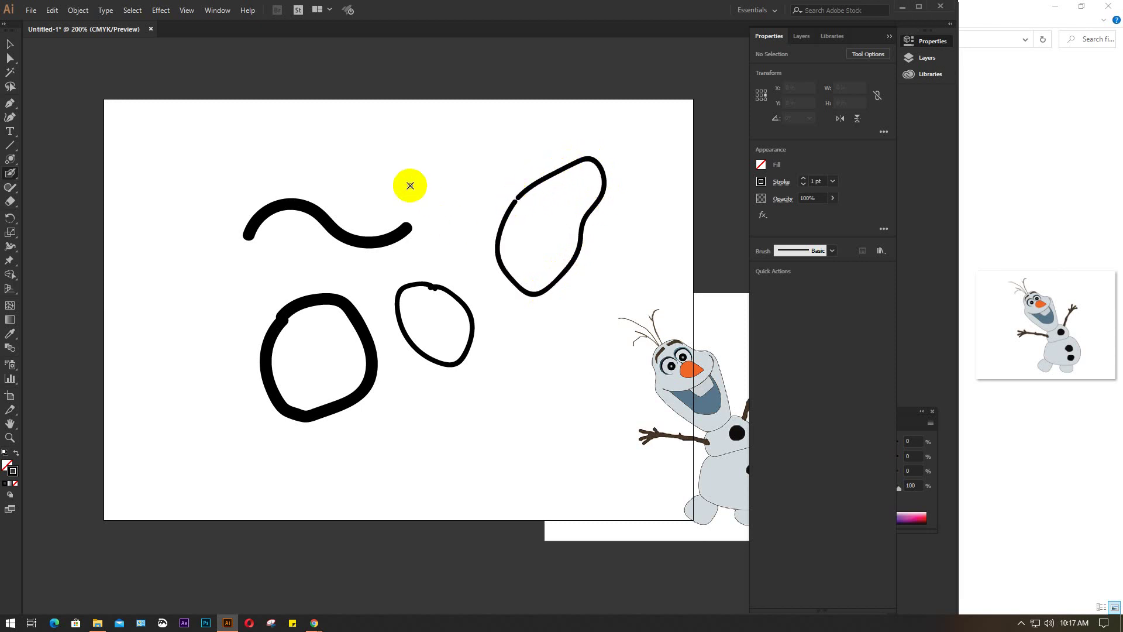
mouse_move(410, 185)
left_mouse_down()
mouse_move(446, 180)
mouse_move(409, 186)
left_mouse_up()
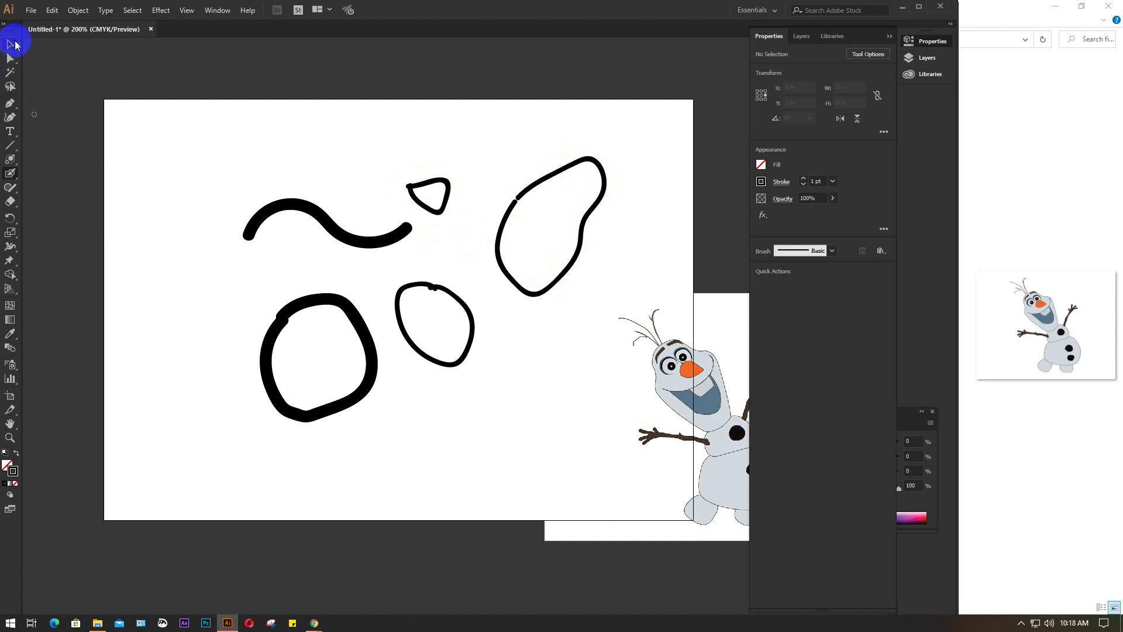
Delete all the brush test strokes from the artboard
left_click(3, 47)
mouse_move(173, 142)
left_mouse_down()
mouse_move(286, 230)
mouse_move(703, 472)
left_mouse_up()
key("Delete")
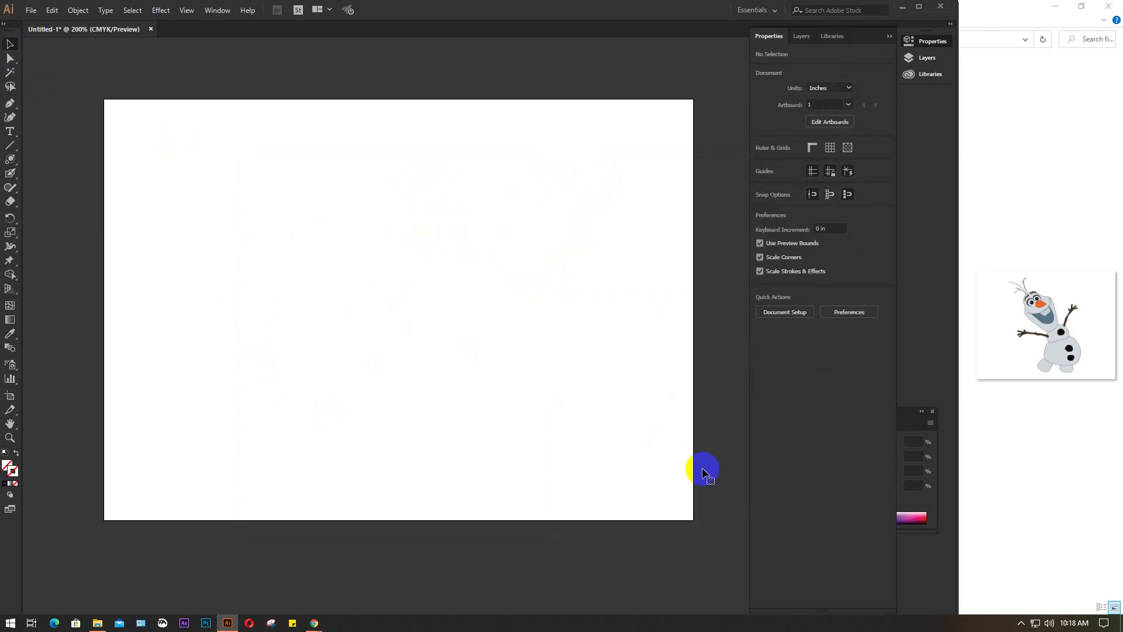
Close the reference image's folder window and switch to the Google Meet call
left_click(1108, 6)
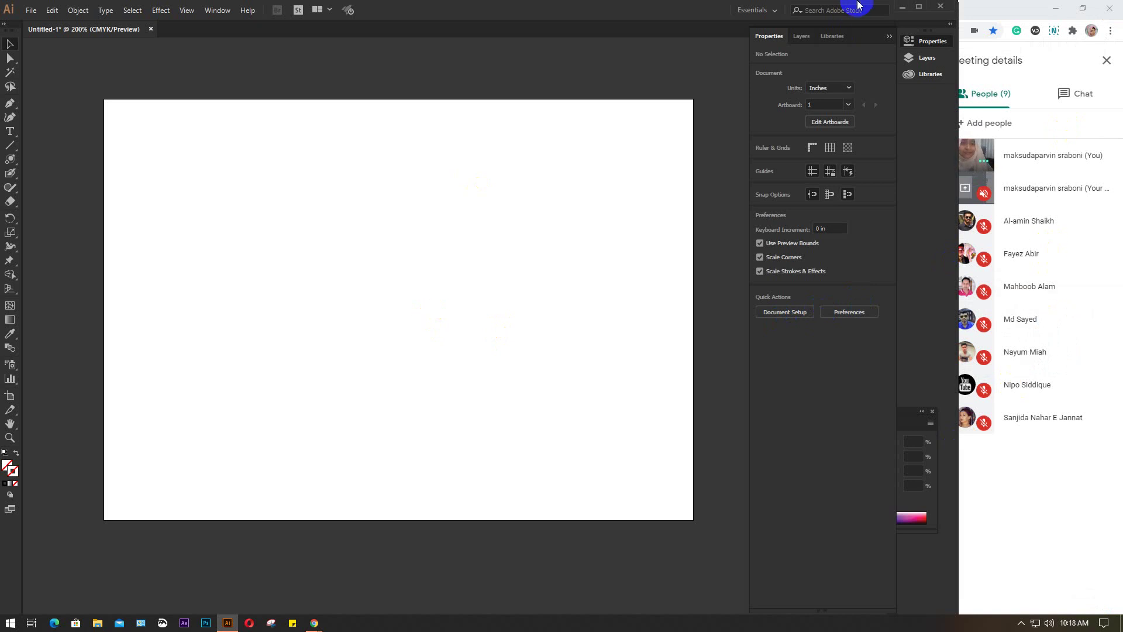
left_click(902, 8)
Turn off the camera in the meeting, and mute and unmute the microphone
mouse_move(537, 368)
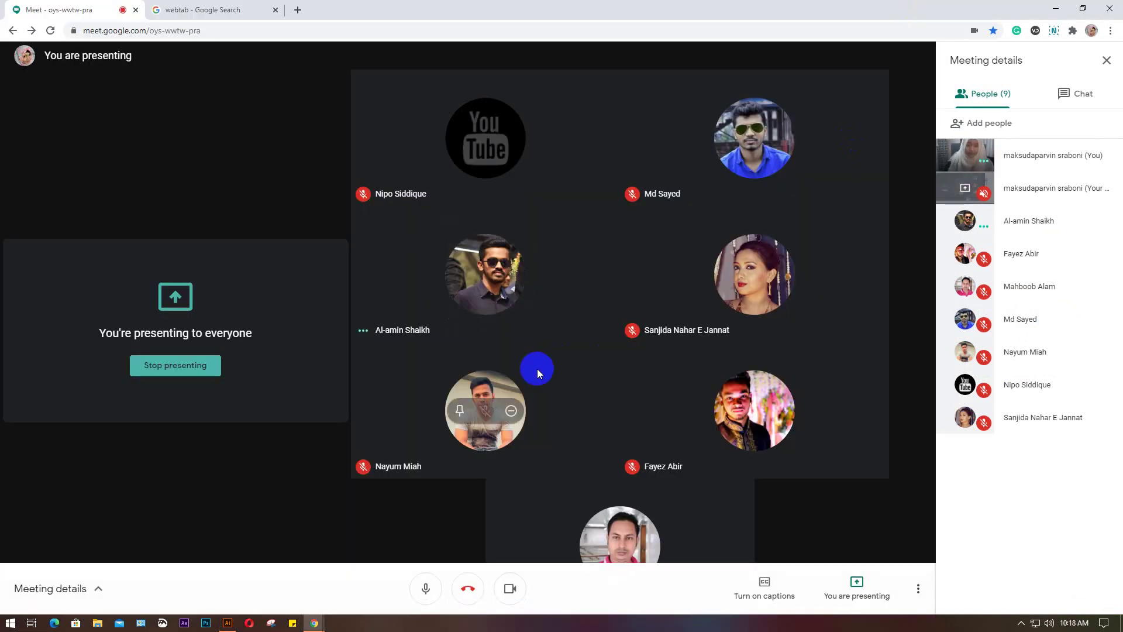
left_click(510, 589)
left_click(426, 592)
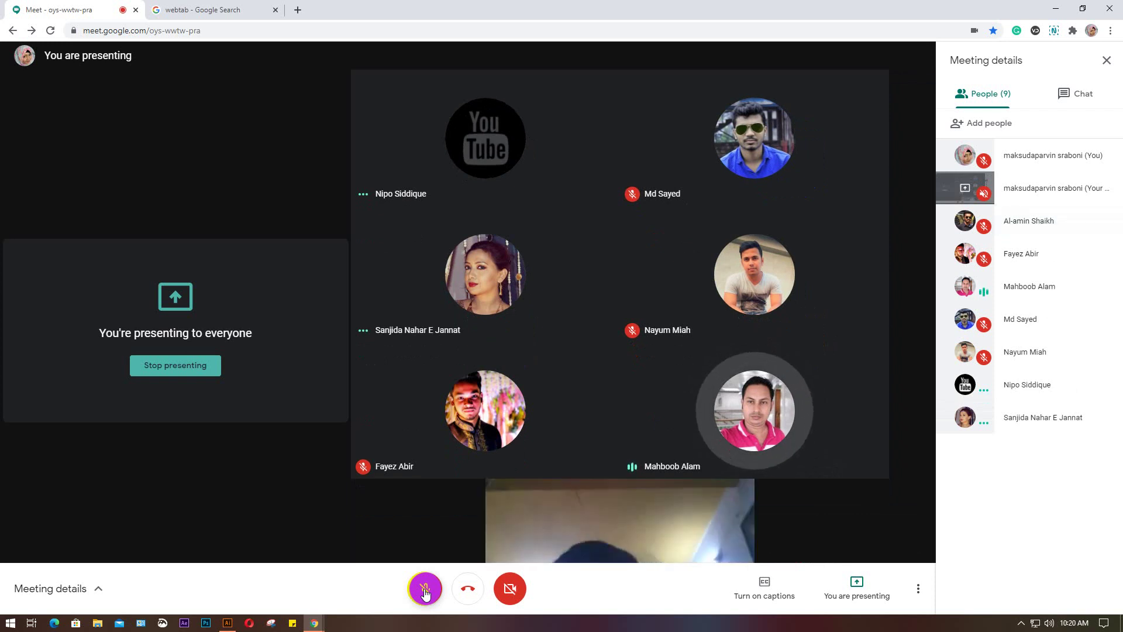
left_click(425, 591)
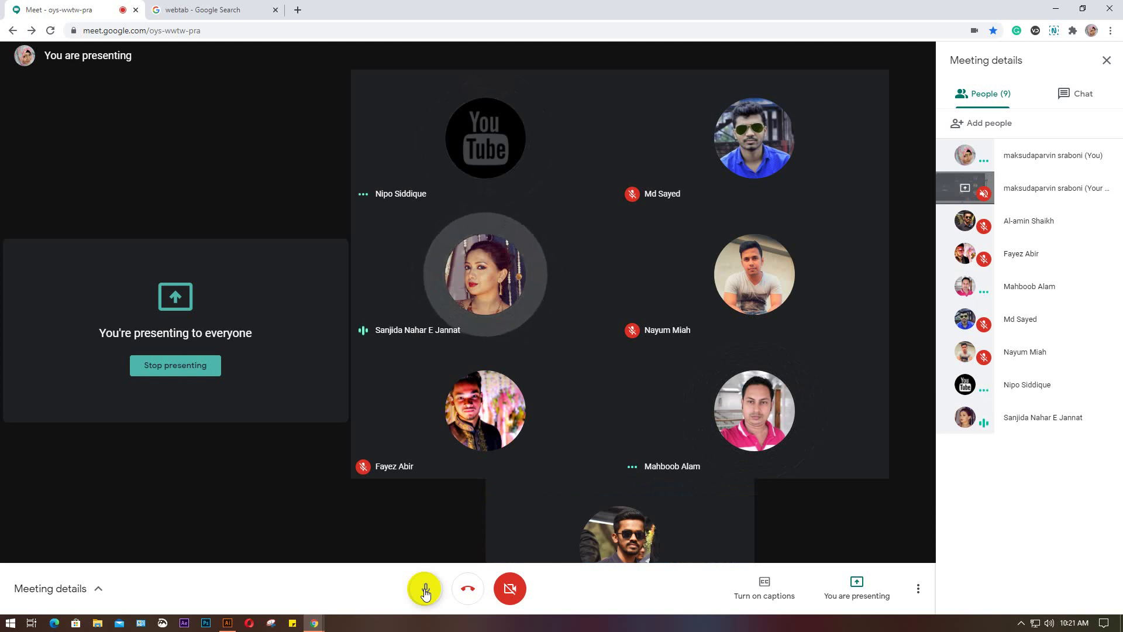
left_click(520, 599)
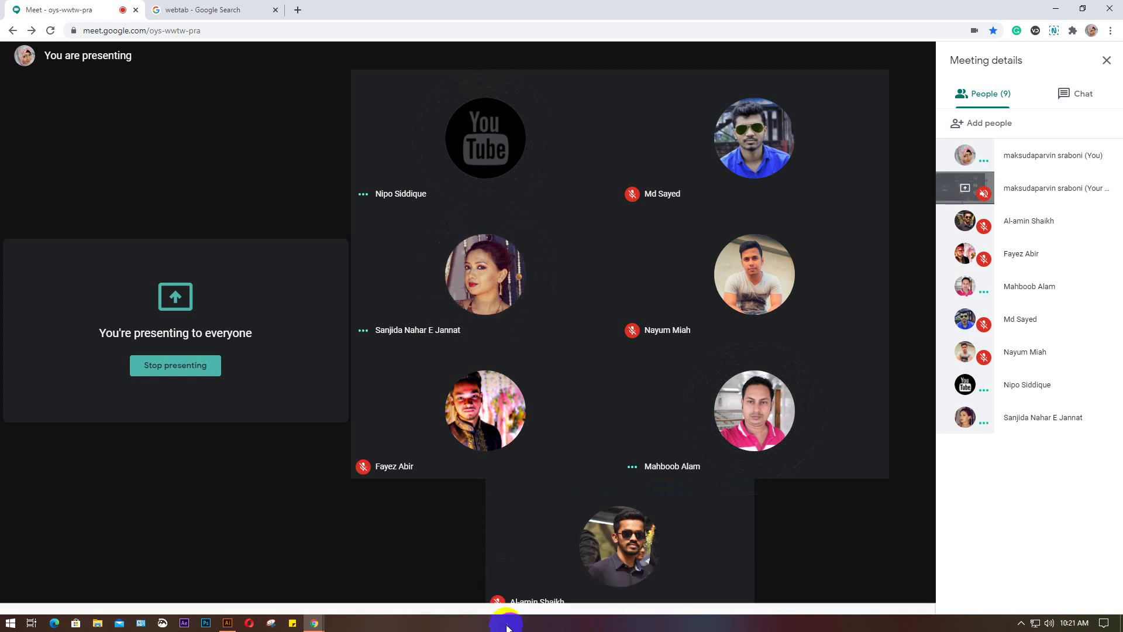
Turn the camera back on in the meeting
left_click(416, 598)
left_click(509, 588)
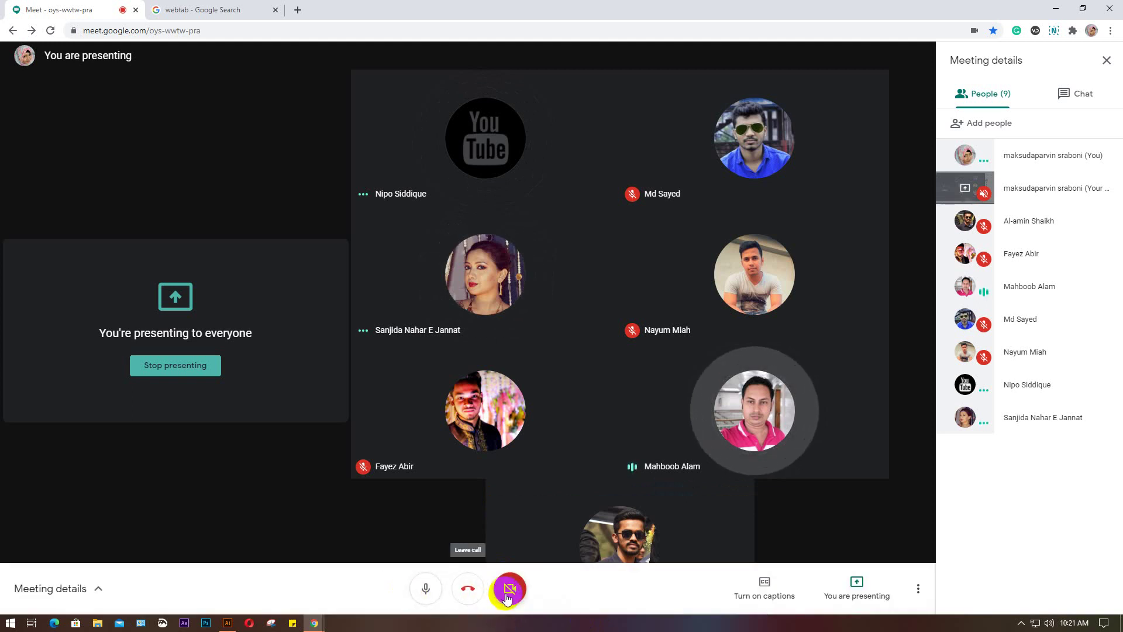
left_click(343, 548)
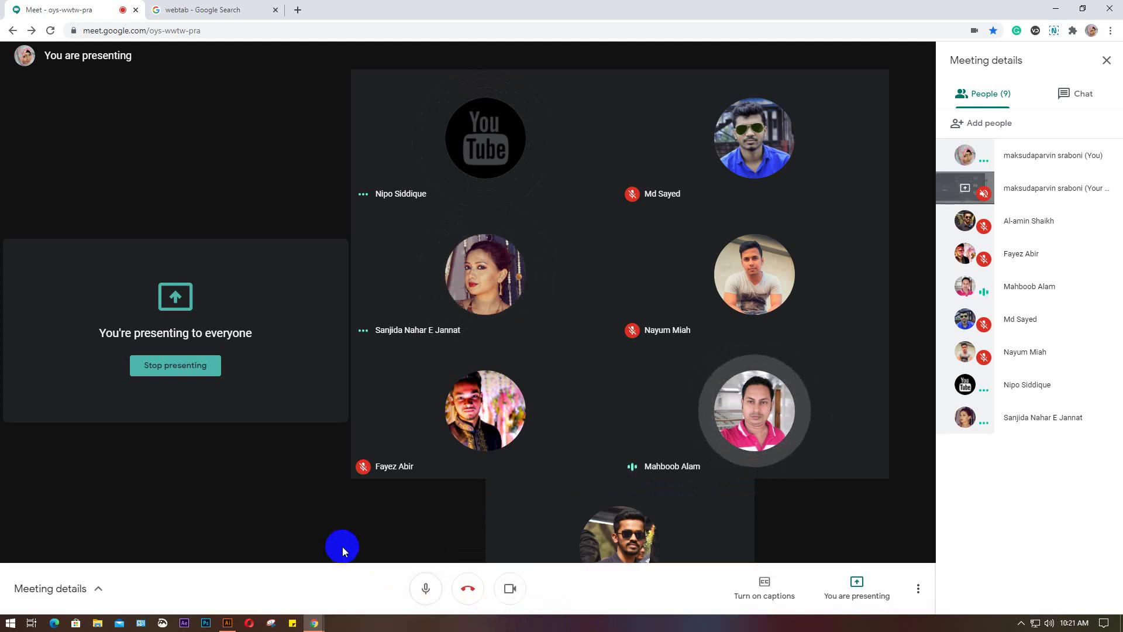
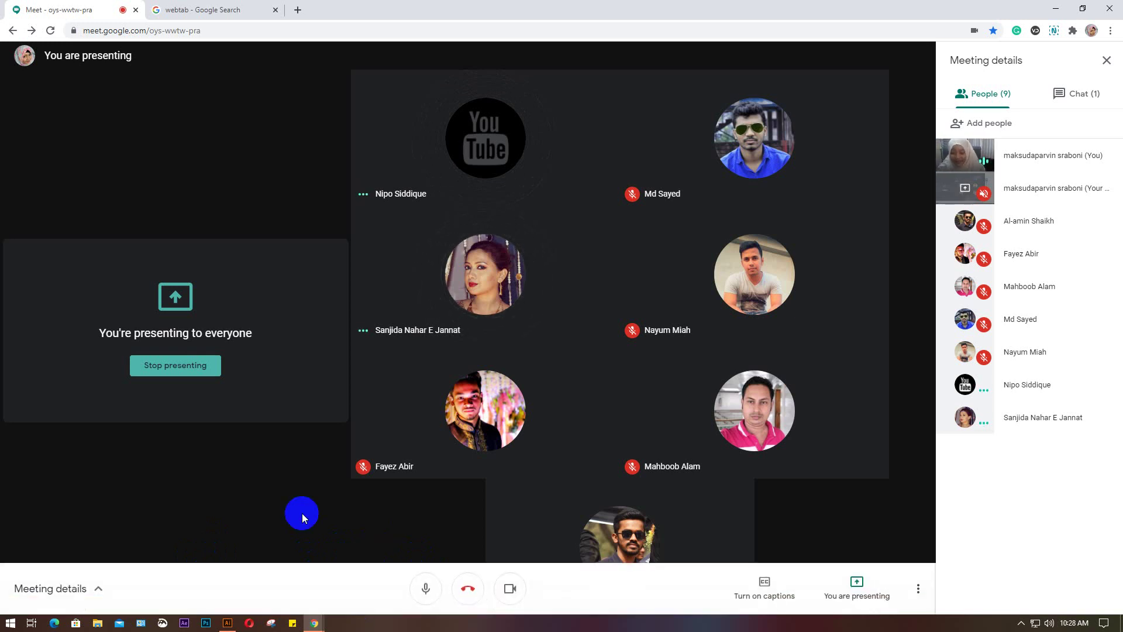
Switch to Illustrator, shift the Color panel slightly, and activate the Paintbrush tool with no fill and a black 1 pt stroke
left_click(232, 625)
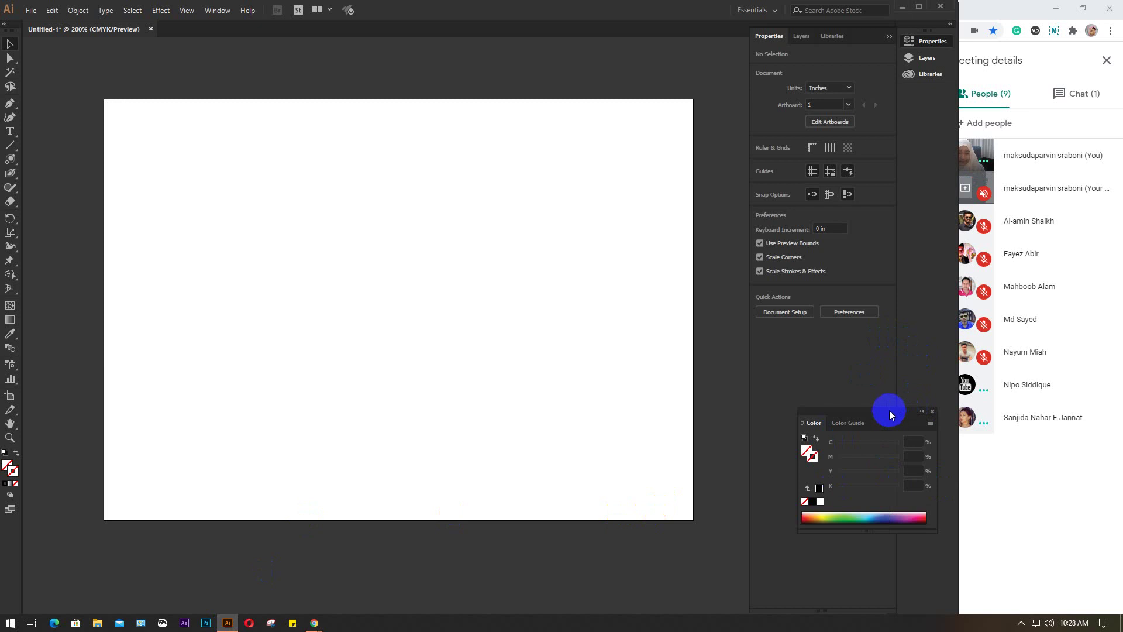
left_click_drag(889, 409, 867, 406)
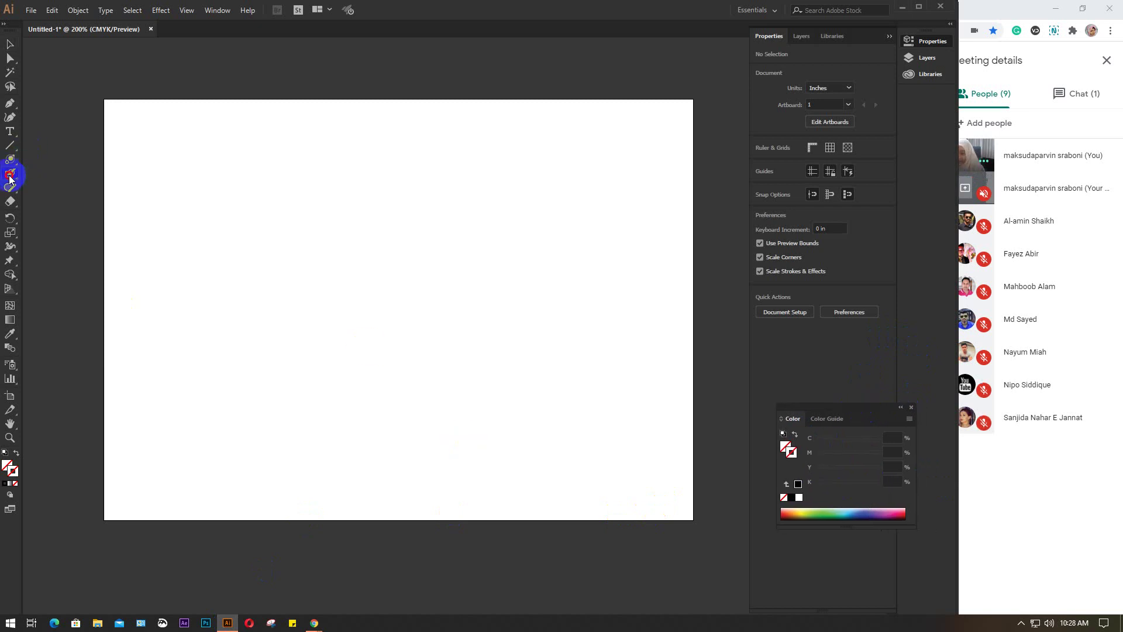
left_click_drag(13, 180, 124, 180)
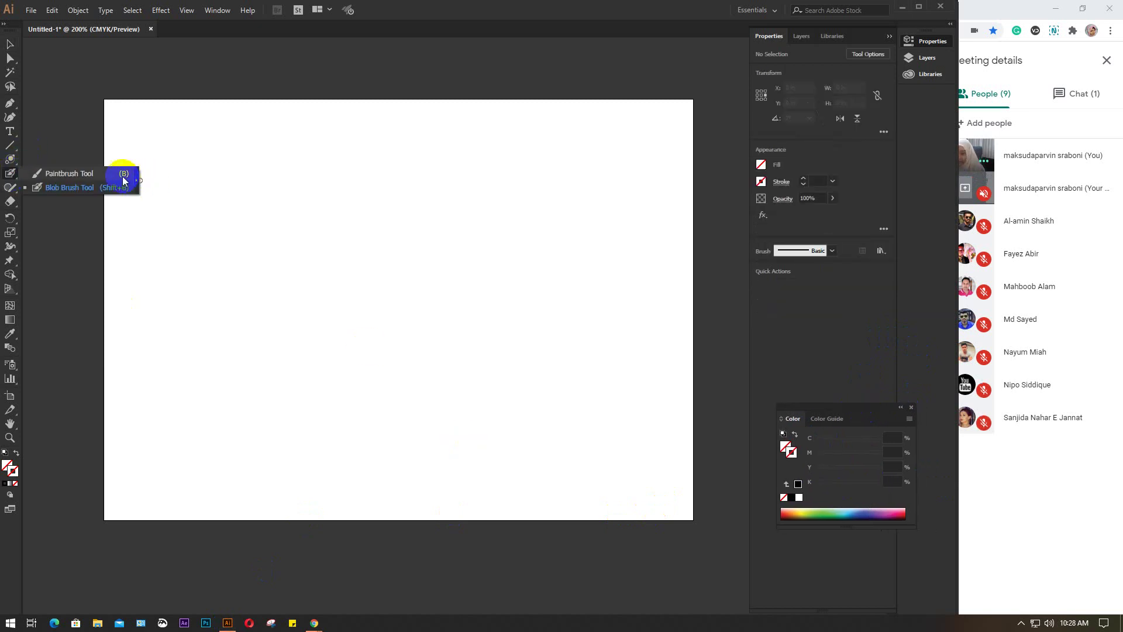
left_click(70, 174)
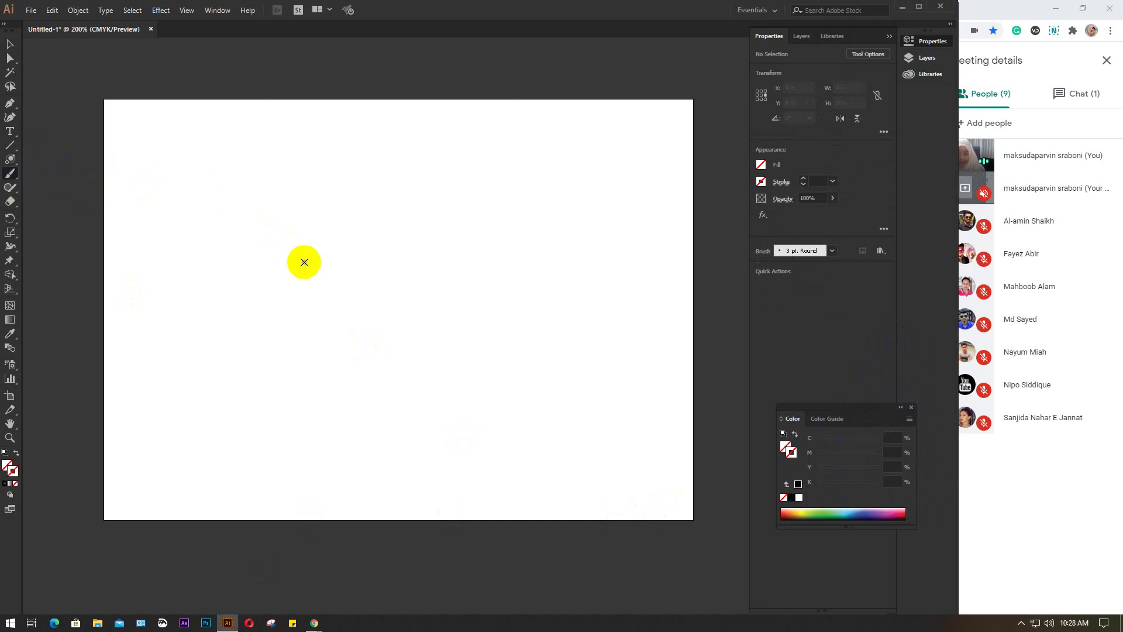
key("d")
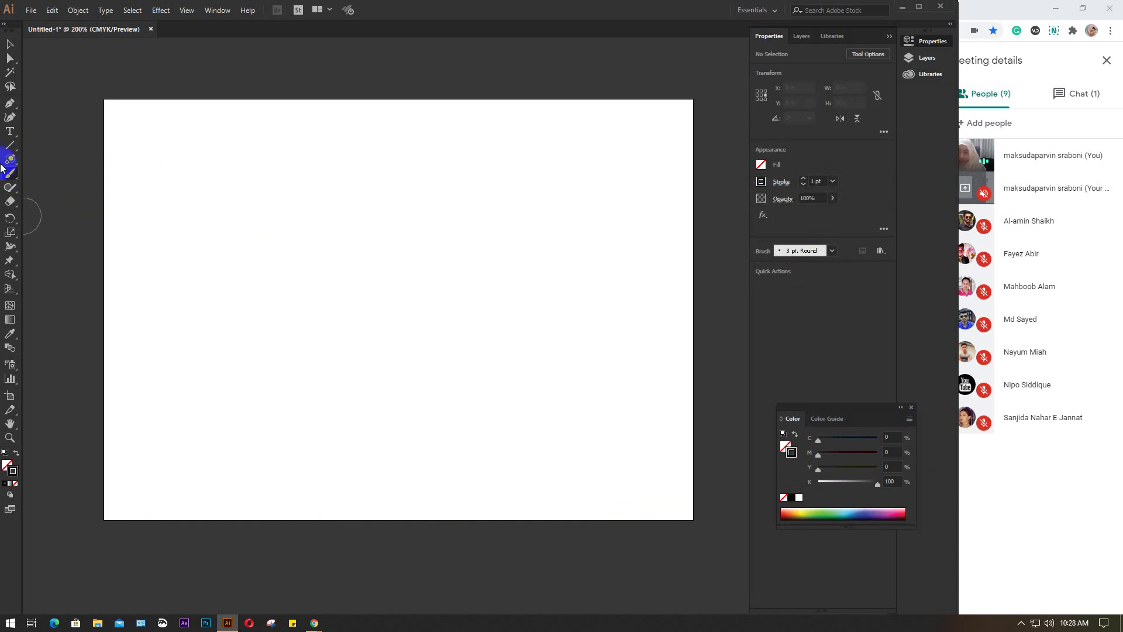
Paint a short diagonal stroke and a long looping stroke with the Blob Brush tool, together about 3.4 × 2.0 in
left_click_drag(12, 183, 75, 187)
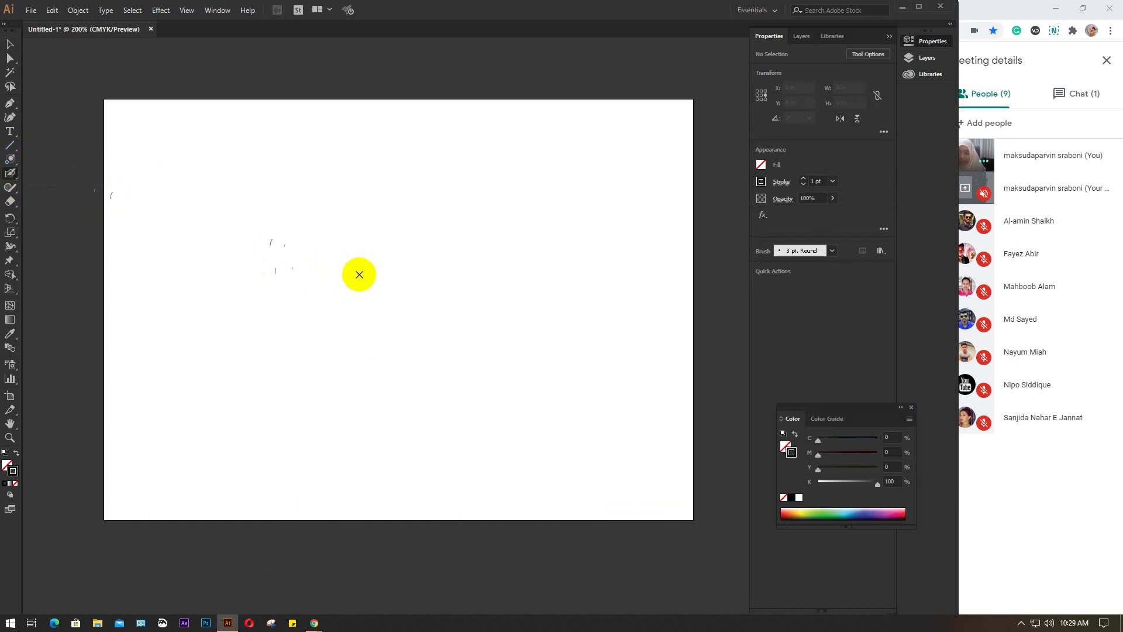
left_click(20, 180)
left_click_drag(7, 177, 79, 185)
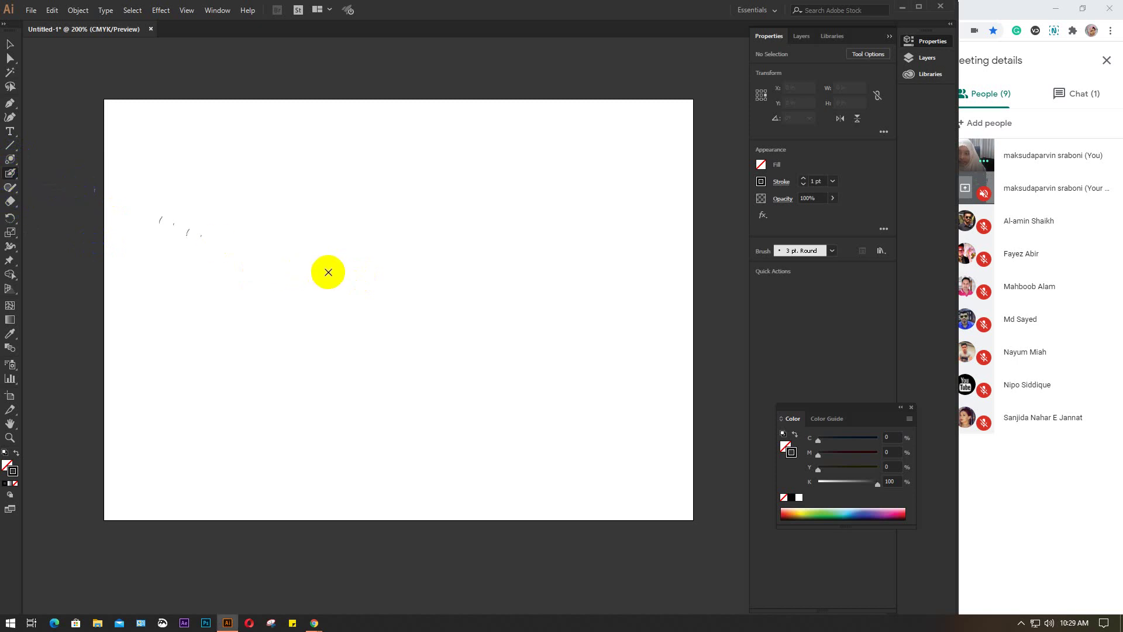
left_click_drag(329, 272, 360, 322)
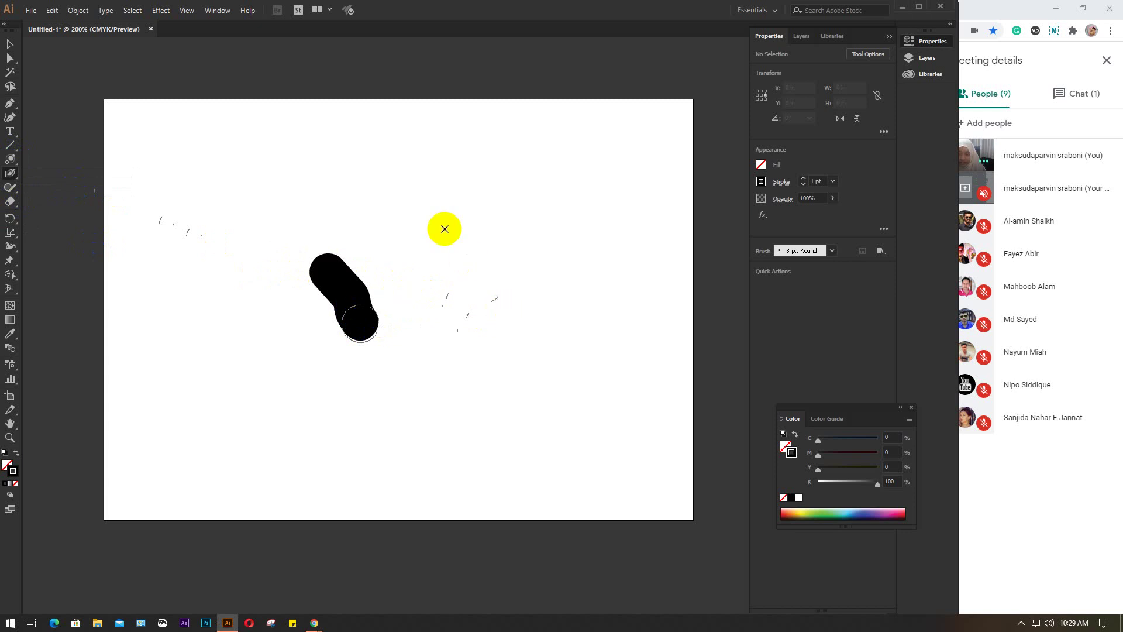
mouse_move(449, 250)
left_mouse_down()
mouse_move(436, 299)
mouse_move(441, 336)
mouse_move(463, 356)
mouse_move(500, 339)
mouse_move(517, 290)
mouse_move(465, 225)
mouse_move(425, 224)
mouse_move(344, 256)
mouse_move(265, 241)
left_mouse_up()
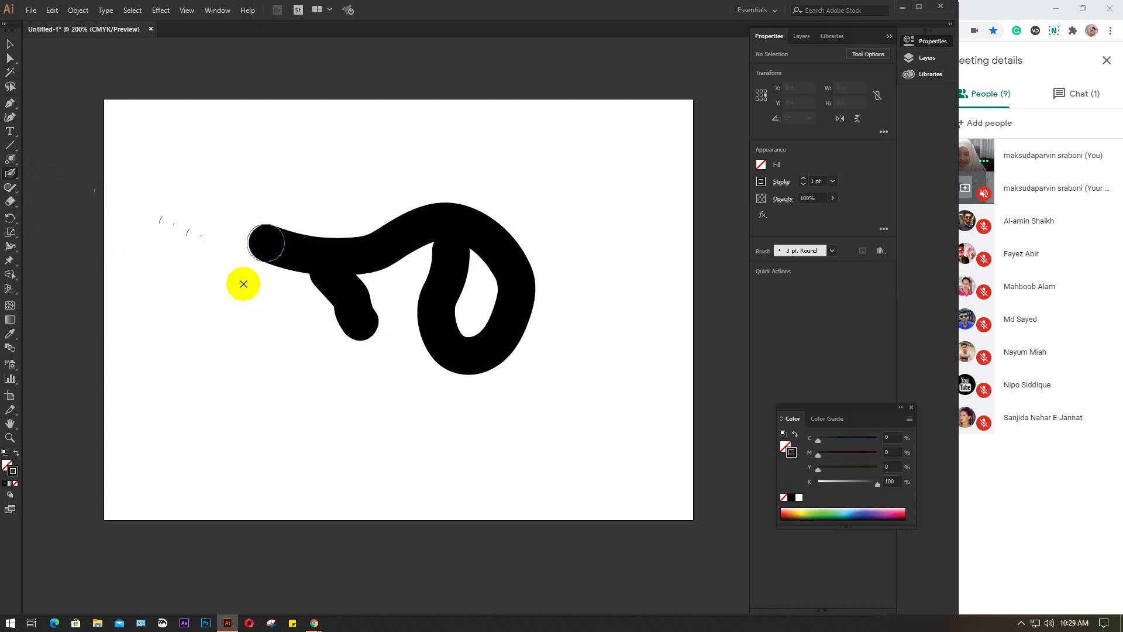
Delete the merged looping brush shape from the artboard
left_click(9, 59)
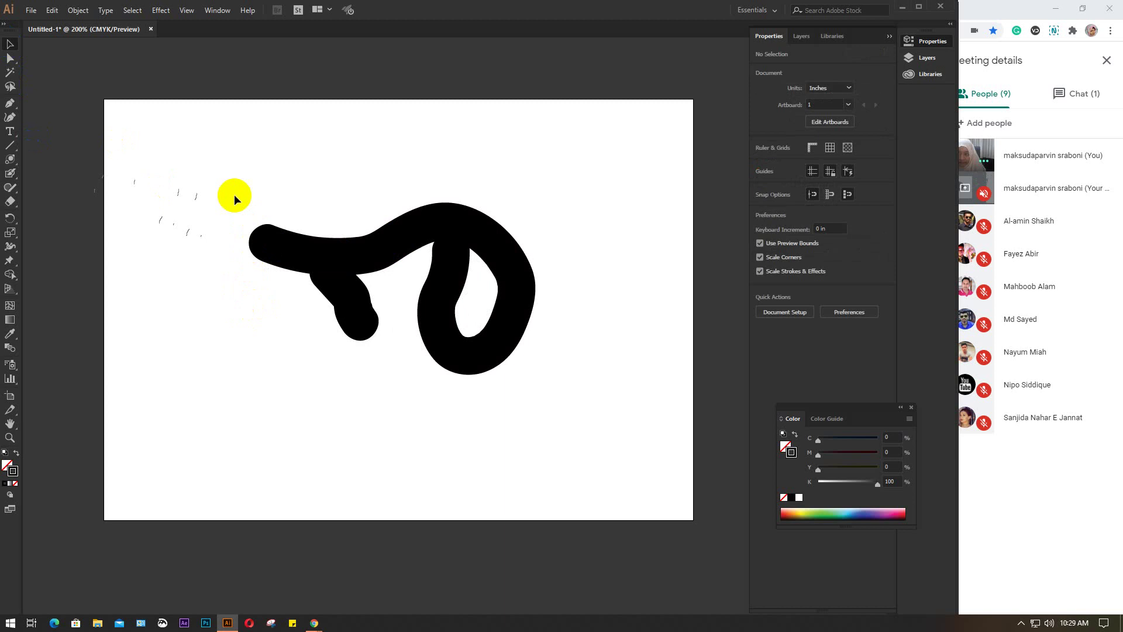
left_click_drag(149, 145, 599, 430)
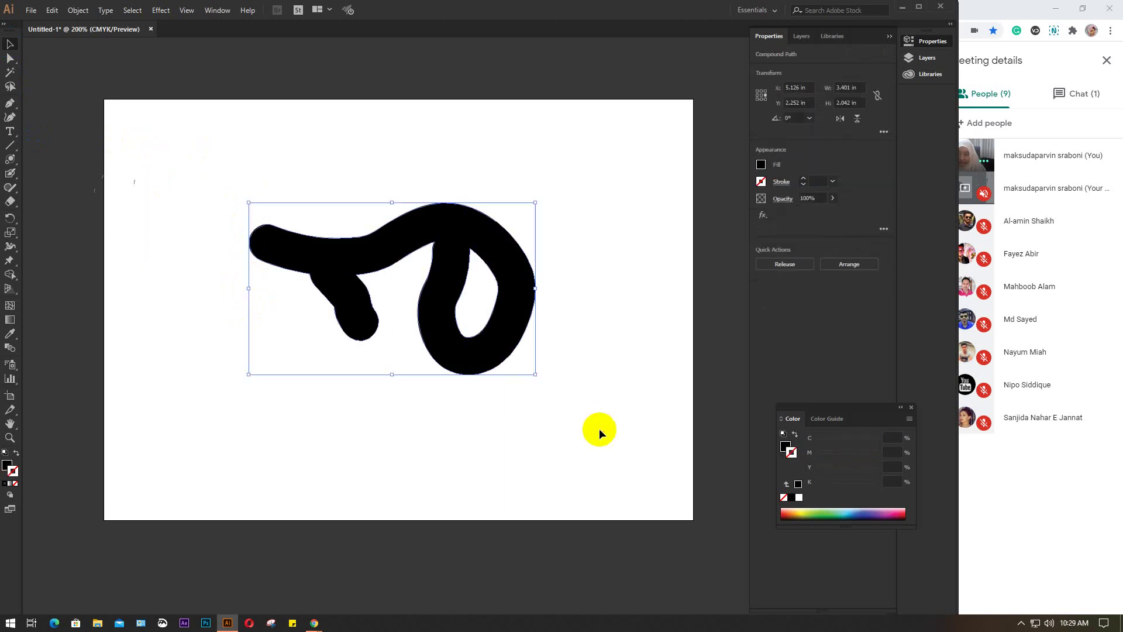
key("Delete")
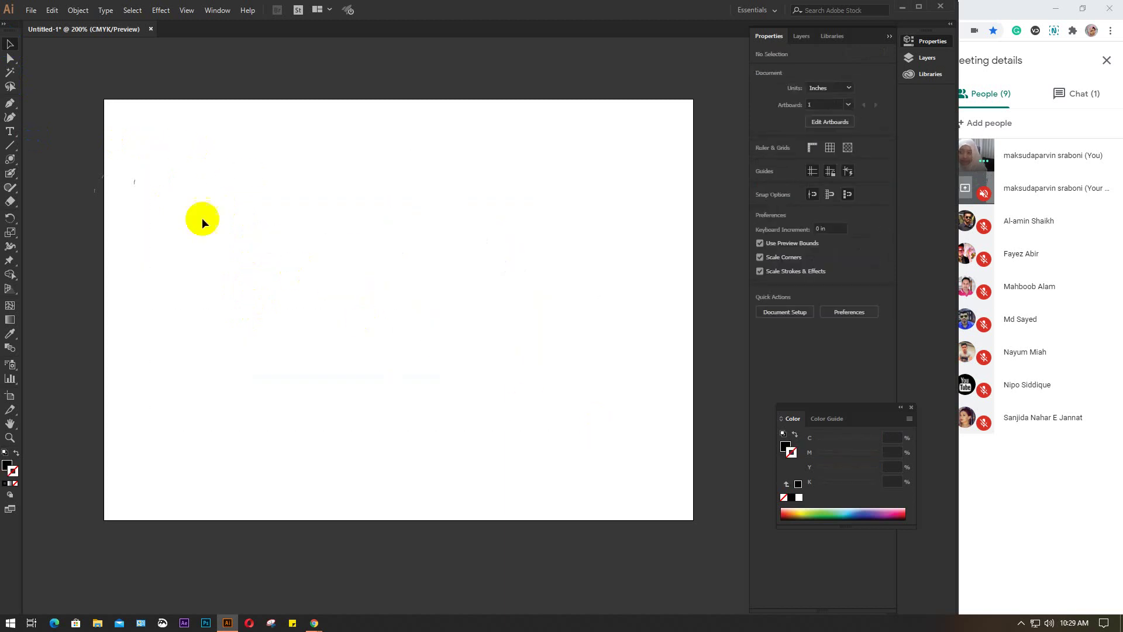
left_click_drag(55, 131, 458, 362)
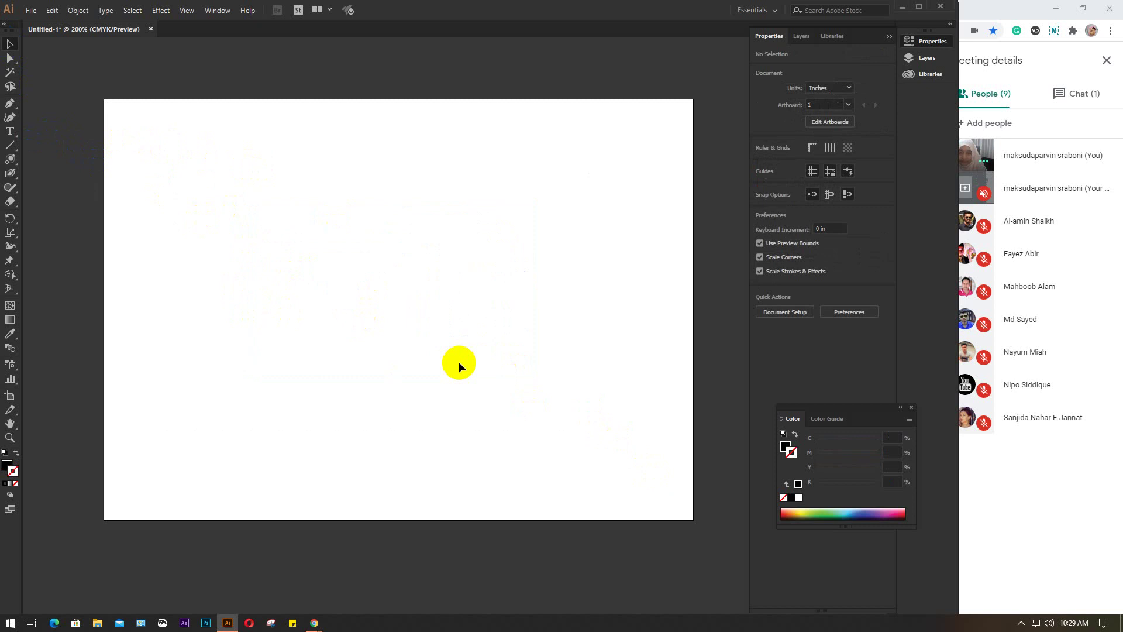
Paint a wide cup-shaped stroke and a short wavy stroke inside it with the Blob Brush tool in black
left_click(11, 173)
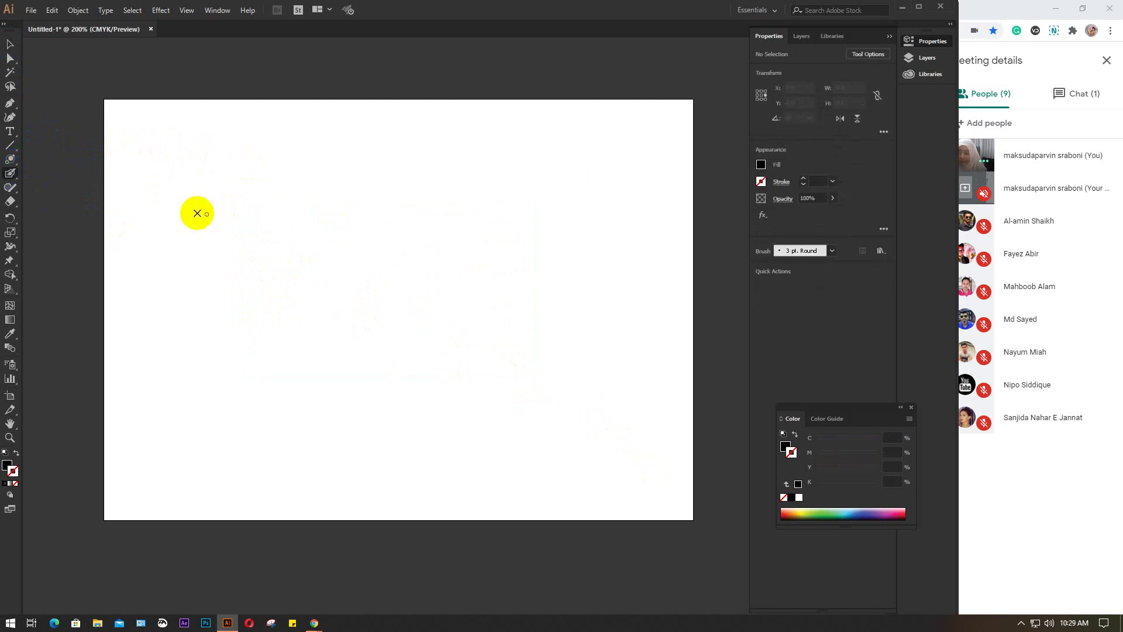
key("shift+x")
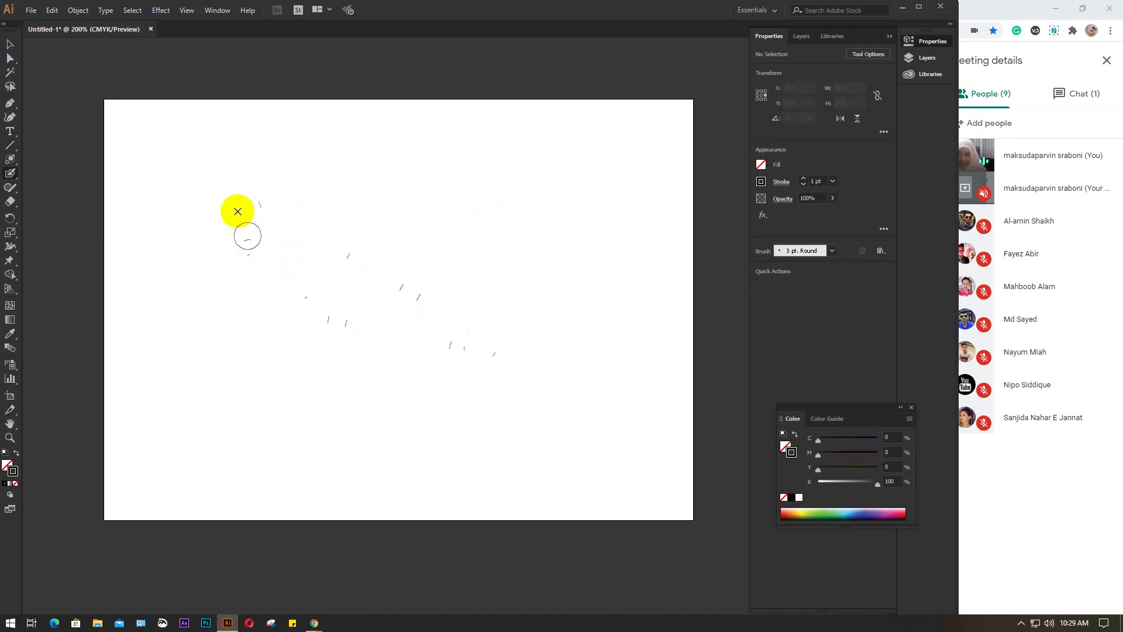
mouse_move(196, 204)
left_mouse_down()
mouse_move(221, 277)
mouse_move(382, 406)
mouse_move(508, 378)
mouse_move(518, 285)
mouse_move(505, 236)
mouse_move(527, 218)
left_mouse_up()
mouse_move(339, 212)
left_mouse_down()
mouse_move(386, 297)
mouse_move(377, 351)
left_mouse_up()
Delete the cup-shaped and wavy brush strokes from the artboard
left_click(10, 44)
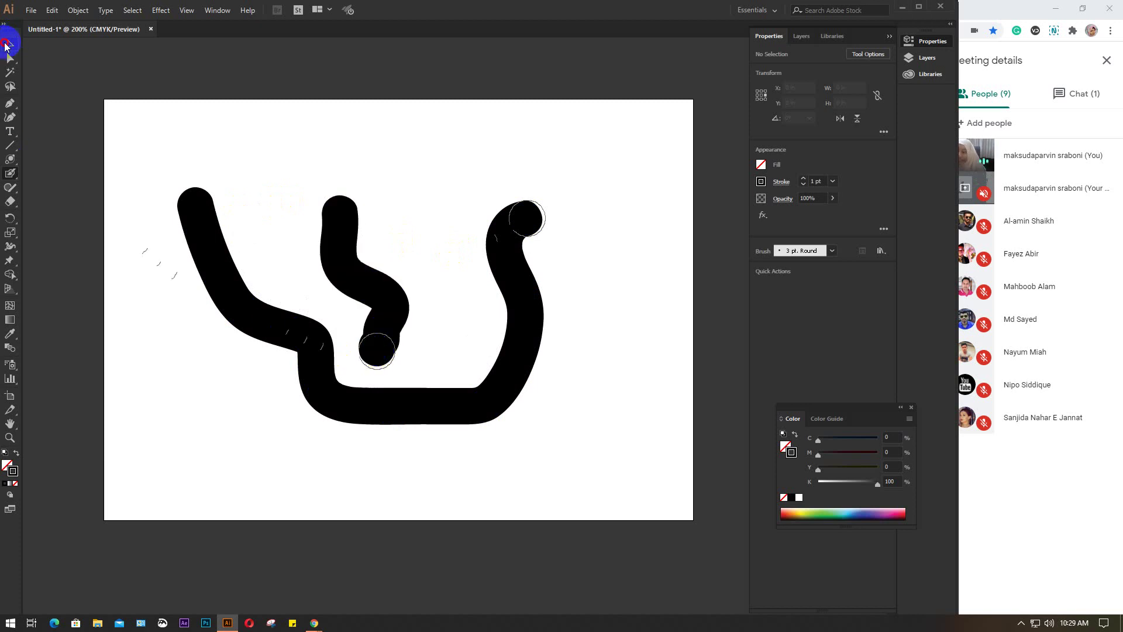
mouse_move(141, 145)
left_mouse_down()
mouse_move(591, 381)
mouse_move(659, 494)
left_mouse_up()
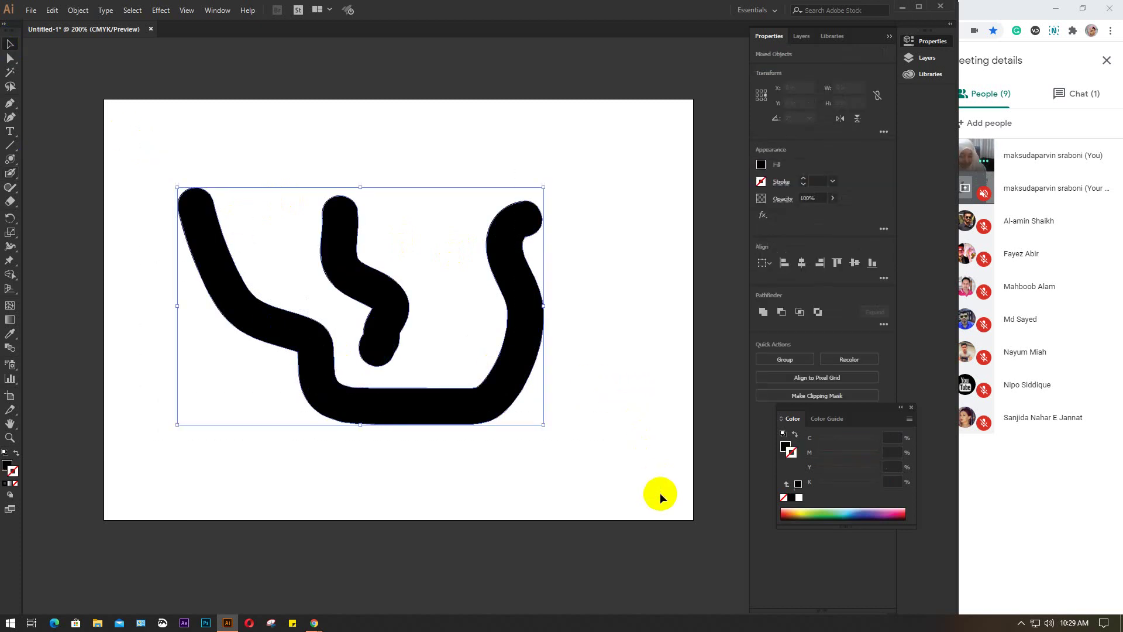
key("Delete")
Try to draw a freehand shape on the empty artboard with the Shaper tool
left_click(8, 177)
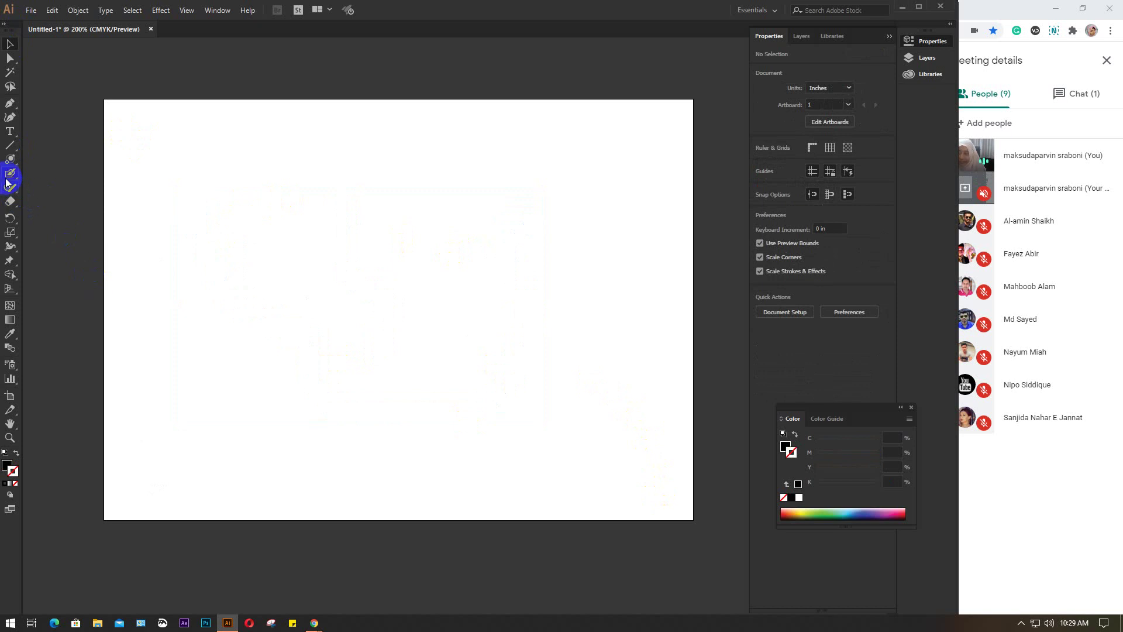
left_click(8, 189)
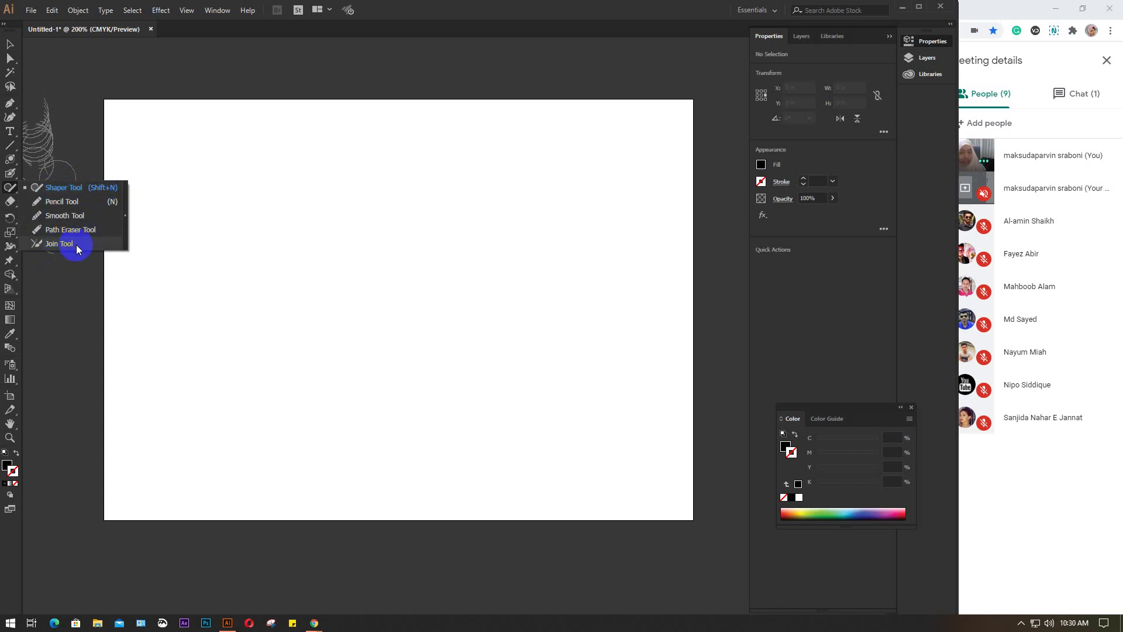
left_click(81, 188)
mouse_move(236, 214)
left_mouse_down()
mouse_move(233, 263)
mouse_move(268, 294)
mouse_move(307, 221)
mouse_move(380, 210)
left_mouse_up()
Set no fill and a black stroke, and try drawing another freehand shape with the Shaper tool
left_click(762, 165)
left_click(633, 206)
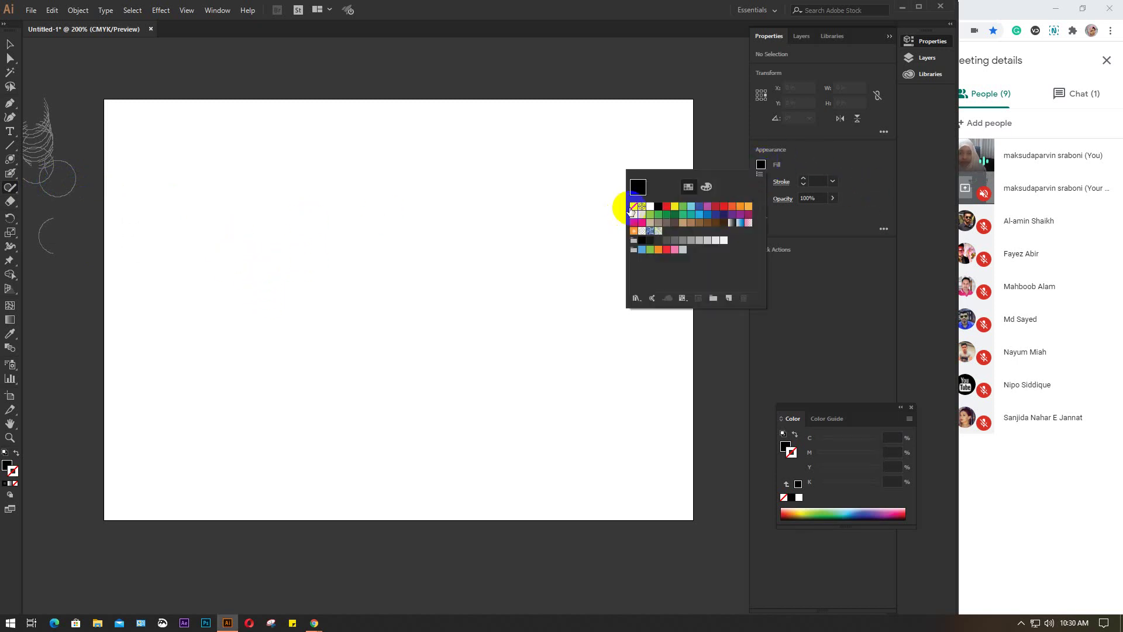
left_click(760, 166)
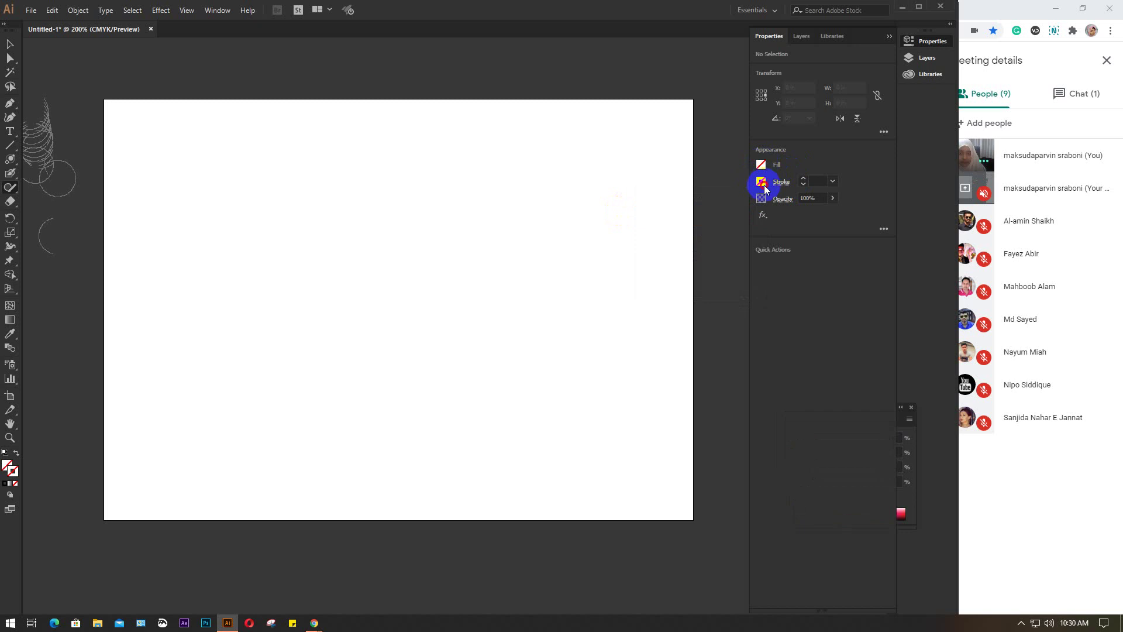
left_click(760, 182)
left_click(660, 228)
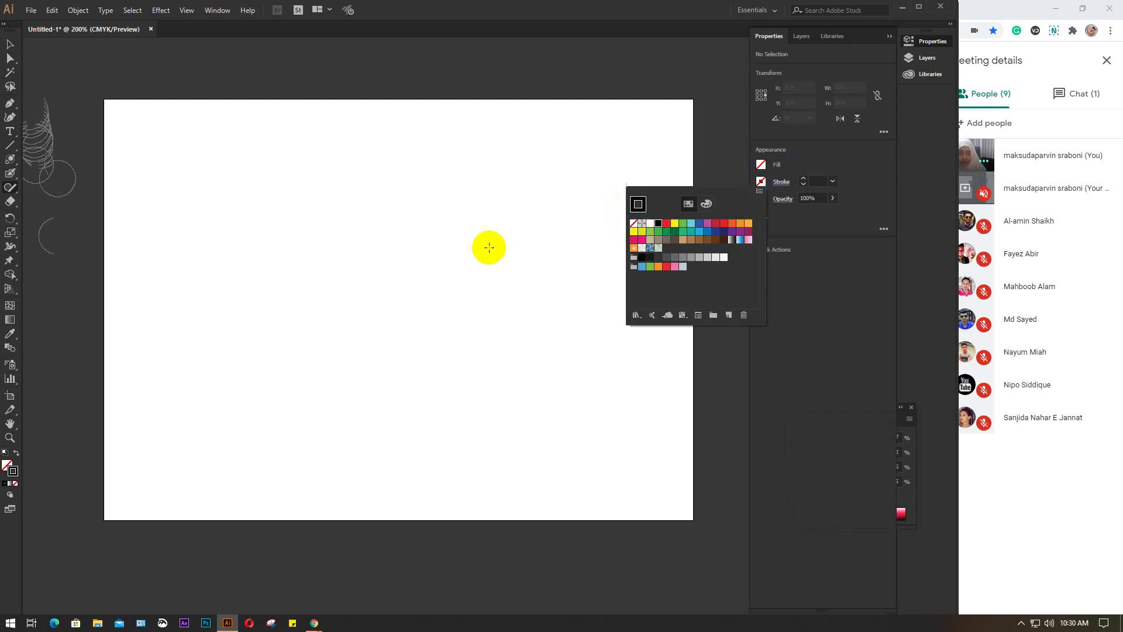
left_click(266, 188)
mouse_move(258, 183)
left_mouse_down()
mouse_move(297, 235)
mouse_move(319, 389)
left_mouse_up()
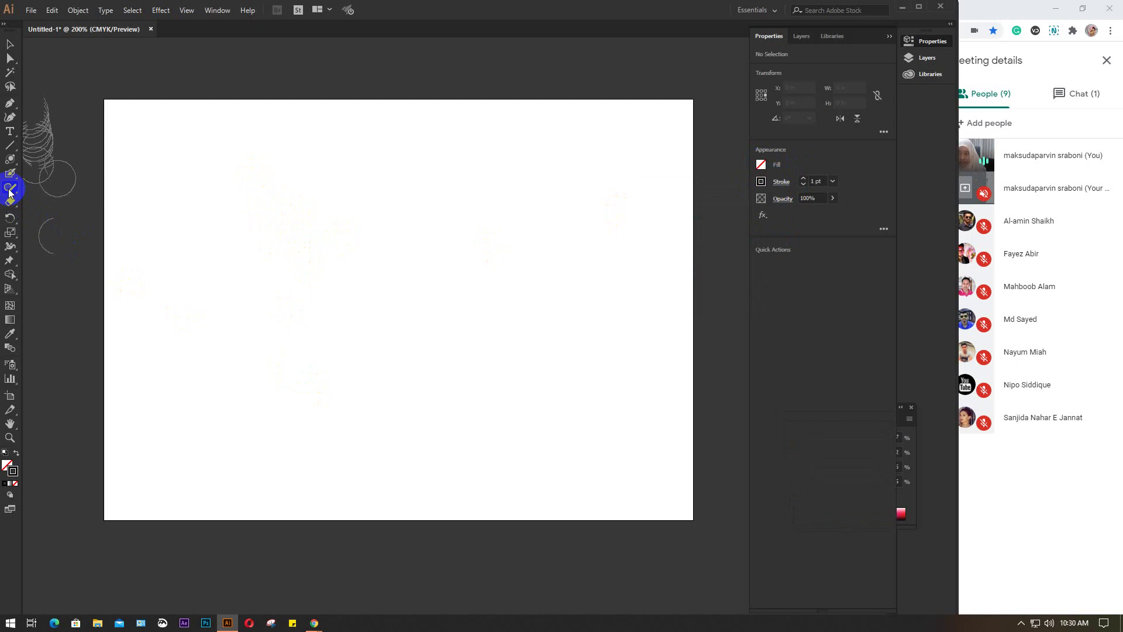
Draw three separate freehand curves with the Pencil tool, about 1.9 × 1.6 in, 3.4 × 0.8 in and 1.9 × 2.2 in
left_click_drag(10, 191, 75, 201)
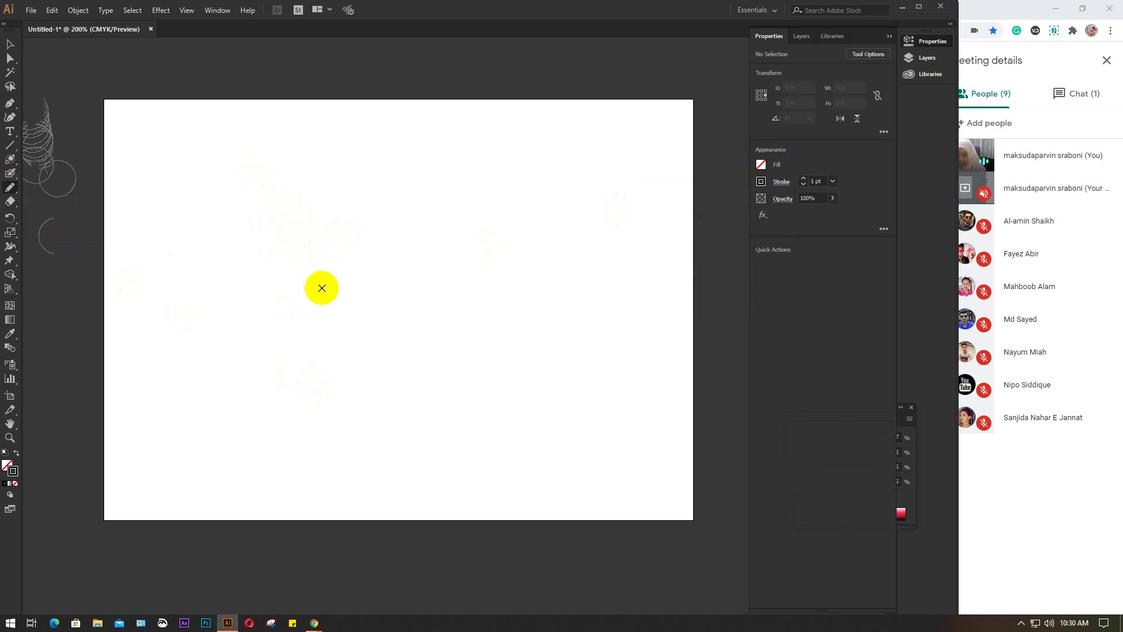
mouse_move(250, 374)
left_mouse_down()
mouse_move(255, 339)
mouse_move(374, 279)
mouse_move(408, 241)
left_mouse_up()
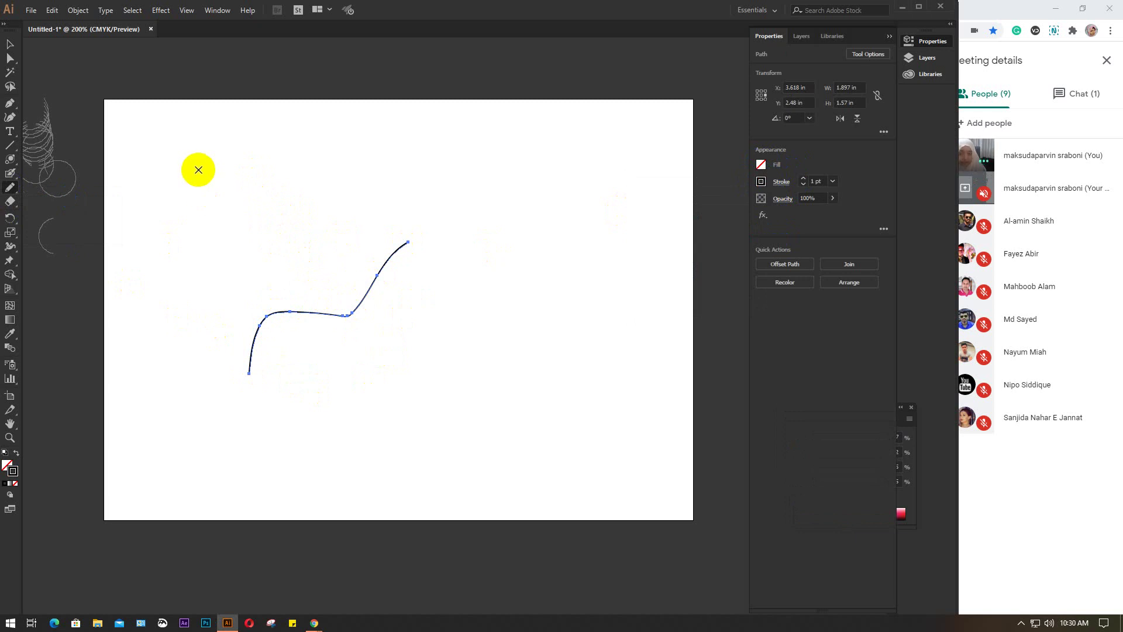
mouse_move(199, 169)
left_mouse_down()
mouse_move(294, 175)
mouse_move(487, 233)
left_mouse_up()
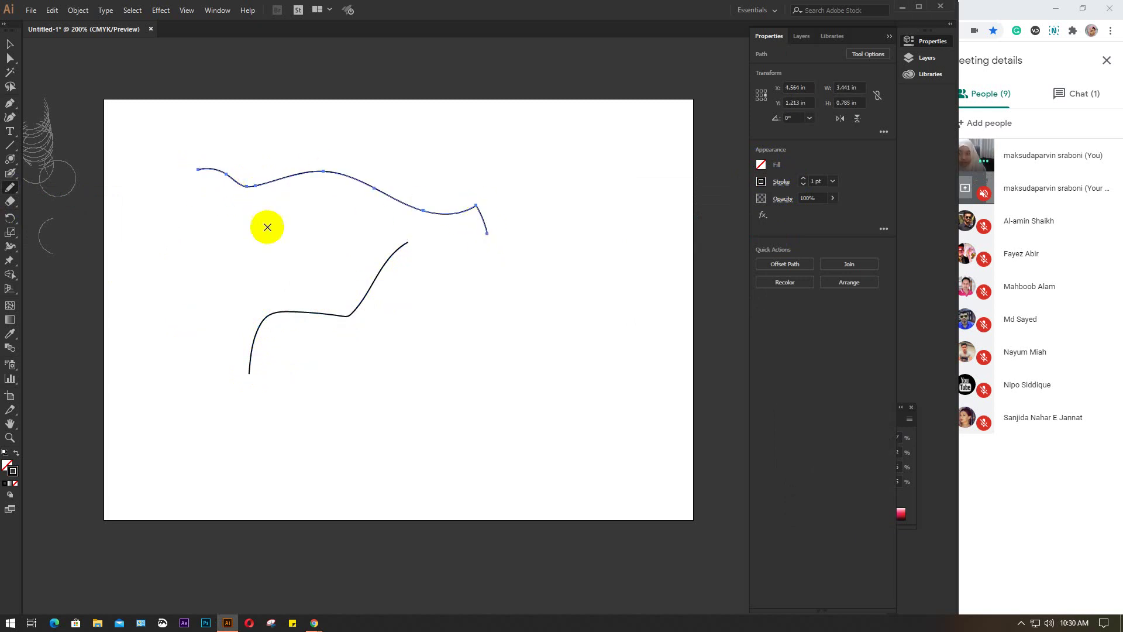
left_click(5, 189)
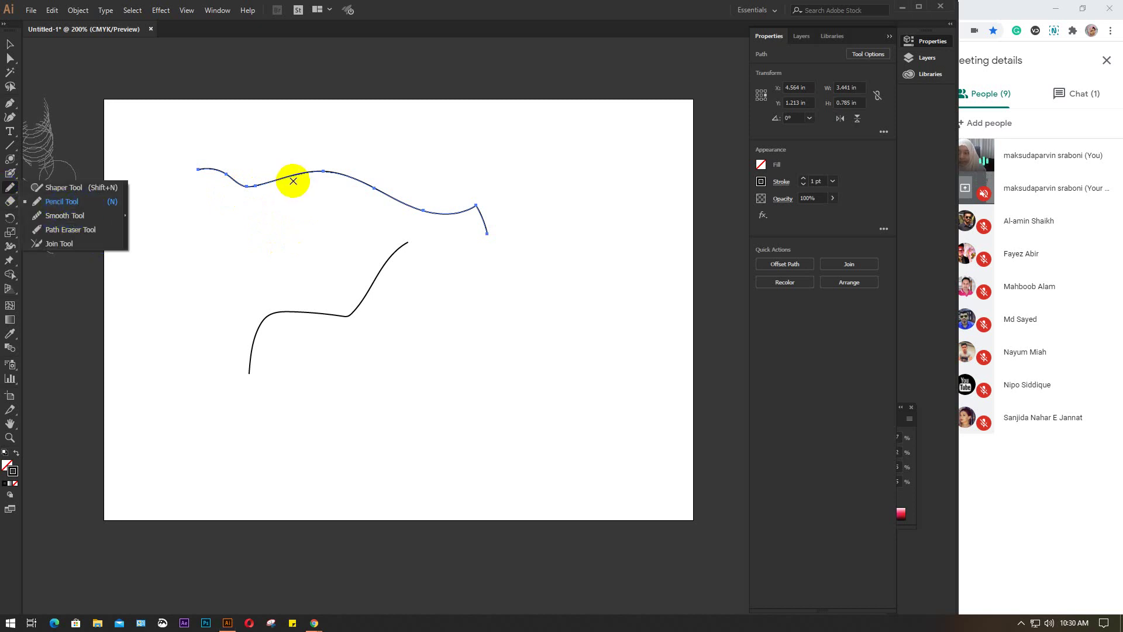
mouse_move(482, 264)
left_mouse_down()
mouse_move(446, 312)
mouse_move(466, 354)
mouse_move(421, 398)
mouse_move(415, 423)
mouse_move(324, 444)
left_mouse_up()
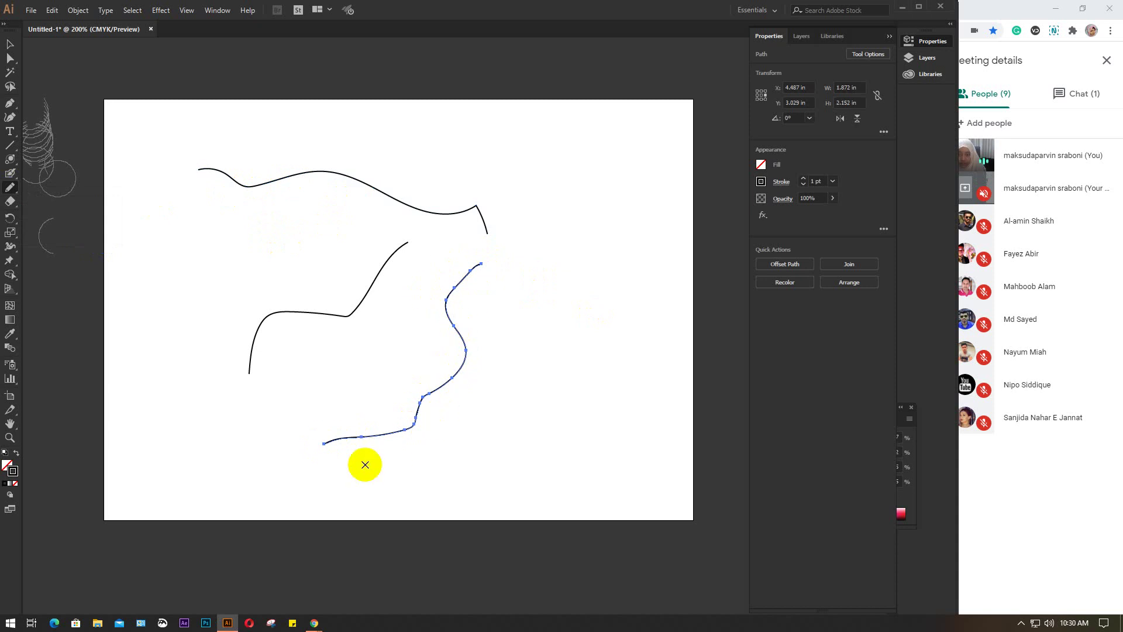
Even out the kinks in the selected wavy line at the artboard's lower right with the Smooth tool
left_click(4, 188)
mouse_move(4, 190)
left_mouse_down()
mouse_move(75, 227)
mouse_move(52, 217)
left_mouse_up()
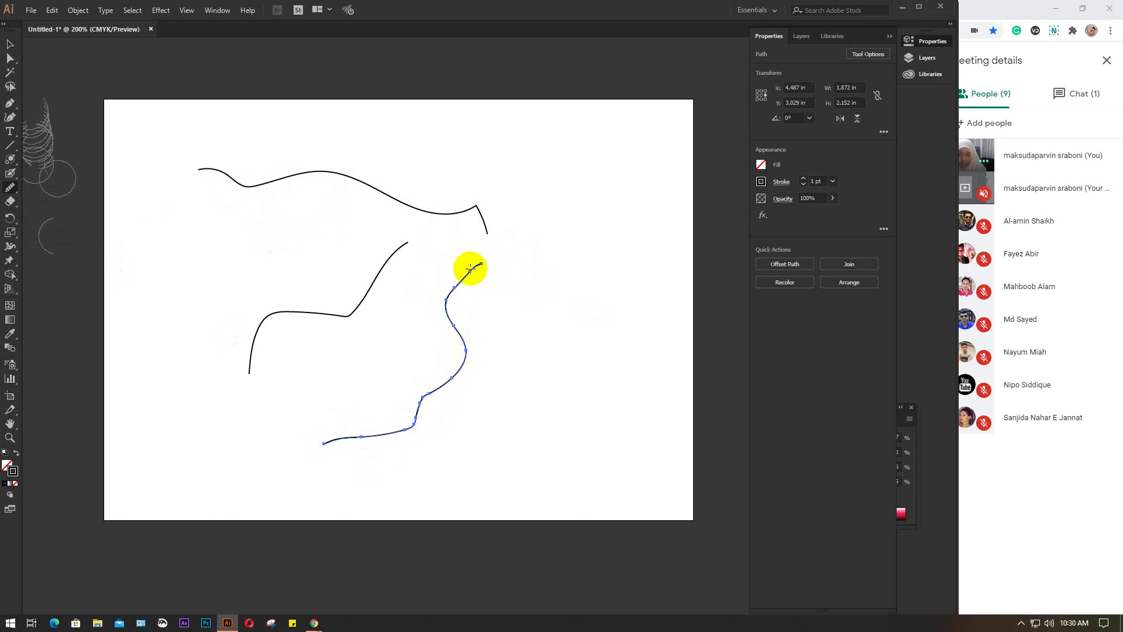
mouse_move(466, 274)
left_mouse_down()
mouse_move(443, 298)
mouse_move(464, 327)
mouse_move(447, 317)
mouse_move(486, 375)
mouse_move(464, 352)
mouse_move(471, 377)
mouse_move(454, 376)
mouse_move(453, 400)
mouse_move(439, 384)
mouse_move(422, 390)
mouse_move(419, 439)
mouse_move(409, 423)
mouse_move(375, 458)
mouse_move(338, 466)
mouse_move(332, 449)
mouse_move(317, 460)
mouse_move(321, 448)
mouse_move(401, 443)
mouse_move(325, 444)
mouse_move(412, 422)
mouse_move(448, 377)
mouse_move(464, 326)
mouse_move(455, 372)
mouse_move(474, 262)
mouse_move(441, 281)
mouse_move(476, 258)
mouse_move(441, 333)
mouse_move(450, 300)
mouse_move(481, 388)
mouse_move(446, 303)
mouse_move(376, 404)
mouse_move(449, 364)
left_mouse_up()
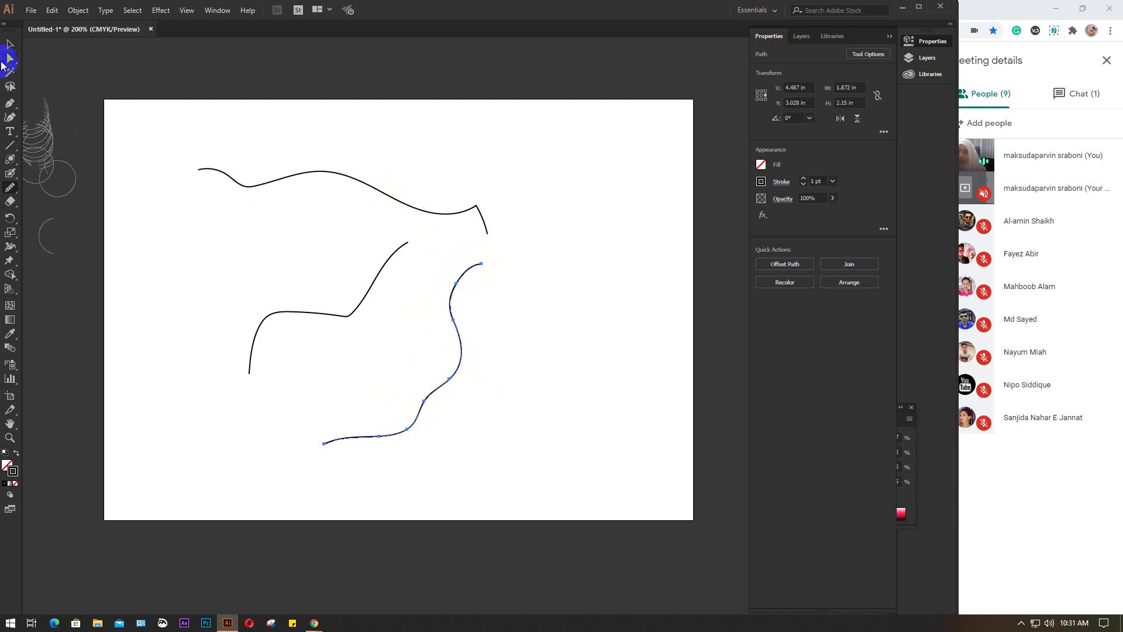
Select the wavy line across the artboard's upper part, even out its kinks with the Smooth tool, and deselect it
left_click(9, 44)
left_click(256, 185)
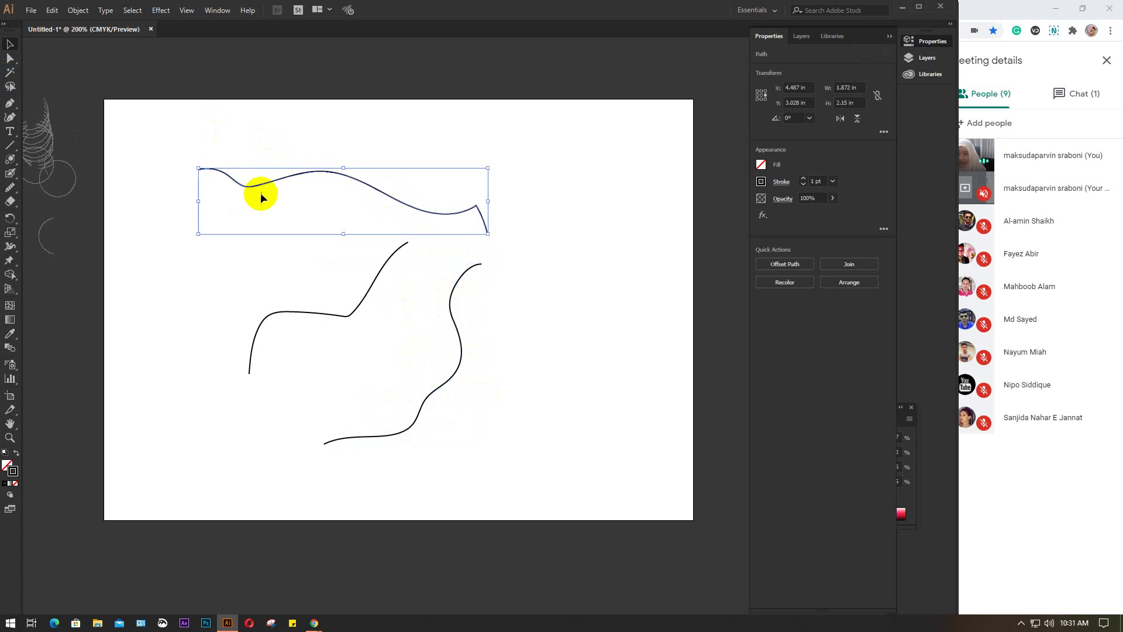
left_click(12, 178)
left_click_drag(11, 190, 66, 218)
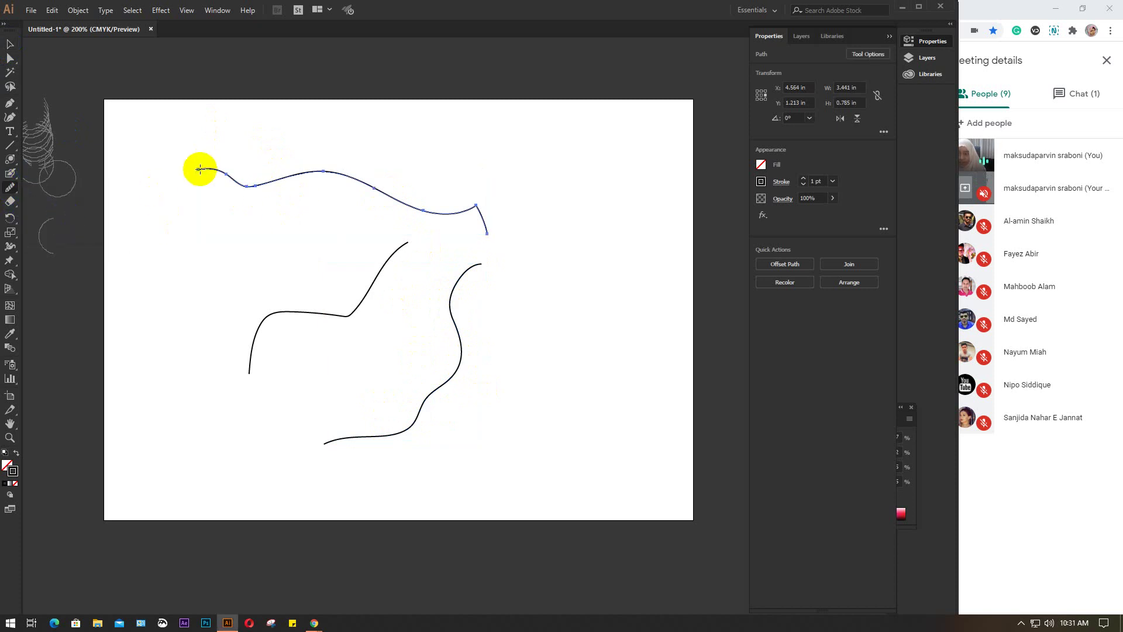
mouse_move(200, 169)
left_mouse_down()
mouse_move(258, 191)
mouse_move(314, 169)
mouse_move(446, 220)
mouse_move(432, 210)
mouse_move(478, 205)
mouse_move(495, 229)
mouse_move(477, 208)
mouse_move(481, 238)
mouse_move(485, 219)
mouse_move(488, 235)
mouse_move(469, 208)
mouse_move(490, 235)
mouse_move(476, 206)
mouse_move(499, 254)
mouse_move(475, 209)
mouse_move(488, 240)
mouse_move(464, 211)
mouse_move(472, 205)
mouse_move(485, 233)
mouse_move(475, 228)
mouse_move(479, 210)
mouse_move(437, 207)
mouse_move(425, 221)
mouse_move(476, 205)
mouse_move(414, 218)
mouse_move(441, 211)
mouse_move(323, 164)
mouse_move(333, 175)
mouse_move(183, 170)
mouse_move(245, 175)
left_mouse_up()
left_click(10, 44)
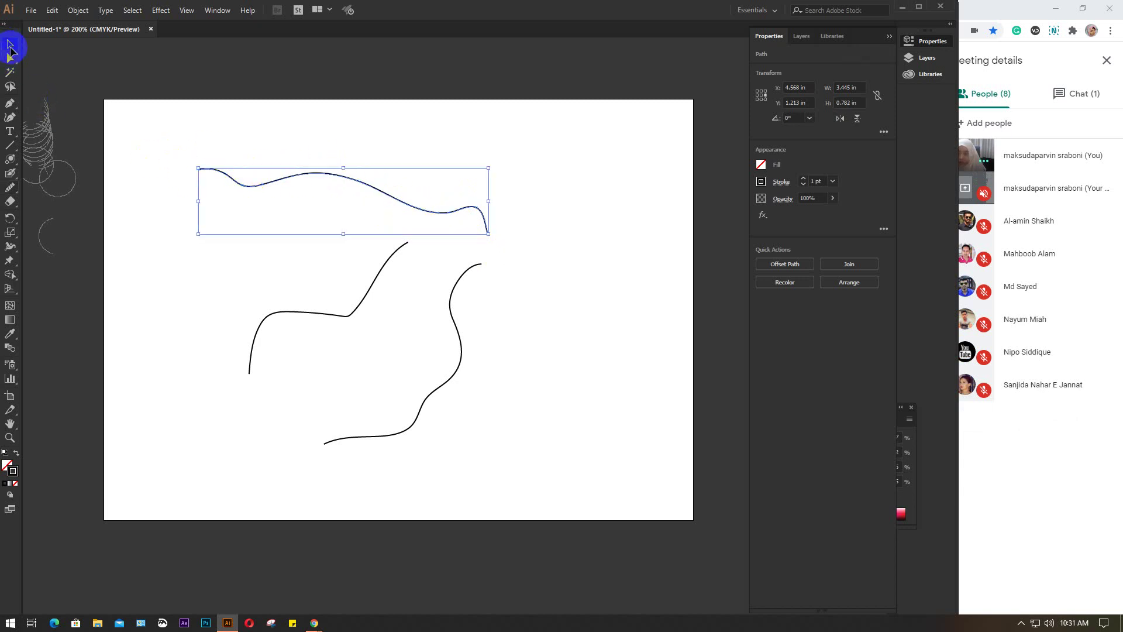
left_click(191, 257)
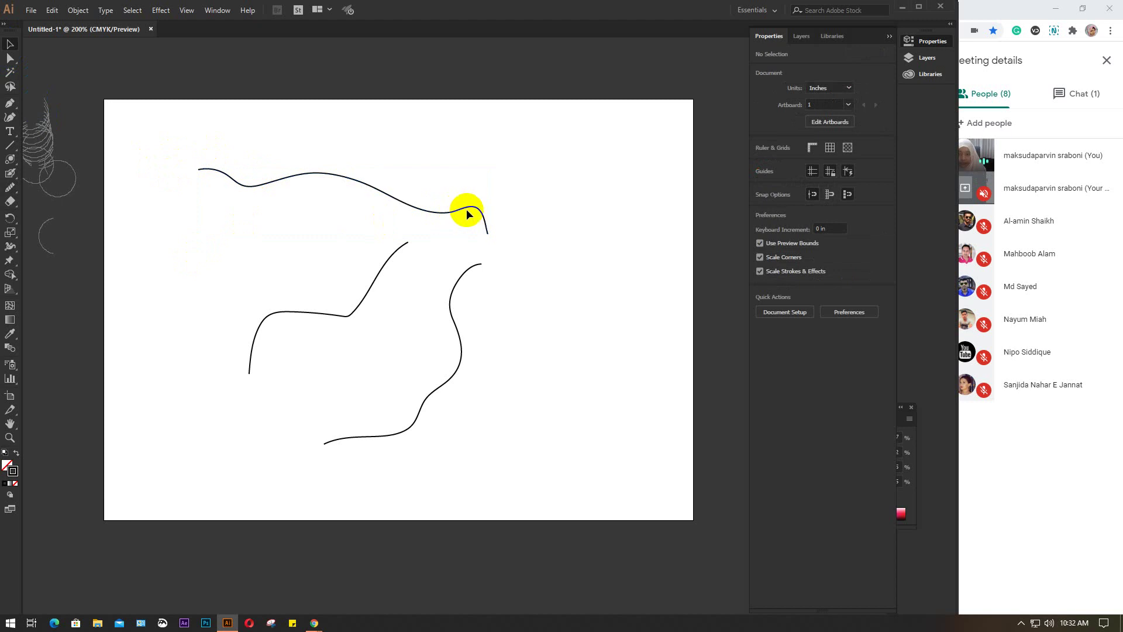
Select the middle curve and round off its sharp corner and left bend with the Smooth tool
left_click(347, 317)
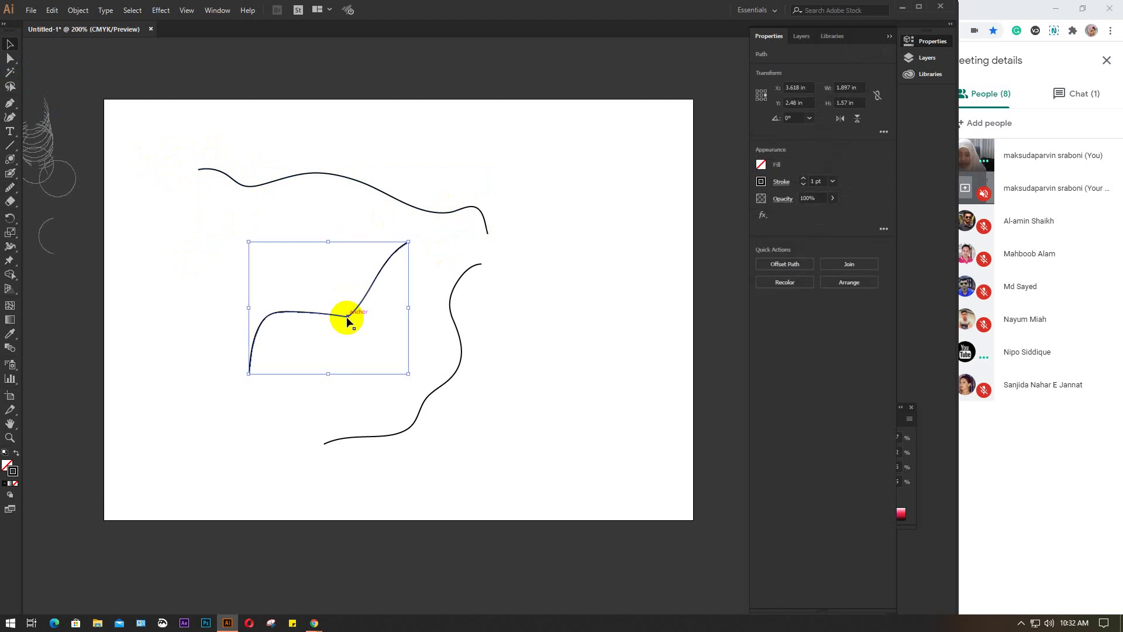
left_click(11, 187)
mouse_move(363, 302)
left_mouse_down()
mouse_move(328, 325)
mouse_move(359, 304)
mouse_move(296, 311)
mouse_move(360, 304)
left_mouse_up()
mouse_move(278, 315)
left_mouse_down()
mouse_move(324, 311)
mouse_move(261, 309)
mouse_move(313, 314)
mouse_move(272, 318)
mouse_move(288, 351)
mouse_move(333, 311)
mouse_move(243, 359)
mouse_move(330, 310)
mouse_move(221, 357)
mouse_move(396, 258)
mouse_move(288, 344)
mouse_move(406, 261)
mouse_move(334, 316)
mouse_move(347, 314)
mouse_move(258, 316)
mouse_move(296, 314)
mouse_move(243, 374)
mouse_move(274, 342)
left_mouse_up()
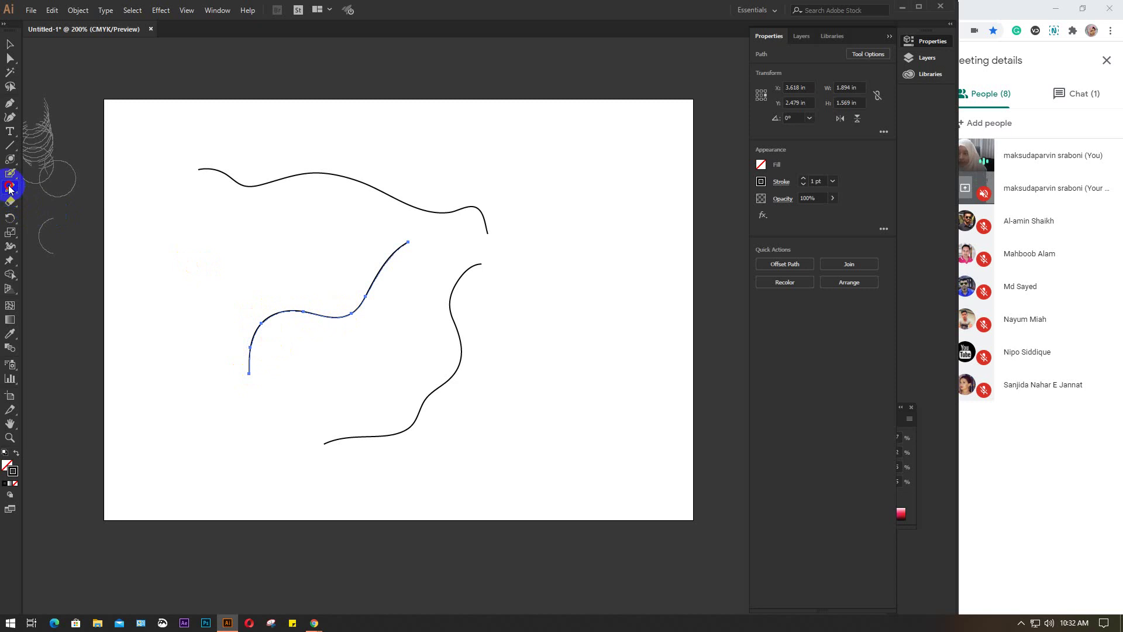
Draw a short straight stroke over the middle curve with the Shaper tool, try another along its left end, and dismiss the gesture tip
left_click_drag(10, 188, 45, 185)
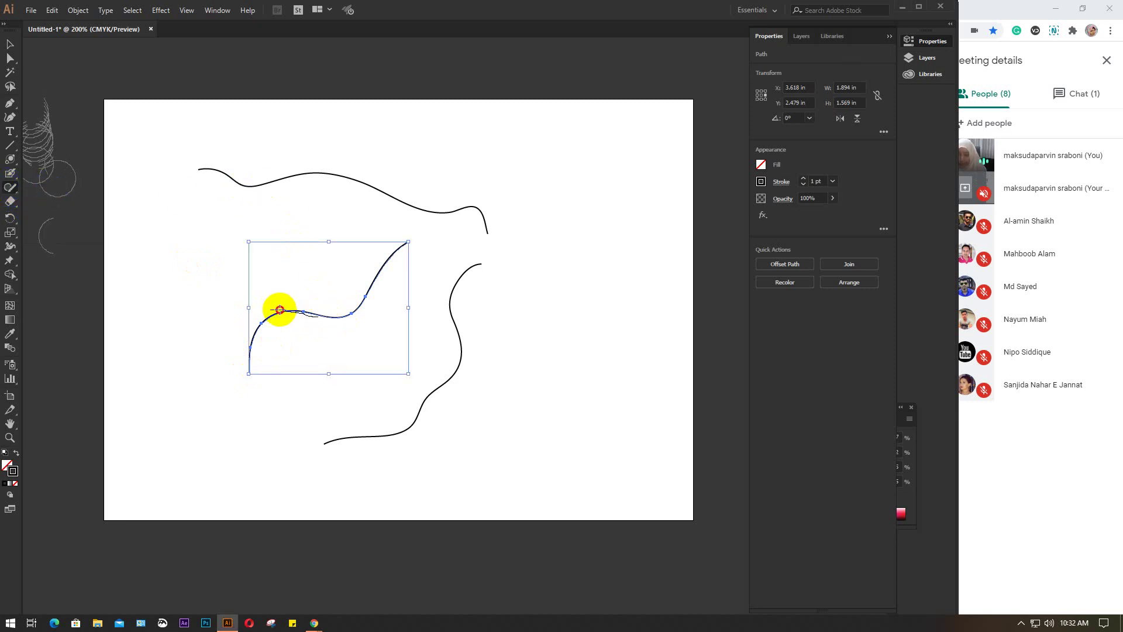
mouse_move(271, 314)
left_mouse_down()
mouse_move(340, 316)
mouse_move(321, 341)
mouse_move(263, 369)
mouse_move(240, 366)
left_mouse_up()
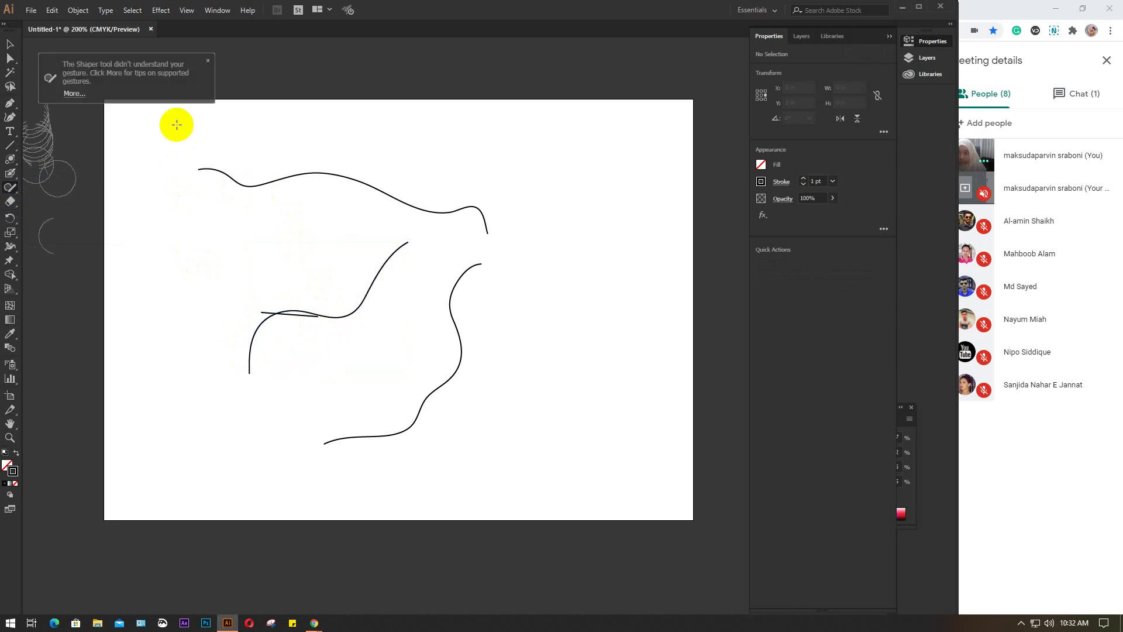
left_click(187, 67)
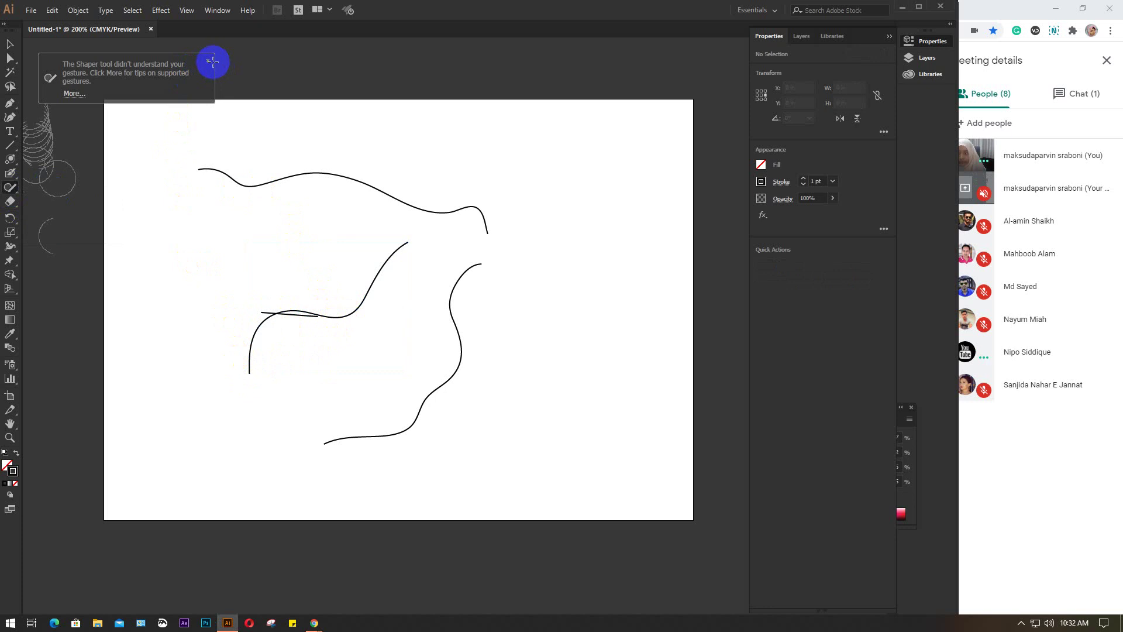
left_click(204, 66)
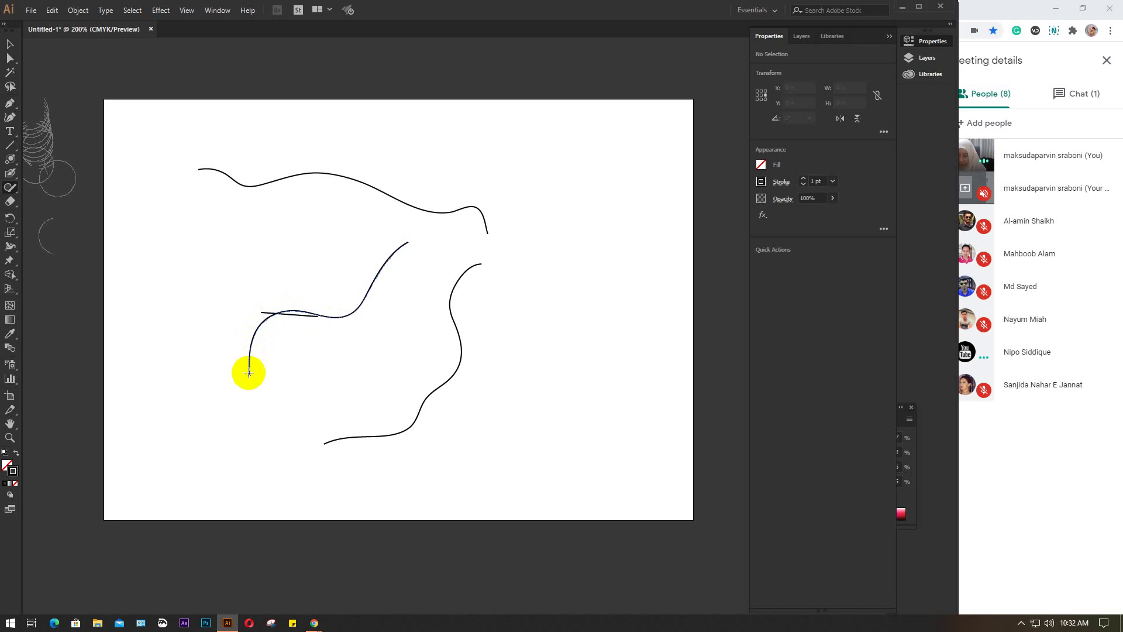
Trace the middle curve with straight Shaper tool strokes and draw more long straight lines at various angles across the artboard
mouse_move(249, 372)
left_mouse_down()
mouse_move(290, 310)
mouse_move(356, 306)
mouse_move(295, 312)
mouse_move(347, 318)
mouse_move(398, 245)
mouse_move(509, 254)
mouse_move(566, 303)
mouse_move(563, 361)
left_mouse_up()
left_click_drag(527, 230, 625, 246)
left_click_drag(431, 143, 636, 310)
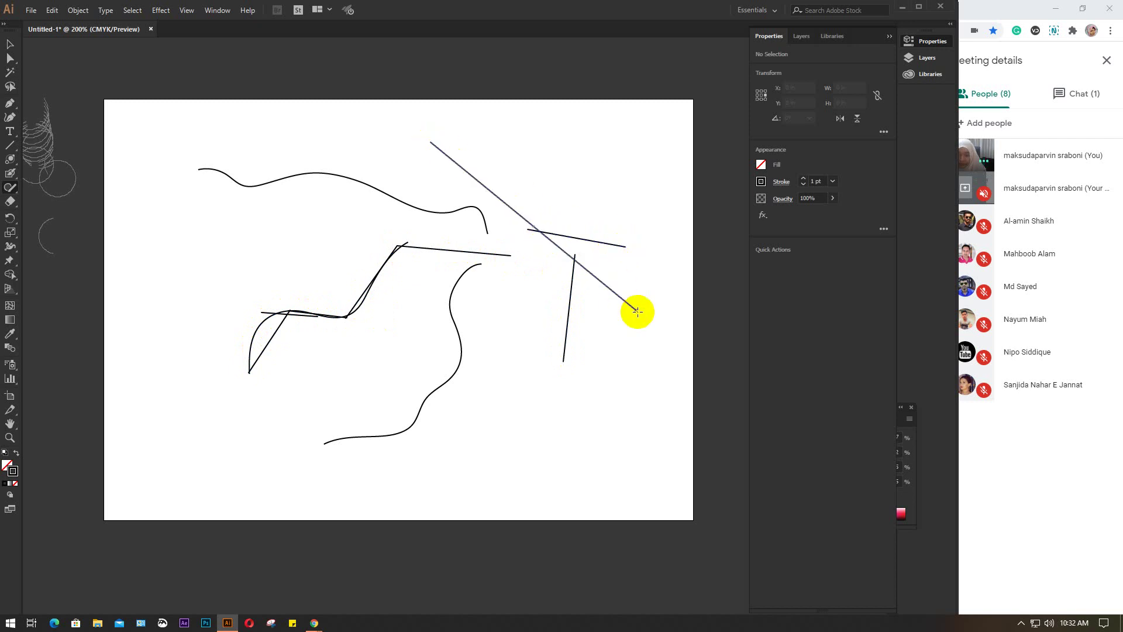
left_click_drag(506, 361, 475, 552)
left_click_drag(211, 366, 409, 511)
left_click_drag(128, 303, 290, 174)
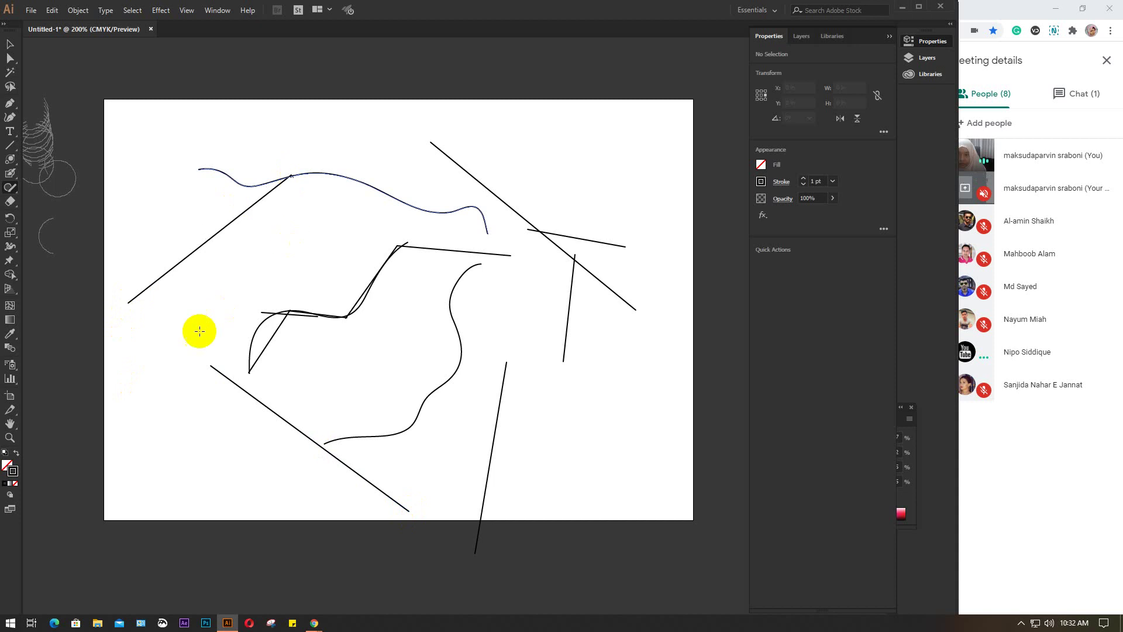
mouse_move(185, 389)
left_mouse_down()
mouse_move(229, 260)
mouse_move(302, 227)
mouse_move(366, 324)
mouse_move(309, 400)
left_mouse_up()
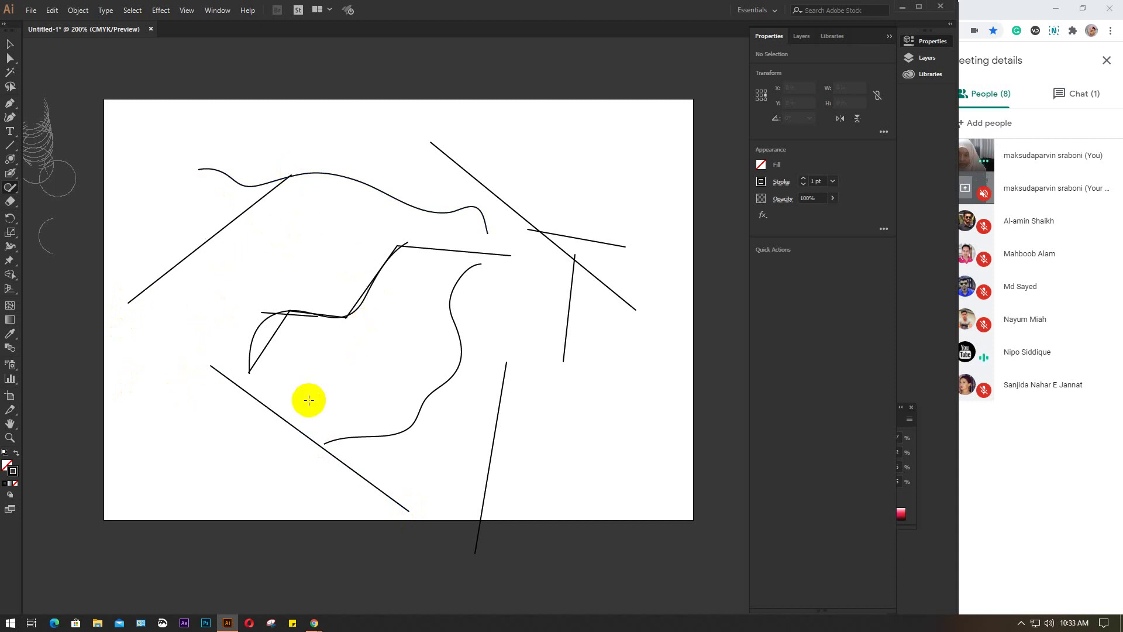
mouse_move(201, 306)
left_mouse_down()
mouse_move(374, 210)
mouse_move(438, 319)
mouse_move(326, 395)
left_mouse_up()
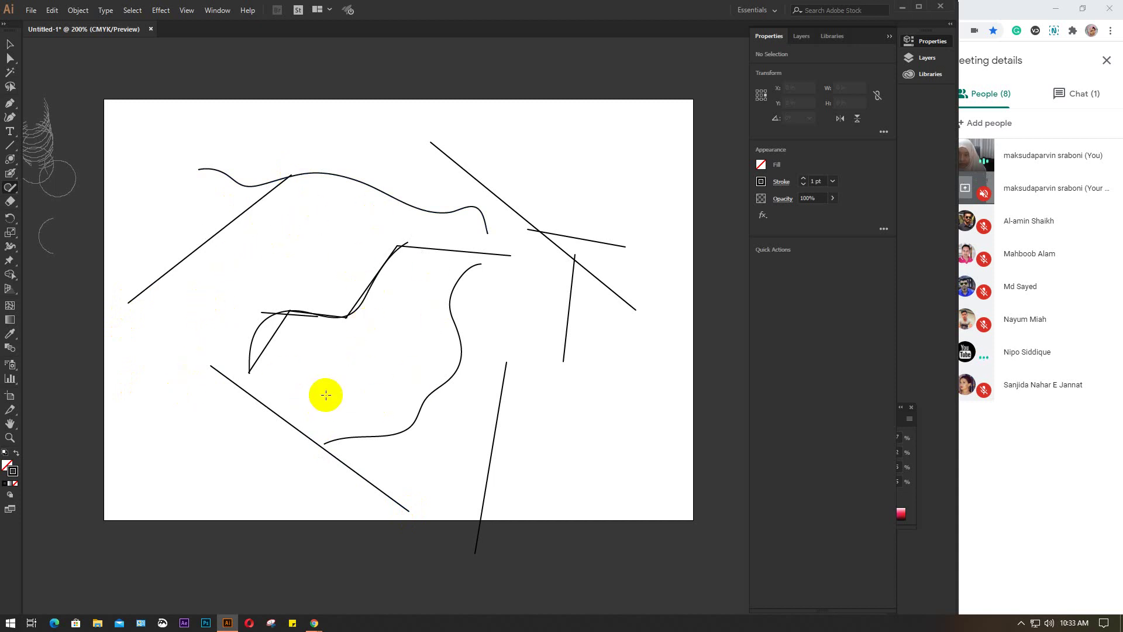
mouse_move(200, 297)
left_mouse_down()
mouse_move(409, 184)
mouse_move(562, 130)
left_mouse_up()
mouse_move(115, 506)
left_mouse_down()
mouse_move(298, 406)
mouse_move(622, 179)
left_mouse_up()
Draw a slightly slanted line about 2.9 × 0.3 in above the upper wavy curve with the Line Segment tool
left_click(10, 139)
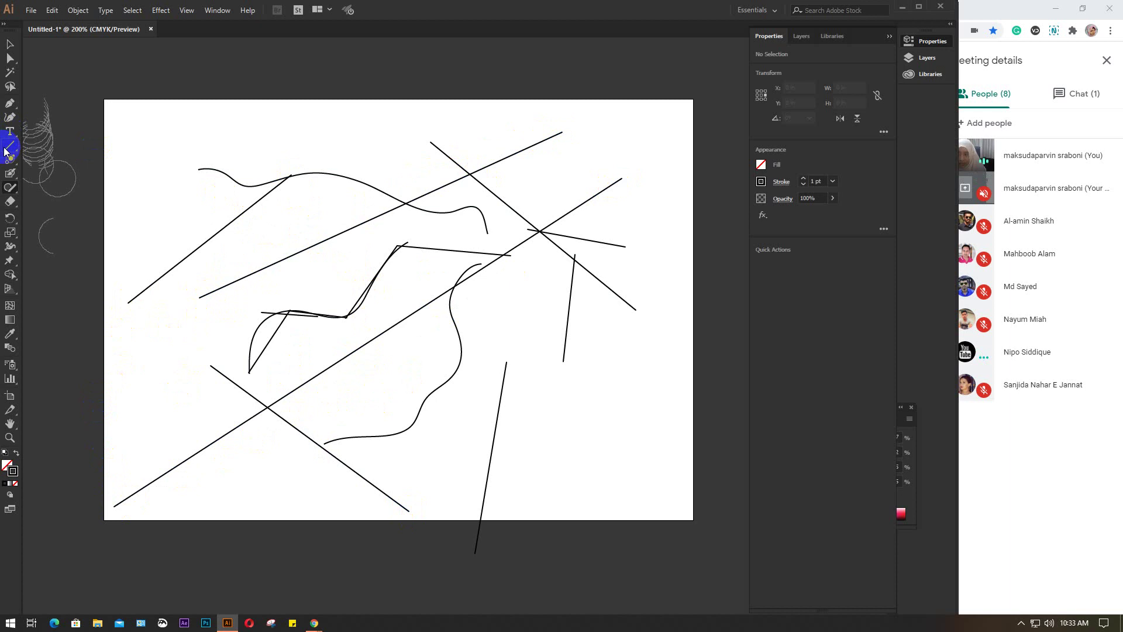
left_click_drag(136, 141, 378, 117)
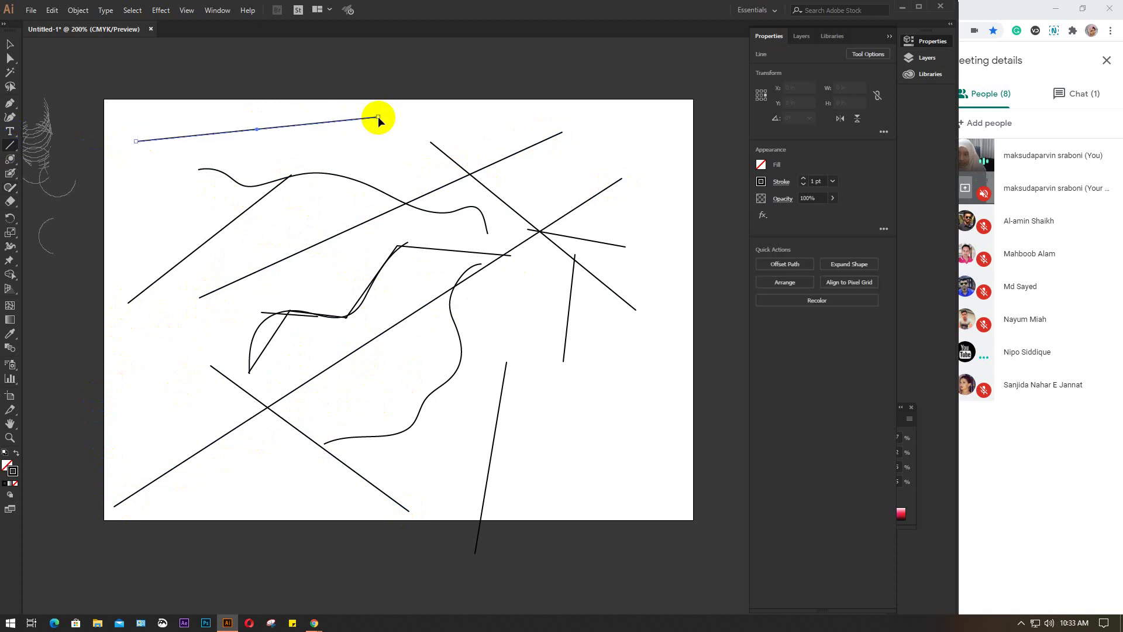
left_click(7, 218)
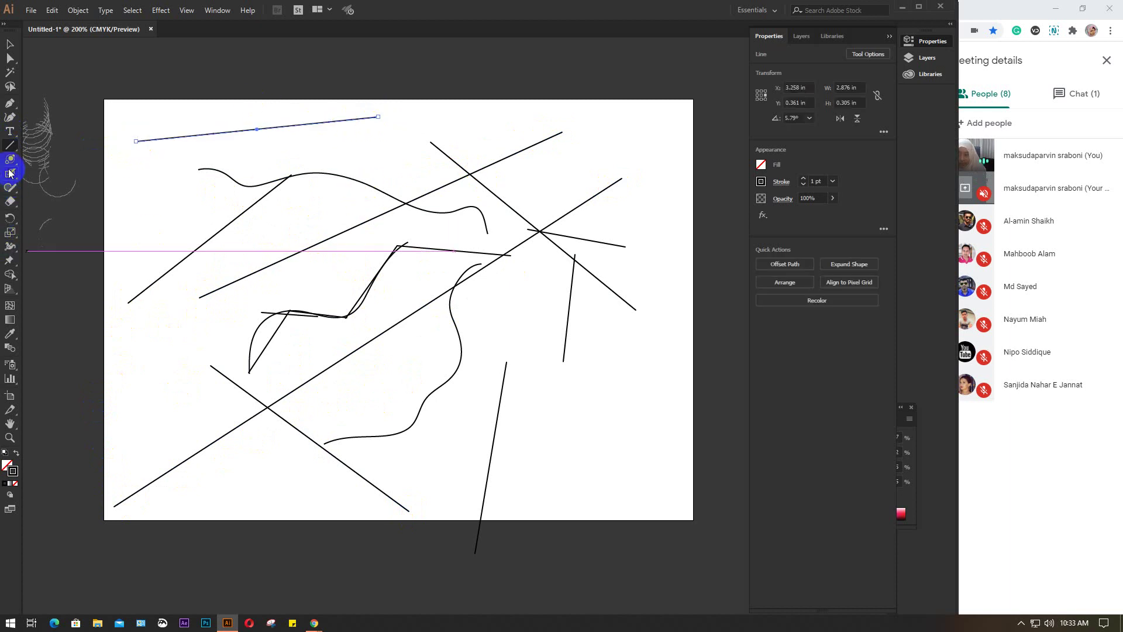
Draw four steep straight lines along the artboard's right side with the Shaper tool
left_click(8, 189)
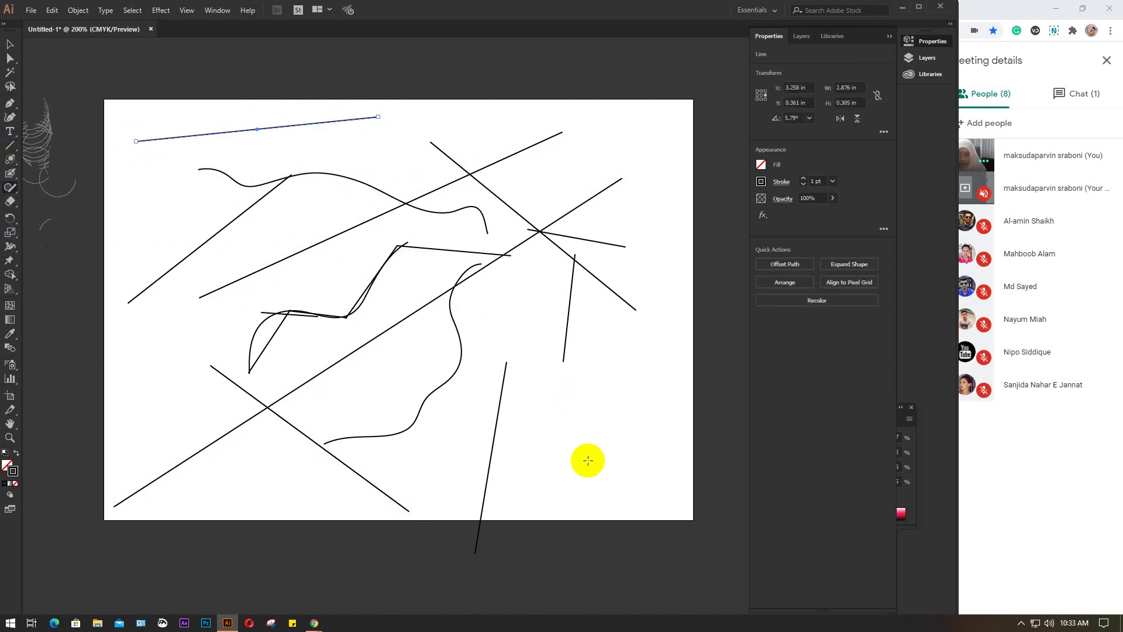
left_click_drag(575, 473, 652, 284)
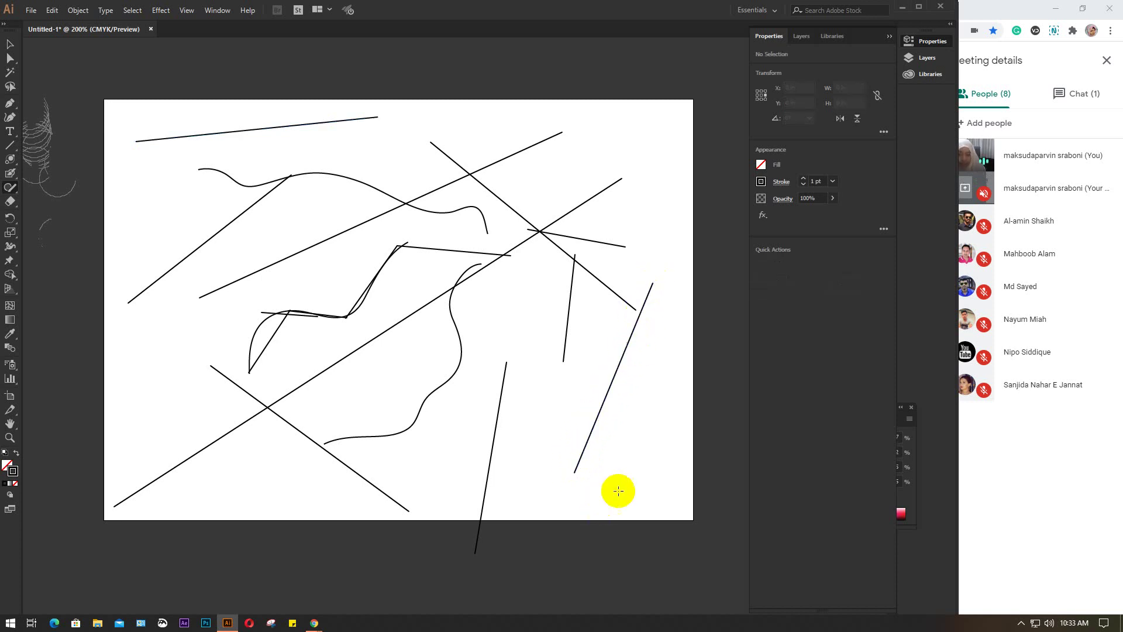
left_click_drag(640, 481, 663, 381)
left_click_drag(606, 116, 656, 258)
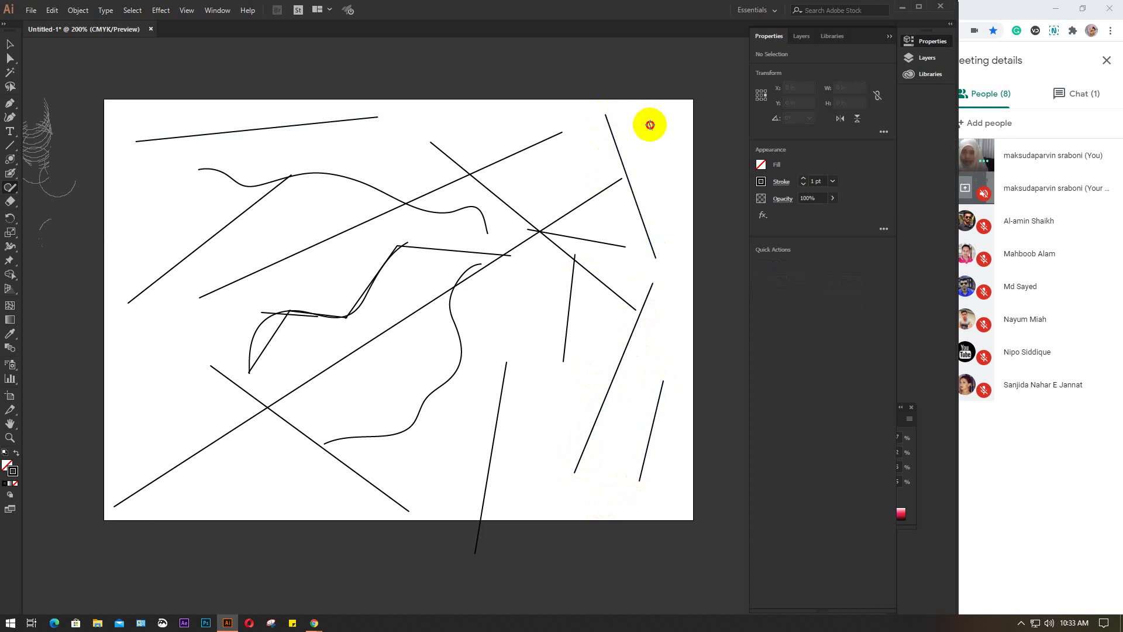
mouse_move(649, 121)
left_mouse_down()
mouse_move(684, 260)
mouse_move(668, 332)
left_mouse_up()
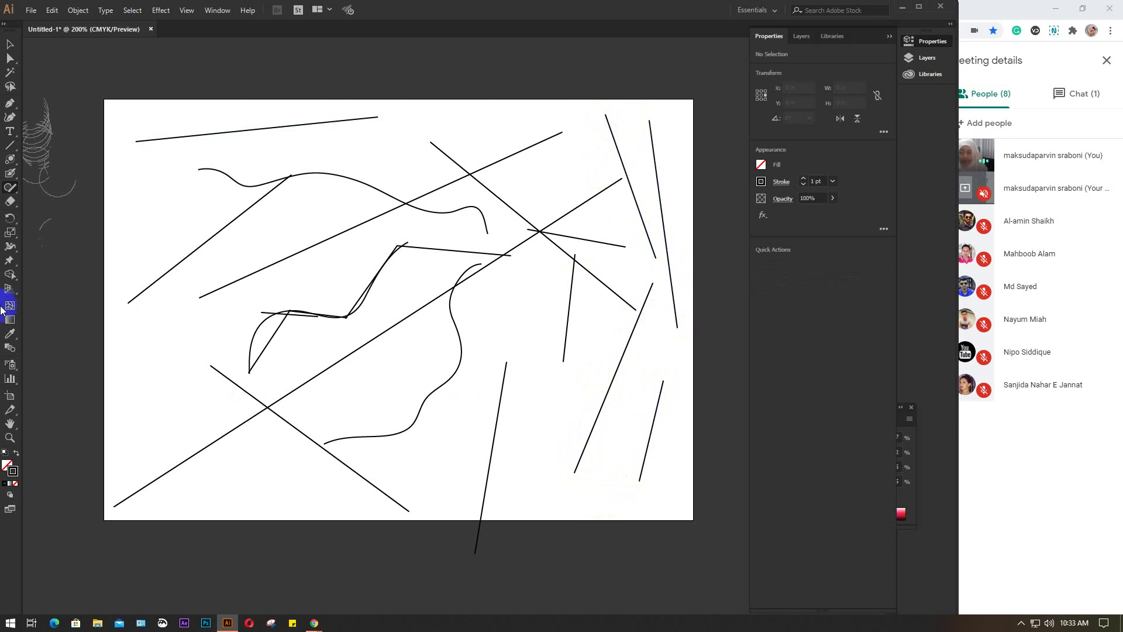
Select all the curves and straight lines on the artboard and delete them
left_click(19, 74)
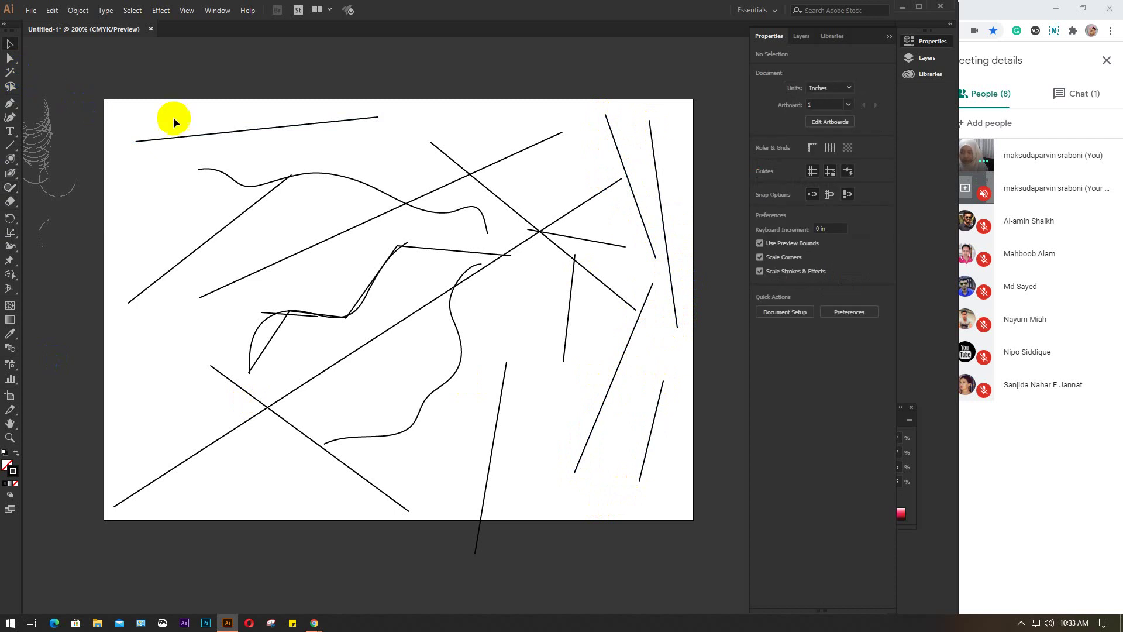
left_click_drag(28, 93, 712, 556)
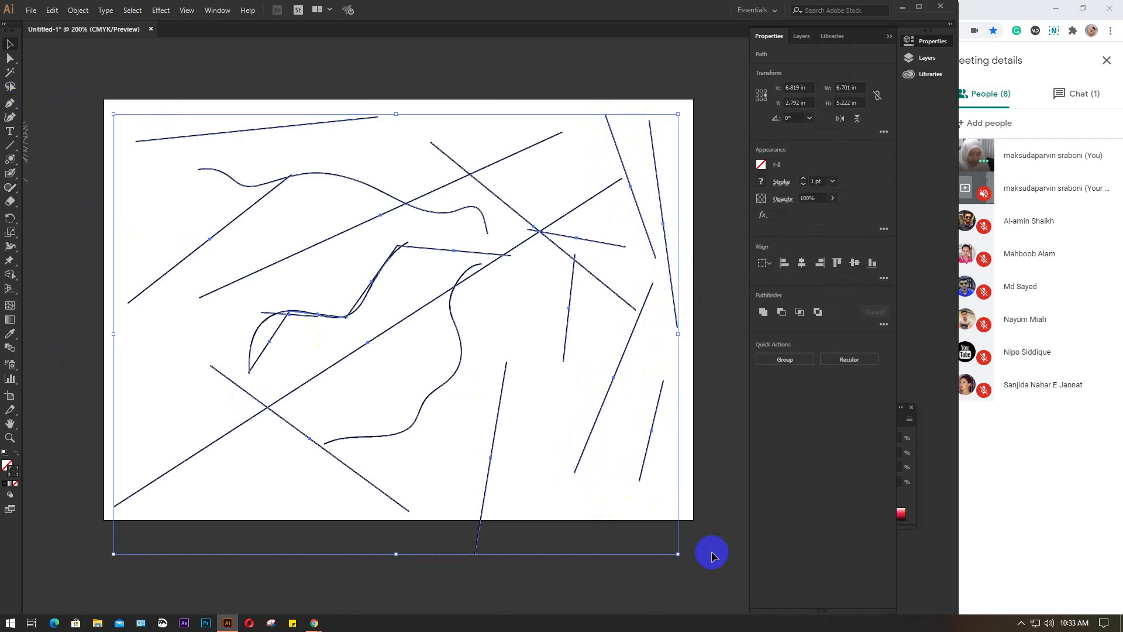
key("Delete")
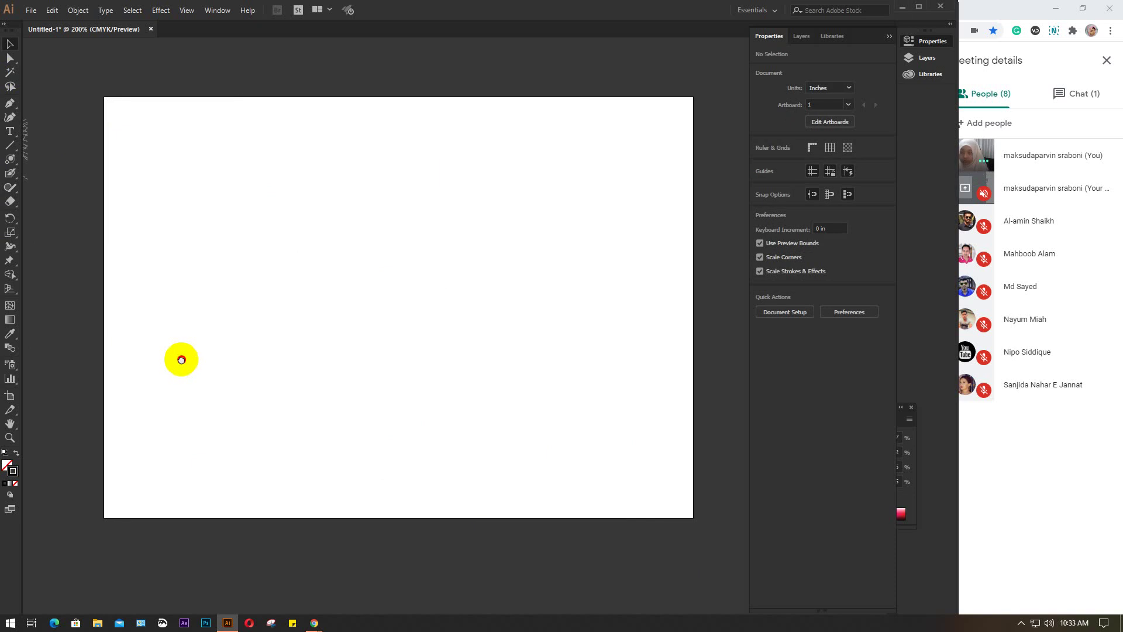
Draw a wavy, steeply rising line about 1.1 × 2.6 in on the empty artboard with the Pencil tool
left_click_drag(181, 359, 354, 376)
mouse_move(579, 349)
left_mouse_down()
mouse_move(579, 360)
mouse_move(391, 362)
left_mouse_up()
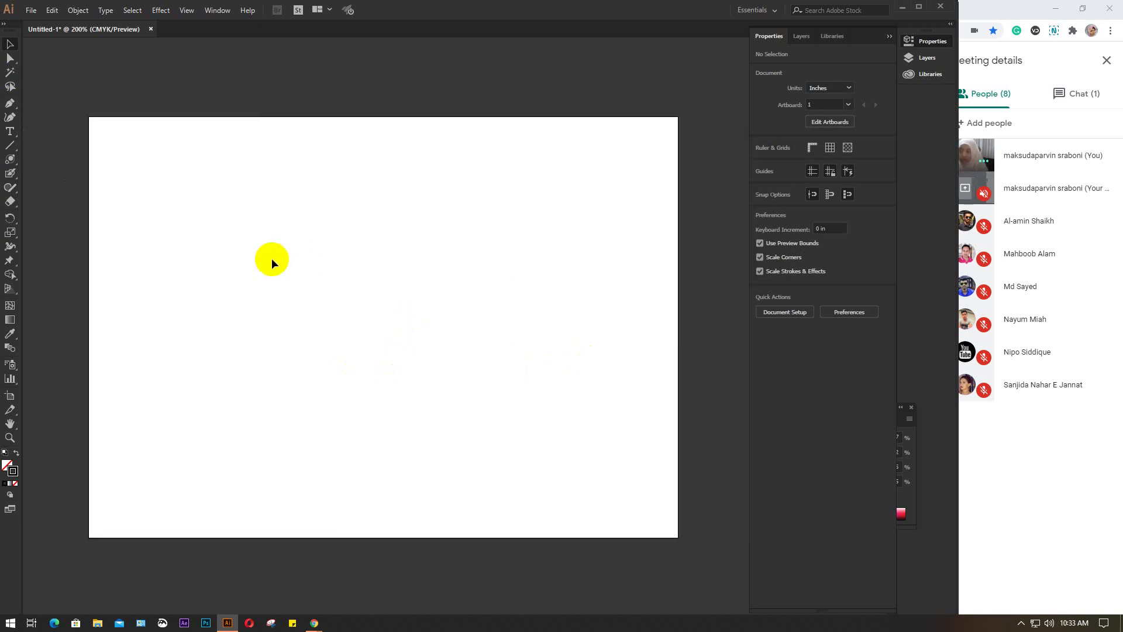
left_click(9, 191)
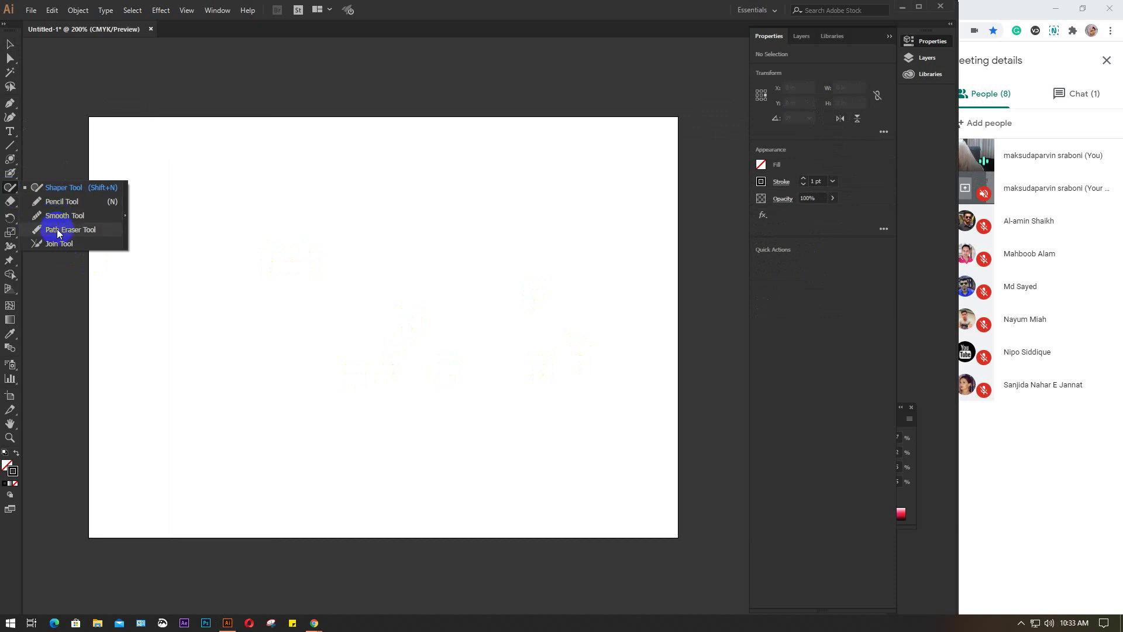
left_click(64, 205)
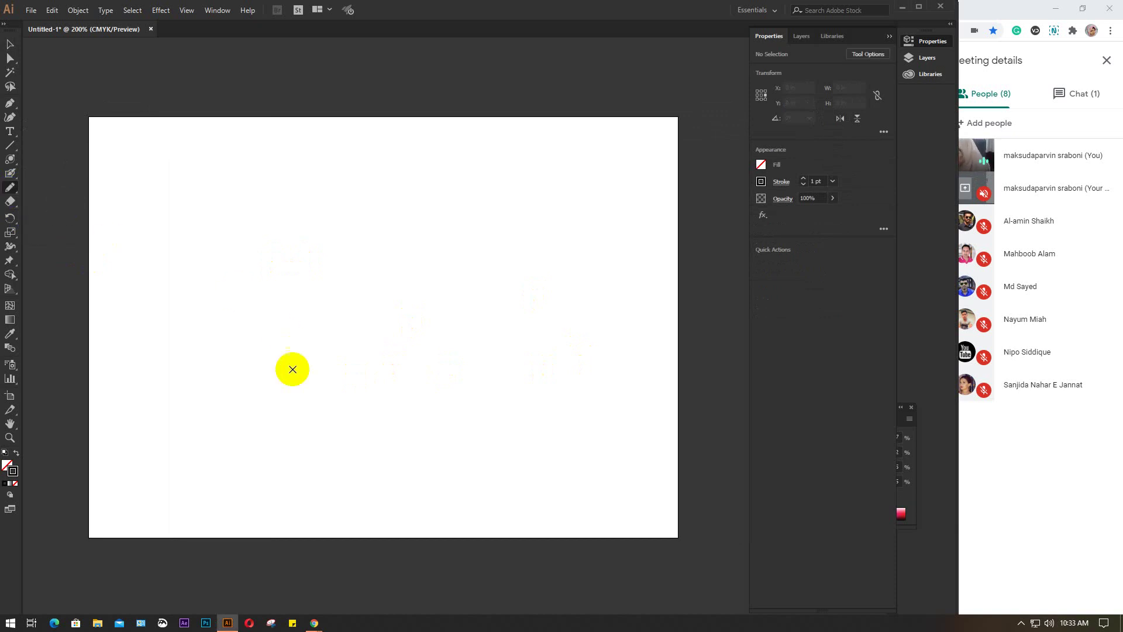
mouse_move(271, 425)
left_mouse_down()
mouse_move(302, 357)
mouse_move(331, 248)
mouse_move(357, 206)
left_mouse_up()
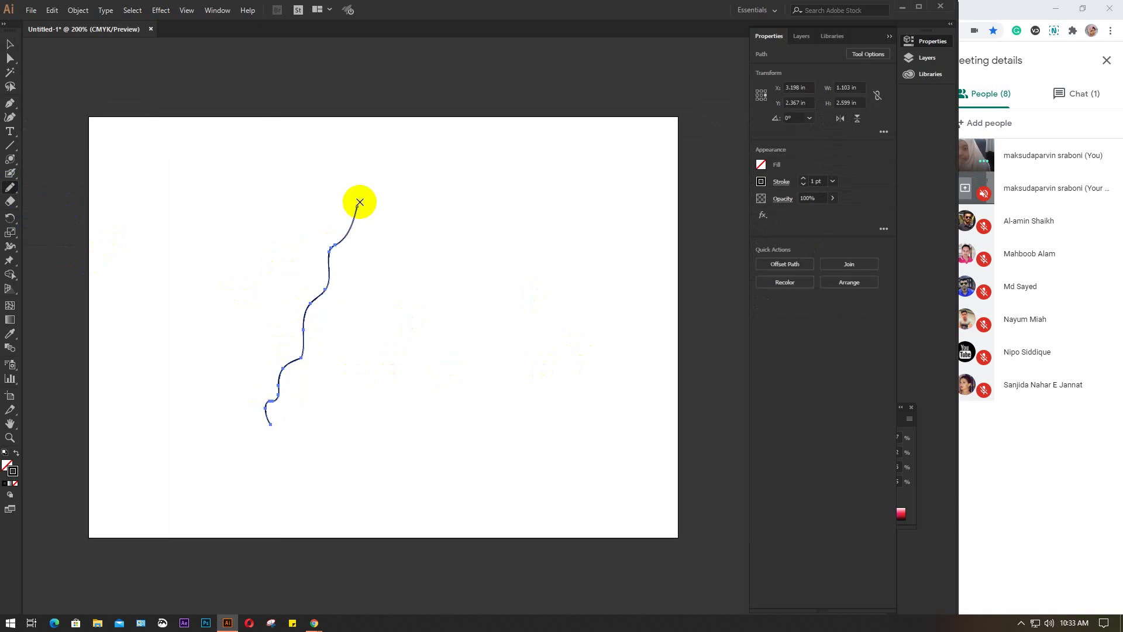
Draw a rounded closed loop about 2.6 × 2.4 in to the right of the wavy line with the Pencil tool
left_click(11, 189)
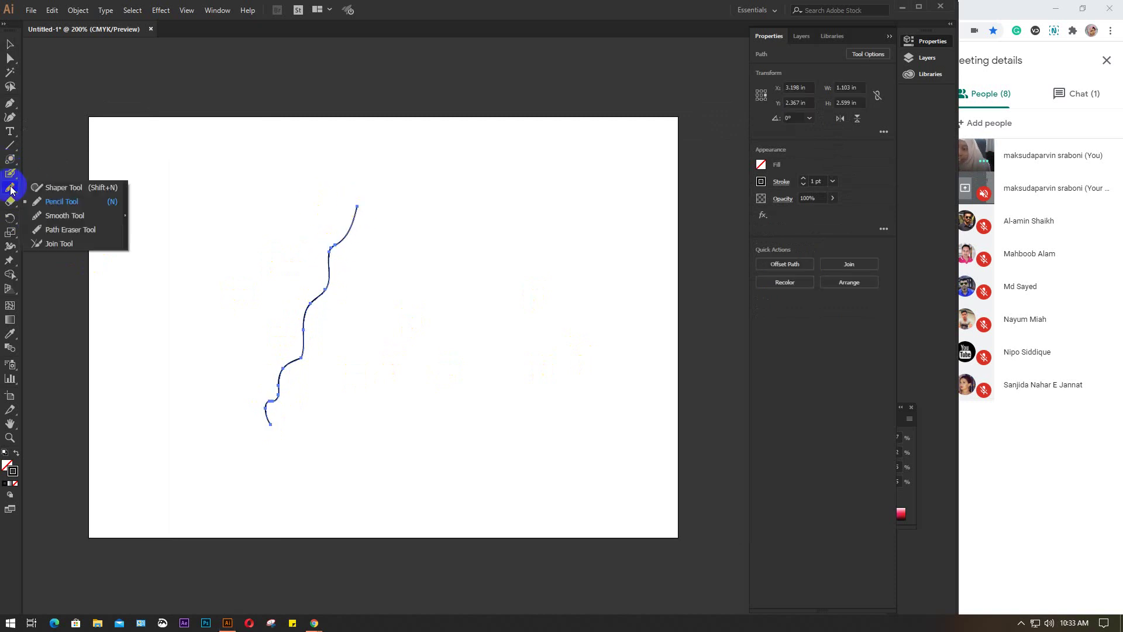
left_click(48, 229)
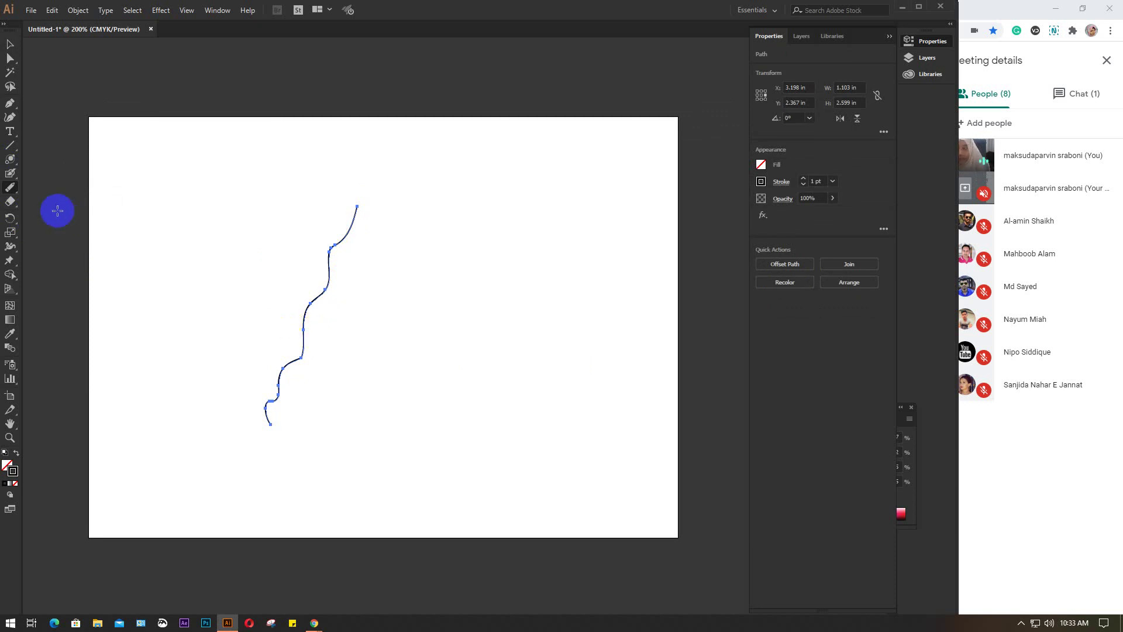
left_click(10, 188)
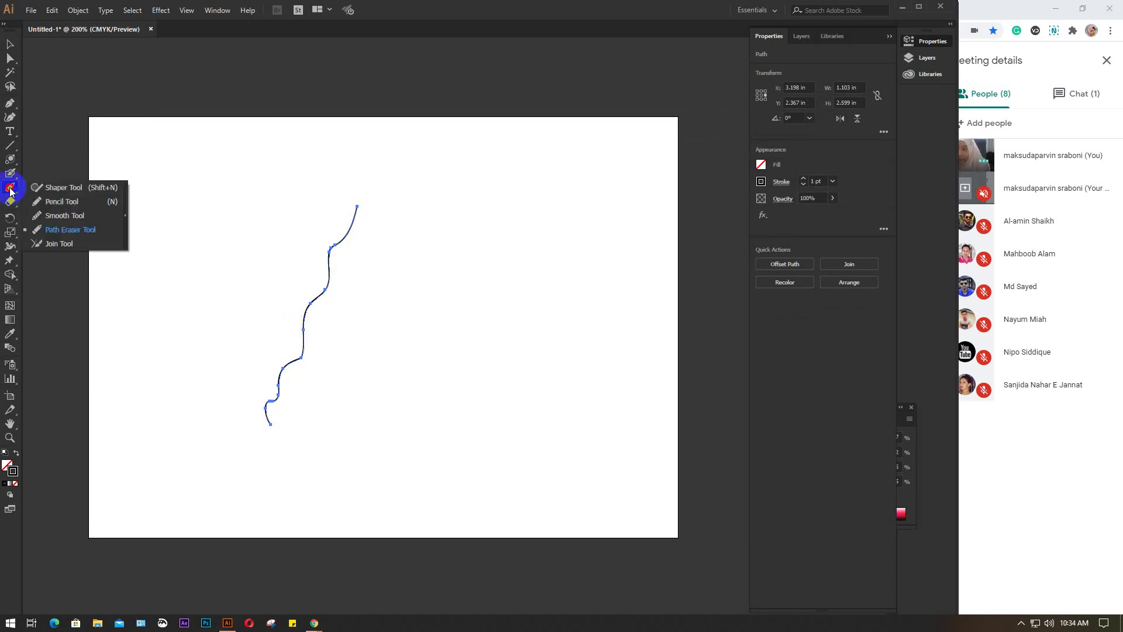
left_click(63, 201)
mouse_move(421, 377)
left_mouse_down()
mouse_move(397, 263)
mouse_move(471, 216)
mouse_move(601, 278)
mouse_move(608, 350)
mouse_move(564, 403)
mouse_move(506, 411)
mouse_move(443, 400)
mouse_move(422, 375)
mouse_move(462, 396)
left_mouse_up()
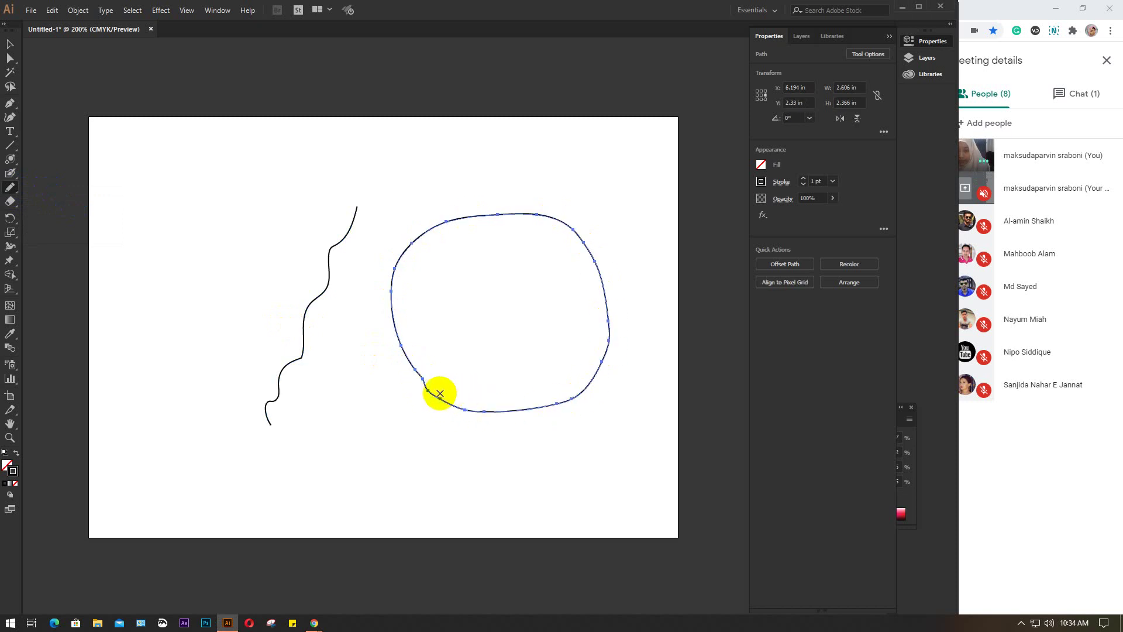
Erase several short sections along the upper and left sides of the closed loop with the Path Eraser tool
left_click(7, 191)
left_click(57, 233)
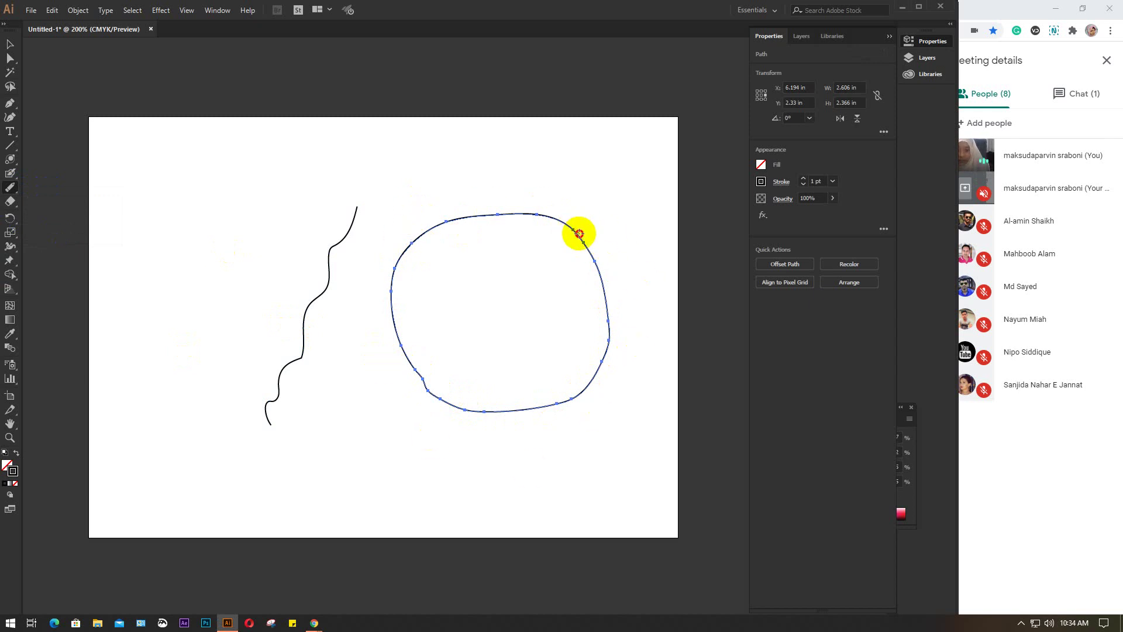
left_click_drag(584, 241, 577, 261)
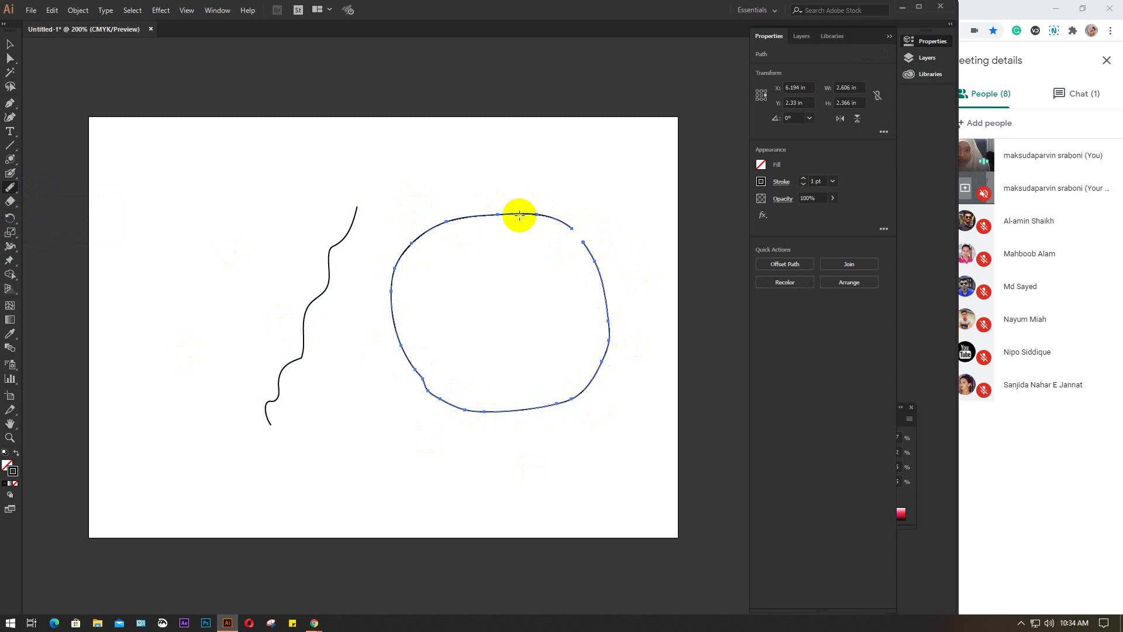
mouse_move(506, 215)
left_mouse_down()
mouse_move(428, 230)
mouse_move(404, 291)
mouse_move(392, 266)
mouse_move(401, 353)
mouse_move(441, 378)
mouse_move(429, 395)
left_mouse_up()
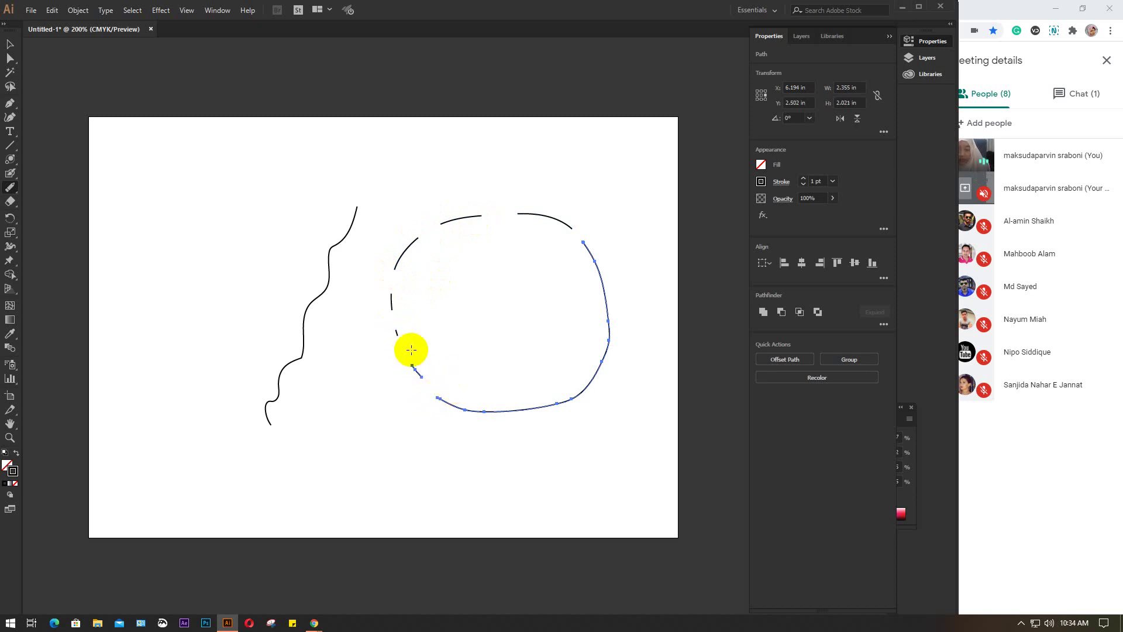
Erase further sections along the lower-left, bottom and right sides of the closed loop with the Path Eraser tool
mouse_move(409, 349)
left_mouse_down()
mouse_move(427, 383)
mouse_move(414, 371)
left_mouse_up()
key("ctrl+shift+a")
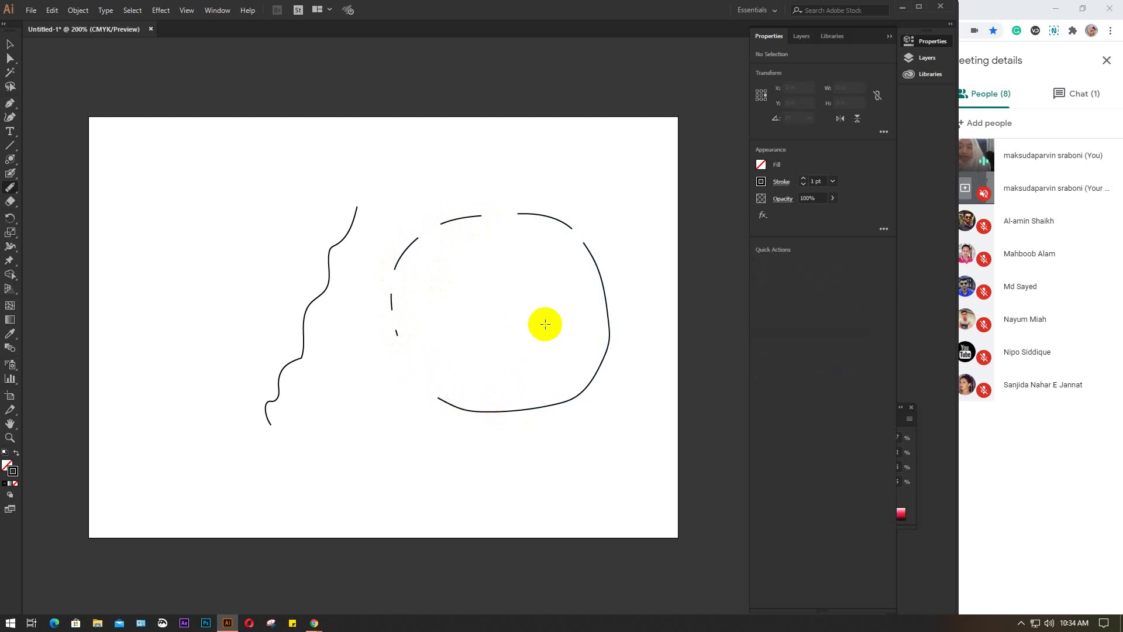
key("v")
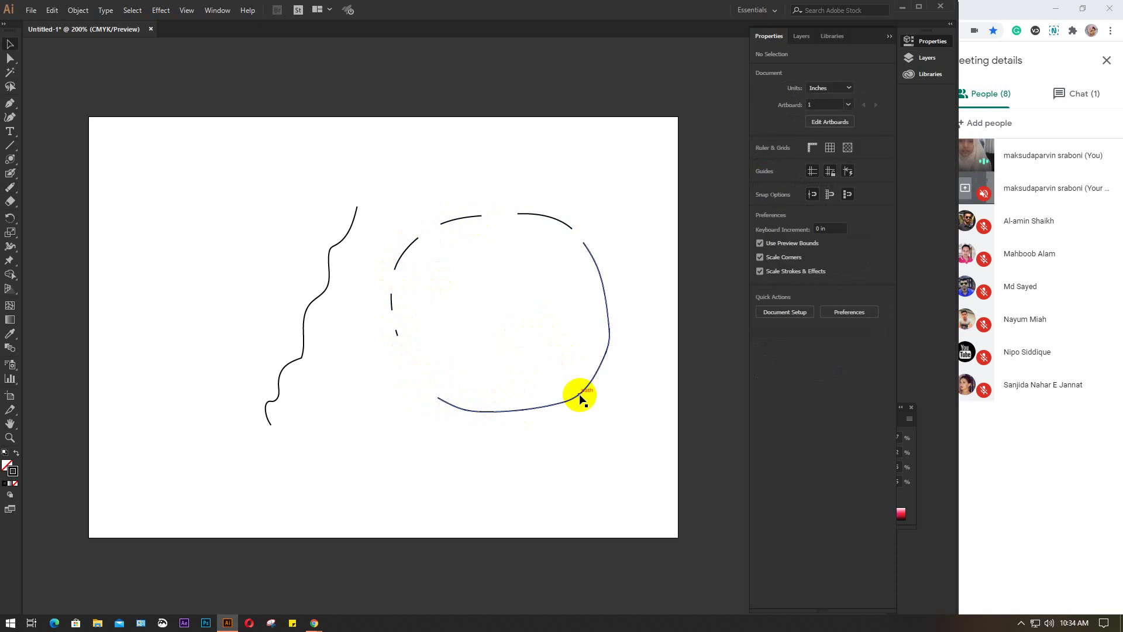
left_click(474, 411)
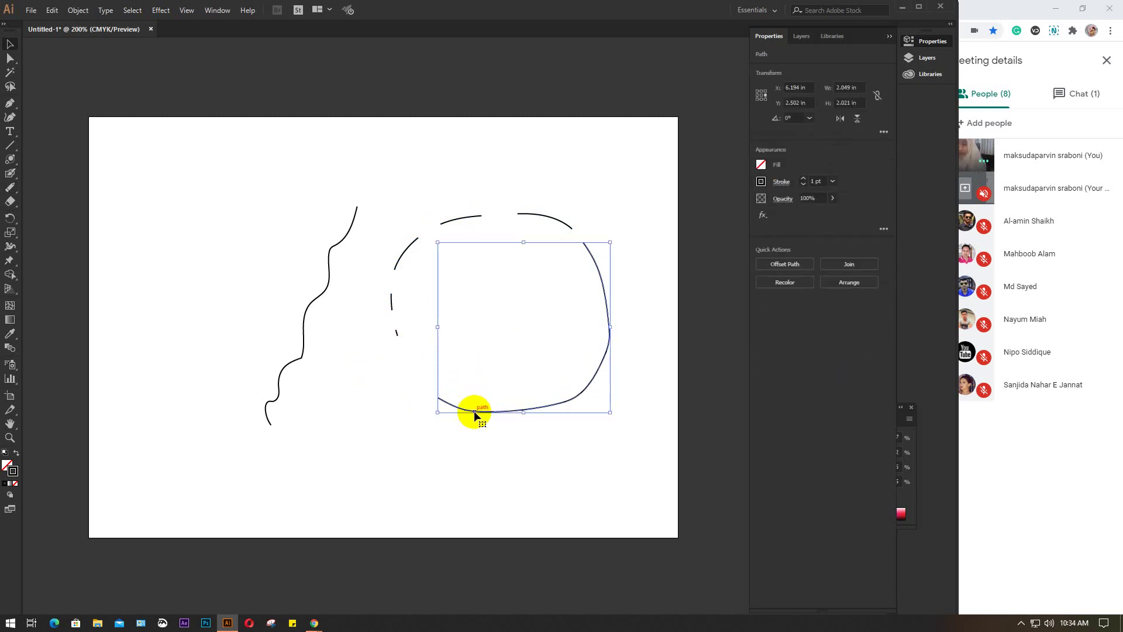
left_click(11, 190)
mouse_move(438, 397)
left_mouse_down()
mouse_move(459, 409)
mouse_move(531, 410)
mouse_move(590, 390)
mouse_move(607, 319)
mouse_move(607, 350)
mouse_move(594, 372)
mouse_move(600, 264)
mouse_move(616, 327)
mouse_move(581, 242)
left_mouse_up()
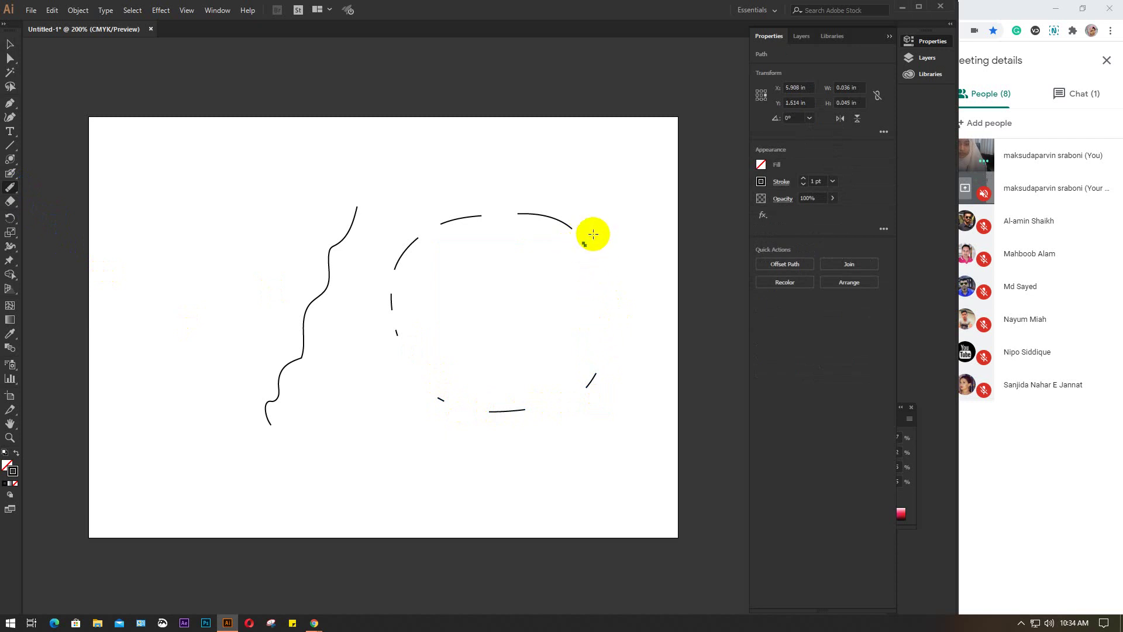
left_click_drag(584, 254, 585, 235)
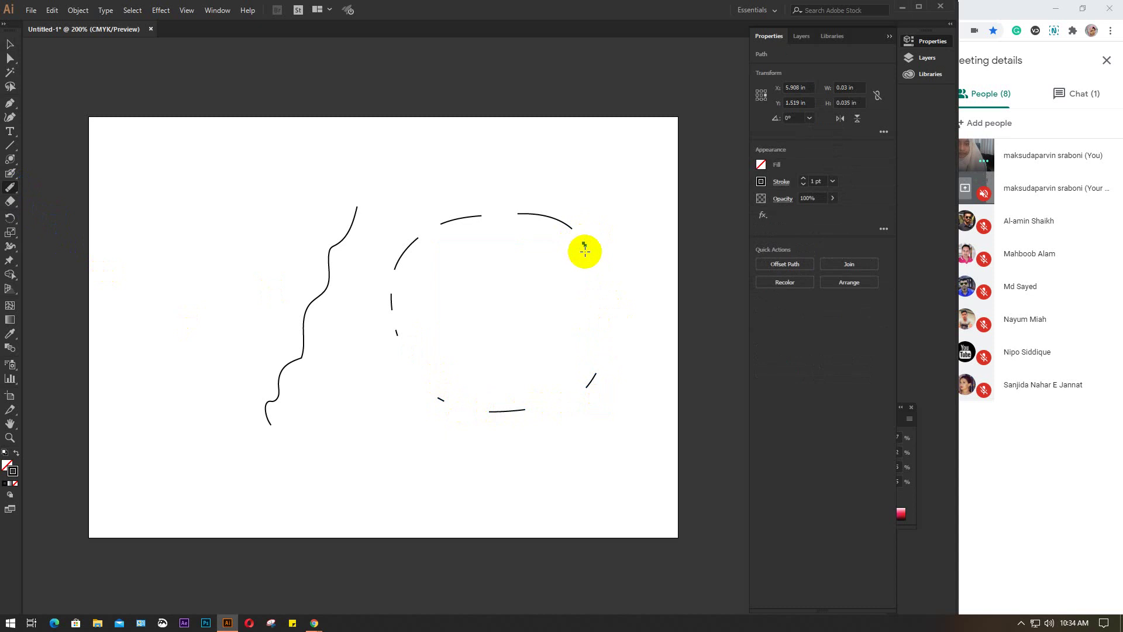
left_click_drag(585, 250, 585, 252)
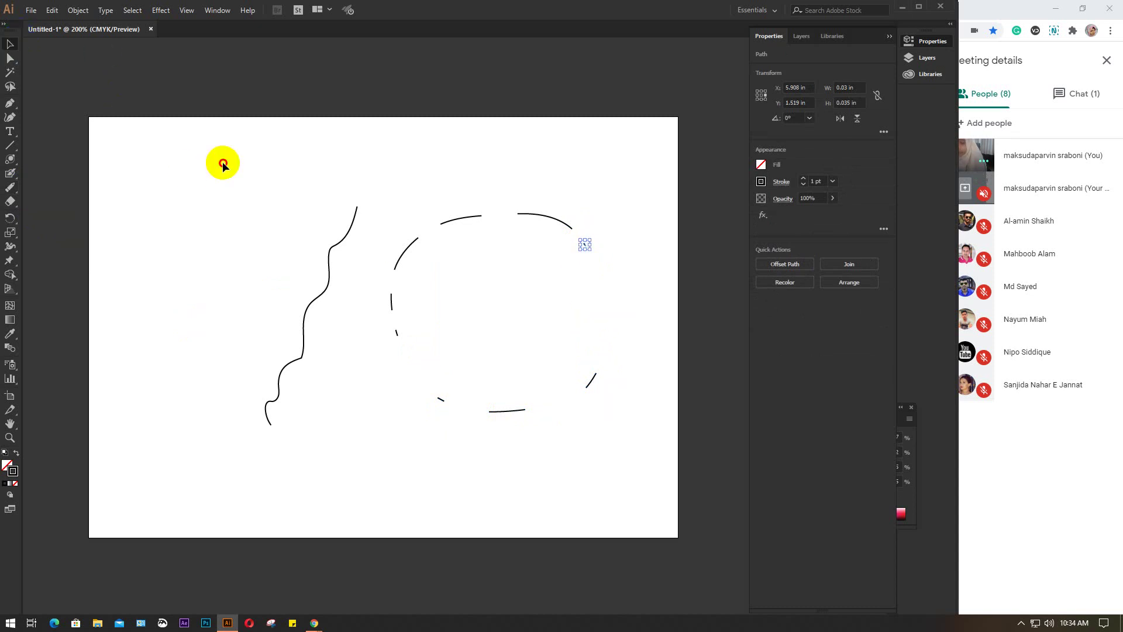
Select the wavy line and all remaining loop fragments and delete them
mouse_move(217, 160)
left_mouse_down()
mouse_move(574, 472)
mouse_move(625, 486)
left_mouse_up()
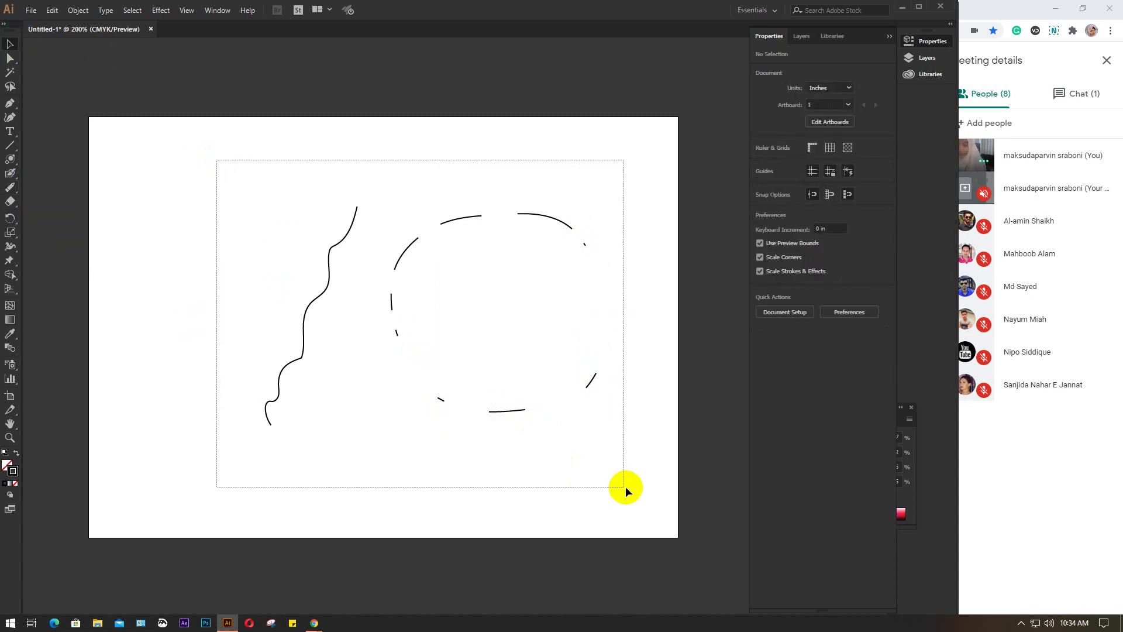
key("Delete")
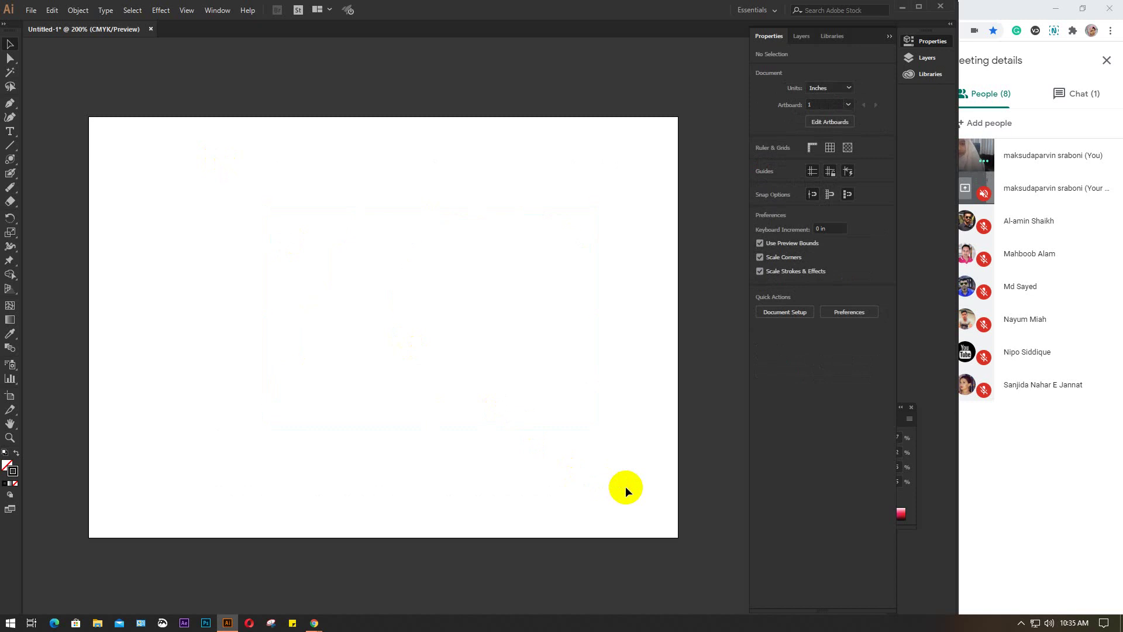
left_click(10, 187)
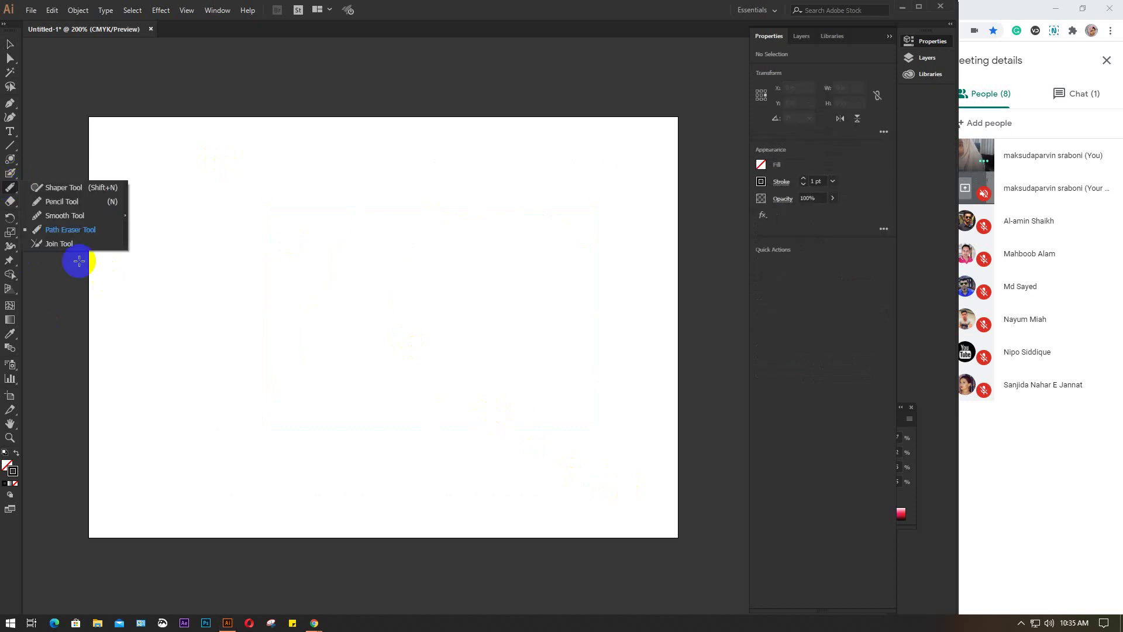
left_click(56, 243)
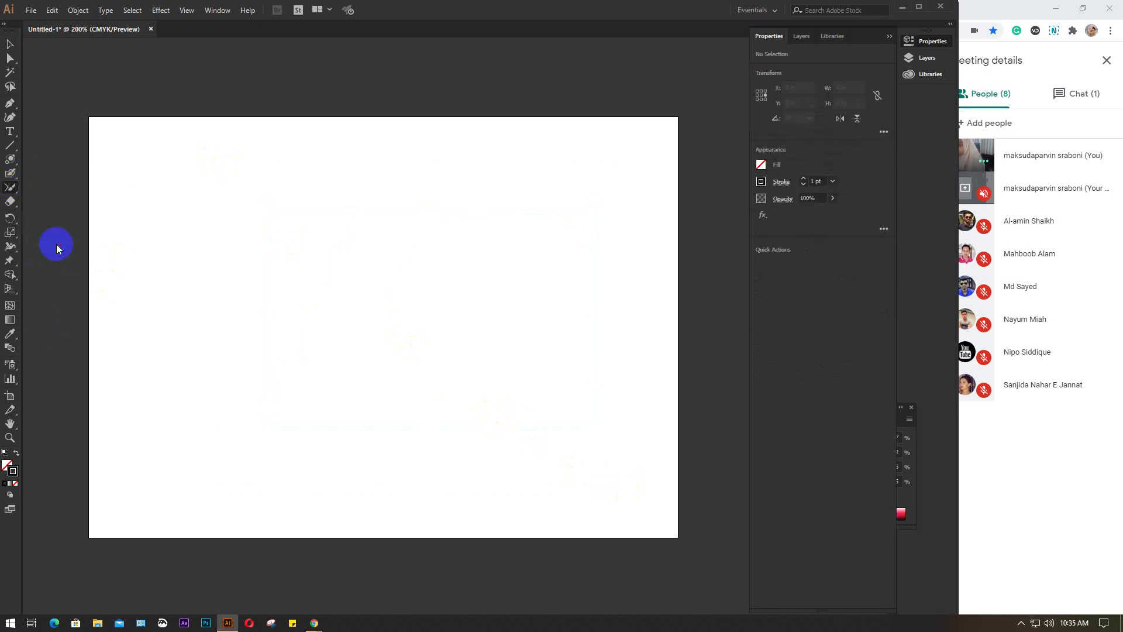
mouse_move(141, 243)
left_mouse_down()
mouse_move(179, 298)
mouse_move(265, 284)
mouse_move(259, 251)
mouse_move(225, 228)
mouse_move(144, 245)
mouse_move(343, 323)
mouse_move(369, 349)
left_mouse_up()
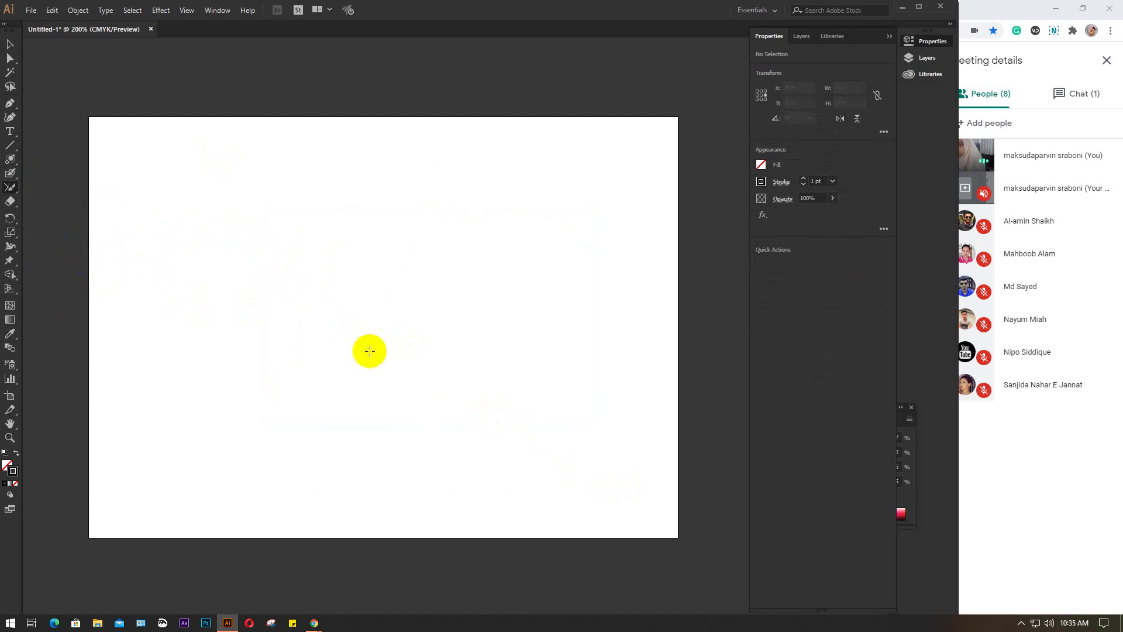
Draw an open, descending freehand curve about 3.7 × 2.3 in across the empty artboard with the Pencil tool
left_click(10, 187)
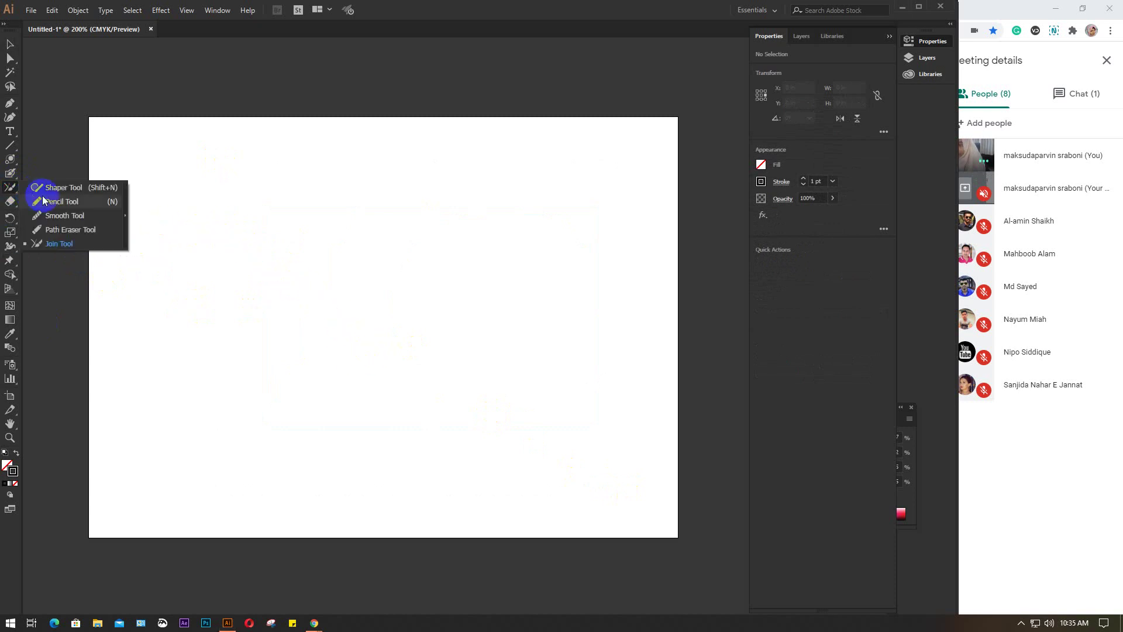
left_click(61, 201)
mouse_move(203, 208)
left_mouse_down()
mouse_move(471, 299)
mouse_move(494, 374)
mouse_move(483, 404)
left_mouse_up()
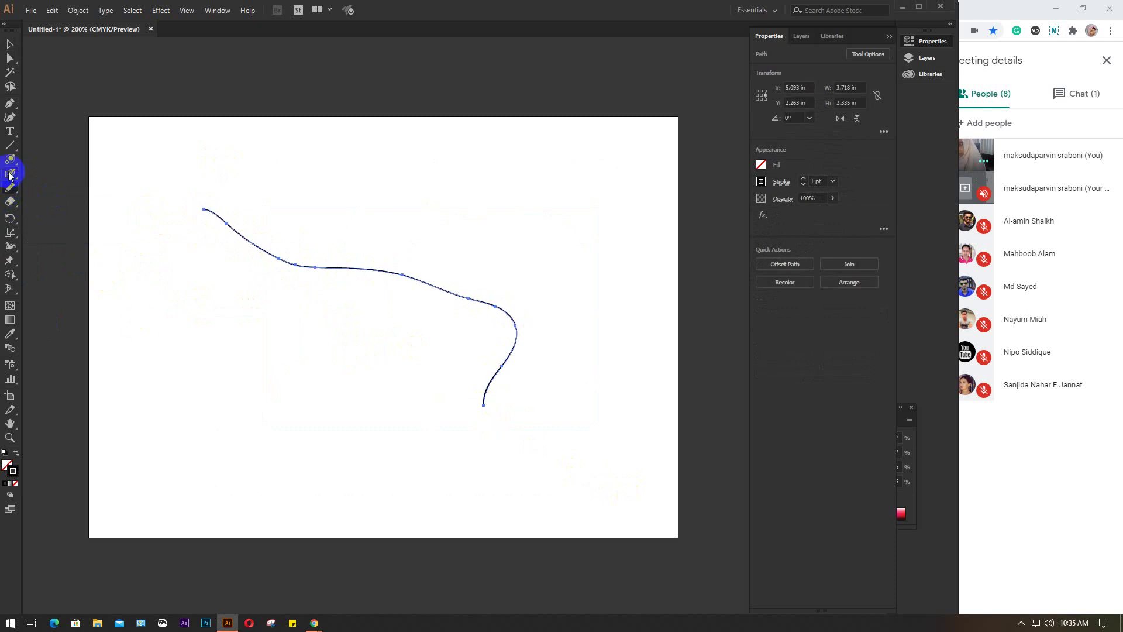
Try to connect the two far-apart ends of the long curve with the Join tool
left_click(10, 188)
left_click(65, 243)
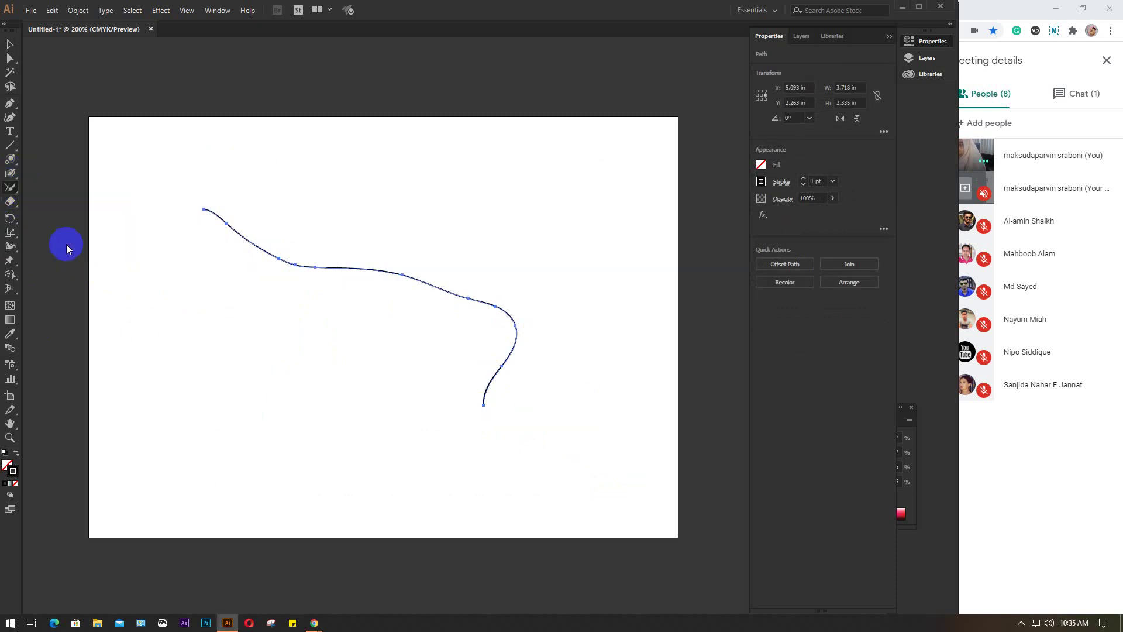
mouse_move(203, 209)
left_mouse_down()
mouse_move(215, 238)
mouse_move(334, 342)
mouse_move(485, 405)
mouse_move(481, 383)
mouse_move(507, 321)
mouse_move(271, 251)
mouse_move(202, 209)
left_mouse_up()
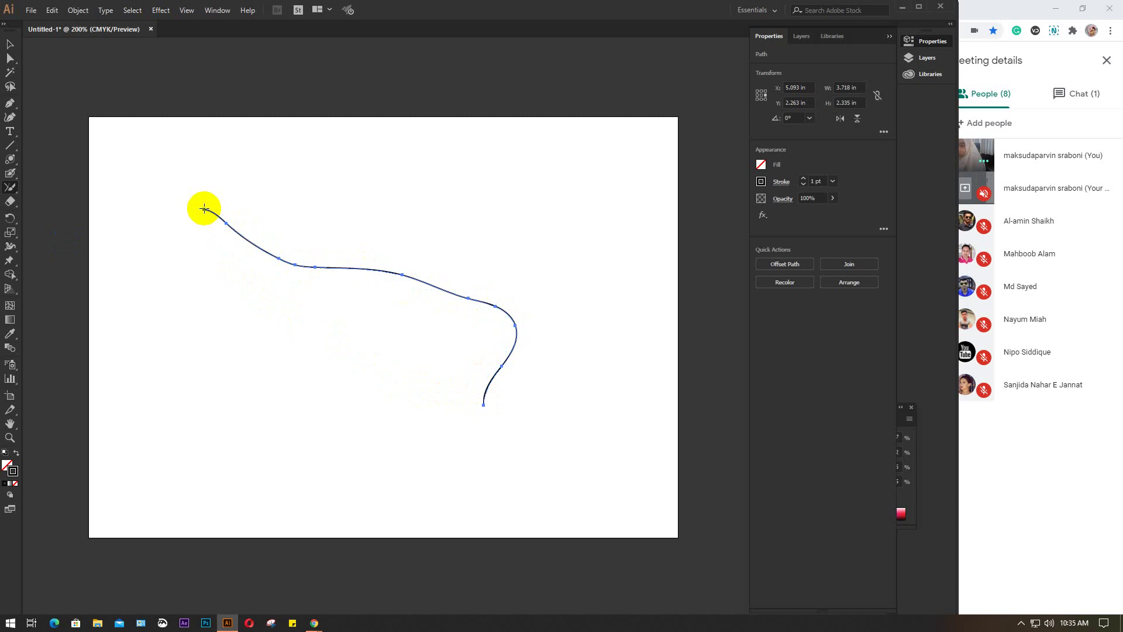
mouse_move(203, 209)
left_mouse_down()
mouse_move(264, 271)
mouse_move(484, 405)
mouse_move(464, 427)
mouse_move(261, 357)
mouse_move(202, 208)
mouse_move(483, 403)
left_mouse_up()
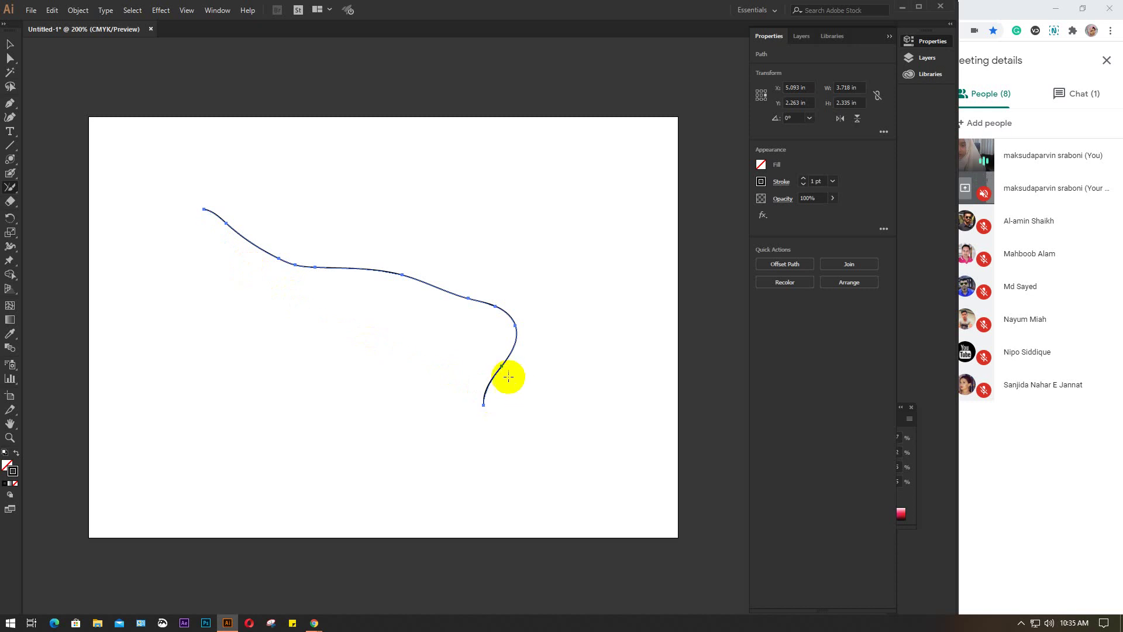
mouse_move(501, 366)
left_mouse_down()
mouse_move(429, 354)
mouse_move(264, 293)
mouse_move(270, 255)
mouse_move(258, 308)
mouse_move(281, 258)
left_mouse_up()
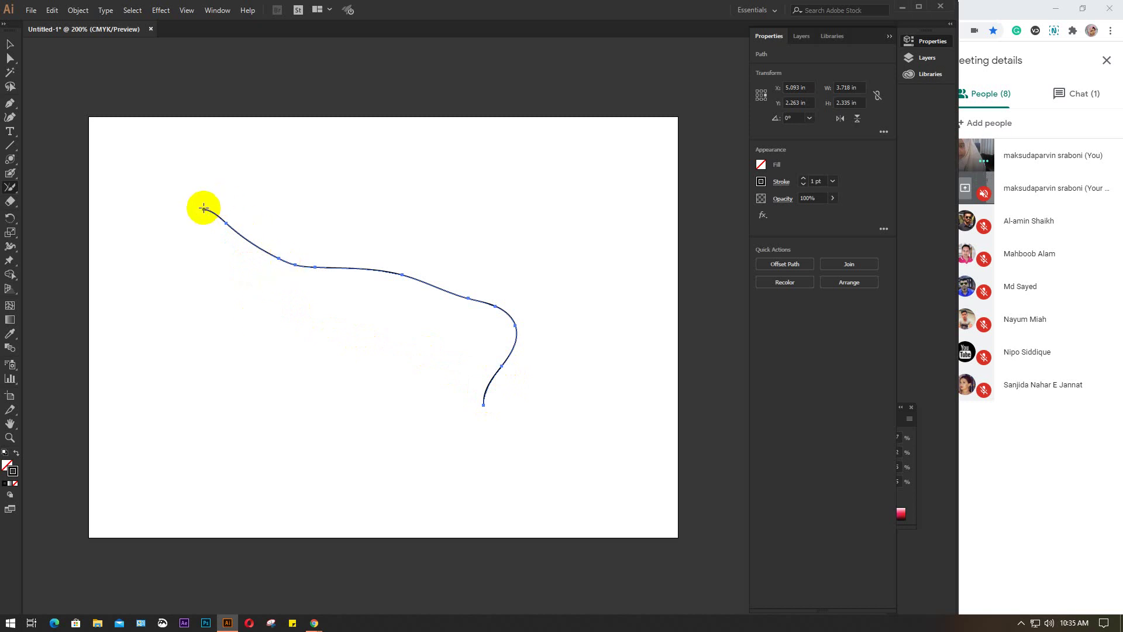
mouse_move(203, 209)
left_mouse_down()
mouse_move(328, 327)
mouse_move(484, 404)
left_mouse_up()
mouse_move(204, 208)
left_mouse_down()
mouse_move(288, 261)
mouse_move(371, 269)
mouse_move(511, 313)
mouse_move(509, 371)
mouse_move(488, 410)
left_mouse_up()
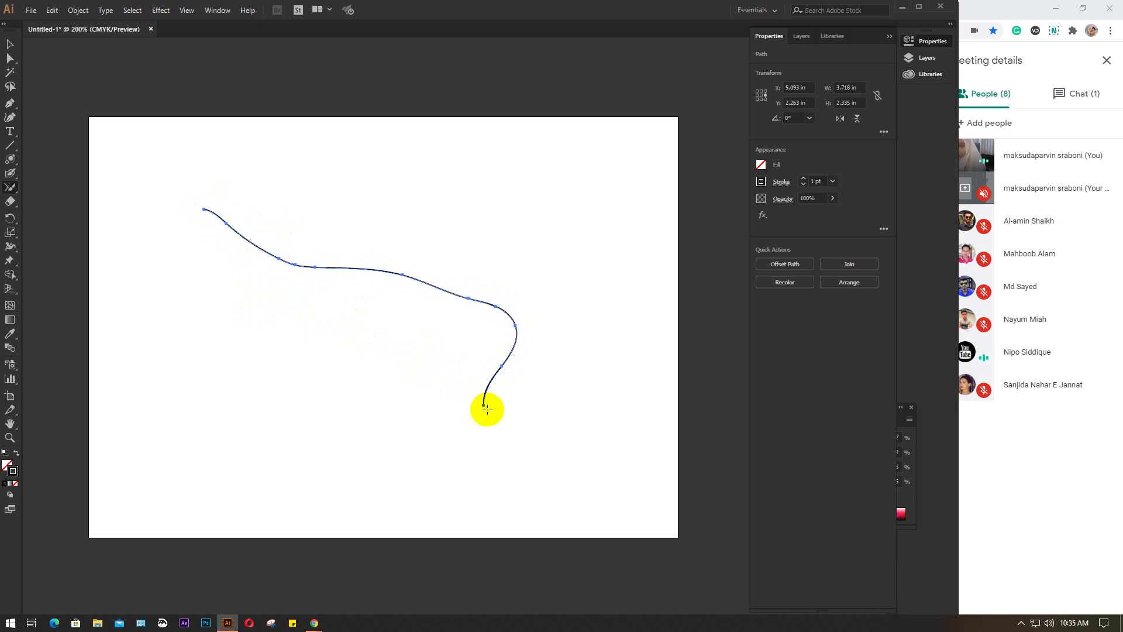
left_click(10, 189)
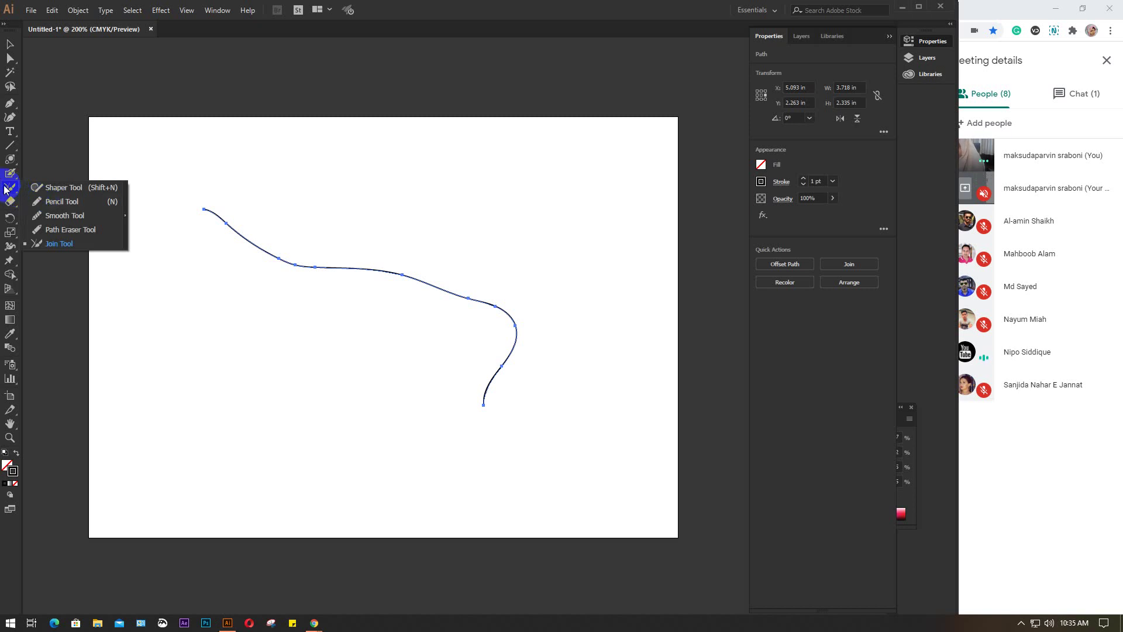
left_click(83, 243)
mouse_move(201, 331)
left_mouse_down()
mouse_move(343, 333)
mouse_move(268, 304)
mouse_move(321, 414)
left_mouse_up()
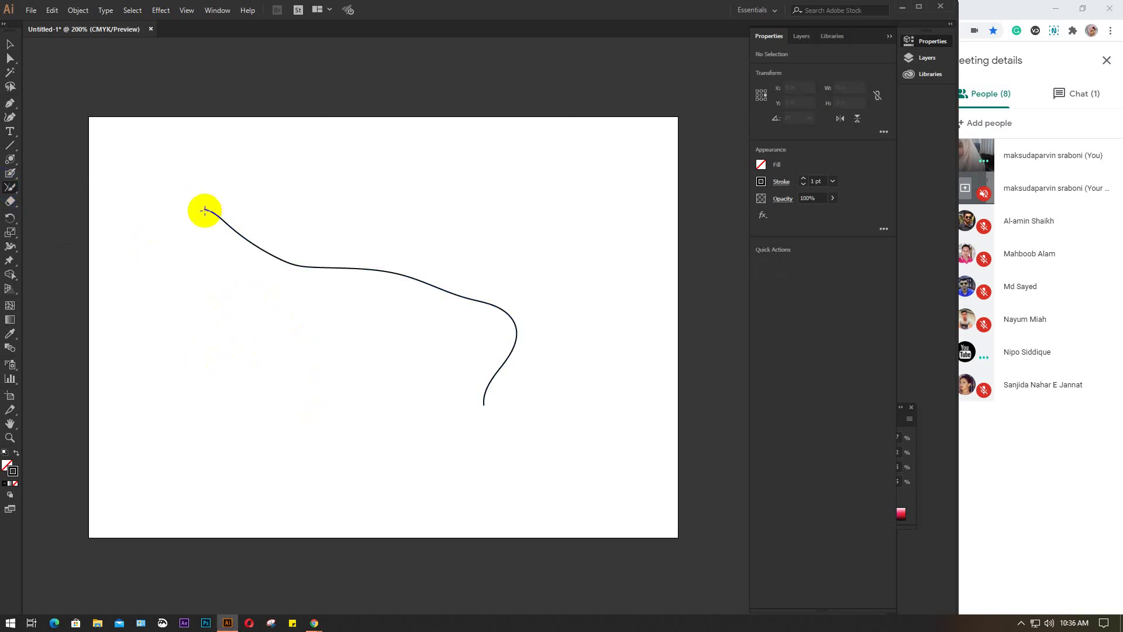
mouse_move(207, 210)
left_mouse_down()
mouse_move(231, 235)
mouse_move(230, 283)
left_mouse_up()
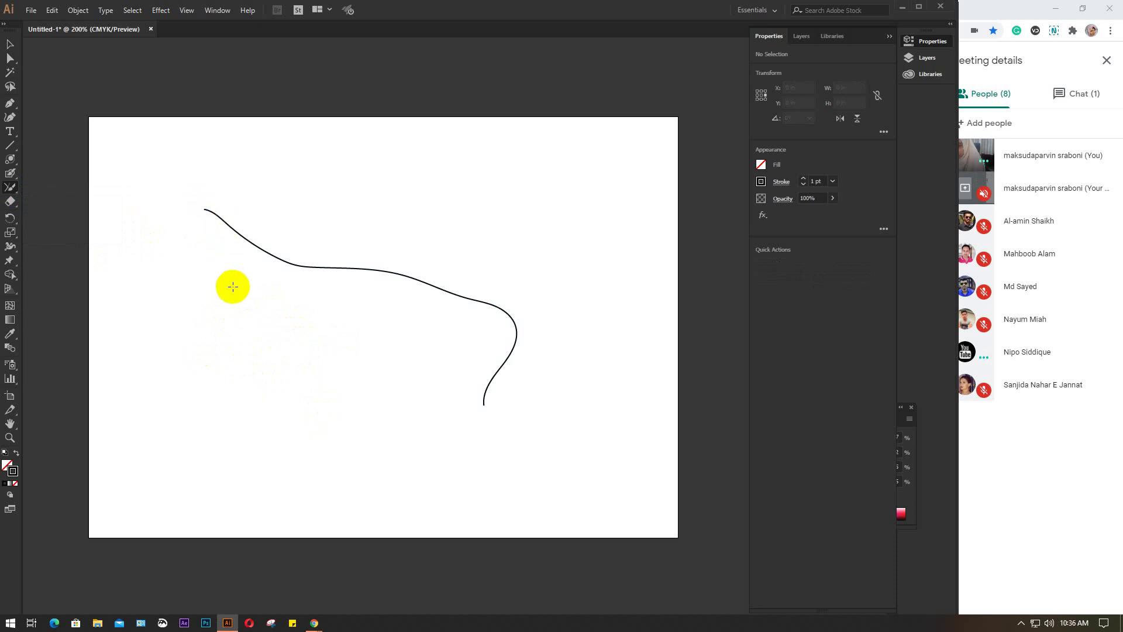
Draw a nearly closed D-shaped path about 1.1 × 0.9 in below the curve's upper end with the Pencil tool, and close its gap with the Join tool
left_click(10, 188)
left_click(68, 249)
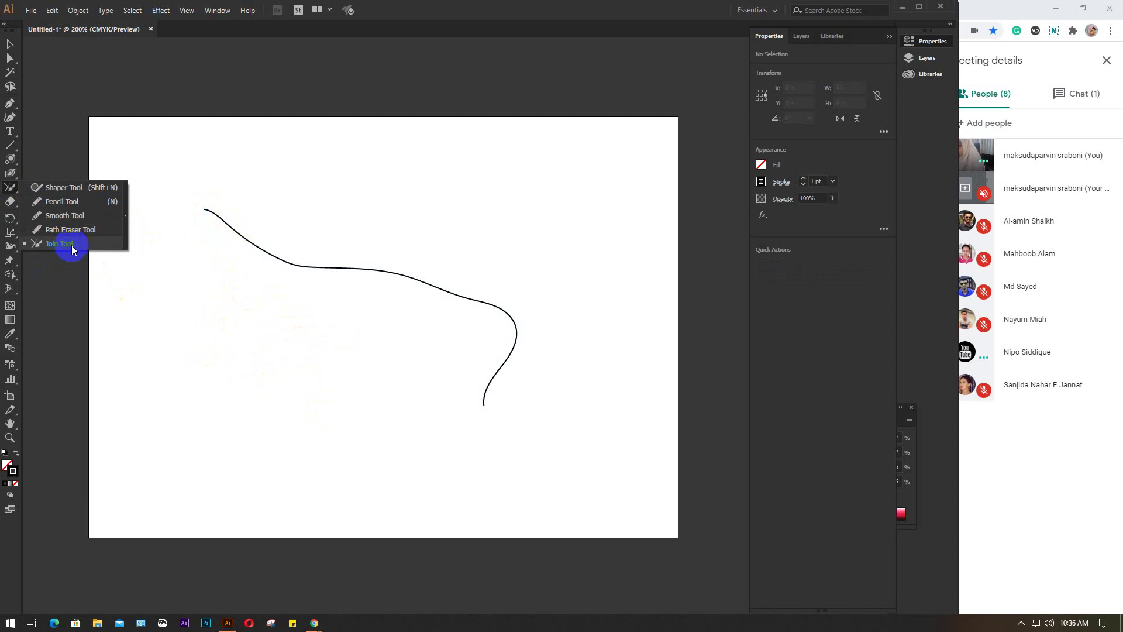
left_click(69, 201)
mouse_move(182, 389)
left_mouse_down()
mouse_move(181, 369)
mouse_move(260, 322)
mouse_move(243, 378)
mouse_move(190, 393)
left_mouse_up()
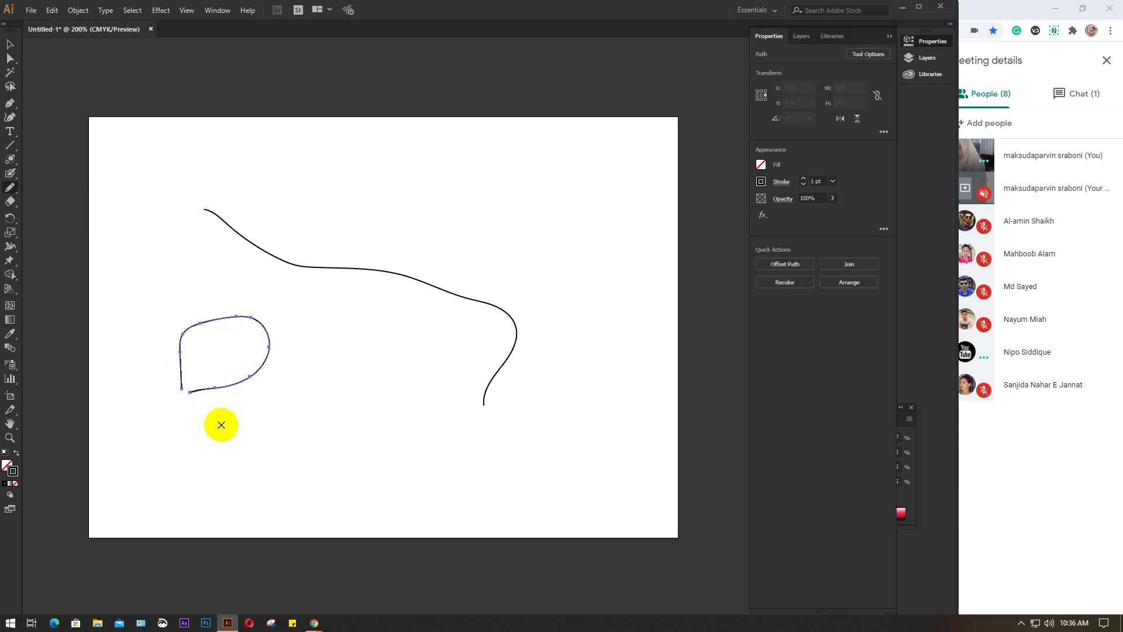
left_click(12, 187)
left_click(83, 245)
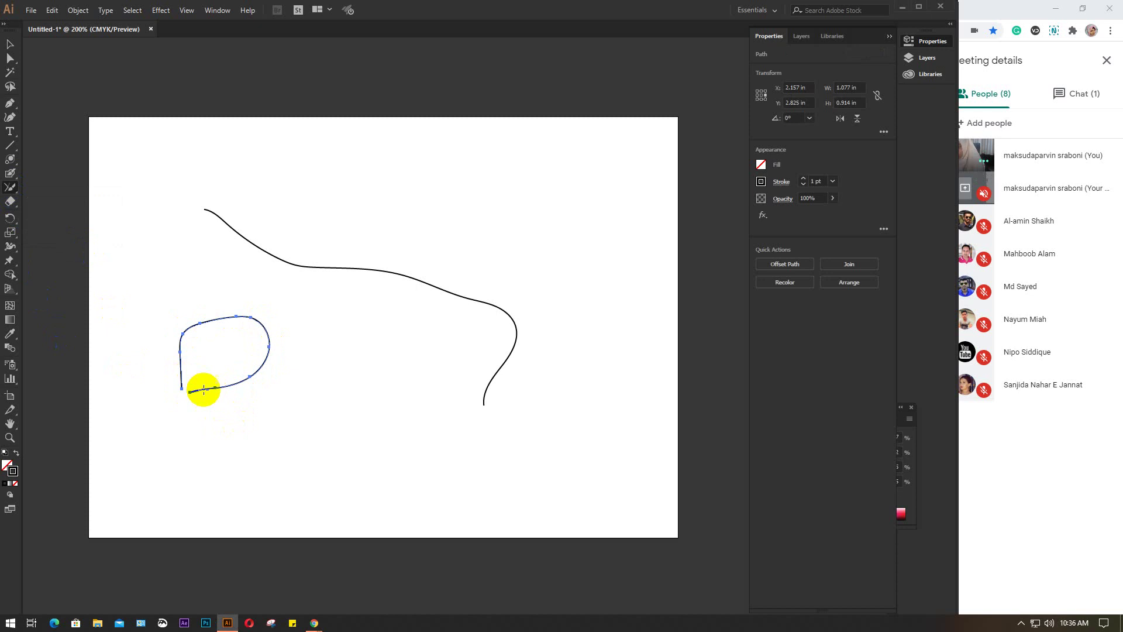
left_click_drag(200, 388, 184, 387)
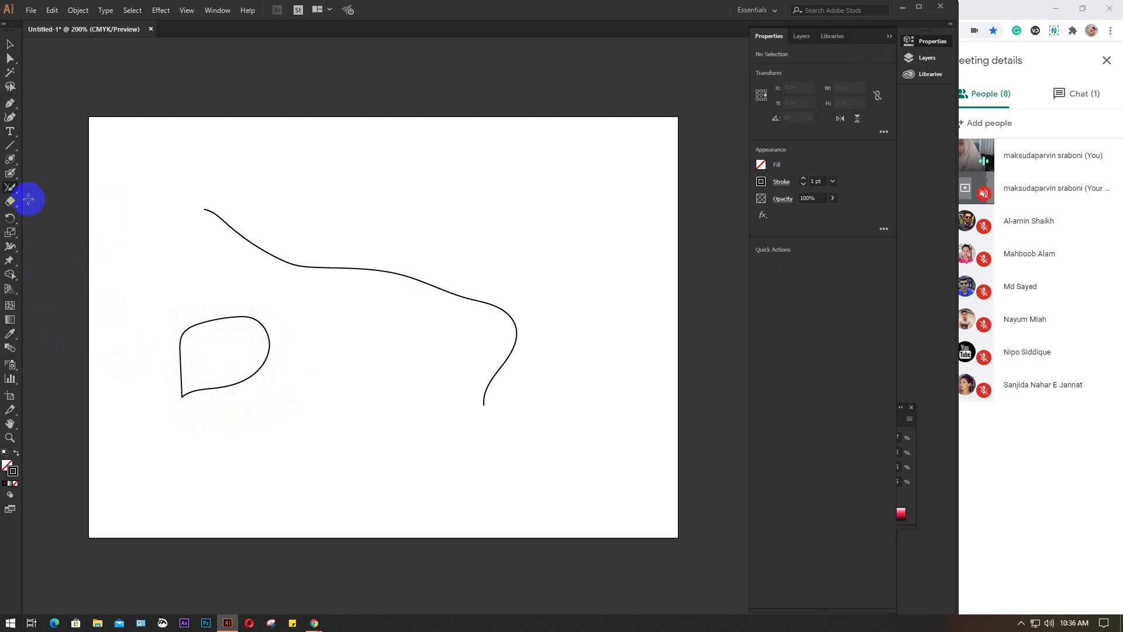
Draw a nearly closed upright oval about 1.0 × 1.5 in beside the D shape with the Pencil tool, and close its lower gap with the Join tool
left_click(11, 191)
mouse_move(14, 195)
left_mouse_down()
mouse_move(18, 186)
mouse_move(81, 201)
left_mouse_up()
mouse_move(378, 461)
left_mouse_down()
mouse_move(353, 454)
mouse_move(327, 419)
mouse_move(325, 357)
mouse_move(367, 337)
mouse_move(405, 384)
mouse_move(386, 465)
left_mouse_up()
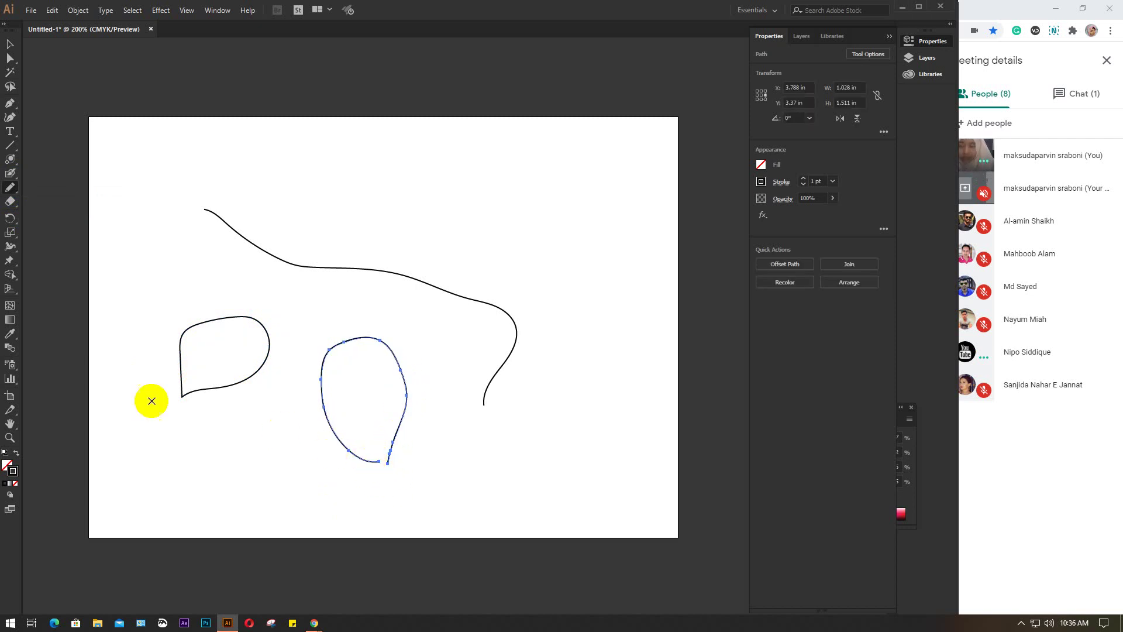
left_click(8, 190)
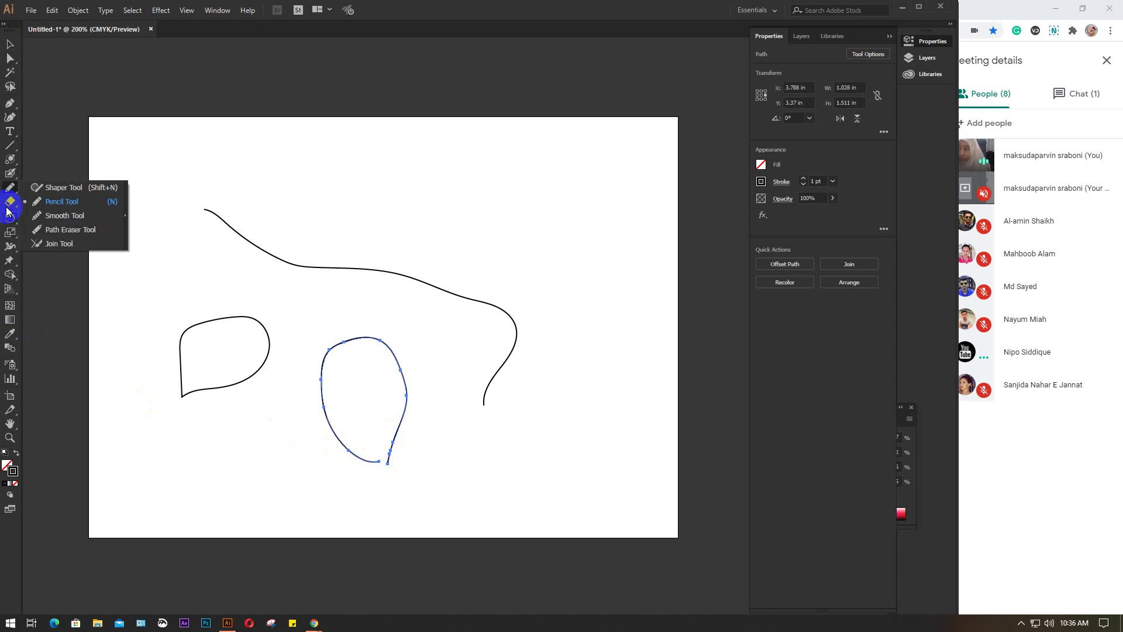
left_click(40, 241)
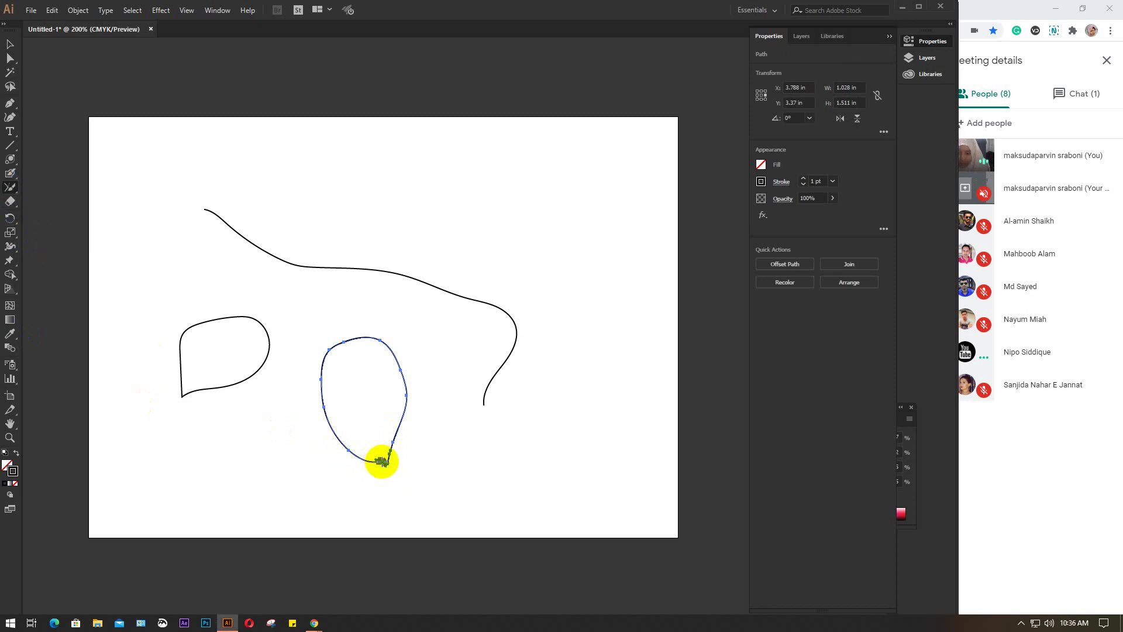
left_click_drag(382, 461, 394, 475)
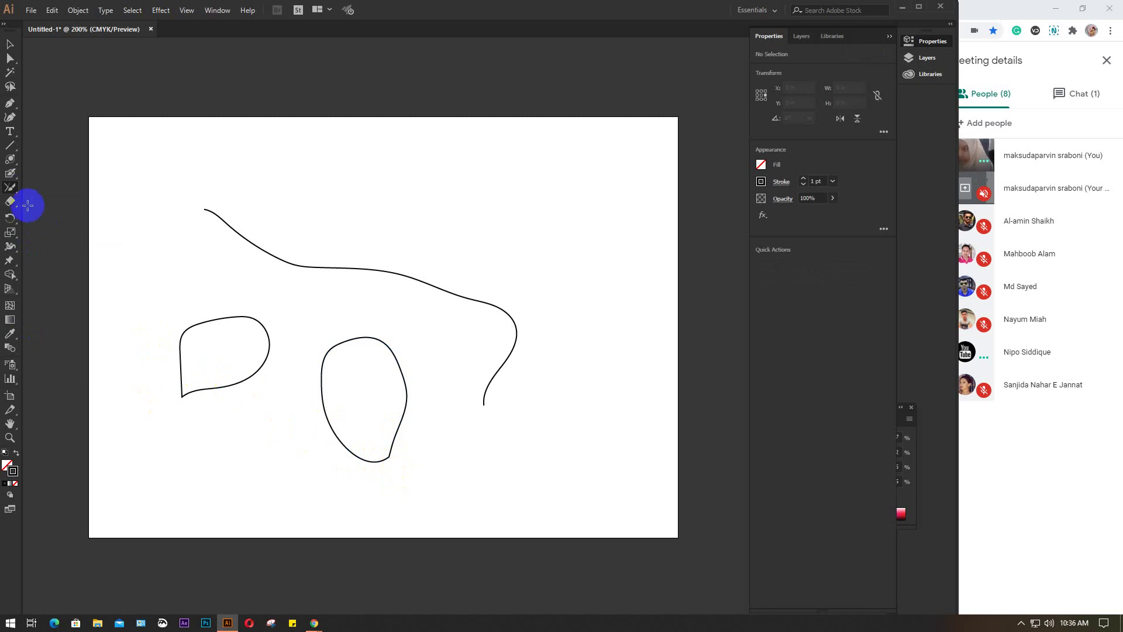
Draw a narrow U-shaped path about 0.6 × 1.6 in near the artboard's left edge with the Pencil tool, and close its open top with the Join tool
left_click(13, 194)
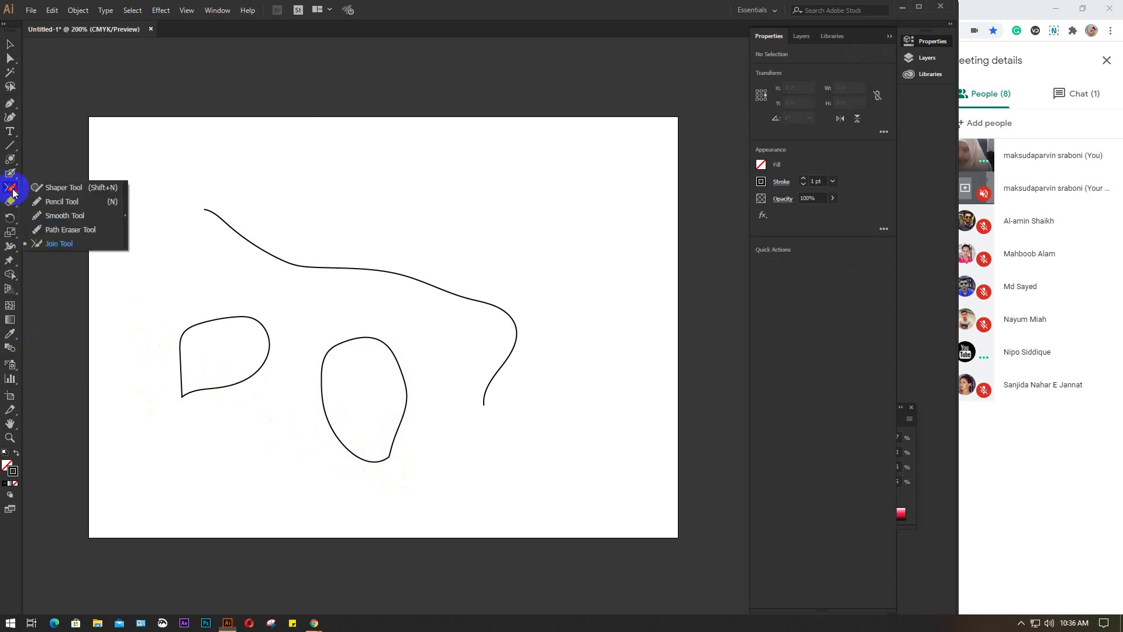
left_click(49, 202)
mouse_move(139, 187)
left_mouse_down()
mouse_move(120, 228)
mouse_move(124, 321)
mouse_move(143, 297)
mouse_move(164, 218)
left_mouse_up()
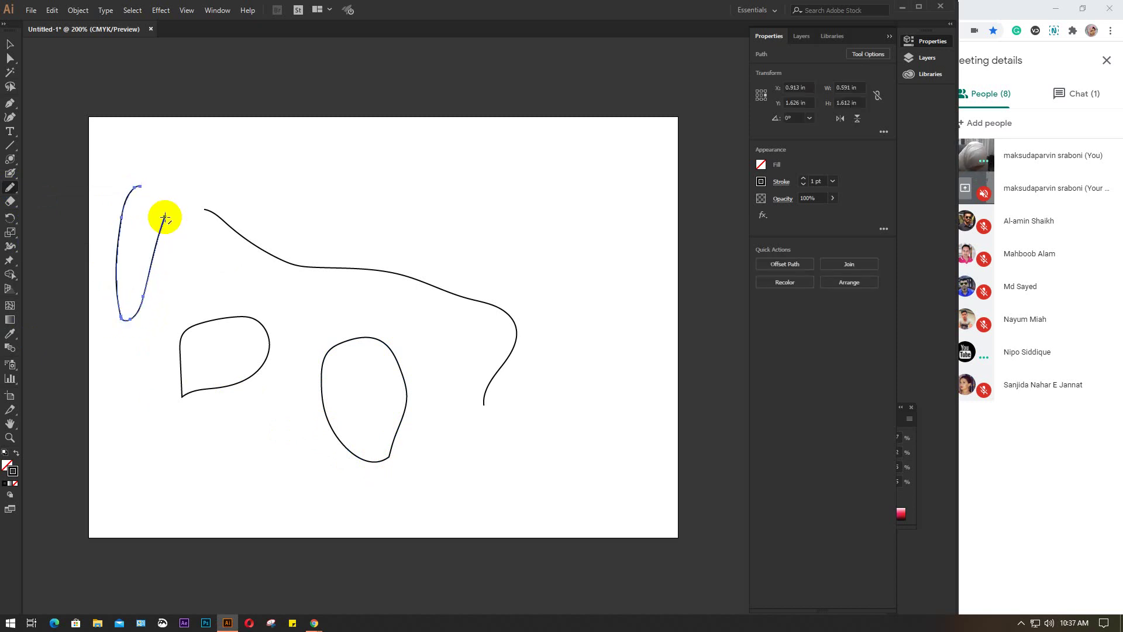
left_click(10, 187)
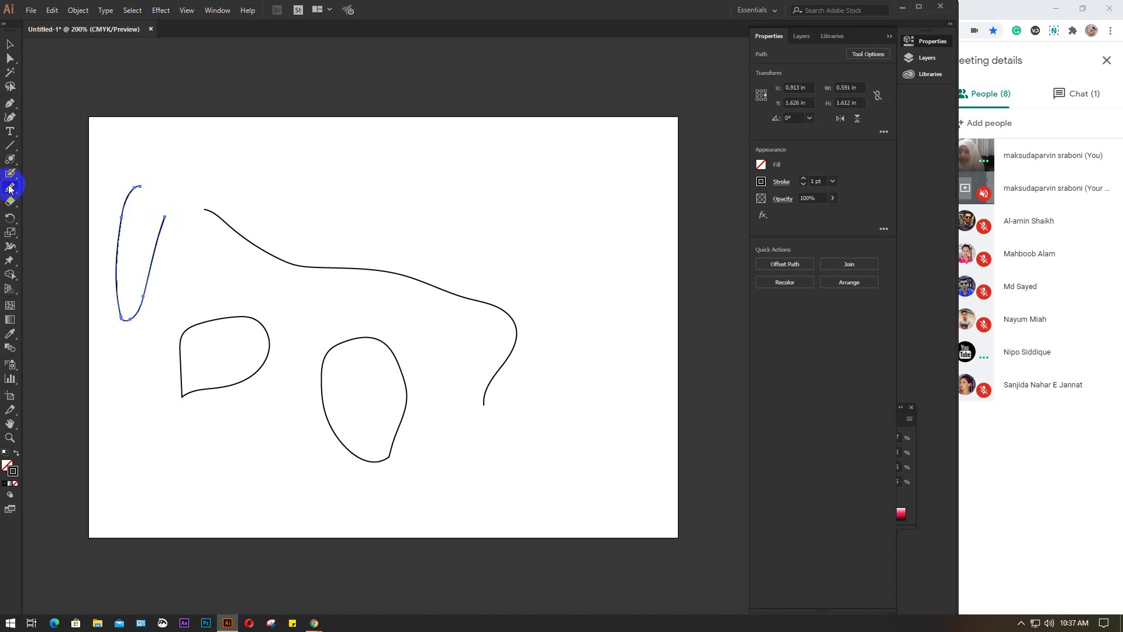
left_click(60, 243)
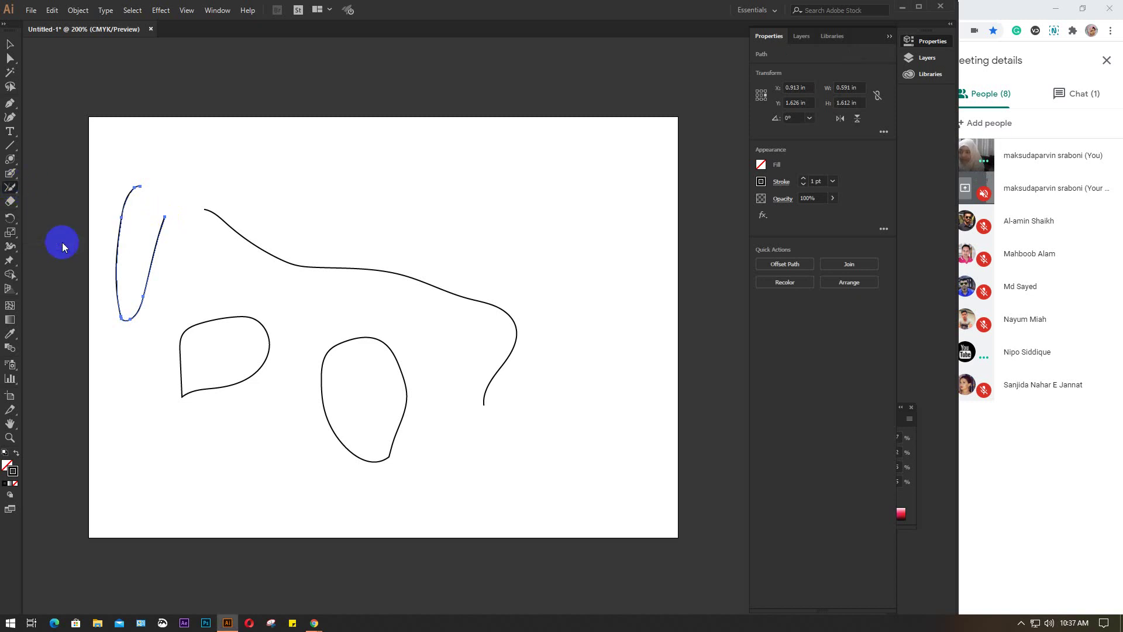
mouse_move(144, 185)
left_mouse_down()
mouse_move(131, 183)
mouse_move(126, 206)
mouse_move(148, 223)
mouse_move(166, 217)
mouse_move(151, 183)
mouse_move(138, 186)
left_mouse_up()
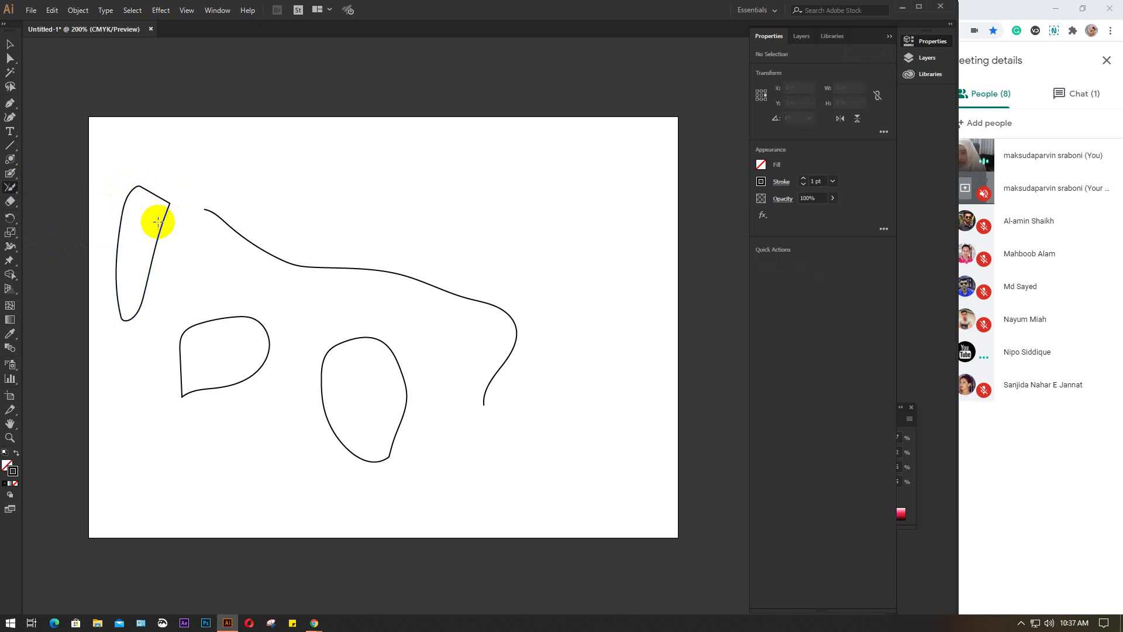
mouse_move(201, 207)
left_mouse_down()
mouse_move(184, 251)
mouse_move(196, 306)
left_mouse_up()
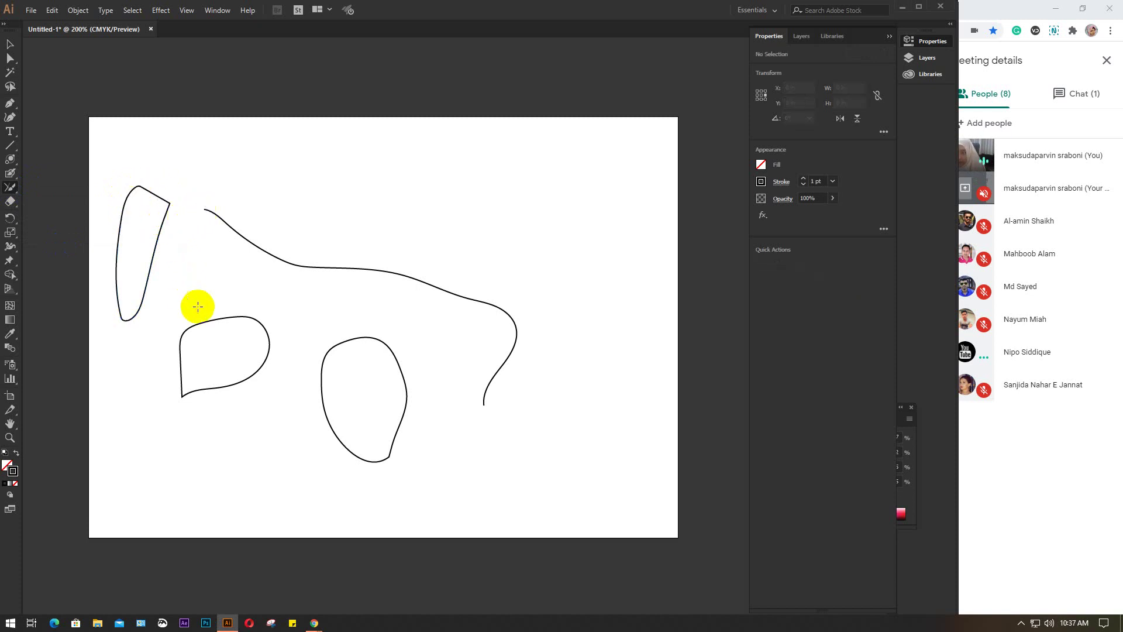
Move the long curve toward the artboard's upper right, then try to connect its two far-apart ends with the Join tool
key("v")
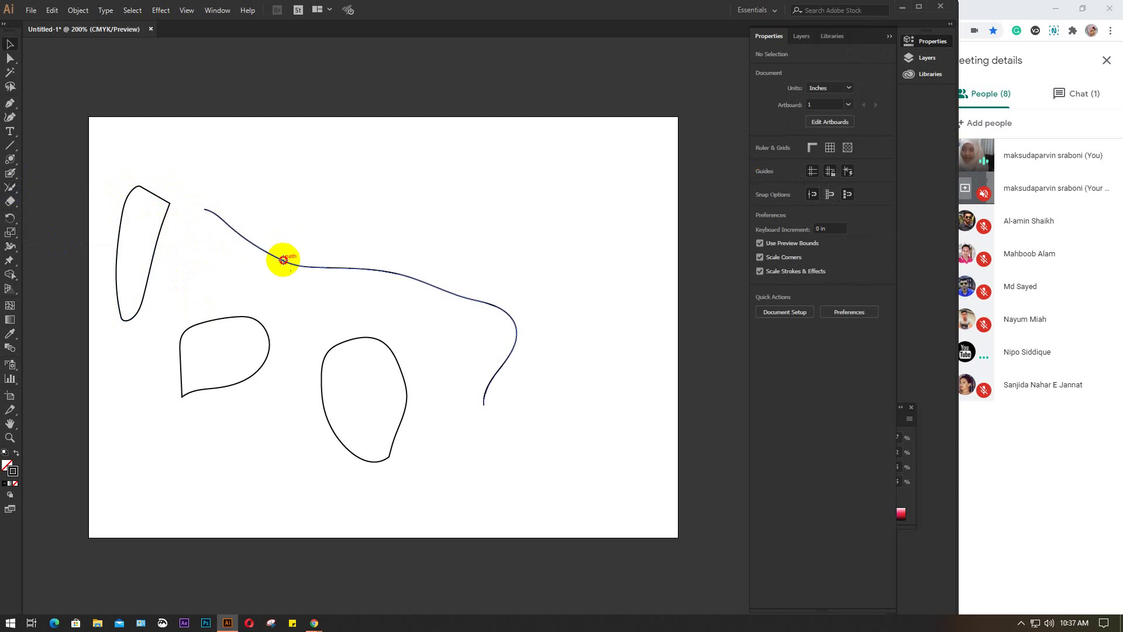
left_click_drag(282, 258, 378, 214)
left_click(9, 190)
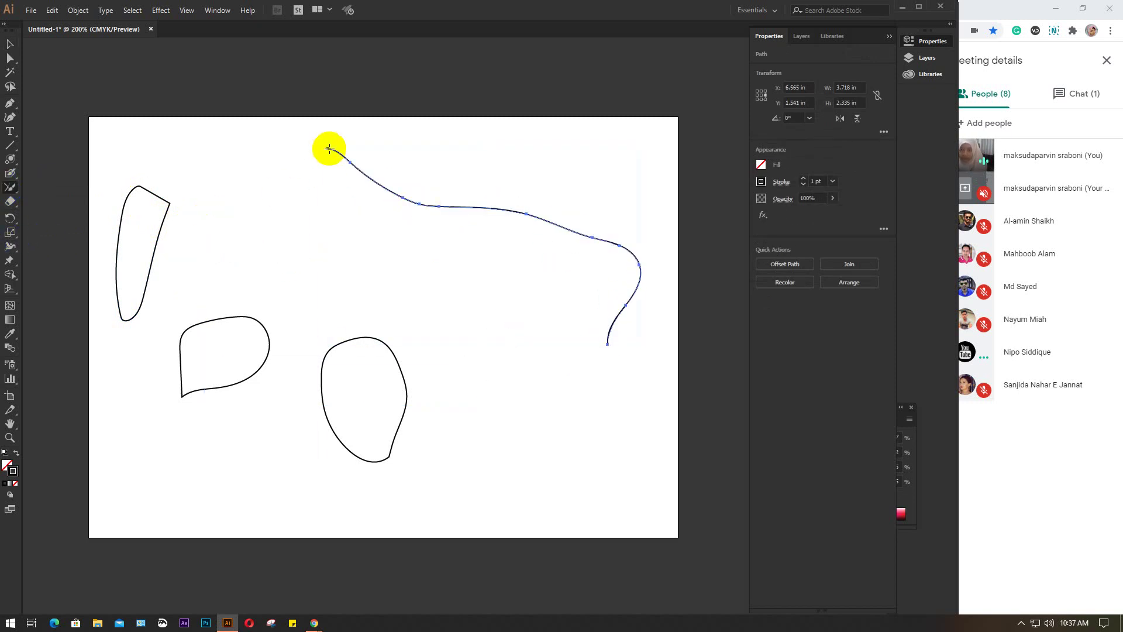
mouse_move(327, 148)
left_mouse_down()
mouse_move(297, 222)
mouse_move(331, 280)
mouse_move(411, 344)
mouse_move(479, 375)
mouse_move(560, 380)
mouse_move(603, 356)
mouse_move(607, 335)
mouse_move(382, 161)
mouse_move(326, 146)
mouse_move(311, 185)
mouse_move(518, 381)
mouse_move(605, 391)
mouse_move(605, 337)
mouse_move(498, 240)
mouse_move(422, 179)
mouse_move(319, 150)
left_mouse_up()
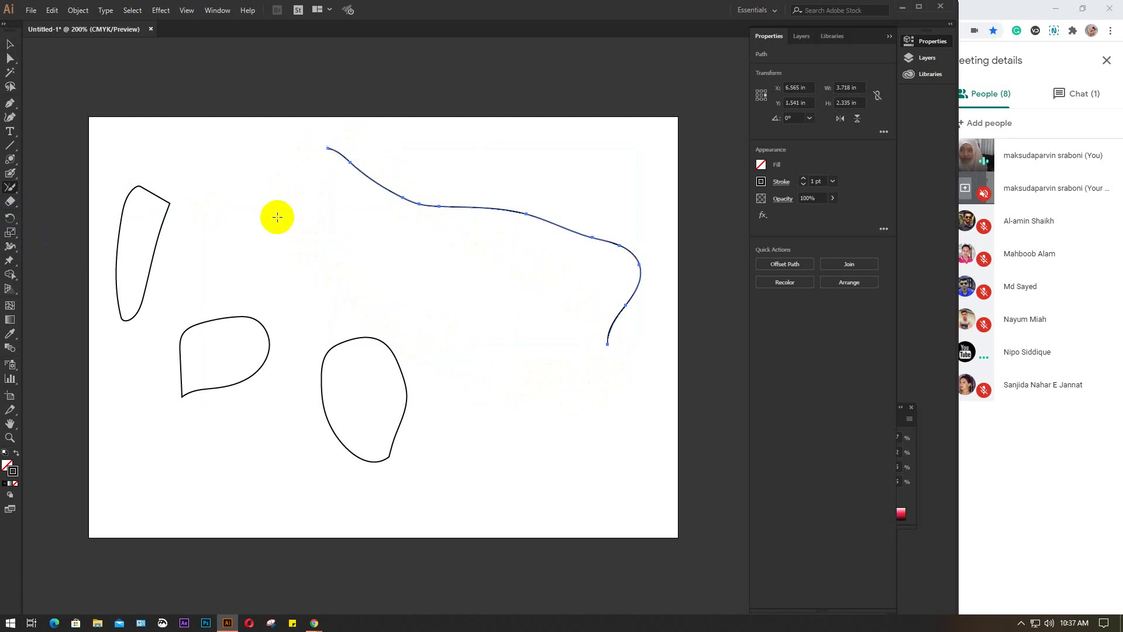
left_click(354, 258)
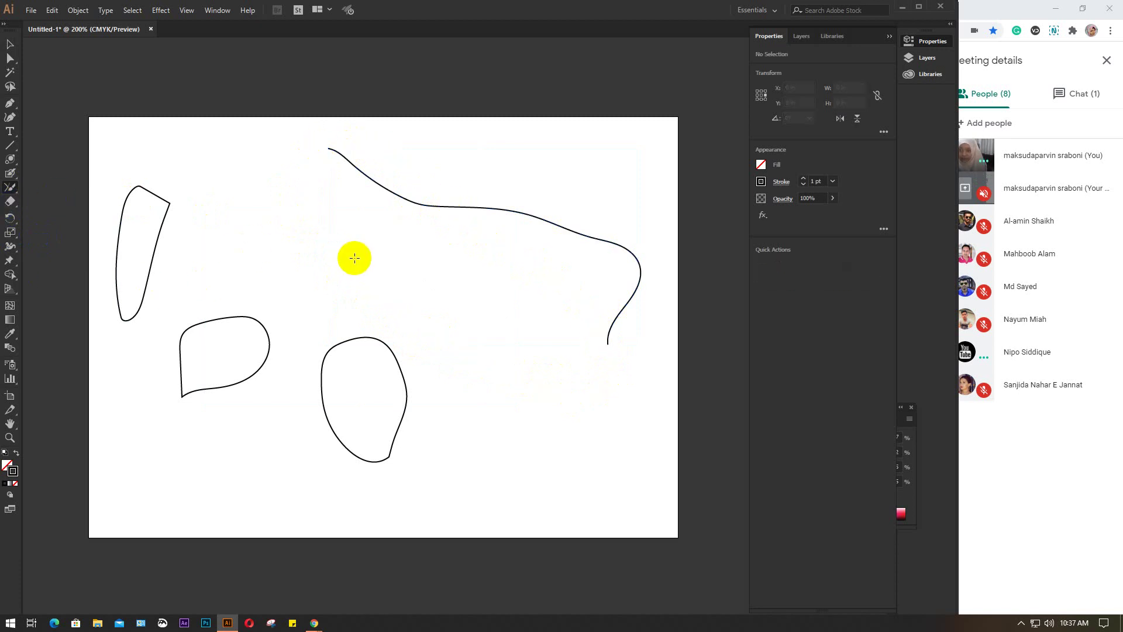
Draw a nearly closed rounded path about 1.8 × 1.5 in above the oval with the Pencil tool, and close its upper gap with the Join tool
right_click(11, 190)
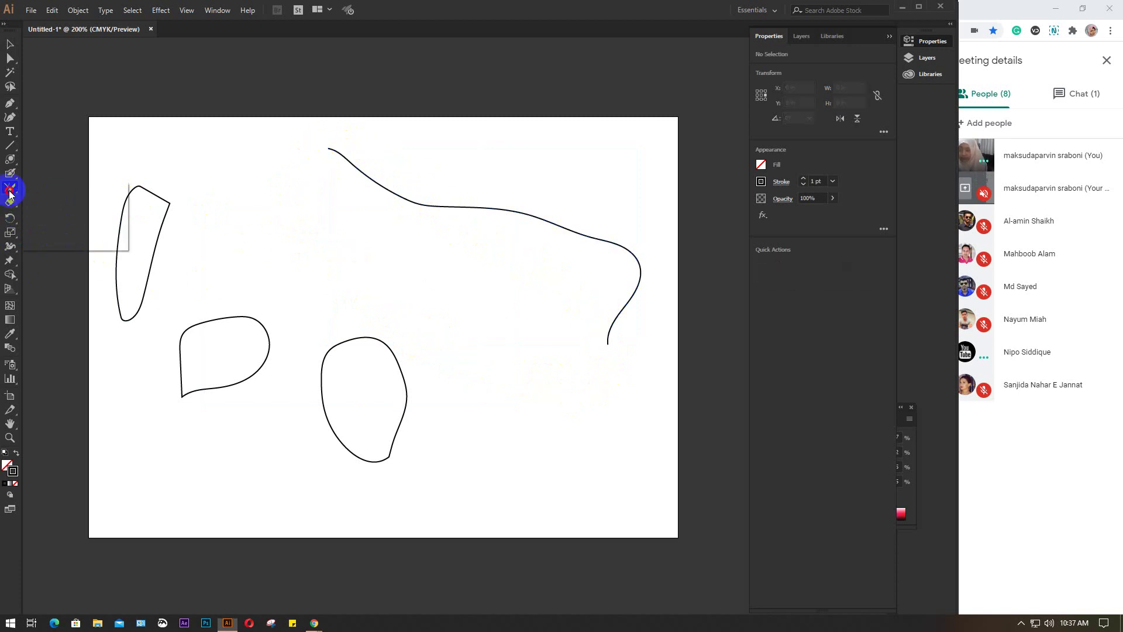
left_click(62, 202)
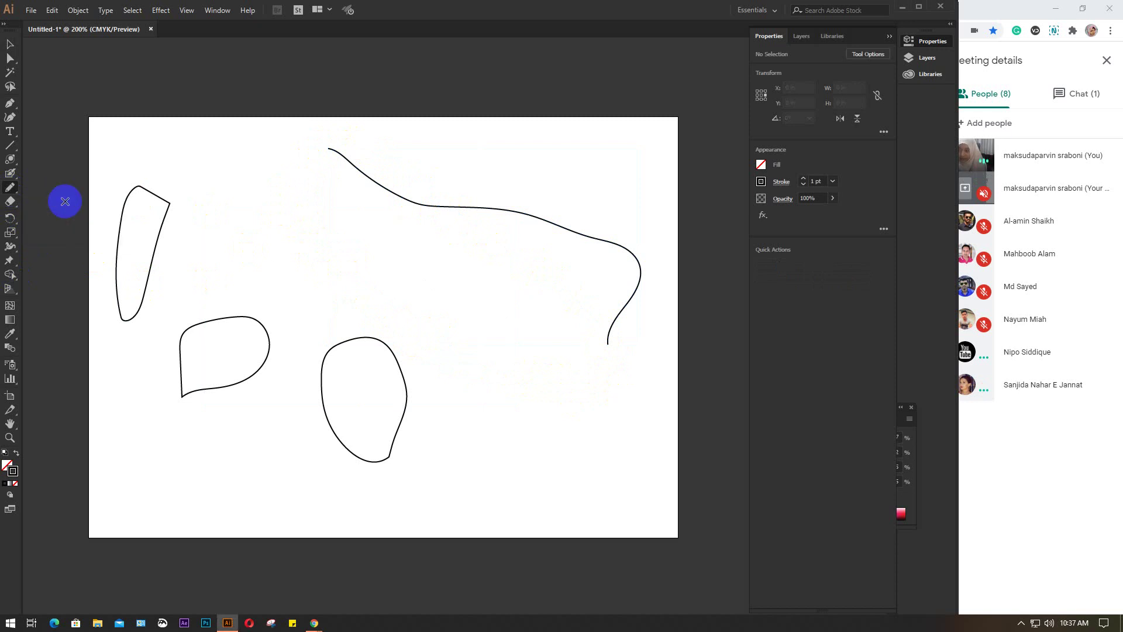
mouse_move(299, 233)
left_mouse_down()
mouse_move(294, 299)
mouse_move(429, 323)
mouse_move(436, 268)
mouse_move(362, 239)
left_mouse_up()
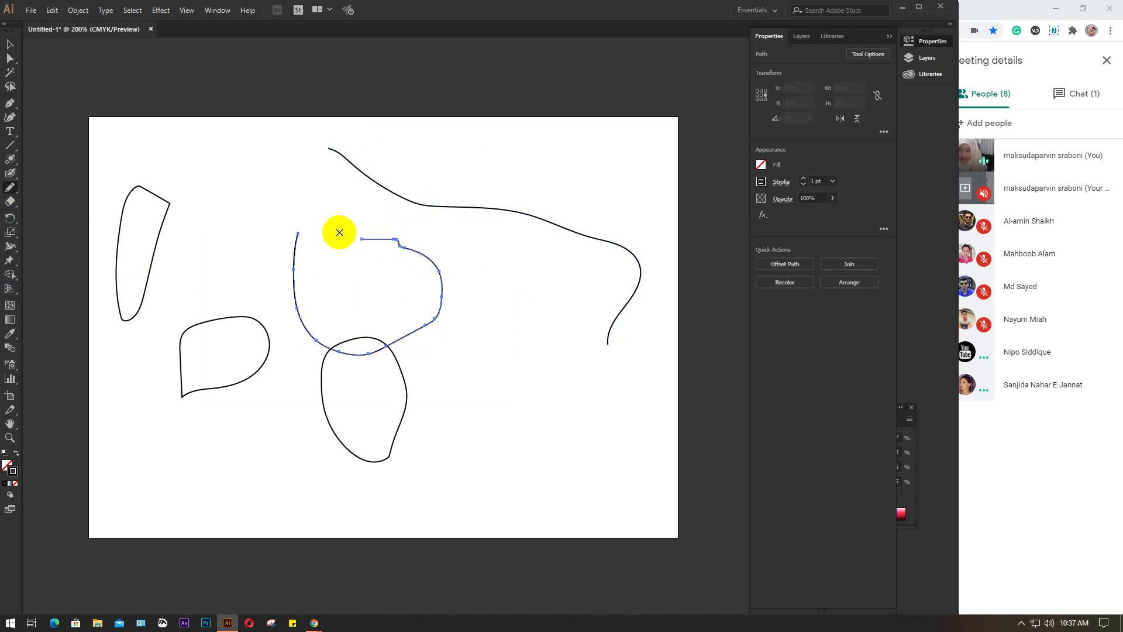
right_click(11, 189)
left_click(50, 243)
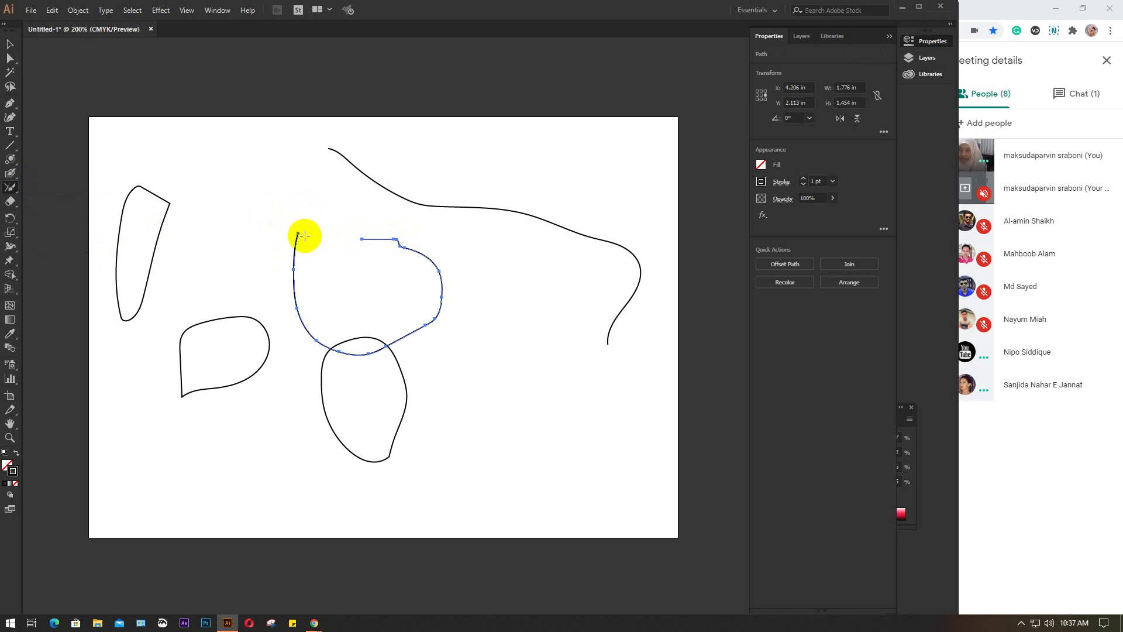
mouse_move(296, 232)
left_mouse_down()
mouse_move(342, 216)
mouse_move(361, 225)
mouse_move(364, 241)
mouse_move(346, 252)
mouse_move(297, 231)
left_mouse_up()
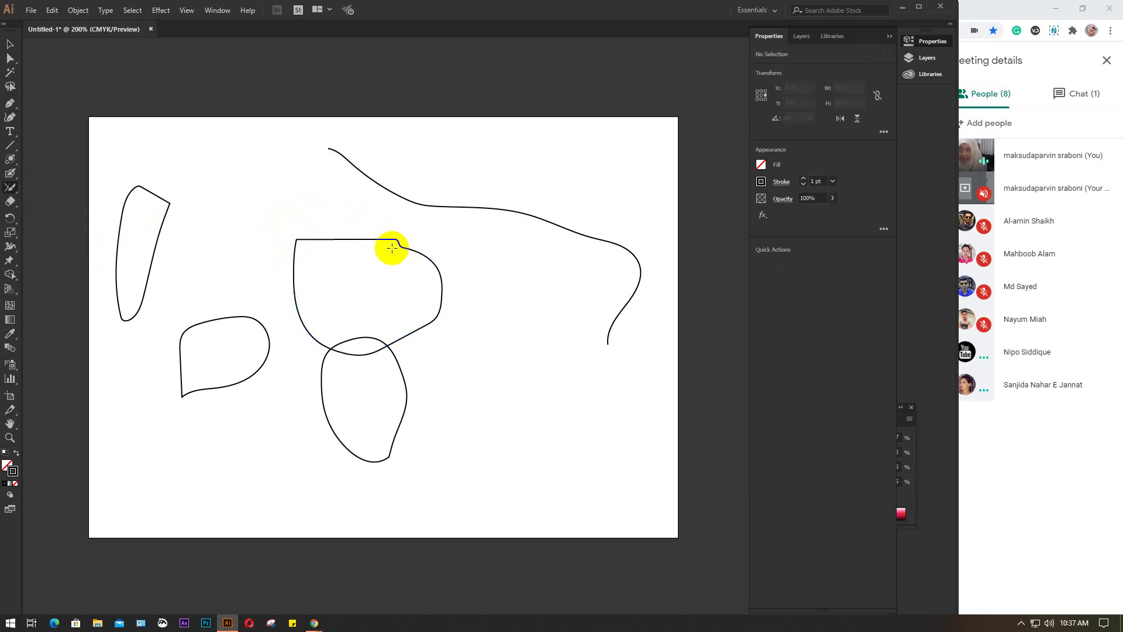
Select all the drawn paths on the artboard and delete them
left_click(12, 49)
left_click_drag(100, 123, 620, 514)
key("Delete")
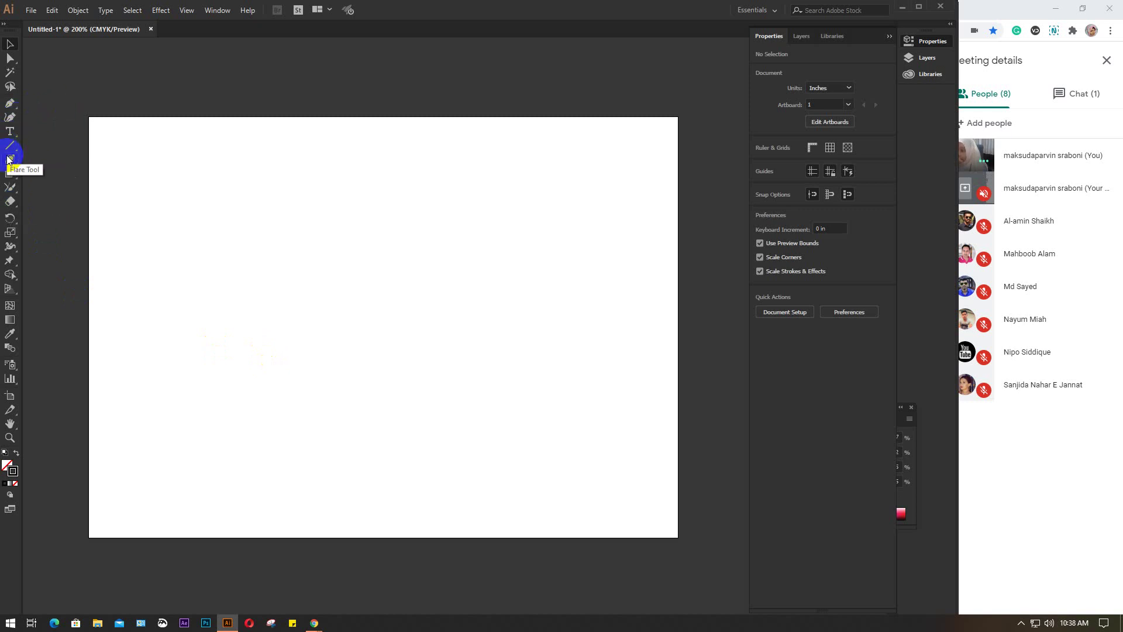
Draw a rectangle about 3.2 × 2.1 in on the empty artboard, with no stroke and a dark teal fill
left_click_drag(10, 159, 83, 157)
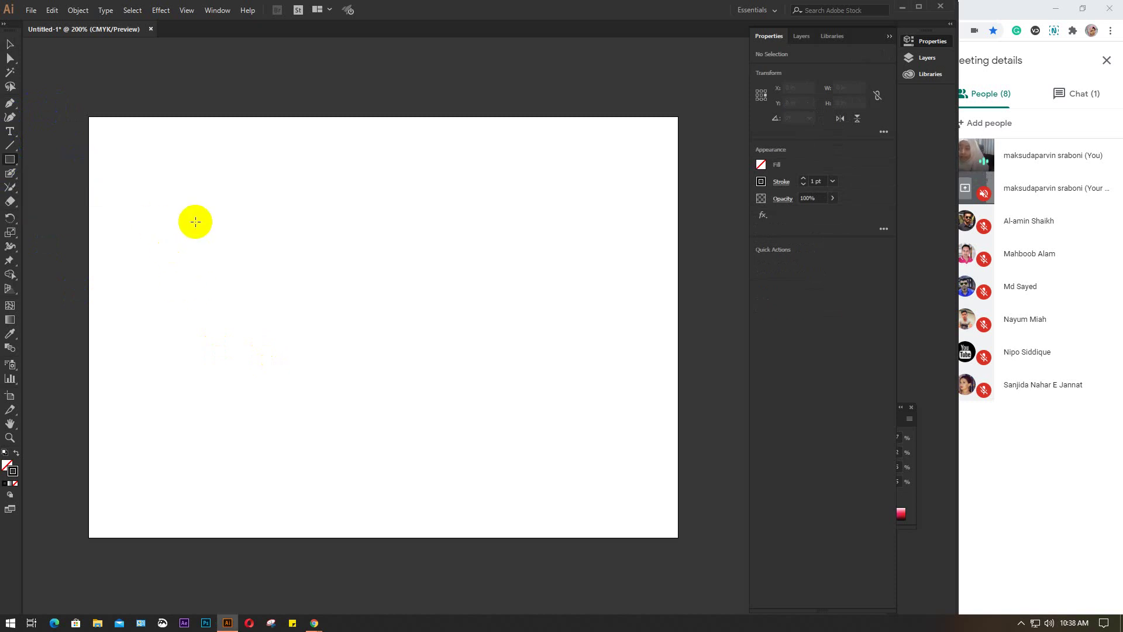
mouse_move(195, 221)
left_mouse_down()
mouse_move(359, 359)
mouse_move(463, 397)
left_mouse_up()
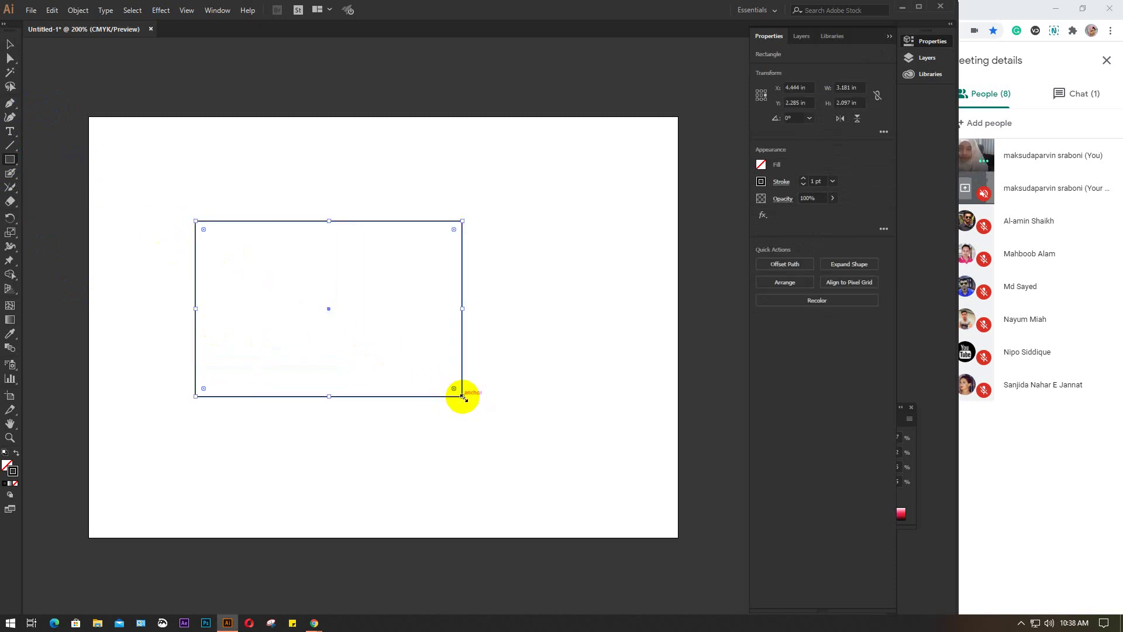
left_click(15, 483)
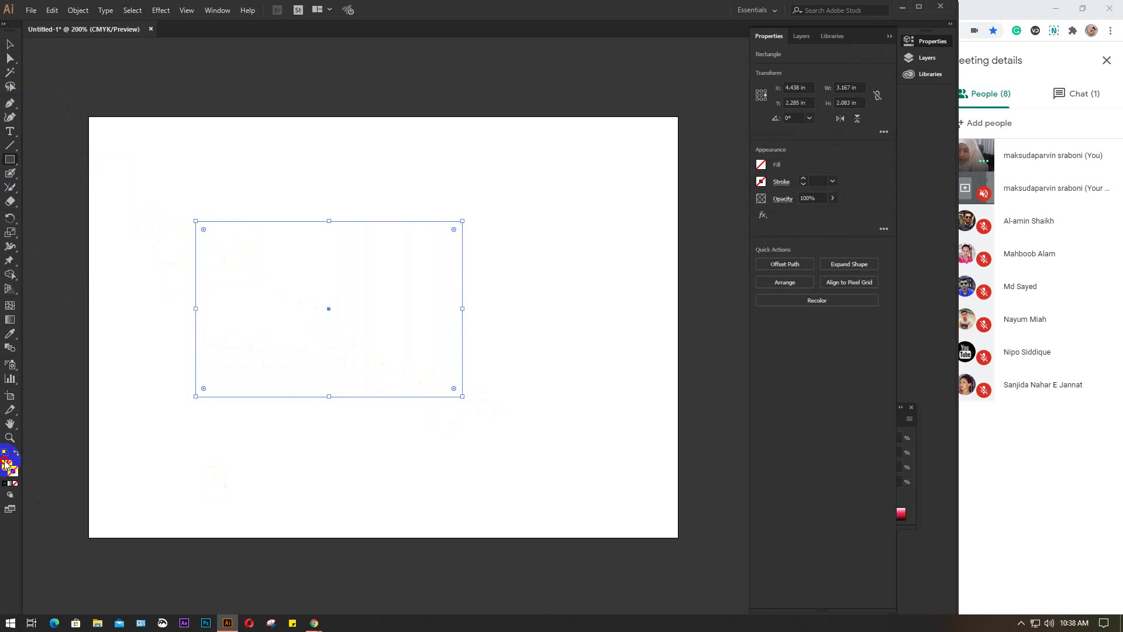
left_click(9, 465)
left_click_drag(818, 505, 847, 514)
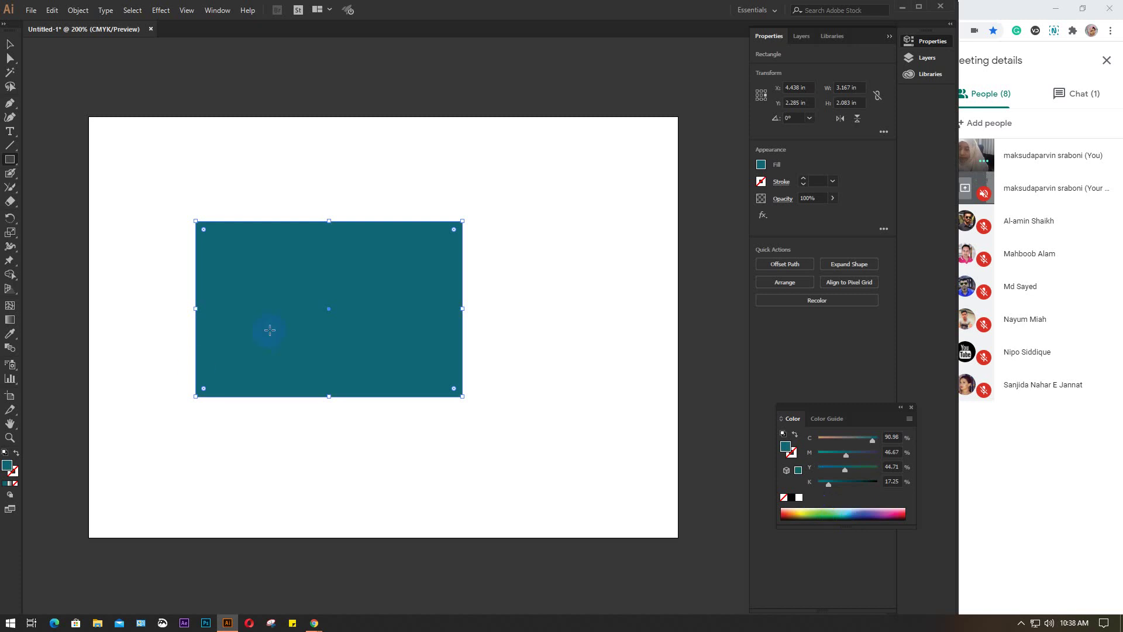
Move the teal rectangle slightly right and down on the artboard
key("v")
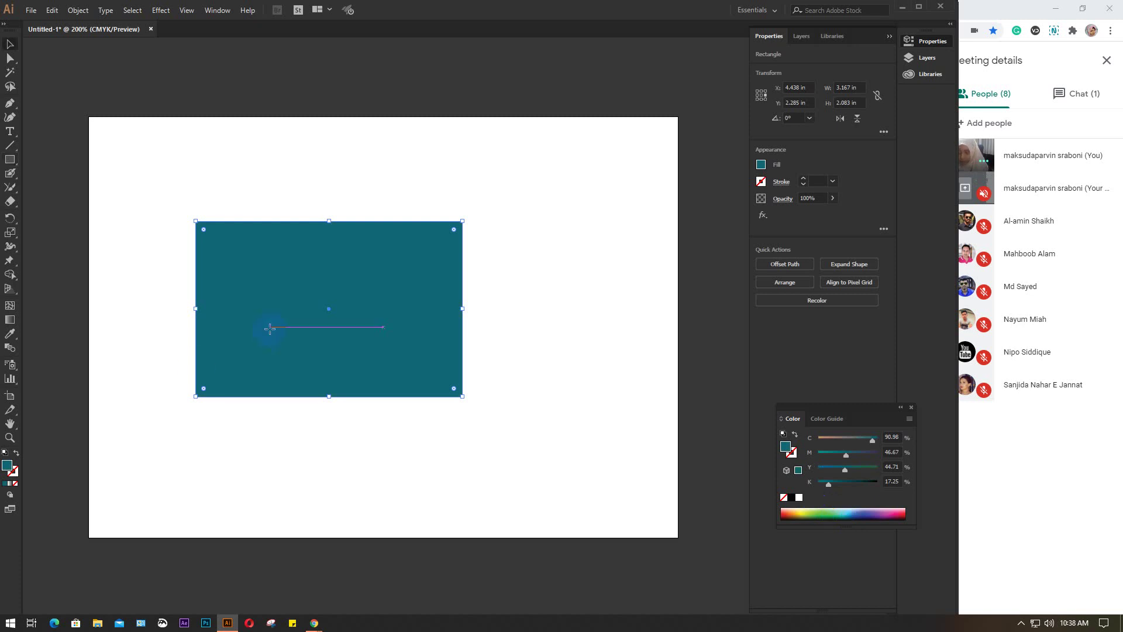
left_click(508, 323)
left_click_drag(408, 325, 451, 336)
Shrink the Eraser tool's brush to a small circle and erase a wavy horizontal band across the whole teal rectangle
left_click_drag(8, 208, 70, 208)
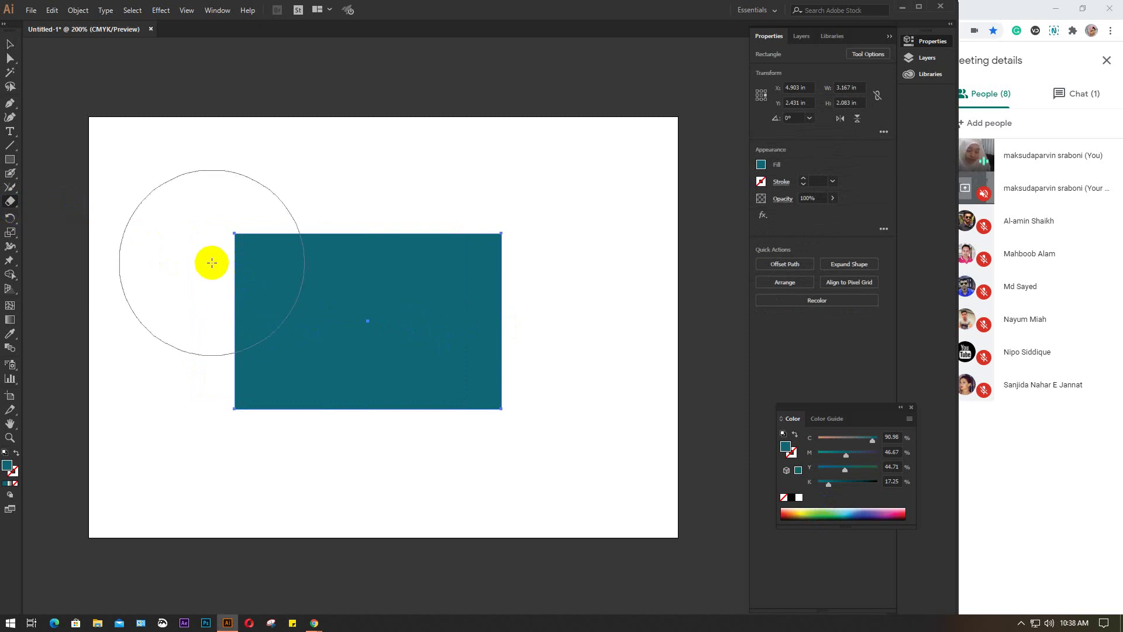
key("bracketleft")
key("bracketleft")
key("bracketleft")
key("bracketleft")
key("bracketleft")
key("bracketleft")
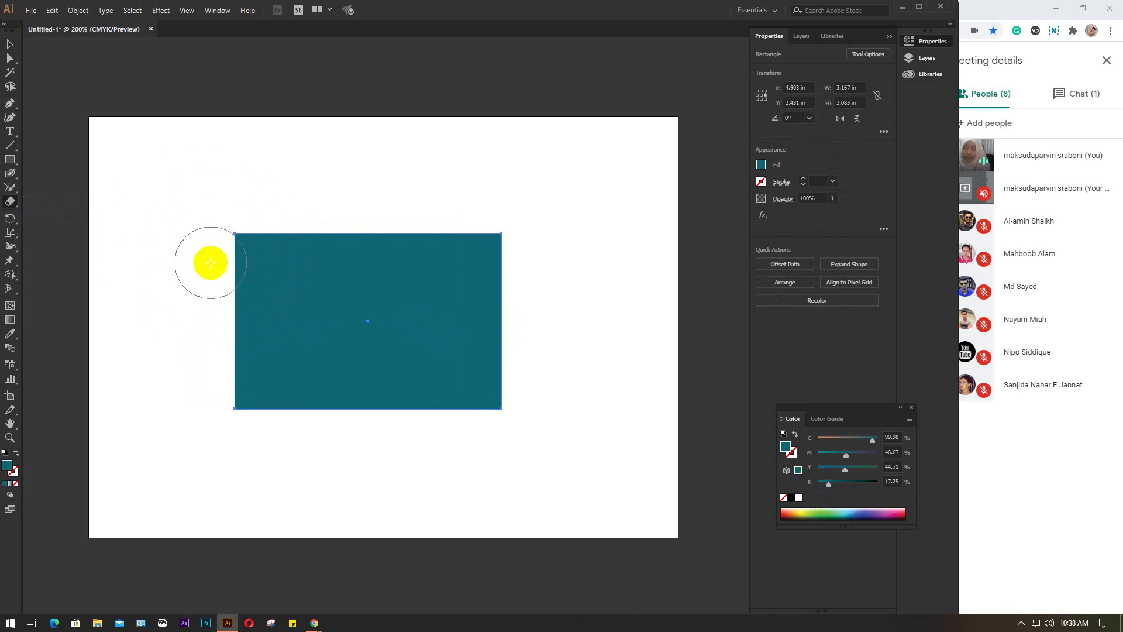
key("bracketleft")
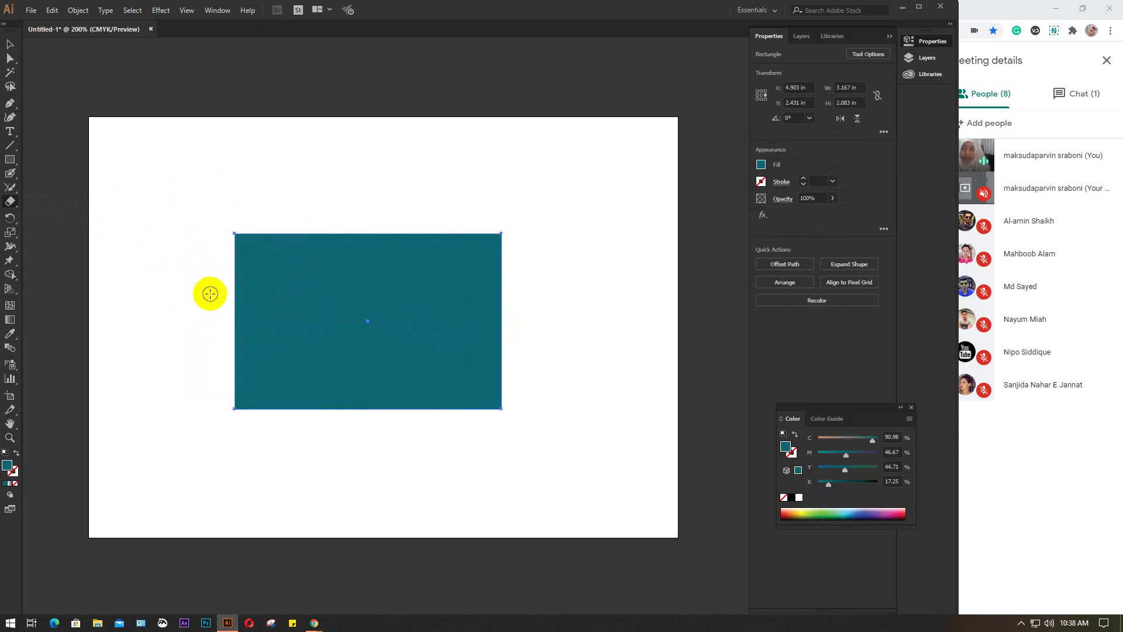
mouse_move(207, 298)
left_mouse_down()
mouse_move(228, 280)
mouse_move(344, 273)
mouse_move(471, 303)
mouse_move(541, 276)
left_mouse_up()
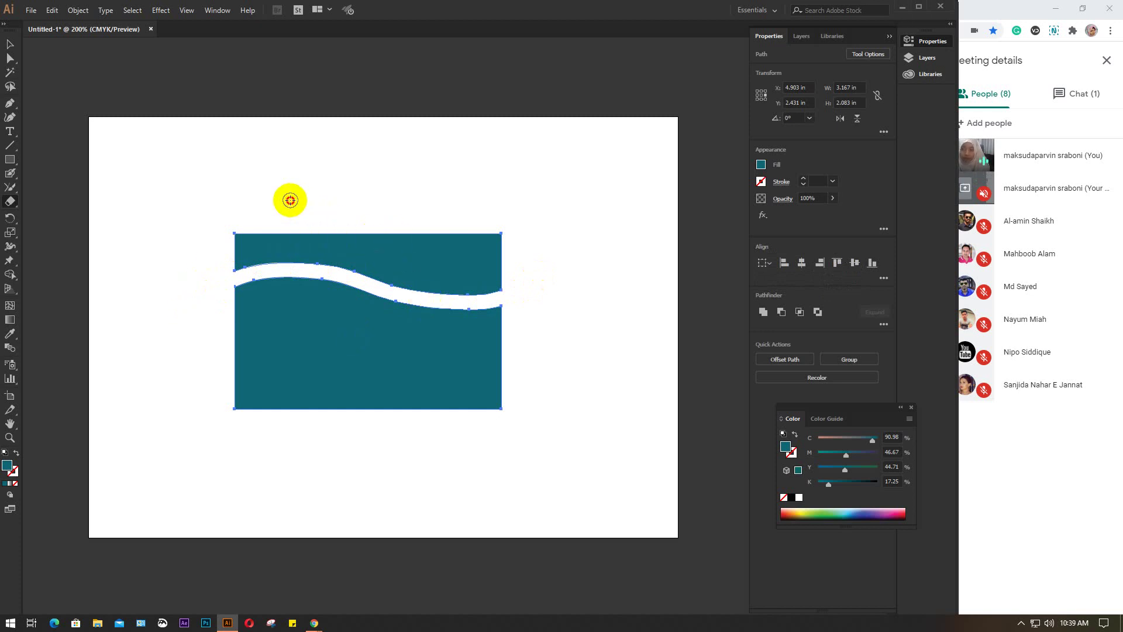
Erase three roughly vertical bands through the teal rectangle and one straight horizontal band across its lower part
left_click_drag(291, 200, 293, 451)
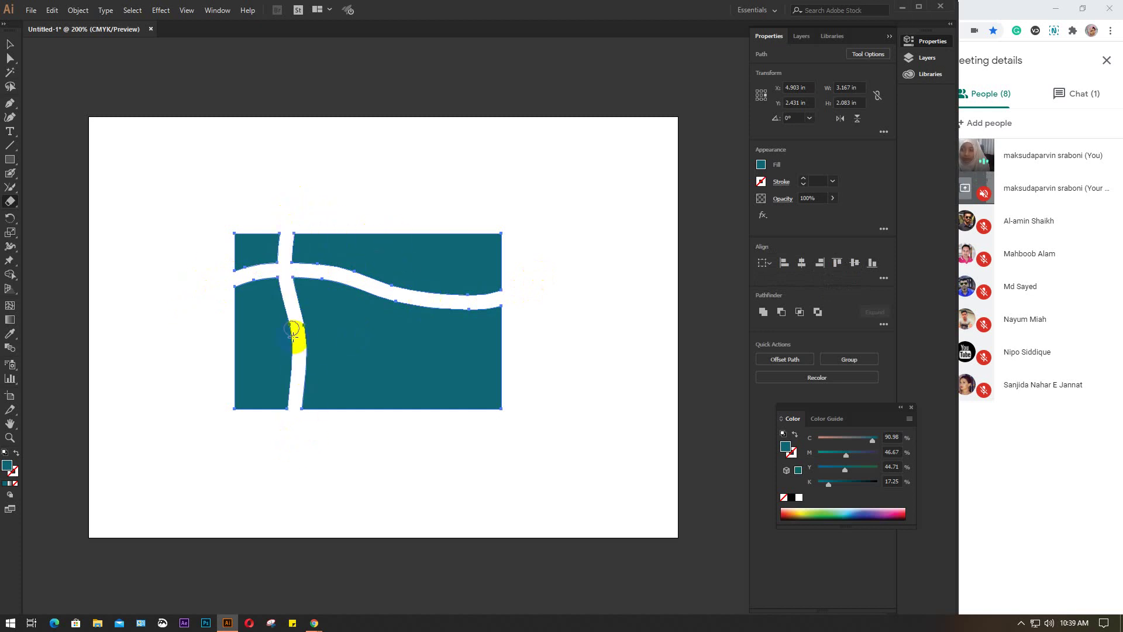
left_click(301, 429)
left_click(432, 420)
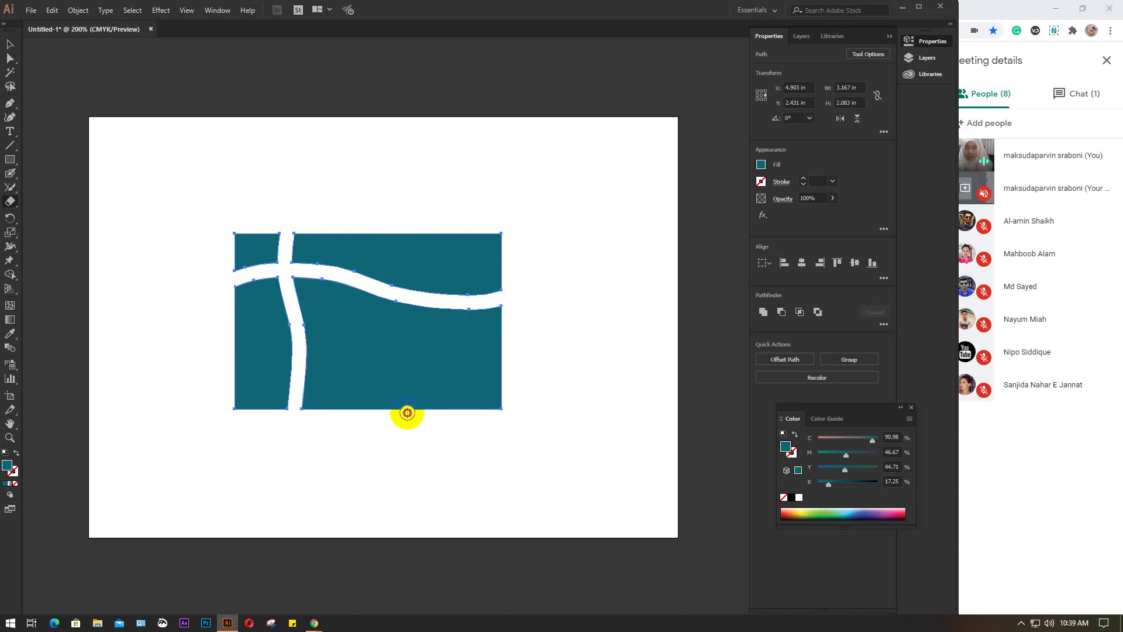
left_click_drag(404, 408, 404, 218)
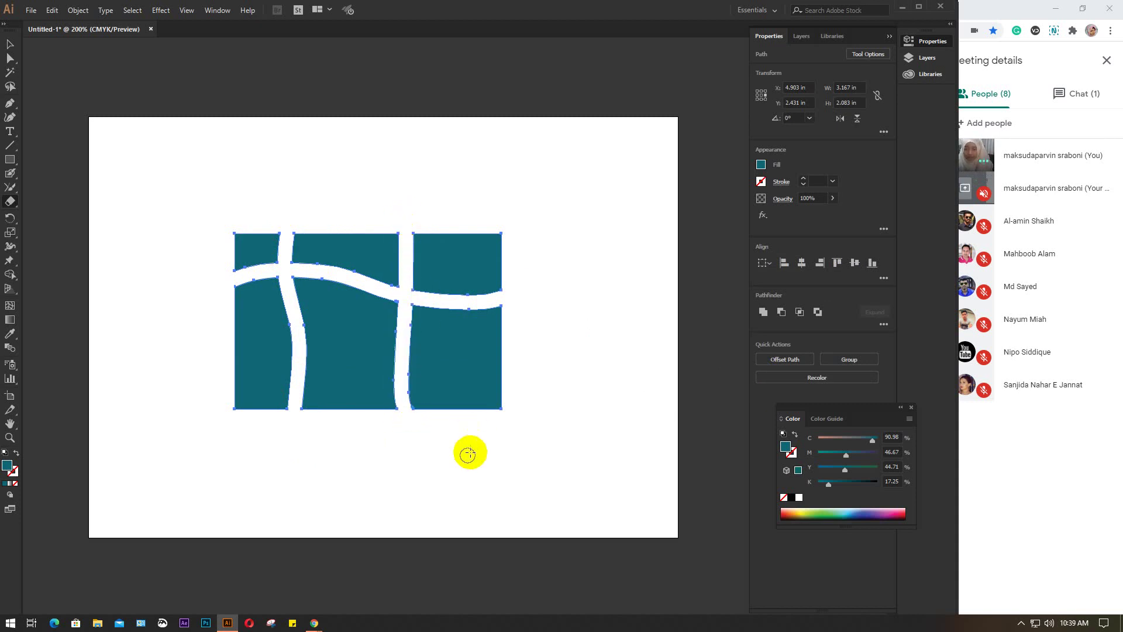
left_click_drag(455, 438, 395, 380)
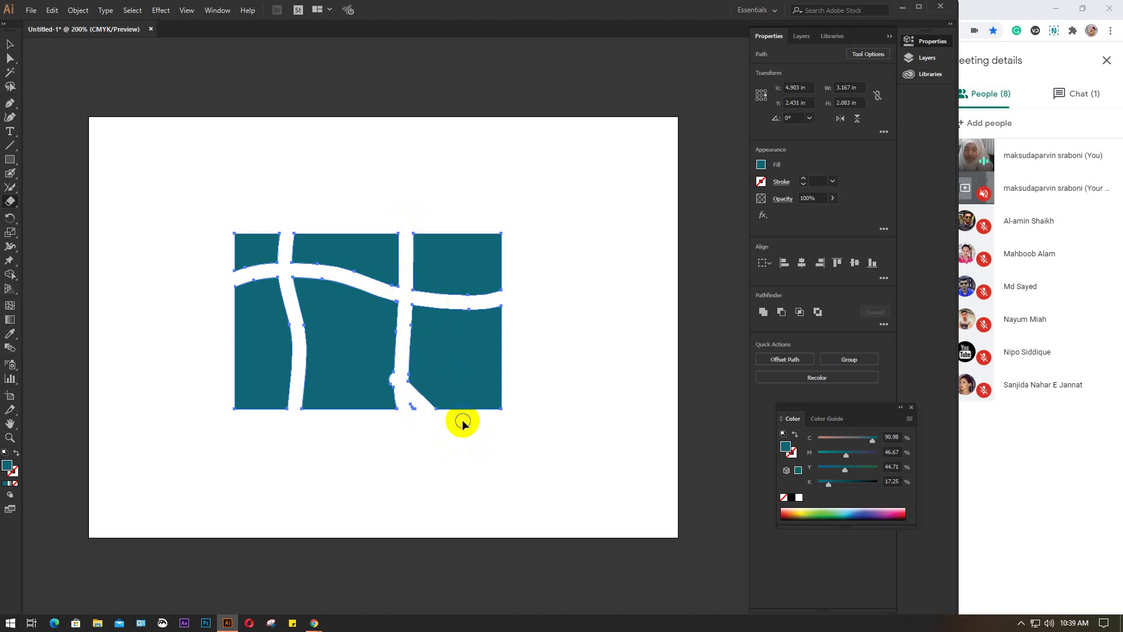
left_click_drag(459, 423, 469, 176)
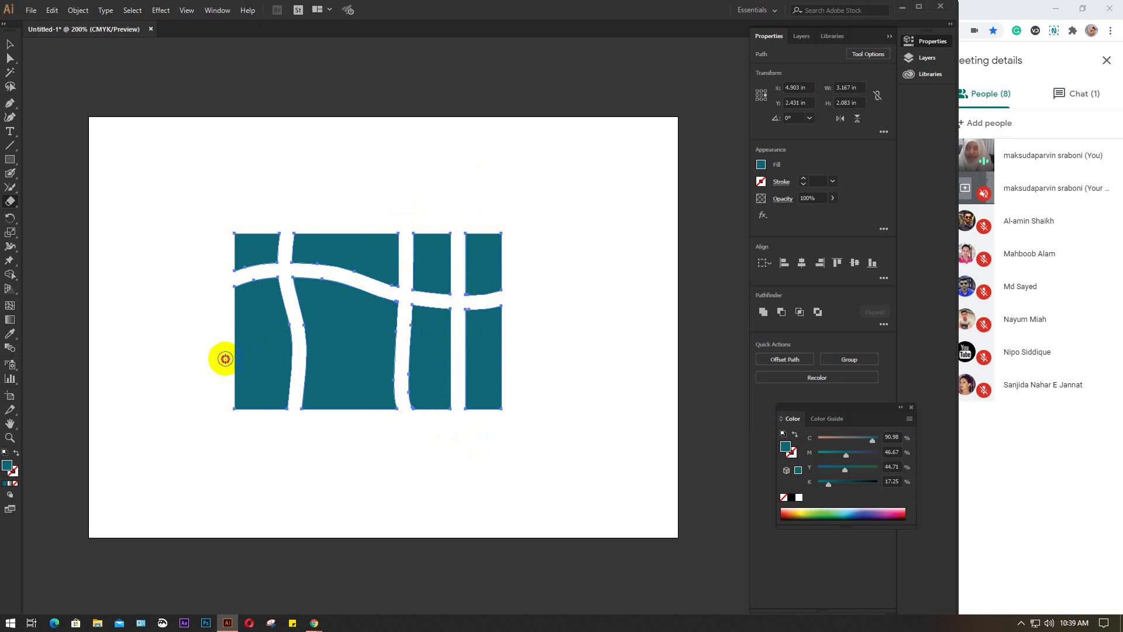
left_click_drag(225, 359, 565, 355)
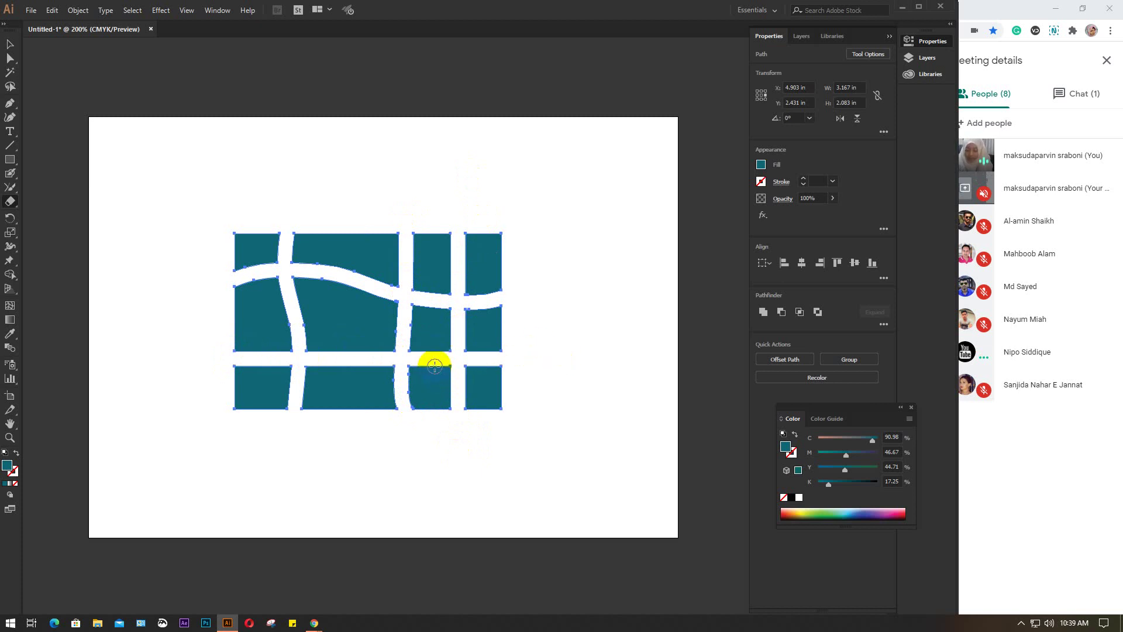
Select individual pieces of the cut rectangle and fill the wide piece in the top row with a green swatch
key("v")
left_click(604, 346)
left_click(502, 374)
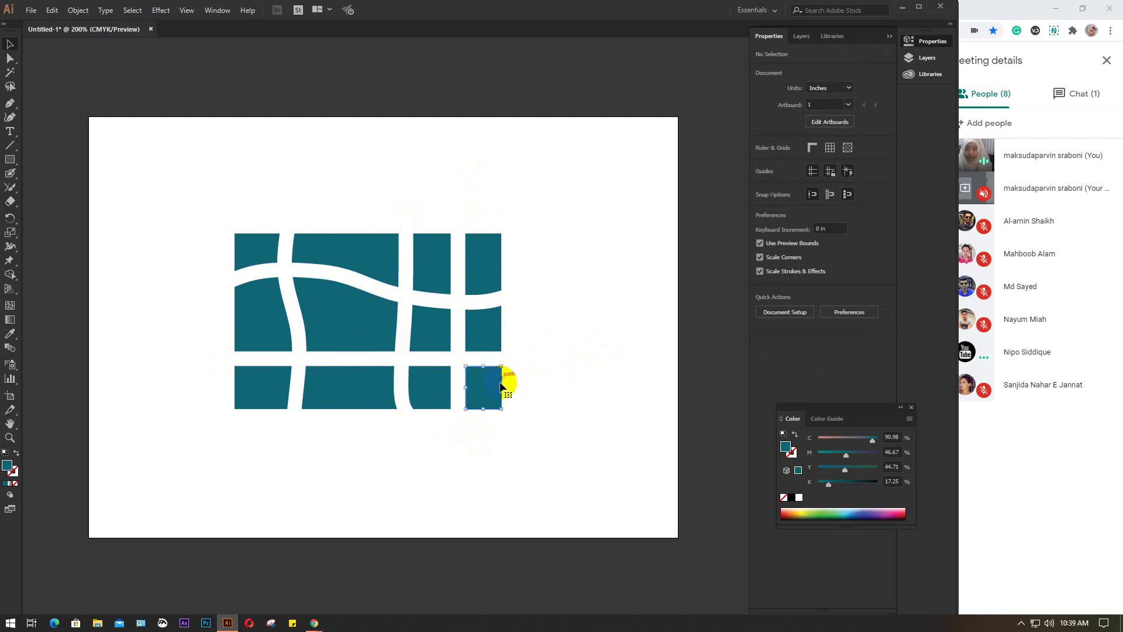
left_click(438, 263)
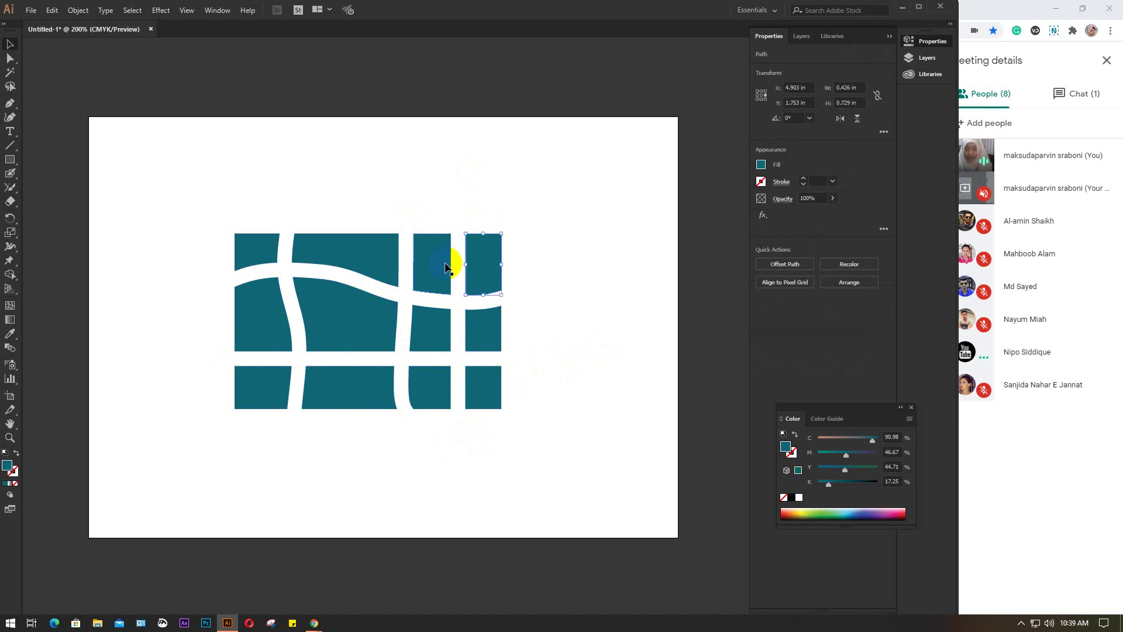
left_click(350, 264)
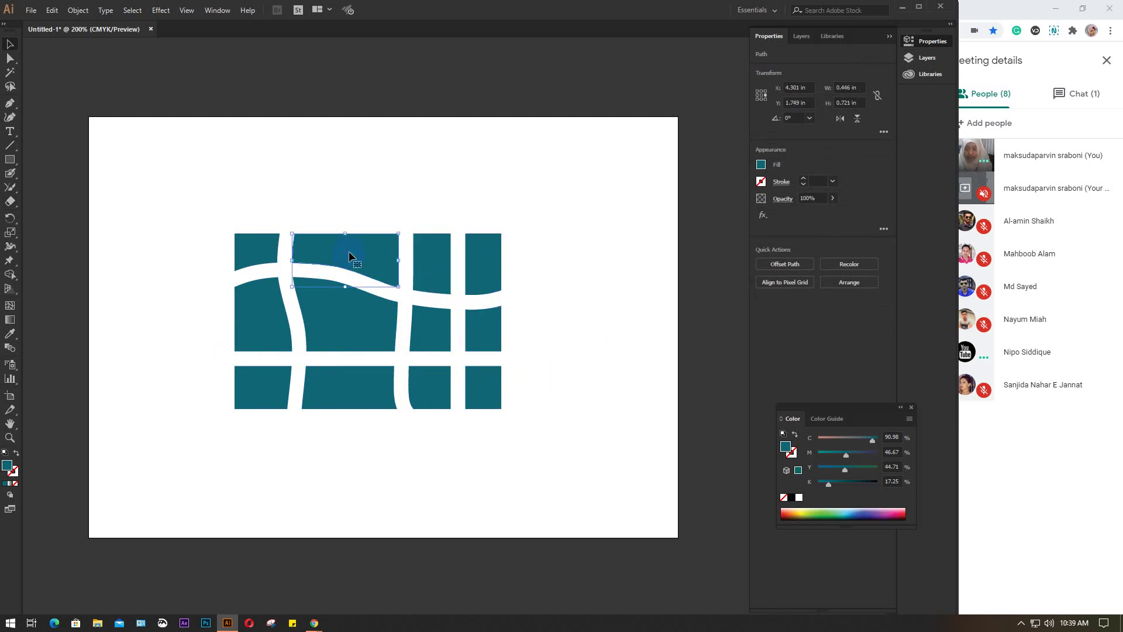
left_click(761, 166)
left_click(682, 206)
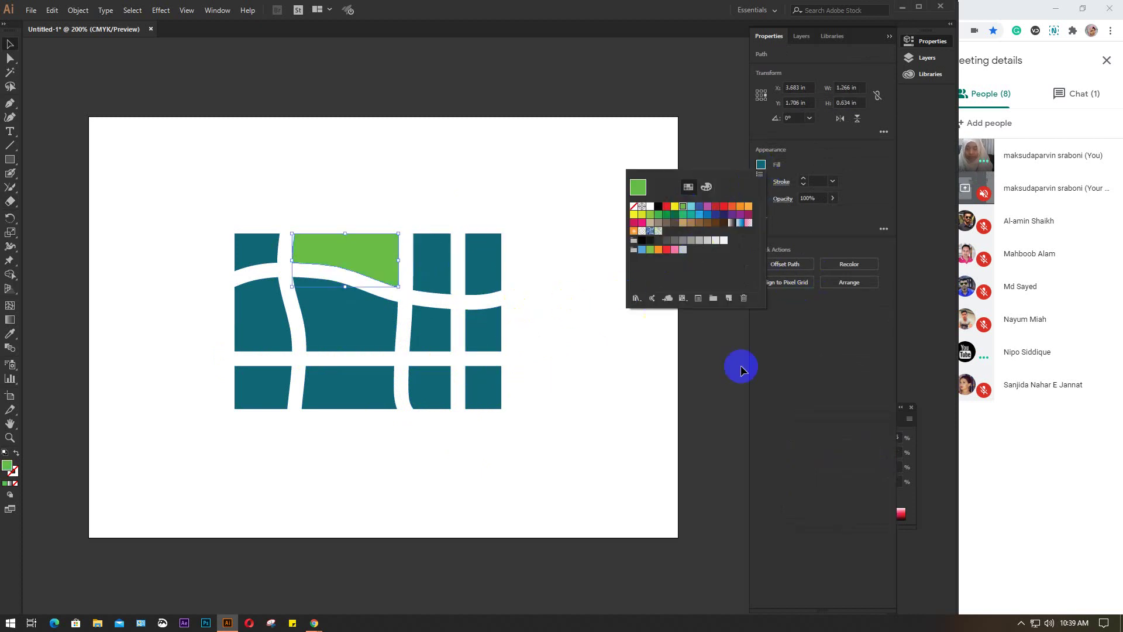
Move the Color panel clear of the docked panels, and fill the large middle piece blue-violet and the top-right piece magenta-purple
left_click(914, 440)
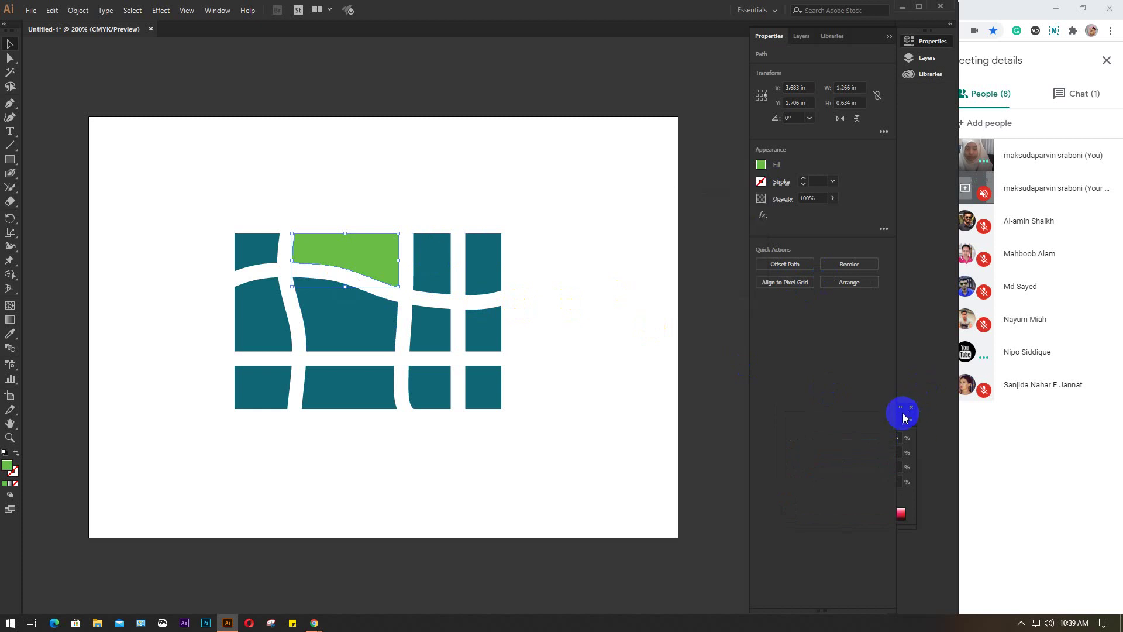
left_click(919, 414)
left_click_drag(921, 415, 800, 411)
left_click(339, 314)
left_click(773, 510)
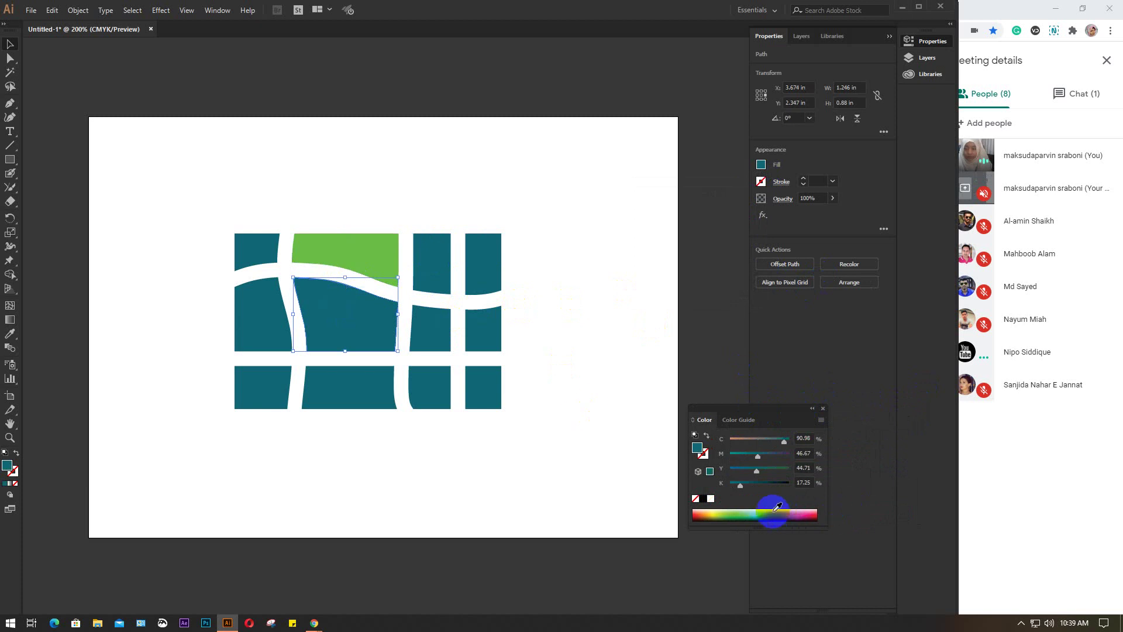
left_click(491, 281)
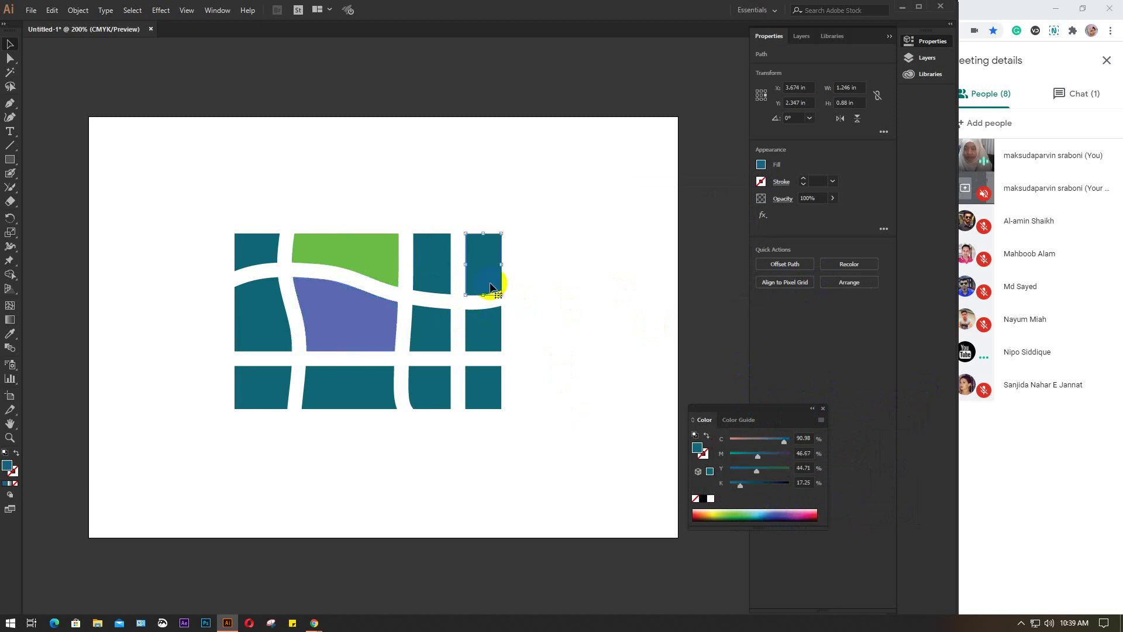
left_click(804, 516)
Fill the middle piece of the right column orange and the bottom-right piece olive green
left_click(481, 334)
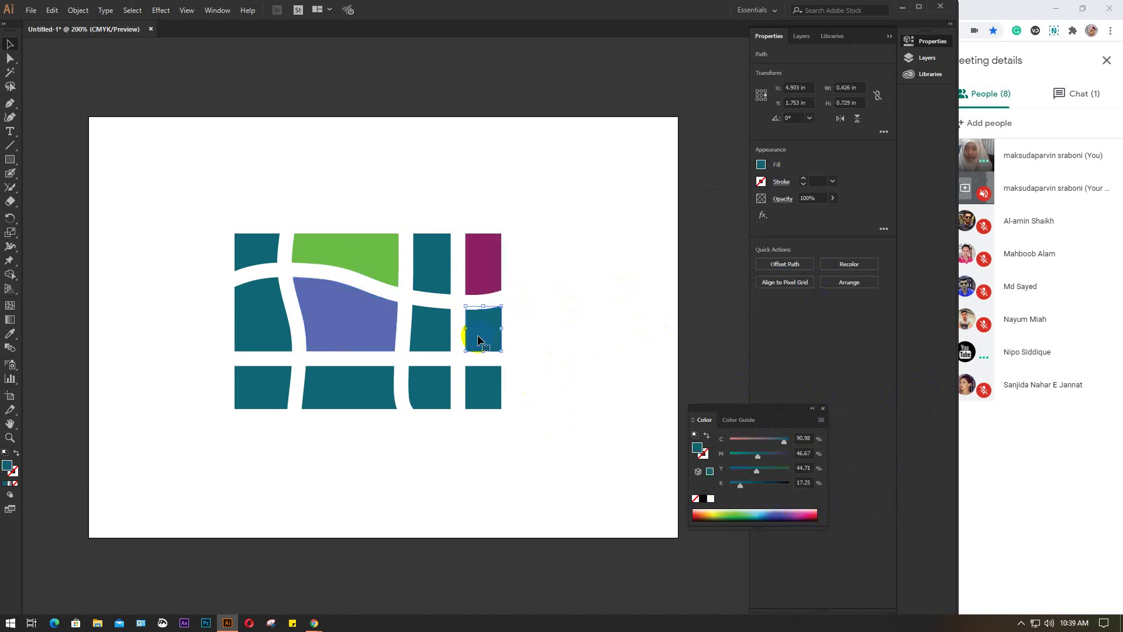
left_click(700, 515)
left_click(484, 396)
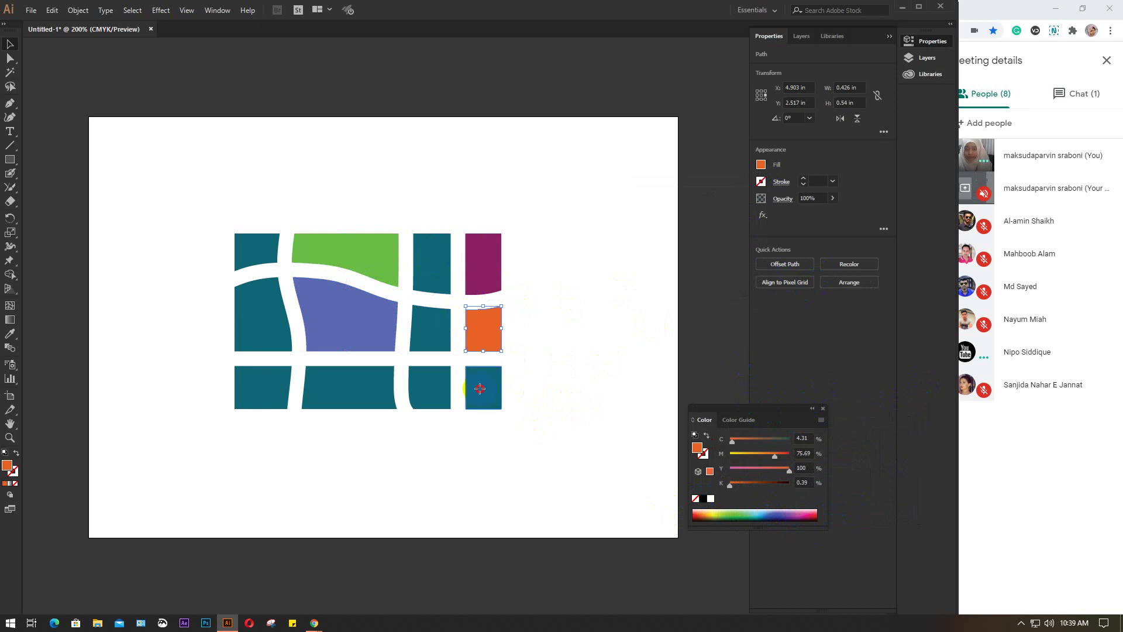
left_click(710, 515)
Fill the third piece of the bottom row dark green and the piece directly above it navy blue
left_click(436, 375)
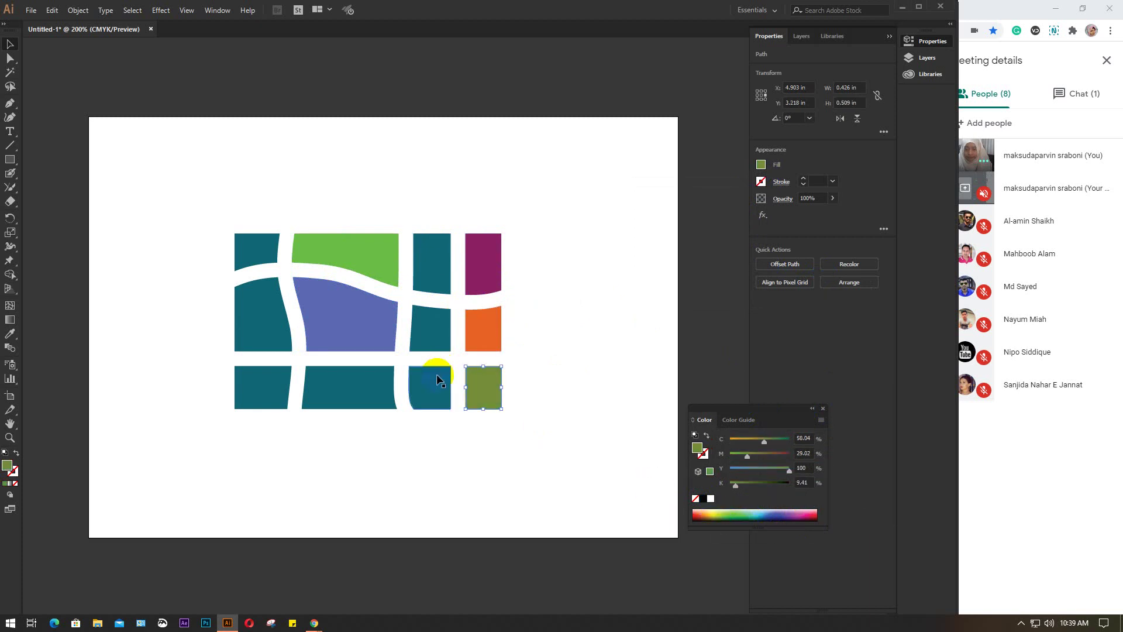
left_click(745, 516)
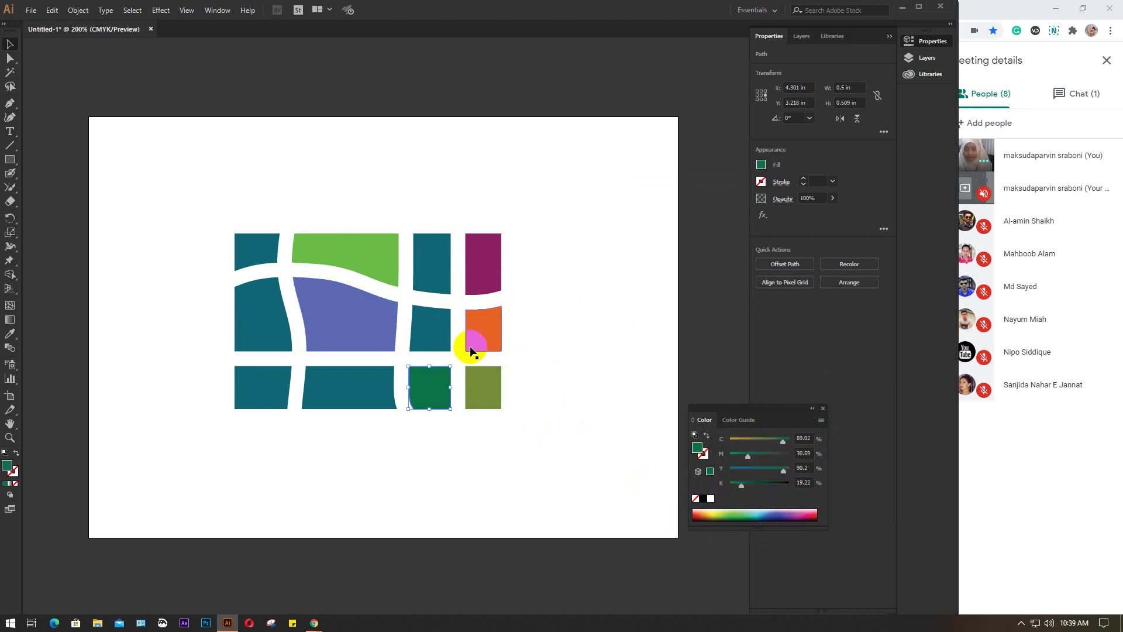
left_click(438, 332)
left_click(775, 514)
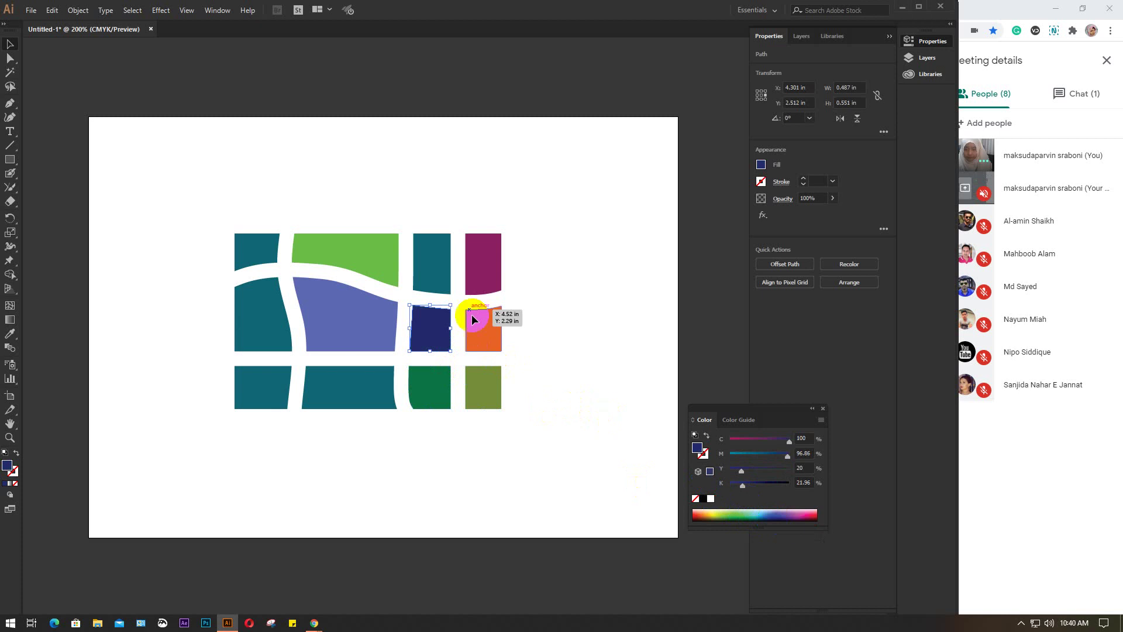
Fill the top-left piece pink, and briefly select all the pieces together before deselecting them
left_click(253, 253)
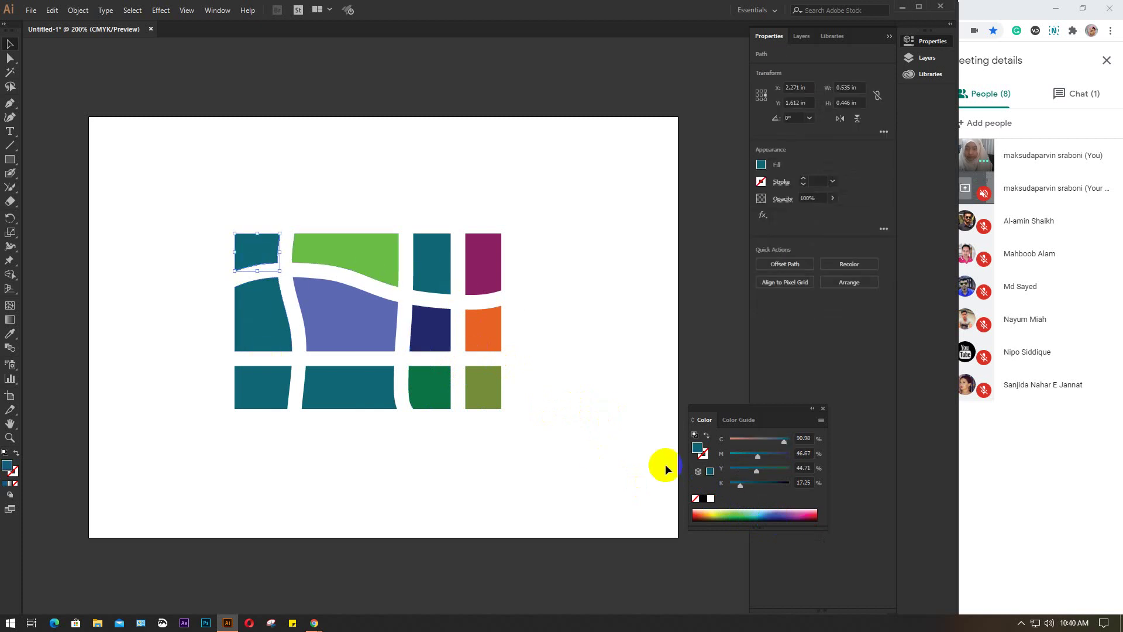
left_click(809, 513)
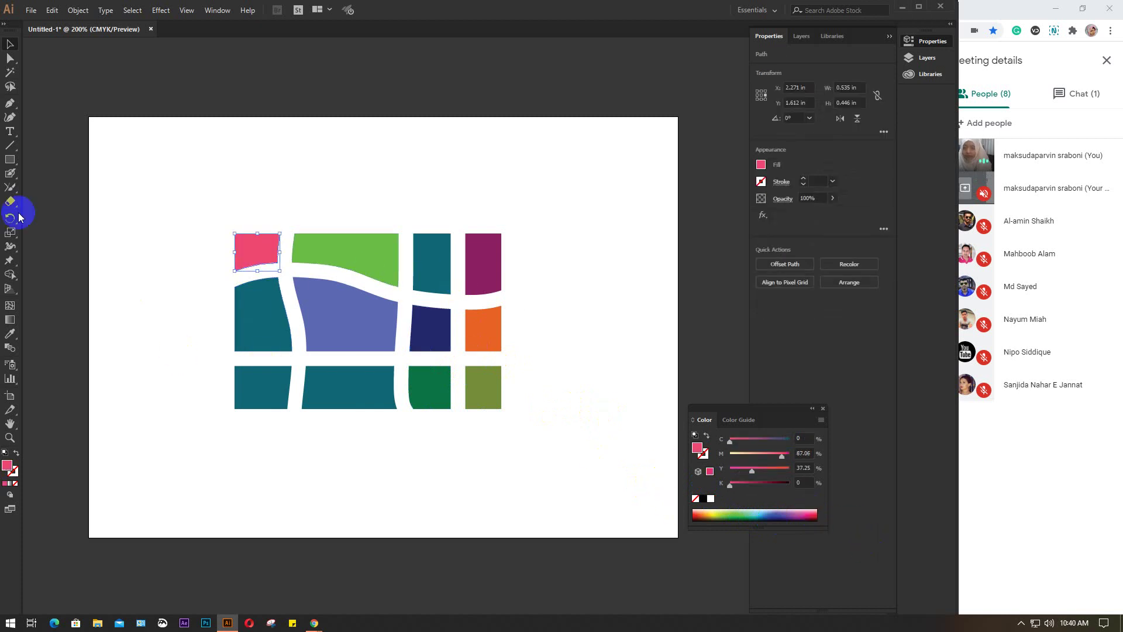
left_click(10, 44)
left_click_drag(180, 231, 550, 440)
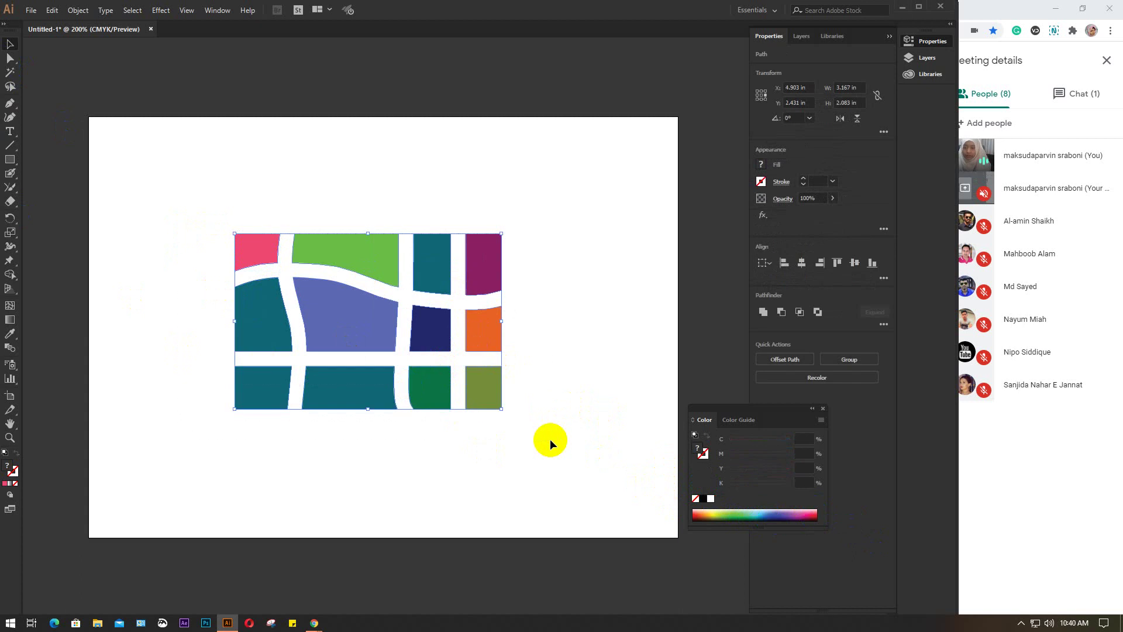
left_click(121, 184)
Erase the left corners of the pink piece and a notch in the upper left edge of the blue-violet piece with the Eraser tool
left_click(10, 201)
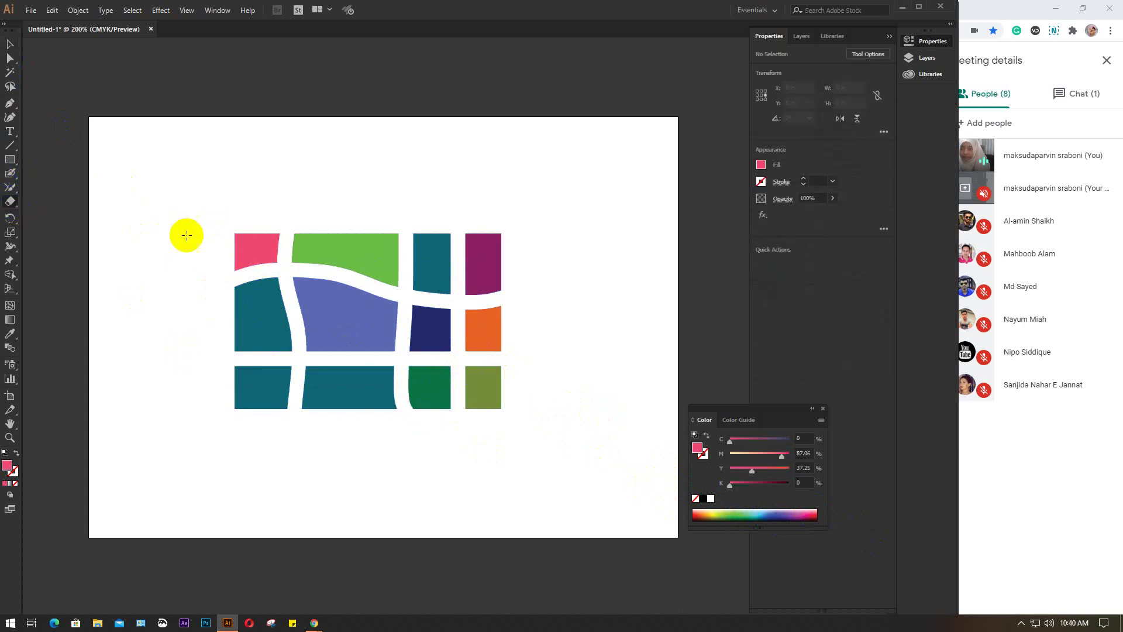
scroll(236, 251, "up", 4)
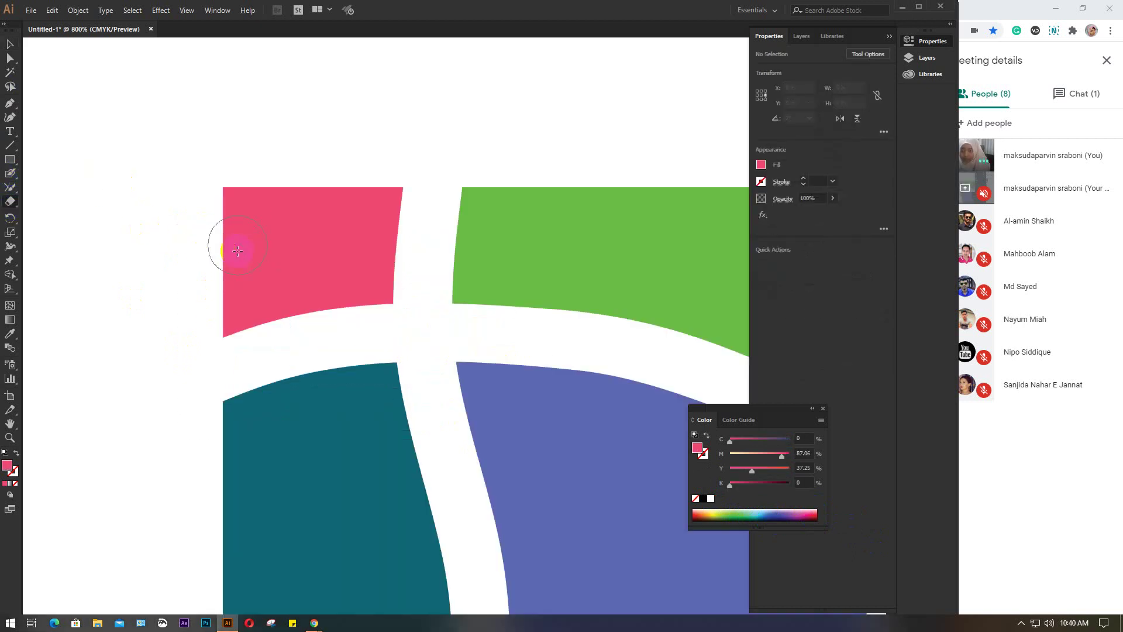
mouse_move(211, 338)
left_mouse_down()
mouse_move(198, 265)
mouse_move(226, 320)
mouse_move(293, 331)
mouse_move(228, 276)
mouse_move(116, 234)
mouse_move(195, 210)
mouse_move(241, 151)
mouse_move(209, 188)
mouse_move(197, 278)
left_mouse_up()
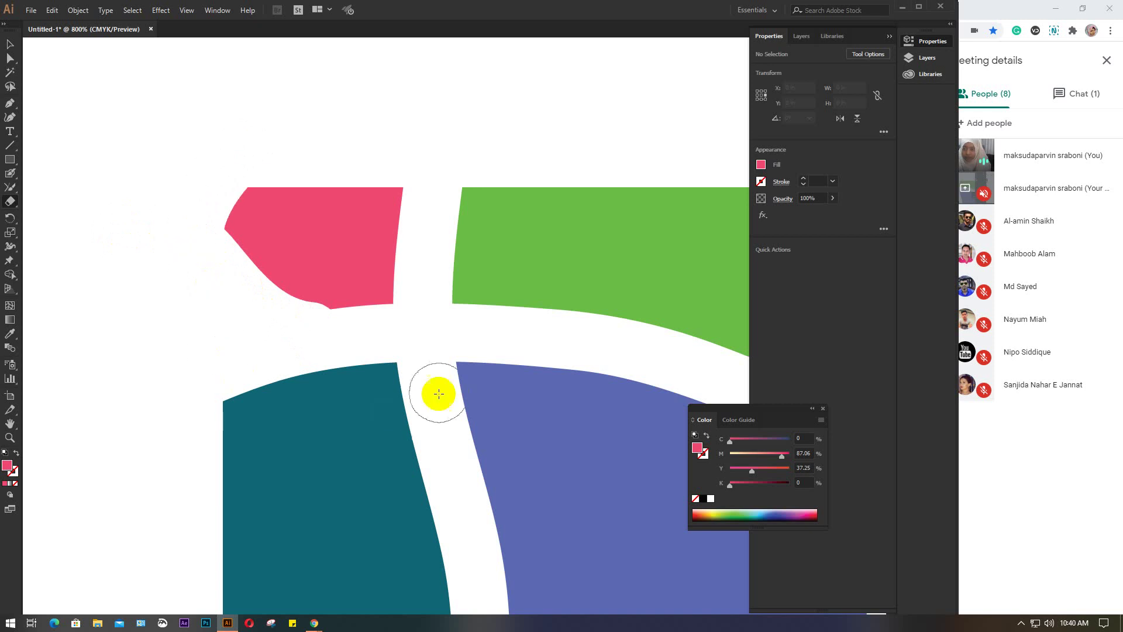
mouse_move(439, 394)
left_mouse_down()
mouse_move(476, 358)
mouse_move(459, 428)
mouse_move(479, 468)
mouse_move(483, 449)
mouse_move(519, 481)
mouse_move(351, 326)
left_mouse_up()
Erase short wavy strokes into the left teal, green and blue-violet pieces, using a smaller brush for the last two
scroll(483, 449, "down", 2)
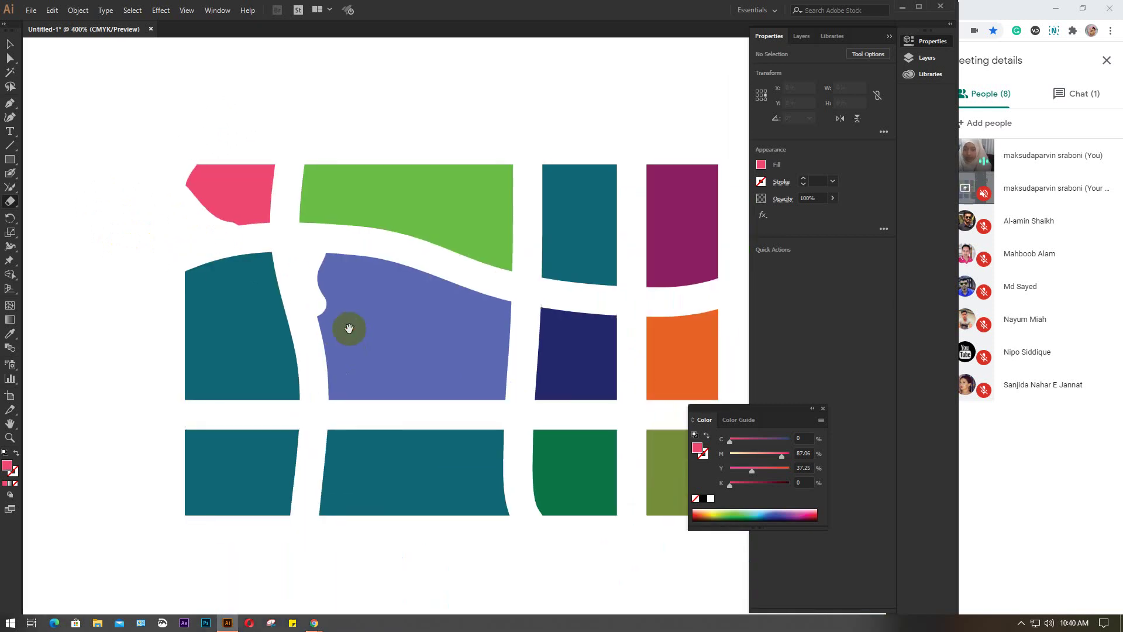
mouse_move(151, 349)
left_mouse_down()
mouse_move(191, 326)
mouse_move(214, 351)
mouse_move(247, 353)
left_mouse_up()
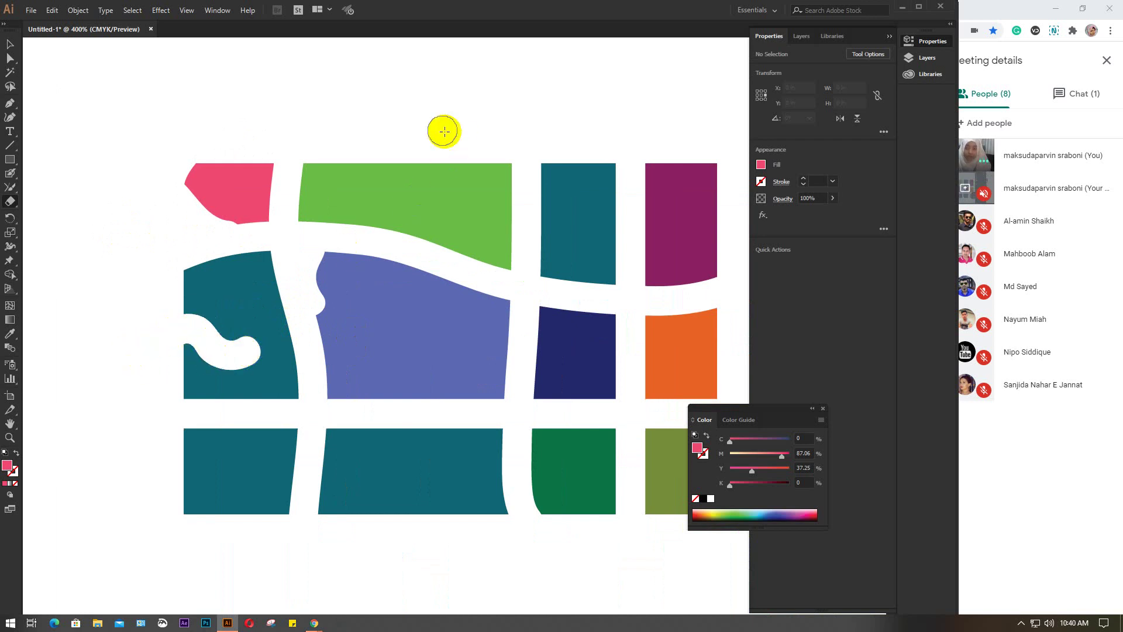
mouse_move(370, 163)
left_mouse_down()
mouse_move(397, 175)
mouse_move(433, 196)
left_mouse_up()
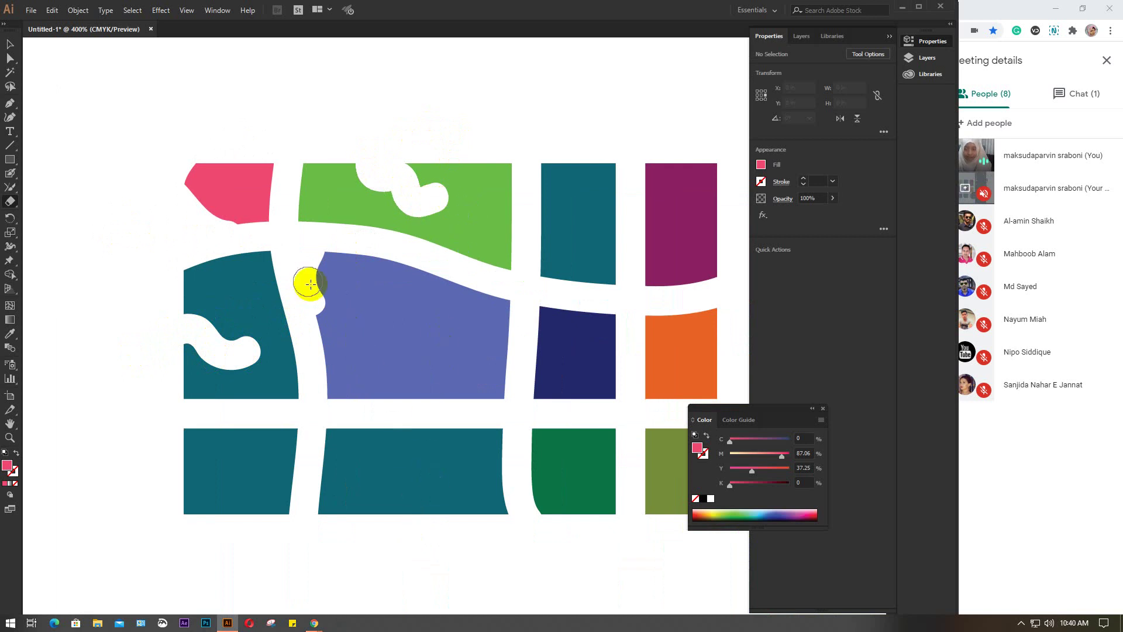
mouse_move(300, 258)
left_mouse_down()
mouse_move(306, 281)
mouse_move(368, 333)
mouse_move(354, 352)
left_mouse_up()
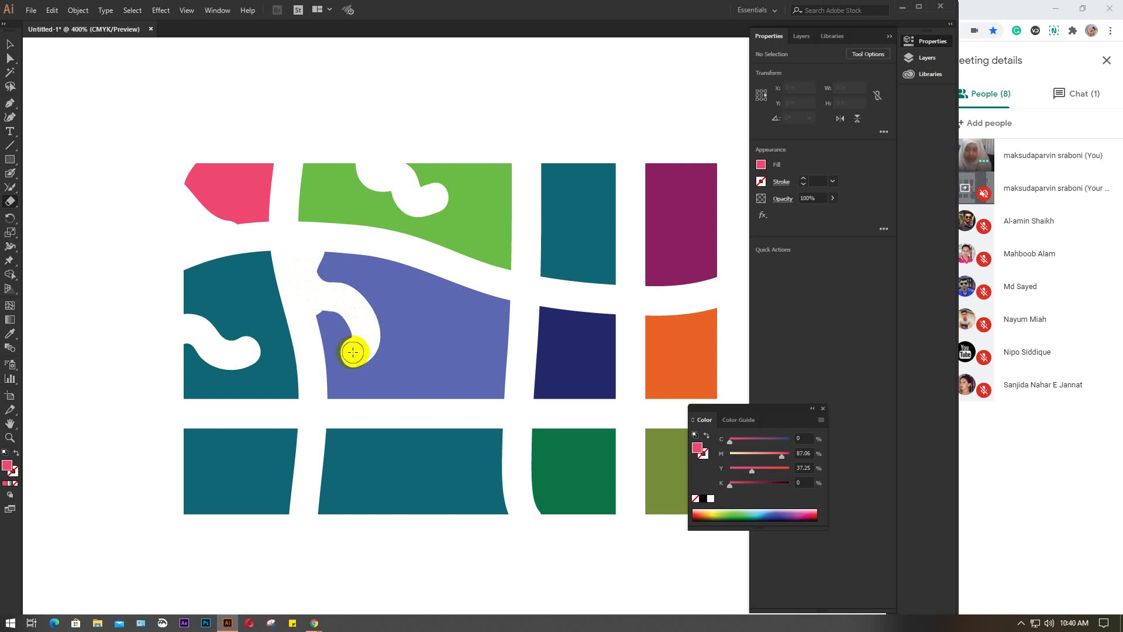
mouse_move(412, 260)
left_mouse_down()
mouse_move(399, 261)
mouse_move(404, 298)
mouse_move(436, 326)
mouse_move(421, 364)
mouse_move(410, 345)
left_mouse_up()
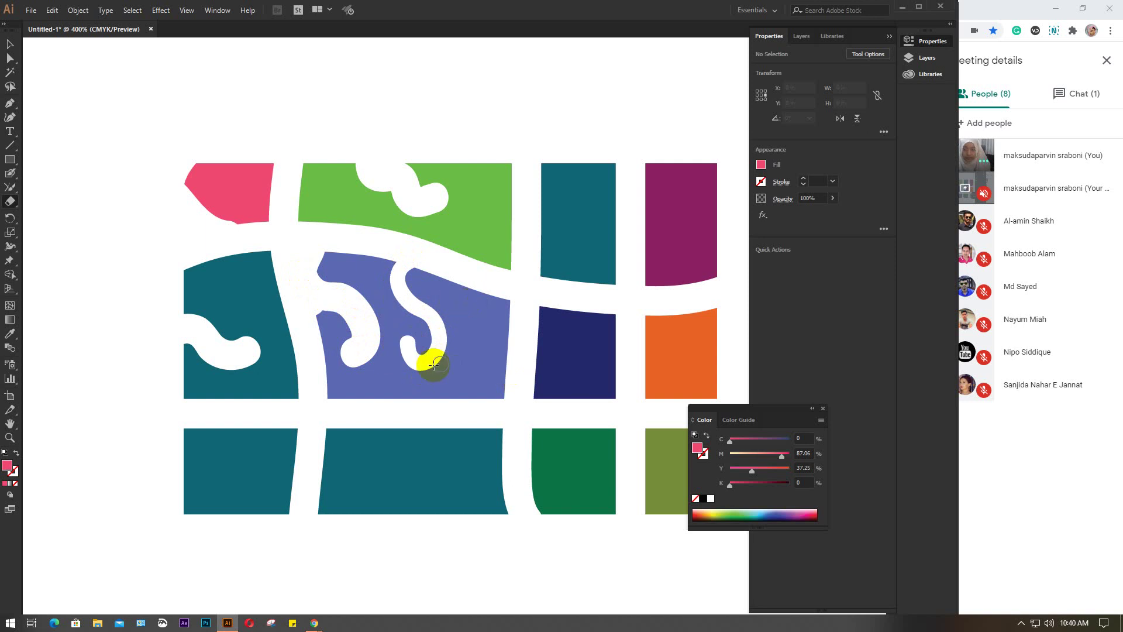
mouse_move(466, 374)
left_mouse_down()
mouse_move(479, 413)
mouse_move(466, 369)
mouse_move(485, 310)
left_mouse_up()
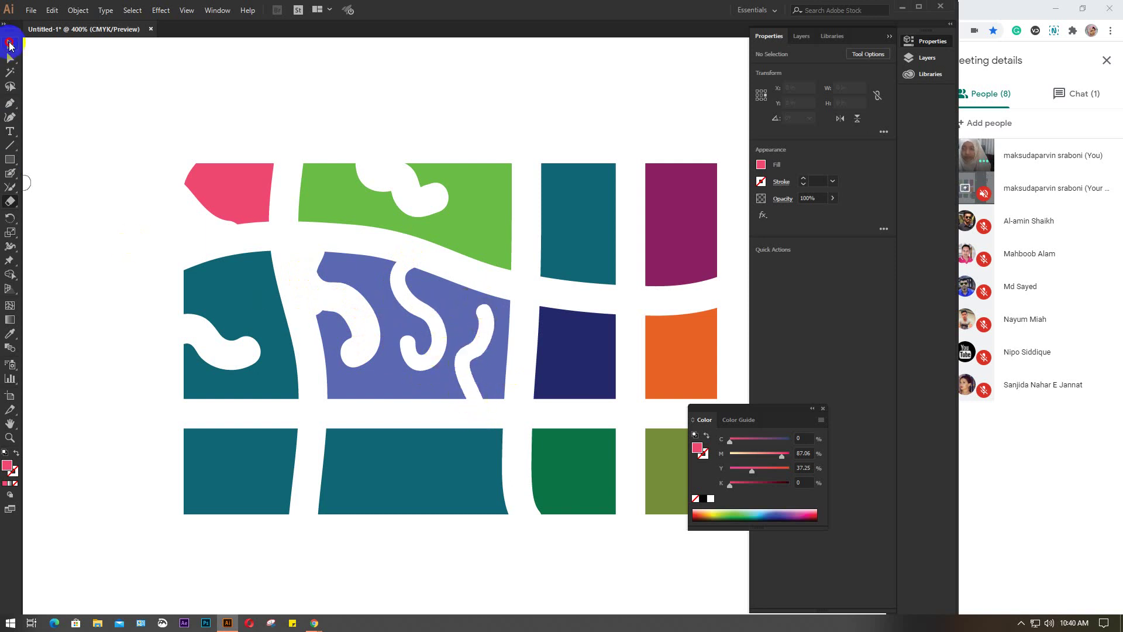
Delete all the coloured pieces and draw a pink rectangle about 3.26 in wide and 2.4 in high on the artboard
left_click(10, 44)
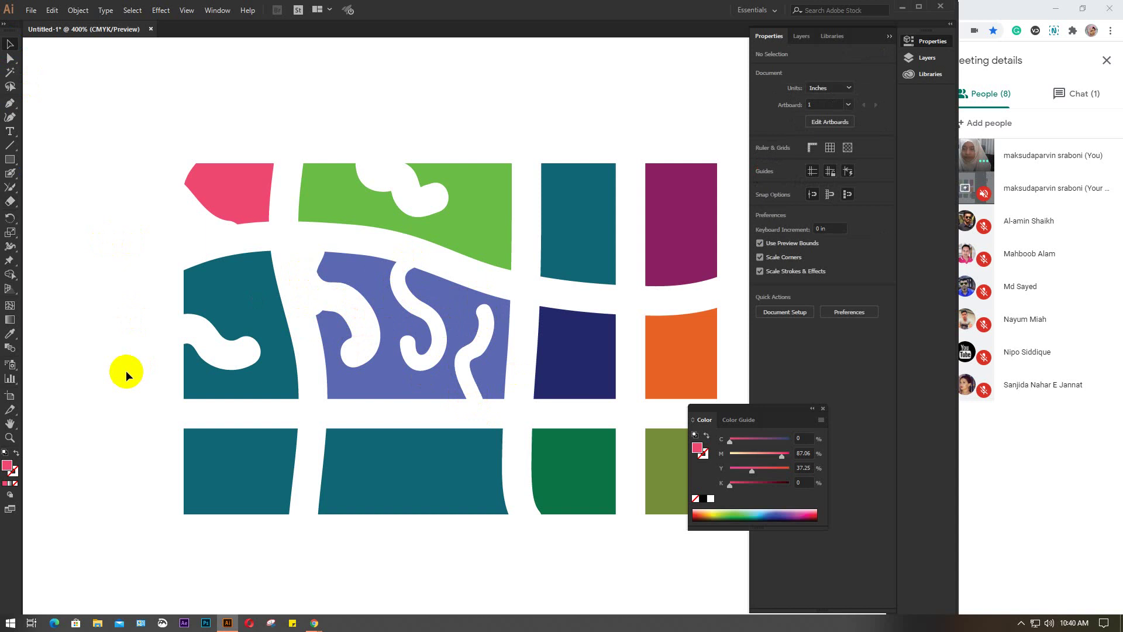
scroll(332, 374, "down", 1)
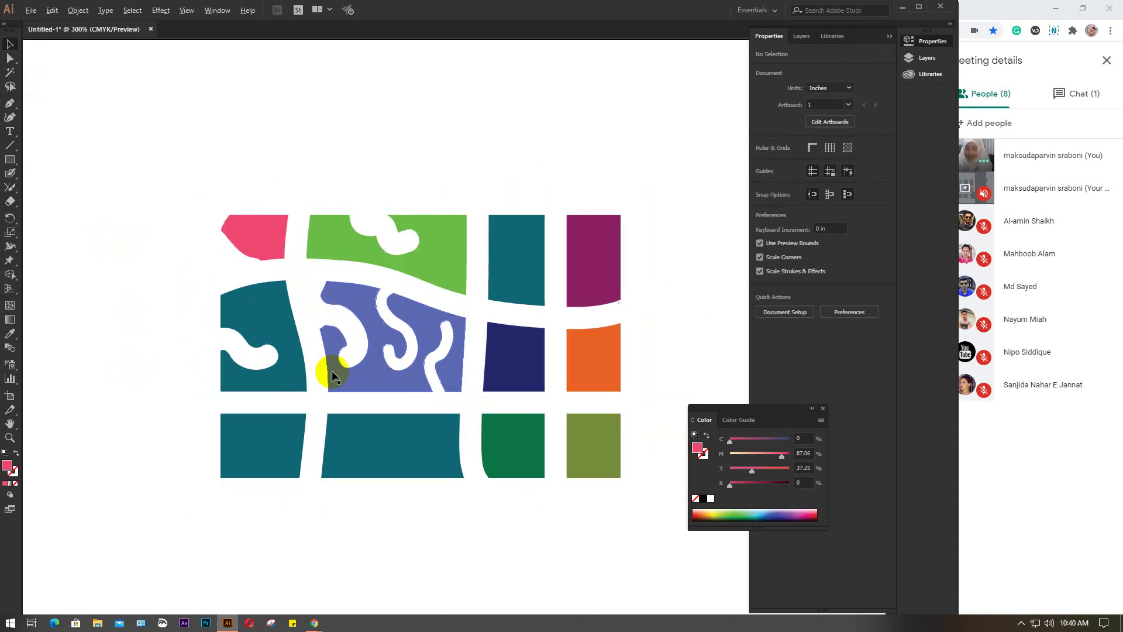
left_click_drag(198, 147, 664, 581)
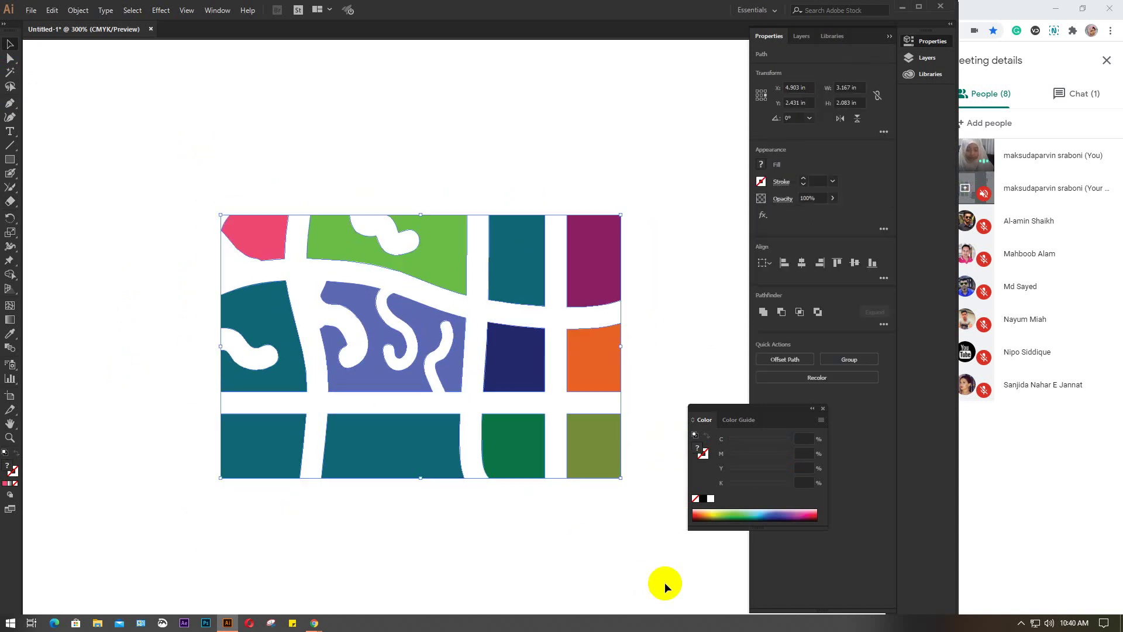
key("Delete")
scroll(402, 406, "down", 1)
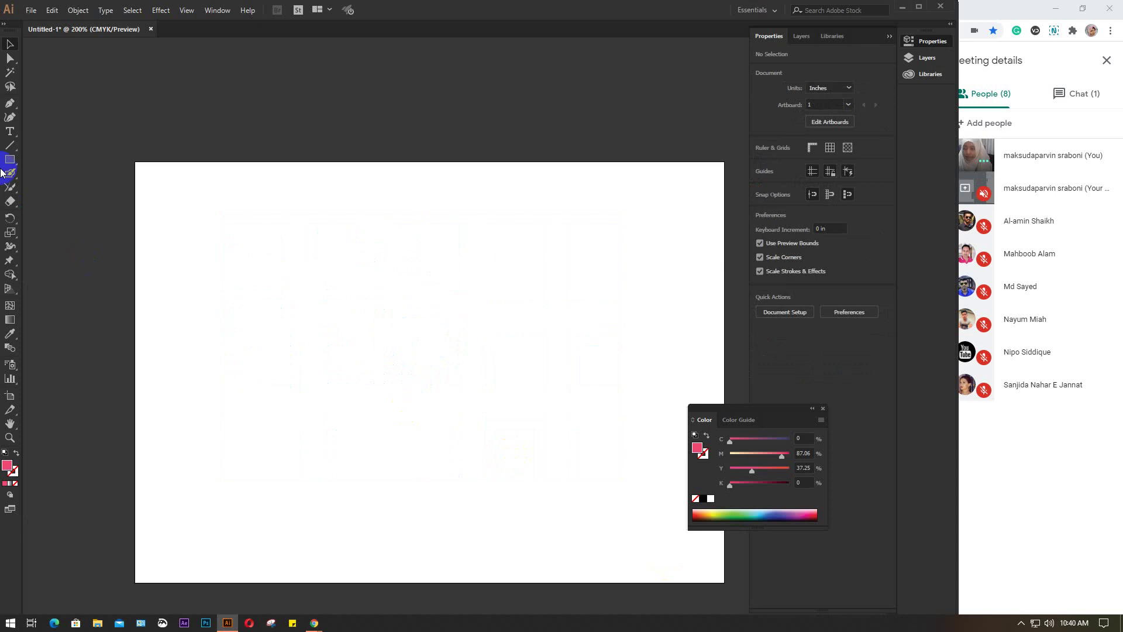
left_click_drag(187, 210, 462, 413)
Cut the rectangle diagonally with the Scissors tool between its top and bottom edges, and move the right piece slightly up and away
left_click_drag(10, 202, 73, 214)
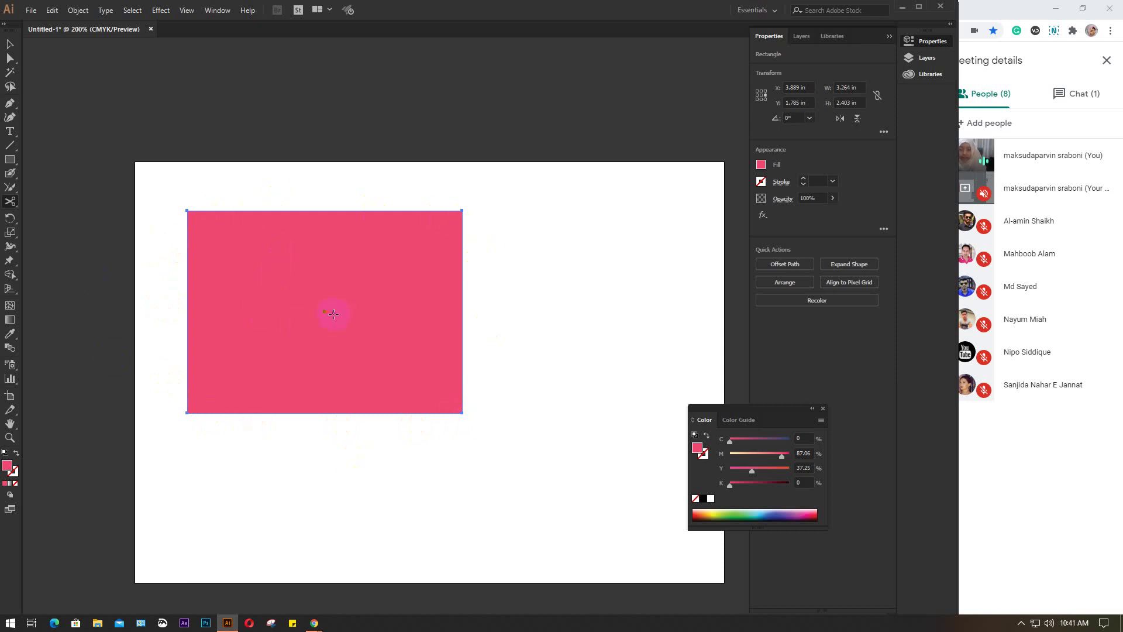
left_click(278, 209)
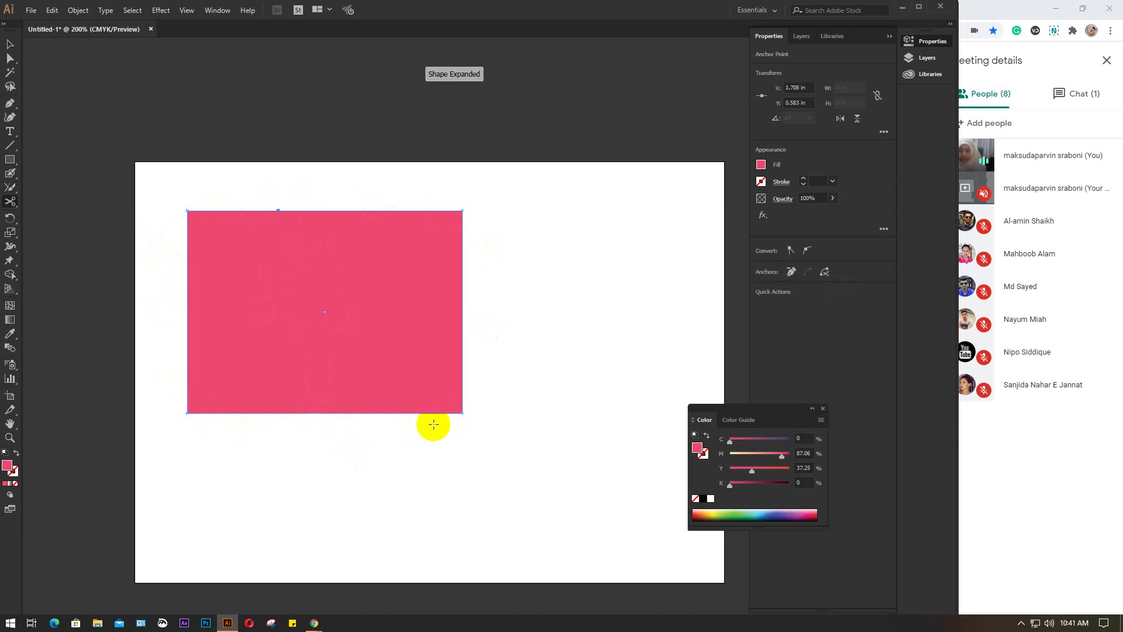
left_click(383, 413)
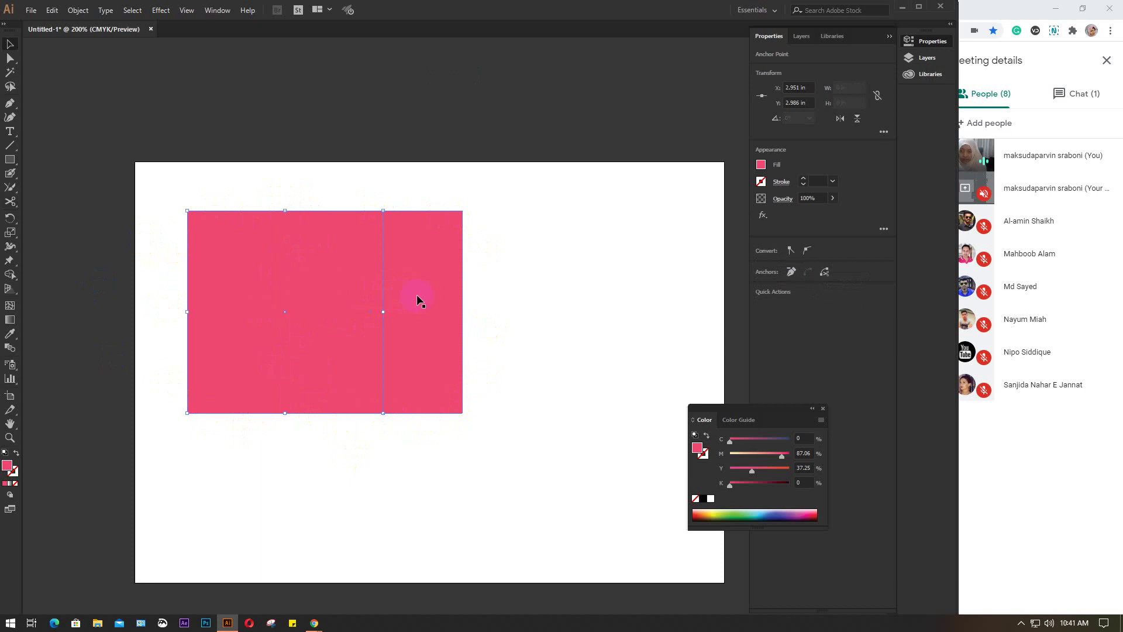
left_click(609, 291)
left_click_drag(378, 301, 419, 284)
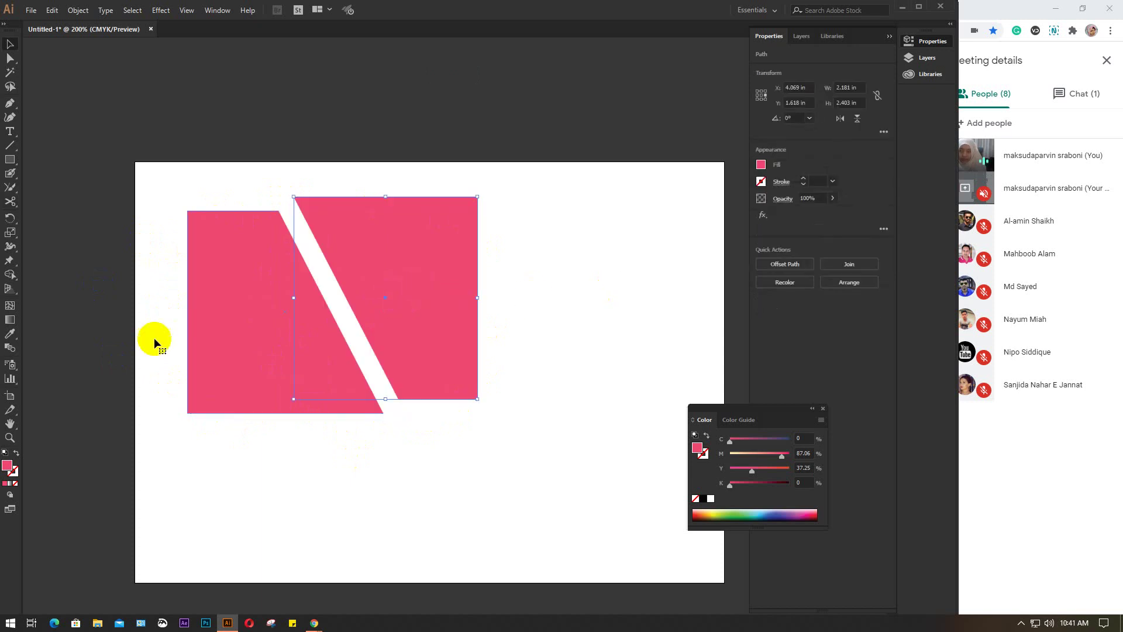
Try a Scissors cut at a single point on the right piece's right edge, and undo it
left_click(18, 215)
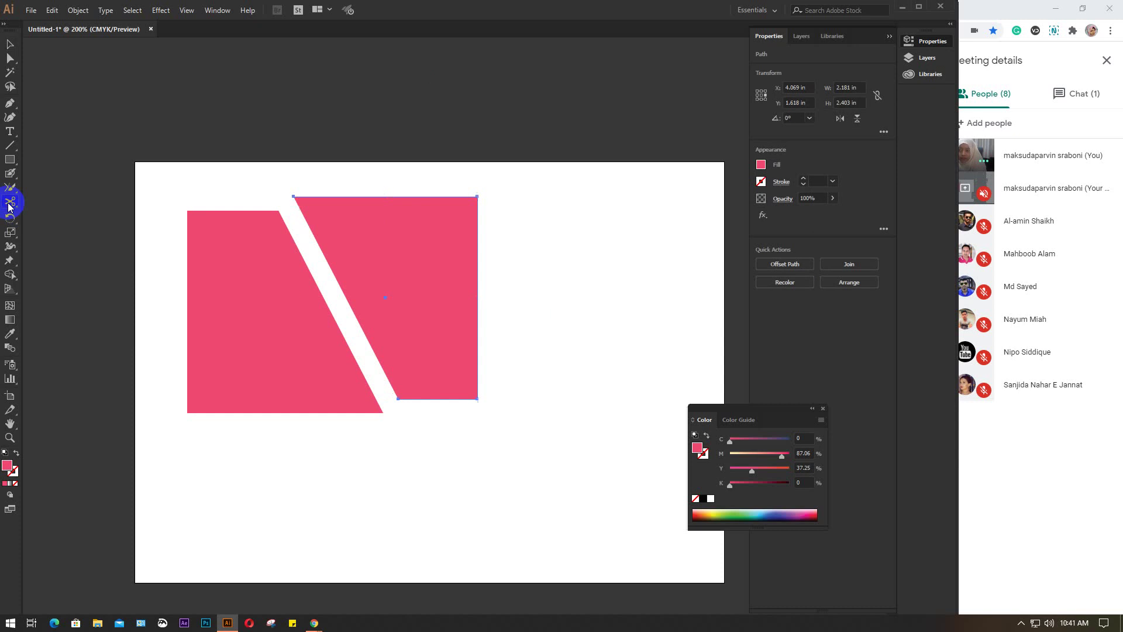
left_click(478, 247)
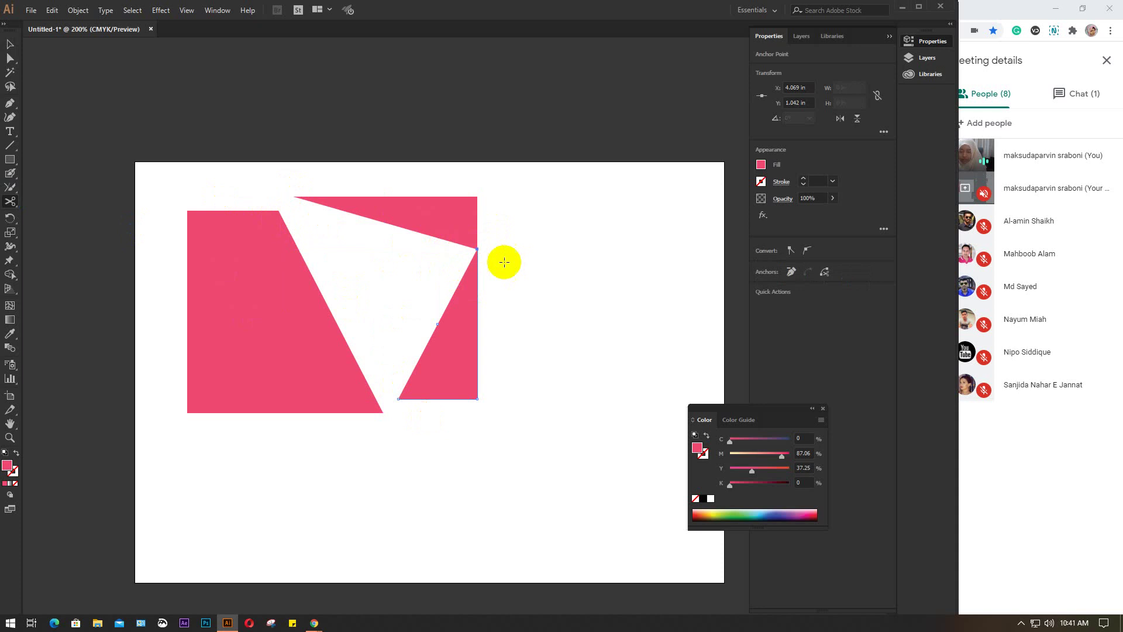
key("ctrl+z")
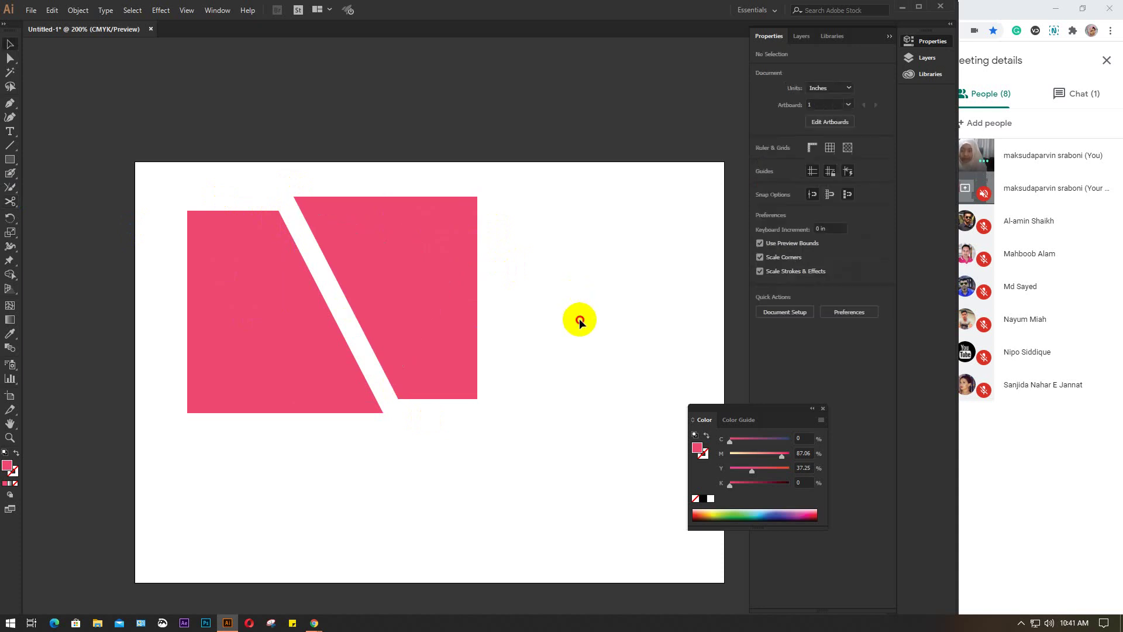
Move the right piece farther from the left one, and cut the left piece with the Scissors tool at a point on its left edge
left_click_drag(433, 277, 543, 331)
left_click(260, 331)
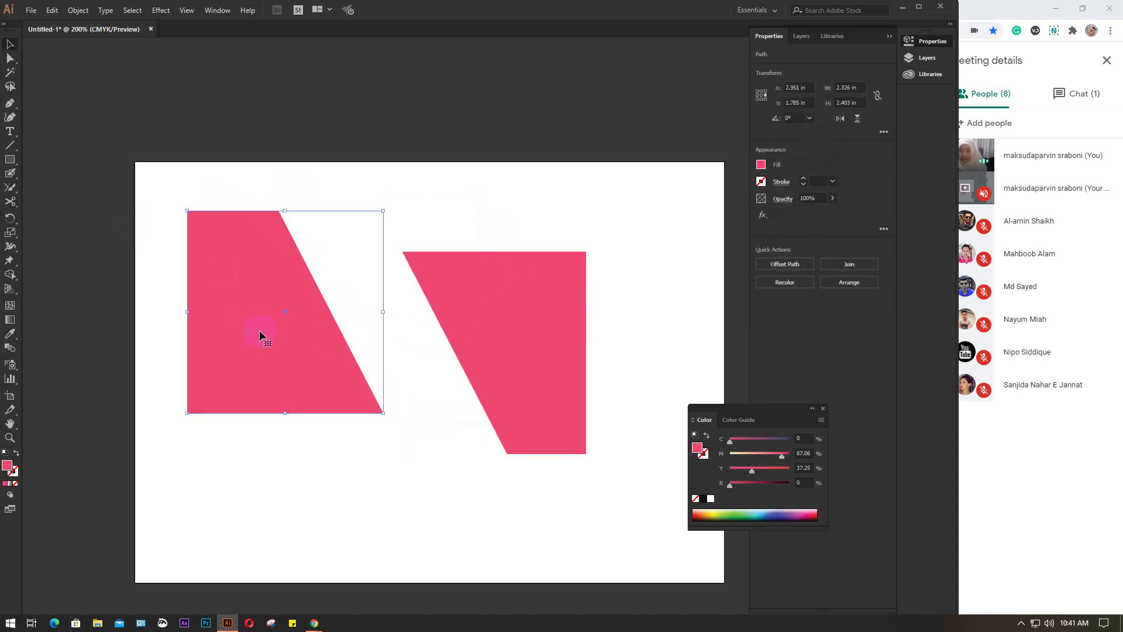
left_click(10, 202)
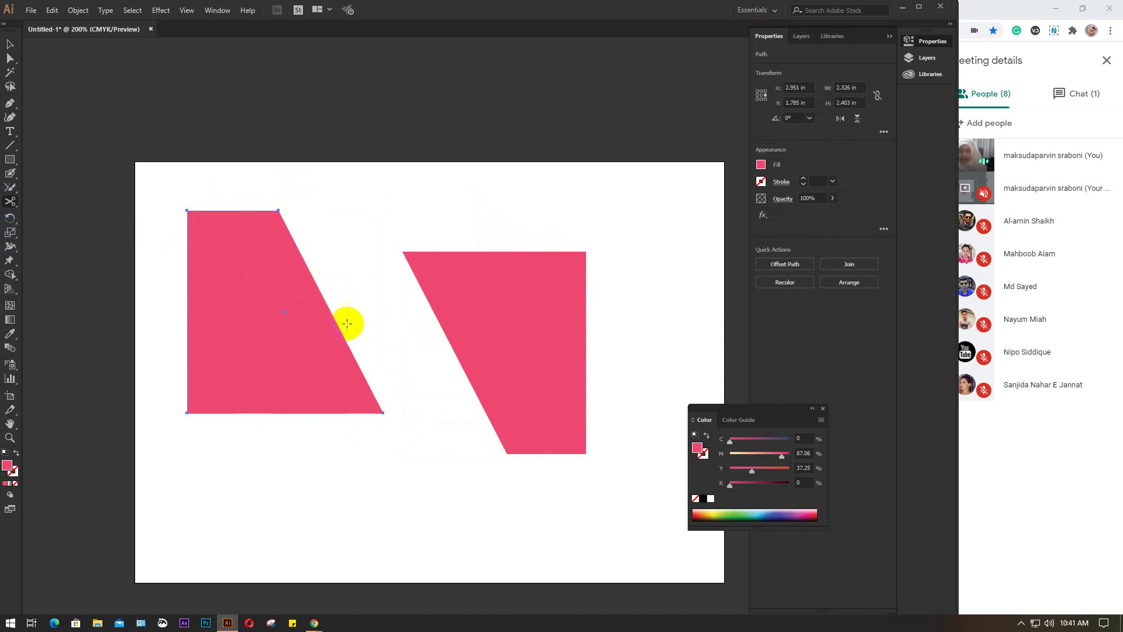
left_click(188, 336)
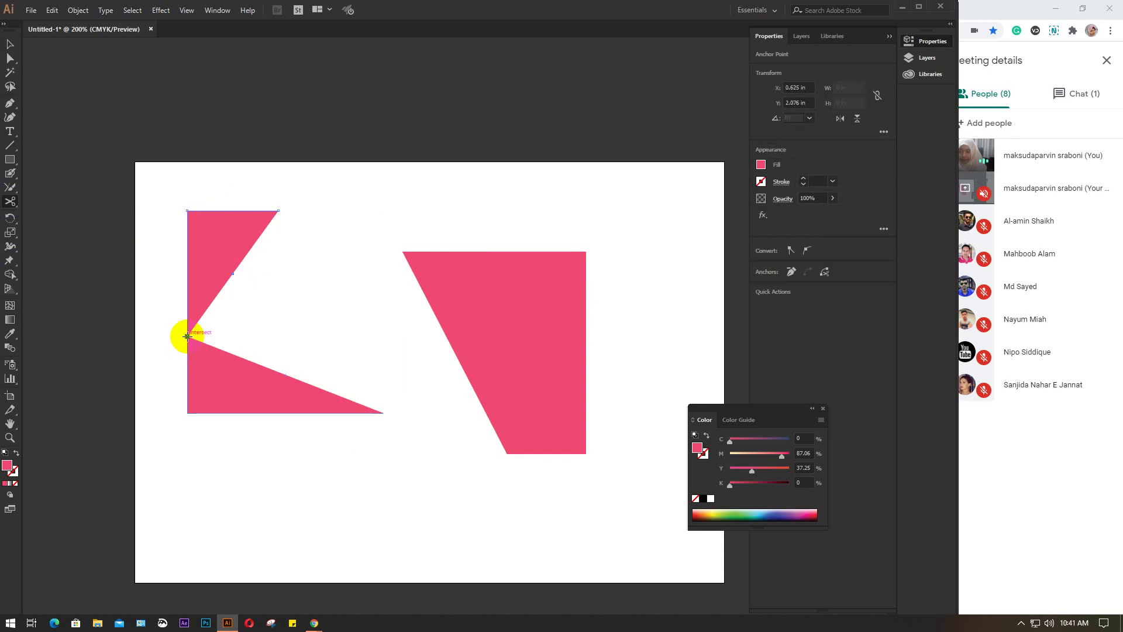
left_click(233, 273)
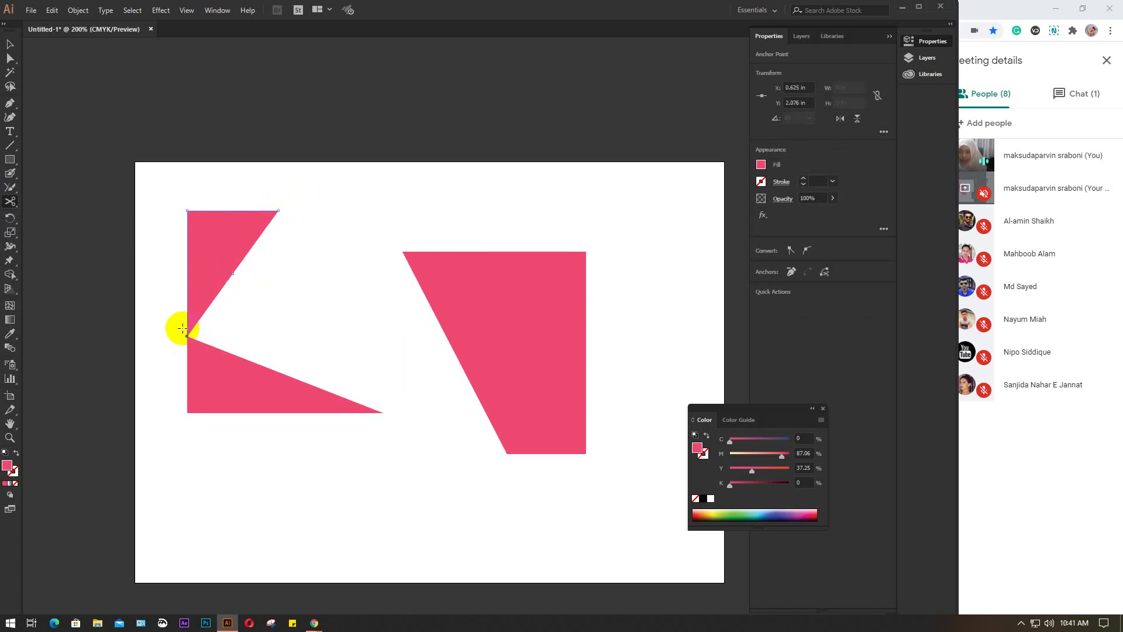
left_click(263, 336)
Move the lower triangle of the cut left piece down, away from the upper triangle
key("v")
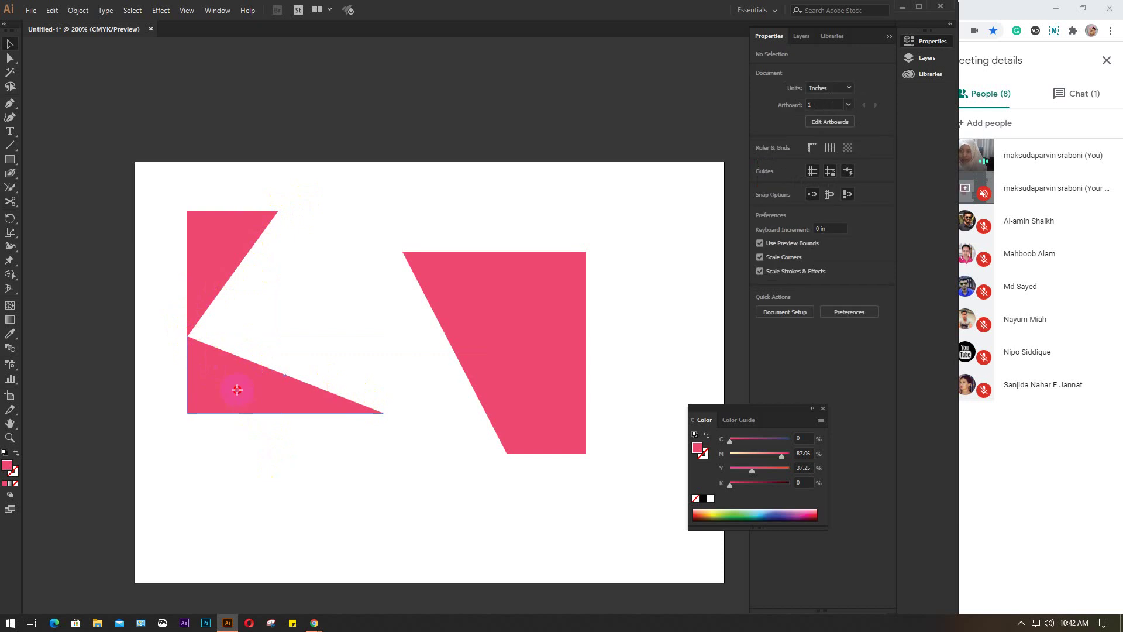
left_click(236, 389)
left_click_drag(236, 389, 241, 430)
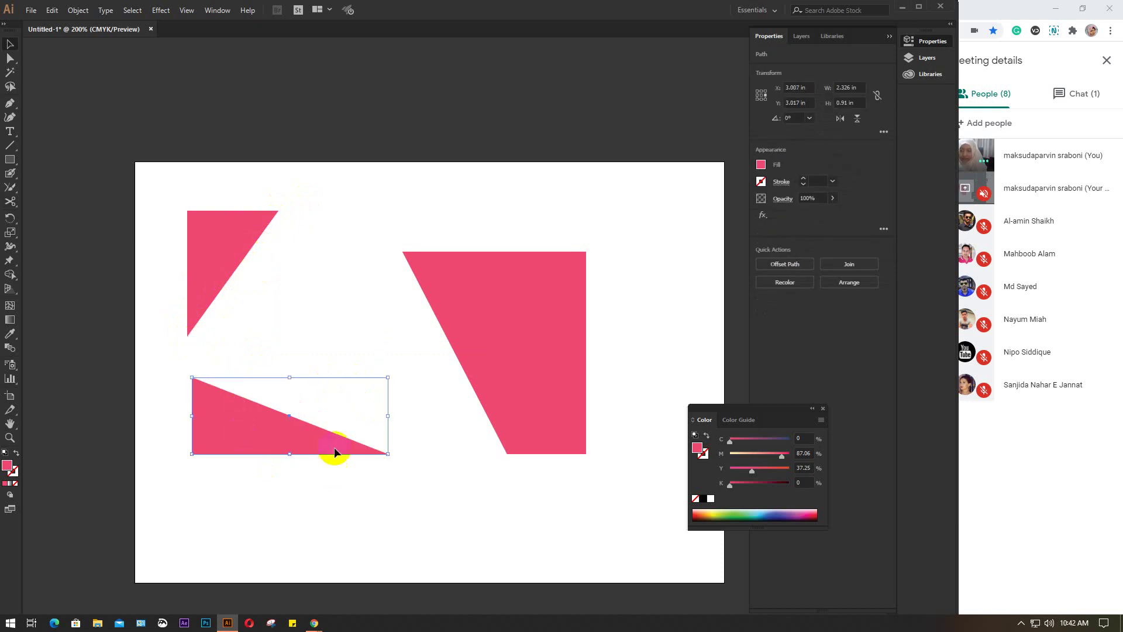
Try Scissors cuts on the right piece's top edge and at its top-right corner, and undo them
left_click(469, 253)
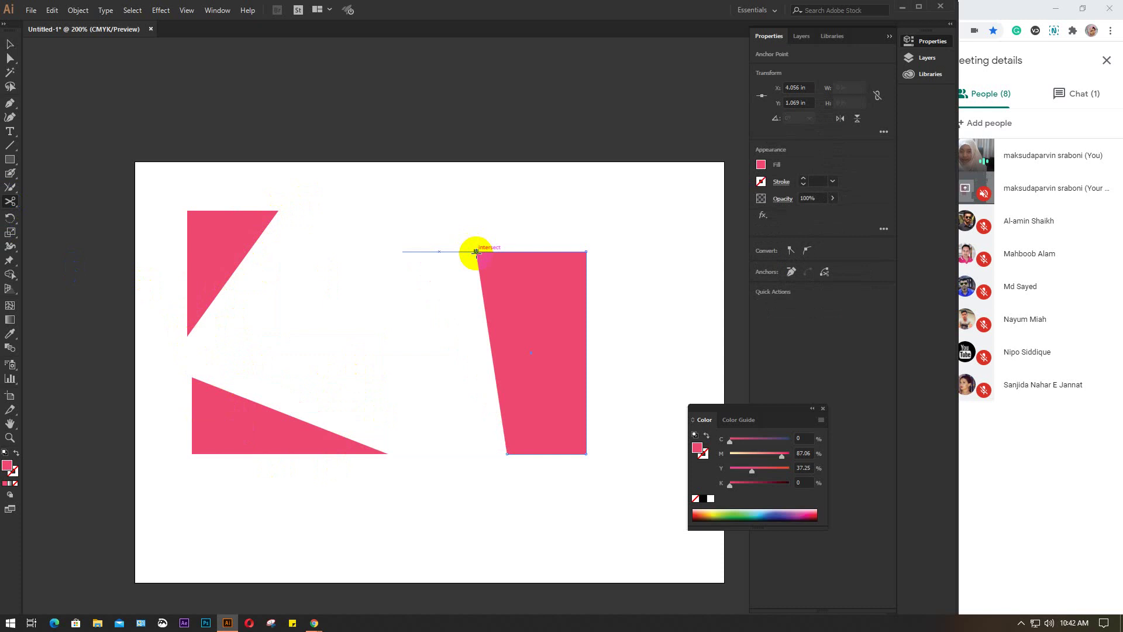
left_click(475, 252)
left_click(585, 252)
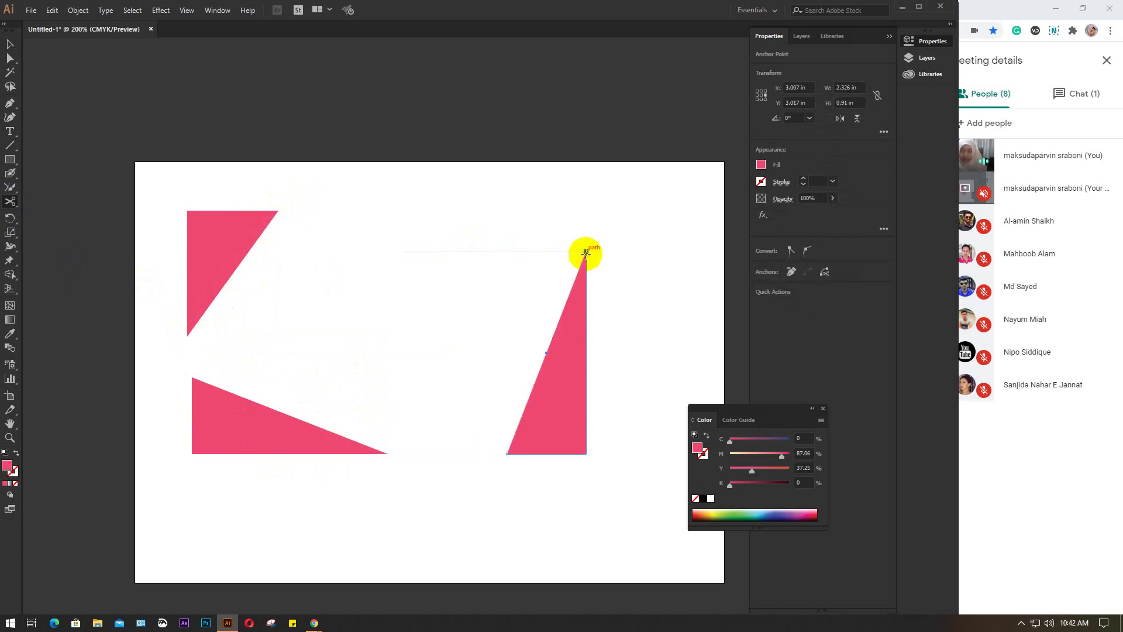
key("ctrl+z")
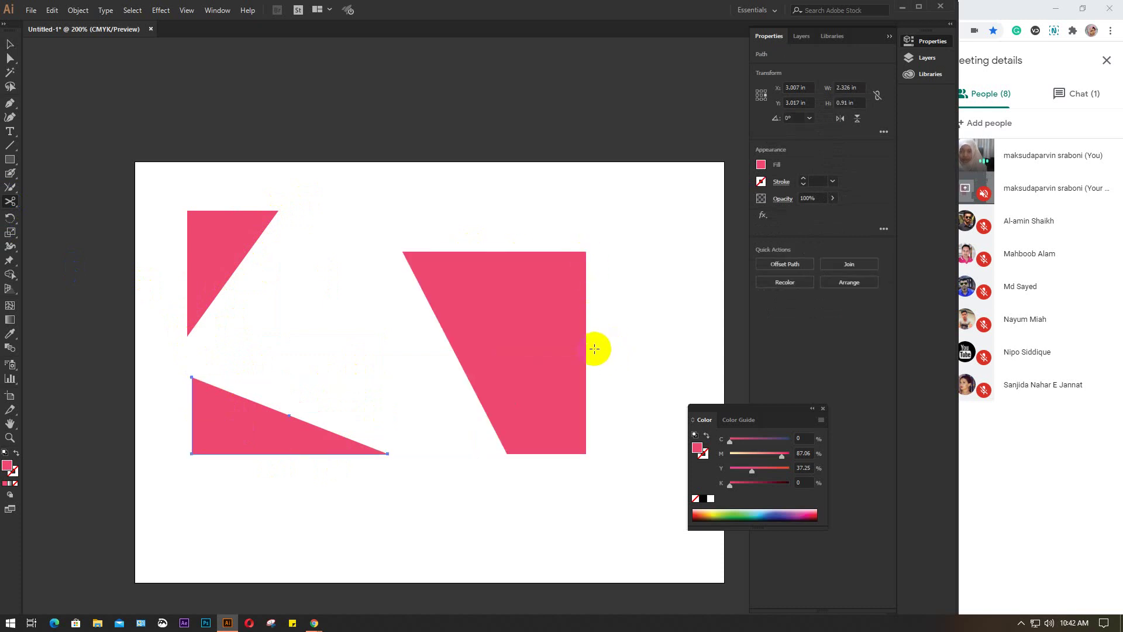
Cut the right piece with the Scissors tool at three points along its right edge
left_click(590, 348)
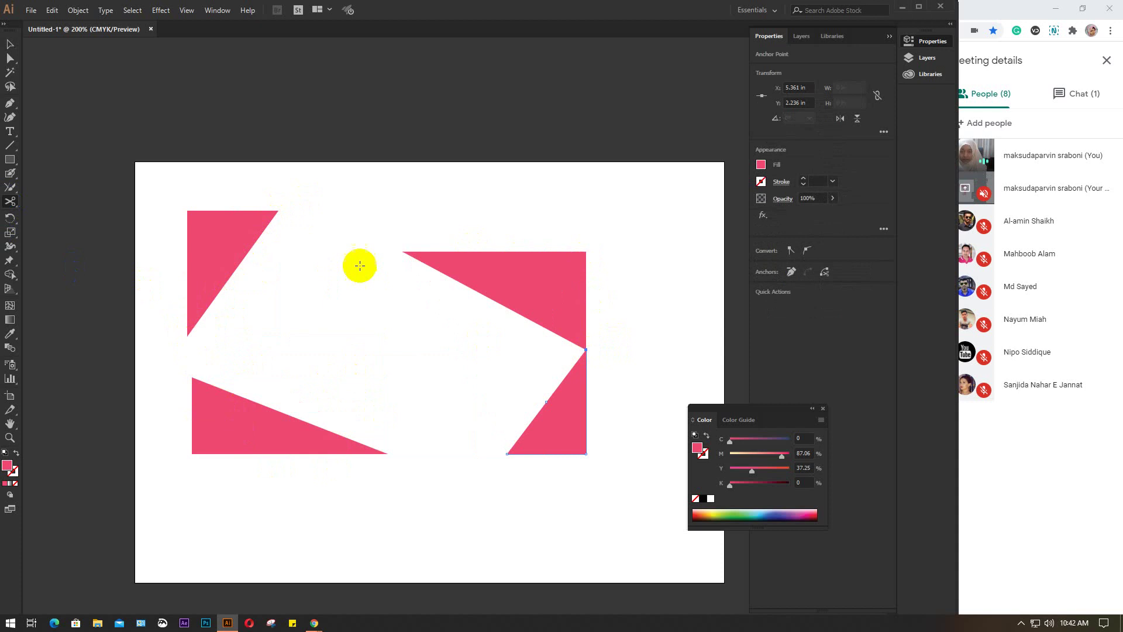
left_click(587, 293)
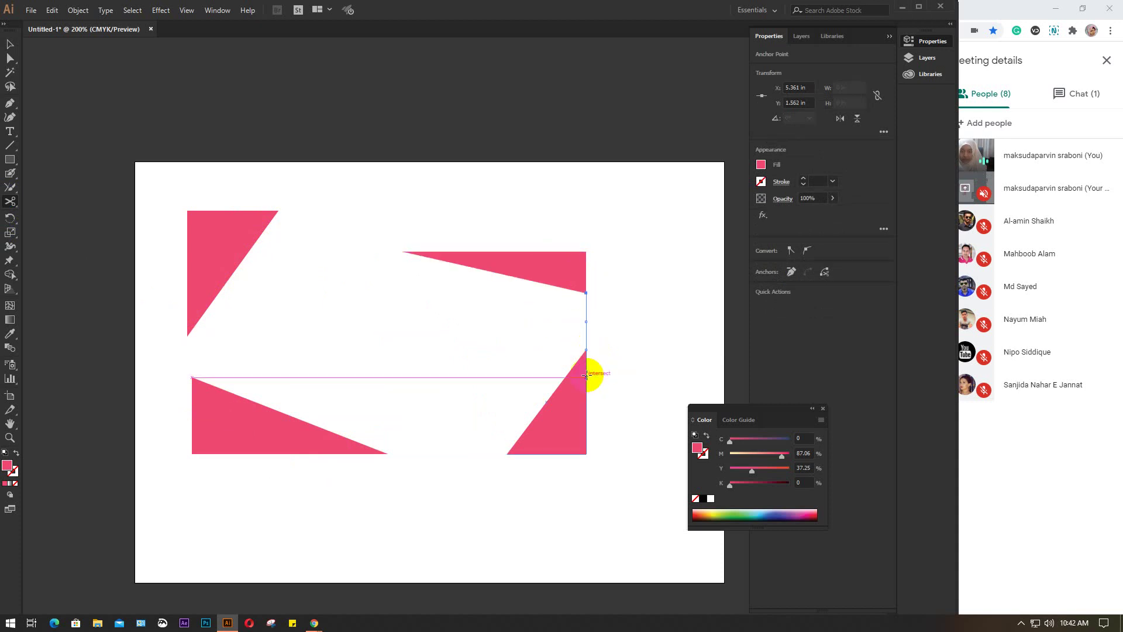
left_click(587, 398)
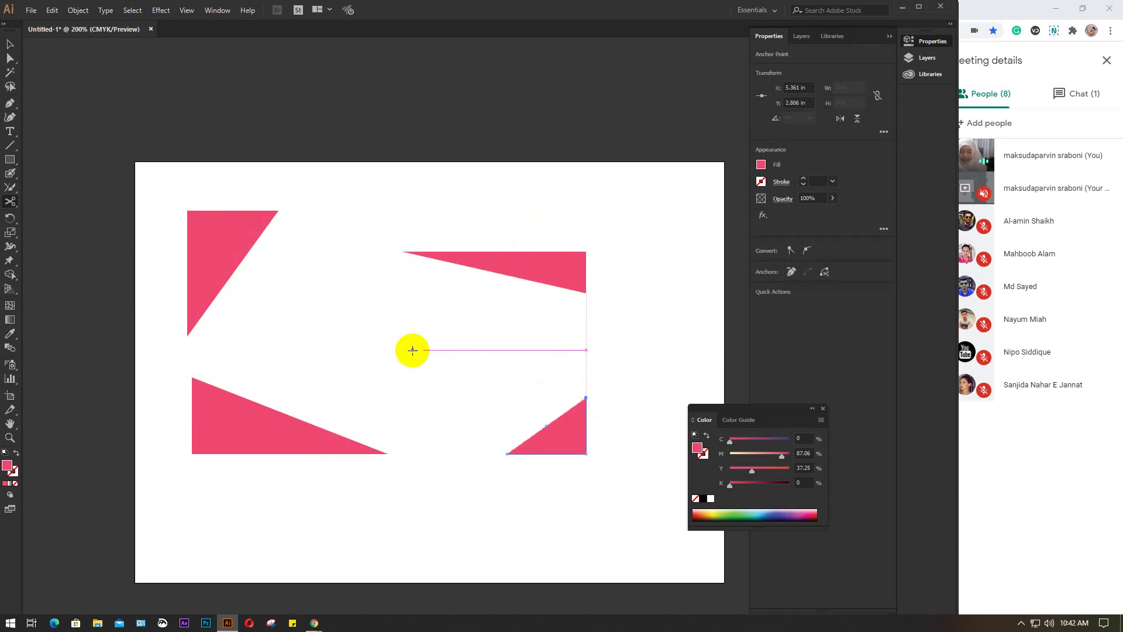
Move the two triangles cut from the right piece toward the left, and delete the thin leftover segments between them
key("v")
left_click(609, 353)
left_click_drag(575, 419, 475, 441)
left_click_drag(546, 274, 471, 247)
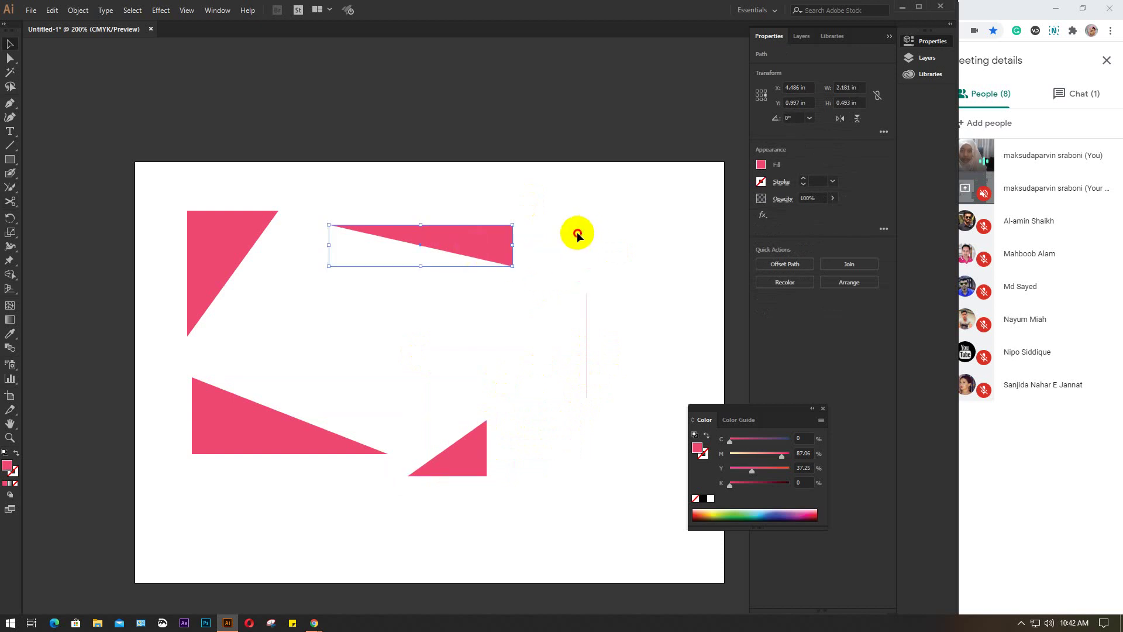
left_click_drag(577, 234, 624, 441)
key("Delete")
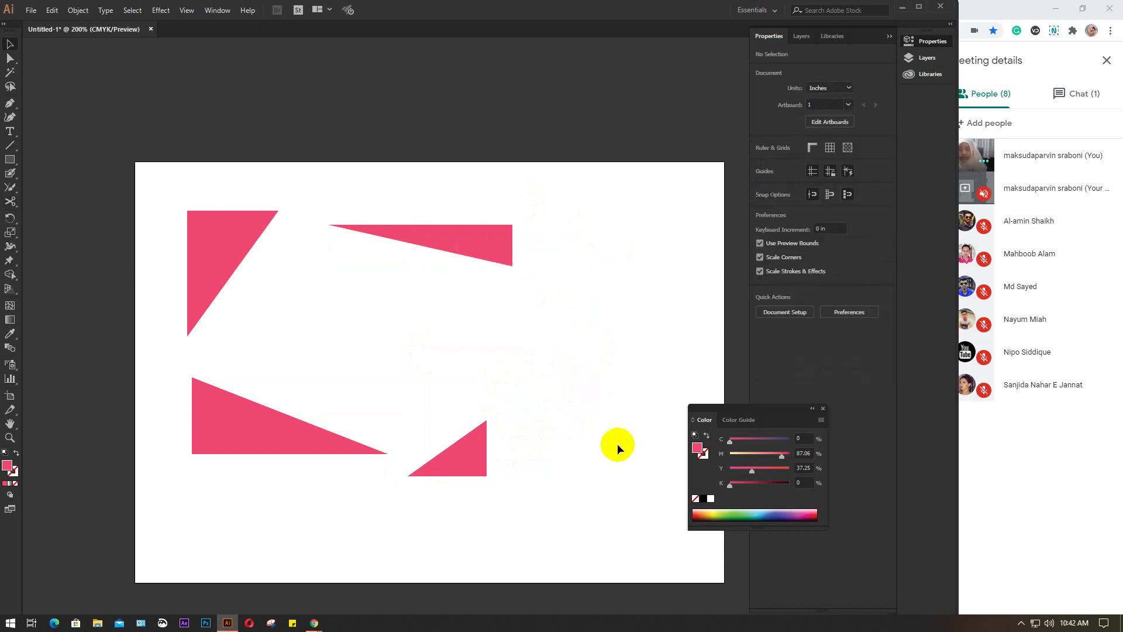
Rearrange the upper-right, upper-left and lower-left triangles on the artboard
left_click_drag(418, 237, 519, 244)
left_click_drag(221, 240, 254, 243)
left_click_drag(253, 430, 261, 416)
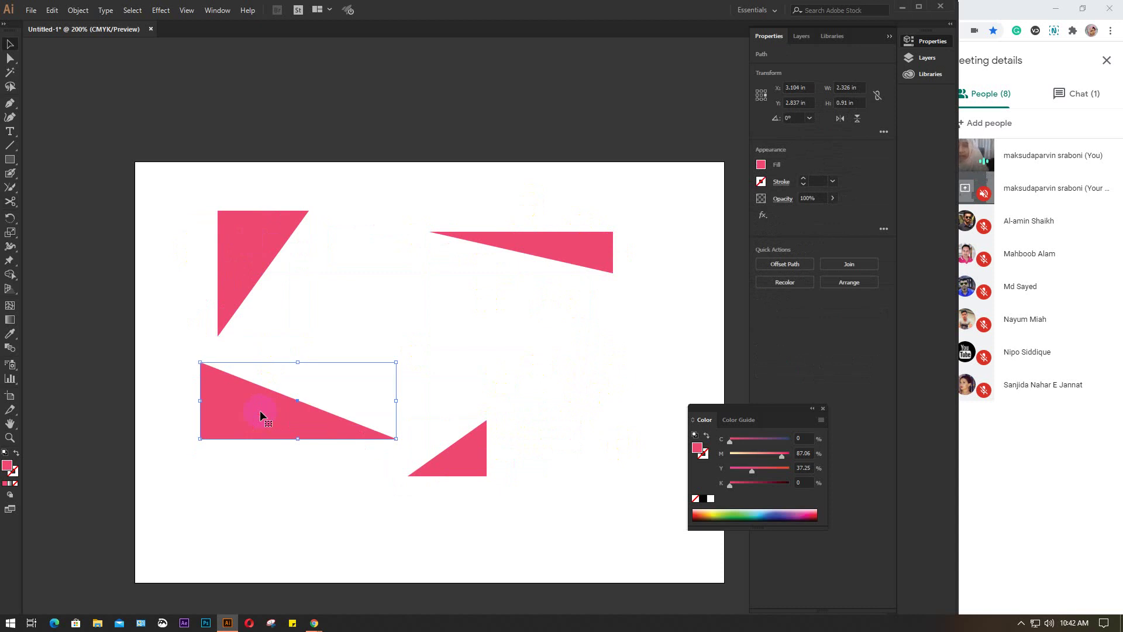
left_click_drag(261, 416, 261, 415)
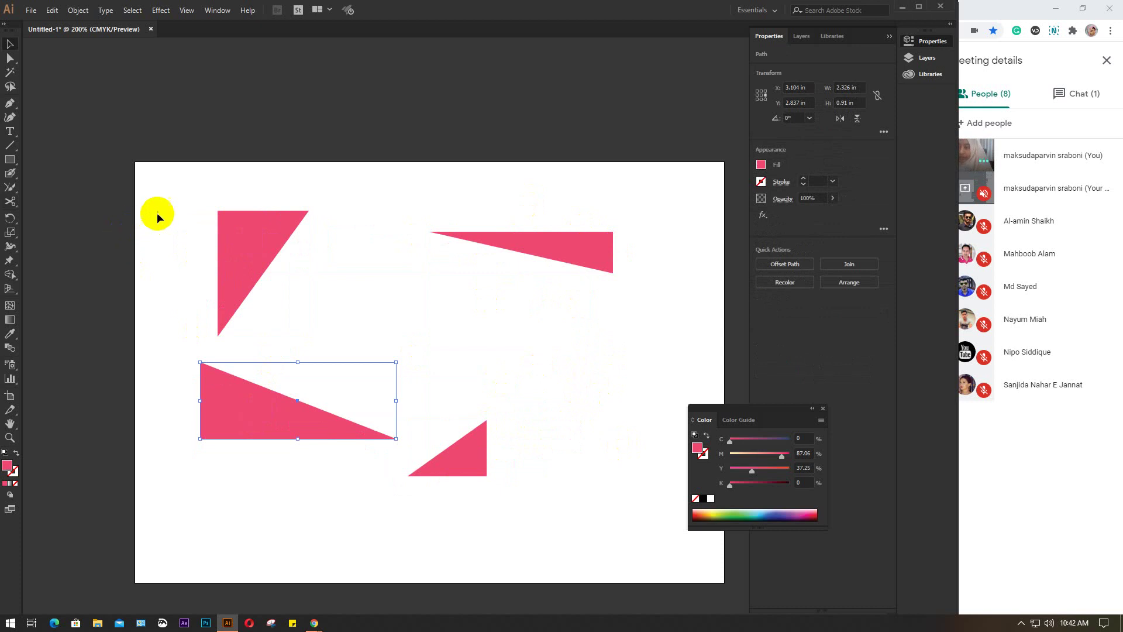
Delete all the cut triangles and draw a new pink rectangle about 4.19 by 3.04 in
left_click_drag(157, 209, 570, 516)
key("Delete")
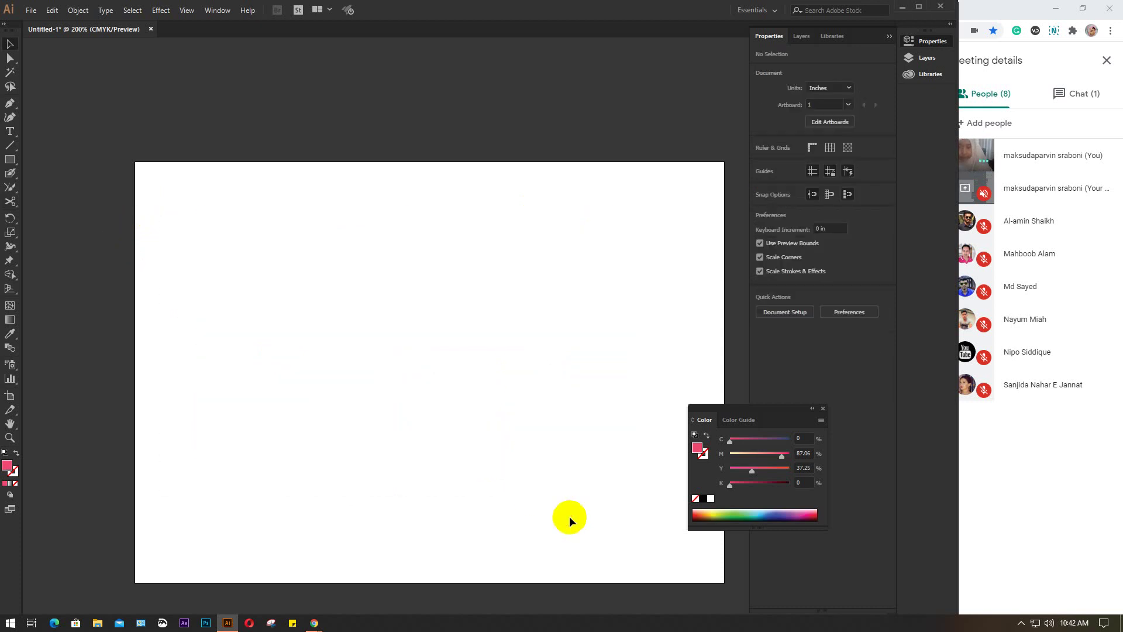
left_click(10, 159)
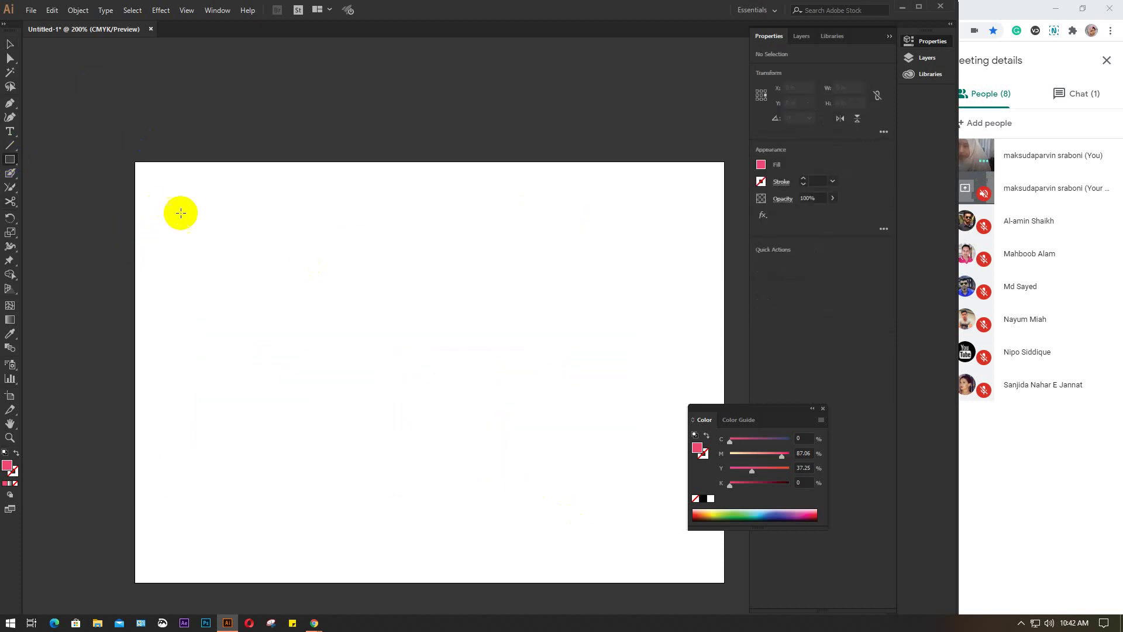
left_click_drag(188, 208, 542, 464)
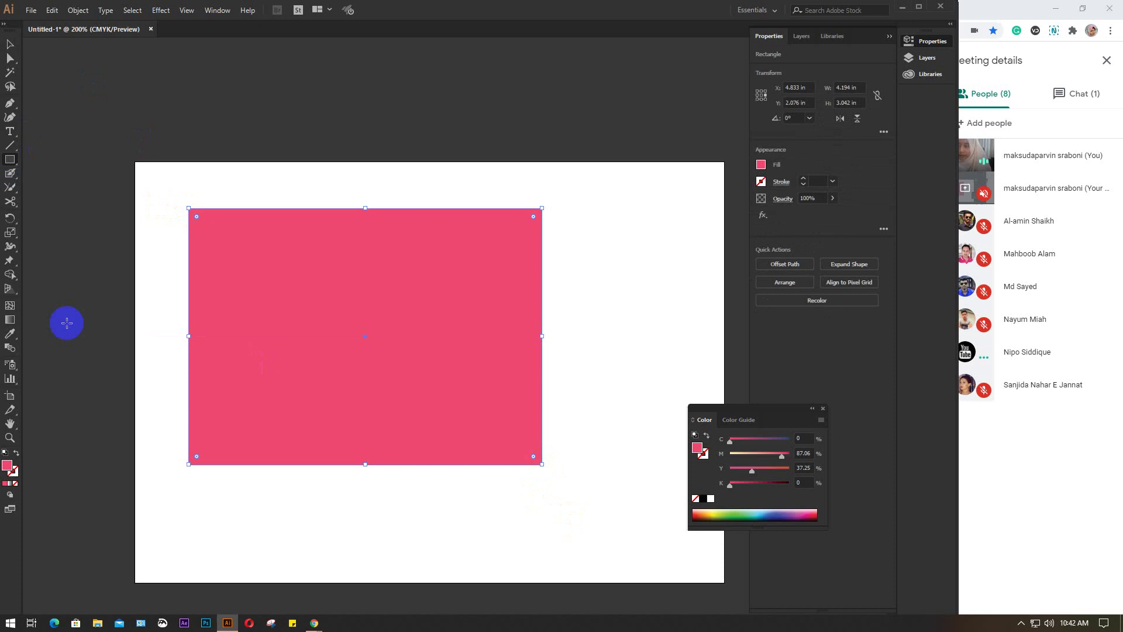
Slice the rectangle freehand with the Knife tool: a curve across the top-left corner, two vertical cuts, one horizontal and one diagonal
left_click(8, 202)
left_click_drag(7, 205, 82, 231)
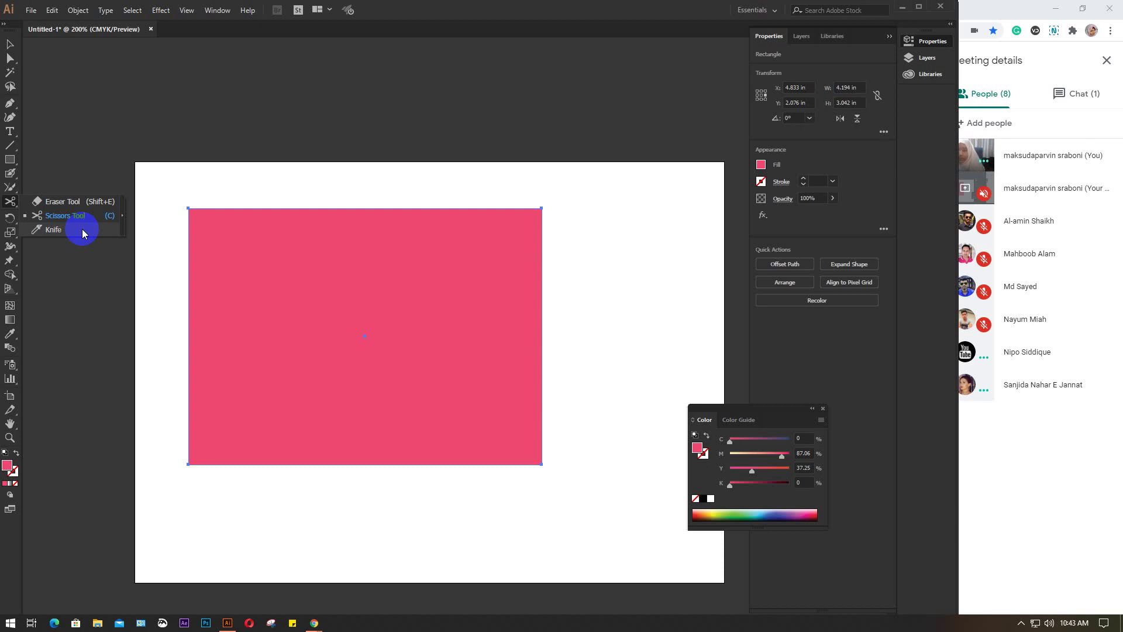
left_click_drag(82, 229, 255, 189)
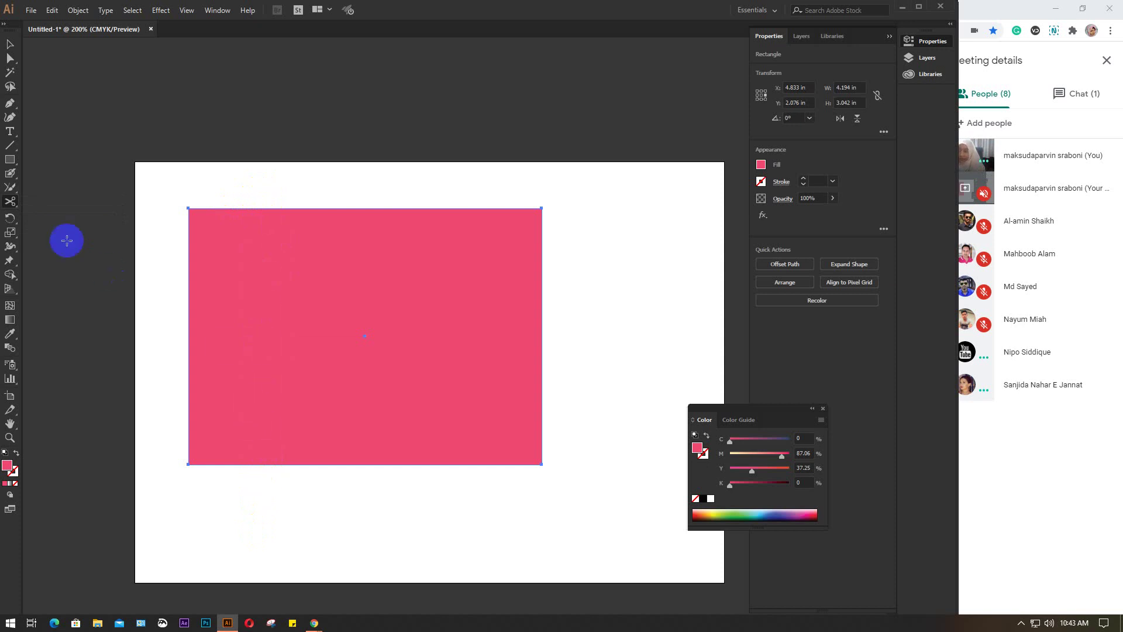
left_click(9, 209)
left_click(51, 229)
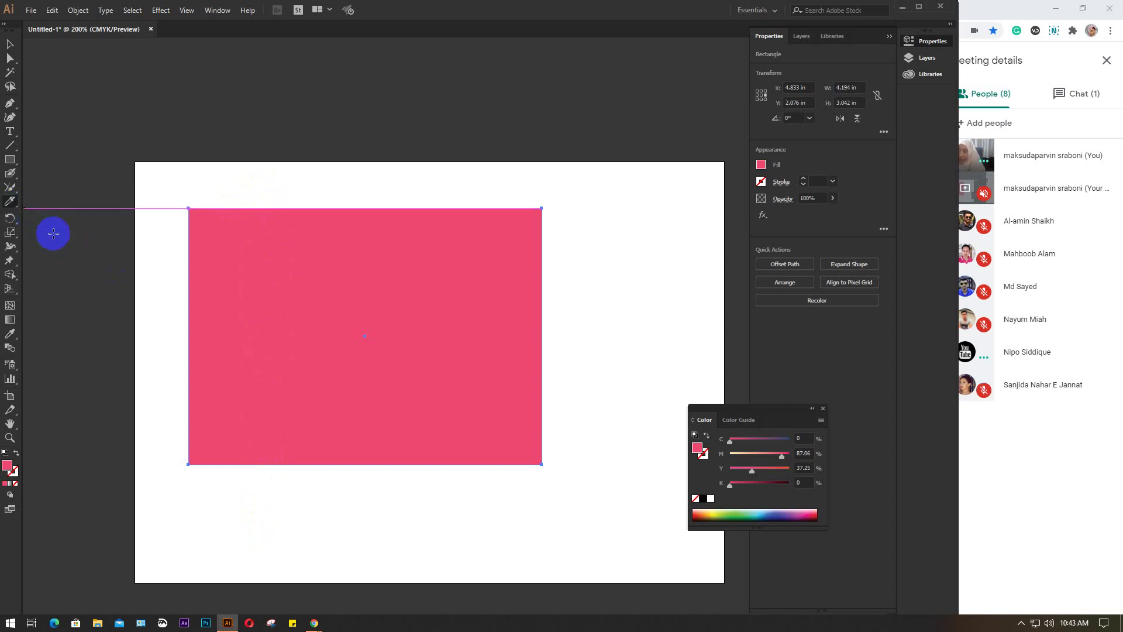
mouse_move(171, 362)
left_mouse_down()
mouse_move(239, 302)
mouse_move(345, 172)
mouse_move(348, 504)
left_mouse_up()
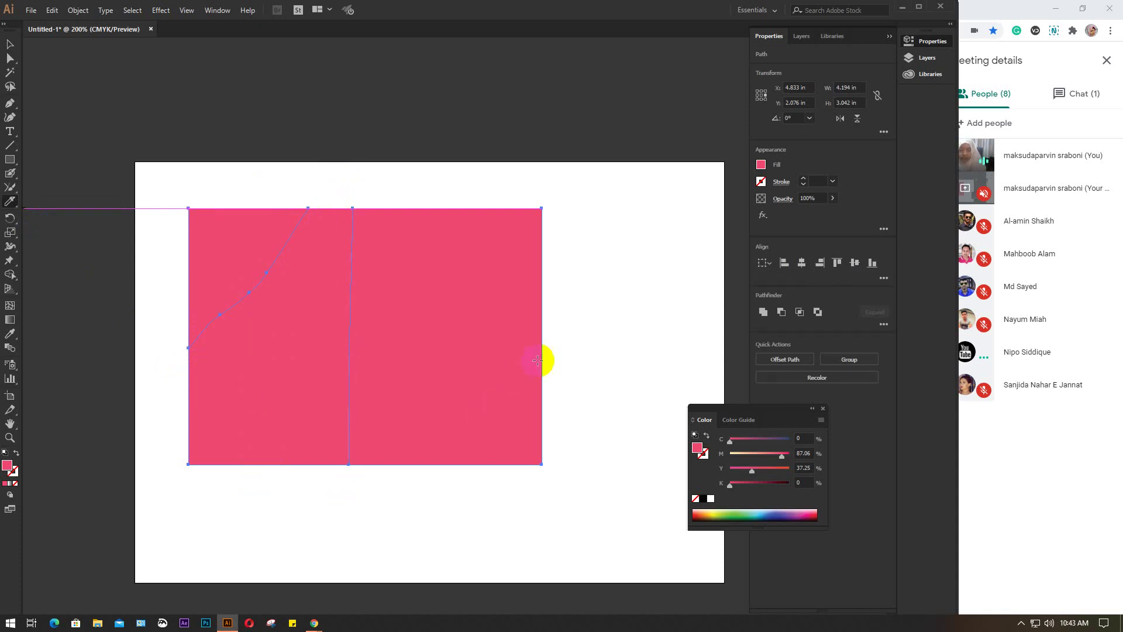
mouse_move(583, 394)
left_mouse_down()
mouse_move(404, 415)
mouse_move(148, 417)
left_mouse_up()
mouse_move(490, 487)
left_mouse_down()
mouse_move(491, 170)
mouse_move(480, 173)
left_mouse_up()
mouse_move(573, 278)
left_mouse_down()
mouse_move(384, 351)
mouse_move(305, 402)
mouse_move(230, 484)
mouse_move(204, 510)
left_mouse_up()
Cut three closed loops with the Knife inside the left, upper middle and lower middle pieces, and deselect everything
mouse_move(250, 332)
left_mouse_down()
mouse_move(230, 350)
mouse_move(259, 389)
mouse_move(275, 377)
mouse_move(248, 333)
left_mouse_up()
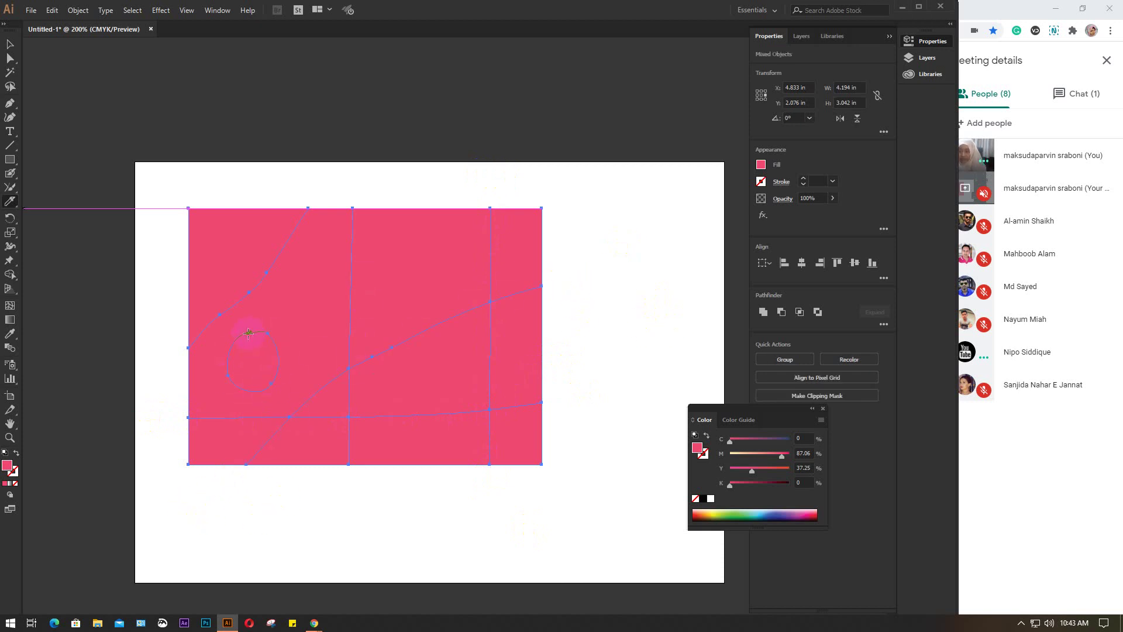
mouse_move(420, 294)
left_mouse_down()
mouse_move(459, 297)
mouse_move(436, 229)
left_mouse_up()
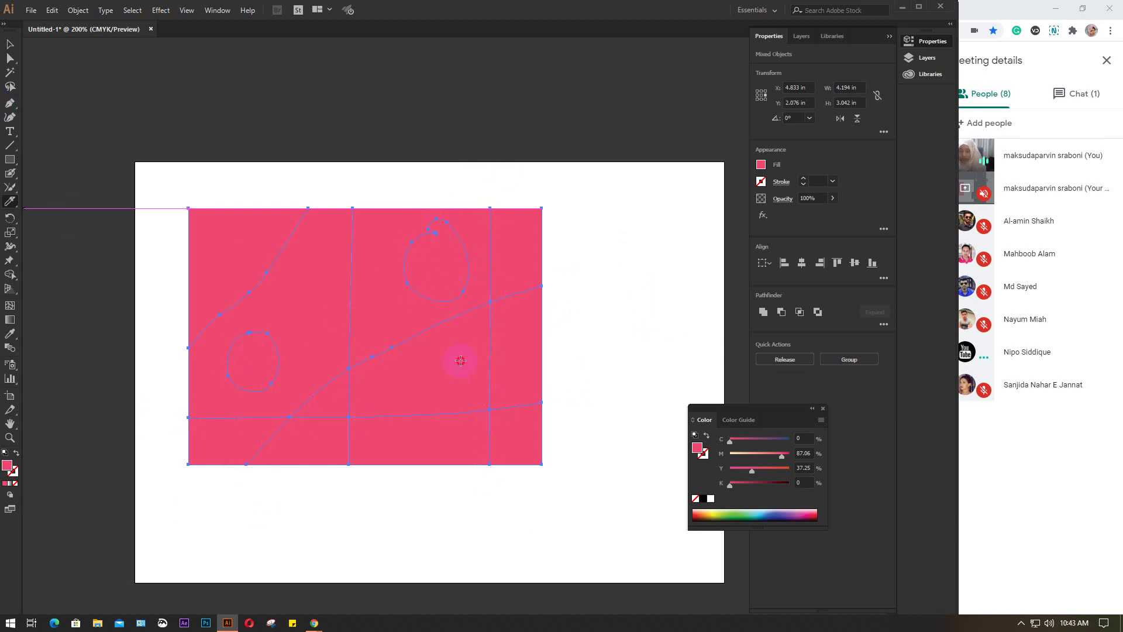
mouse_move(465, 398)
left_mouse_down()
mouse_move(445, 339)
mouse_move(442, 375)
mouse_move(460, 366)
mouse_move(445, 356)
mouse_move(461, 340)
mouse_move(423, 371)
mouse_move(457, 388)
mouse_move(462, 362)
left_mouse_up()
left_click(9, 44)
left_click(676, 305)
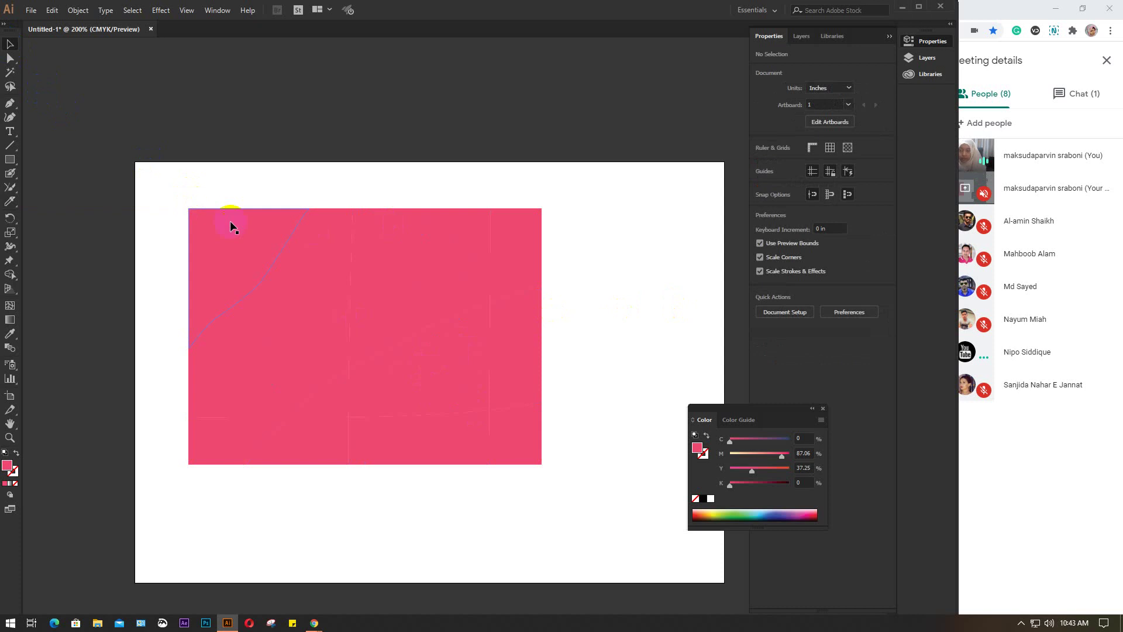
Move the top-left corner piece up and outward, and shift the large left piece slightly left
left_click(231, 240)
left_click_drag(230, 241, 206, 228)
left_click(261, 298)
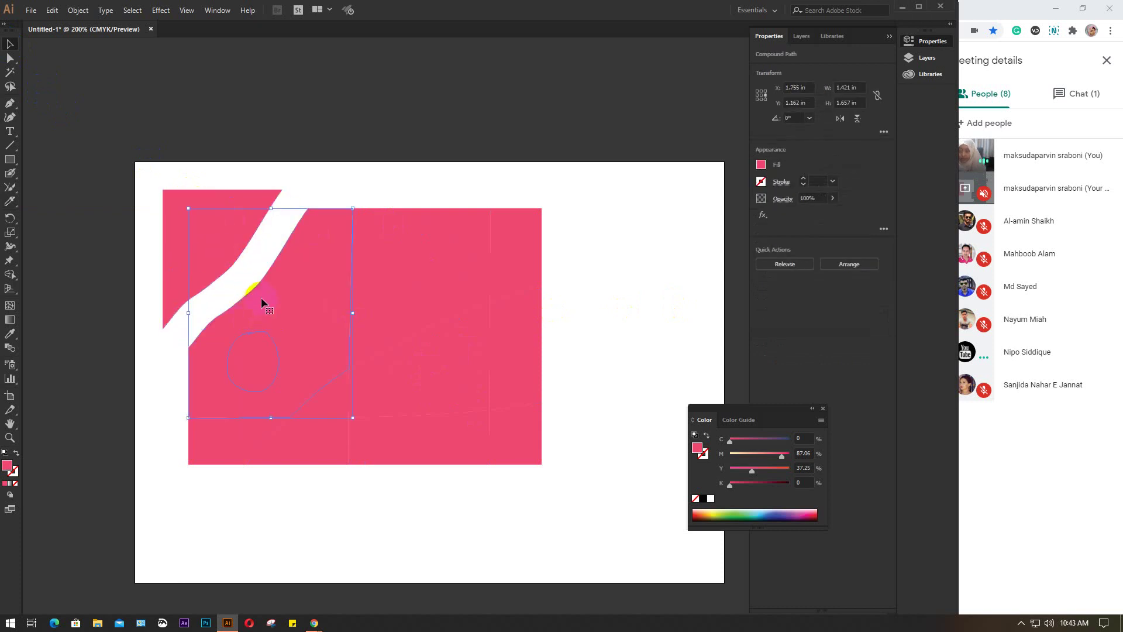
left_click_drag(261, 300, 247, 300)
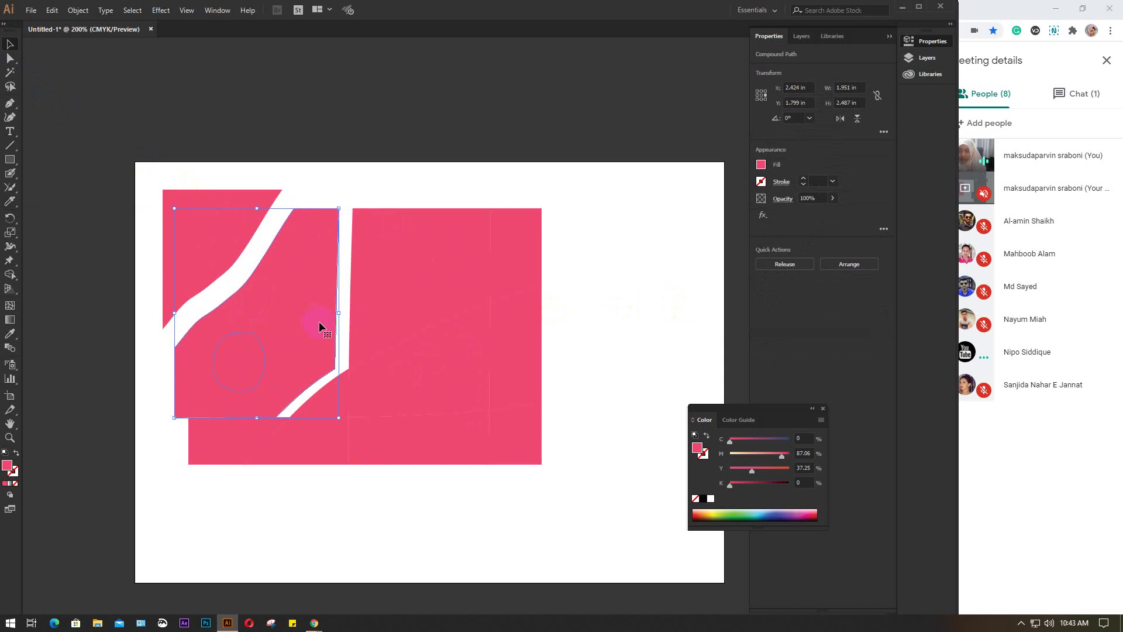
Move the four bottom pieces and the two right-edge pieces outward, away from the rectangle
left_click_drag(250, 469, 197, 490)
left_click_drag(304, 456, 323, 551)
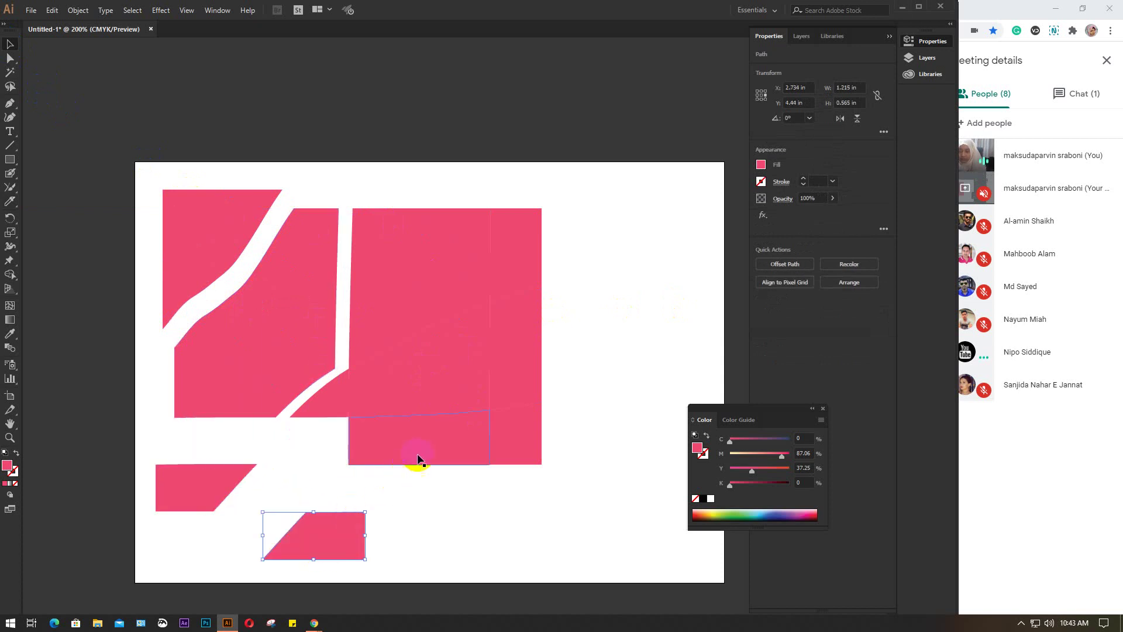
left_click_drag(418, 459, 467, 578)
left_click_drag(518, 471, 543, 433)
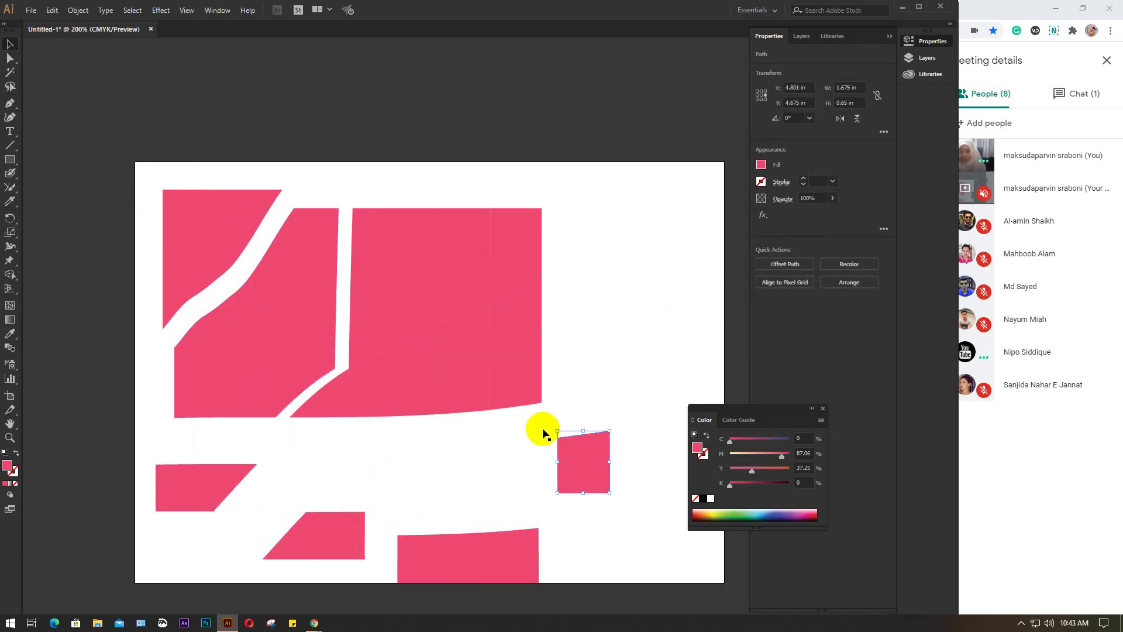
left_click_drag(541, 374, 617, 351)
left_click_drag(529, 275, 611, 240)
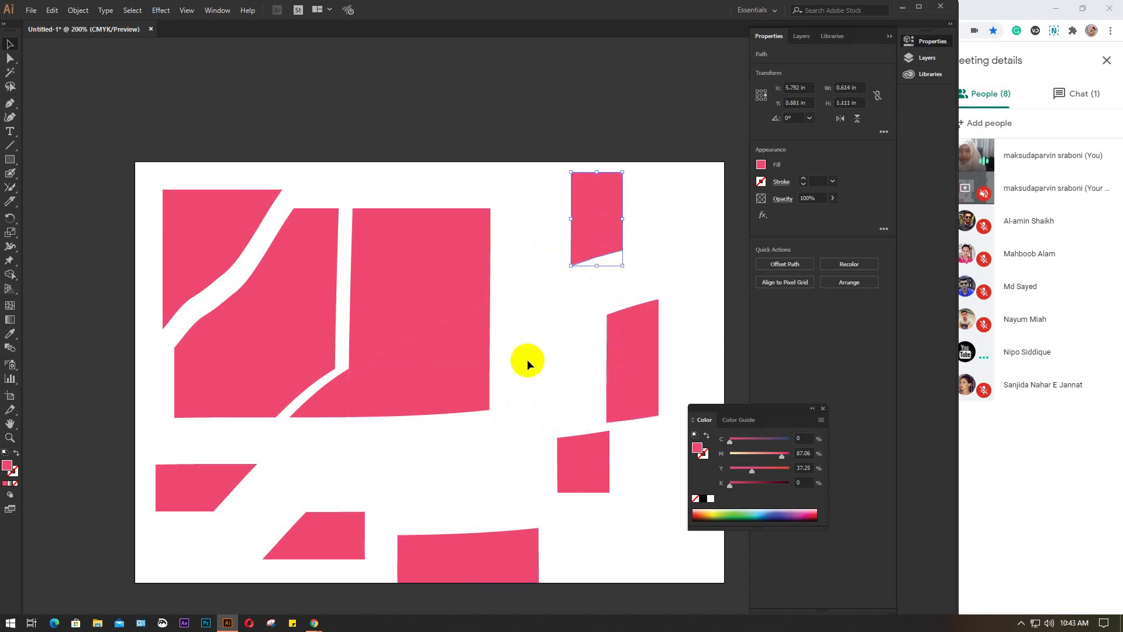
Separate the lower middle piece, the small triangle beside it and the upper middle piece from one another
mouse_move(466, 396)
left_mouse_down()
mouse_move(462, 360)
mouse_move(501, 349)
mouse_move(508, 379)
left_mouse_up()
left_click(461, 358)
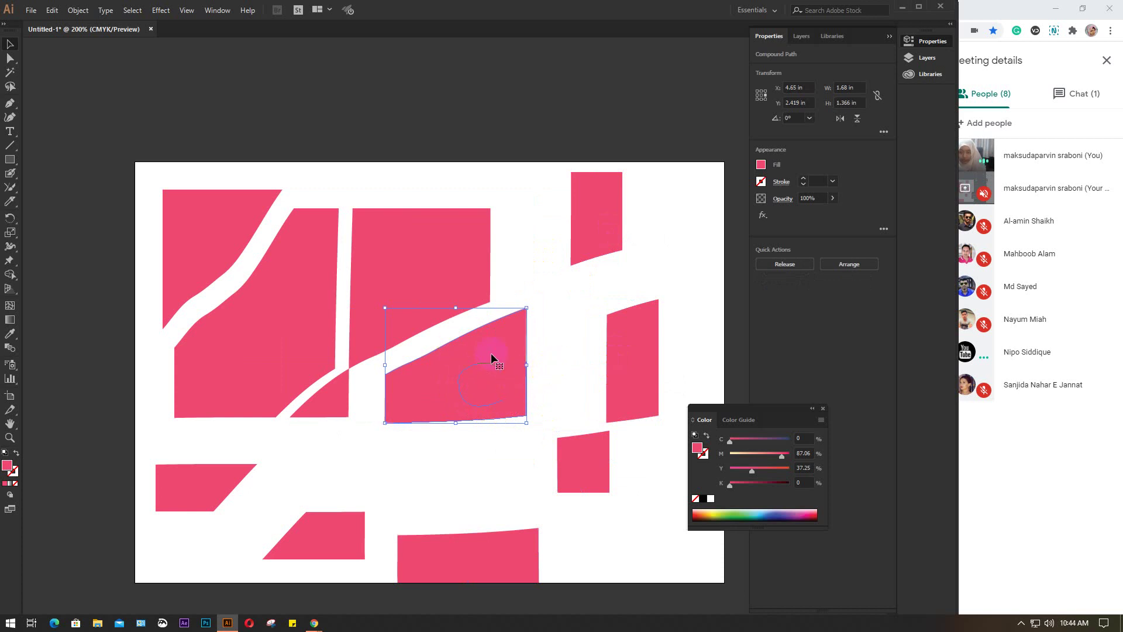
left_click_drag(490, 352, 502, 348)
left_click_drag(334, 382, 328, 398)
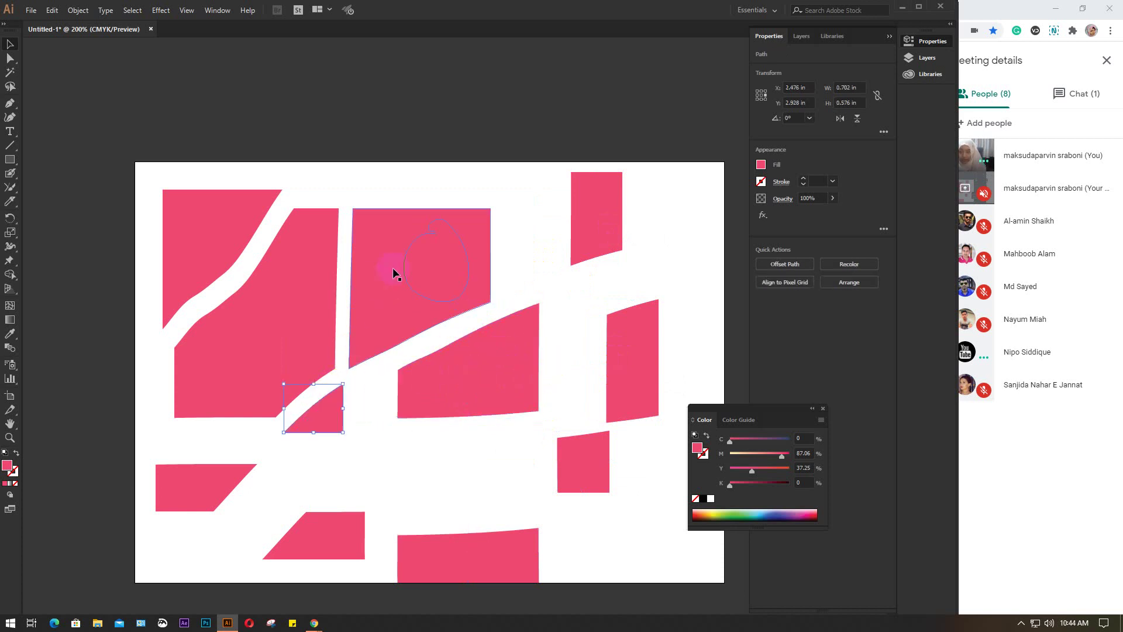
left_click(394, 266)
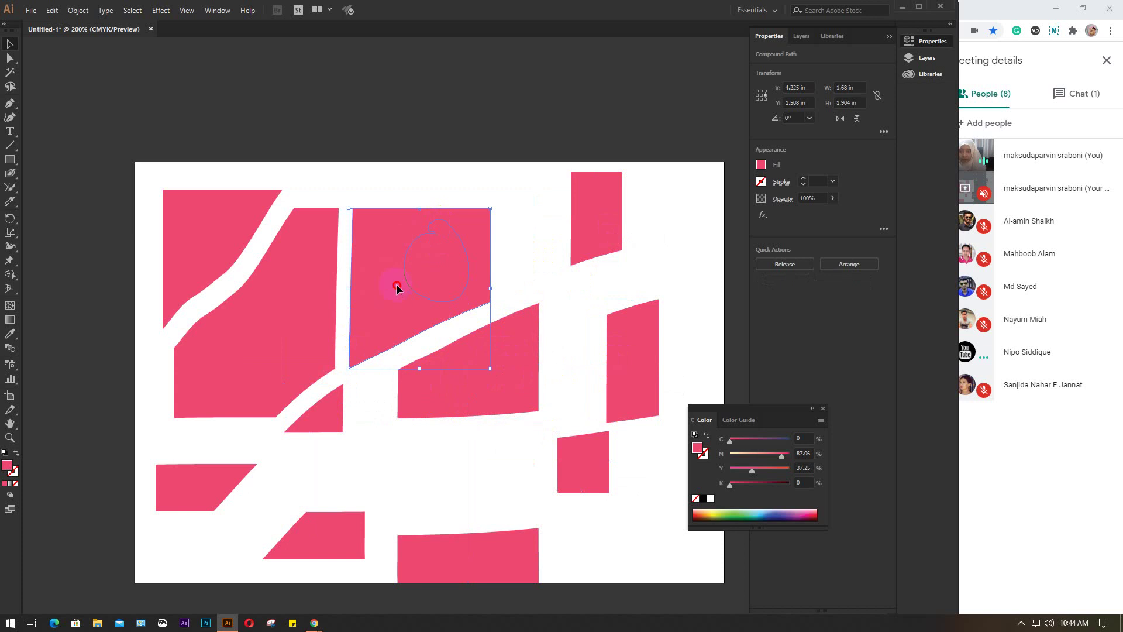
left_click_drag(396, 287, 406, 272)
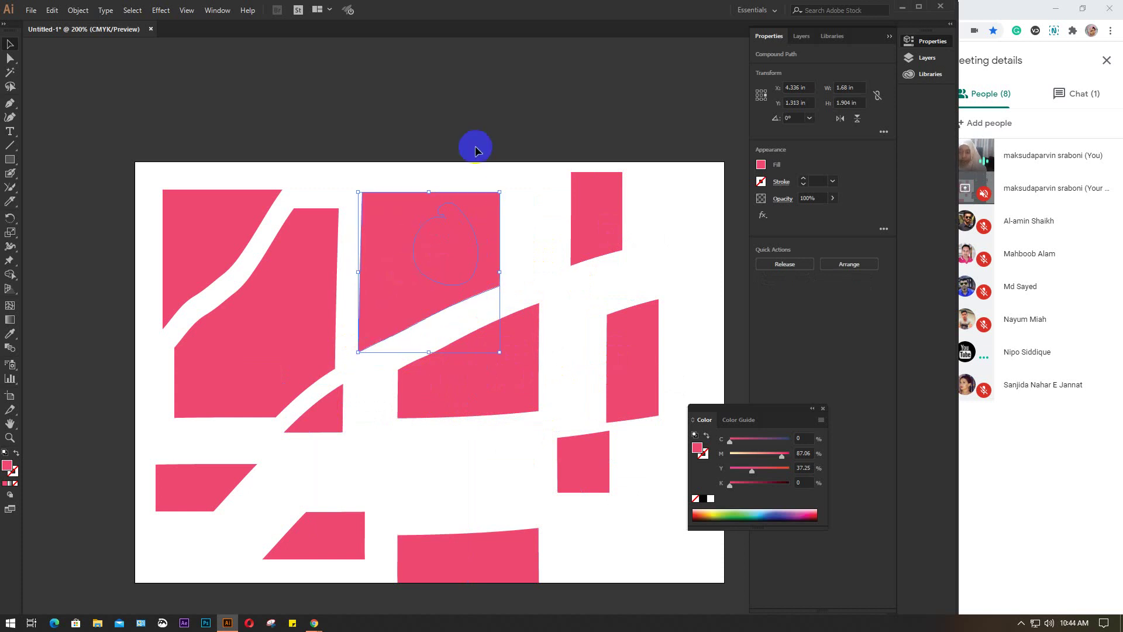
left_click(518, 260)
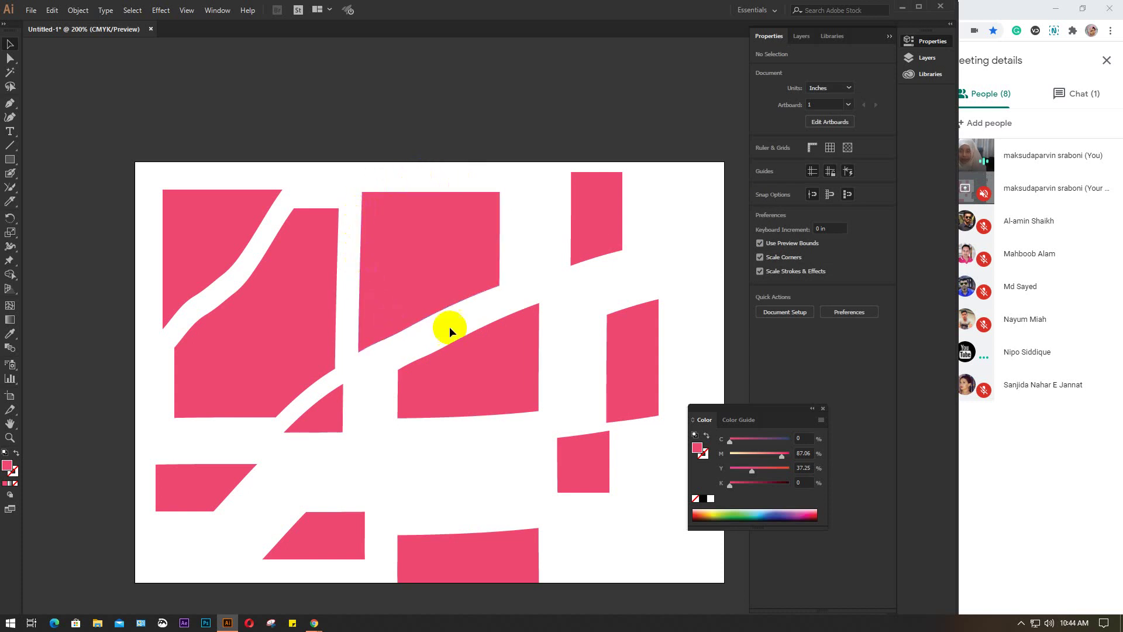
mouse_move(446, 210)
left_mouse_down()
mouse_move(466, 237)
mouse_move(468, 211)
mouse_move(491, 240)
mouse_move(467, 221)
left_mouse_up()
Move the large left piece containing the knife-cut loop slightly right, and deselect it
left_click(245, 350)
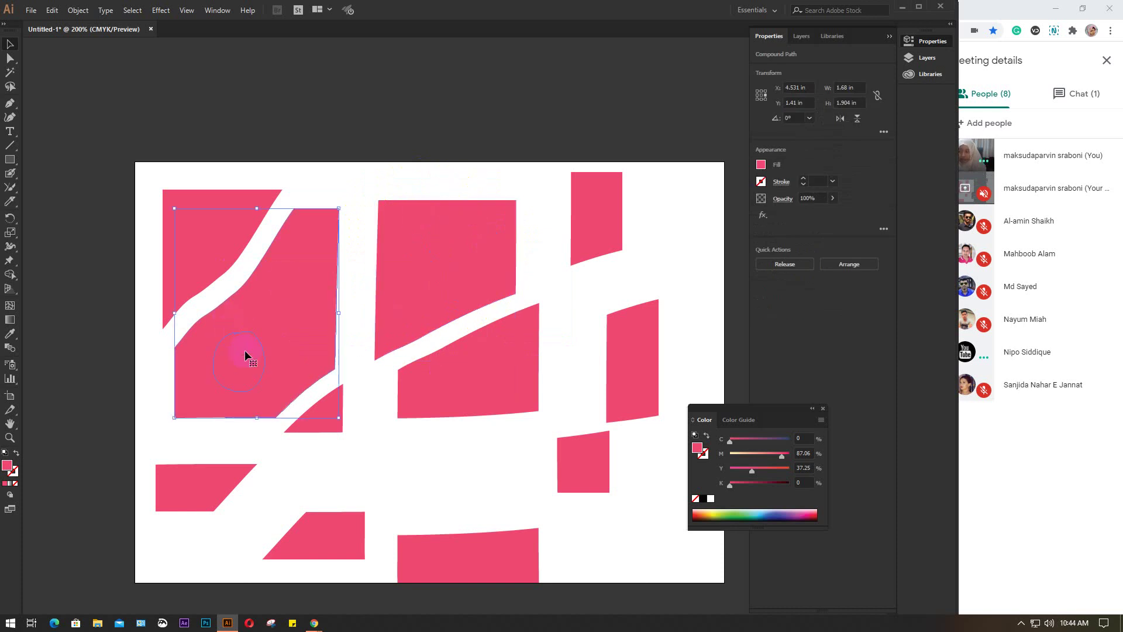
scroll(228, 366, "up", 2)
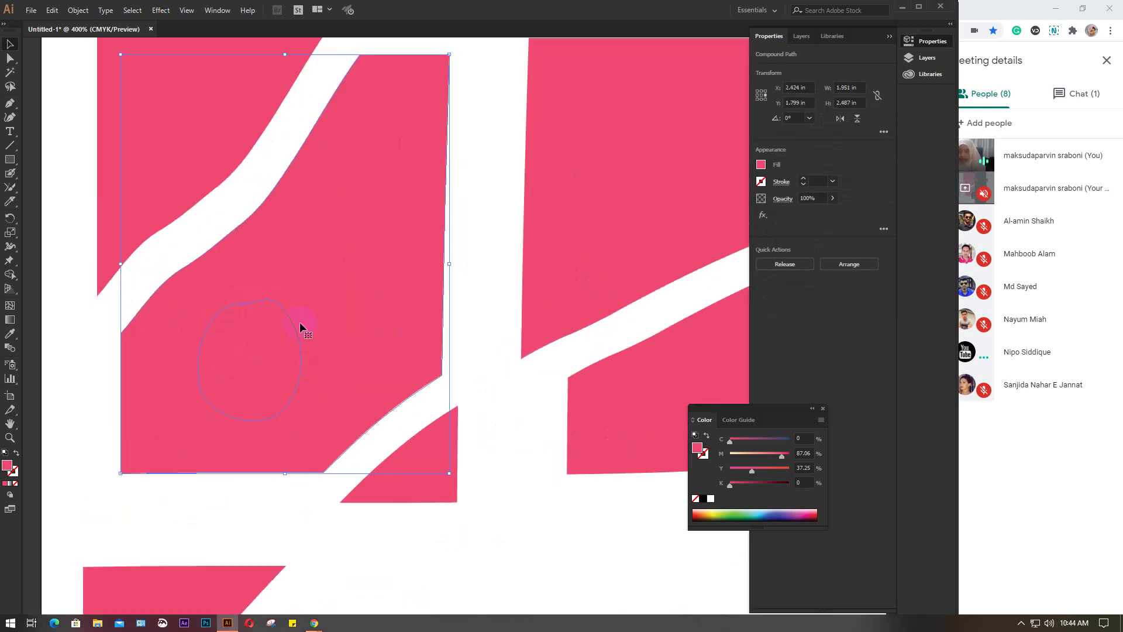
left_click_drag(292, 323, 319, 327)
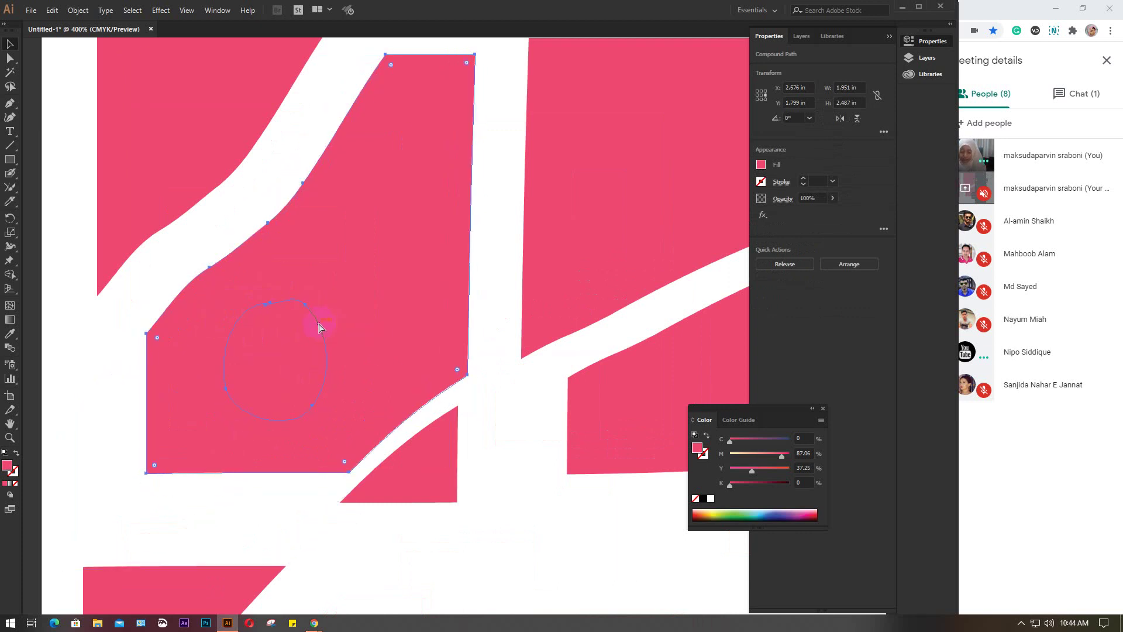
left_click(119, 336)
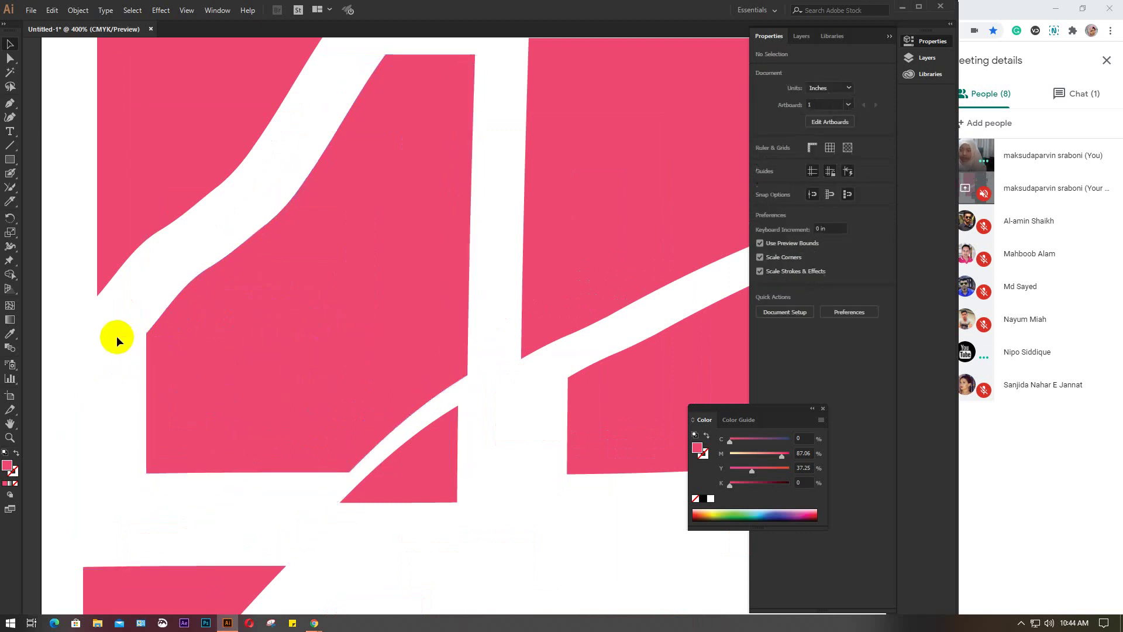
Cut a closed, roughly circular loop inside the large left piece with the Knife tool
left_click(10, 201)
left_click(291, 300)
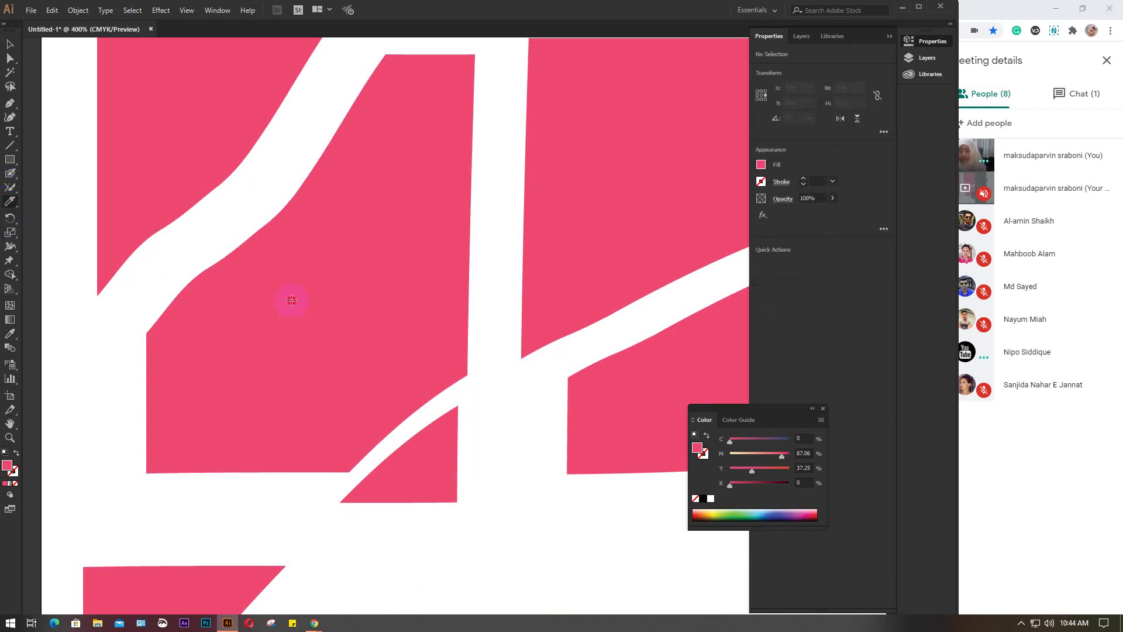
left_click_drag(291, 300, 245, 331)
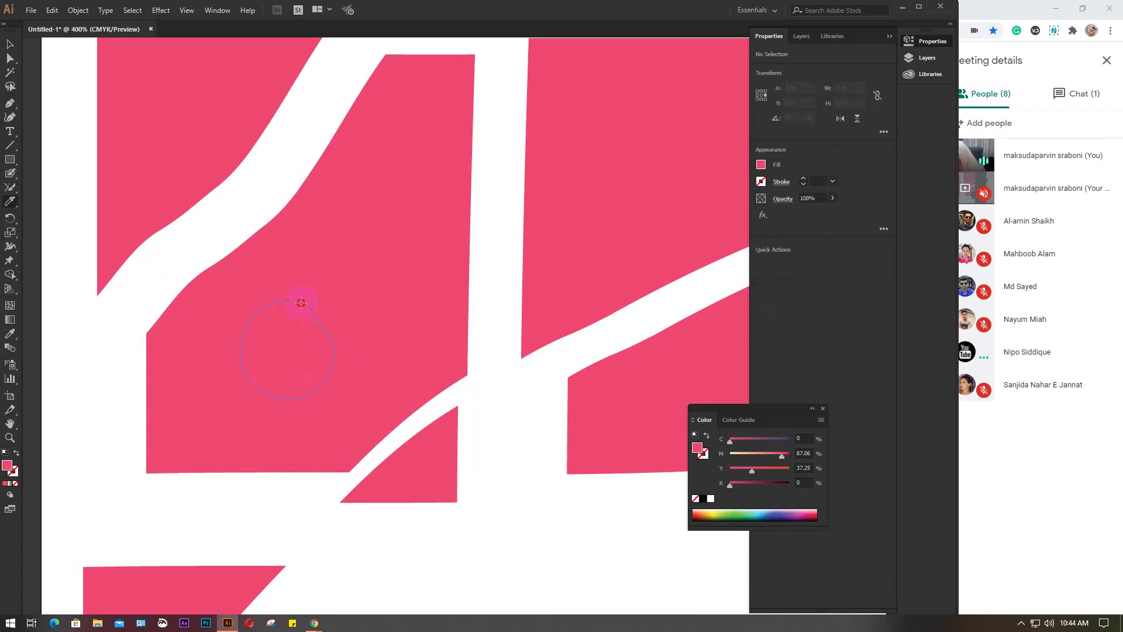
left_click_drag(291, 300, 307, 305)
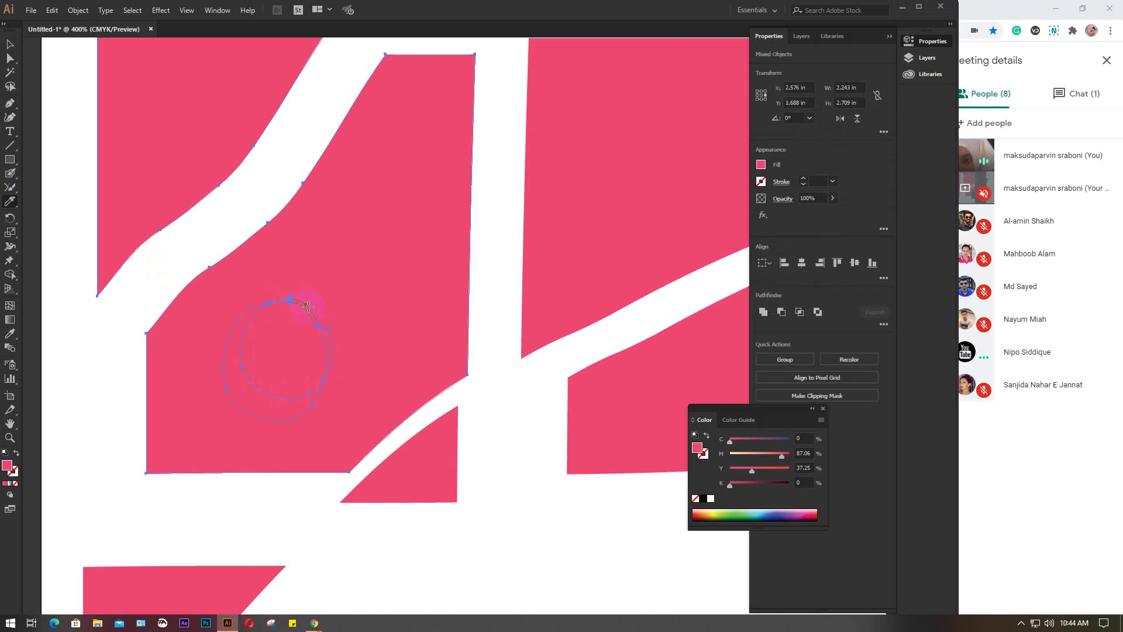
Separate the cut-out round piece from the large left piece and place it just outside that piece's left edge
key("v")
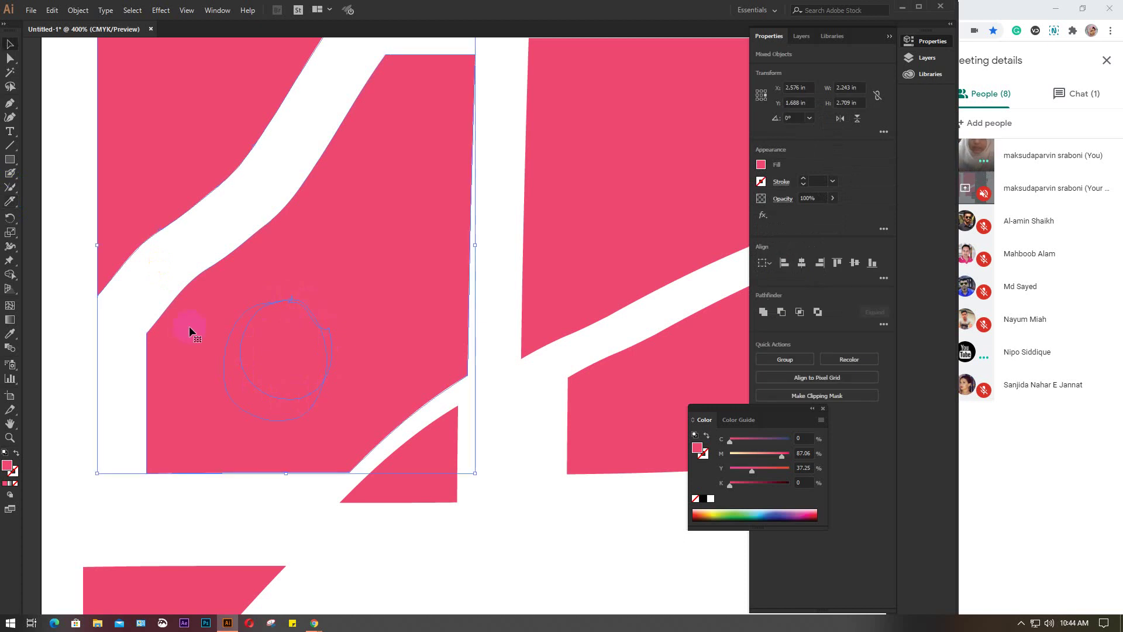
left_click(150, 278)
left_click(314, 321)
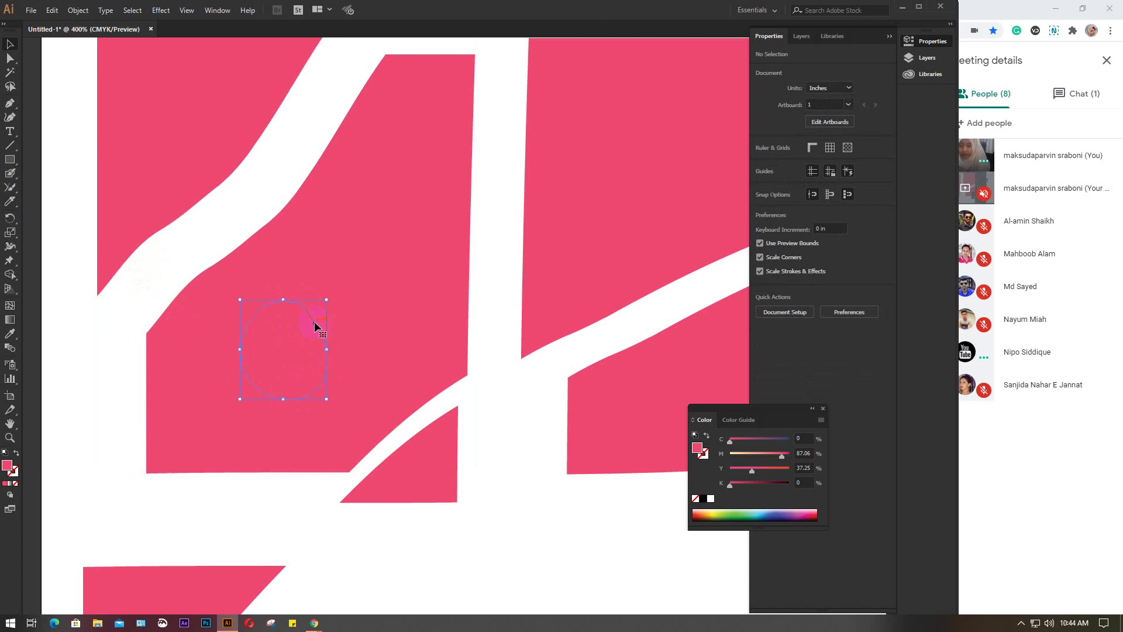
mouse_move(314, 322)
left_mouse_down()
mouse_move(155, 338)
mouse_move(110, 354)
left_mouse_up()
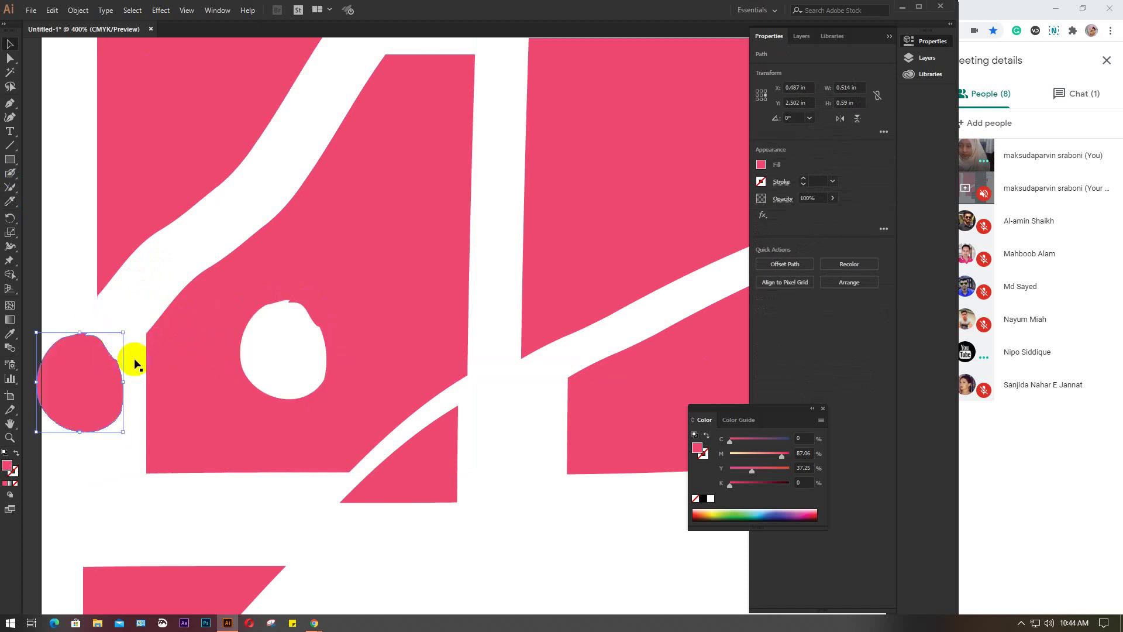
left_click_drag(235, 371, 582, 326)
left_click_drag(454, 328, 451, 402)
scroll(544, 399, "right", 5)
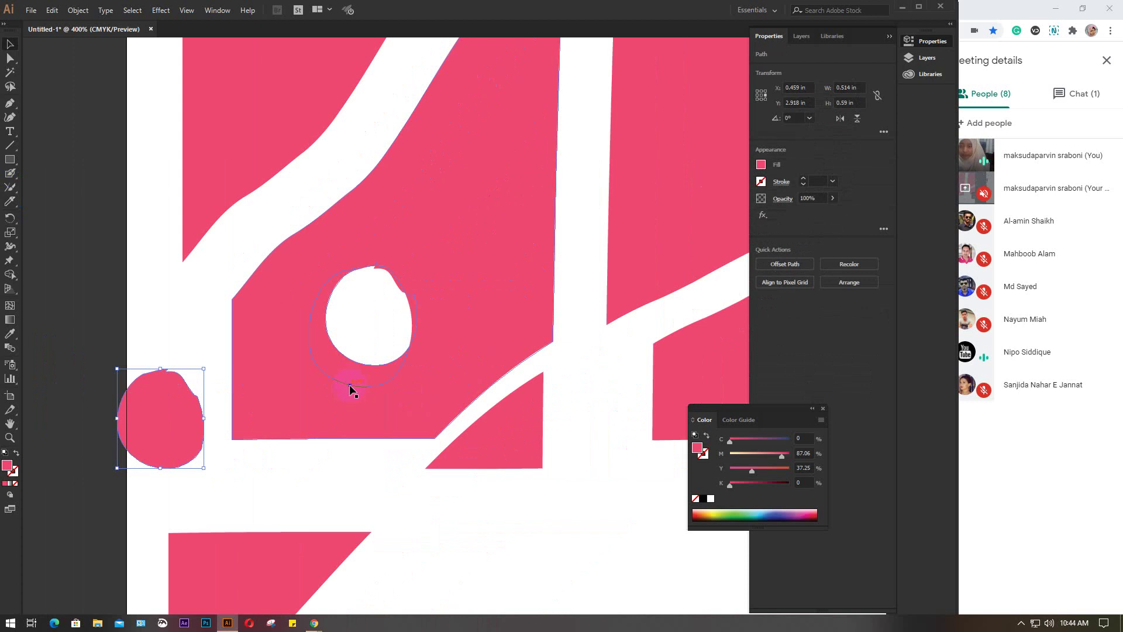
Move the large left piece with the round hole to the right and back, slightly left of its starting place
left_click(349, 385)
left_click_drag(349, 385, 560, 332)
left_click_drag(305, 251, 422, 365)
key("Delete")
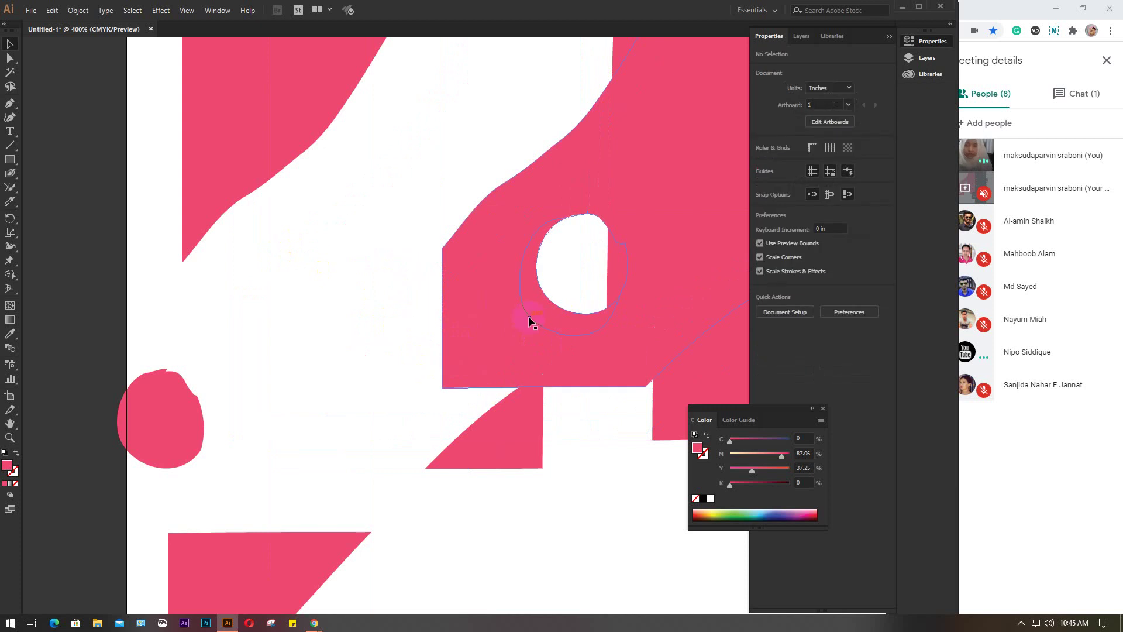
left_click_drag(529, 321, 302, 362)
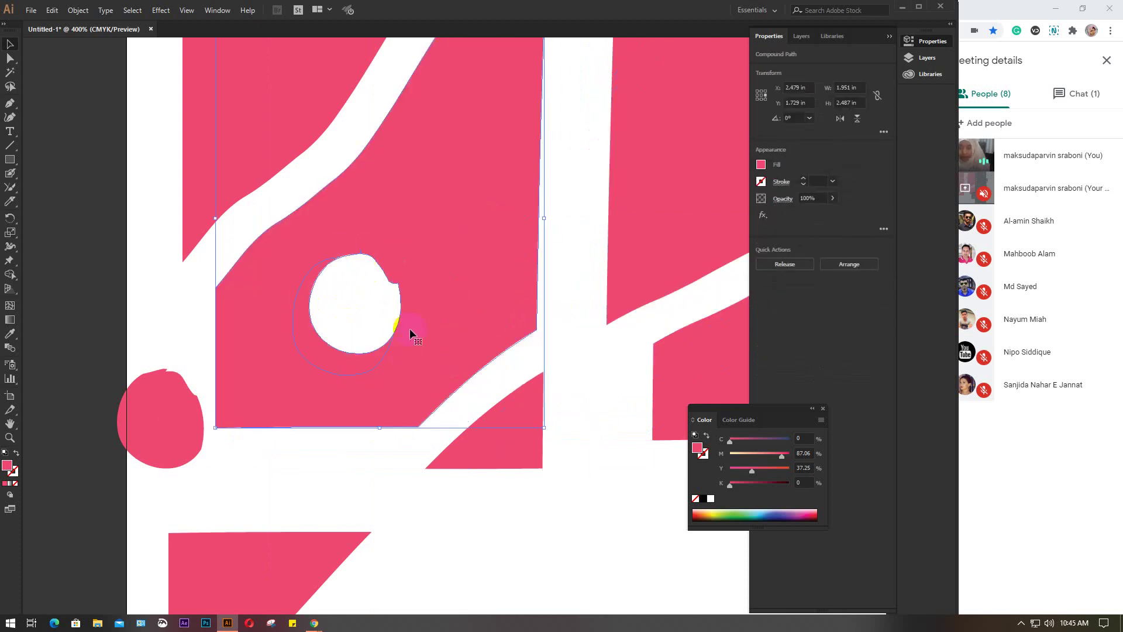
Close the gap at the open end of the freehand loop in the upper middle piece with the Knife tool
left_click_drag(686, 210, 385, 351)
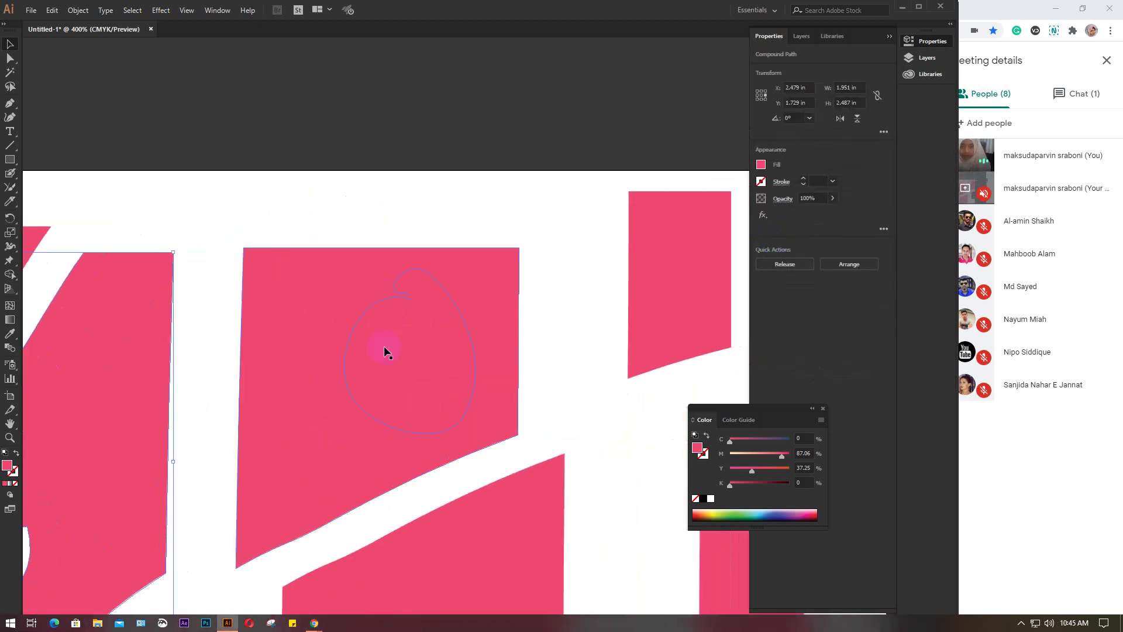
scroll(425, 301, "up", 10)
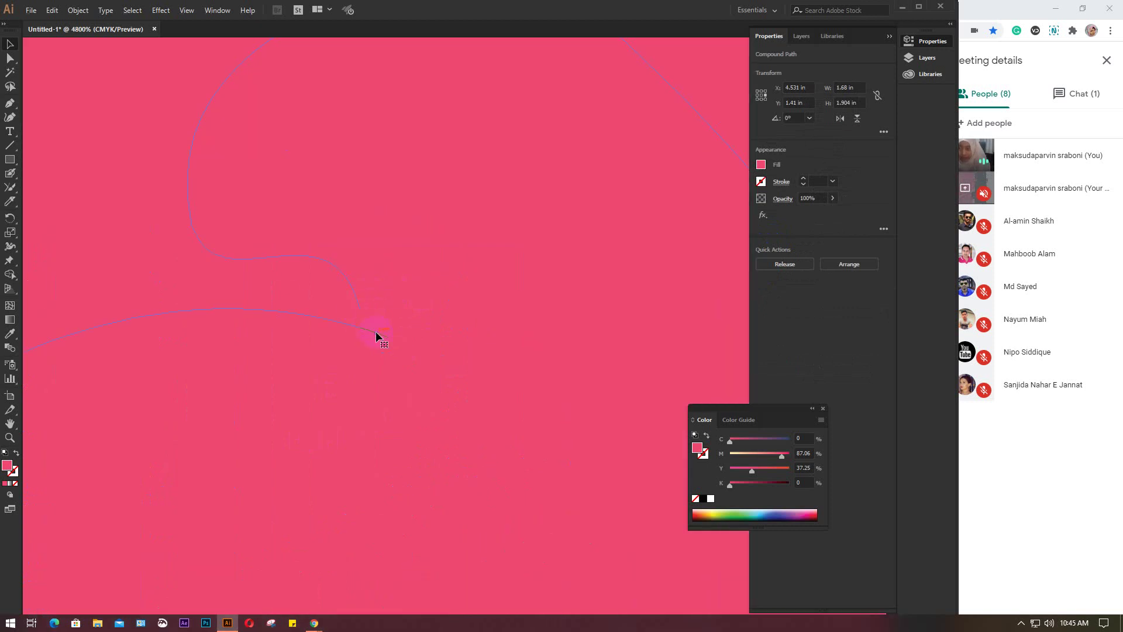
left_click(9, 200)
left_click(386, 336)
scroll(454, 366, "down", 5)
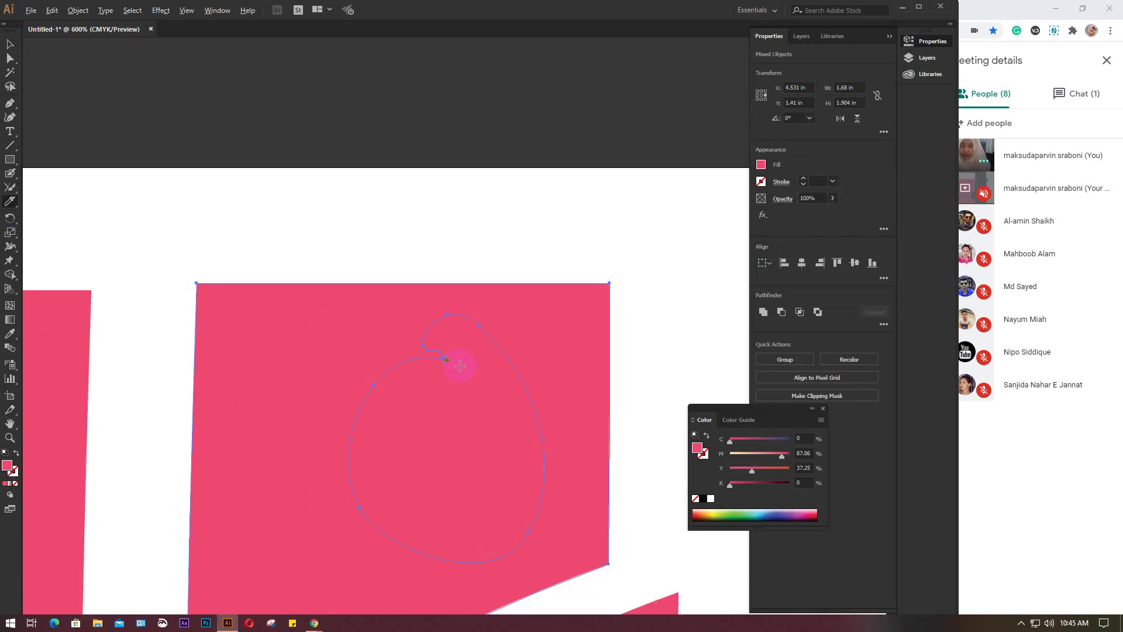
left_click_drag(501, 473, 446, 300)
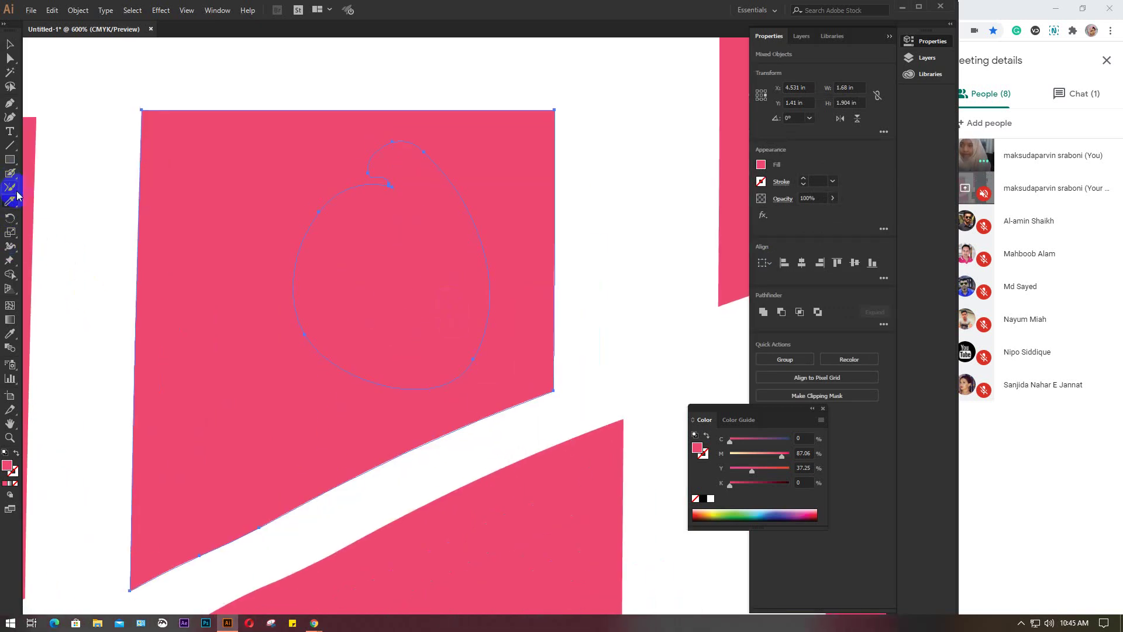
Move the cut-out loop shape out of the upper middle piece to the artboard's lower-right corner and deselect it
key("v")
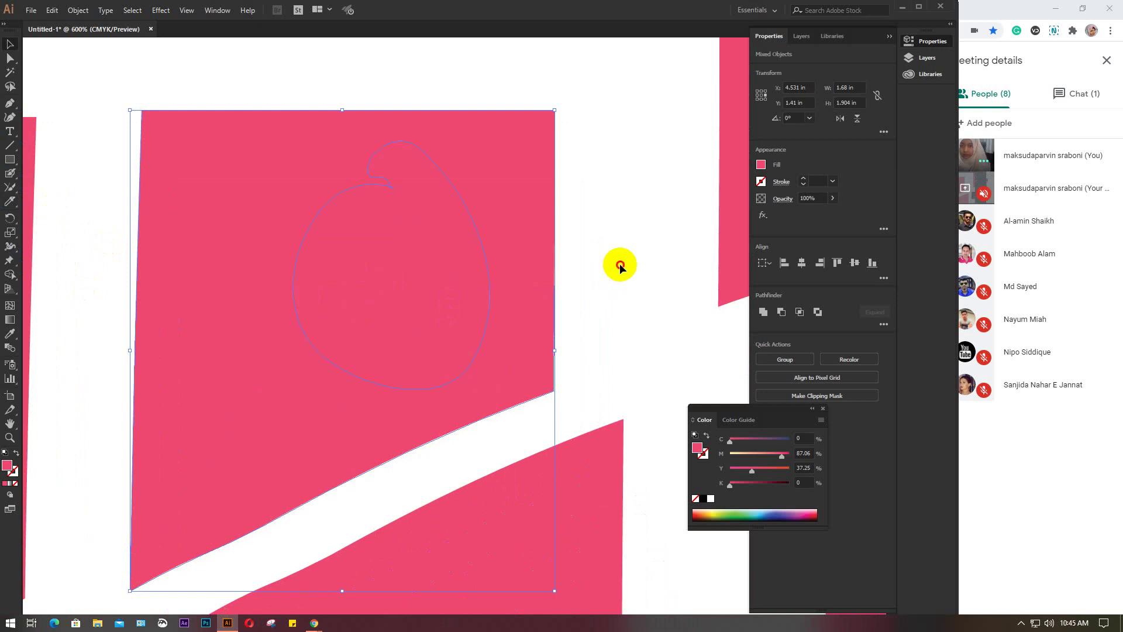
left_click(614, 262)
left_click_drag(468, 213, 711, 215)
scroll(655, 350, "down", 3)
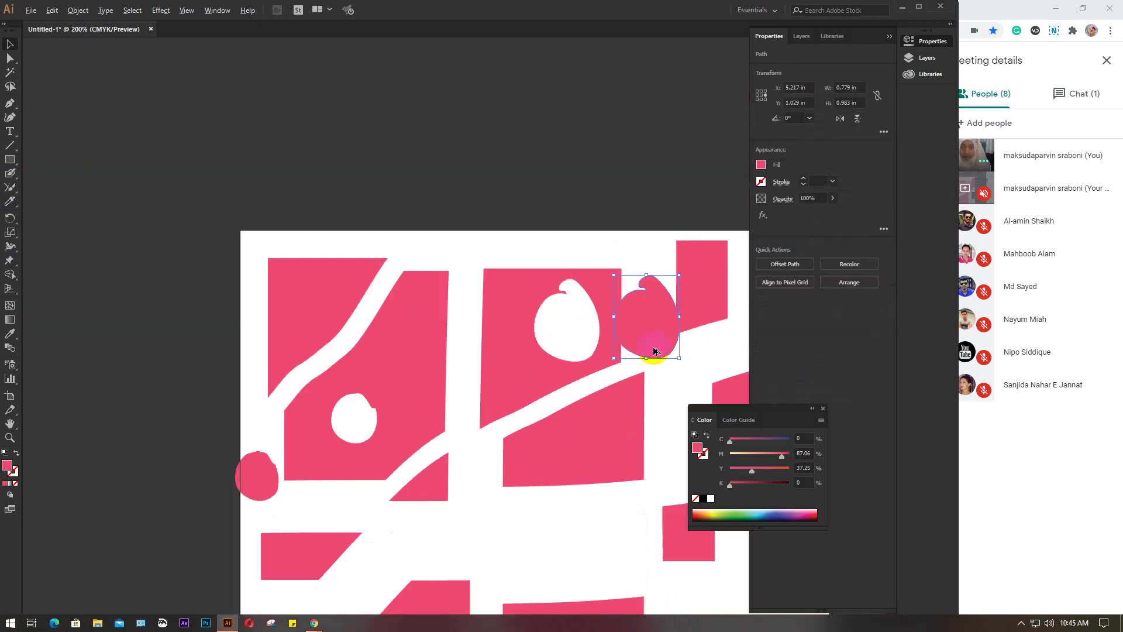
left_click_drag(577, 451, 388, 239)
left_click_drag(468, 99, 584, 386)
left_click(571, 513)
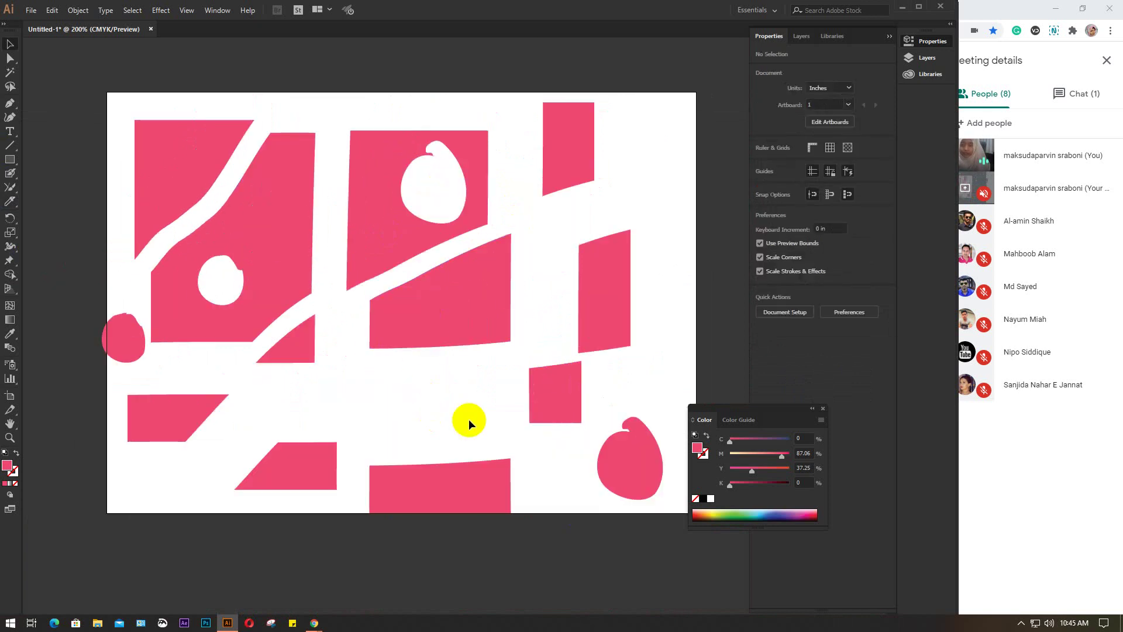
Delete all the cut pieces from the artboard
left_click(452, 295)
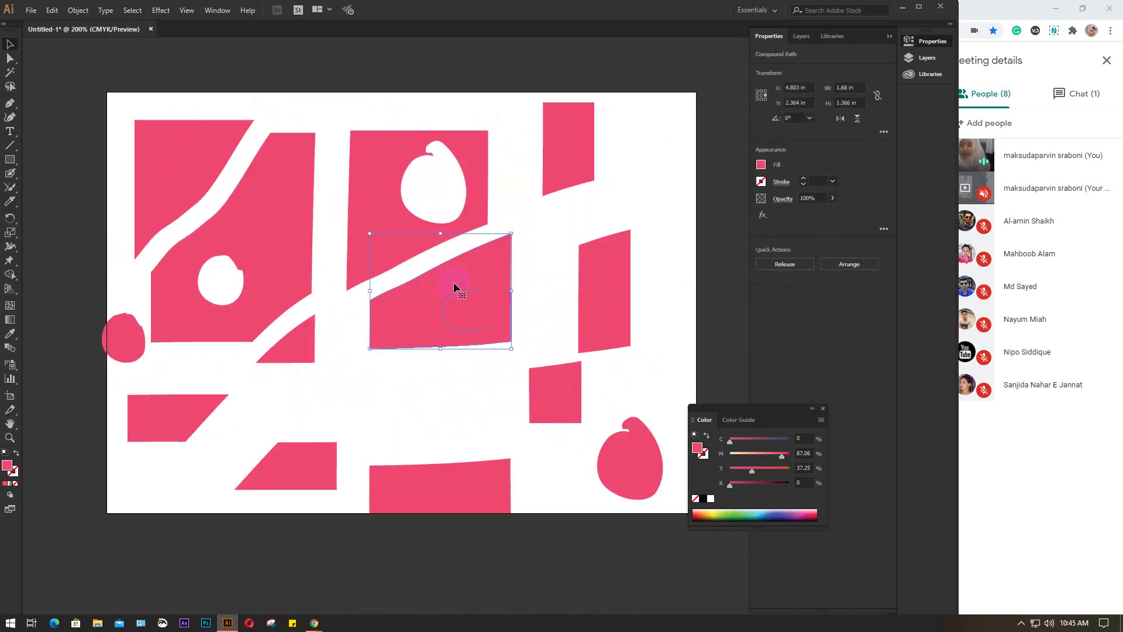
left_click_drag(78, 92, 633, 538)
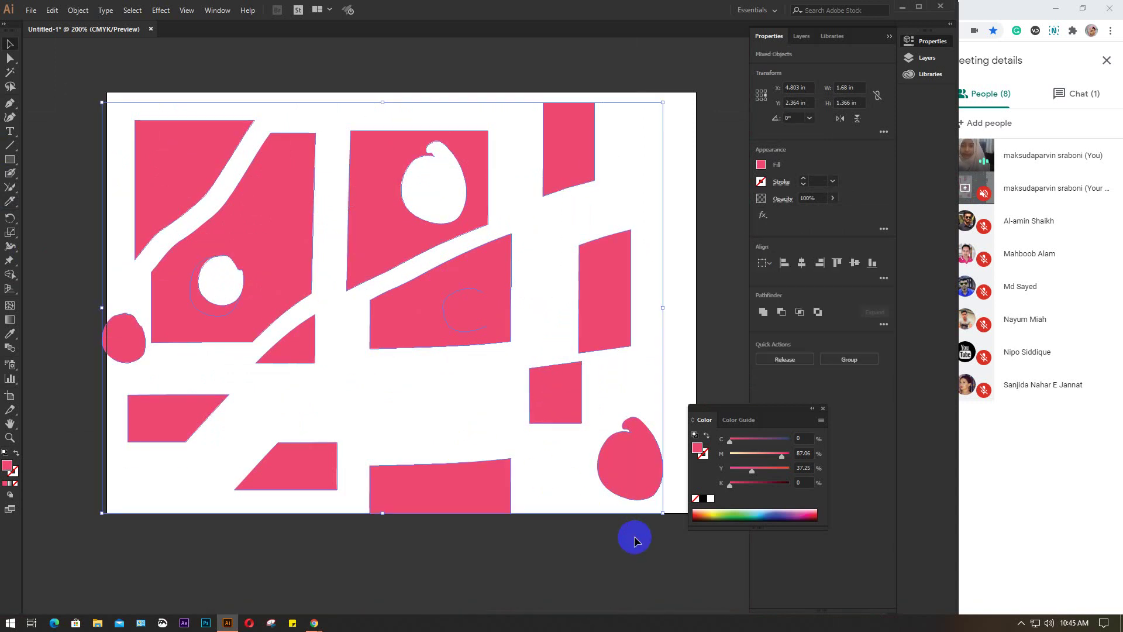
key("Delete")
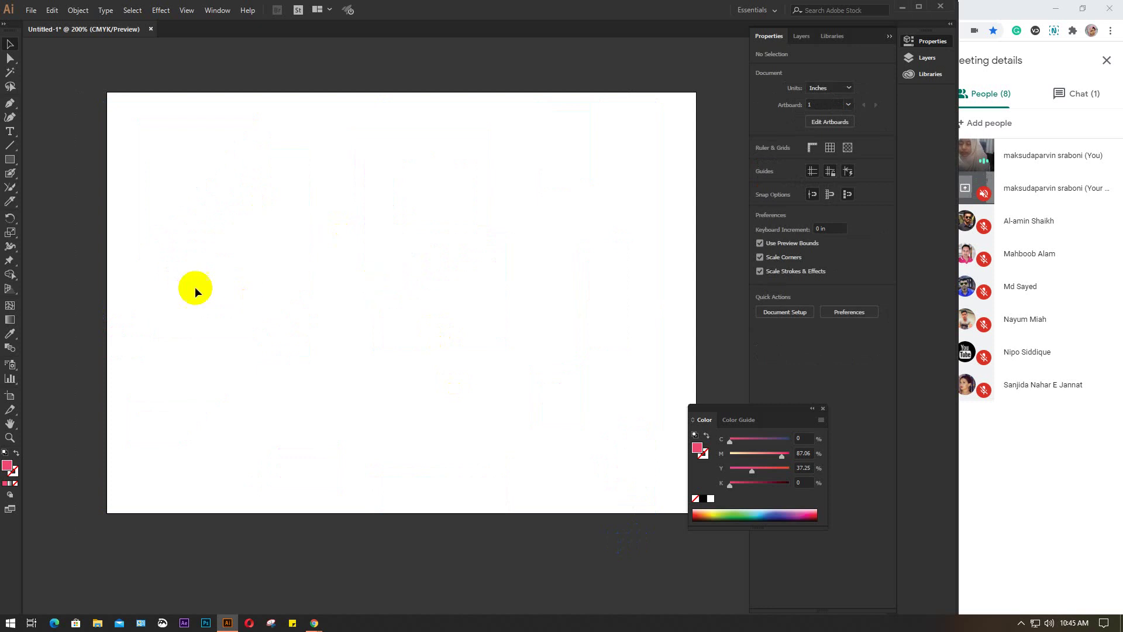
Show the Eraser, Scissors and Knife group and the Rotate and Reflect group, moving the floating Color panel slightly aside
left_click(9, 202)
left_click_drag(8, 205, 84, 208)
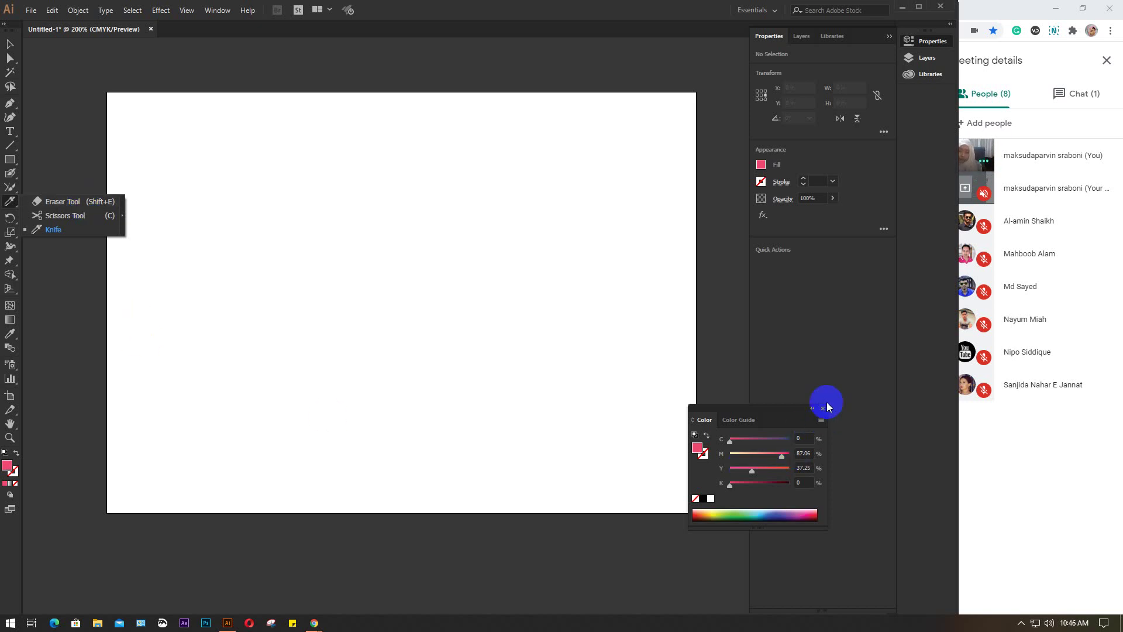
left_click_drag(781, 409, 809, 439)
left_click(10, 220)
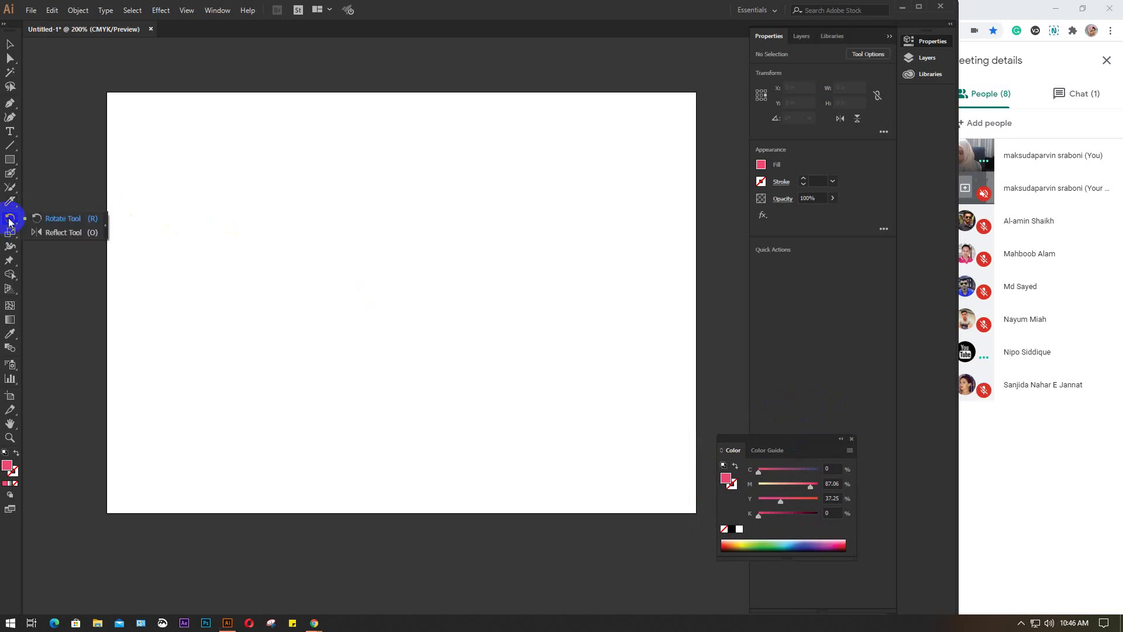
left_click_drag(10, 222, 76, 238)
left_click(10, 44)
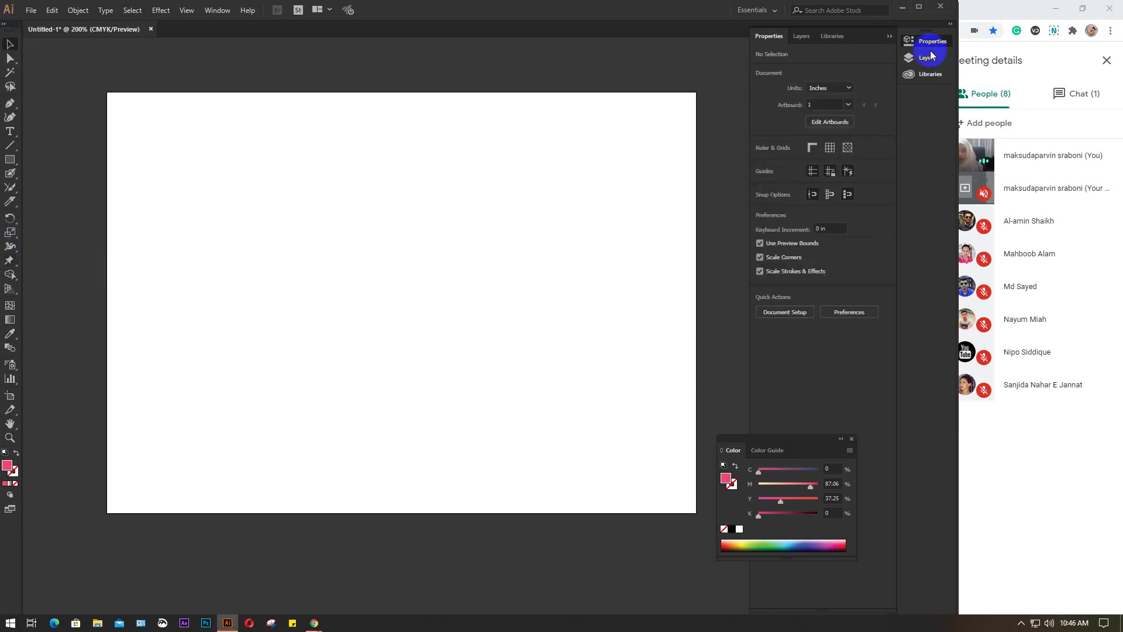
Switch to Chrome, replace the search tab with the bookmarked attendance page in Google Drive, and detach it into its own window
left_click(901, 7)
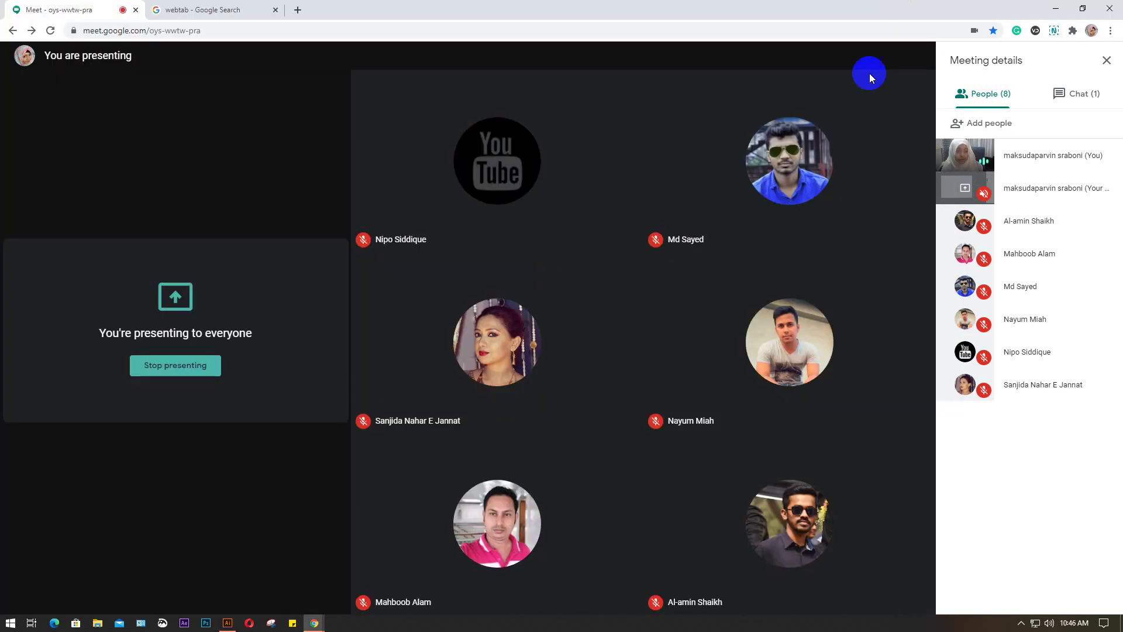
left_click(208, 9)
left_click(296, 14)
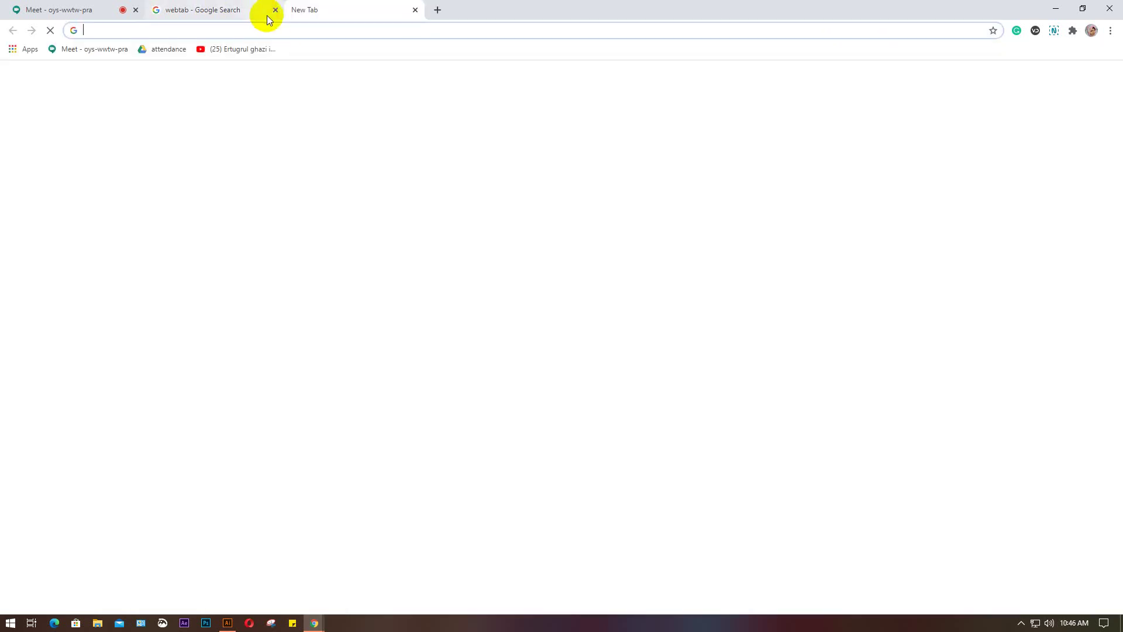
left_click(275, 10)
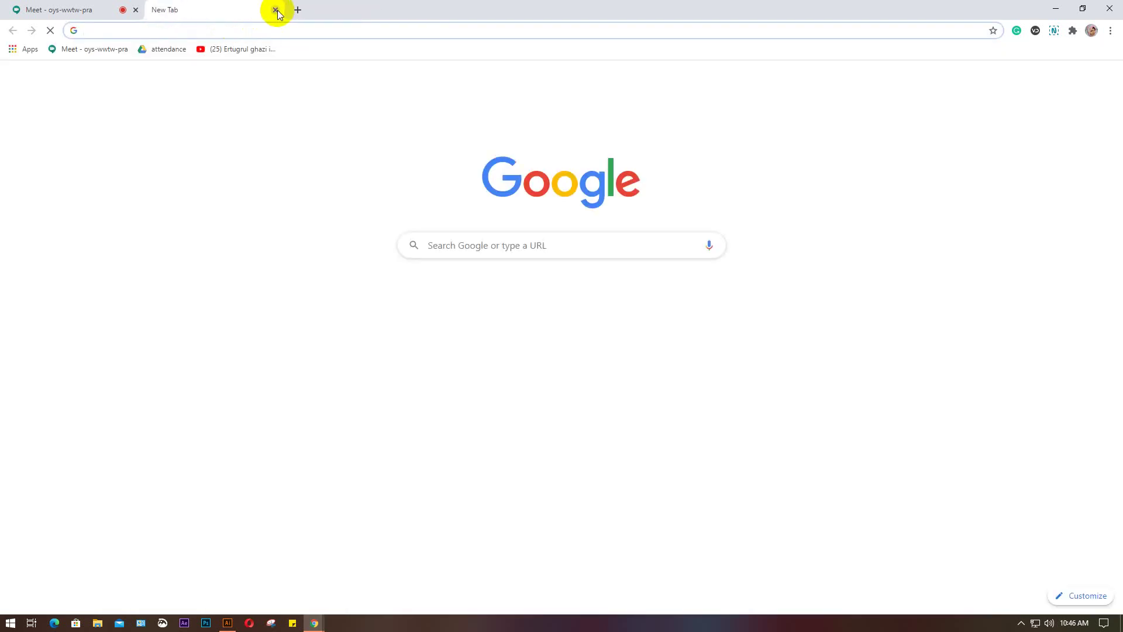
left_click(166, 49)
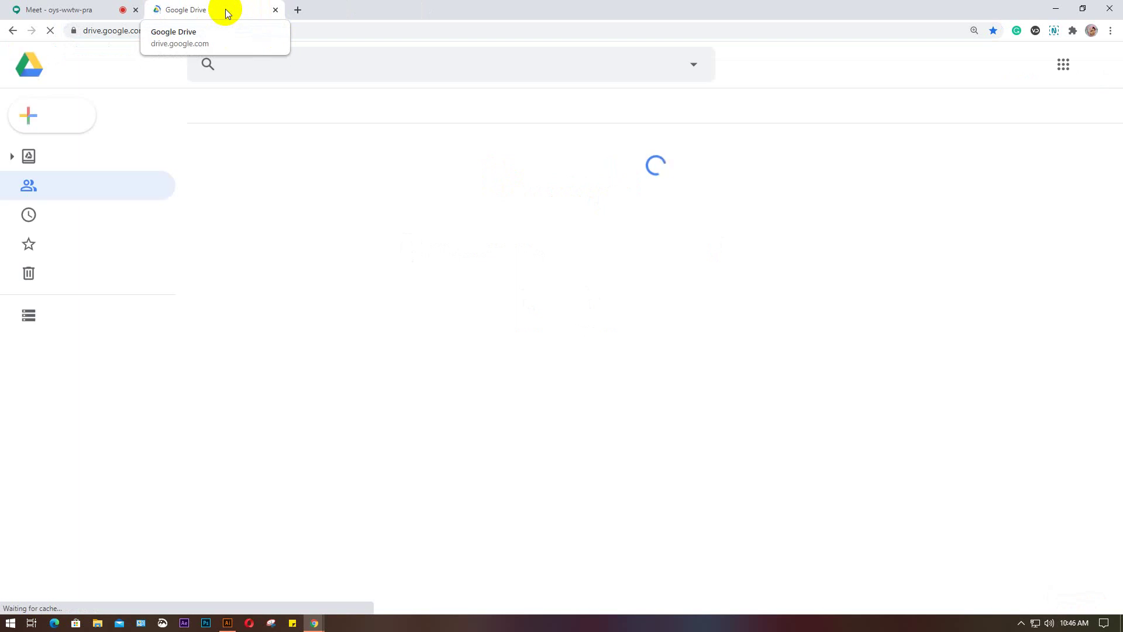
left_click_drag(223, 10, 208, 66)
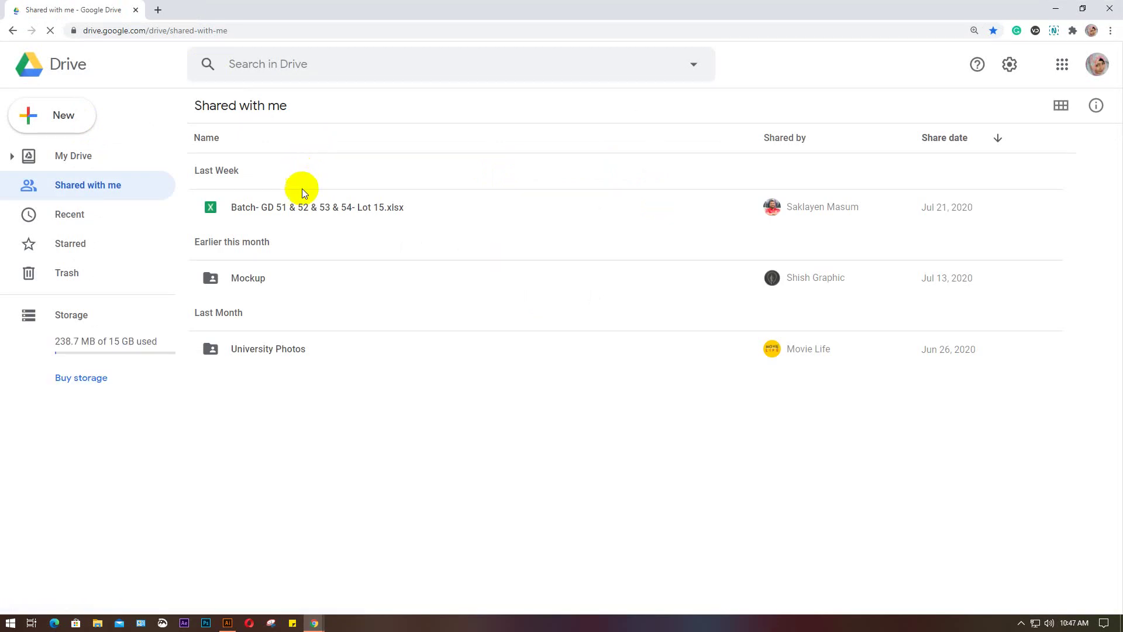
Open the shared file "Batch- GD 51 & 52 & 53 & 54- Lot 15.xlsx" with Google Sheets
left_click(305, 209)
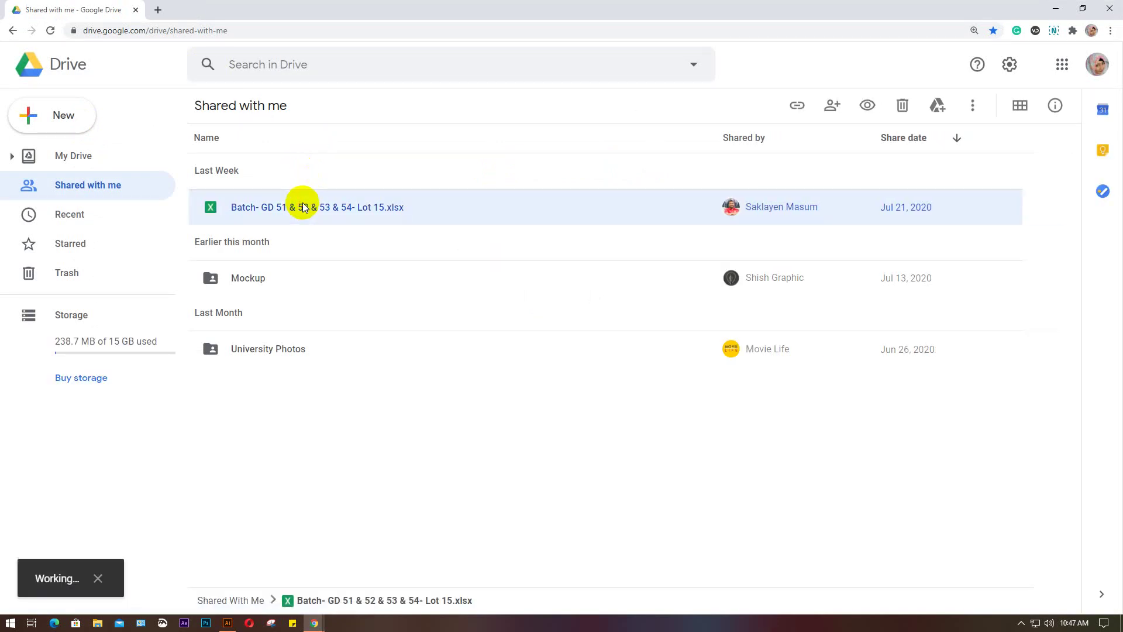
double_click(303, 206)
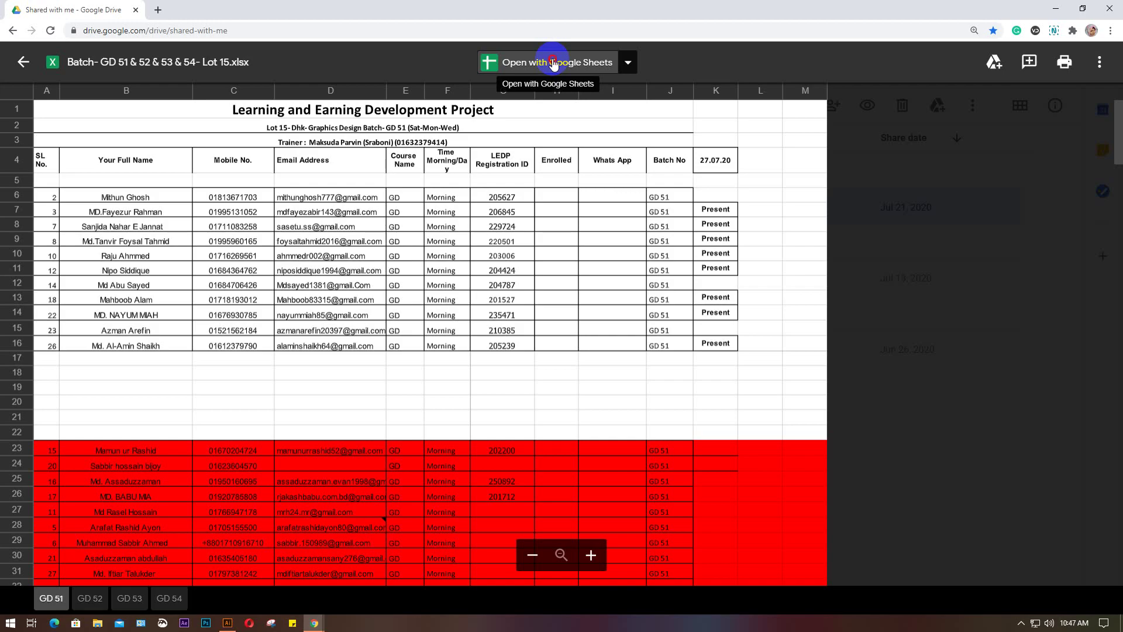
left_click(553, 63)
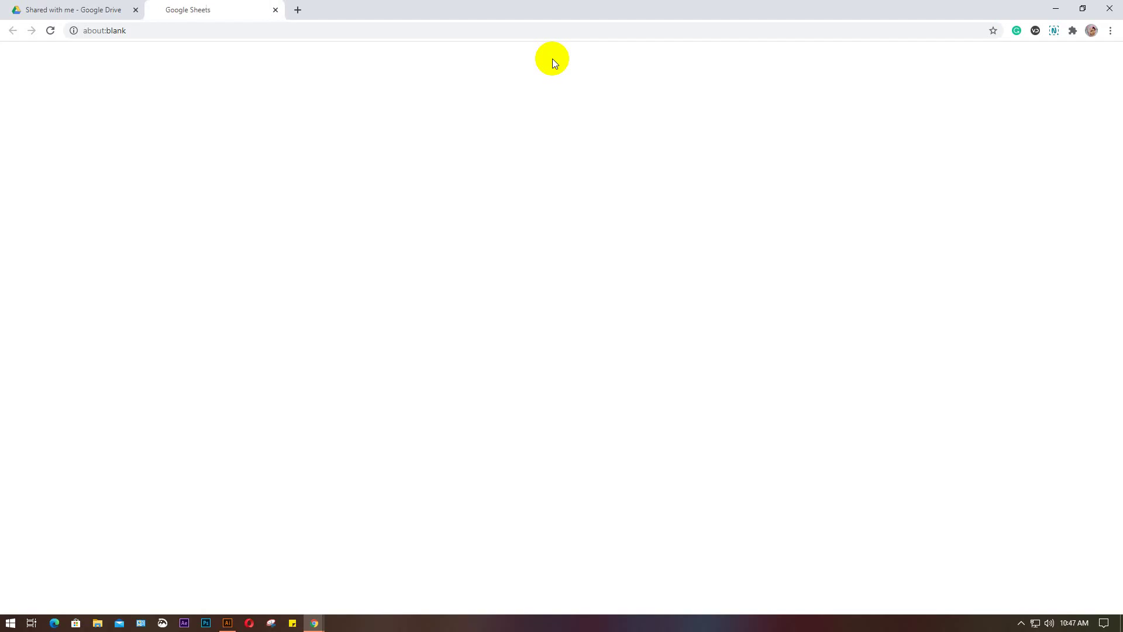
Close the Drive tab, place the reduced spreadsheet window beside the meeting's participant list, and look over the GD 51 attendance rows
left_click(135, 10)
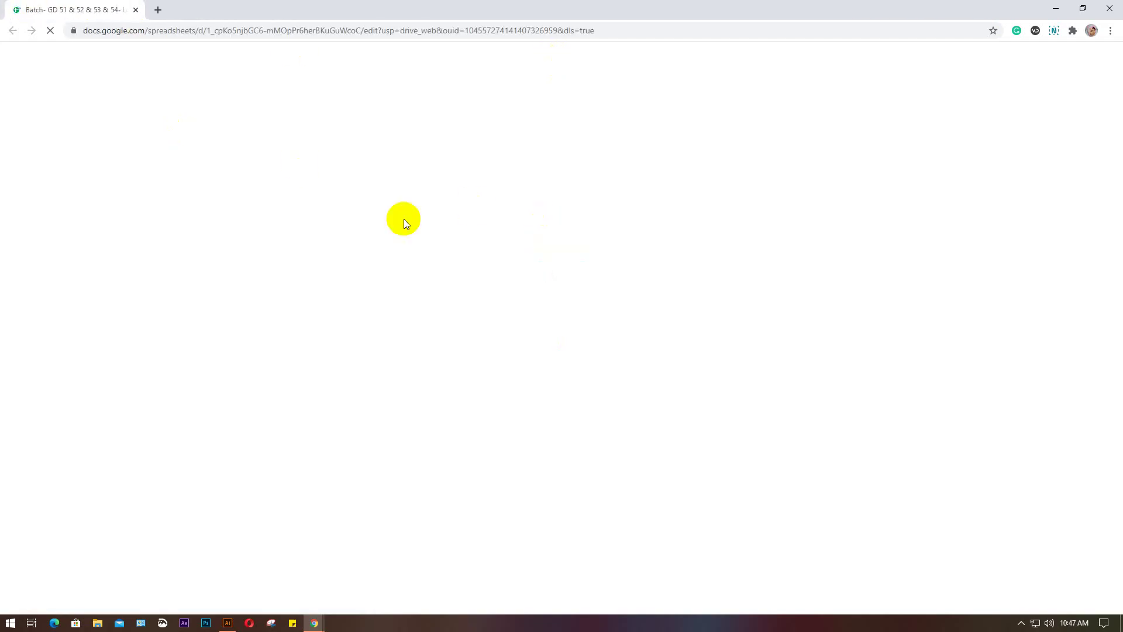
left_click(1083, 8)
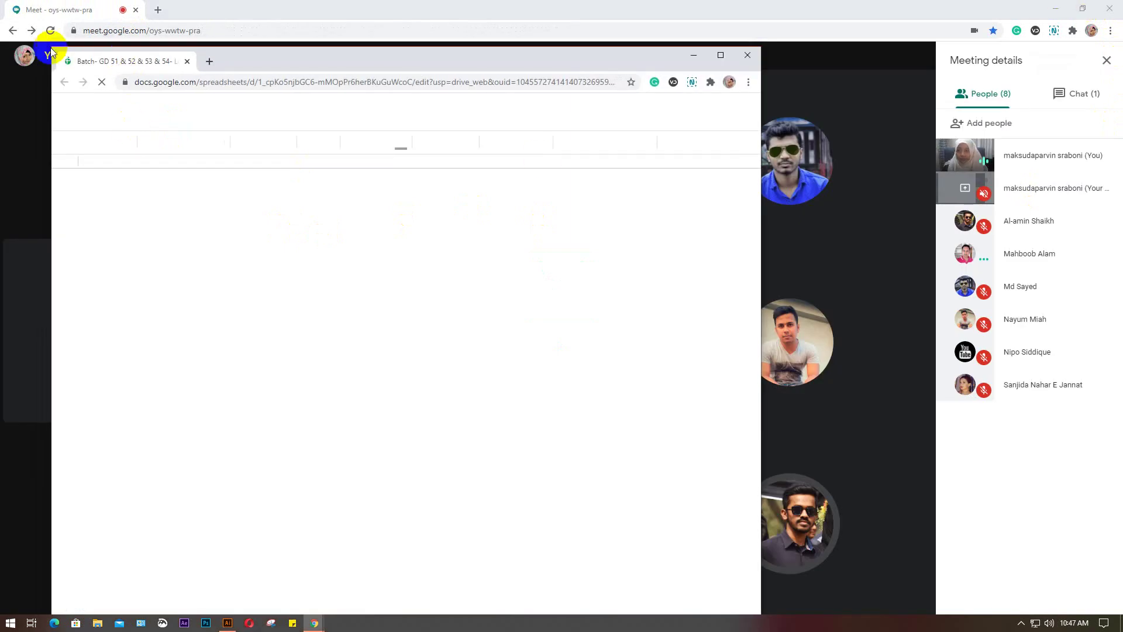
left_click_drag(51, 47, 2, 3)
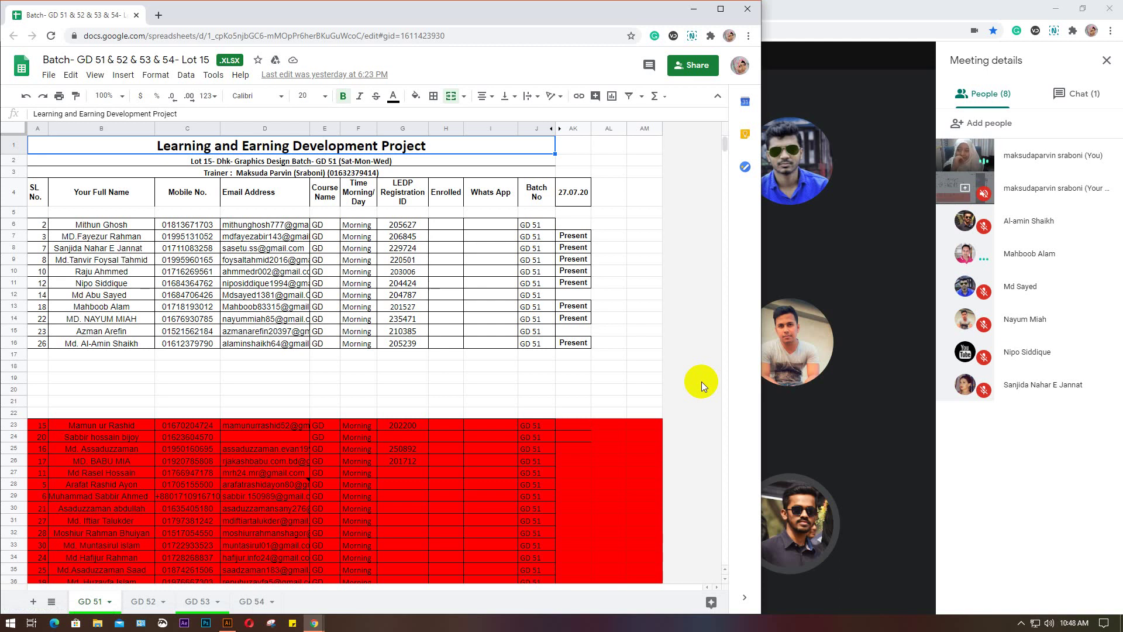
scroll(550, 380, "down", 2)
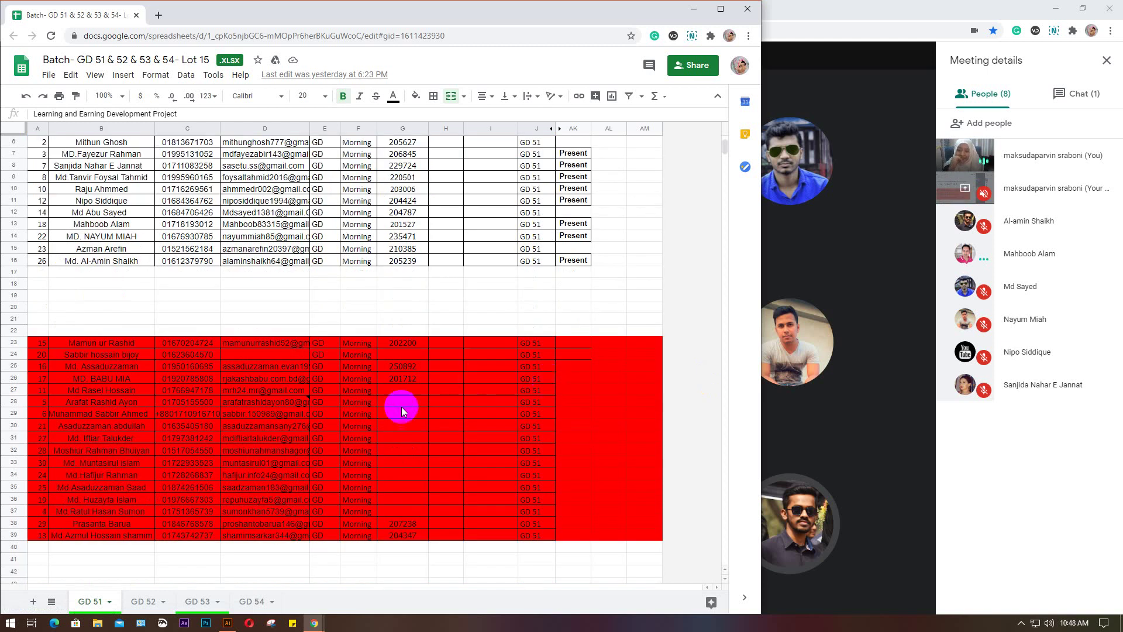
scroll(424, 409, "up", 1)
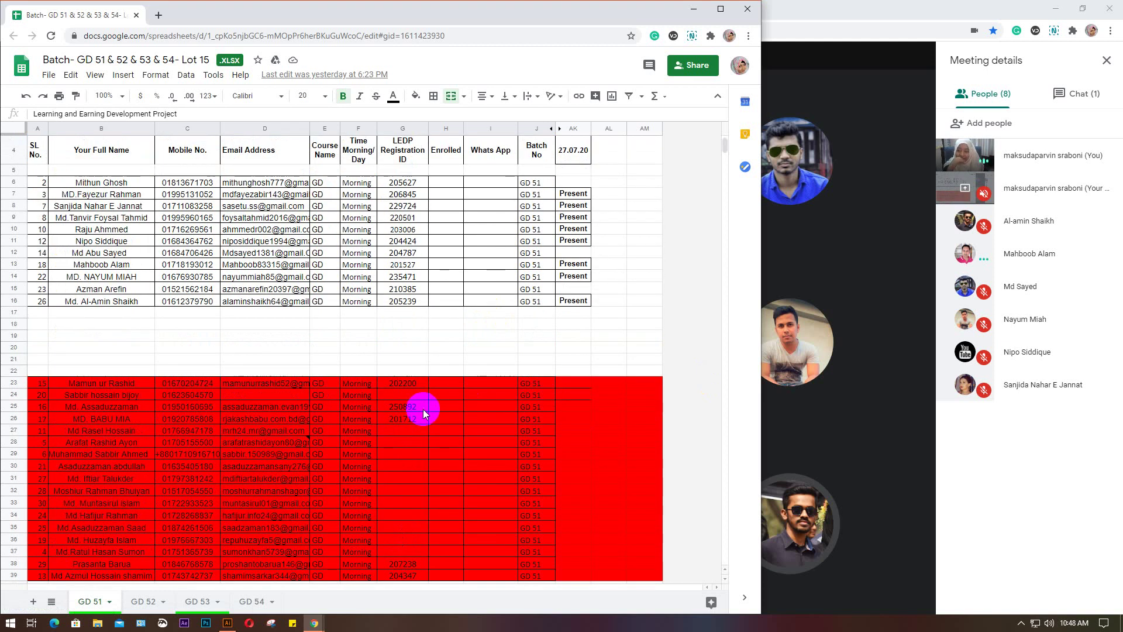
Add the date heading 28.07.20 in AL4 of the GD 51 sheet by copying the neighbouring 27.07.20 heading and editing it
scroll(375, 491, "up", 2)
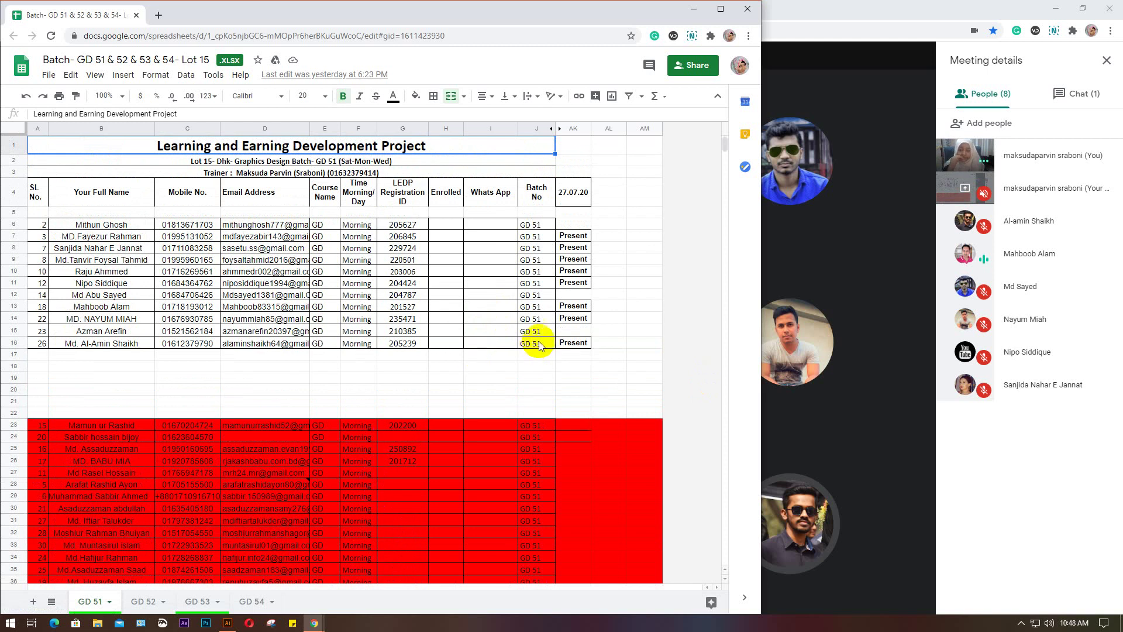
left_click(571, 201)
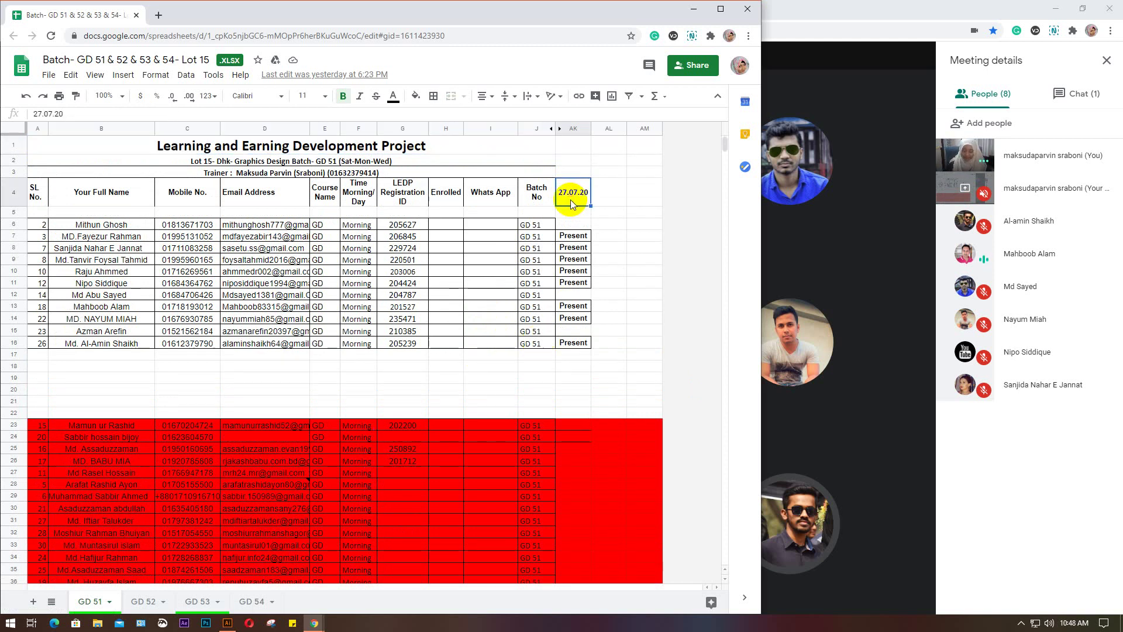
key("ctrl+c")
left_click(609, 188)
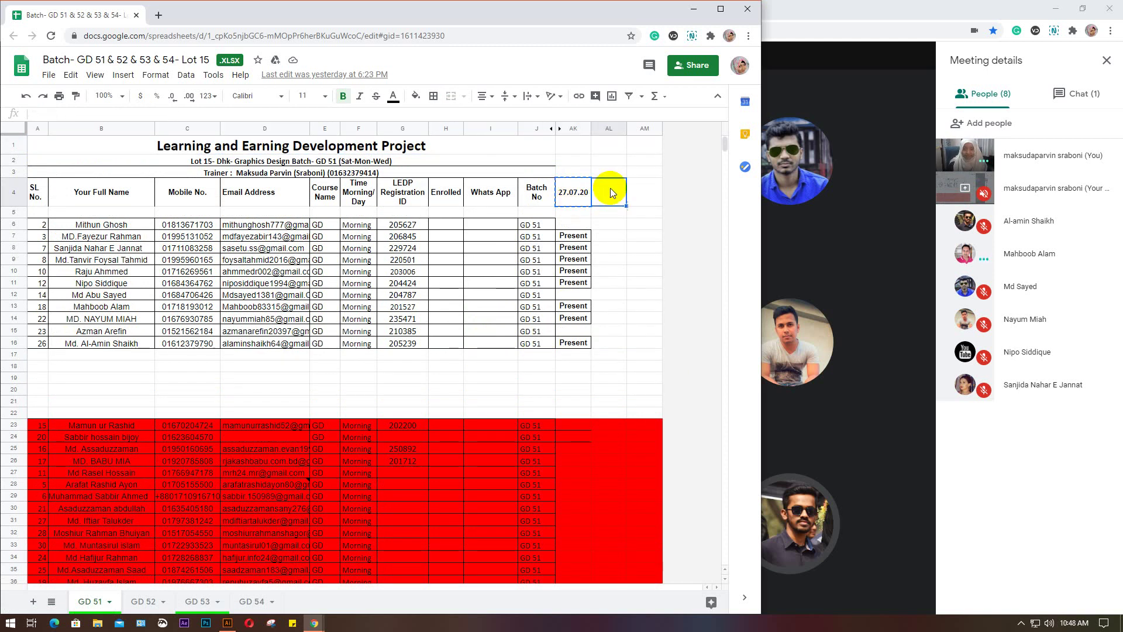
key("ctrl+v")
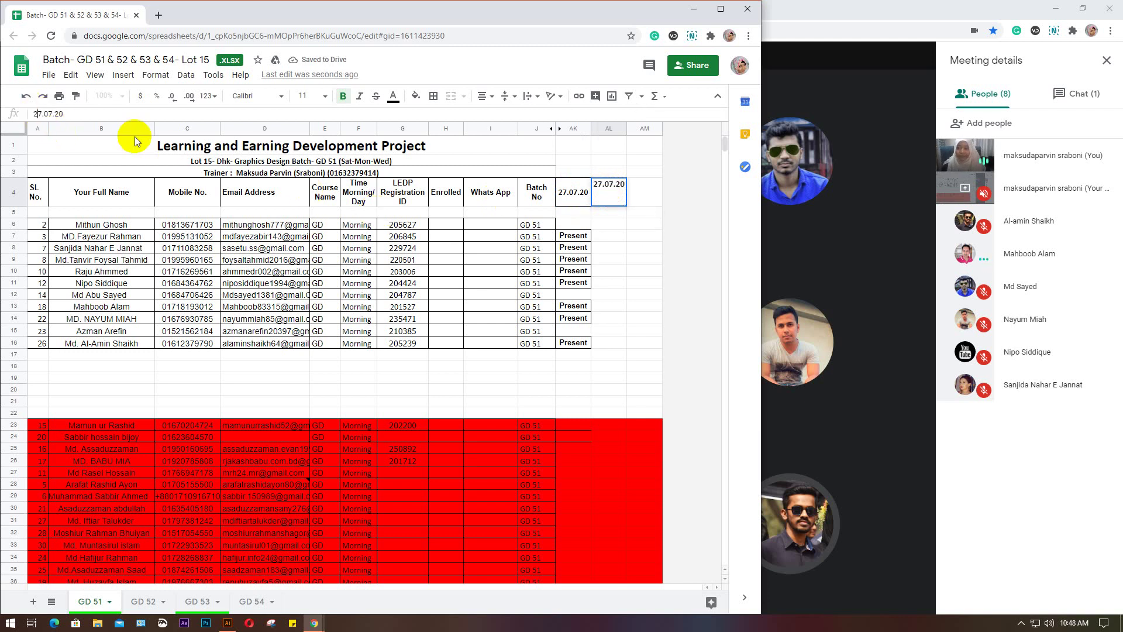
key("Delete")
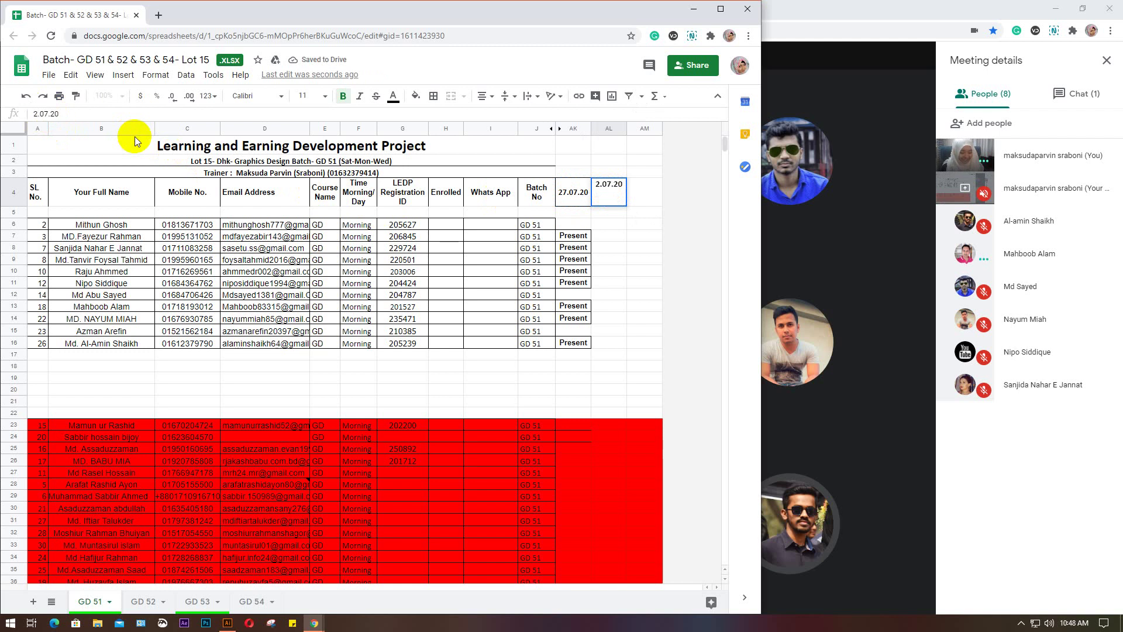
type("8")
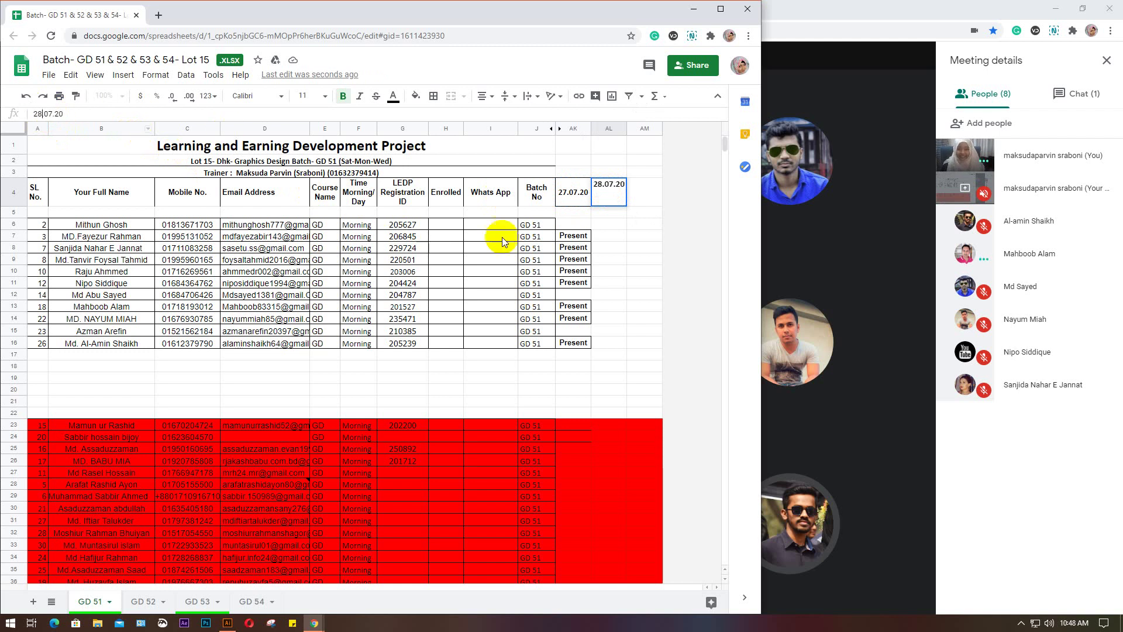
Copy the "Present" entry from AK7 into the 28.07.20 column at AL16, AL14, AL13, AL12 and AL11
left_click(578, 239)
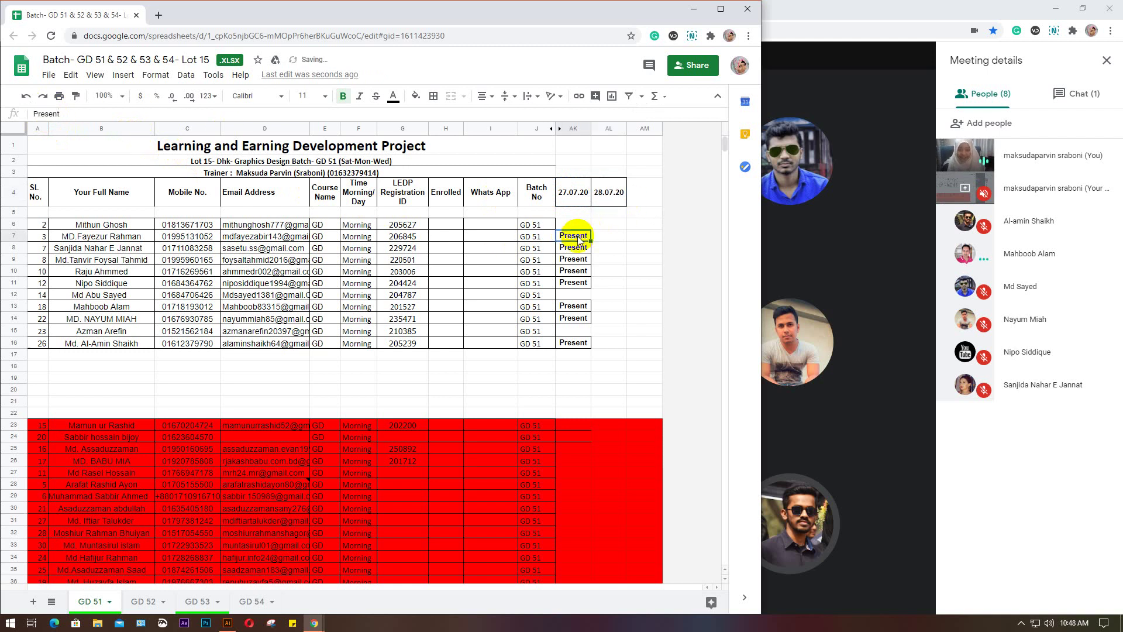
left_click(607, 344)
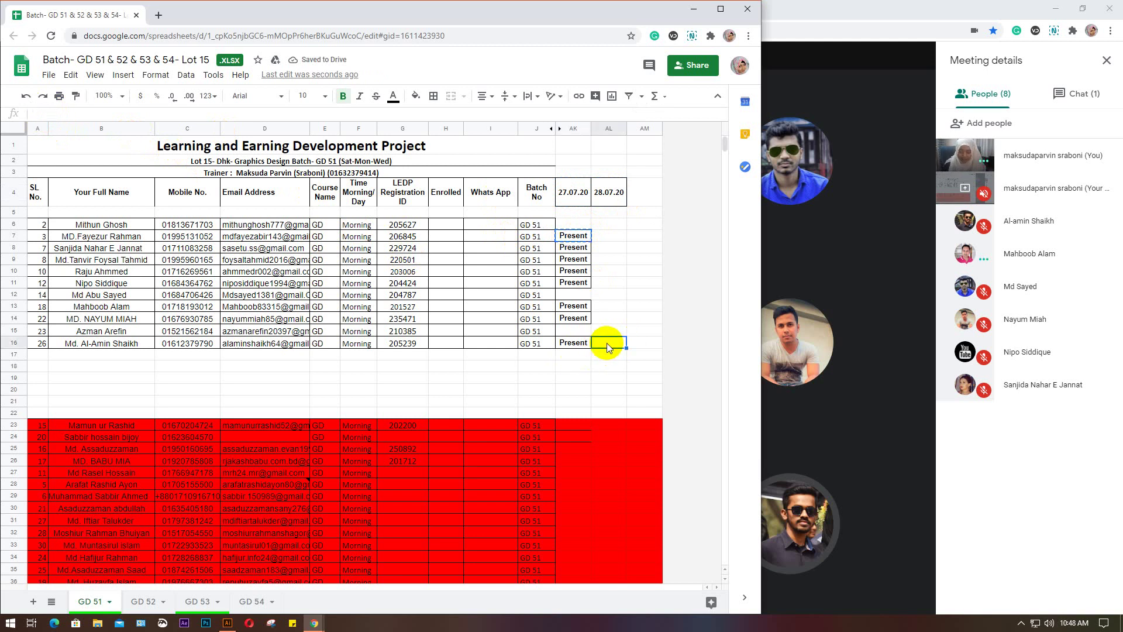
key("ctrl+v")
left_click(606, 329)
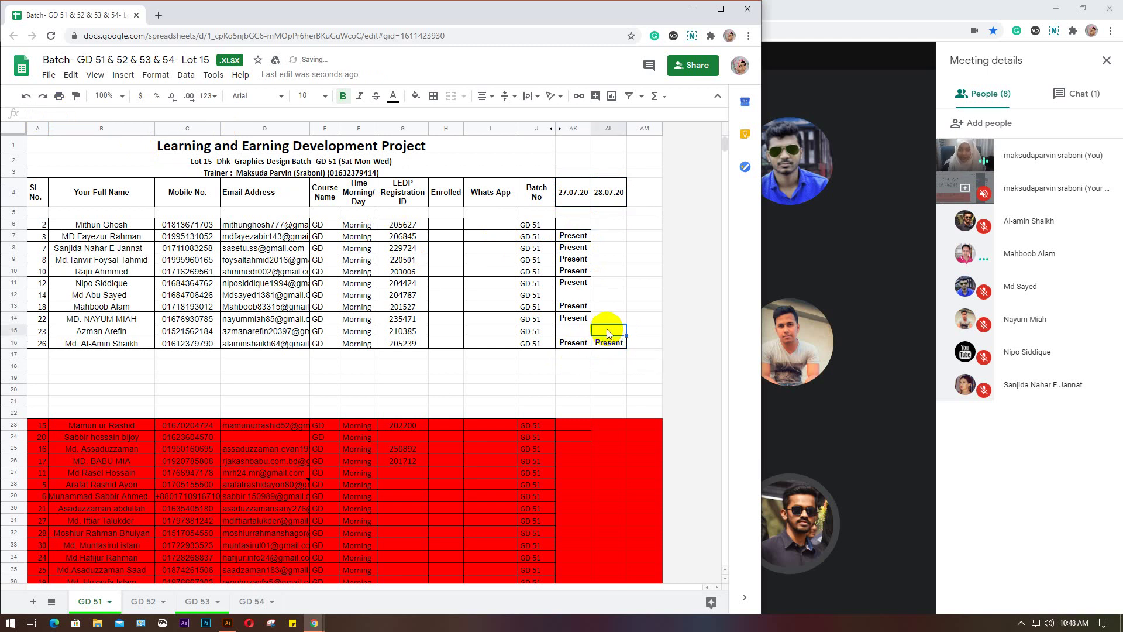
left_click(608, 319)
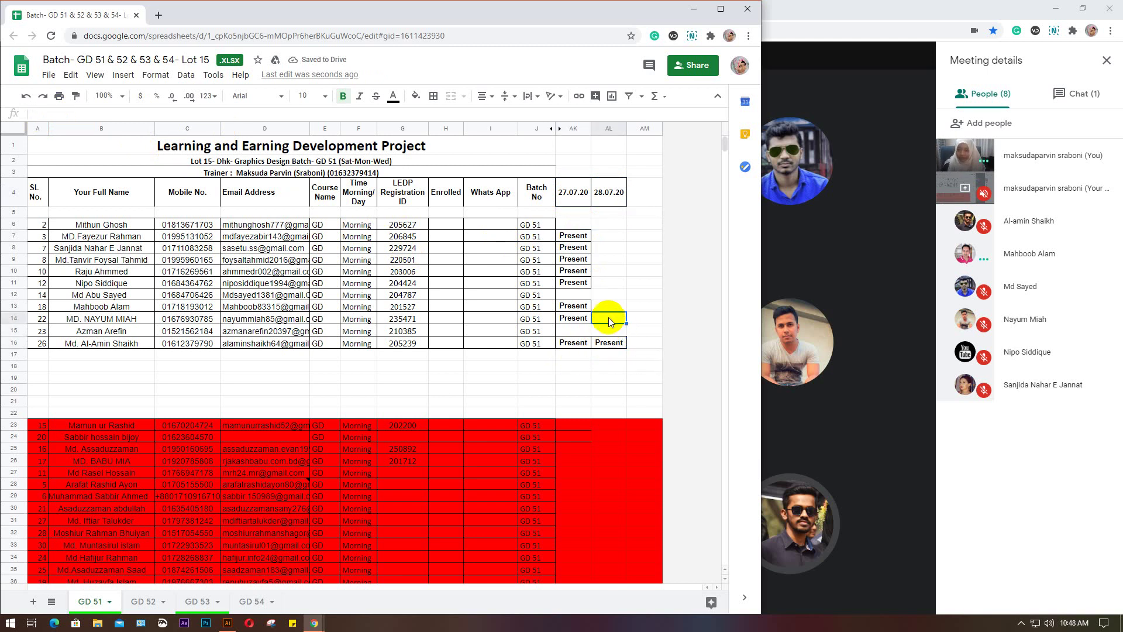
key("ctrl+v")
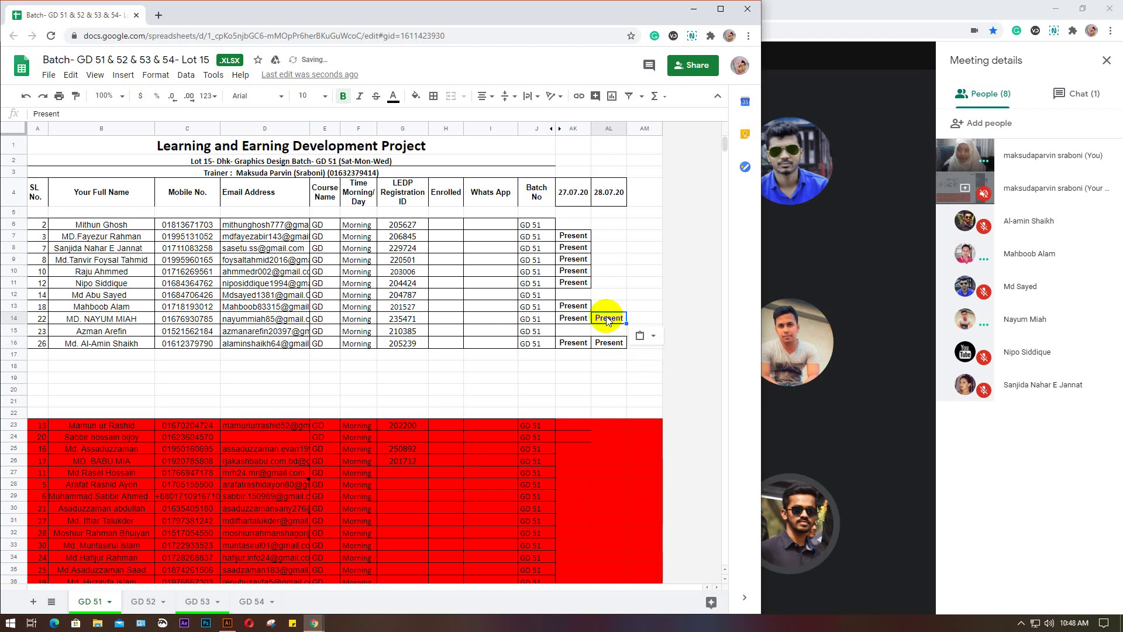
left_click(603, 307)
key("ctrl+v")
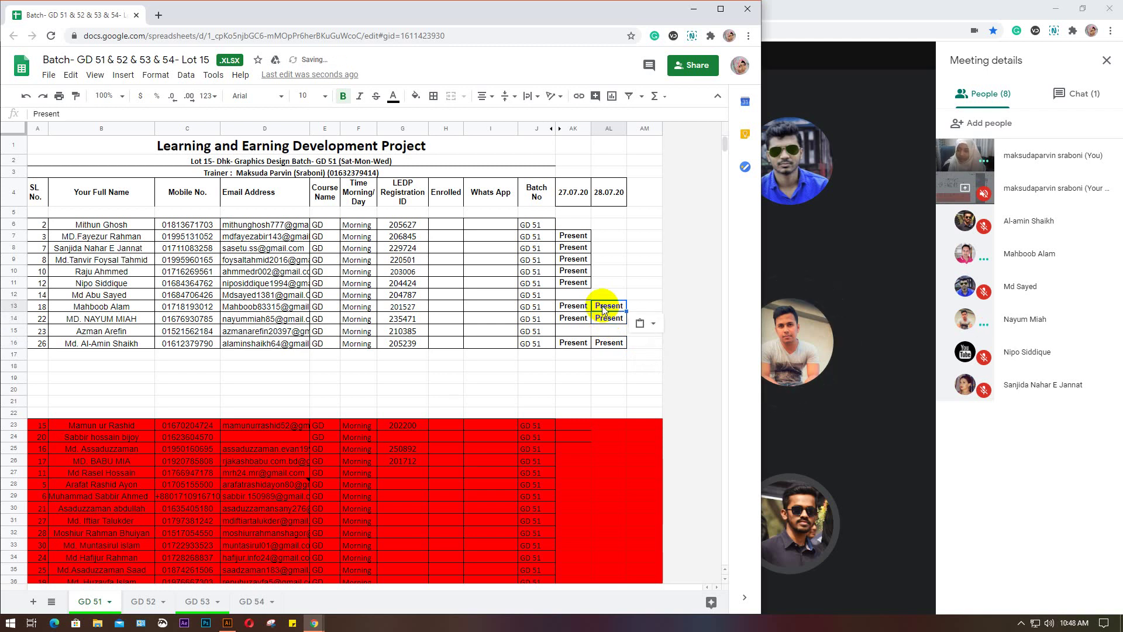
left_click(604, 294)
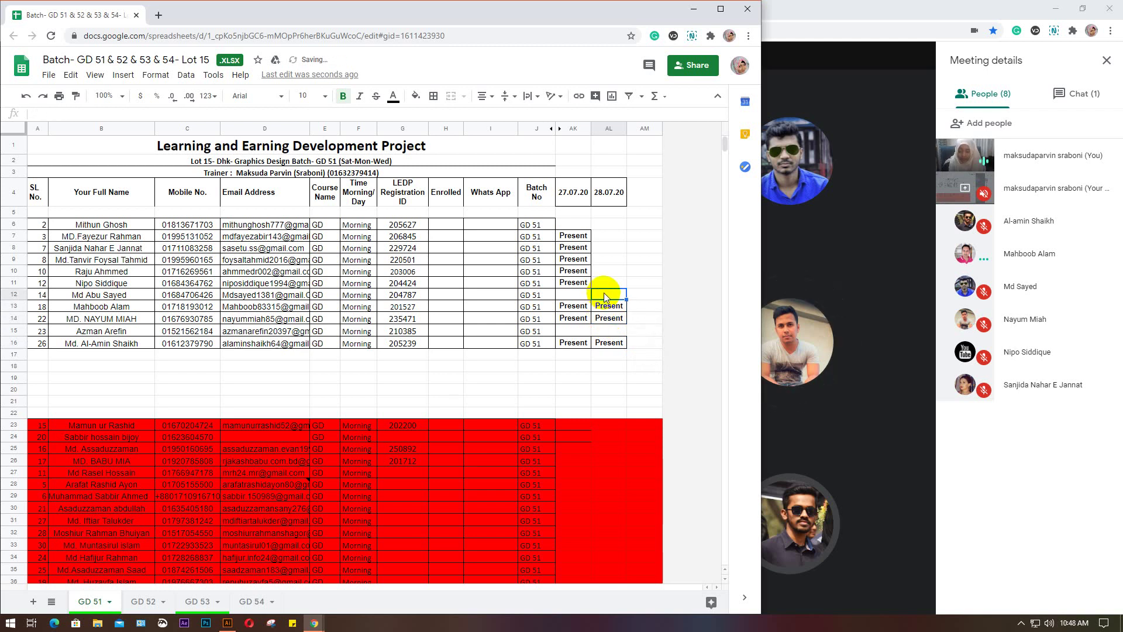
key("ctrl+v")
left_click(604, 281)
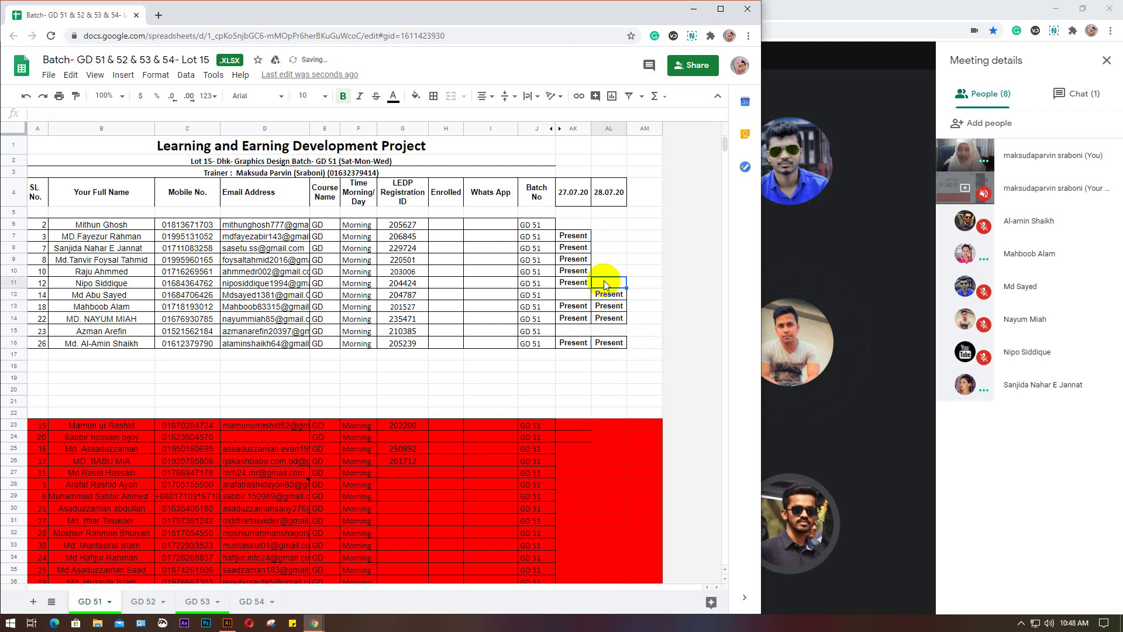
key("ctrl+v")
Mark the students in rows 8 and 7 as "Present" in the 28.07.20 column
left_click(608, 271)
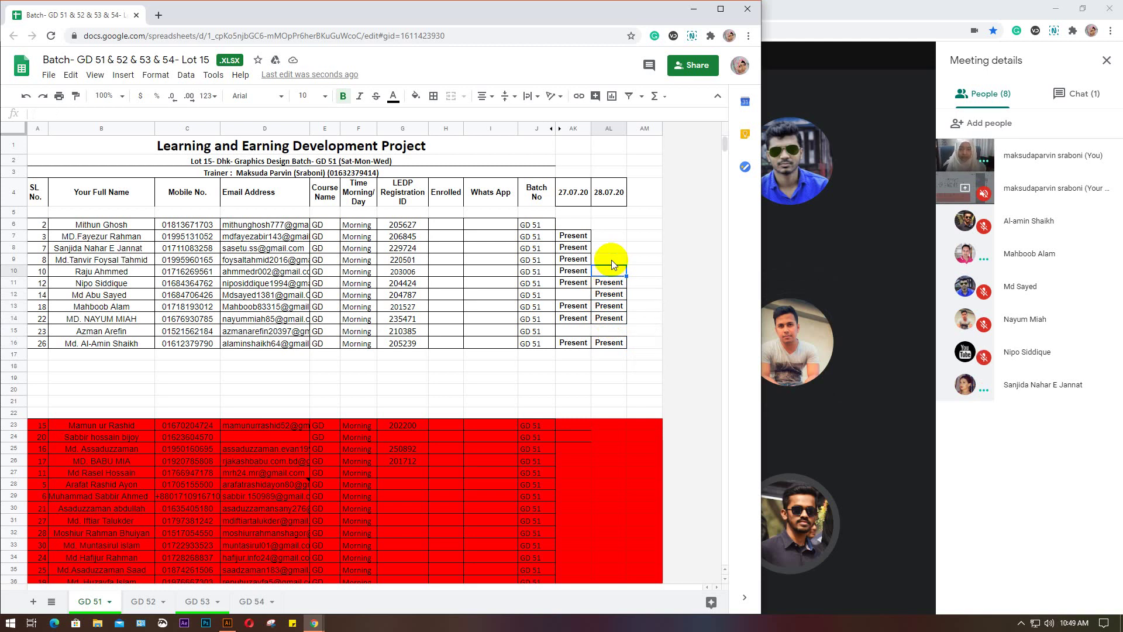
left_click(612, 261)
left_click(607, 248)
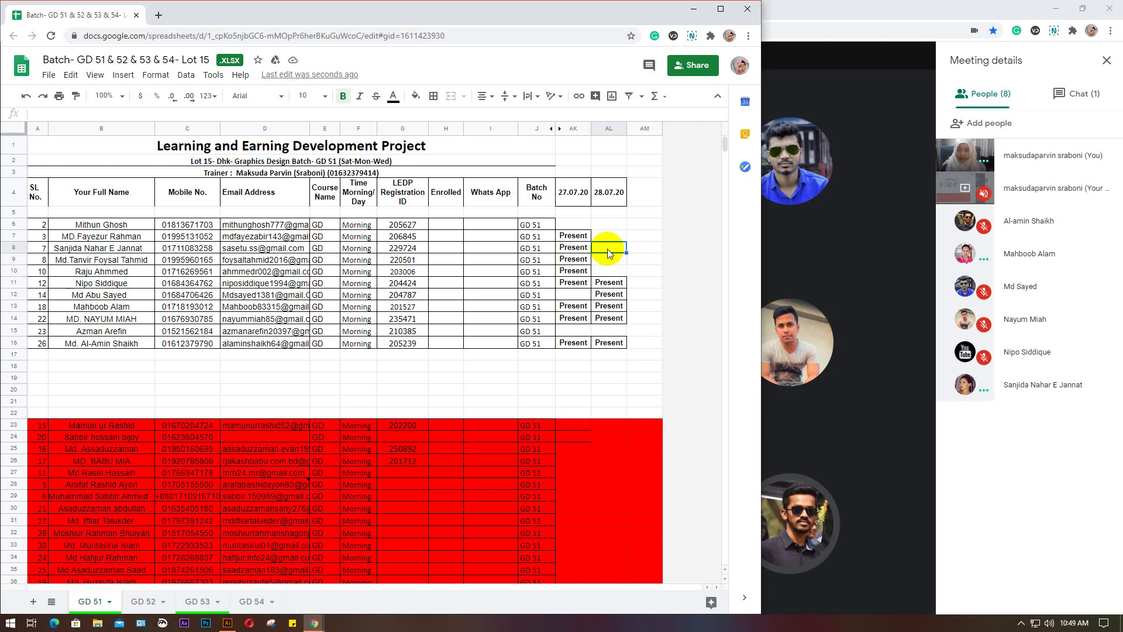
type("Present")
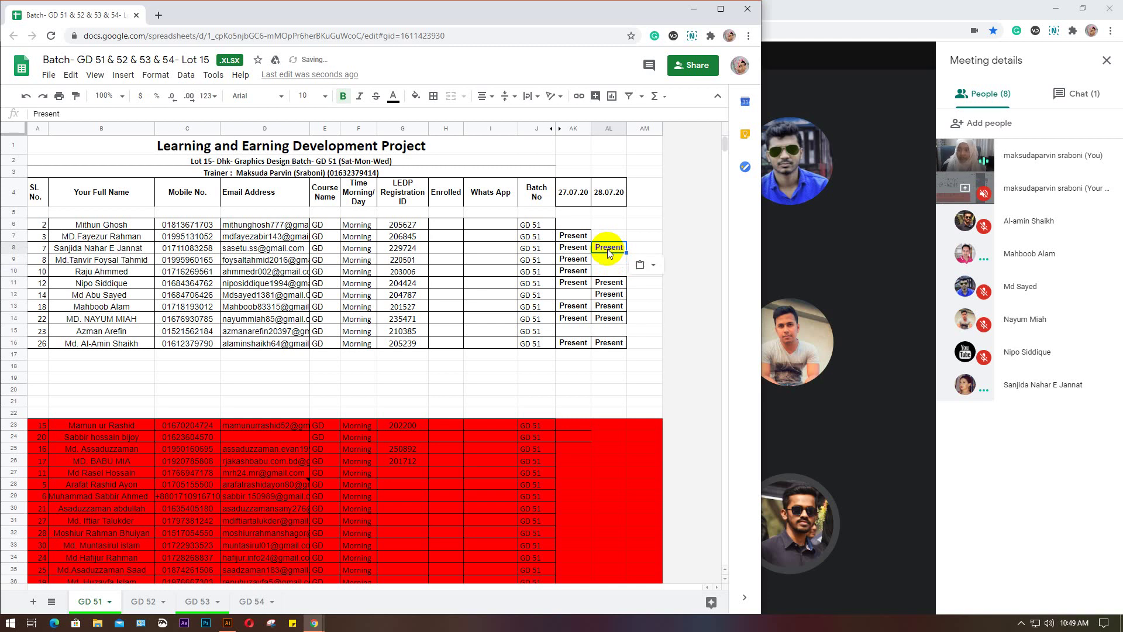
left_click(607, 235)
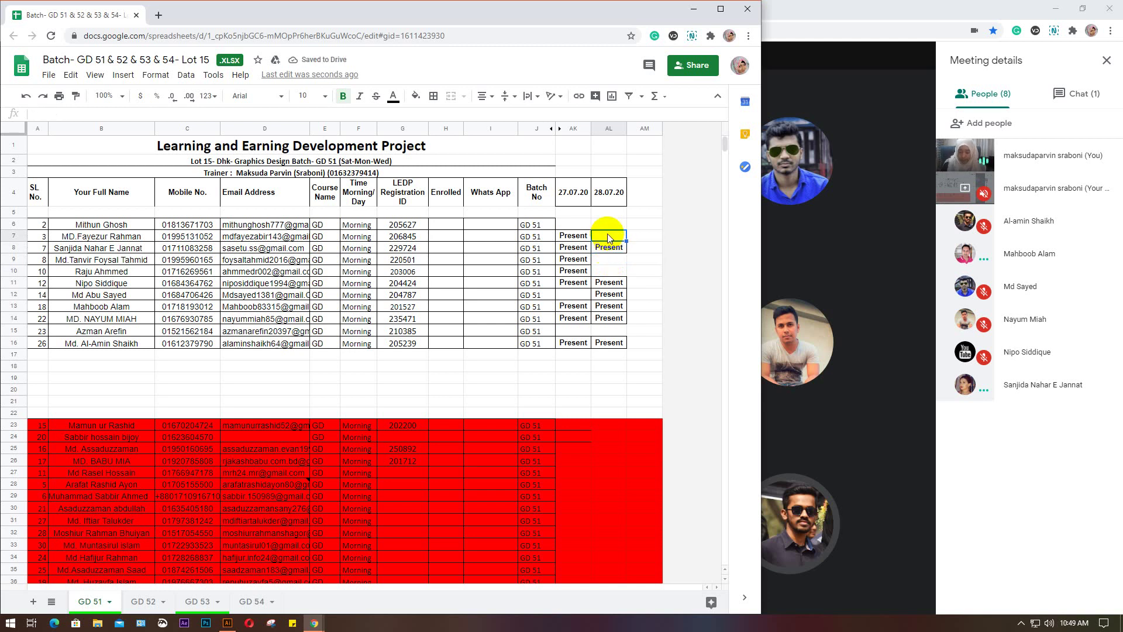
key("ctrl+v")
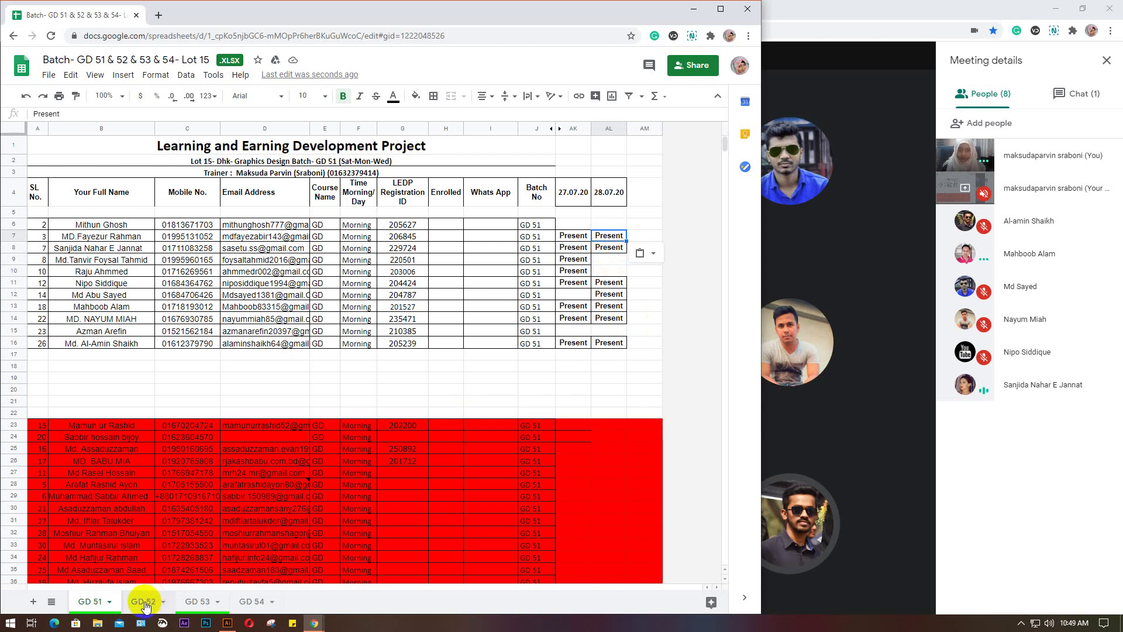
Go past GD 52 to the GD 53 sheet and enter "Present" in AK13 for the student with serial number 18
left_click(144, 602)
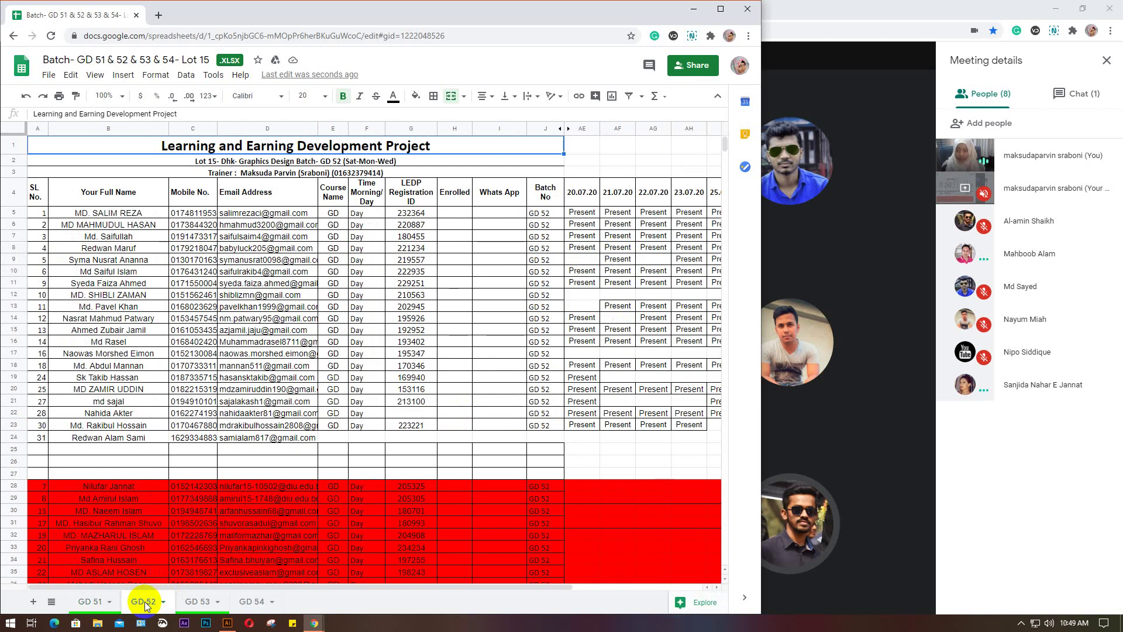
left_click(195, 602)
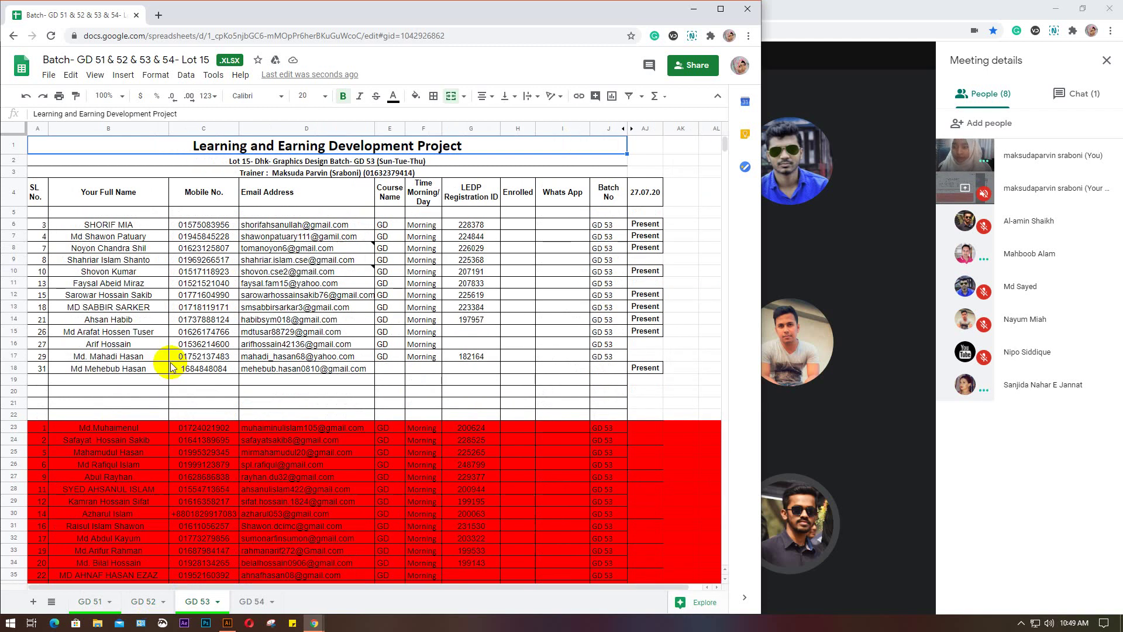
left_click(15, 312)
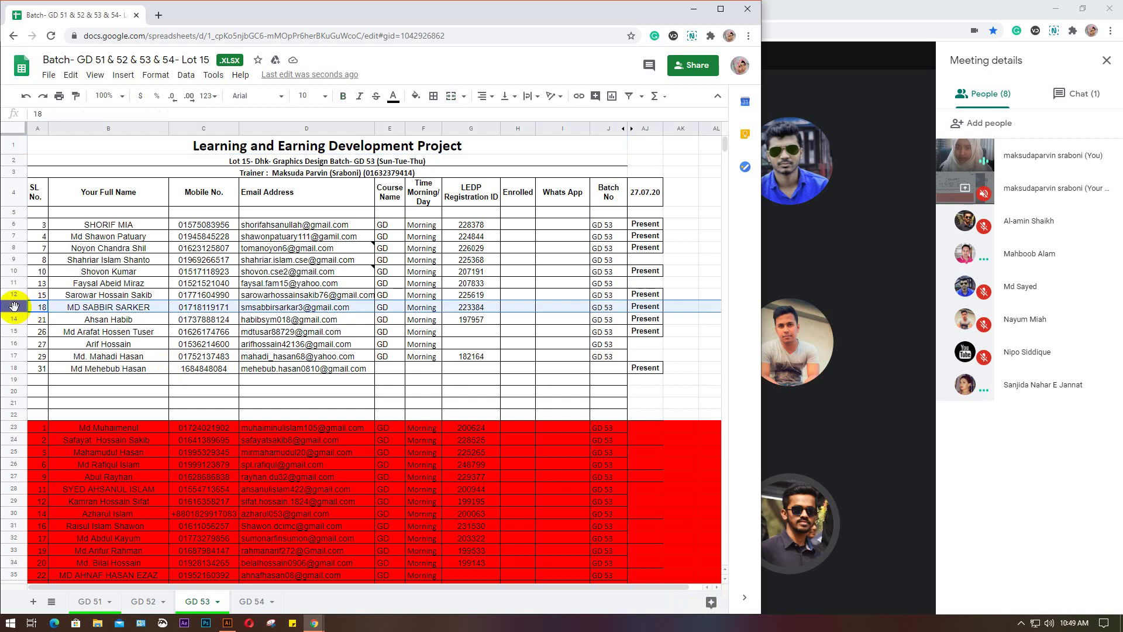
left_click(679, 307)
type("Present")
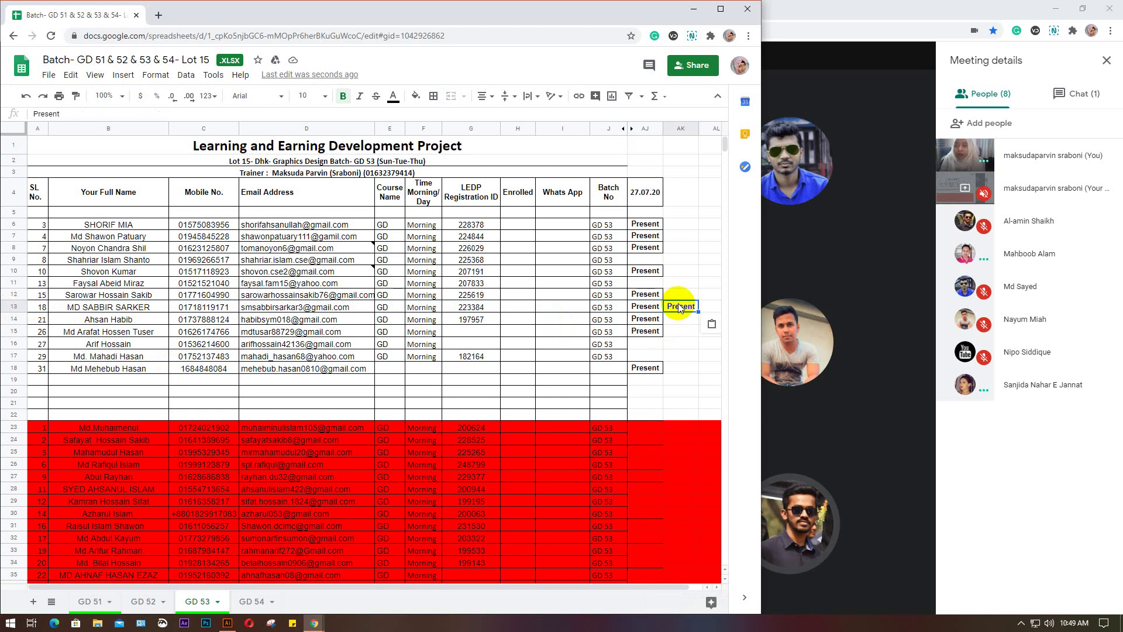
Minimize the spreadsheet window and open the YouTube channel link from the meeting chat in a new browser tab
left_click(695, 13)
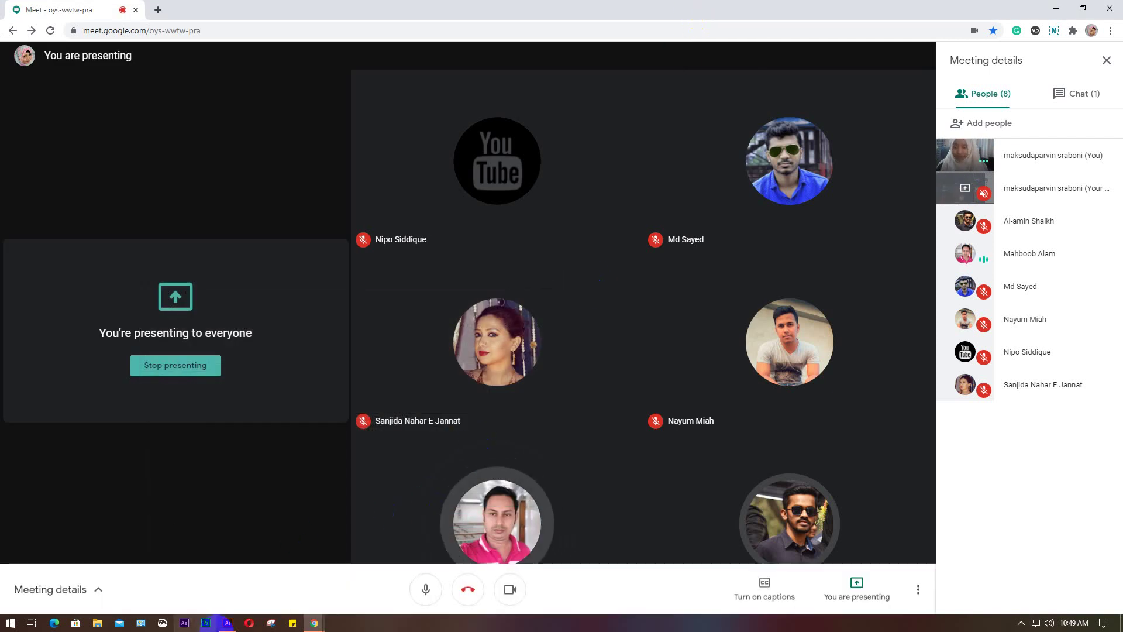
mouse_move(228, 623)
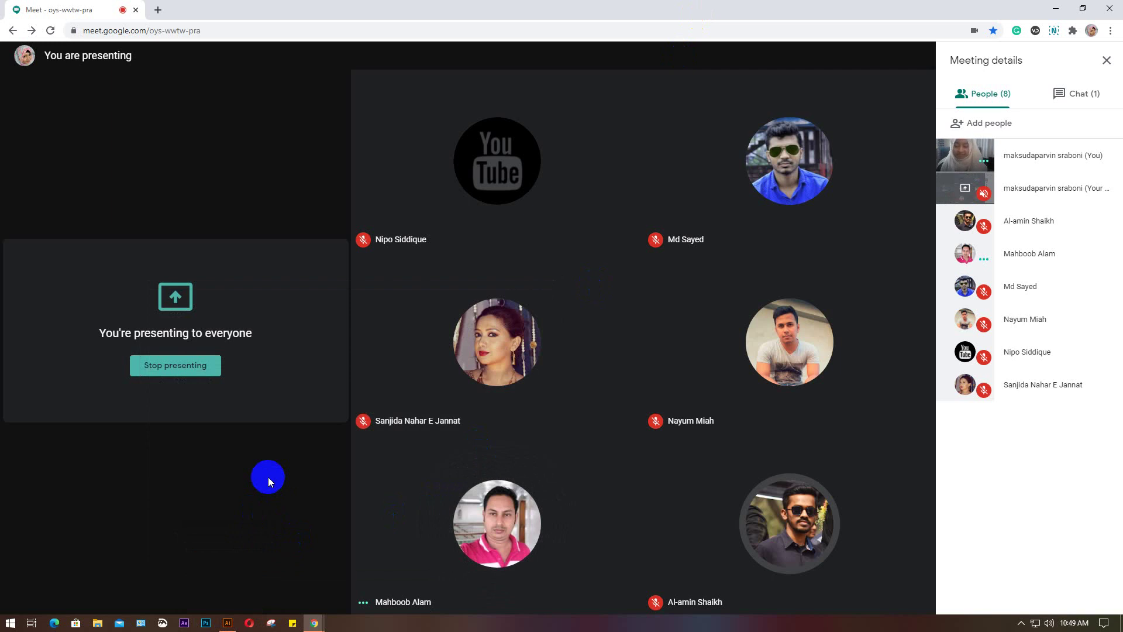
left_click(1087, 95)
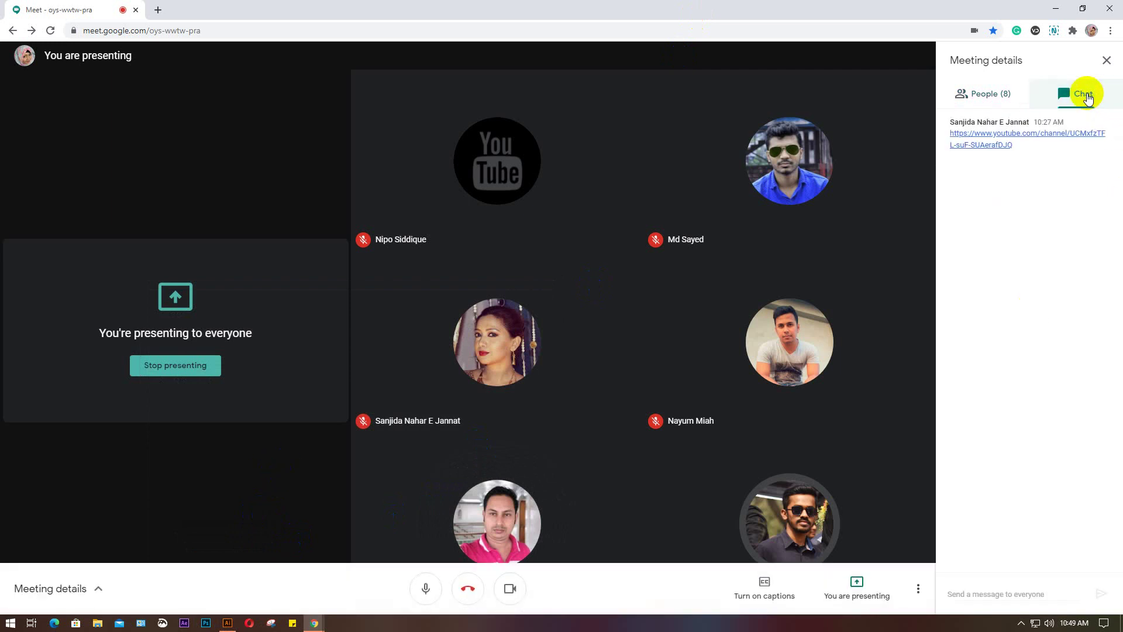
right_click(1028, 137)
left_click(1018, 144)
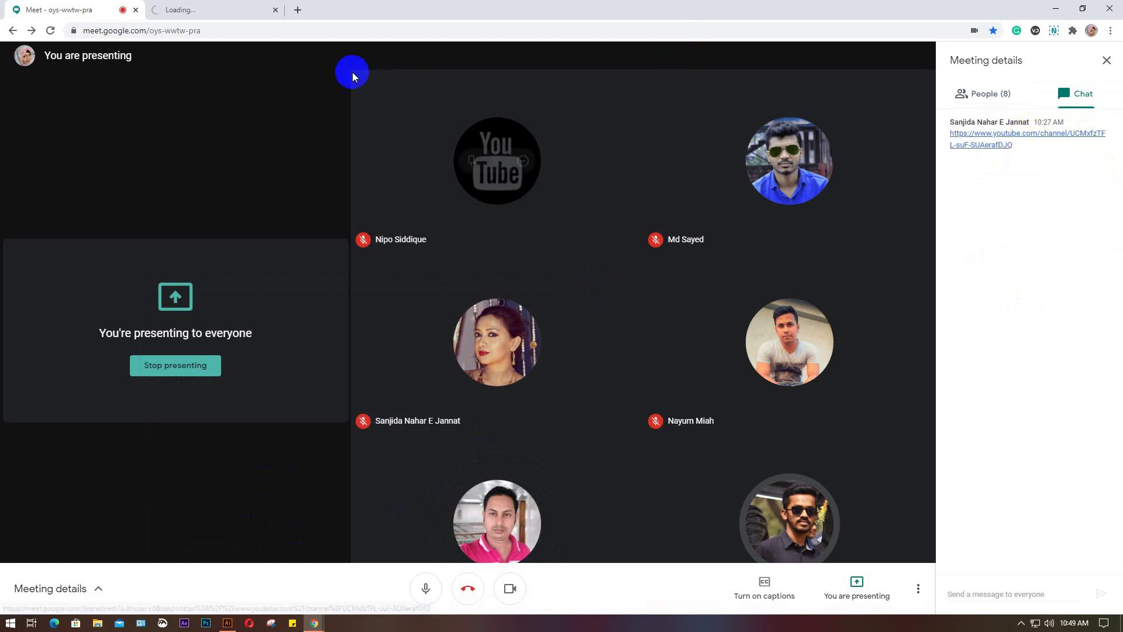
left_click(189, 13)
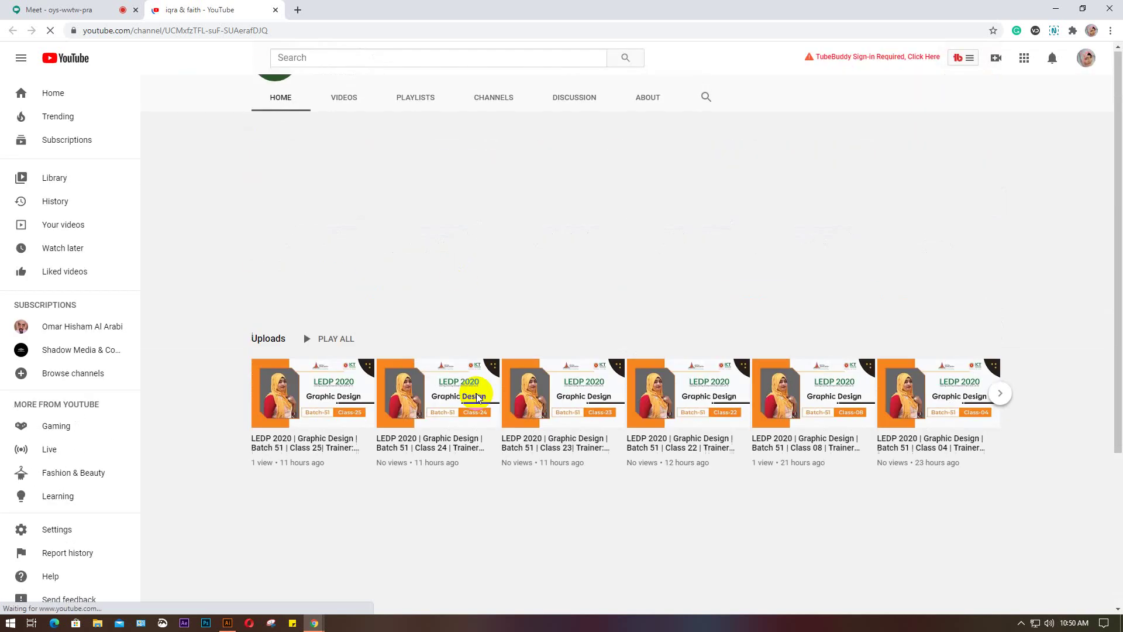
Open the Batch 51 Class 22 recording from the channel's uploads and skip through it to about 1:43:10
scroll(483, 403, "down", 1)
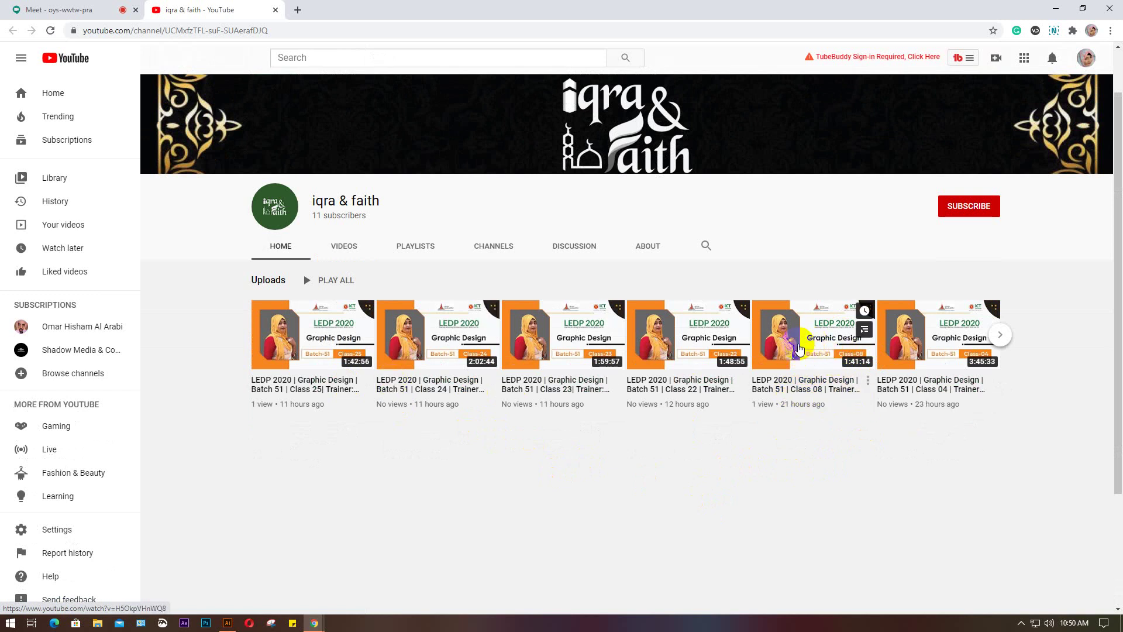
left_click(686, 342)
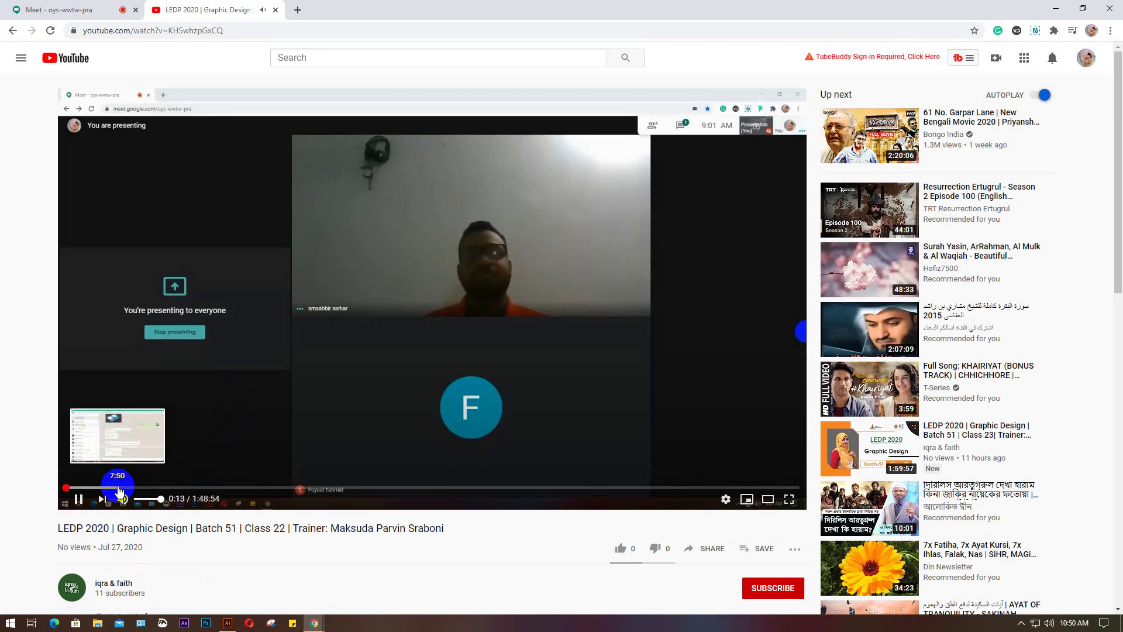
left_click(183, 487)
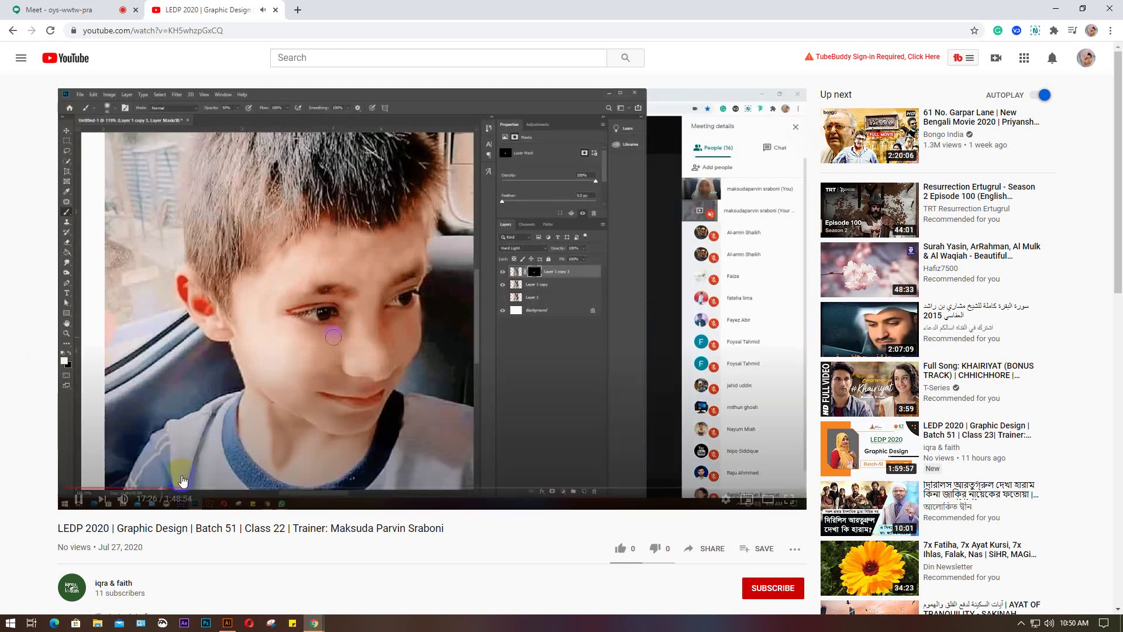
left_click(225, 490)
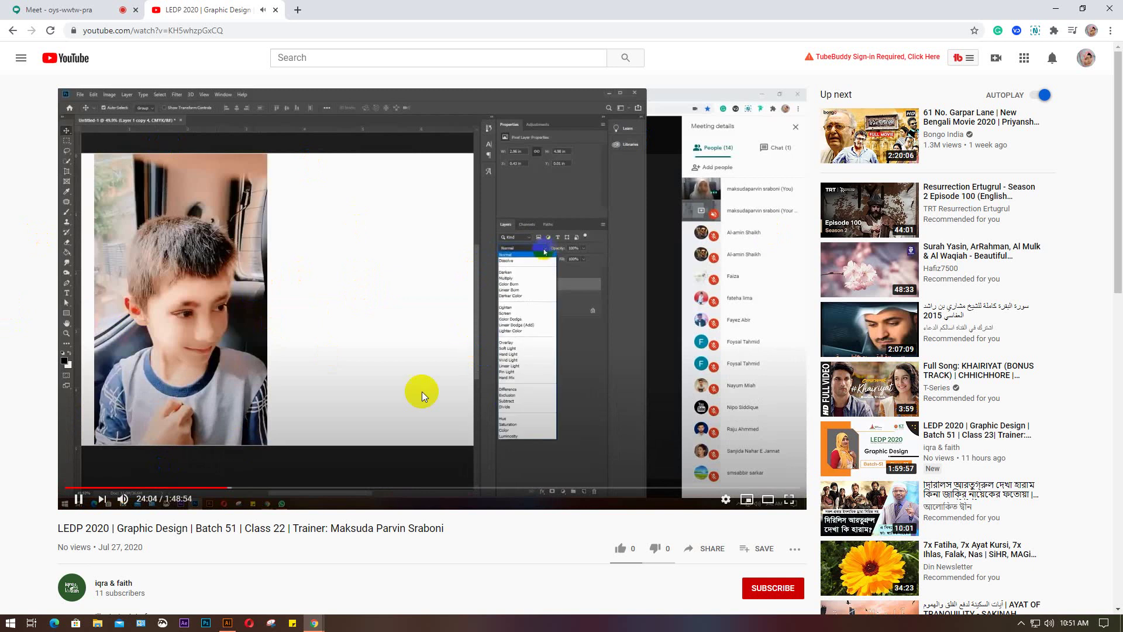
left_click_drag(326, 489, 372, 486)
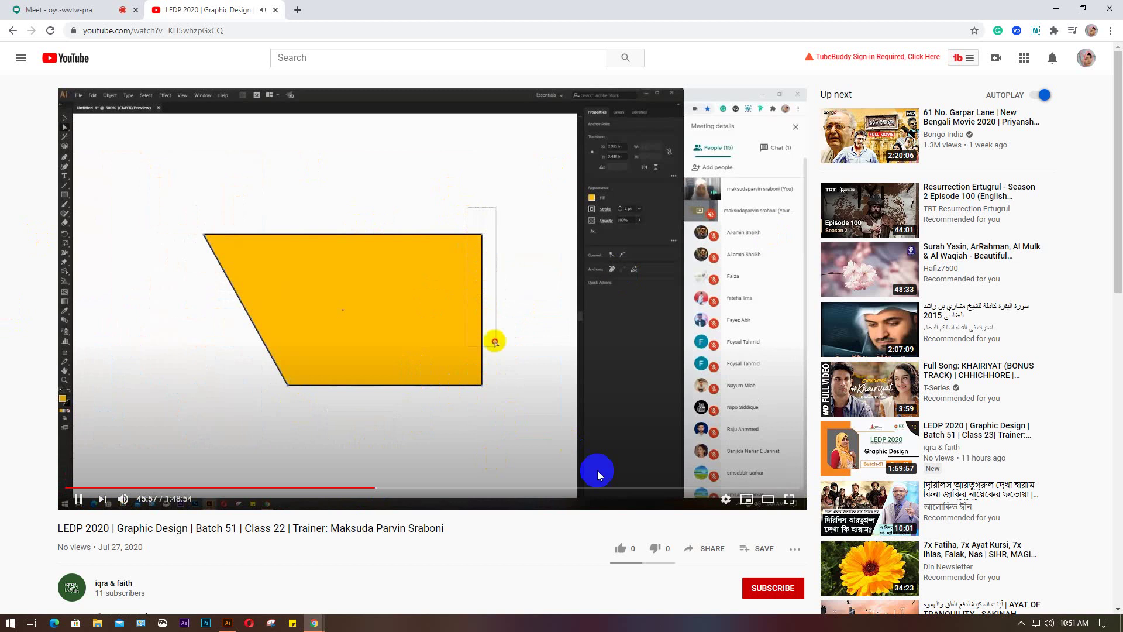
left_click(623, 488)
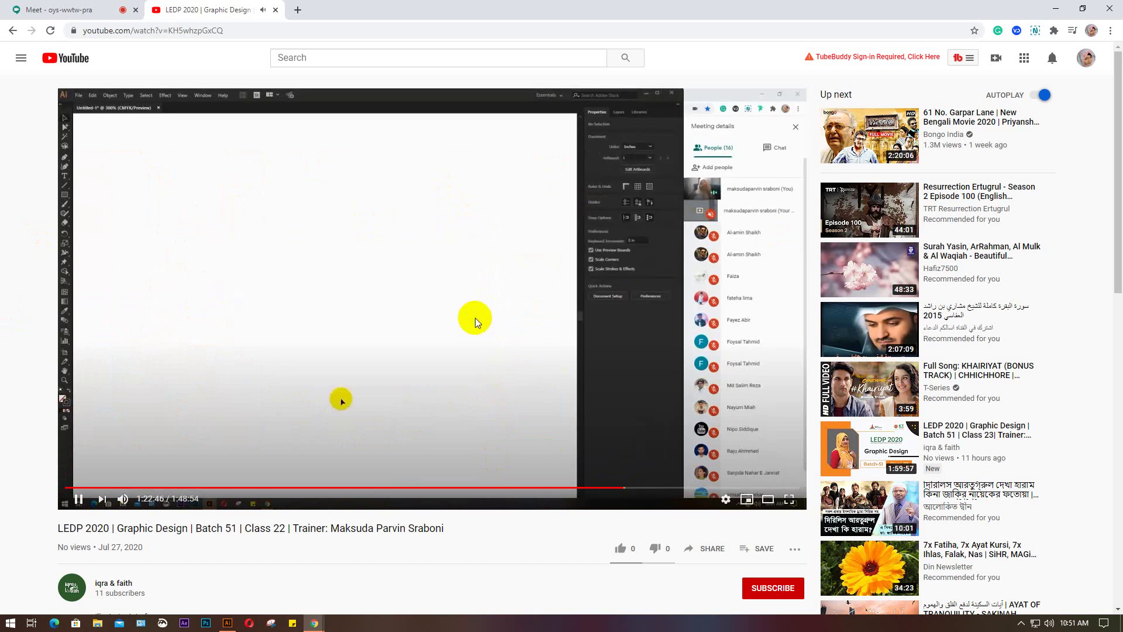
left_click(761, 488)
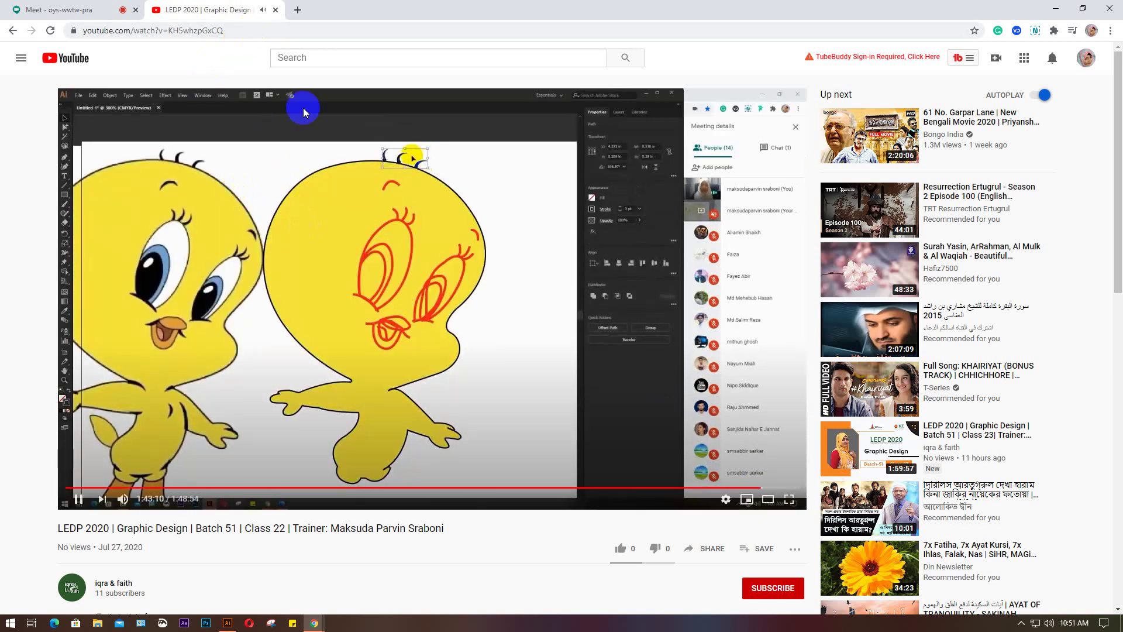
Close the YouTube recording tab and show the participant list in the Meet call
left_click(275, 9)
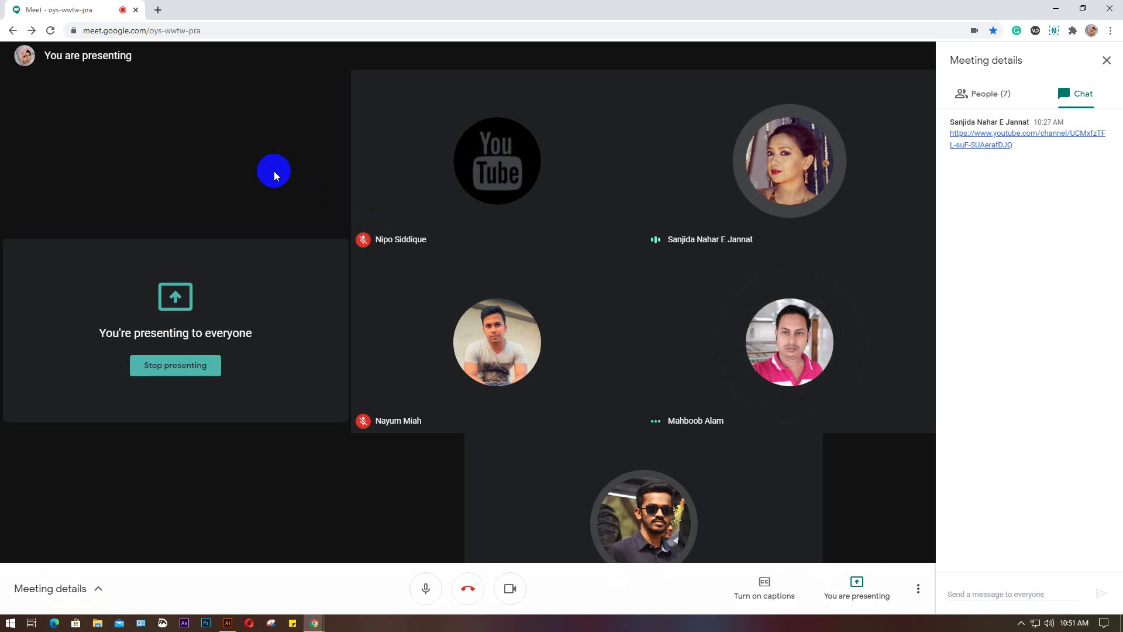
left_click(1021, 623)
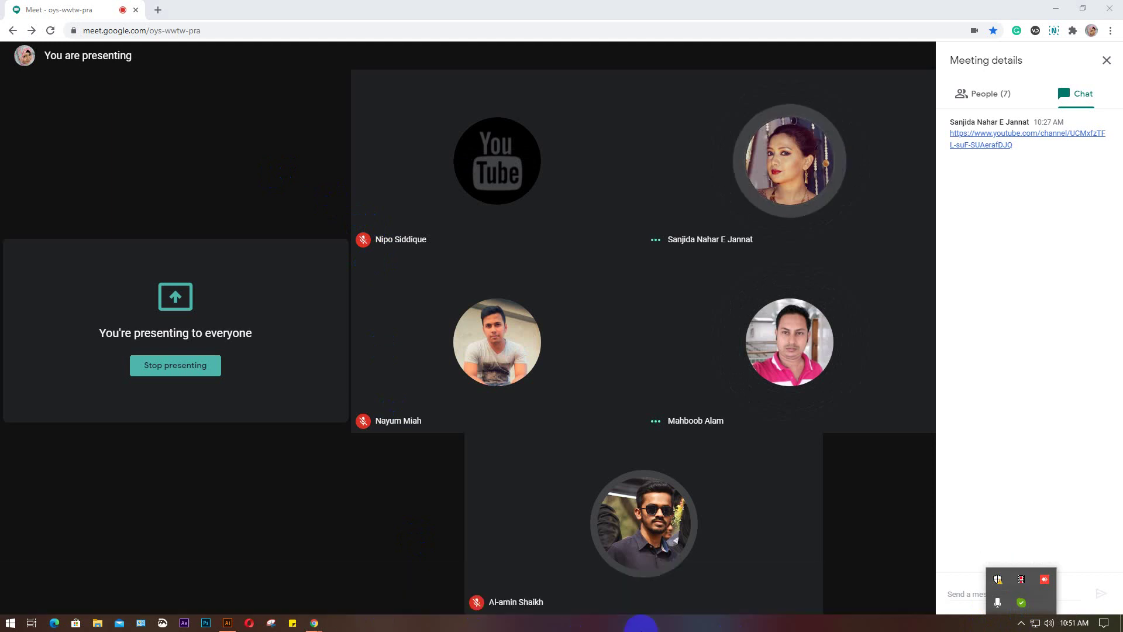
left_click(1003, 93)
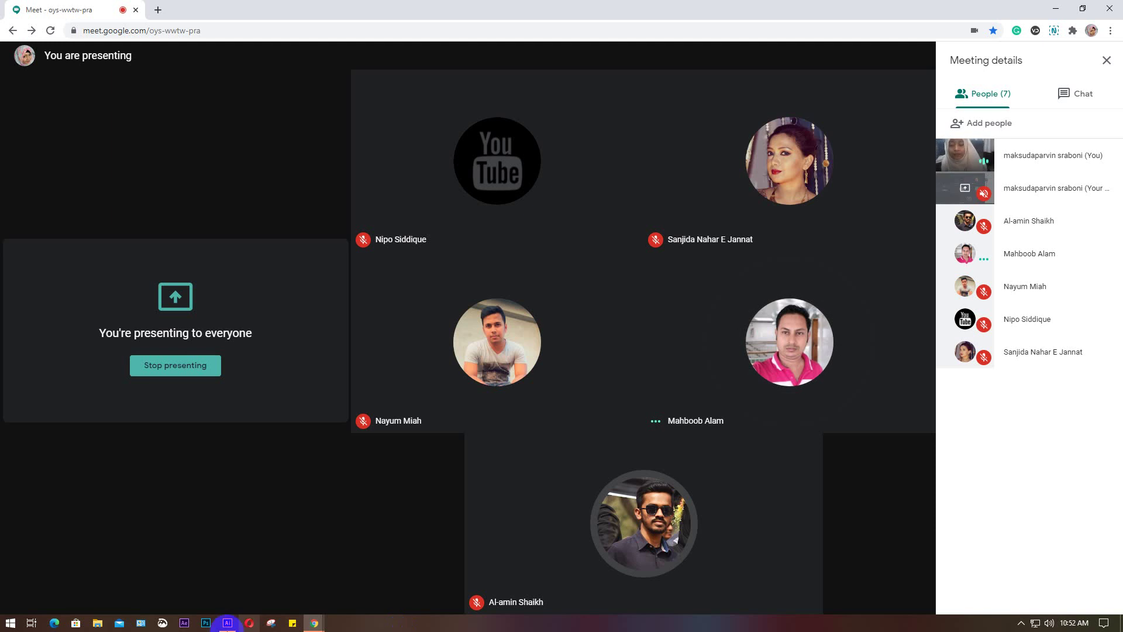
Check the GD 53 attendance sheet in its own browser window and minimize that window
mouse_move(310, 625)
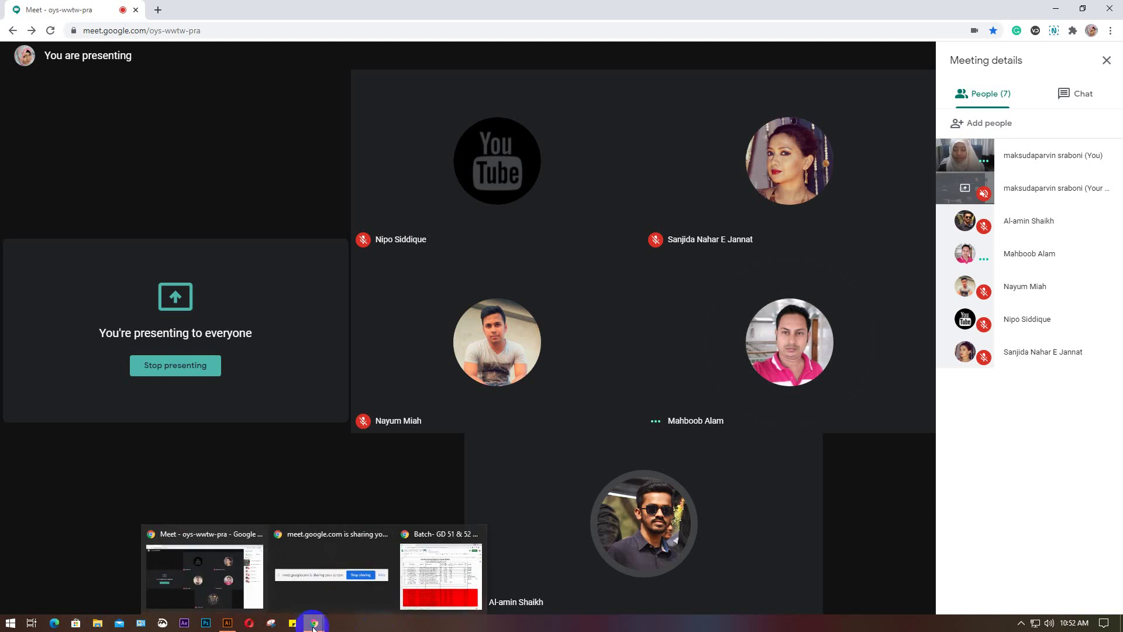
left_click(434, 576)
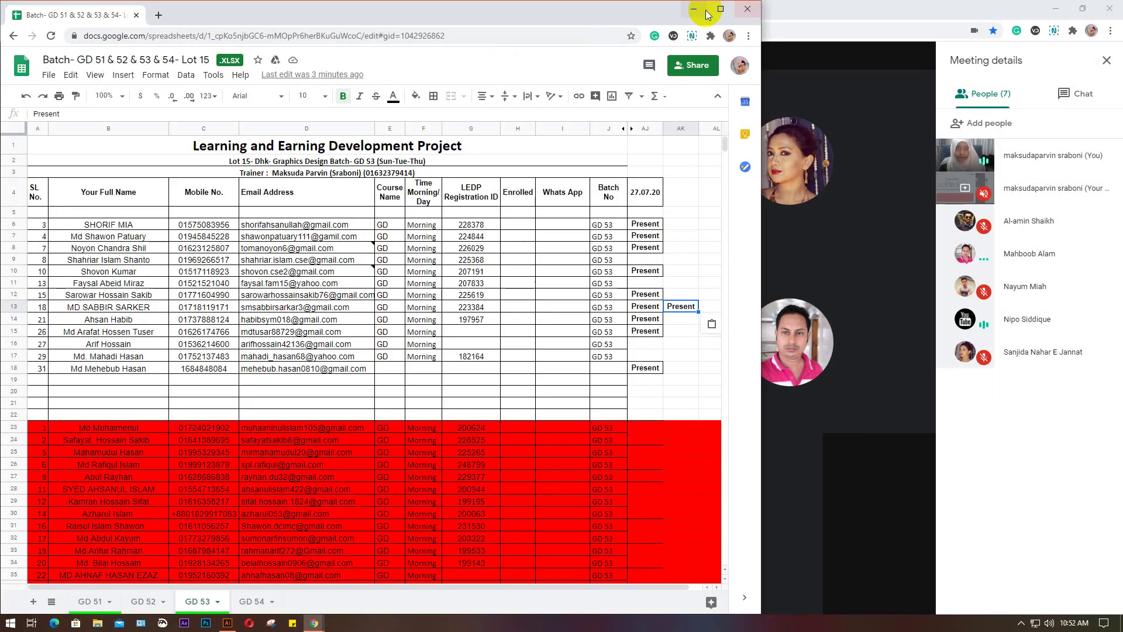
left_click(692, 10)
mouse_move(314, 625)
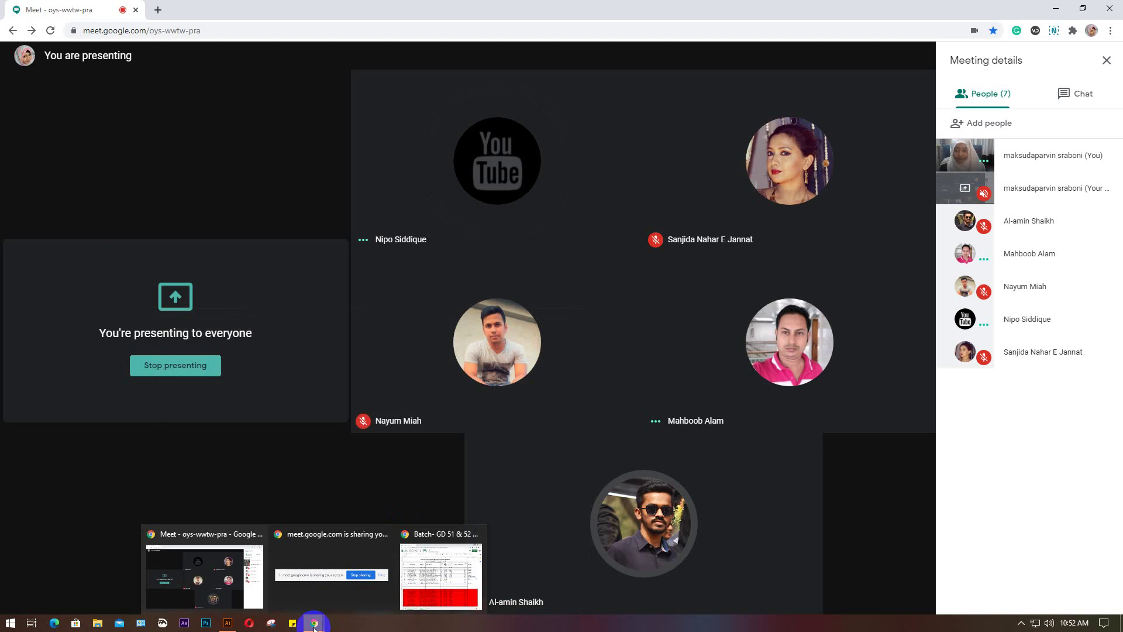
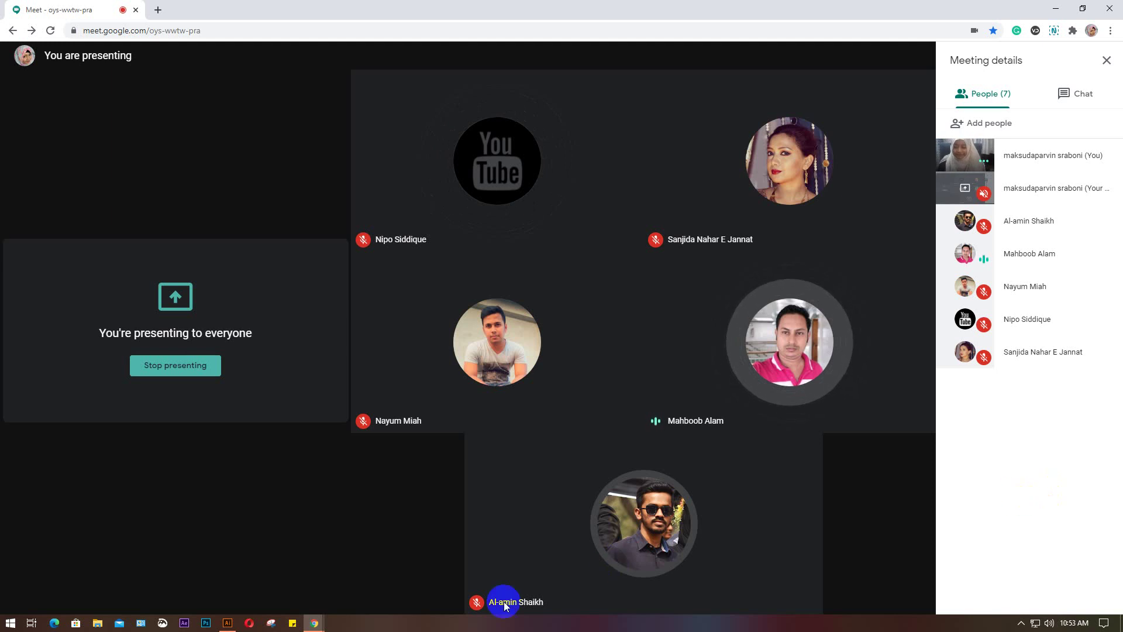
Switch to Illustrator and move the floating Color panel over the empty lower part of the Properties panel
left_click(228, 623)
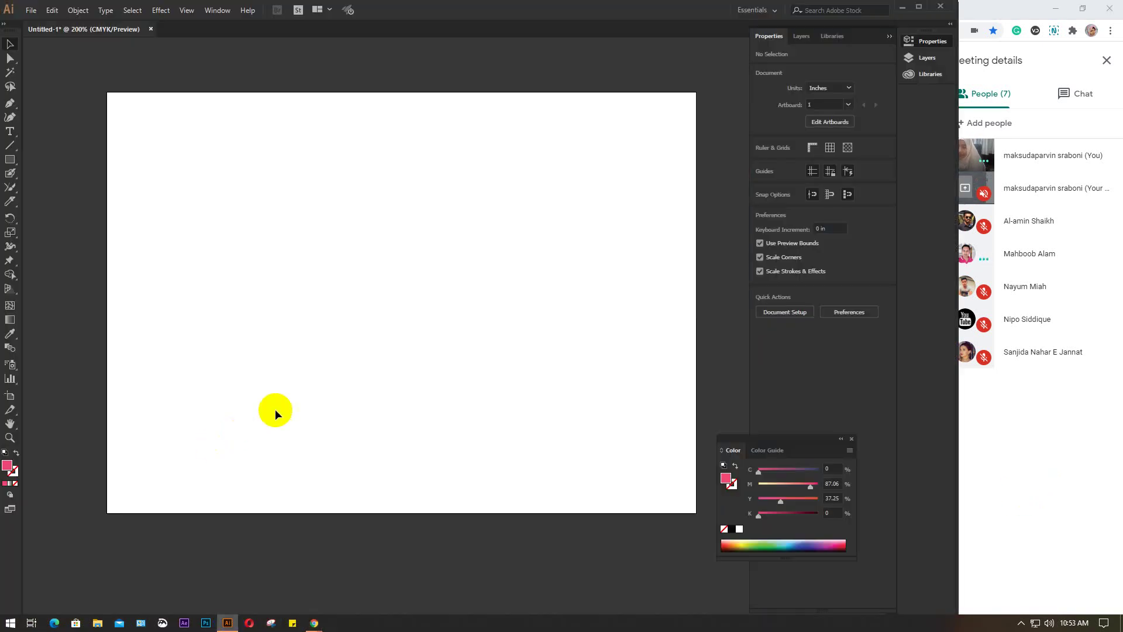
left_click_drag(788, 440, 824, 414)
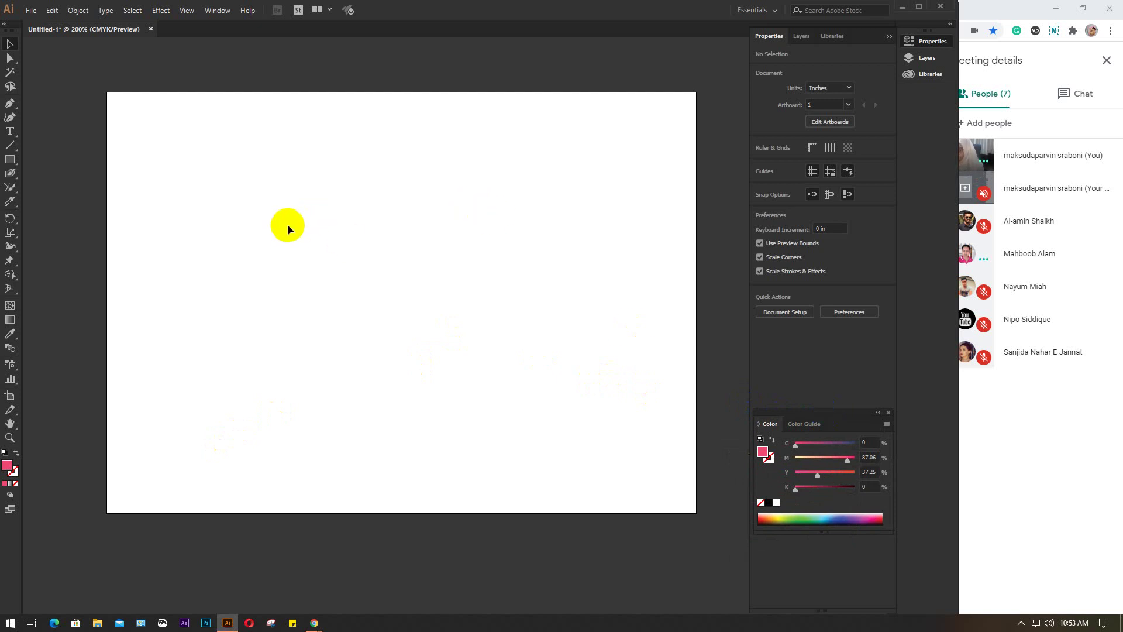
left_click_drag(35, 179, 82, 231)
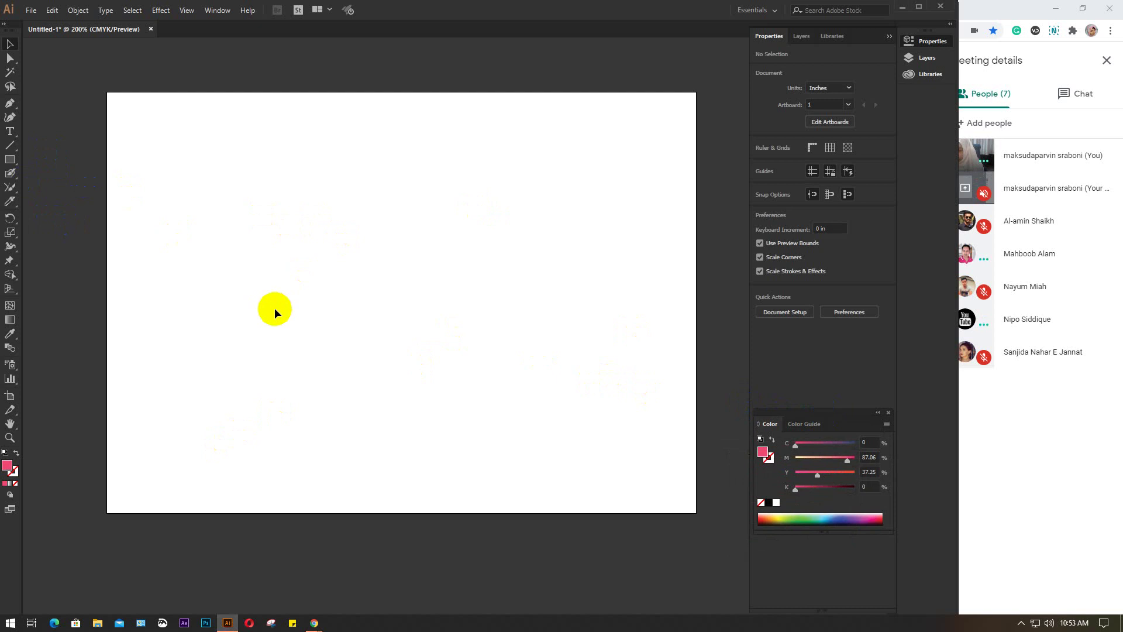
left_click_drag(275, 313, 17, 200)
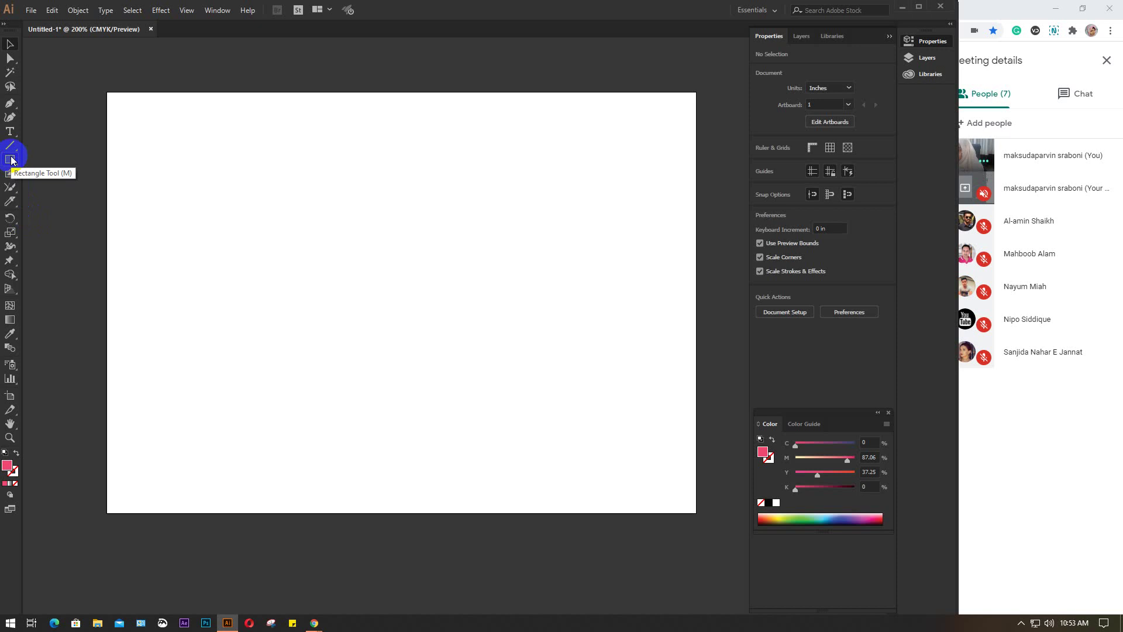
Draw a rounded pink head with a flat neck edge on the artboard's upper half using the Pen tool
left_click(10, 106)
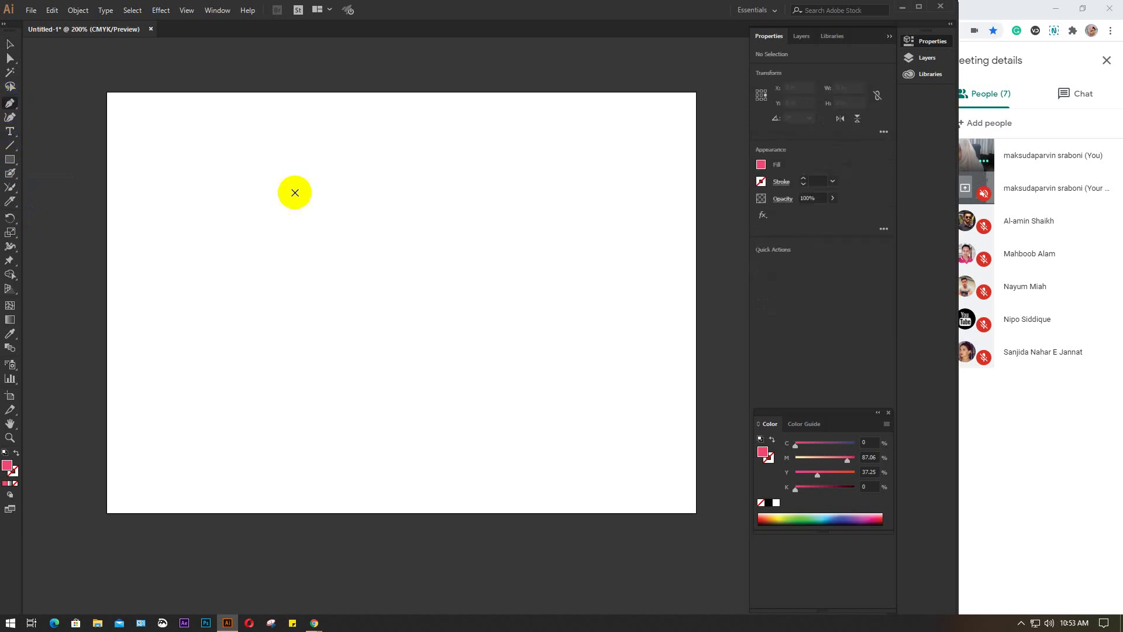
left_click(340, 242)
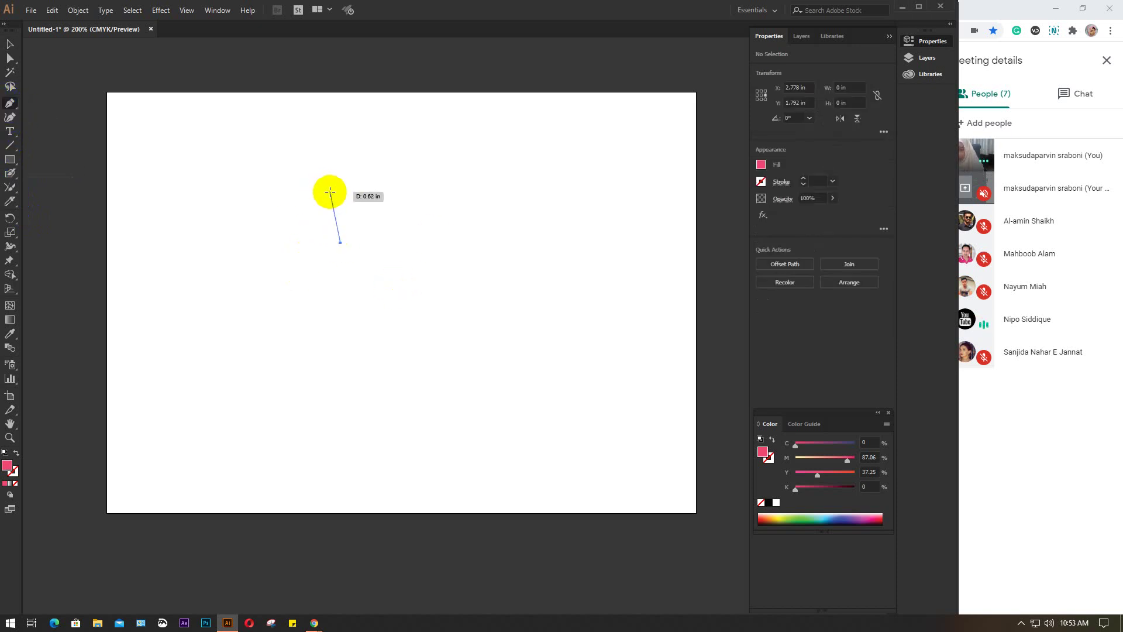
left_click_drag(327, 191, 331, 158)
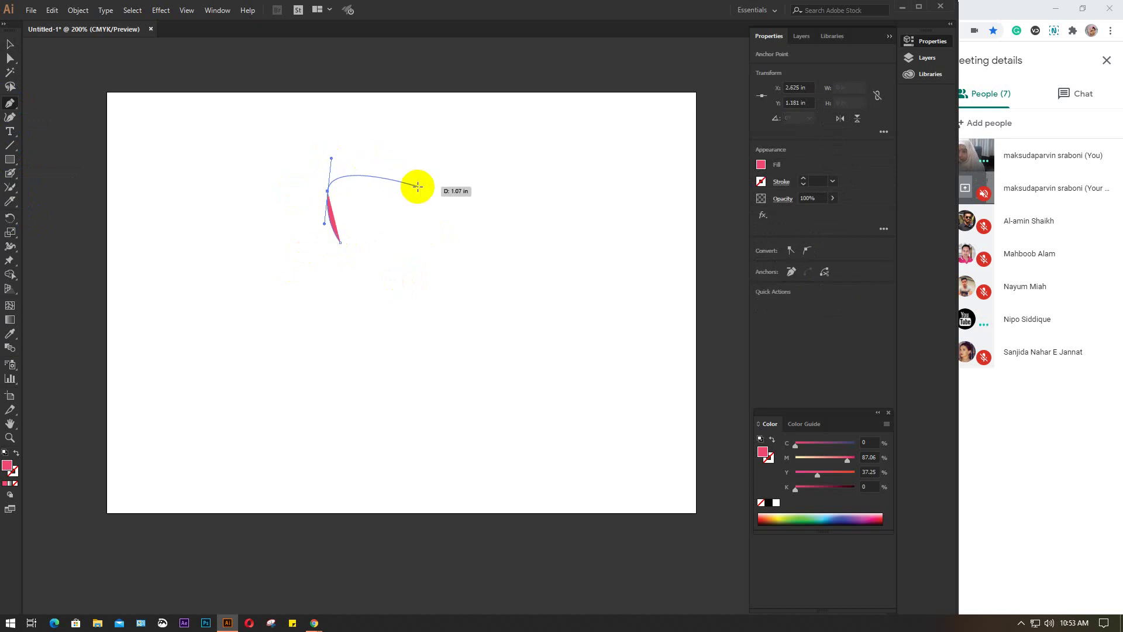
left_click_drag(398, 187, 398, 220)
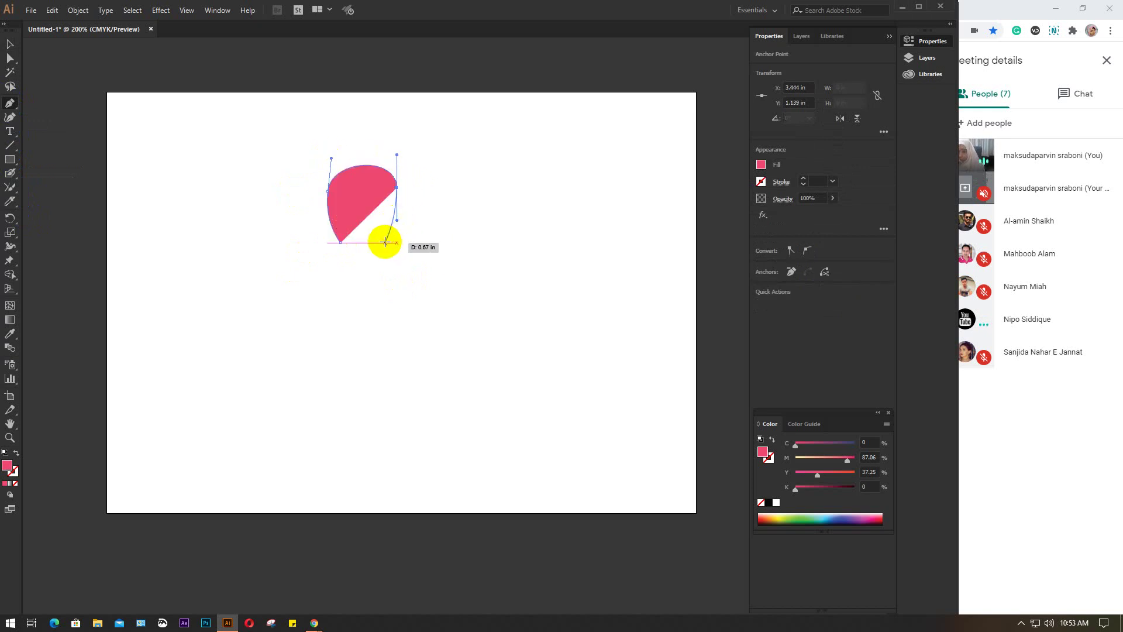
left_click(372, 242)
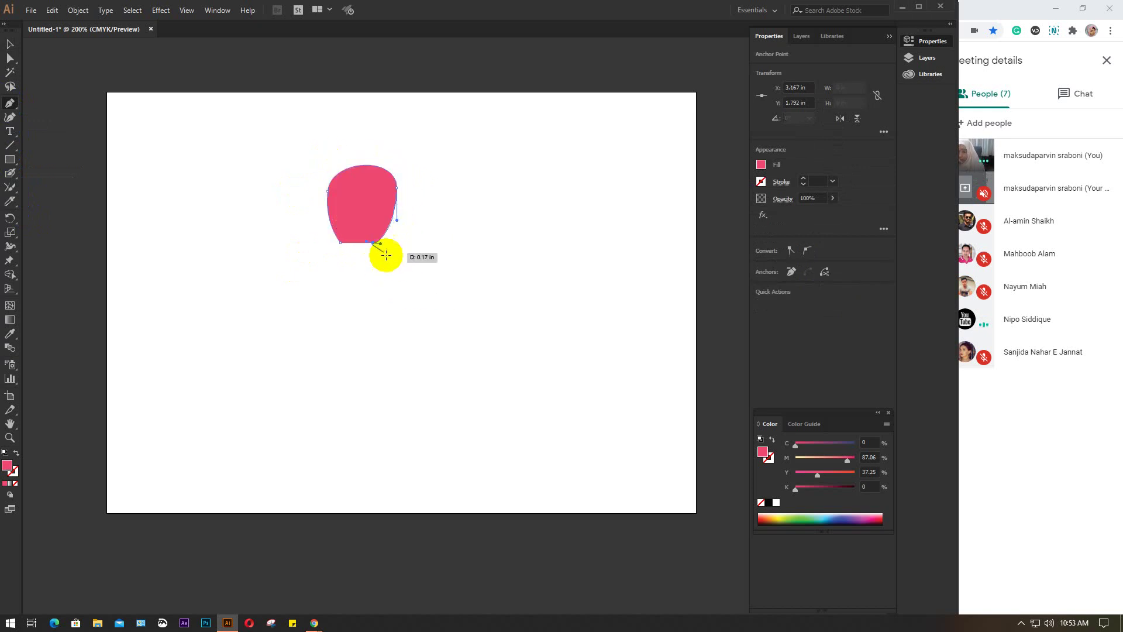
Continue the path from the neck into a curved, bent right-hand arm with a rounded hand, ending at the armpit
left_click_drag(373, 243, 471, 271)
left_click_drag(524, 228, 541, 240)
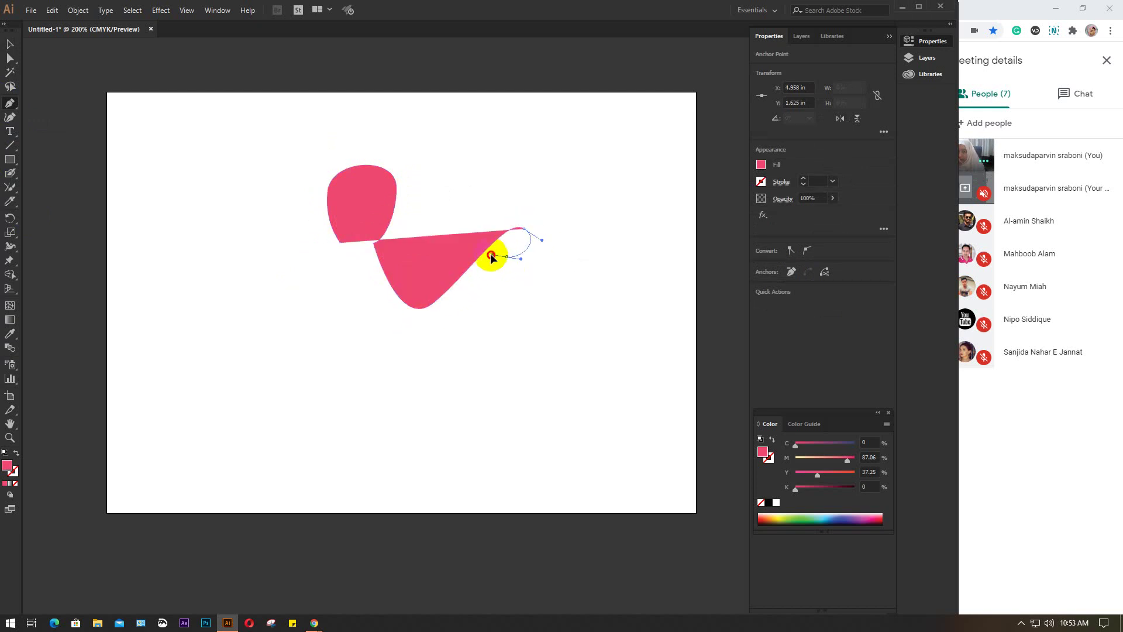
mouse_move(484, 256)
left_mouse_down()
mouse_move(502, 259)
mouse_move(414, 326)
mouse_move(376, 301)
mouse_move(345, 242)
mouse_move(349, 250)
left_mouse_up()
left_click(368, 281)
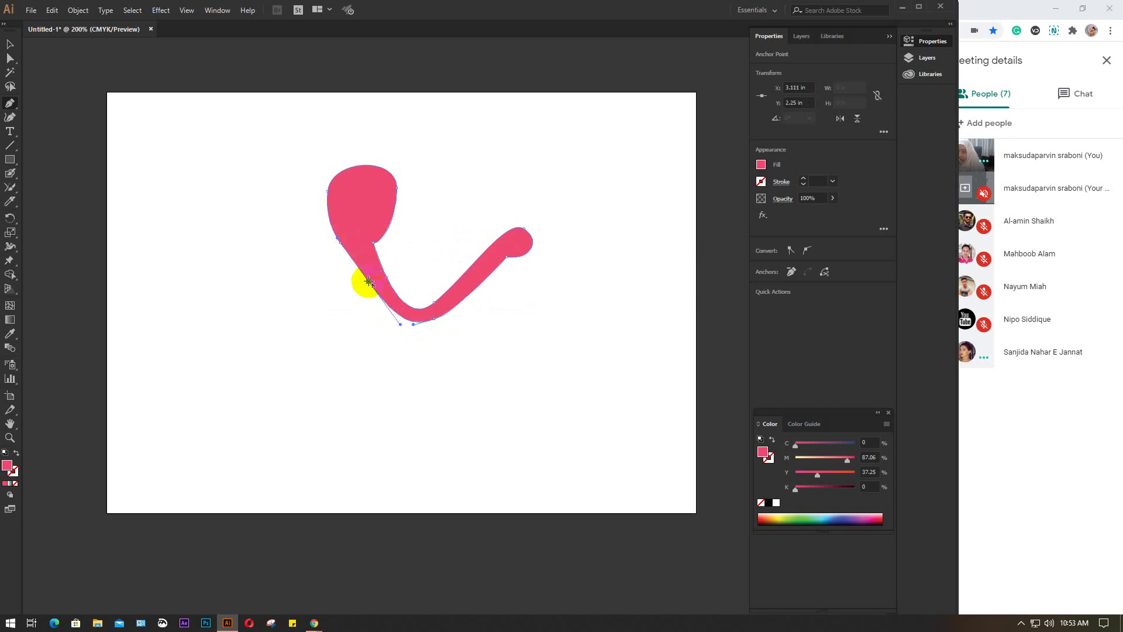
Extend the outline into a flared skirt with a rounded hem and bring it up the other side to the shoulder
left_click_drag(412, 423, 452, 487)
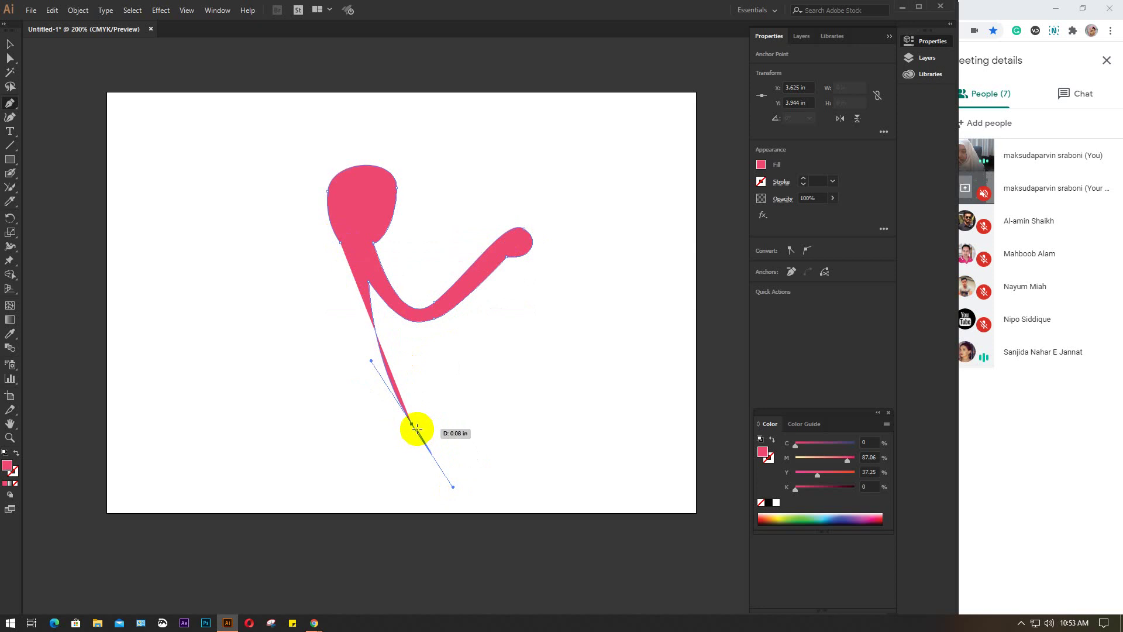
left_click_drag(339, 476, 260, 449)
left_click_drag(276, 404, 313, 265)
left_click_drag(319, 267, 319, 233)
Add the raised left-hand arm, close the path at the neck for a figure about 3.42 × 4.45 in, and deselect it
left_click_drag(247, 141, 295, 115)
left_click_drag(299, 118, 341, 243)
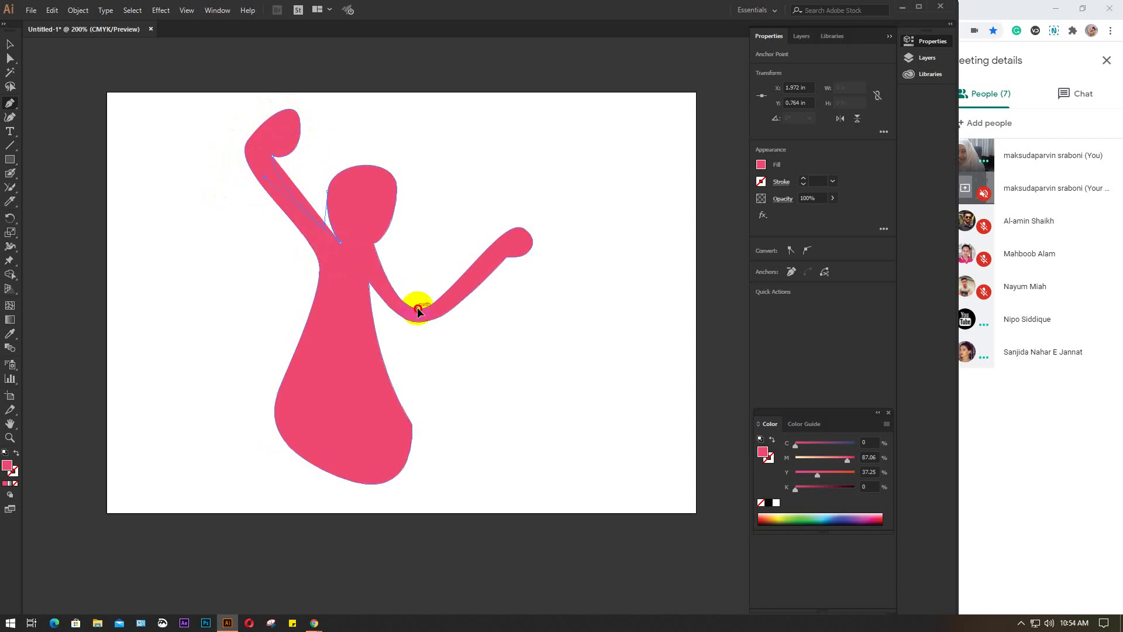
left_click(436, 319)
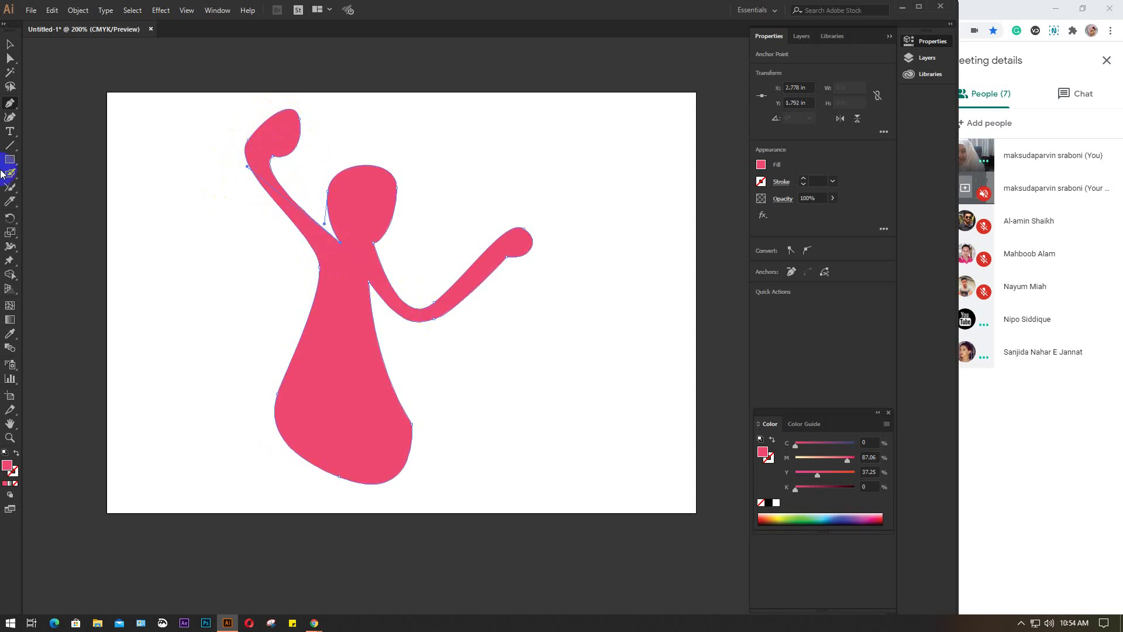
left_click(10, 57)
left_click(8, 45)
left_click(170, 246)
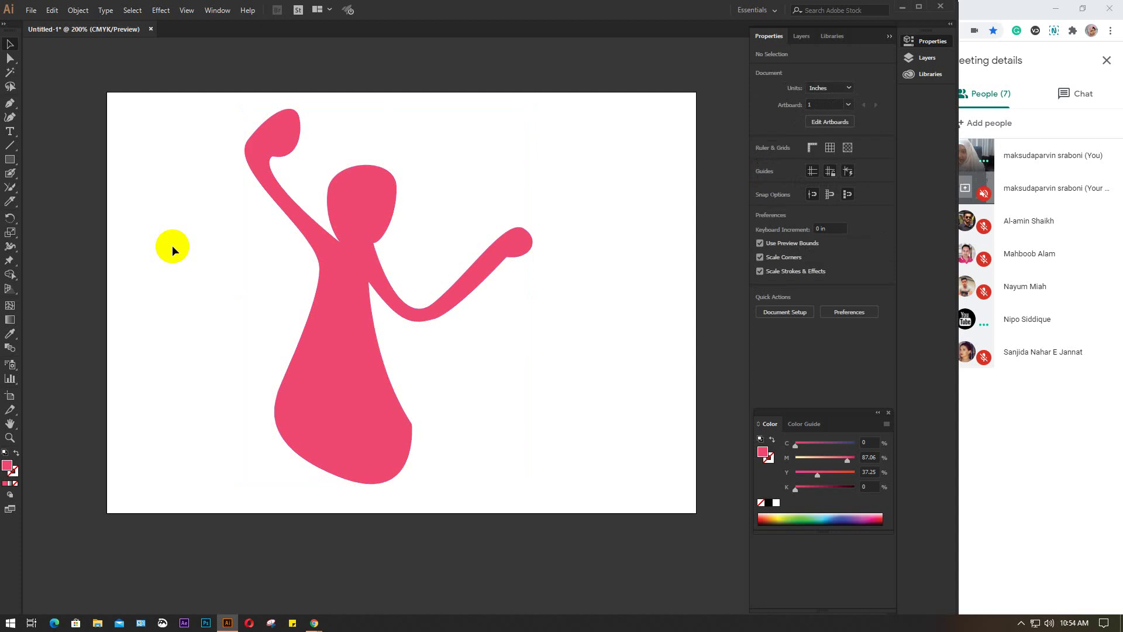
Select the figure and place three Puppet Warp pins on the right-hand arm: at the hand, under the forearm and near the elbow
left_click(364, 251)
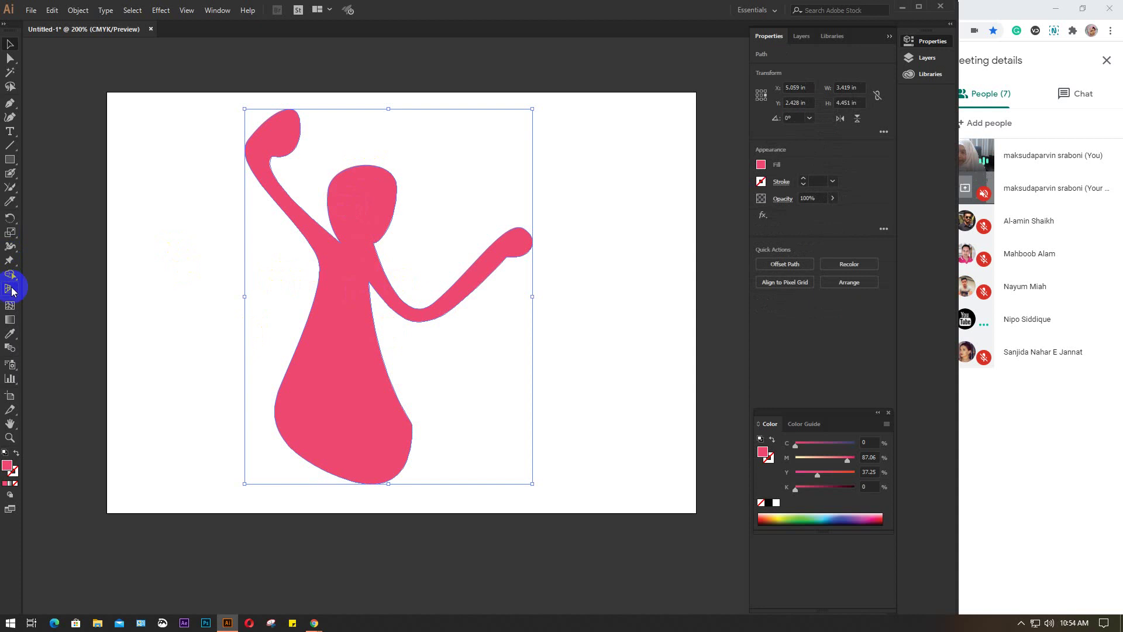
left_click_drag(10, 263, 80, 264)
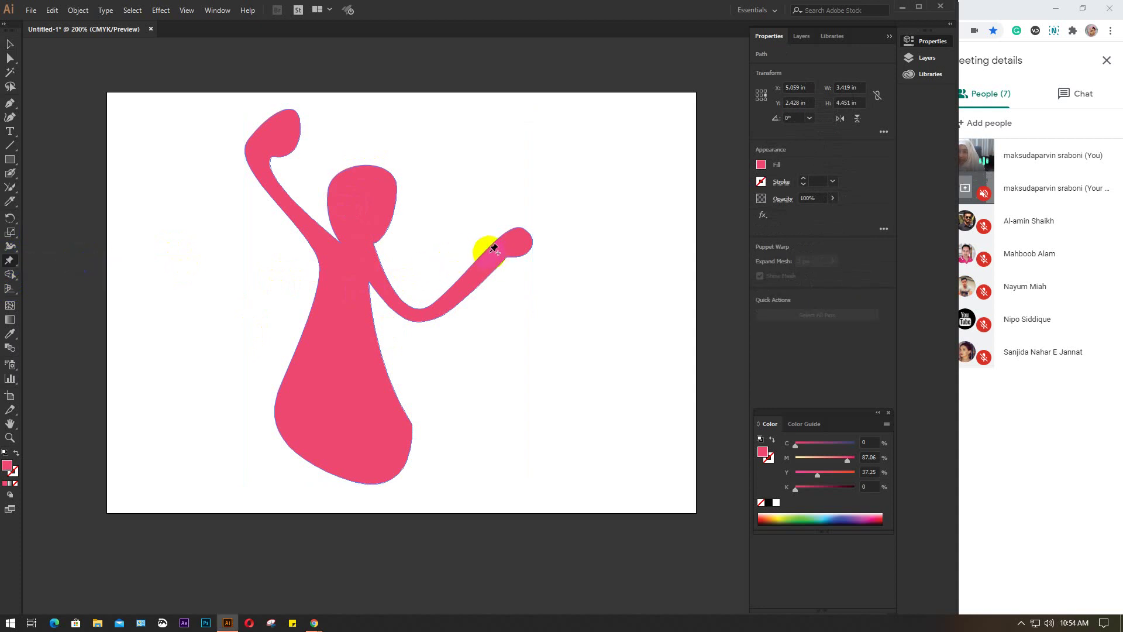
left_click(521, 228)
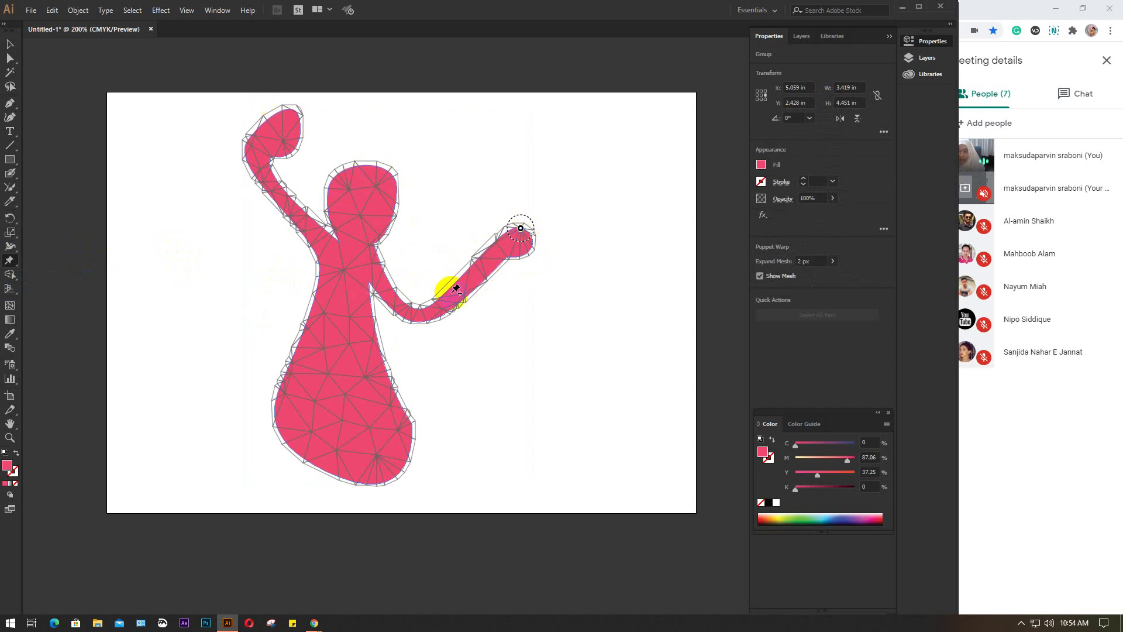
left_click(497, 270)
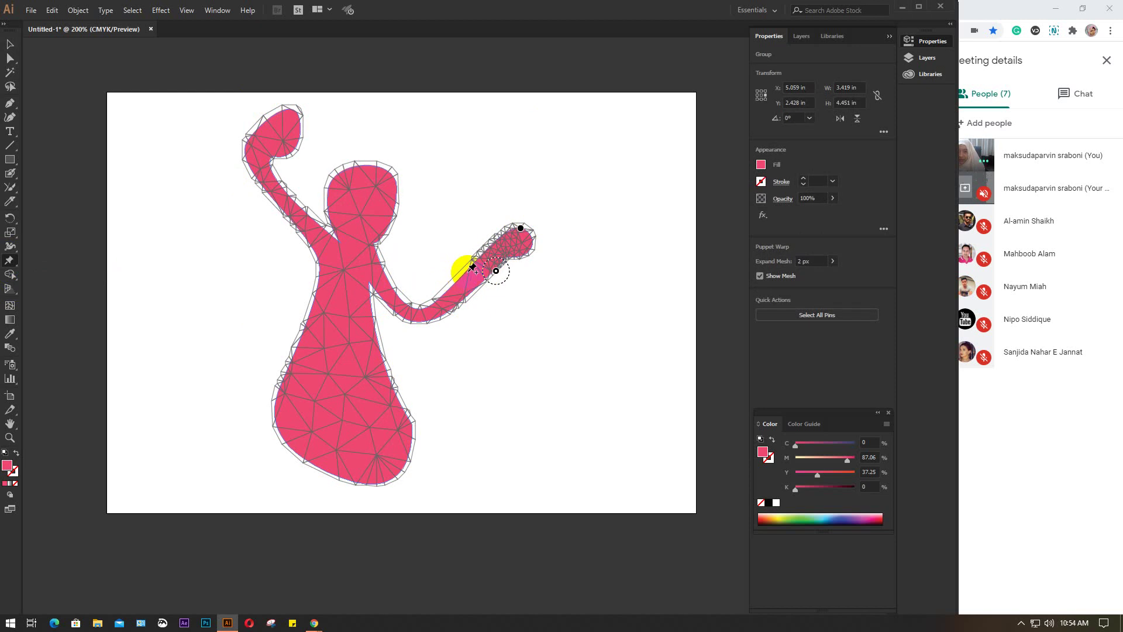
left_click(456, 276)
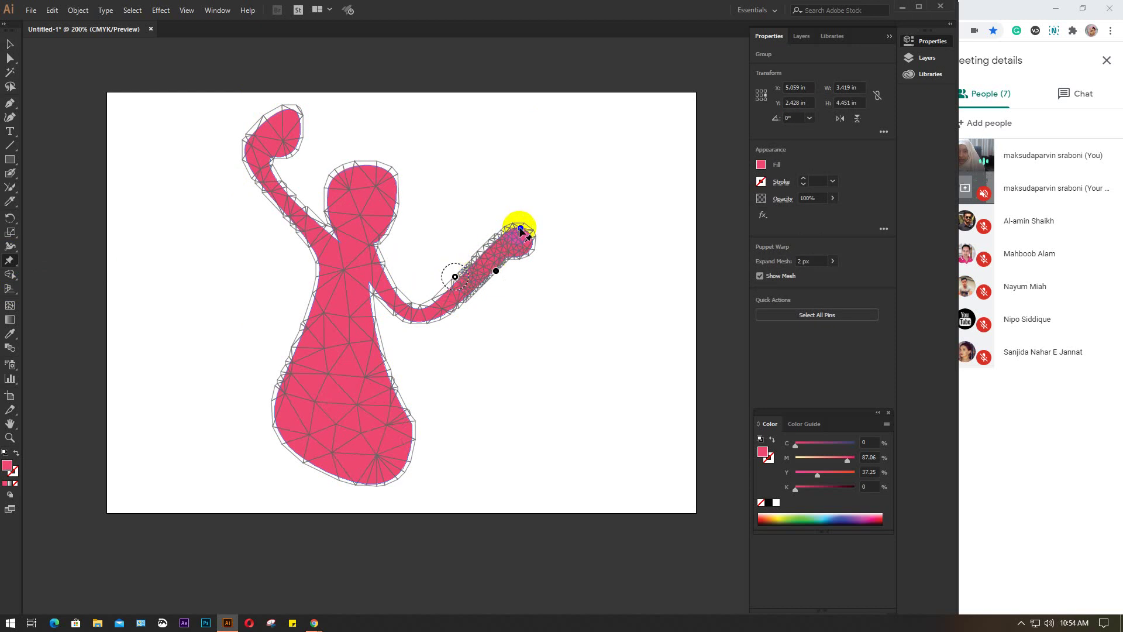
Bend the right-hand forearm by moving its warp pins, and reposition the body with a new pin on the skirt's right edge
left_click_drag(521, 230, 489, 273)
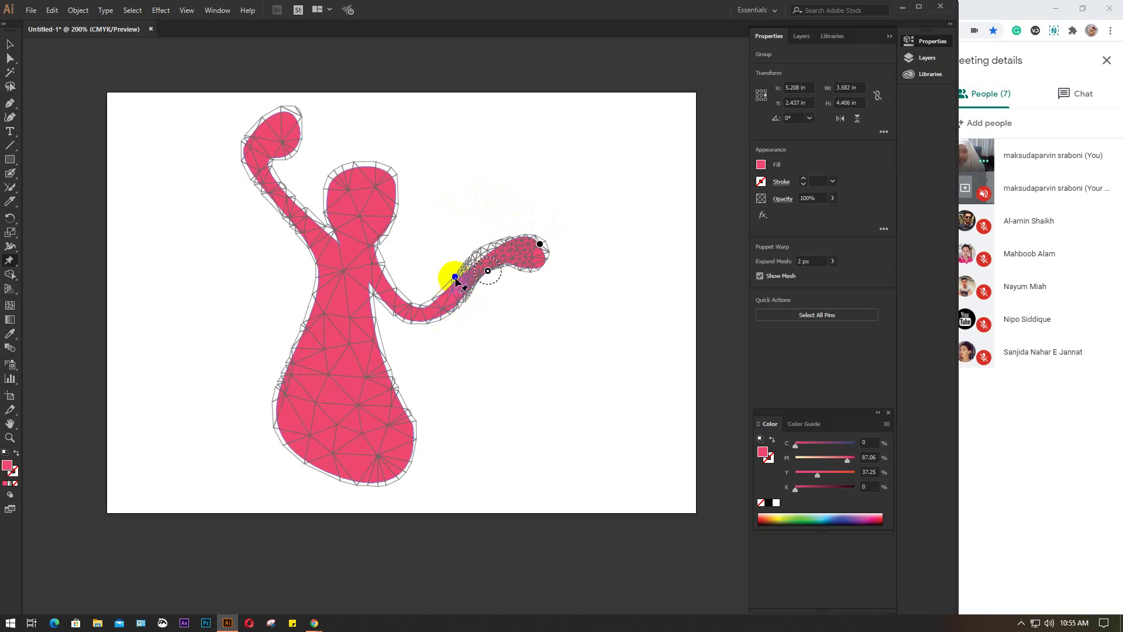
mouse_move(455, 279)
left_mouse_down()
mouse_move(433, 262)
mouse_move(443, 274)
mouse_move(447, 264)
mouse_move(440, 277)
mouse_move(431, 264)
mouse_move(439, 272)
left_mouse_up()
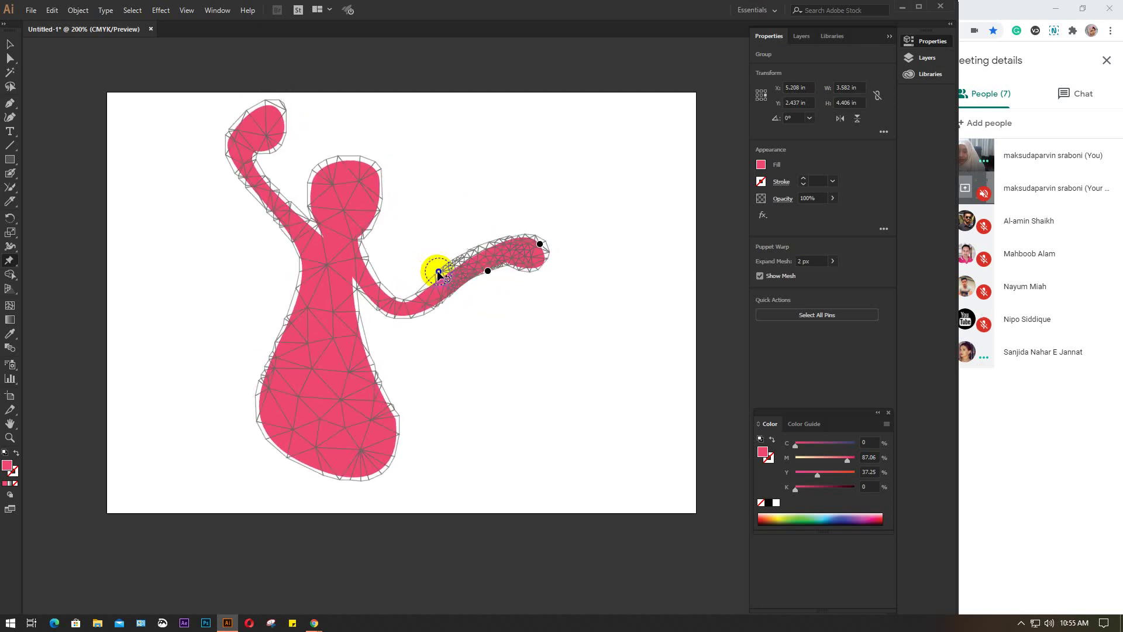
left_click(392, 408)
left_click_drag(392, 409, 412, 421)
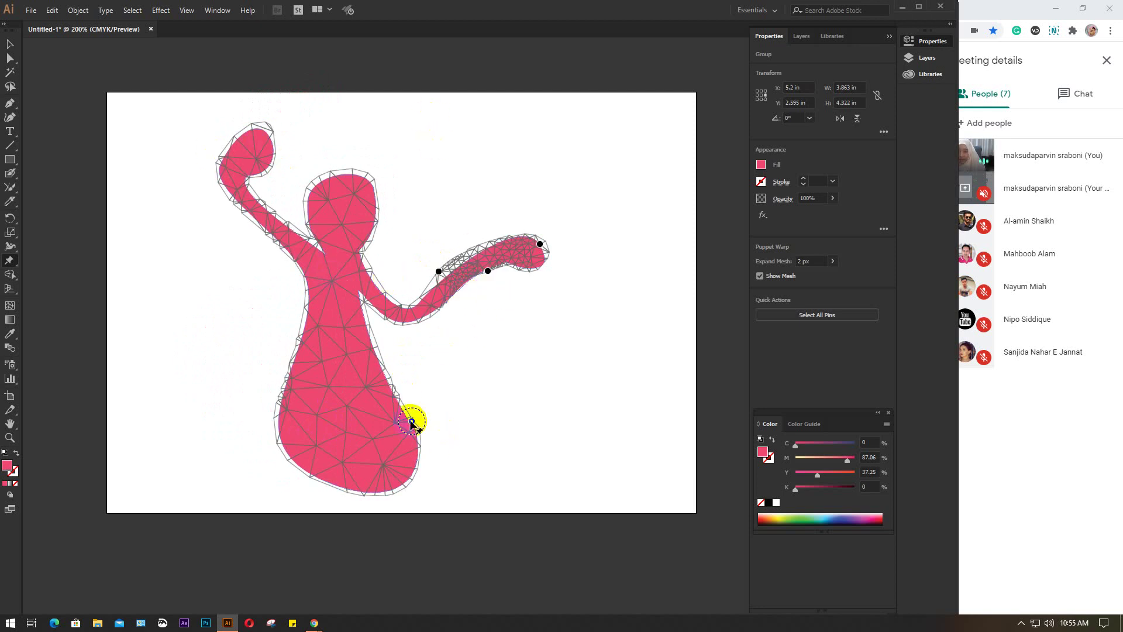
Raise the right-hand hand by moving its warp pin up and inward, and adjust the forearm and elbow pins to match
left_click(478, 258)
left_click(513, 254)
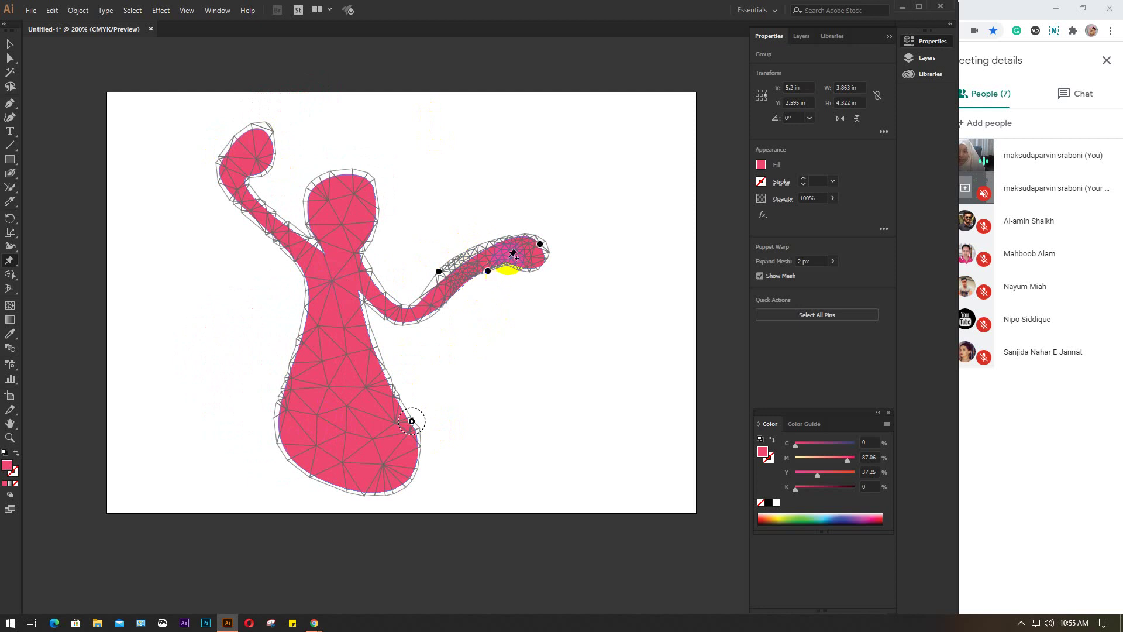
left_click(552, 246)
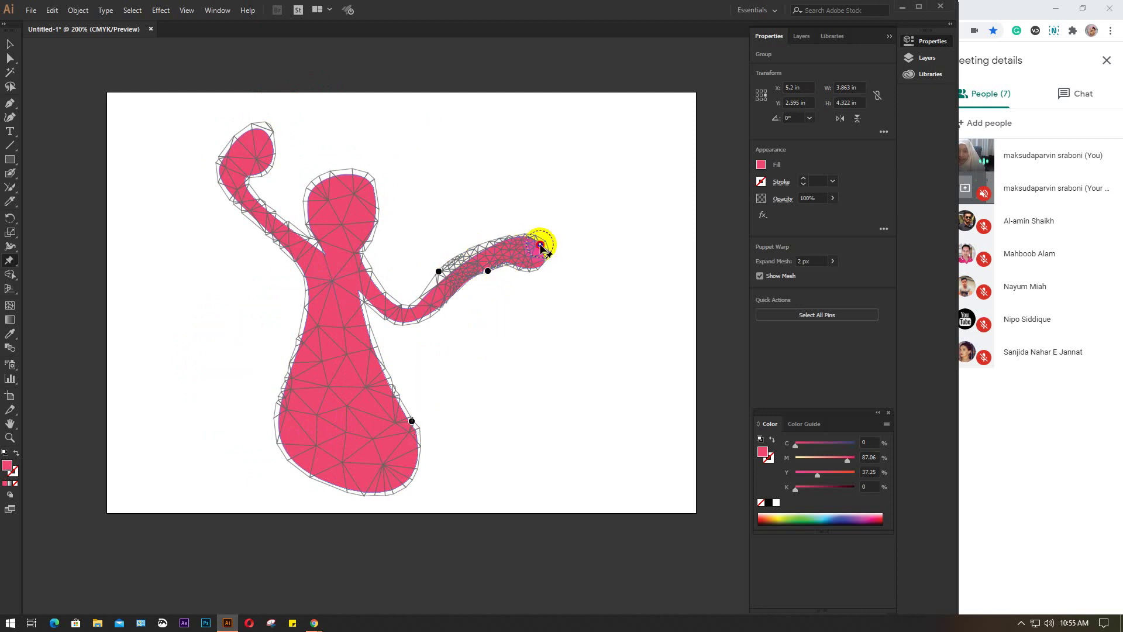
left_click_drag(541, 249, 537, 227)
left_click_drag(539, 236, 504, 191)
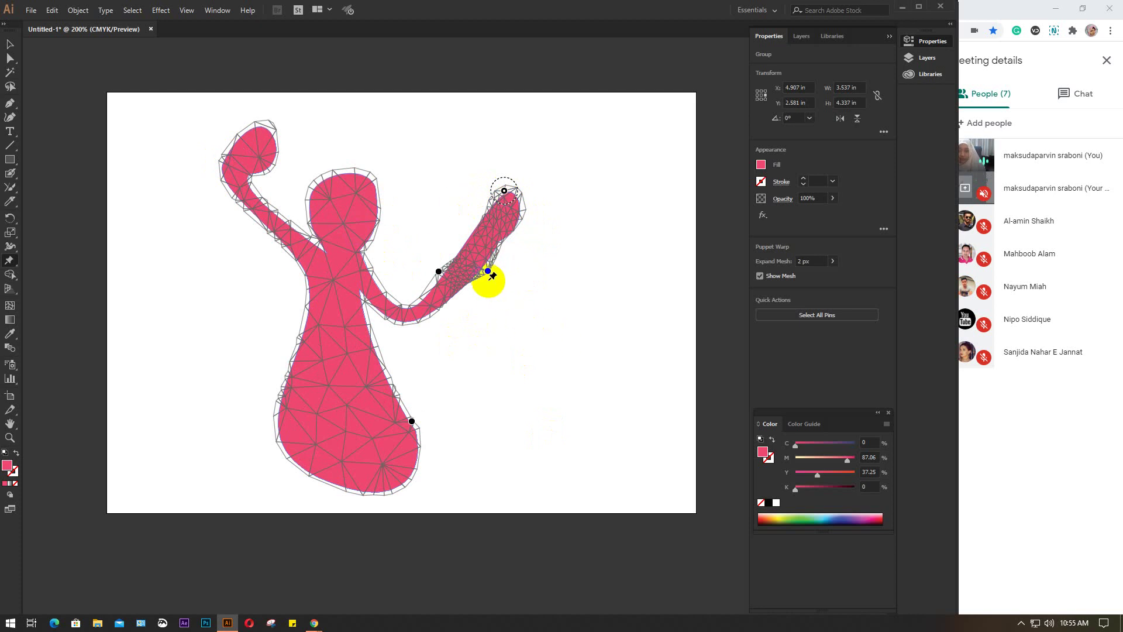
left_click_drag(487, 271, 438, 270)
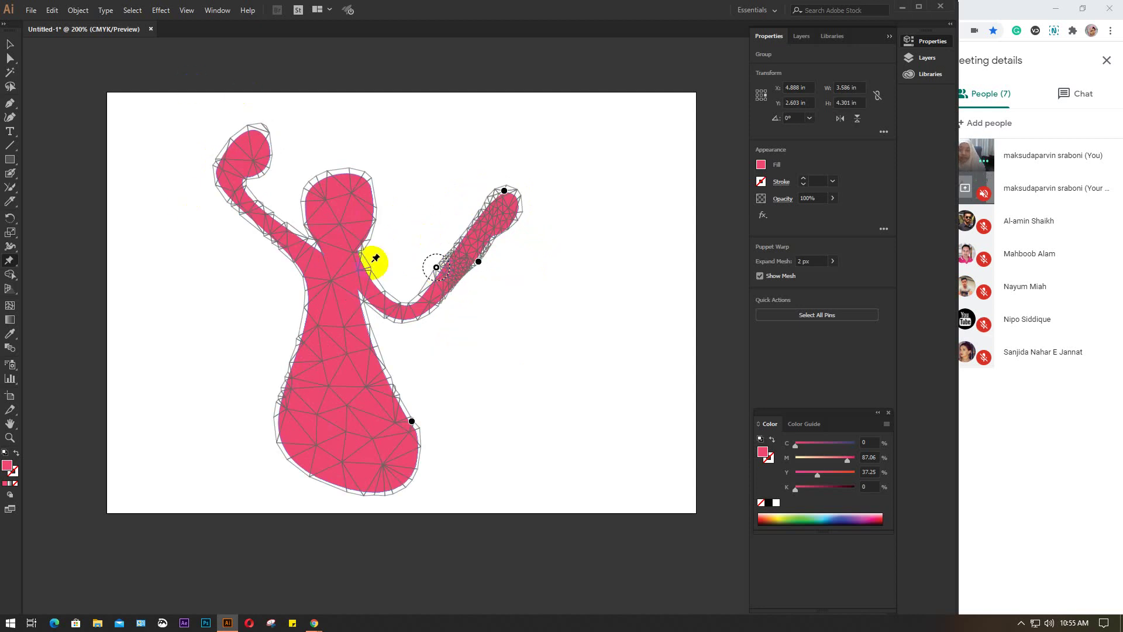
left_click_drag(436, 267, 440, 267)
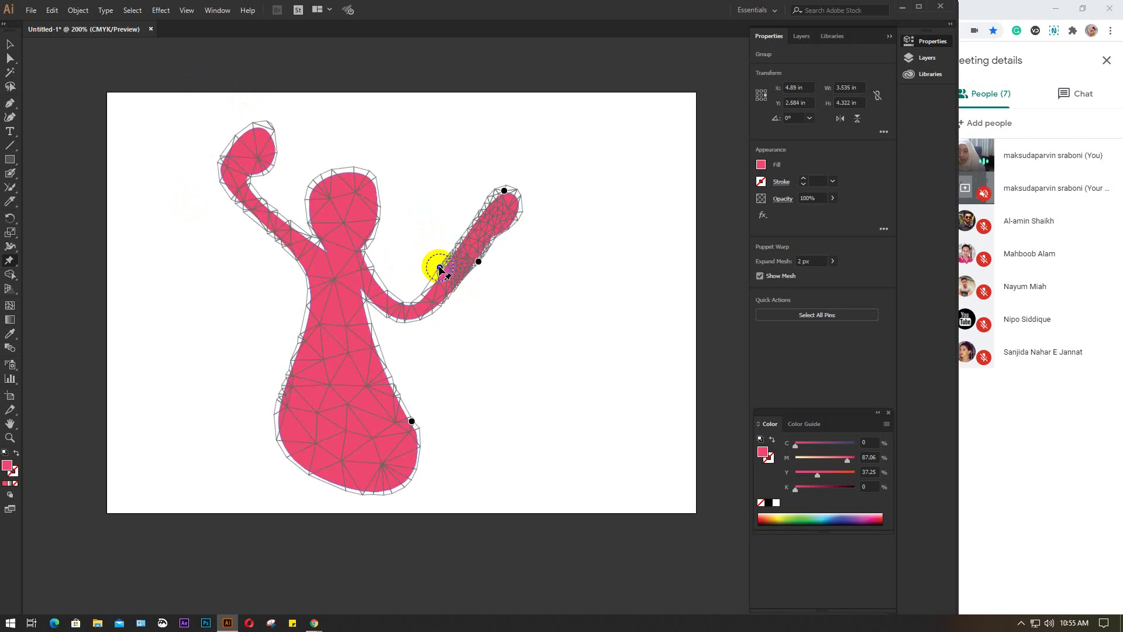
Place Puppet Warp pins on the left-hand arm: at the hand, at the elbow bend and on the upper arm
left_click(253, 157)
left_click_drag(258, 156, 239, 187)
left_click(234, 191)
left_click(264, 223)
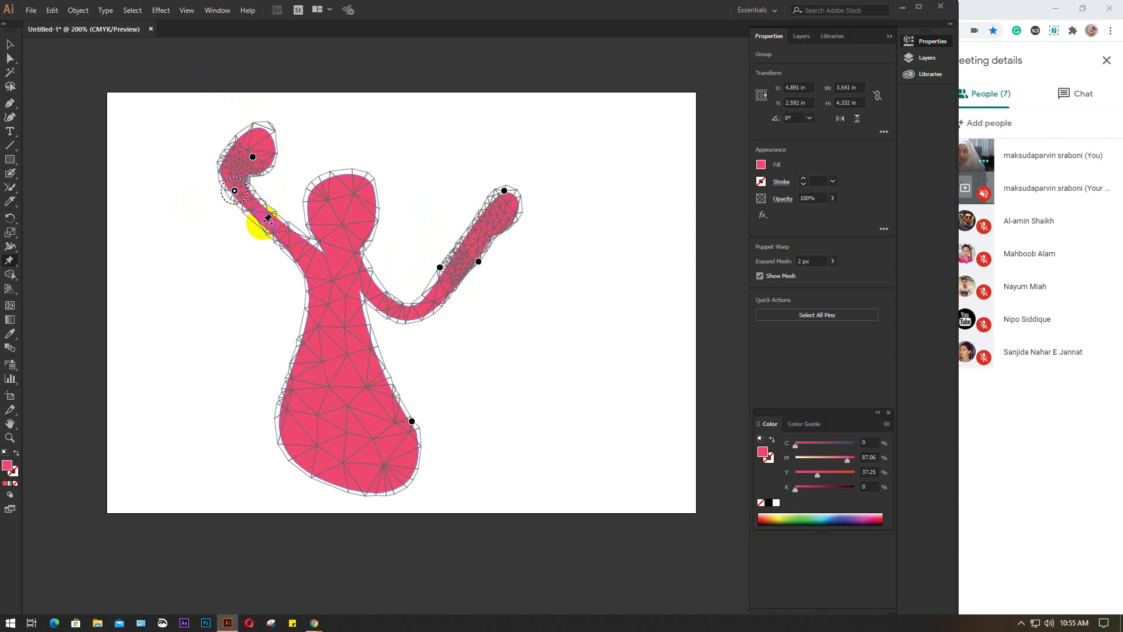
Reshape the left-hand arm by moving its warp pins, and shift the body upward with a new pin at the skirt's centre
left_click_drag(251, 158, 267, 157)
left_click(234, 190)
left_click_drag(235, 191, 269, 218)
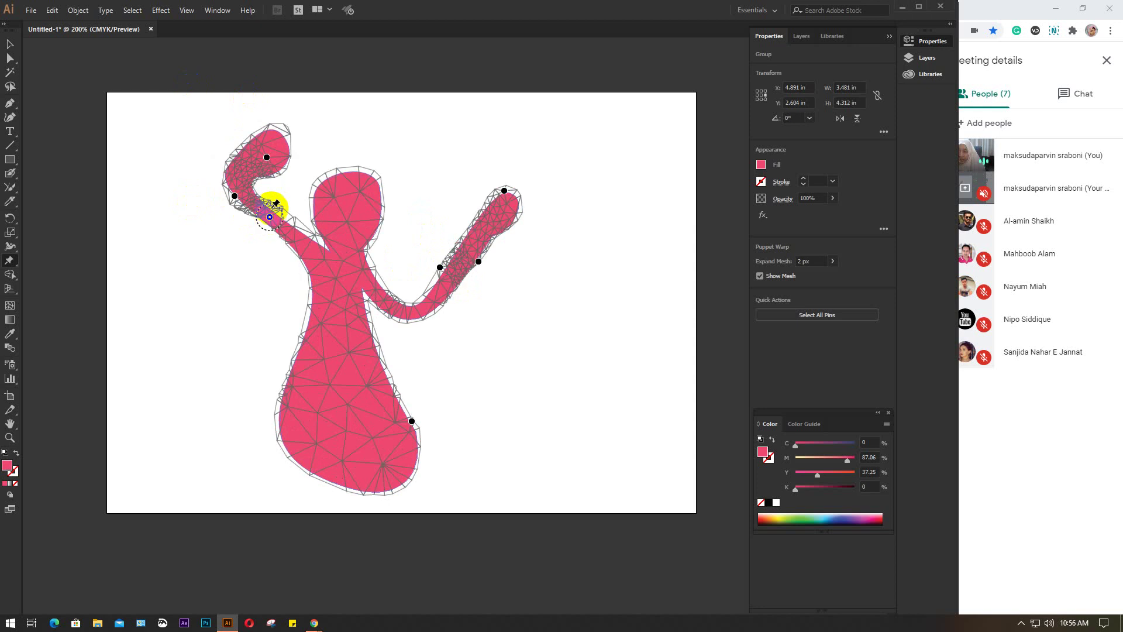
left_click_drag(268, 158, 269, 234)
left_click(234, 196)
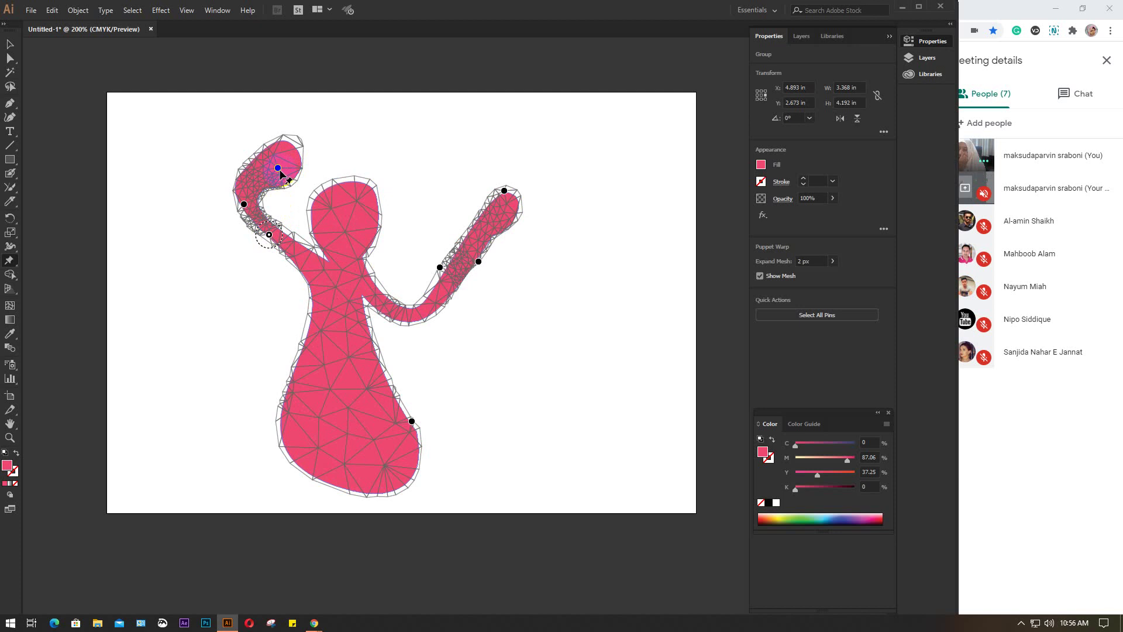
left_click_drag(278, 168, 259, 158)
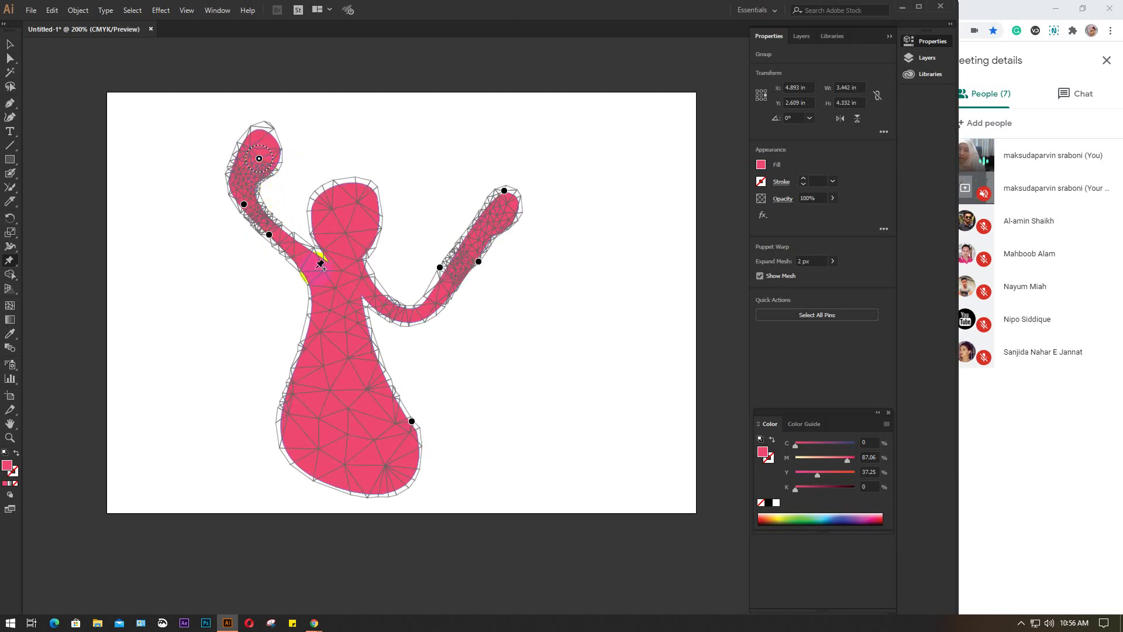
left_click(346, 370)
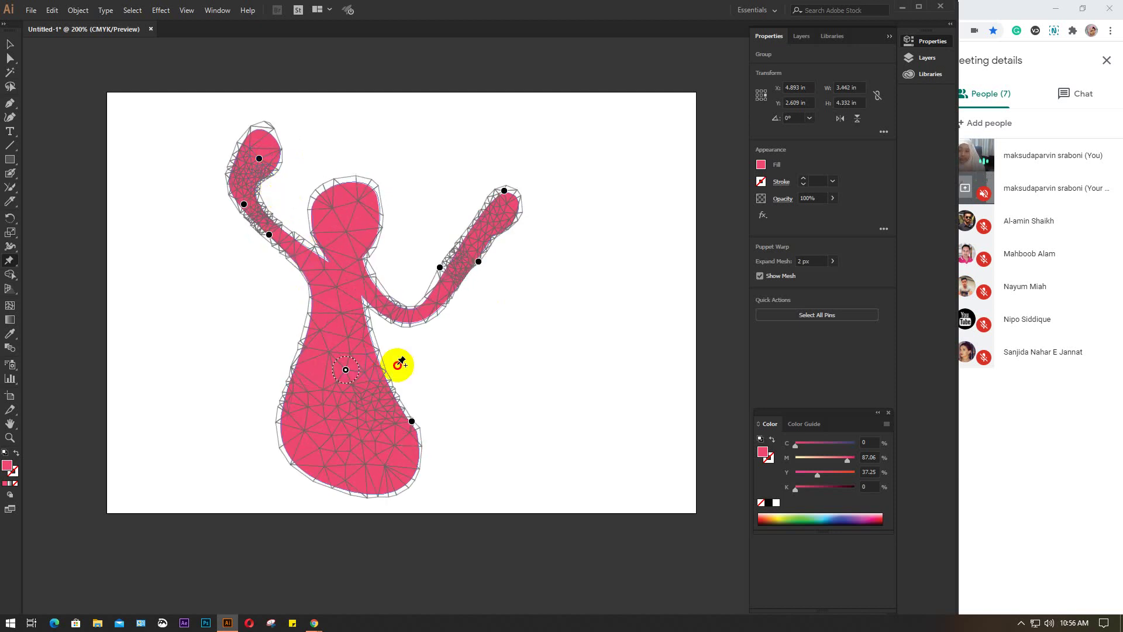
mouse_move(346, 370)
left_mouse_down()
mouse_move(321, 374)
mouse_move(360, 369)
mouse_move(317, 332)
mouse_move(341, 352)
left_mouse_up()
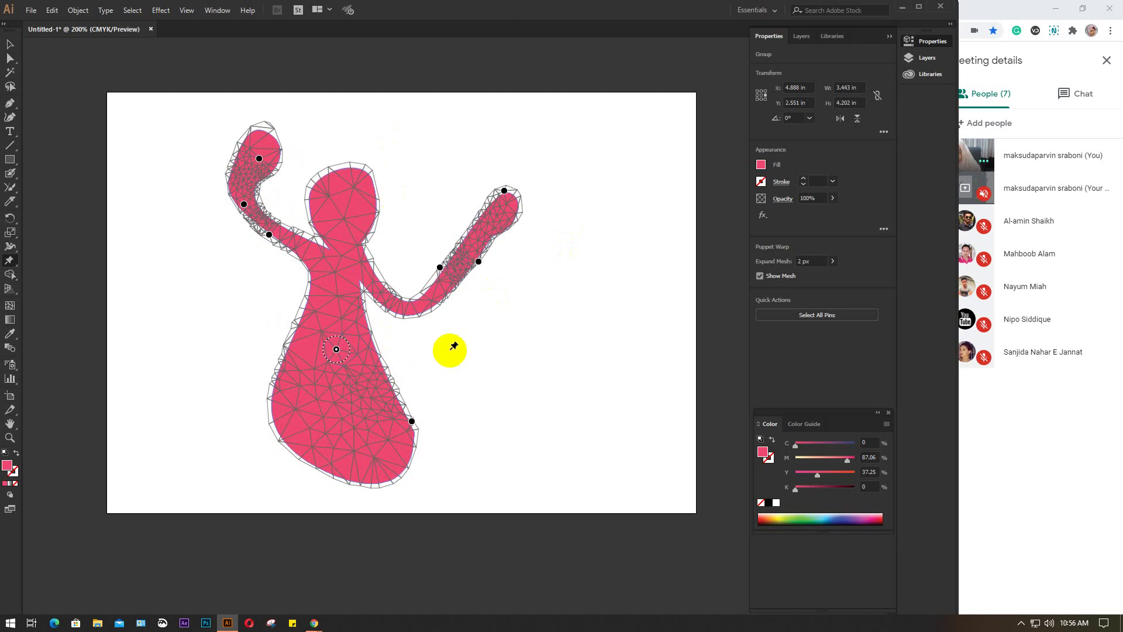
Commit the warp by switching to the Free Transform tool, and reposition the figure to about X 4.582 in, Y 2.28 in
left_click(10, 260)
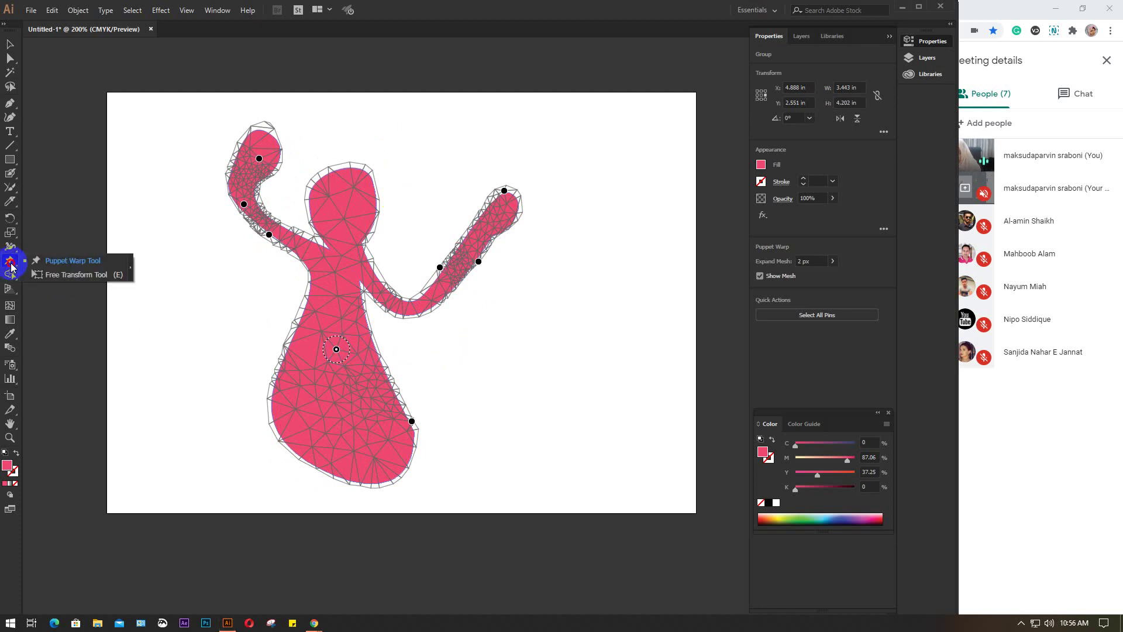
left_click(82, 275)
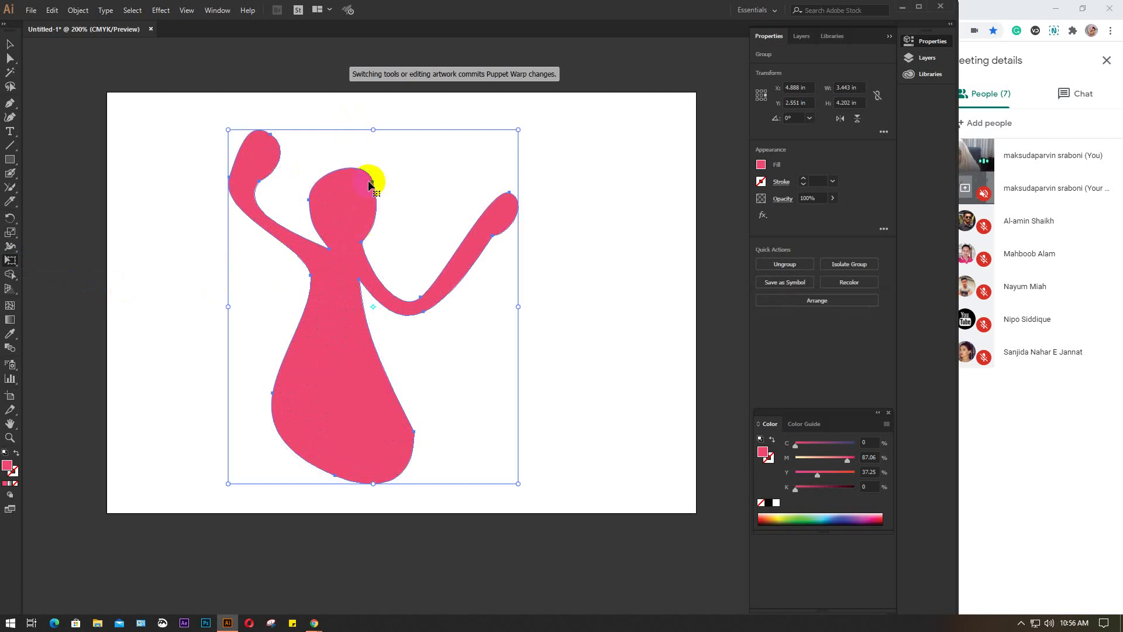
left_click_drag(375, 184, 335, 211)
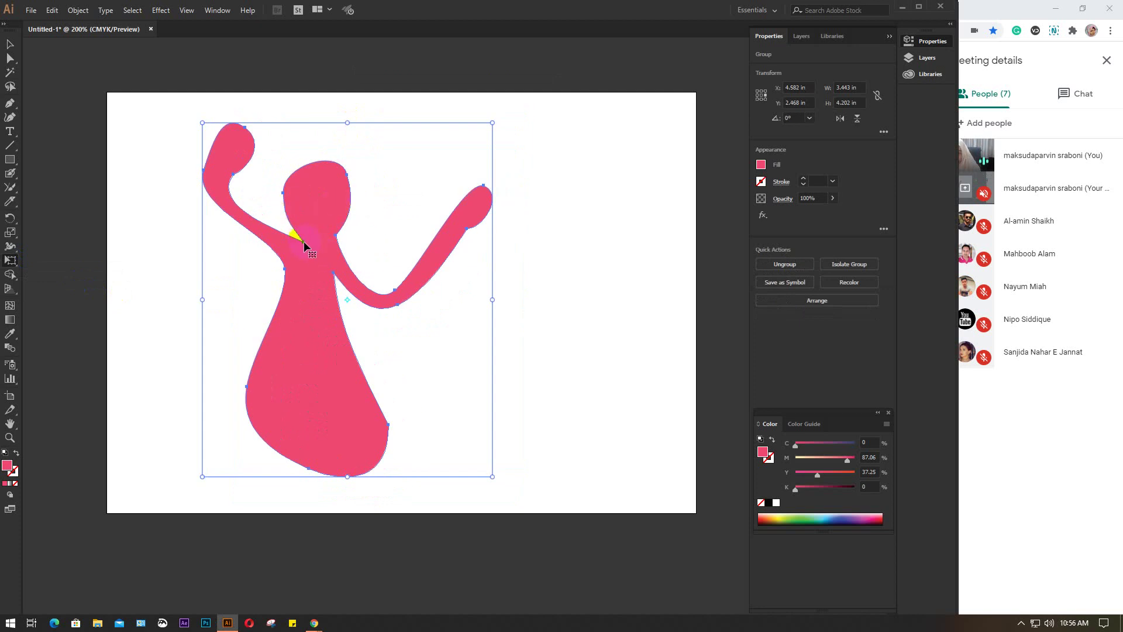
left_click_drag(309, 327, 249, 334)
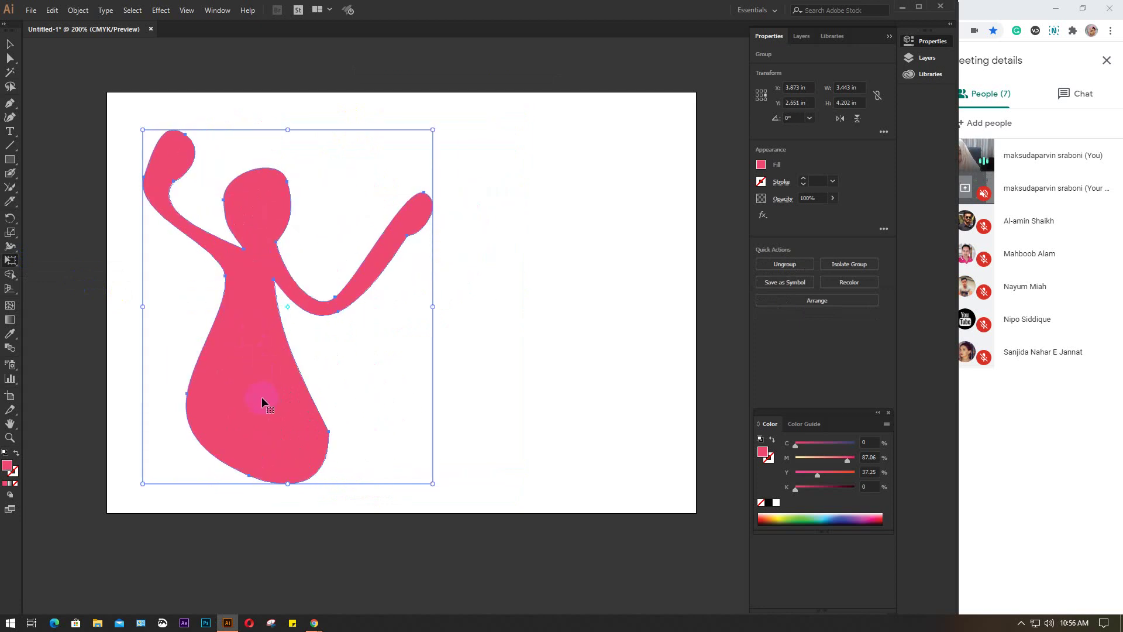
left_click_drag(263, 402, 309, 363)
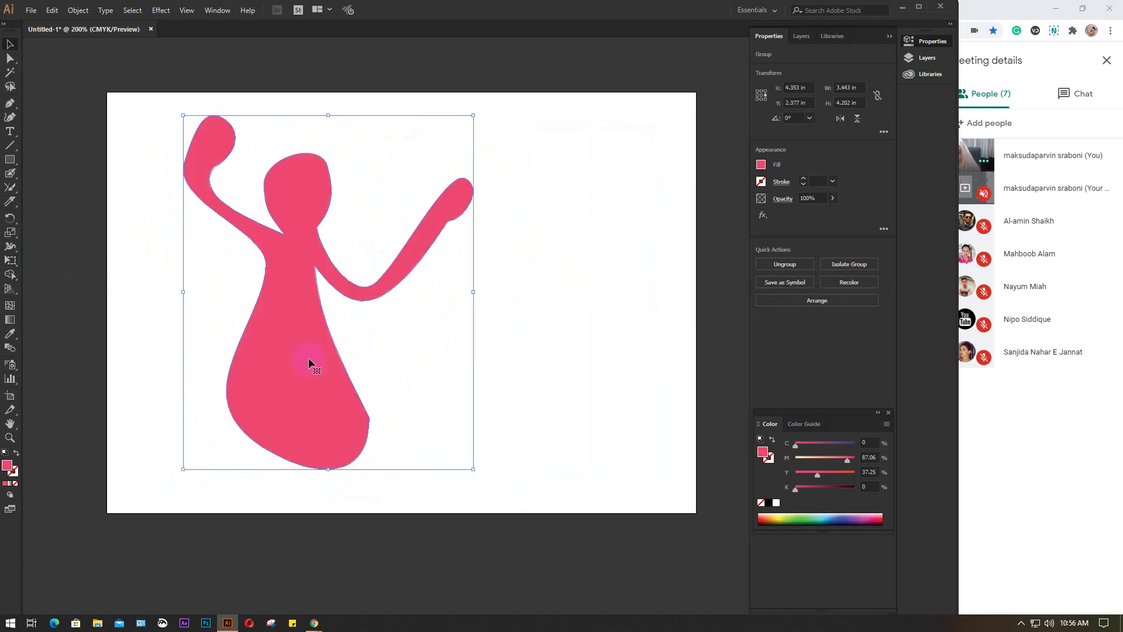
left_click(10, 232)
left_click(11, 259)
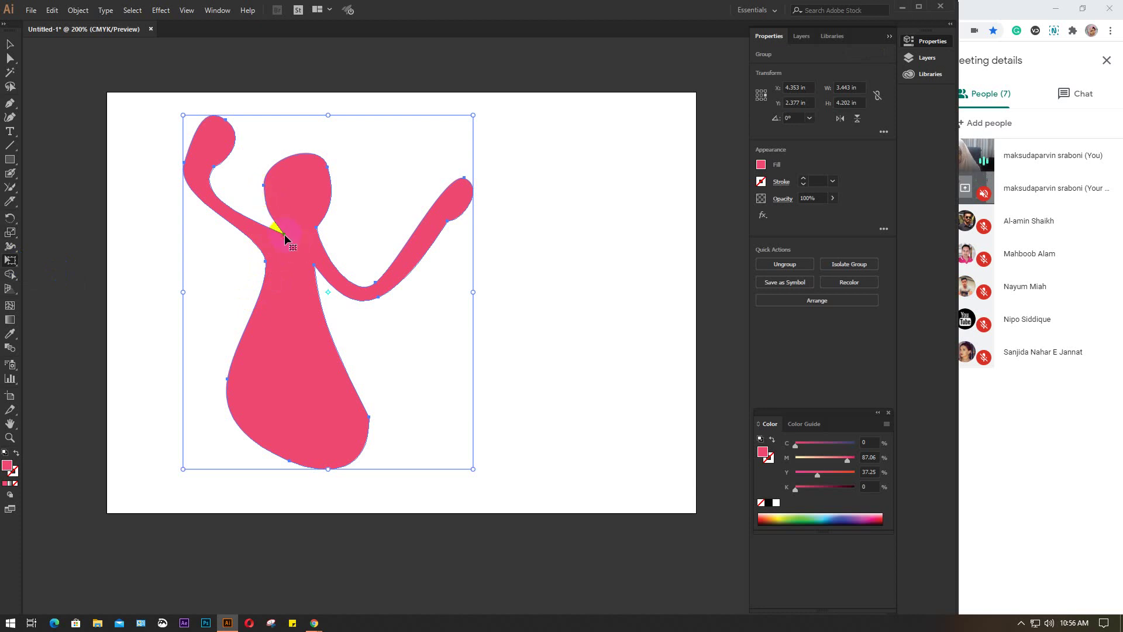
mouse_move(285, 237)
left_mouse_down()
mouse_move(306, 251)
mouse_move(304, 229)
left_mouse_up()
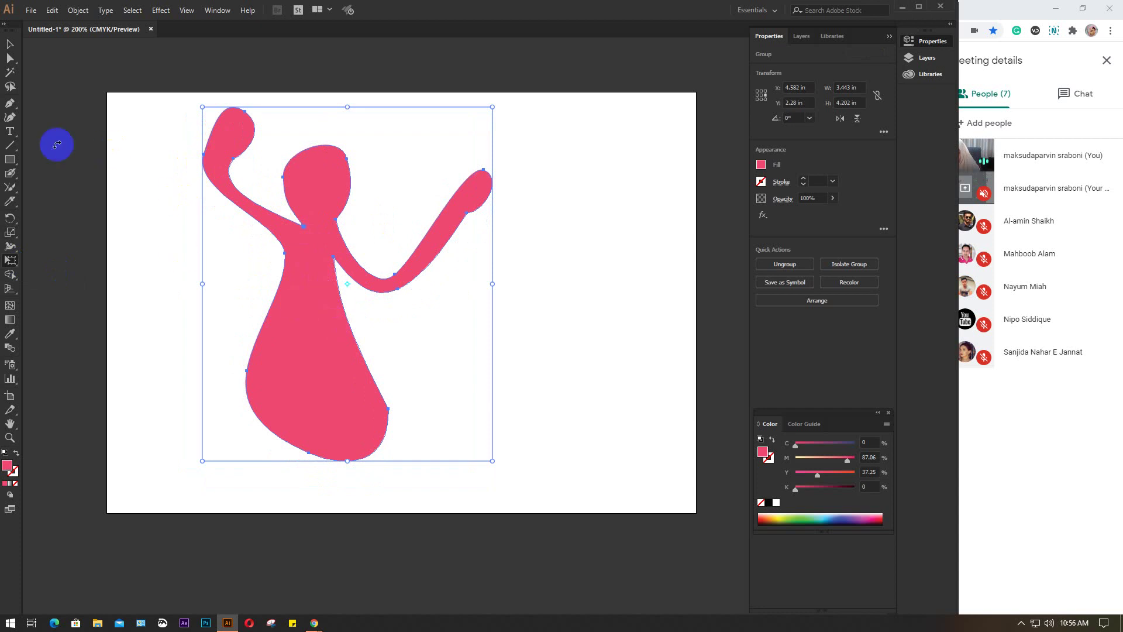
Smooth the figure's outline around the head, neck and arms with the Smooth tool
left_click(11, 191)
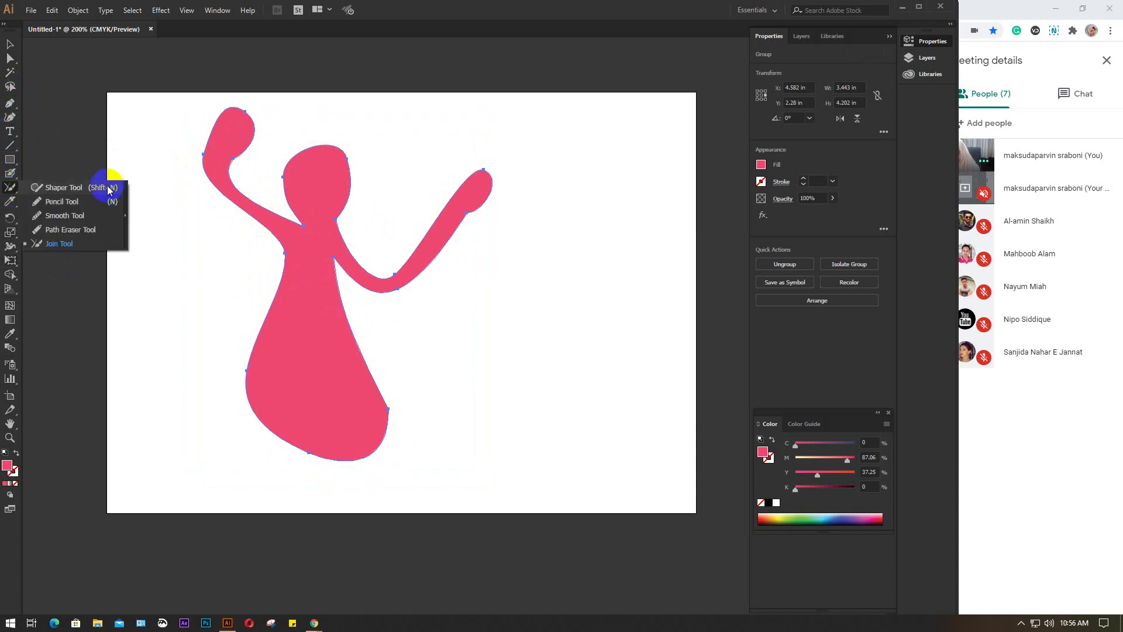
left_click(64, 219)
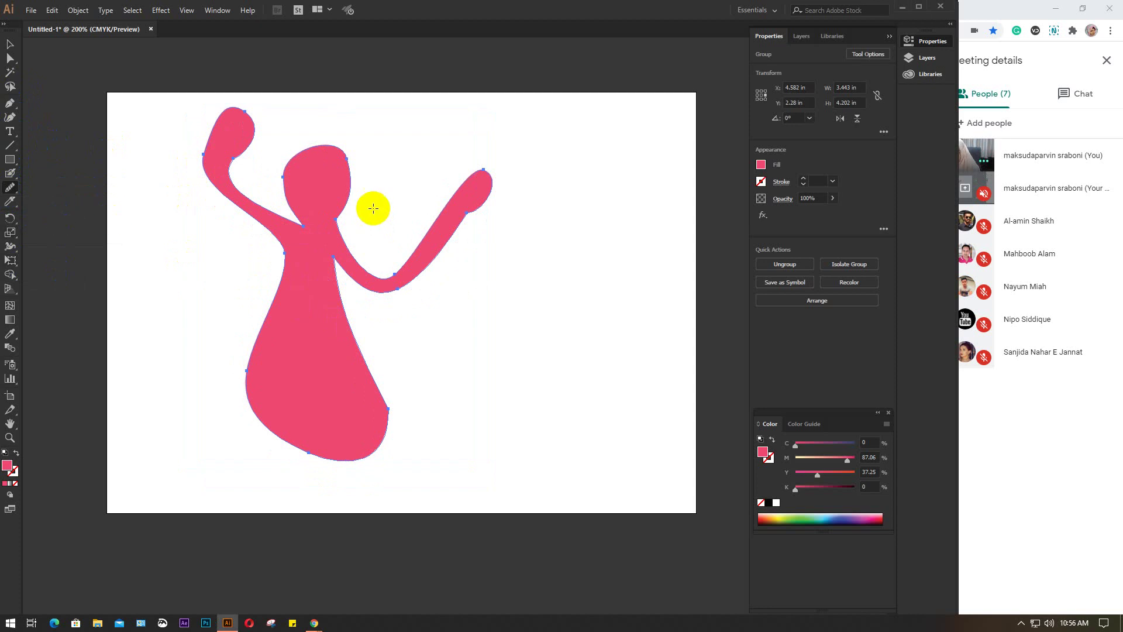
mouse_move(309, 247)
left_mouse_down()
mouse_move(271, 245)
mouse_move(269, 284)
mouse_move(340, 287)
mouse_move(340, 270)
mouse_move(383, 311)
mouse_move(343, 256)
mouse_move(417, 267)
mouse_move(334, 143)
mouse_move(350, 183)
mouse_move(350, 170)
mouse_move(310, 146)
mouse_move(271, 185)
mouse_move(292, 194)
mouse_move(356, 188)
mouse_move(339, 266)
left_mouse_up()
mouse_move(345, 162)
left_mouse_down()
mouse_move(323, 151)
mouse_move(283, 170)
mouse_move(264, 228)
mouse_move(251, 223)
left_mouse_up()
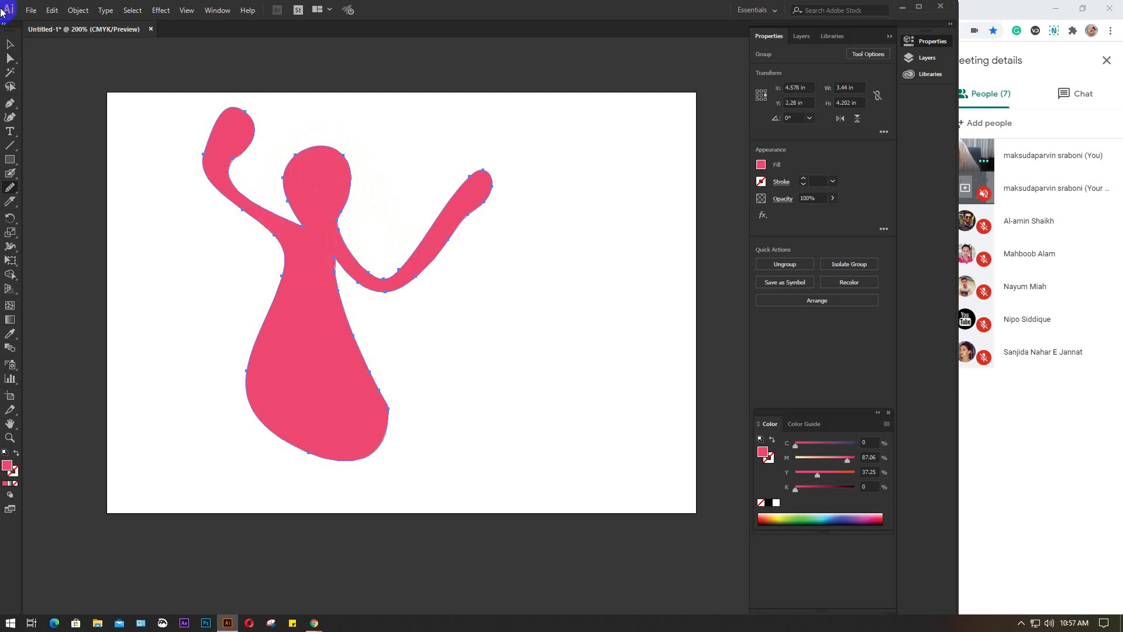
Delete the figure from the artboard and quit the program without saving the changes to Untitled-1
left_click(10, 44)
left_click(139, 212)
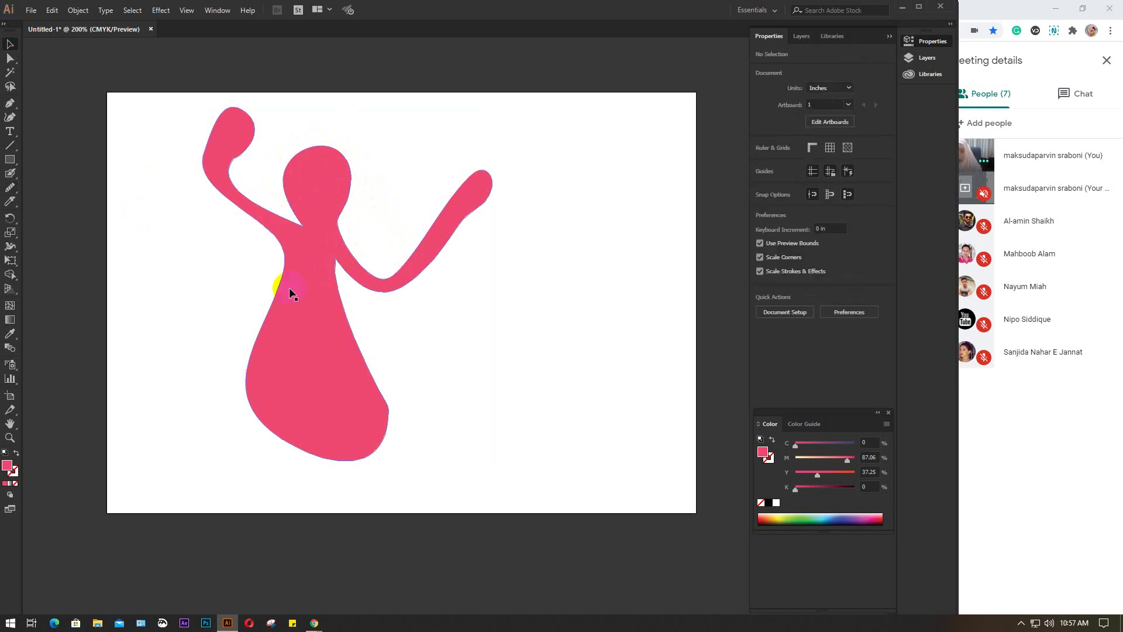
left_click(311, 296)
key("Delete")
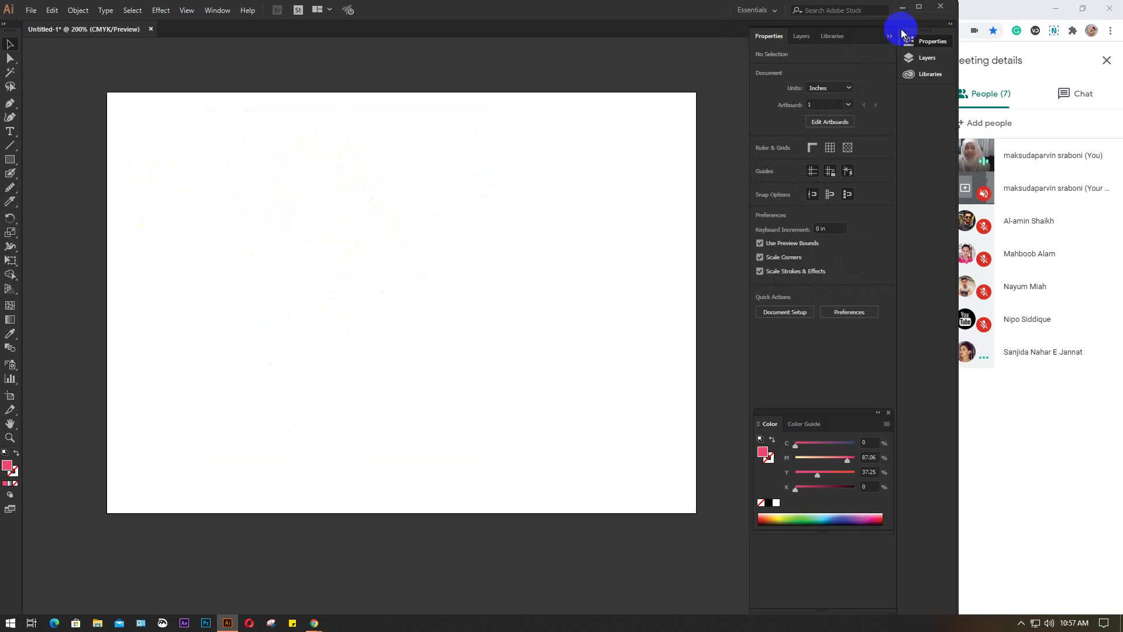
left_click(936, 4)
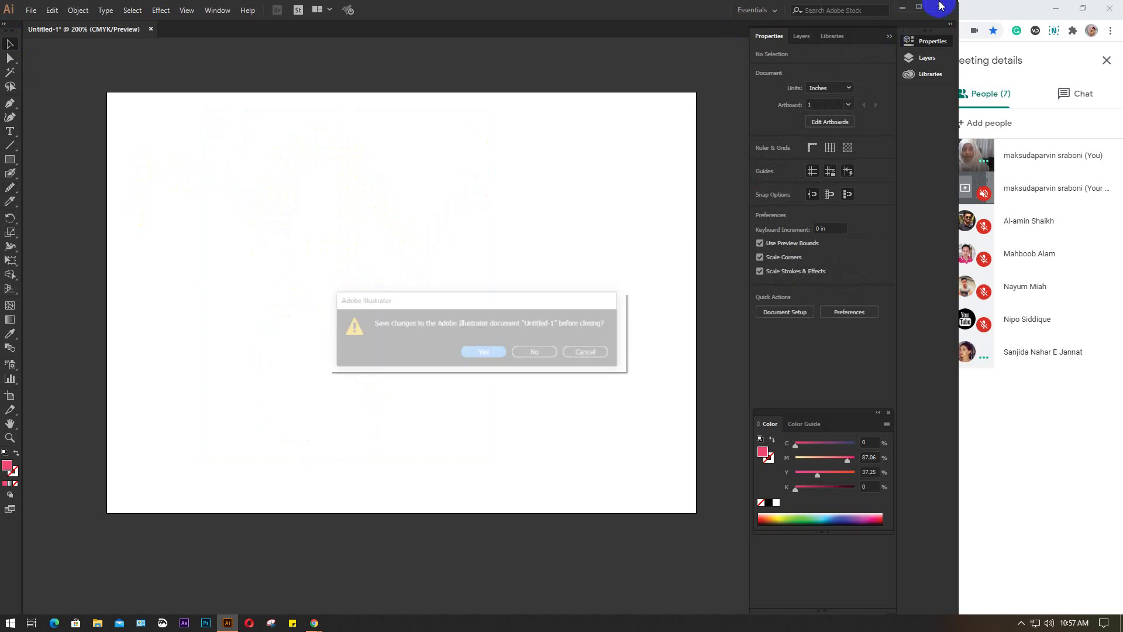
left_click(540, 352)
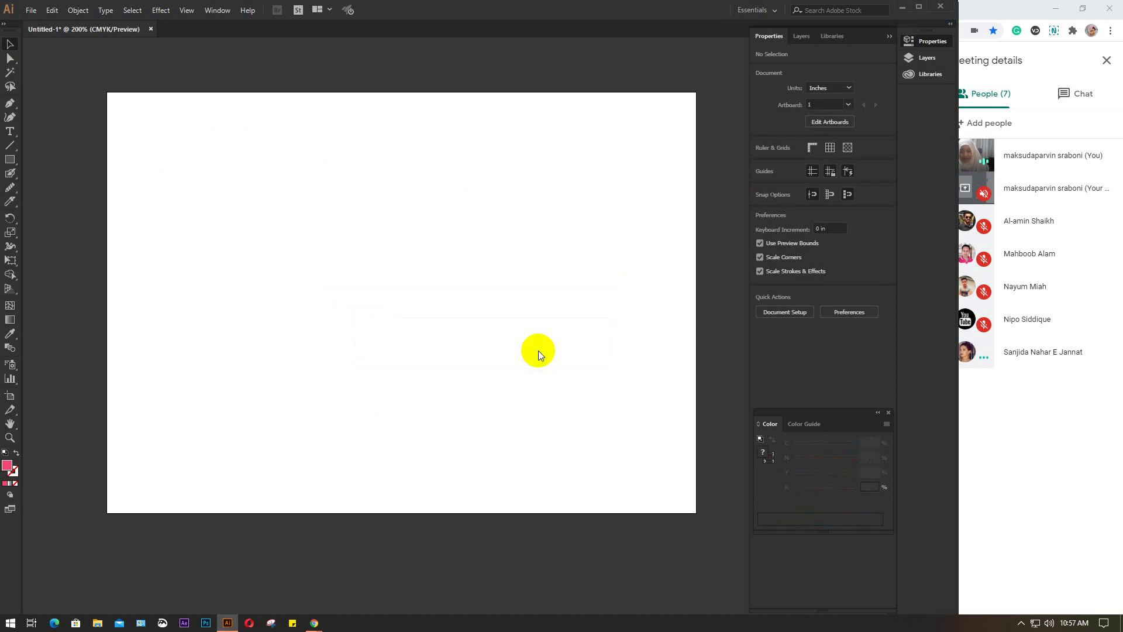